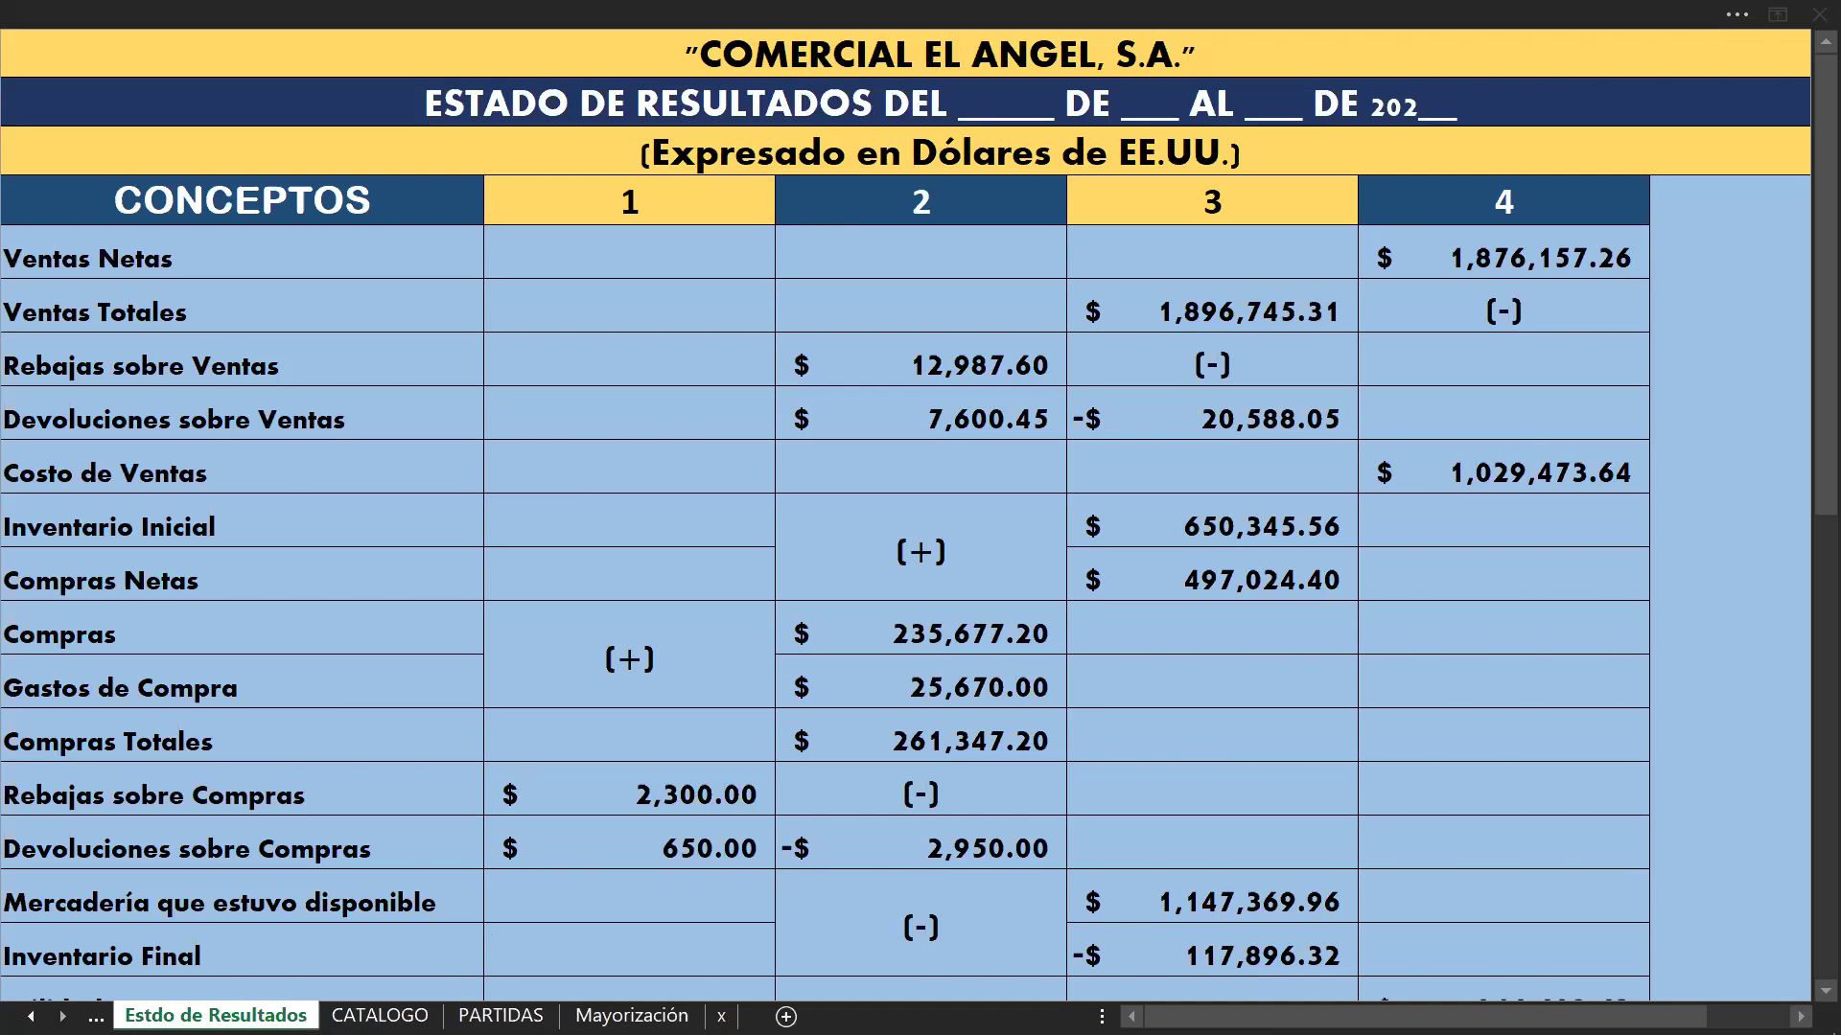
Step: Examine the ledger accounts and their balances on the Mayorización sheet, from VENTAS through RESERVA LEGAL
left_click(629, 466)
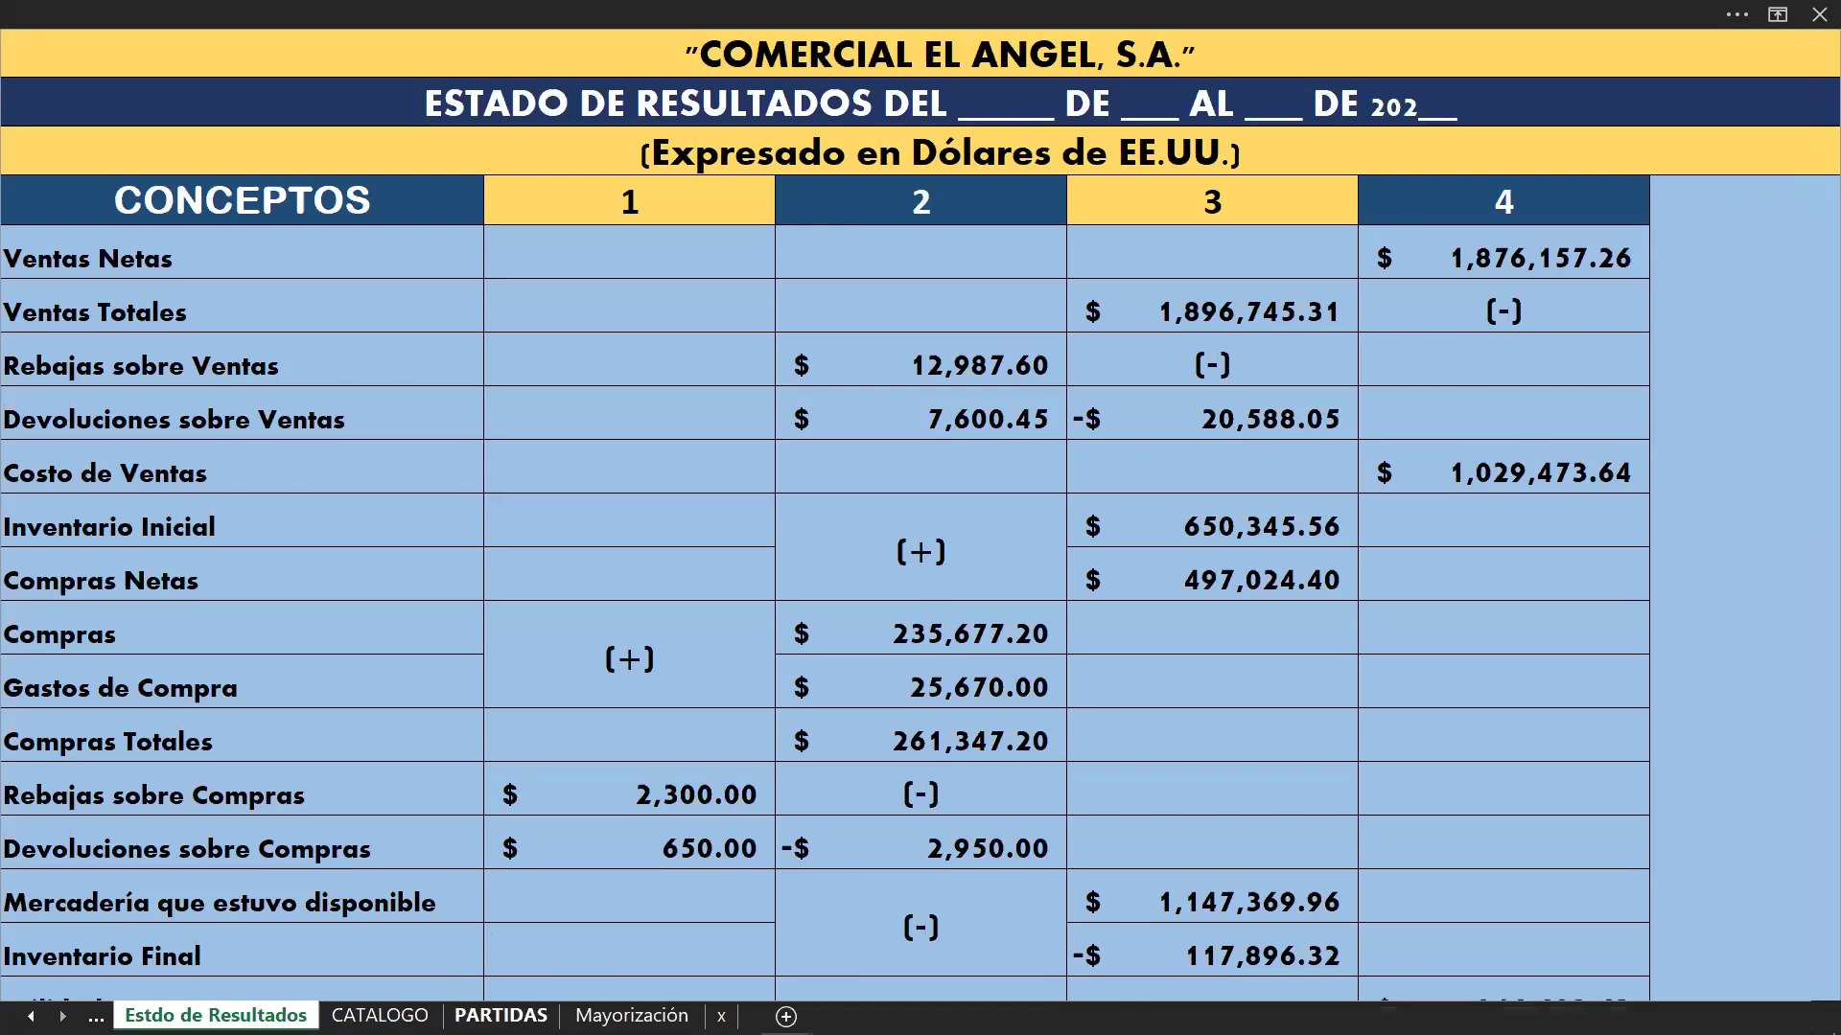
left_click(501, 1015)
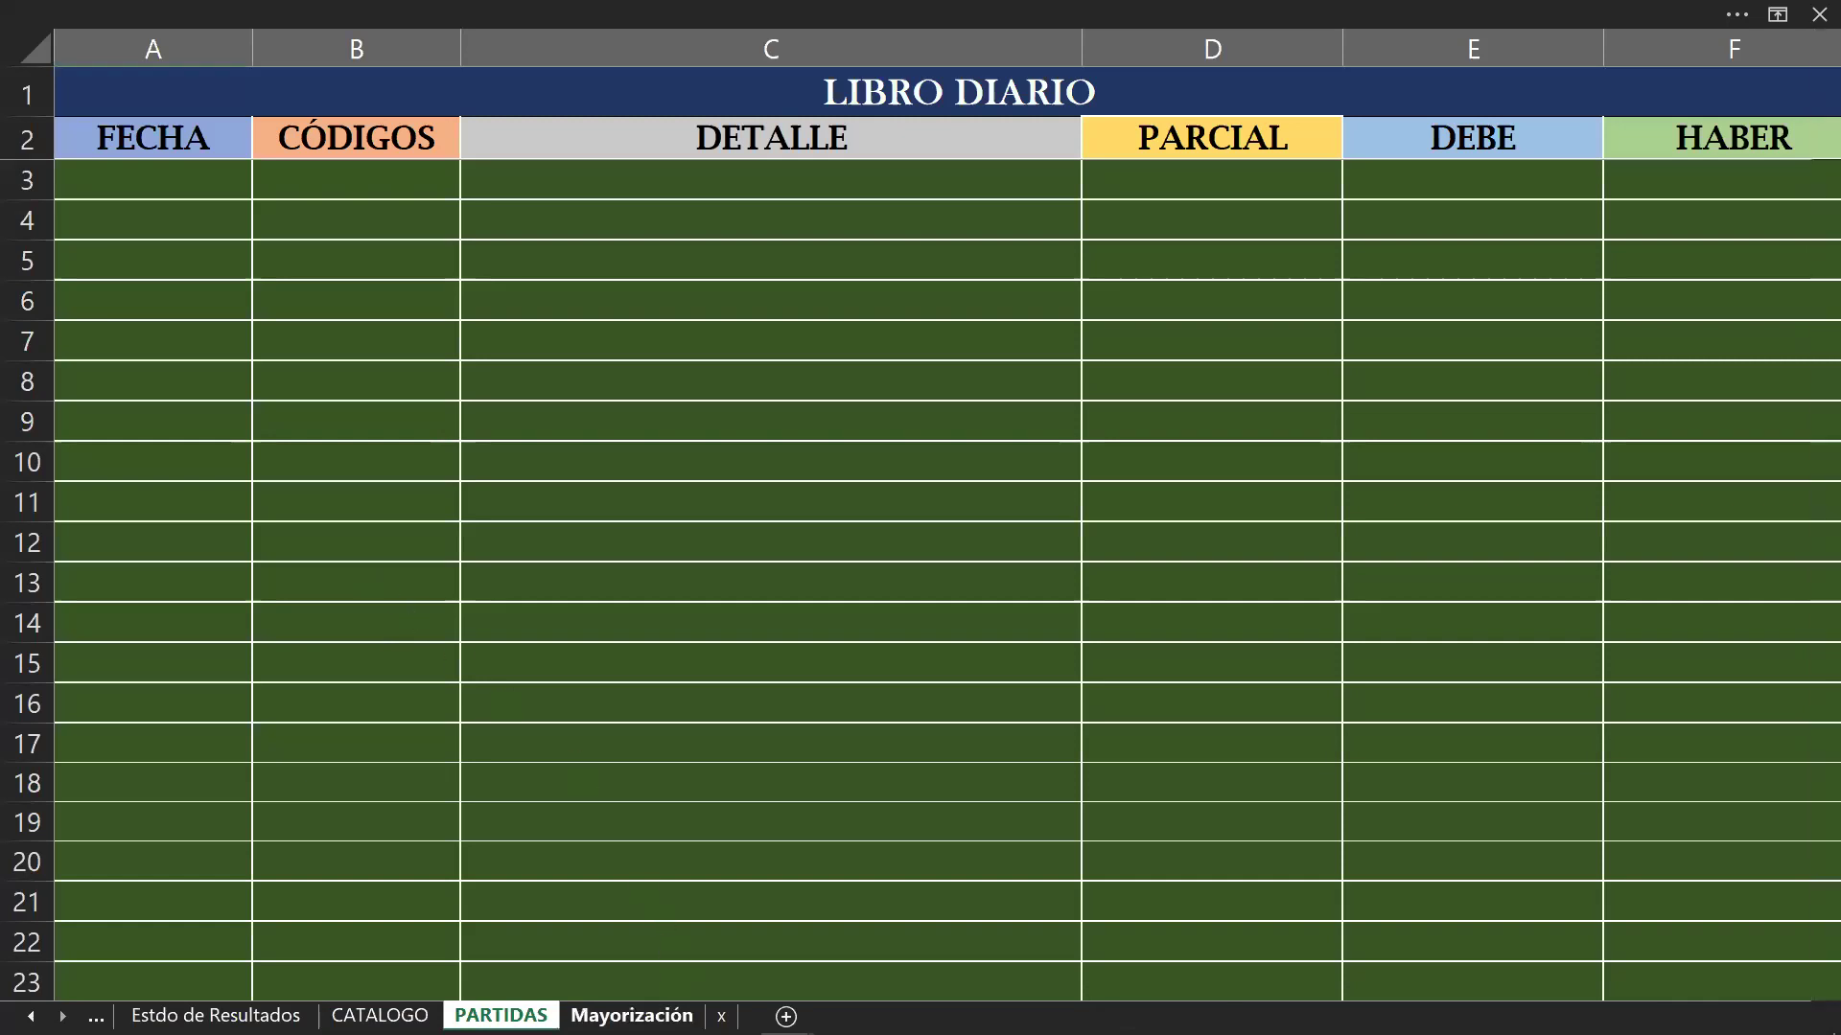
left_click(632, 1015)
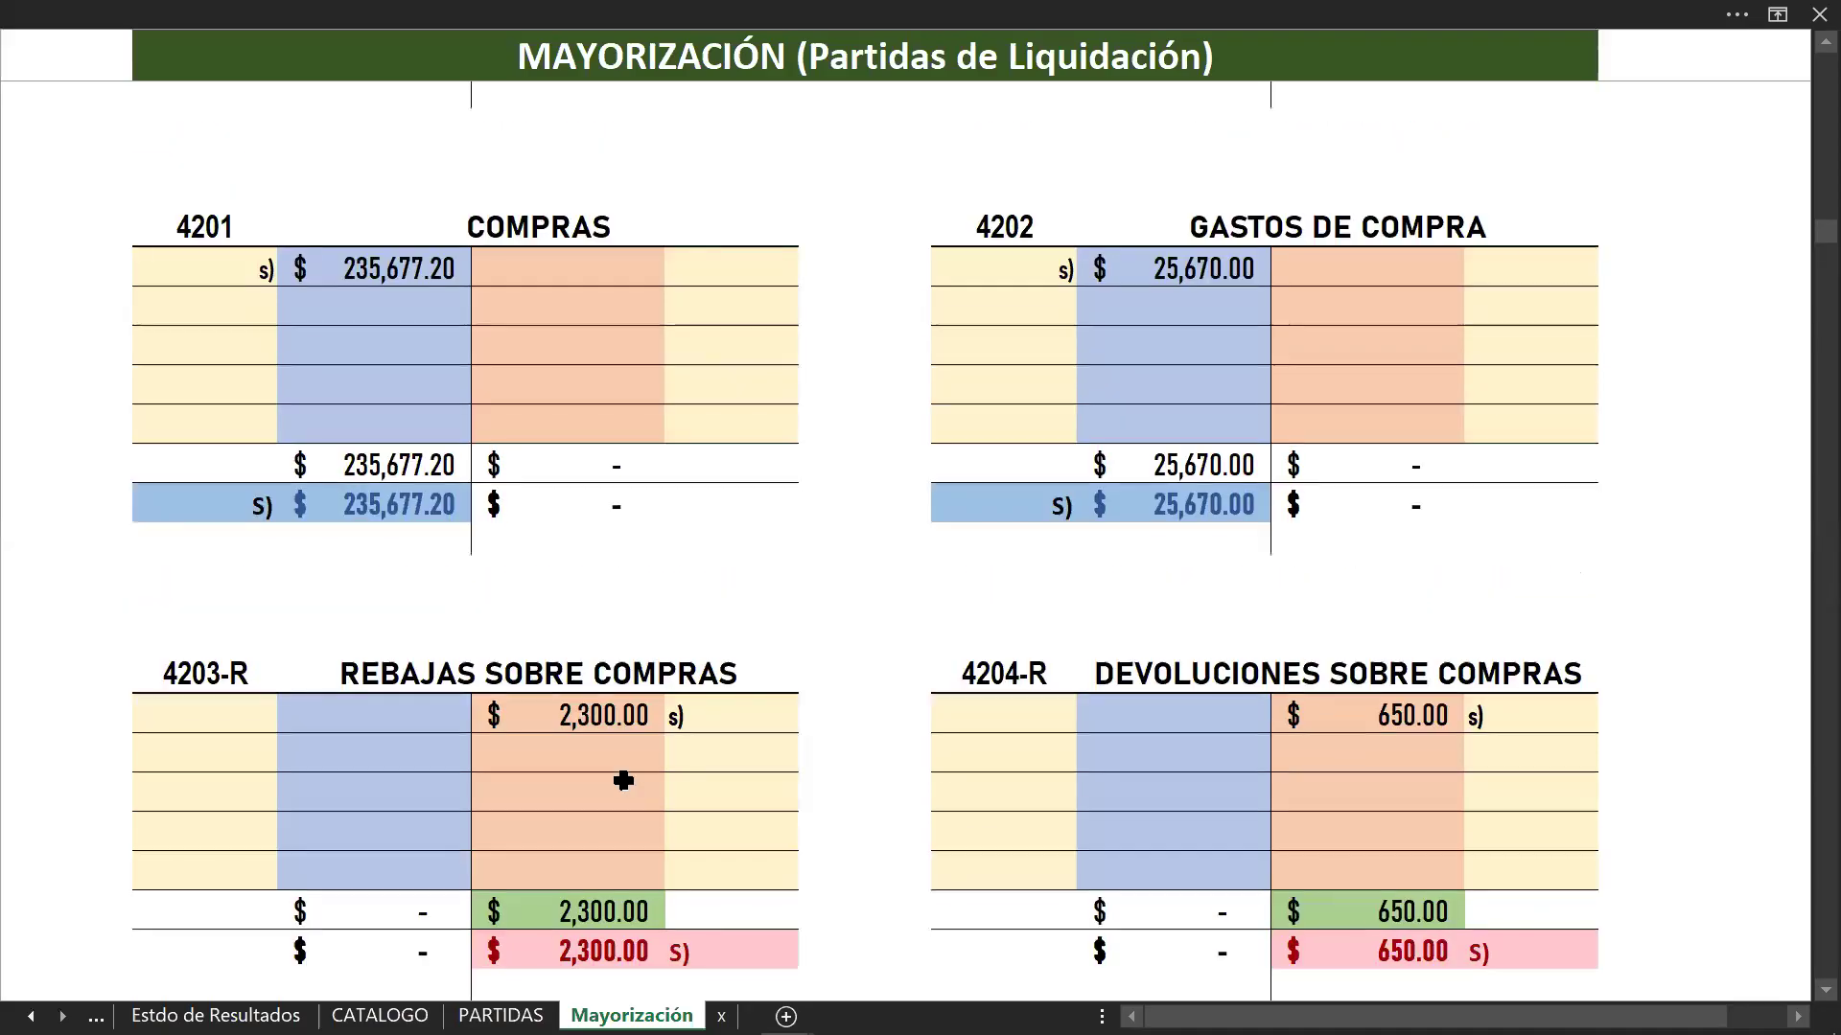
scroll(624, 781, "up", 6)
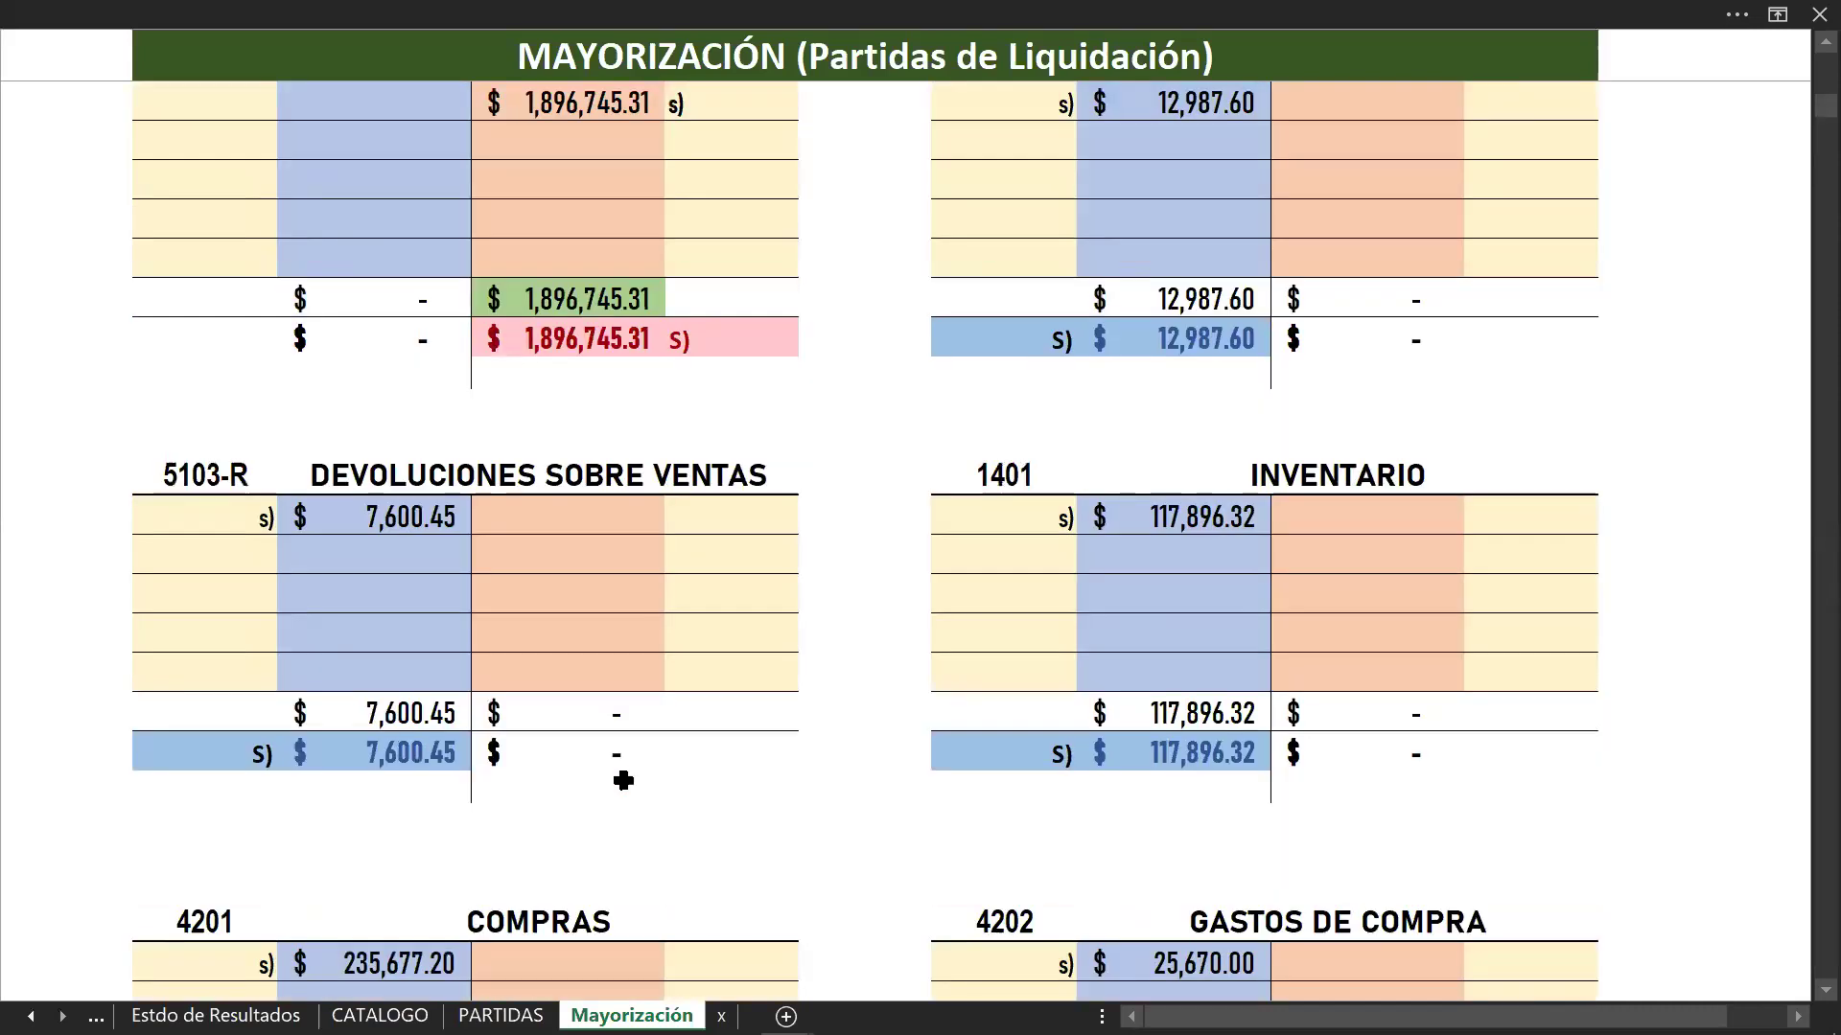
scroll(623, 780, "up", 2)
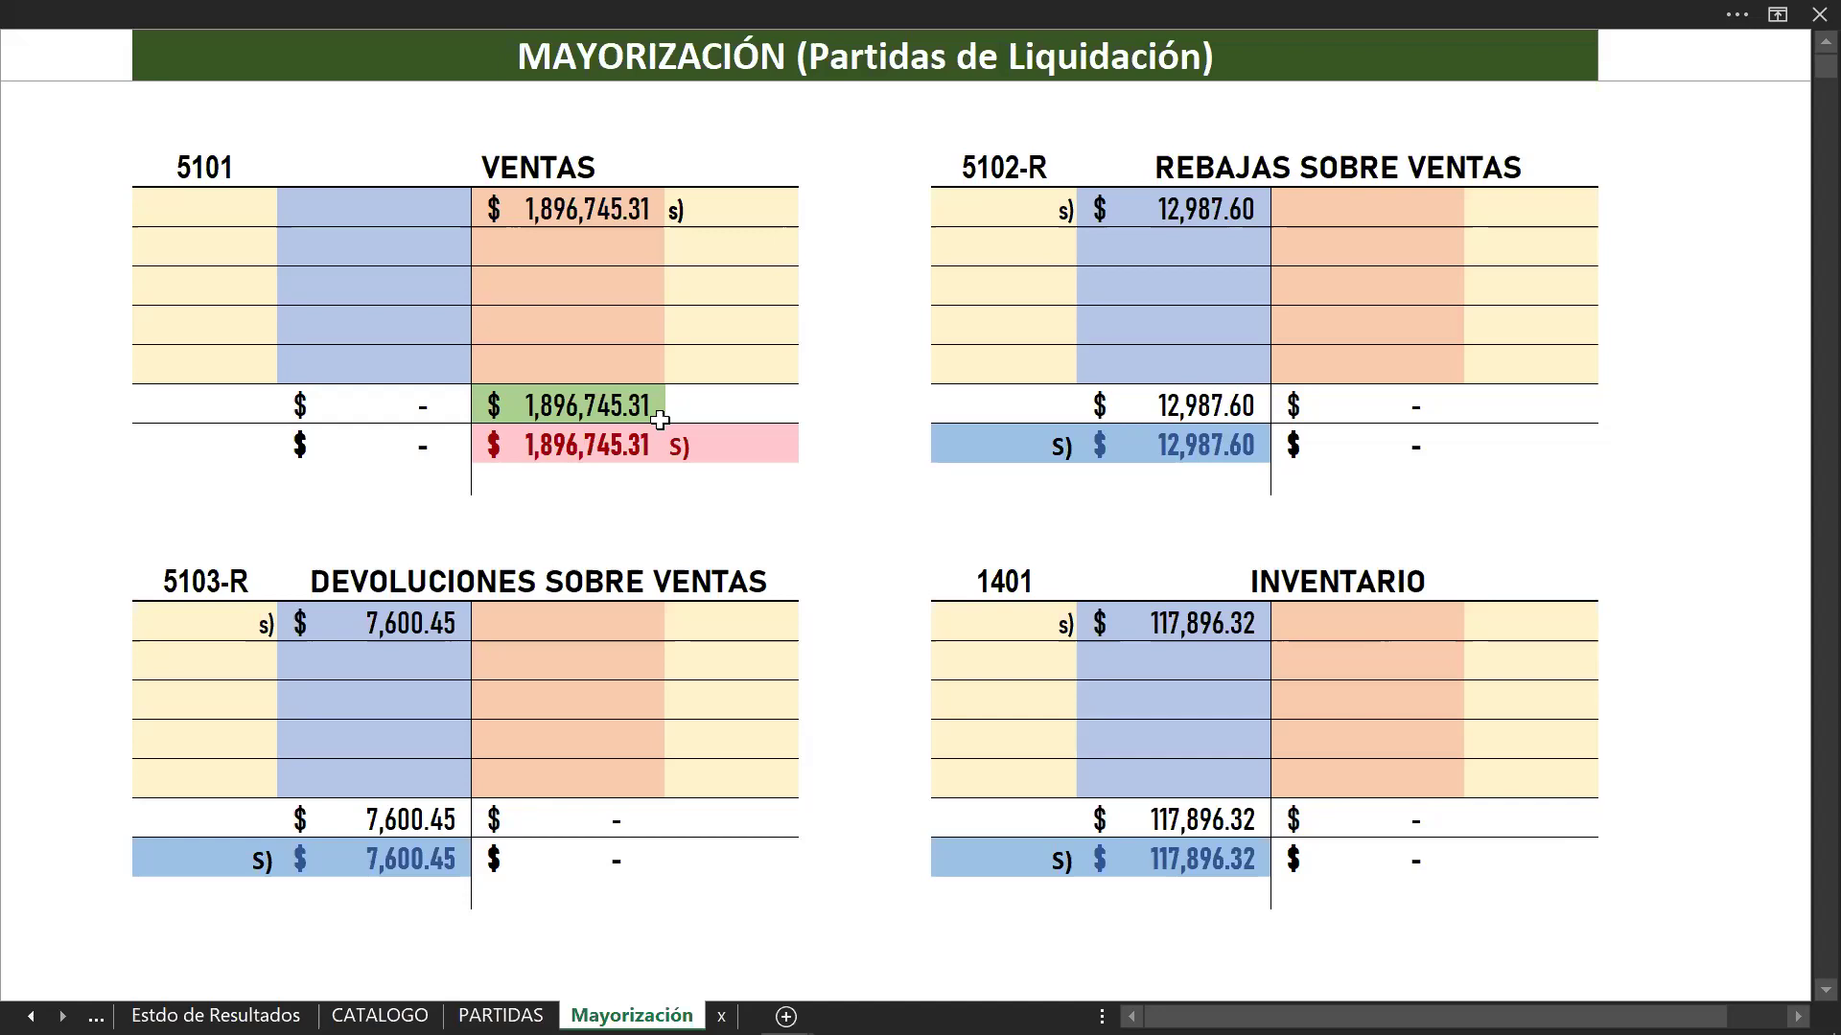
scroll(625, 483, "down", 3)
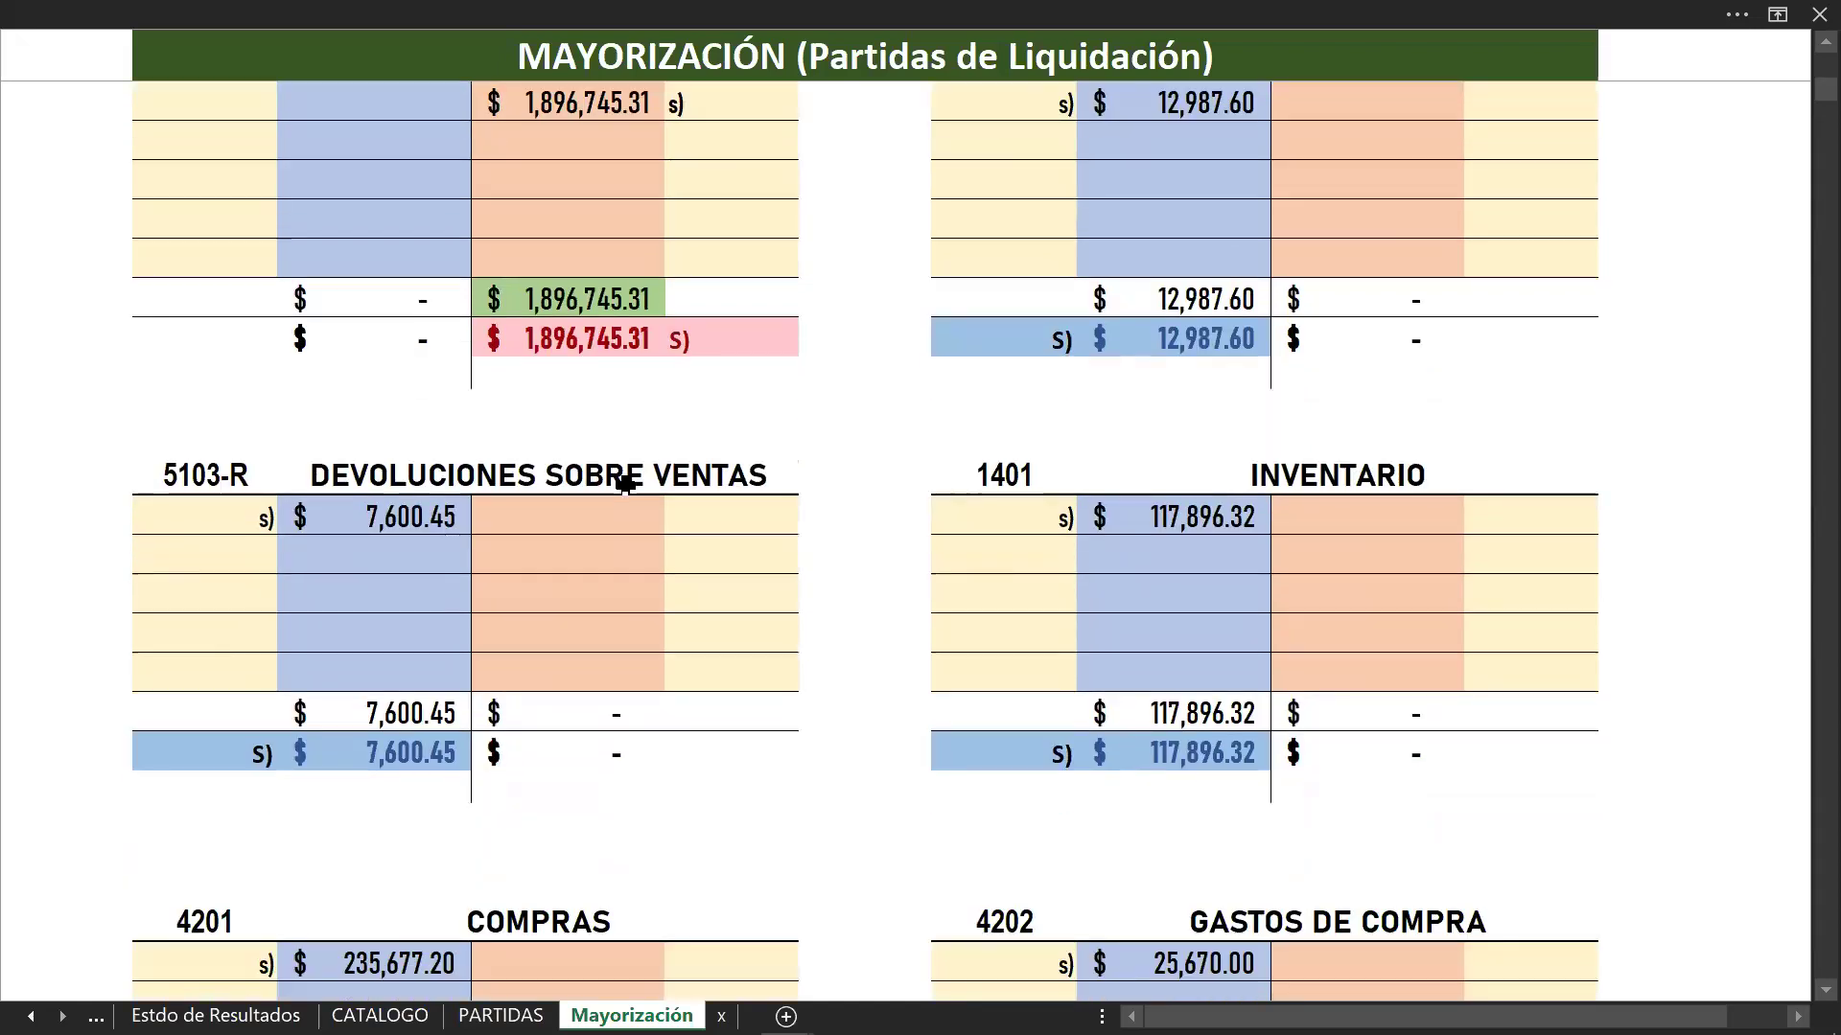
scroll(625, 483, "down", 2)
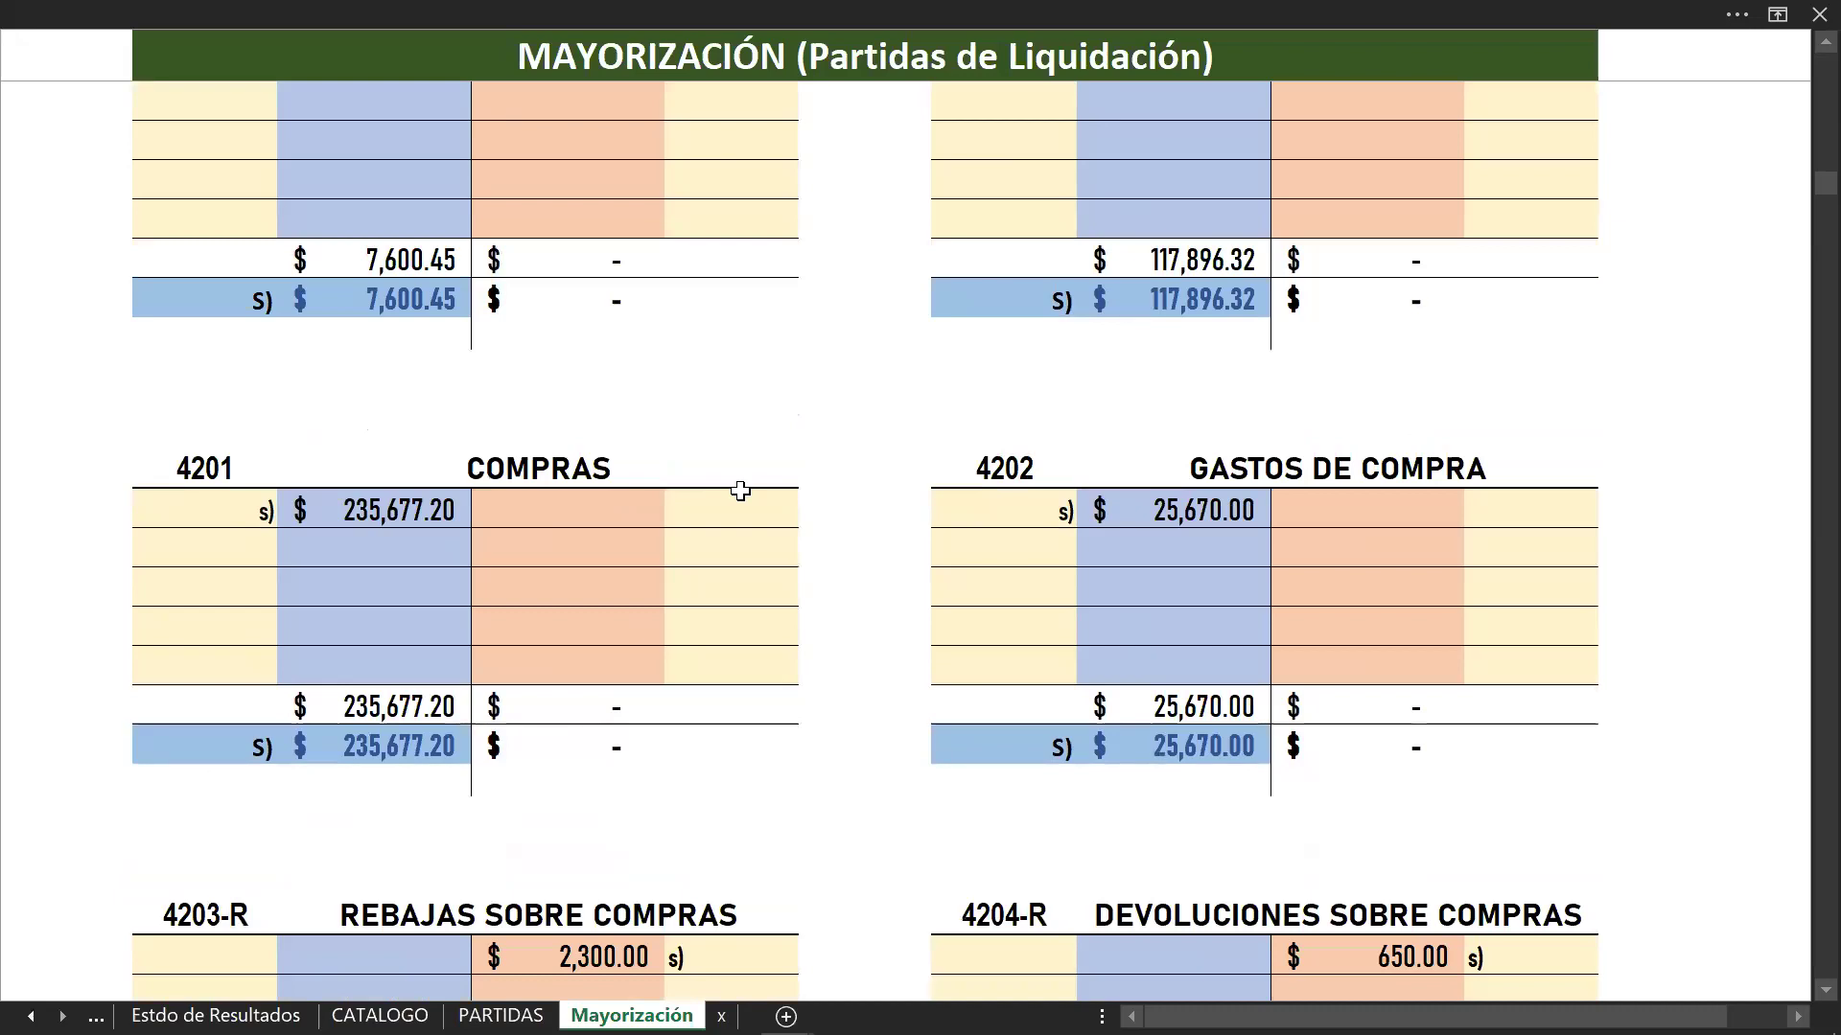
scroll(728, 489, "down", 2)
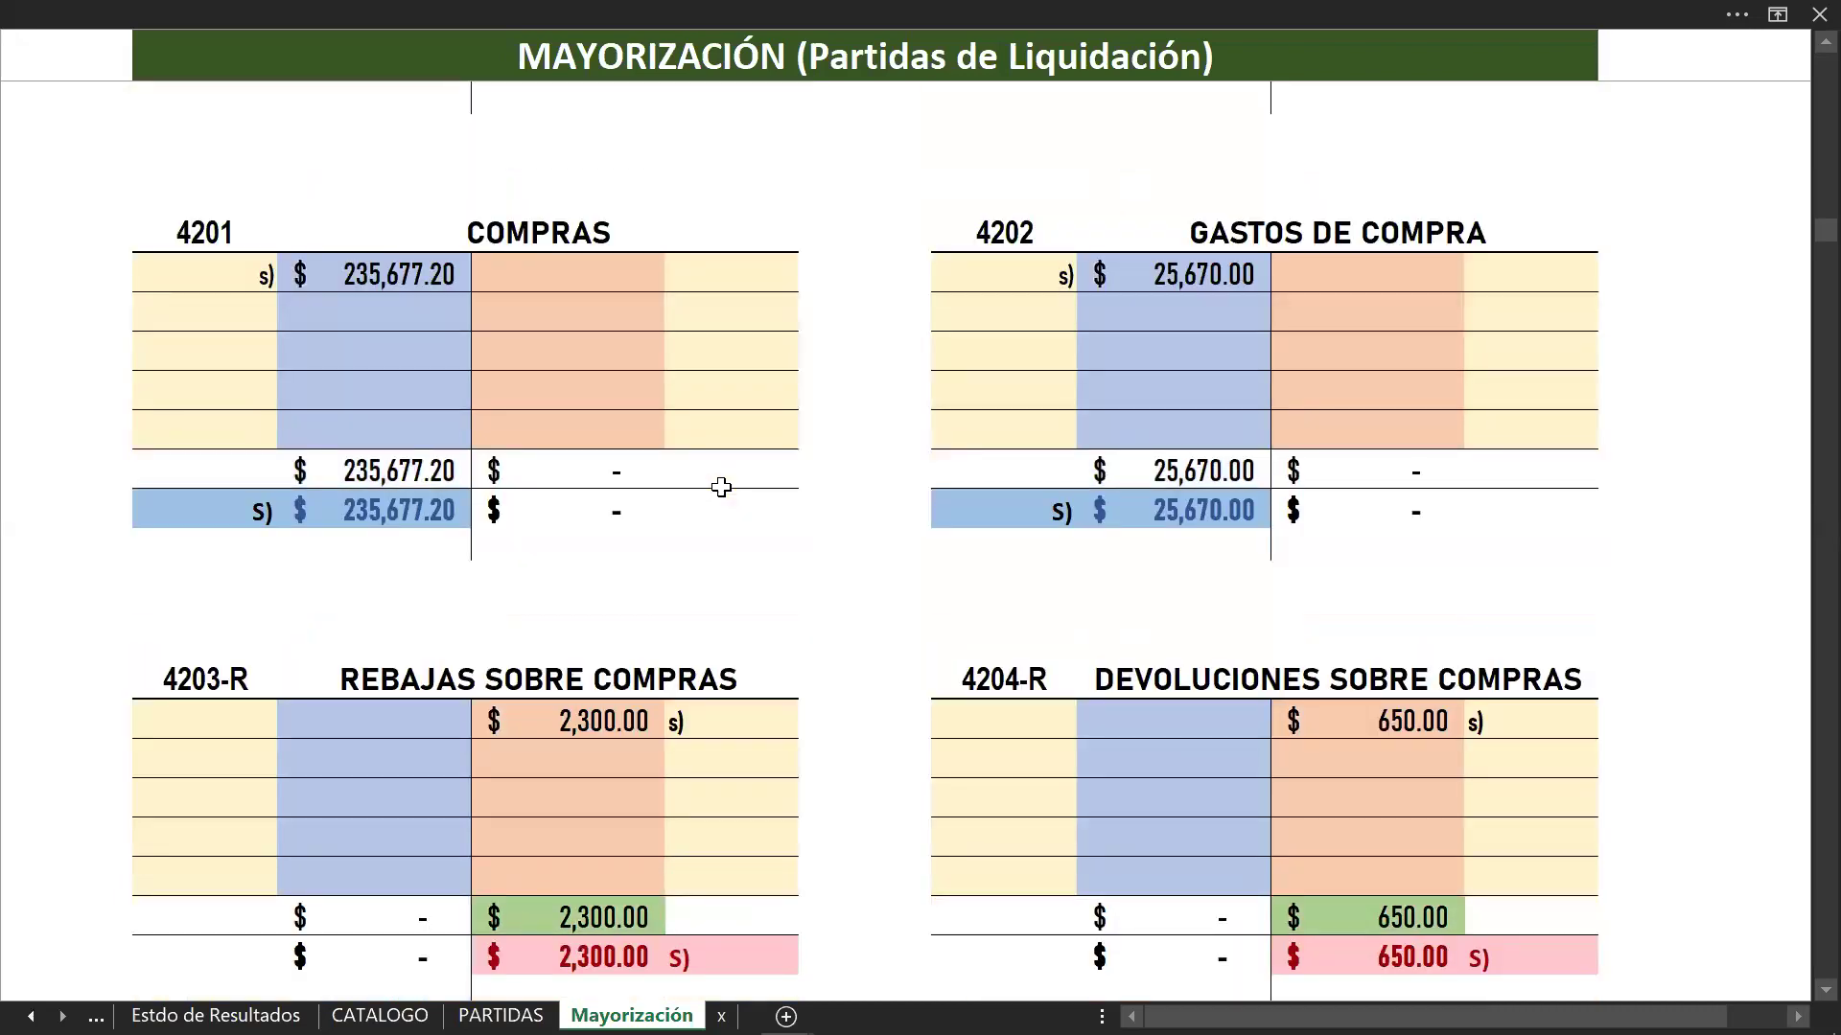
scroll(721, 487, "down", 2)
scroll(721, 487, "down", 4)
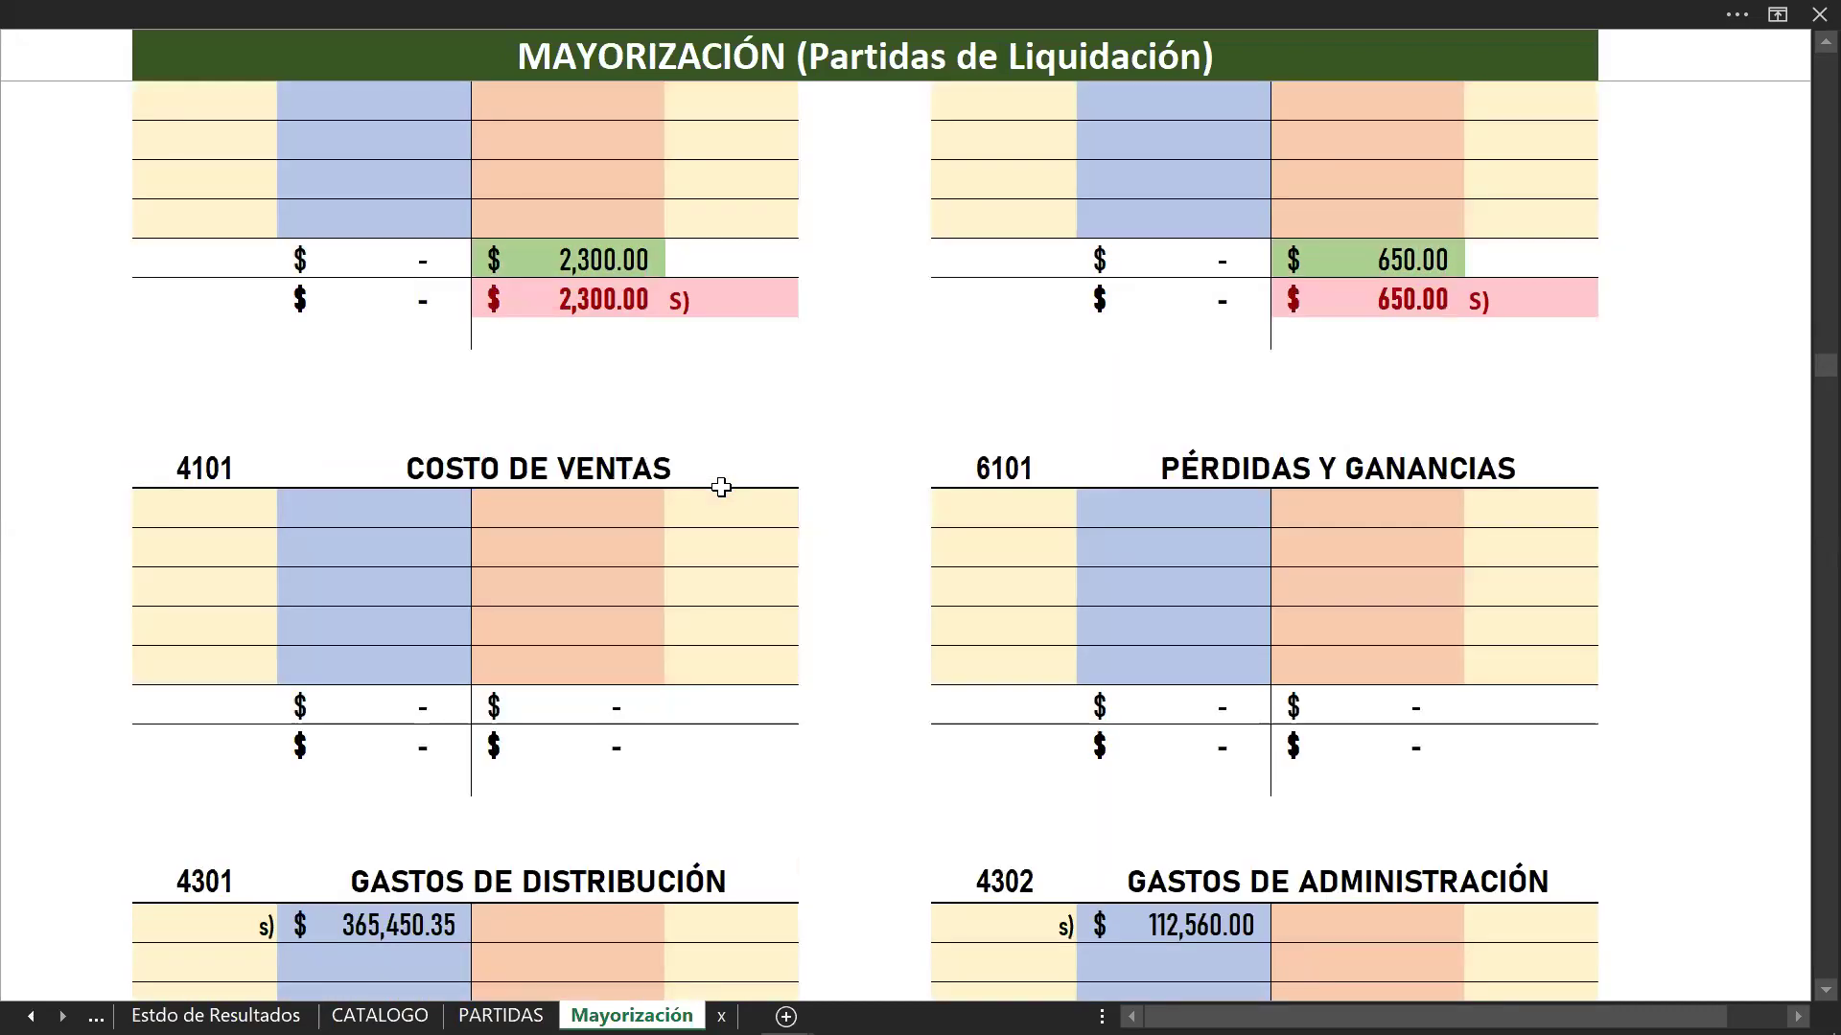
scroll(721, 487, "down", 2)
scroll(721, 487, "down", 4)
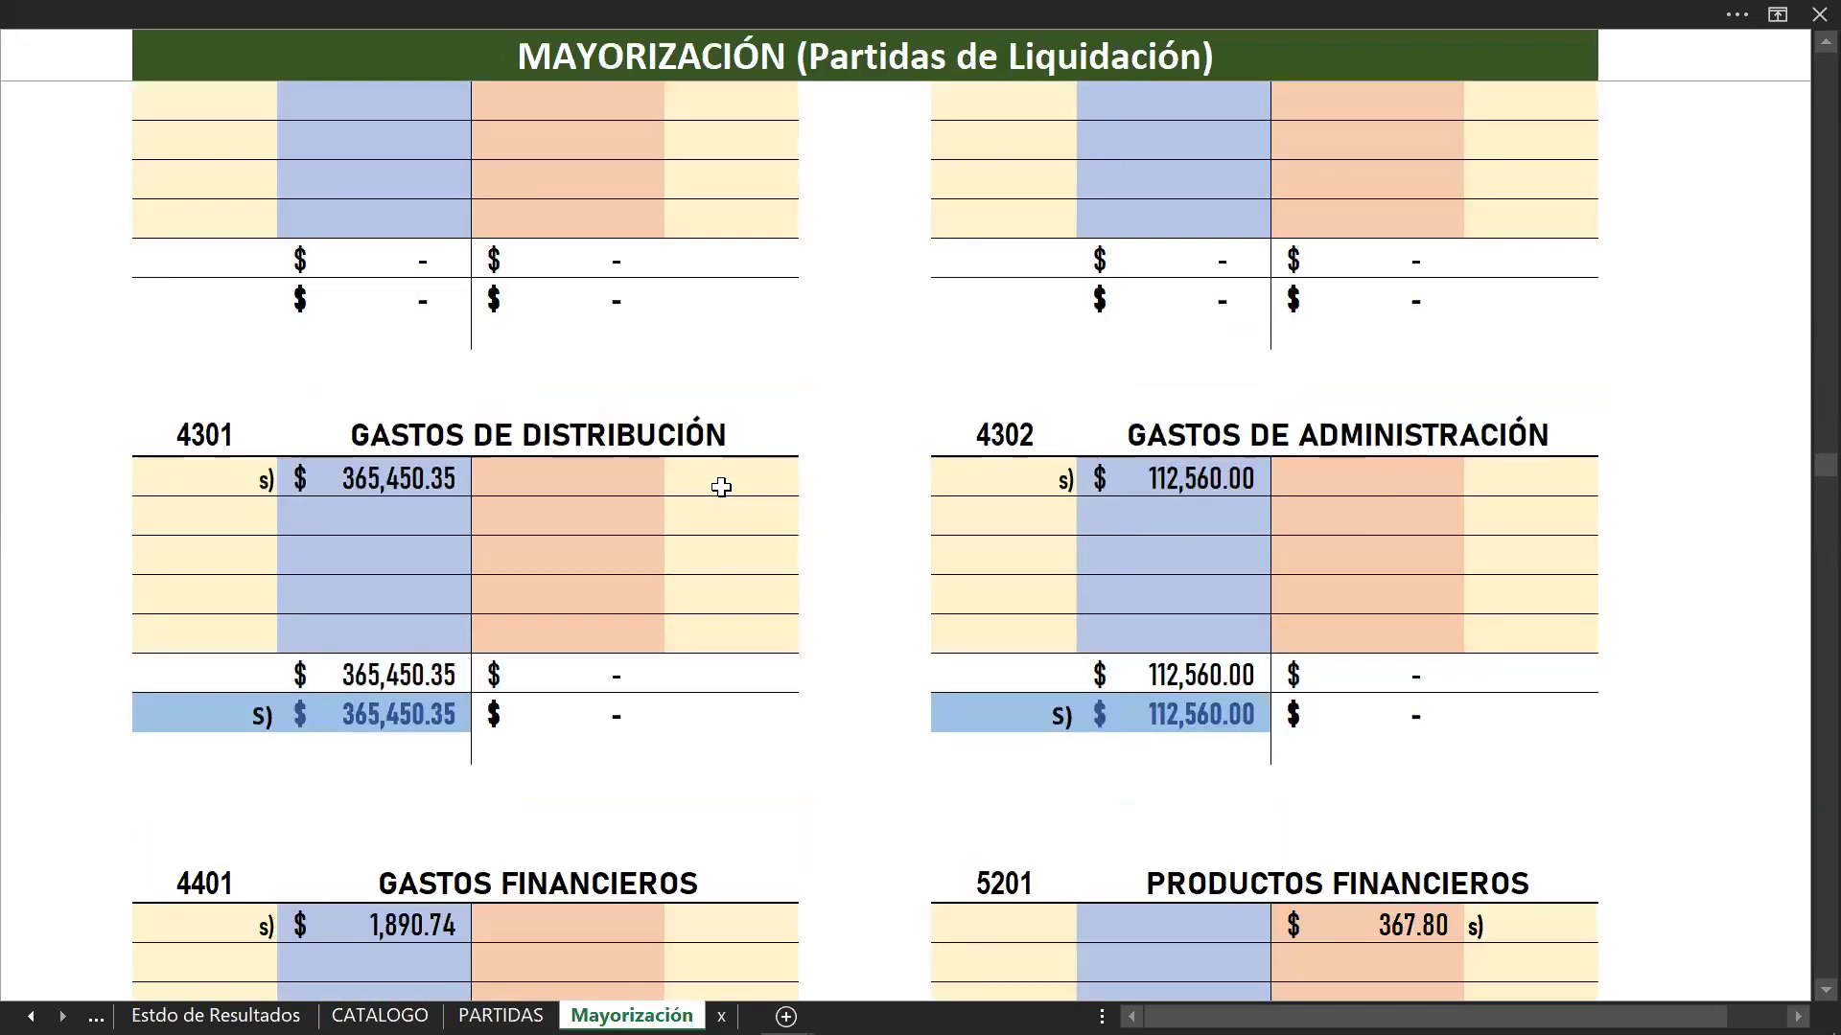
scroll(721, 487, "down", 5)
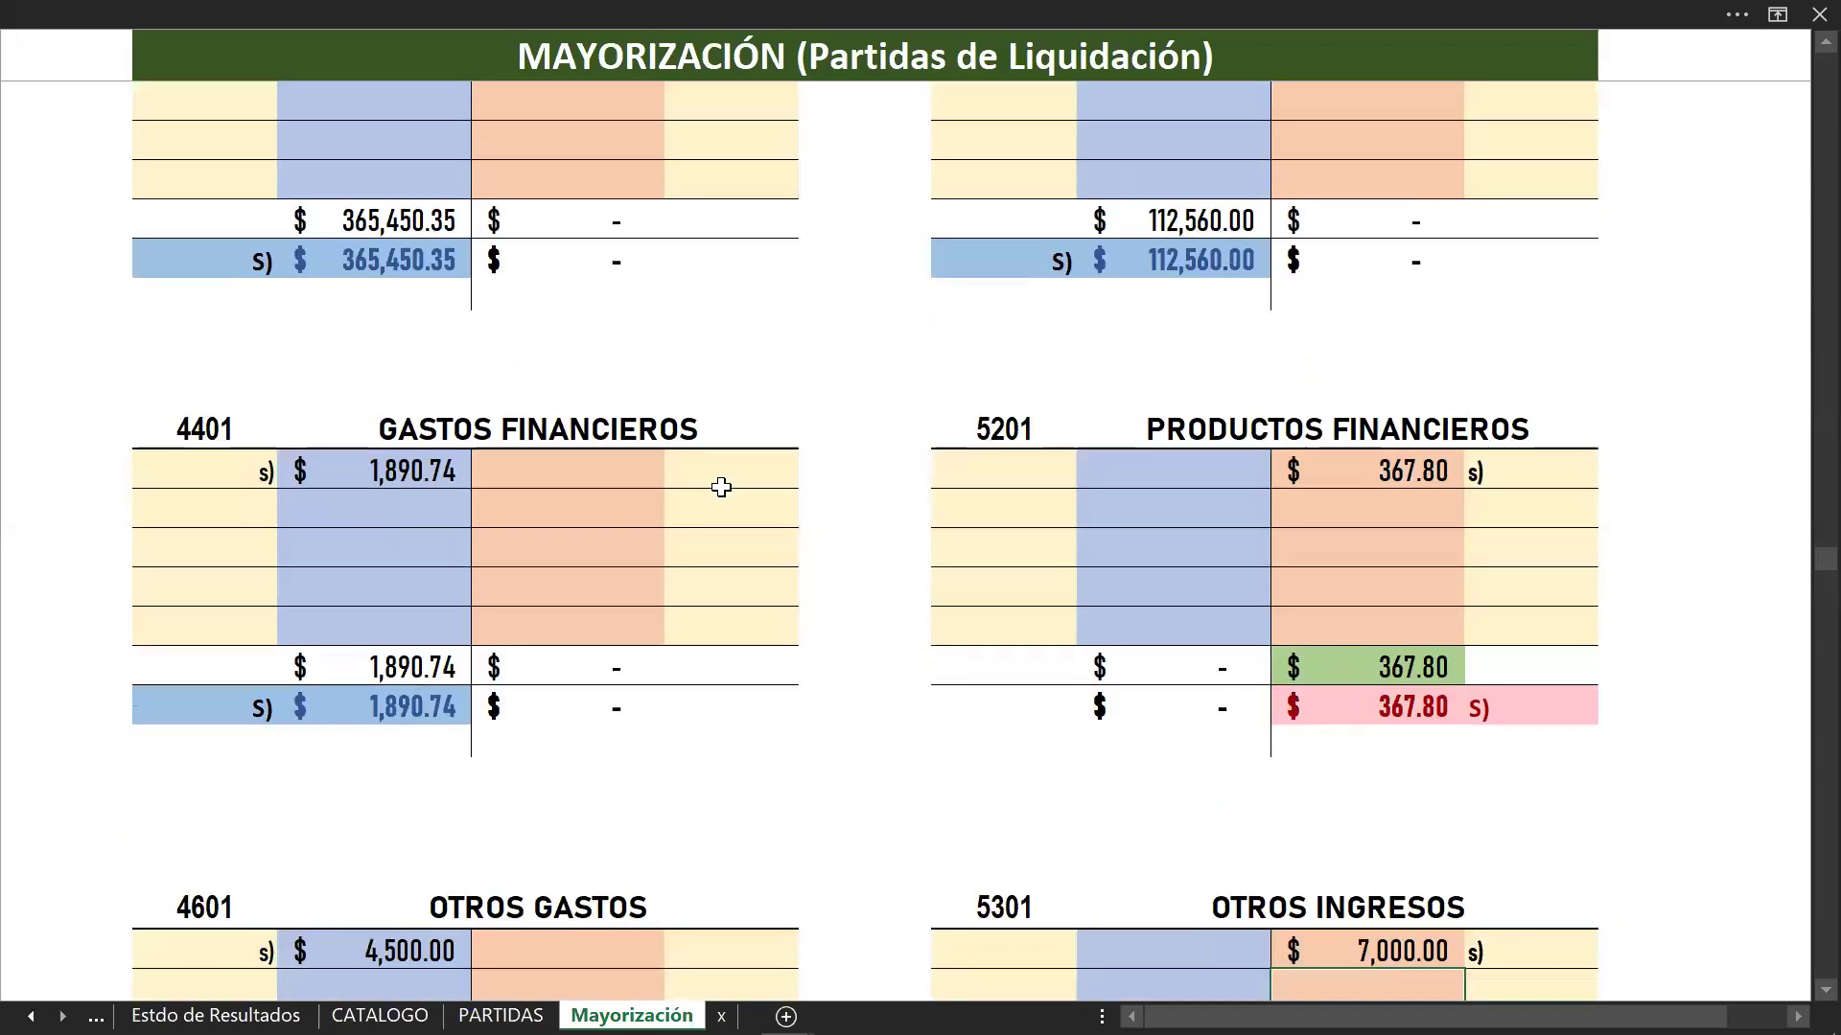
scroll(721, 487, "down", 5)
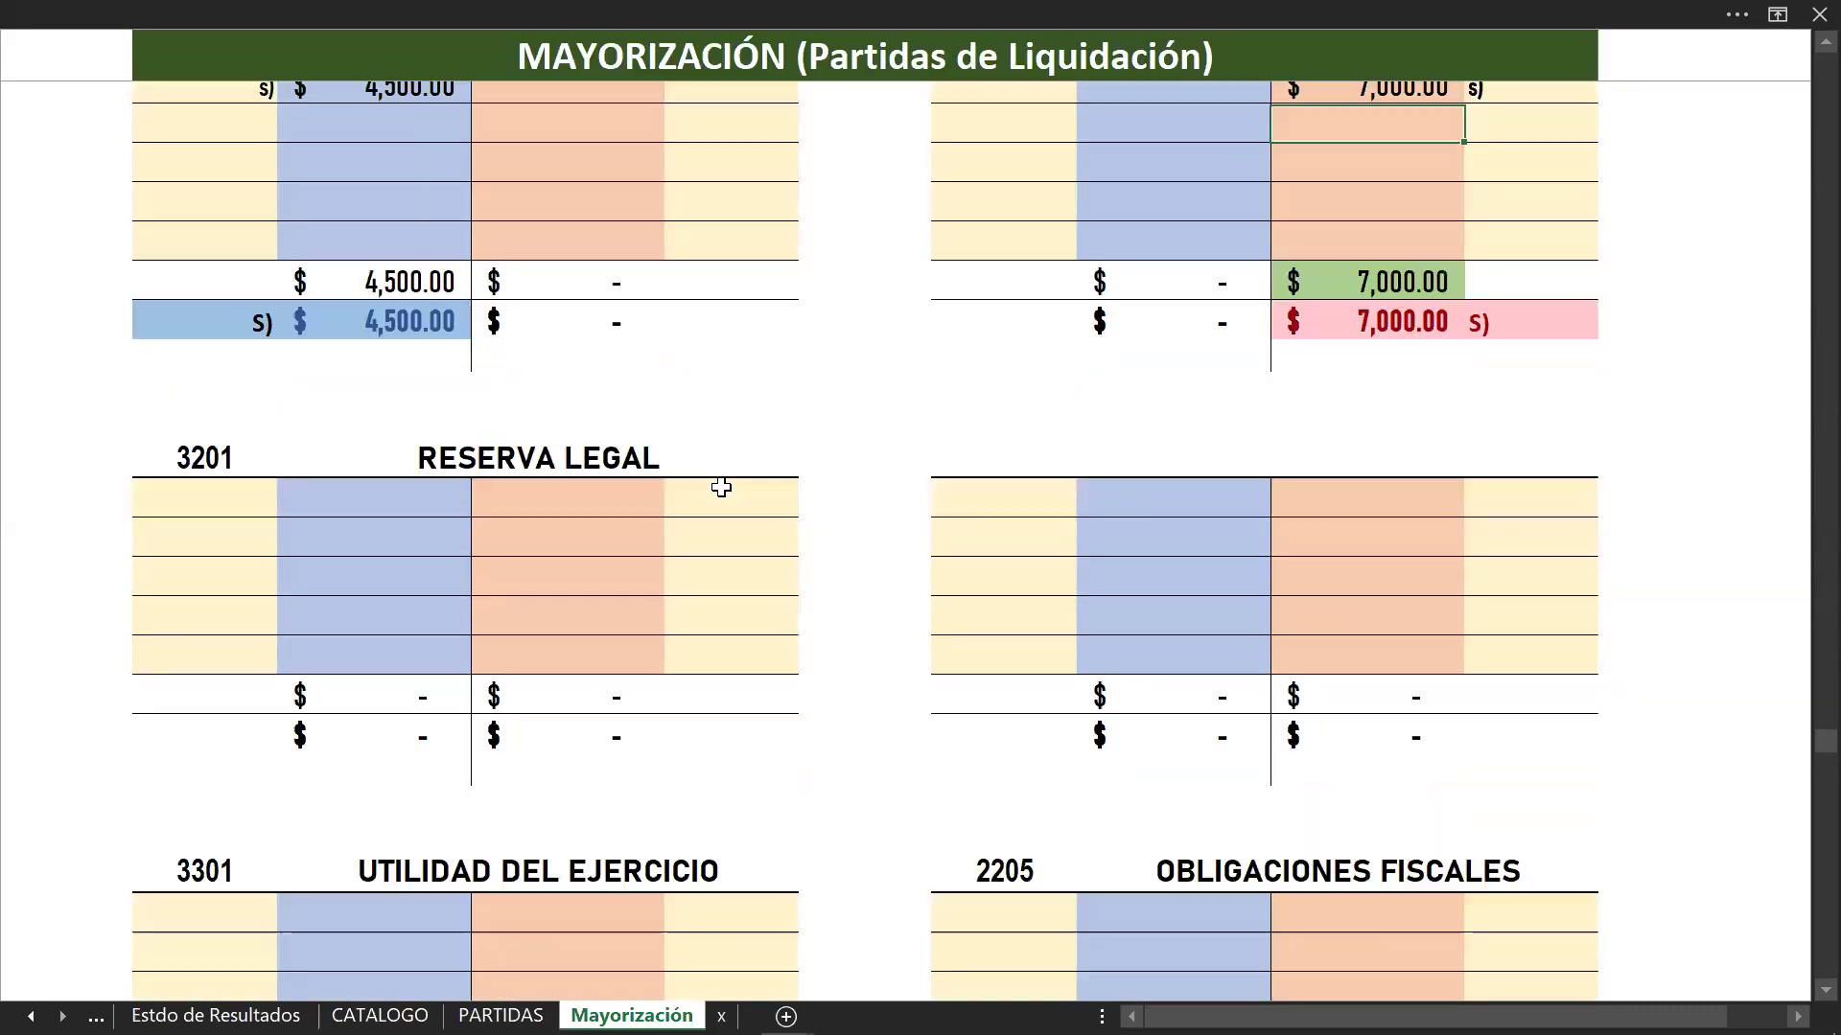
scroll(720, 487, "down", 1)
scroll(721, 487, "up", 8)
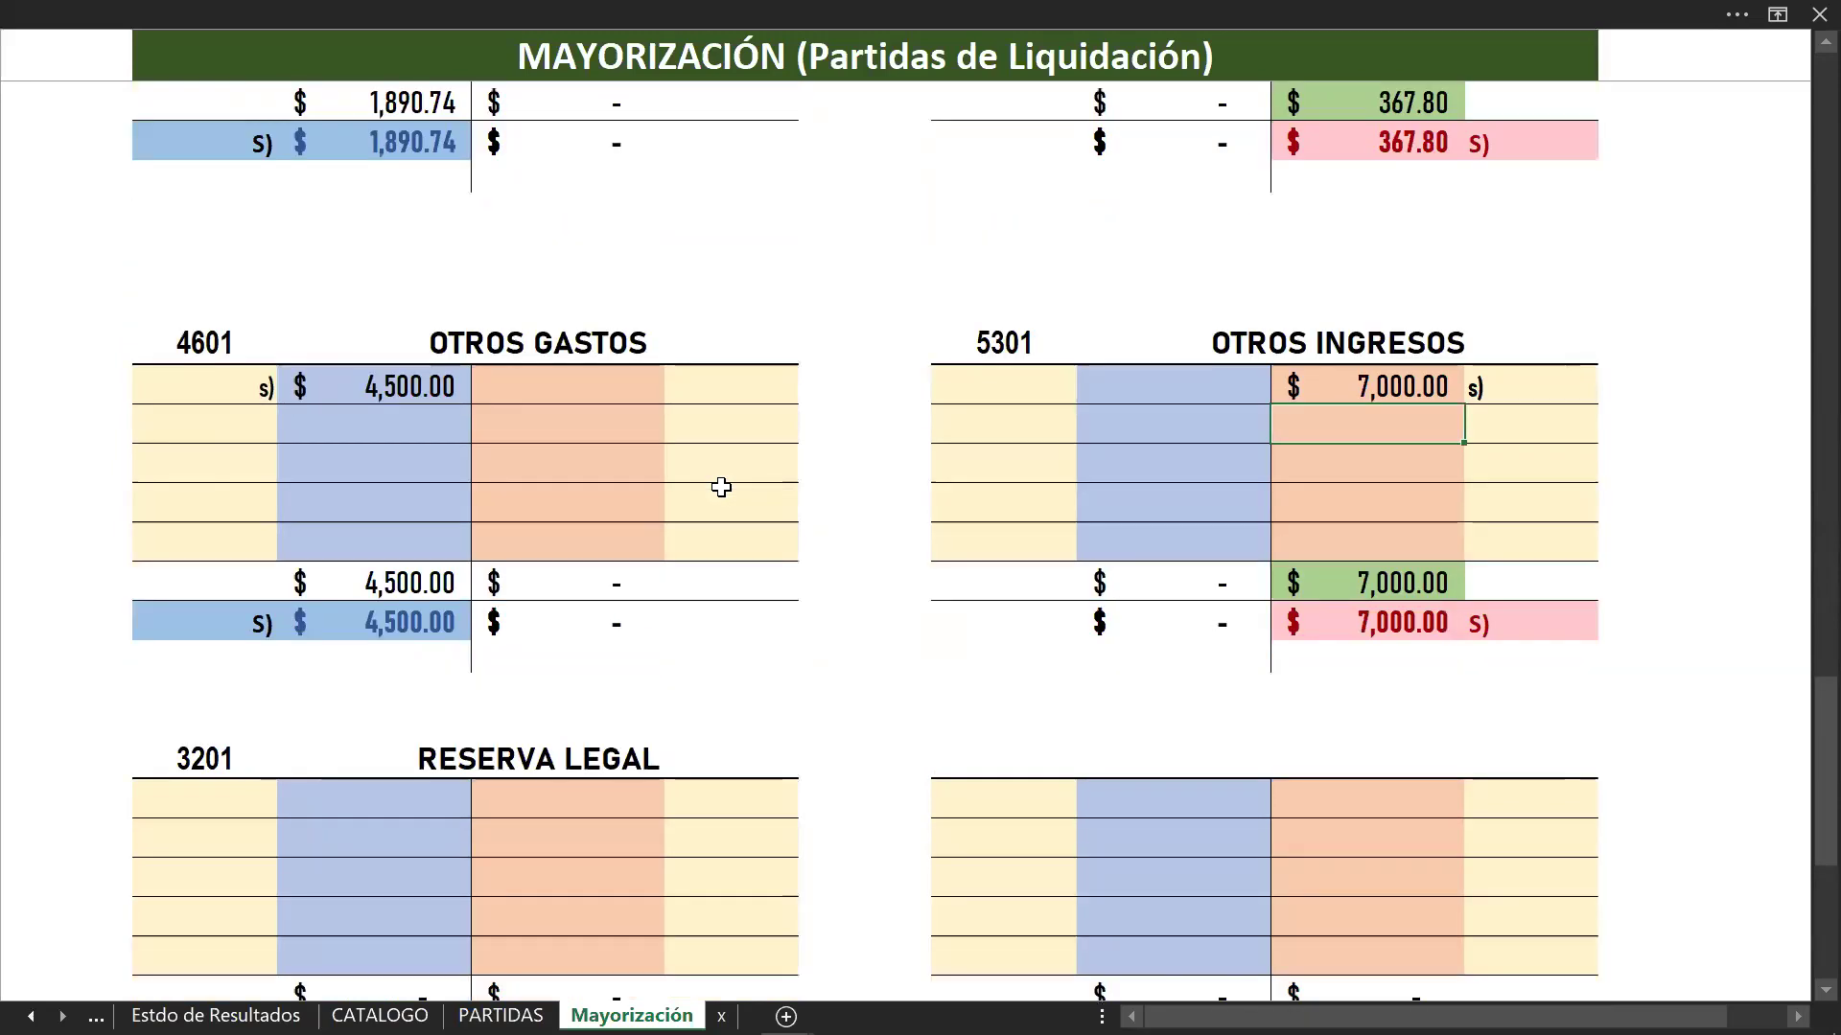
scroll(721, 487, "up", 20)
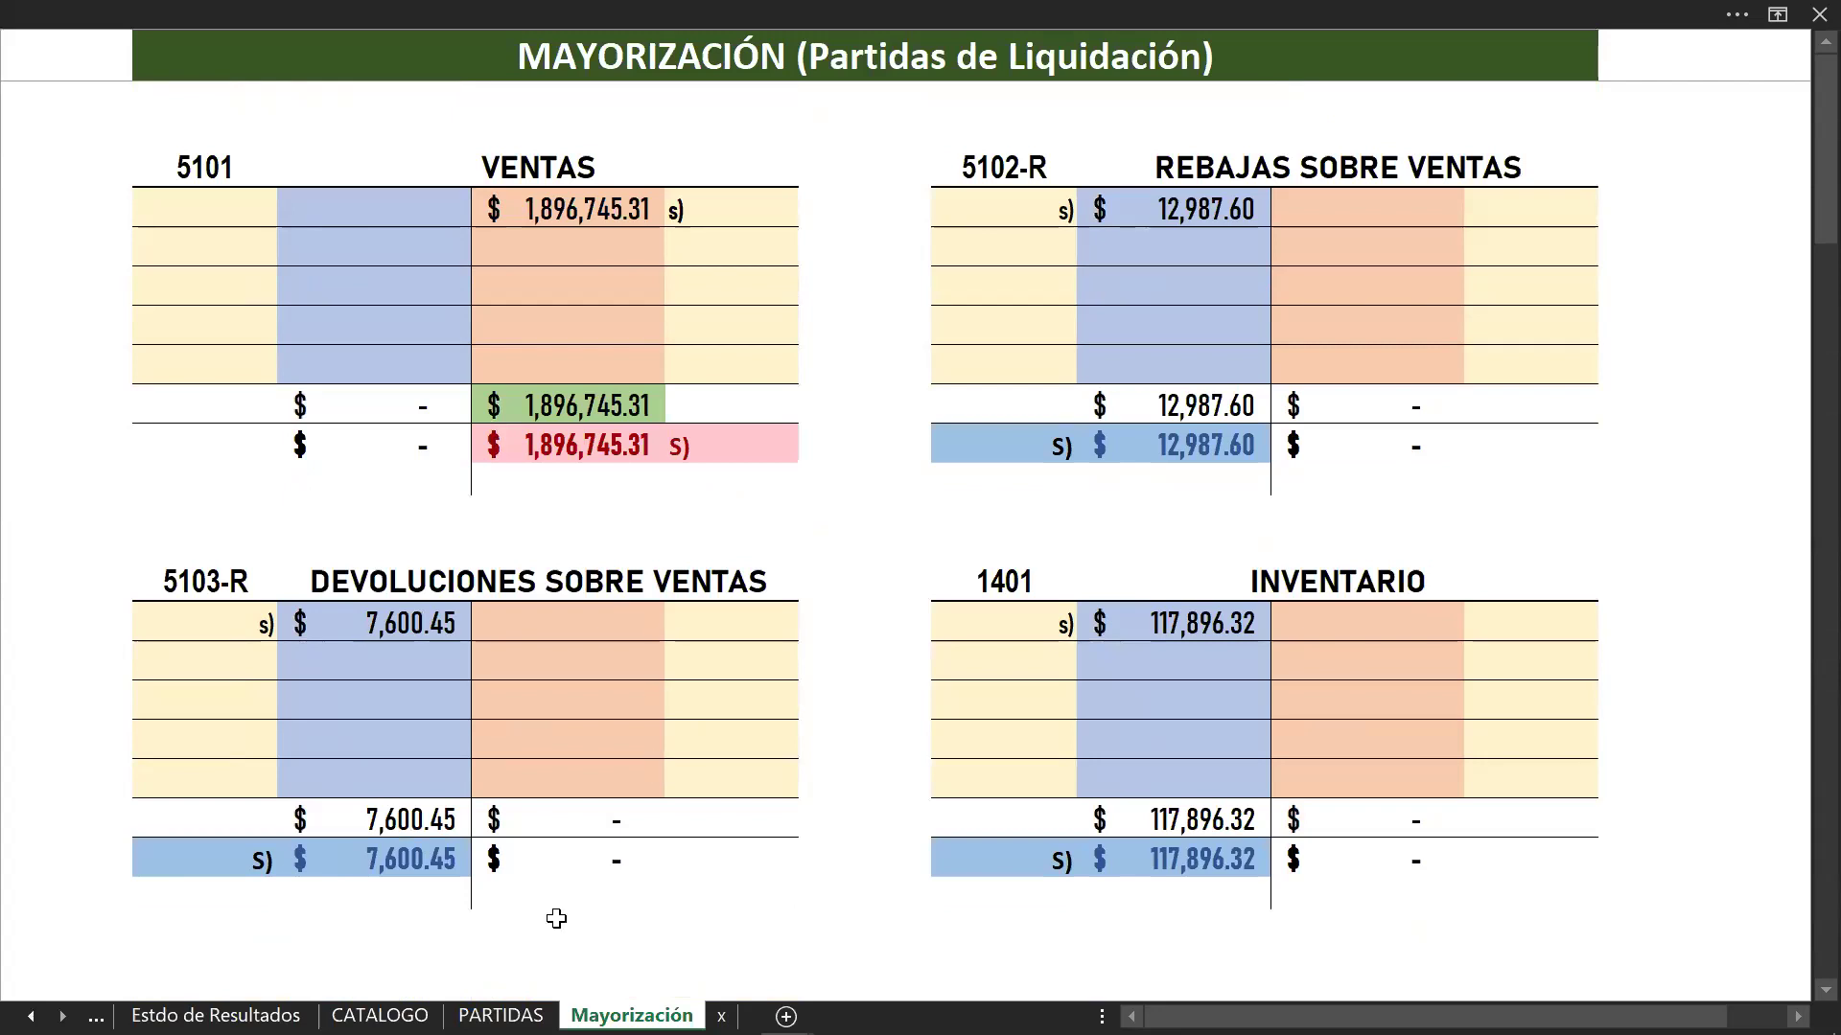
Step: Enter the heading PARTIDA N° 1 in cell C3 of the PARTIDAS sheet
left_click(500, 1015)
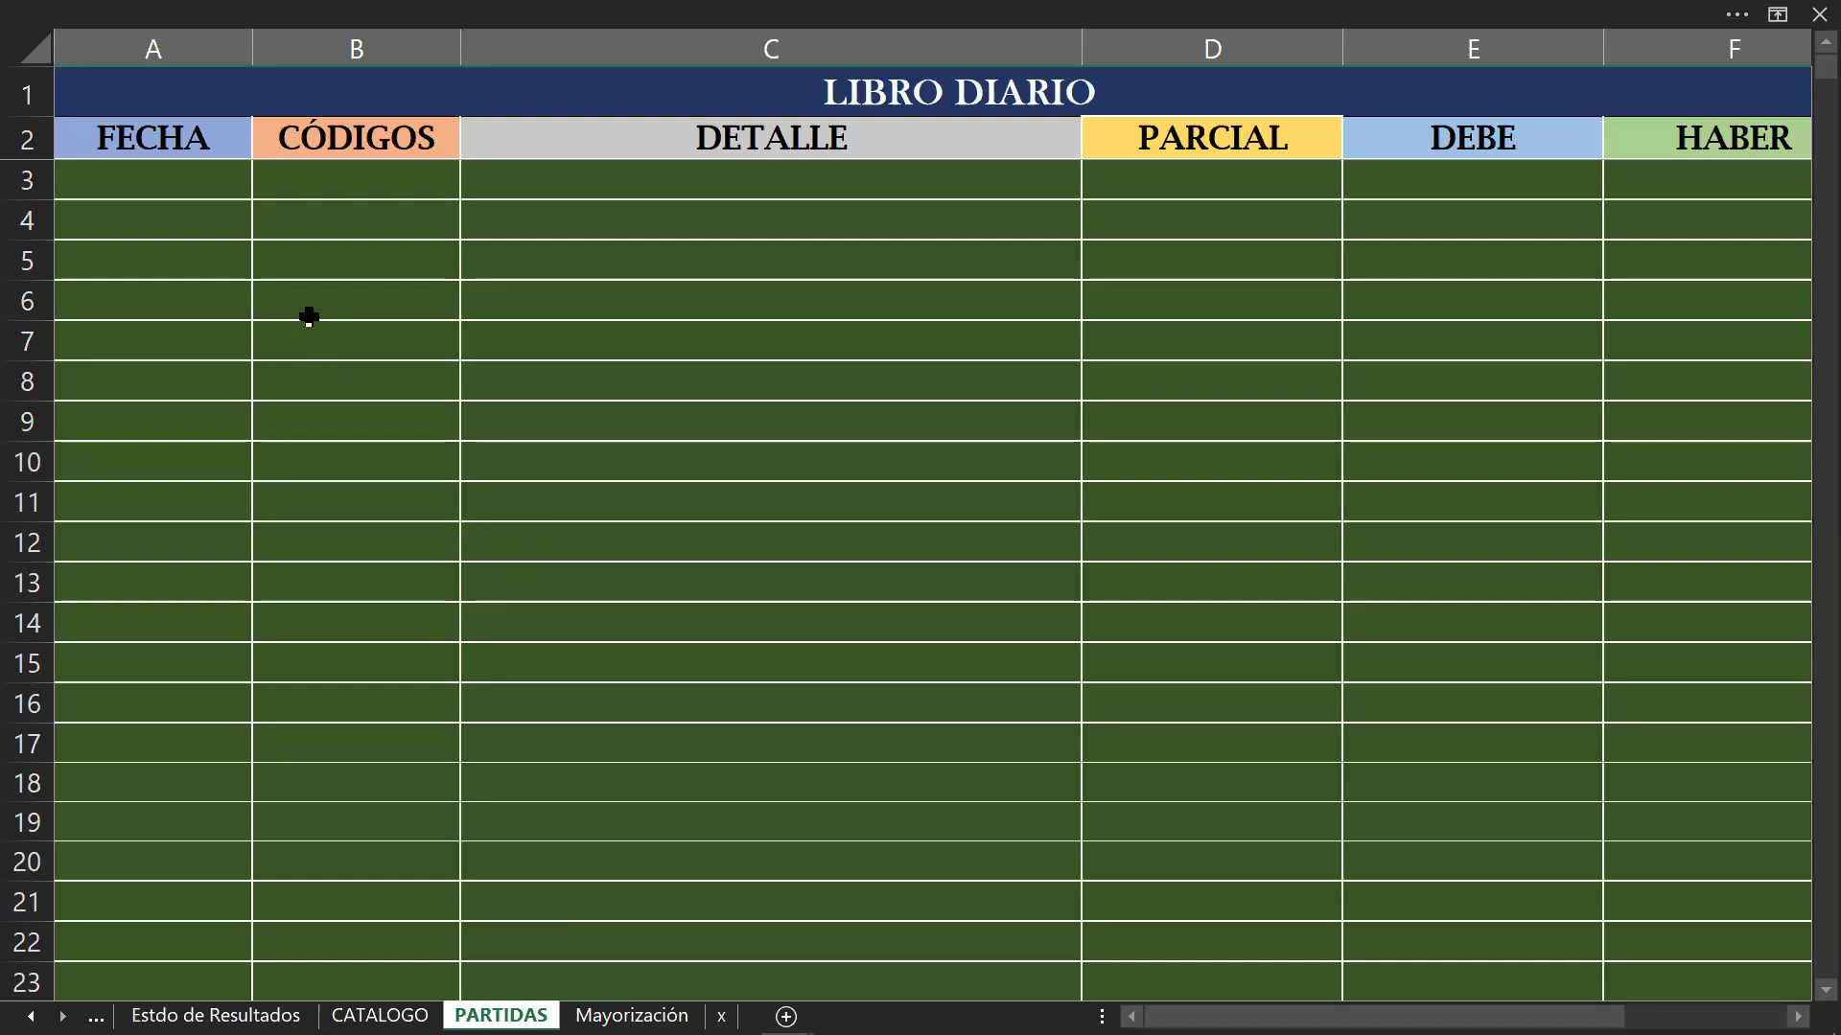
left_click(211, 195)
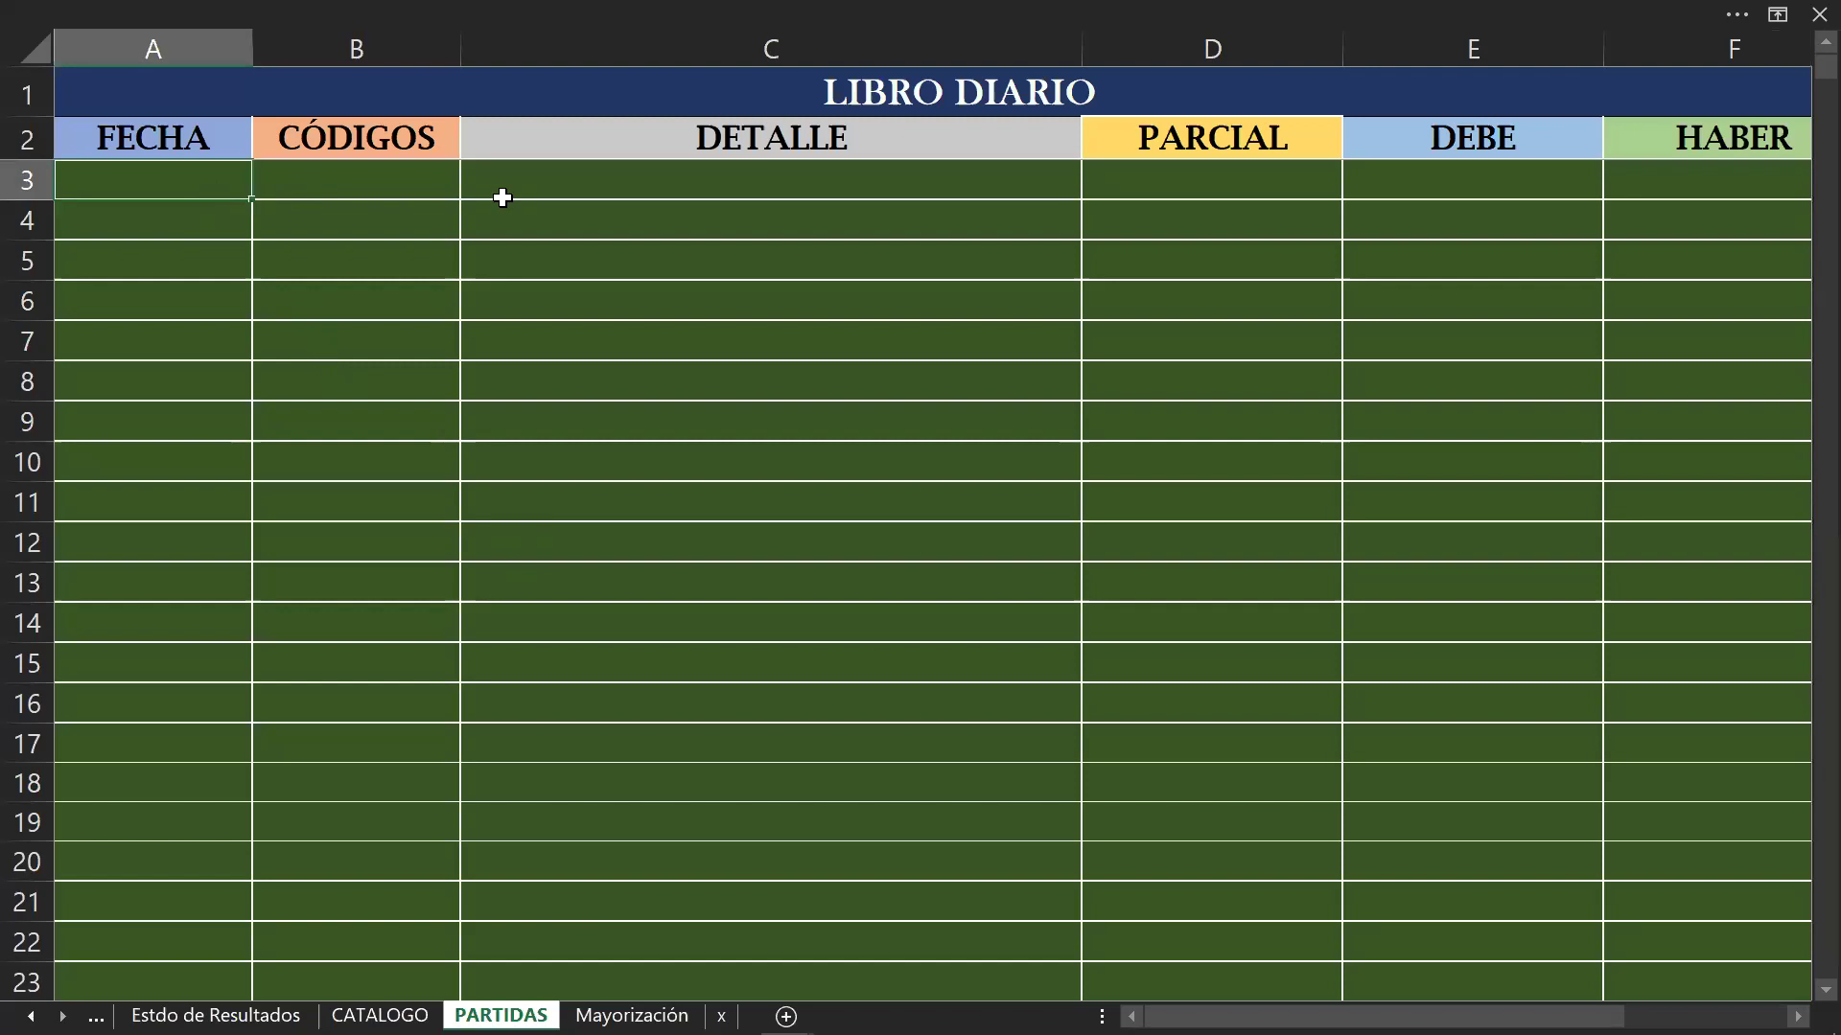
left_click(579, 177)
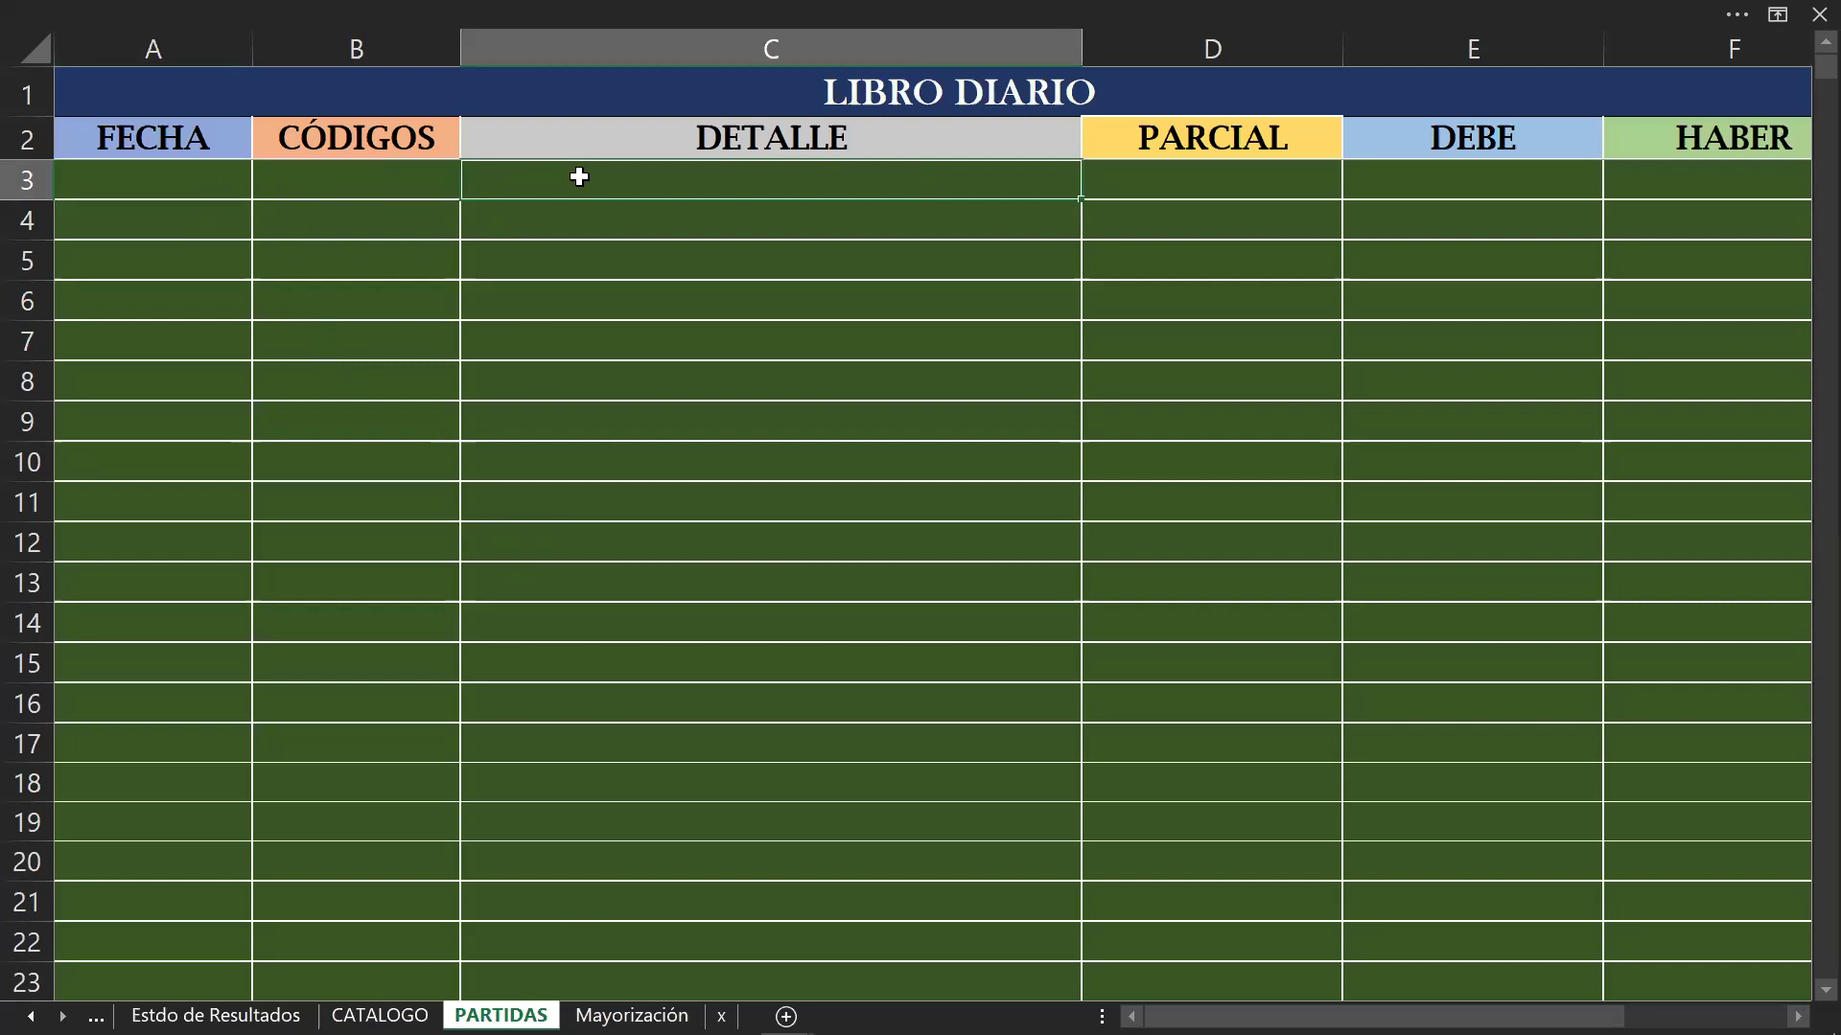
type("P")
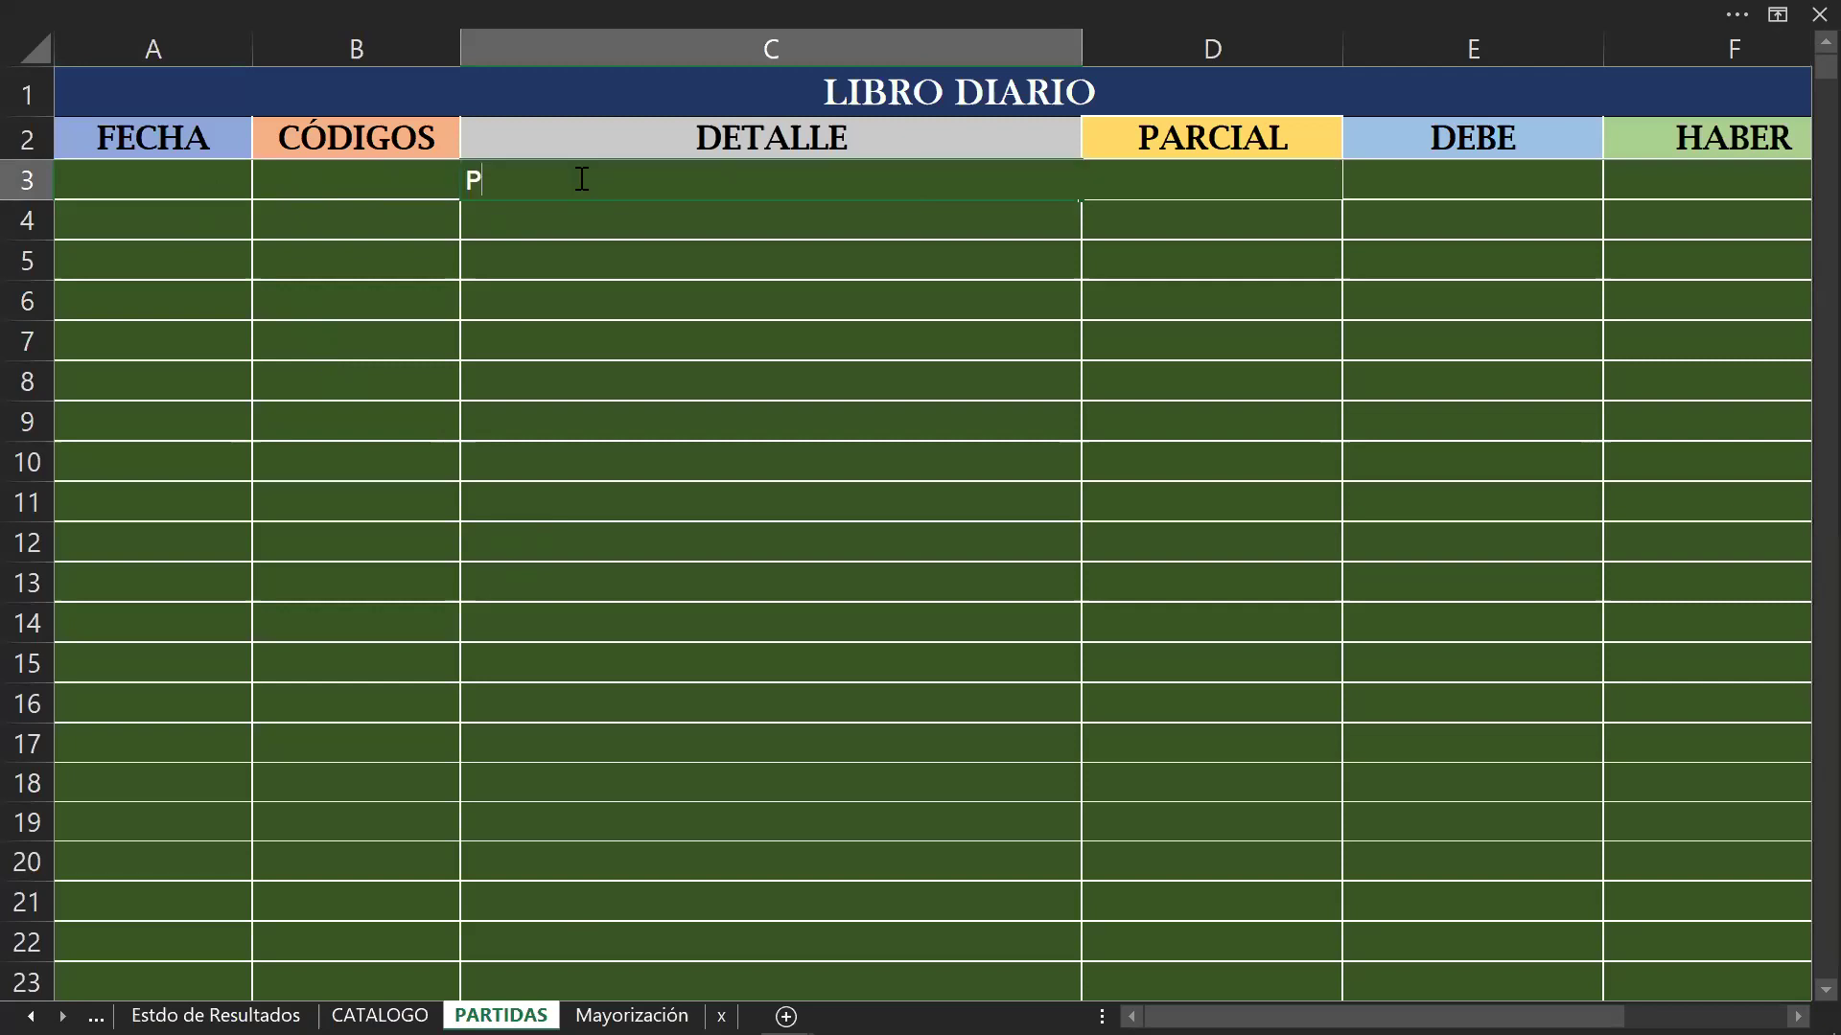
type("ART")
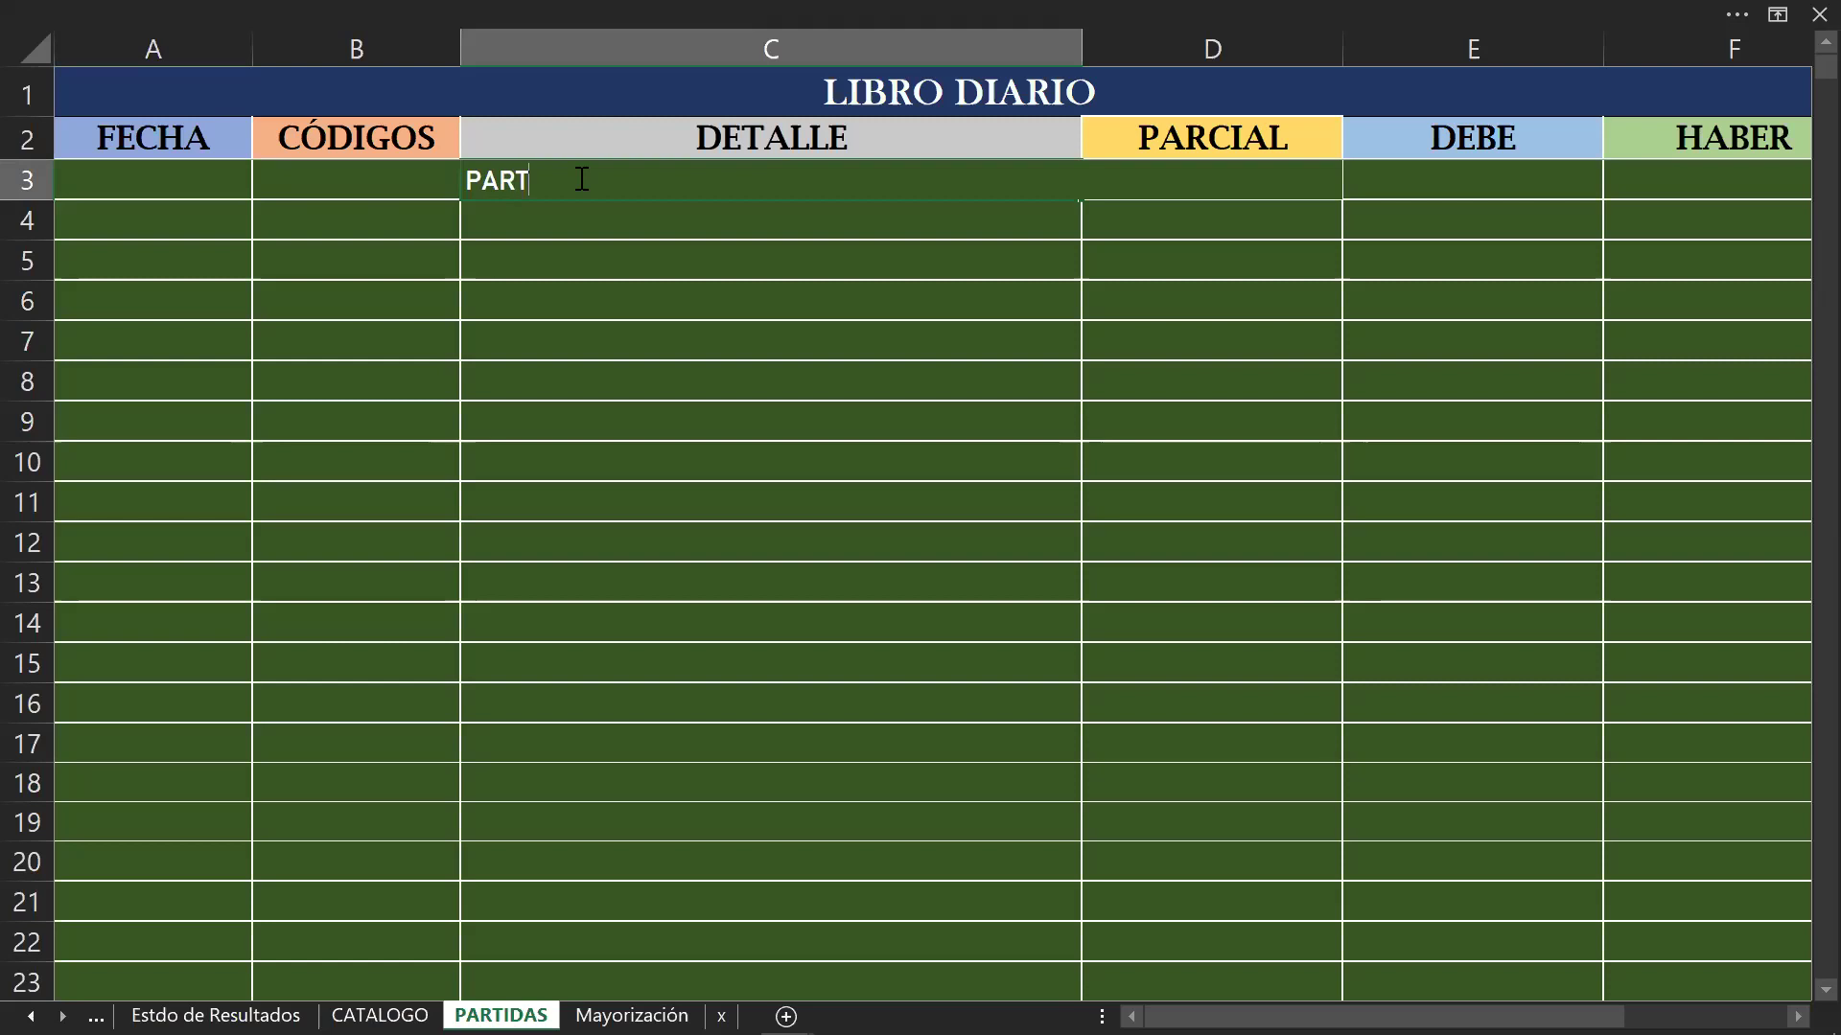
type("IDA N° 1")
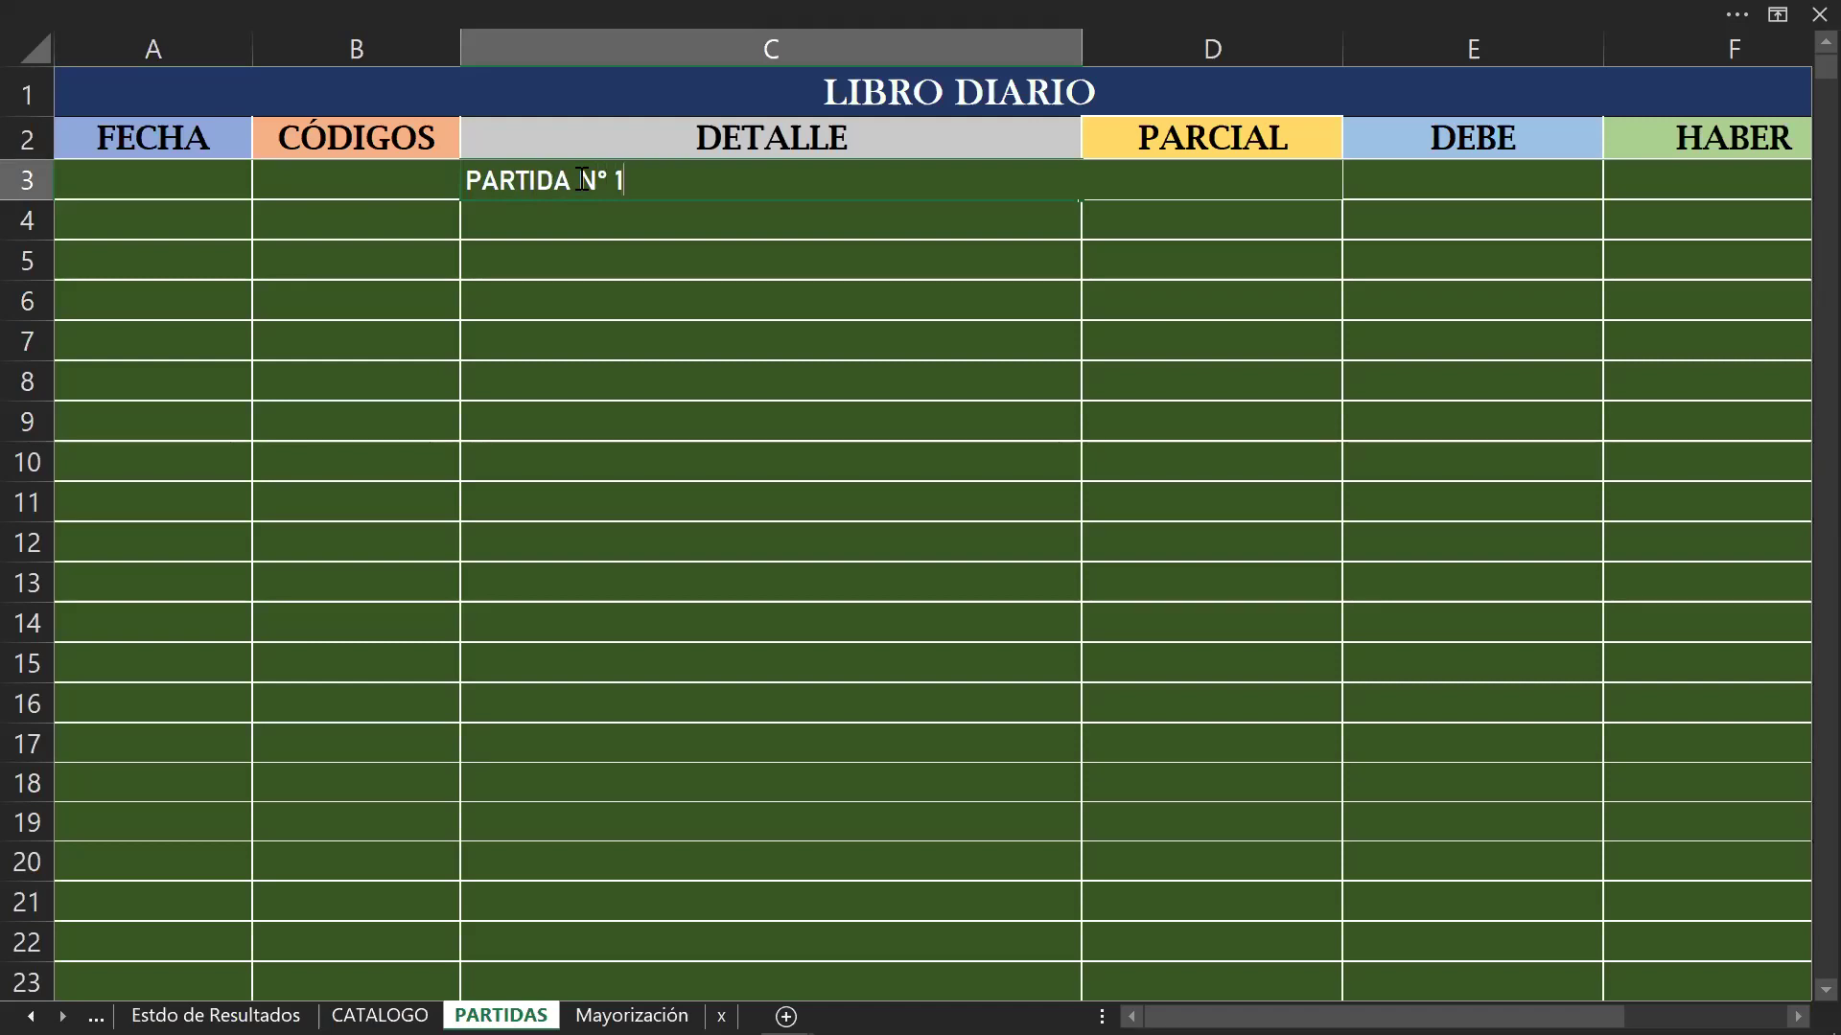
key("Return")
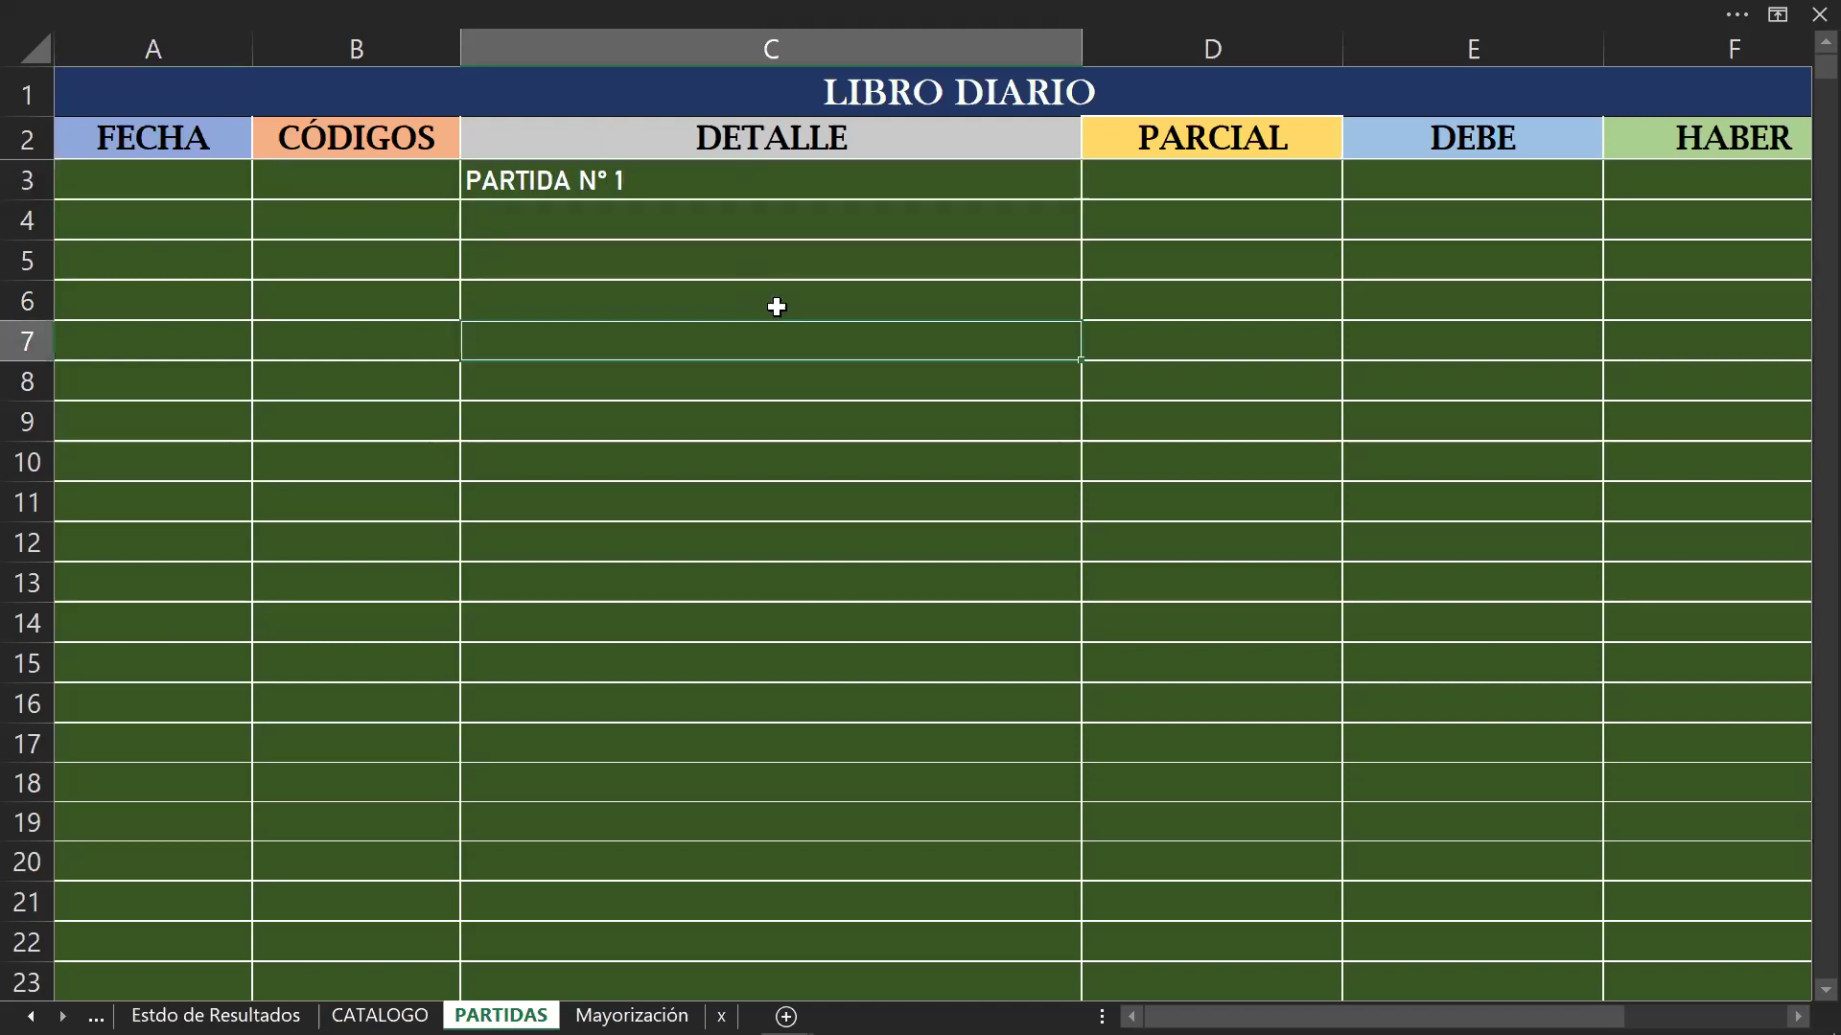
Step: Center the PARTIDA N° 1 heading horizontally in cell C3
left_click(798, 172)
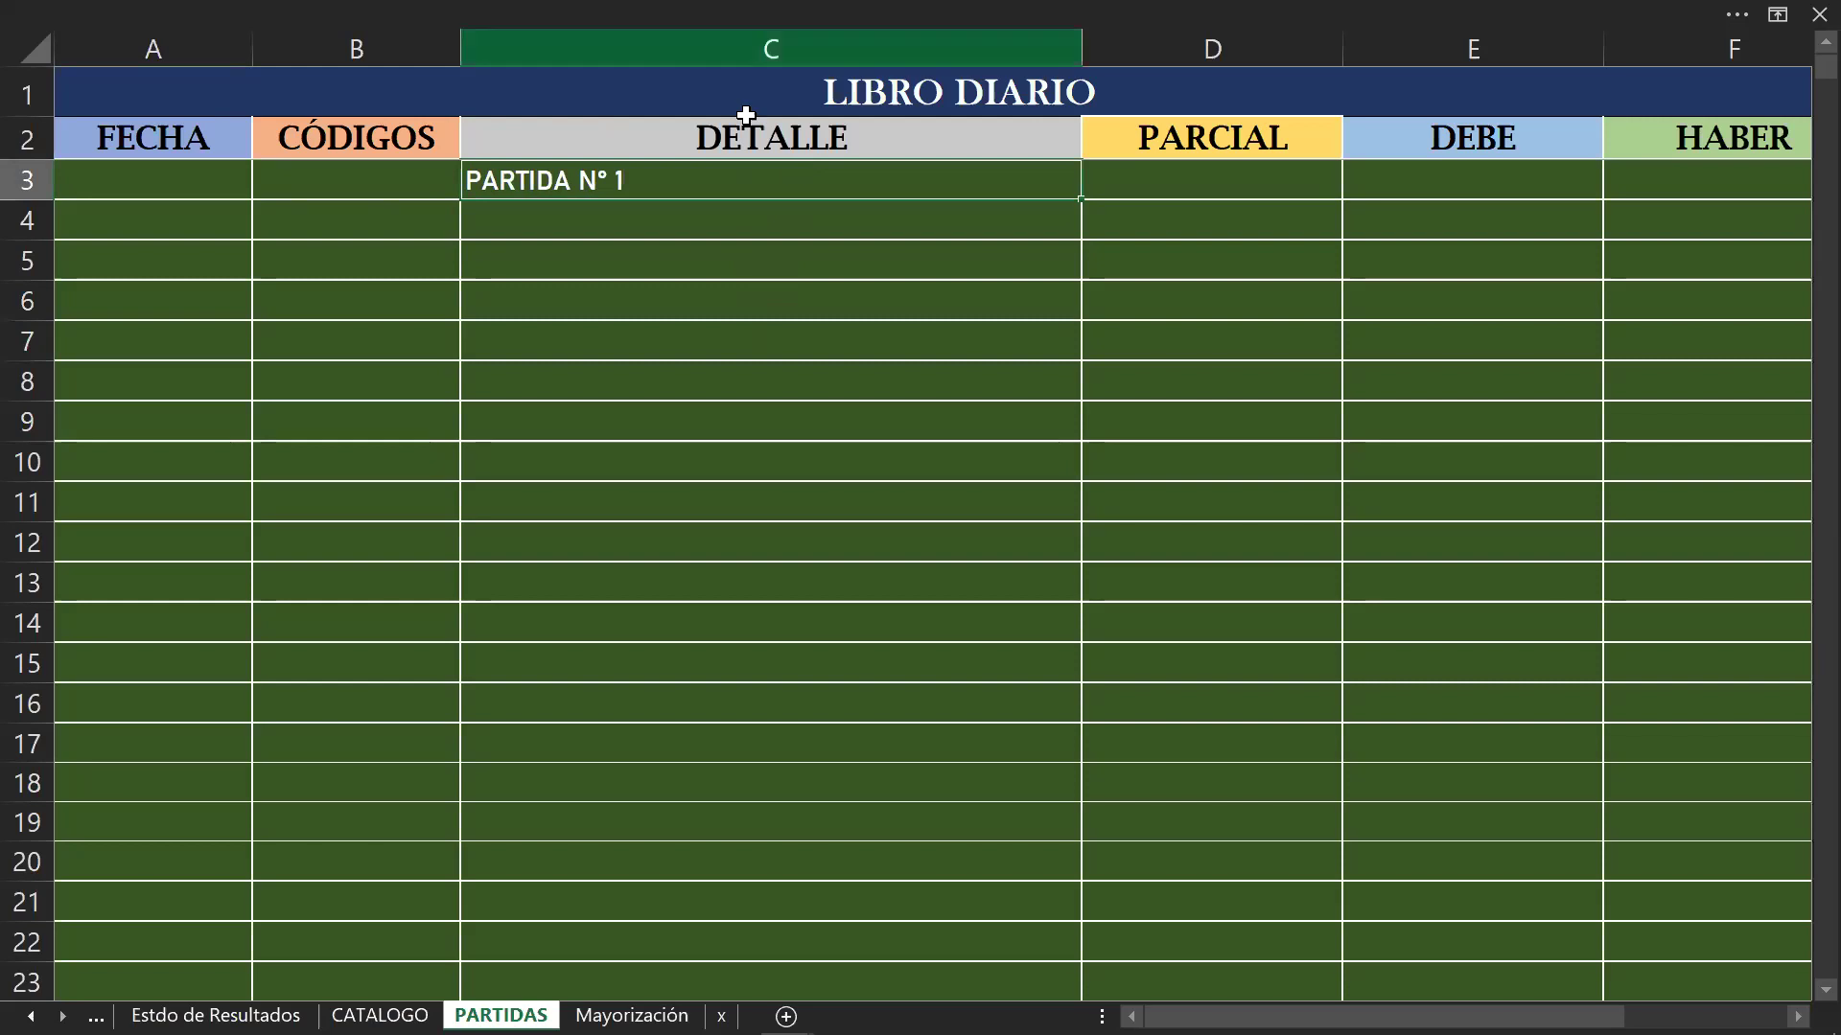
left_click(355, 12)
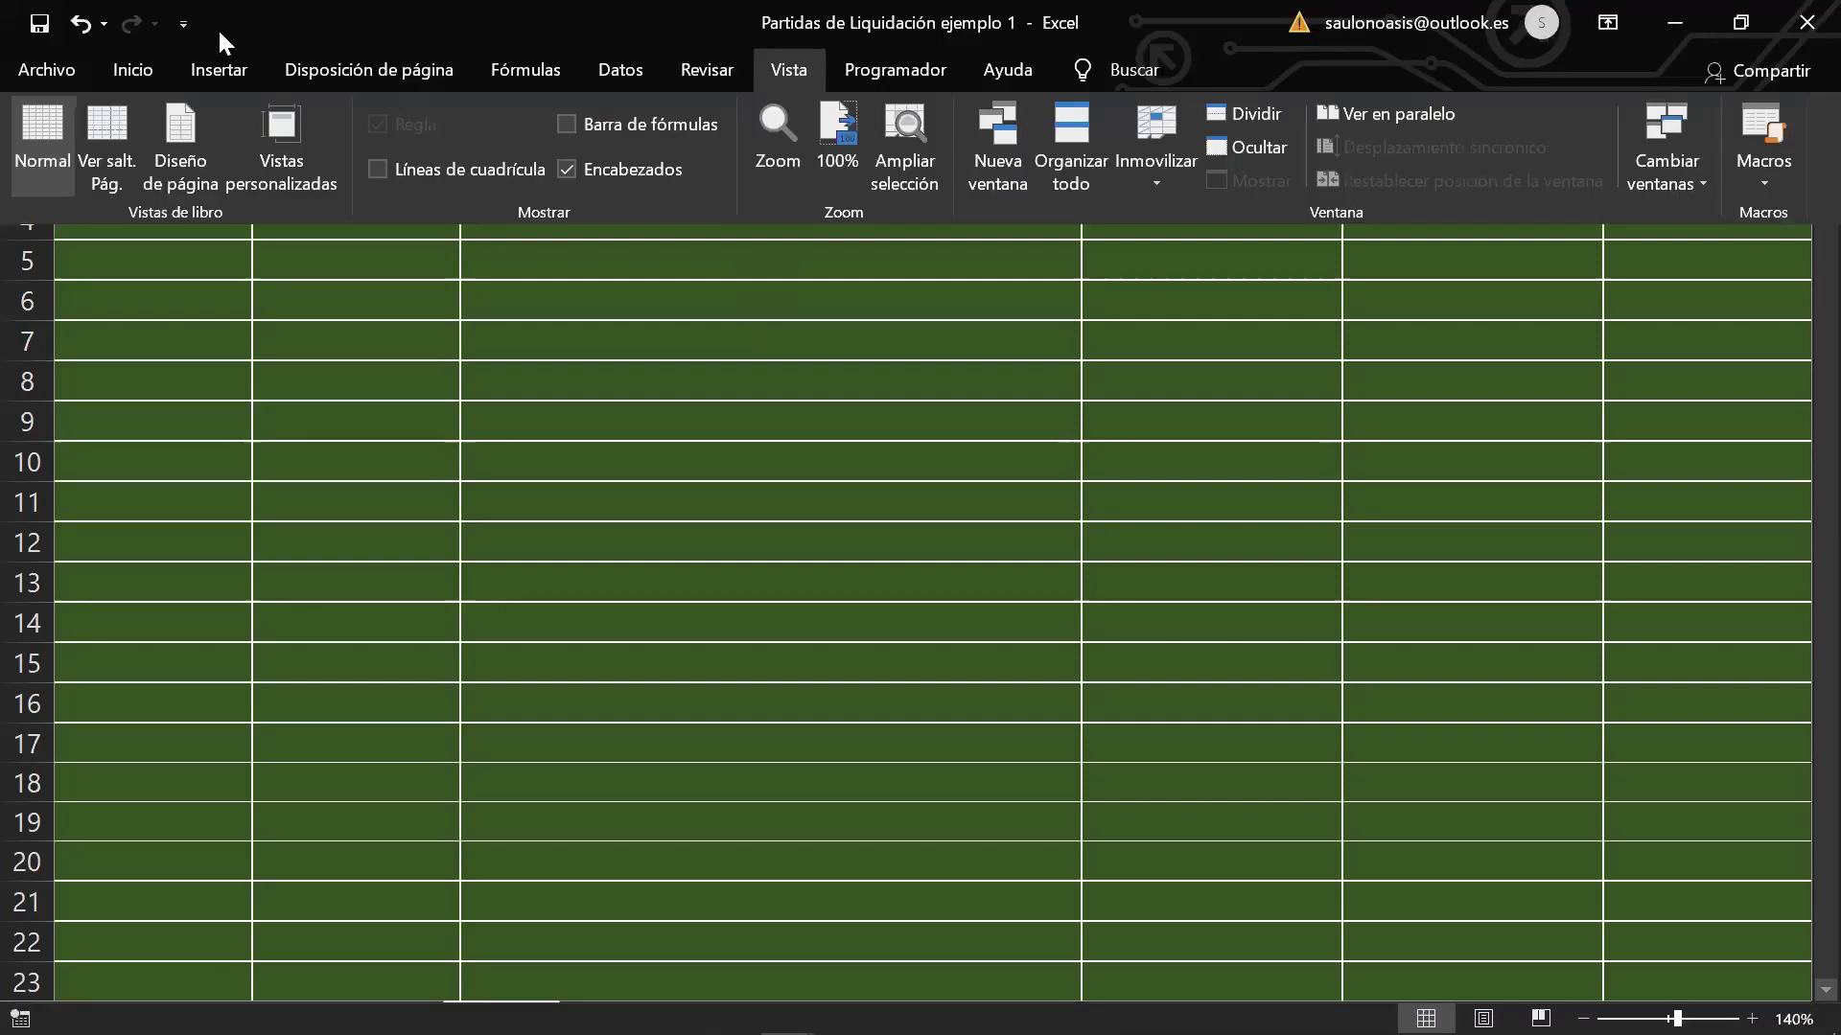
left_click(132, 69)
left_click(485, 173)
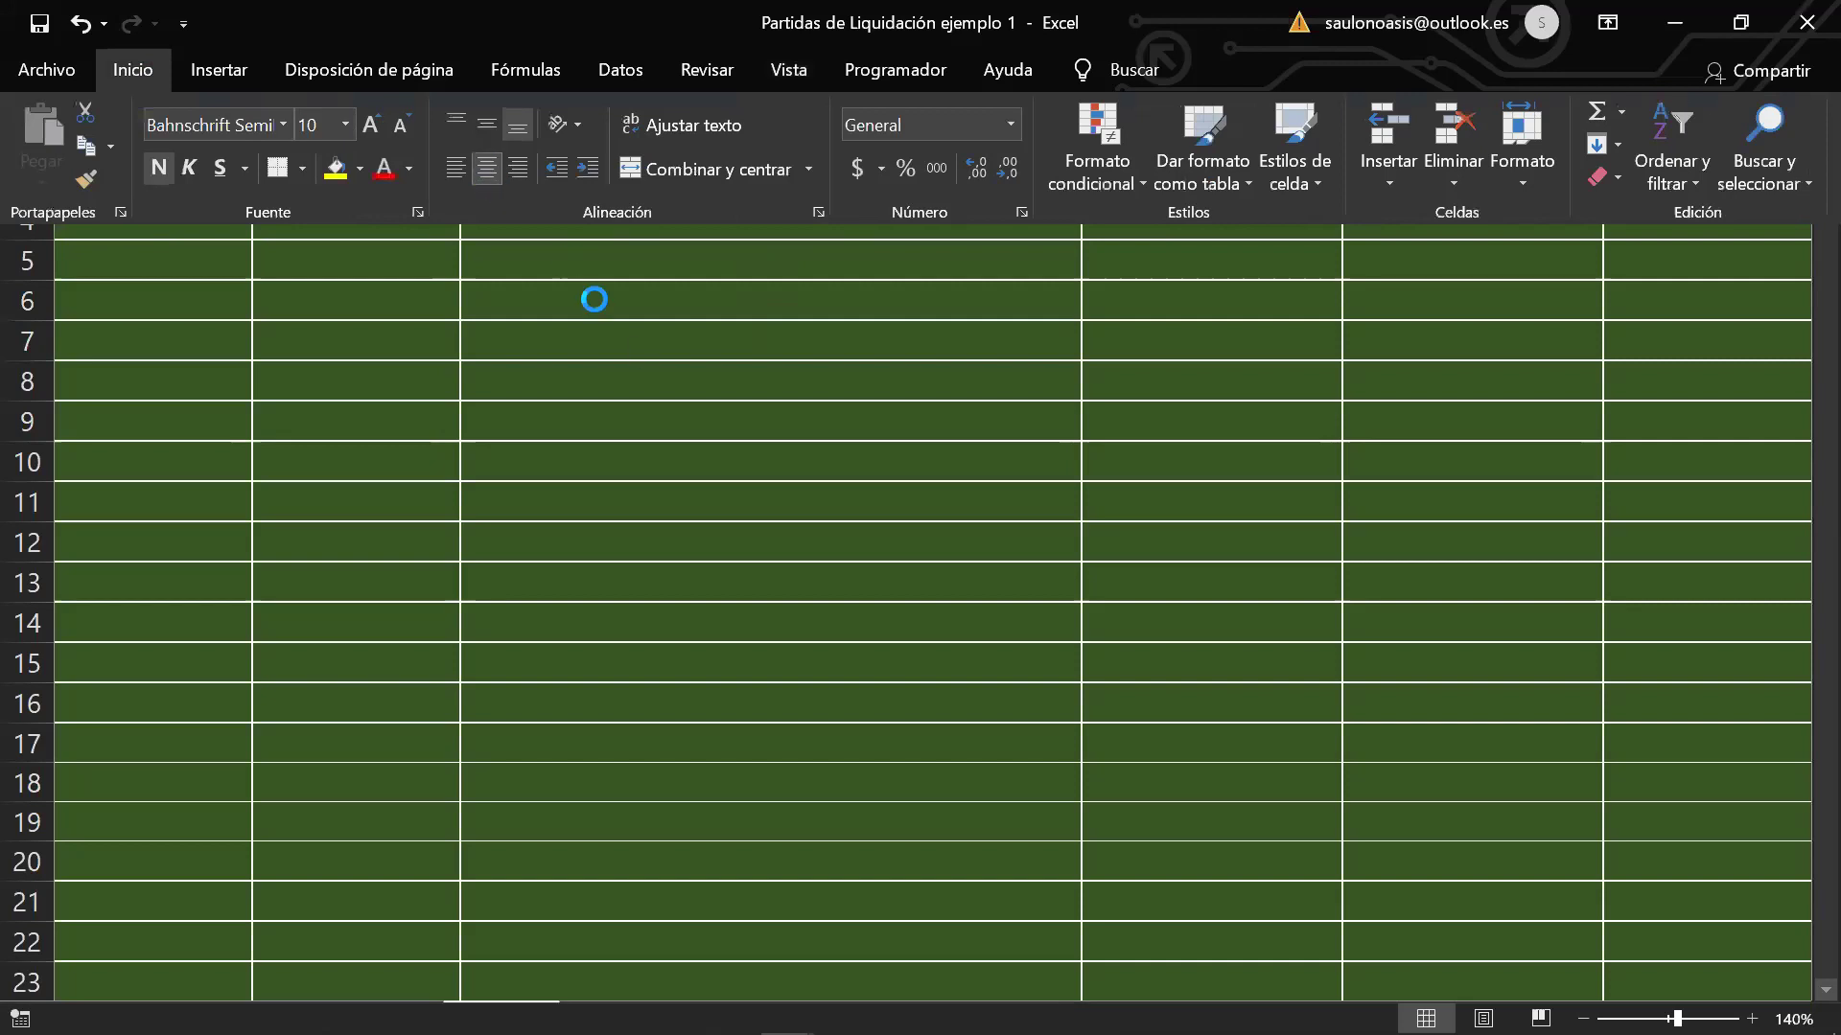
left_click(630, 345)
Step: Enter account code 5101 in cell B4 as the first line of the entry
left_click(555, 230)
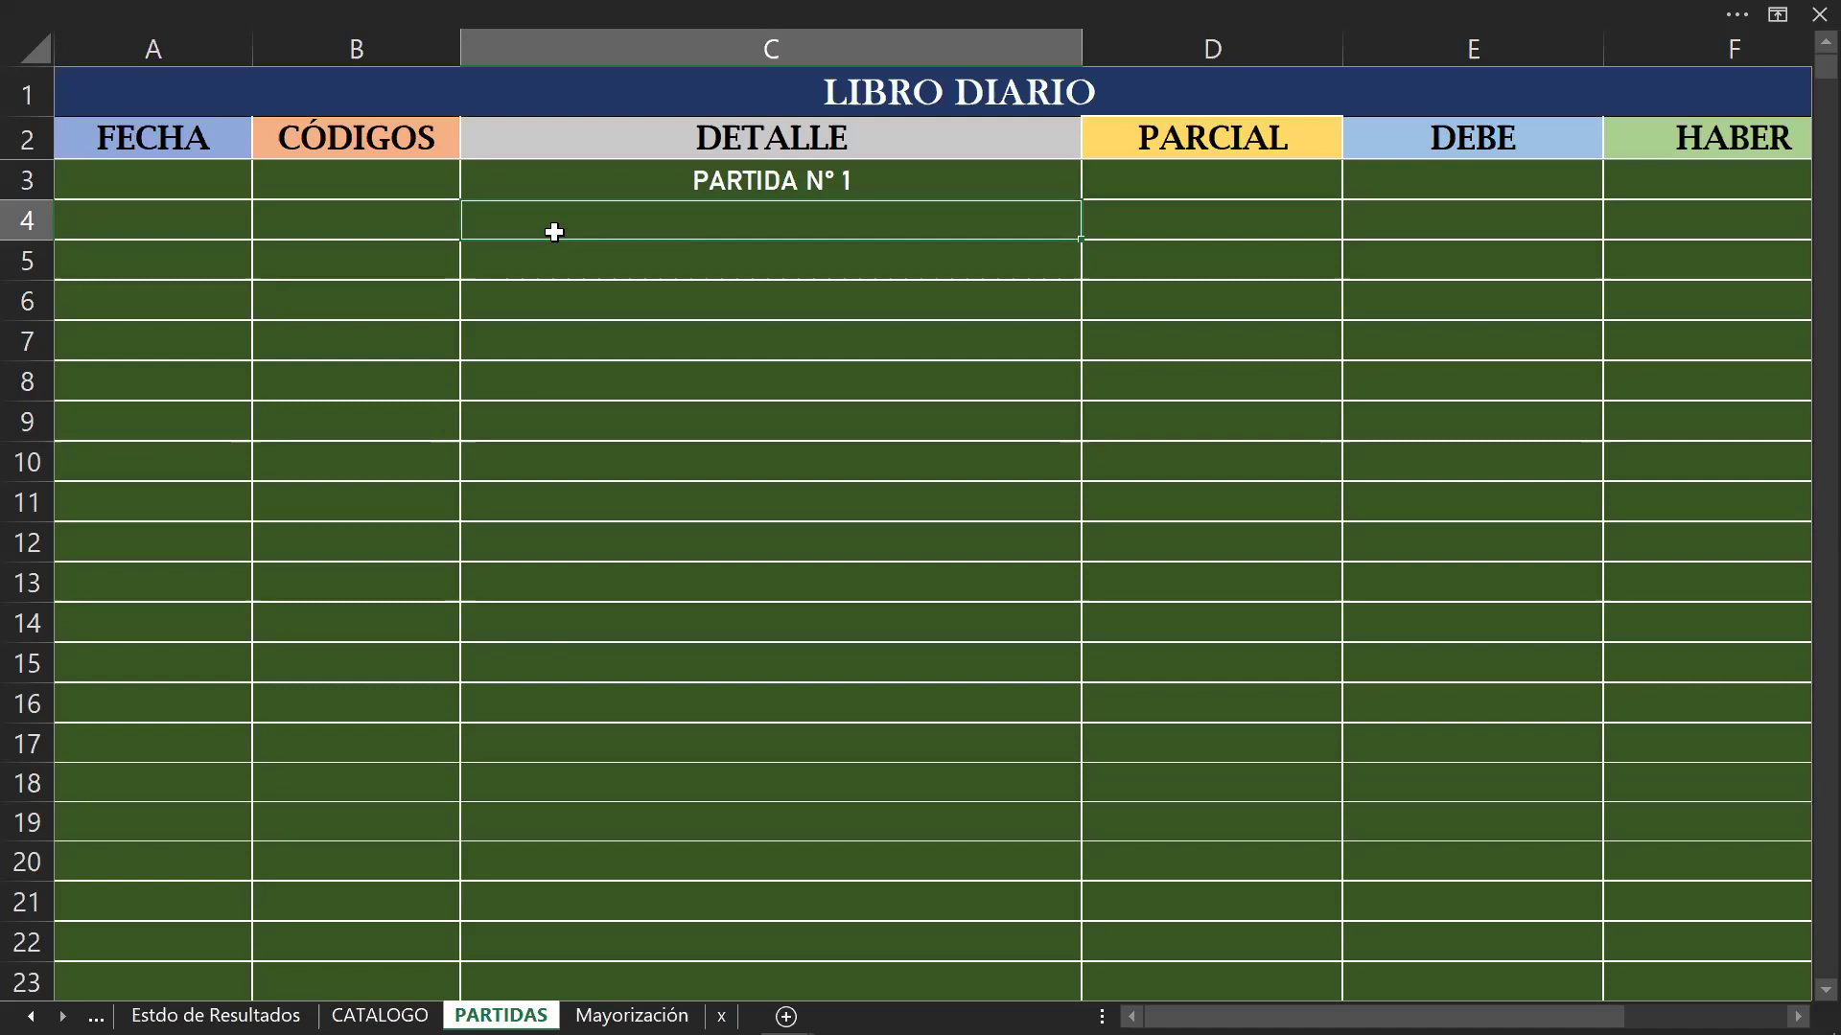
left_click(389, 228)
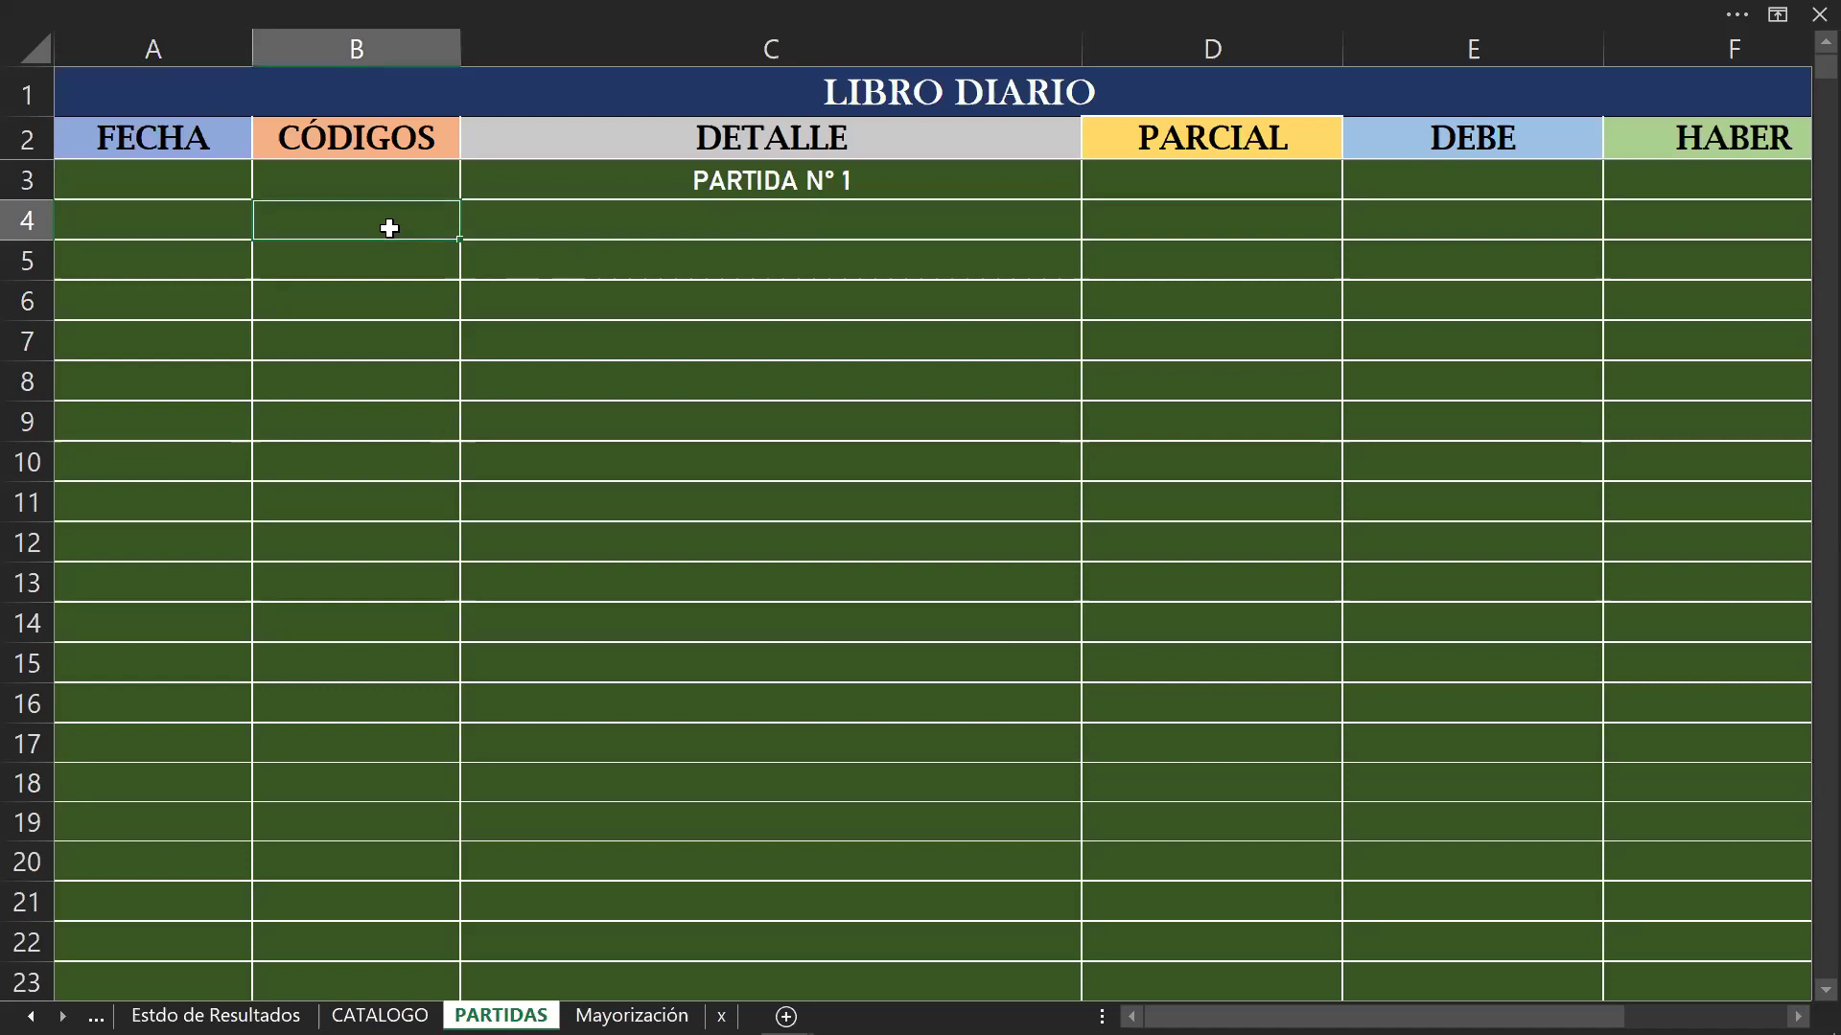
type("5101")
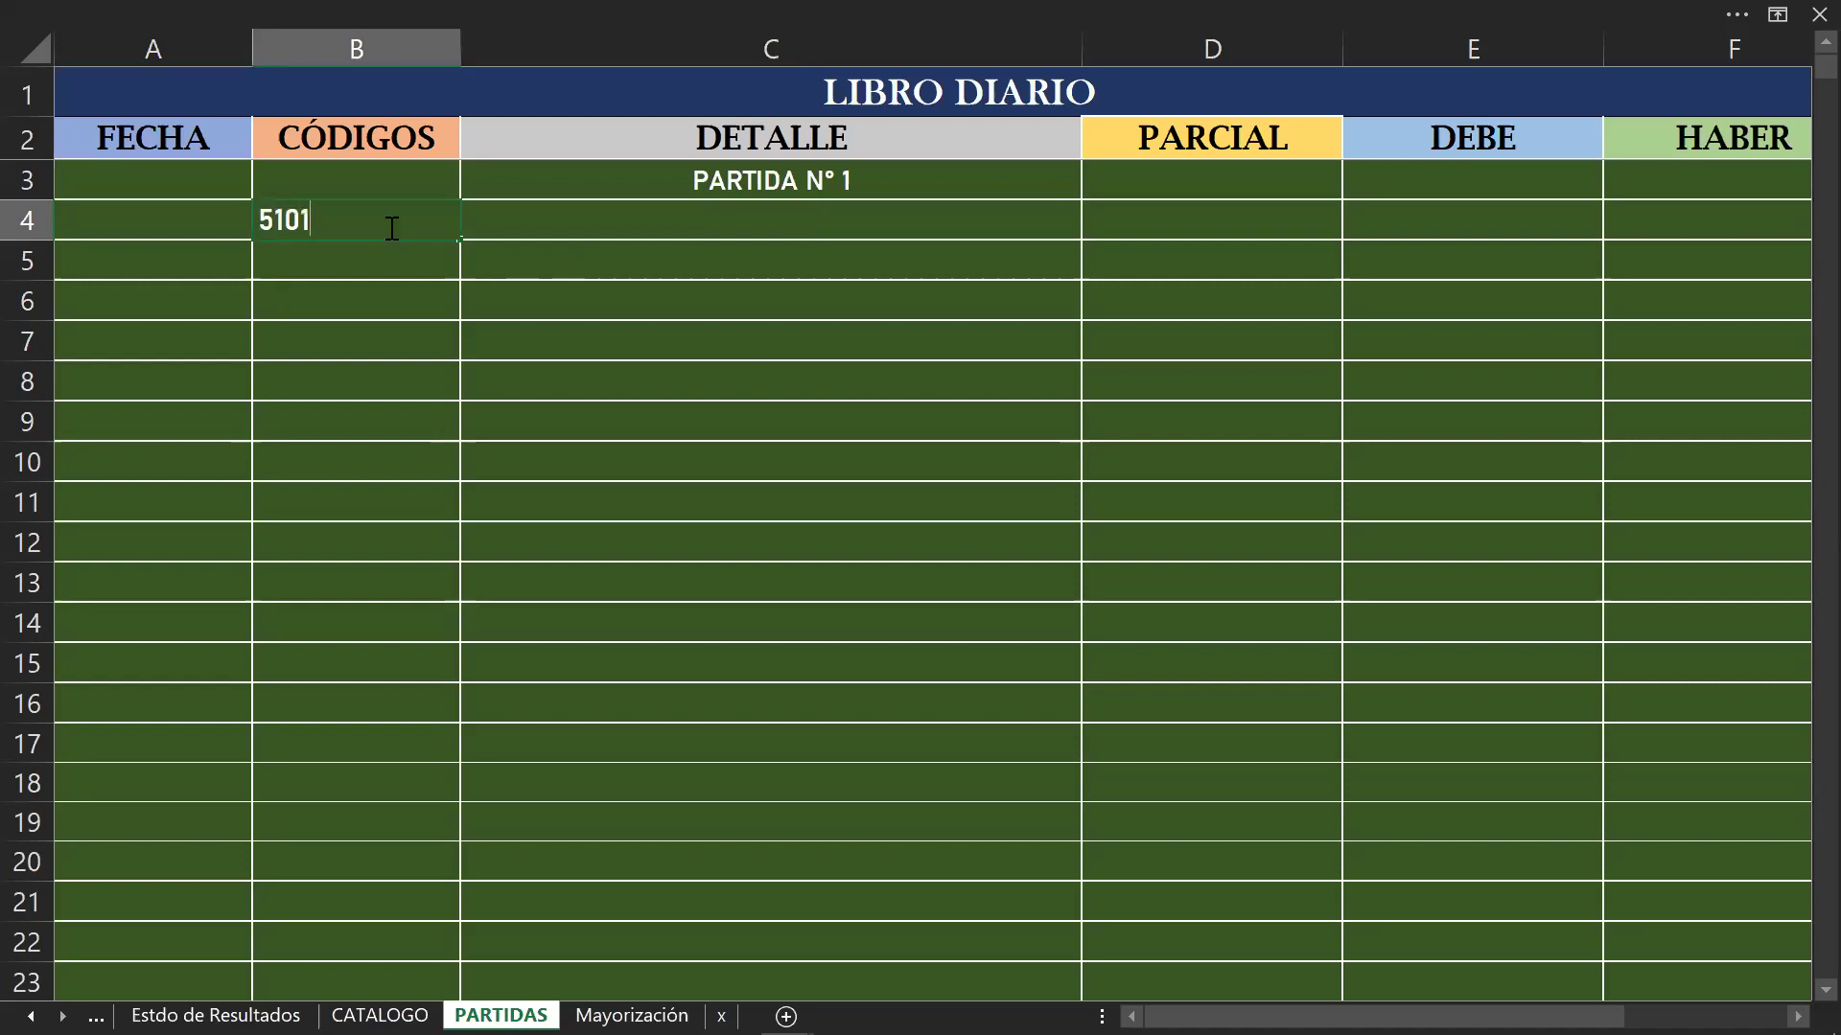
key("Return")
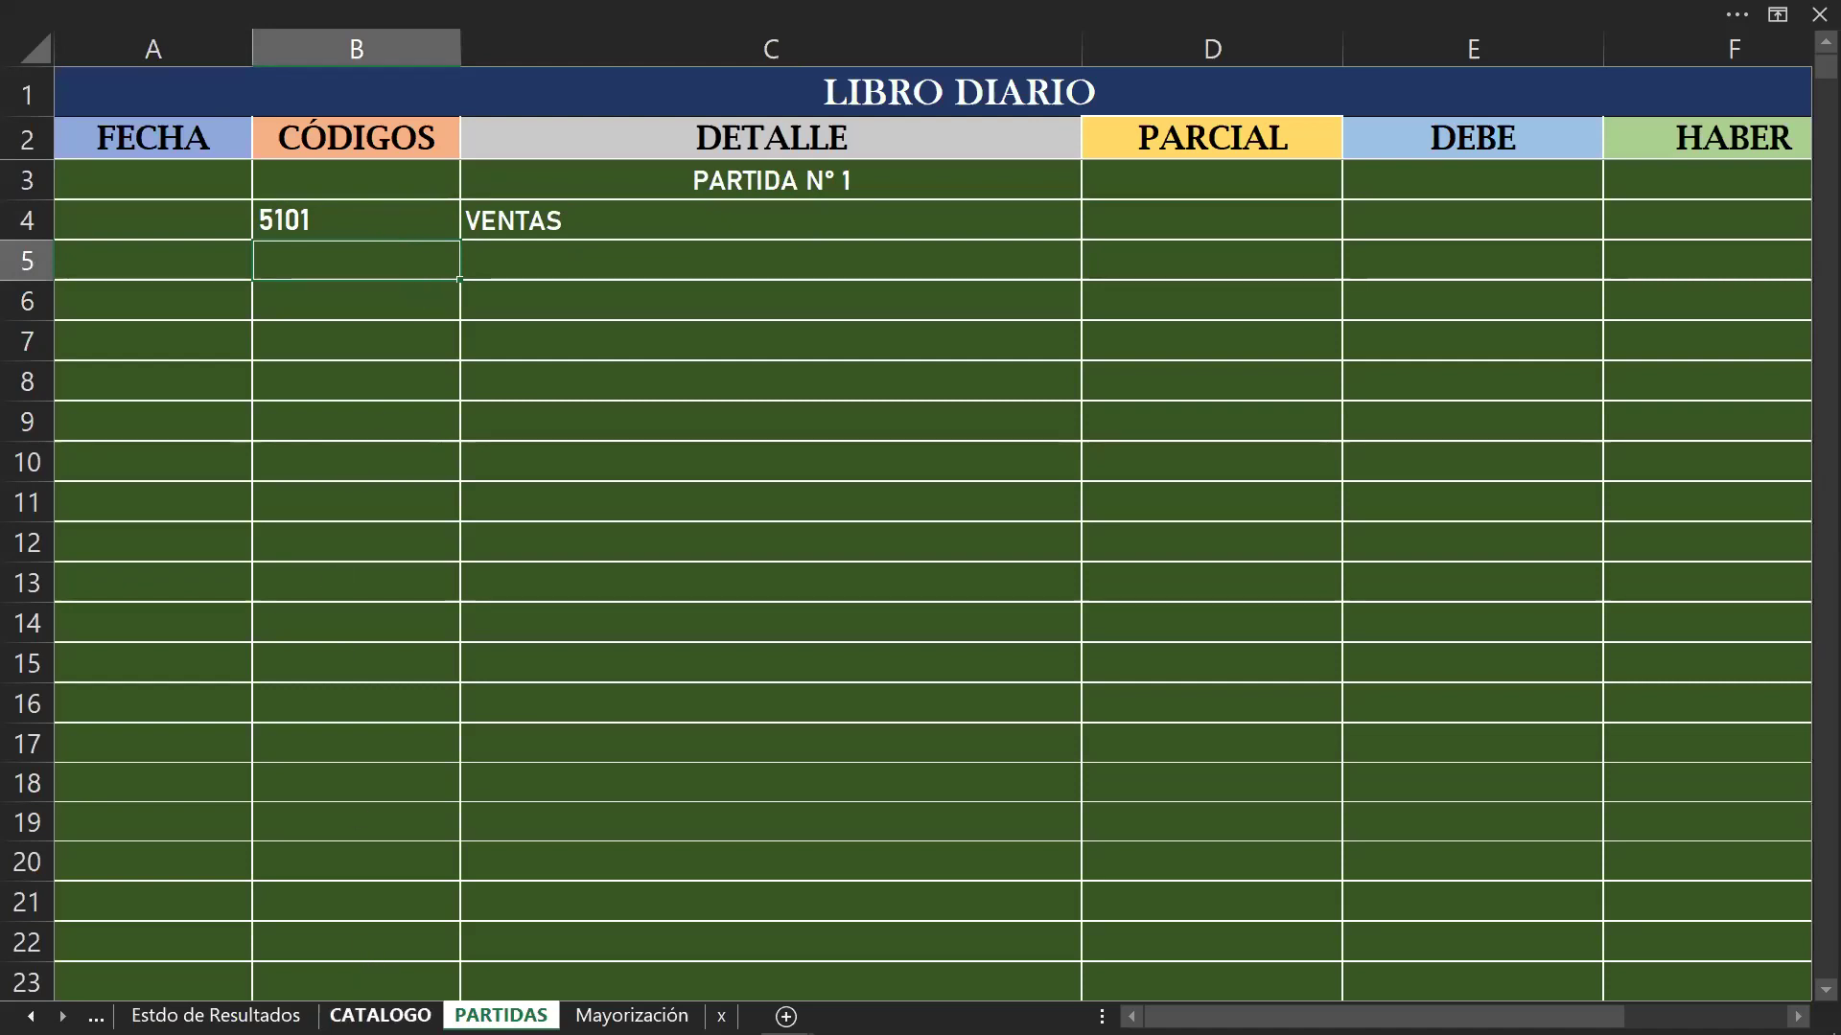
Step: Look through the CATALOGO sheet down to the sales accounts to check the codes and suffixes of the sales deductions
left_click(379, 1015)
scroll(504, 827, "down", 1)
scroll(504, 828, "down", 20)
scroll(502, 825, "down", 18)
scroll(502, 825, "down", 18)
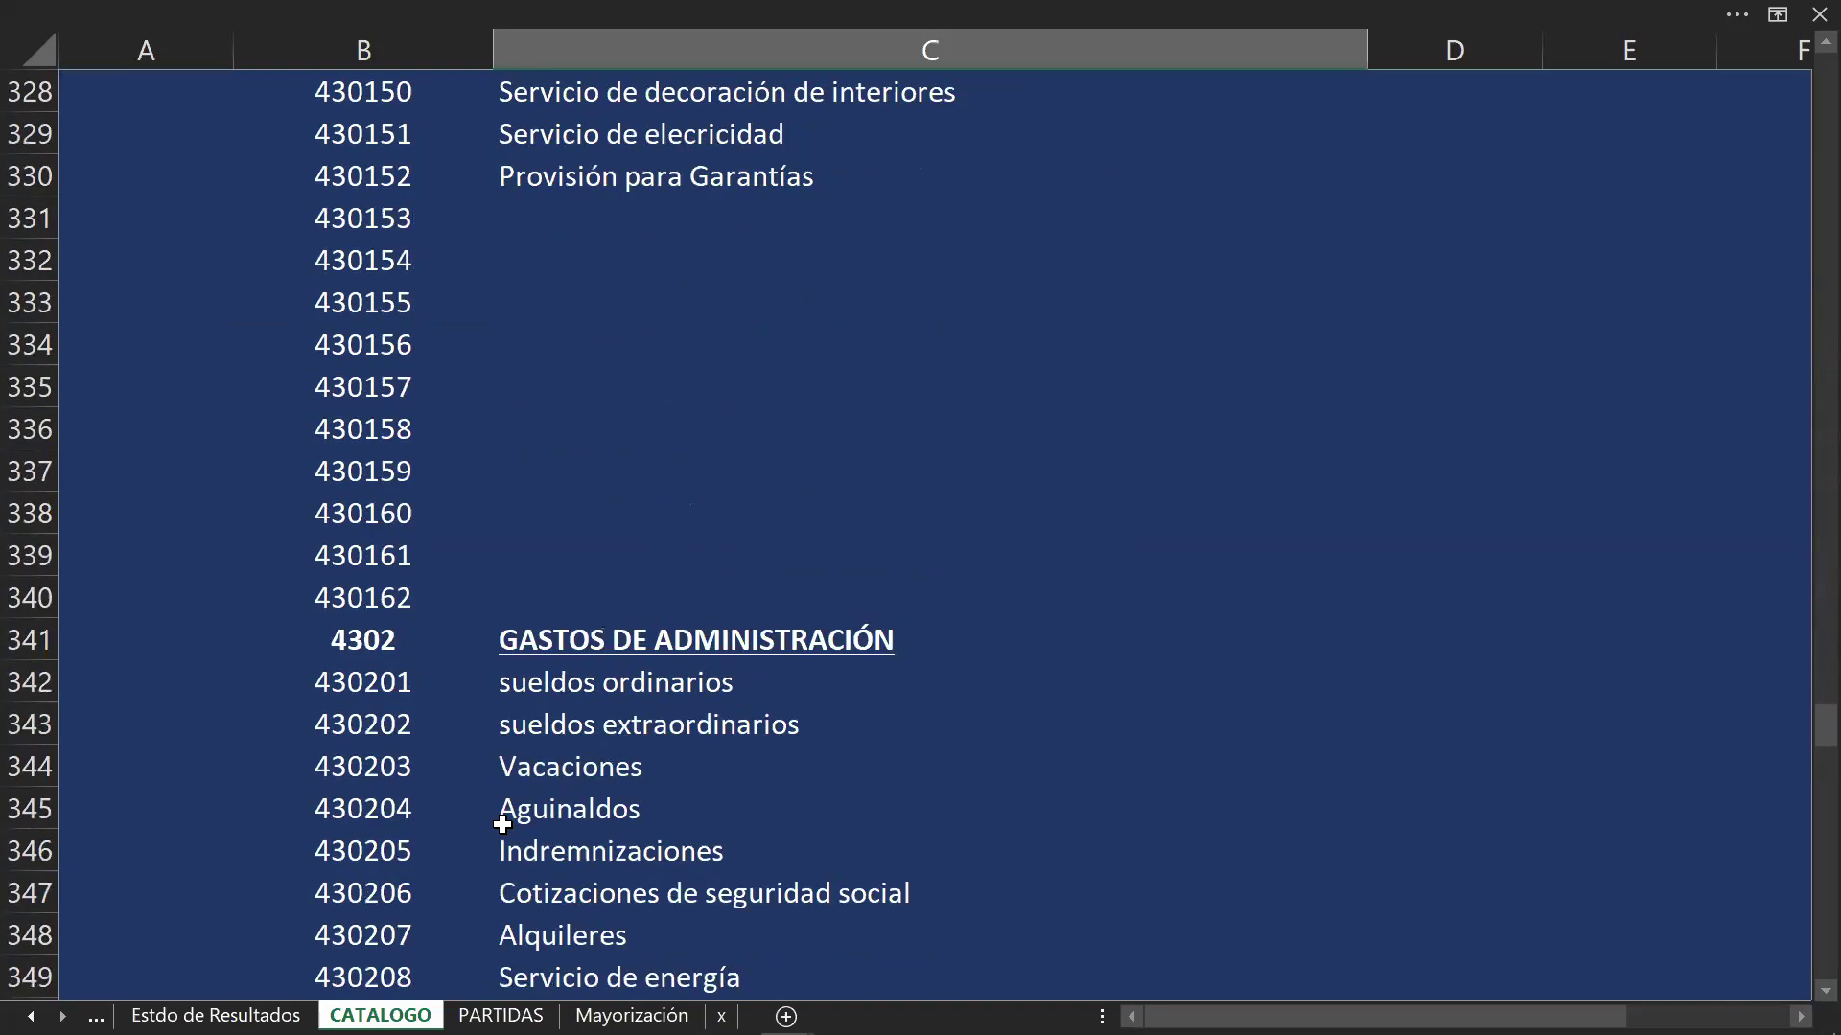
scroll(502, 825, "down", 4)
scroll(503, 824, "down", 16)
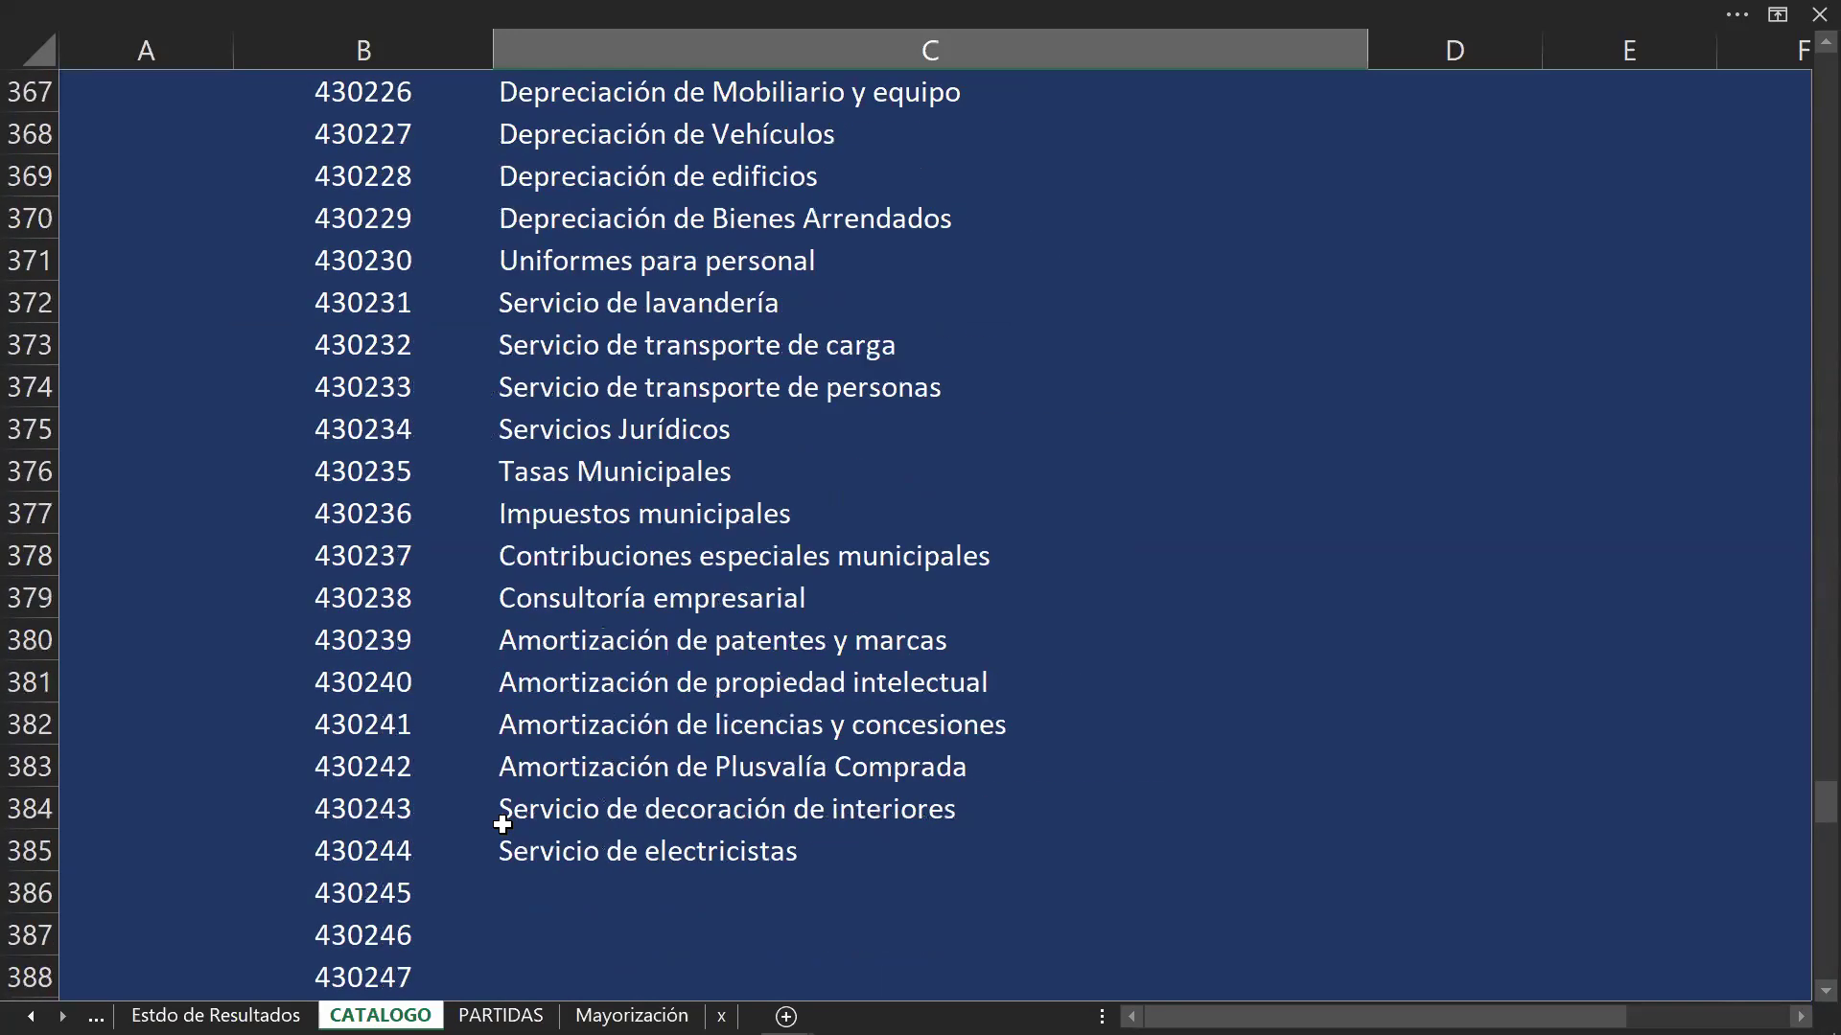
scroll(503, 824, "down", 7)
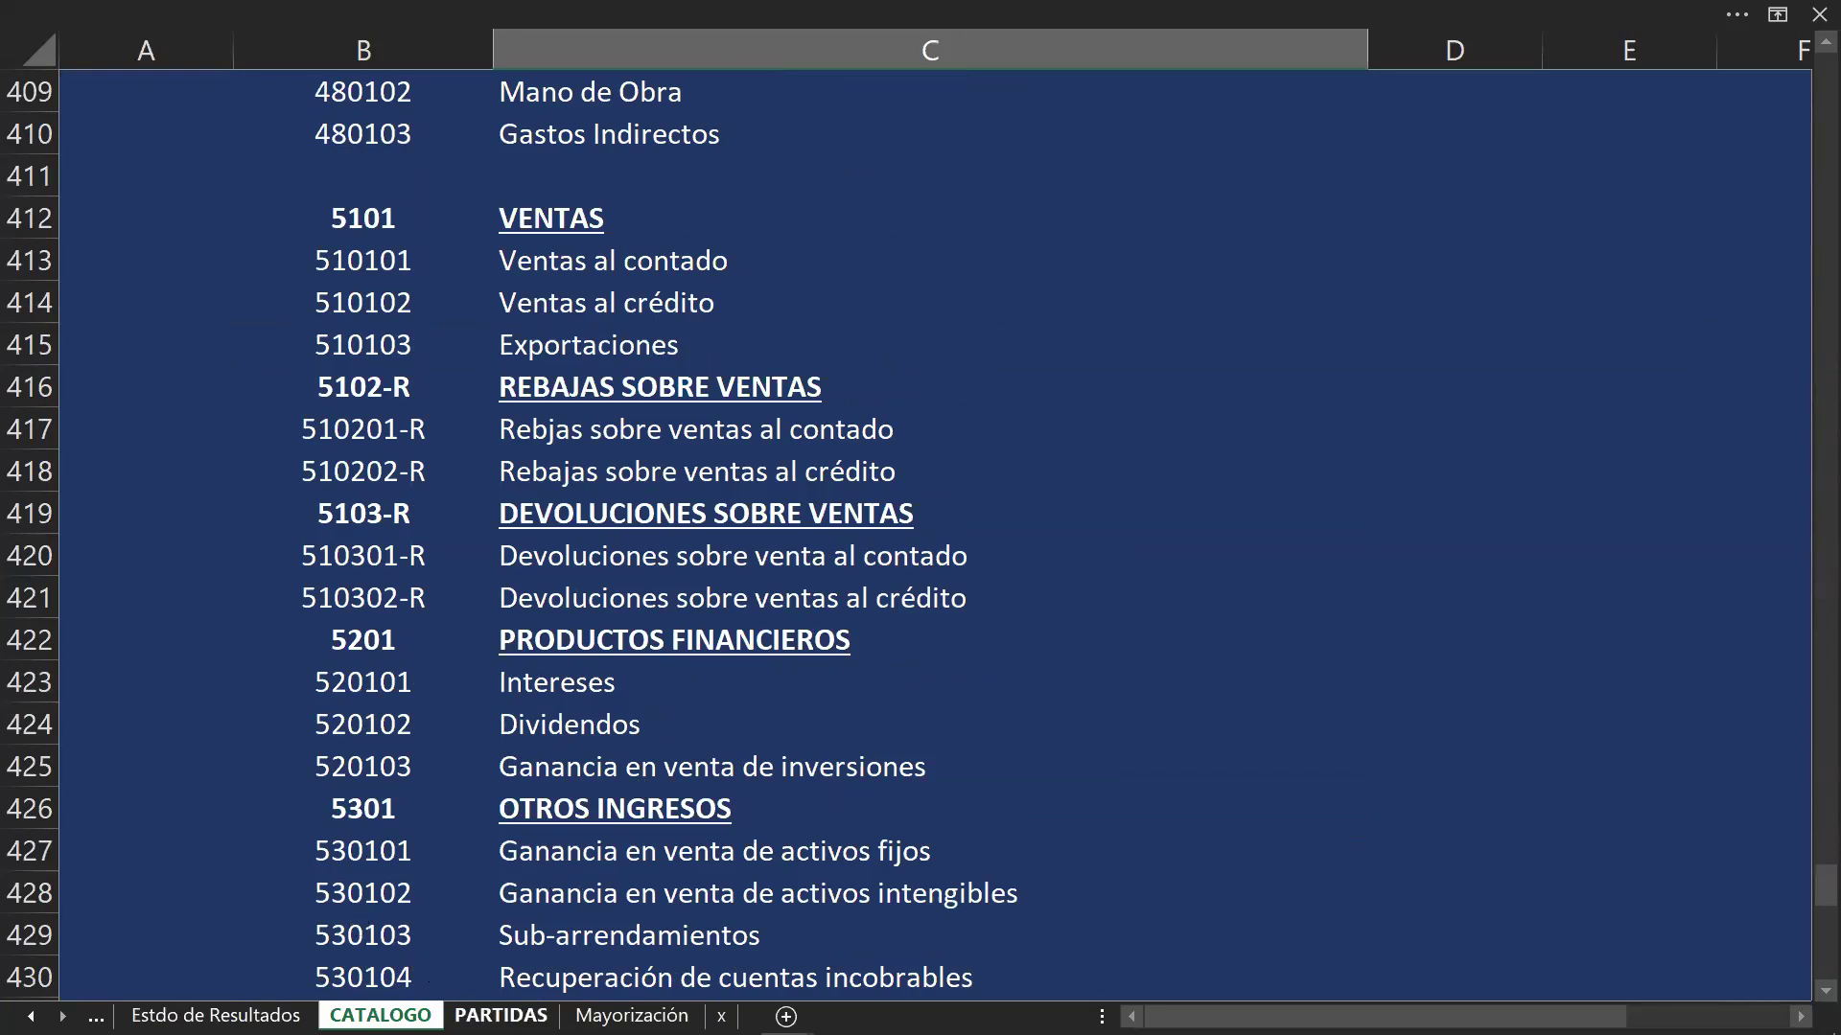
Step: Enter account code 5102-r in cell B5 of the PARTIDAS sheet
left_click(500, 1015)
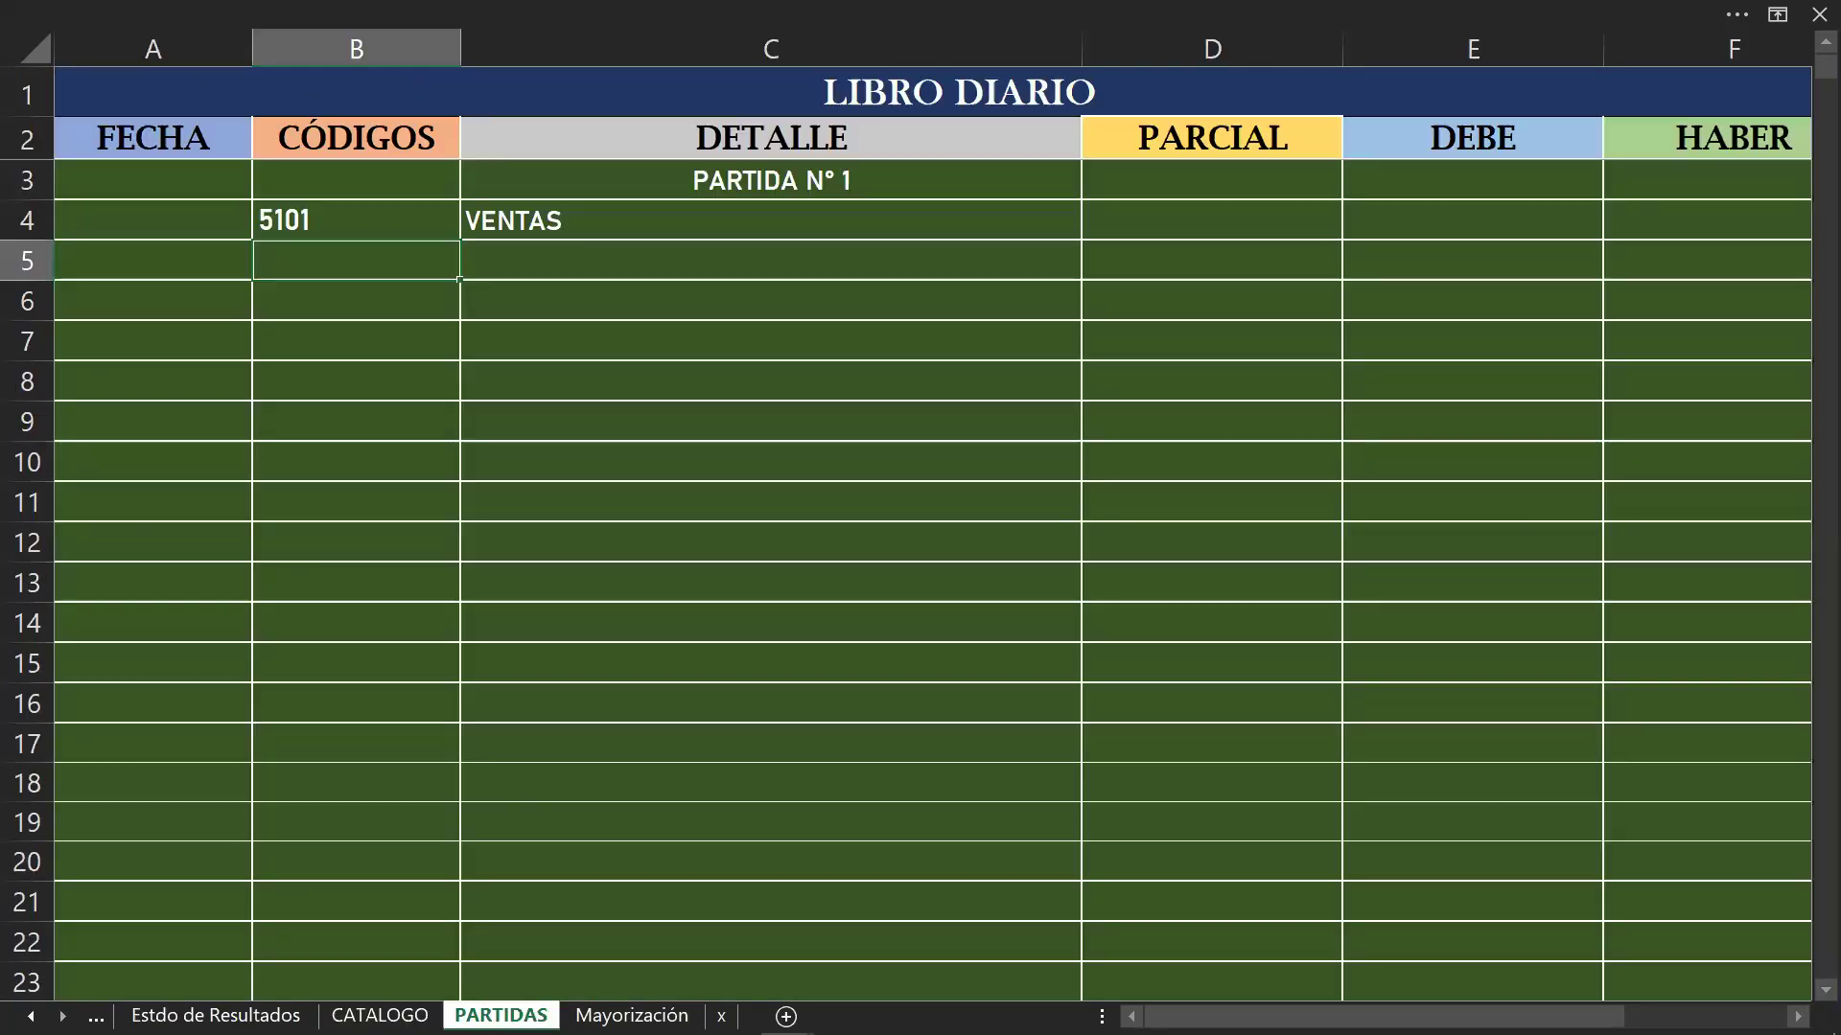
type("510")
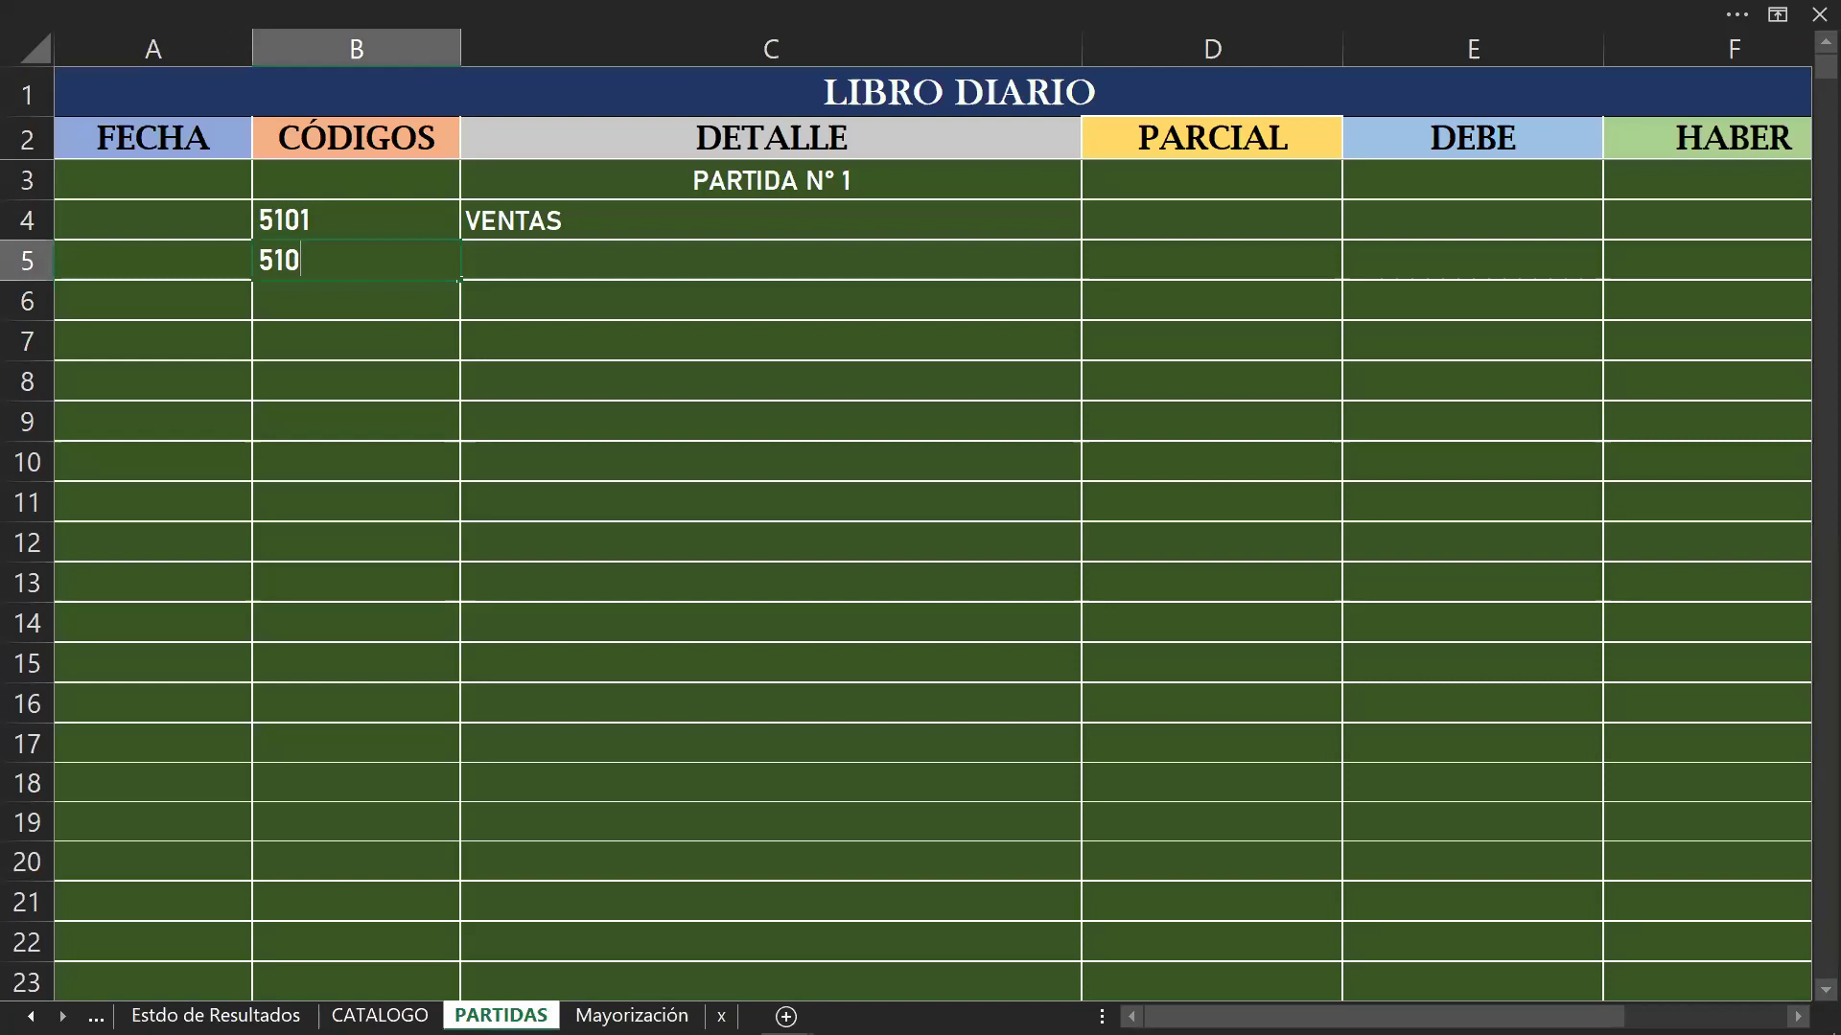
type("2-r")
key("Return")
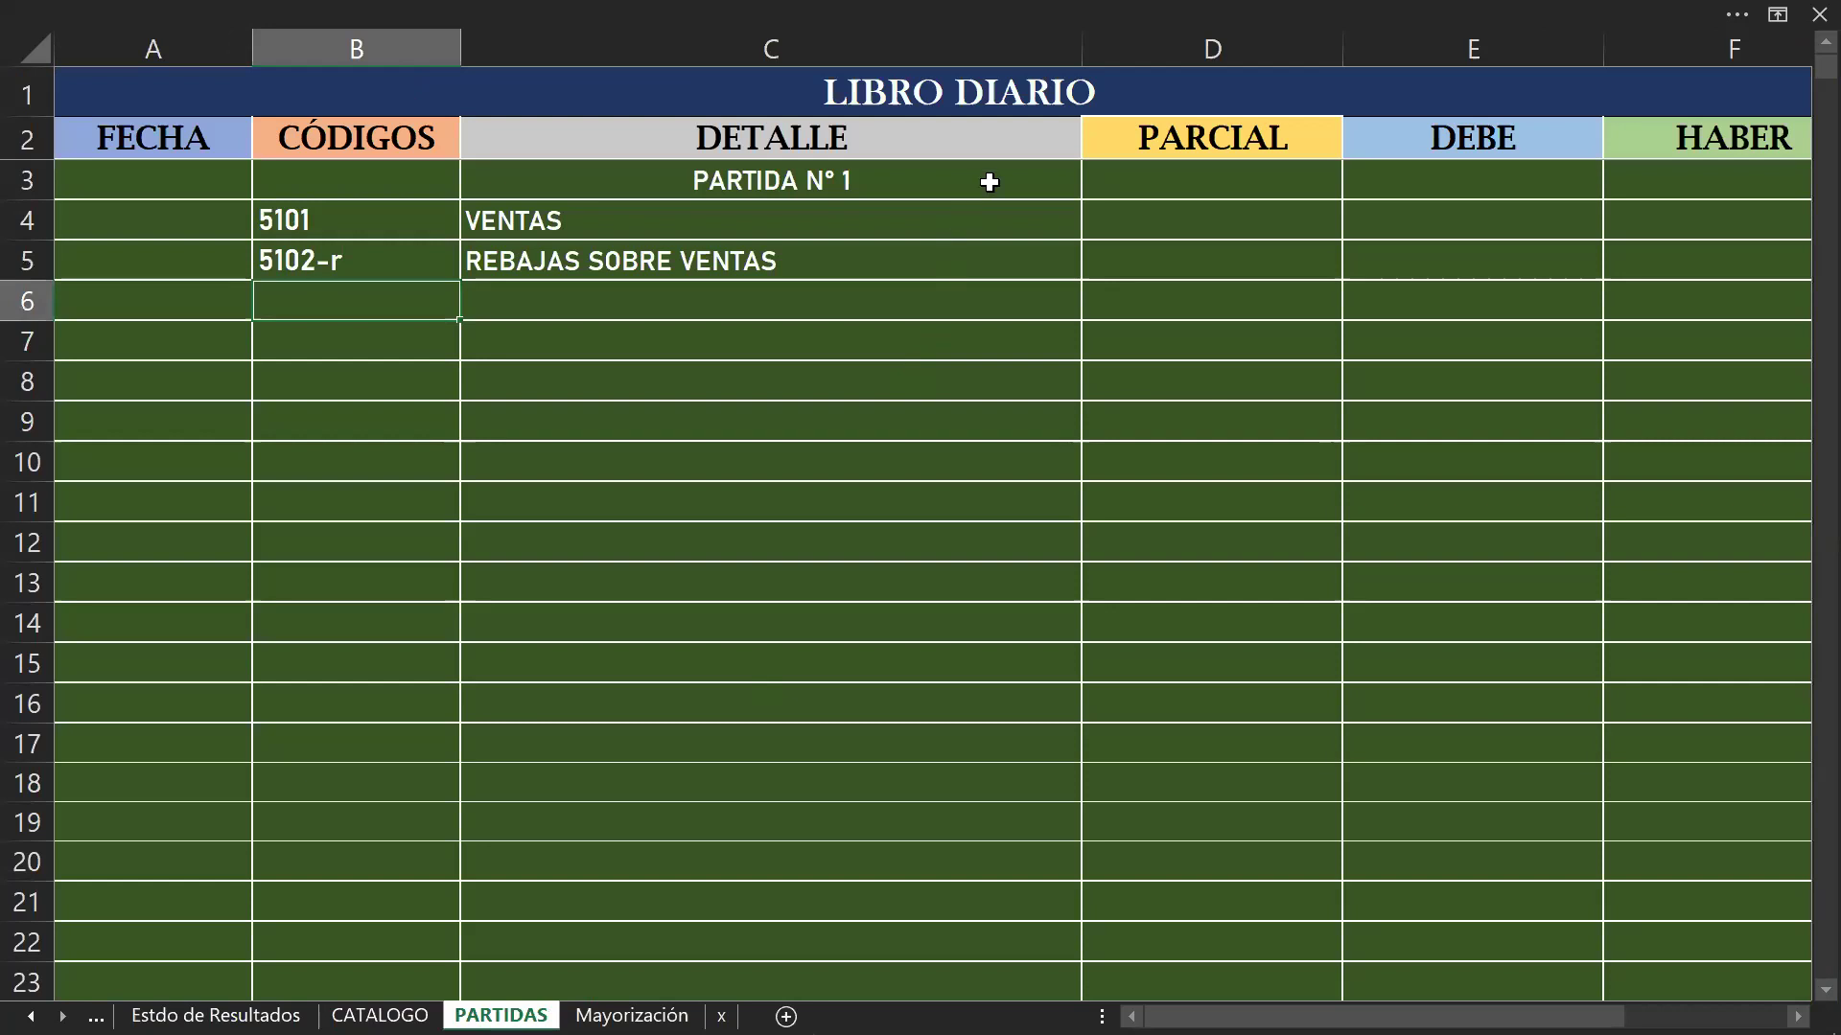
Step: Correct the account code in cell B5 to 5102-R with an uppercase suffix
double_click(368, 267)
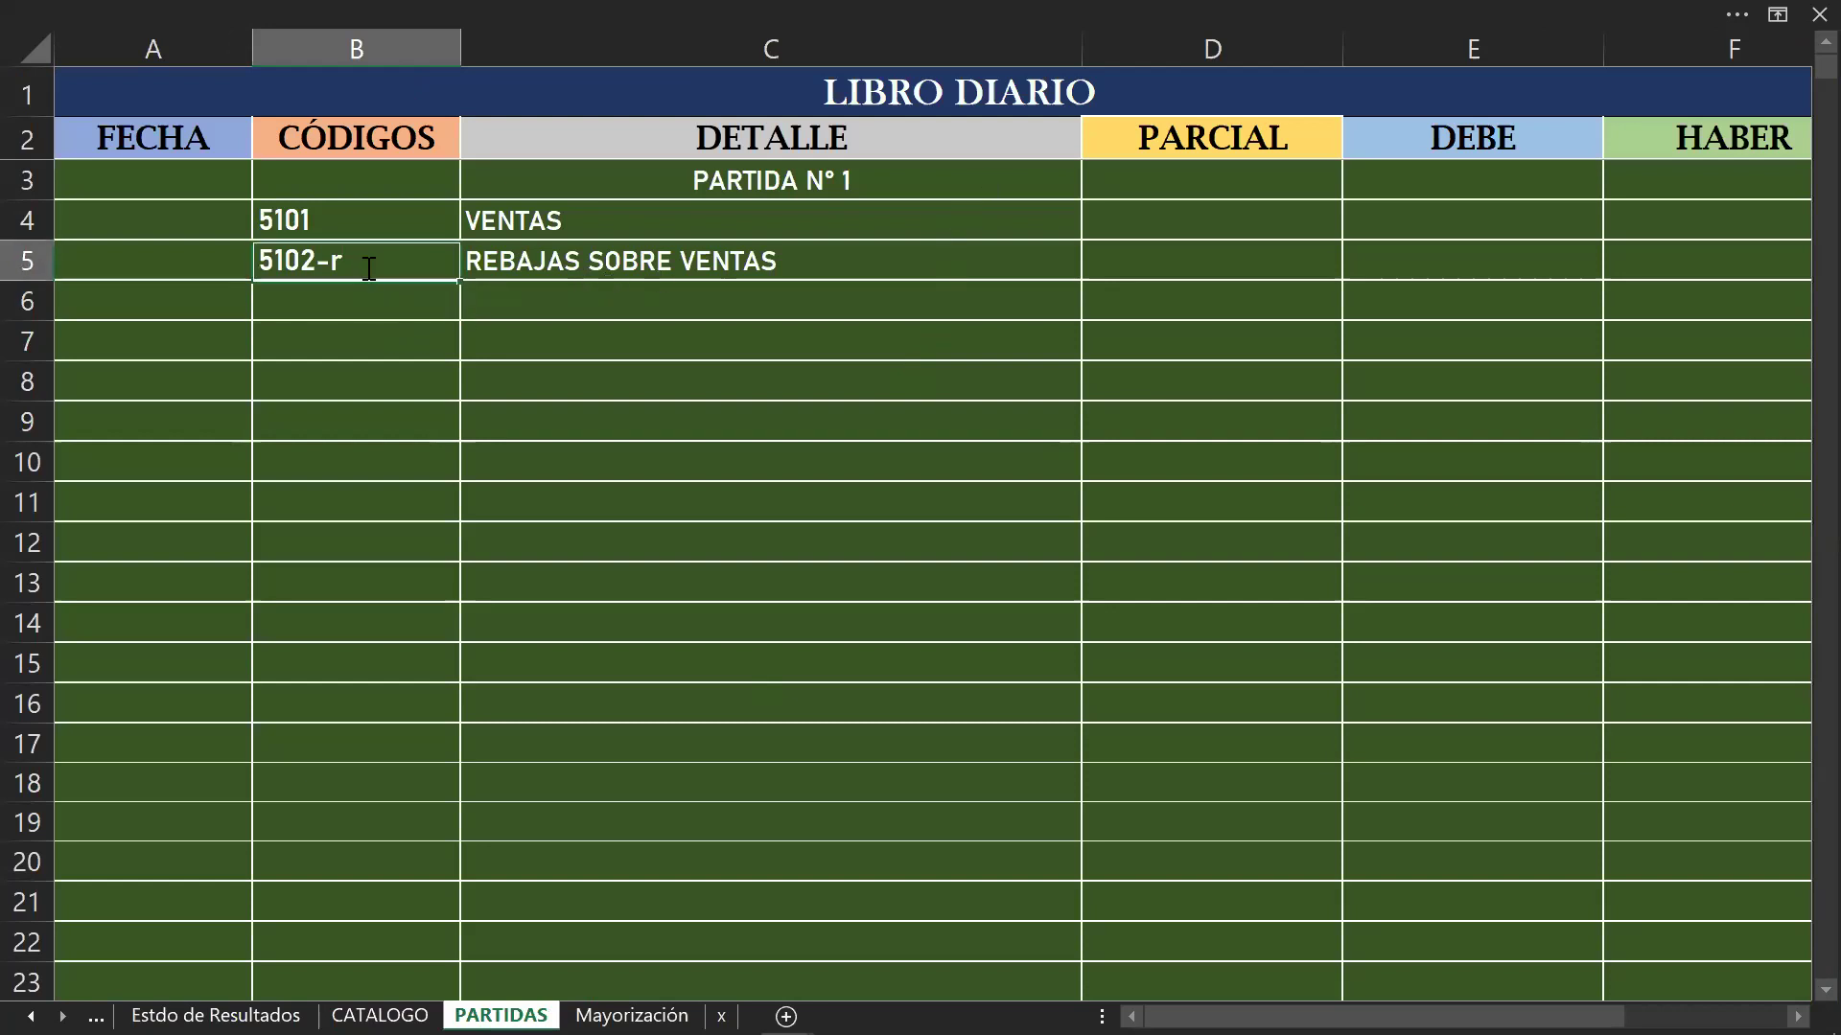
key("BackSpace")
type("R")
left_click(367, 410)
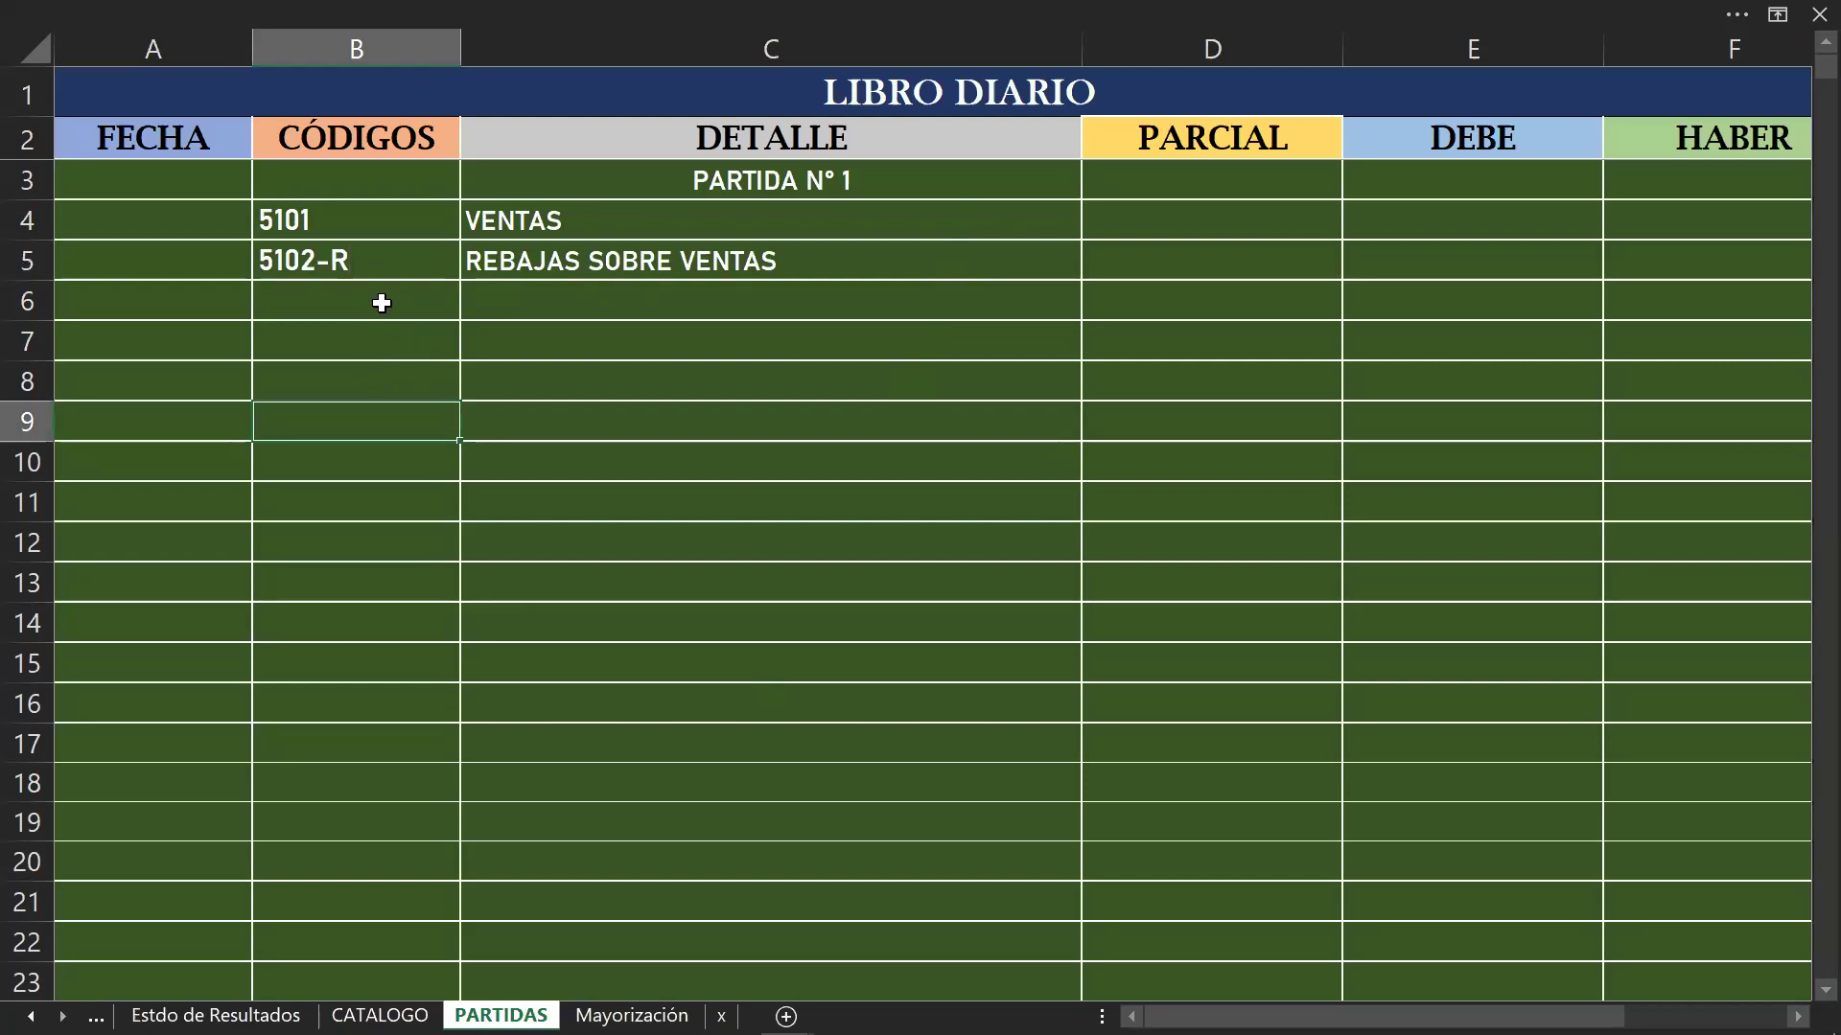
Step: Check the sales returns code in the CATALOGO sheet and enter 5103-R in cell B6 of PARTIDAS
left_click(382, 303)
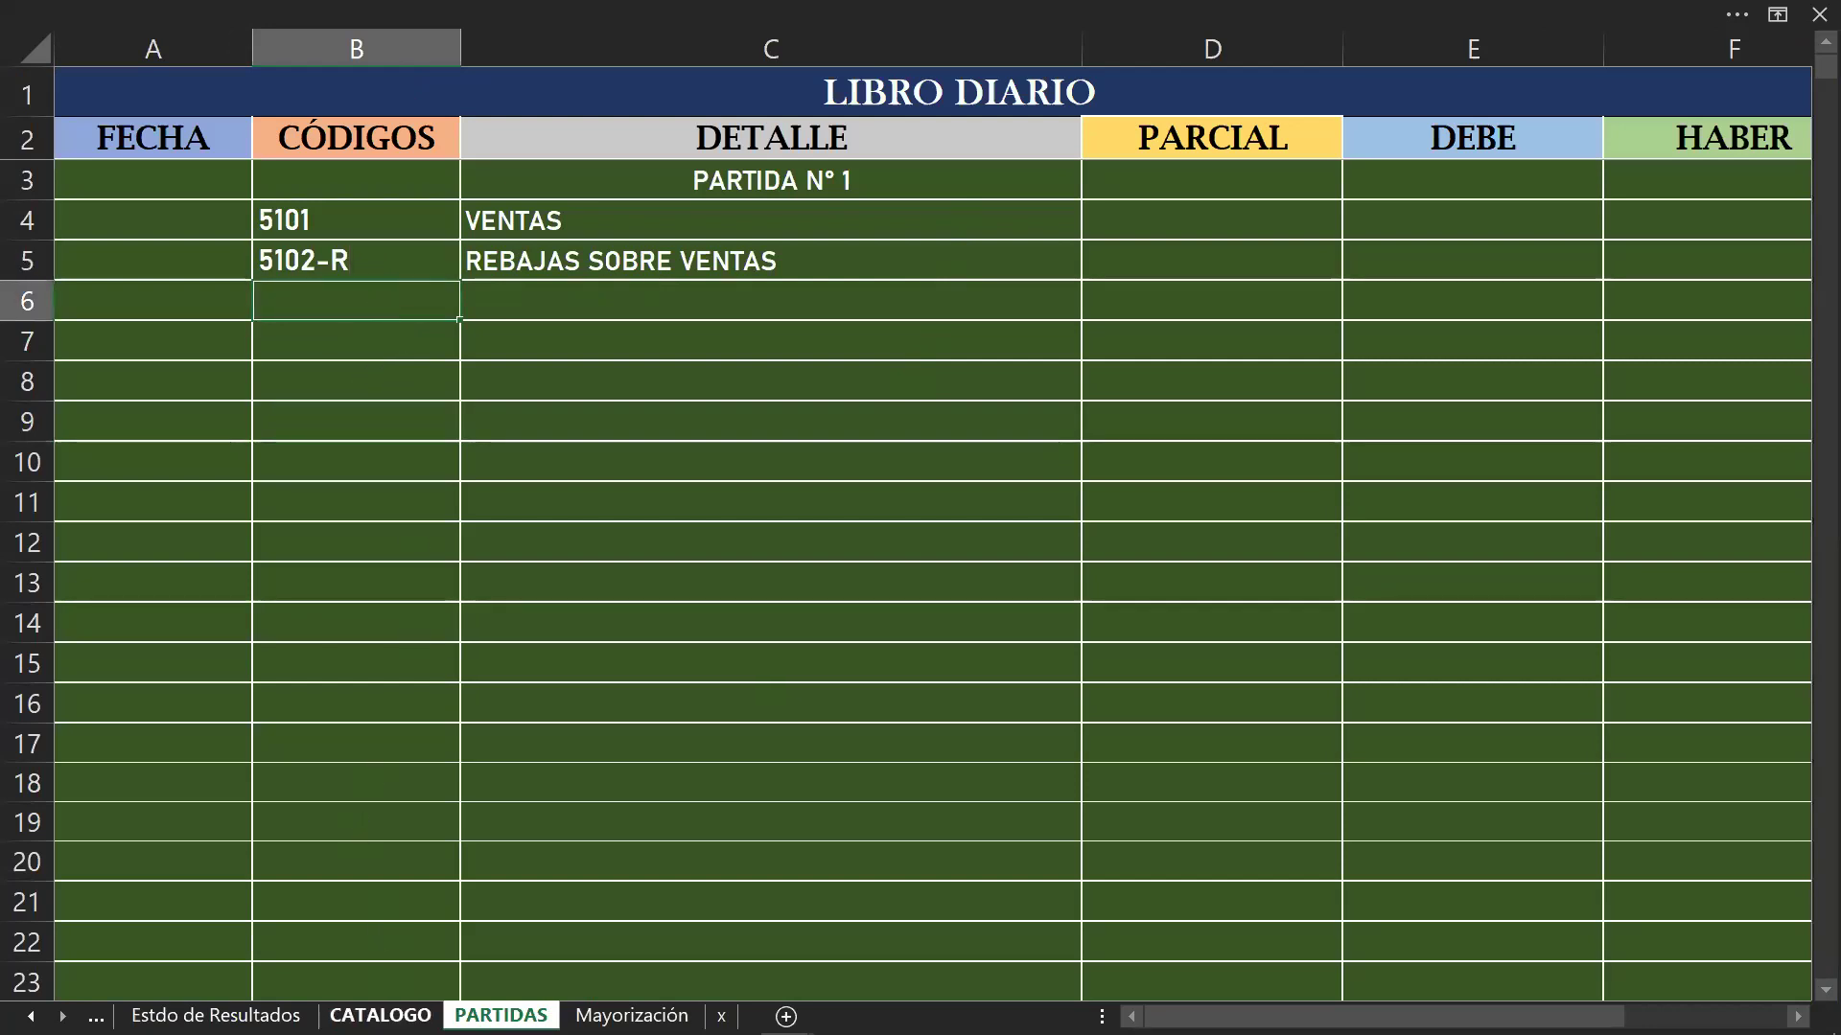
key("ctrl+Page_Up")
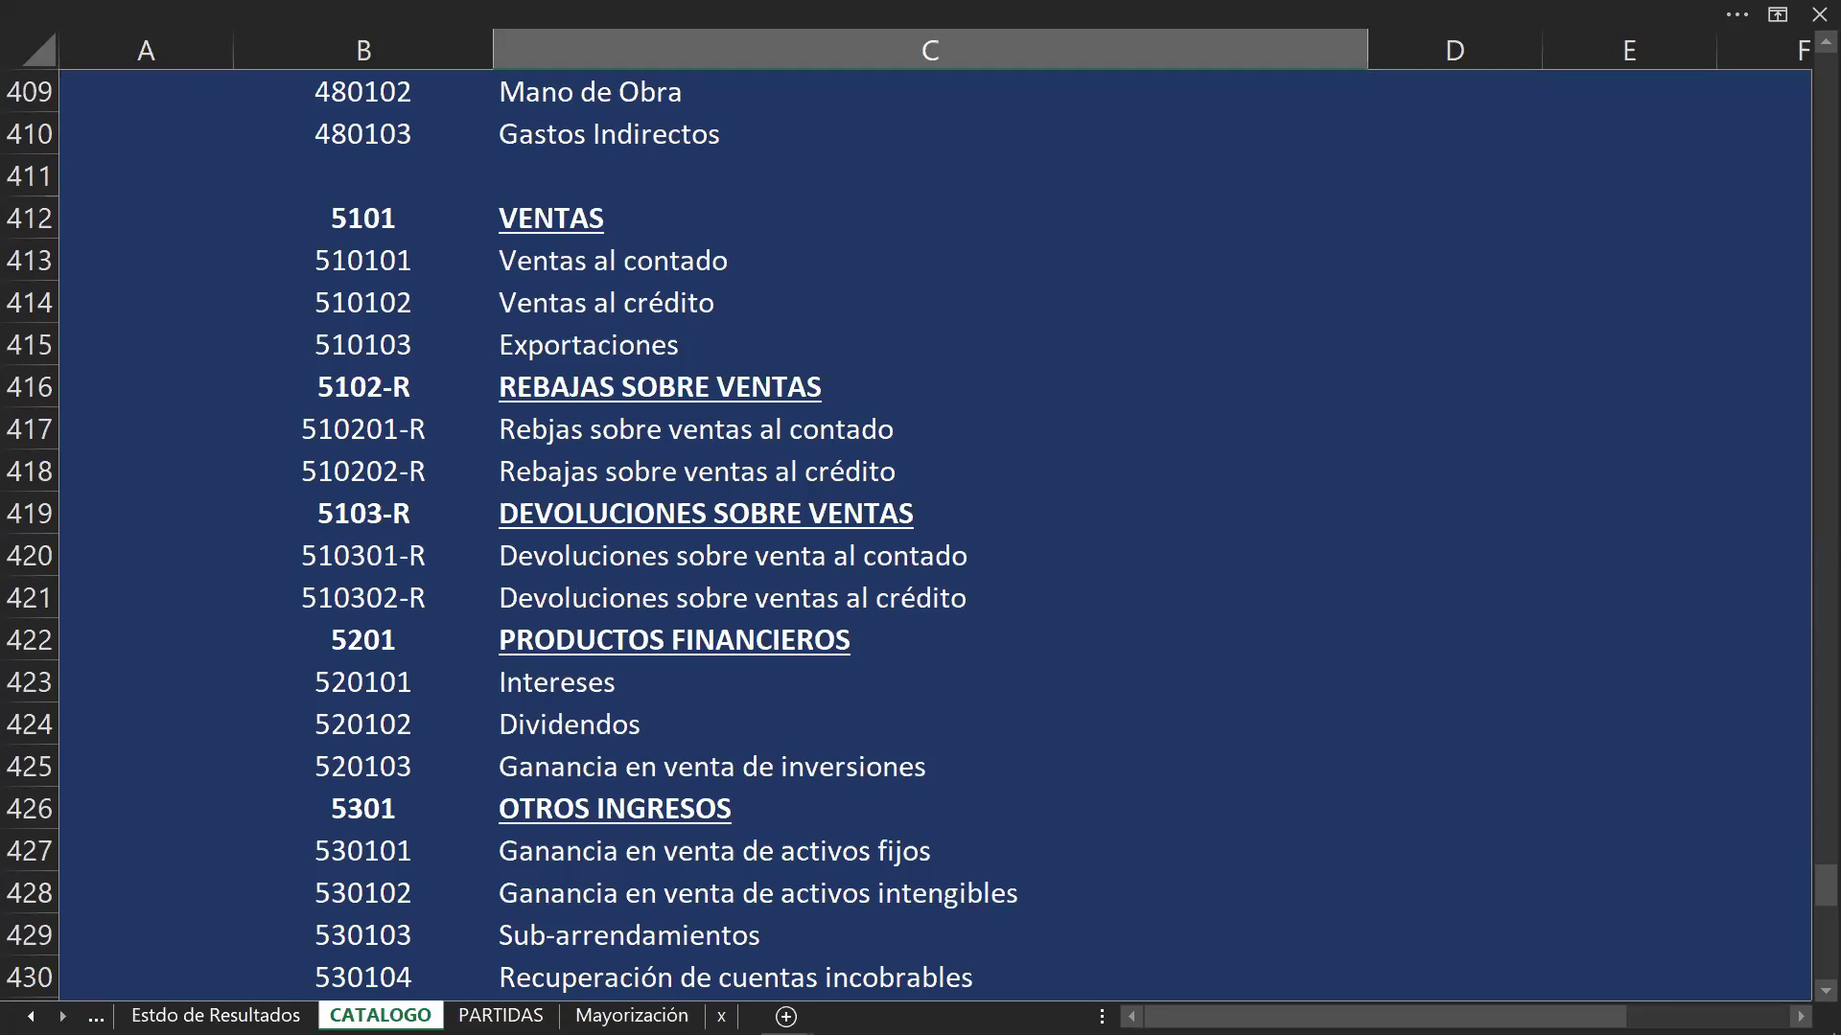
key("ctrl+Page_Down")
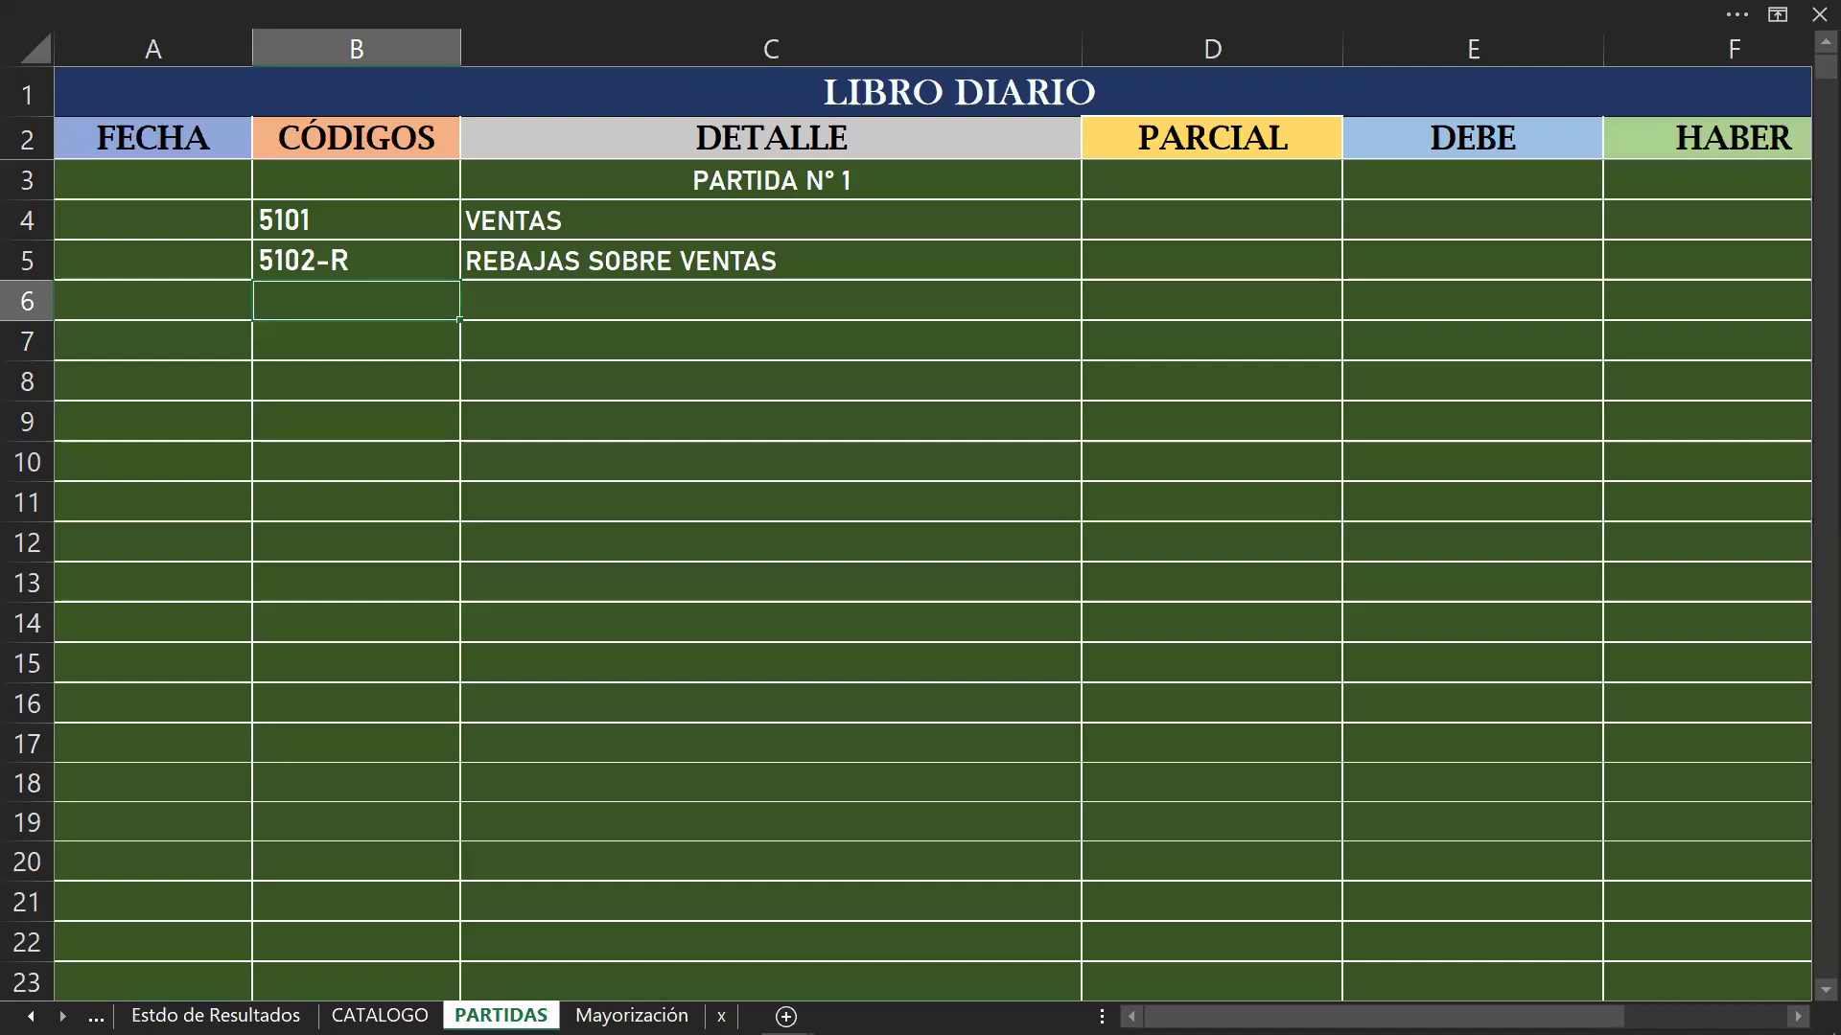
type("5103")
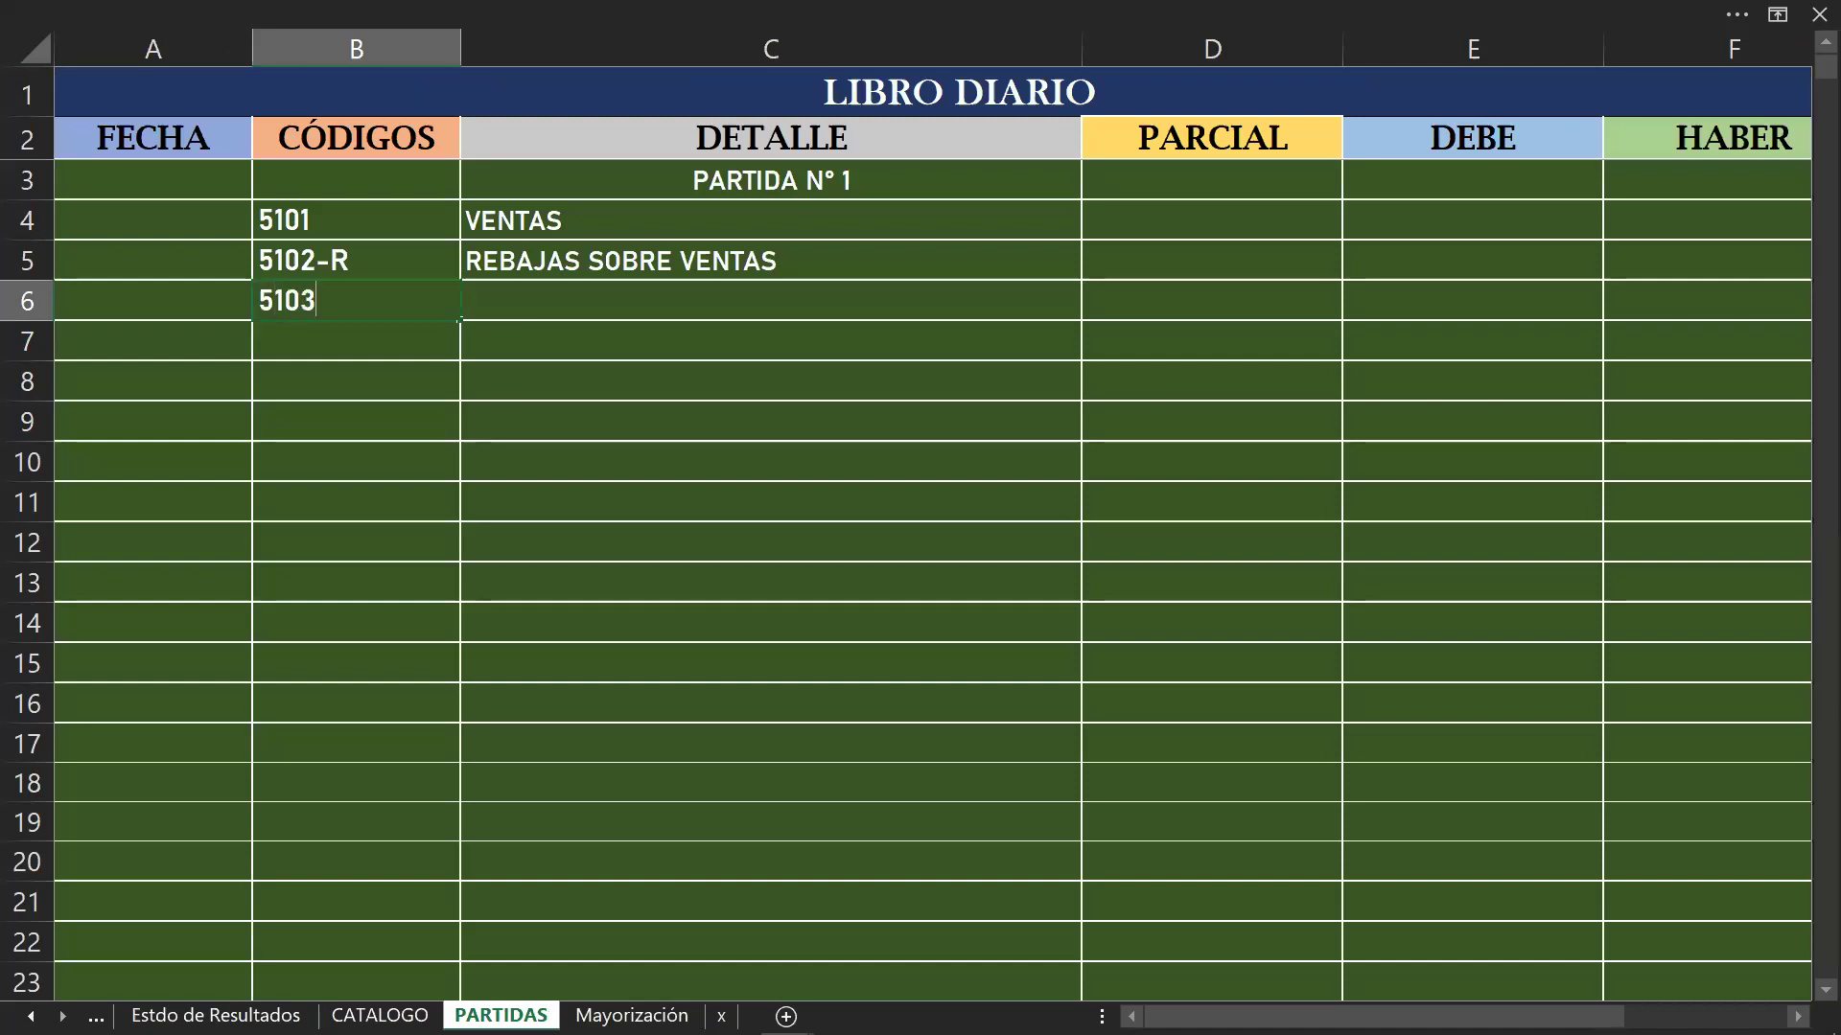
type("-R")
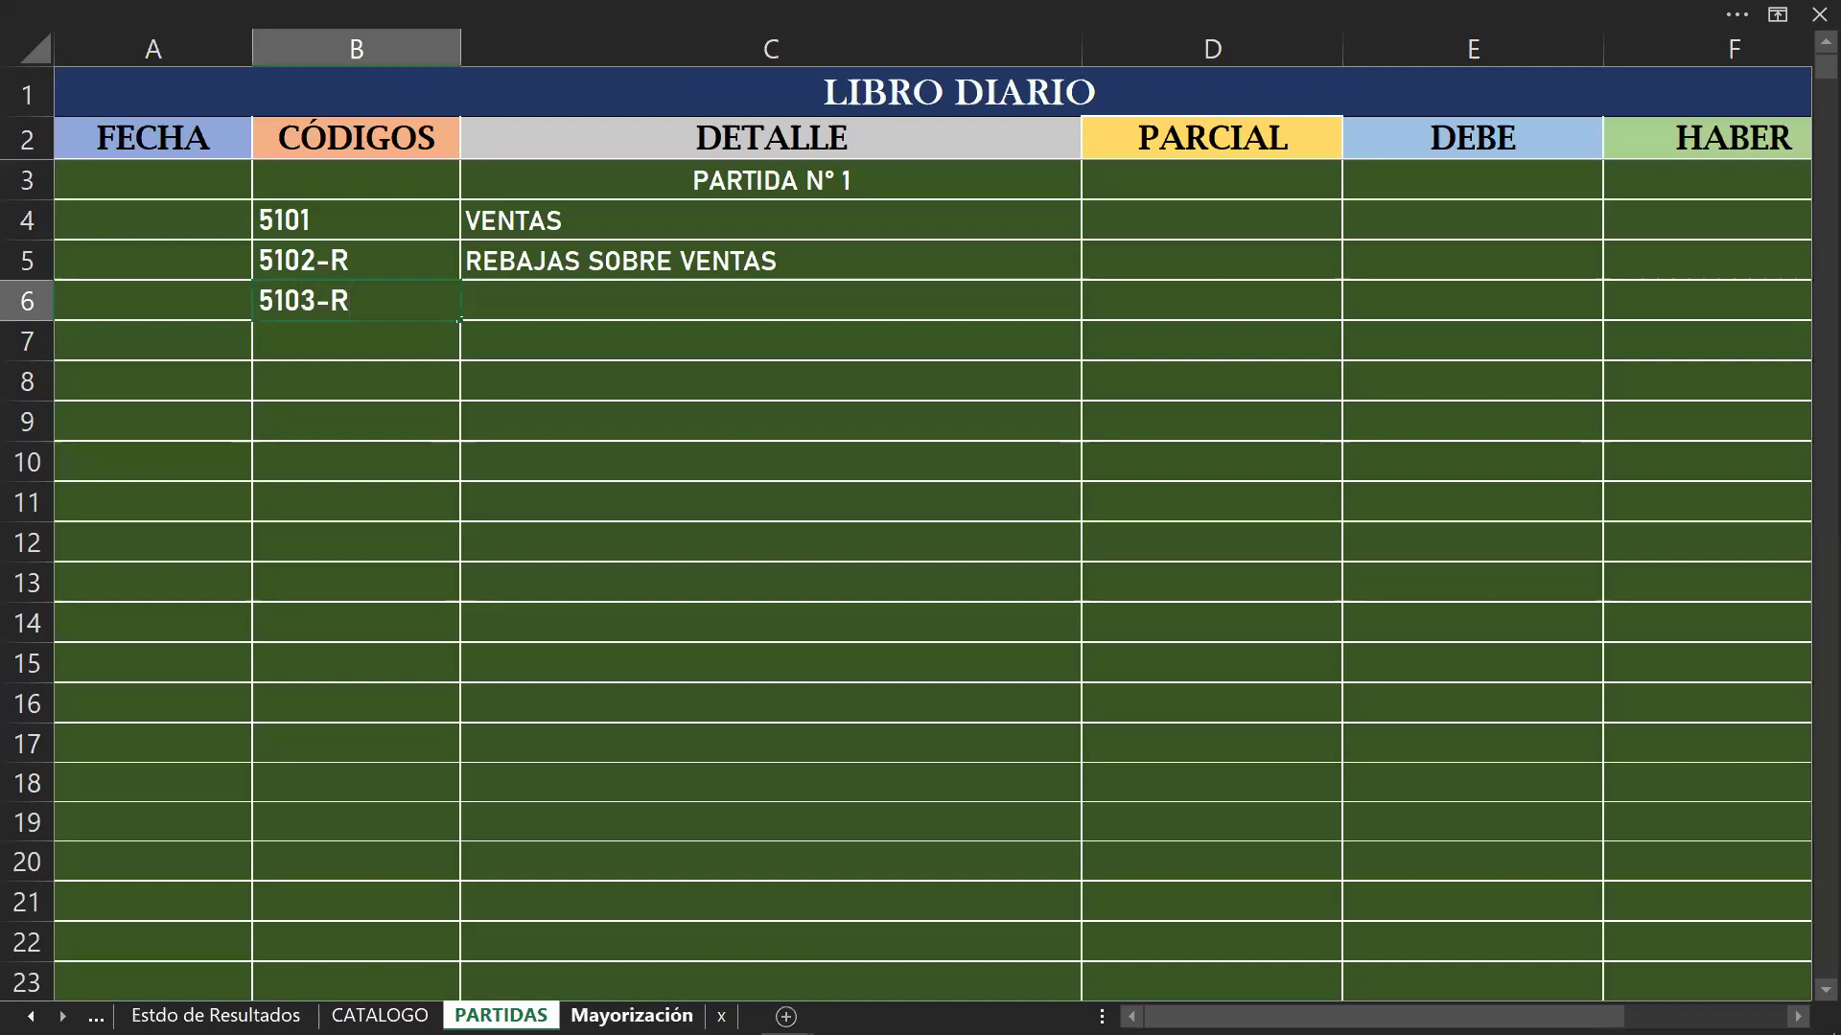
key("Return")
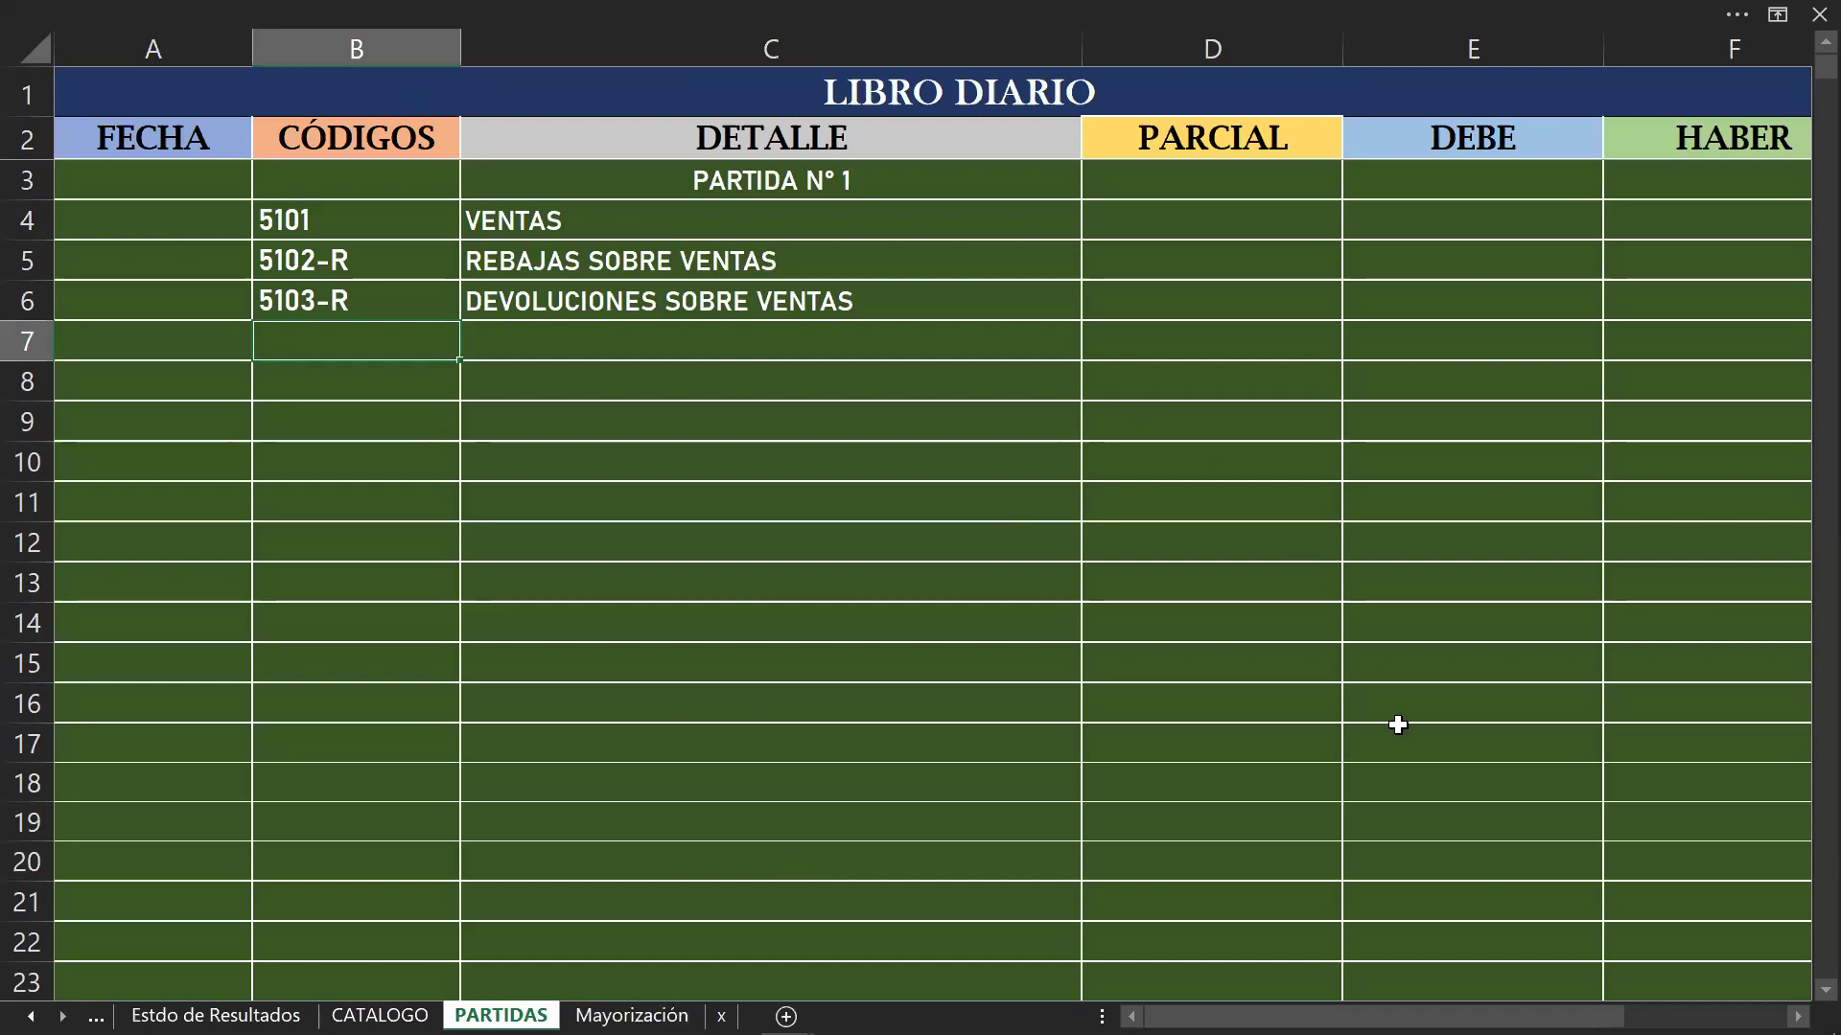
Step: Look up the REBAJAS SOBRE VENTAS balance in the Mayorización sheet and enter 12987.6 in its HABER cell F5 of PARTIDAS
left_click_drag(1380, 1016, 1460, 1016)
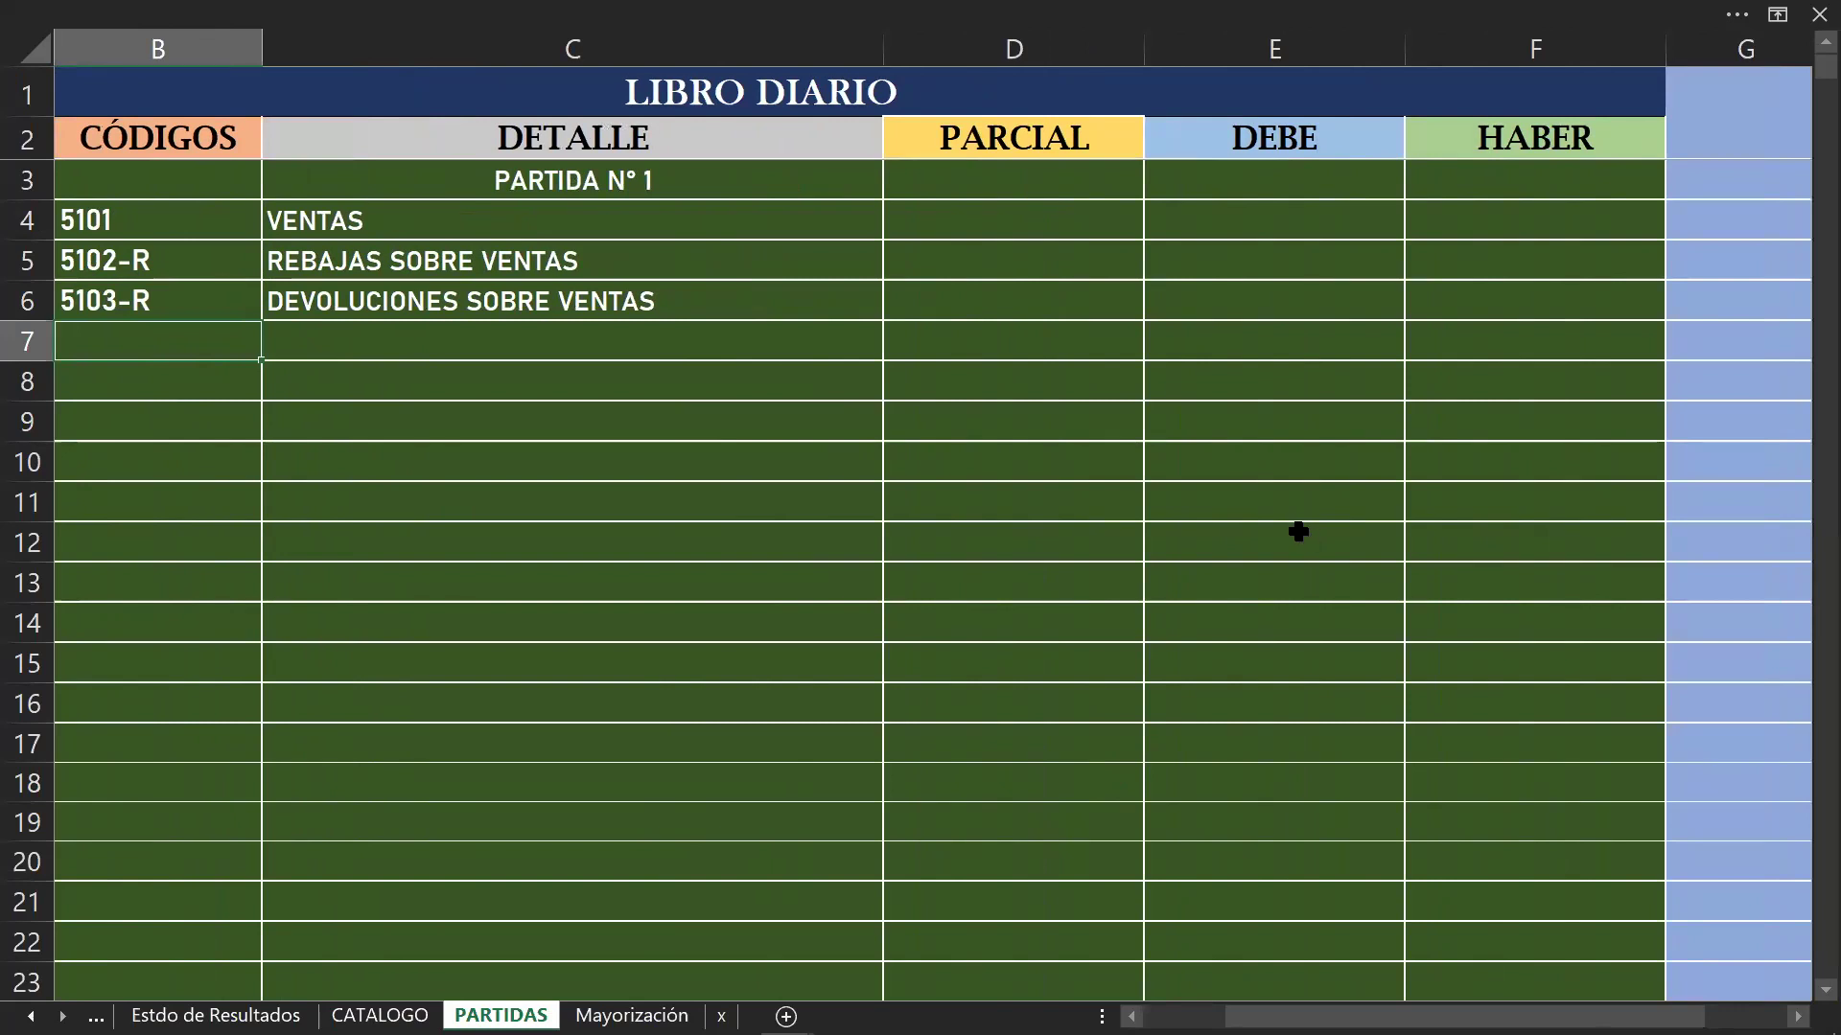
left_click(1271, 229)
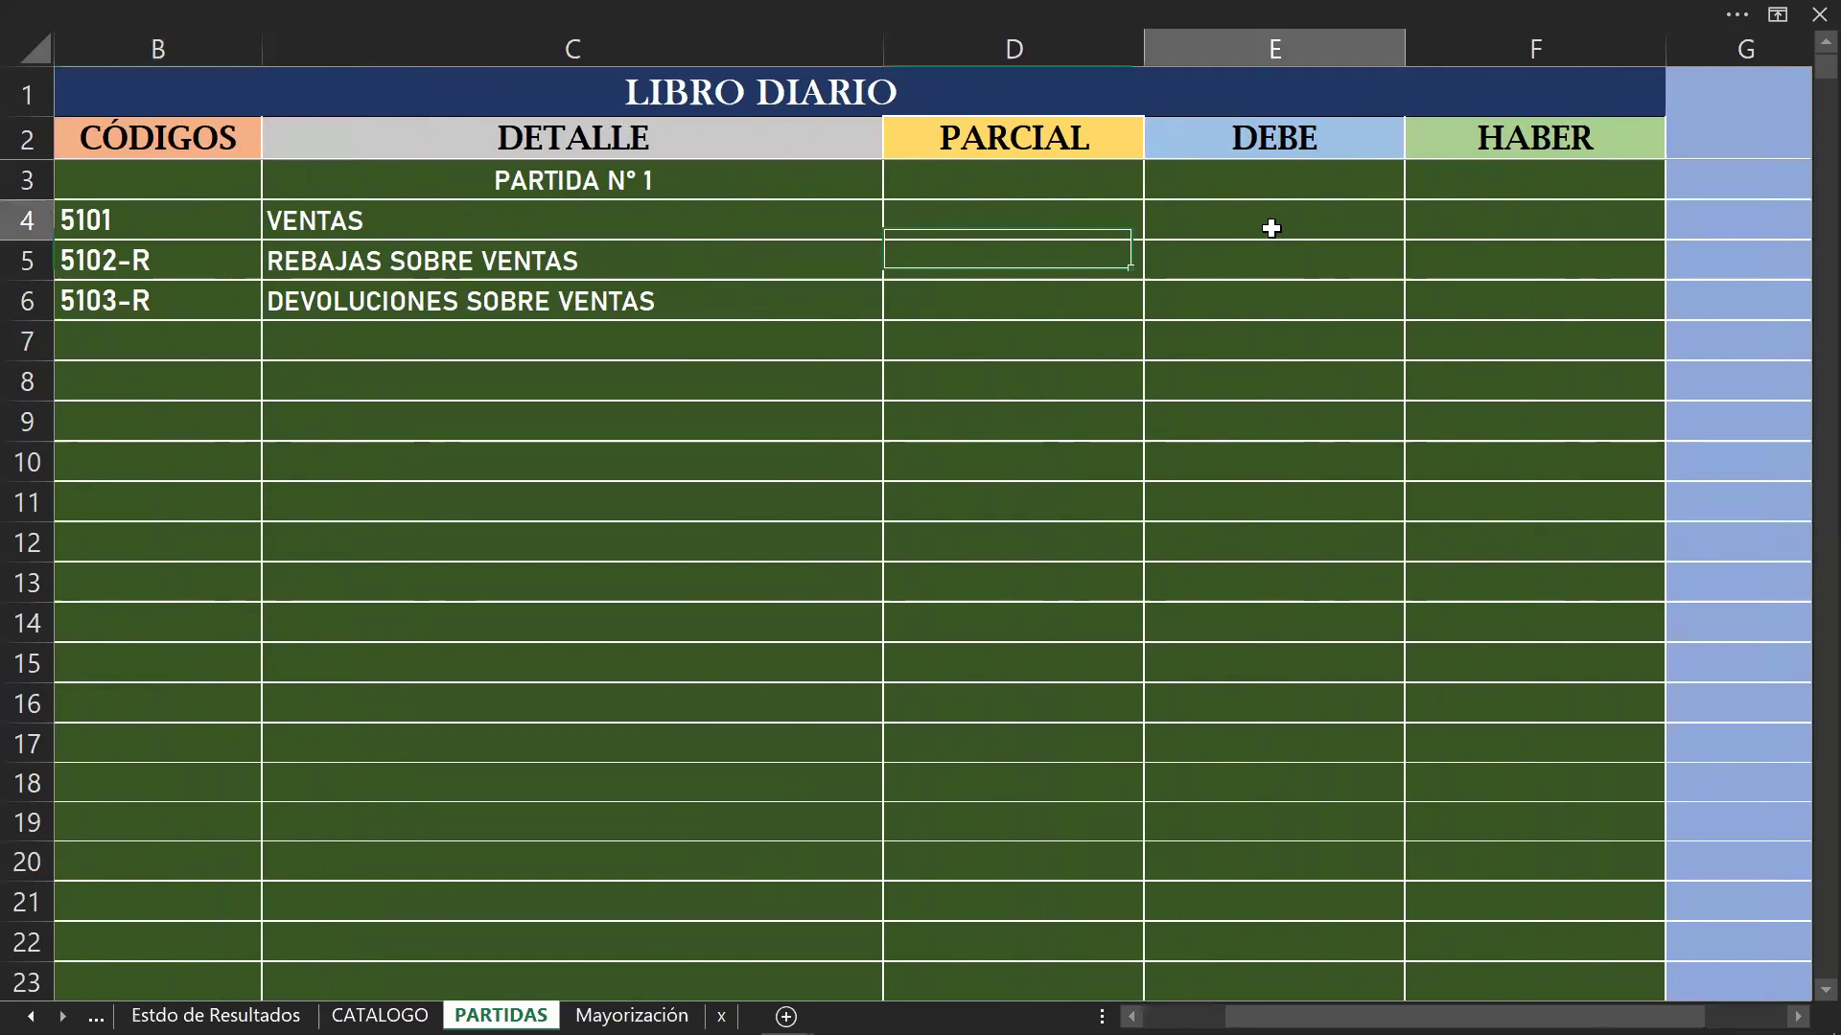
left_click(1457, 263)
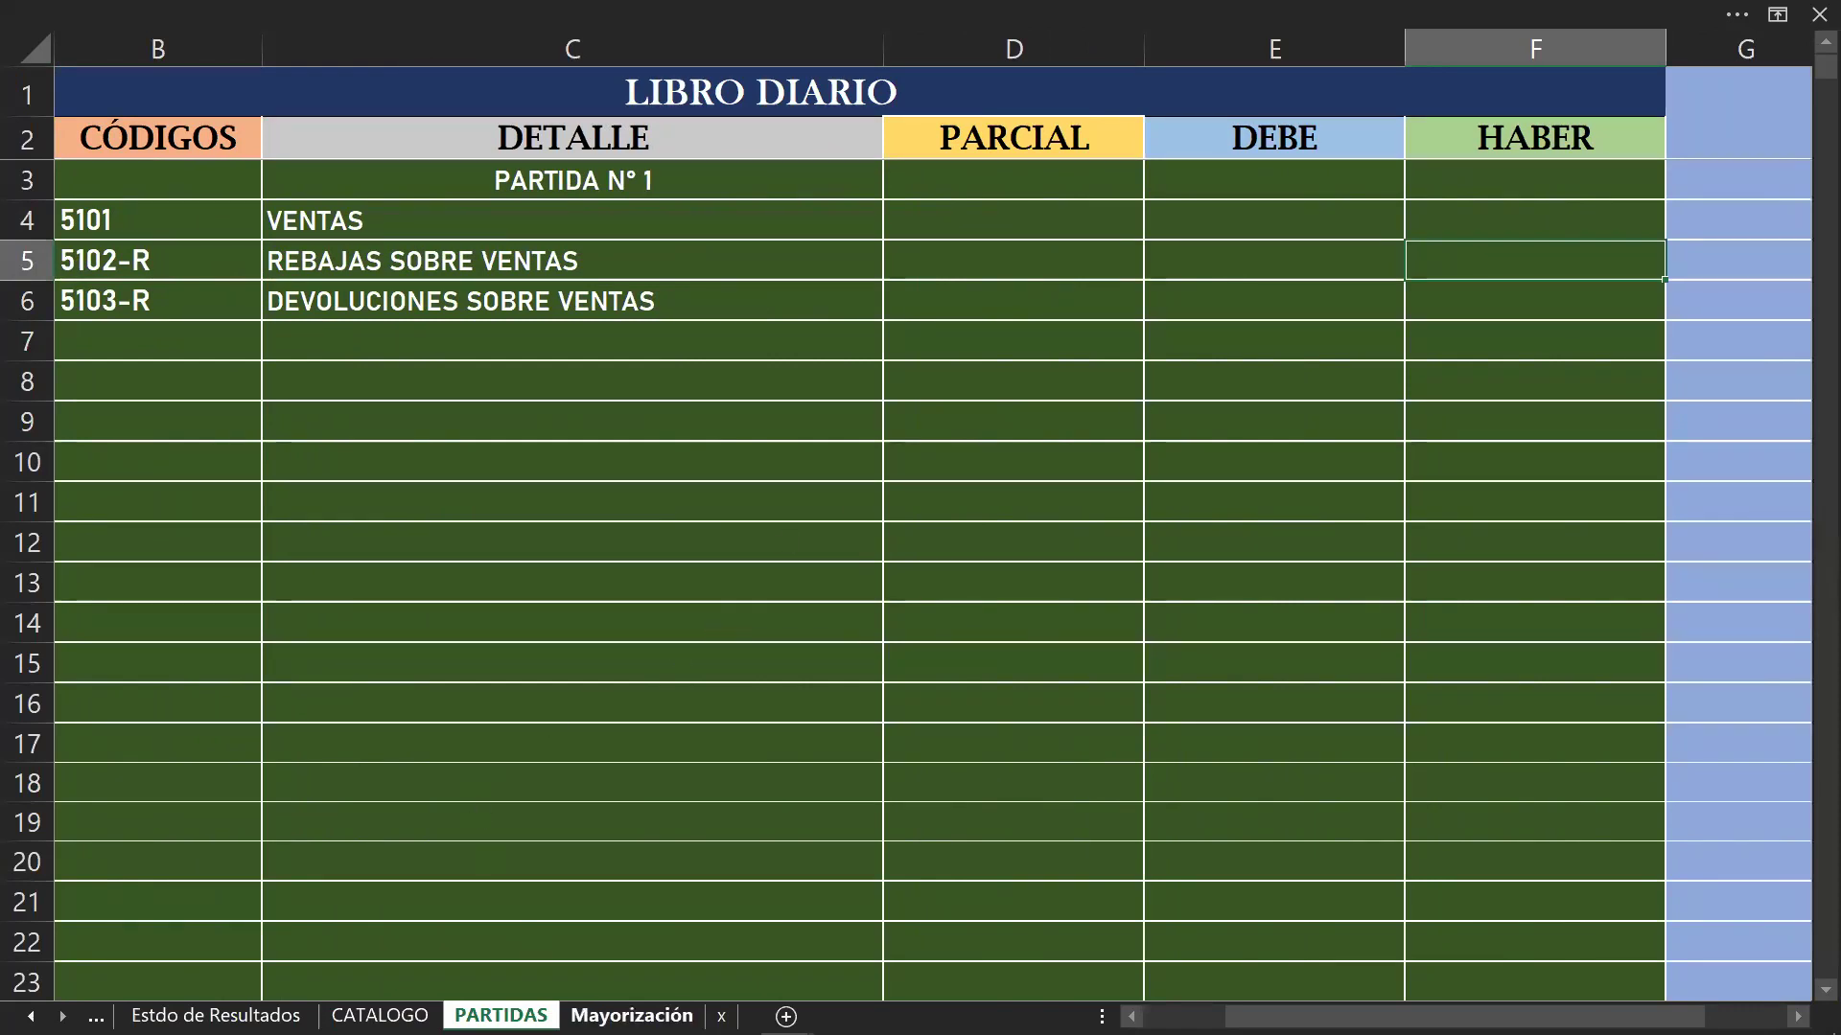
left_click(632, 1015)
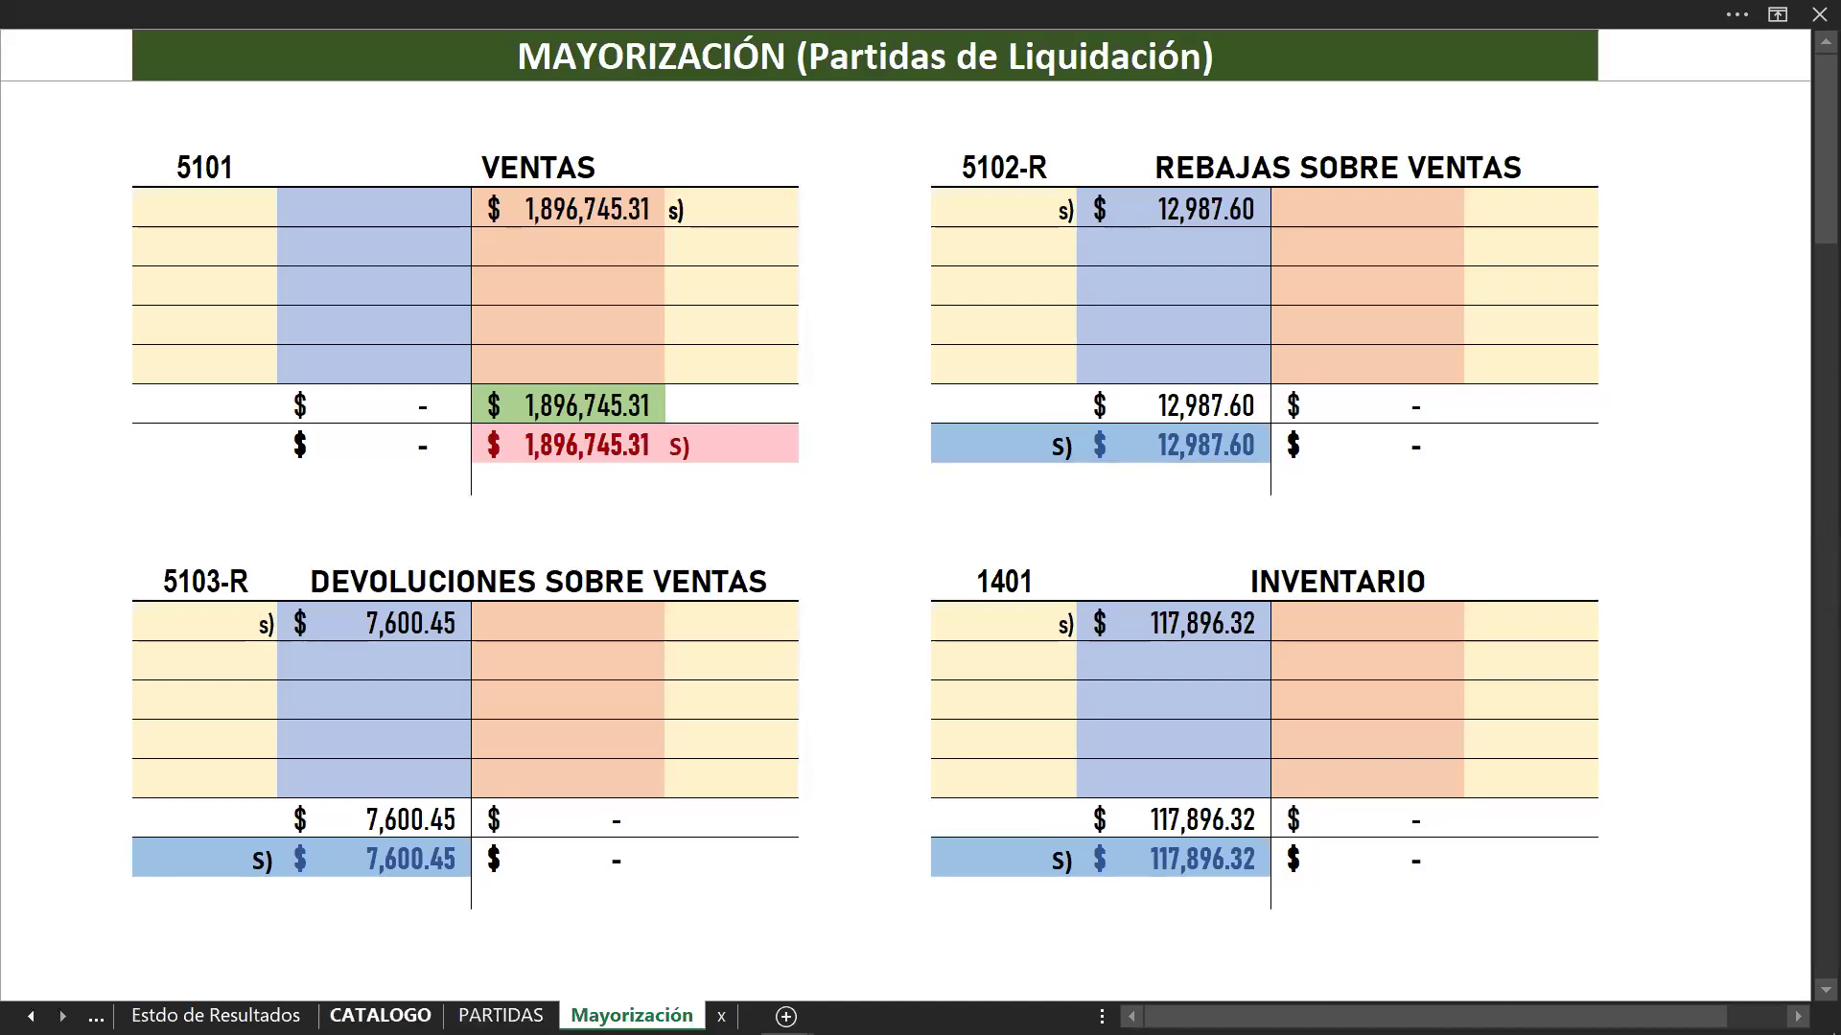
left_click(500, 1015)
type("12,98")
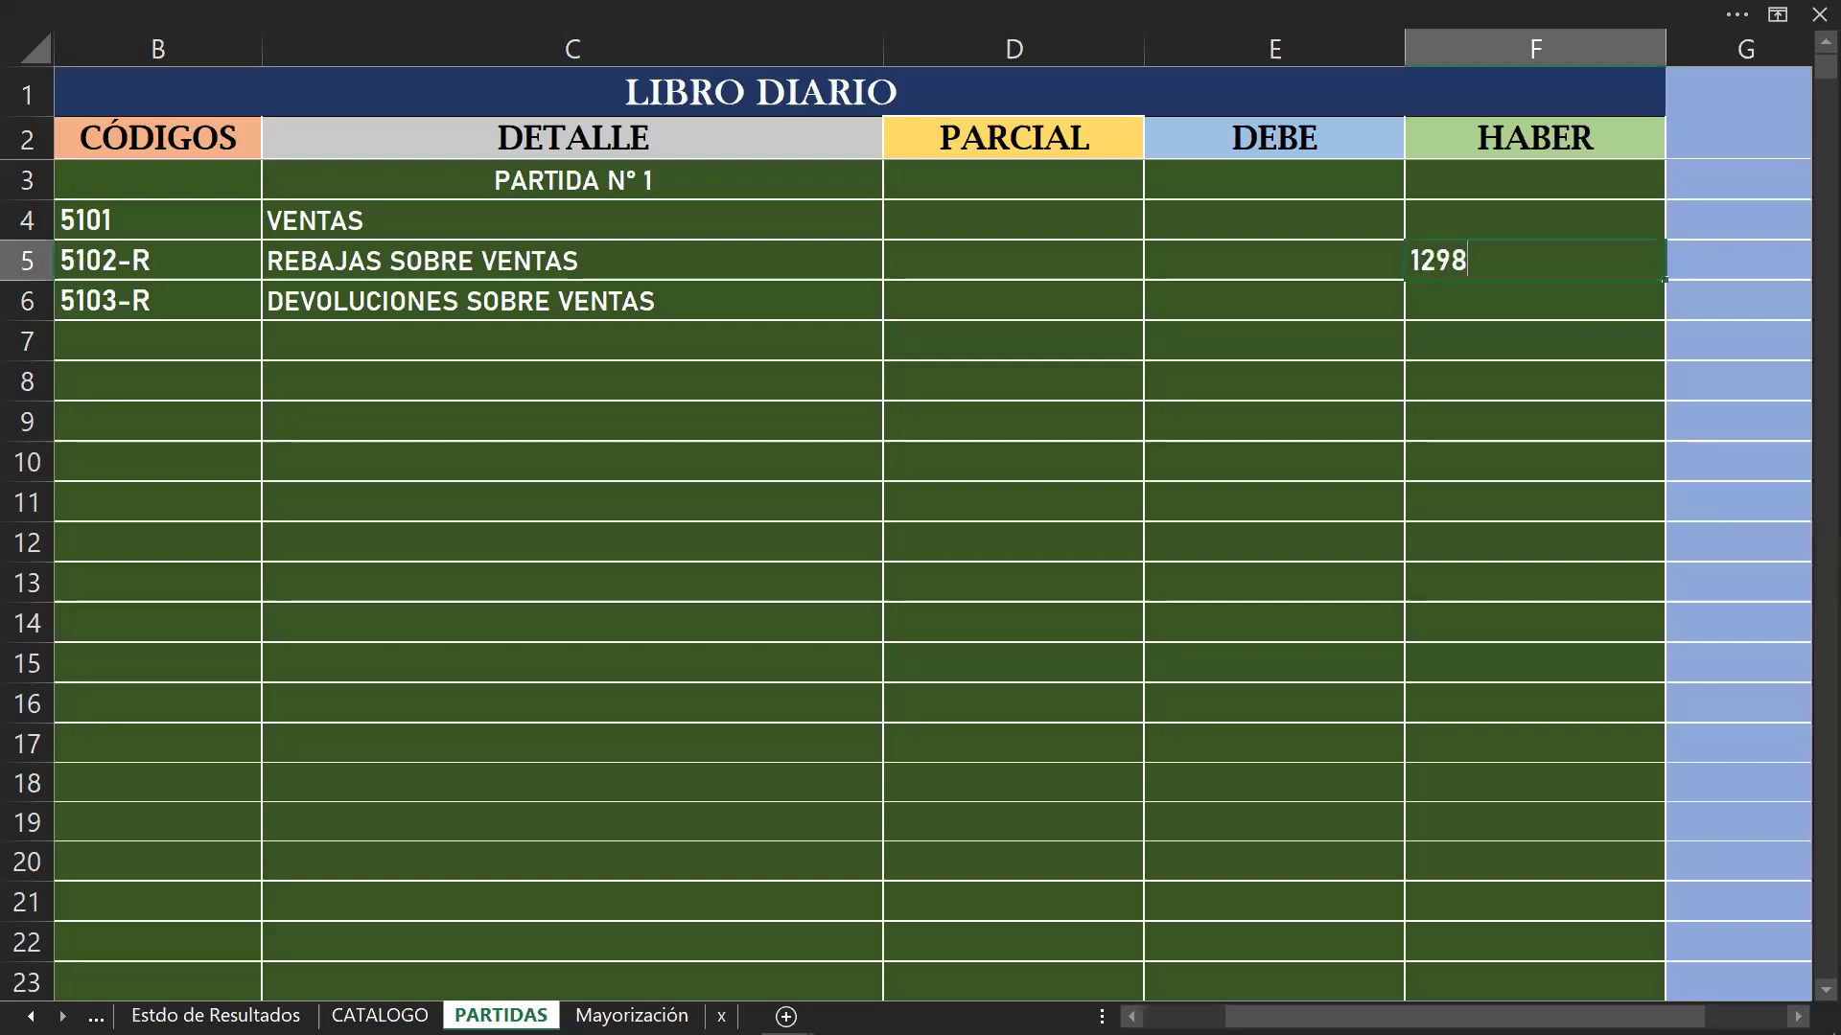
type("7.6")
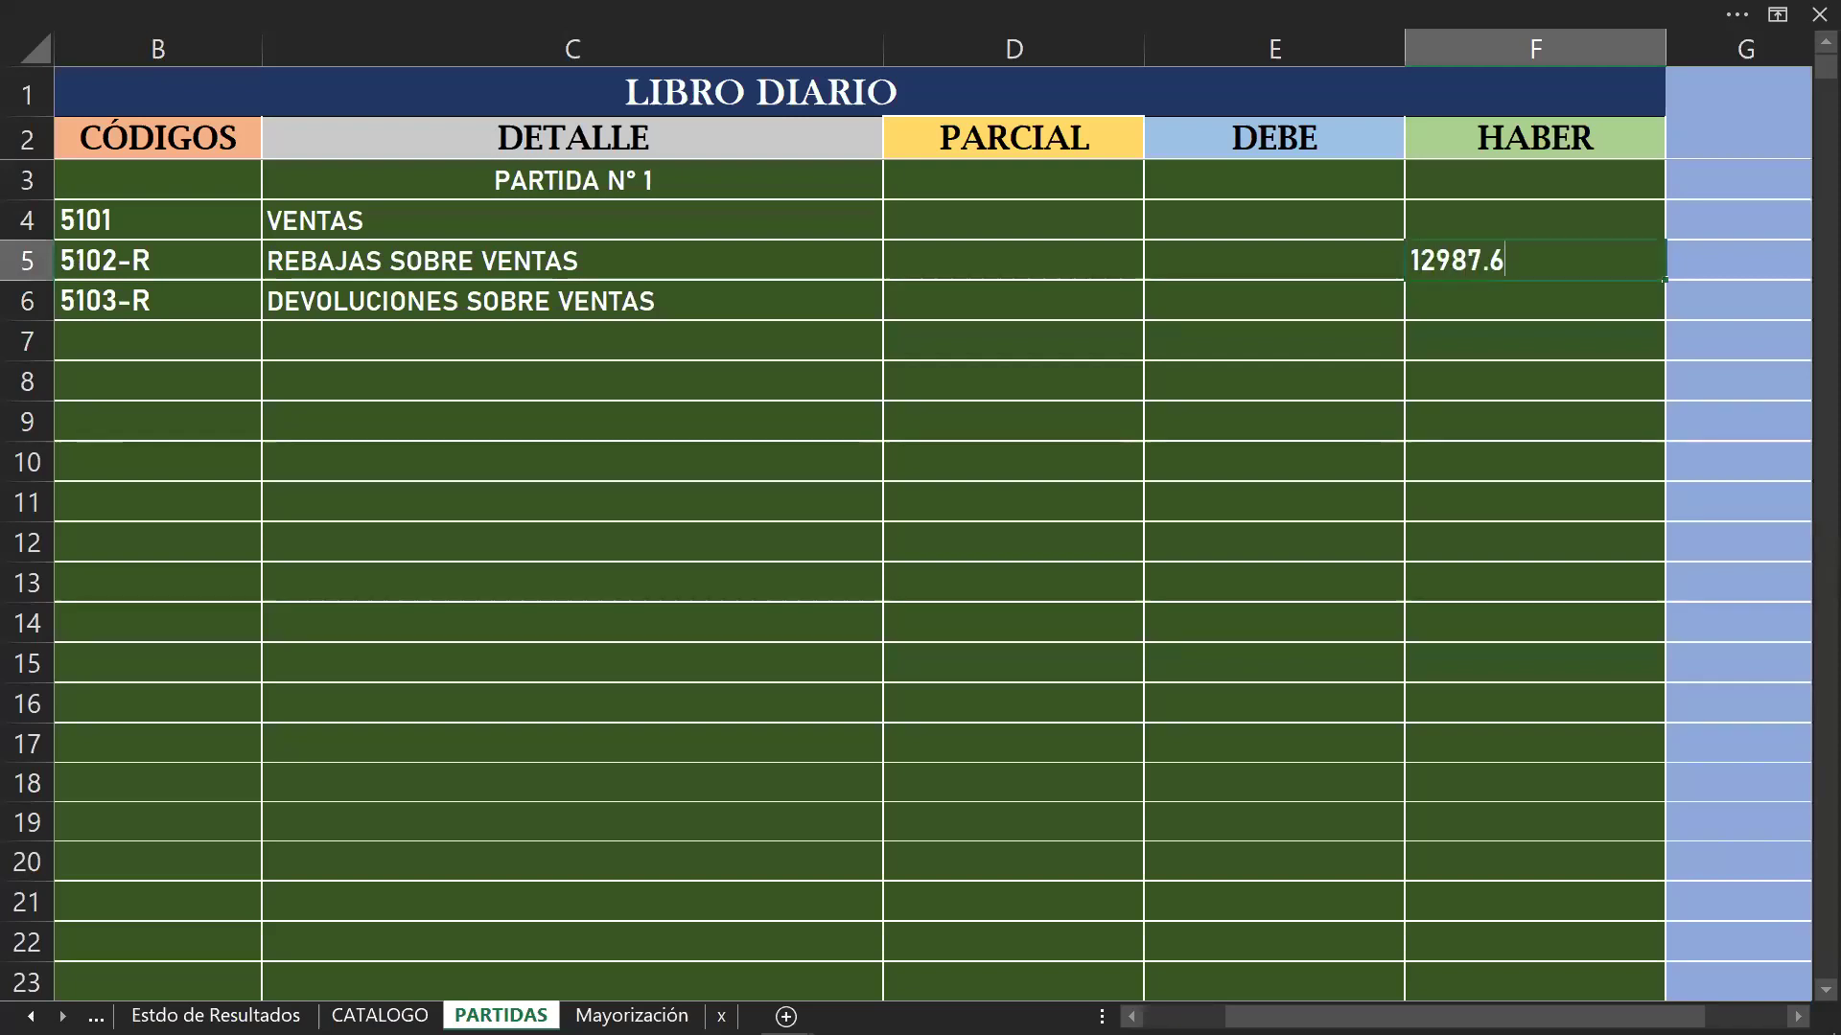
key("Return")
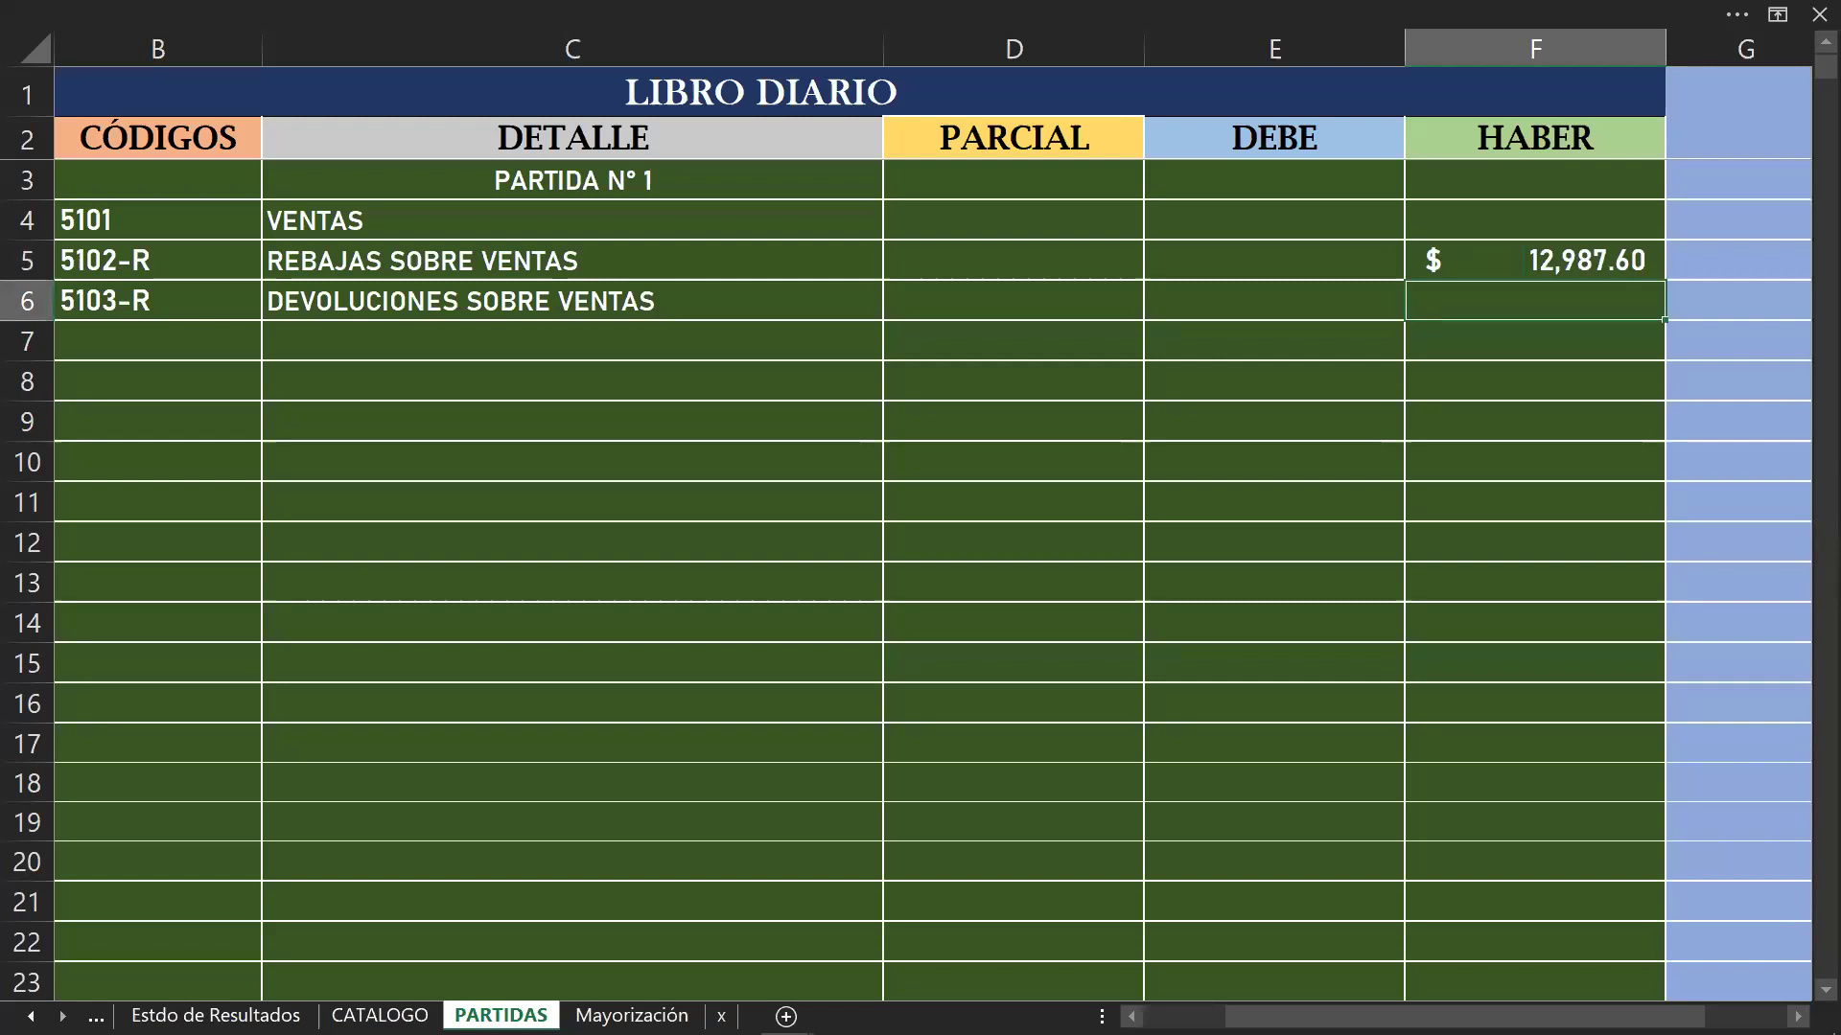
Step: Look up the DEVOLUCIONES SOBRE VENTAS balance in the Mayorización sheet and enter 7600.45 in its HABER cell F6 of PARTIDAS
left_click(632, 1015)
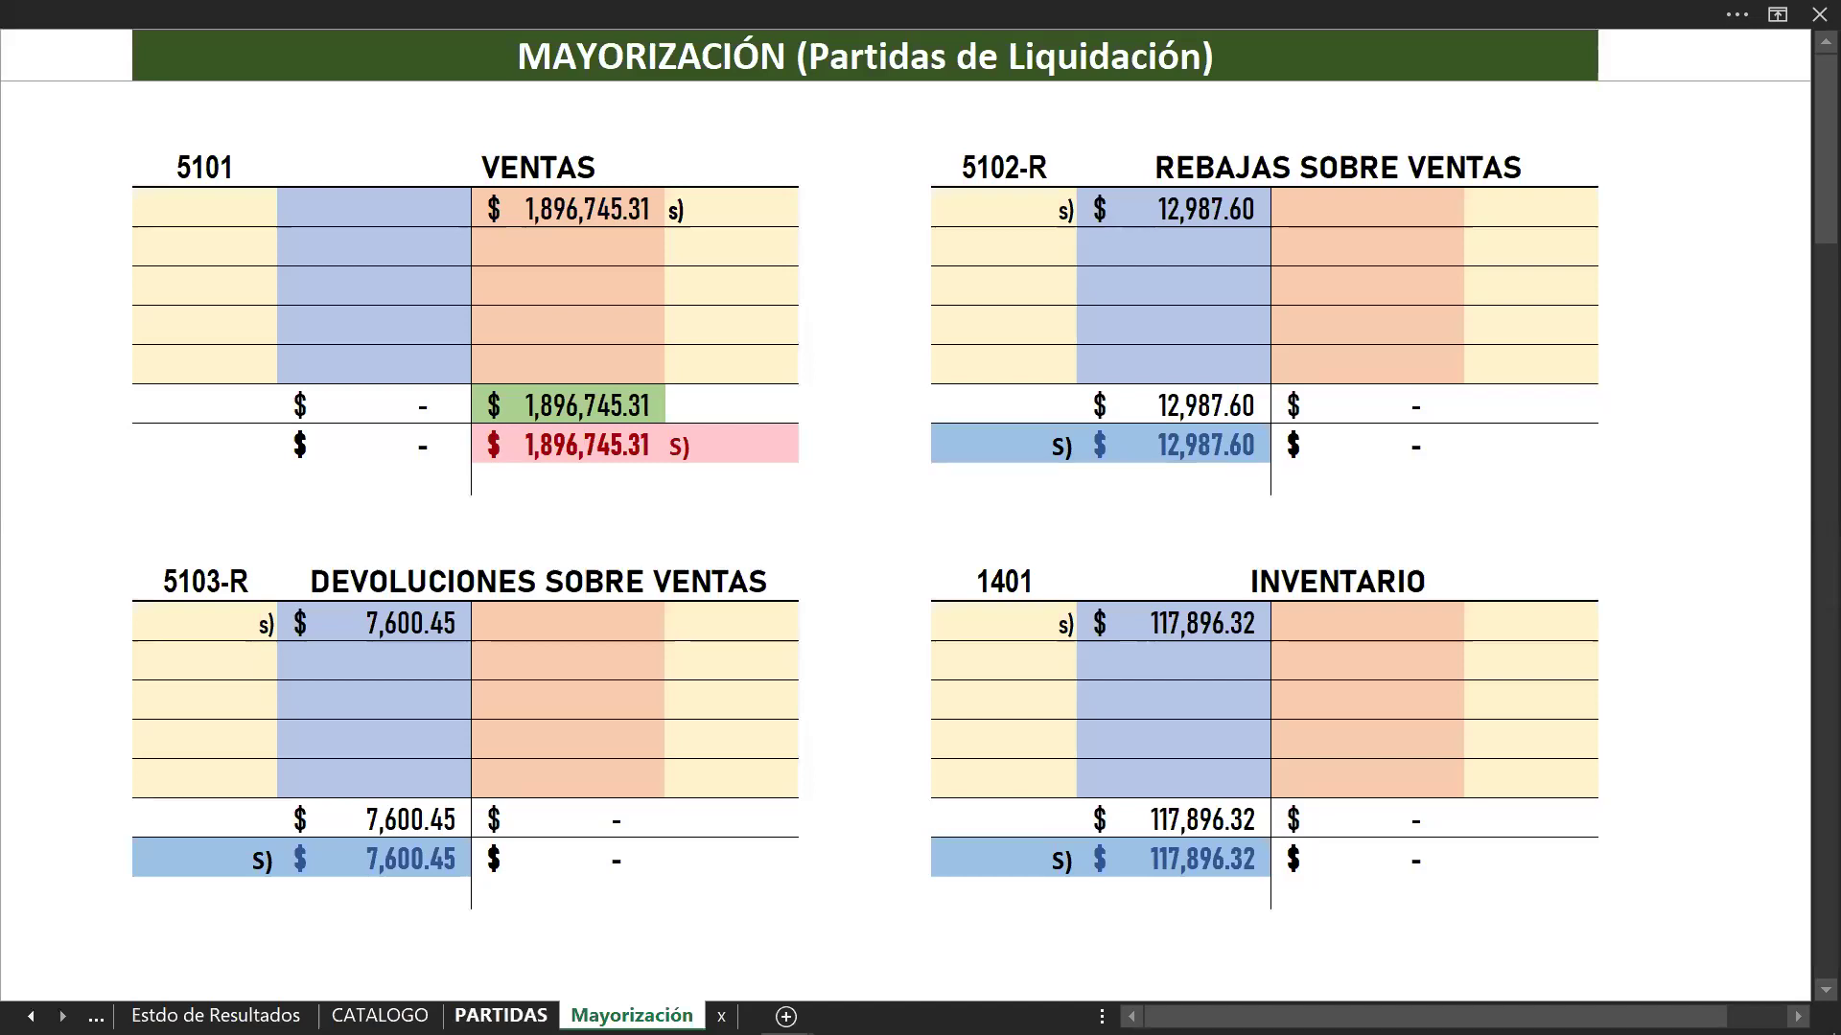
left_click(500, 1016)
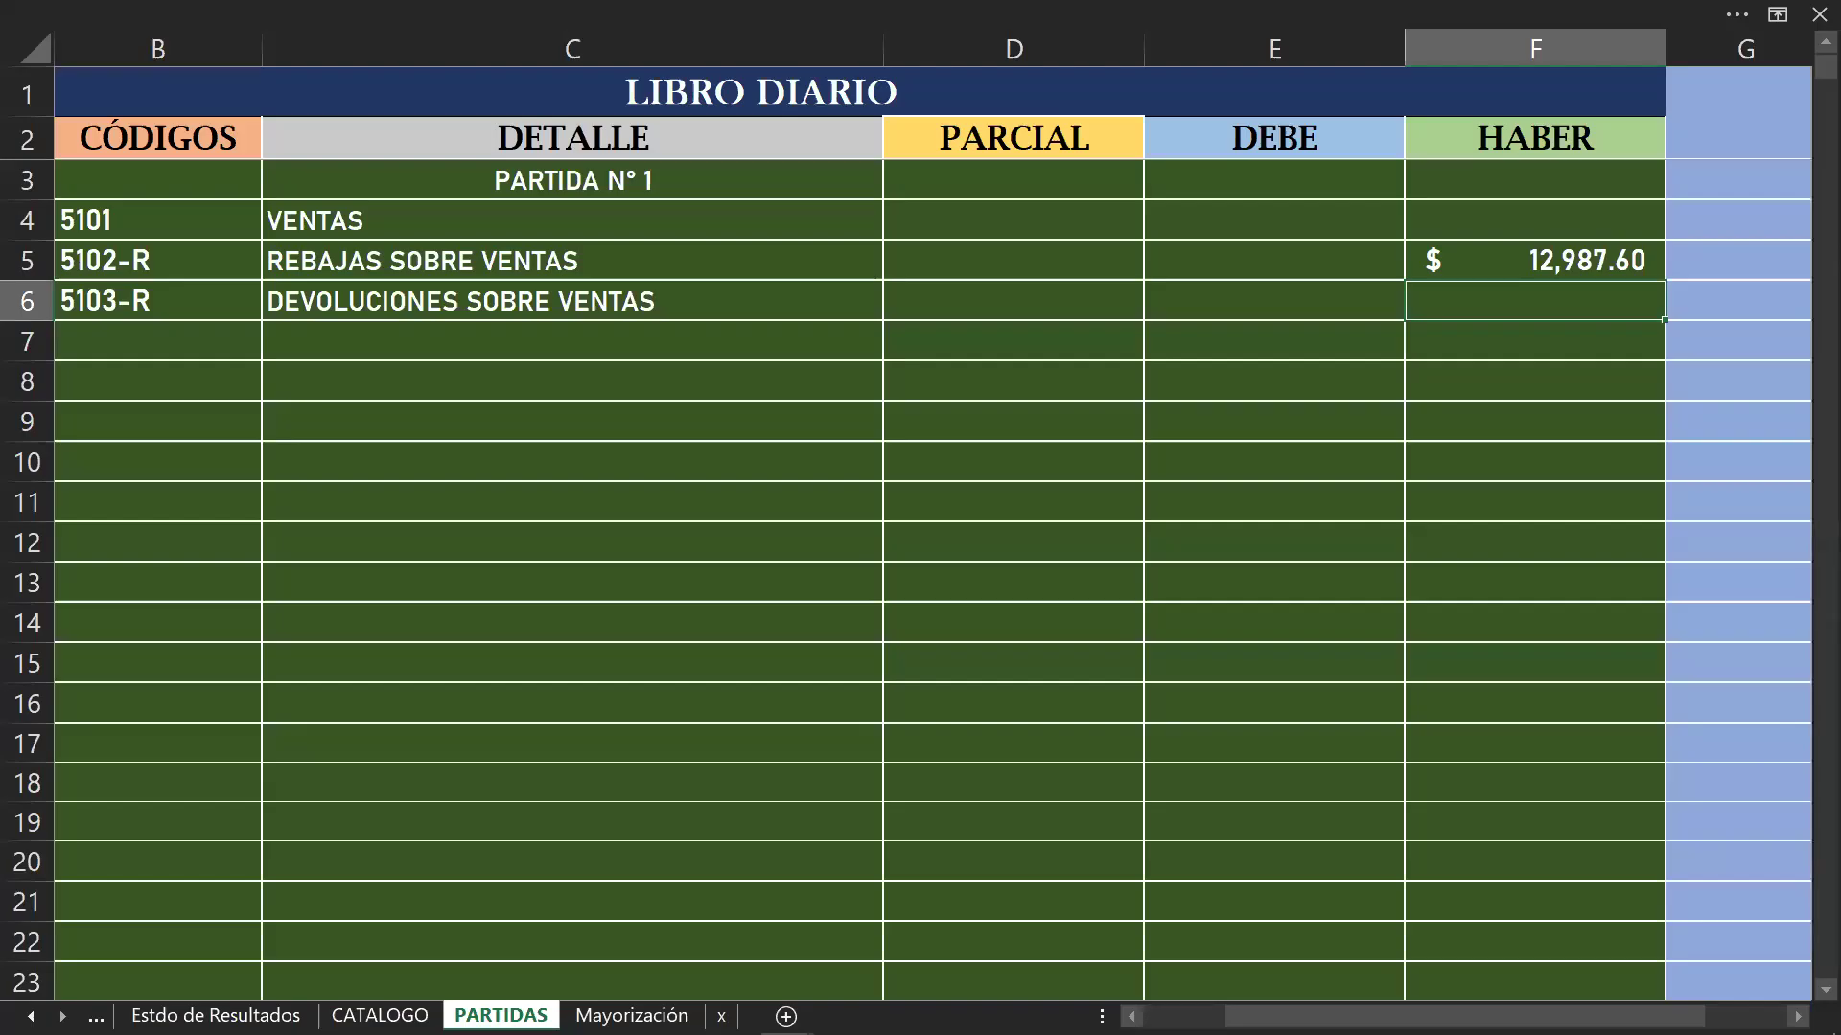
type("7")
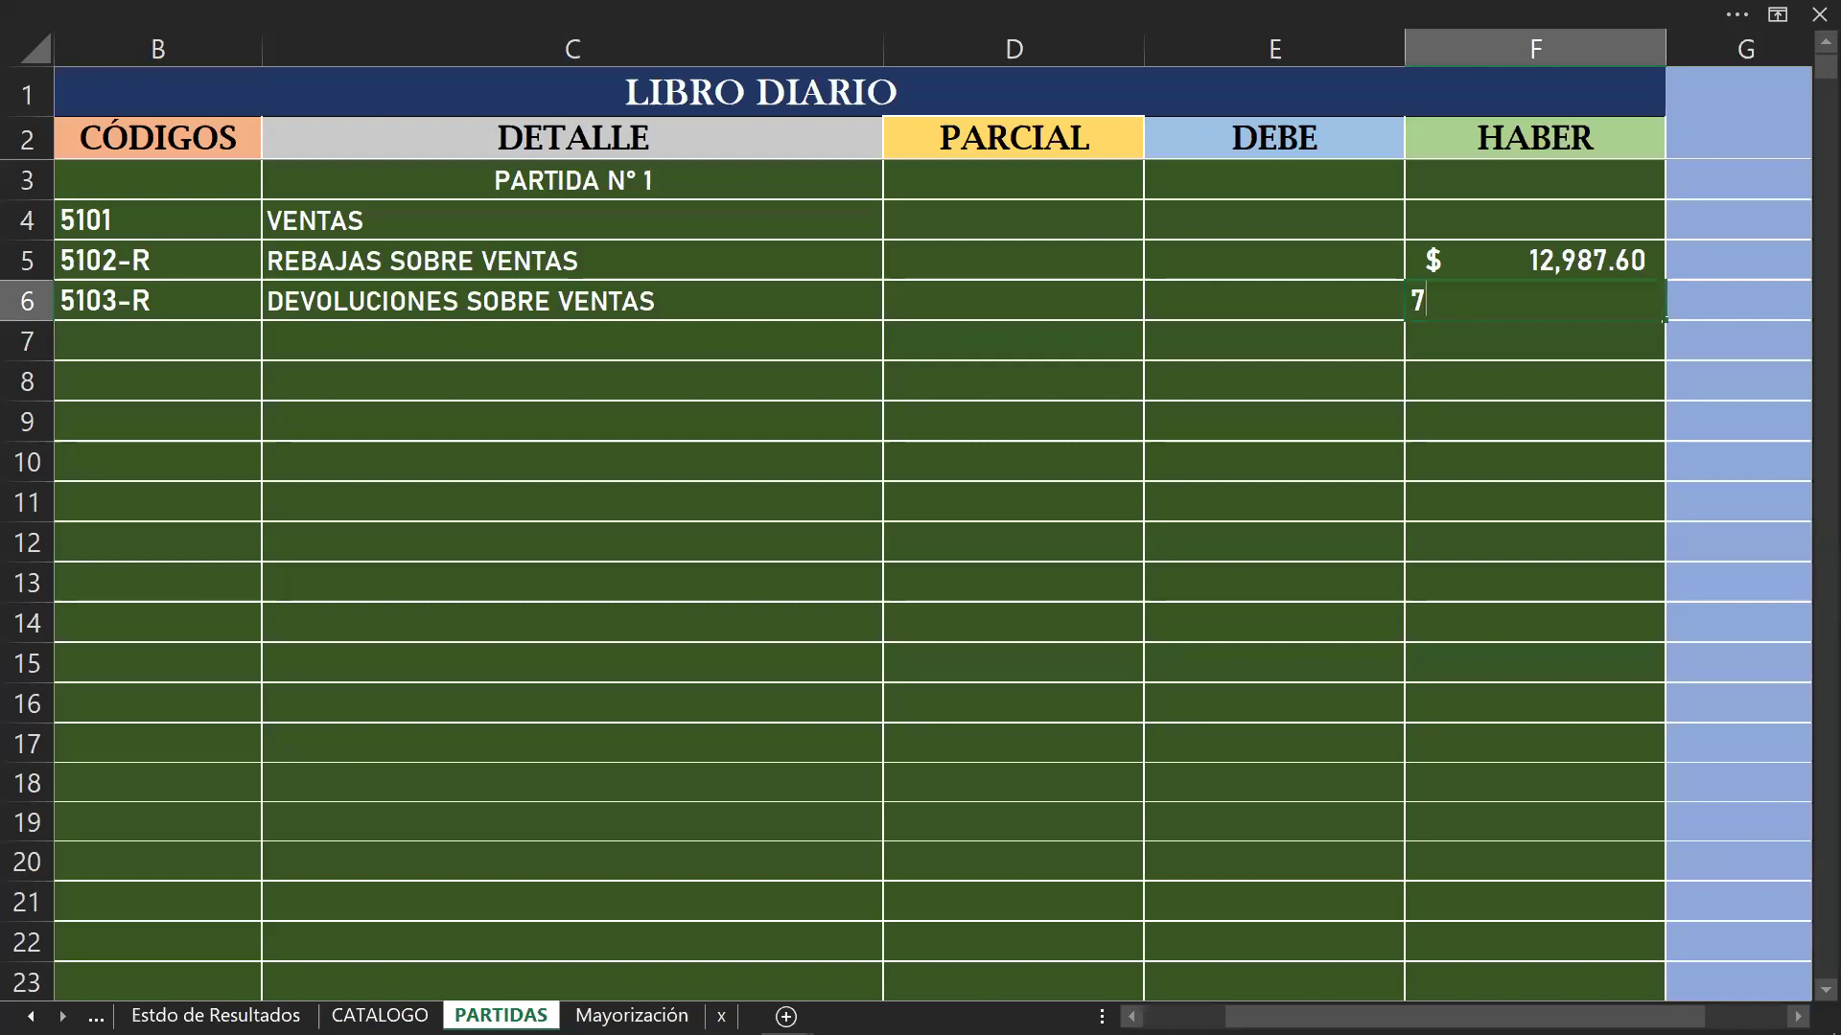
type("600.45")
left_click(941, 886)
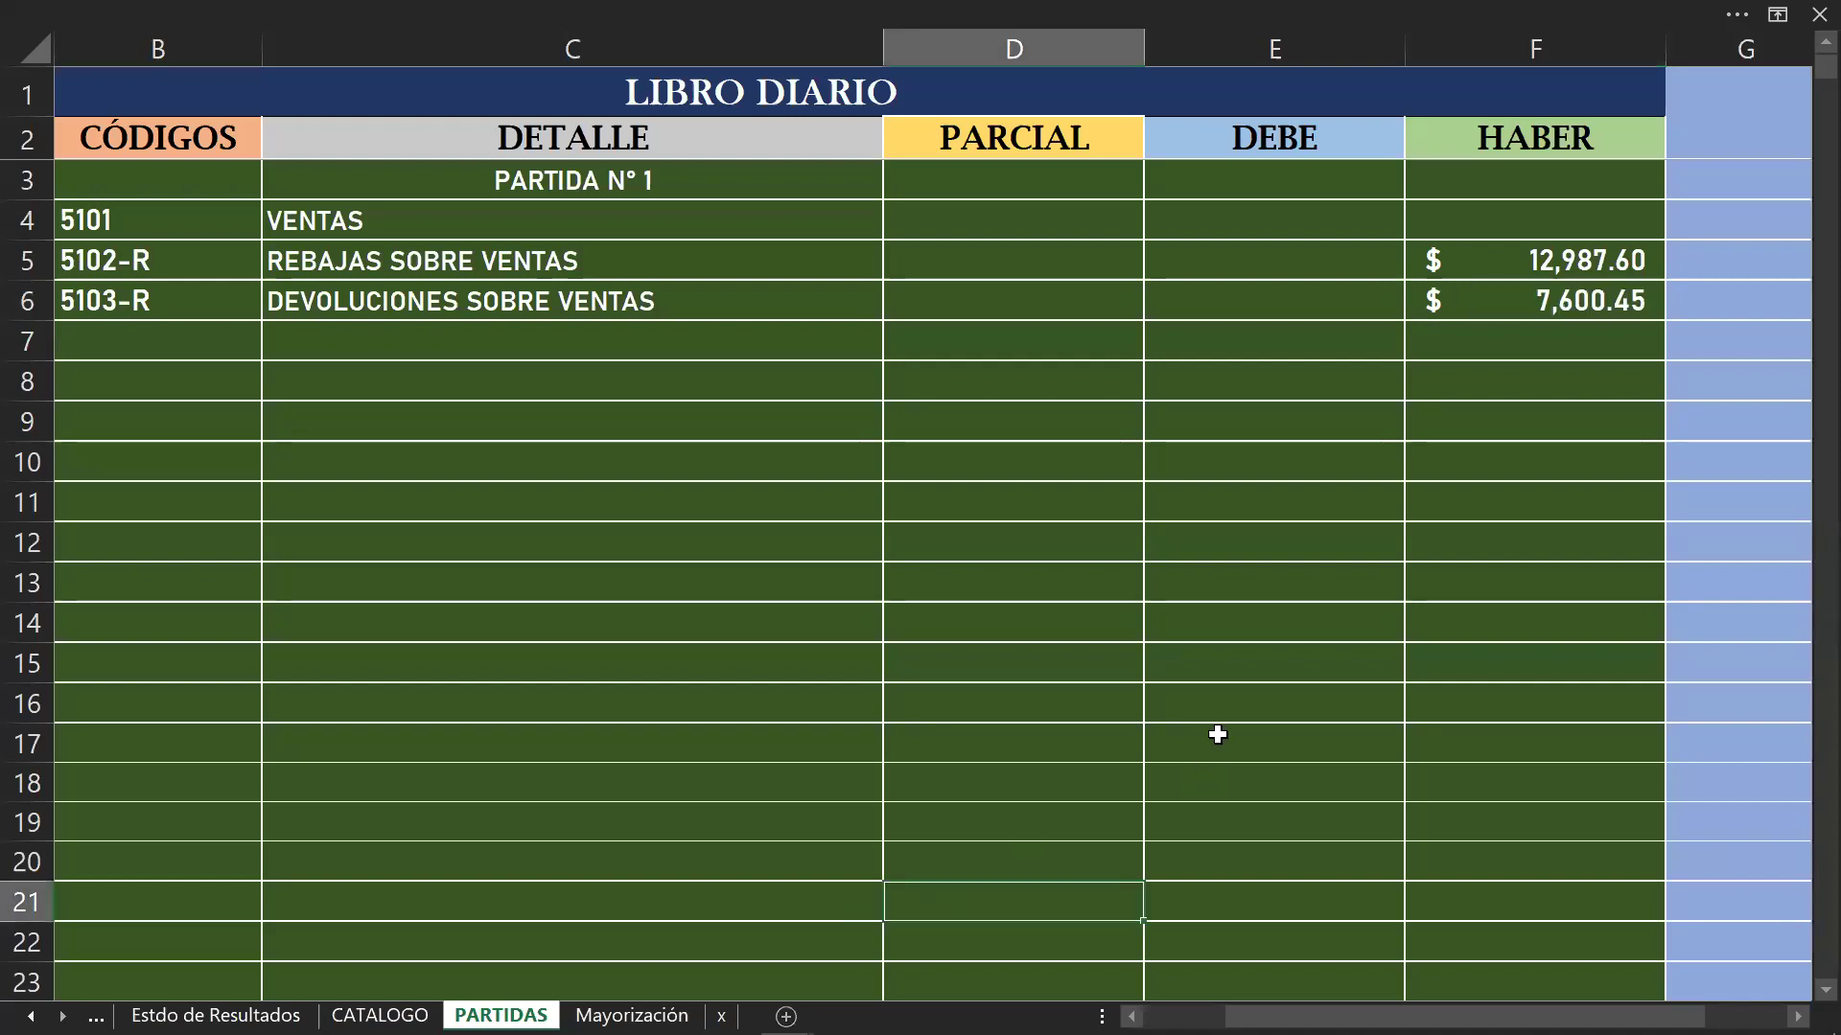
Step: Enter 20588.05 in the DEBE cell E4 for VENTAS, checking the total sales deductions against the income statement sheet
left_click(1375, 226)
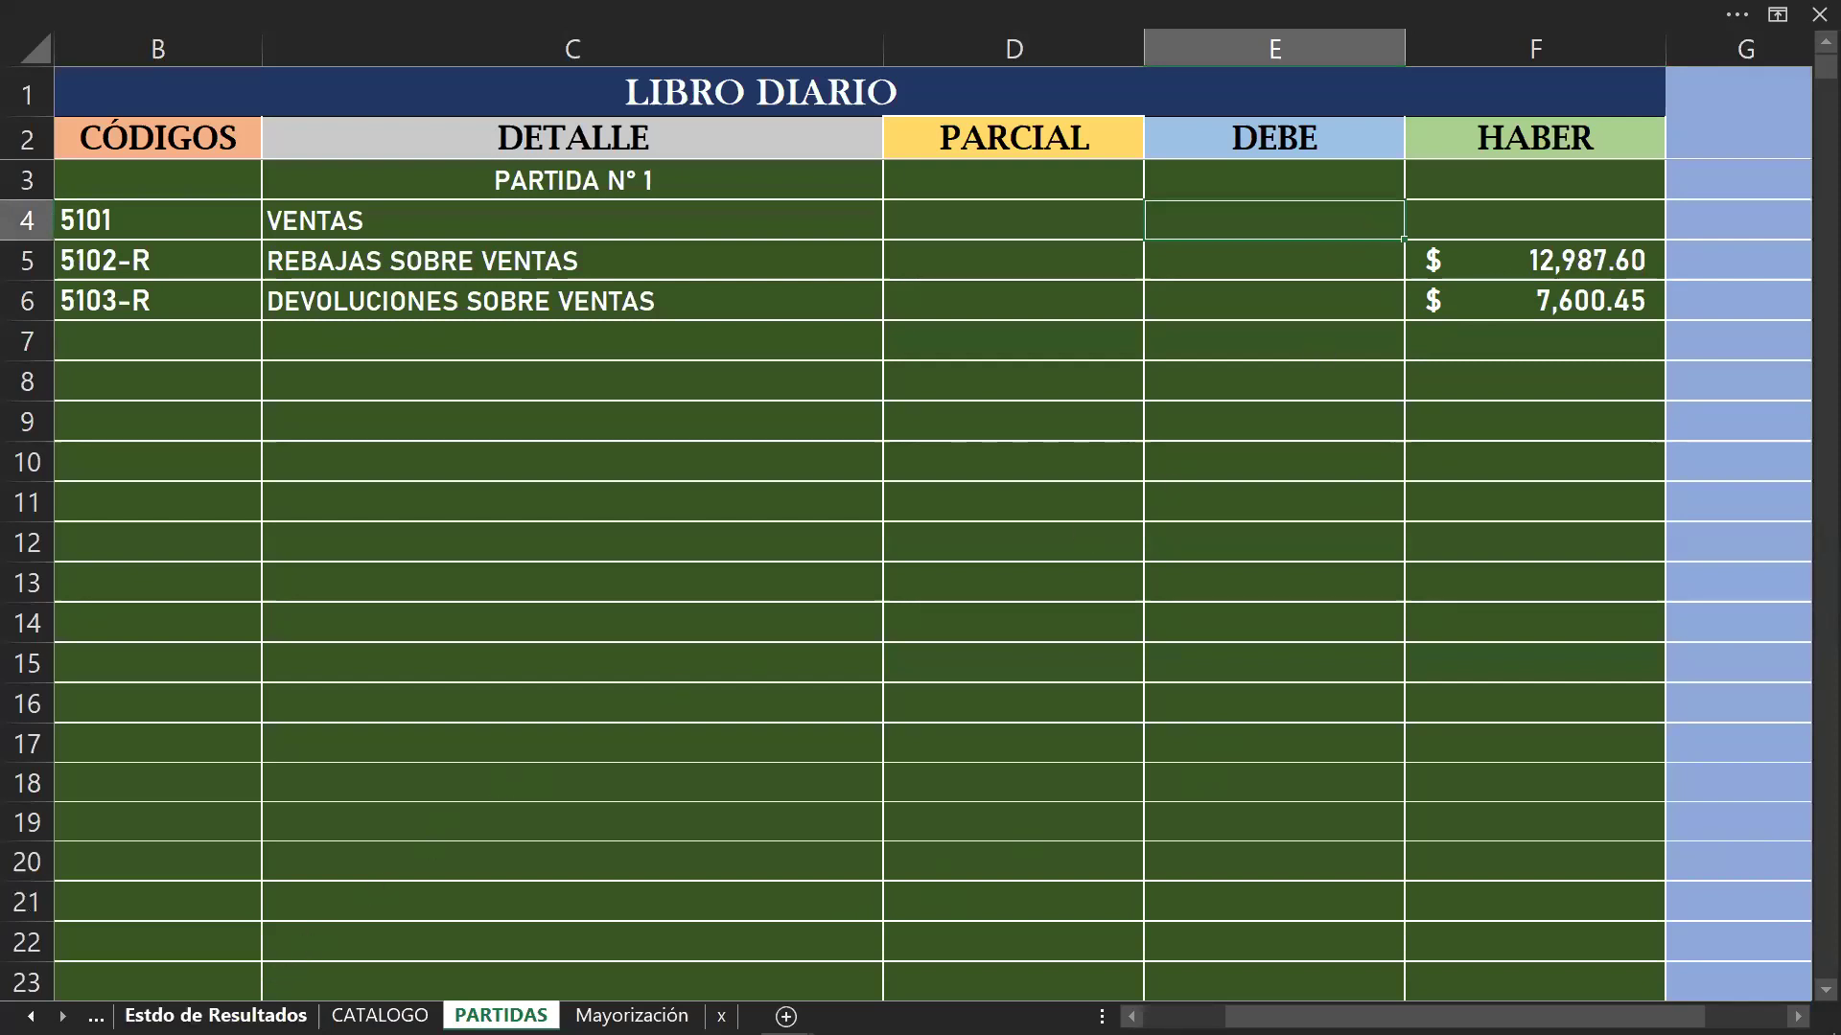
left_click(216, 1016)
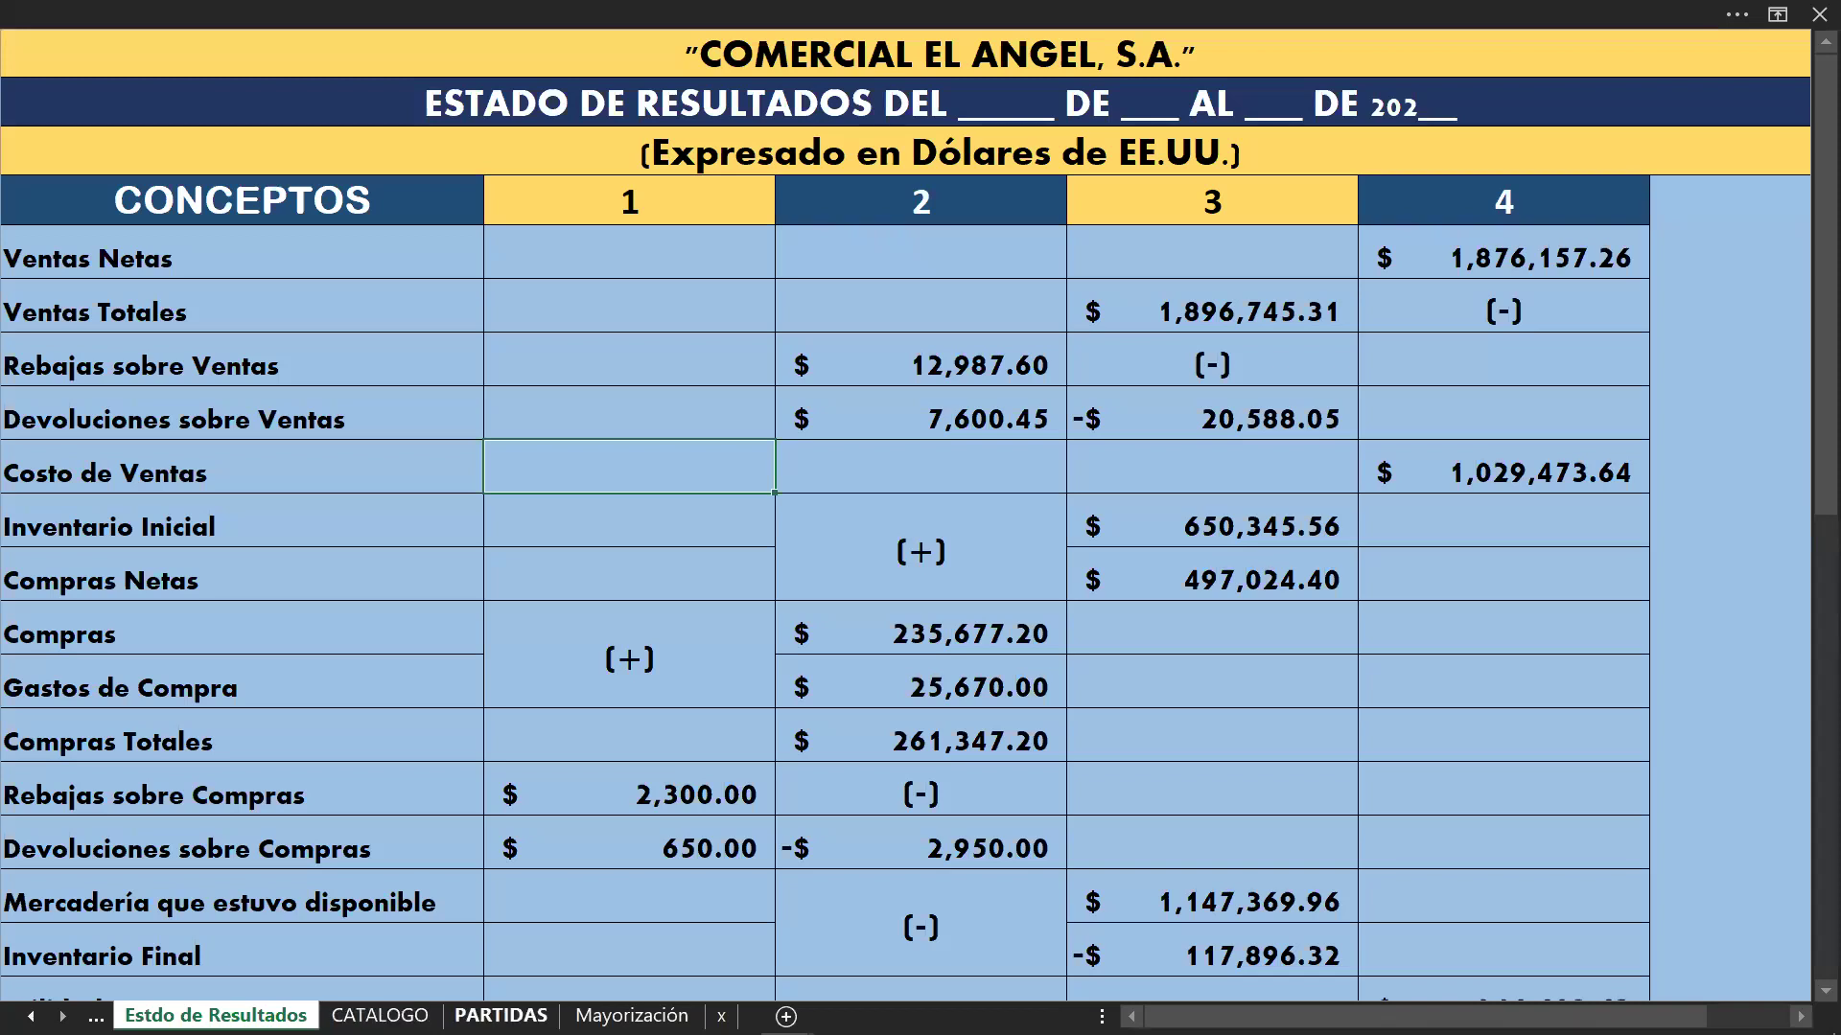
left_click(501, 1016)
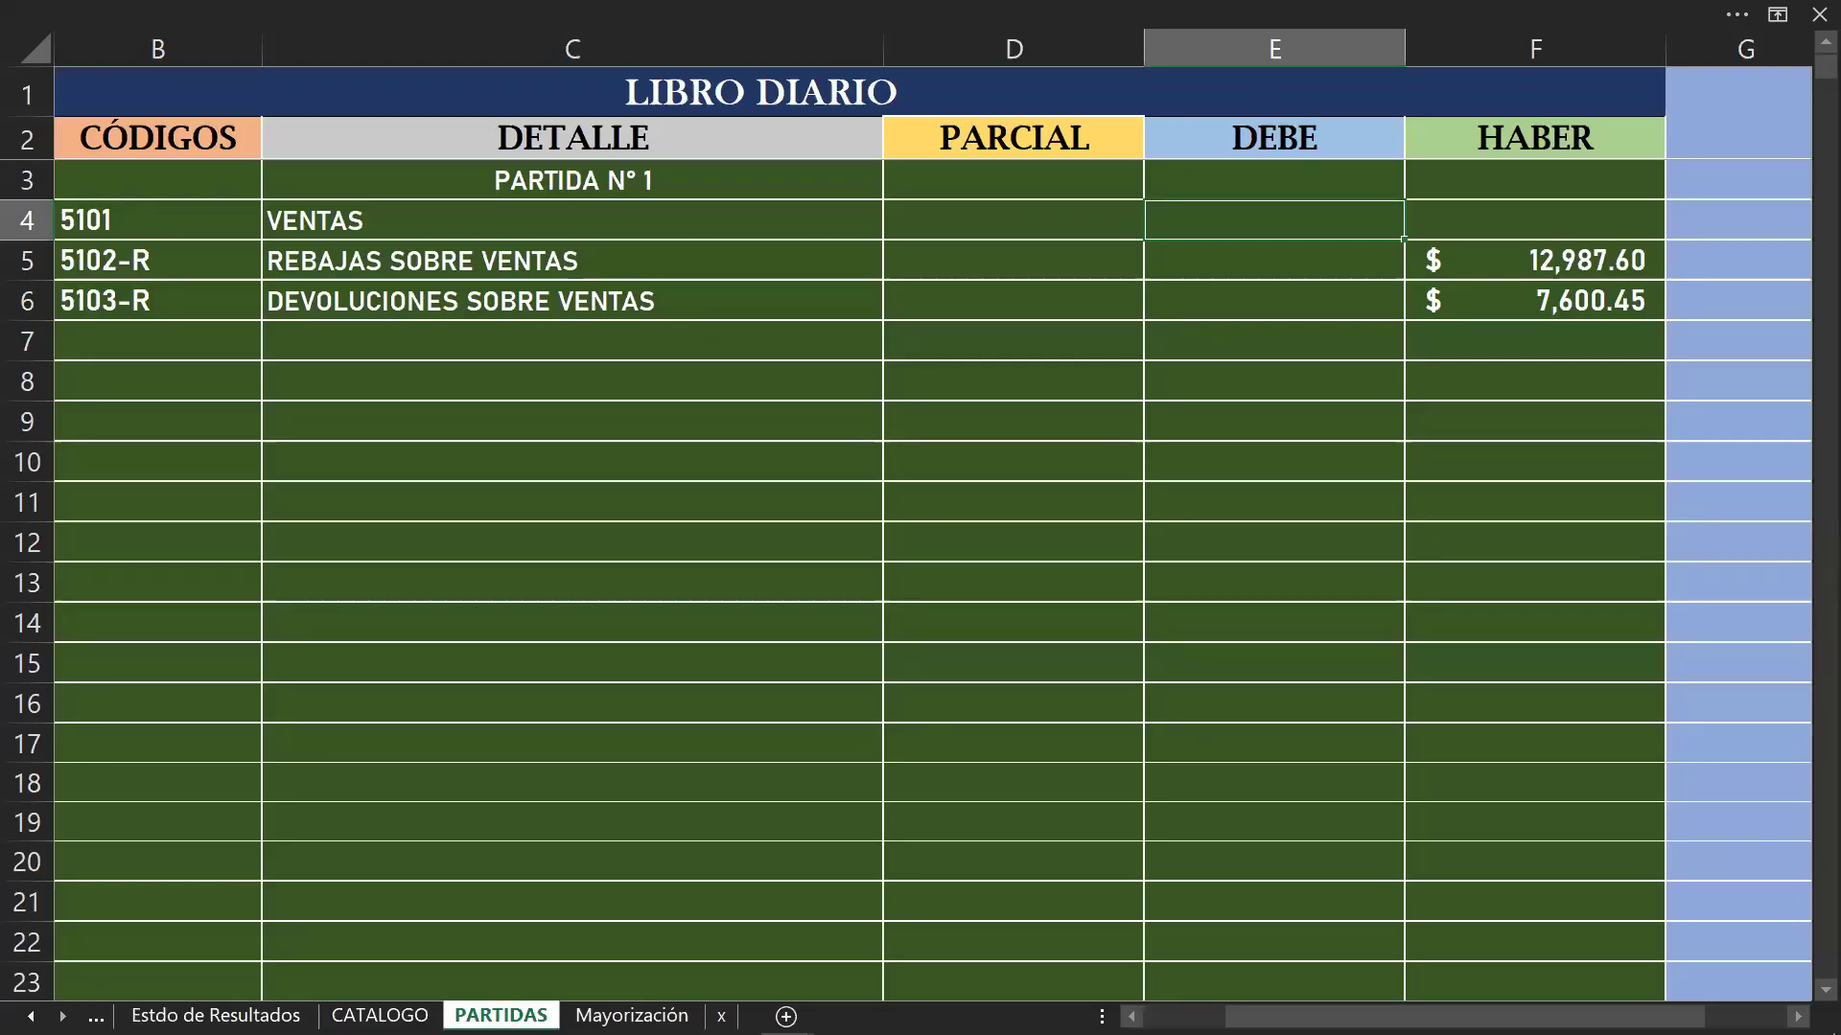
type("20")
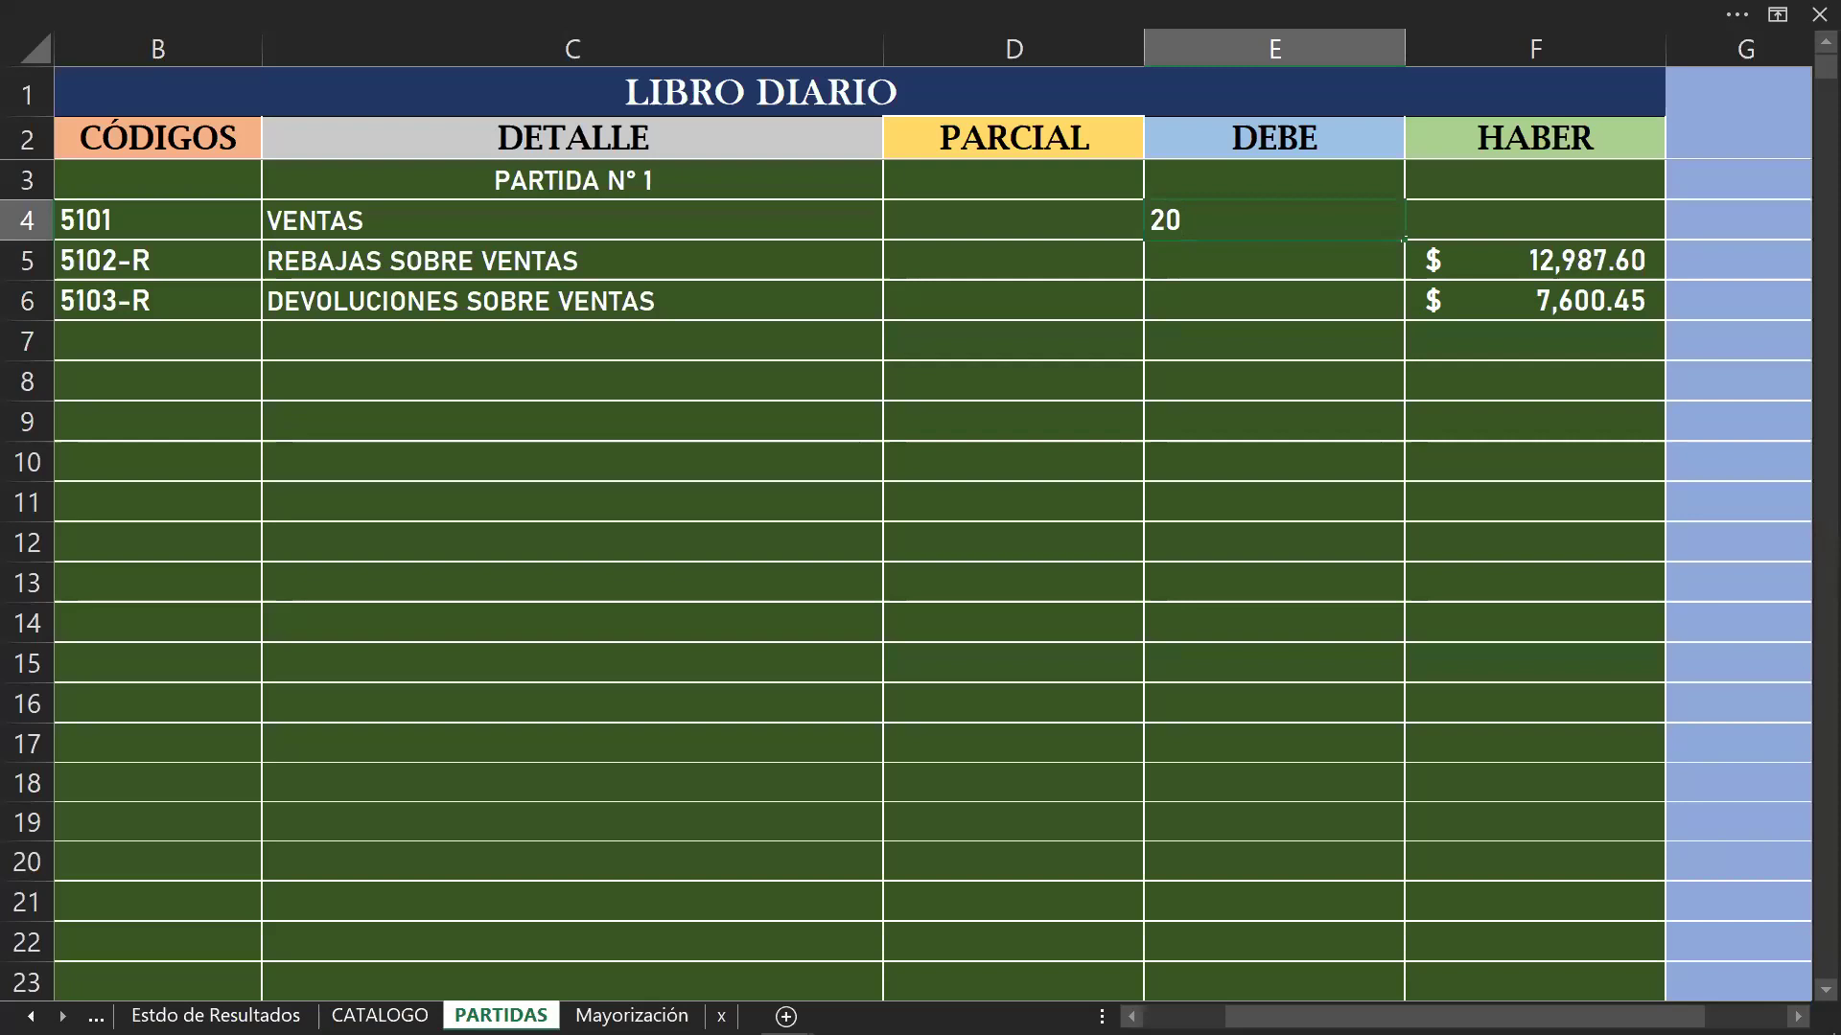
type("588")
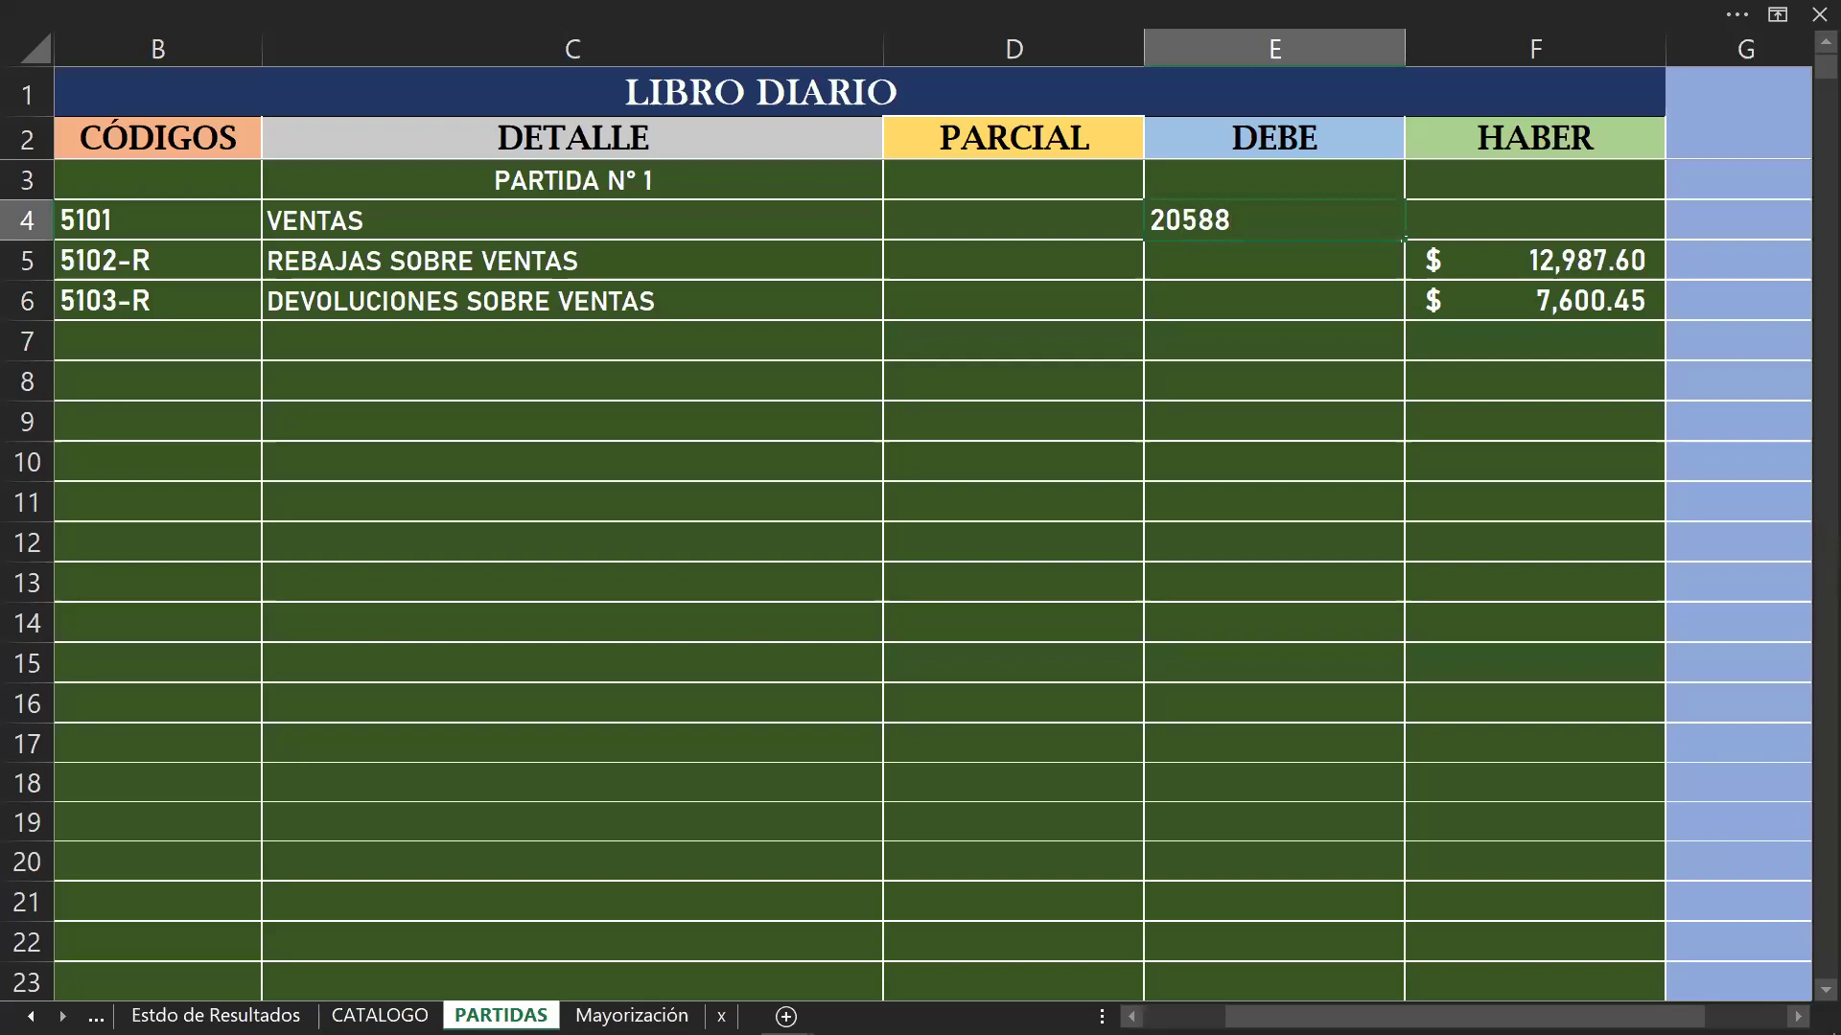
type(".05")
key("Return")
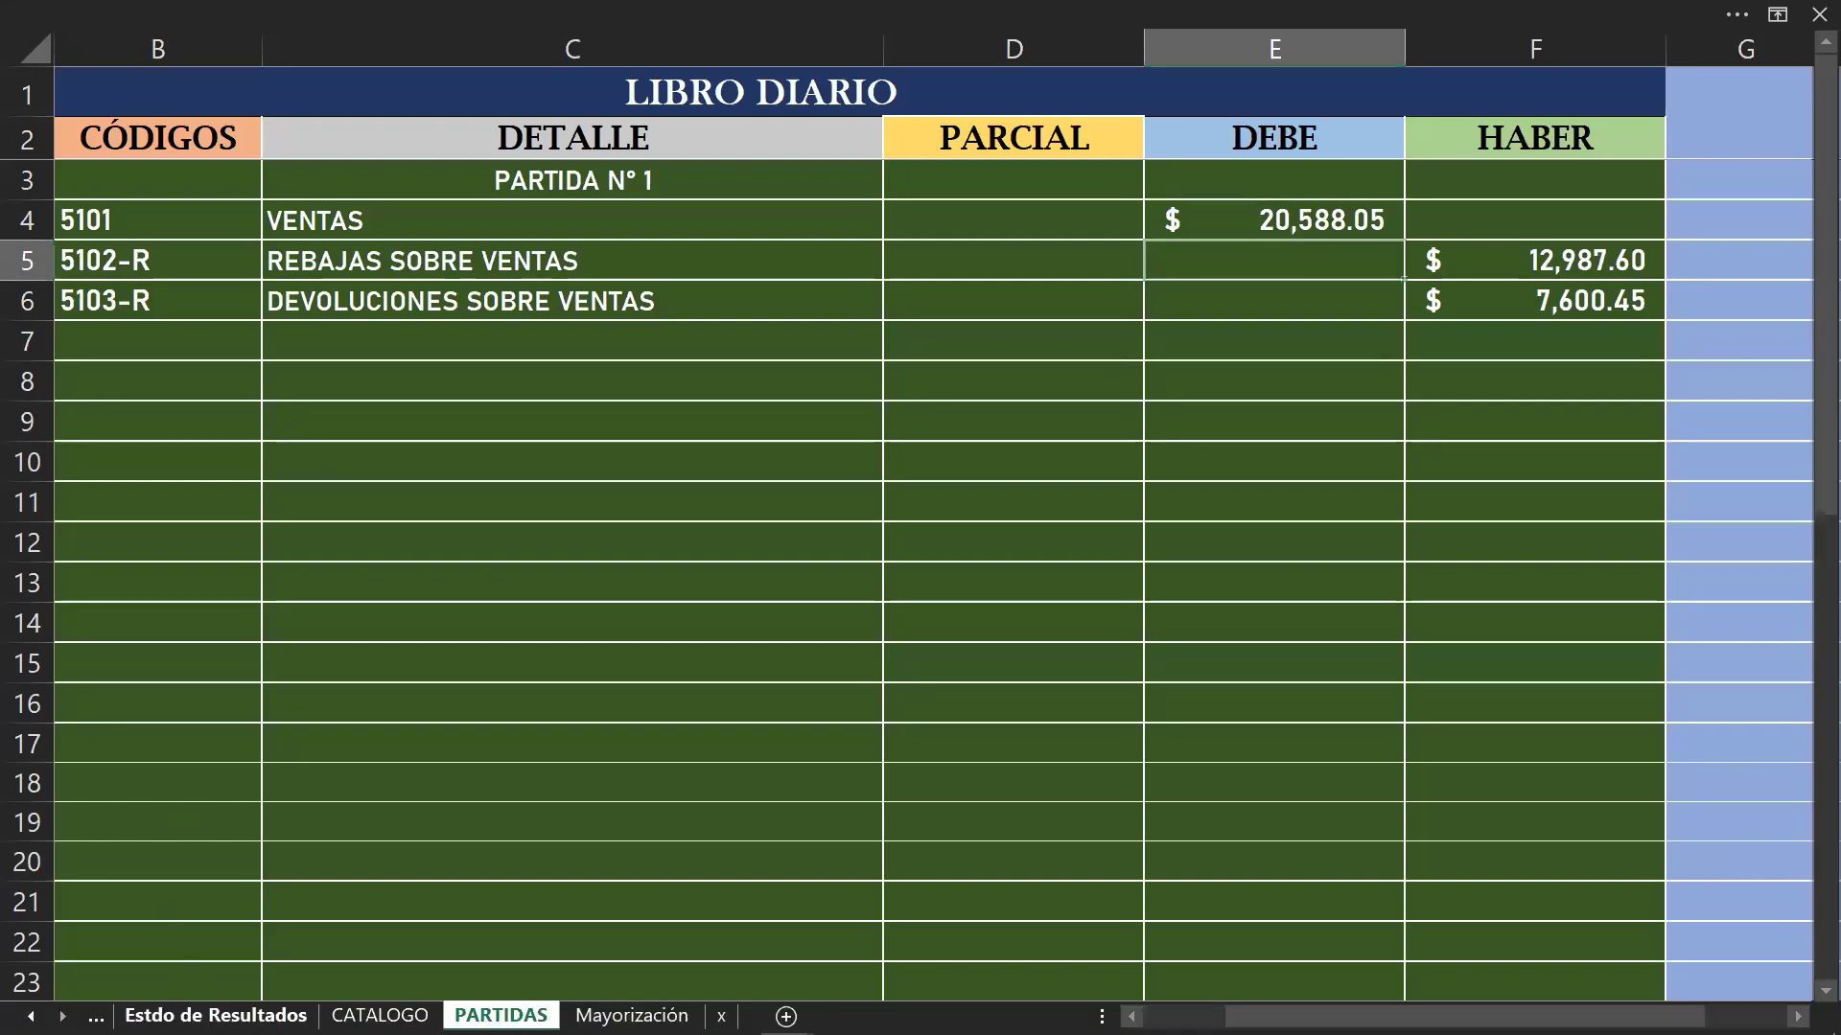
left_click(215, 1015)
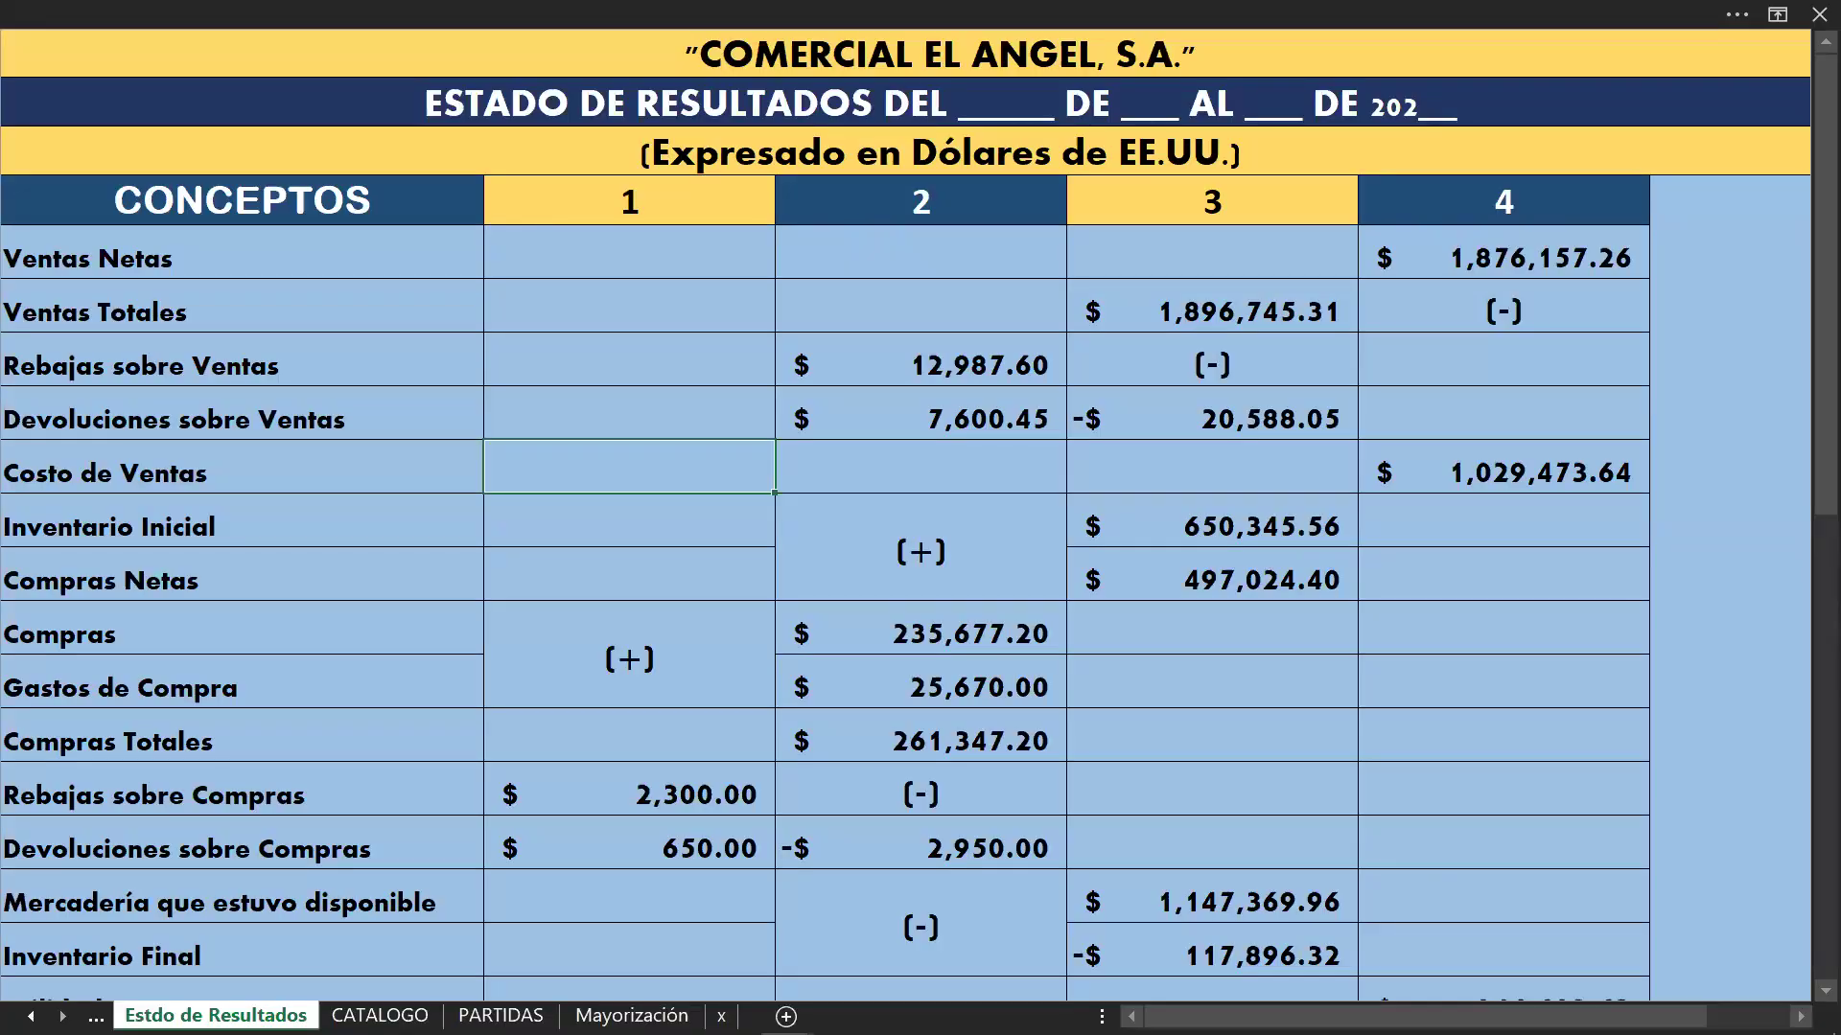
left_click(501, 1016)
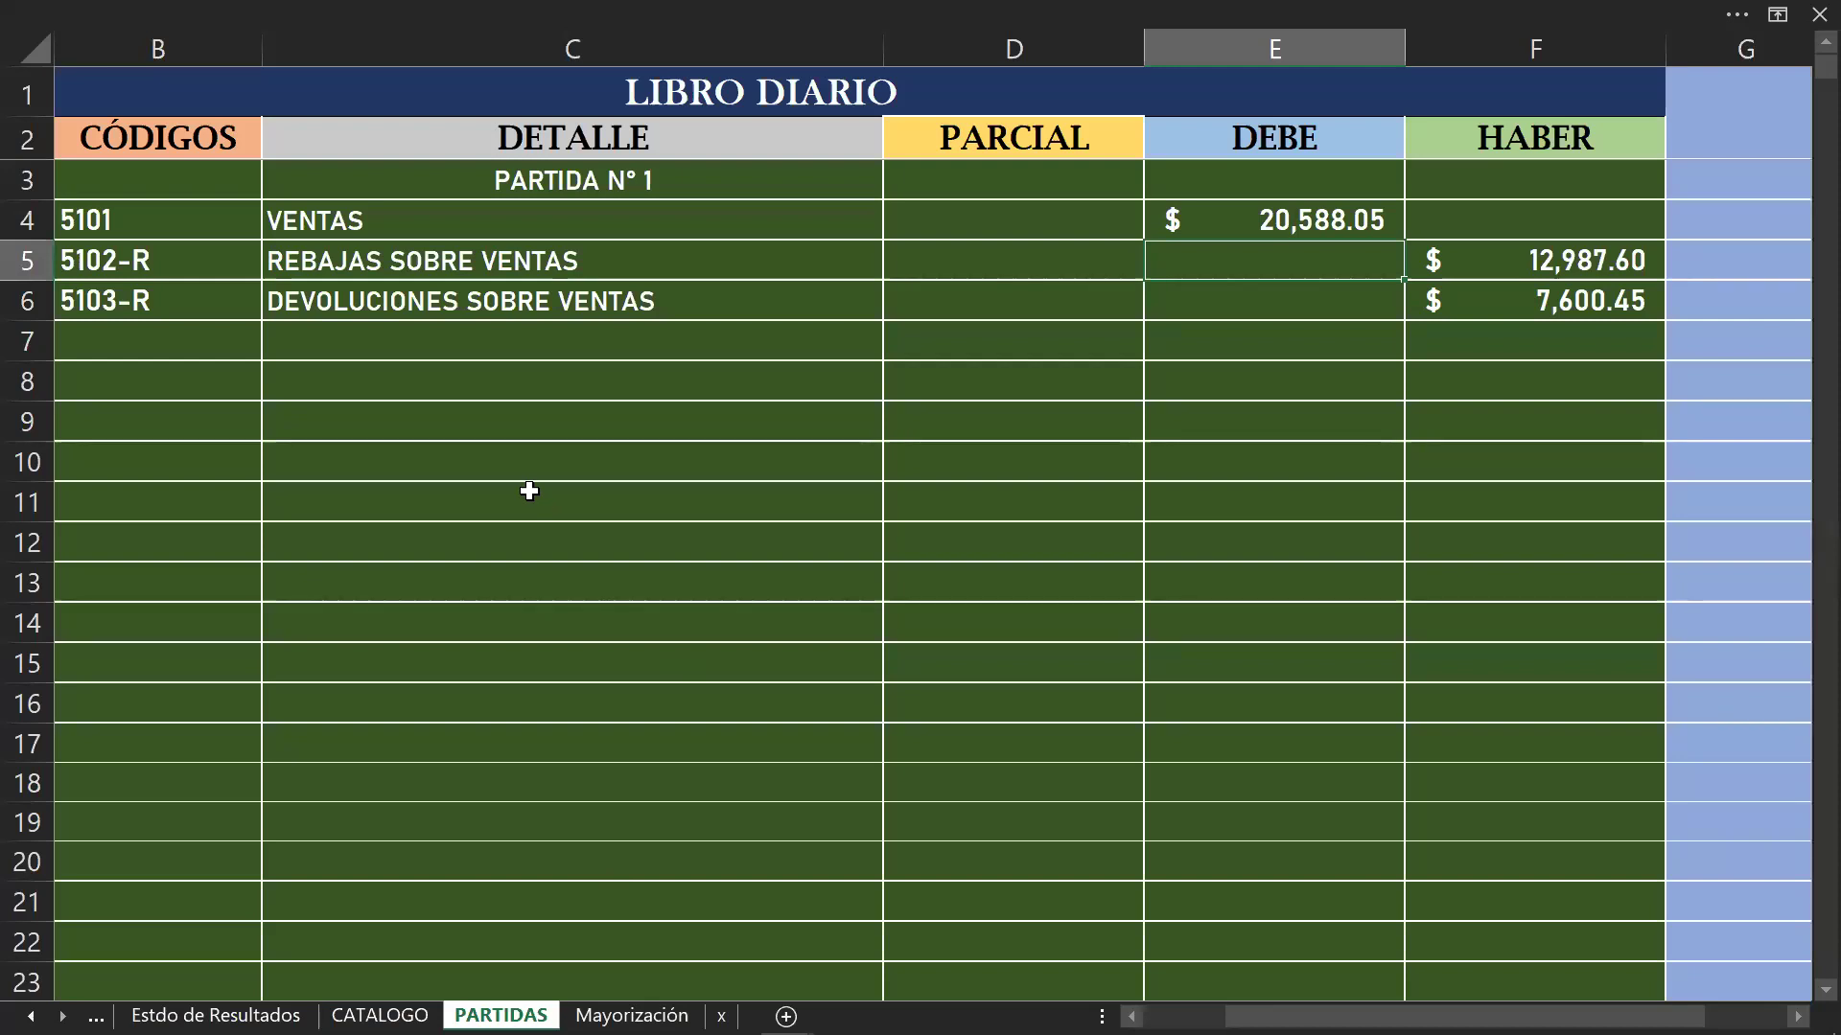
Step: Add the entry description "Establecimiento de las Ventas Netas" in cell C7, below the DEVOLUCIONES SOBRE VENTAS line
left_click(749, 352)
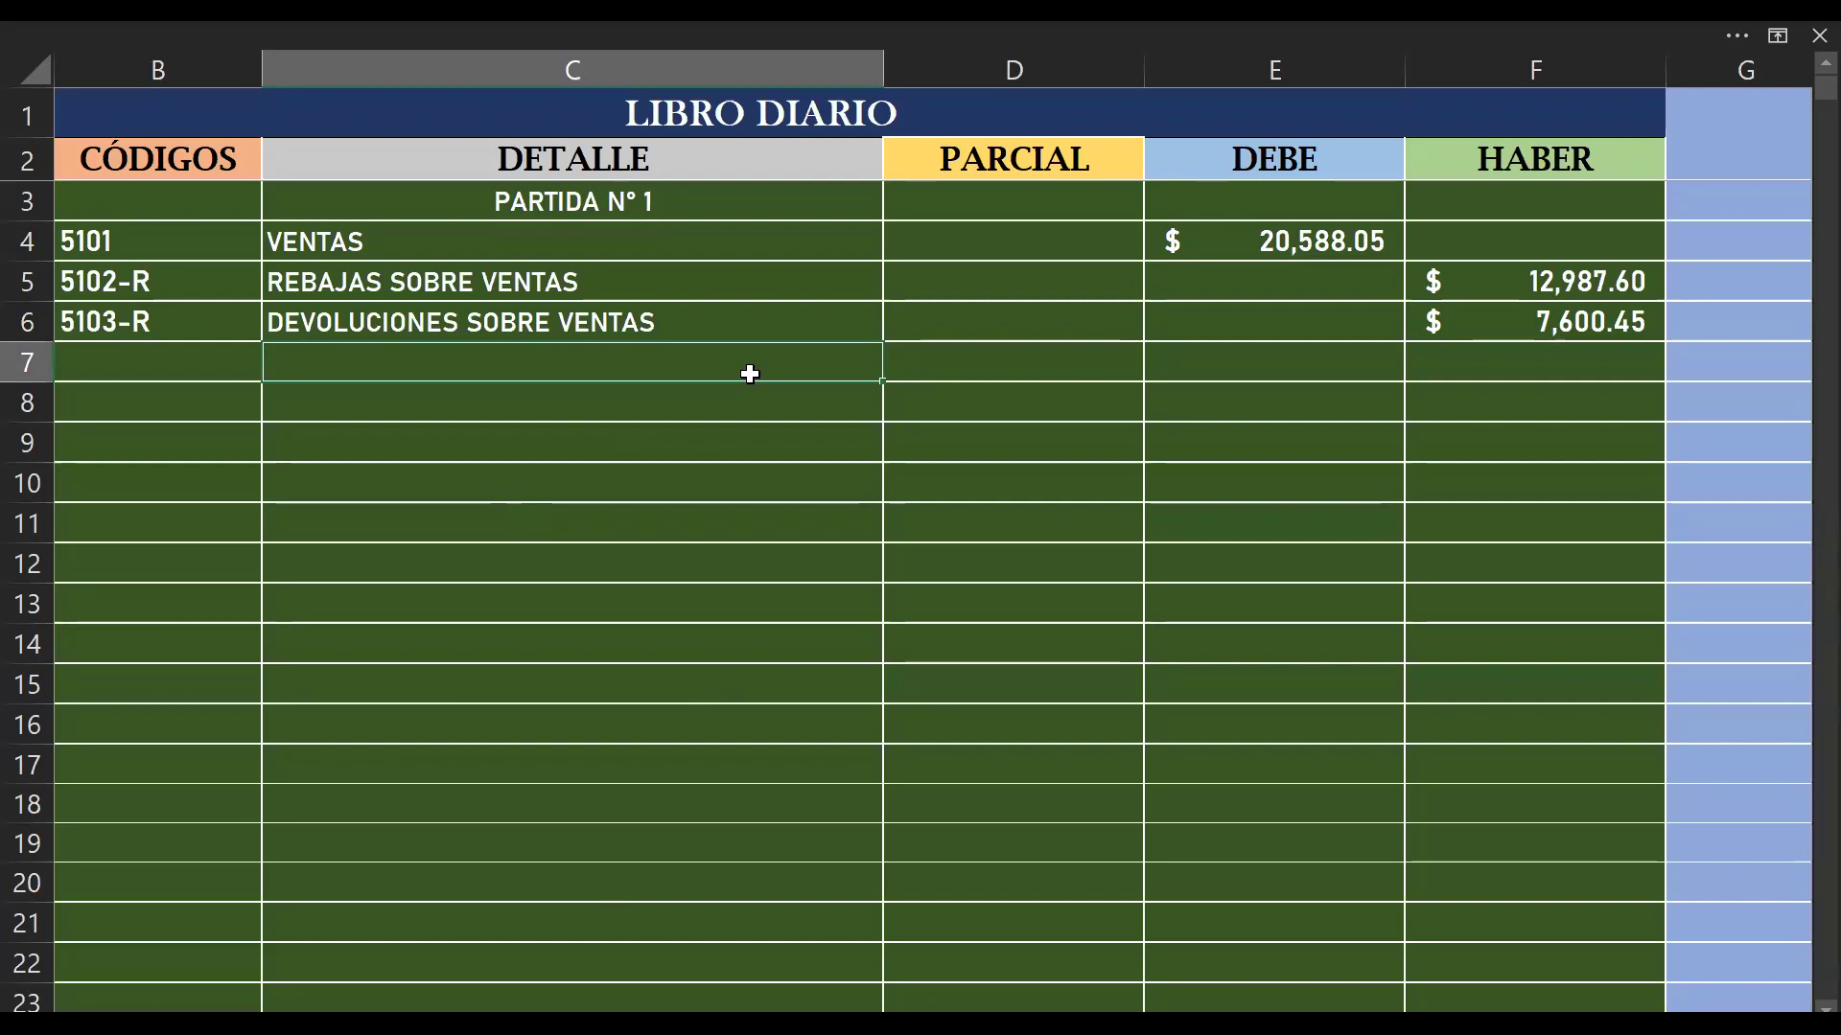
type("Estab")
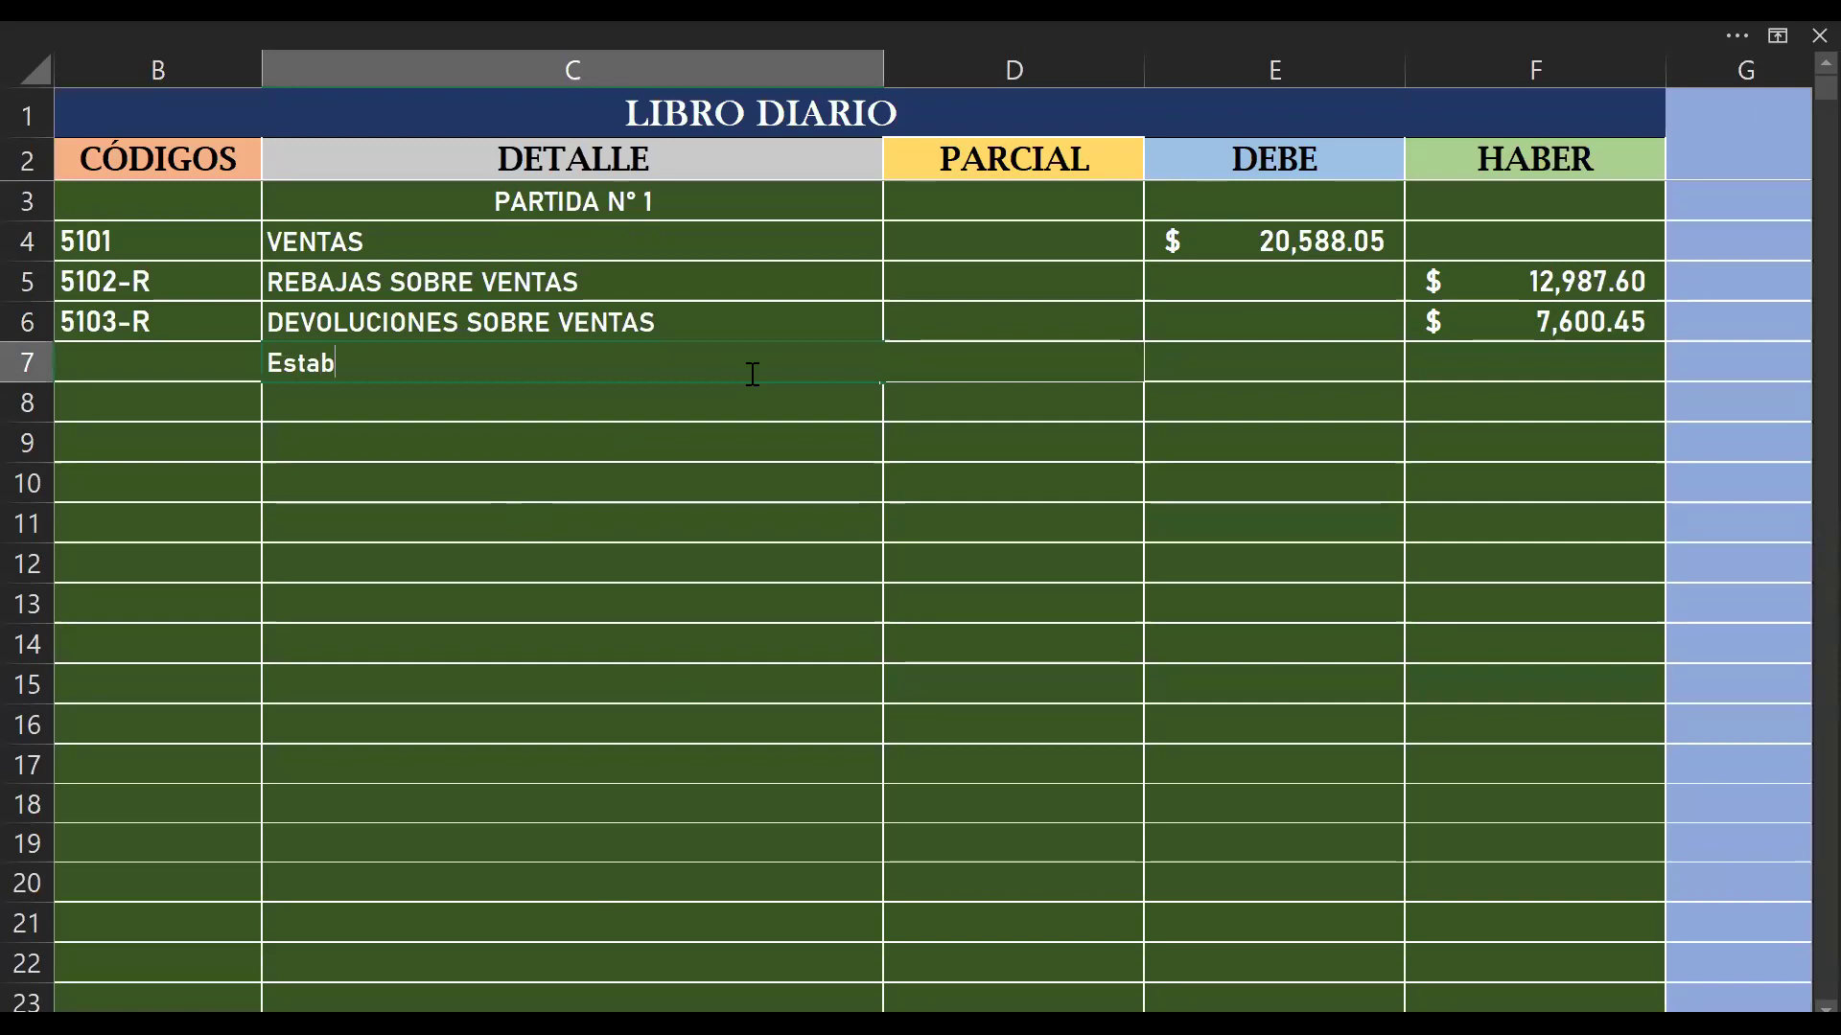
type("lecimiento")
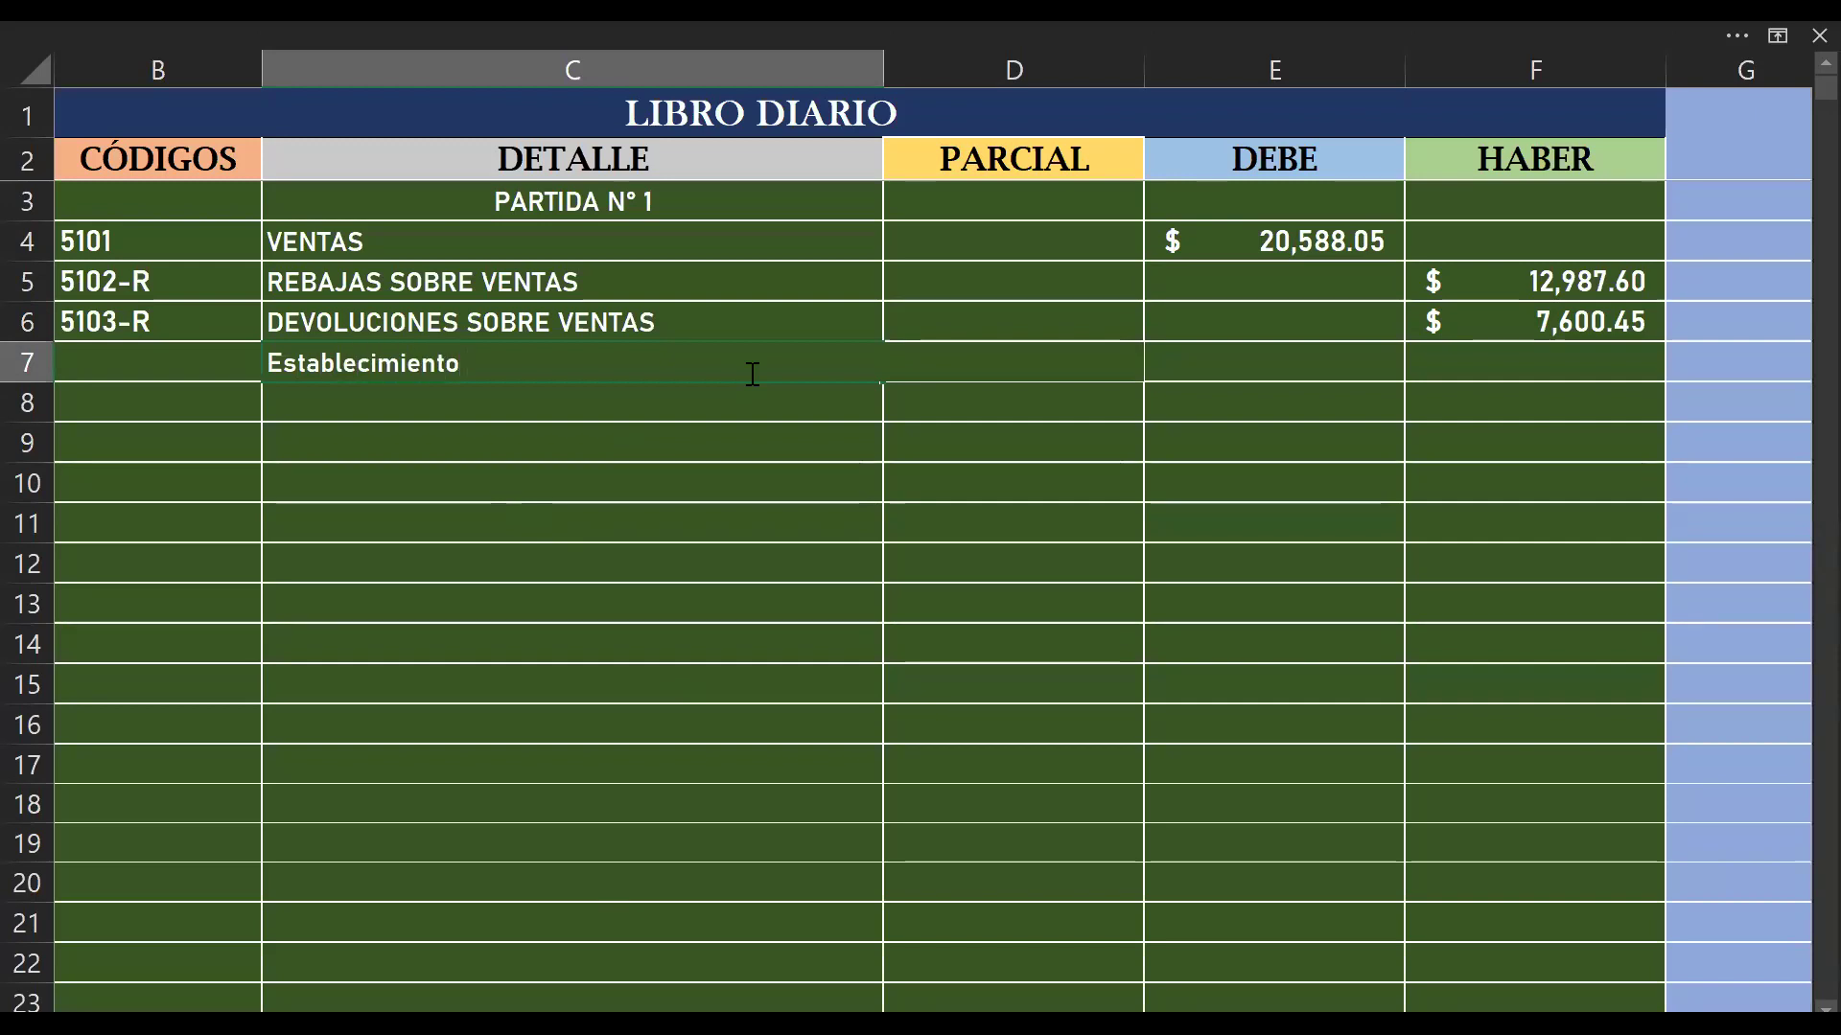
type(" de")
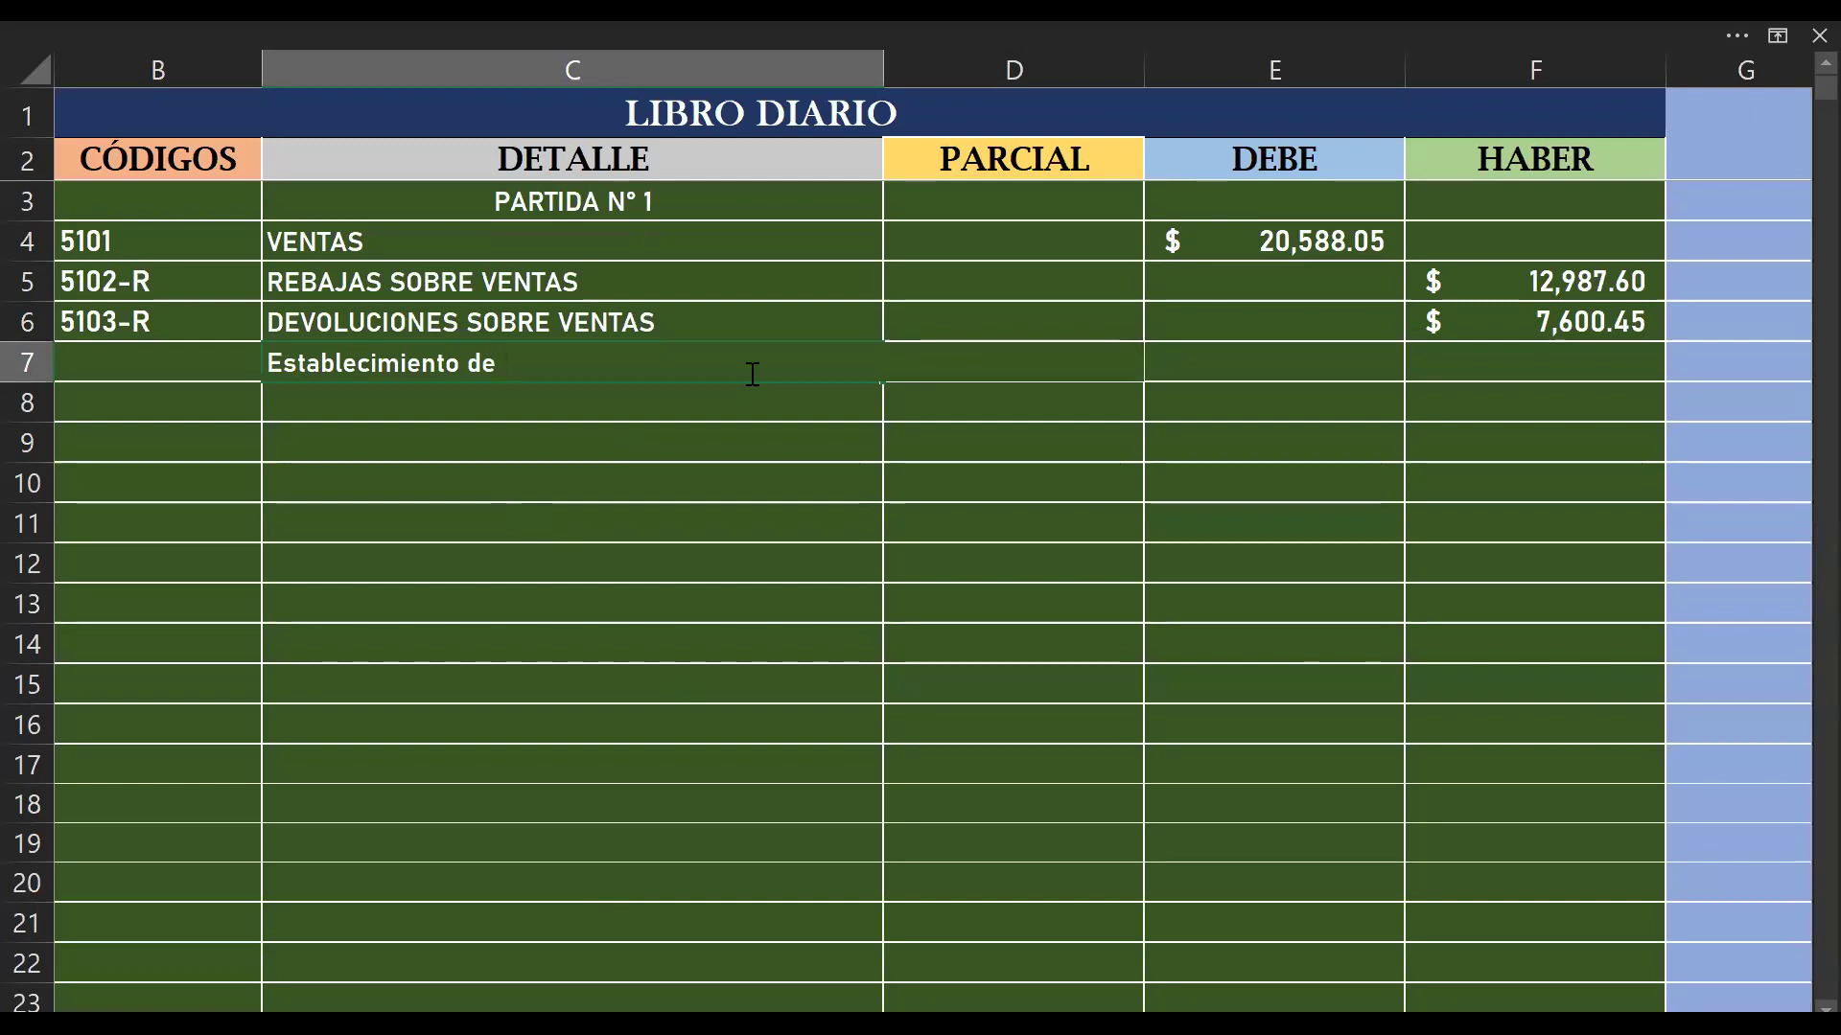
type("las Ventas Netas")
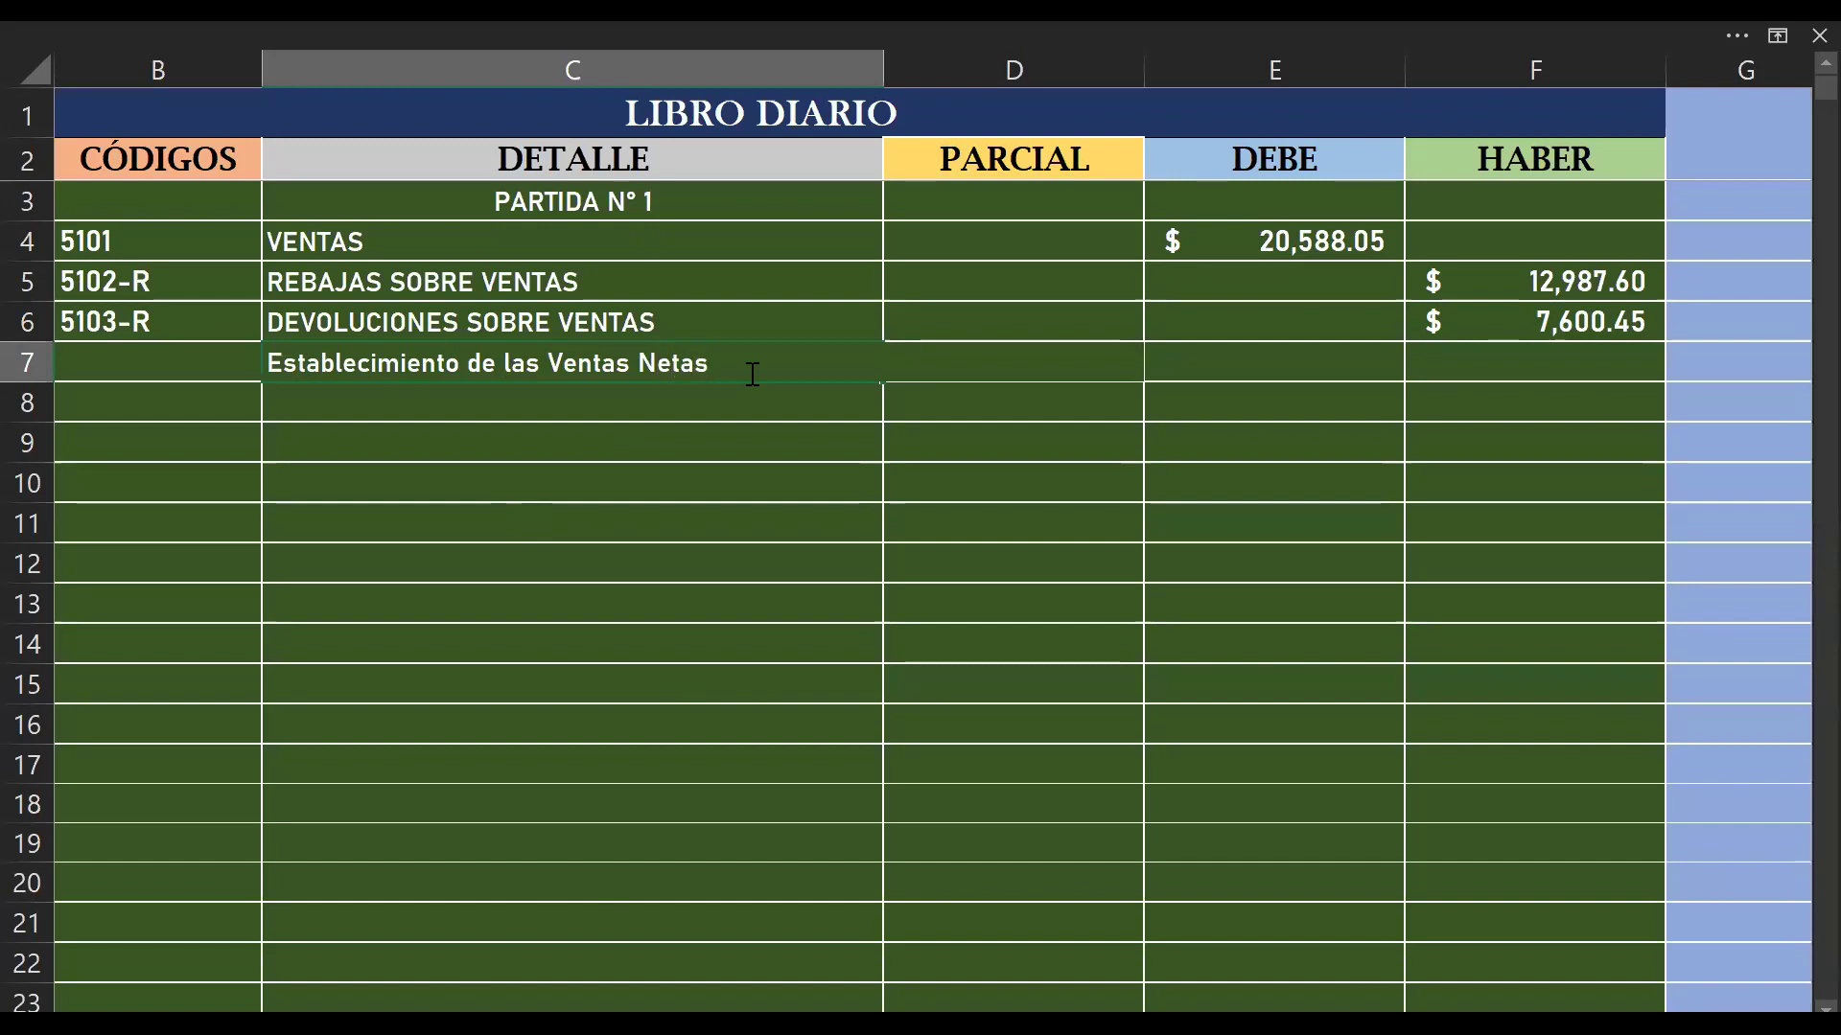
left_click(727, 472)
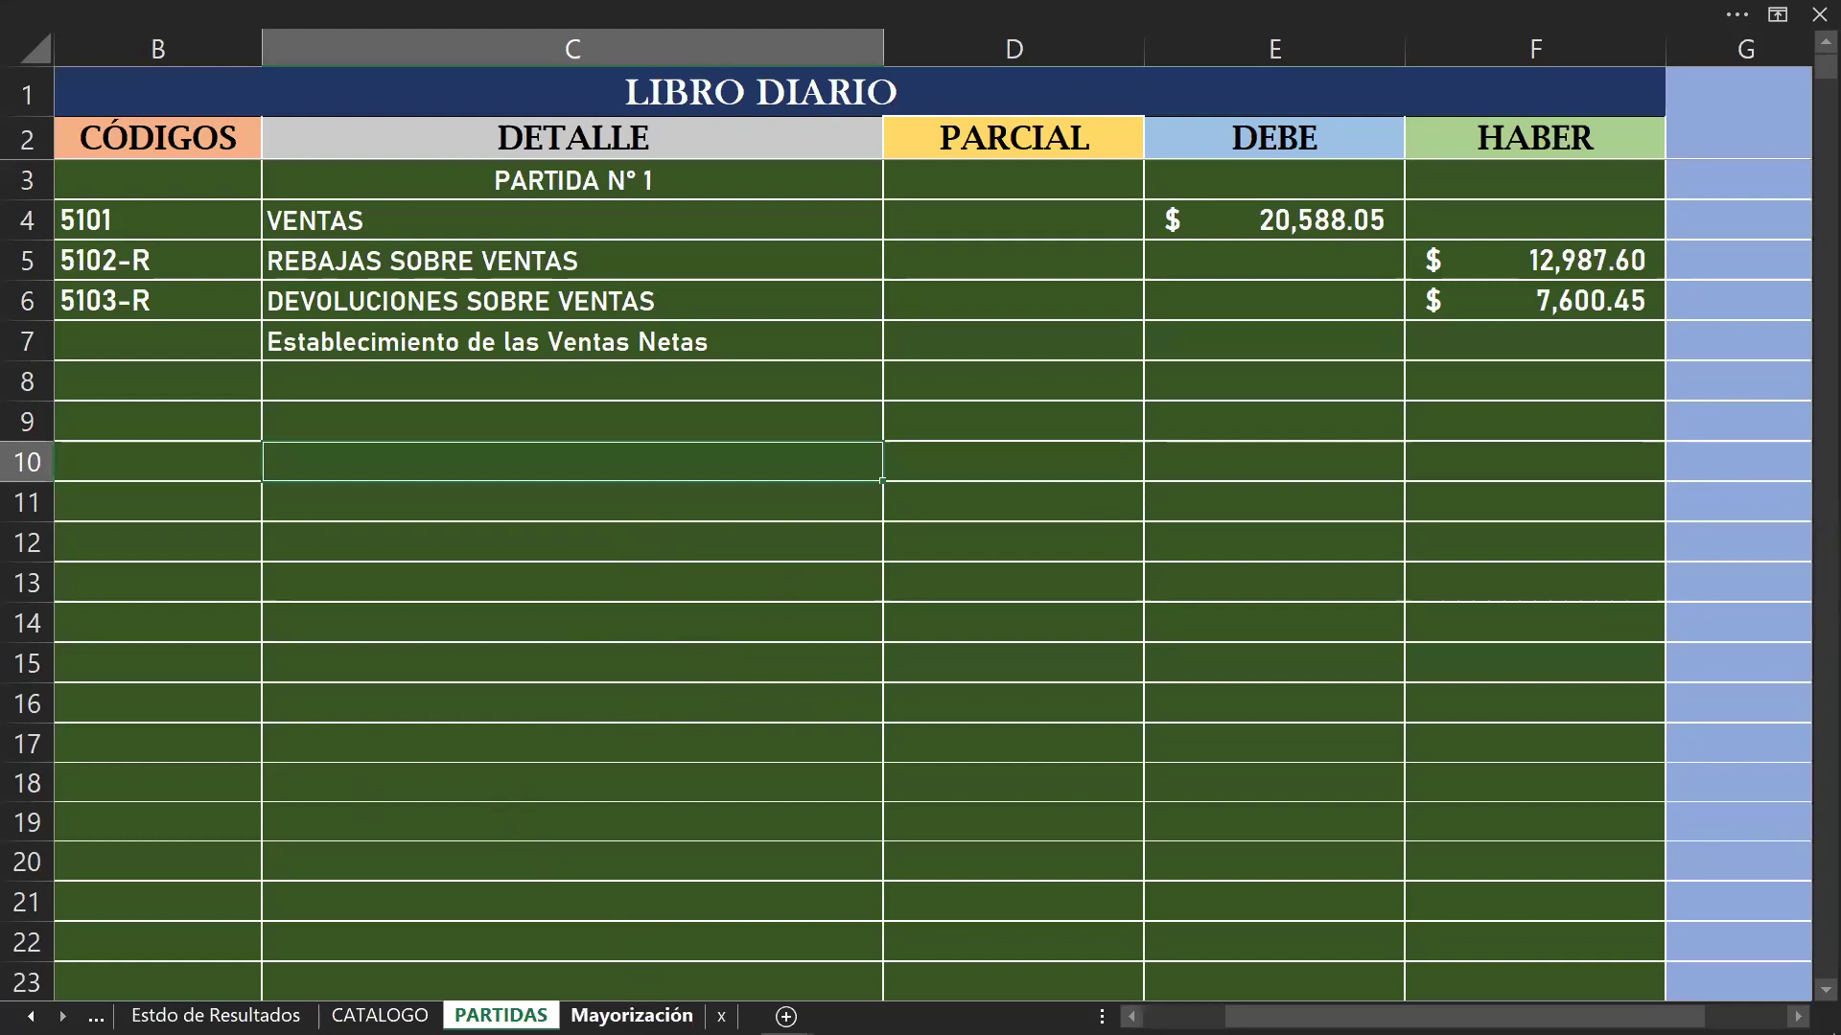
Step: Post 29588.05 on the debit side of the VENTAS account in the Mayorización sheet and mark it with reference 1)
left_click(631, 1016)
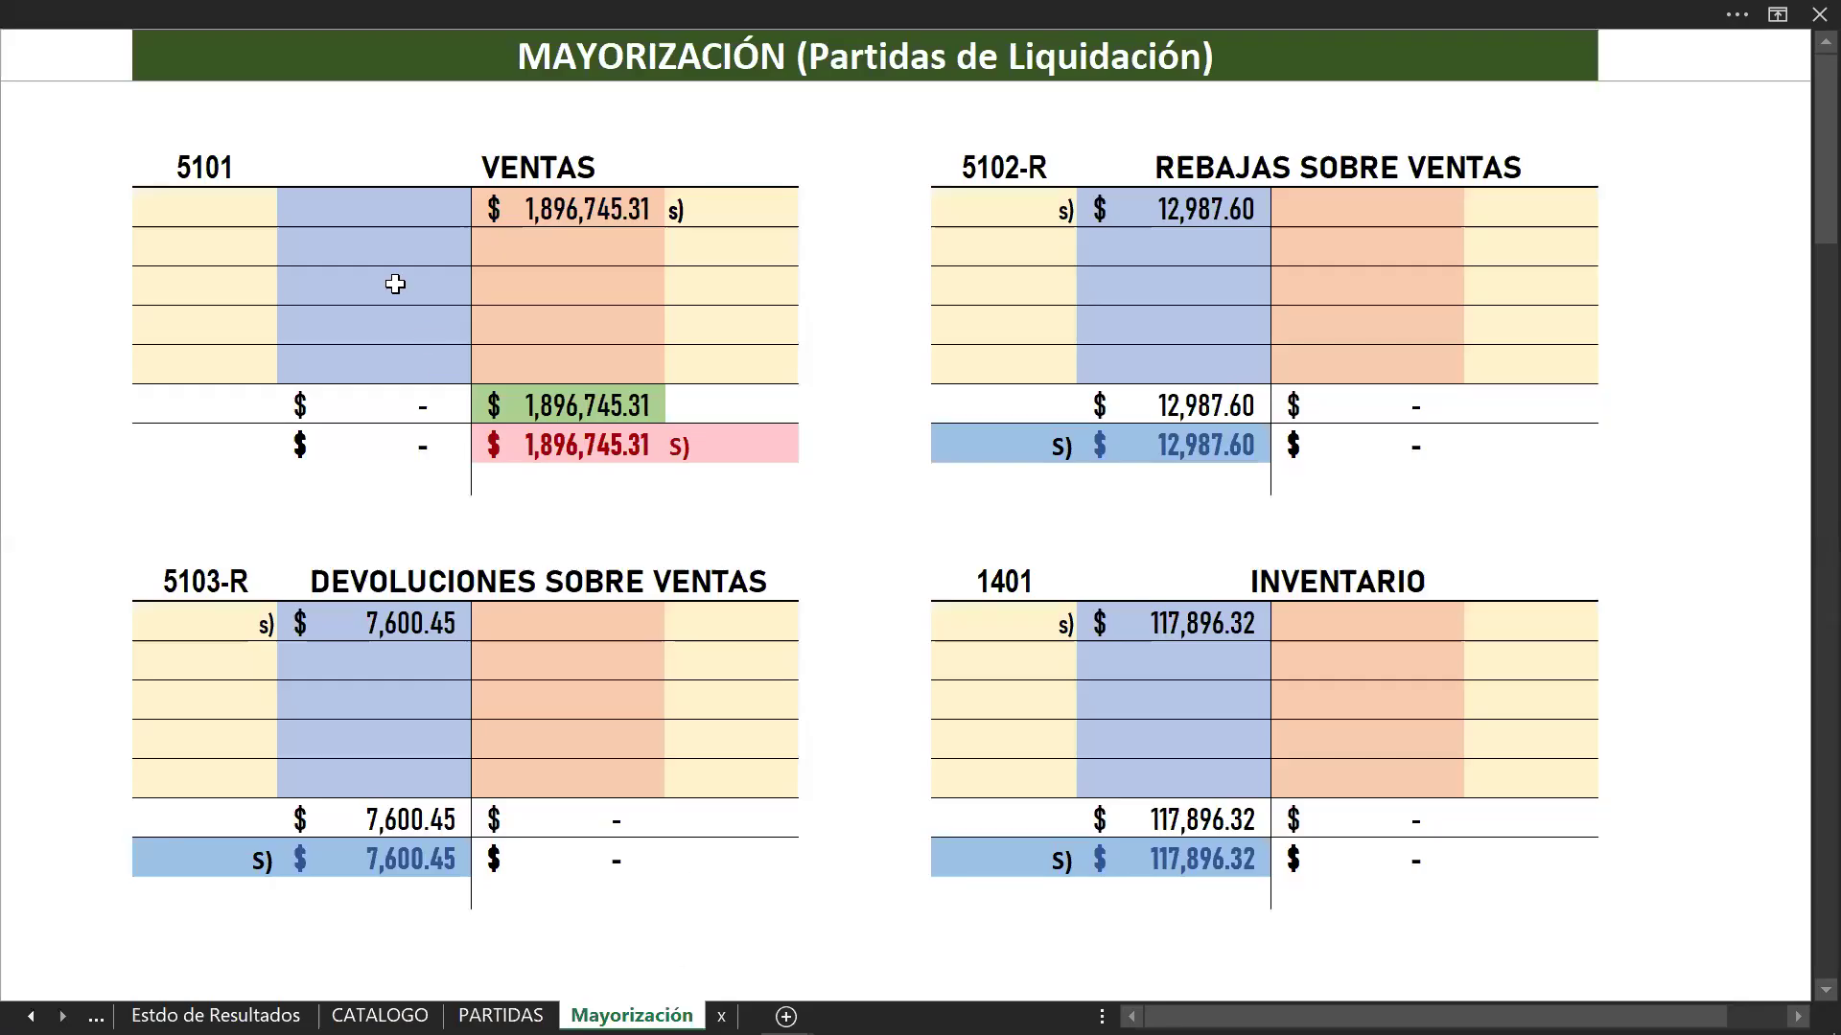
left_click(385, 215)
type("2")
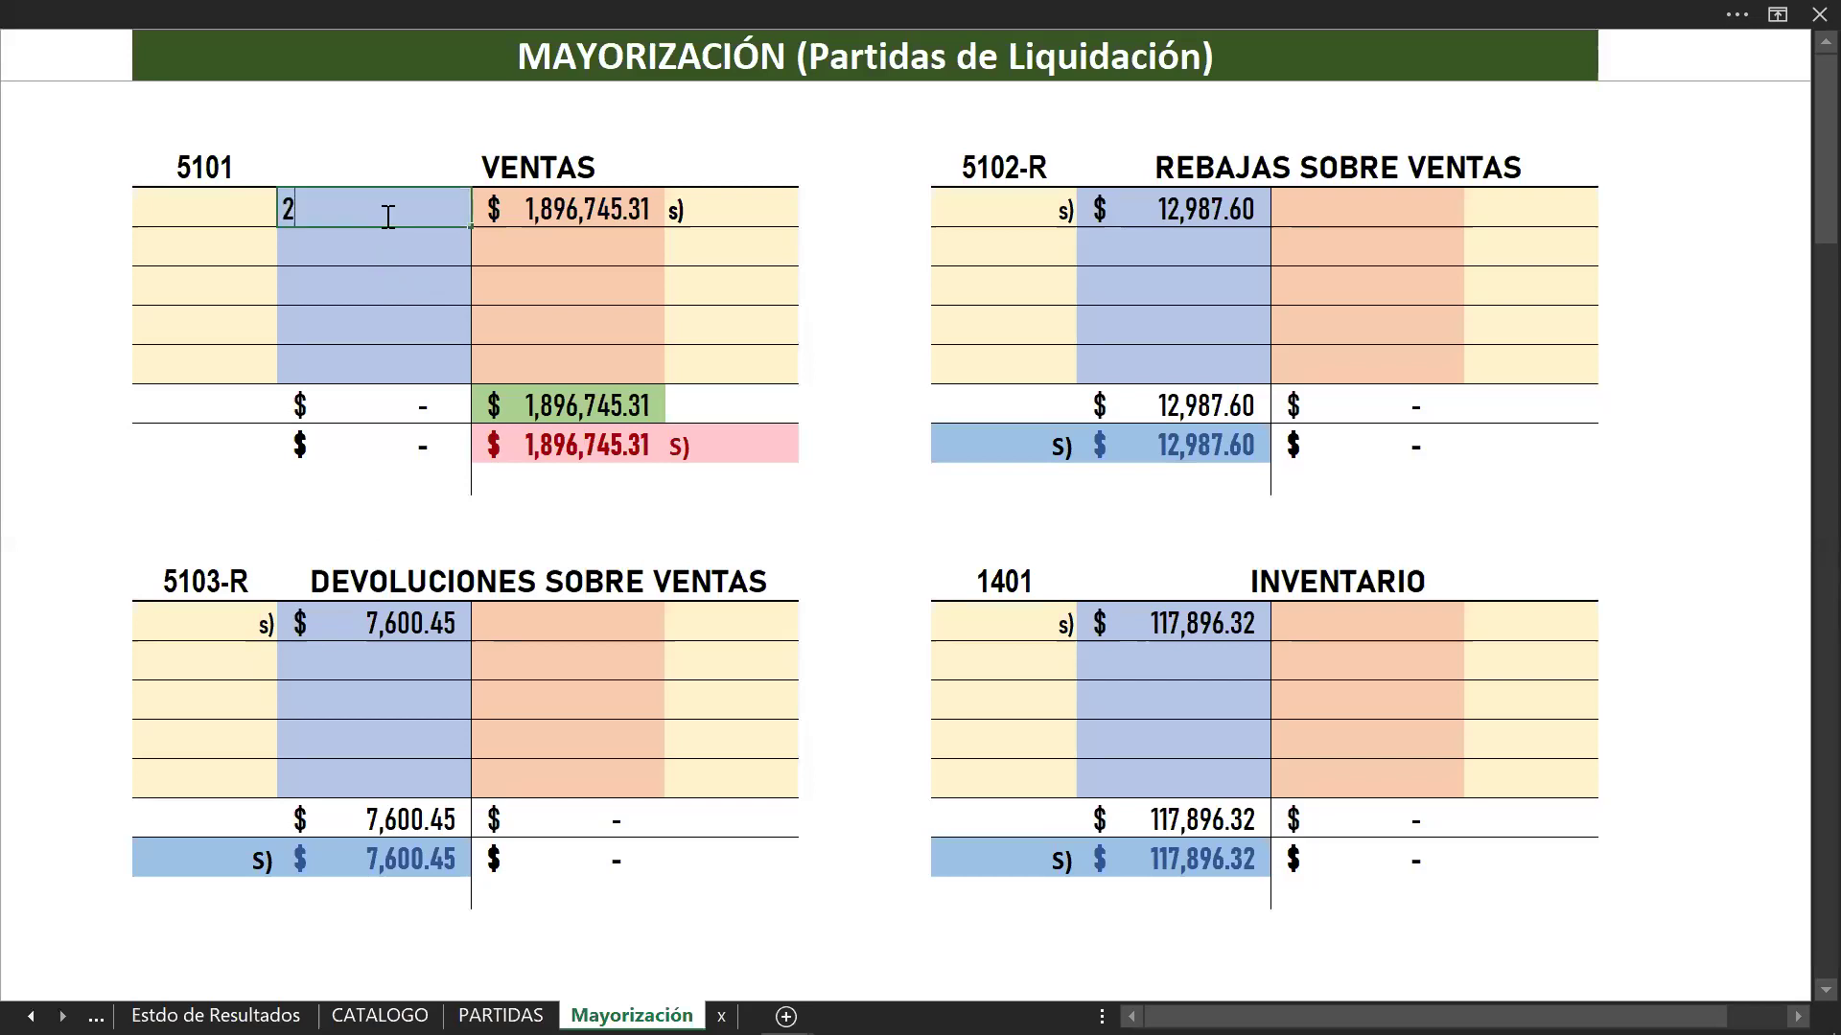
type("9588.05")
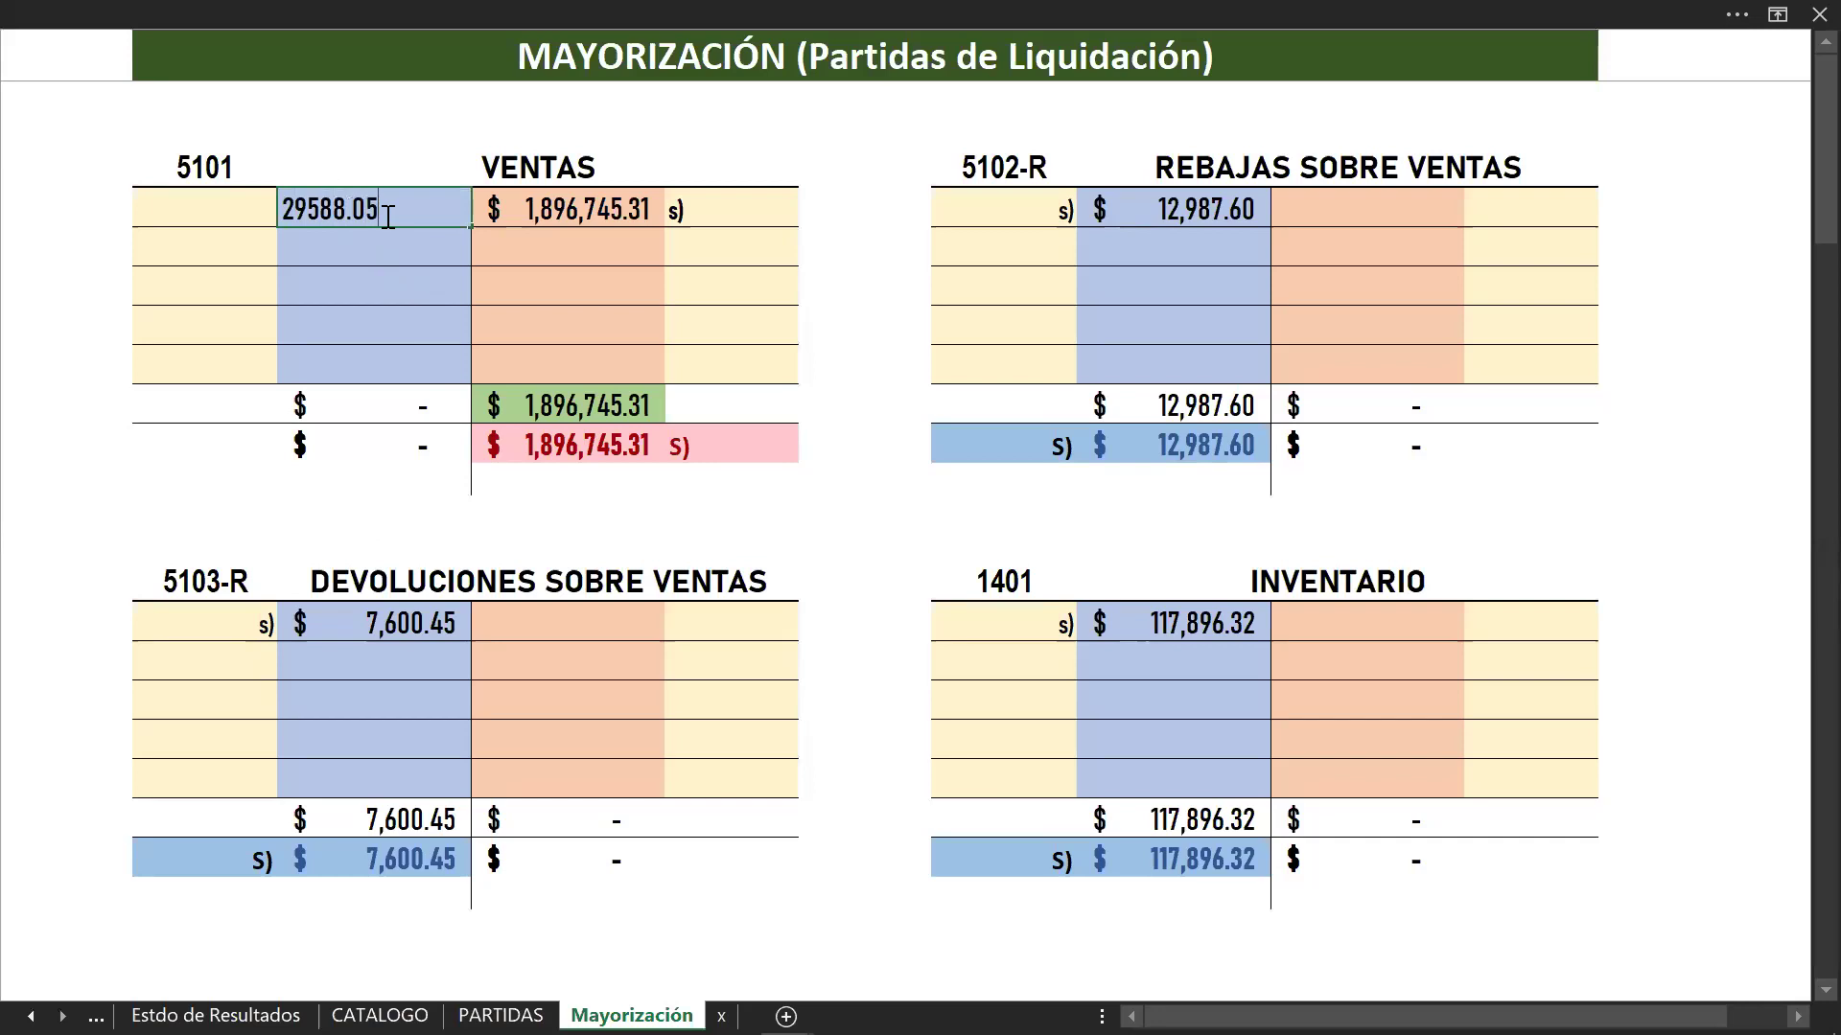
key("Return")
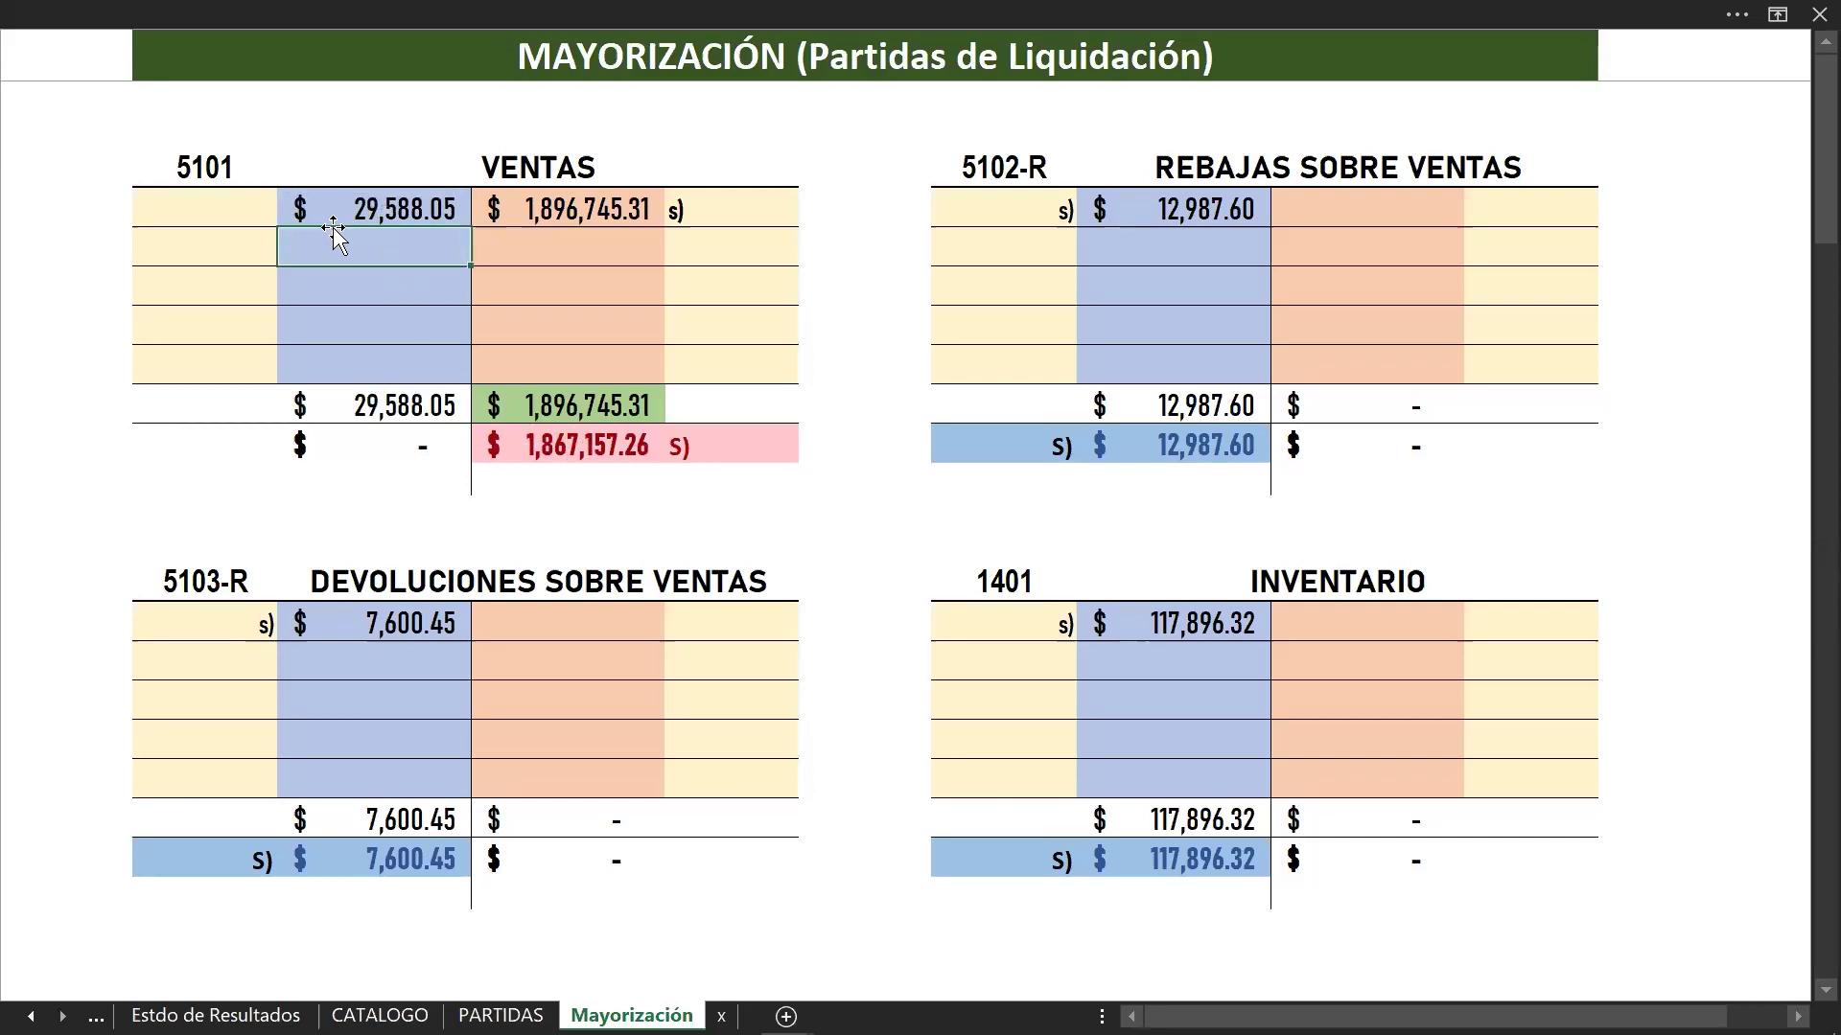
left_click(238, 207)
type("1)")
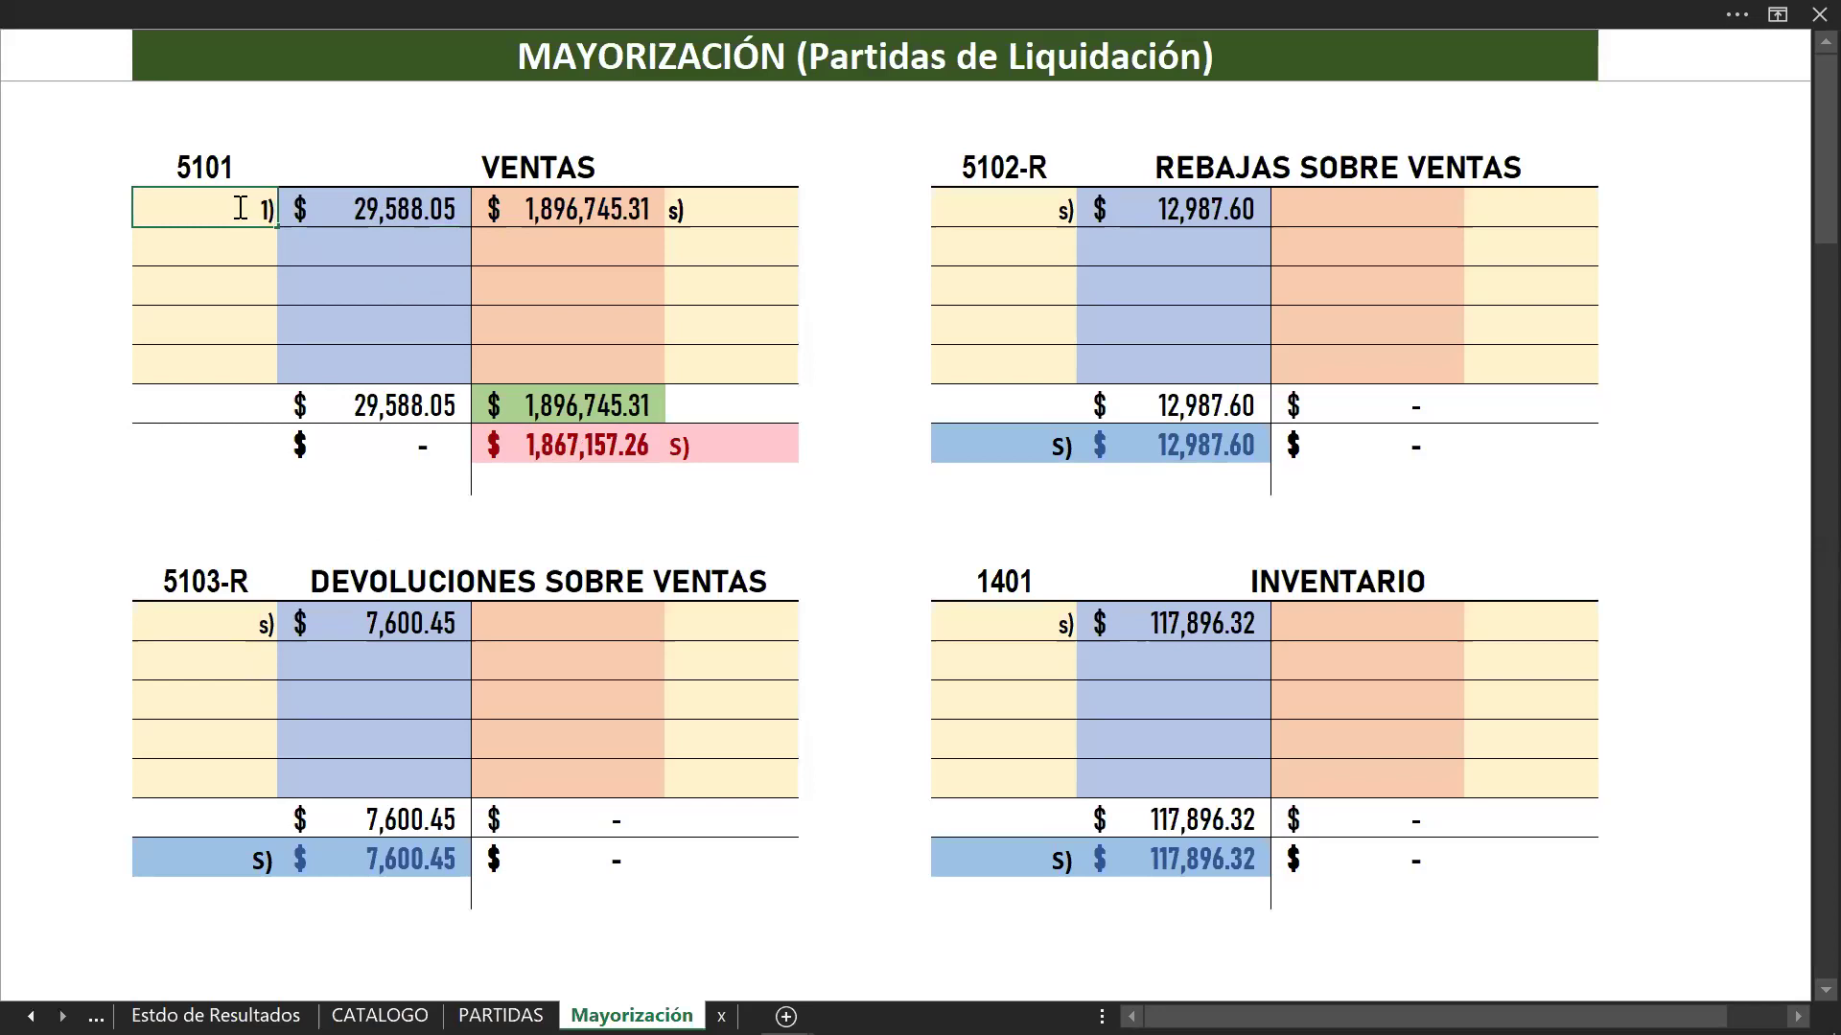
left_click(801, 281)
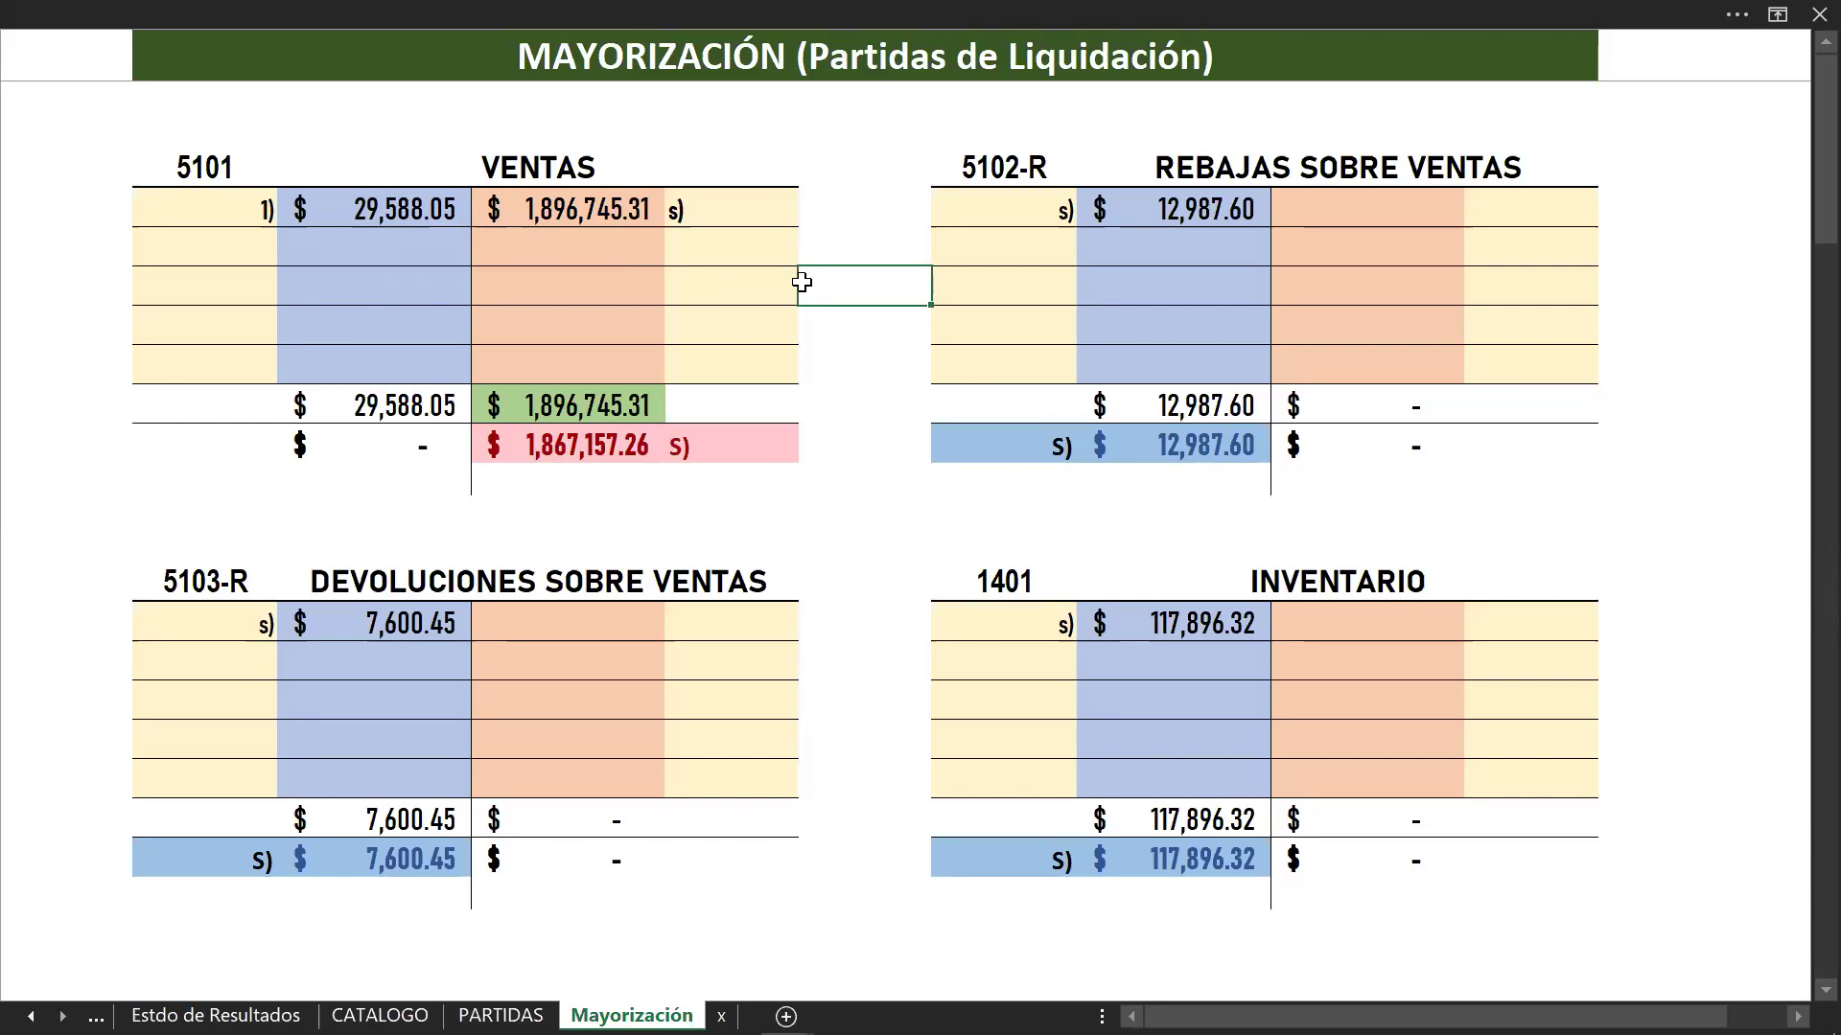
Step: Compare the VENTAS ledger balance in Mayorización with the Ventas Netas figure in the income statement sheet
left_click(614, 516)
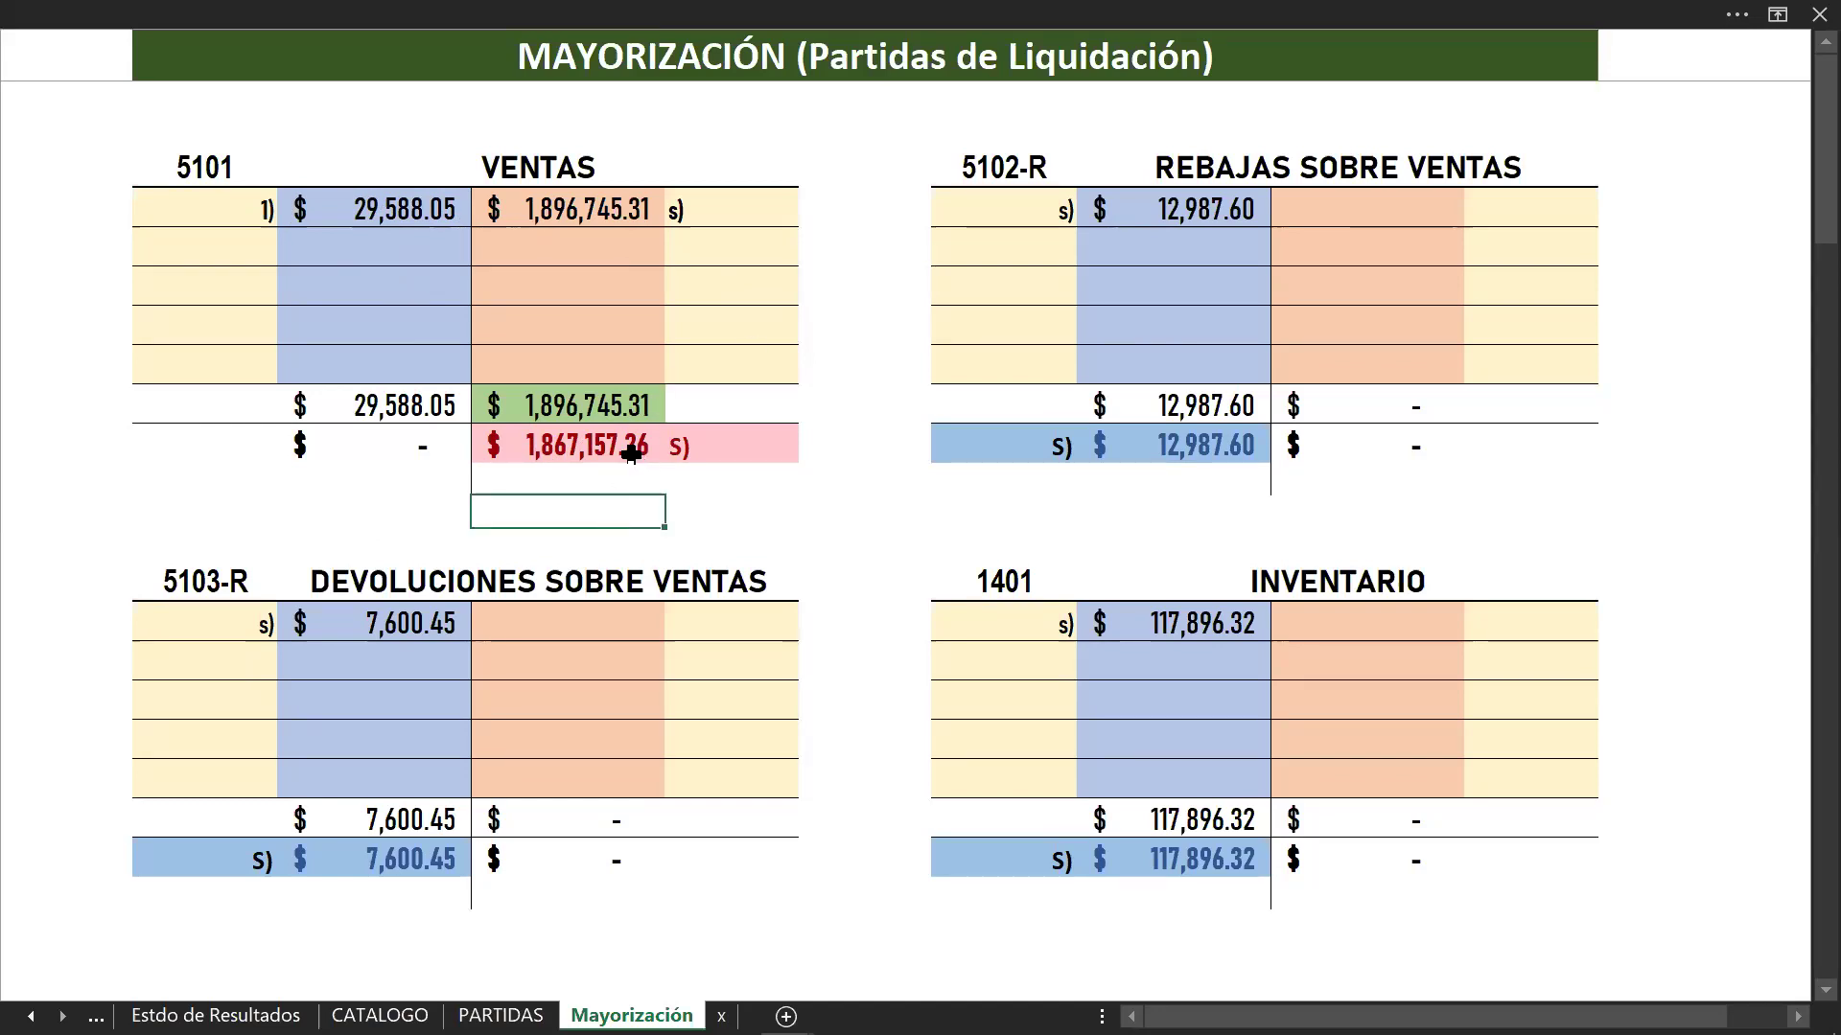
left_click(627, 443)
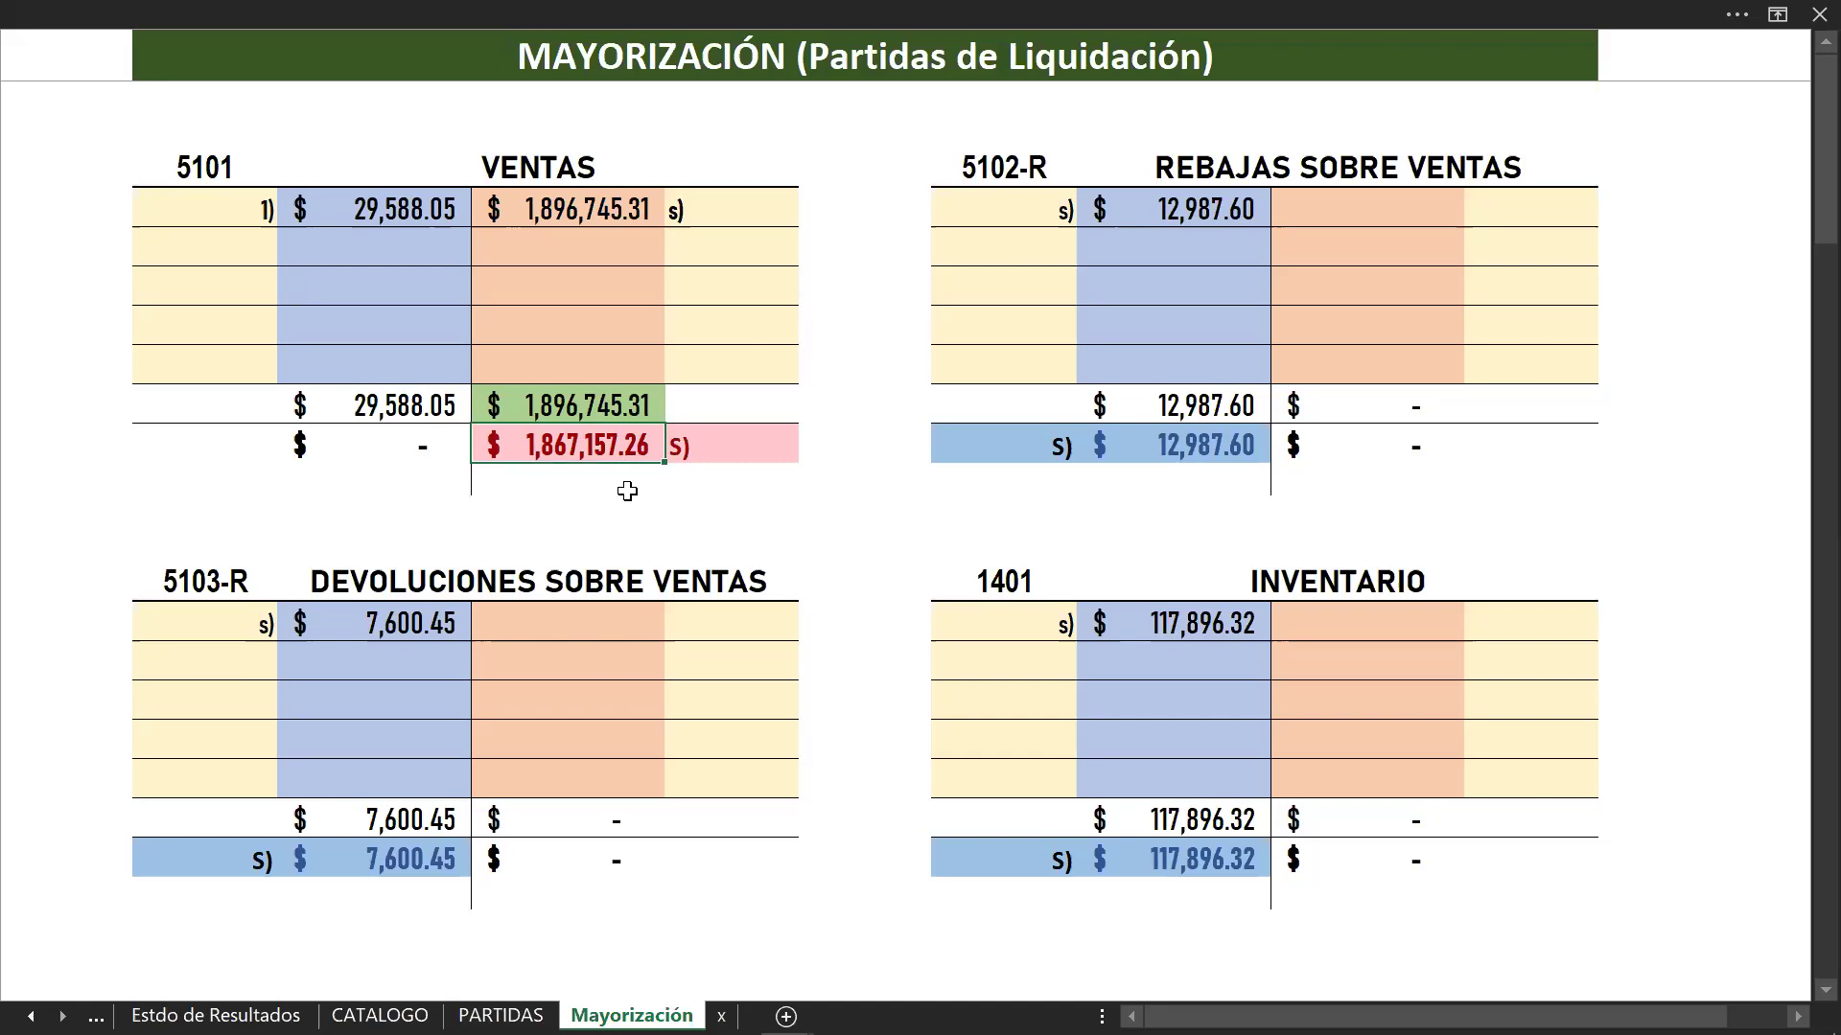
left_click(627, 491)
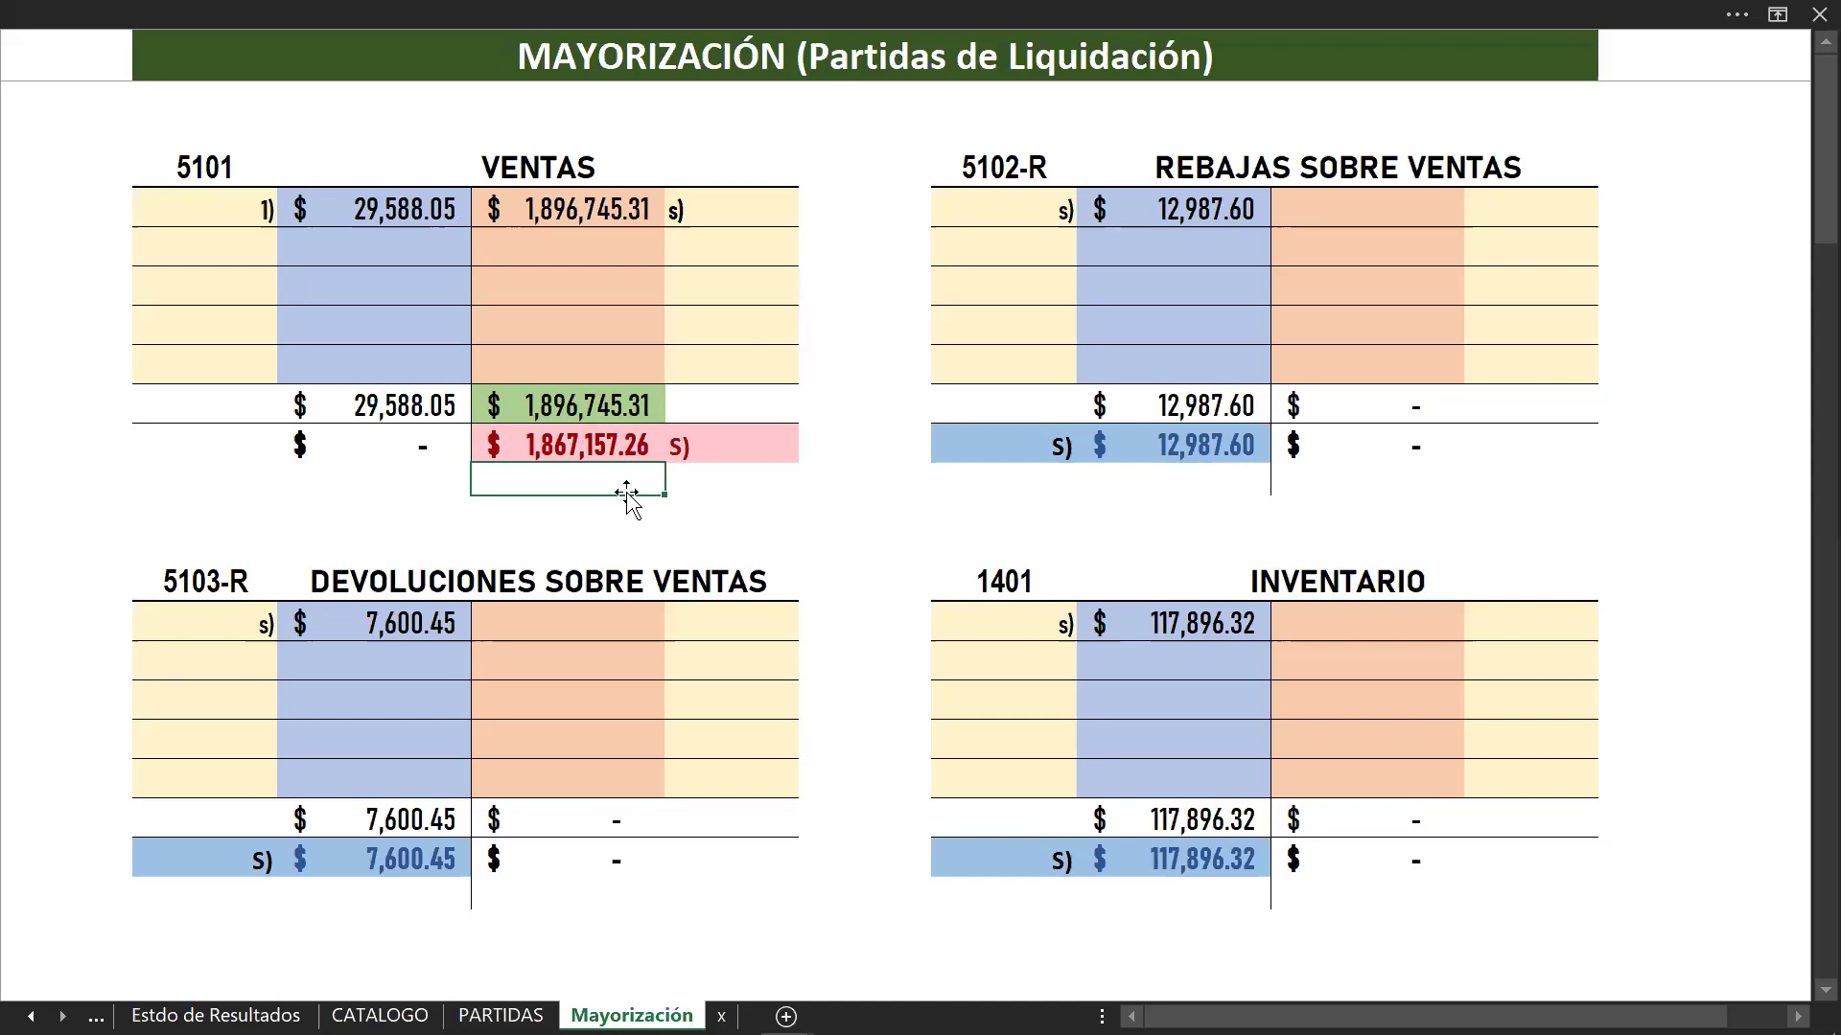
left_click(559, 438)
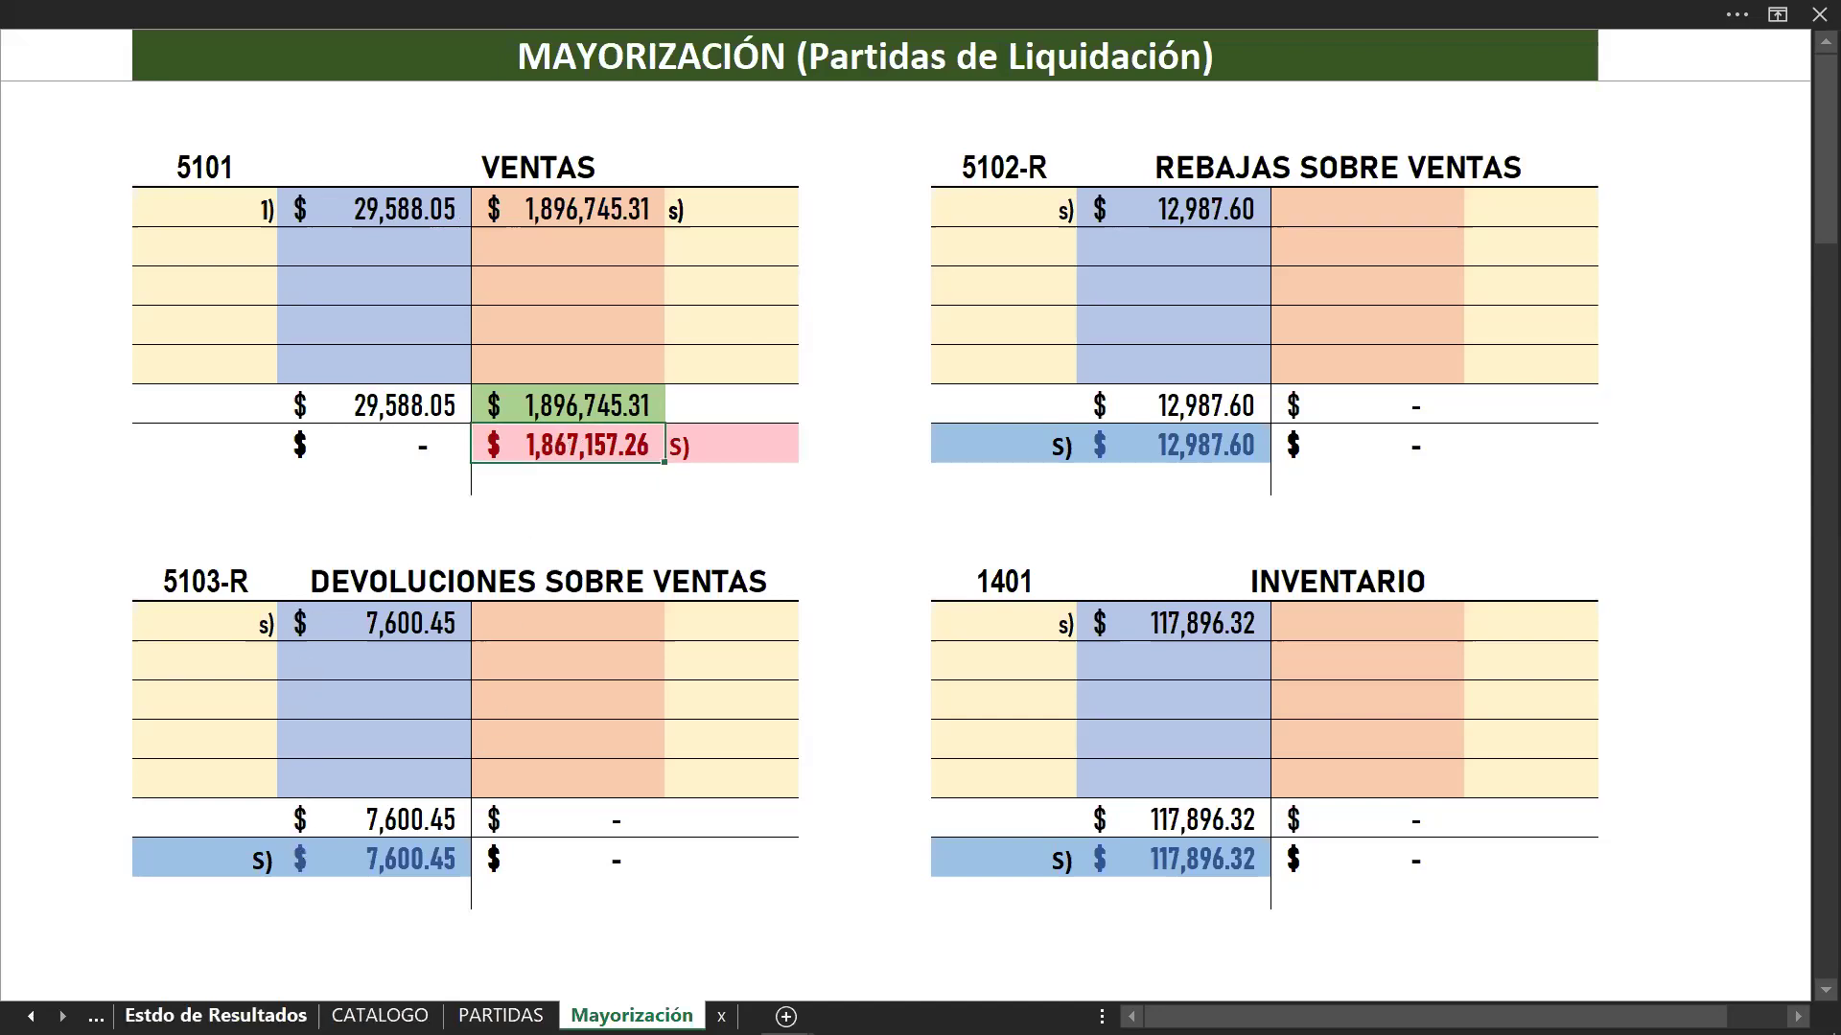
left_click(216, 1015)
left_click(1544, 253)
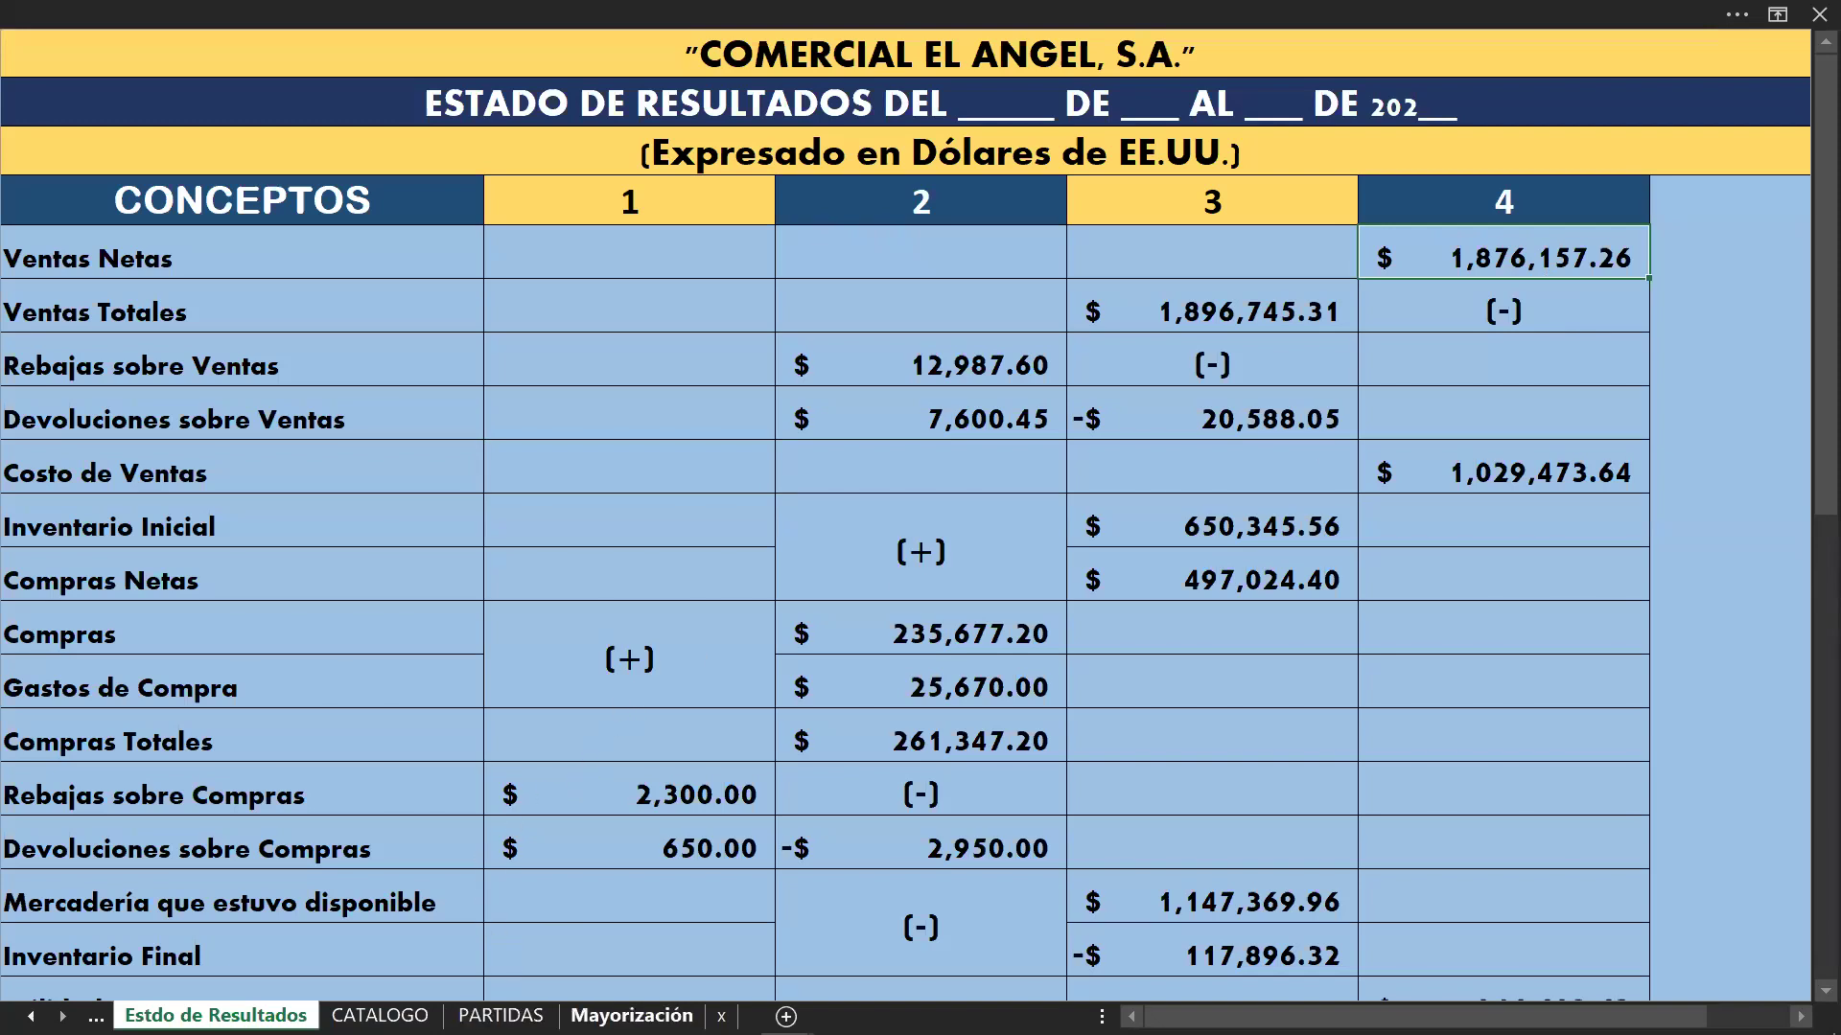
left_click(632, 1016)
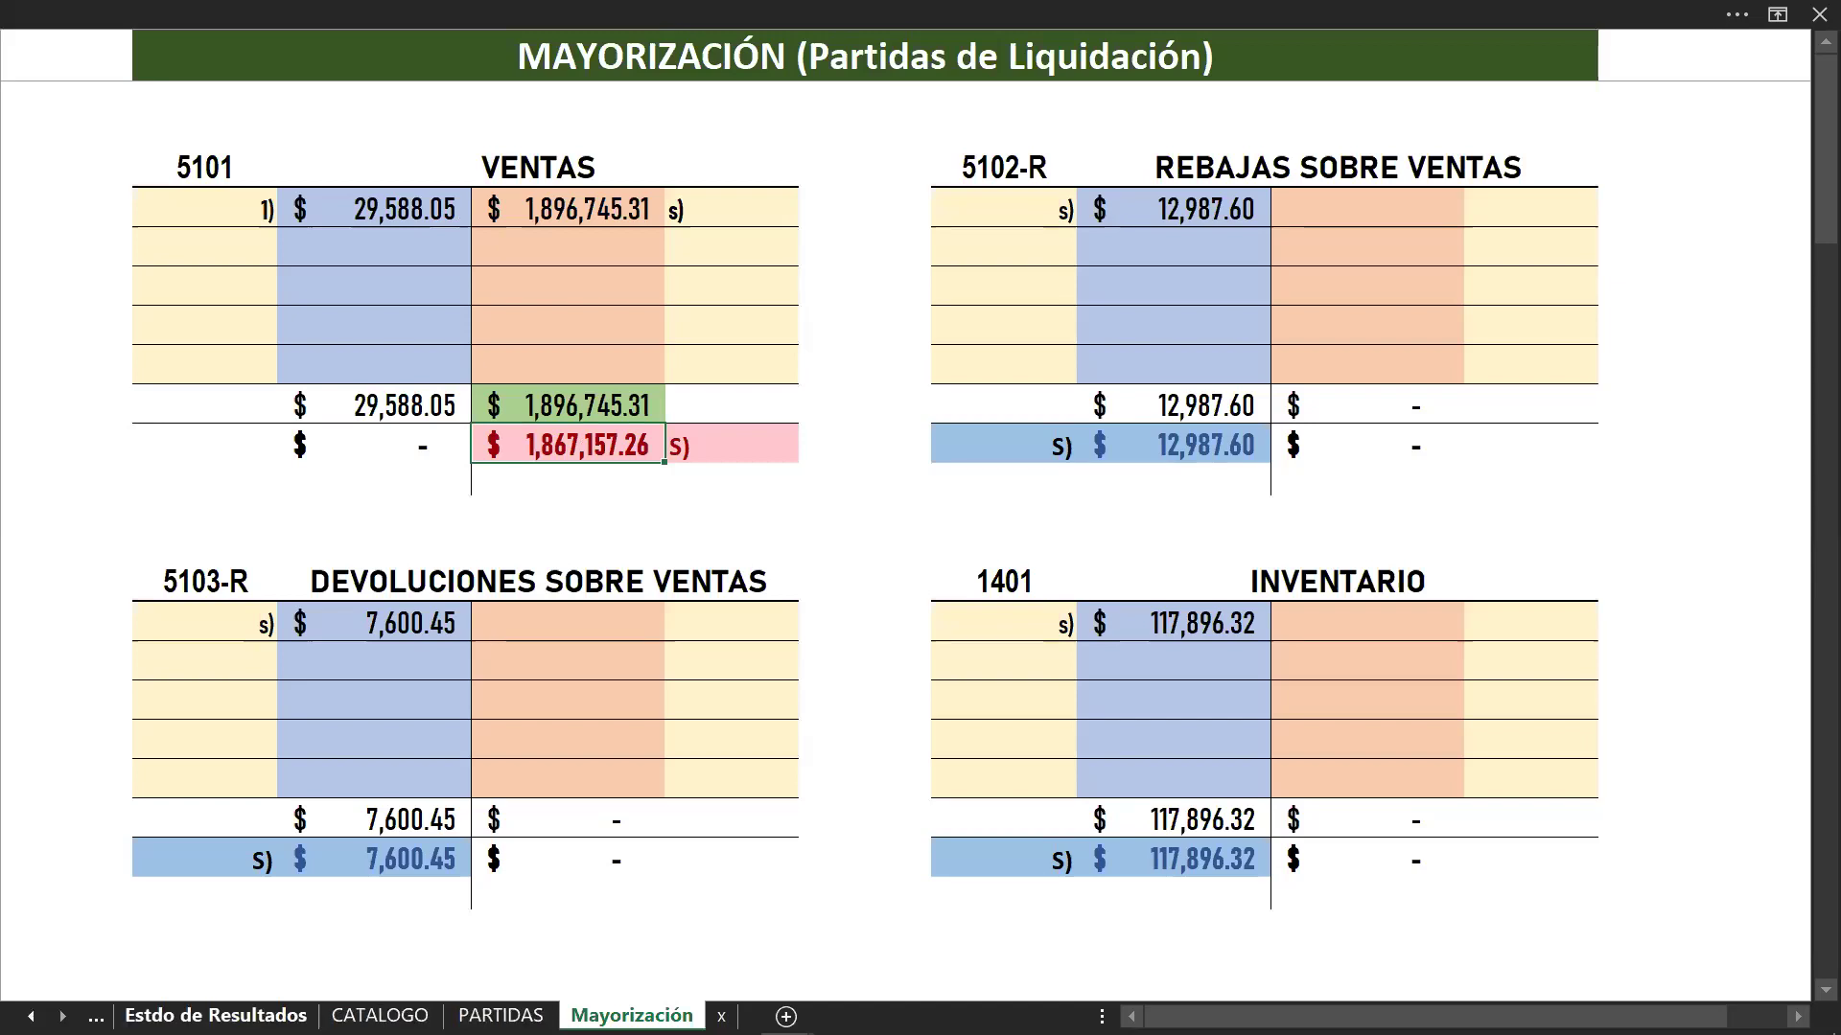
left_click(216, 1015)
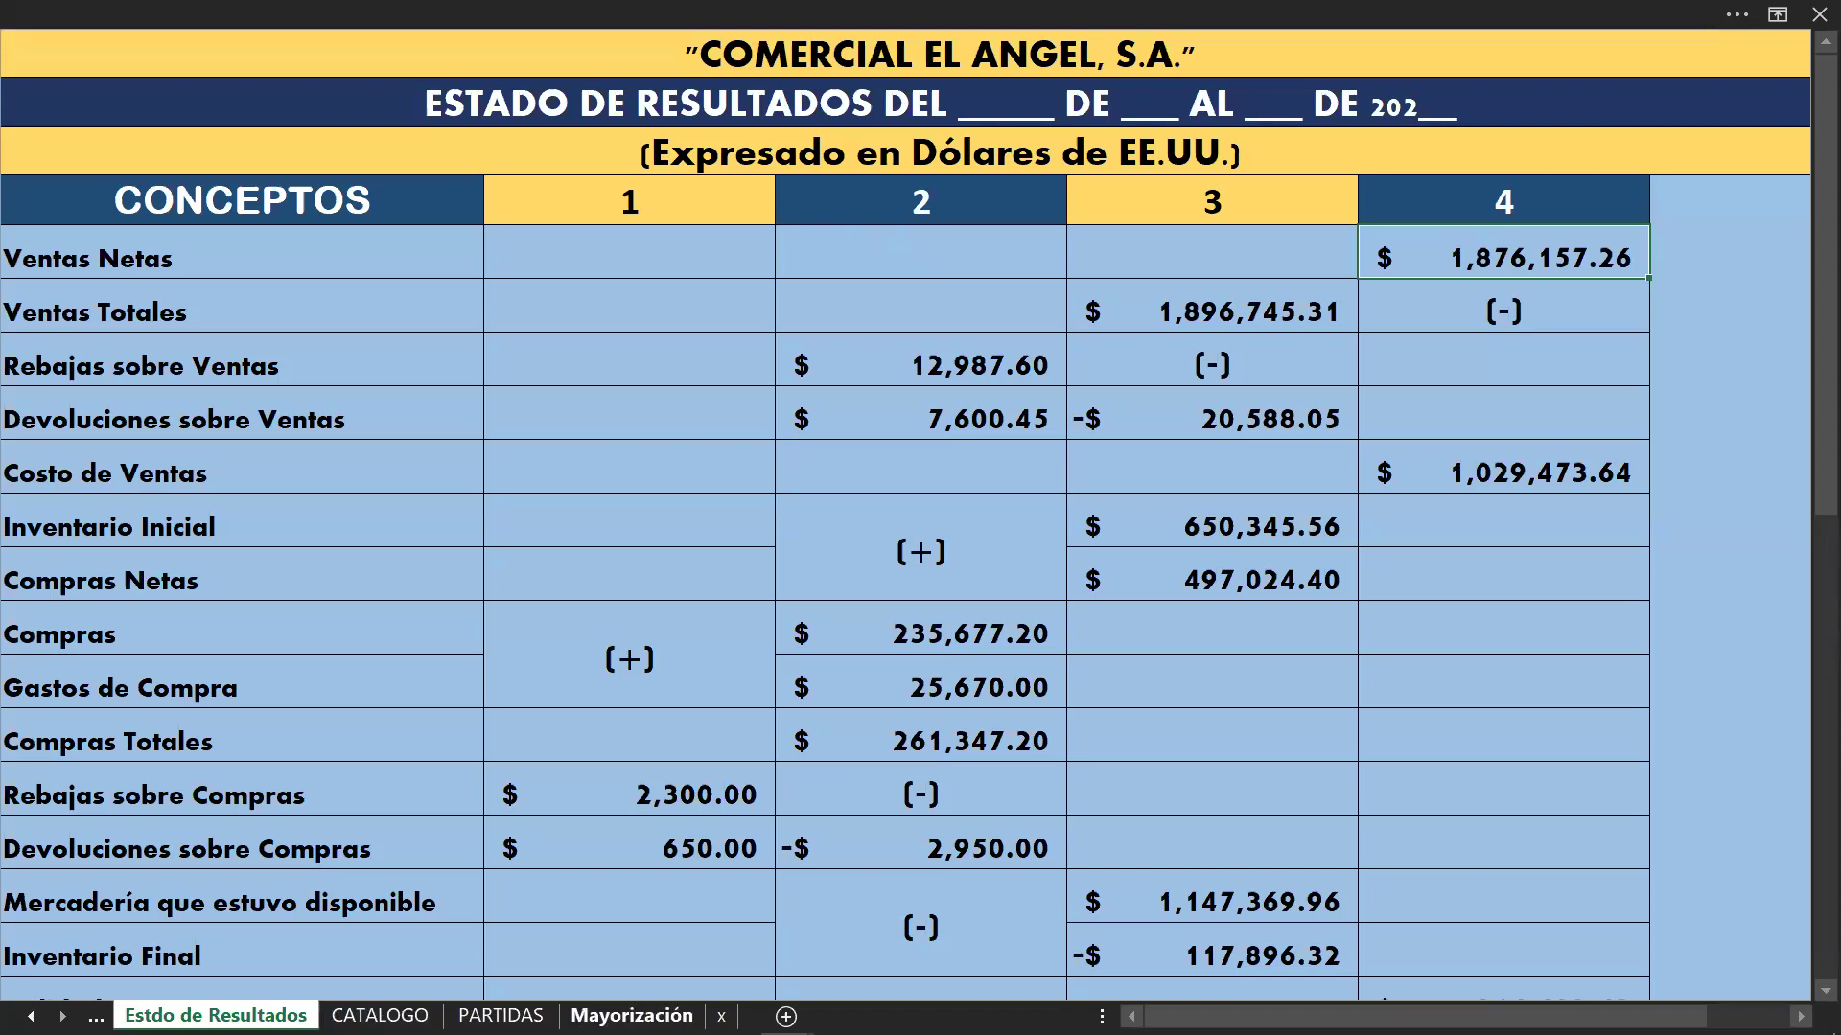
left_click(632, 1016)
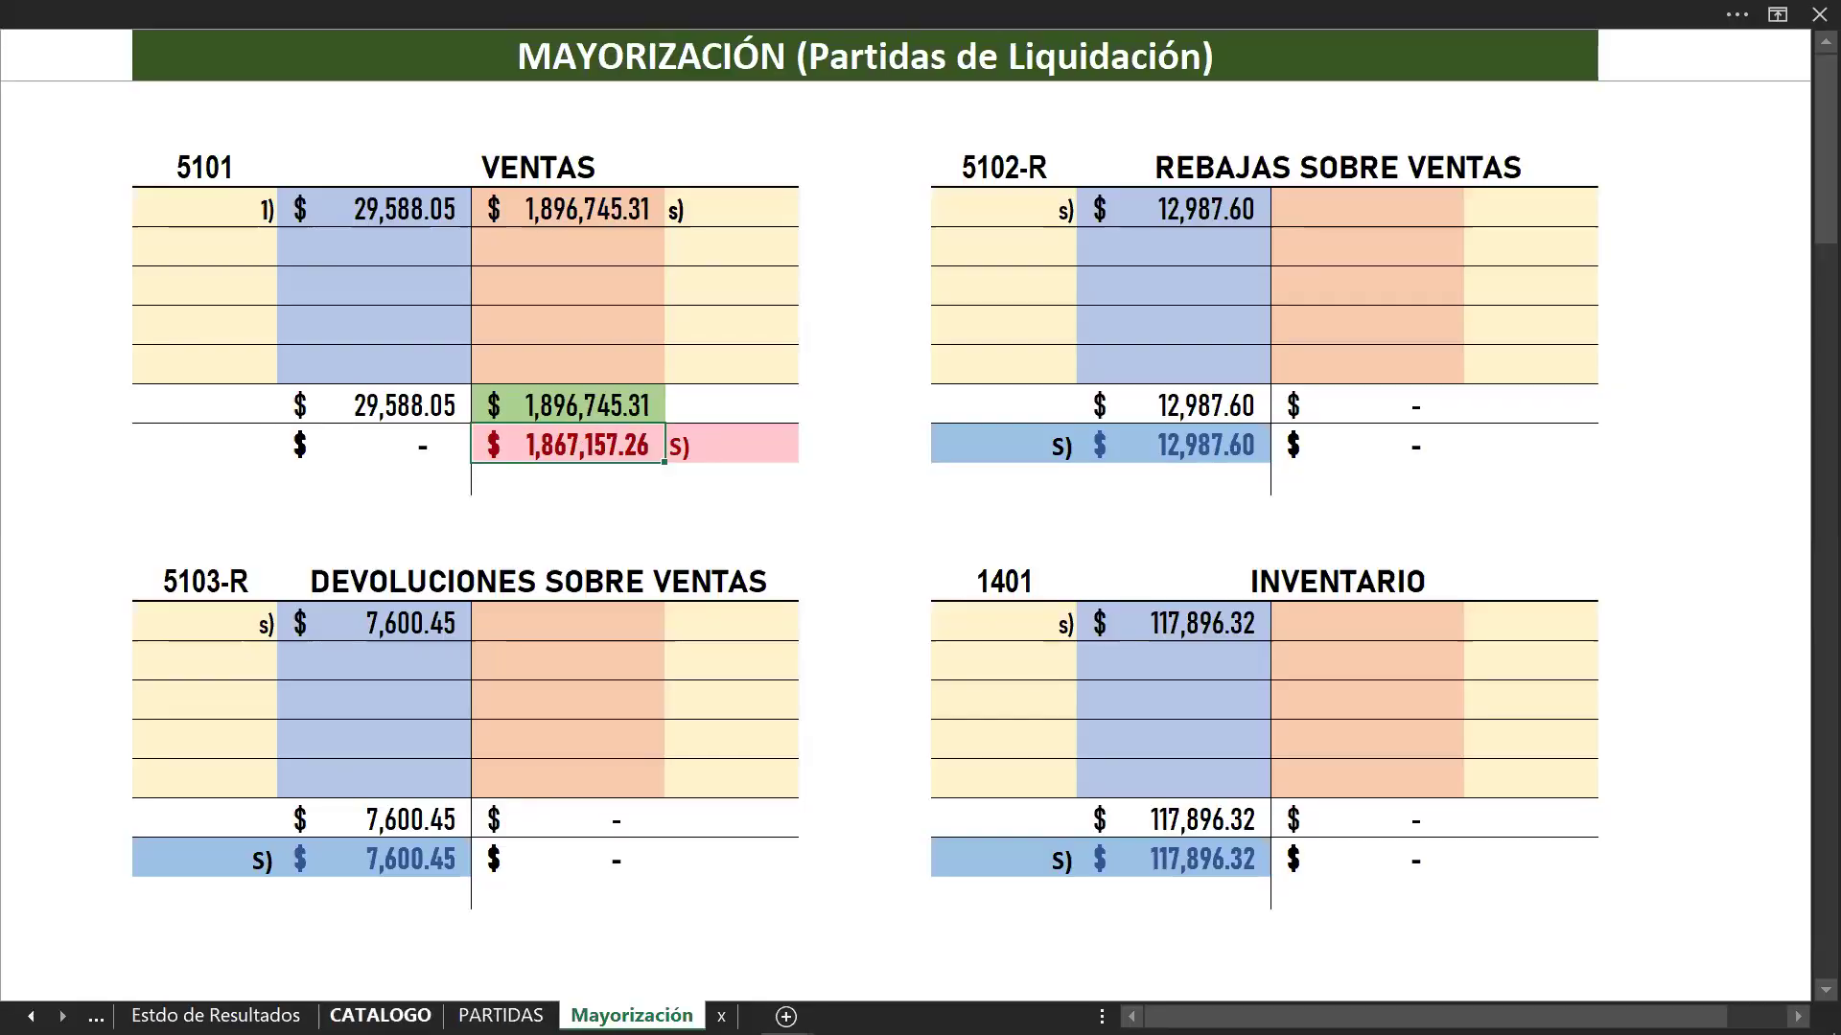
left_click(215, 1015)
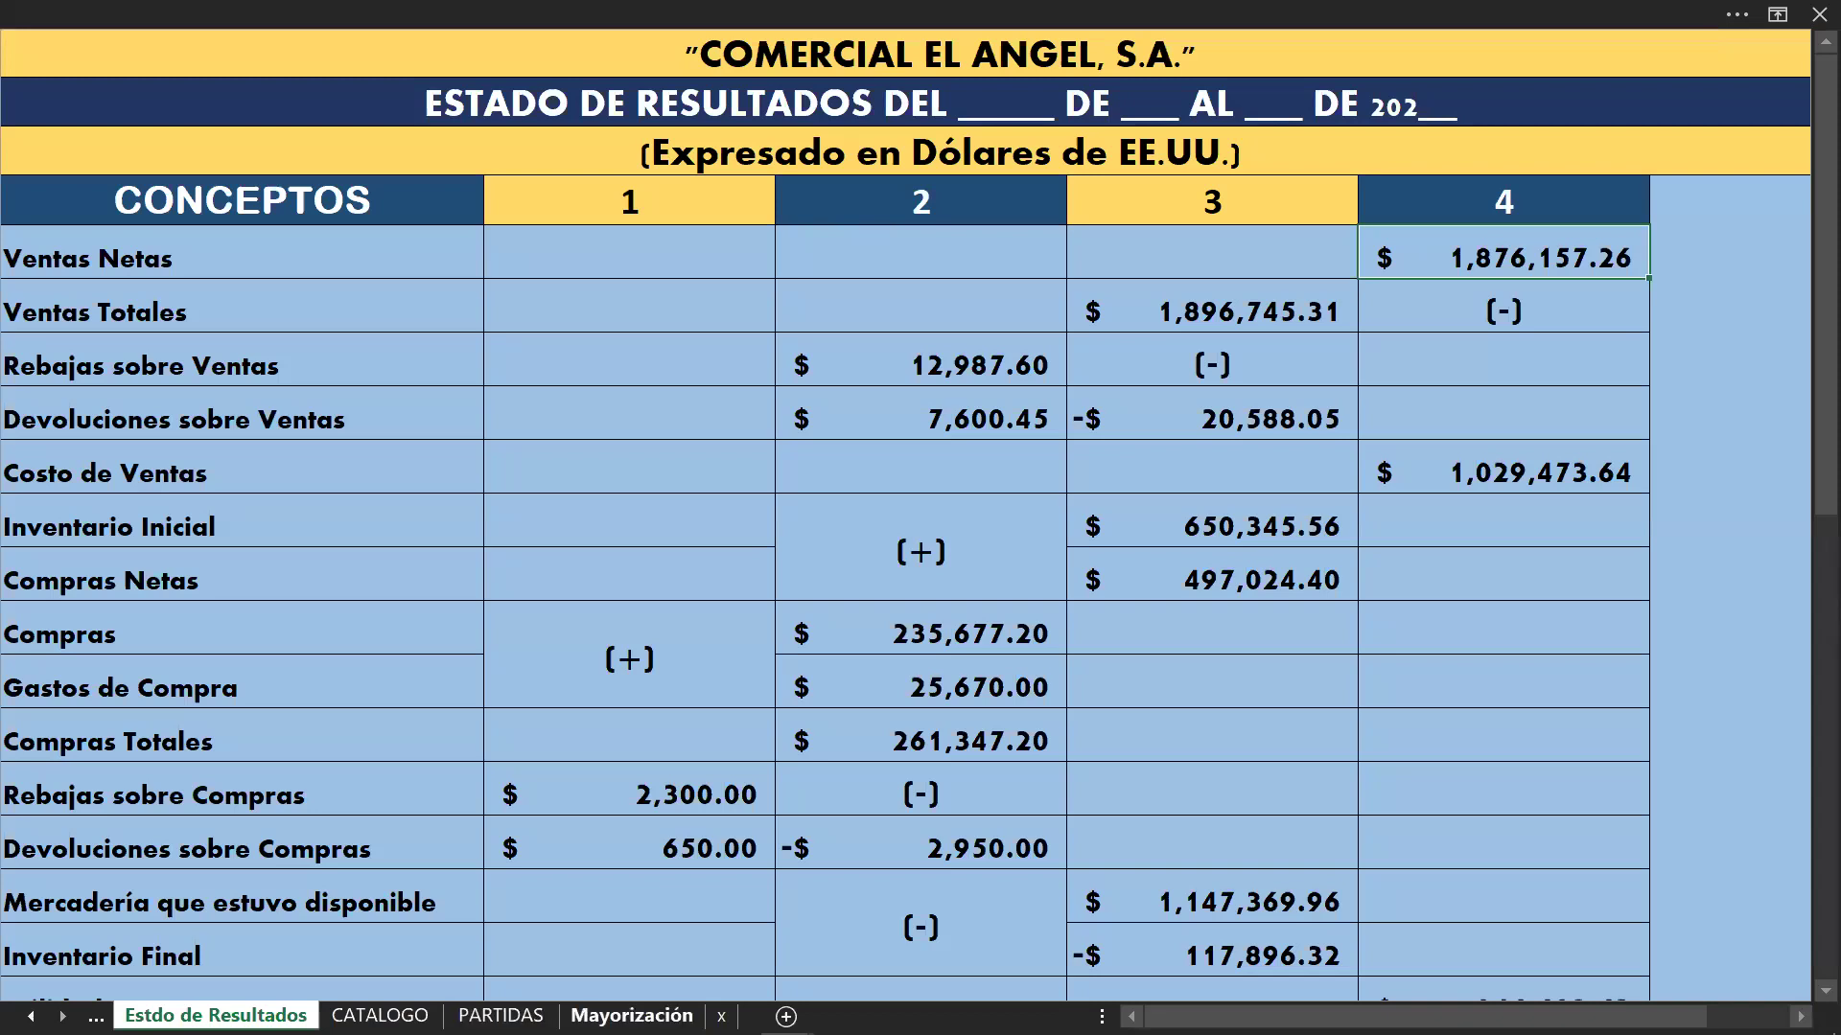
left_click(632, 1015)
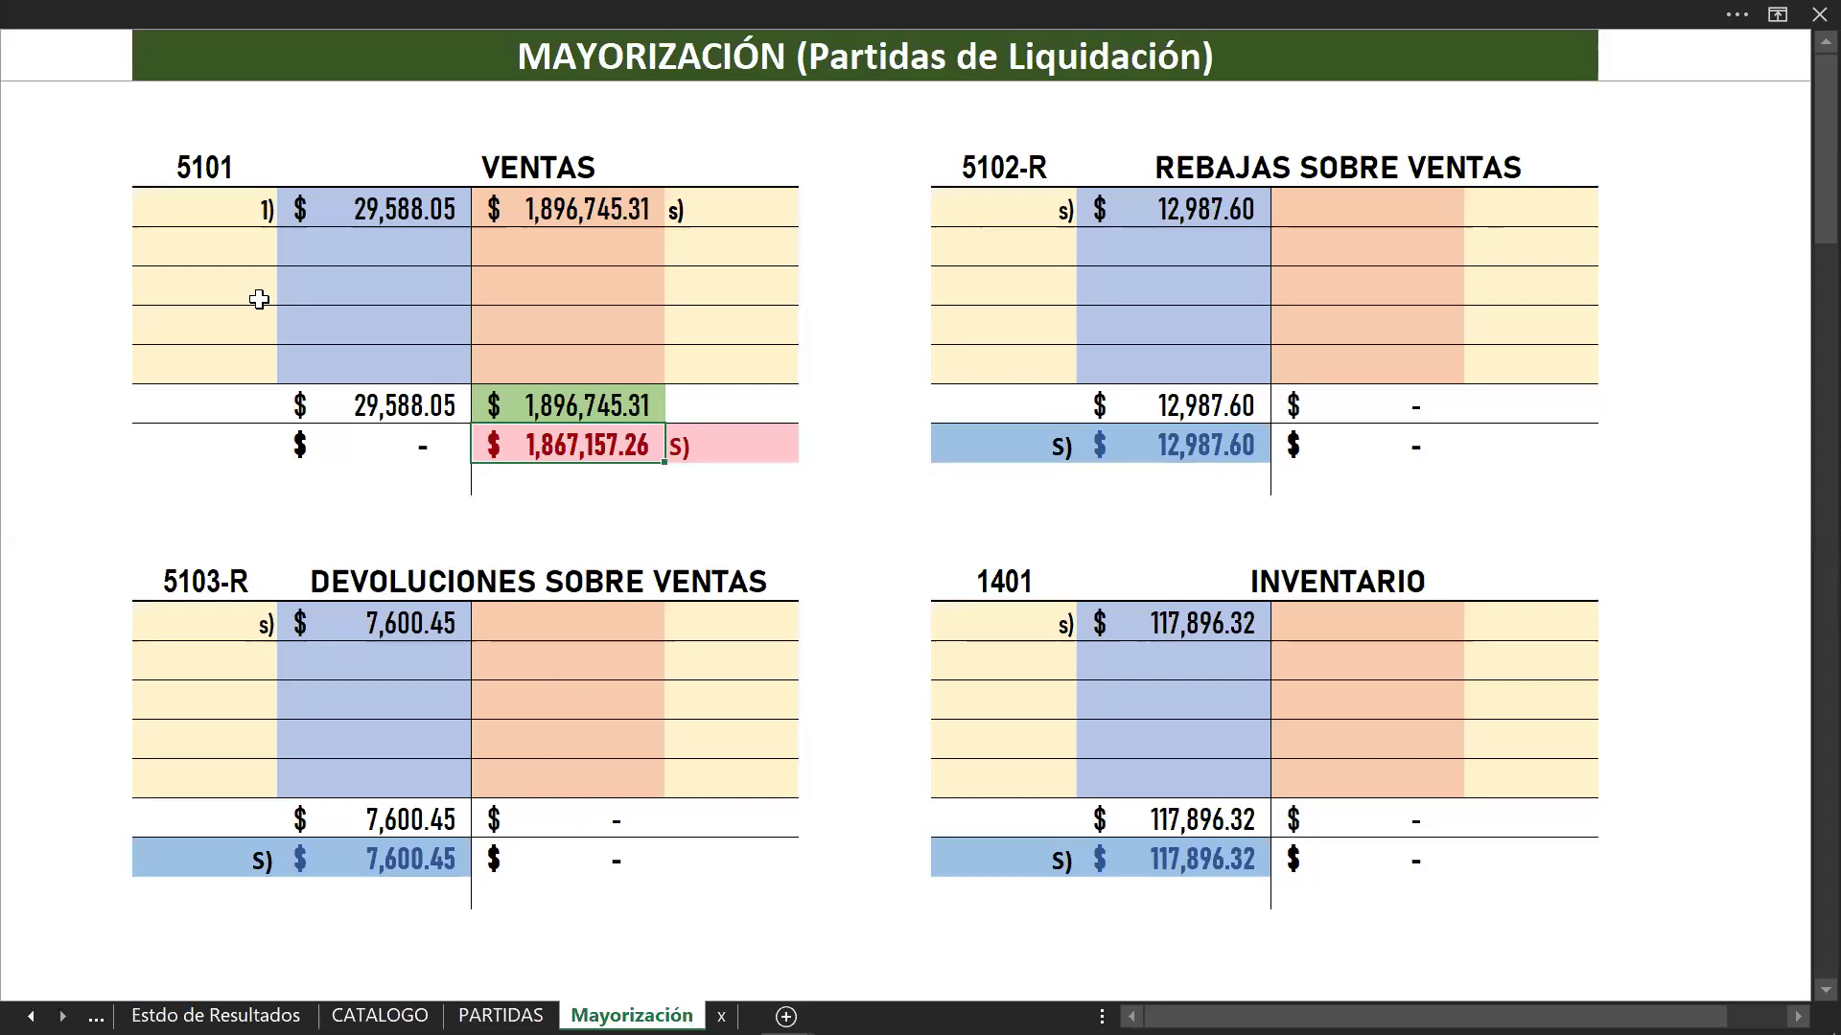
Step: Correct the VENTAS debit posting to 20588.05 and recheck the balance against Ventas Netas in the income statement sheet
left_click(361, 215)
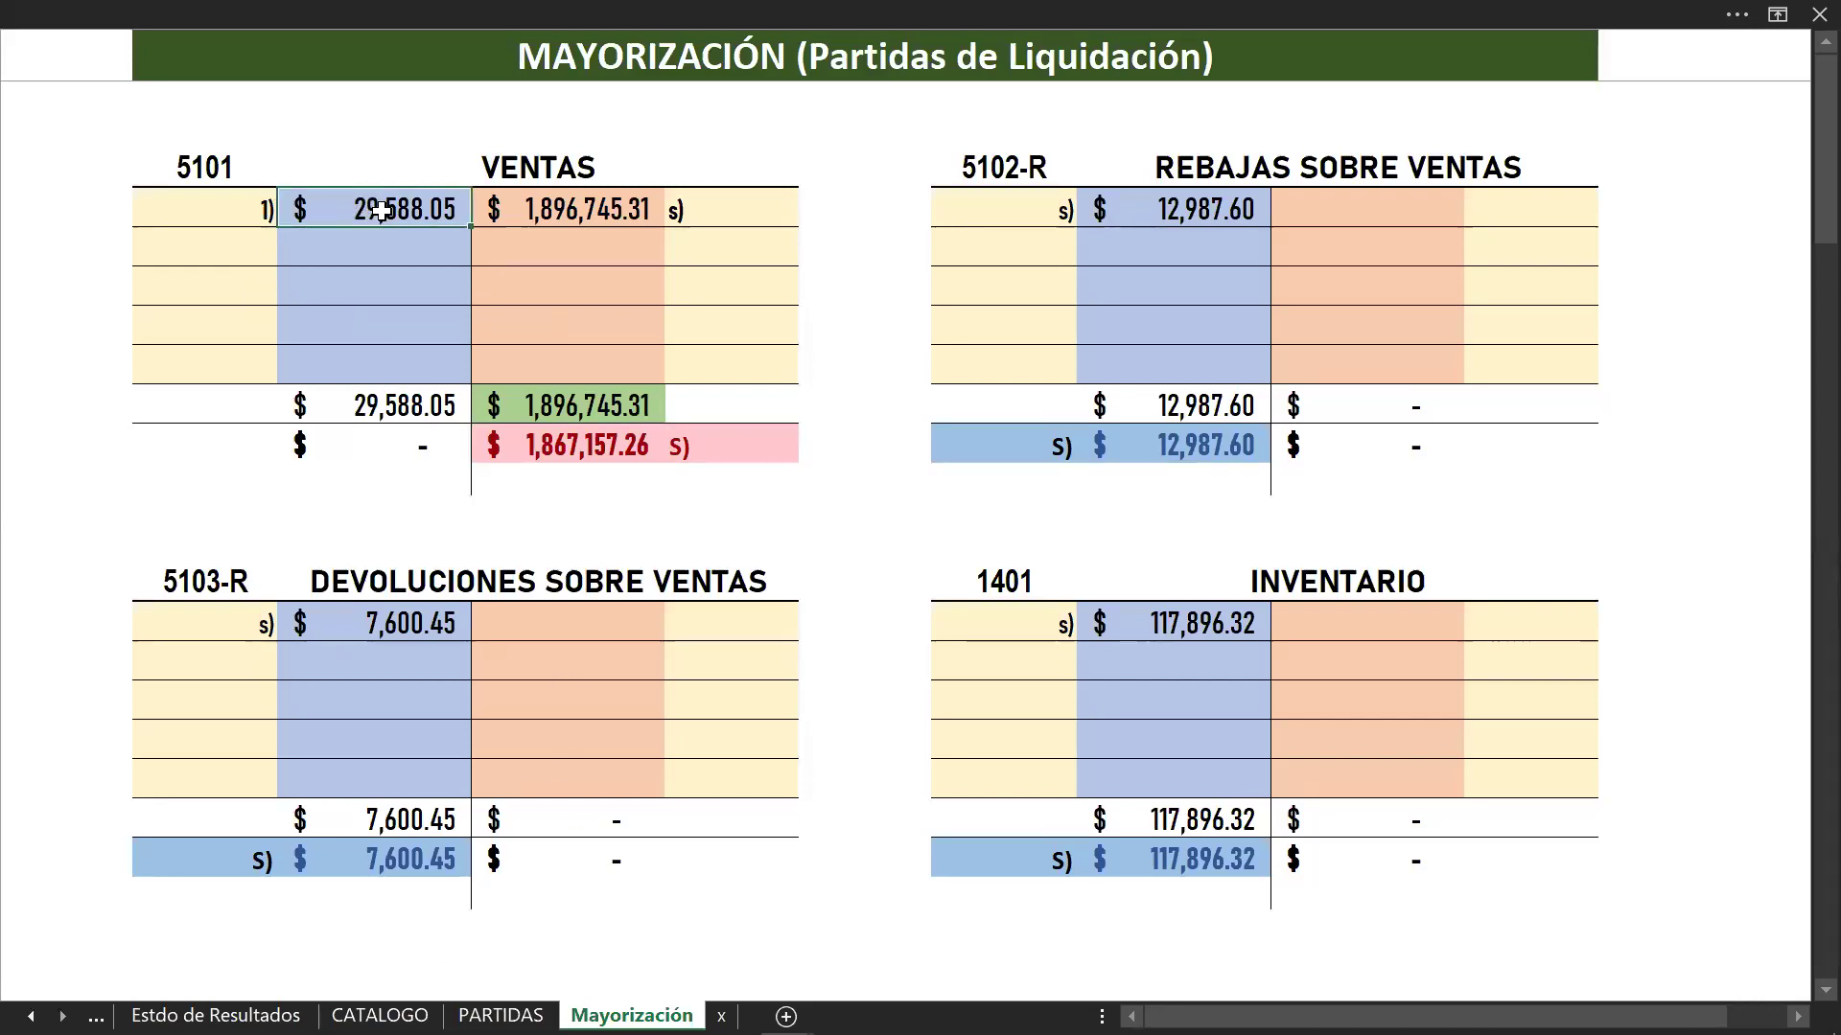
double_click(374, 204)
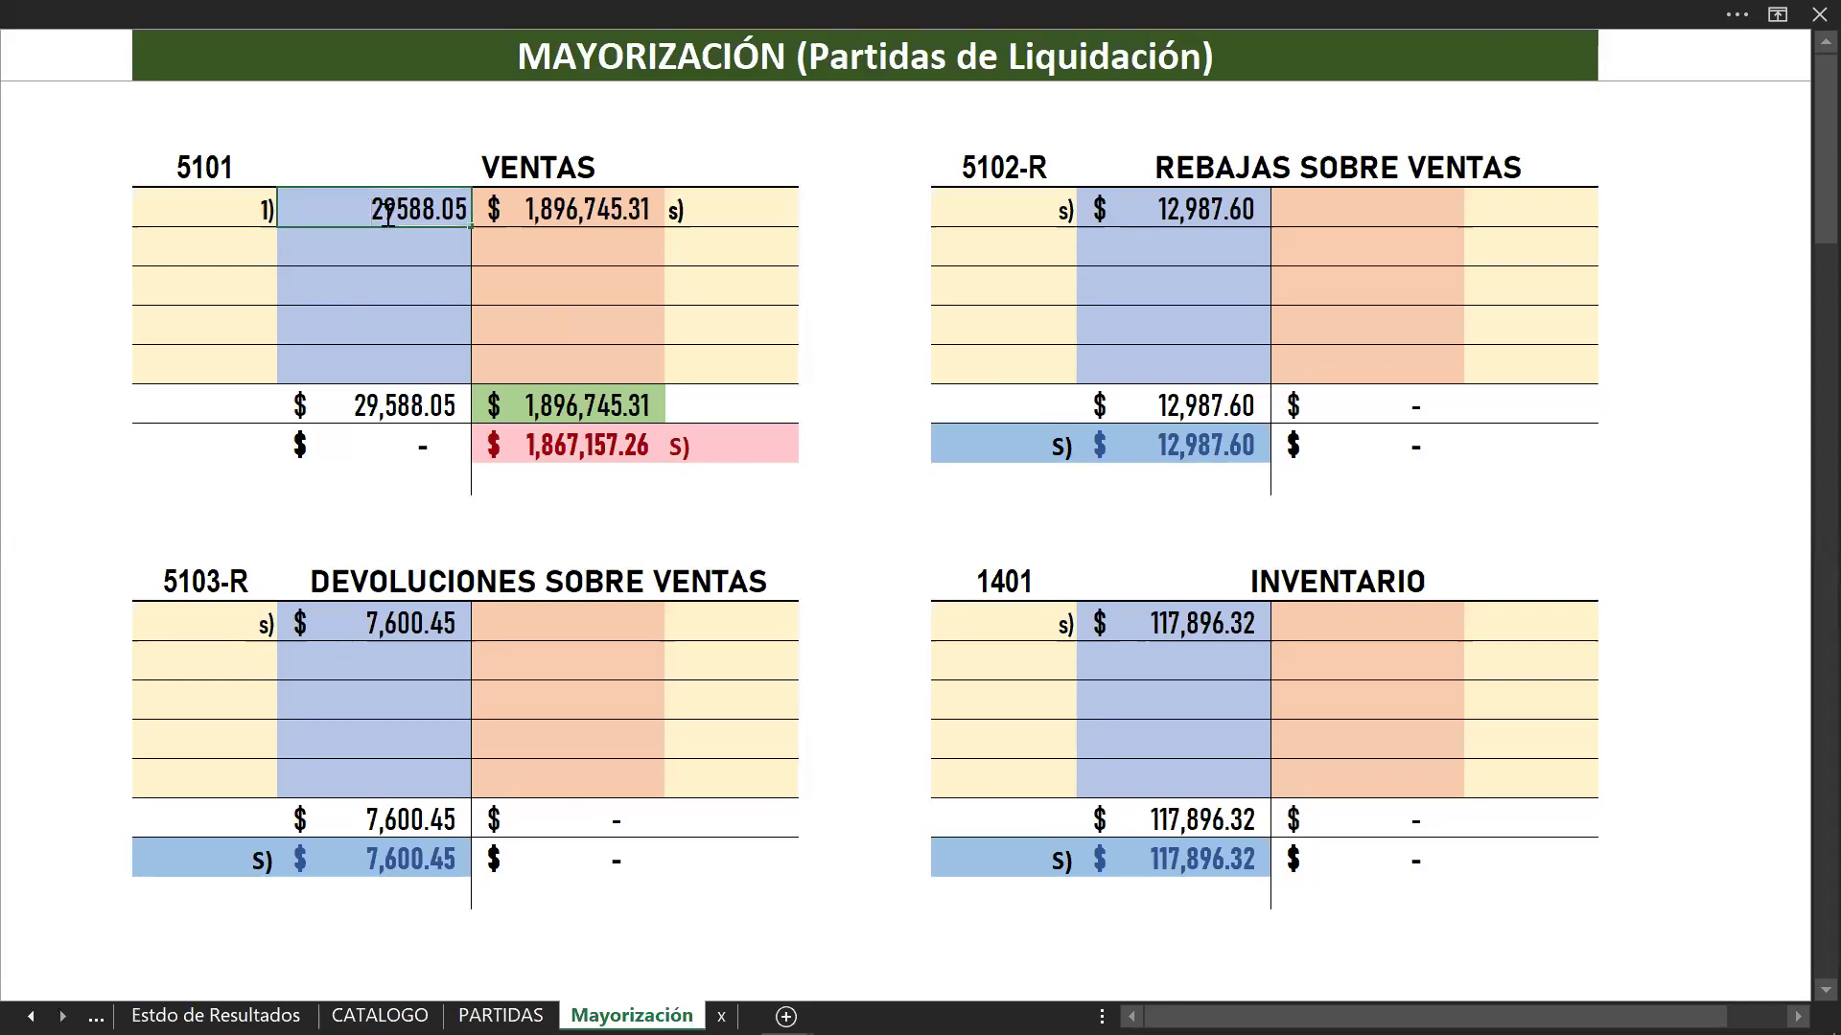
key("Right")
key("BackSpace")
type("0")
key("Return")
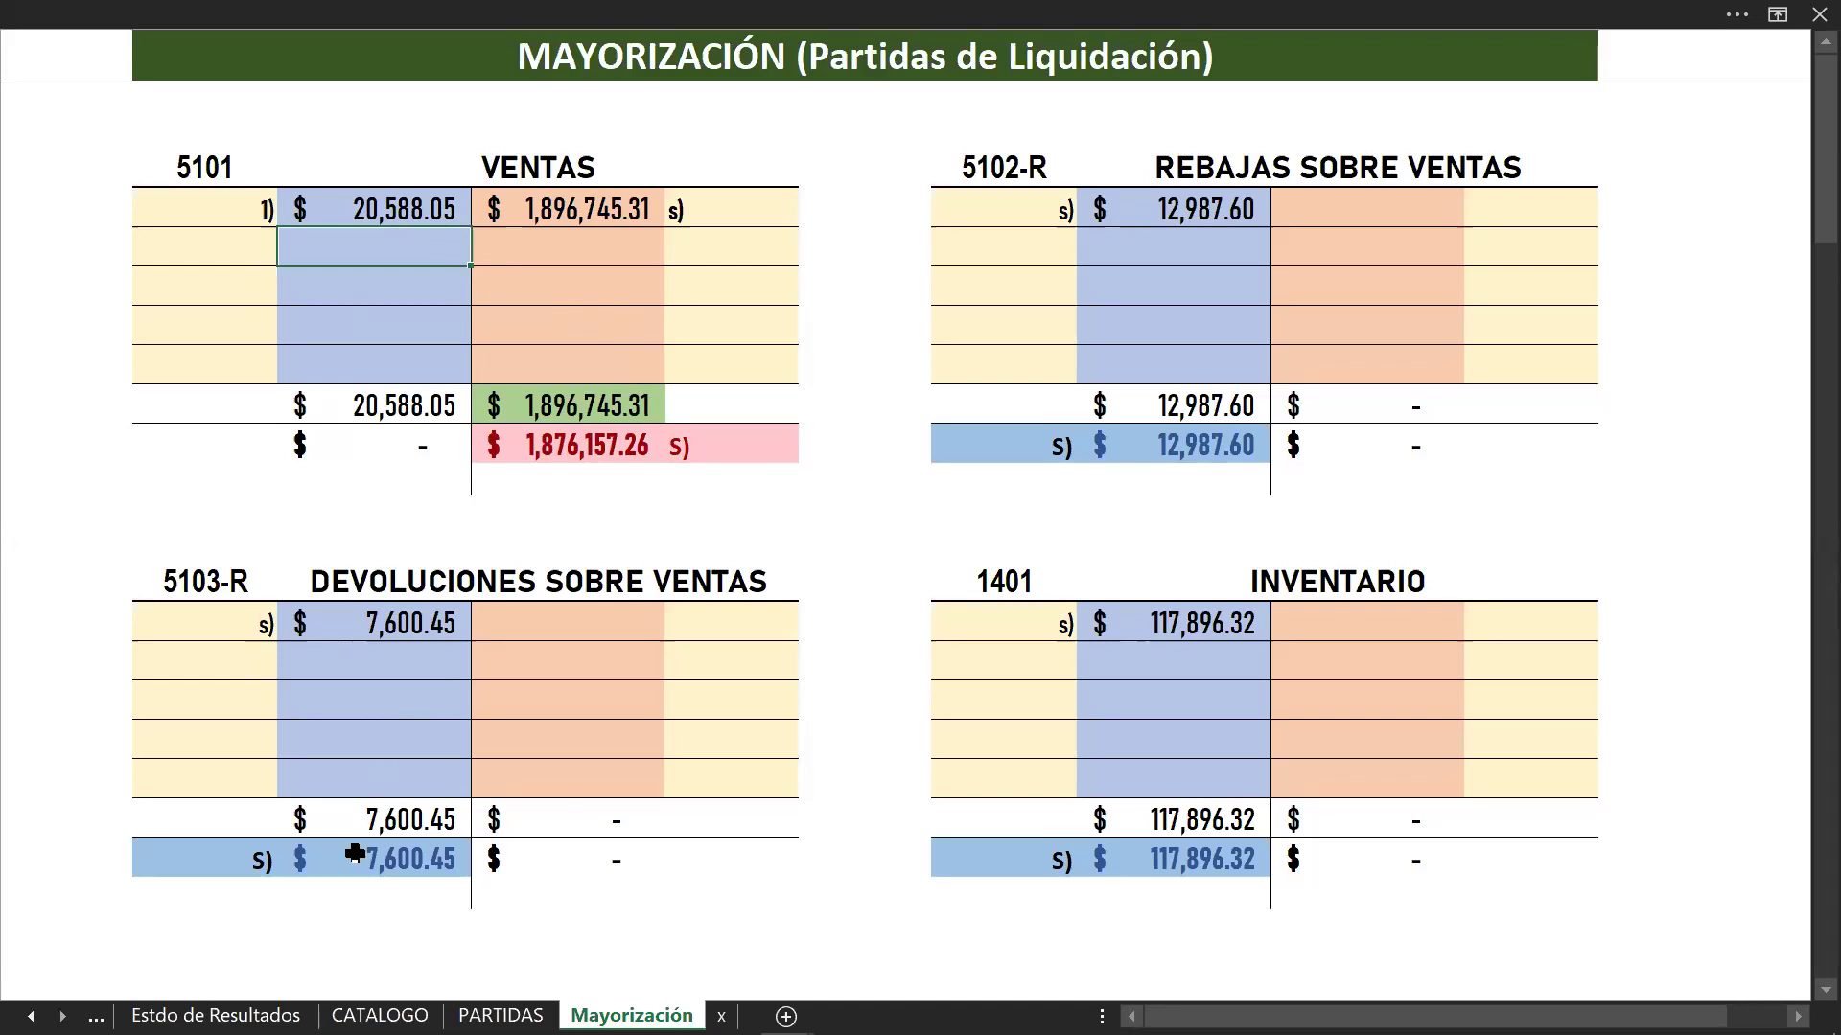
left_click(216, 1015)
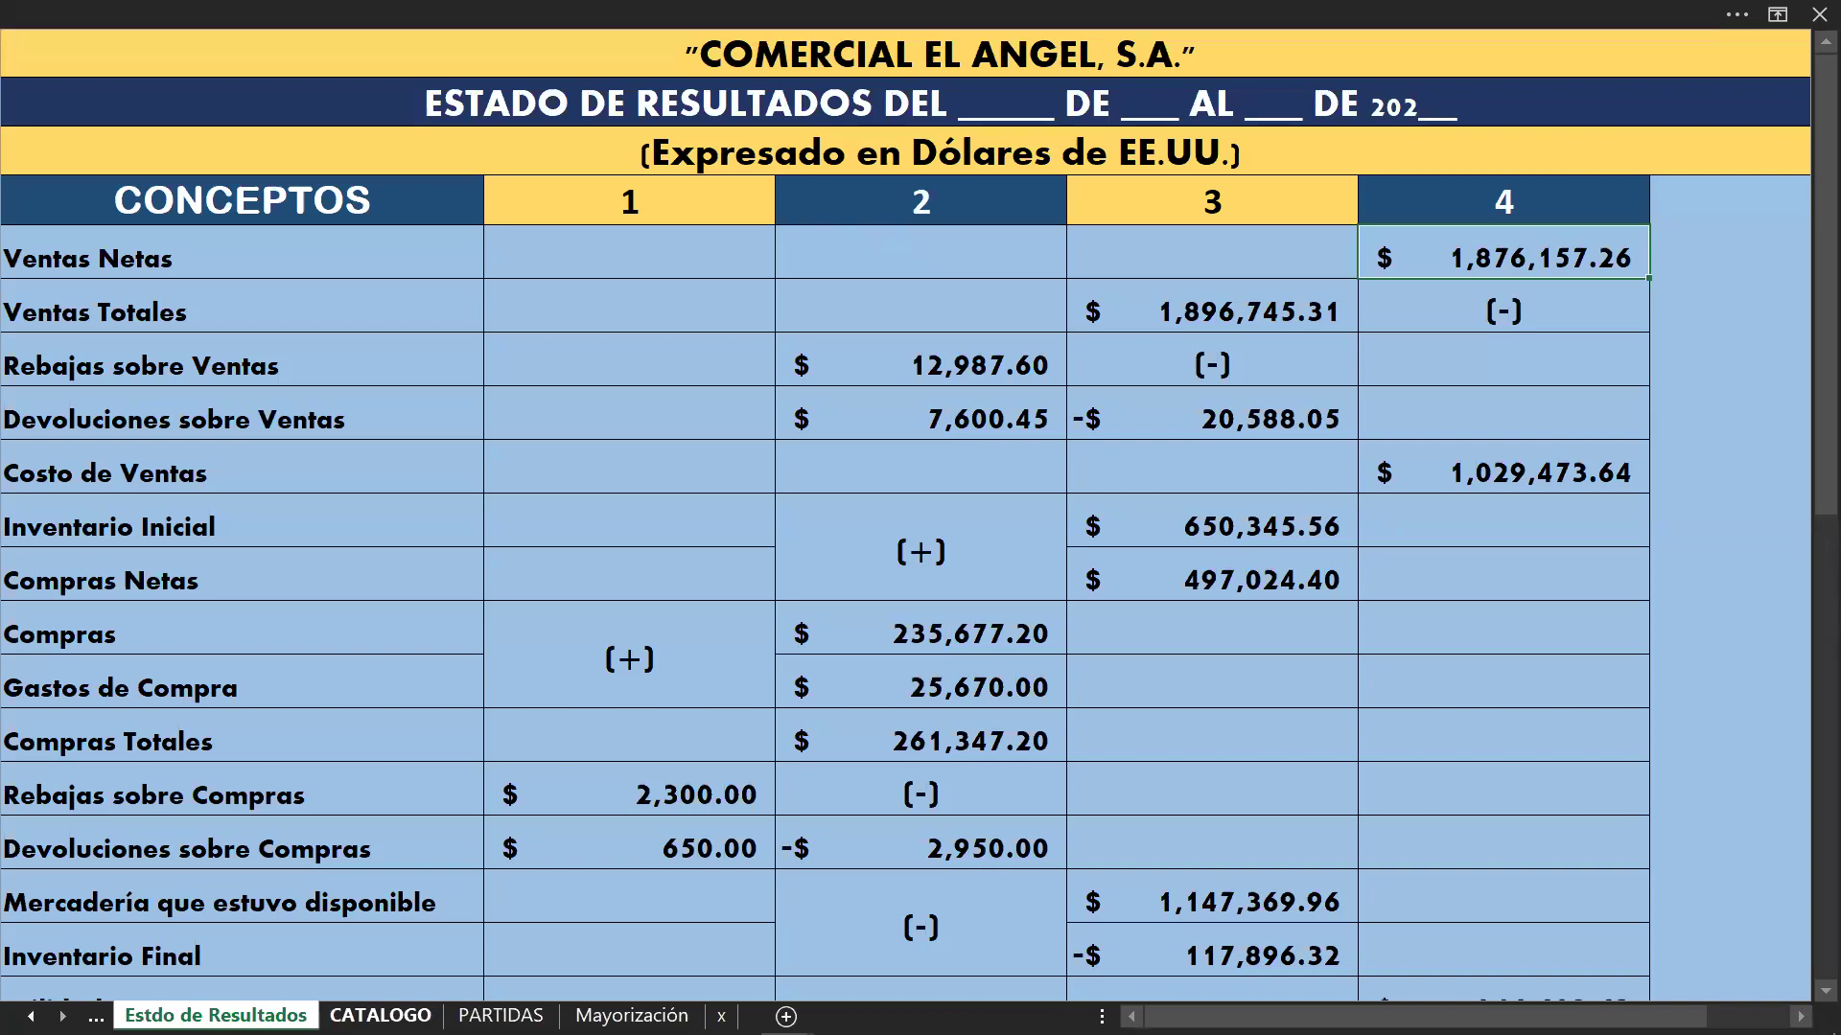
Step: Review the journal entry in PARTIDAS and post 12987.6 with reference 1) on the credit side of REBAJAS SOBRE VENTAS in Mayorización
left_click(380, 1015)
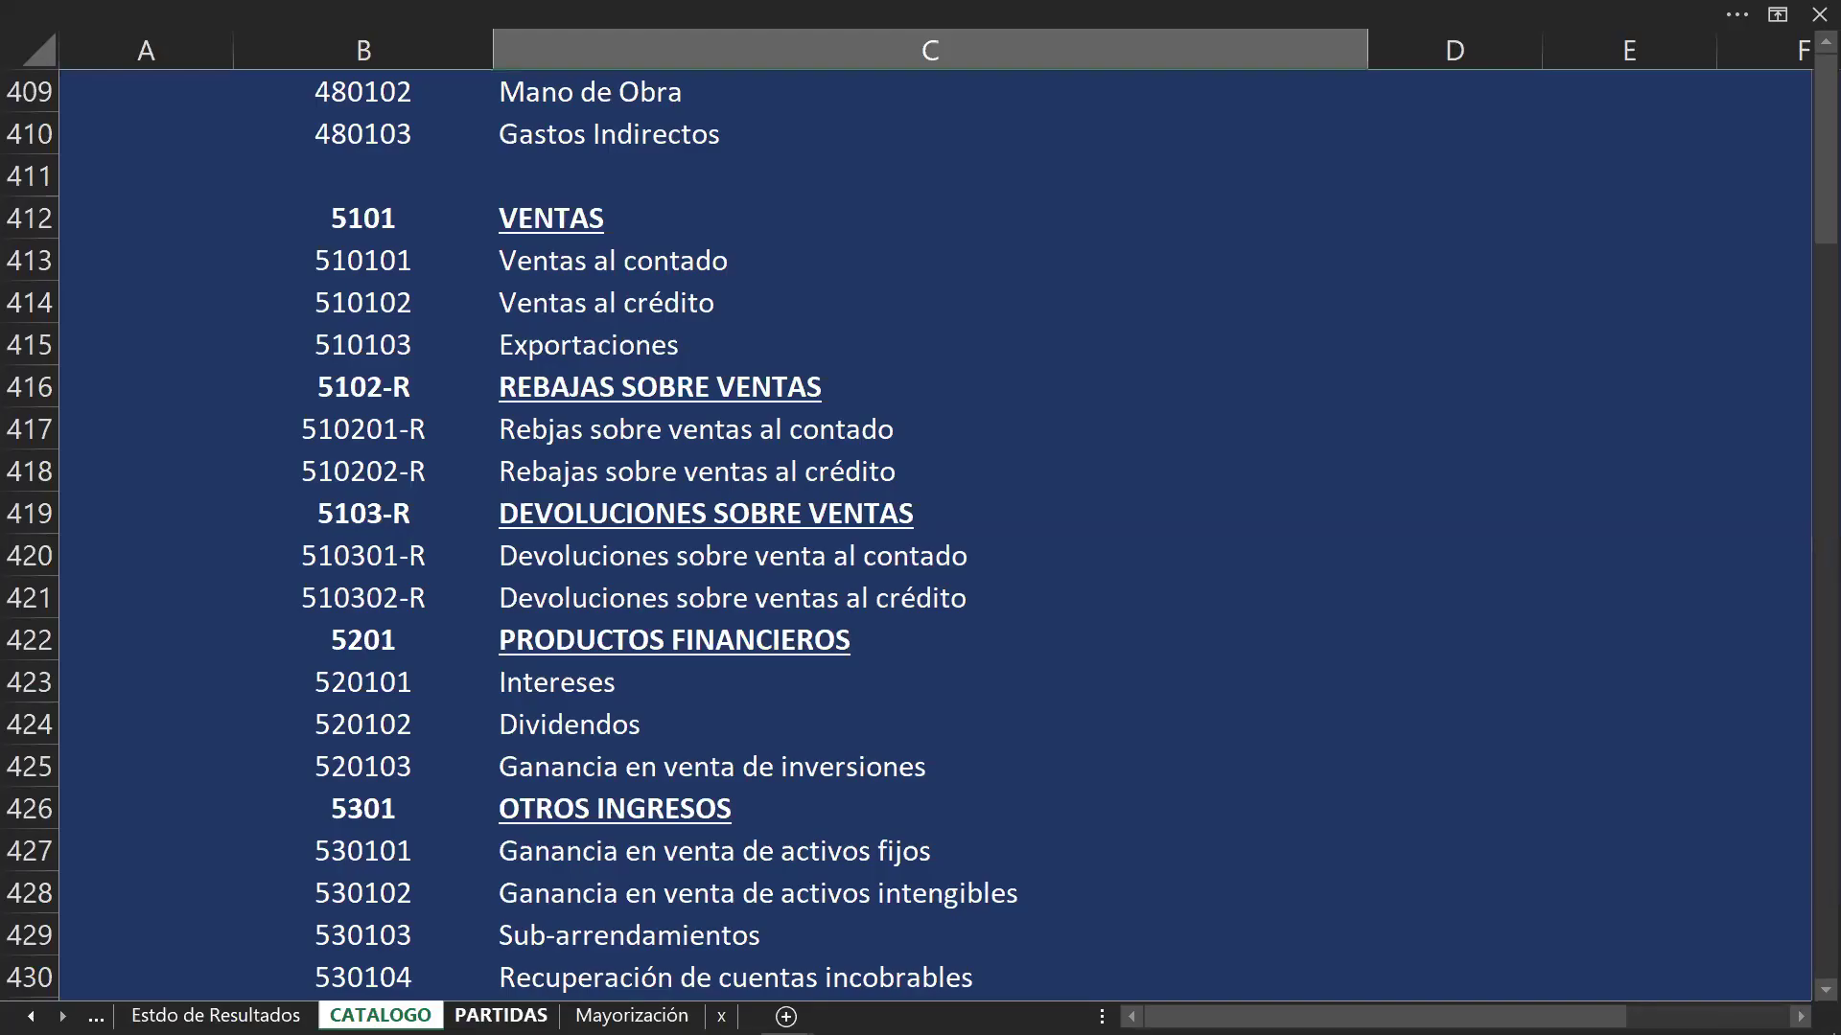
left_click(500, 1015)
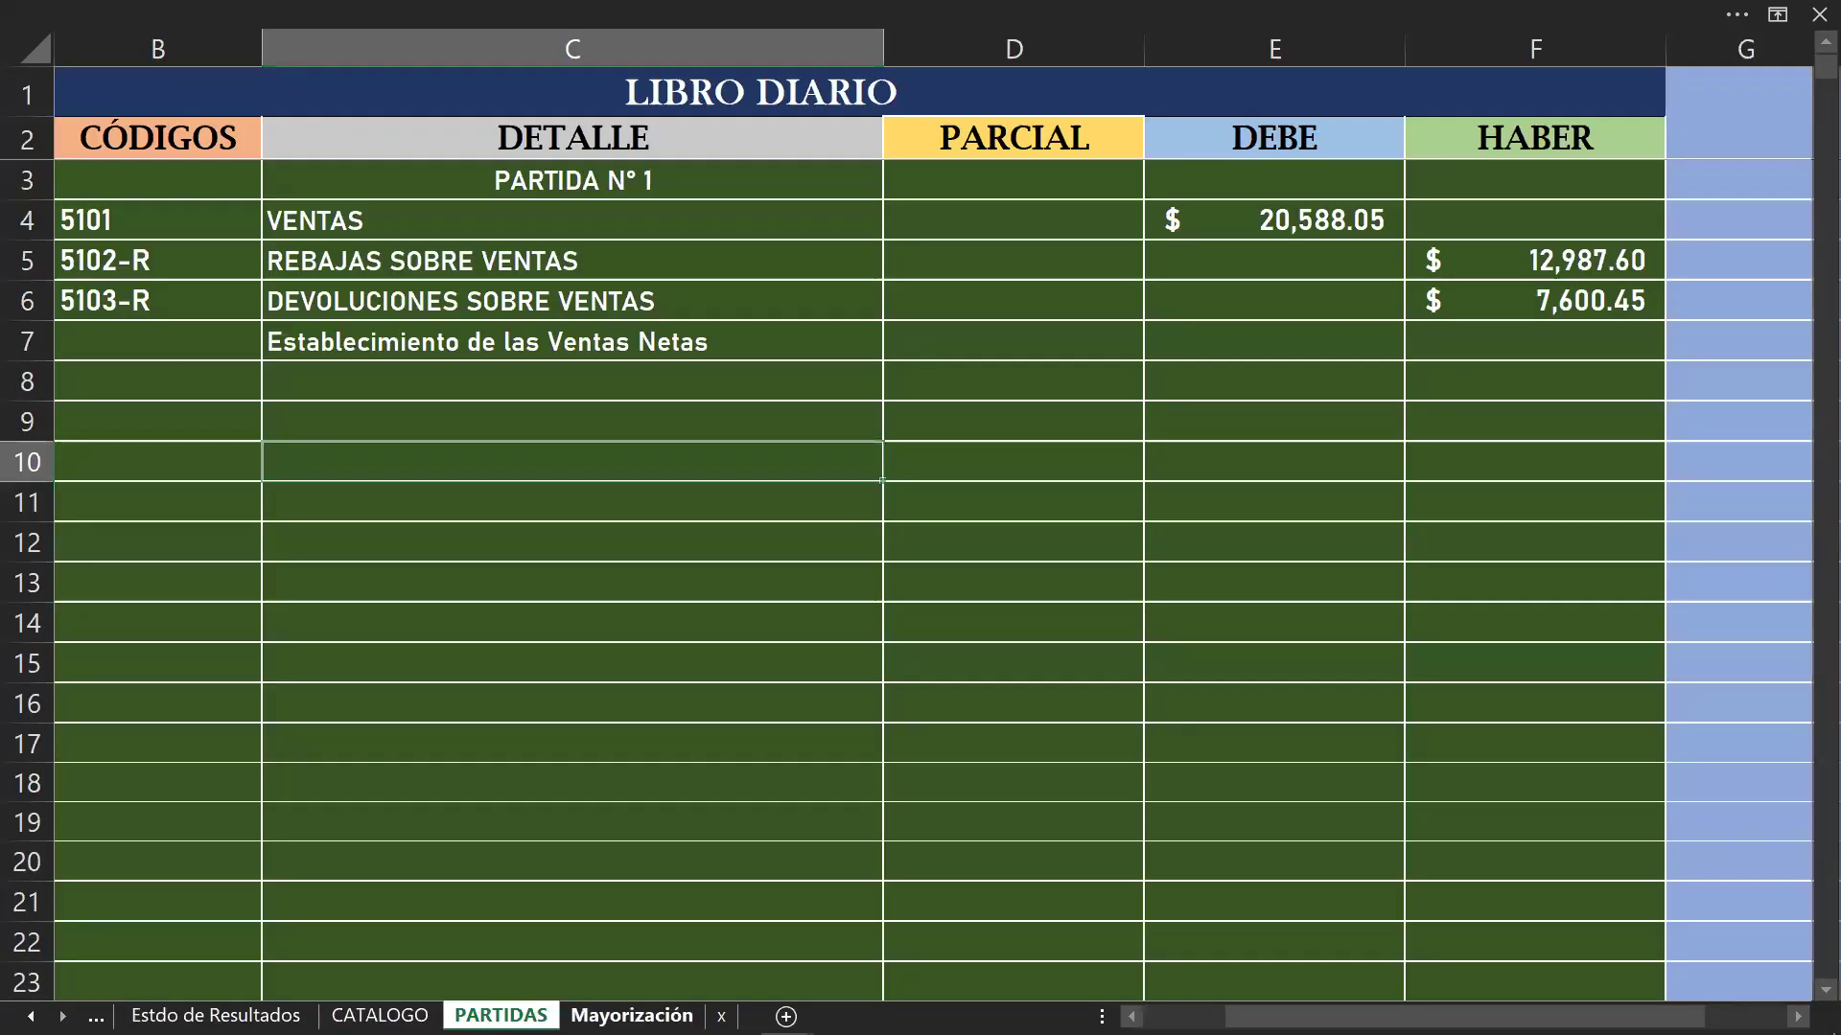
left_click(632, 1015)
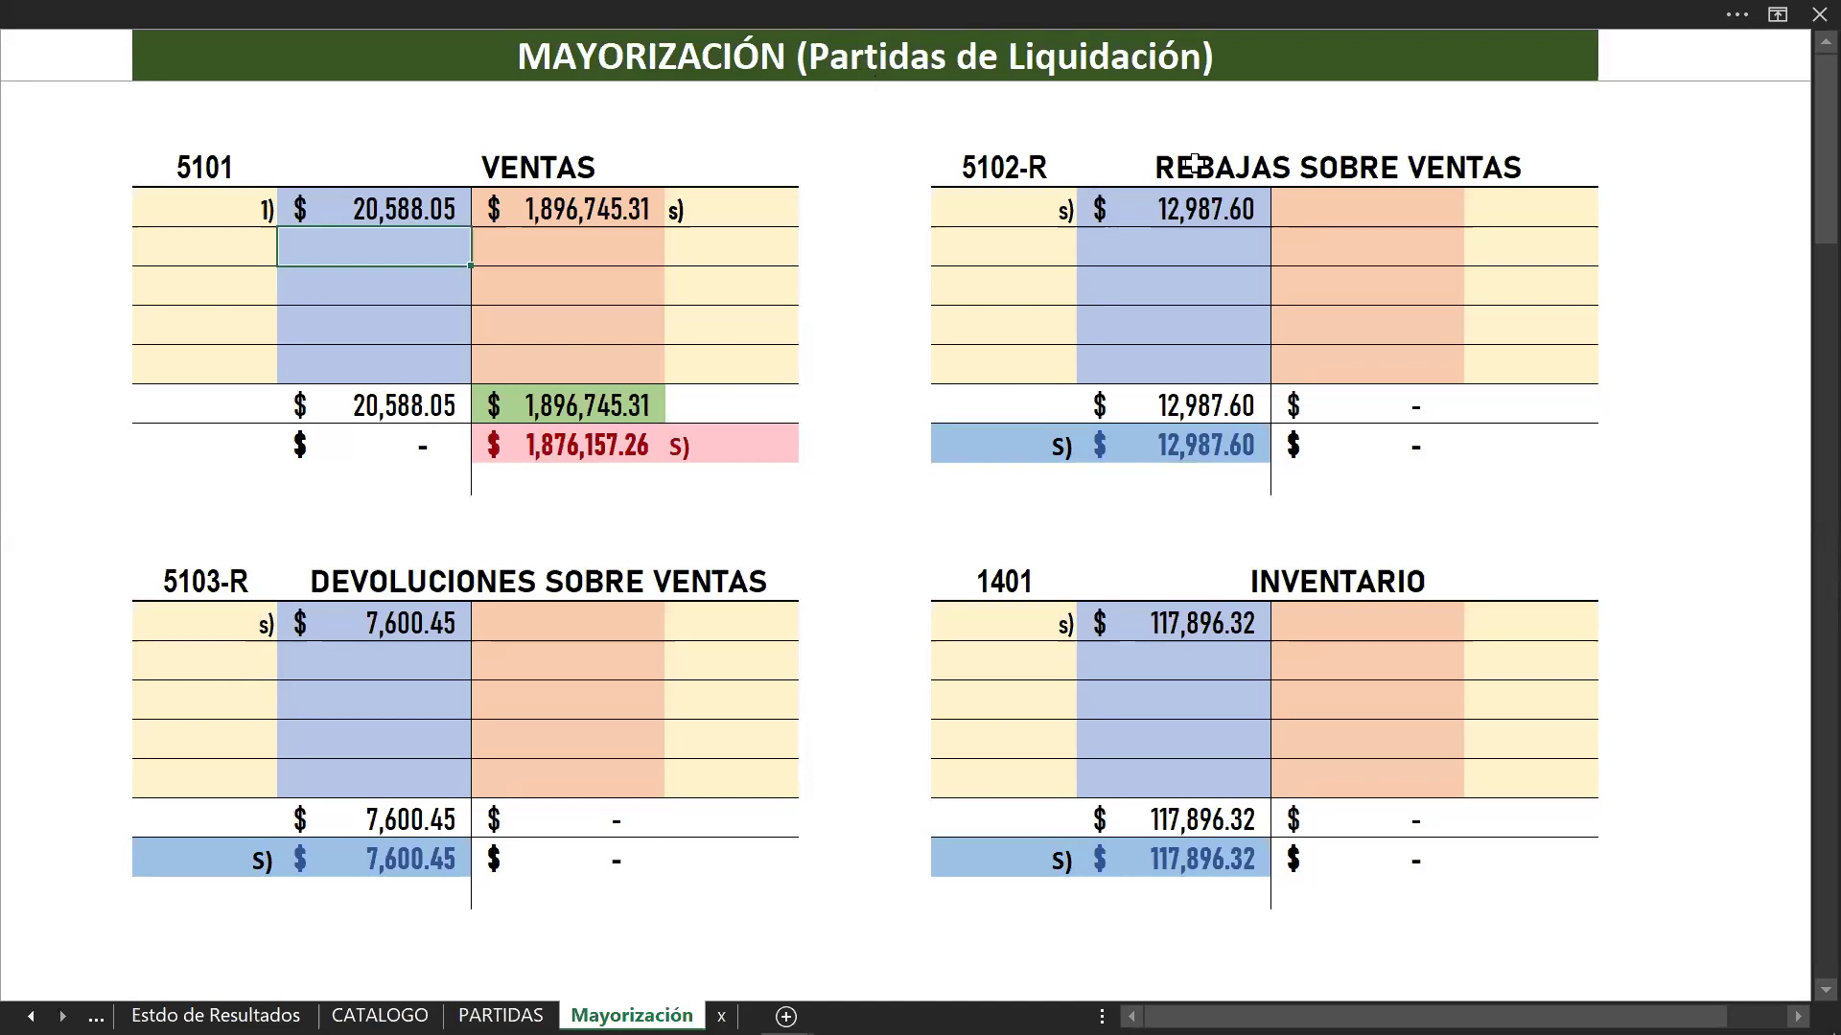
left_click(1392, 215)
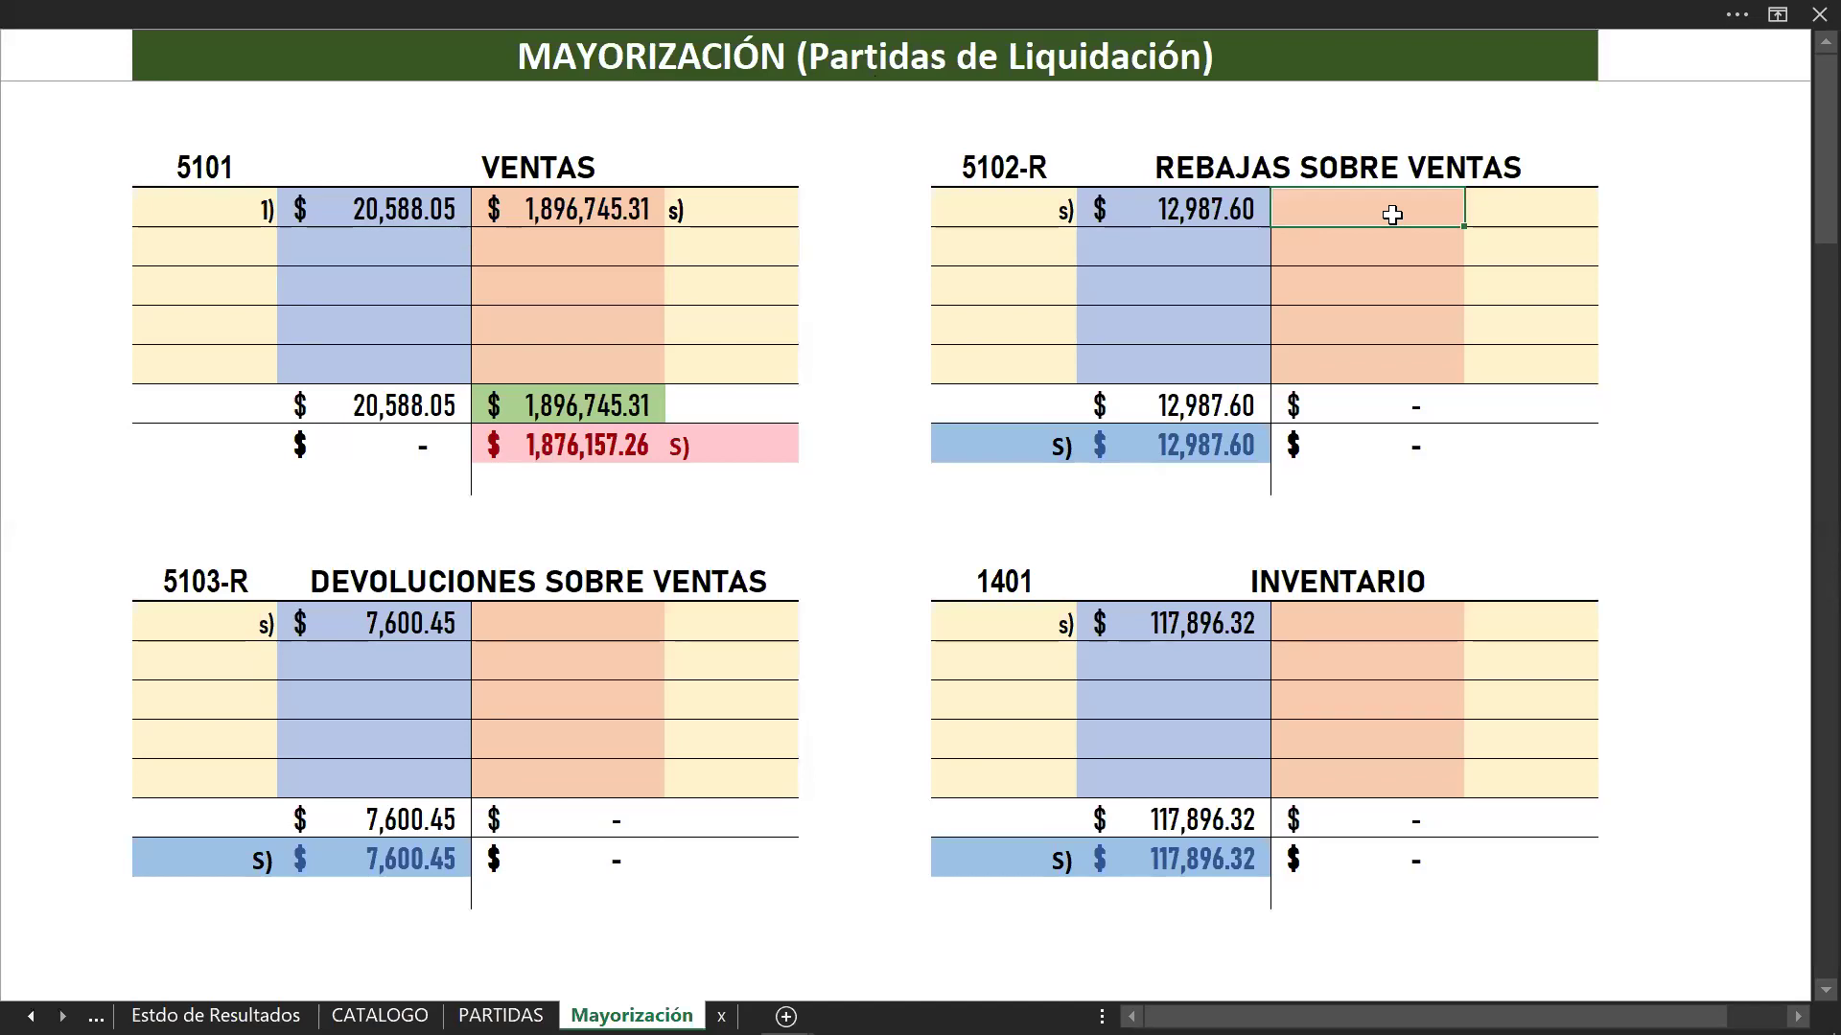
type("12")
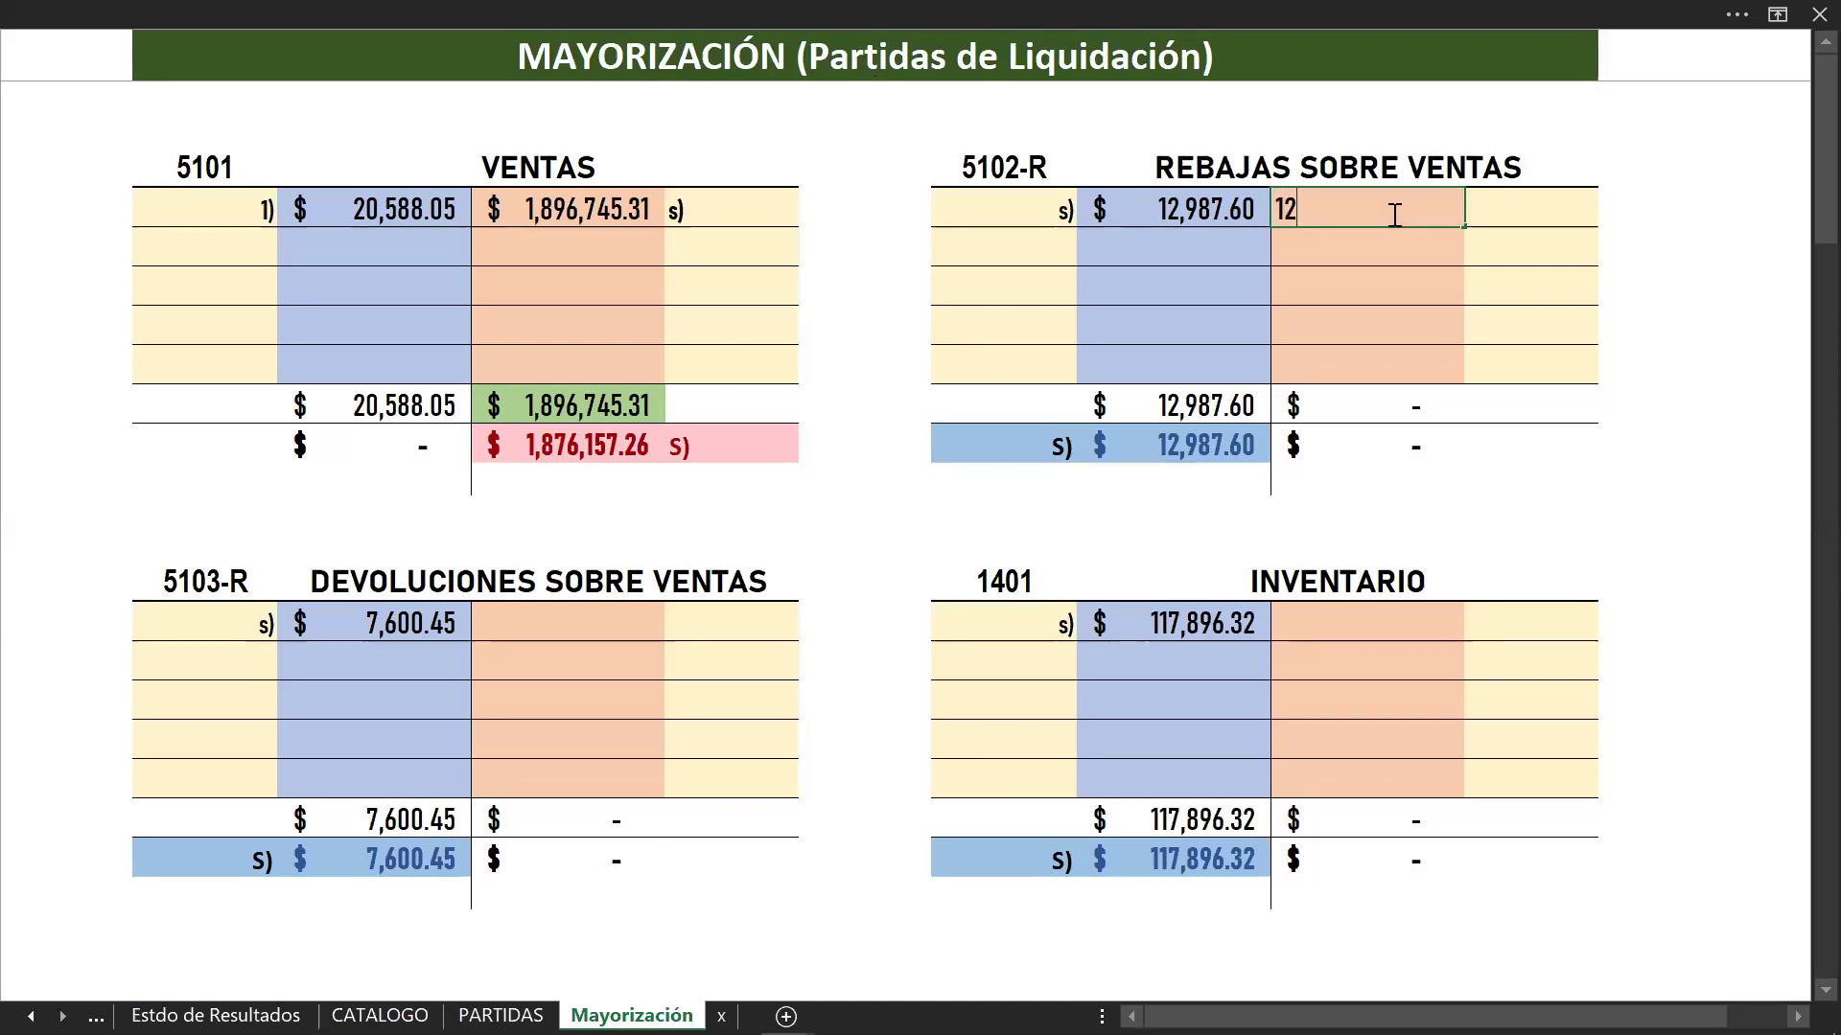
type("987")
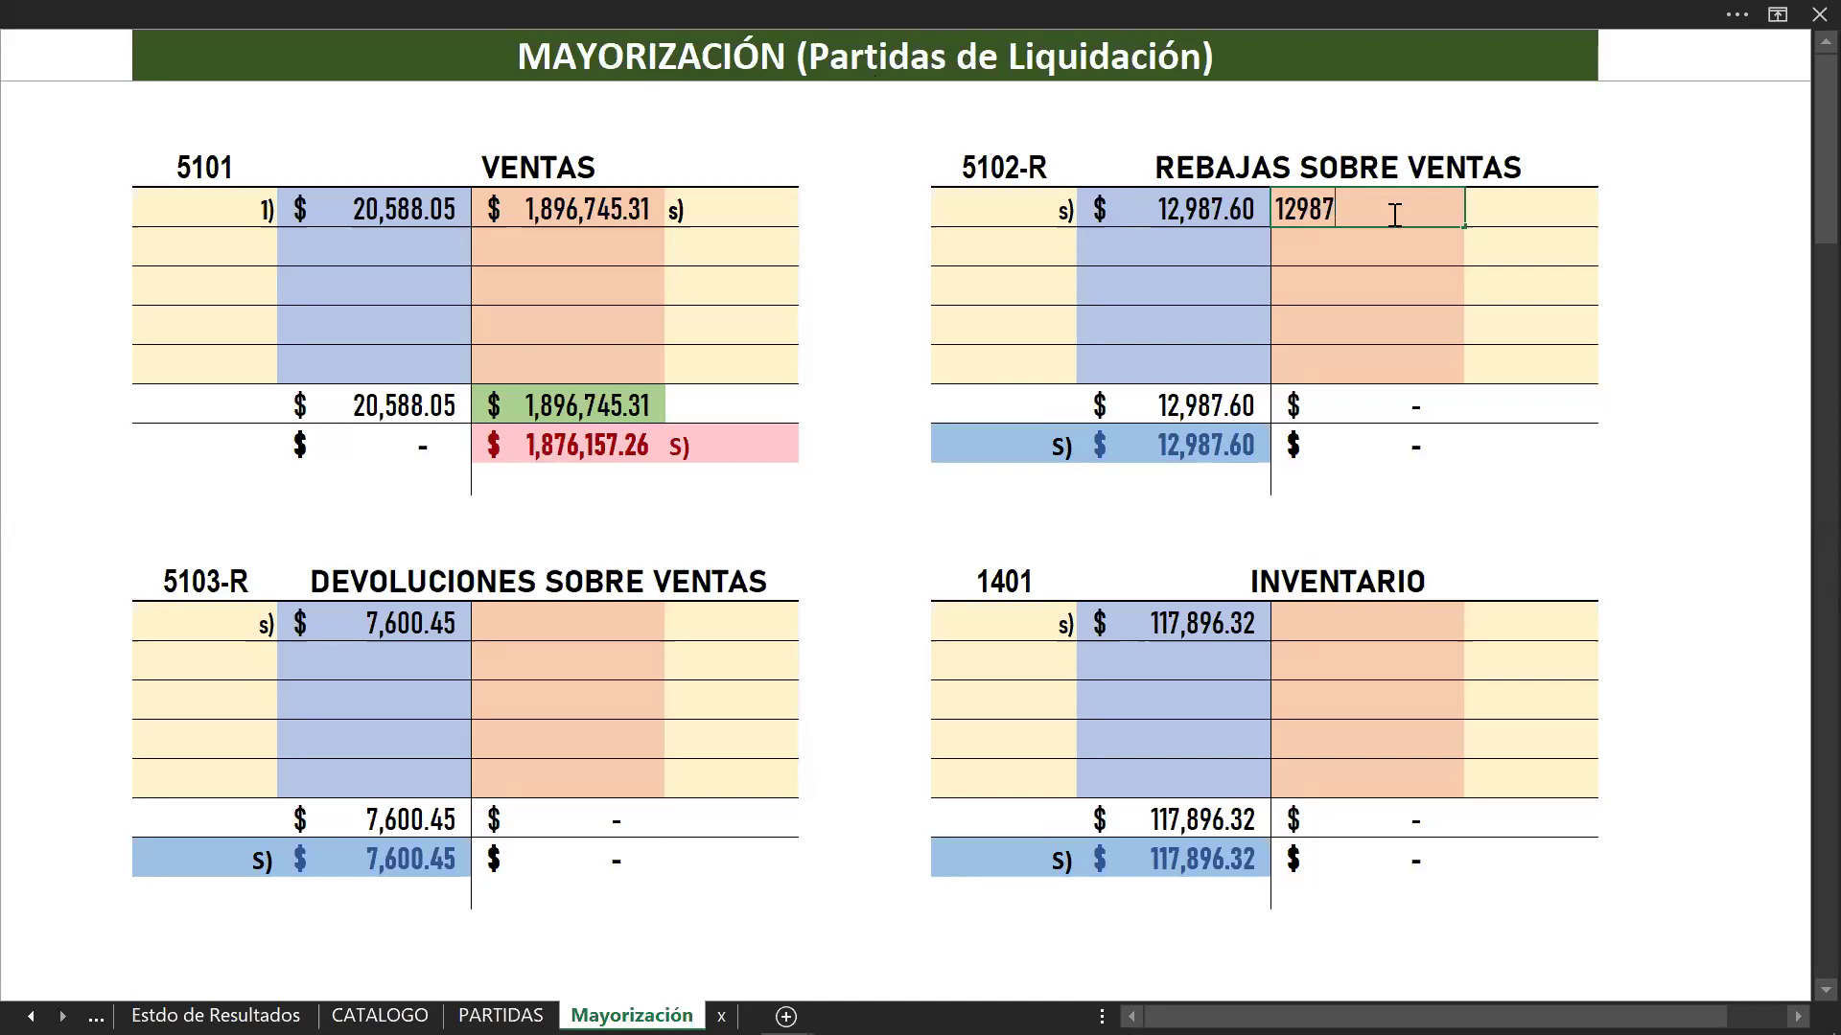
type(".6")
key("Return")
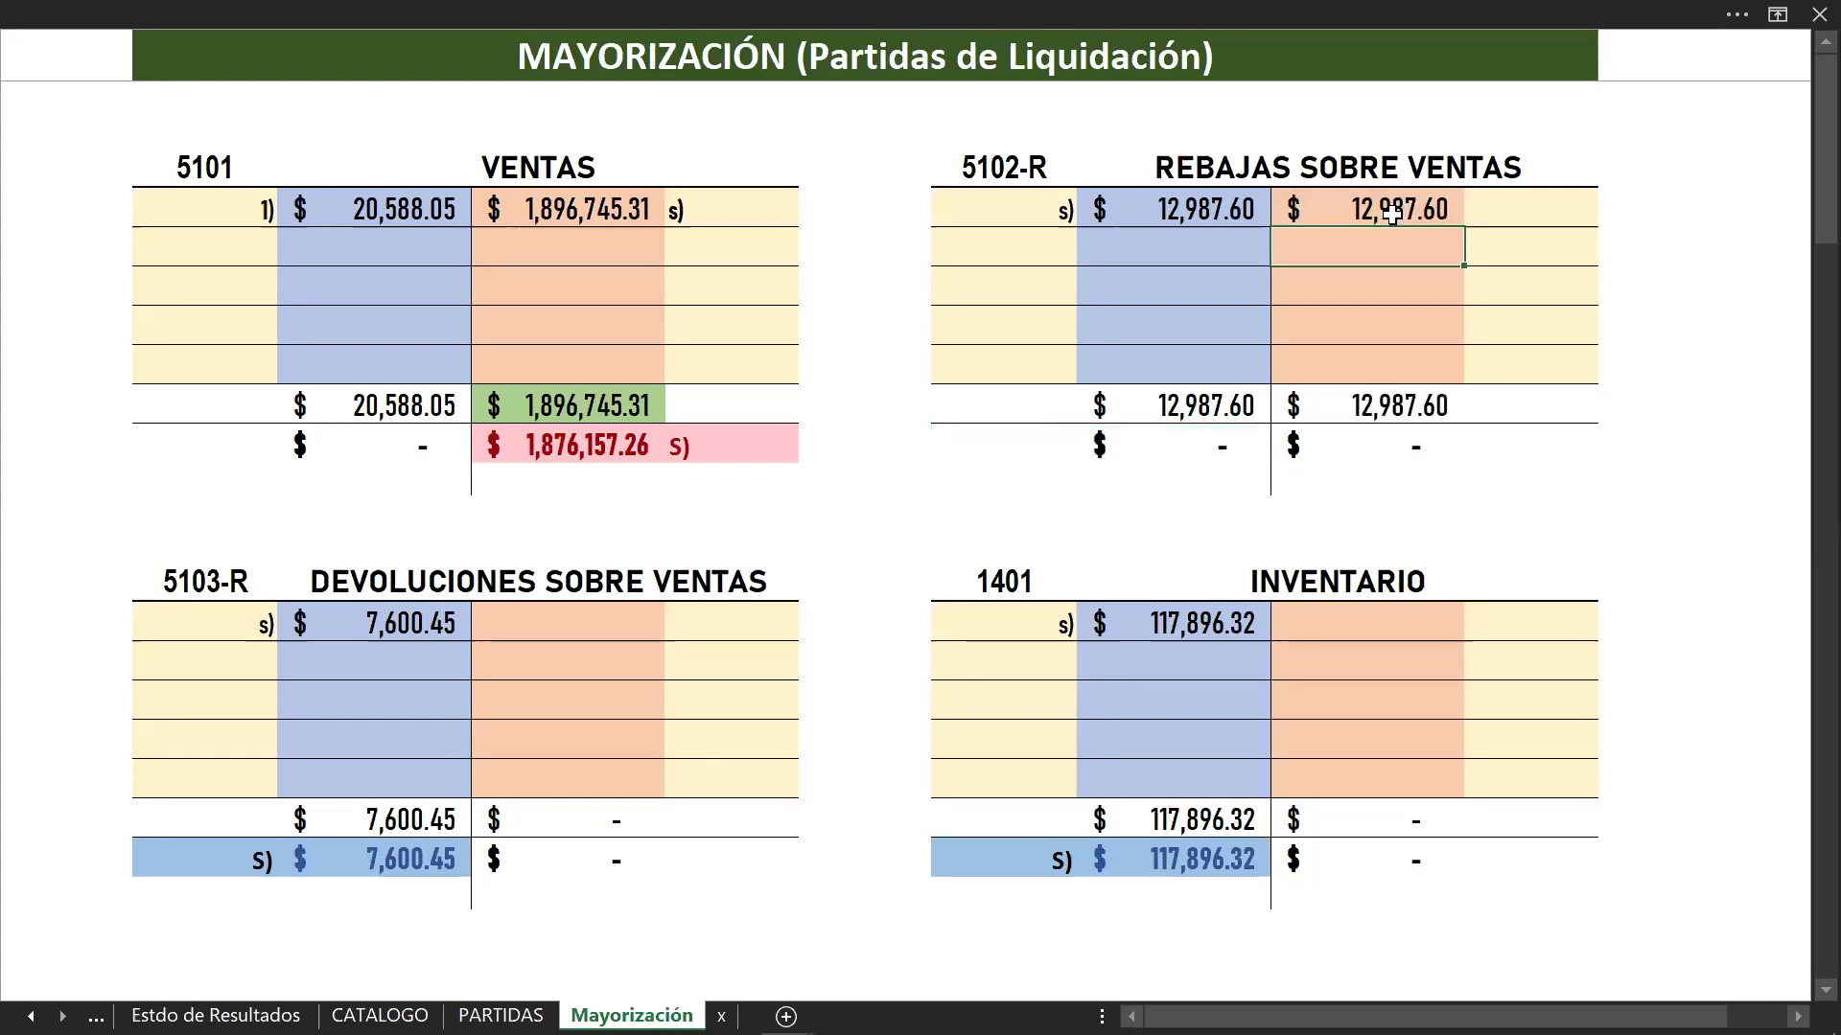
left_click(1482, 205)
type("1)")
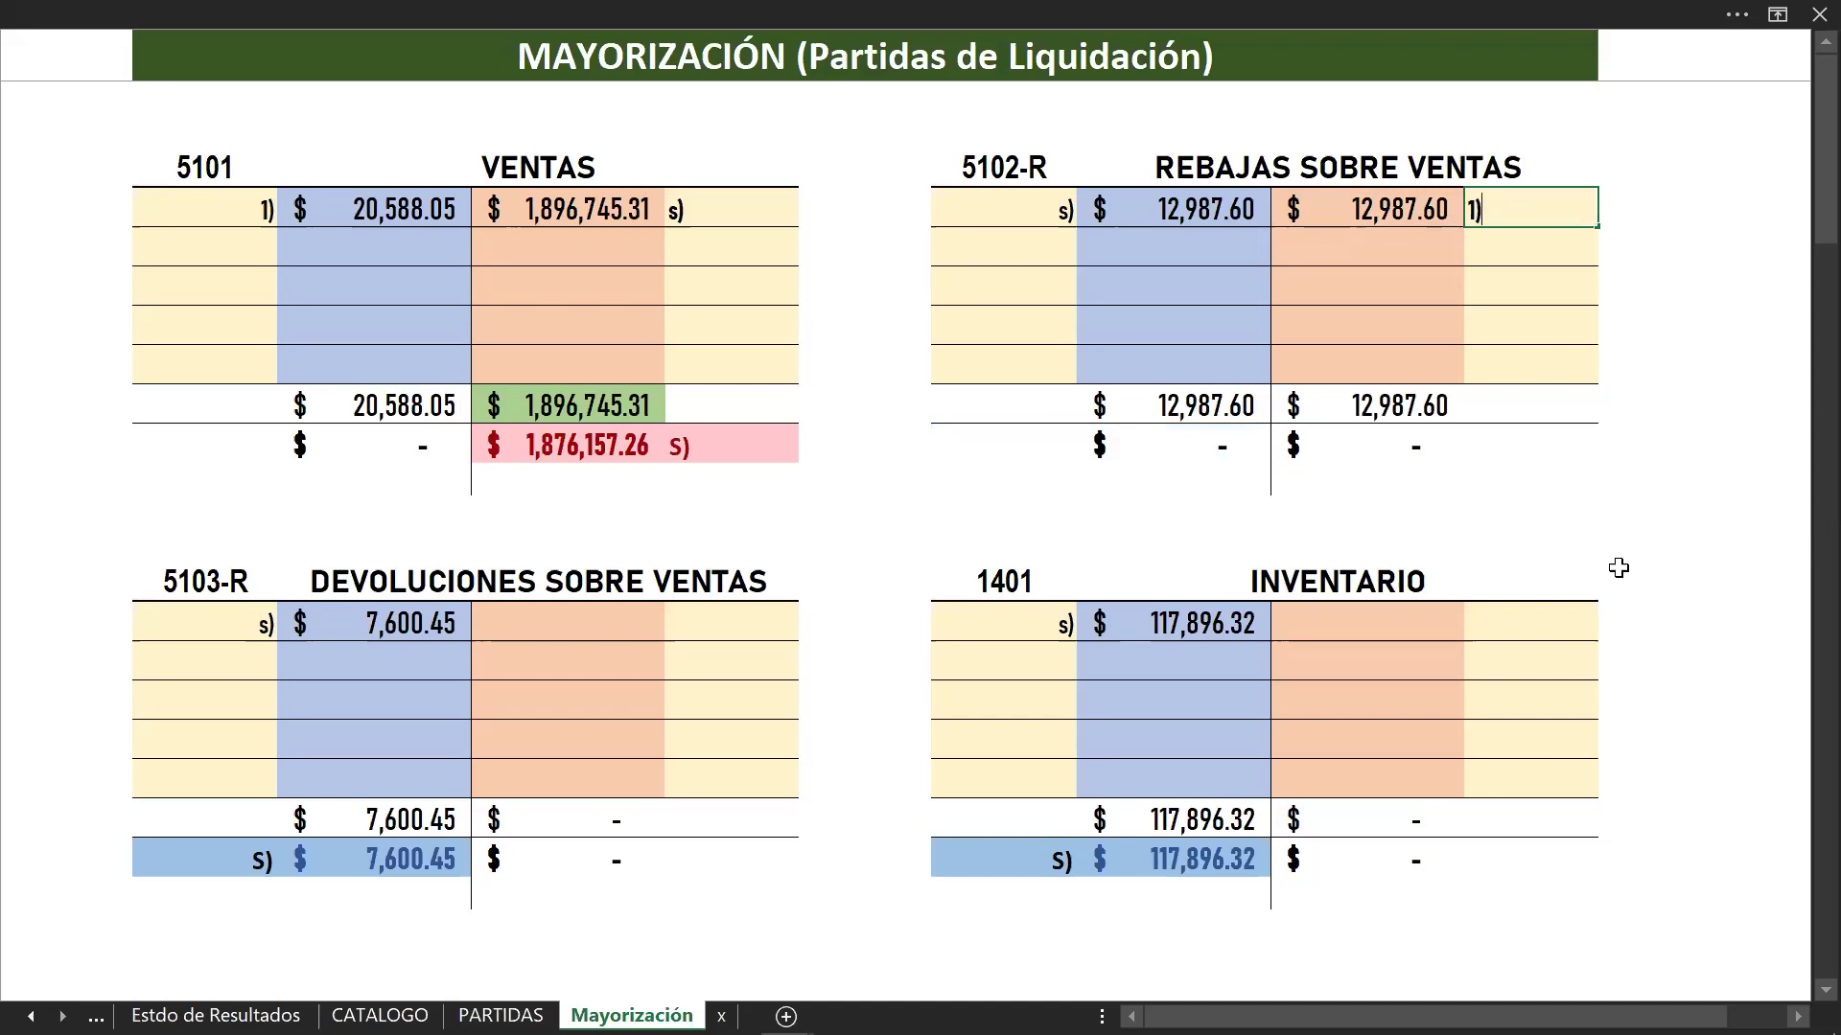
left_click(1601, 522)
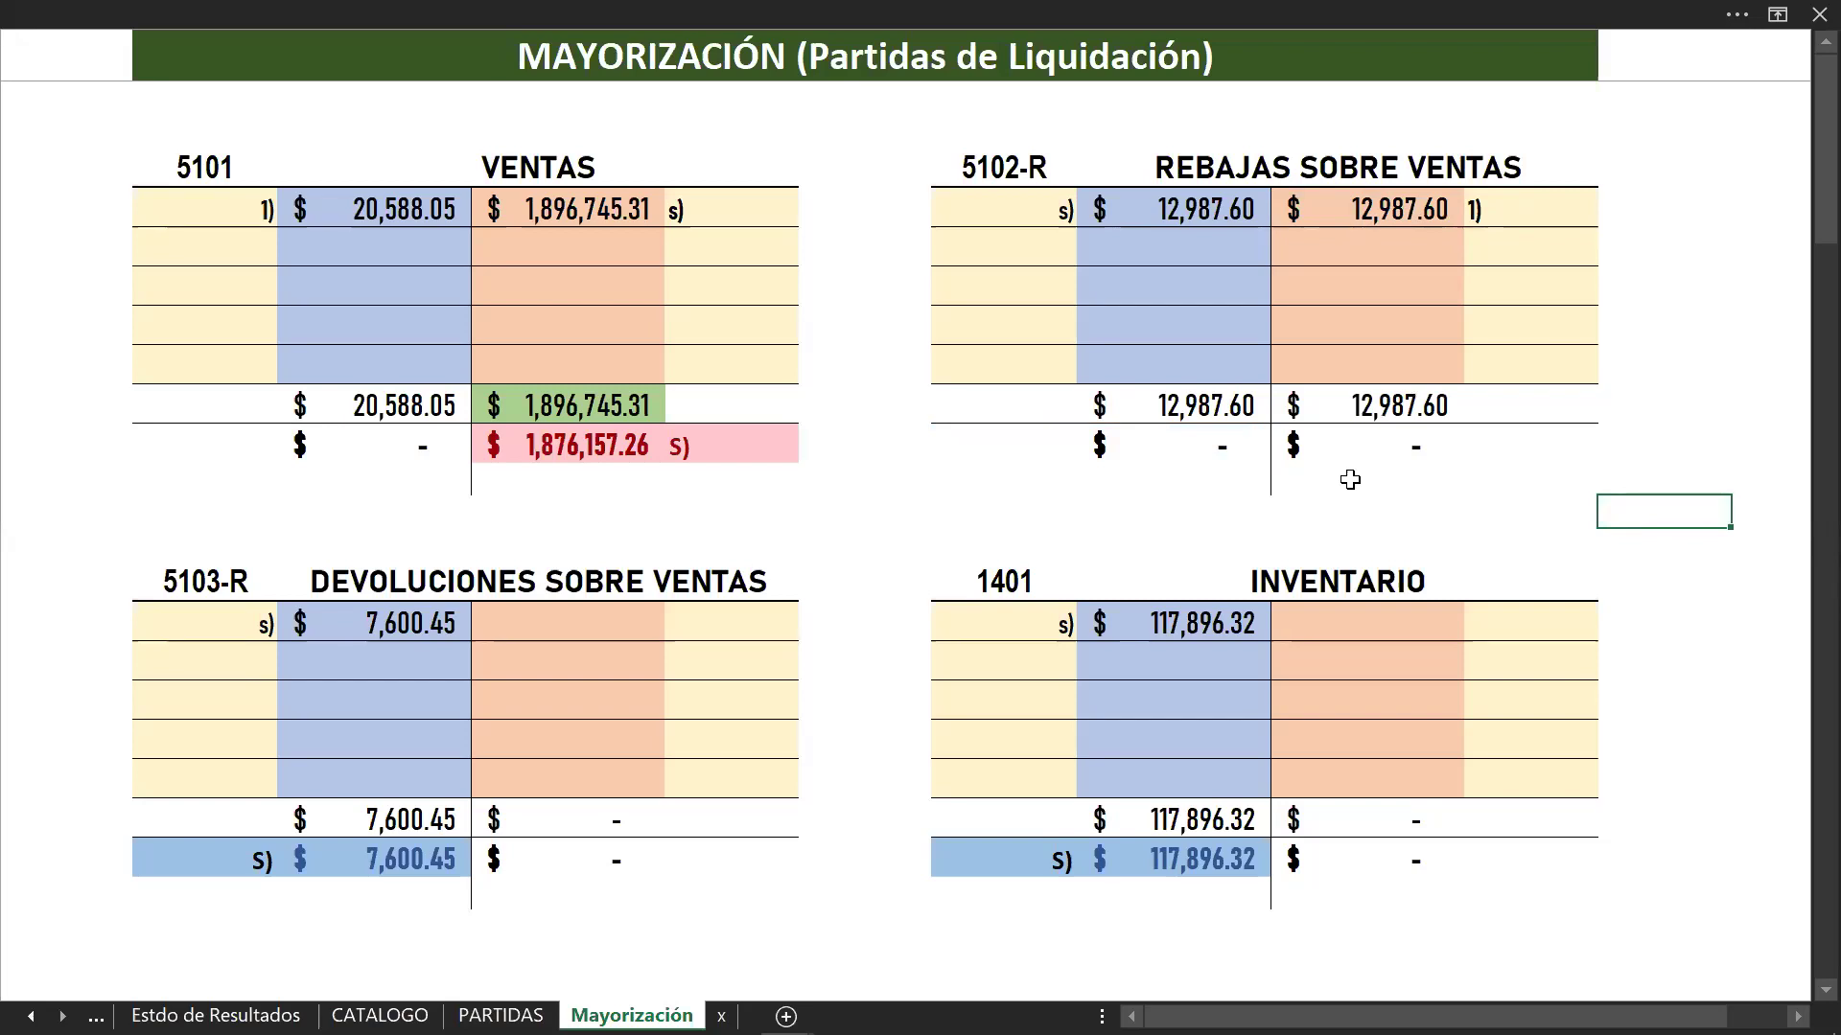
Step: Post 7600.45 with reference 1) on the credit side of DEVOLUCIONES SOBRE VENTAS, and return to the PARTIDAS sheet
left_click(594, 631)
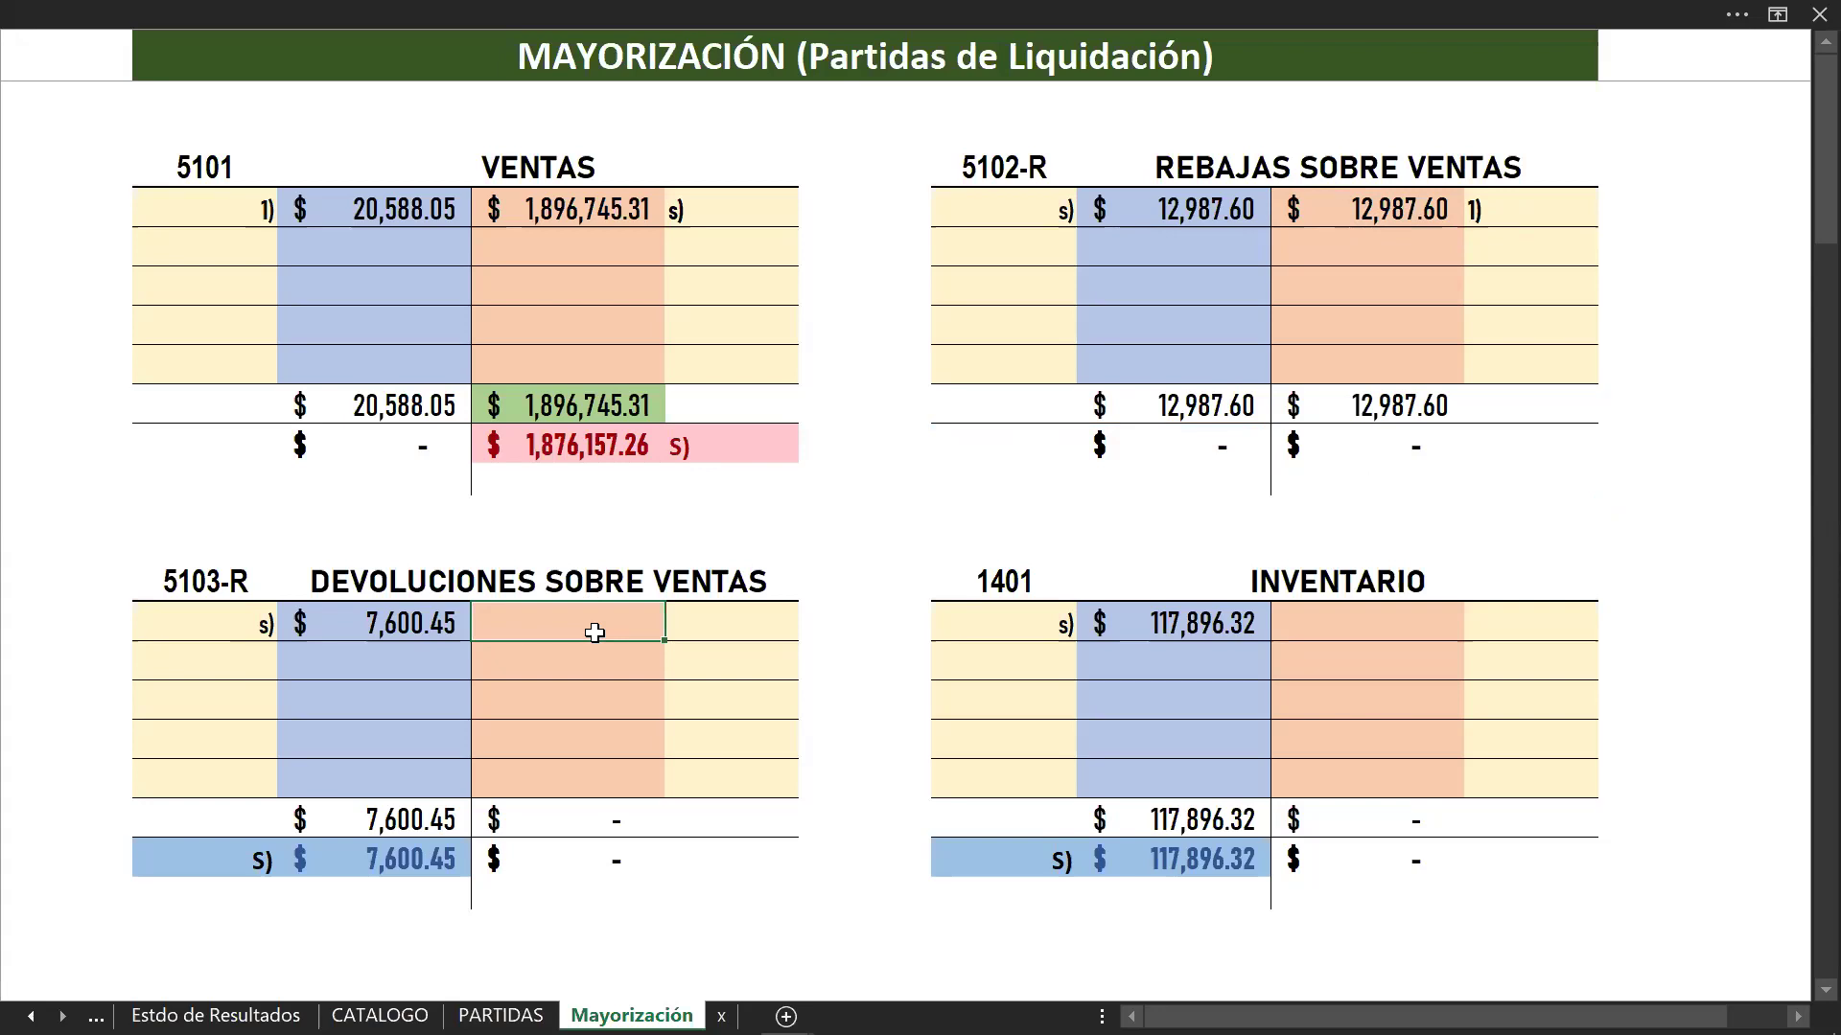
type("7600.45")
key("Return")
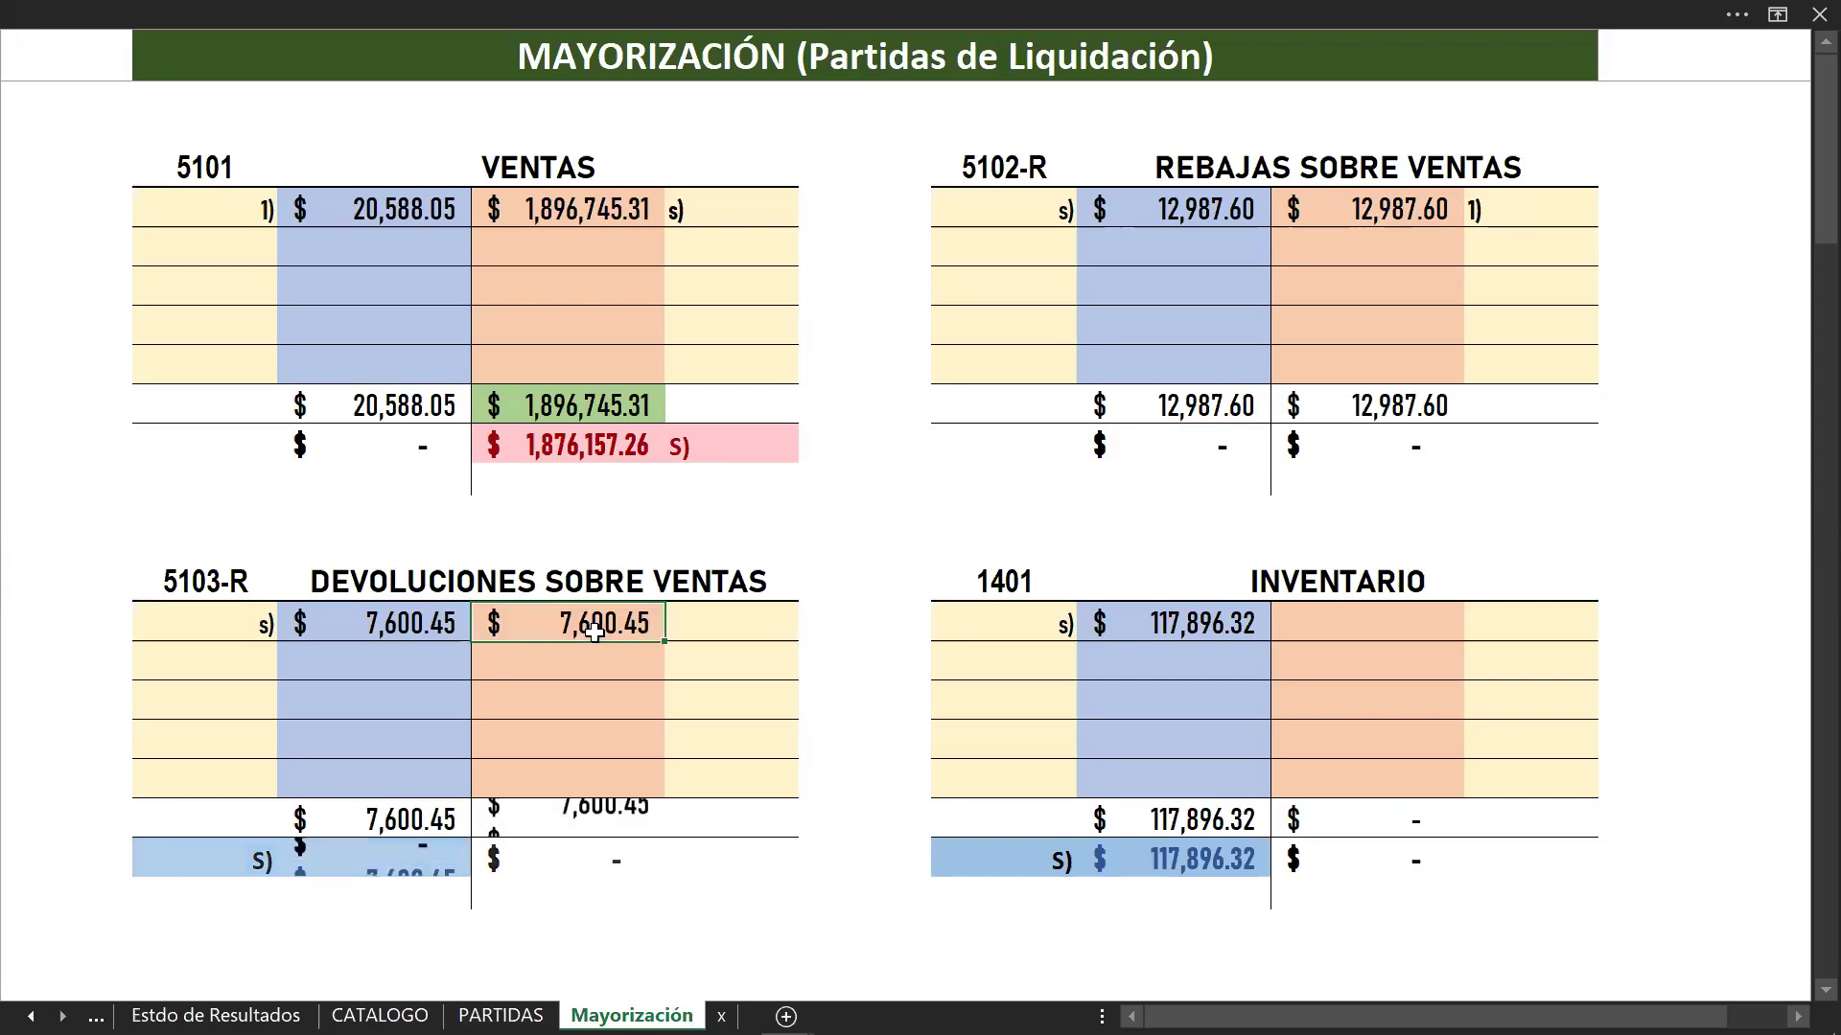
left_click(690, 614)
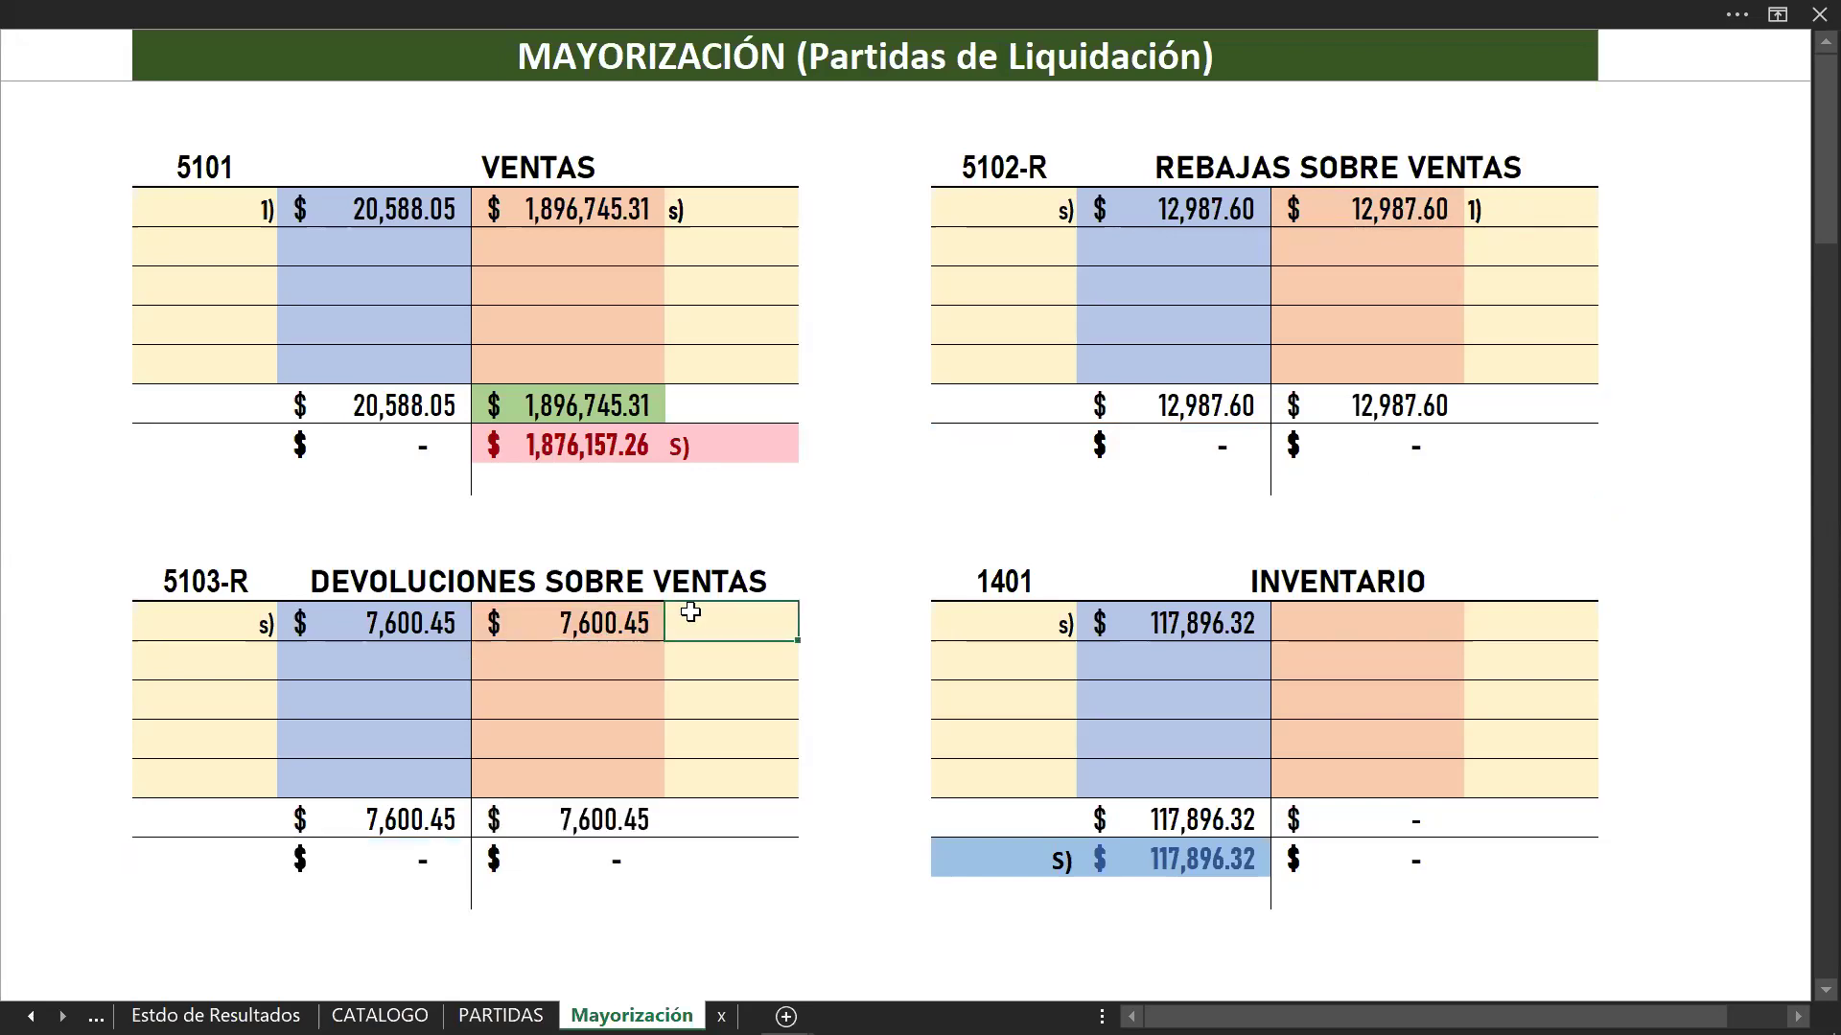
type("1)")
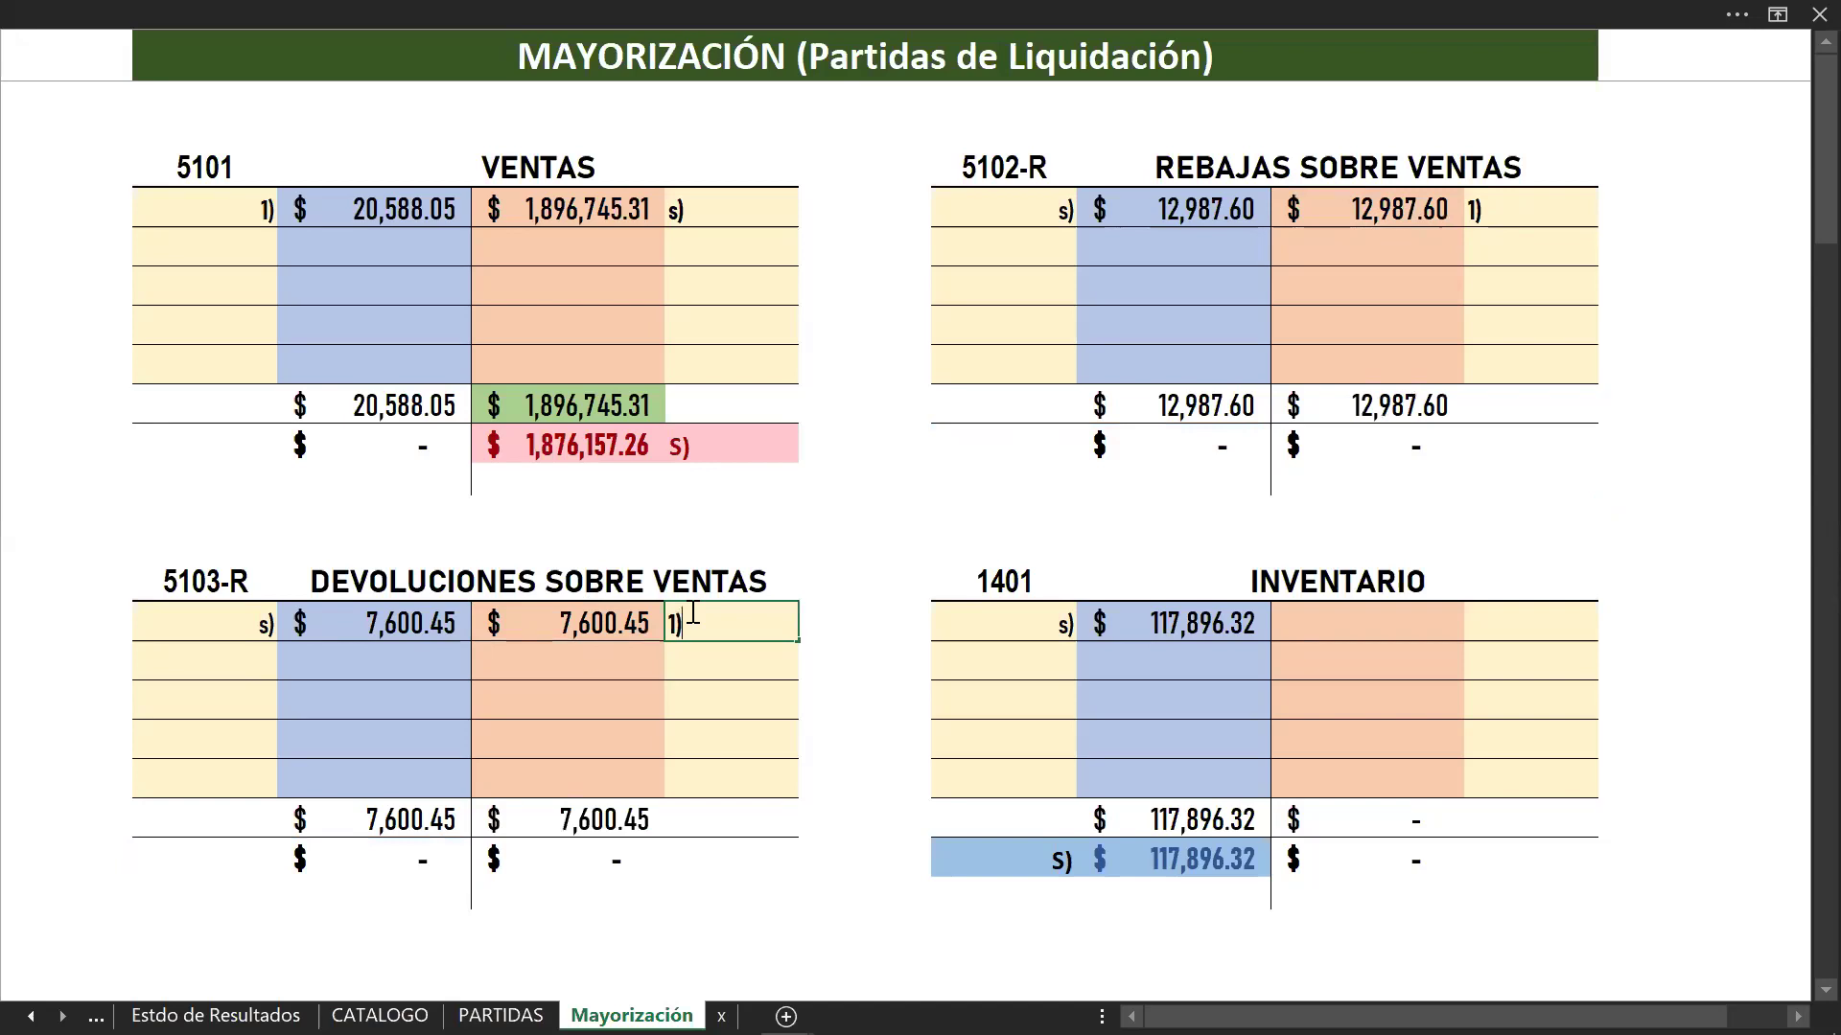
left_click(279, 530)
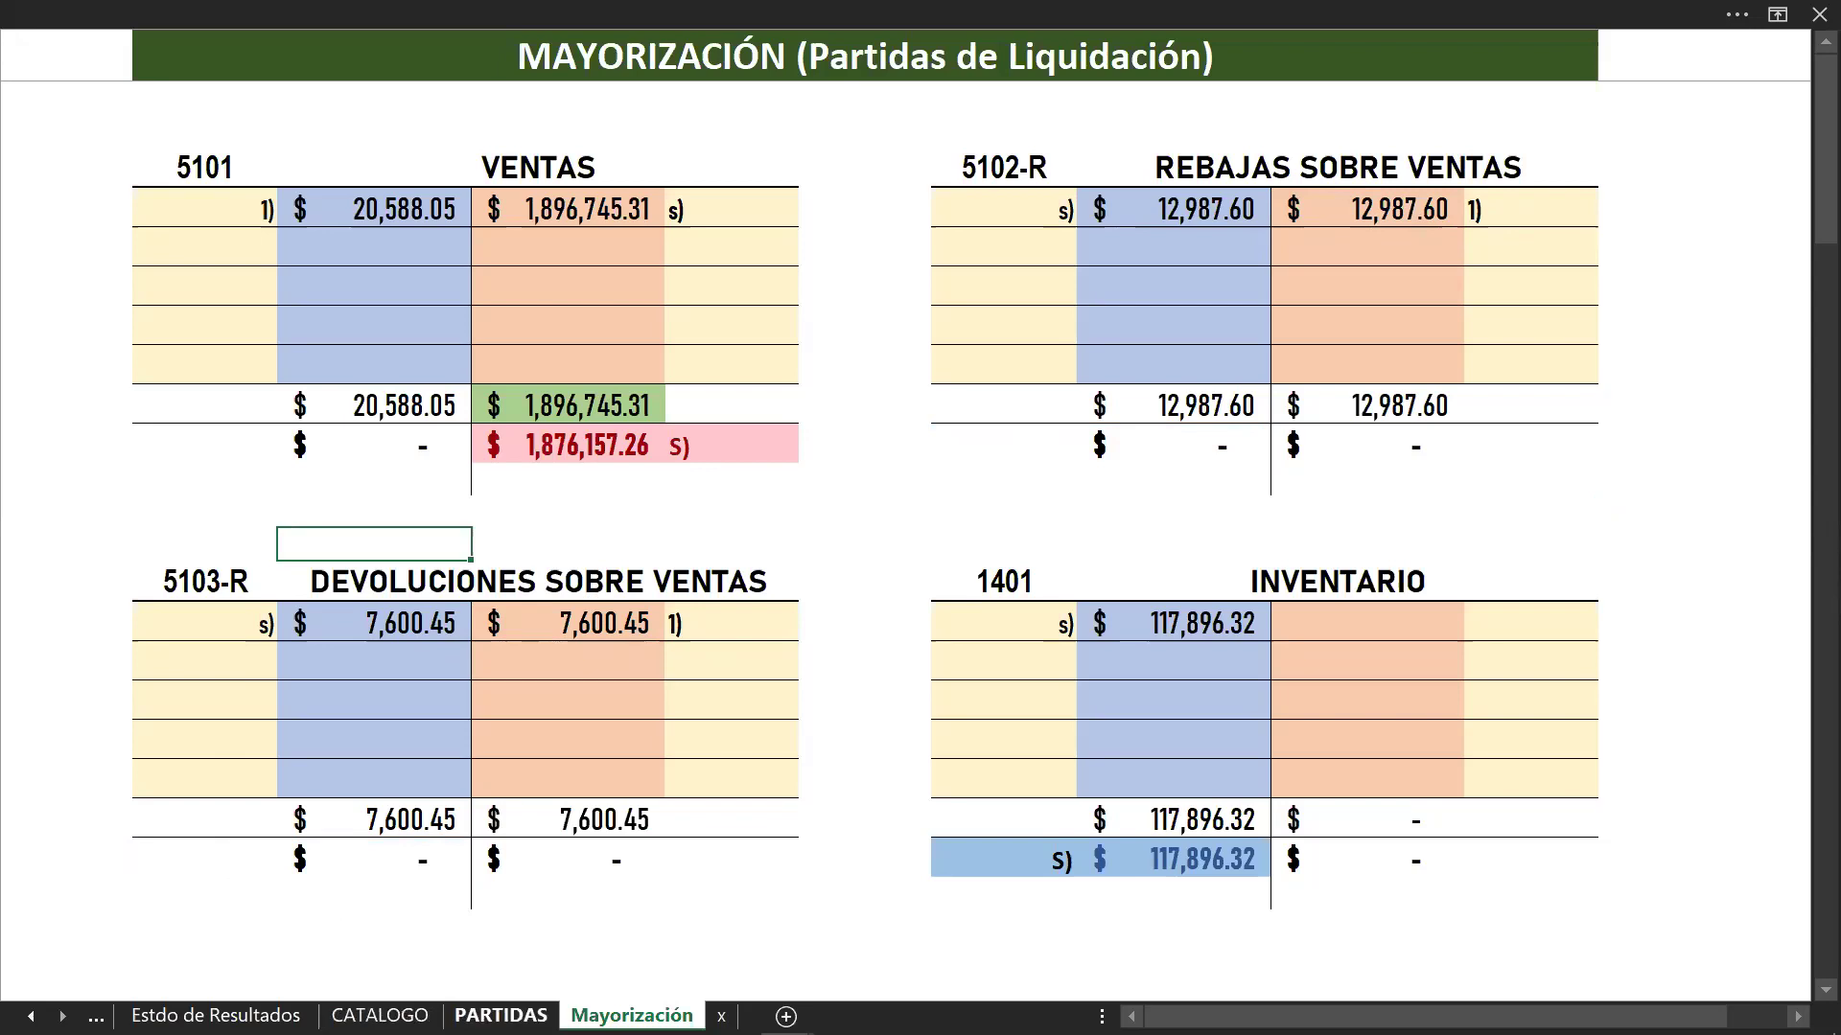
left_click(501, 1015)
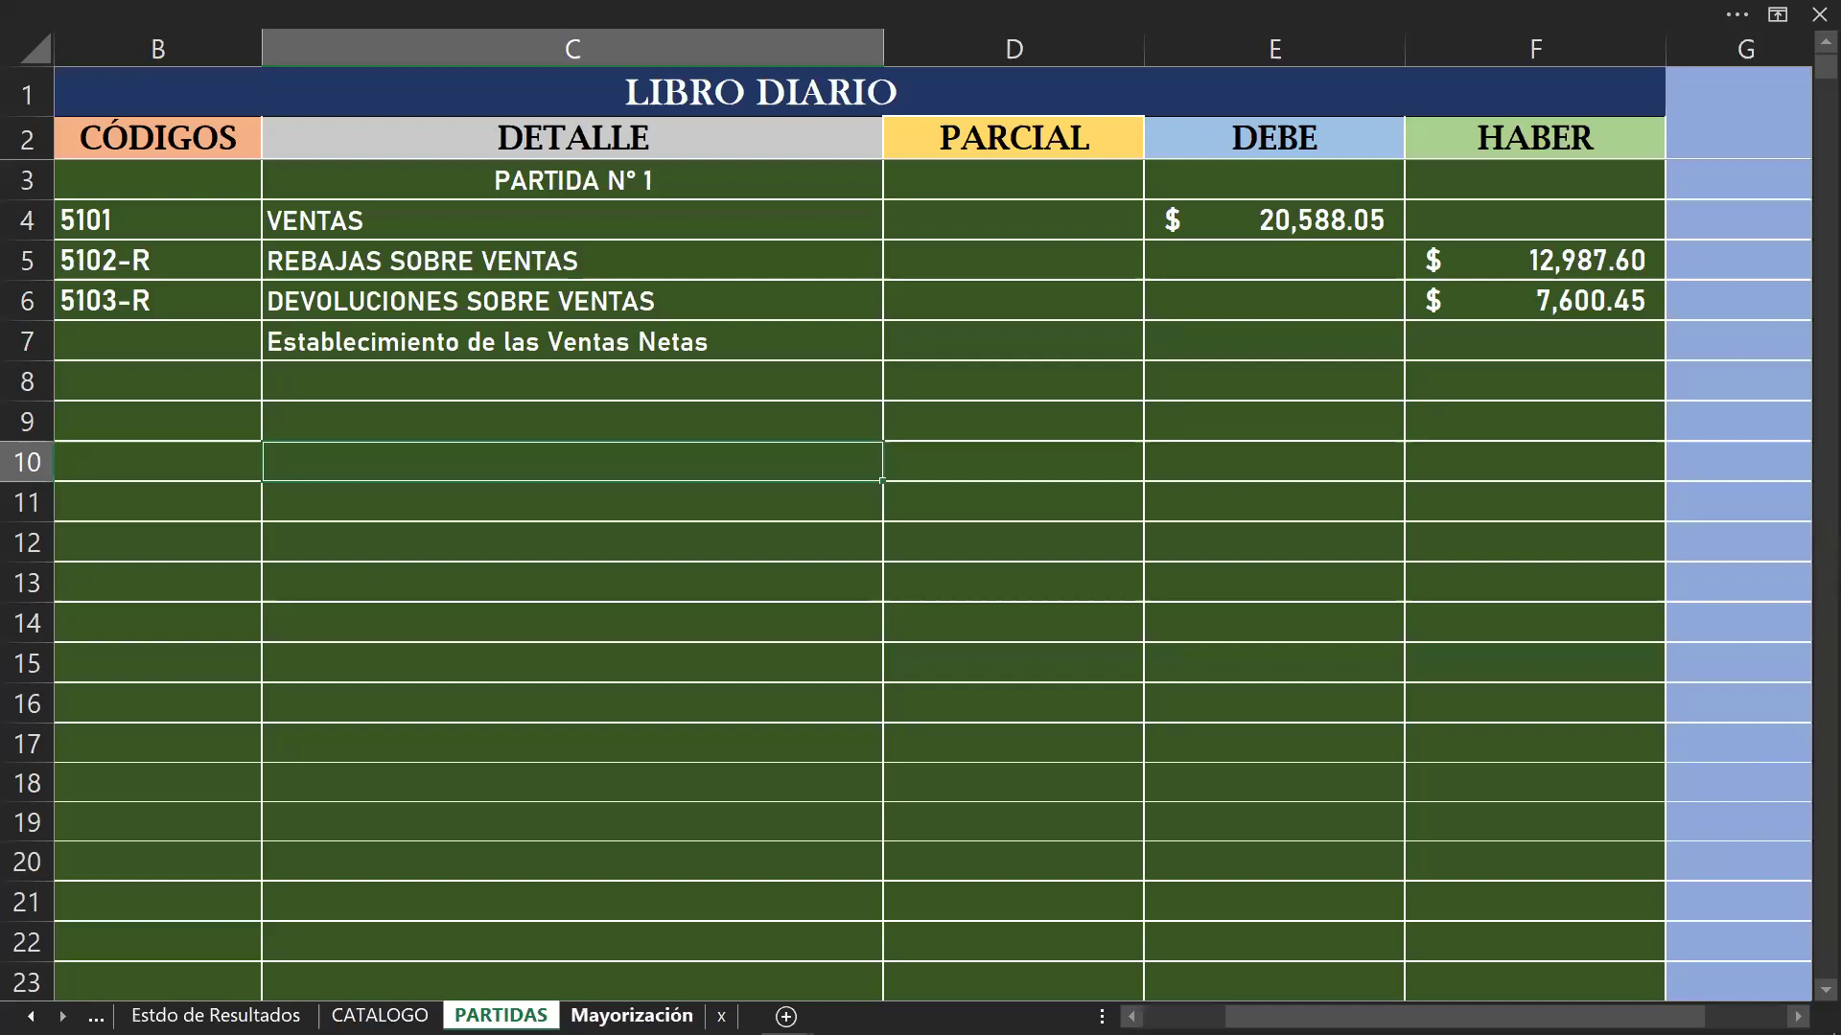
Step: Review the VENTAS debit posting and resulting balance in the Mayorización sheet
left_click(632, 1015)
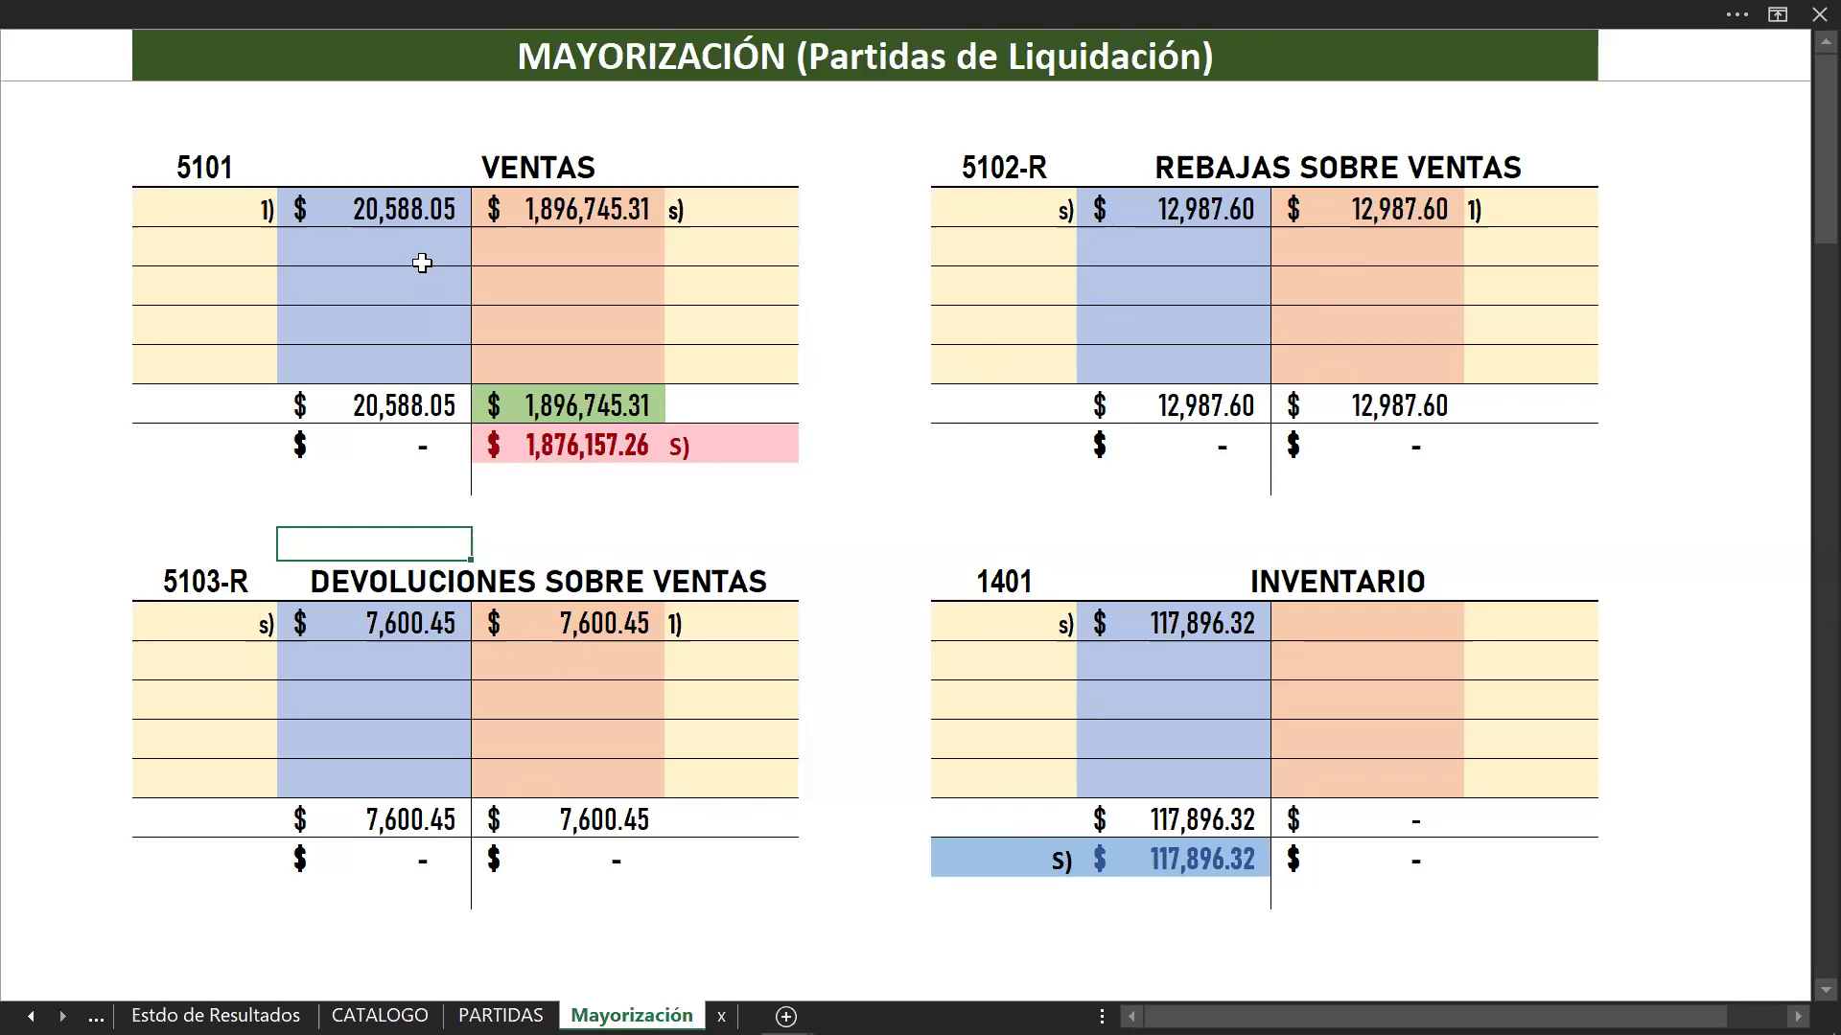
left_click(433, 202)
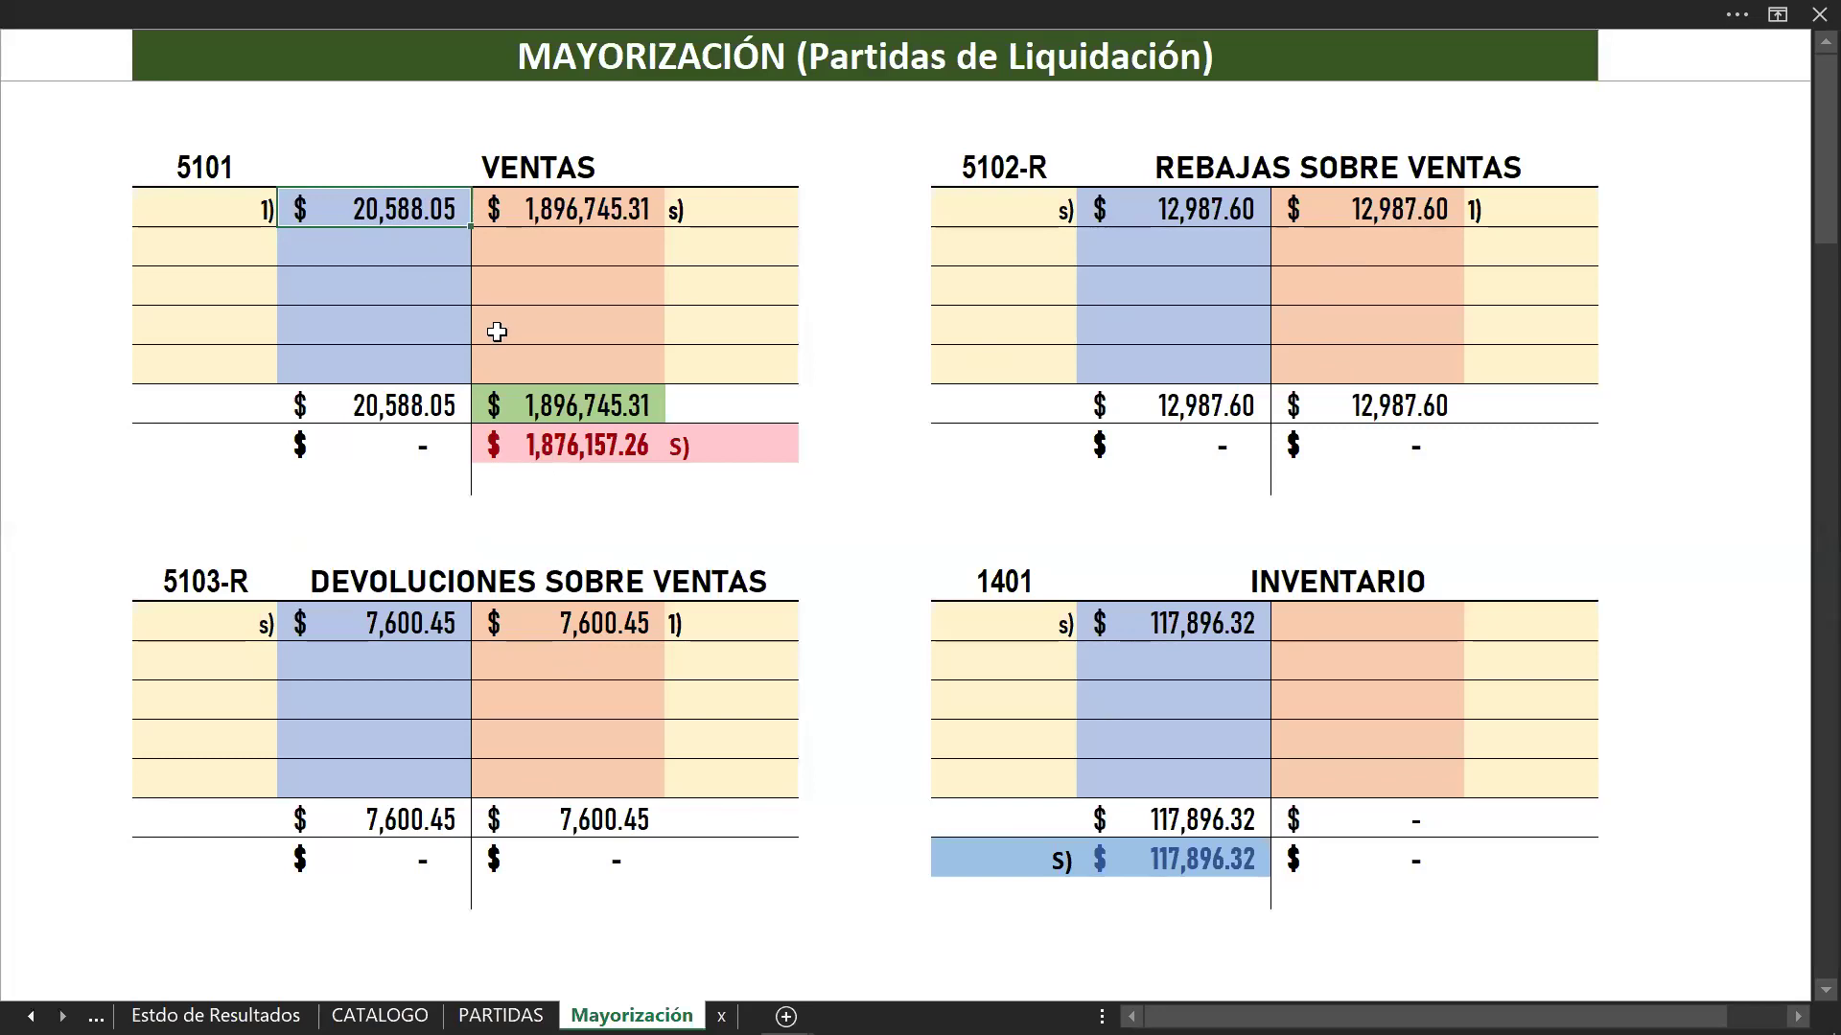
left_click(579, 477)
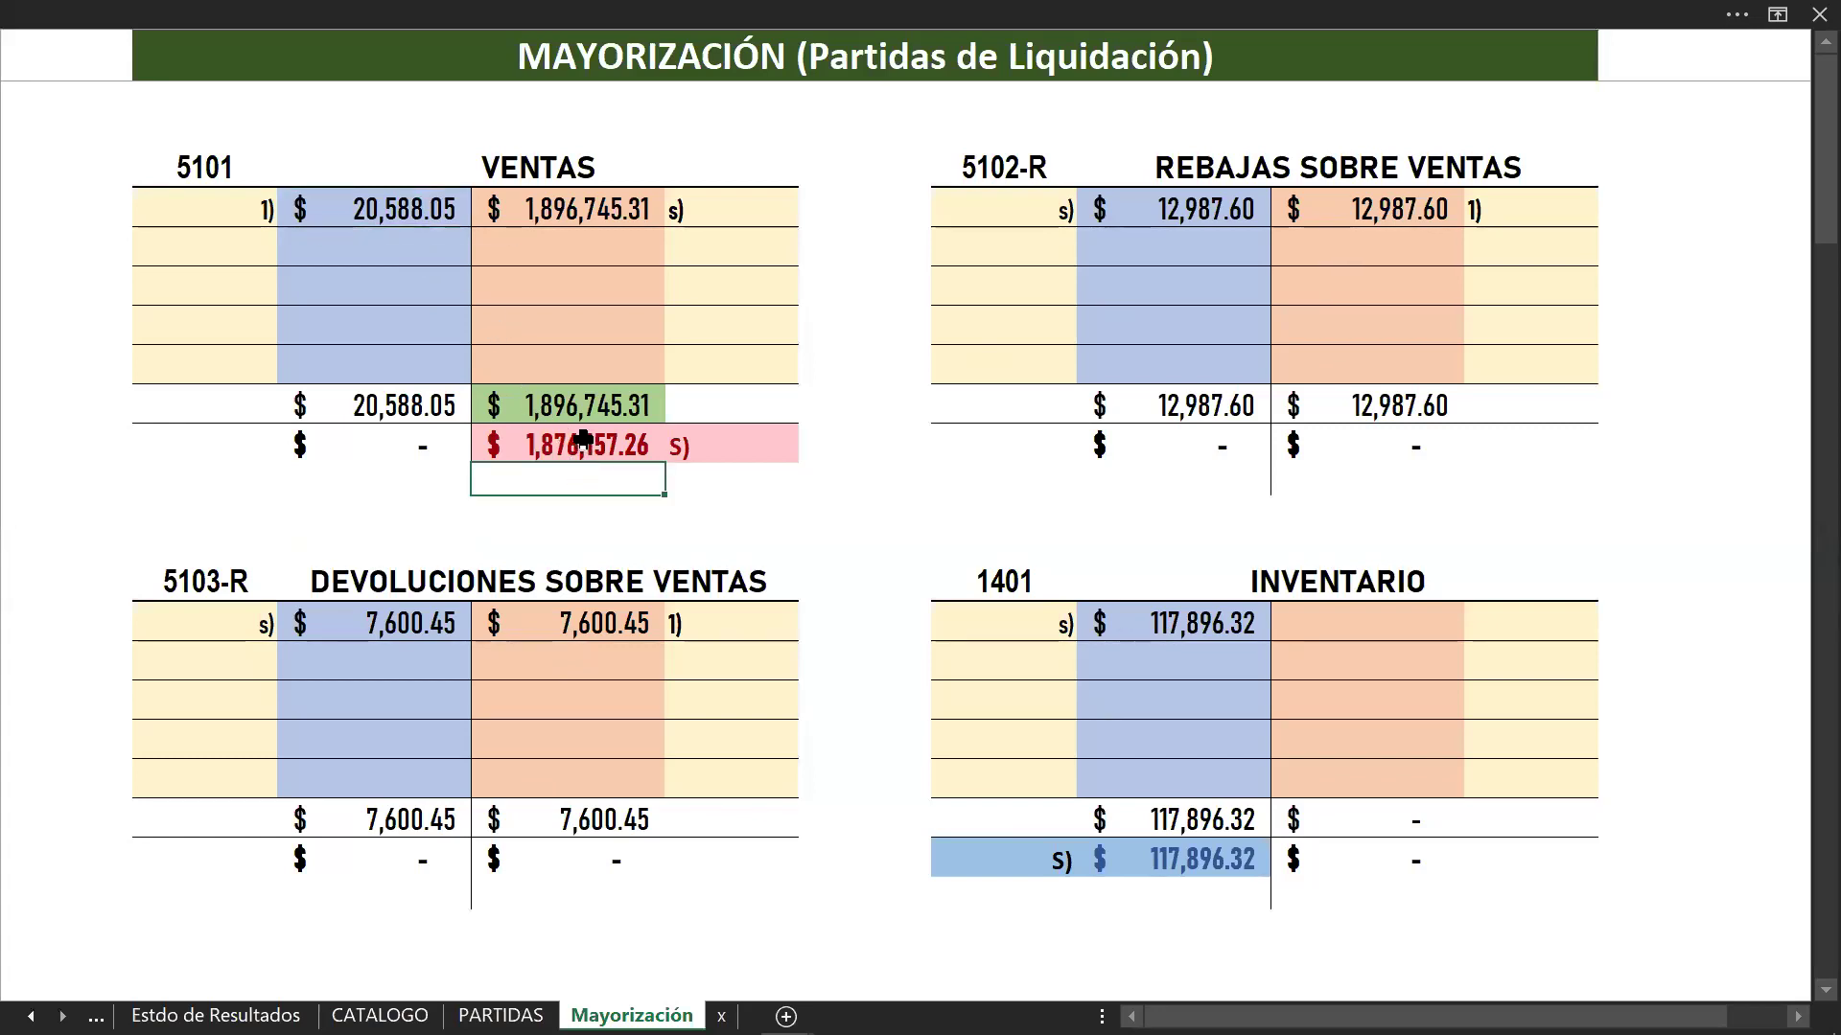
left_click(727, 515)
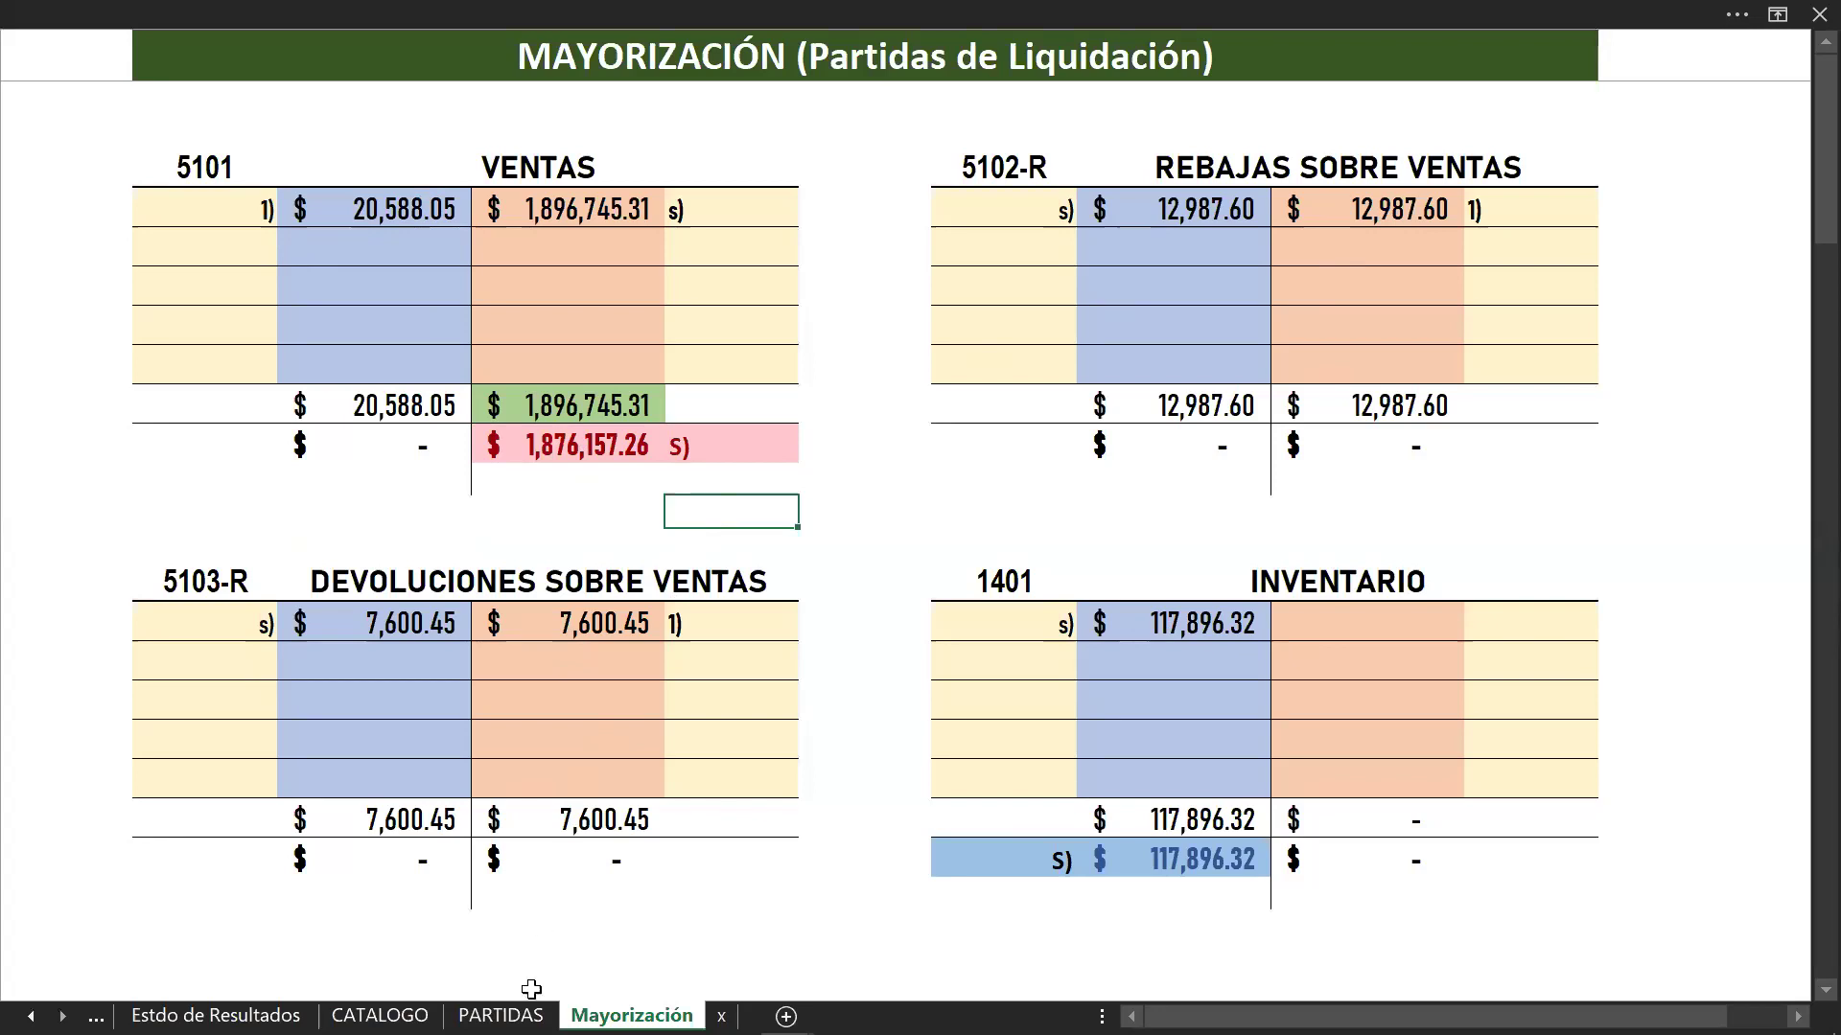
Step: Enter the heading PARTIDA N° 2 in cell C9 of the PARTIDAS sheet
left_click(500, 1015)
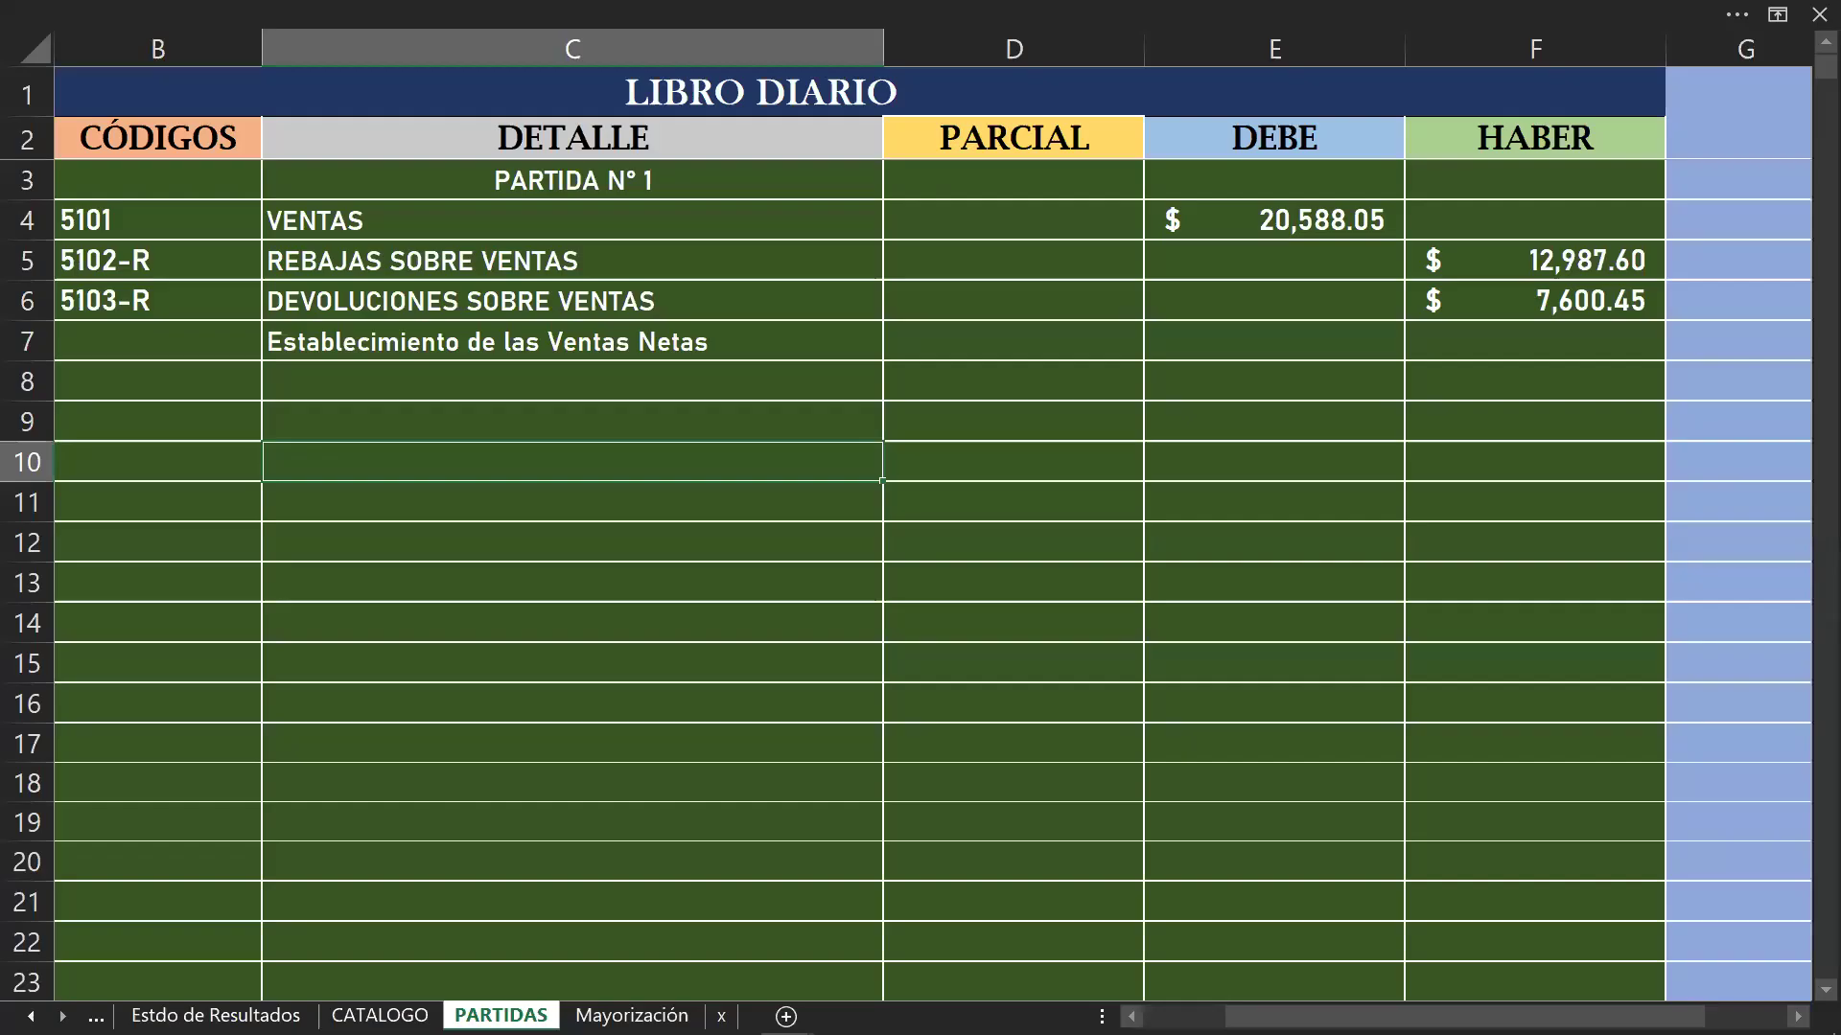
left_click(427, 421)
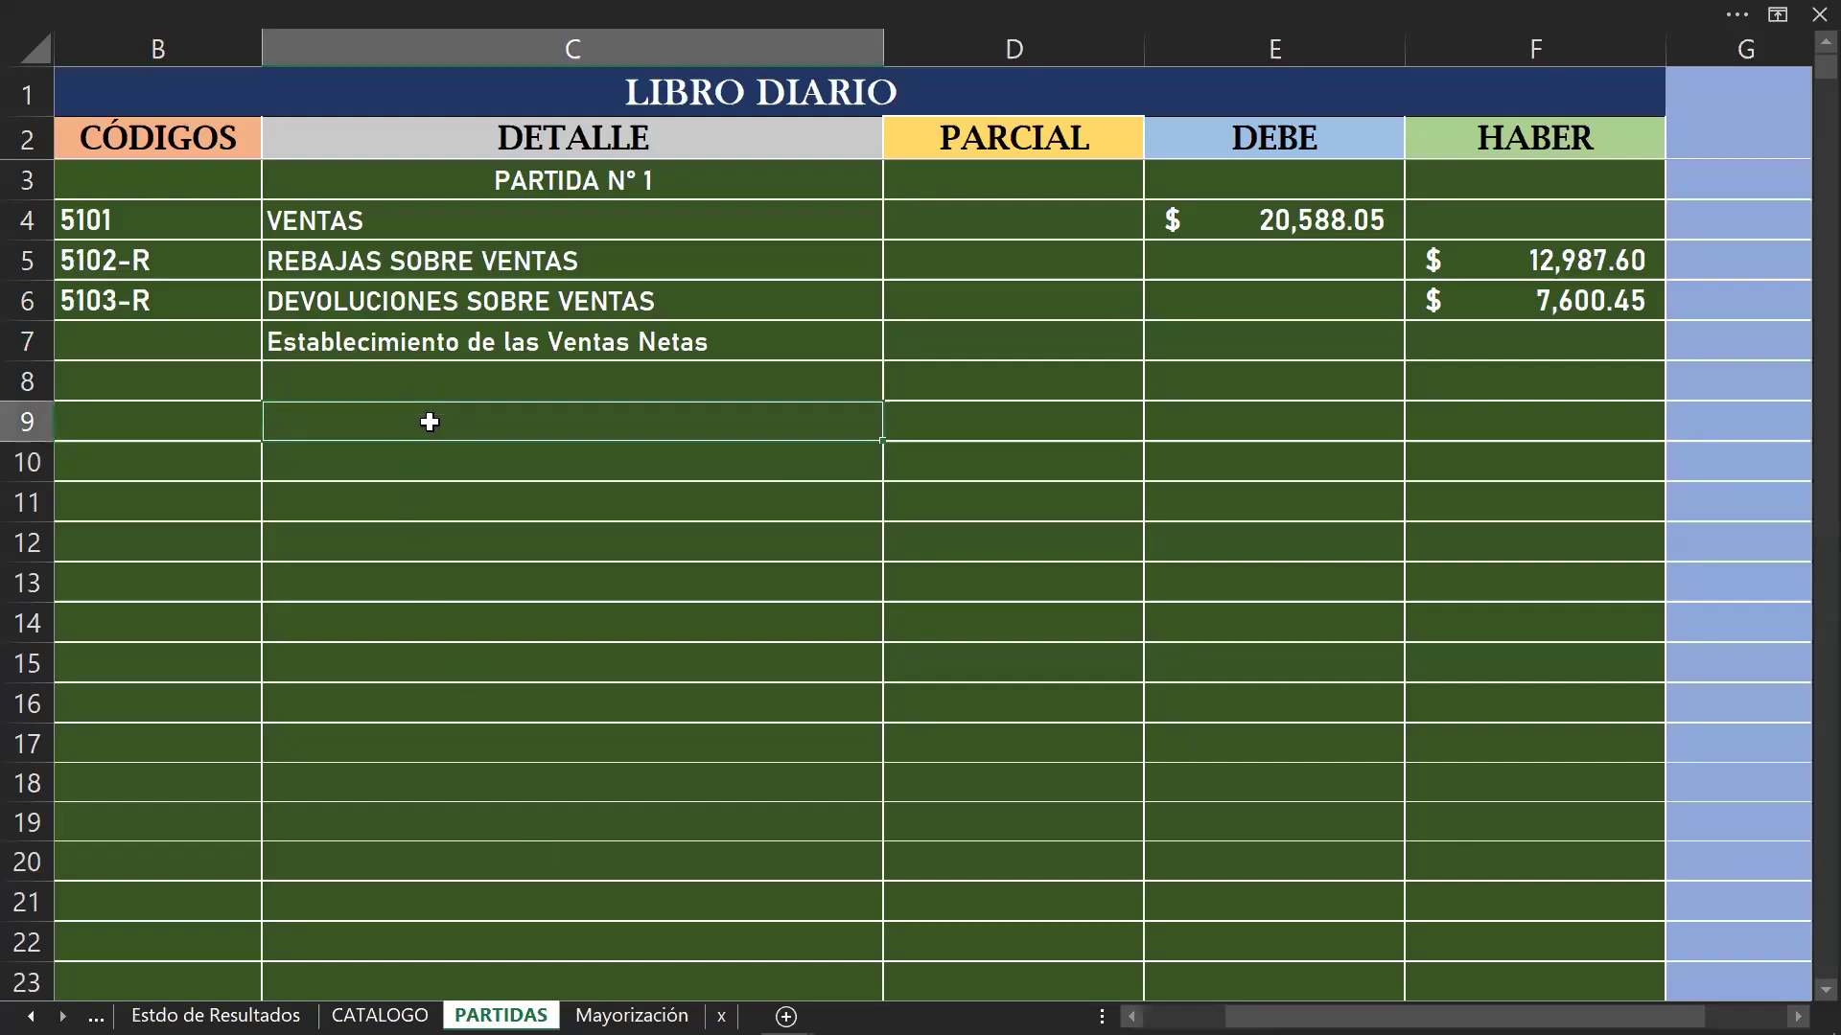
double_click(428, 421)
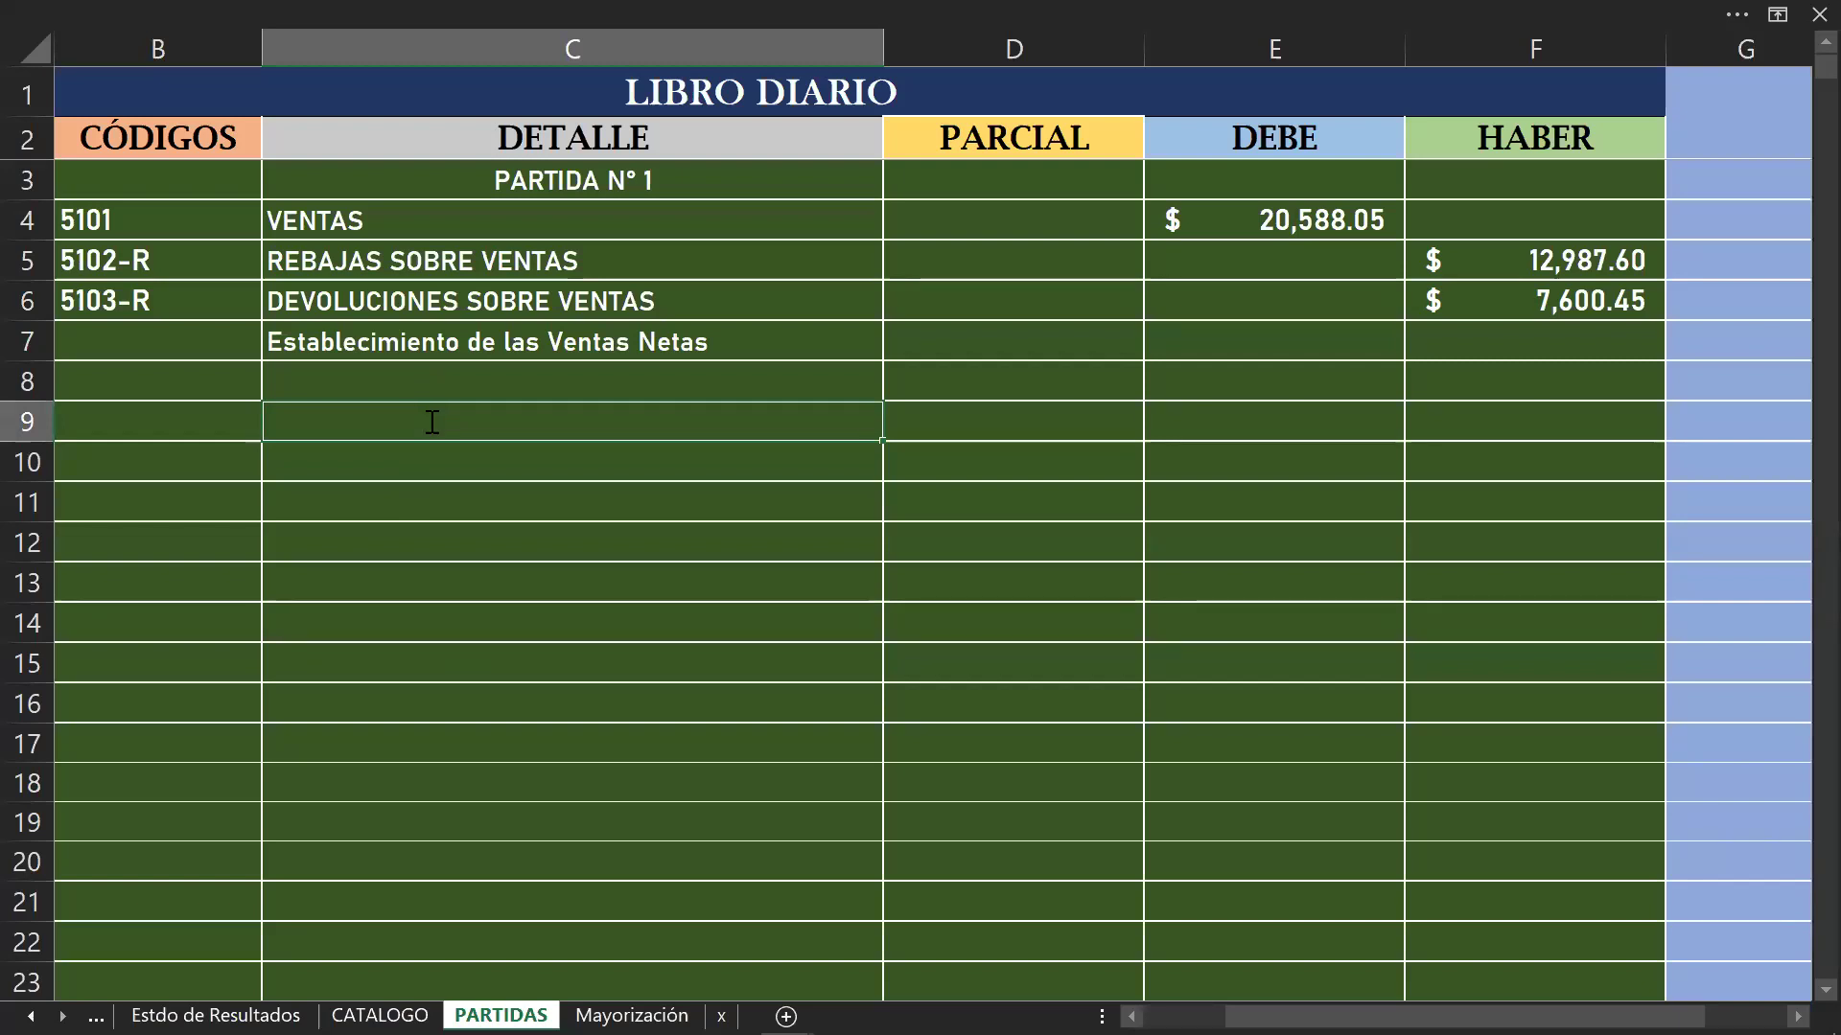
type("PARTIDA ")
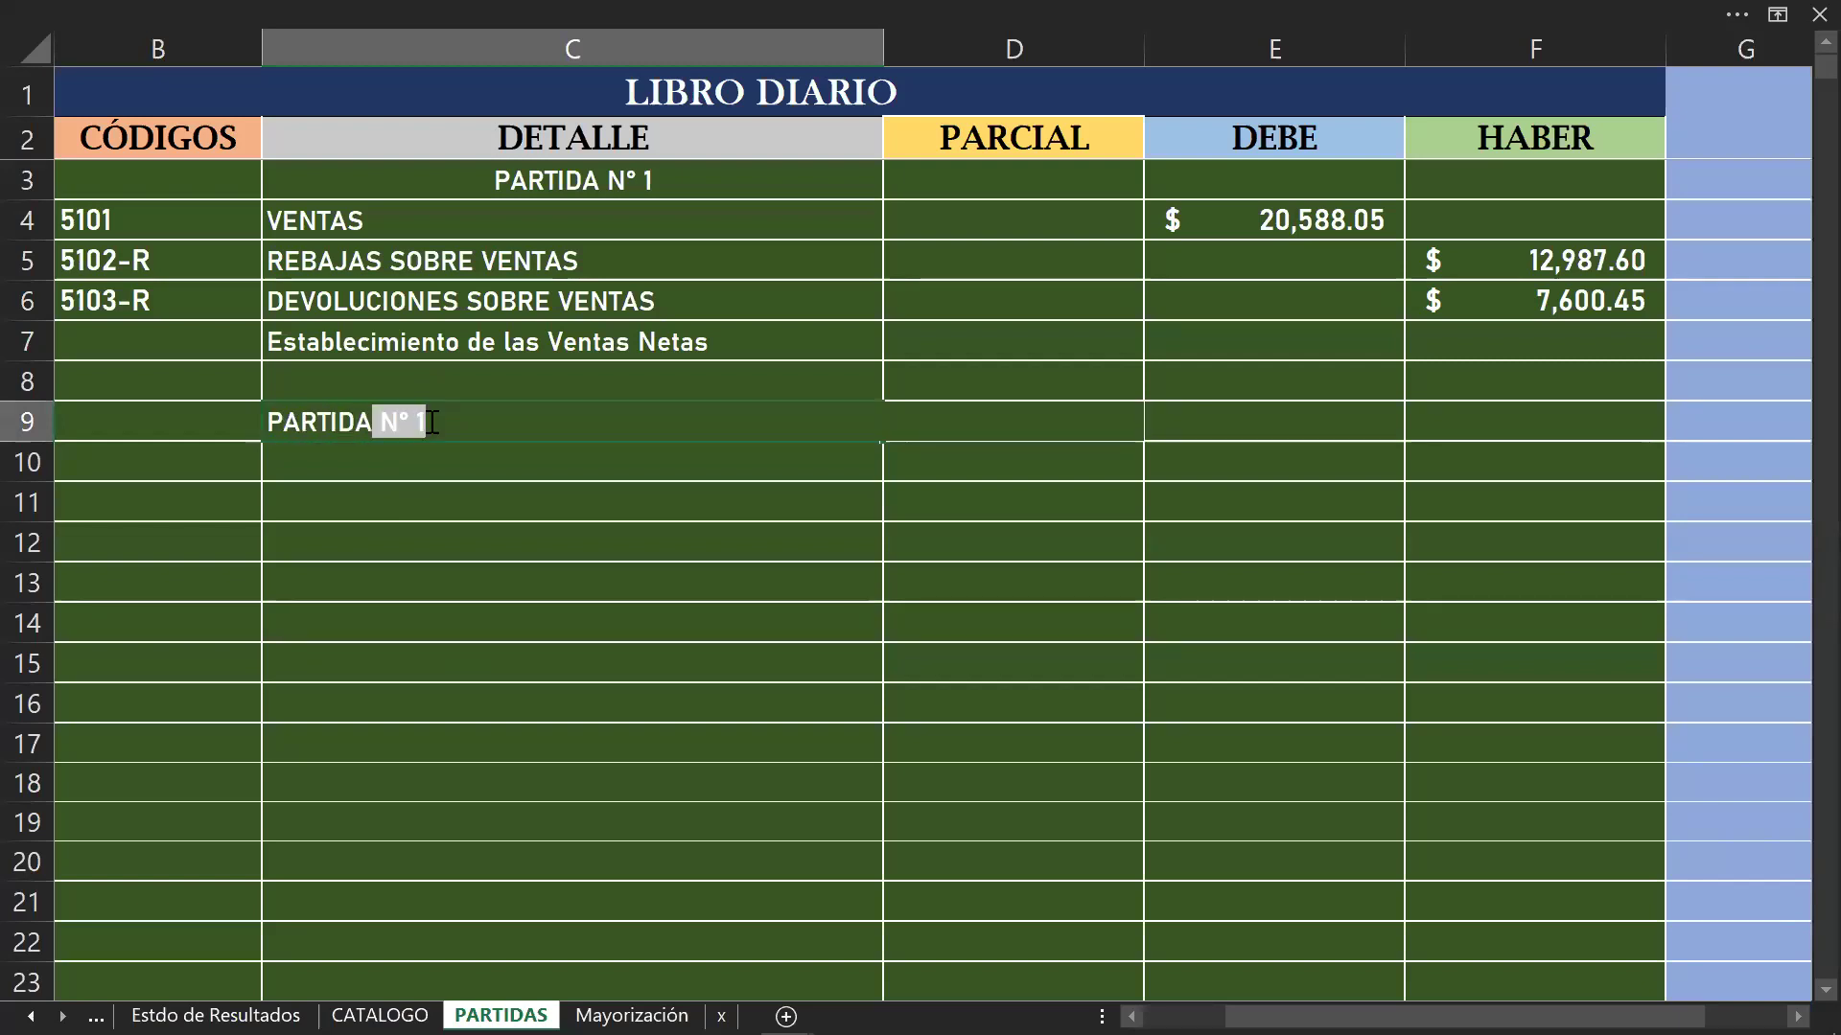
type("N")
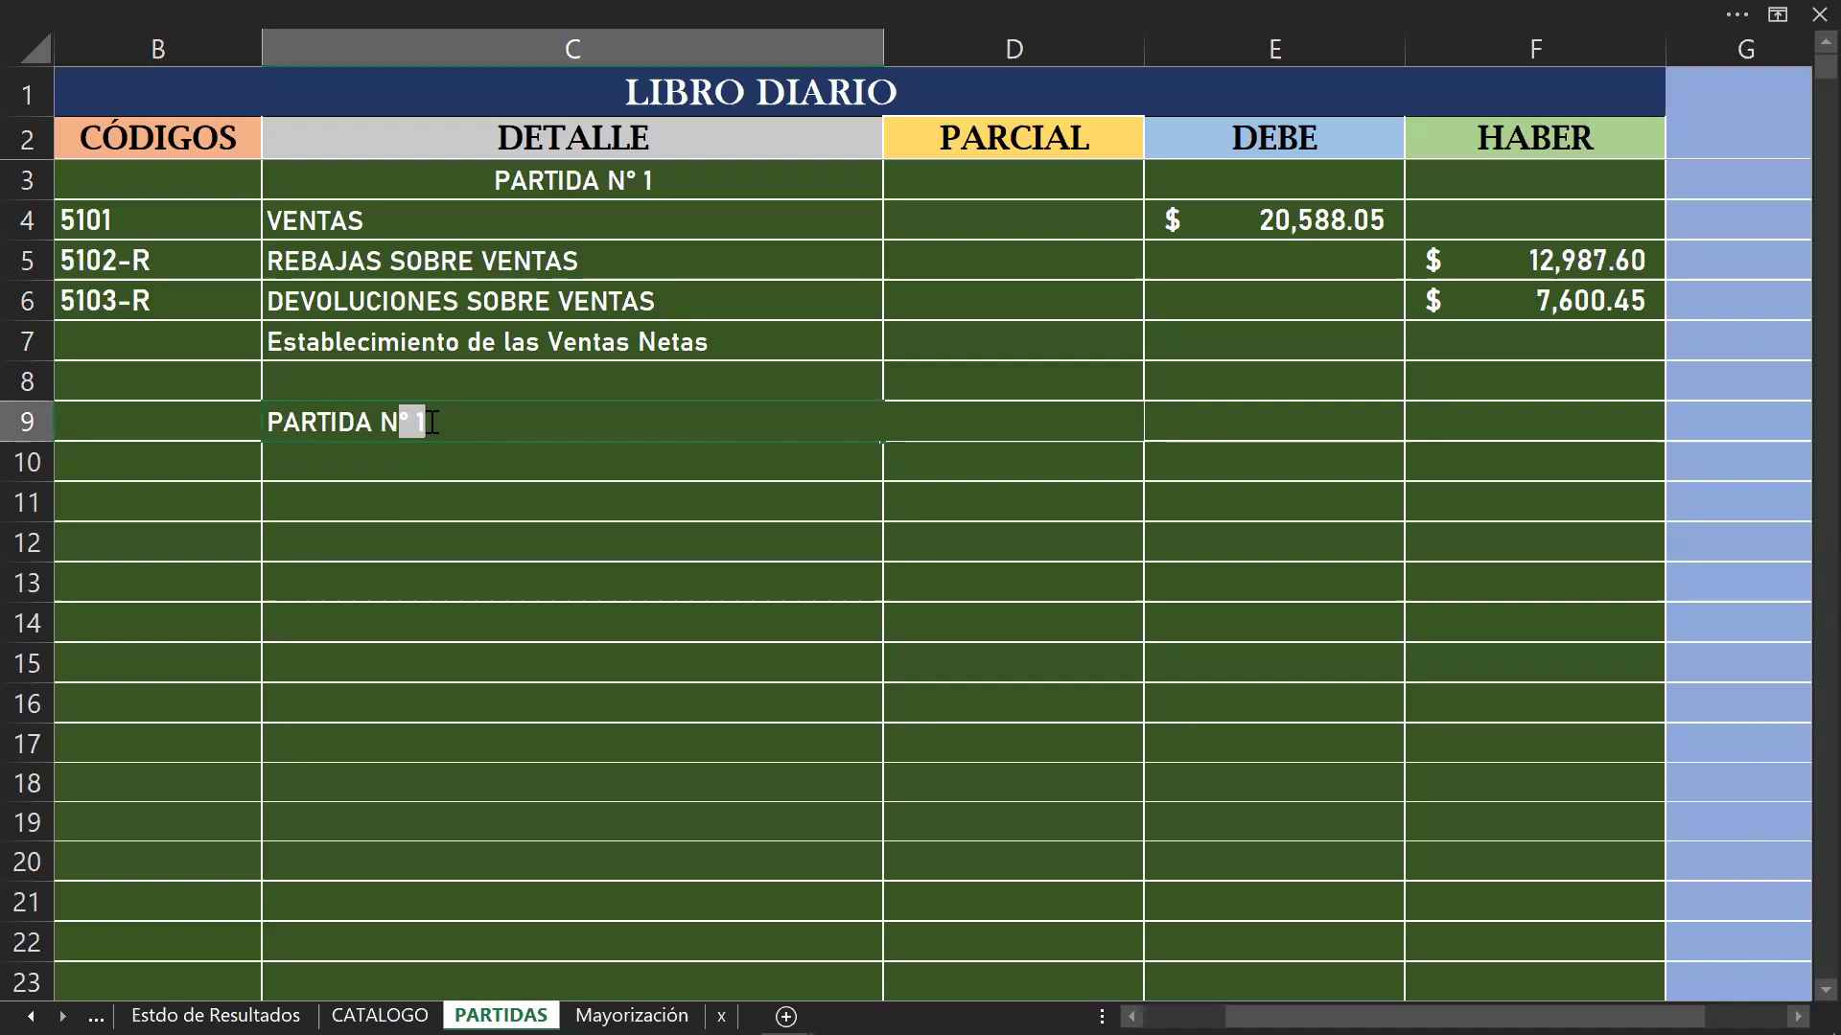
type("° 2")
left_click(501, 500)
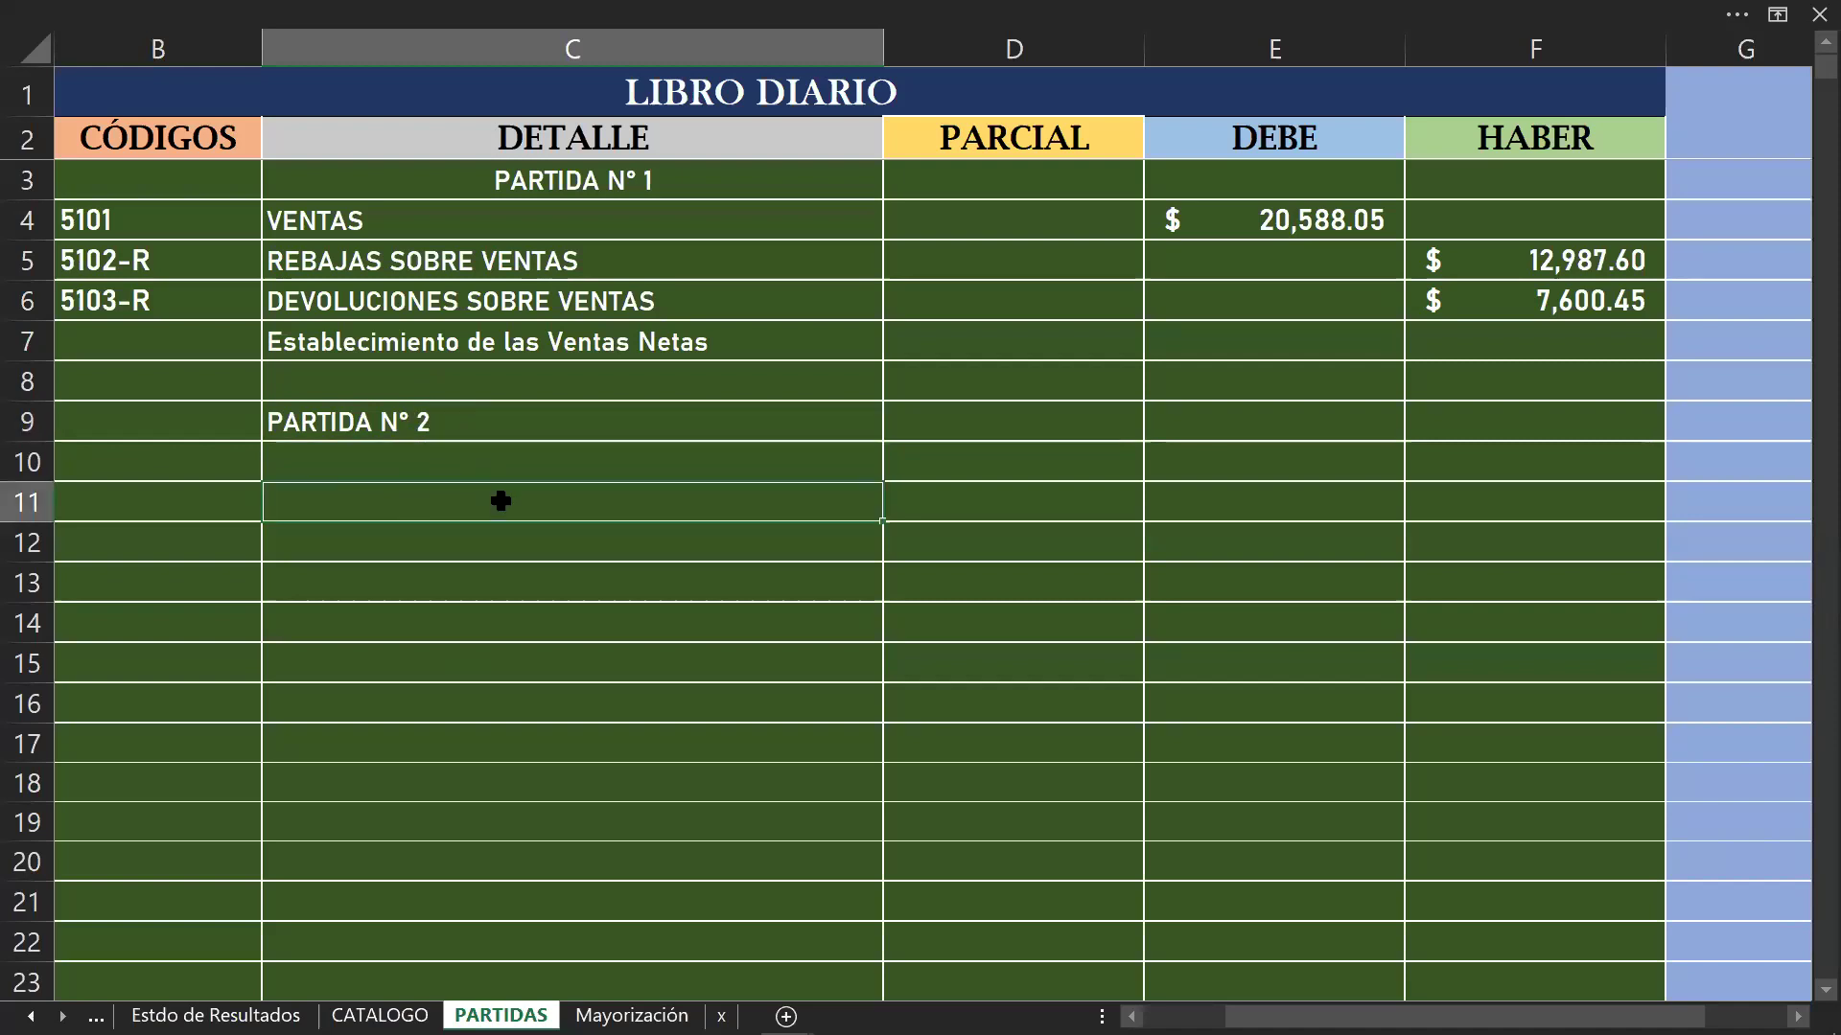
Step: Center the PARTIDA N° 2 heading horizontally in its cell
left_click(549, 424)
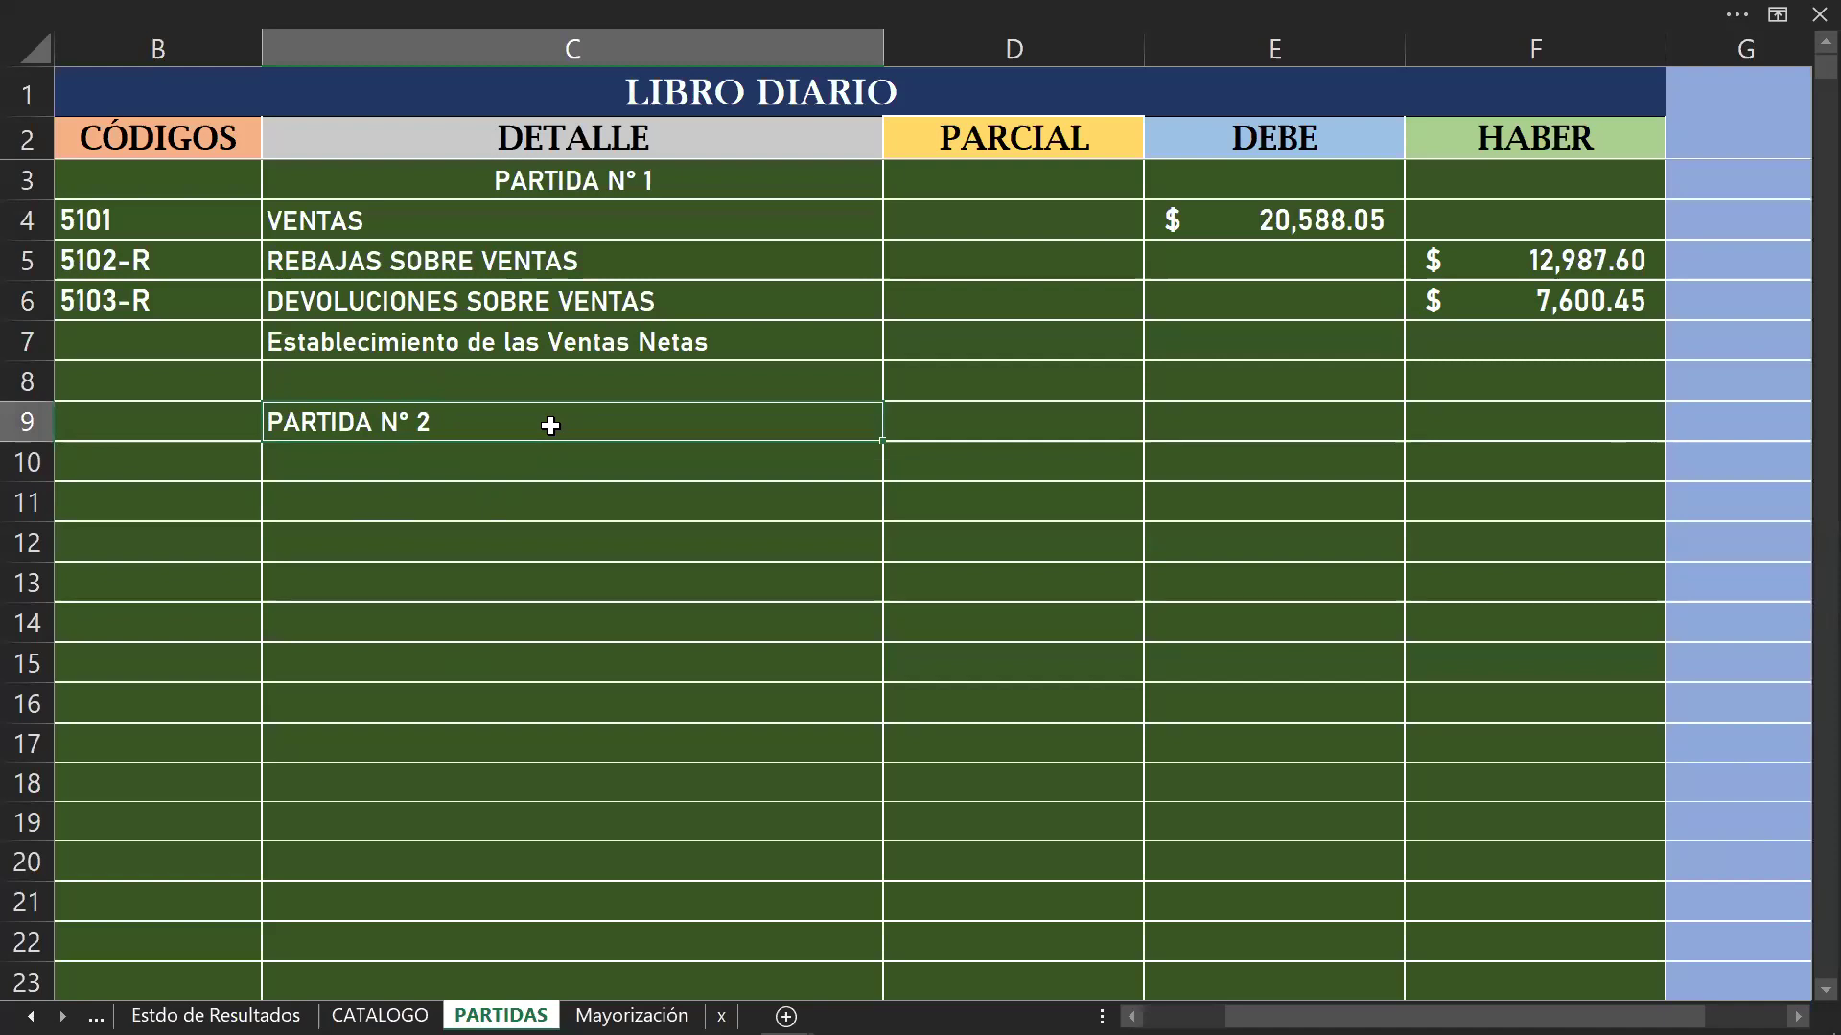
left_click(326, 10)
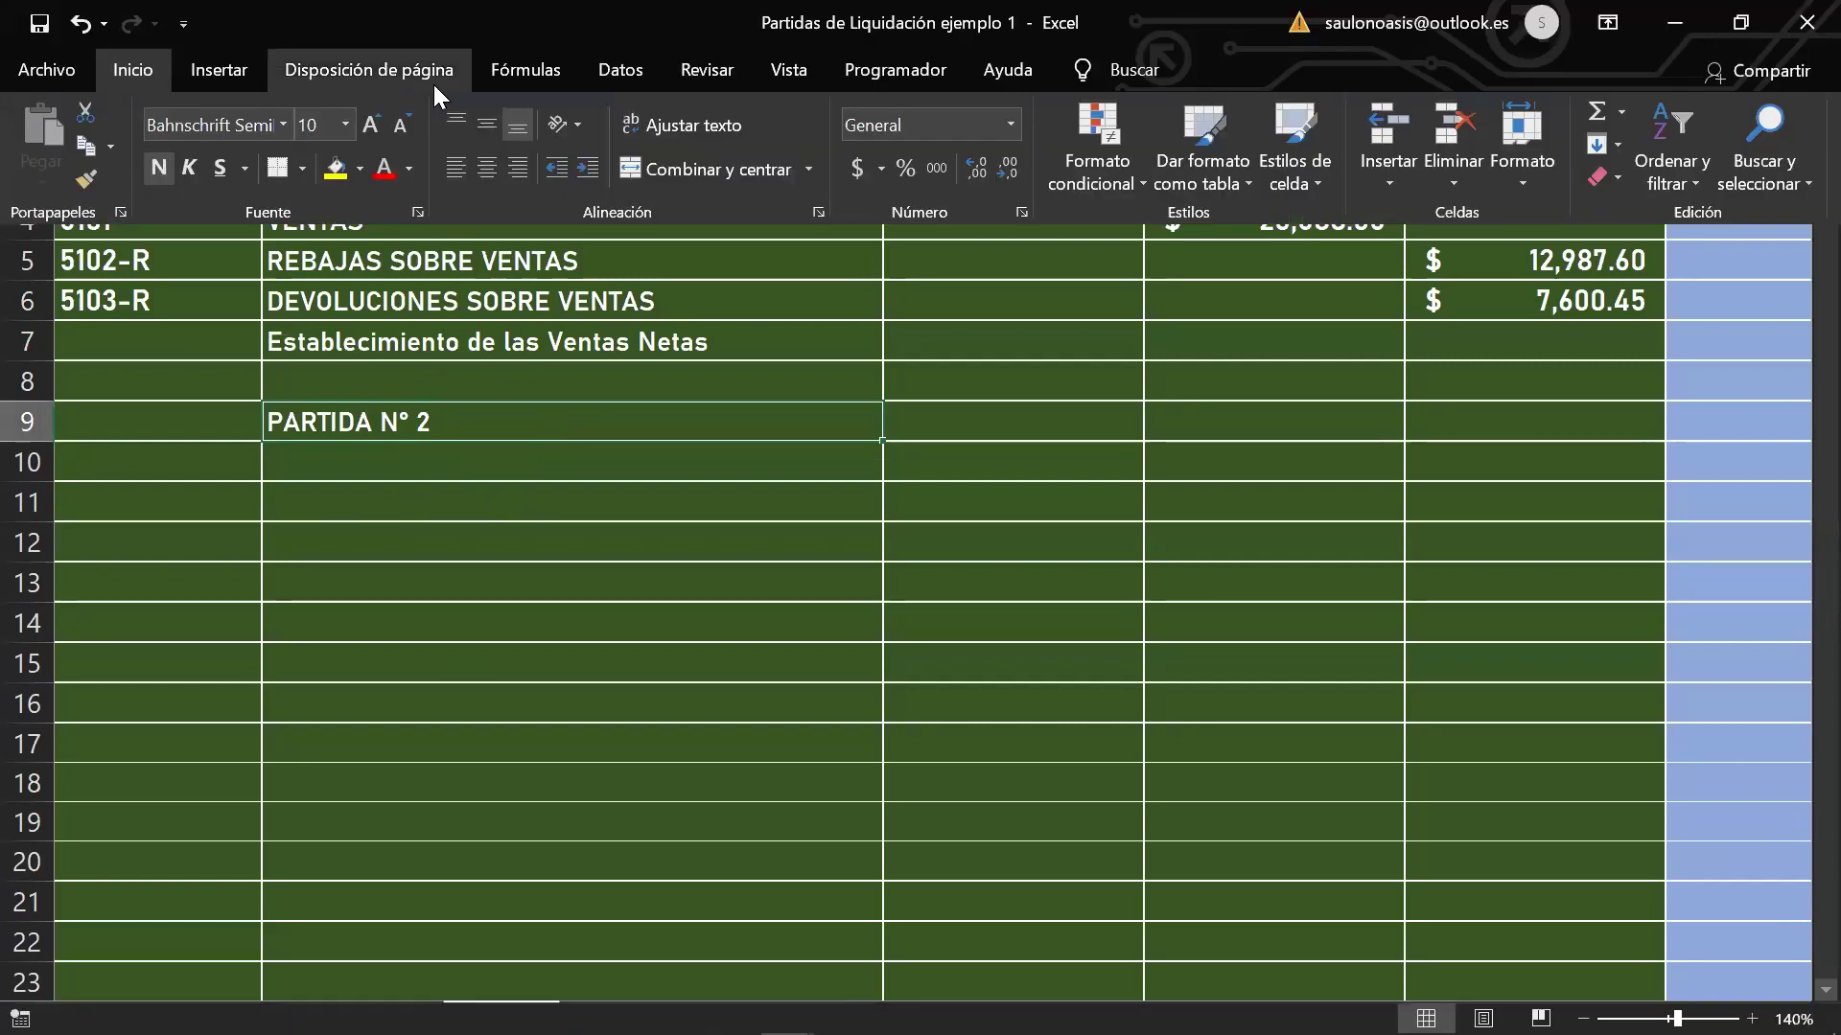
left_click(484, 165)
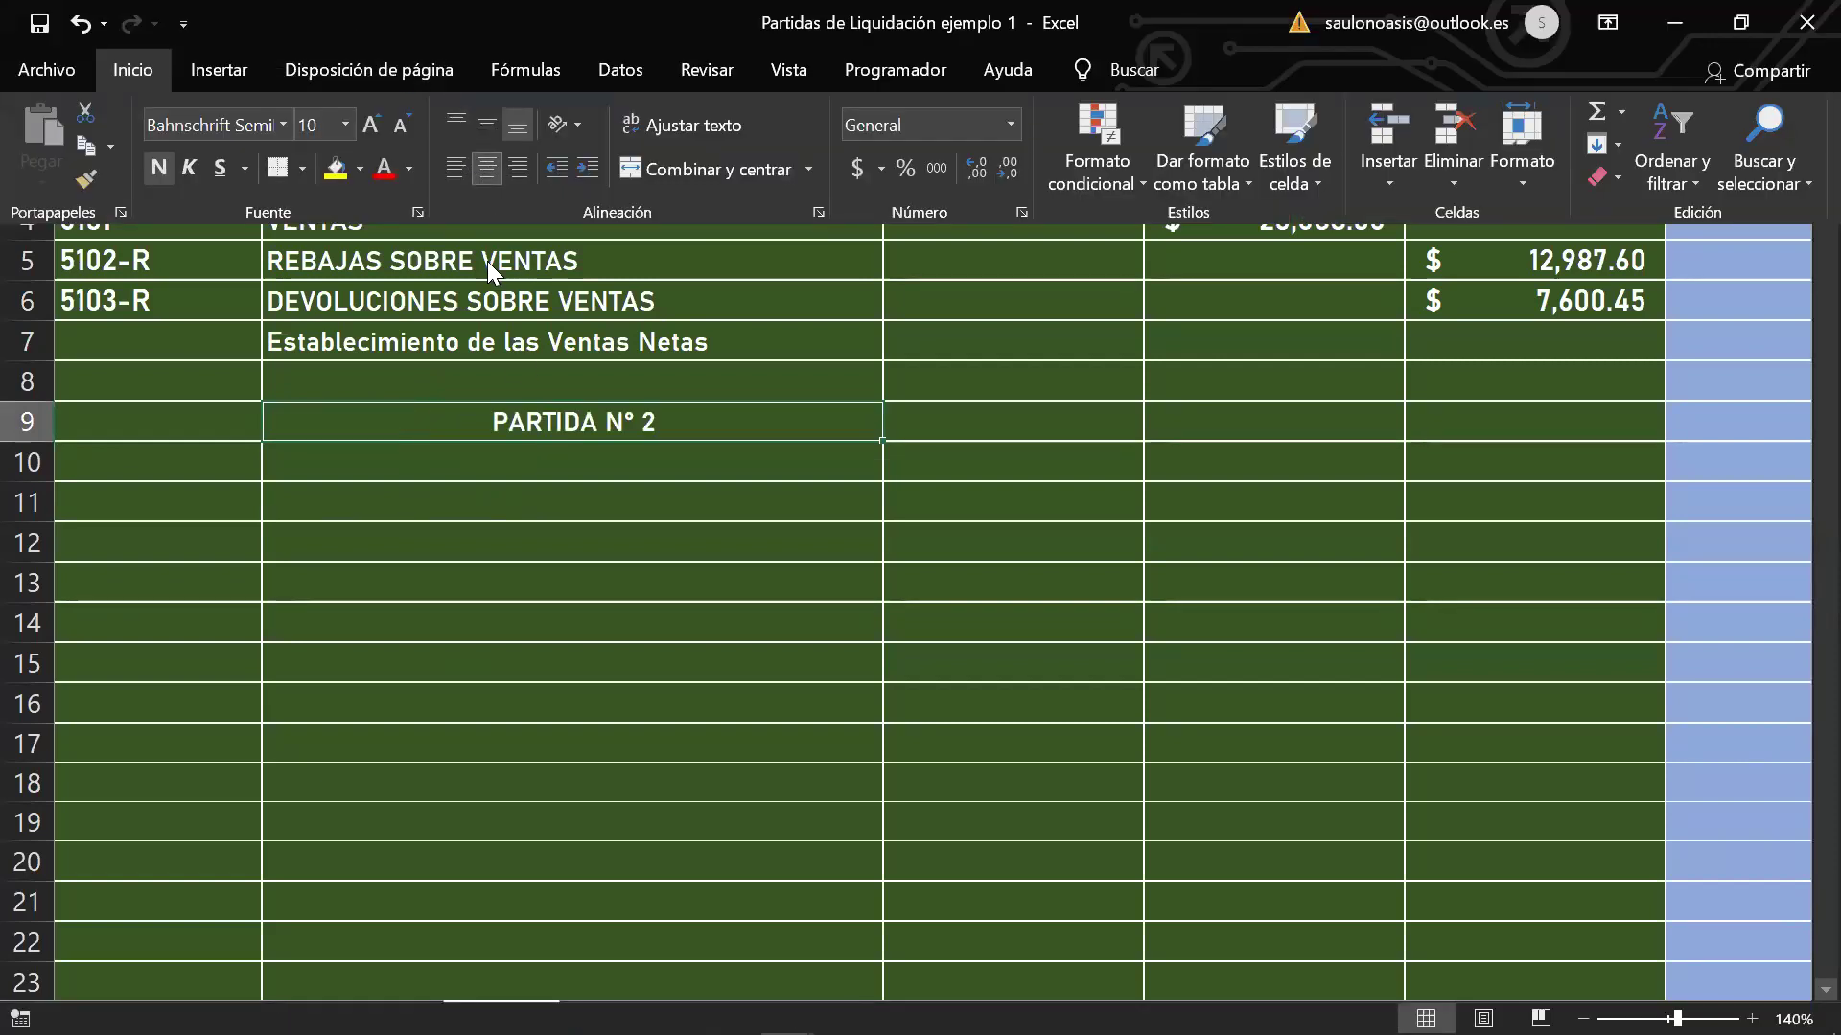
left_click(512, 462)
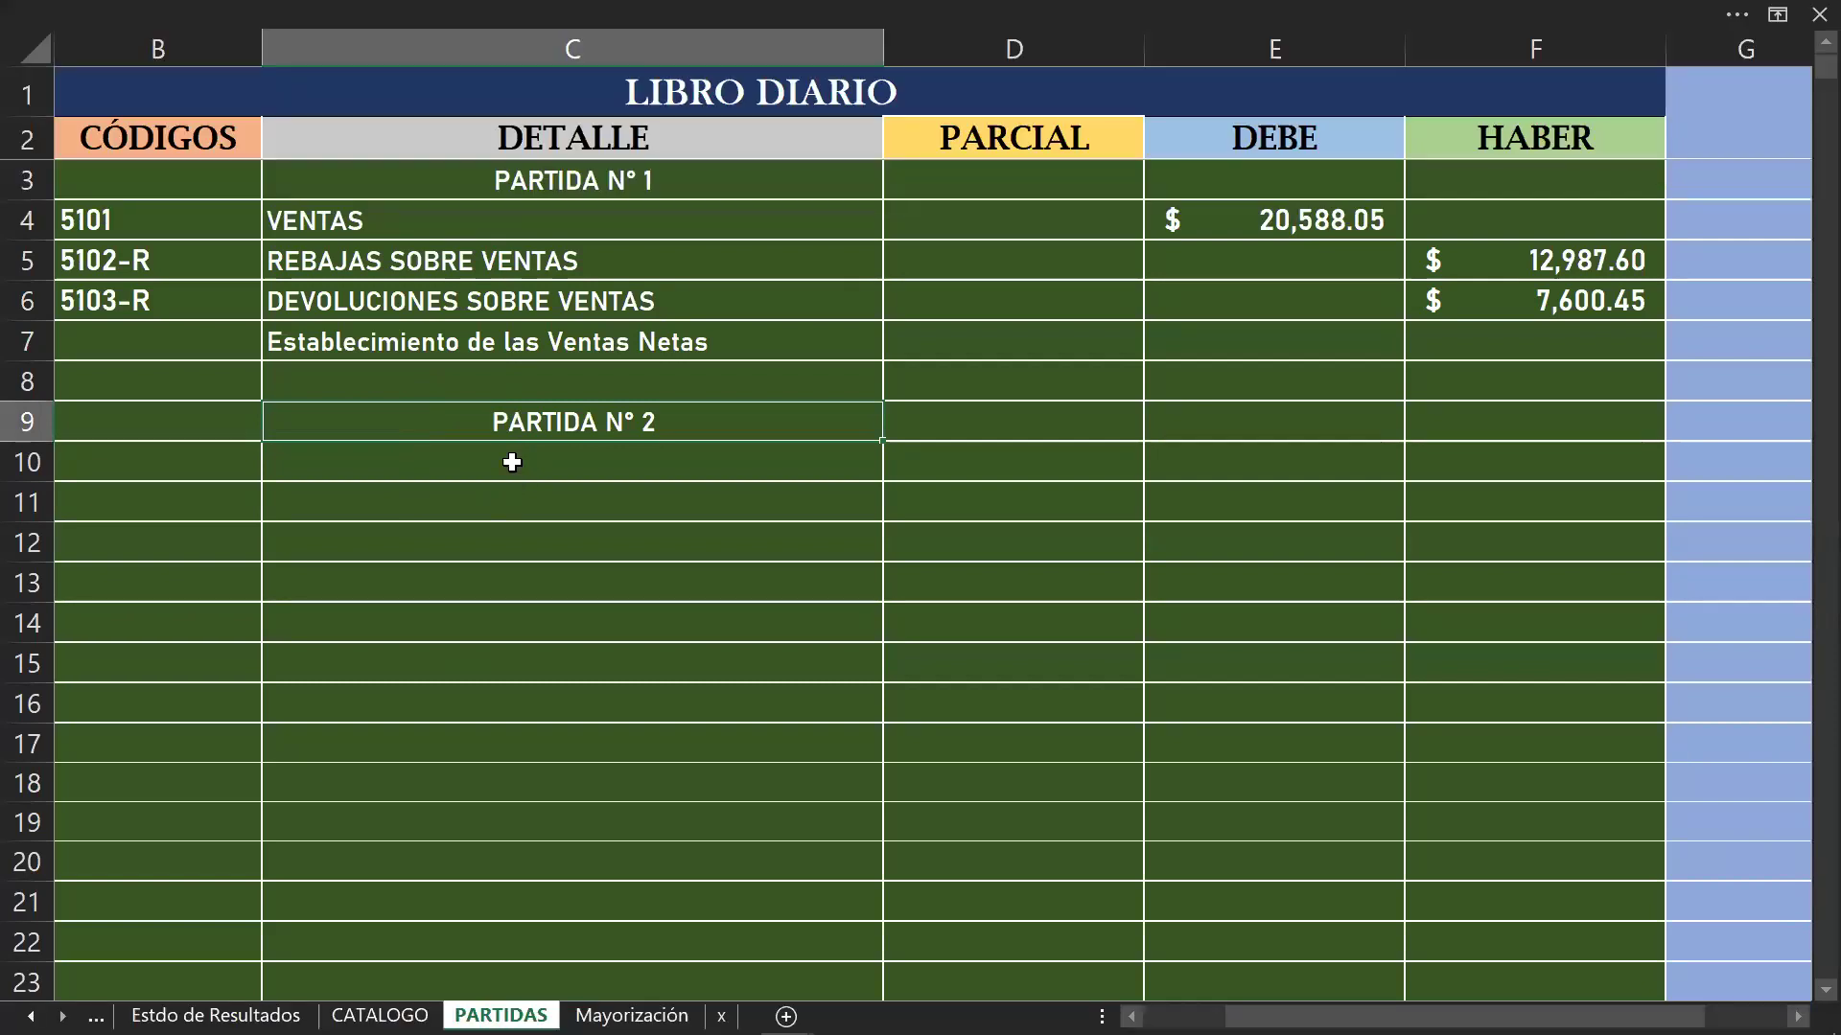
left_click(512, 462)
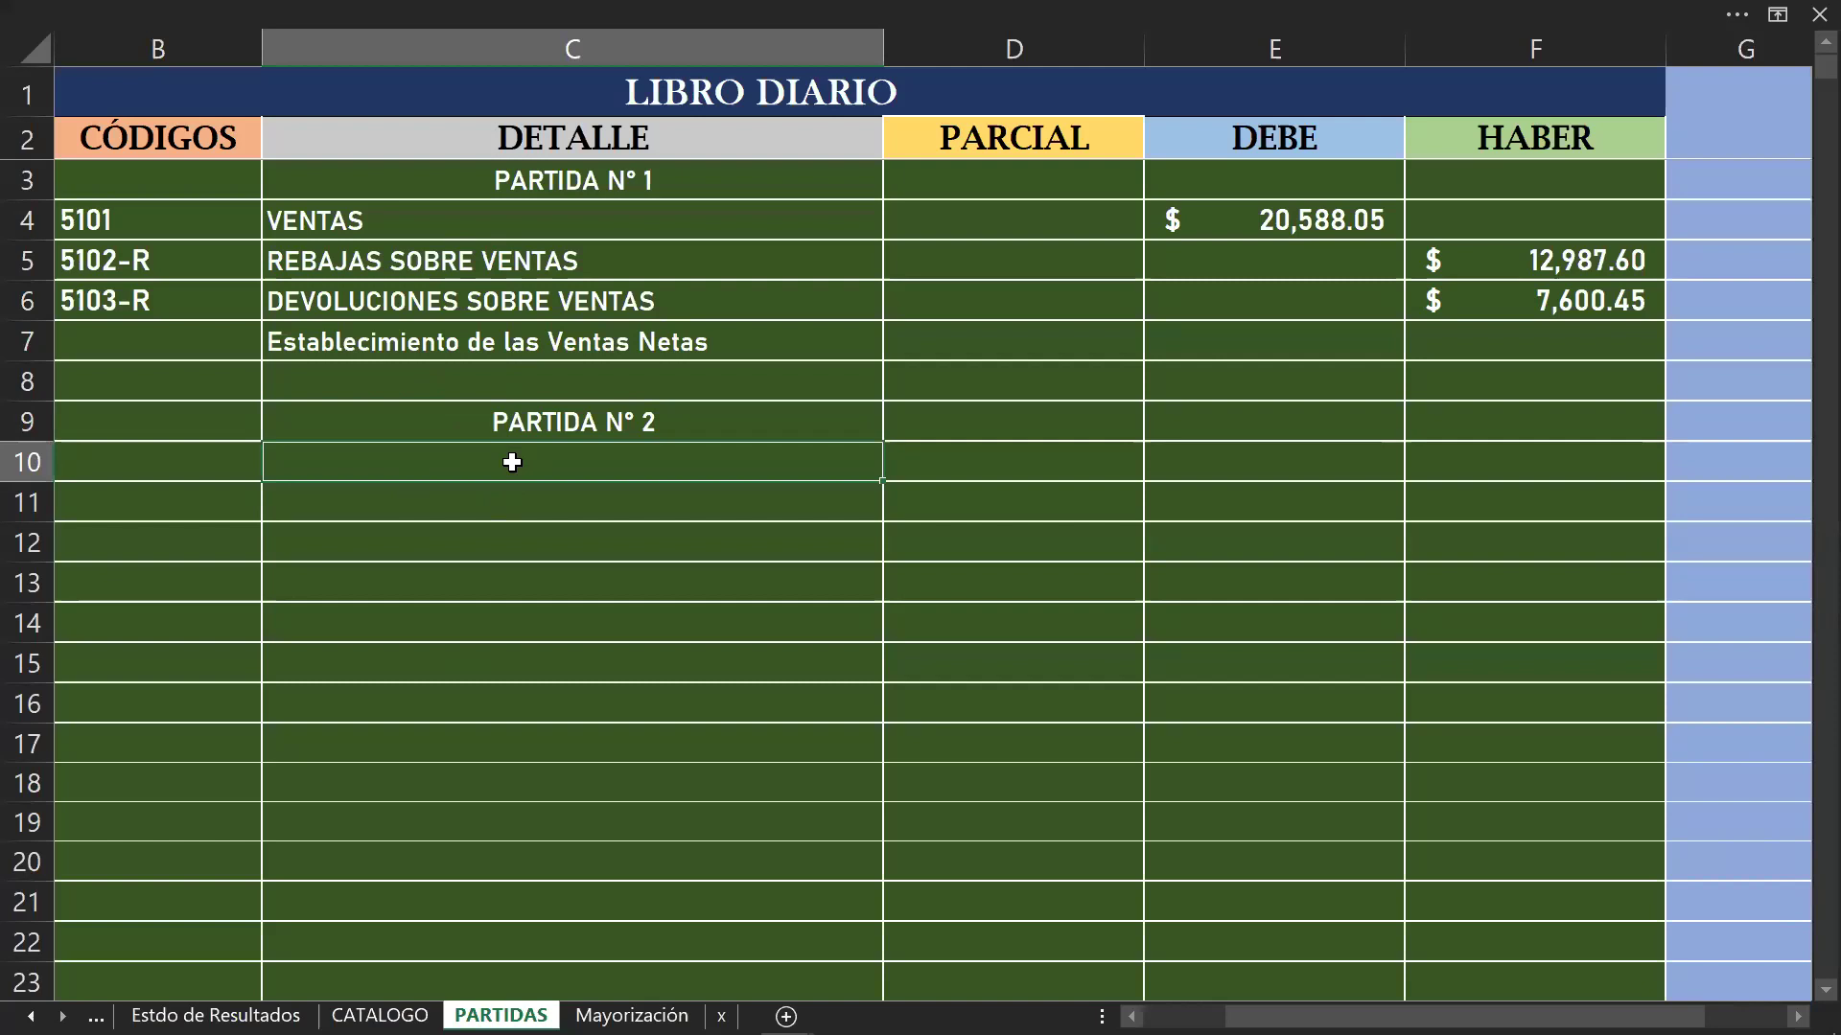
Step: Review the Inventario Inicial and purchases lines under Costo de Ventas in the income statement sheet, and return to PARTIDAS
left_click(249, 459)
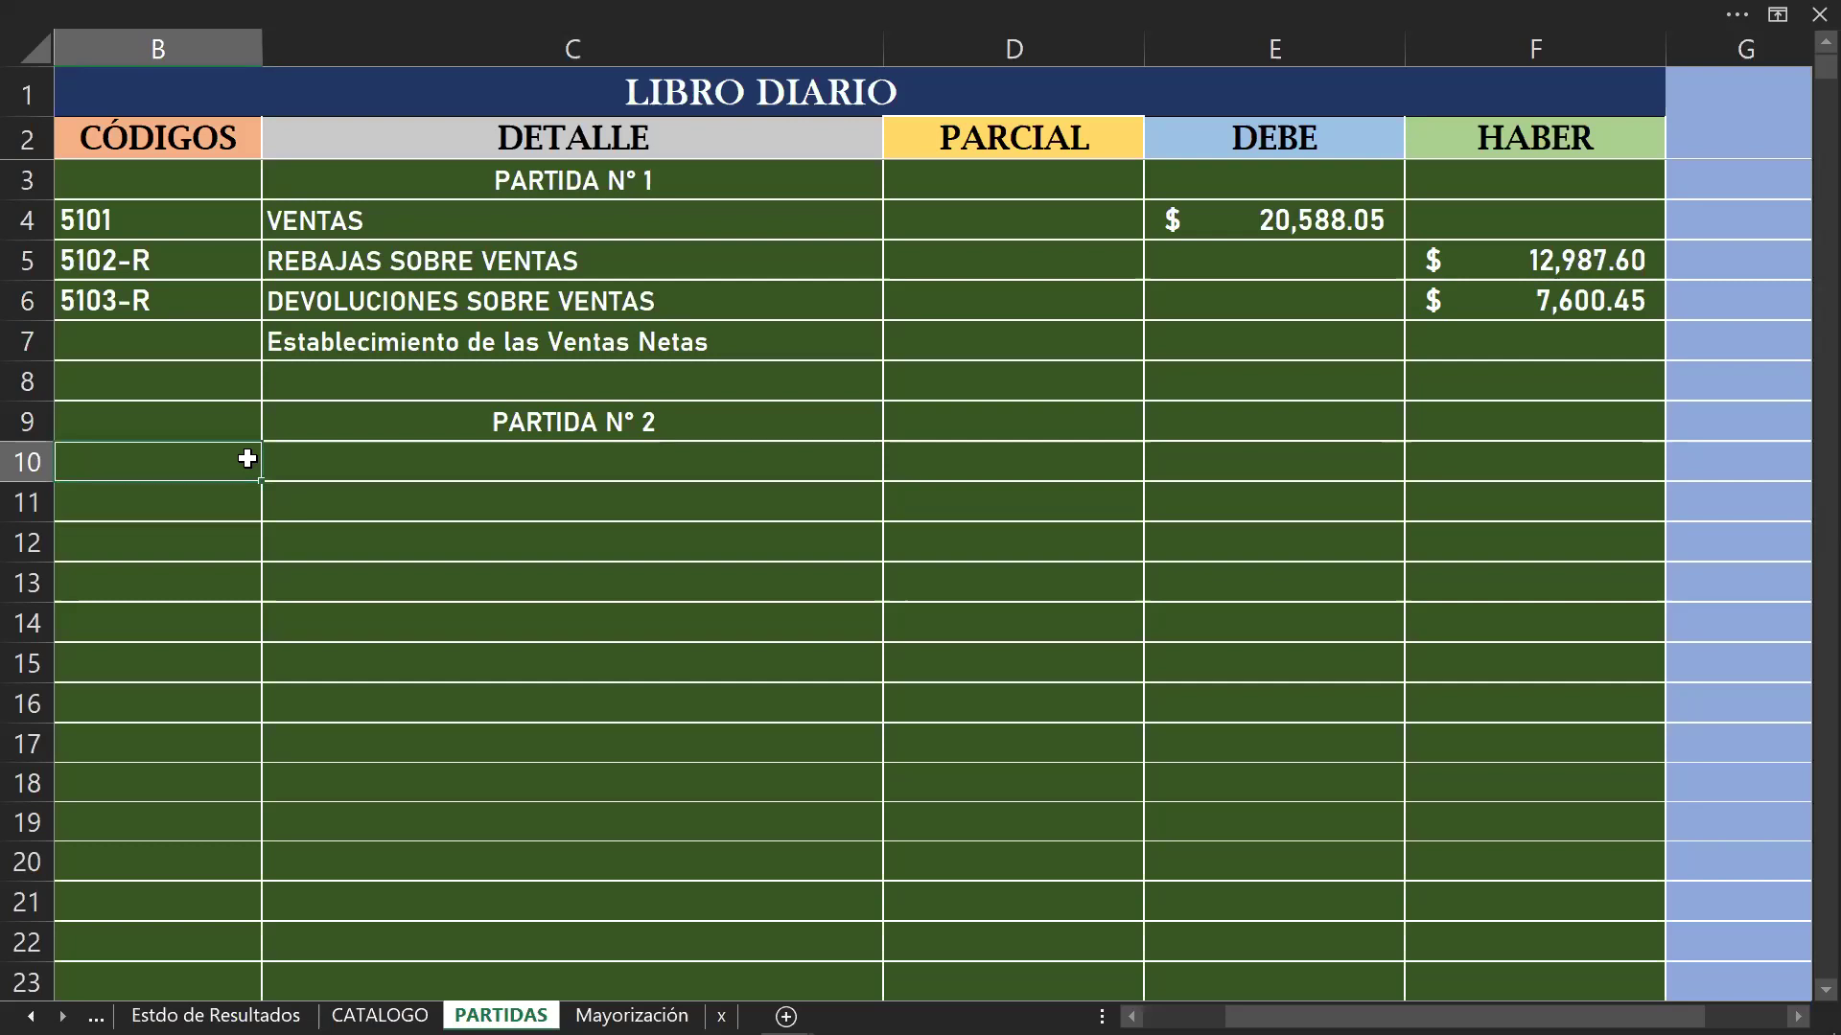
left_click(215, 1015)
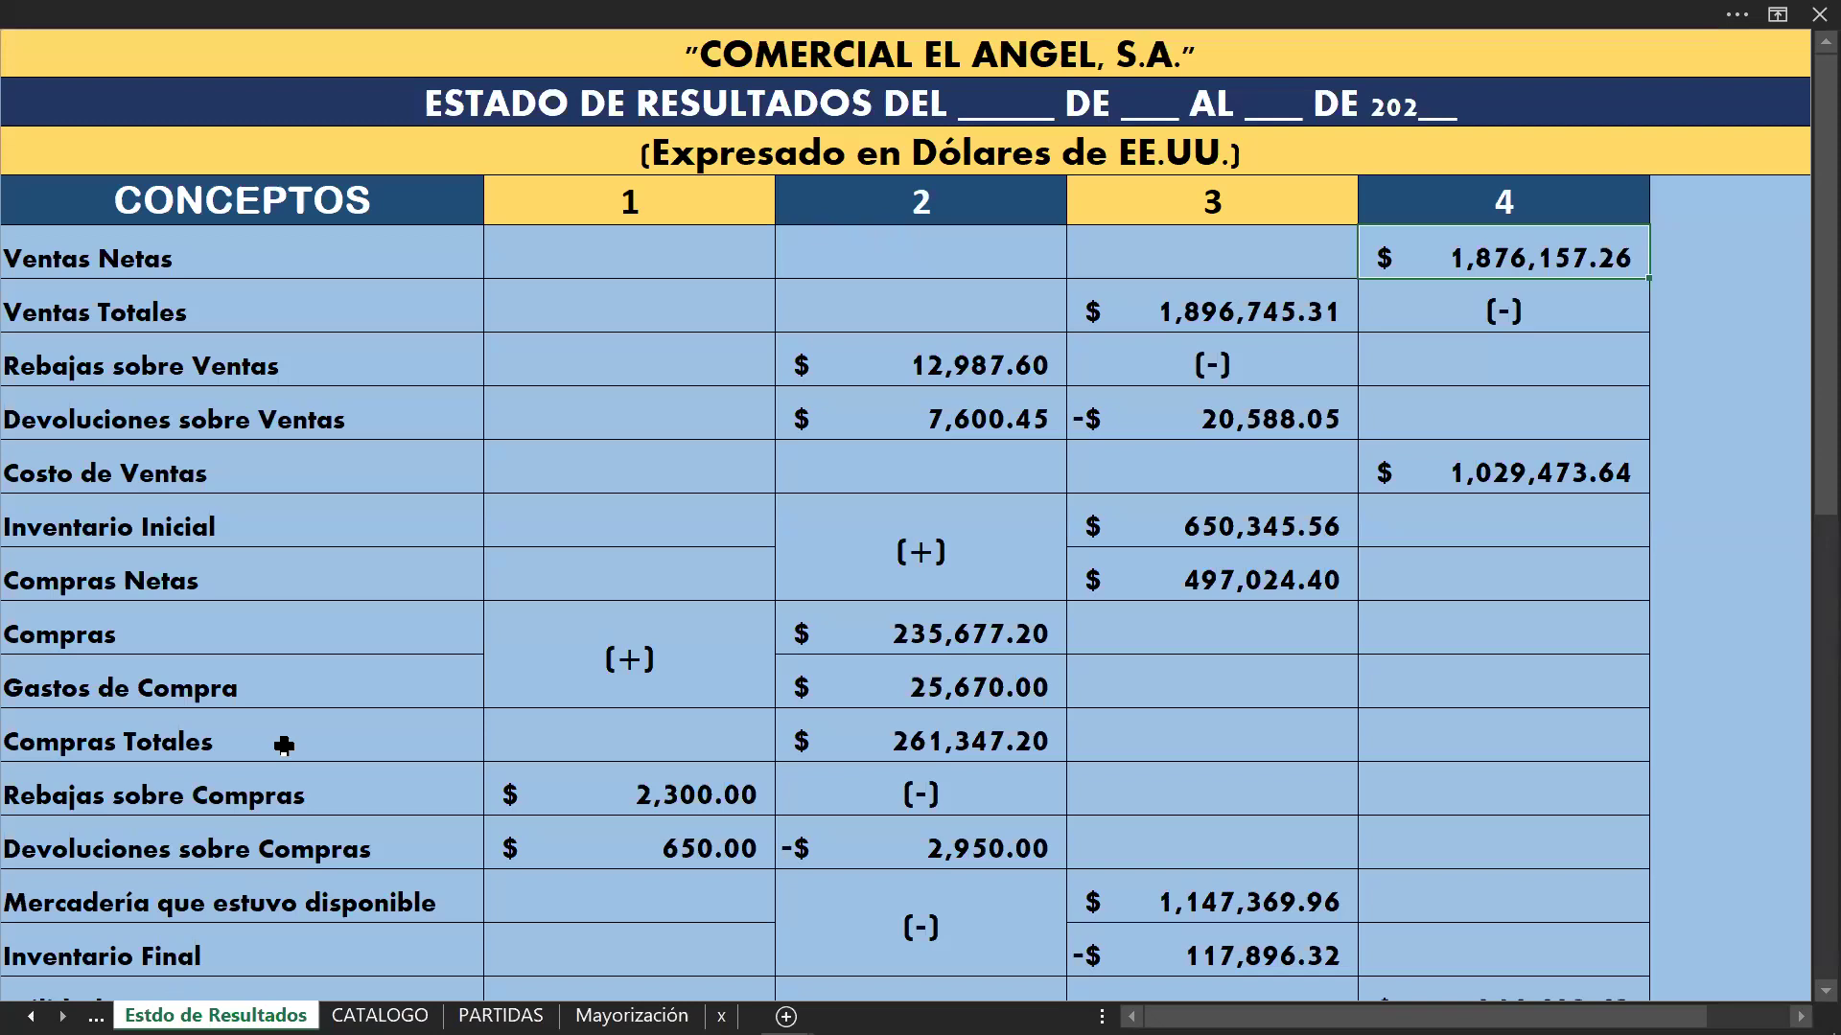
left_click(261, 535)
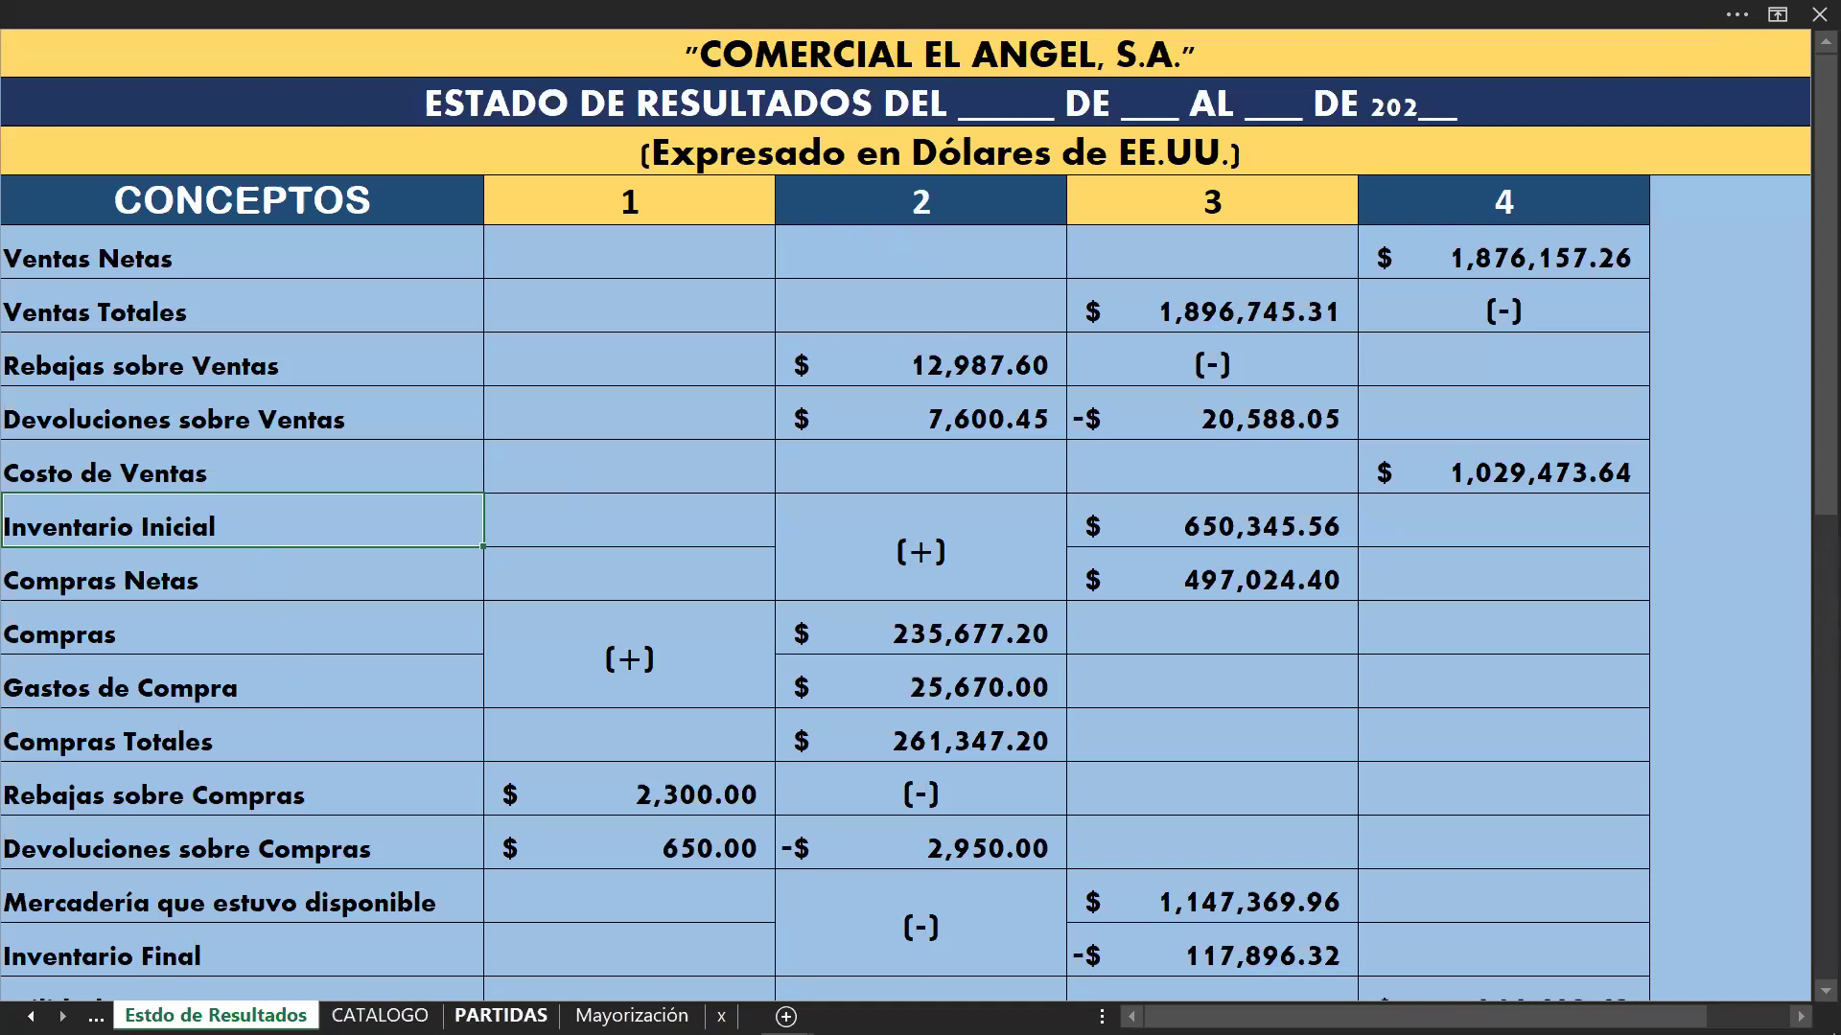
left_click(500, 1015)
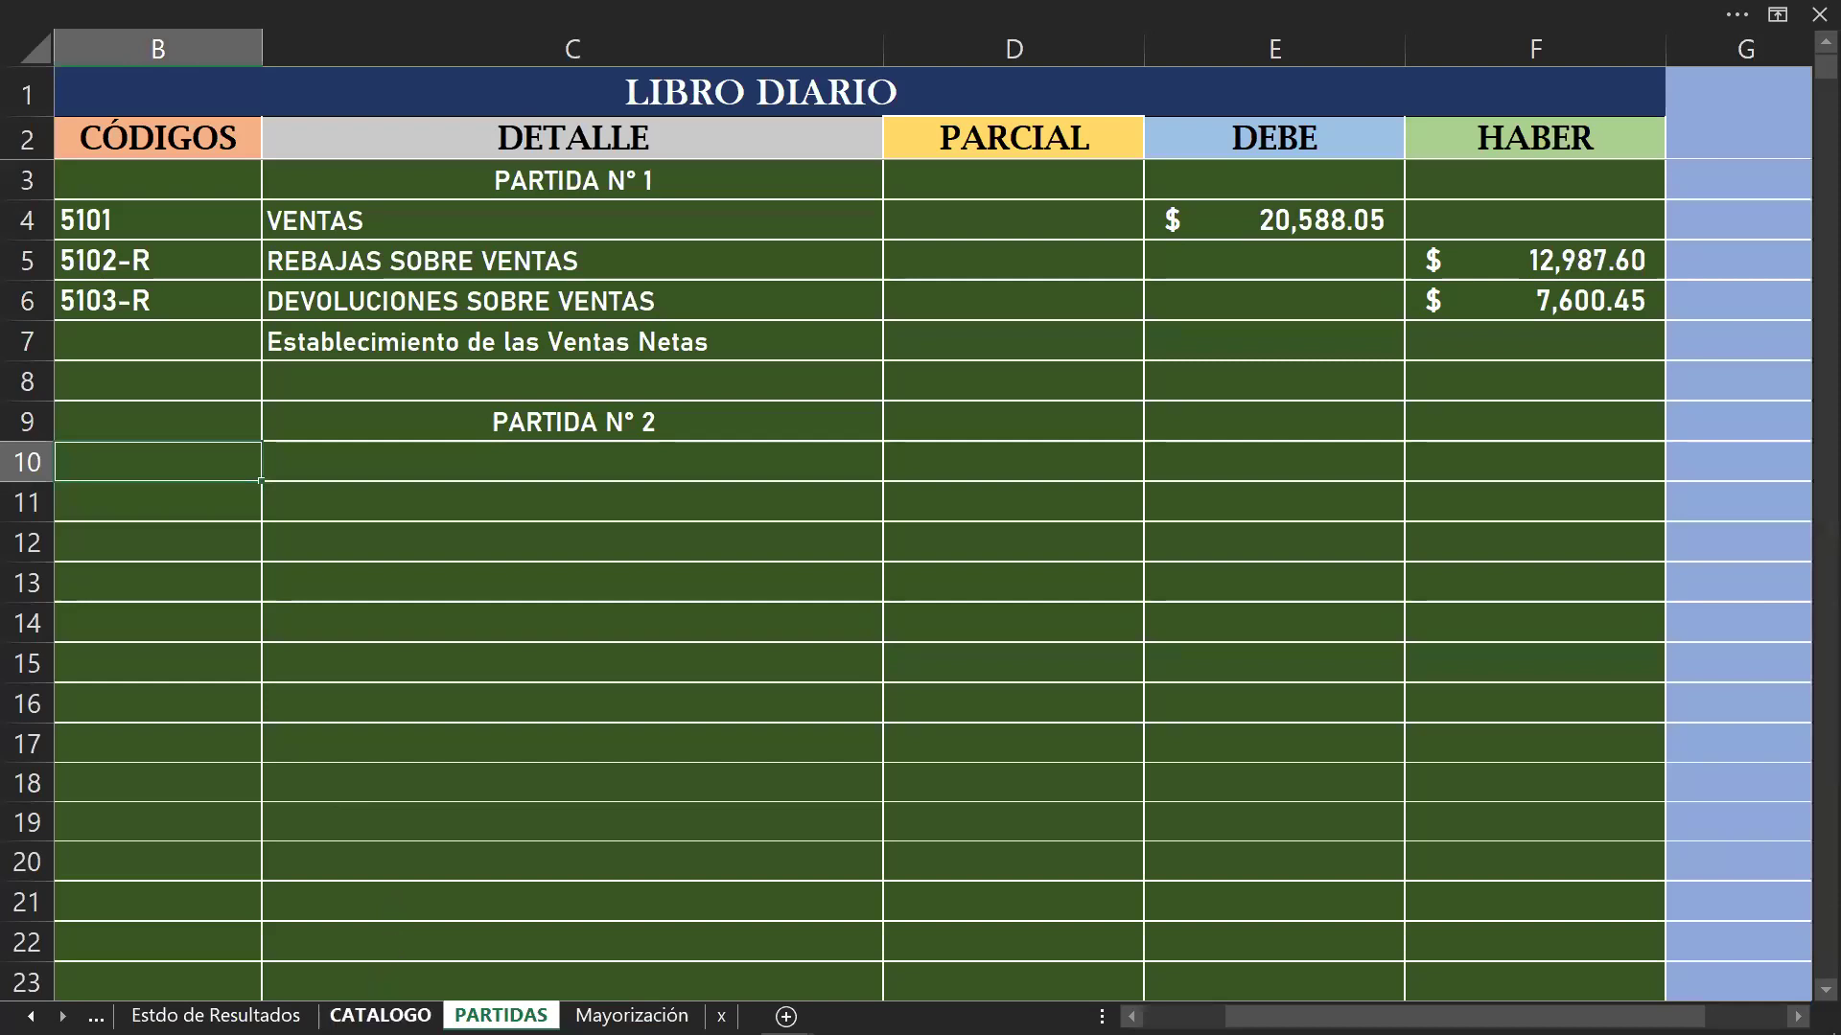
Step: Look up the REBAJAS SOBRE COMPRAS code in CATALOGO and enter 4203-R in B10 under PARTIDA N° 2
left_click(380, 1015)
scroll(490, 890, "up", 4)
scroll(490, 890, "up", 18)
scroll(492, 879, "up", 20)
scroll(492, 878, "up", 20)
scroll(492, 878, "down", 11)
scroll(448, 860, "down", 5)
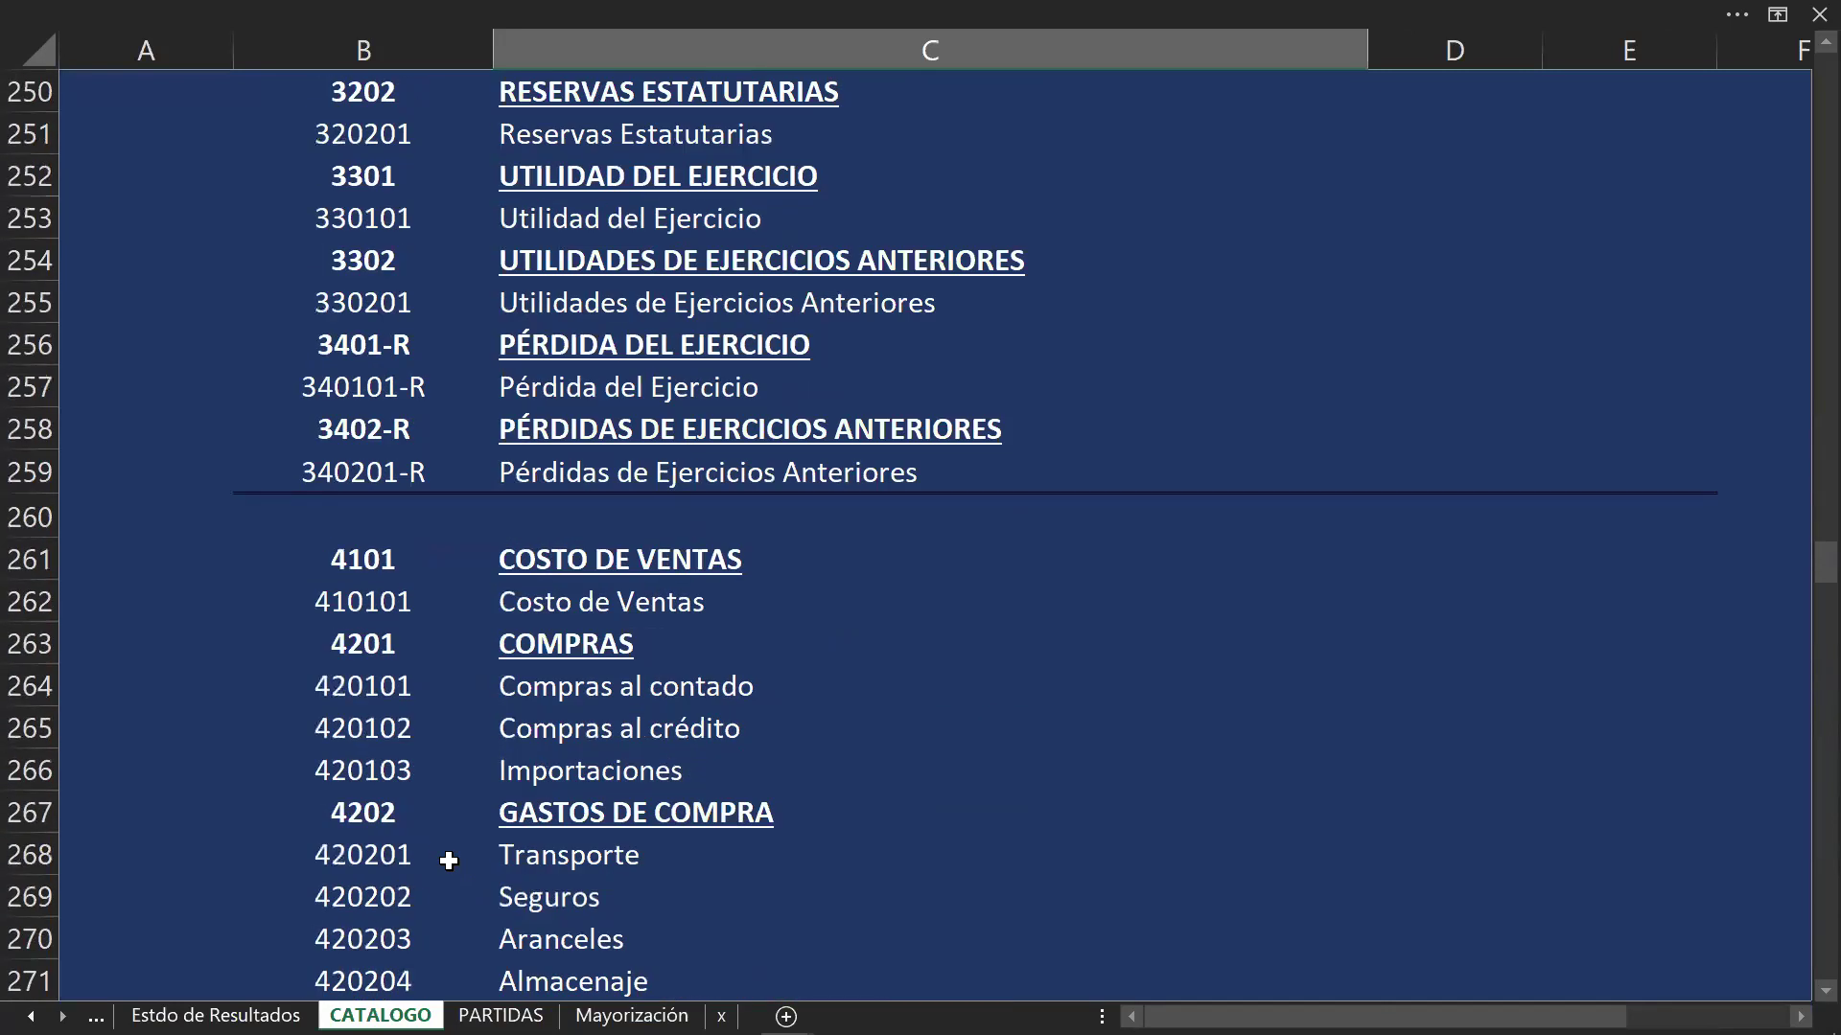
scroll(449, 859, "down", 2)
scroll(449, 859, "down", 1)
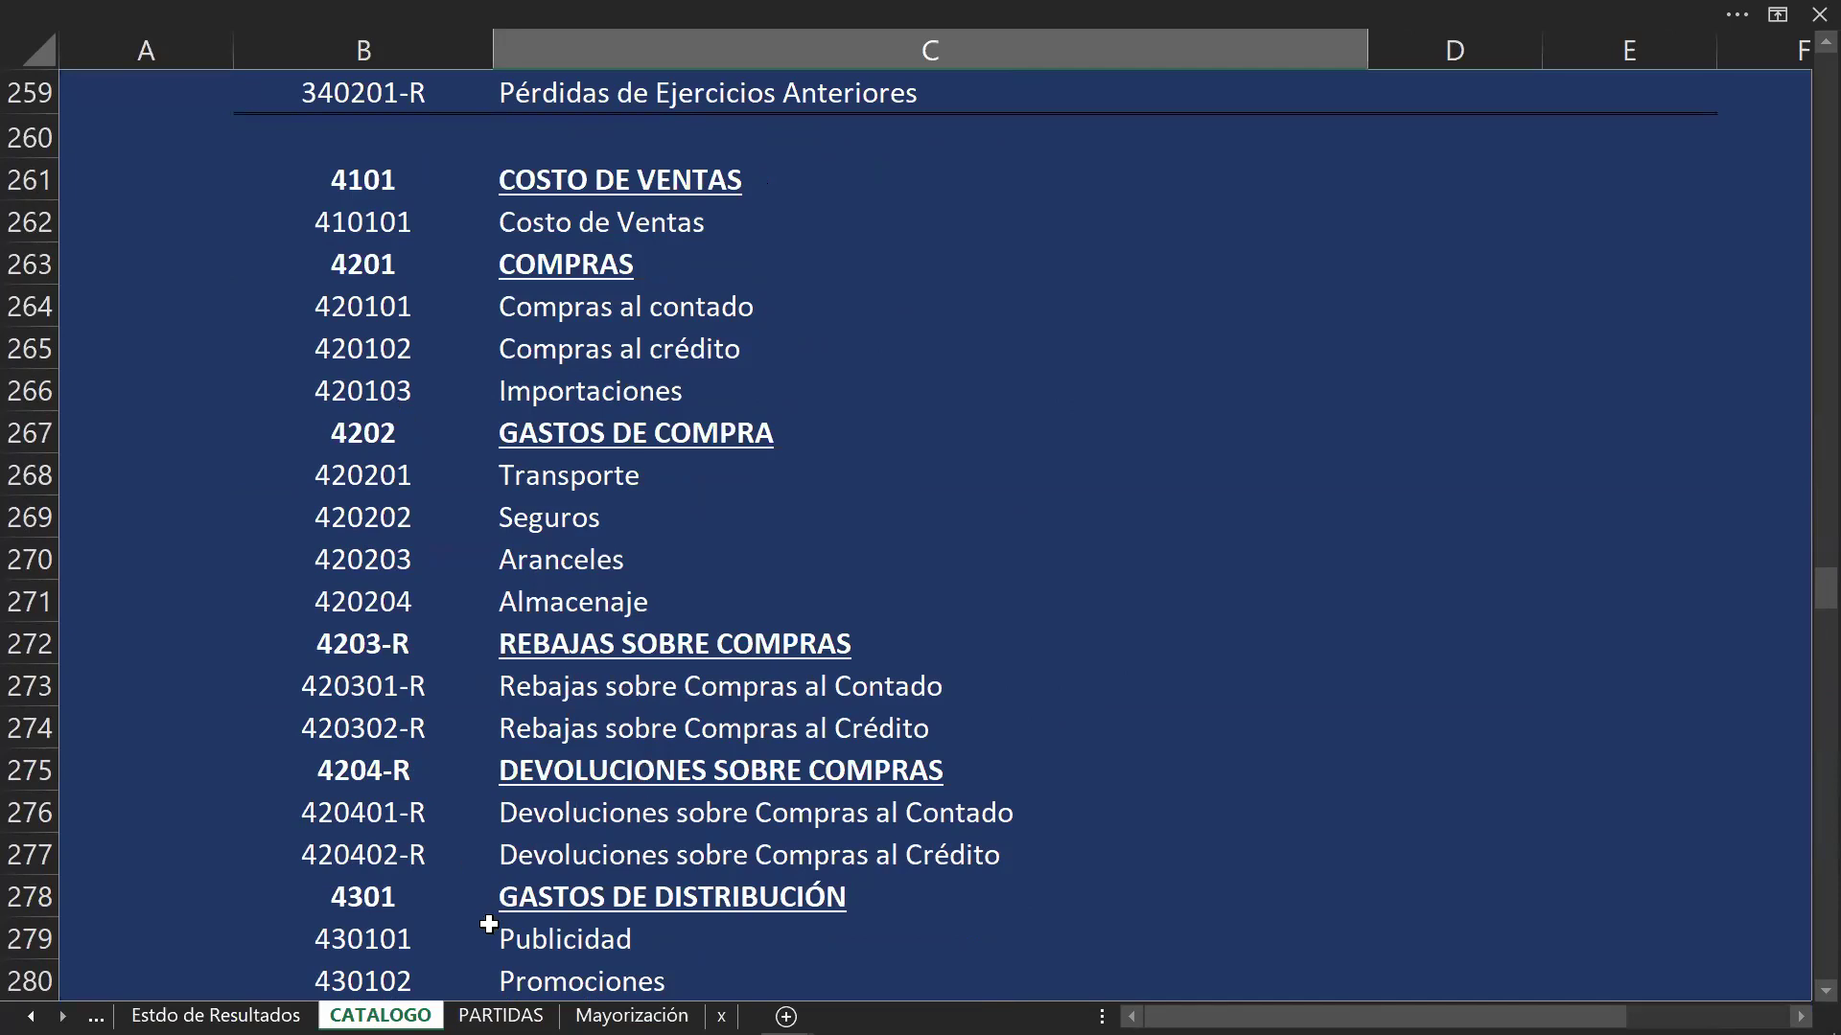
left_click(501, 1015)
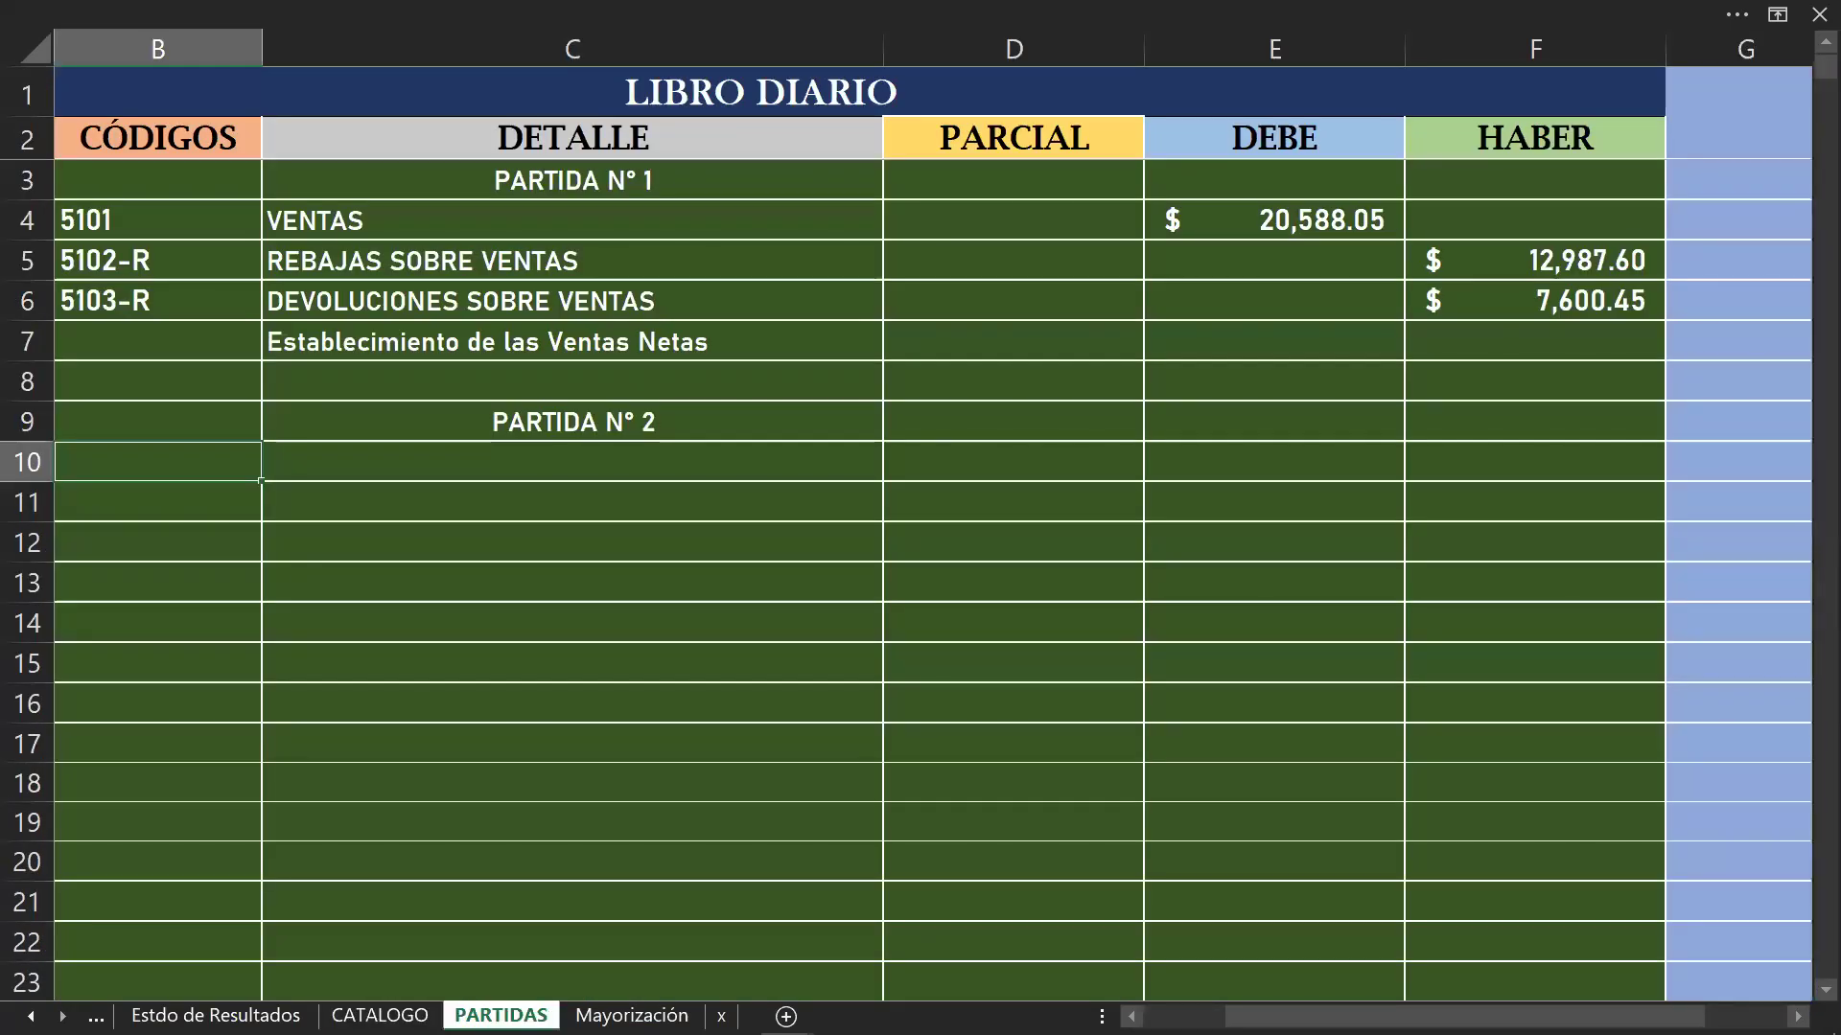
type("4203-R")
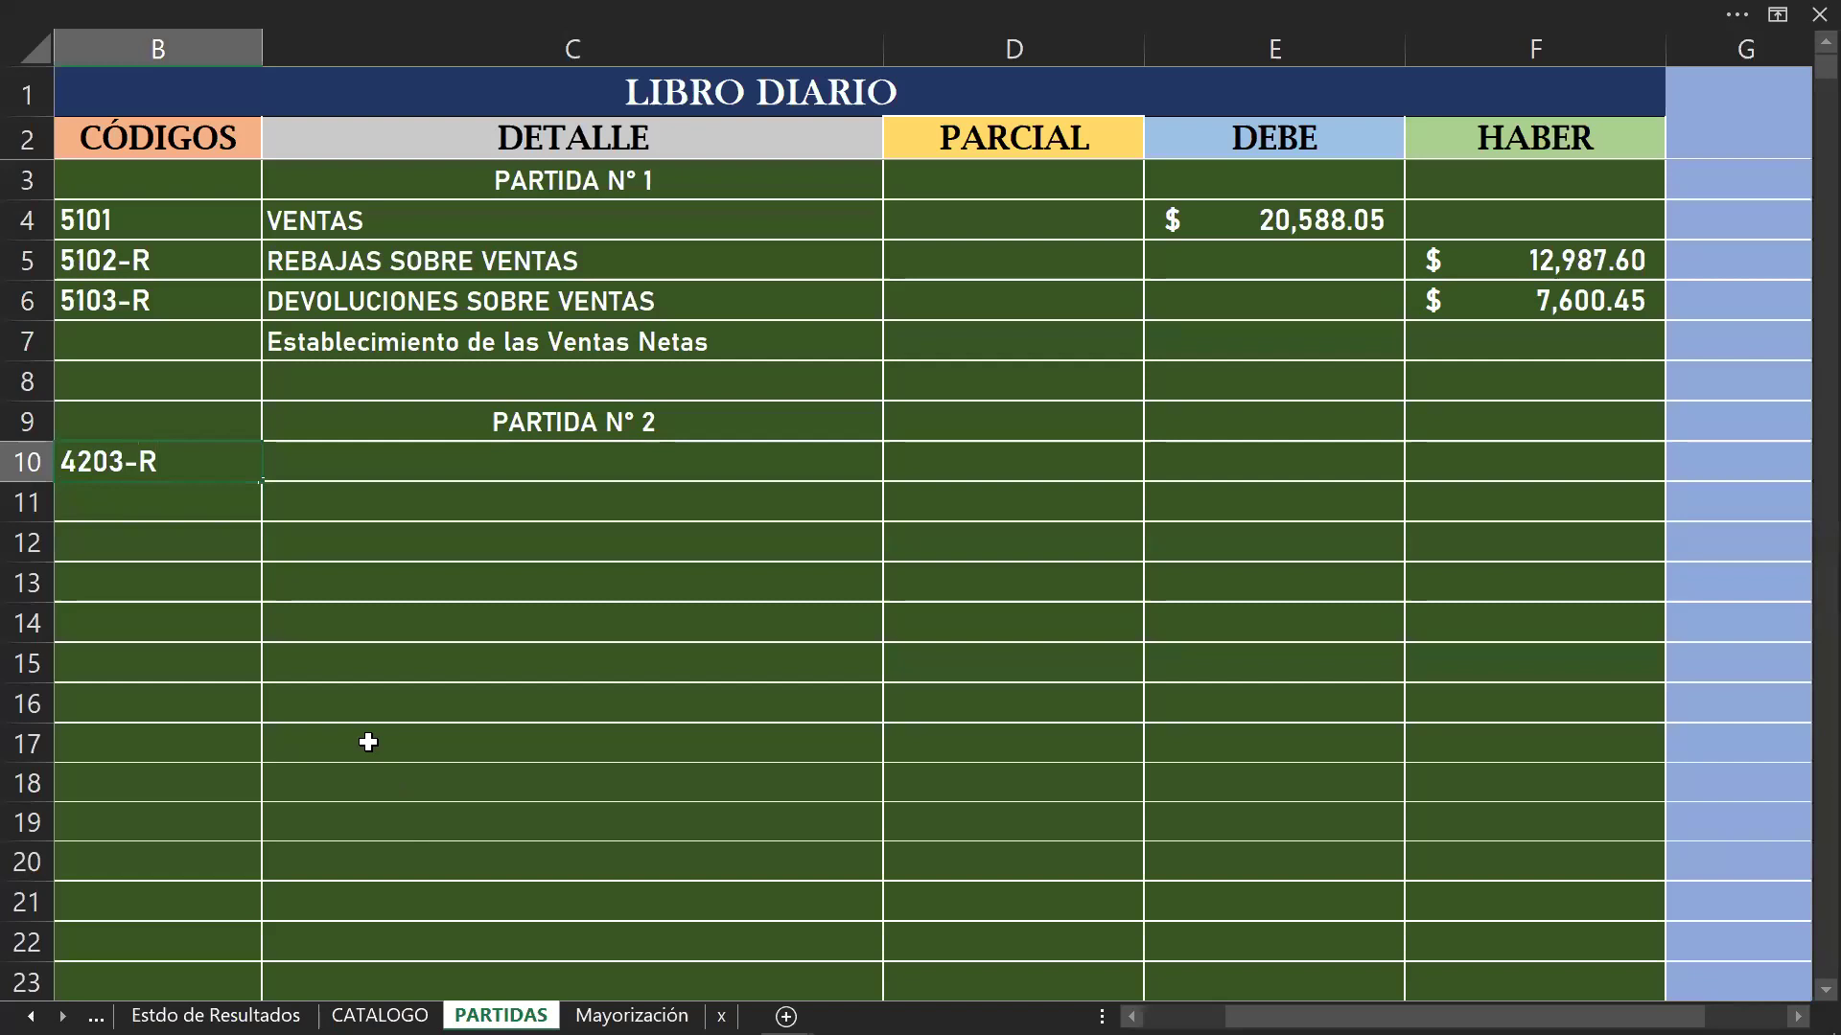
key("Return")
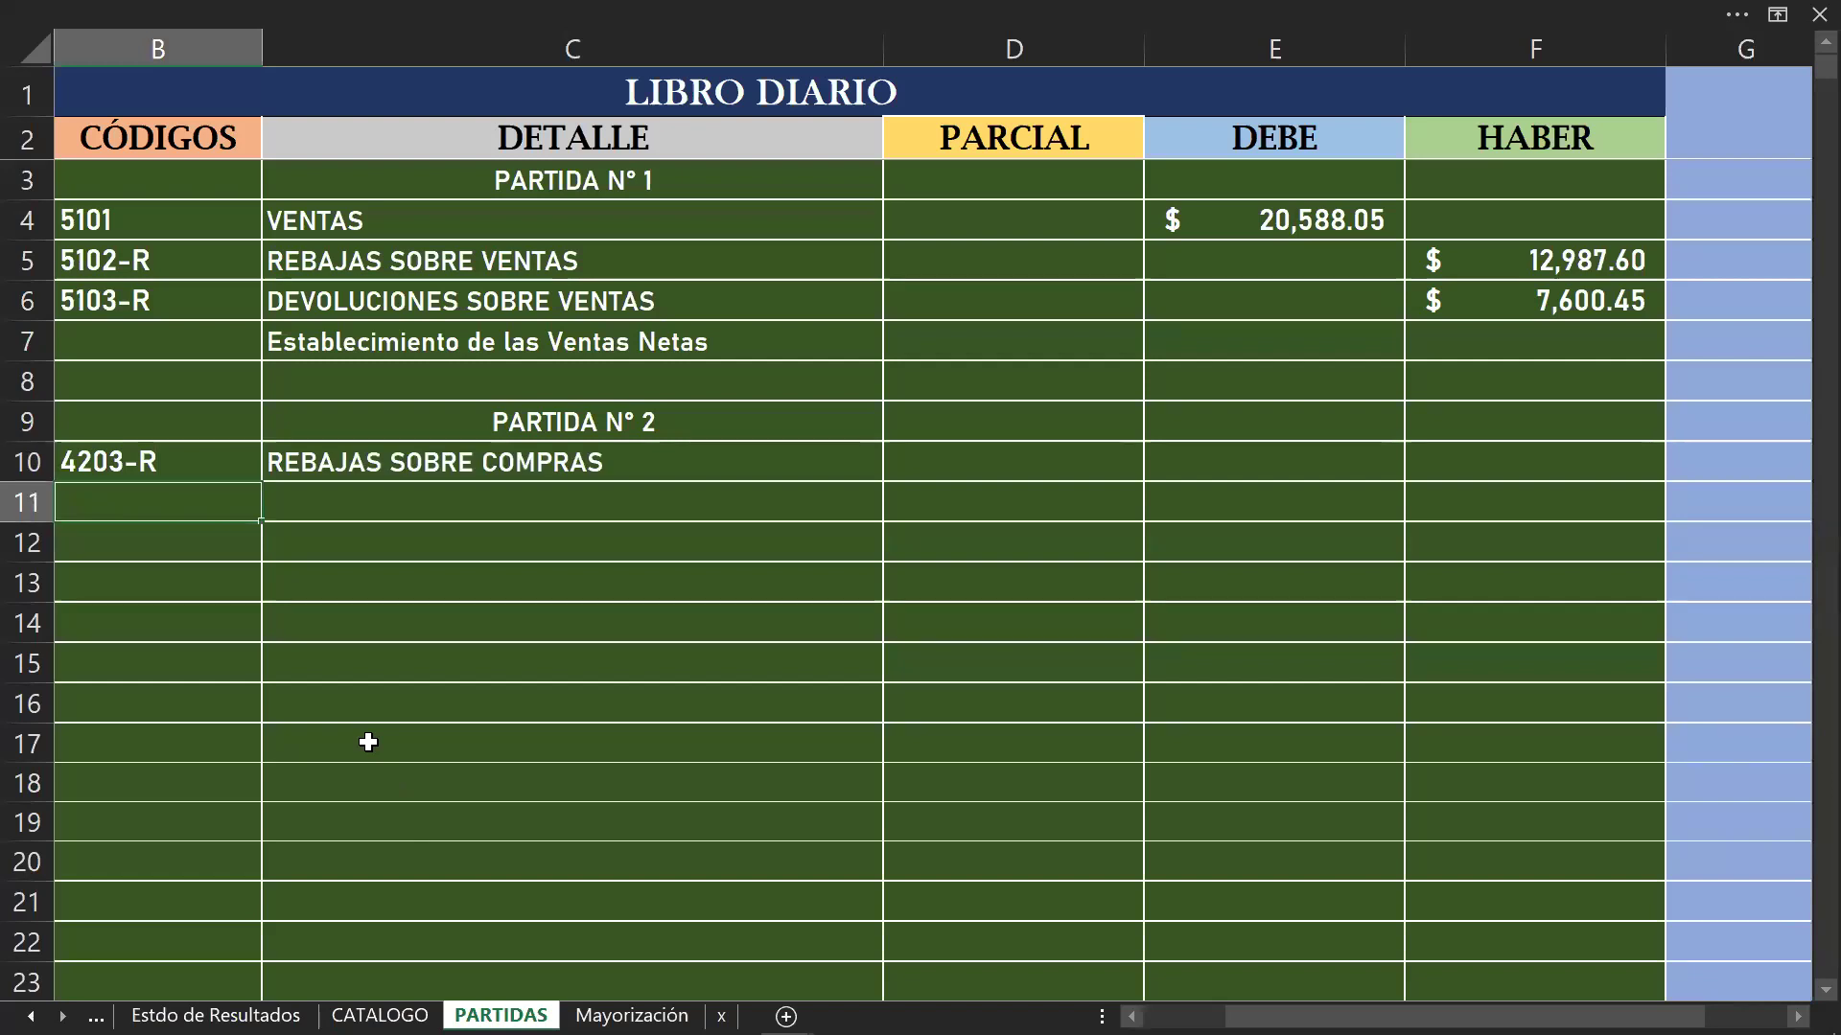
Step: Look up the DEVOLUCIONES SOBRE COMPRAS code in CATALOGO and enter 4204-R in B11 of PARTIDAS
left_click(380, 1016)
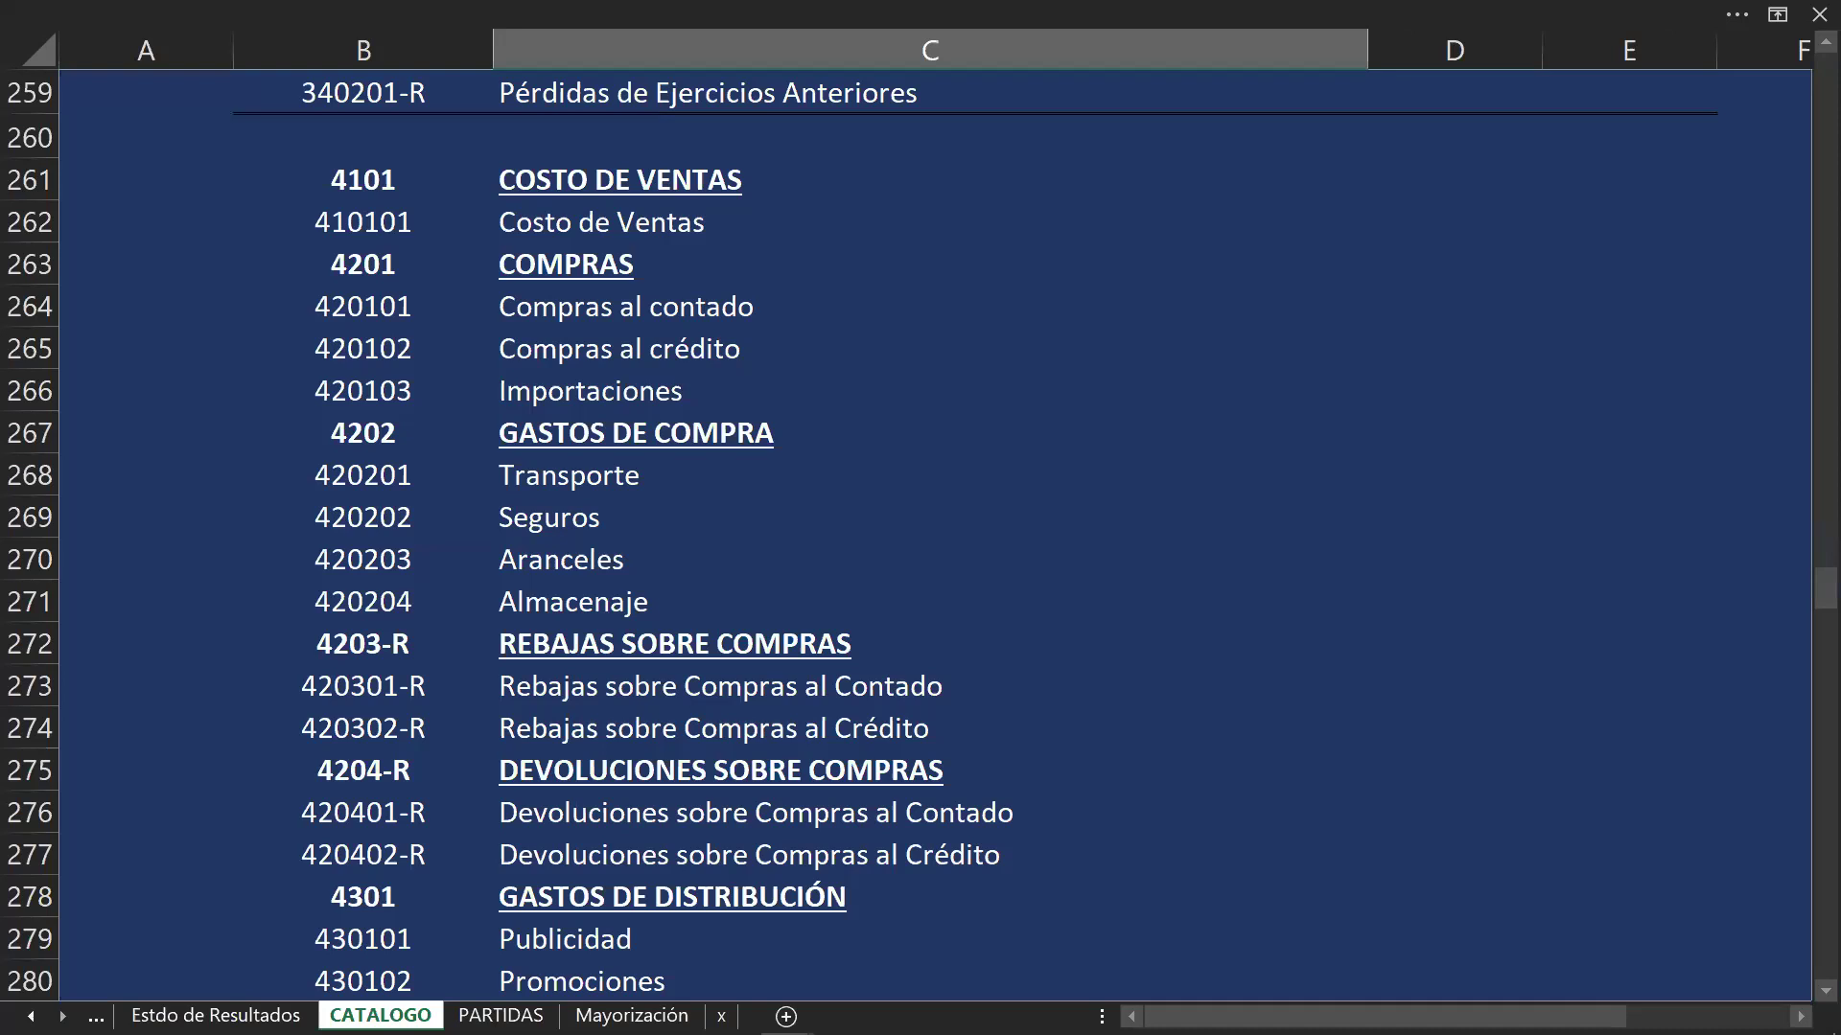
left_click(500, 1015)
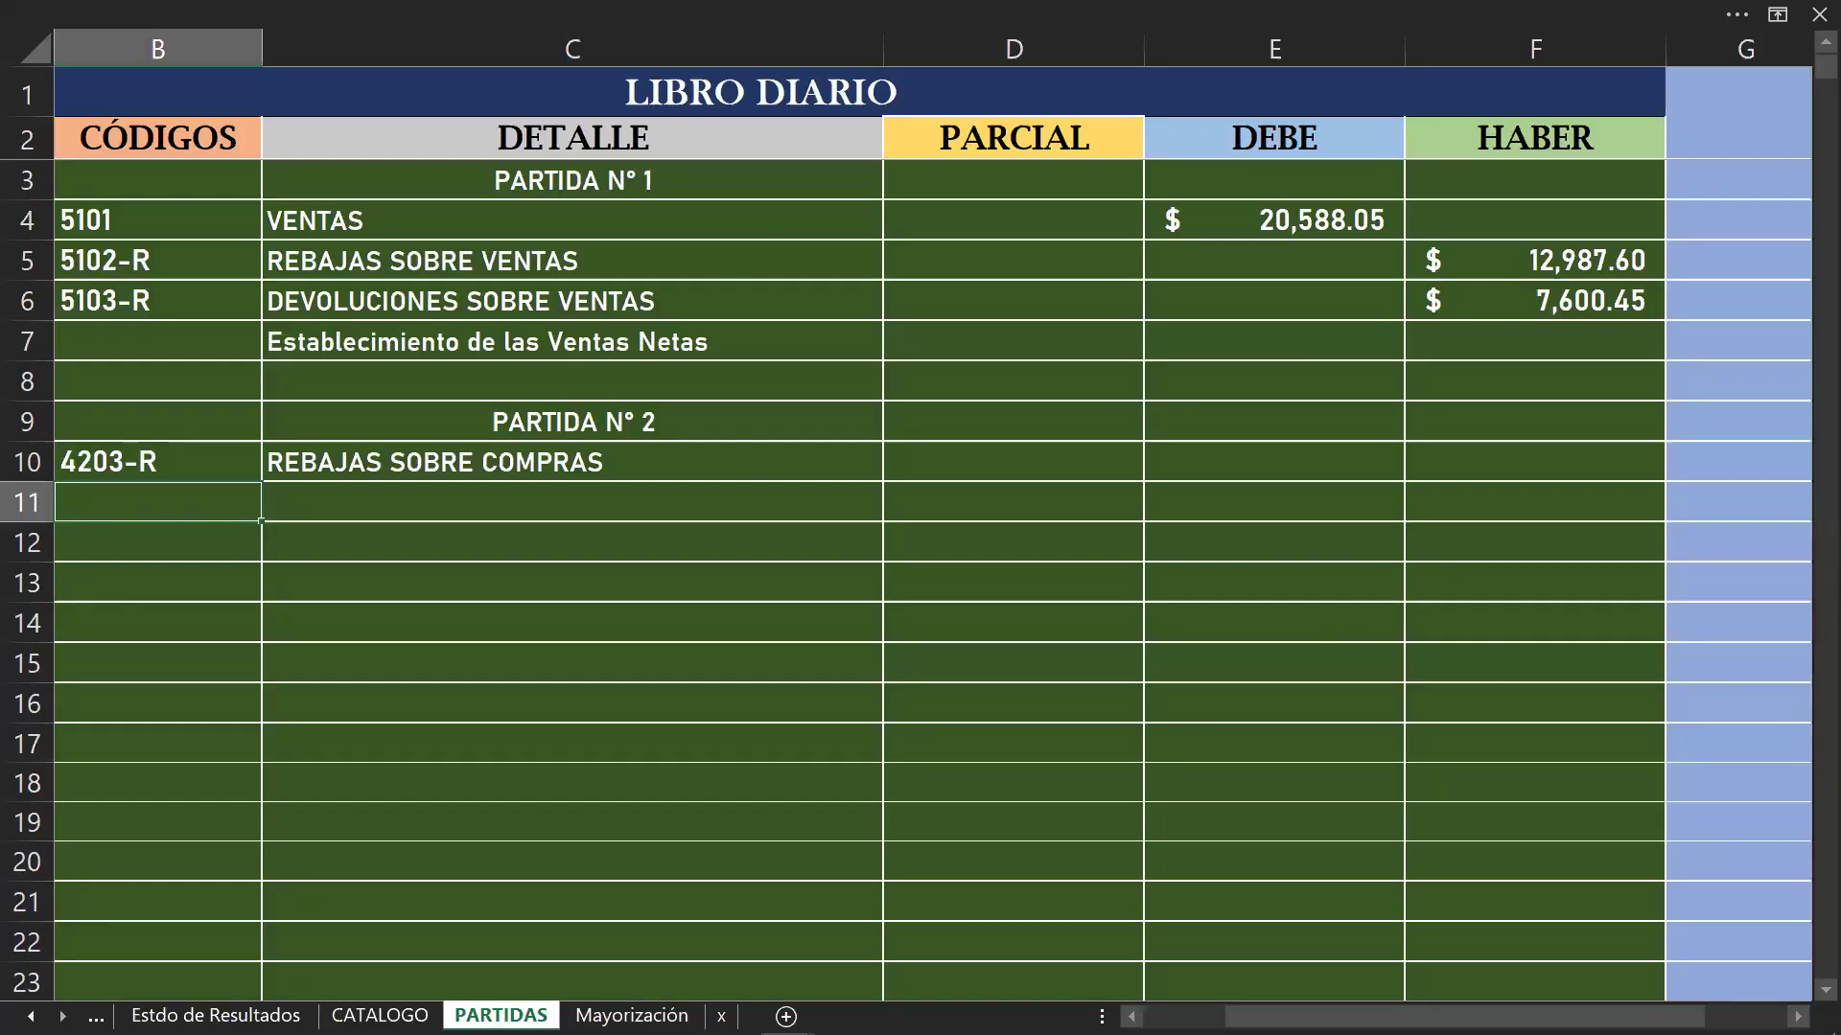
type("420")
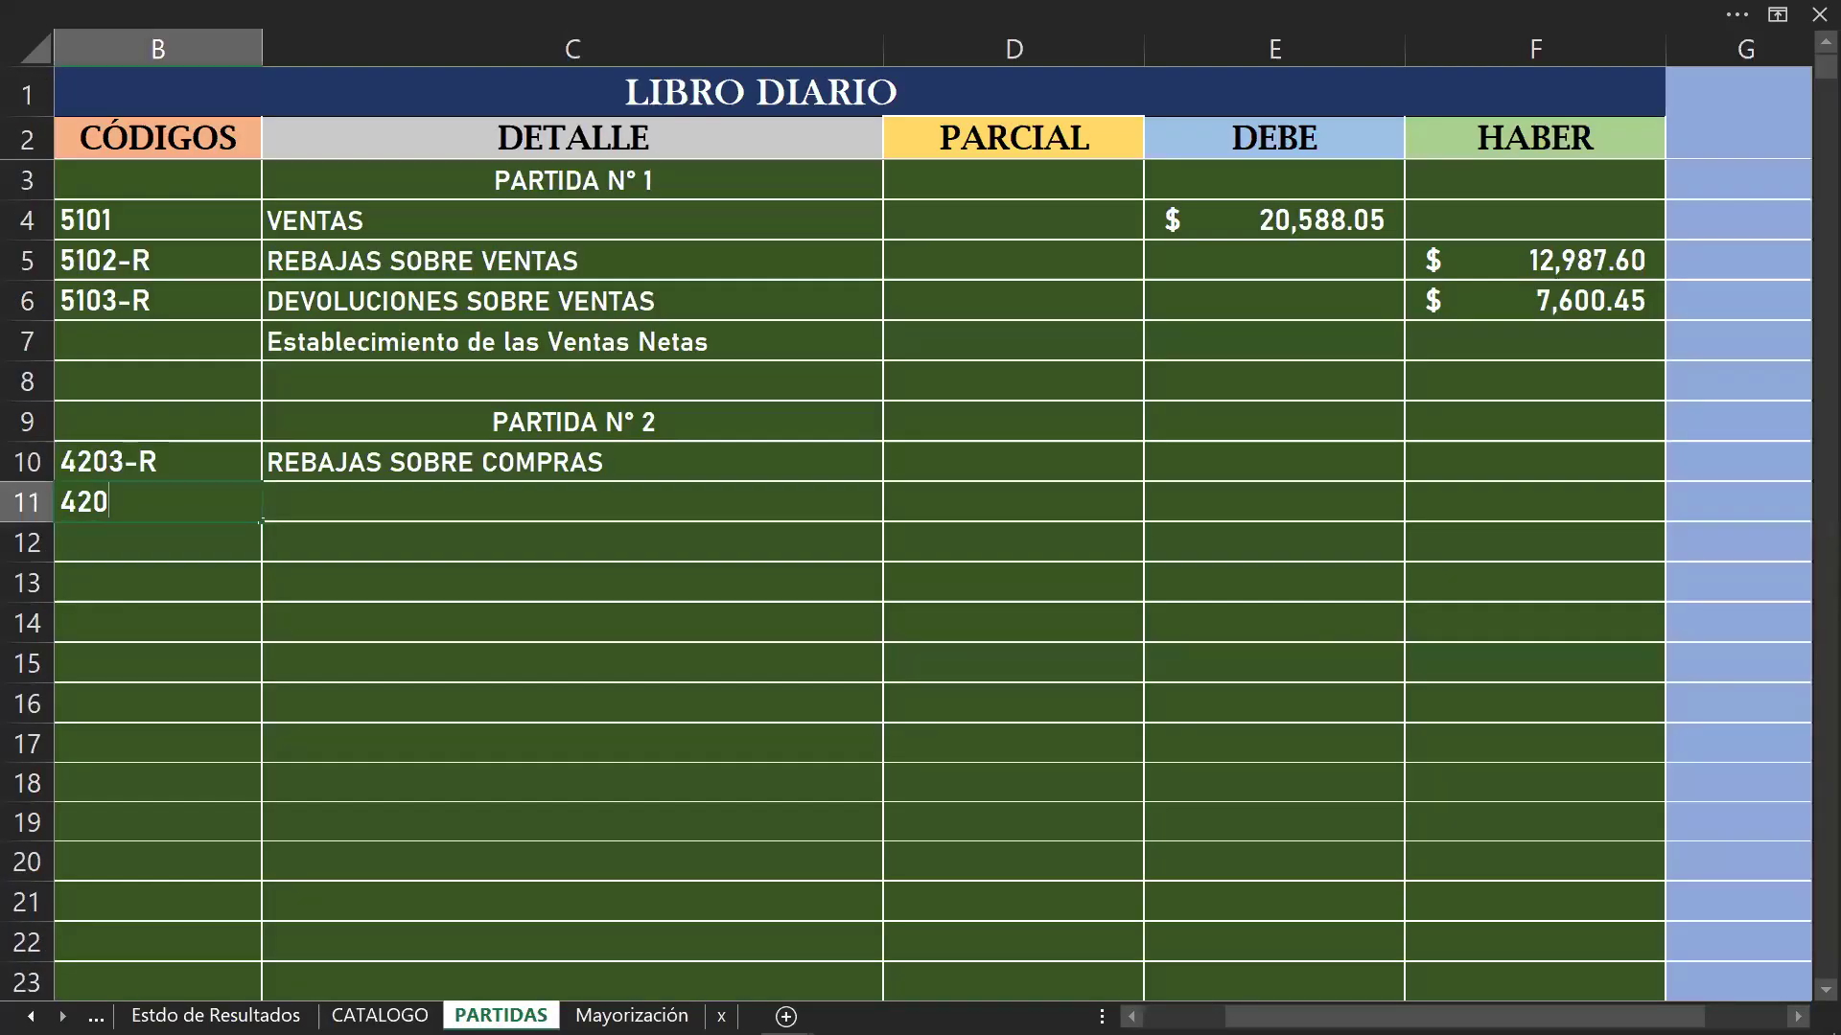
type("4-R")
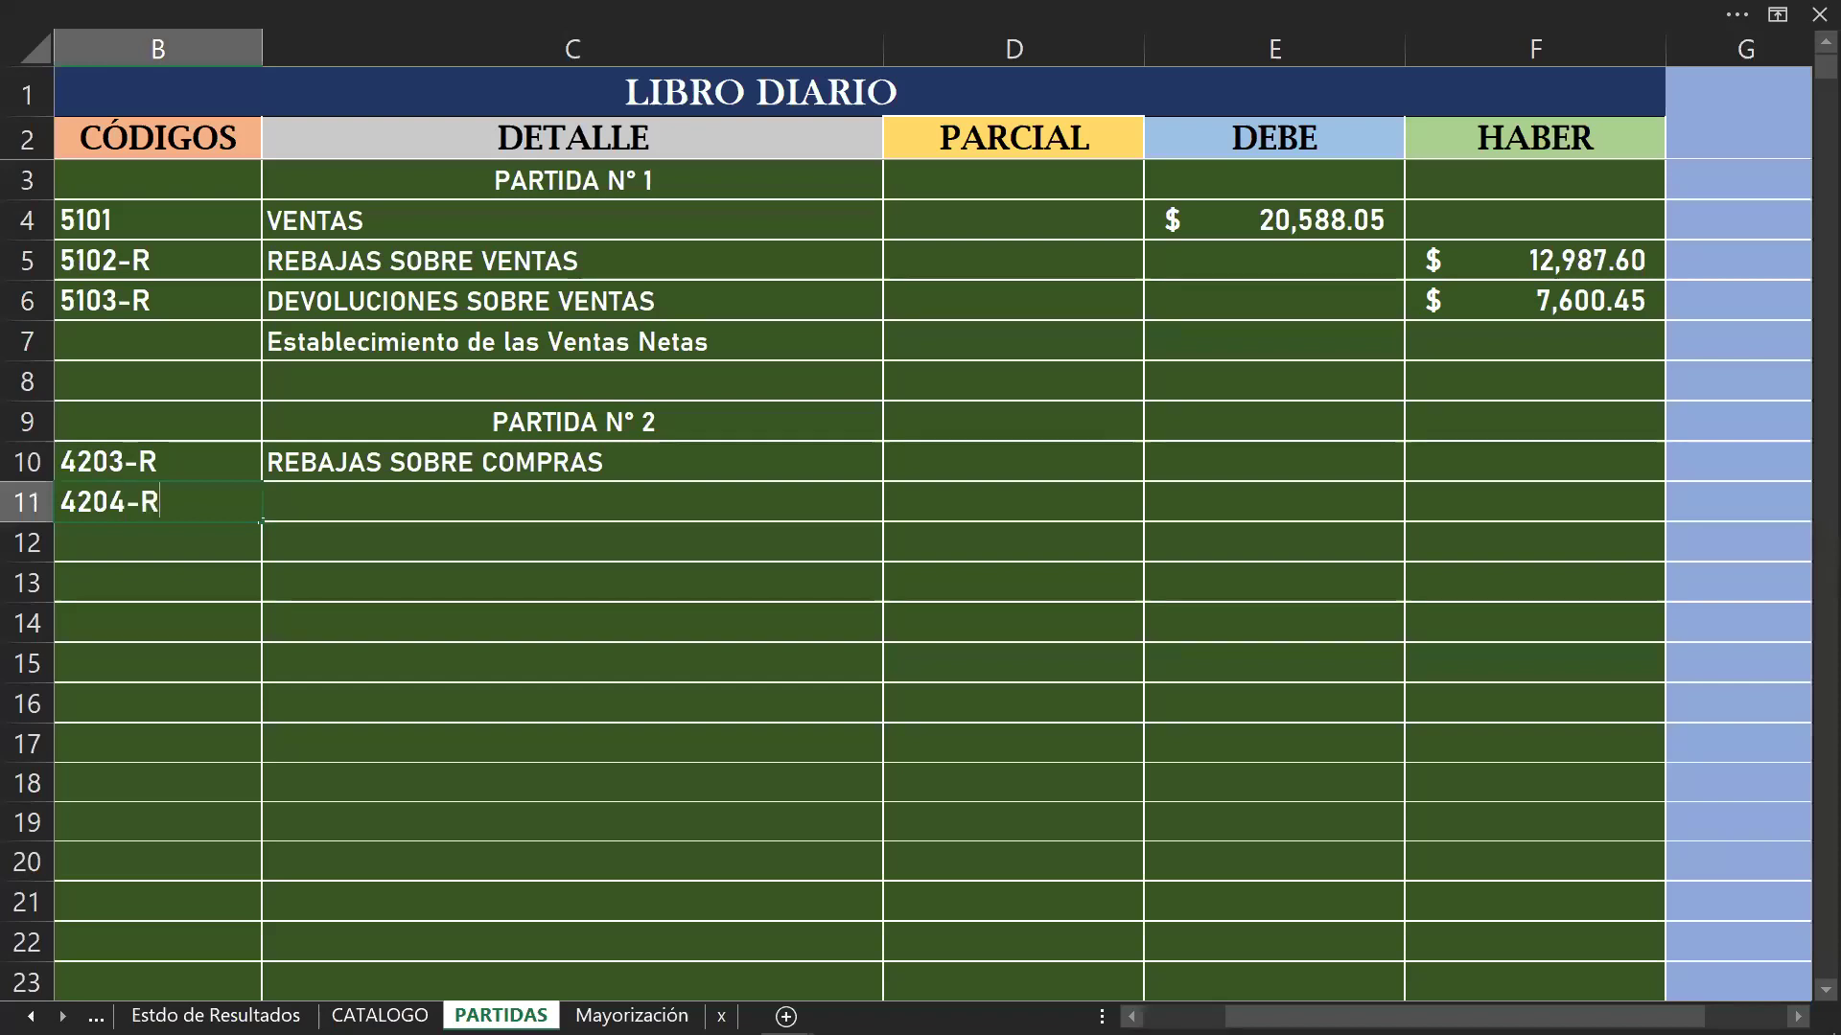
key("Return")
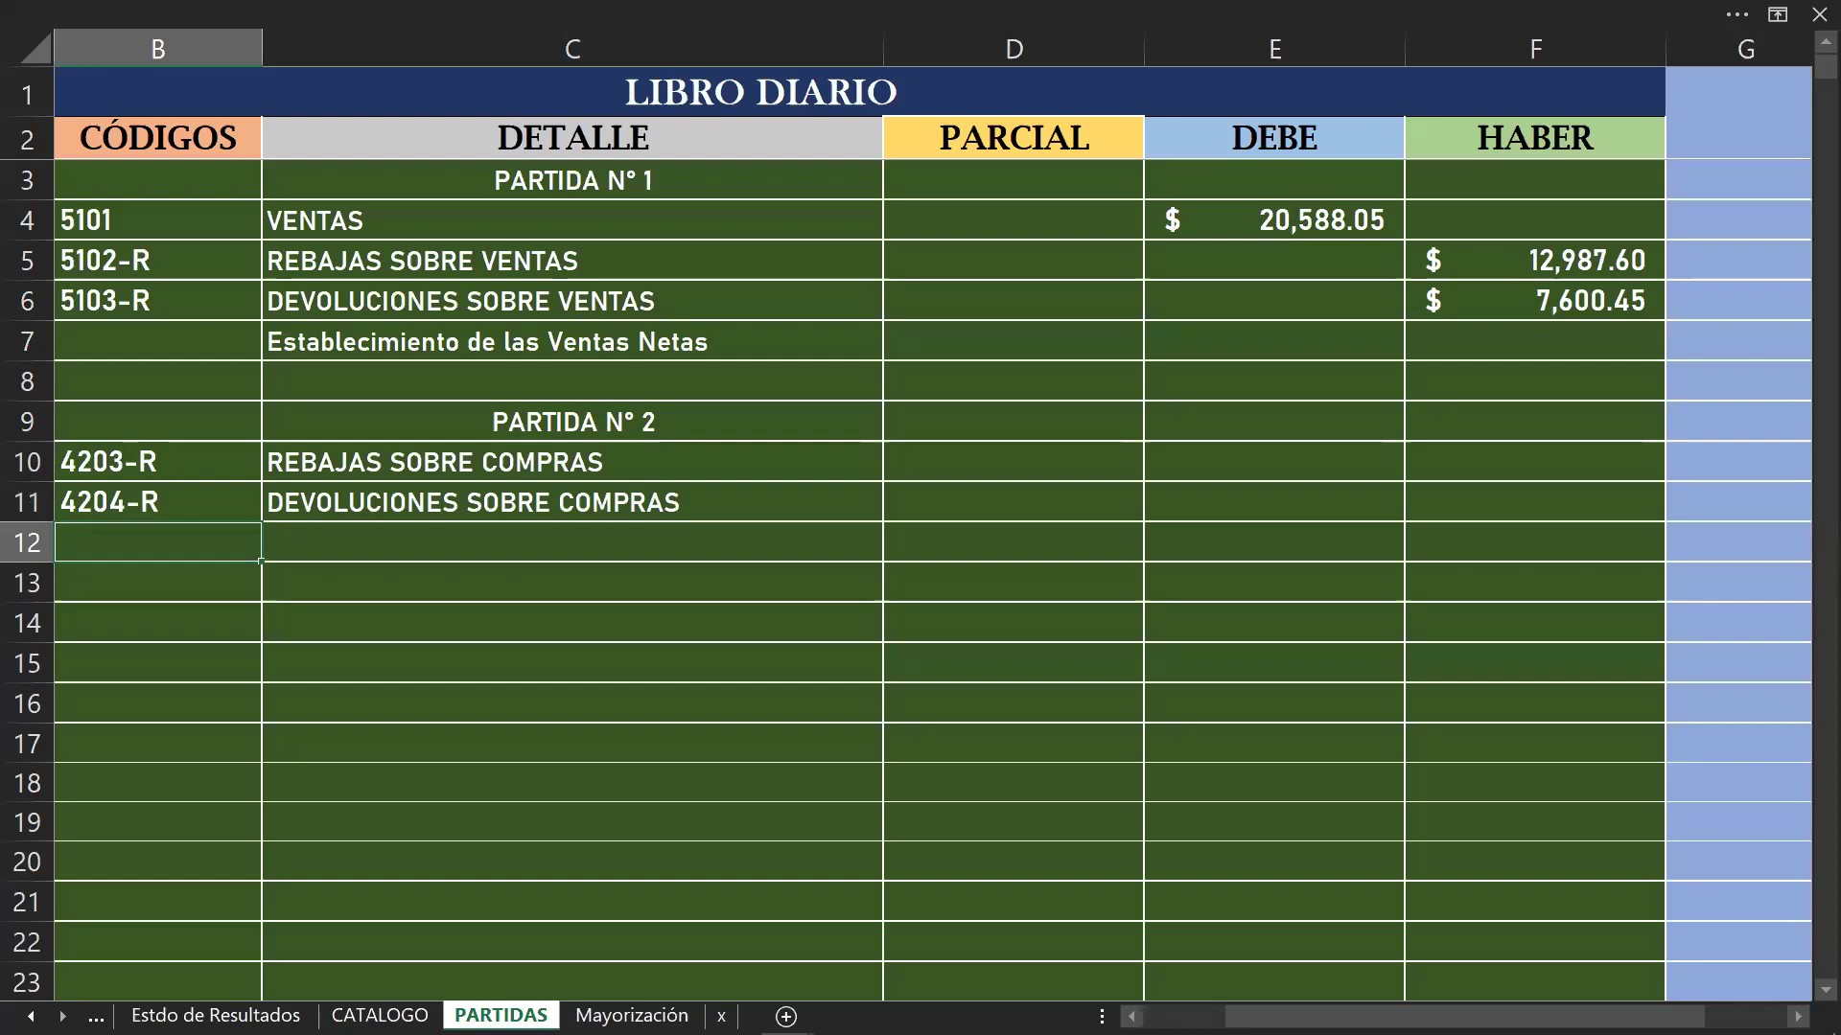
Step: Check the purchase reductions in the income statement and enter DEBE amounts of 2300 for REBAJAS and 650 for DEVOLUCIONES SOBRE COMPRAS
left_click(1207, 467)
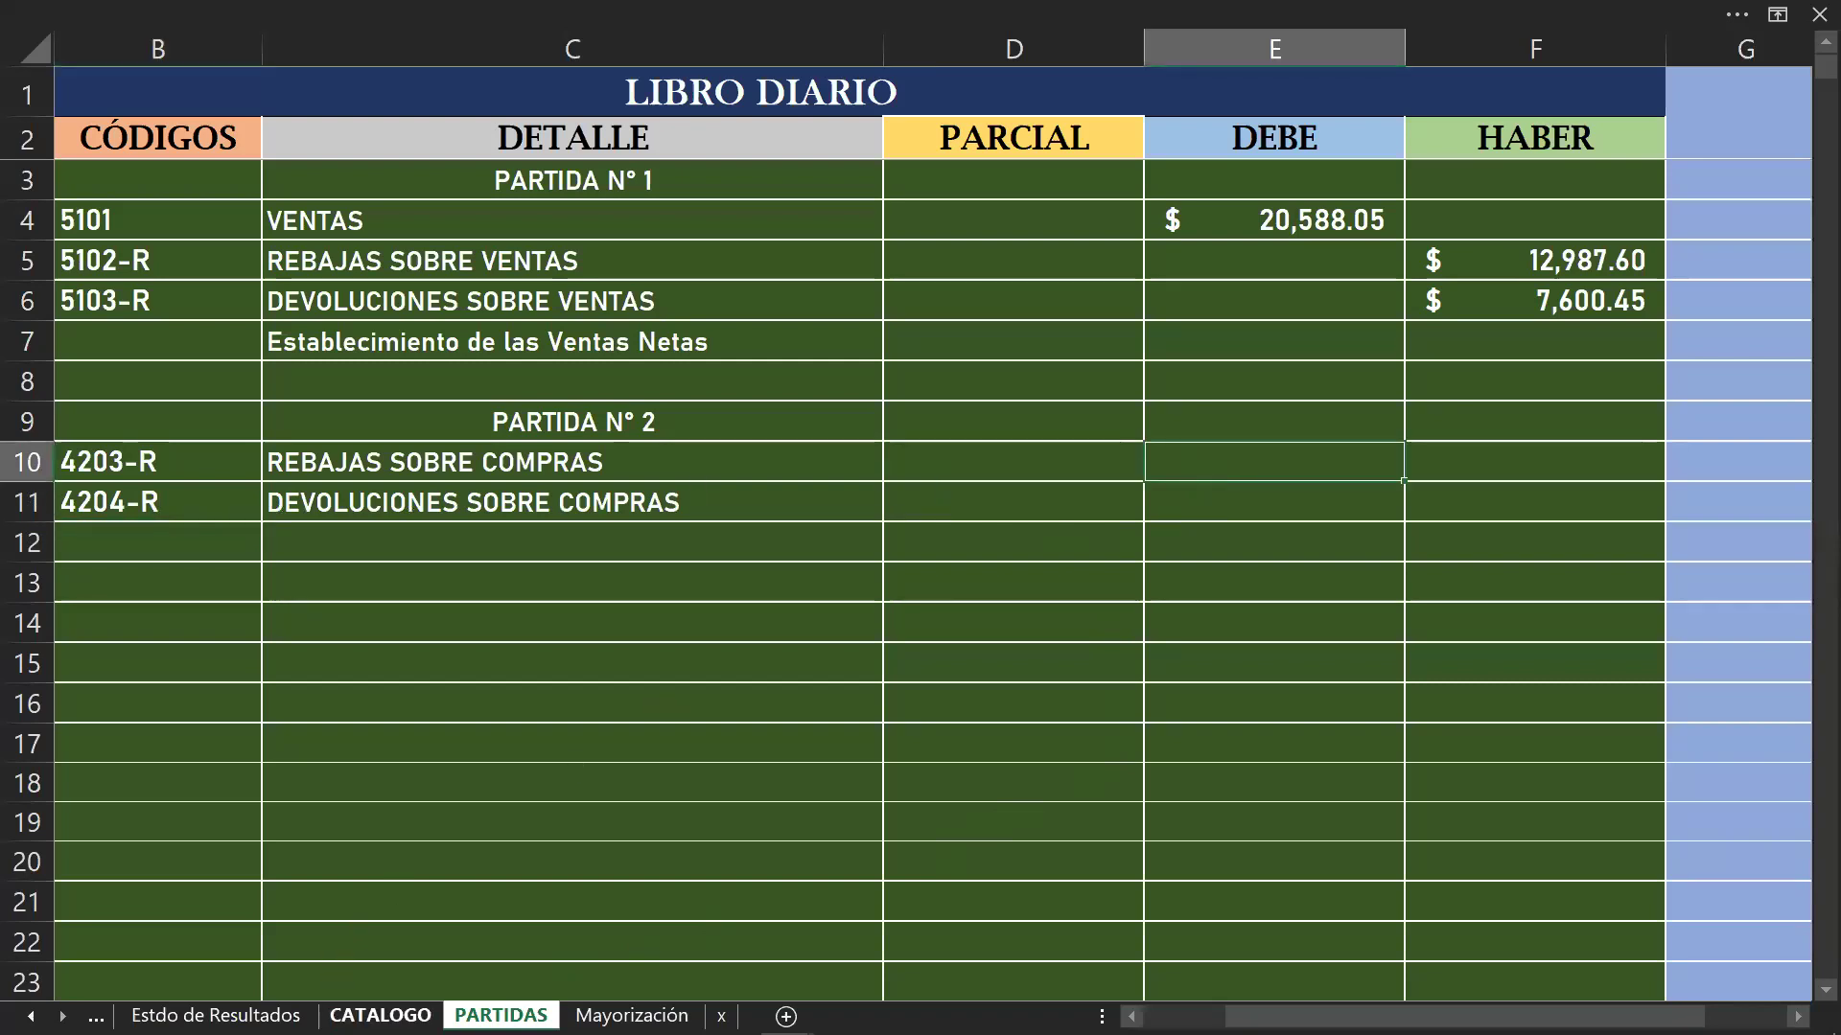
left_click(216, 1015)
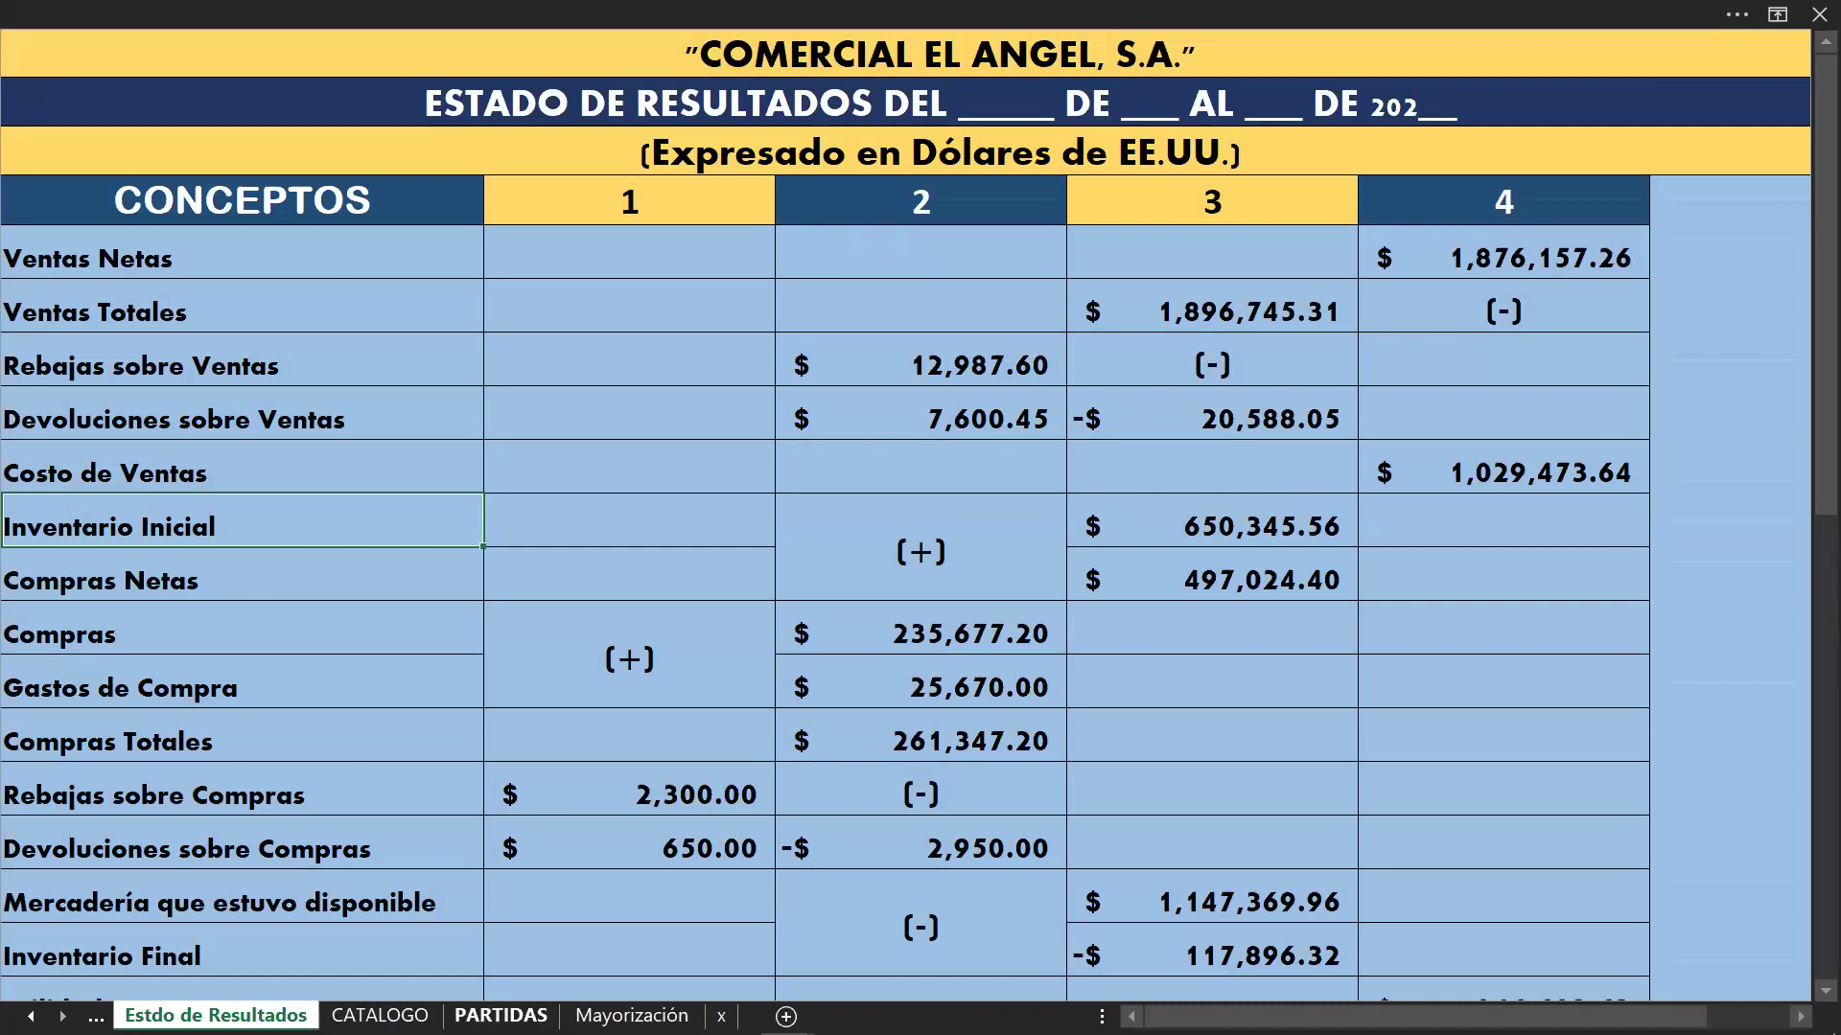
left_click(500, 1016)
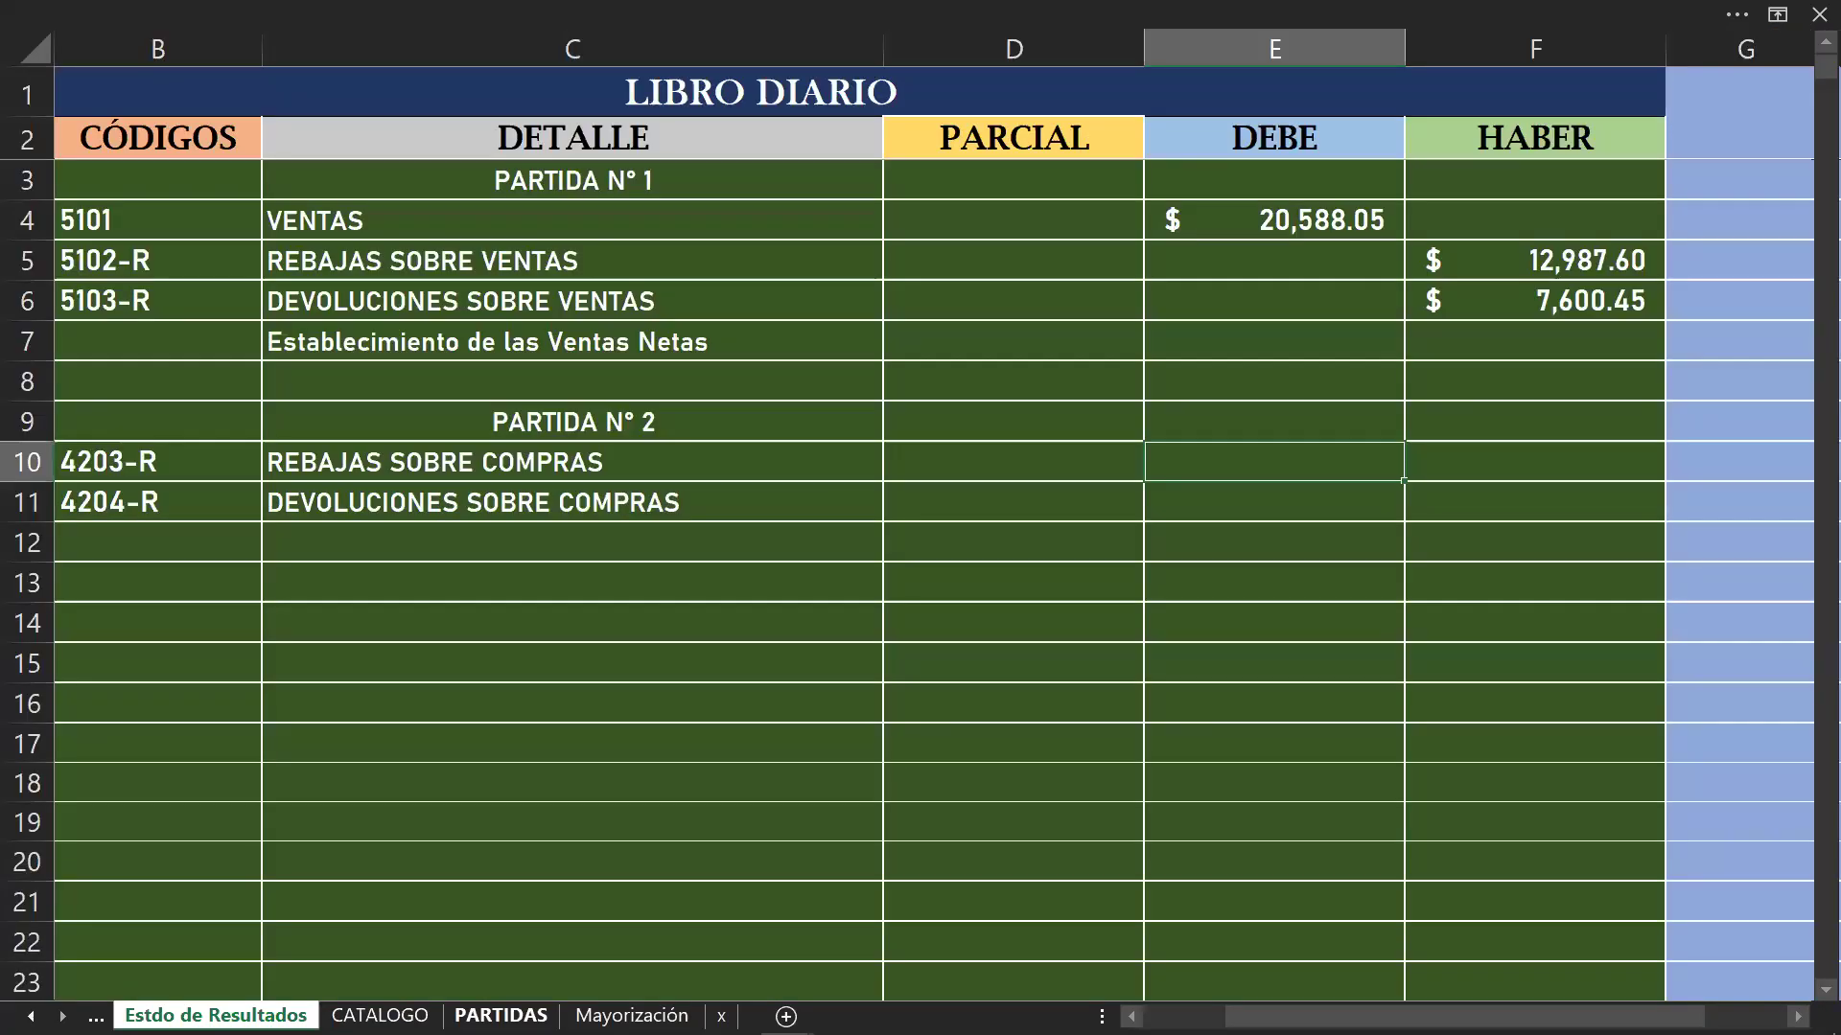
type("2300")
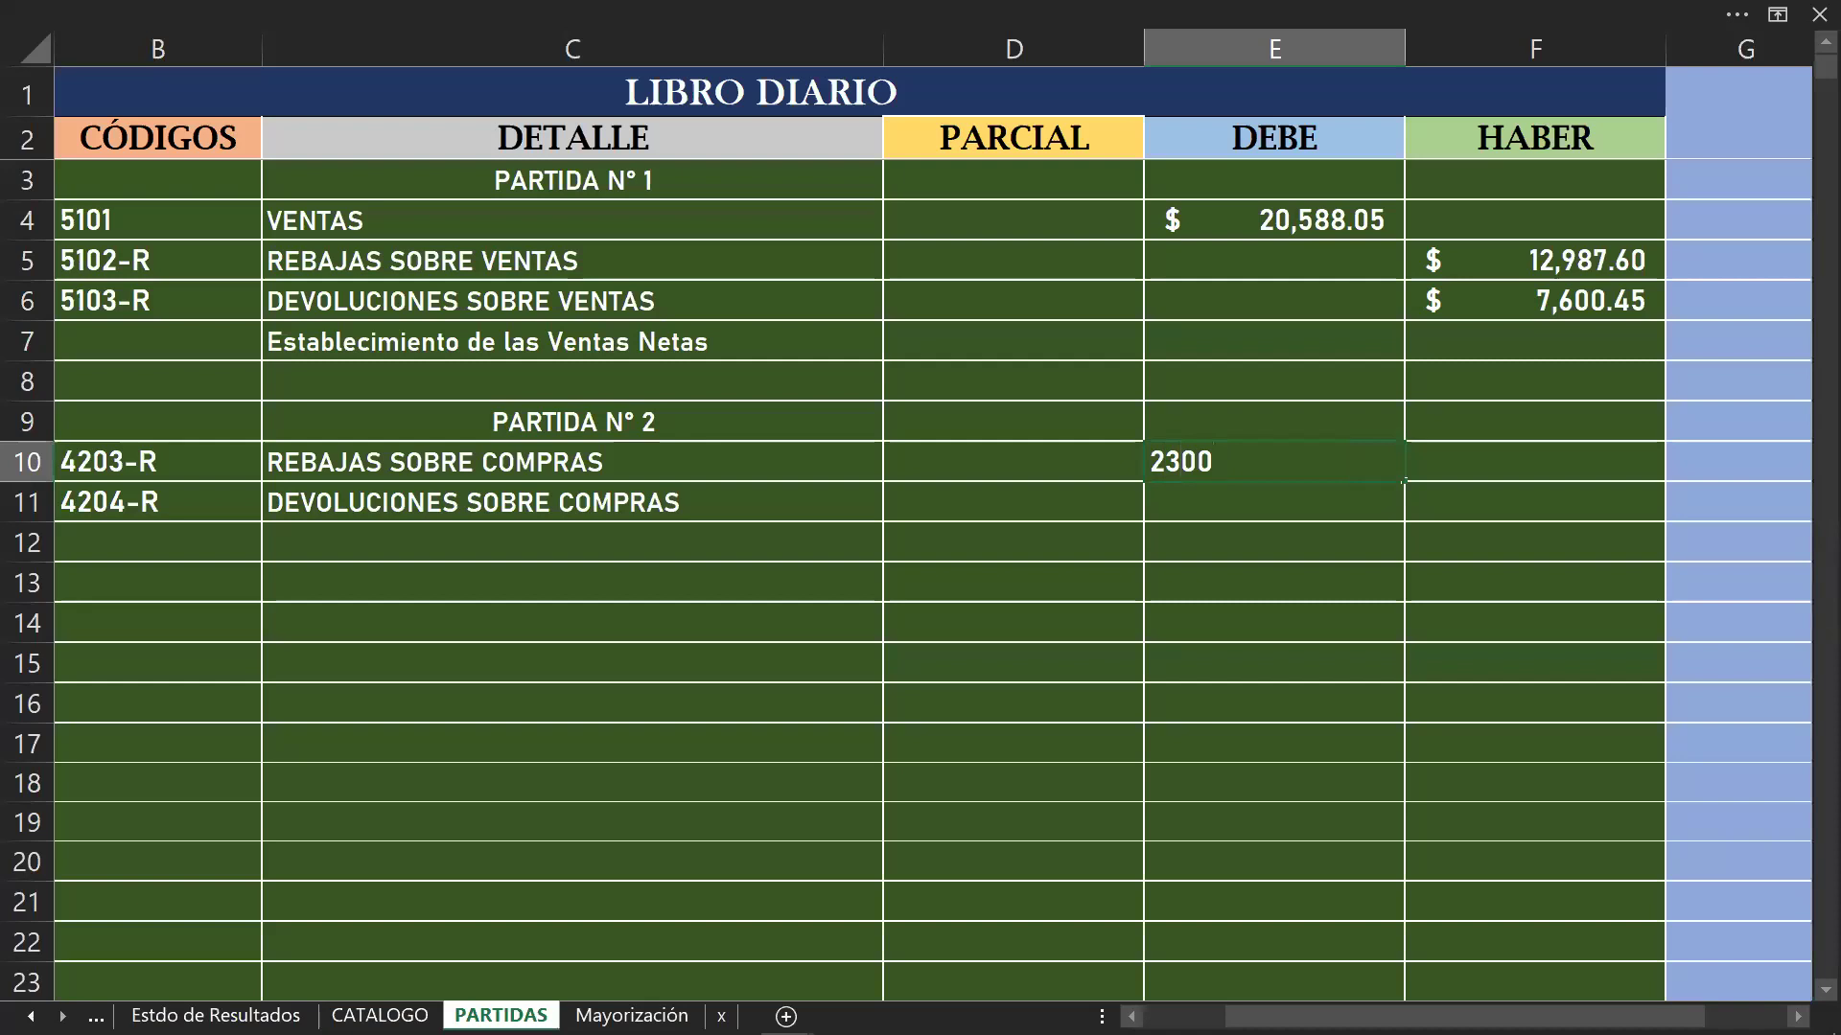
key("Return")
type("650")
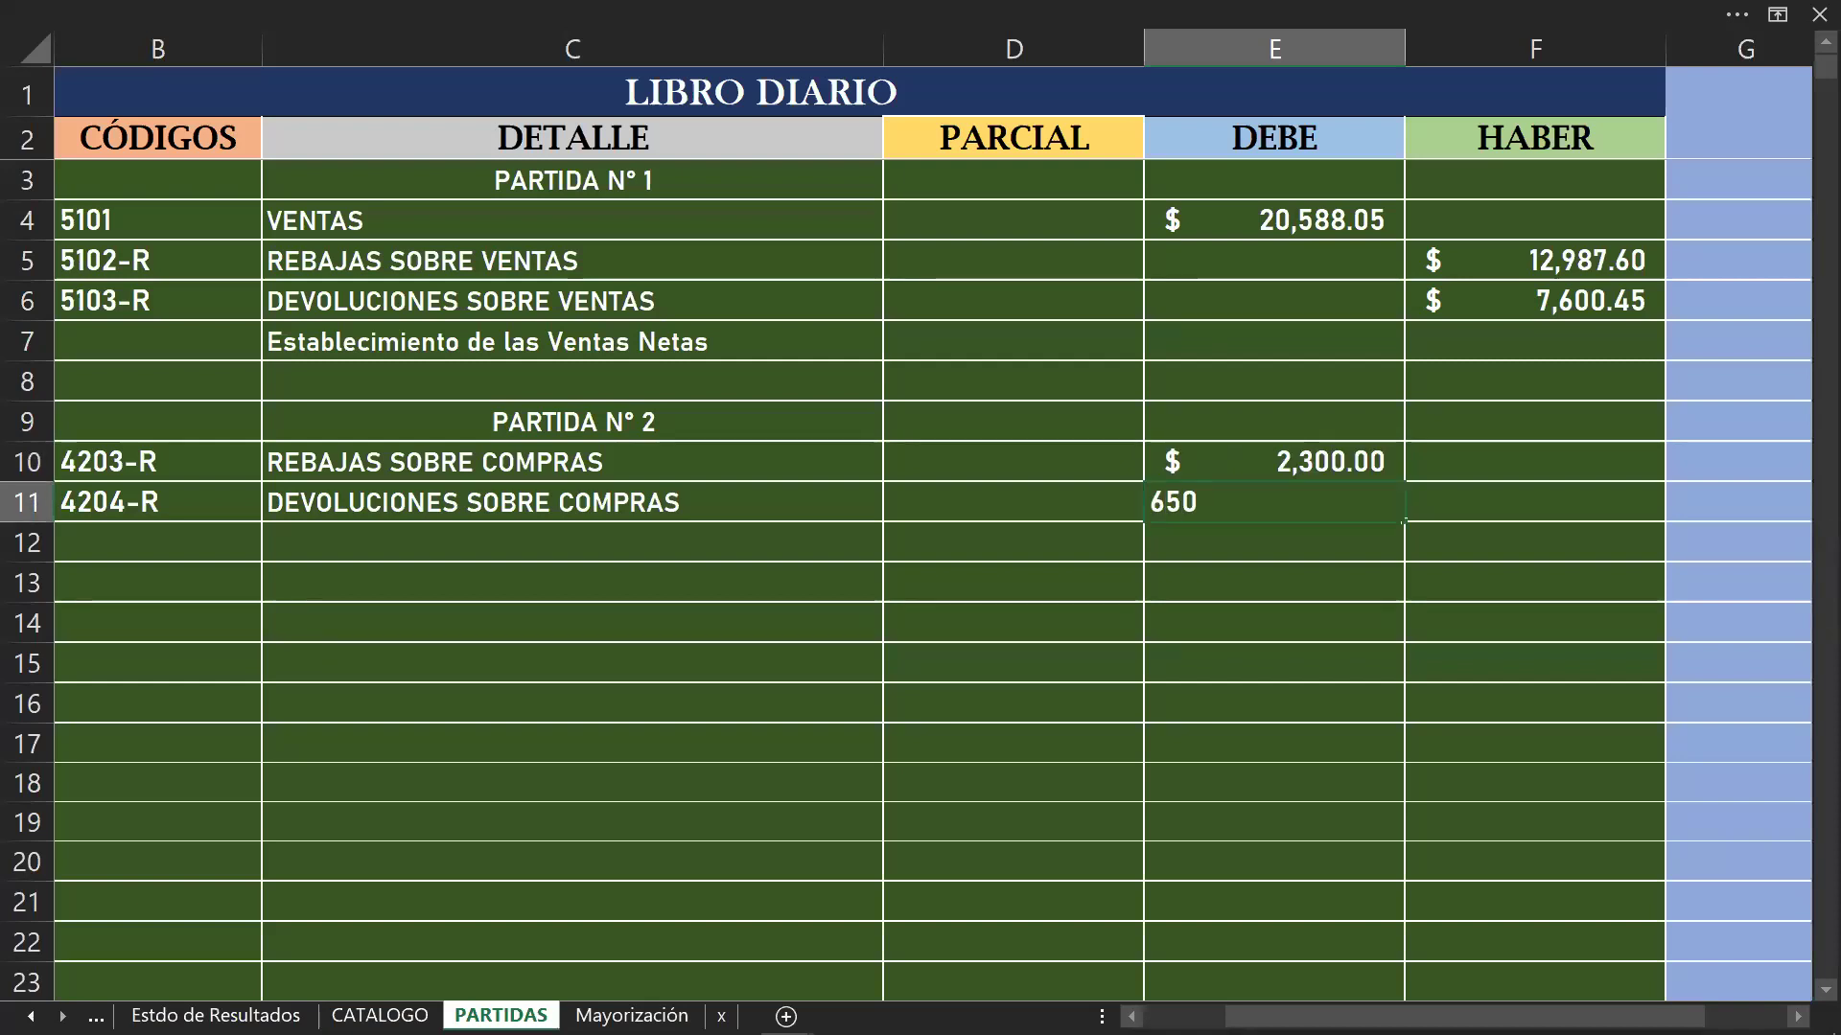
key("Return")
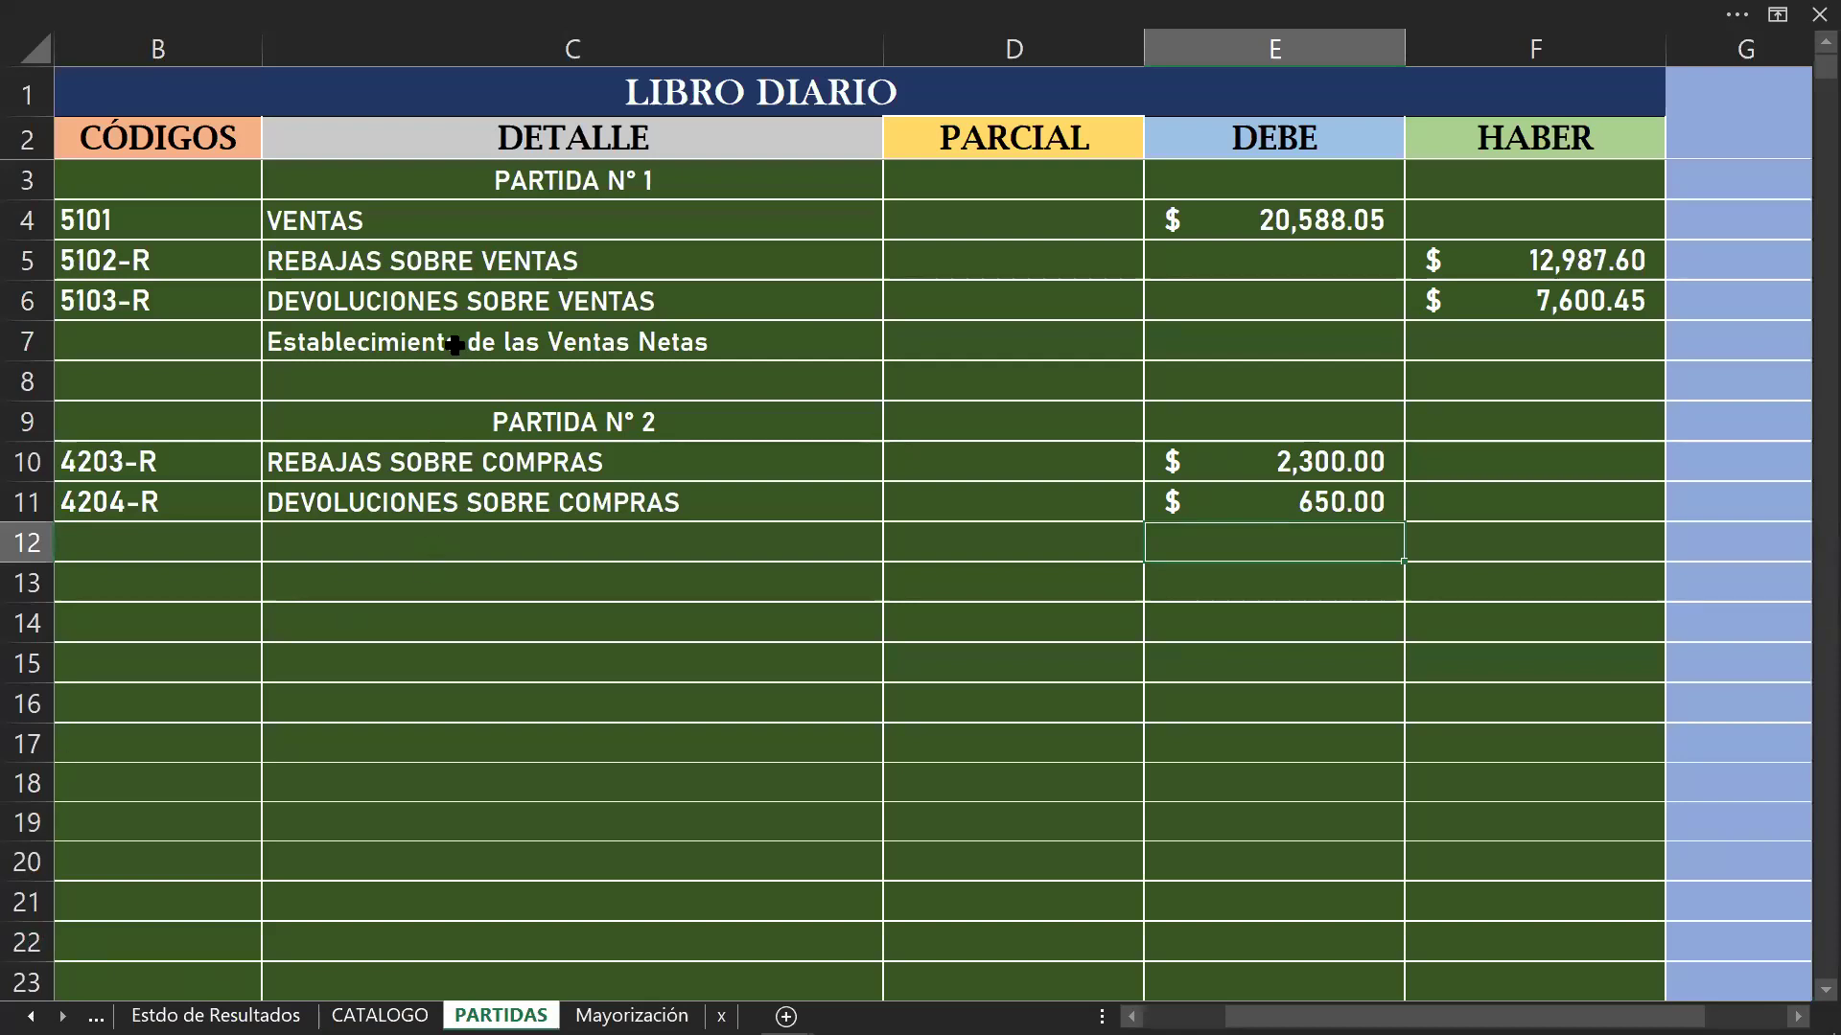
left_click(169, 540)
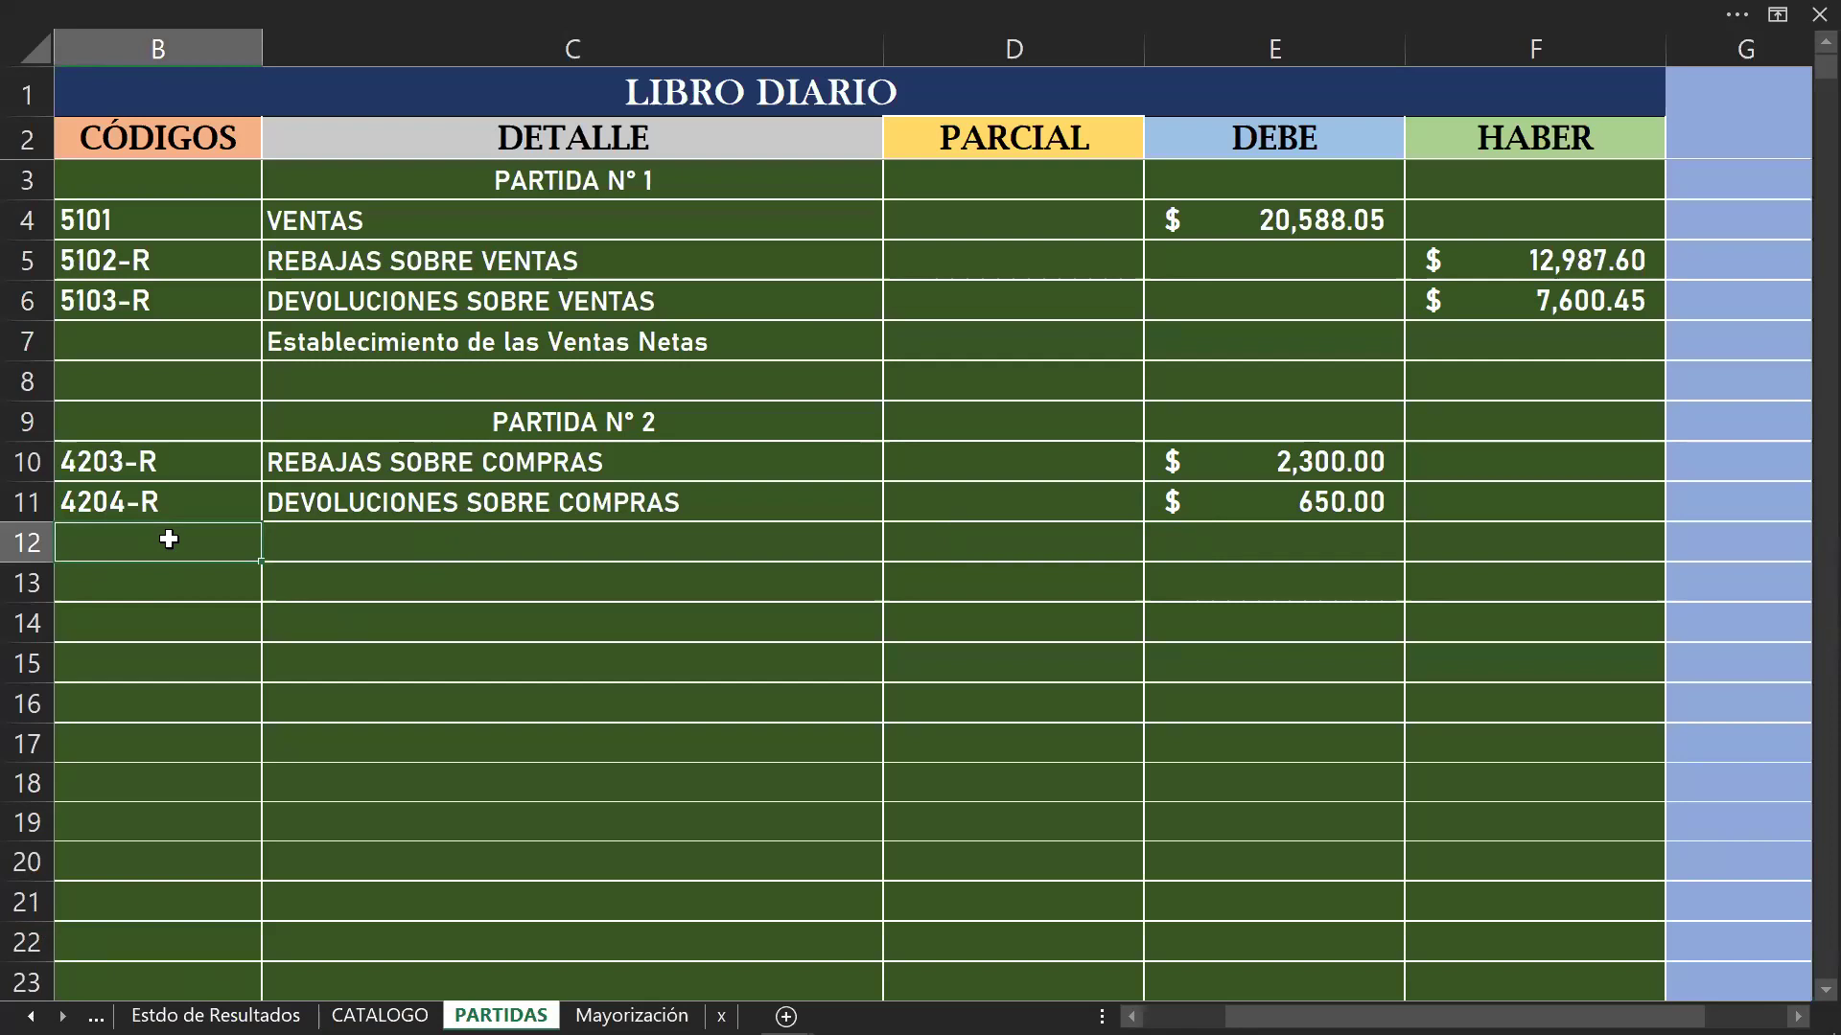
type("4201")
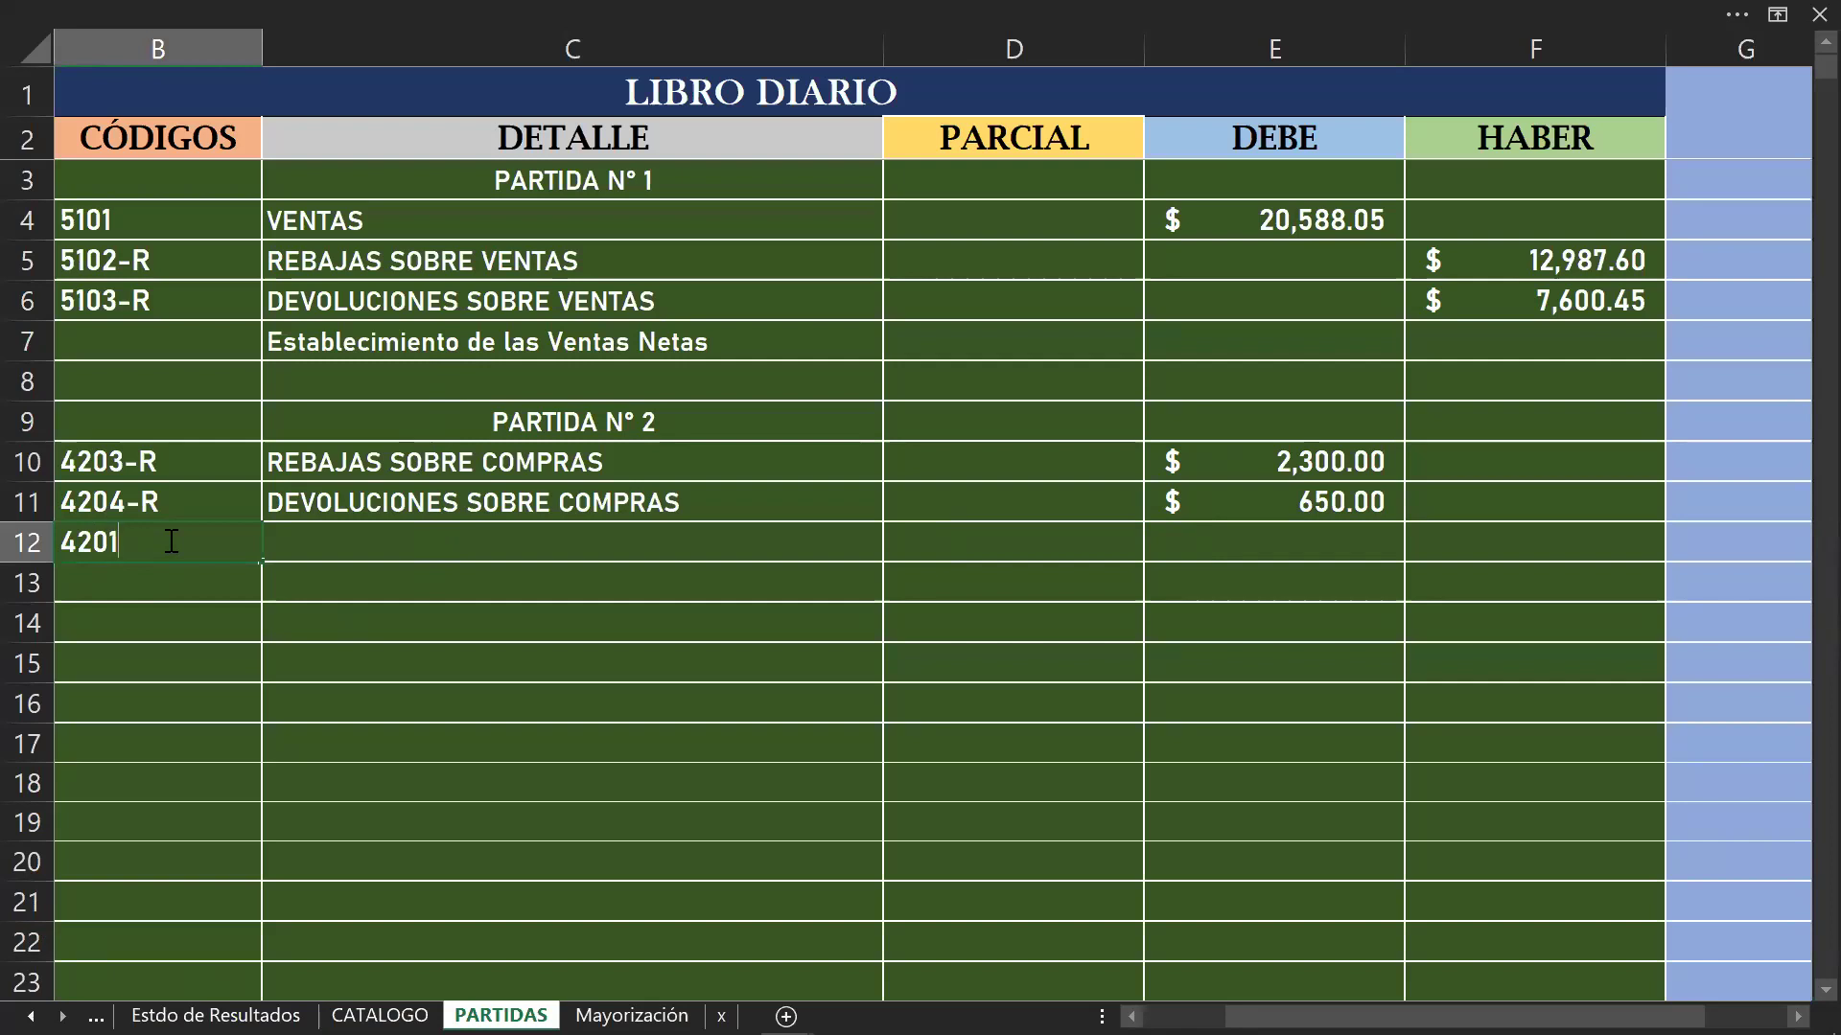
key("Return")
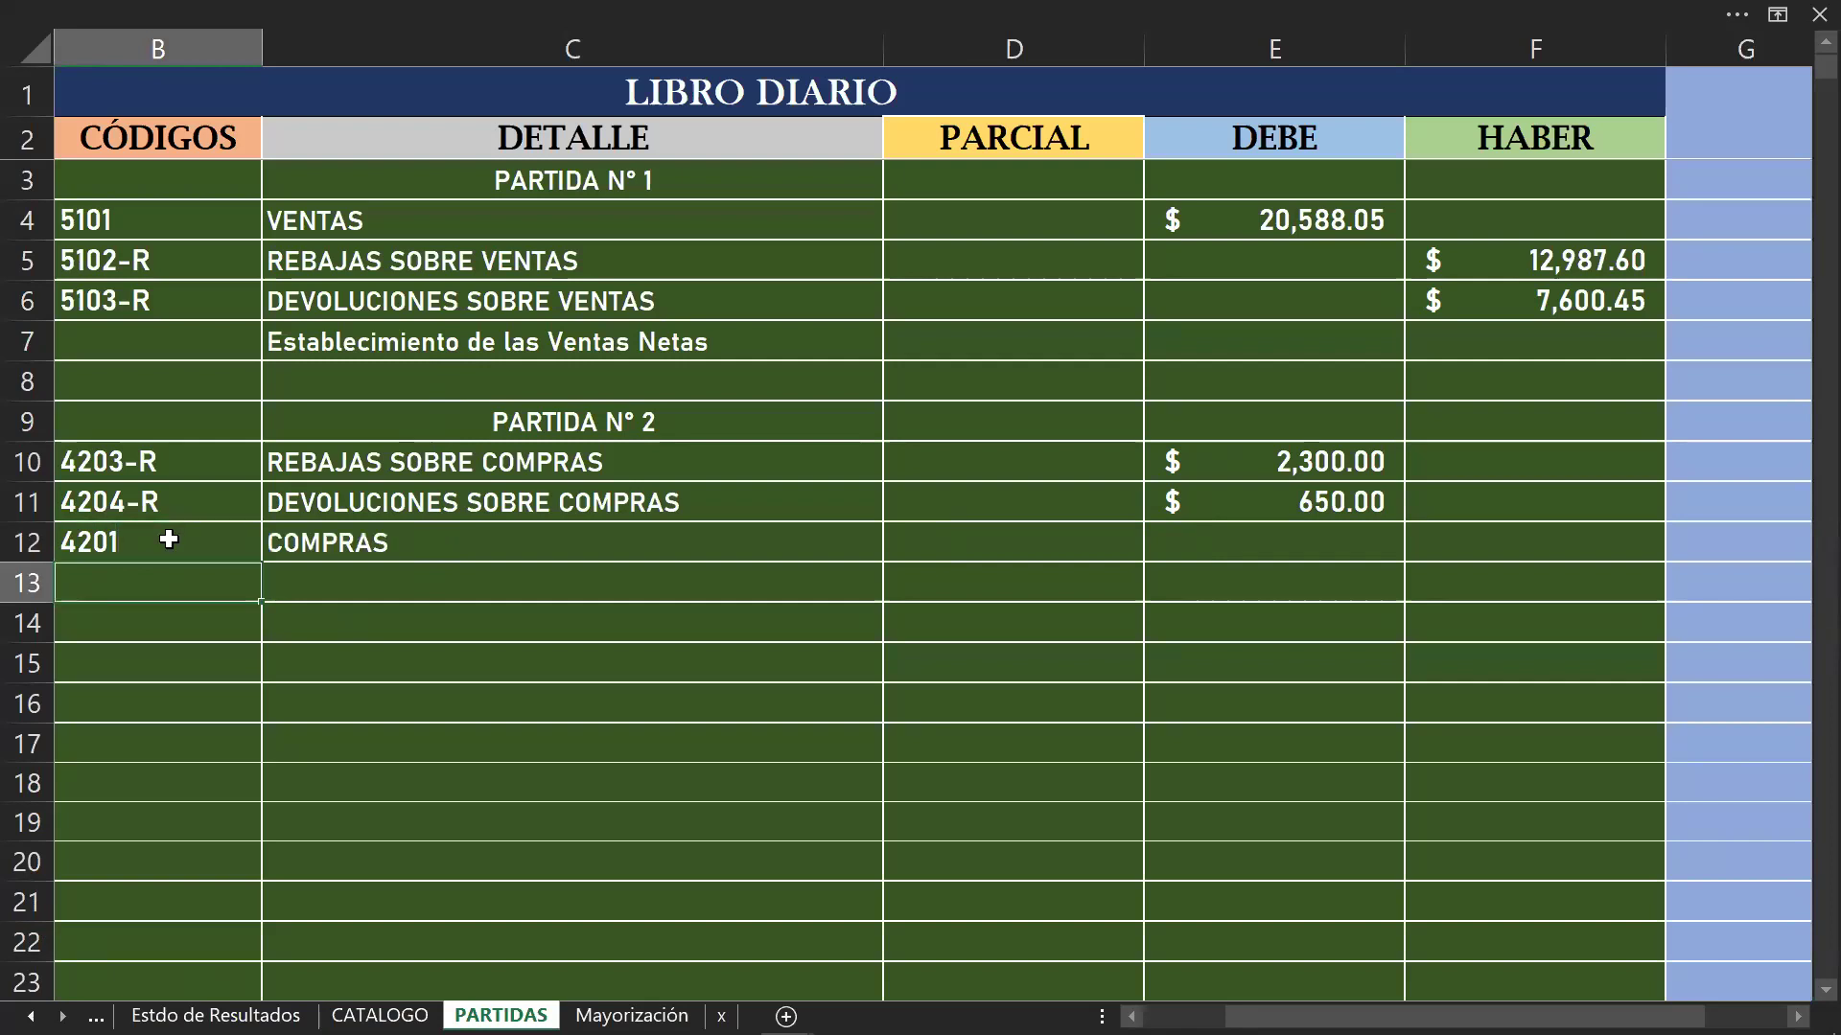
Step: Enter the COSTO DE VENTAS code 4101 in B12 under PARTIDA N° 2
left_click(169, 540)
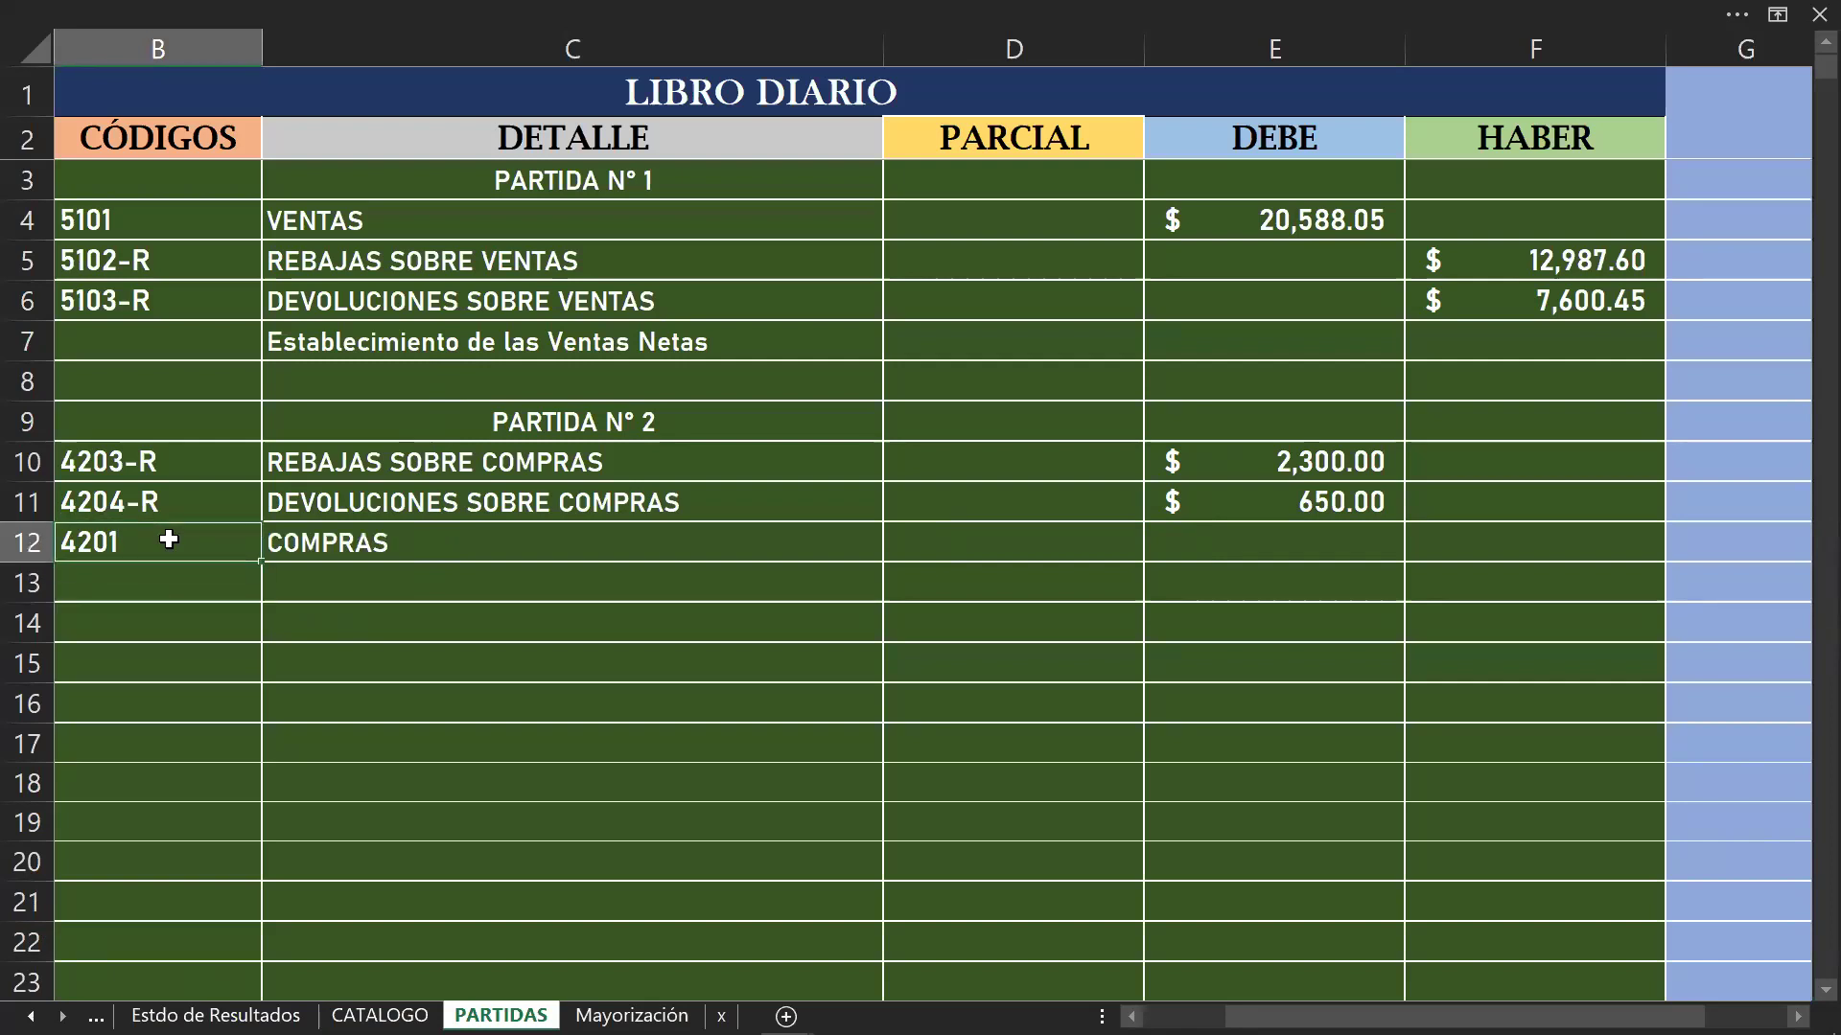
type("4101")
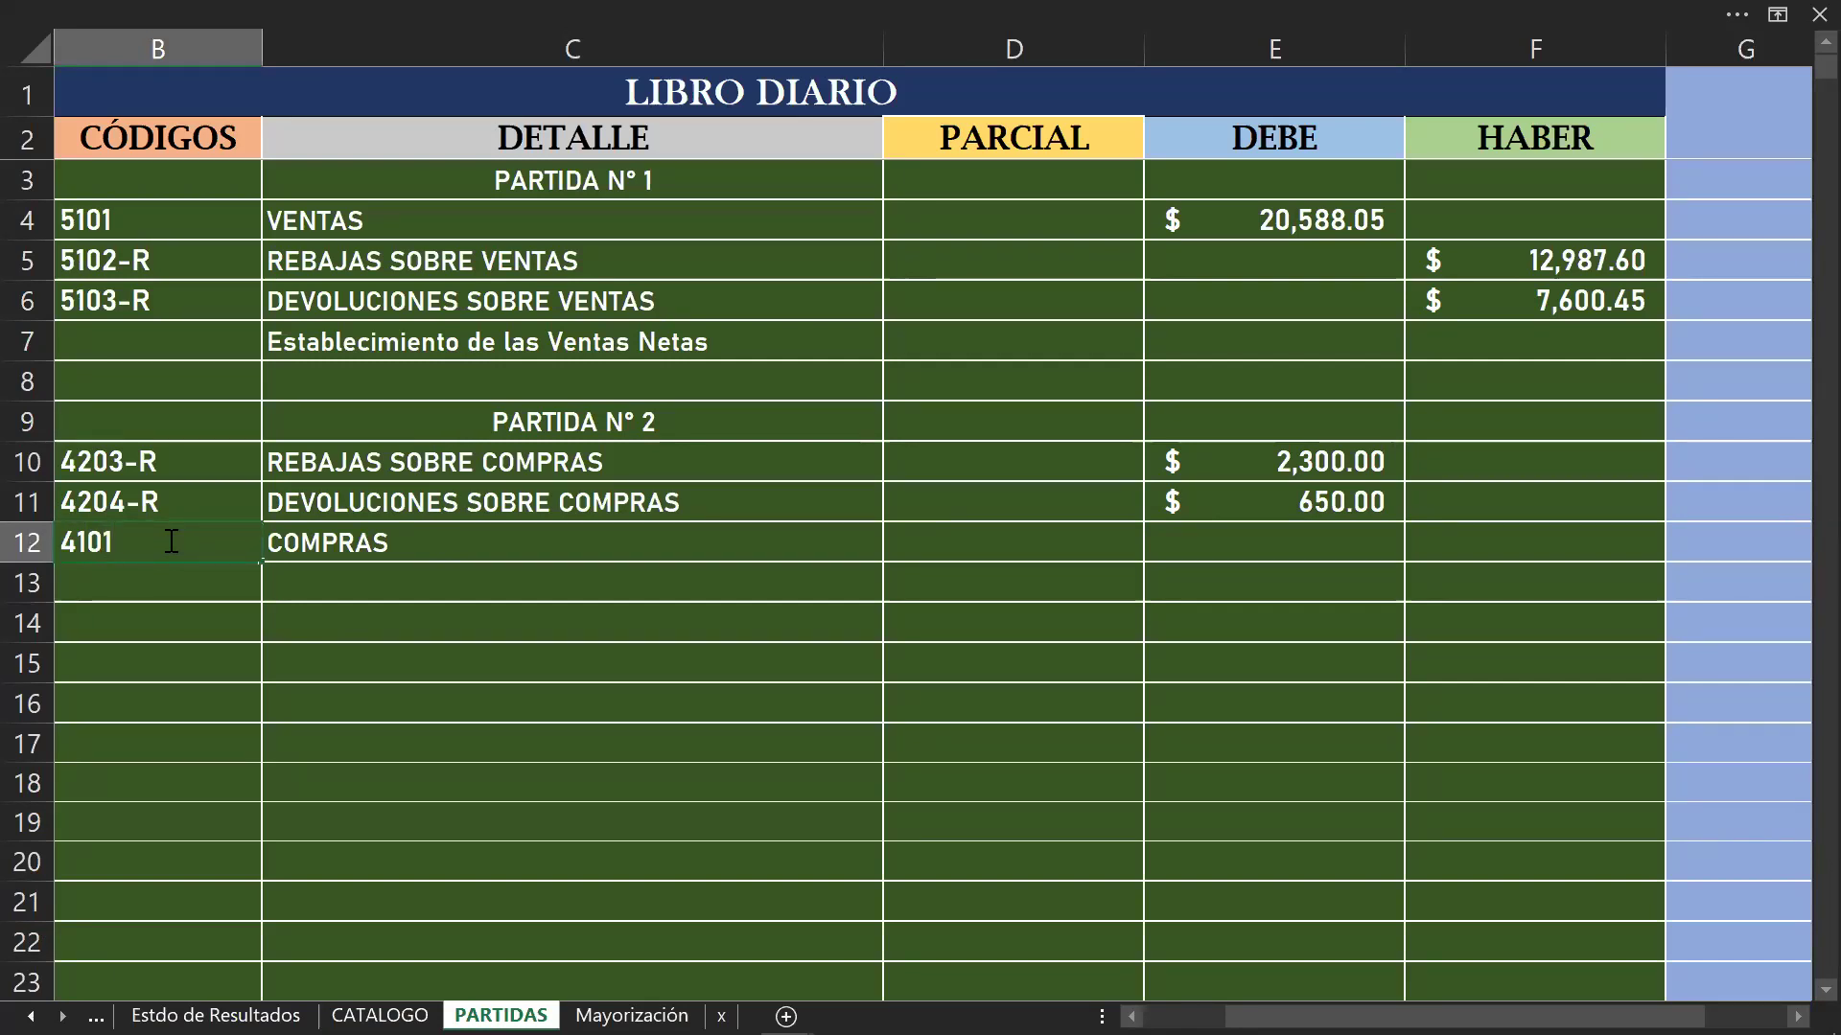
key("Return")
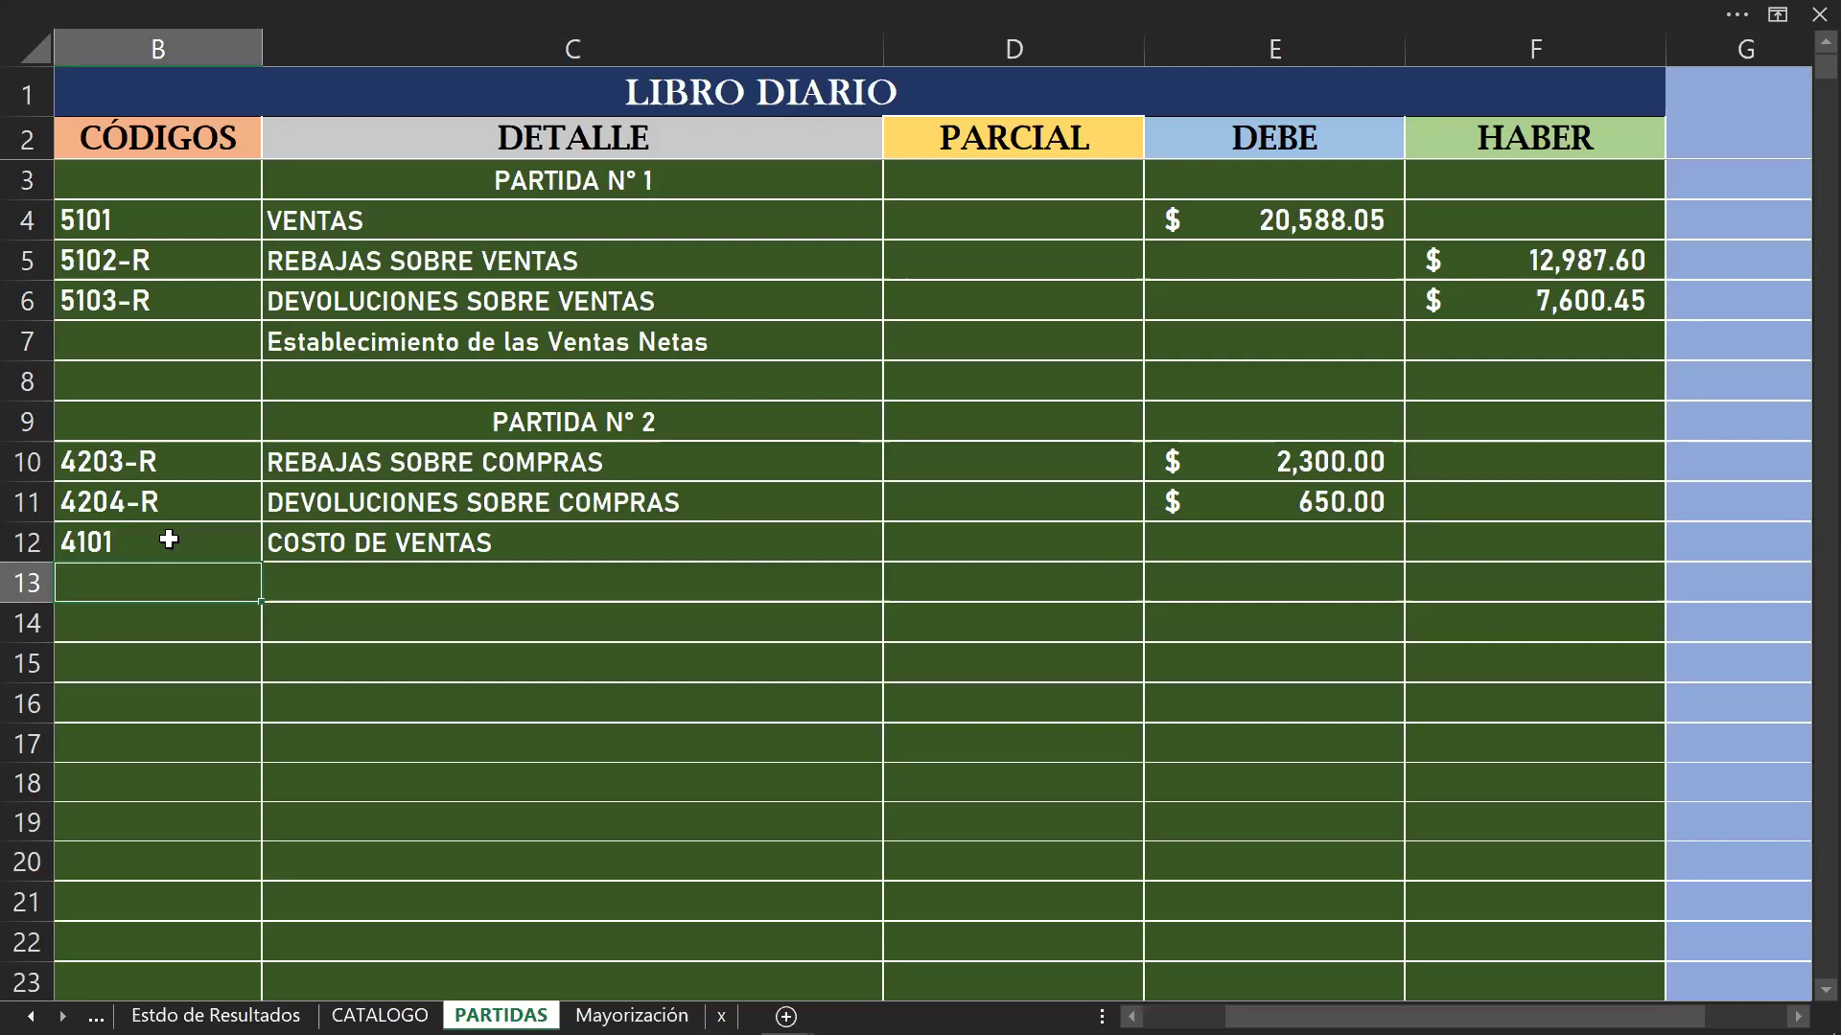
left_click(1245, 534)
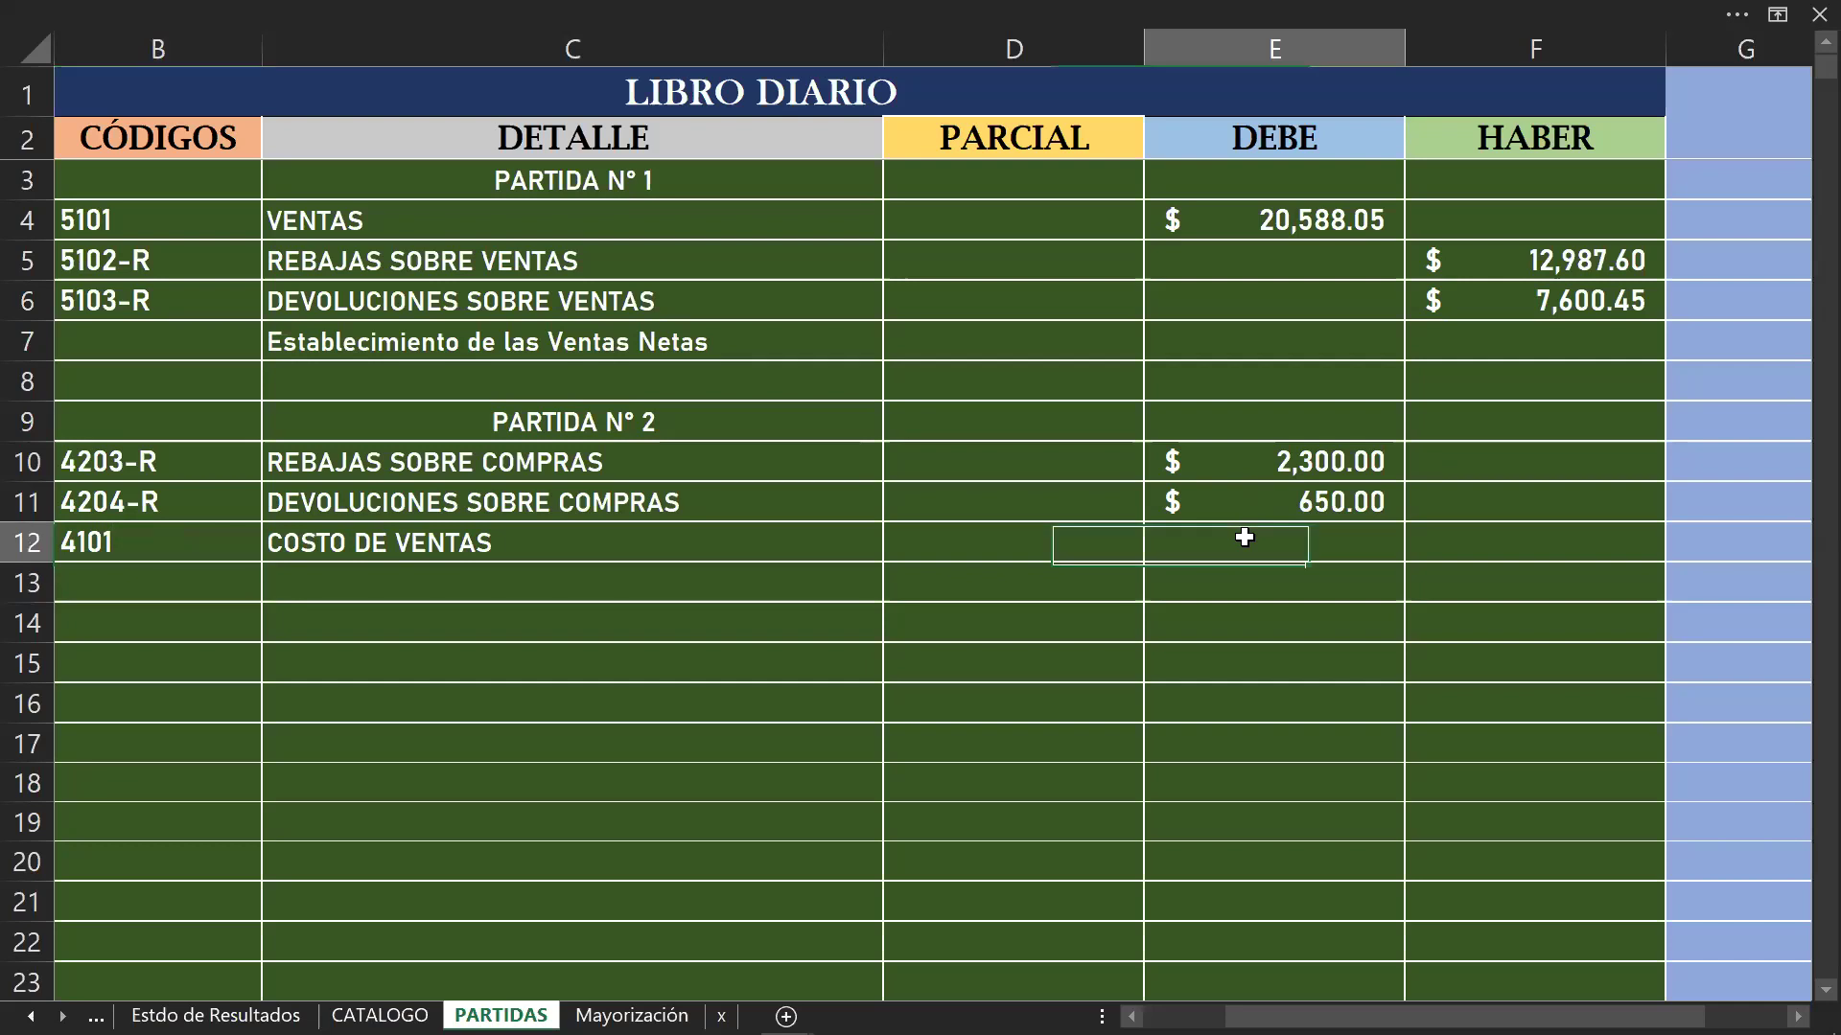
Step: Enter the COMPRAS code 4201 in B13, below COSTO DE VENTAS
left_click(159, 584)
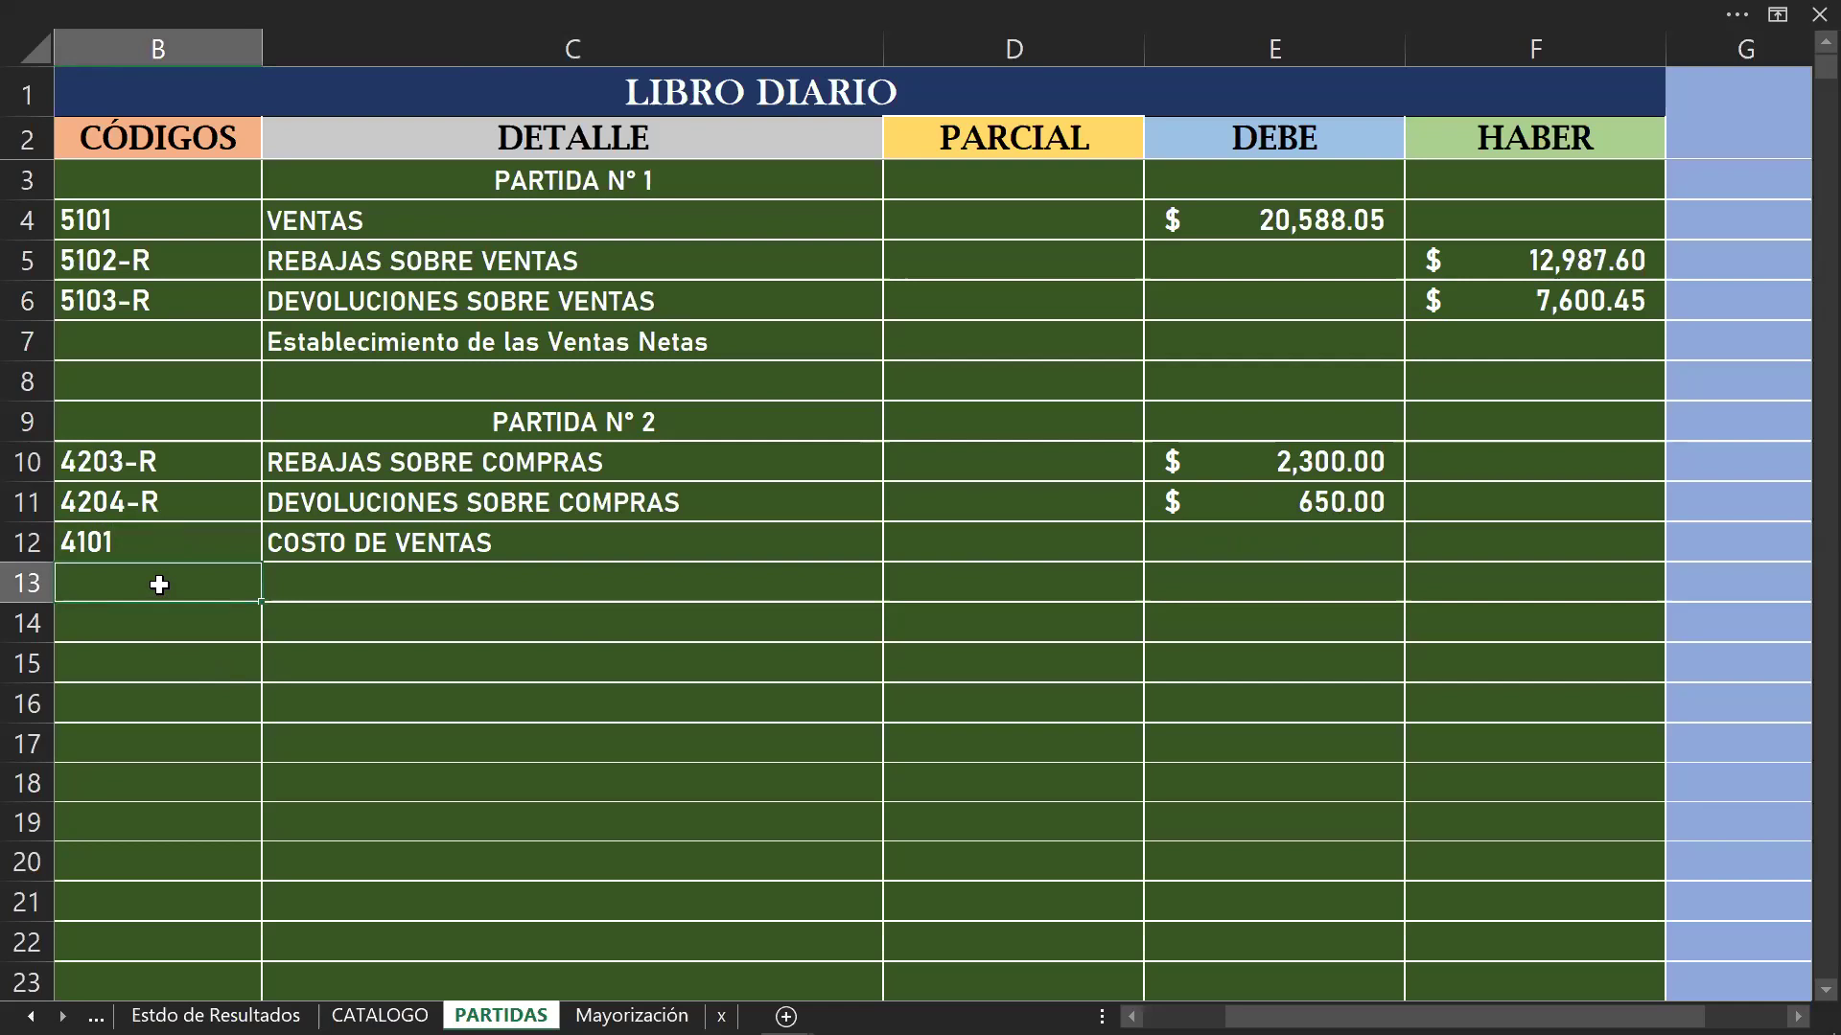
type("42")
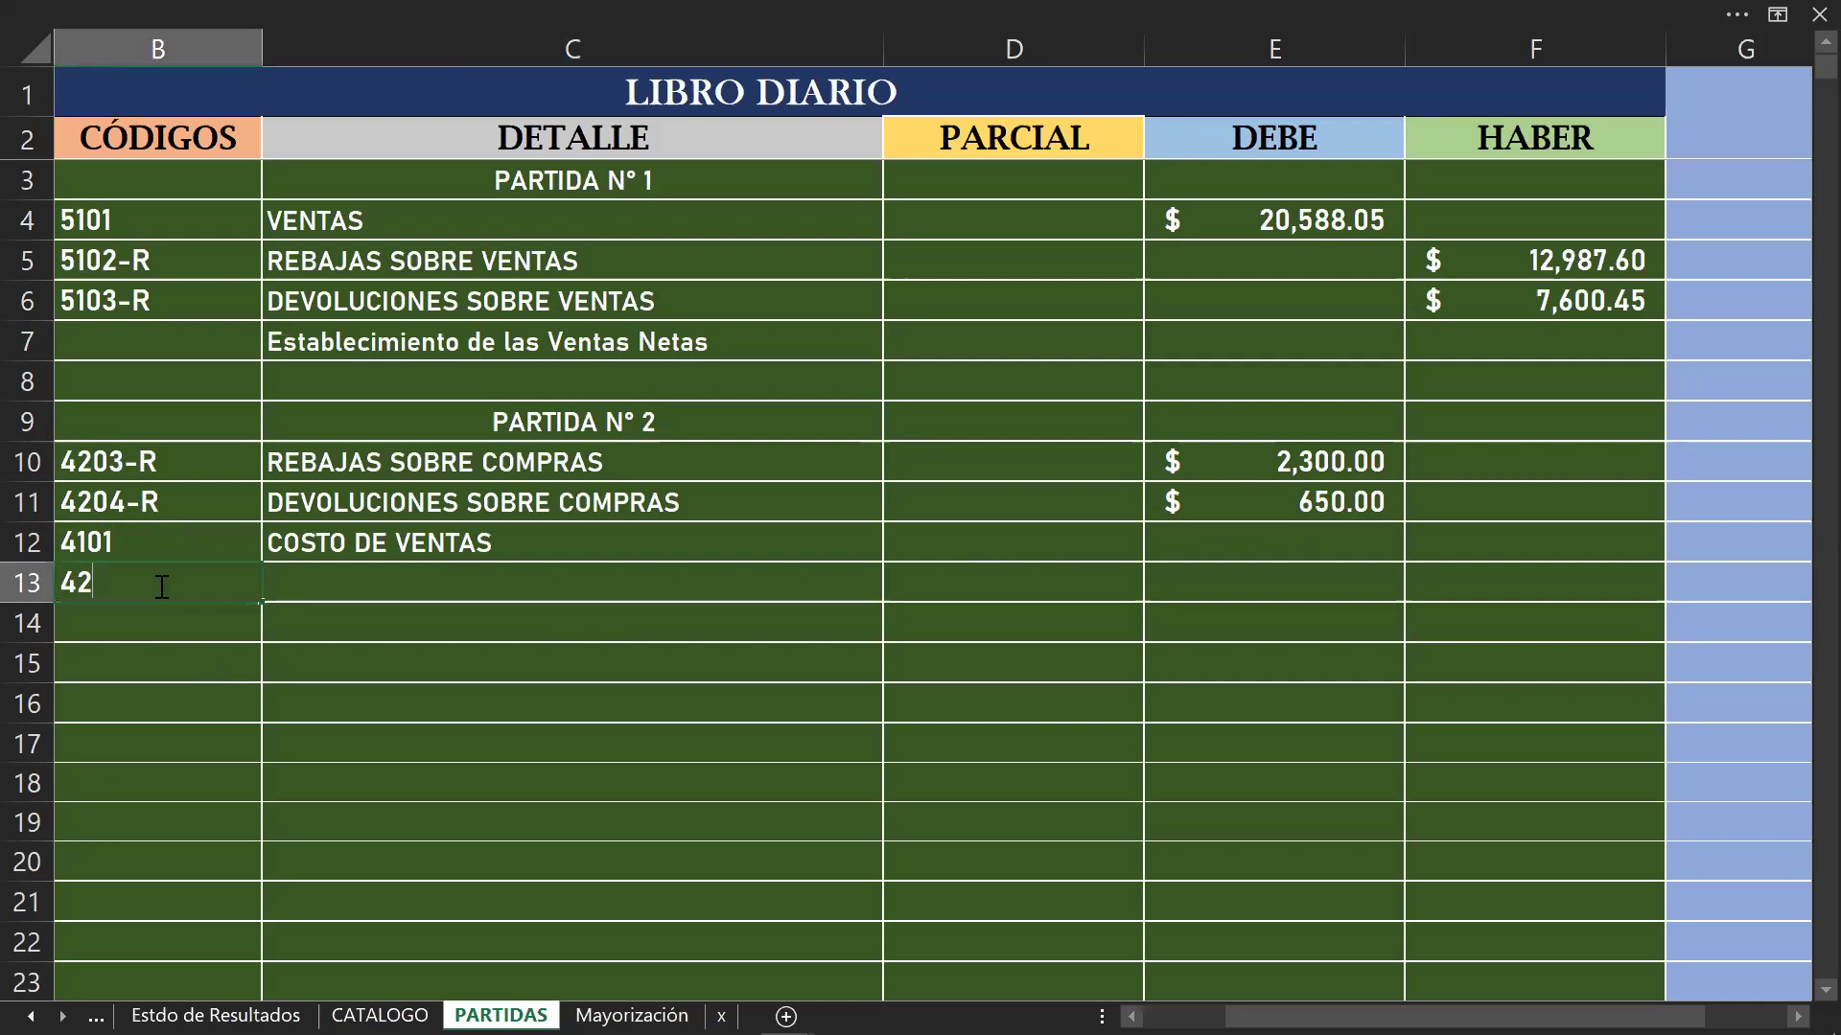
type("01")
key("Return")
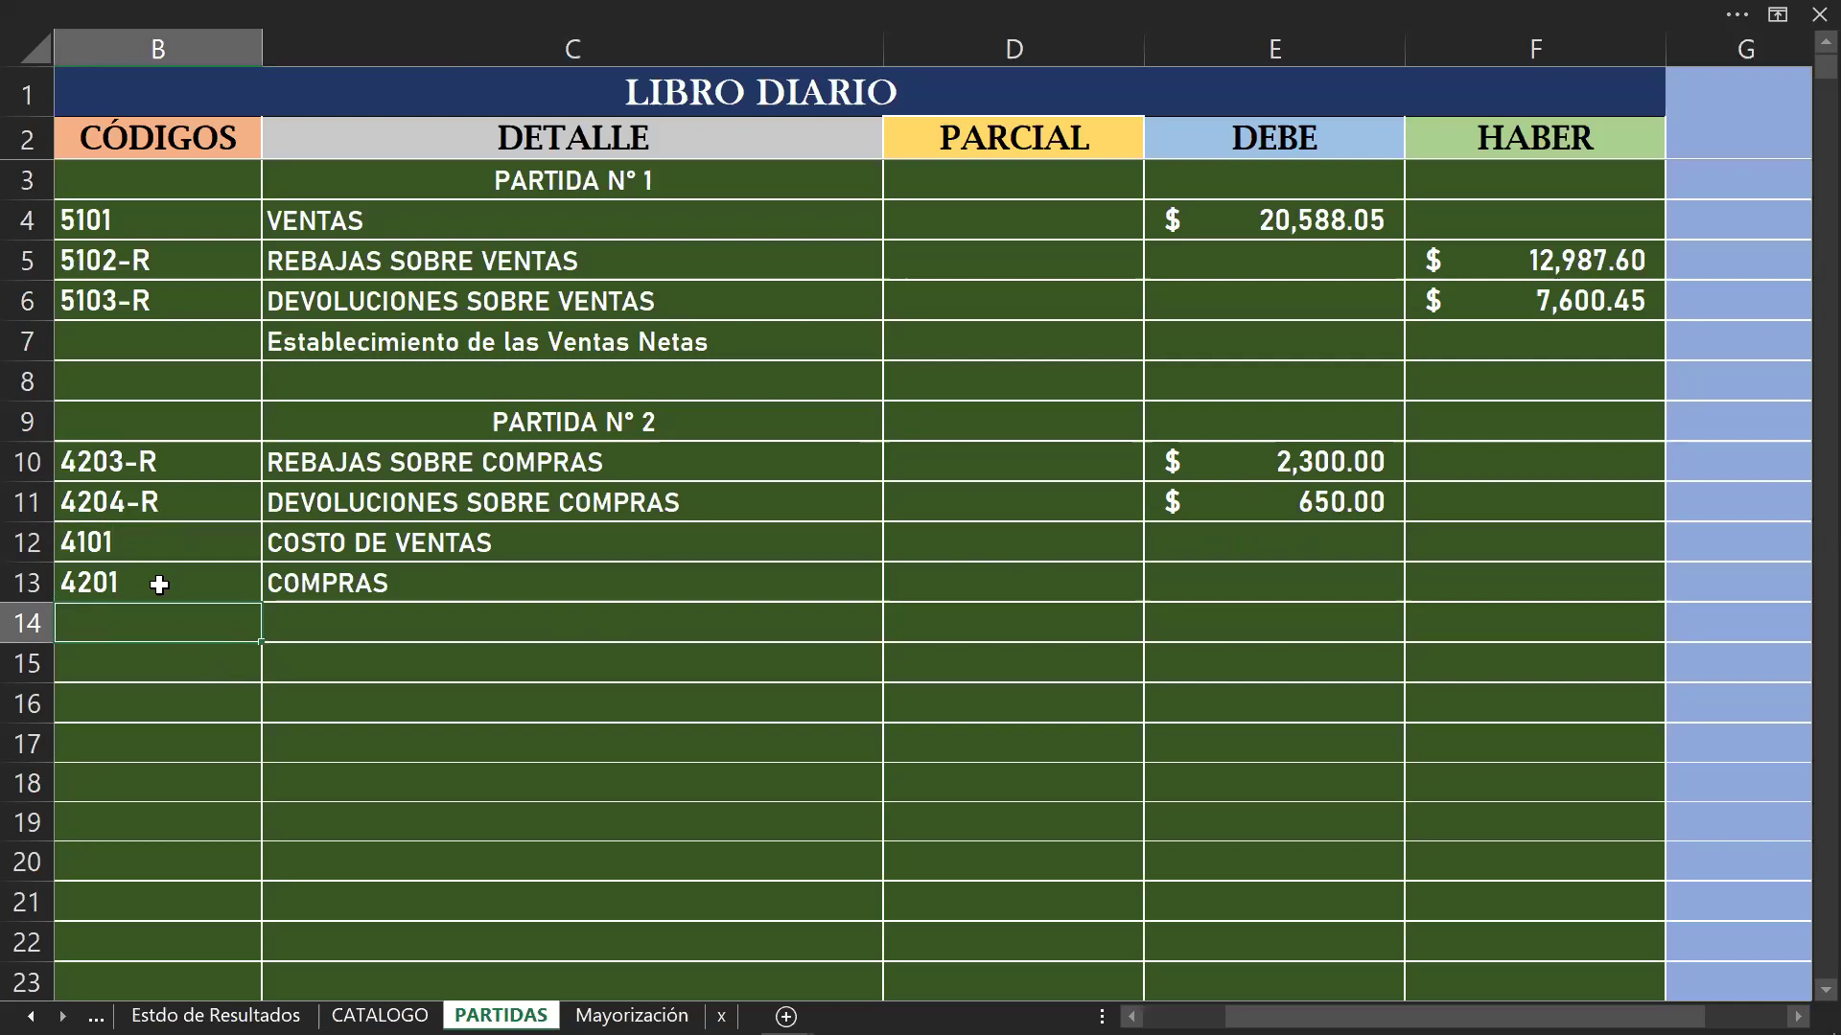
Step: Look up the Compras amount in the income statement and enter 235677.2 as the HABER of COMPRAS in F13
left_click(1536, 583)
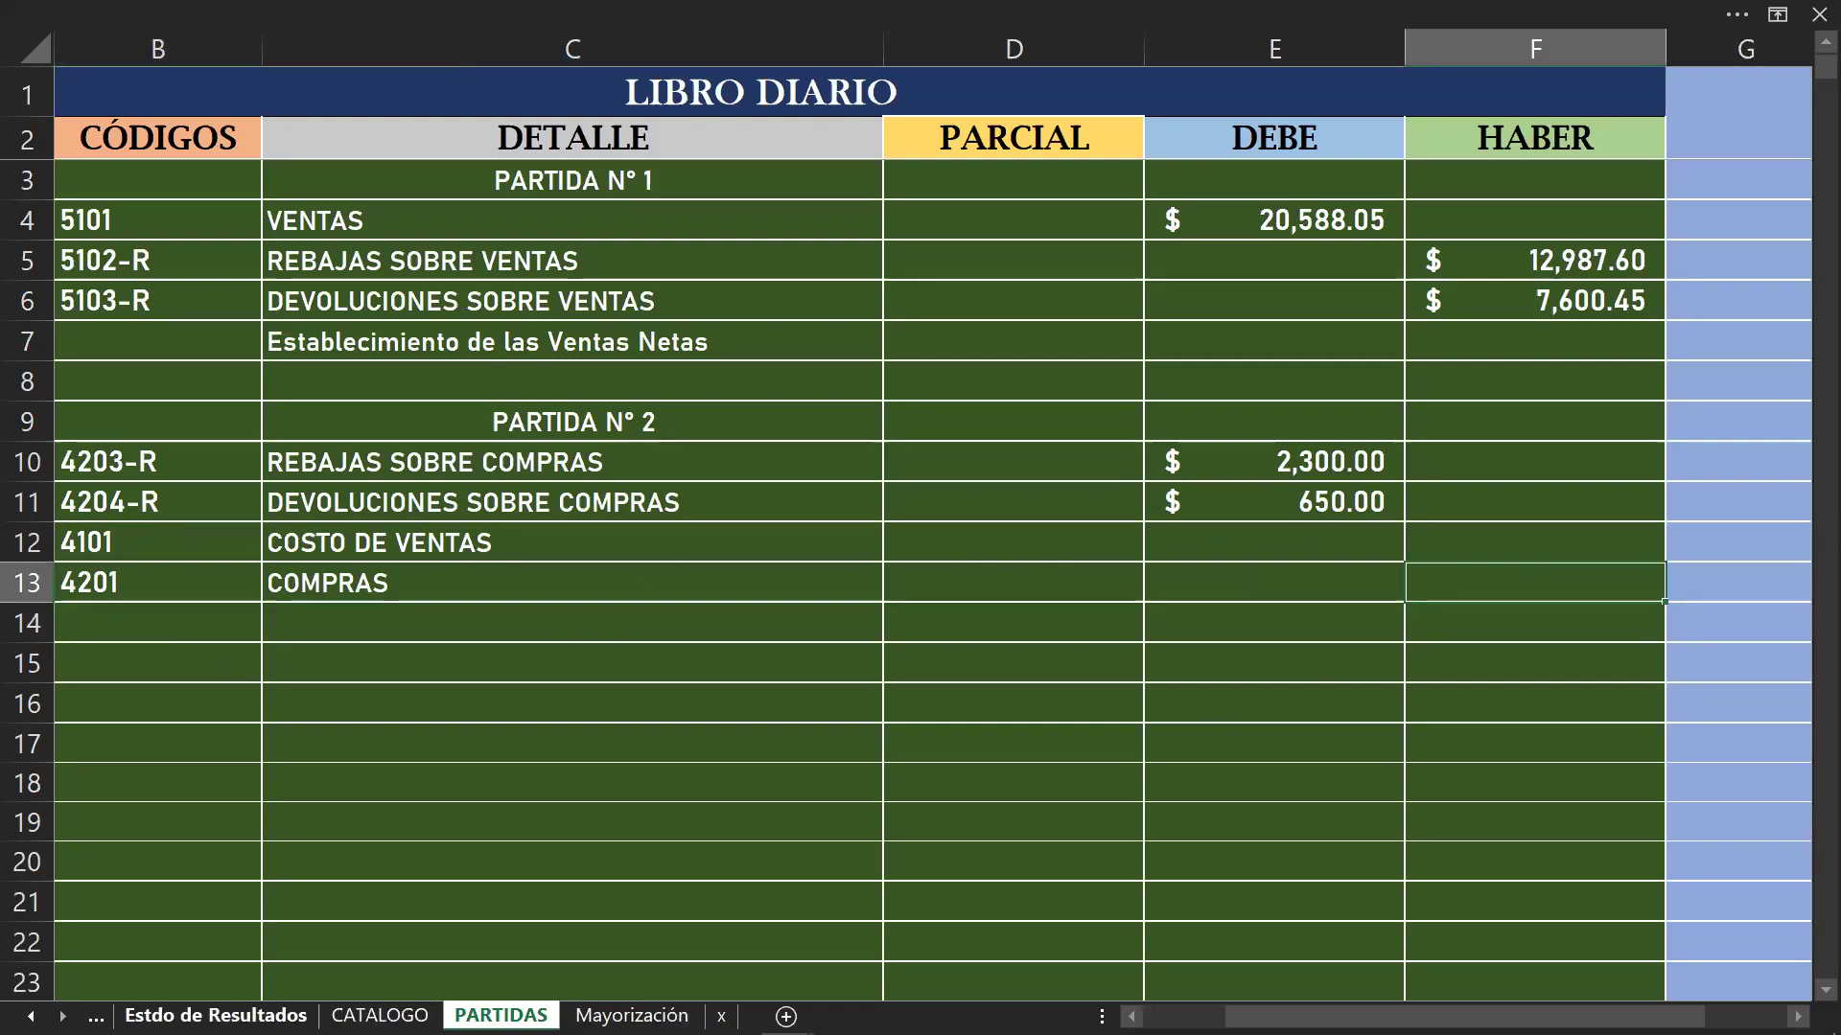
left_click(216, 1015)
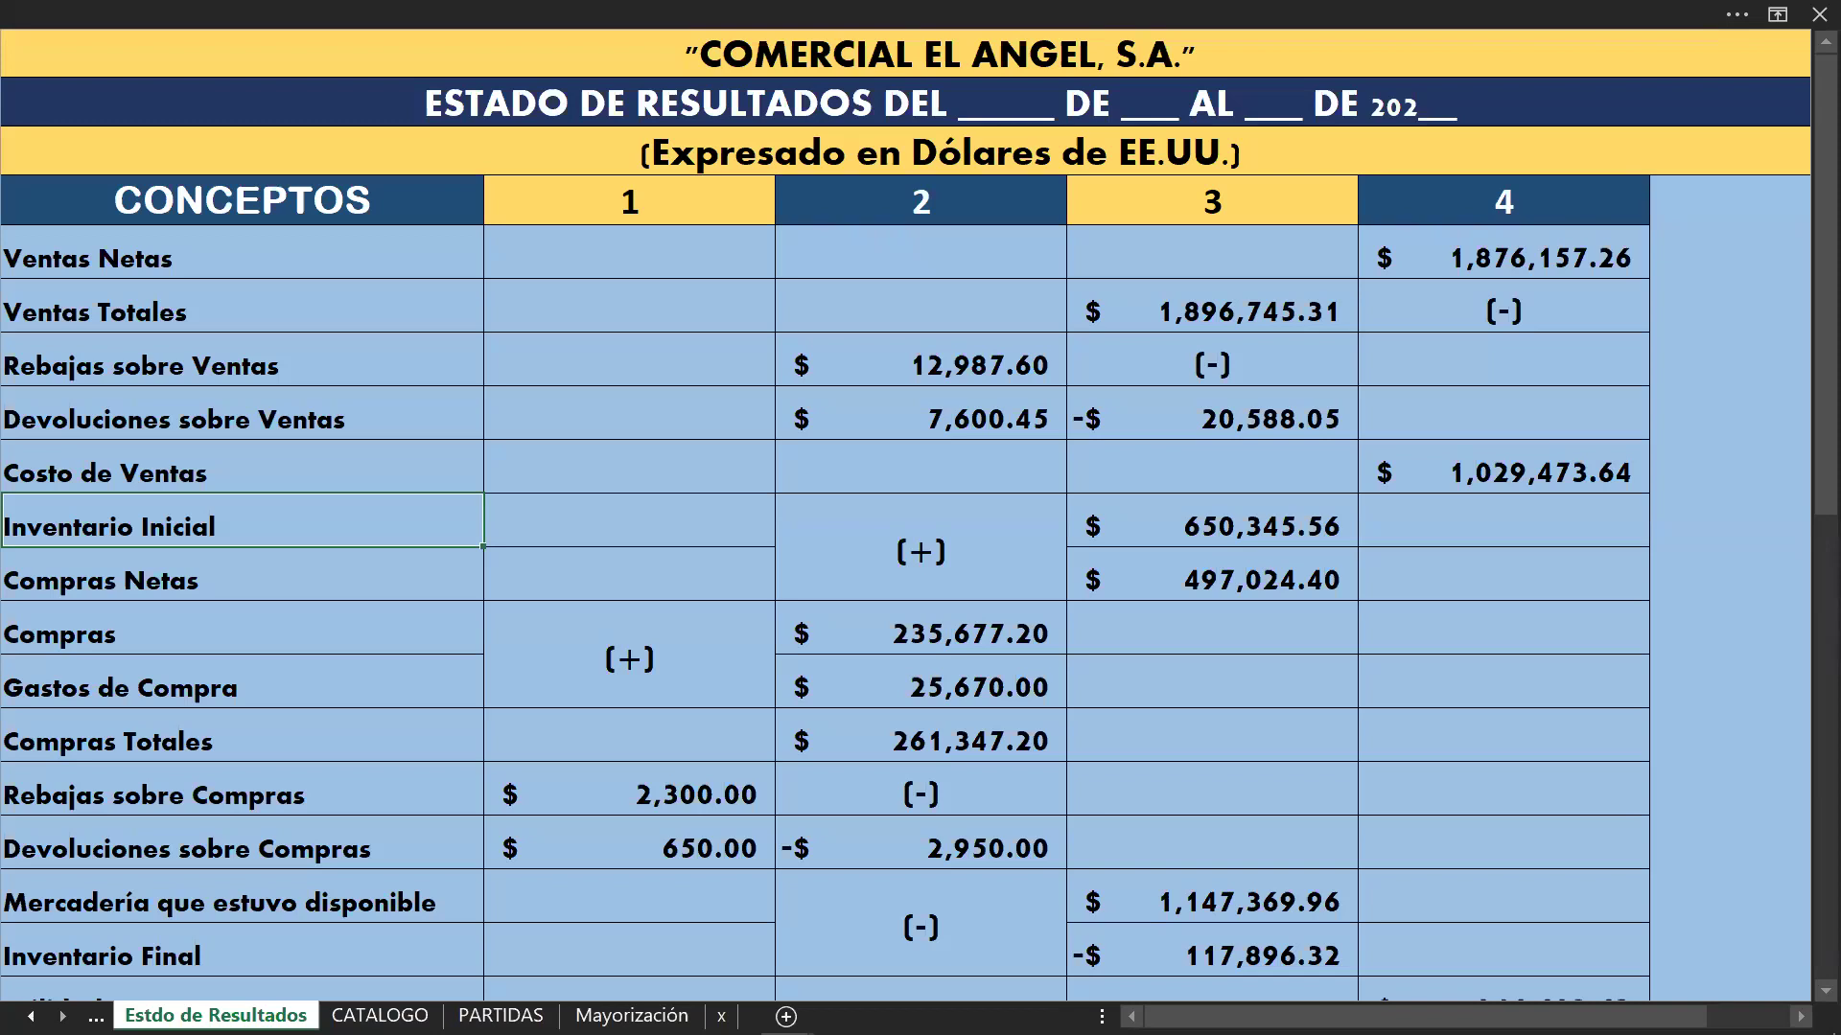
left_click(500, 1016)
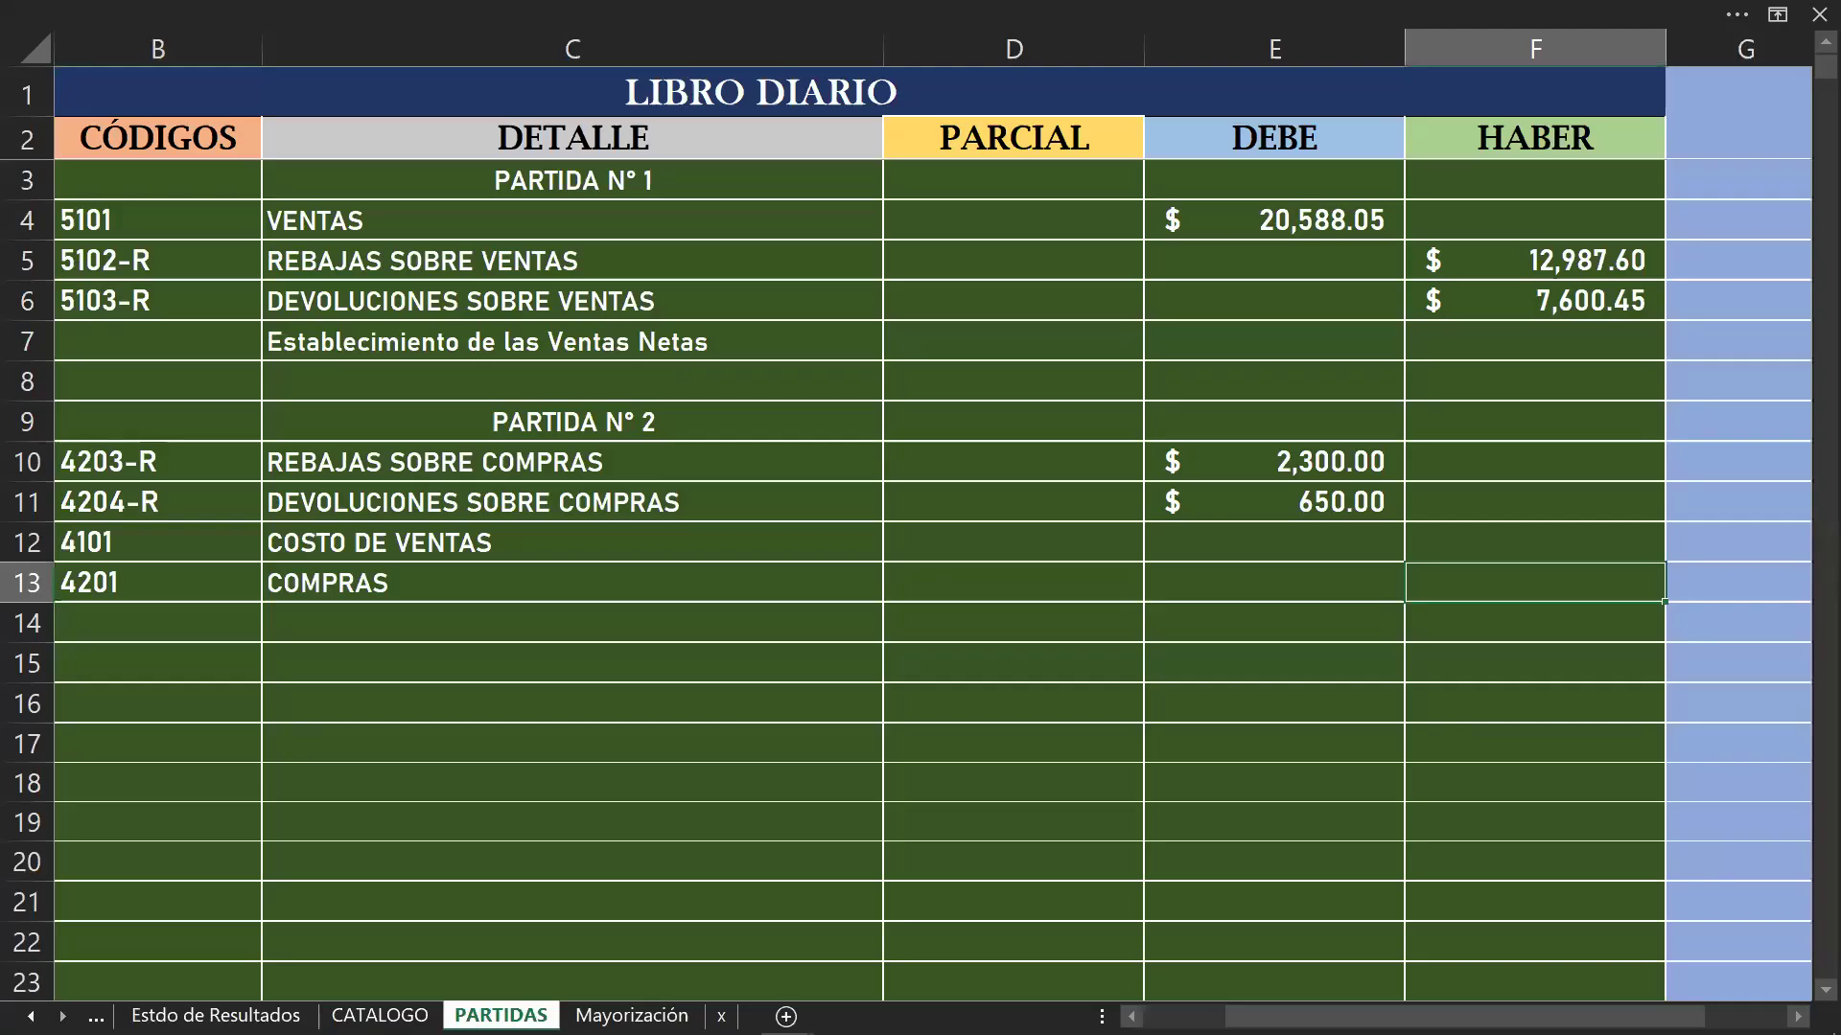
type("23")
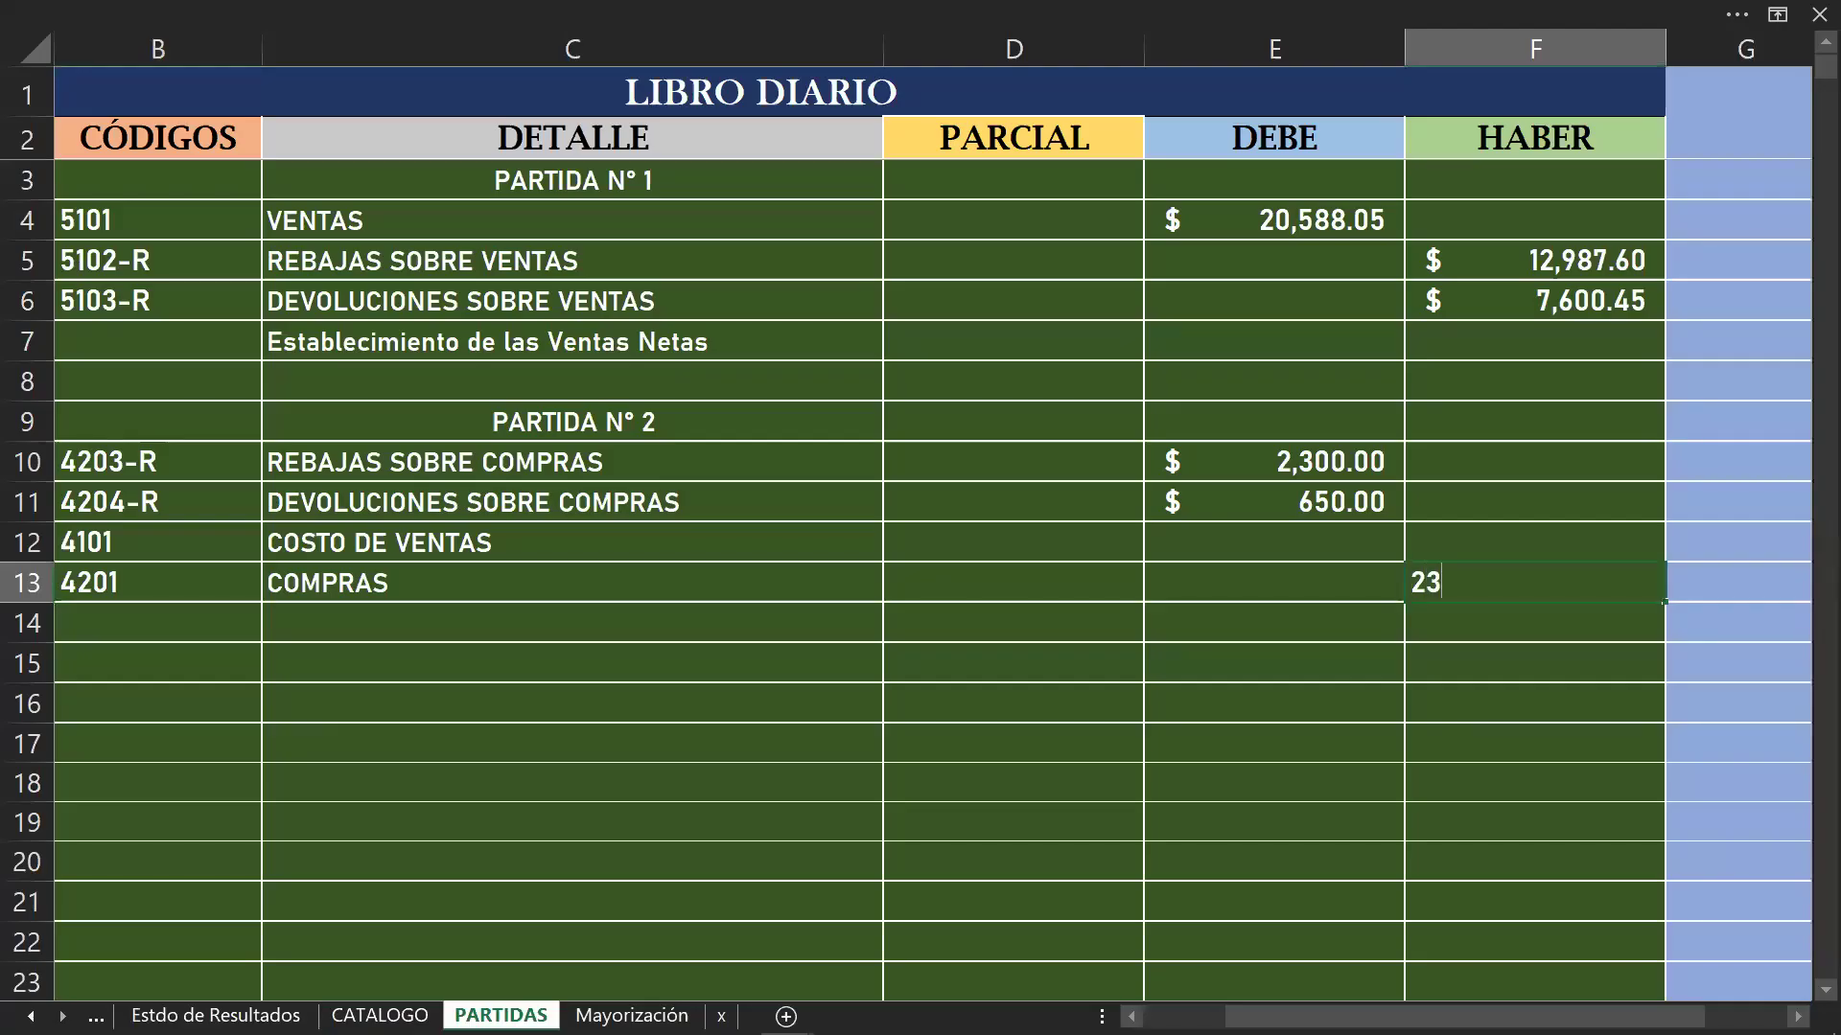
type("5677.2")
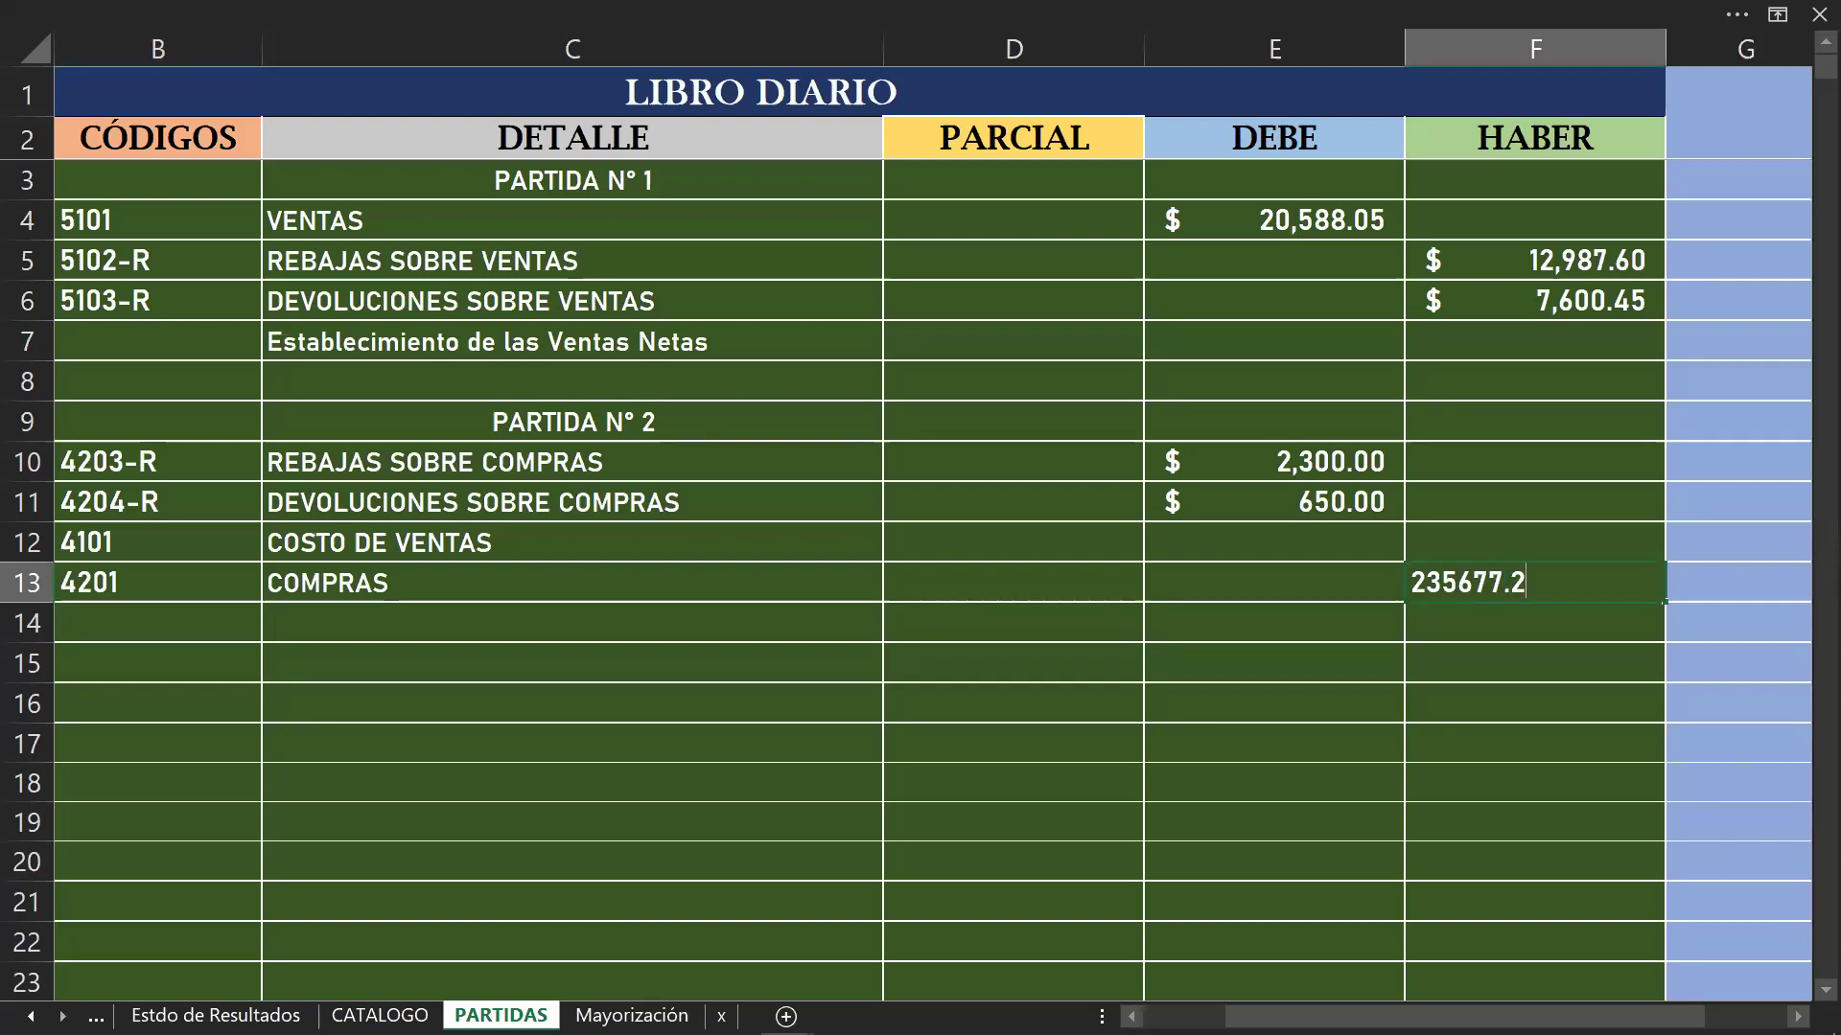
key("Return")
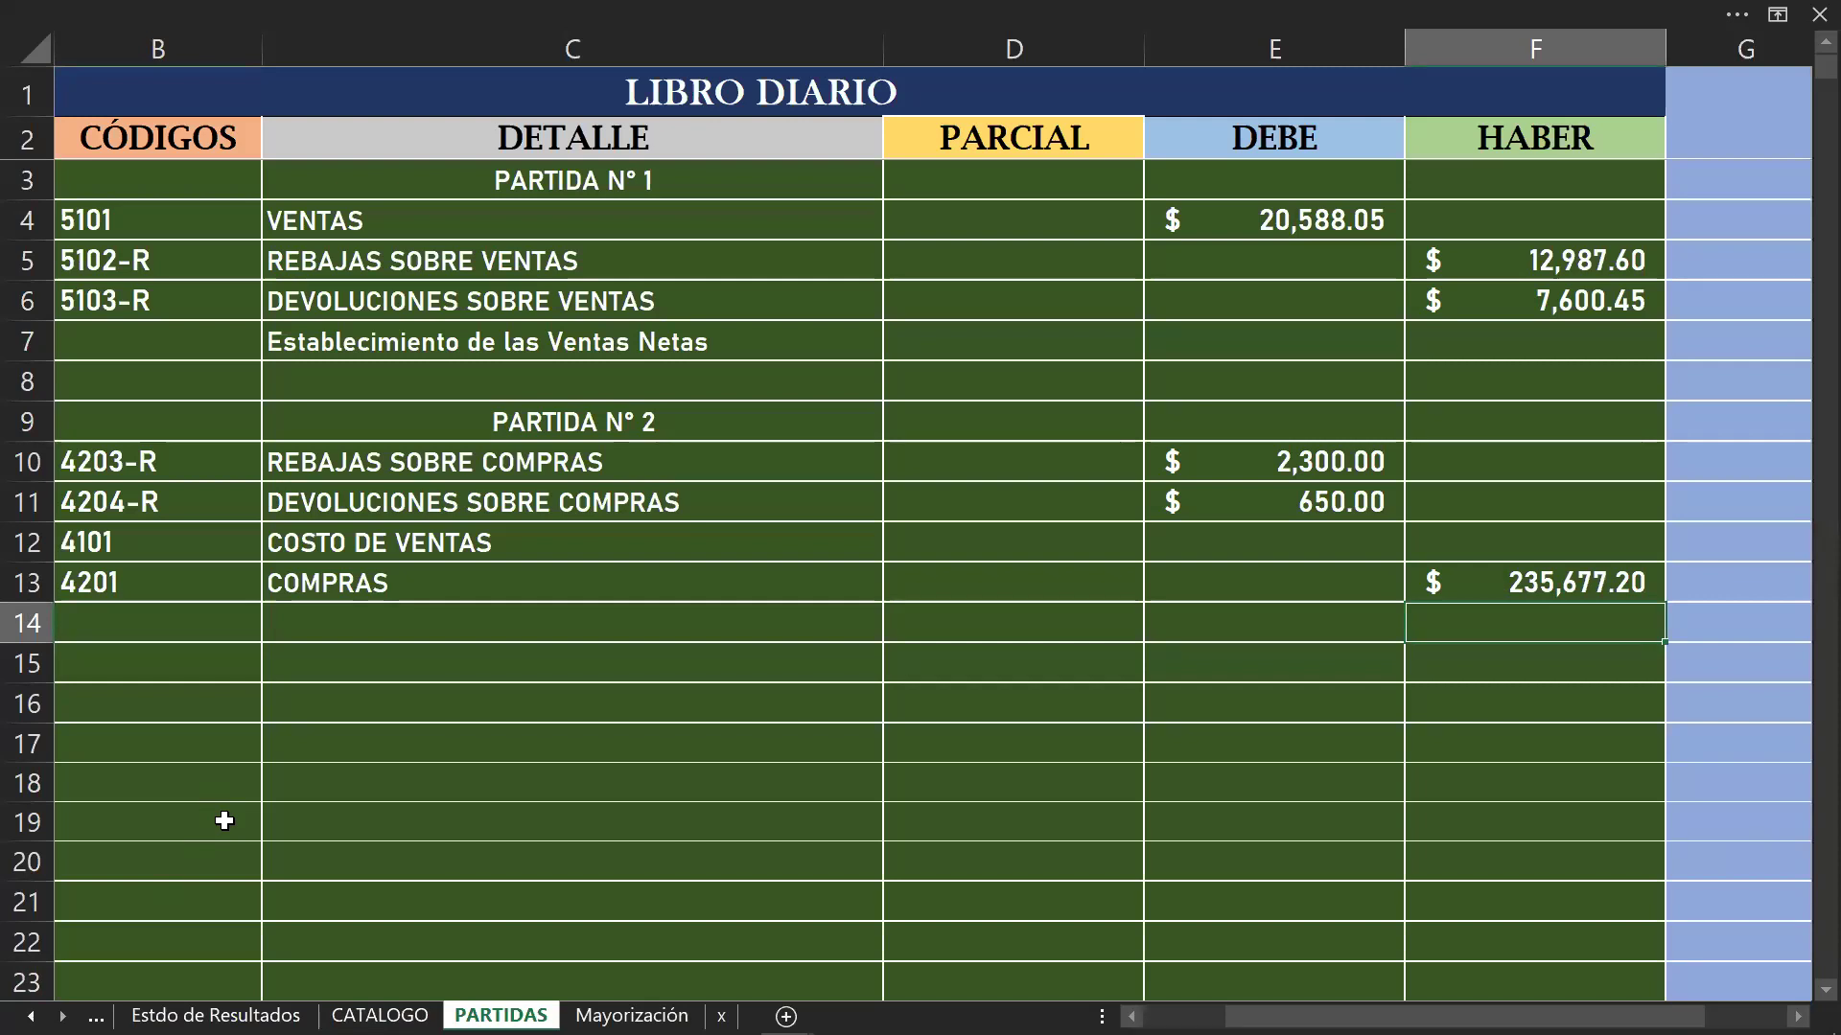
Step: Look up the GASTOS DE COMPRA code in CATALOGO and enter 4202 in B14 of PARTIDAS
left_click(169, 627)
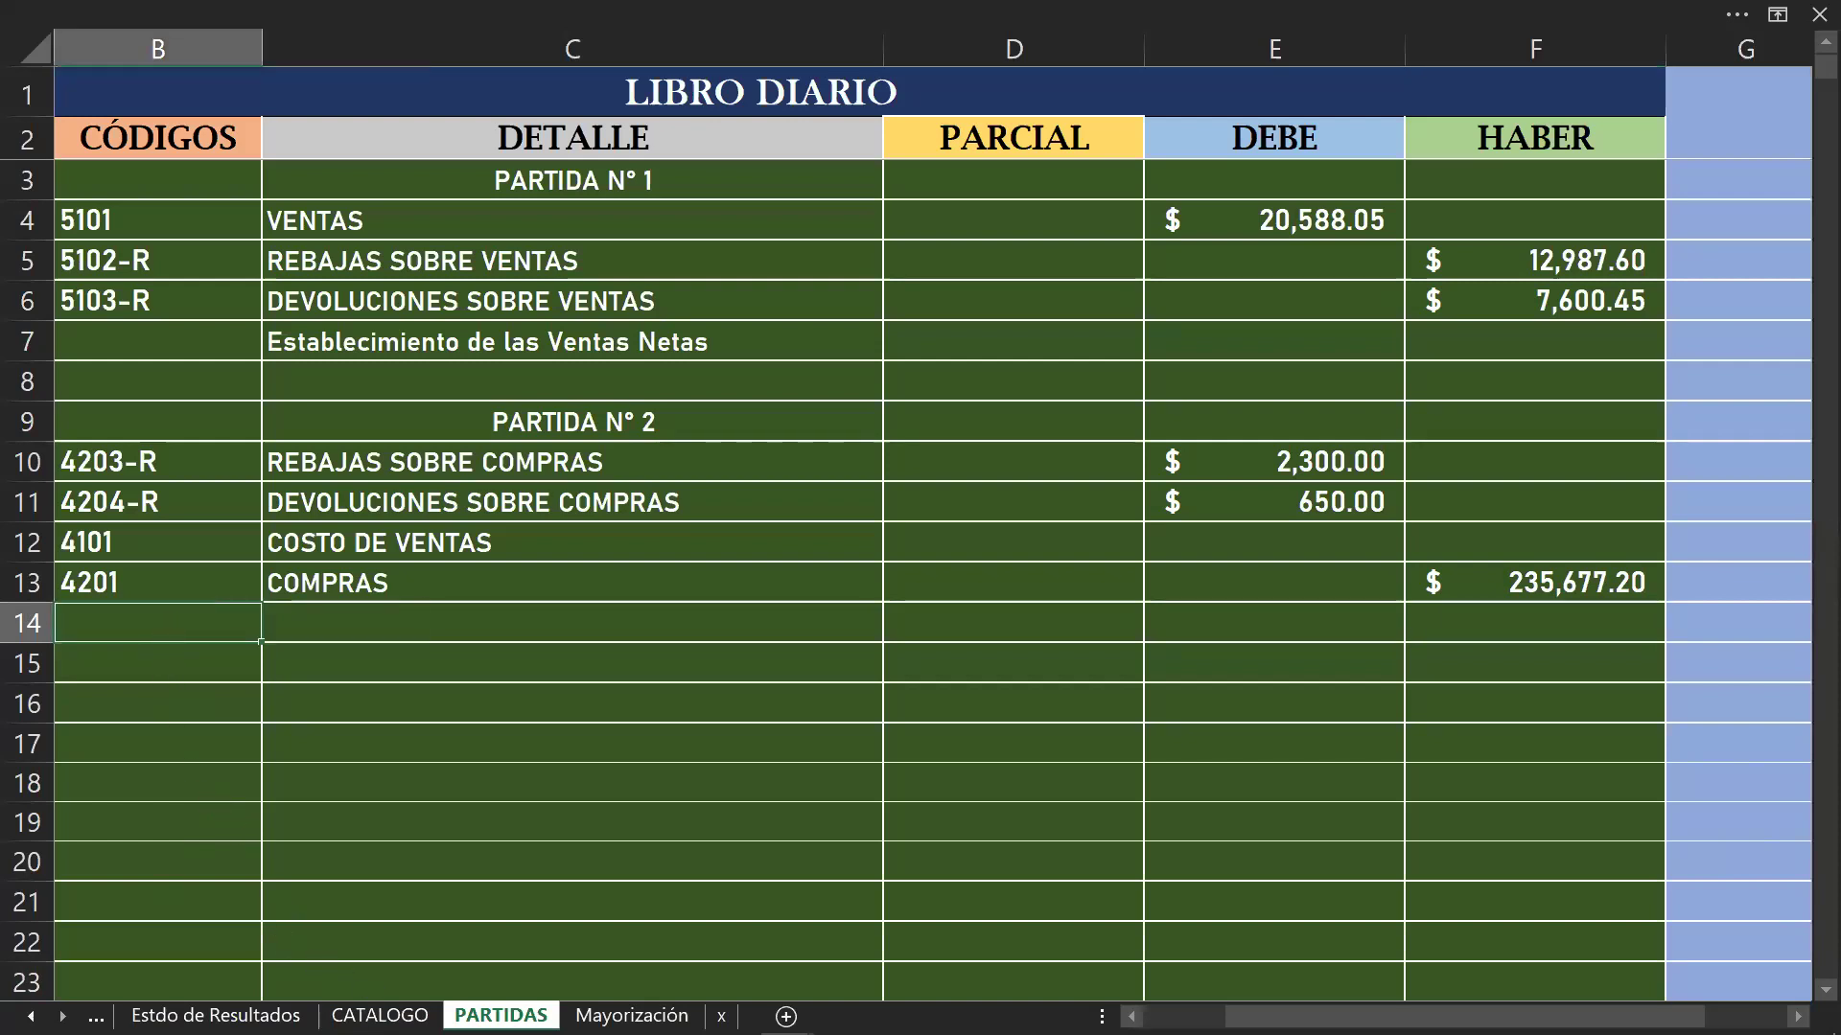
left_click(380, 1015)
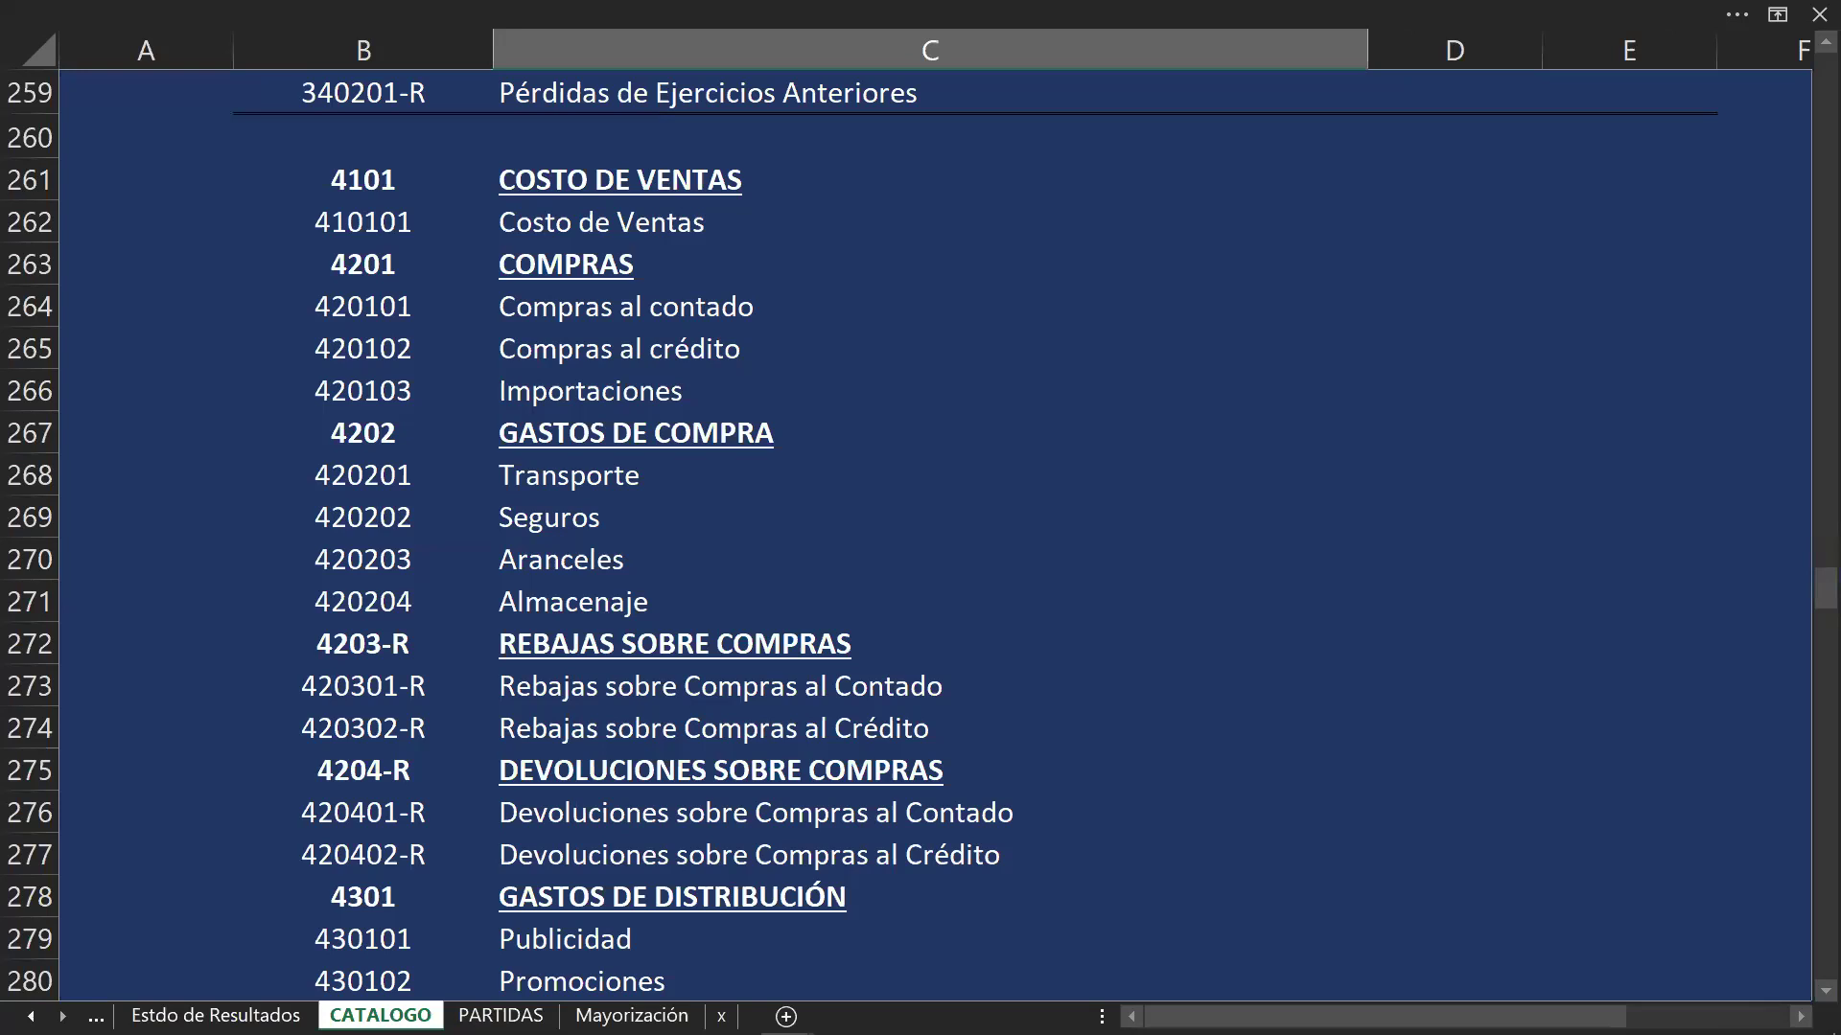
key("ctrl+Page_Down")
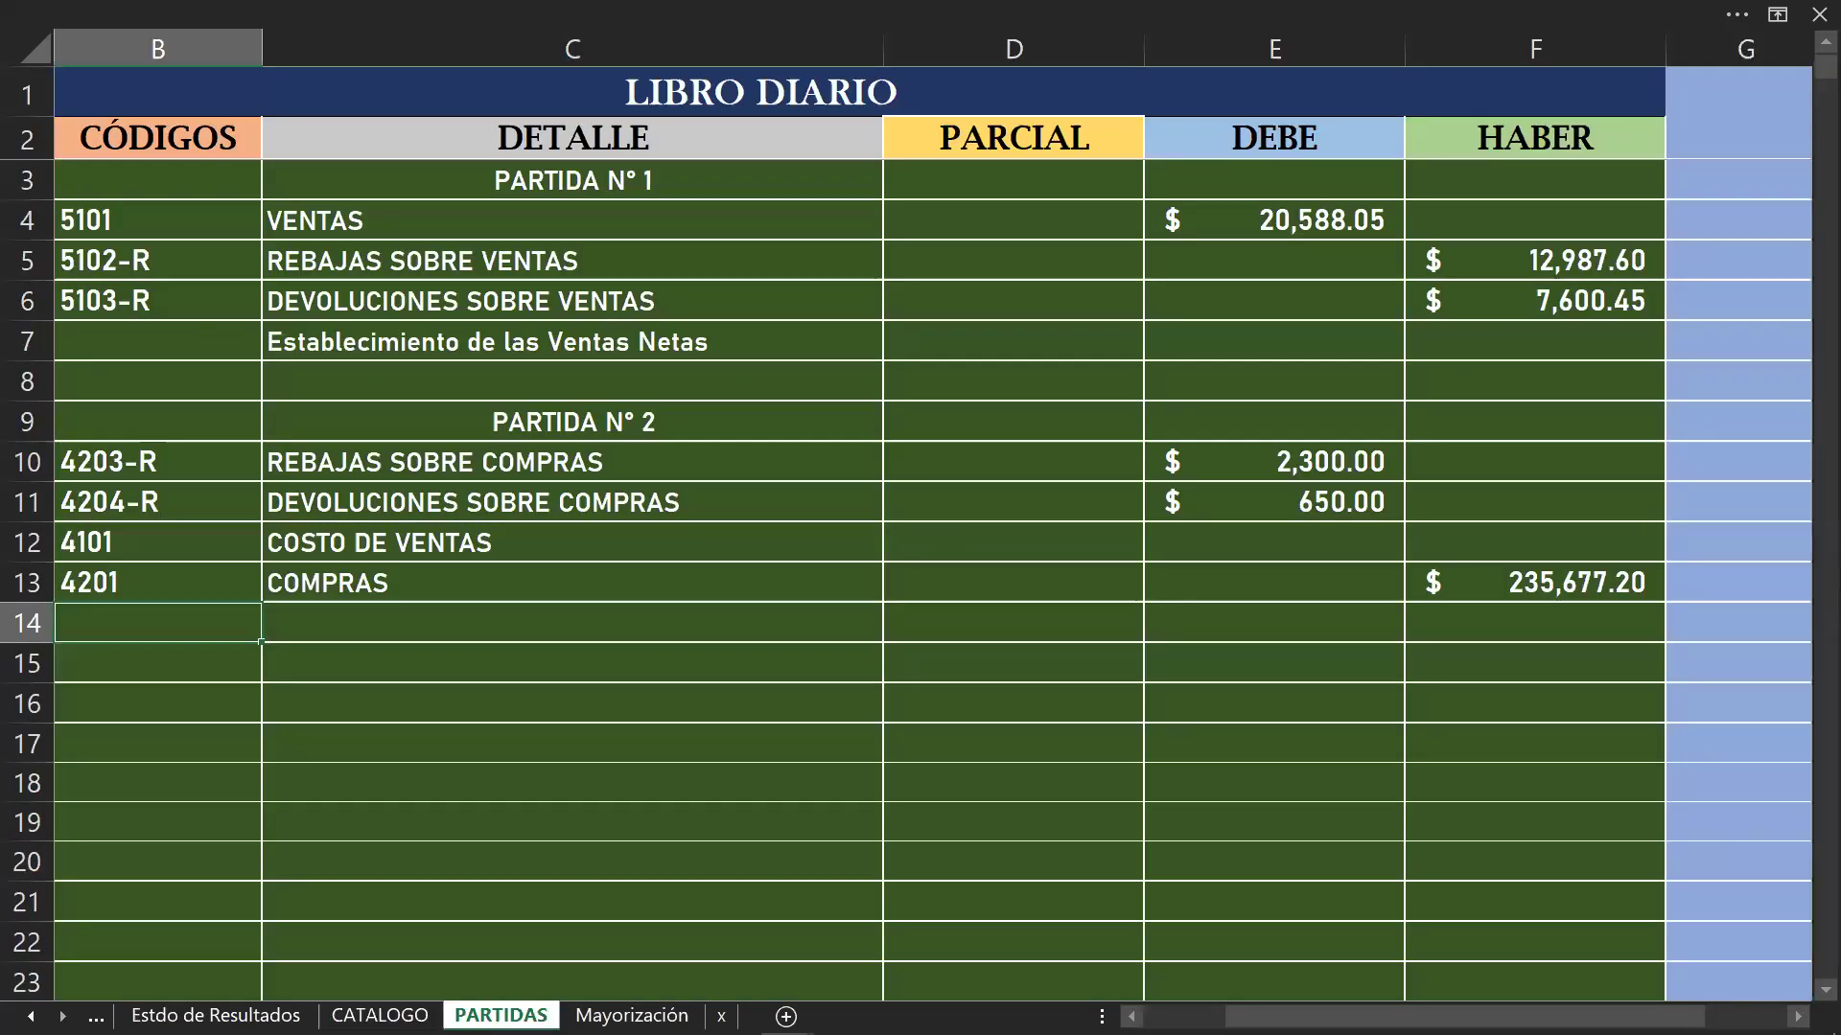
type("4202")
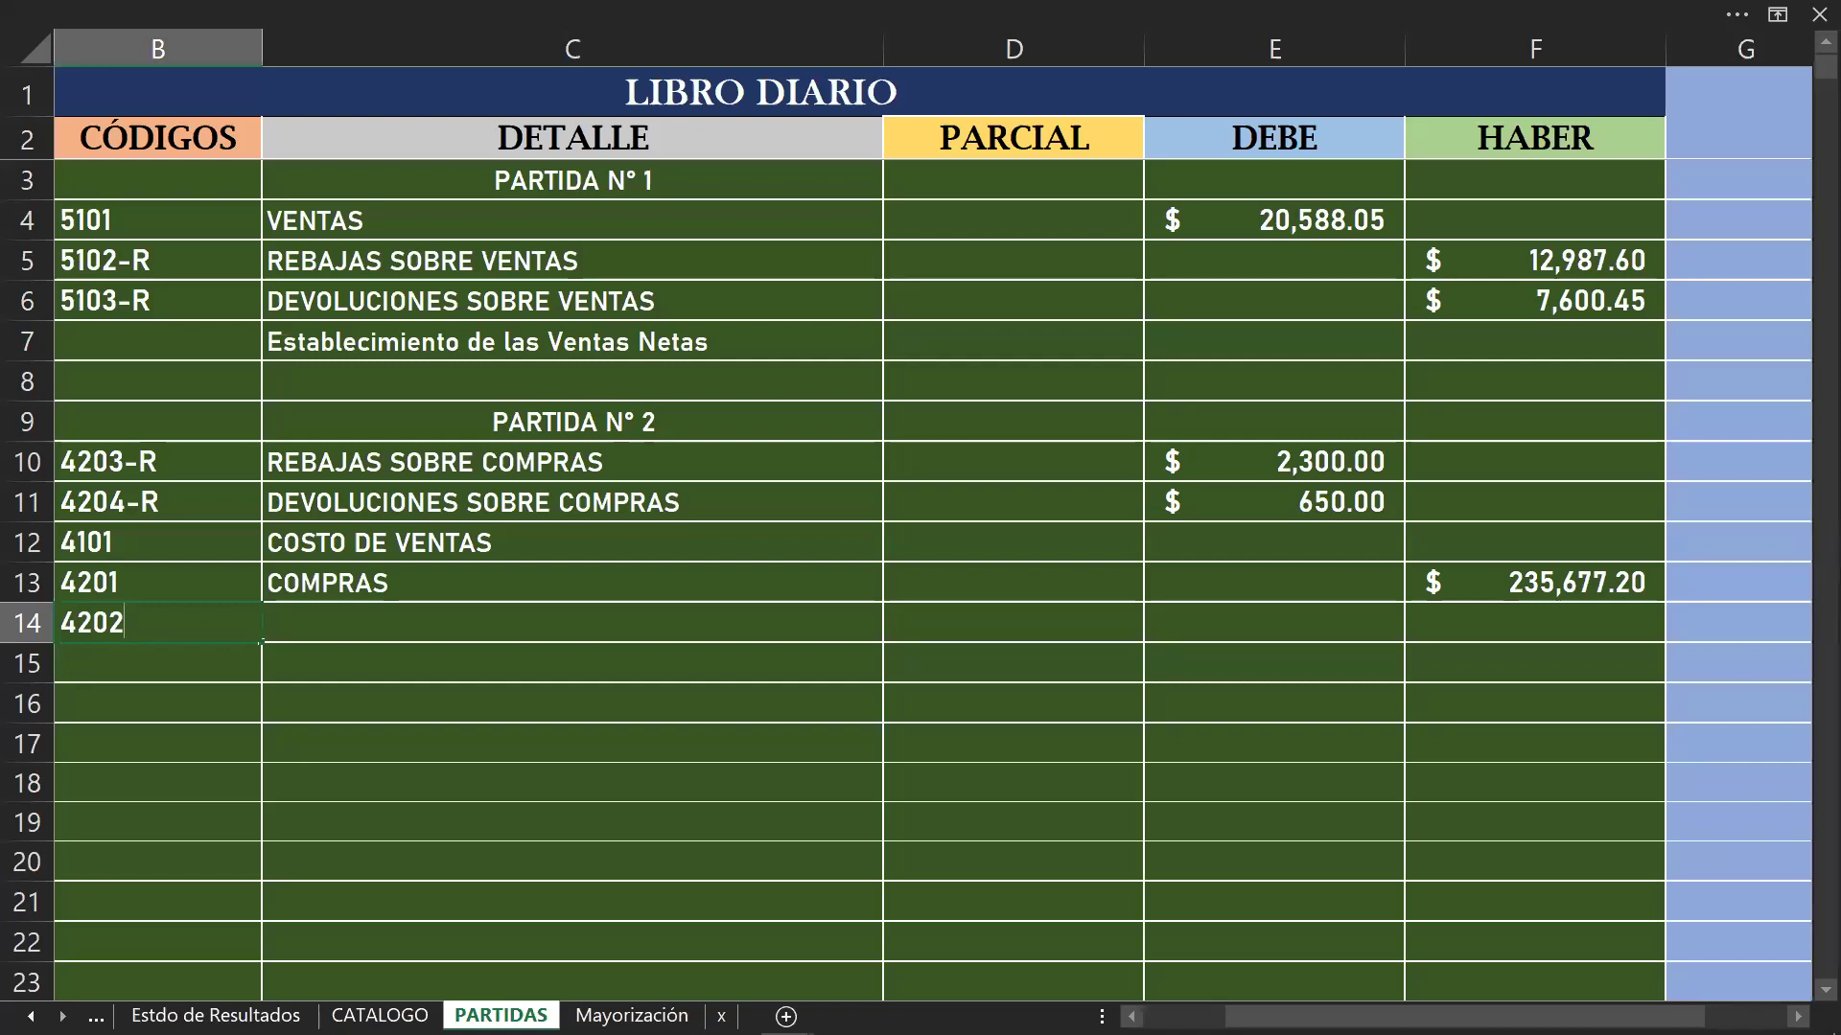
key("Return")
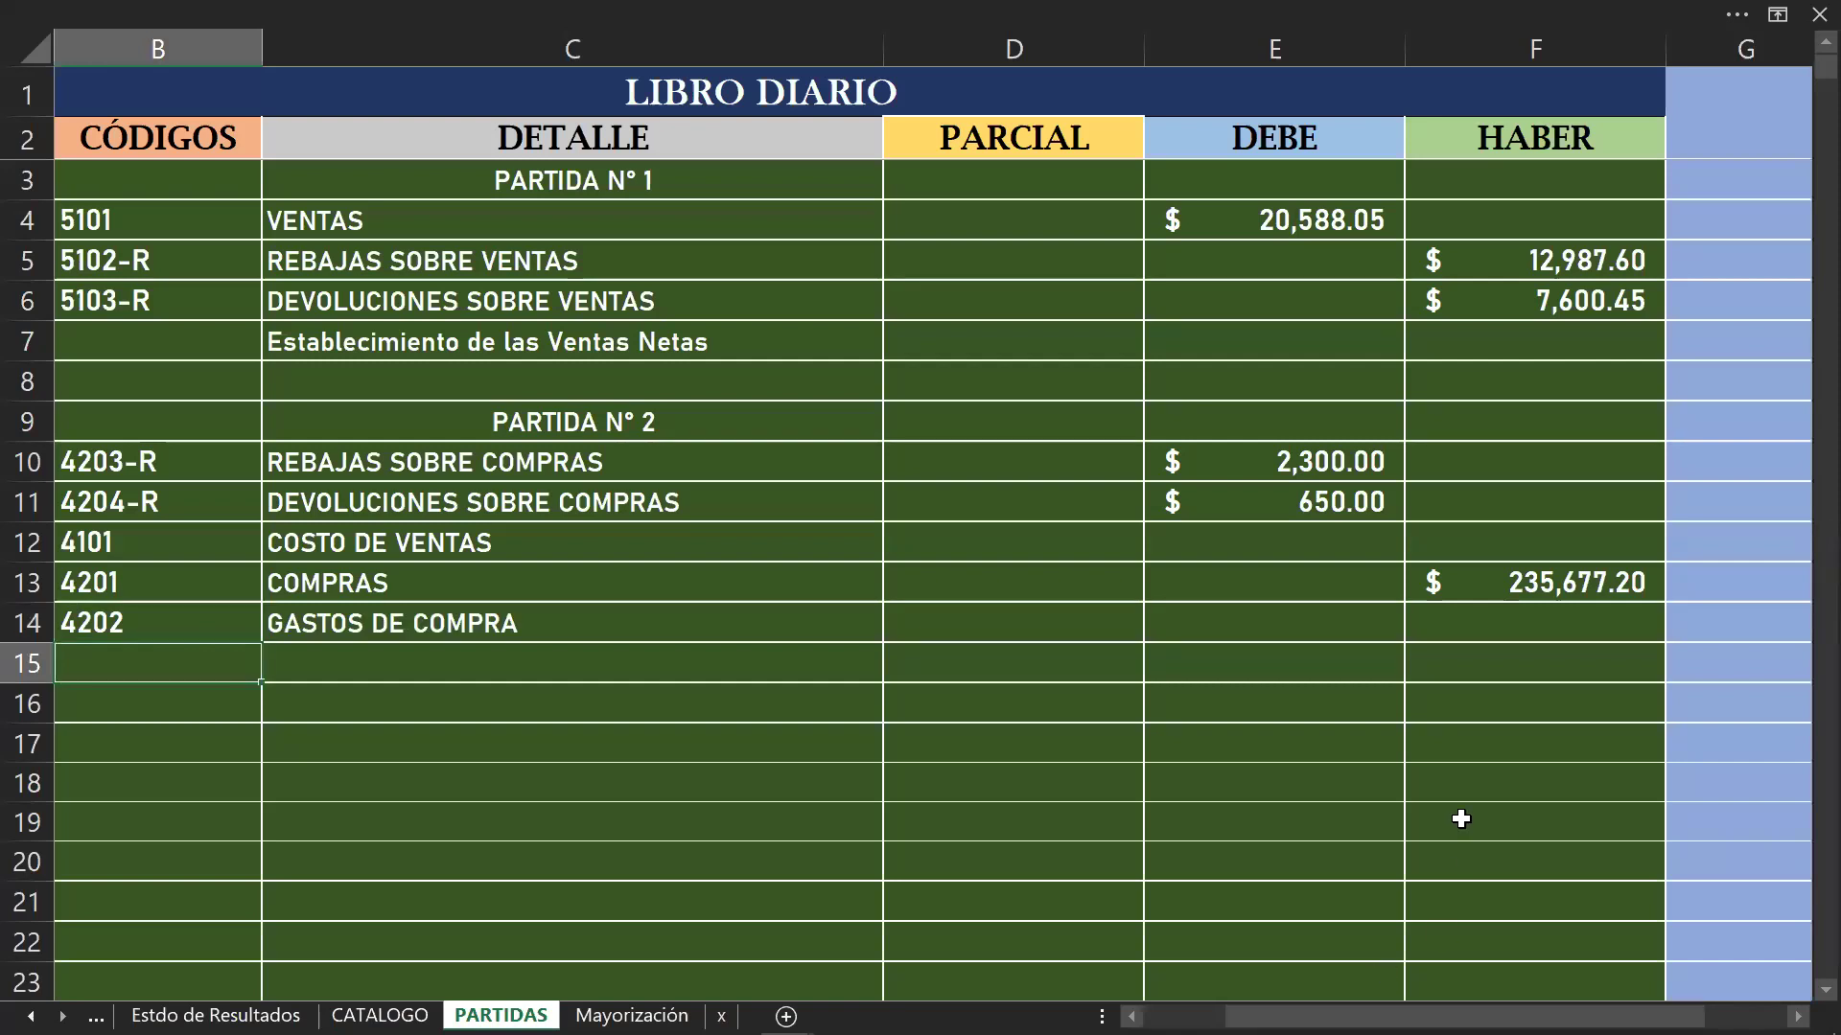
Step: Look up Gastos de Compra in the income statement and enter 25670 as its HABER amount in F14 of PARTIDAS
left_click(1467, 630)
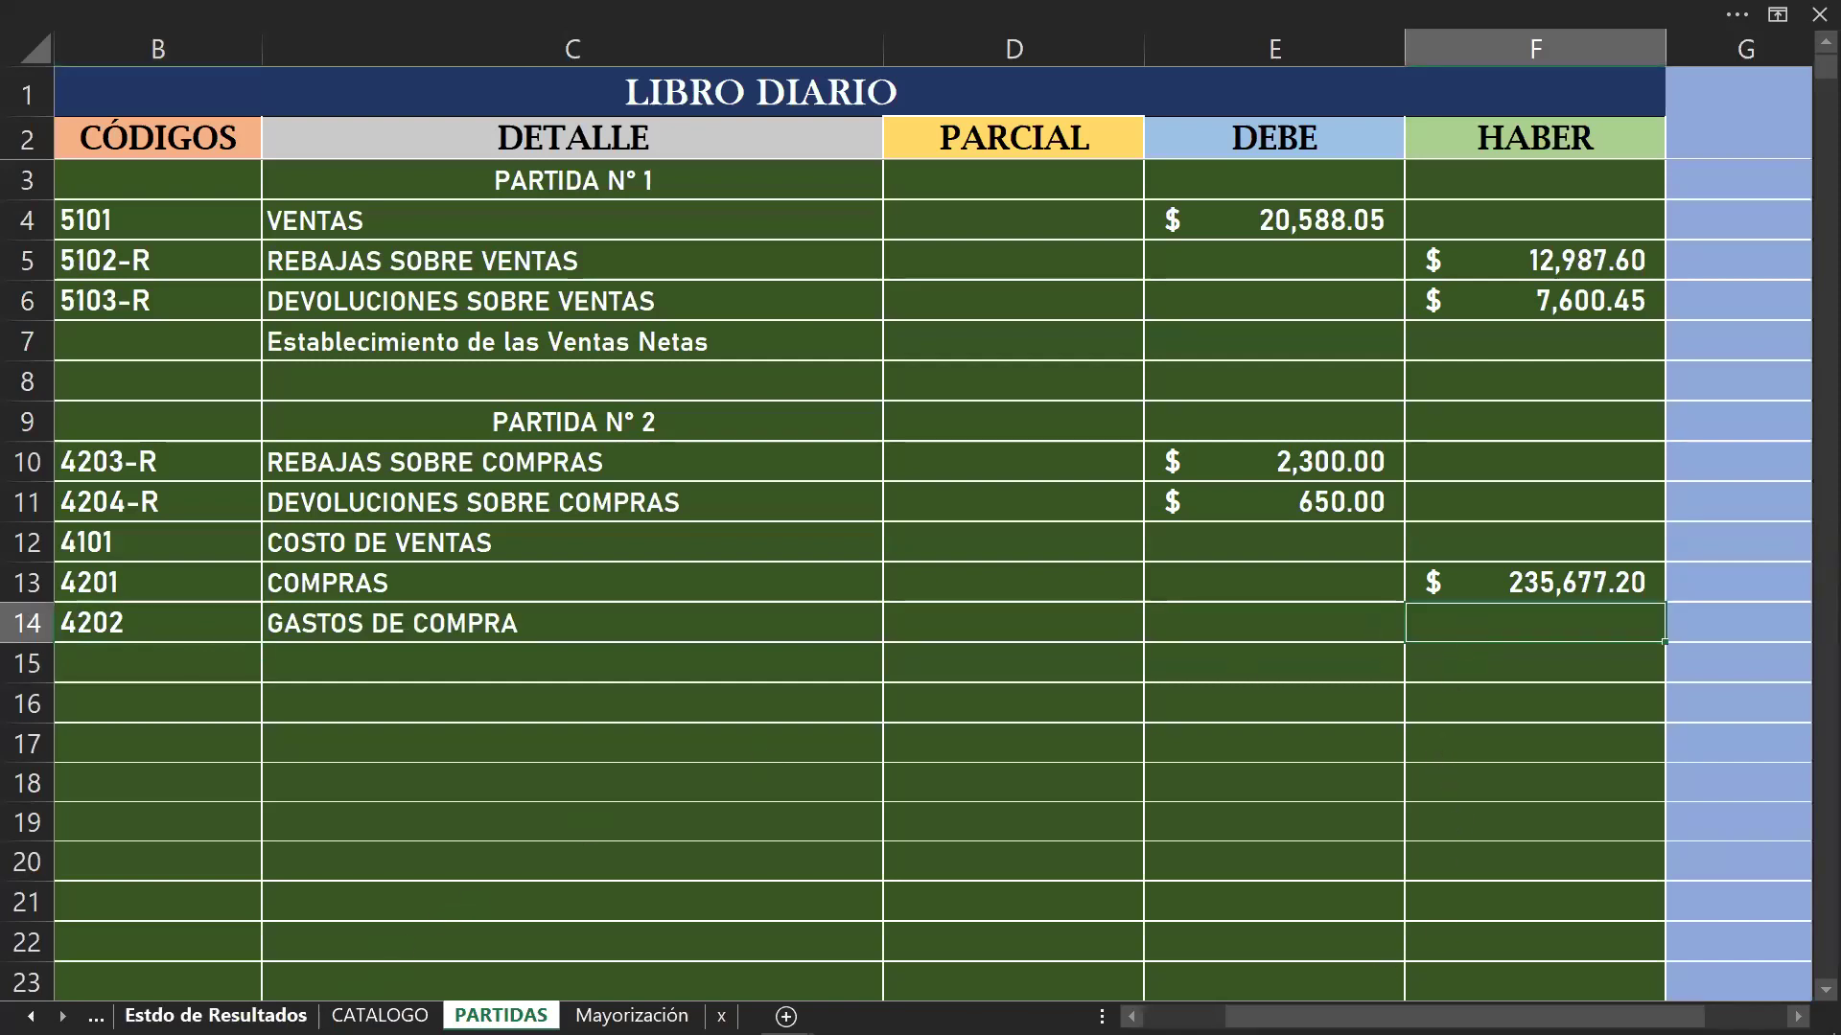
key("ctrl+Page_Up")
key("ctrl+Page_Up")
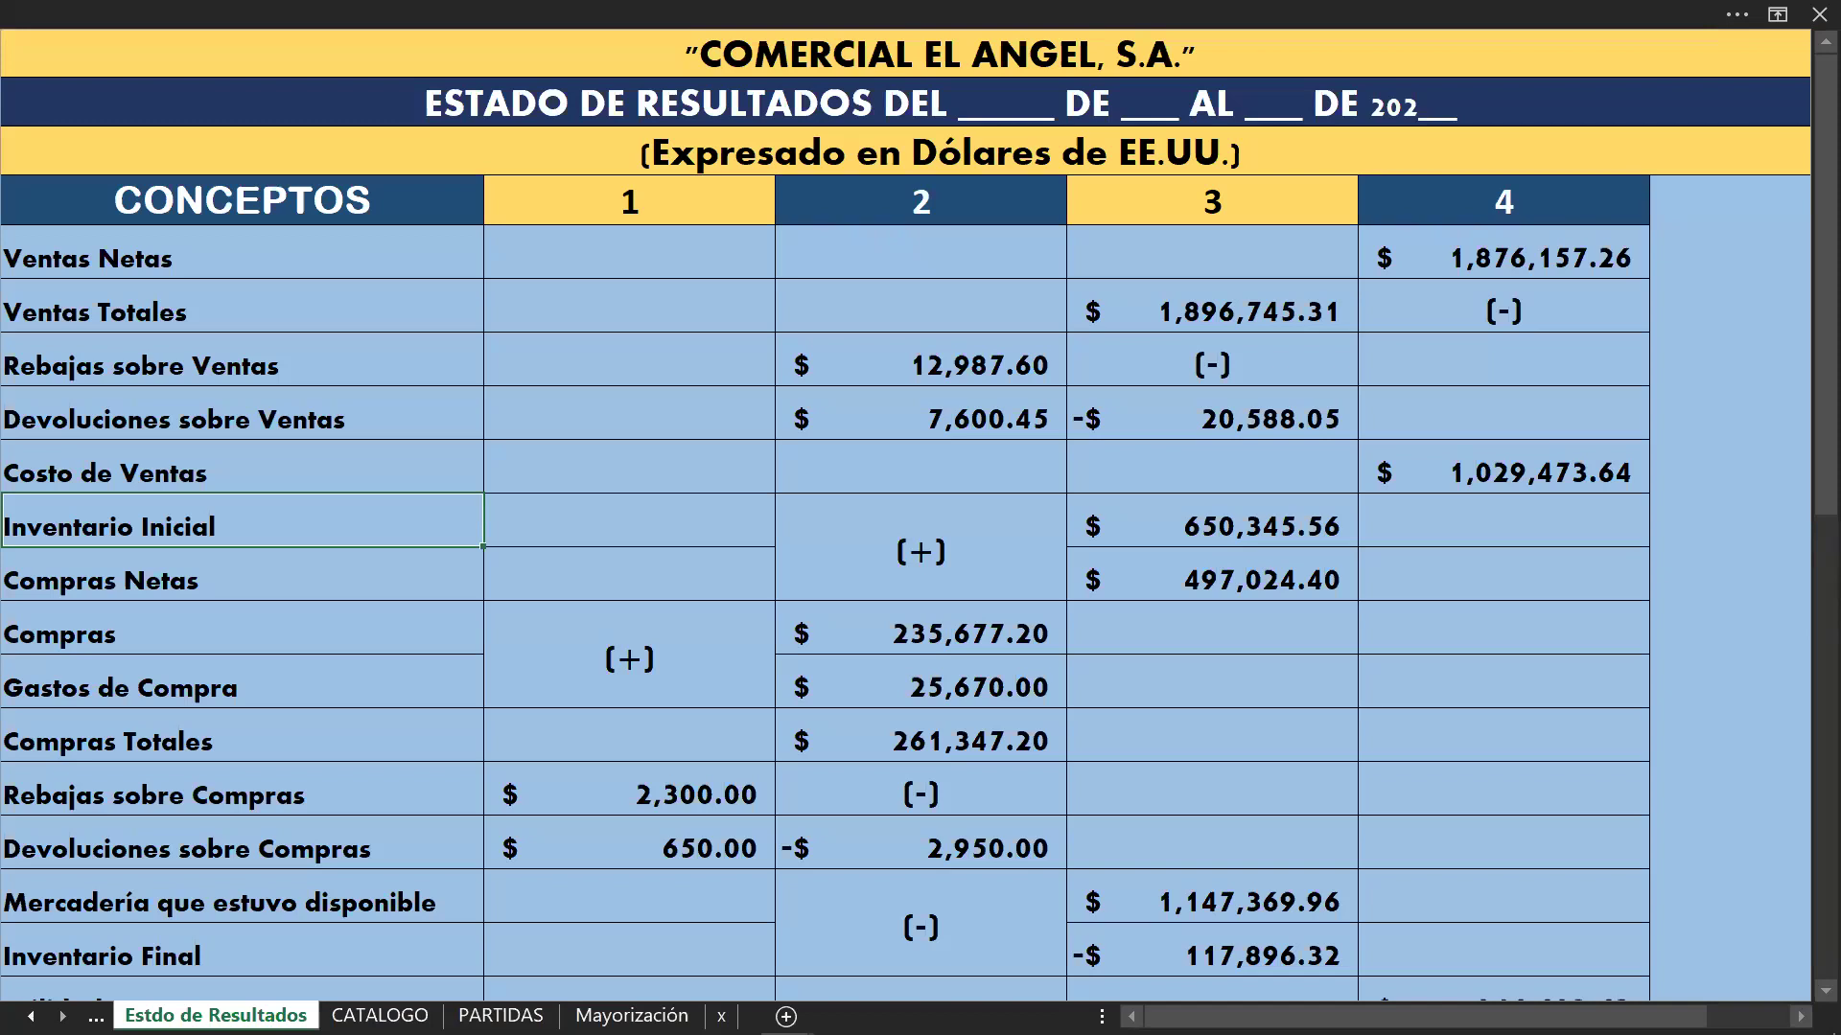
key("ctrl+Page_Down")
key("ctrl+Page_Down")
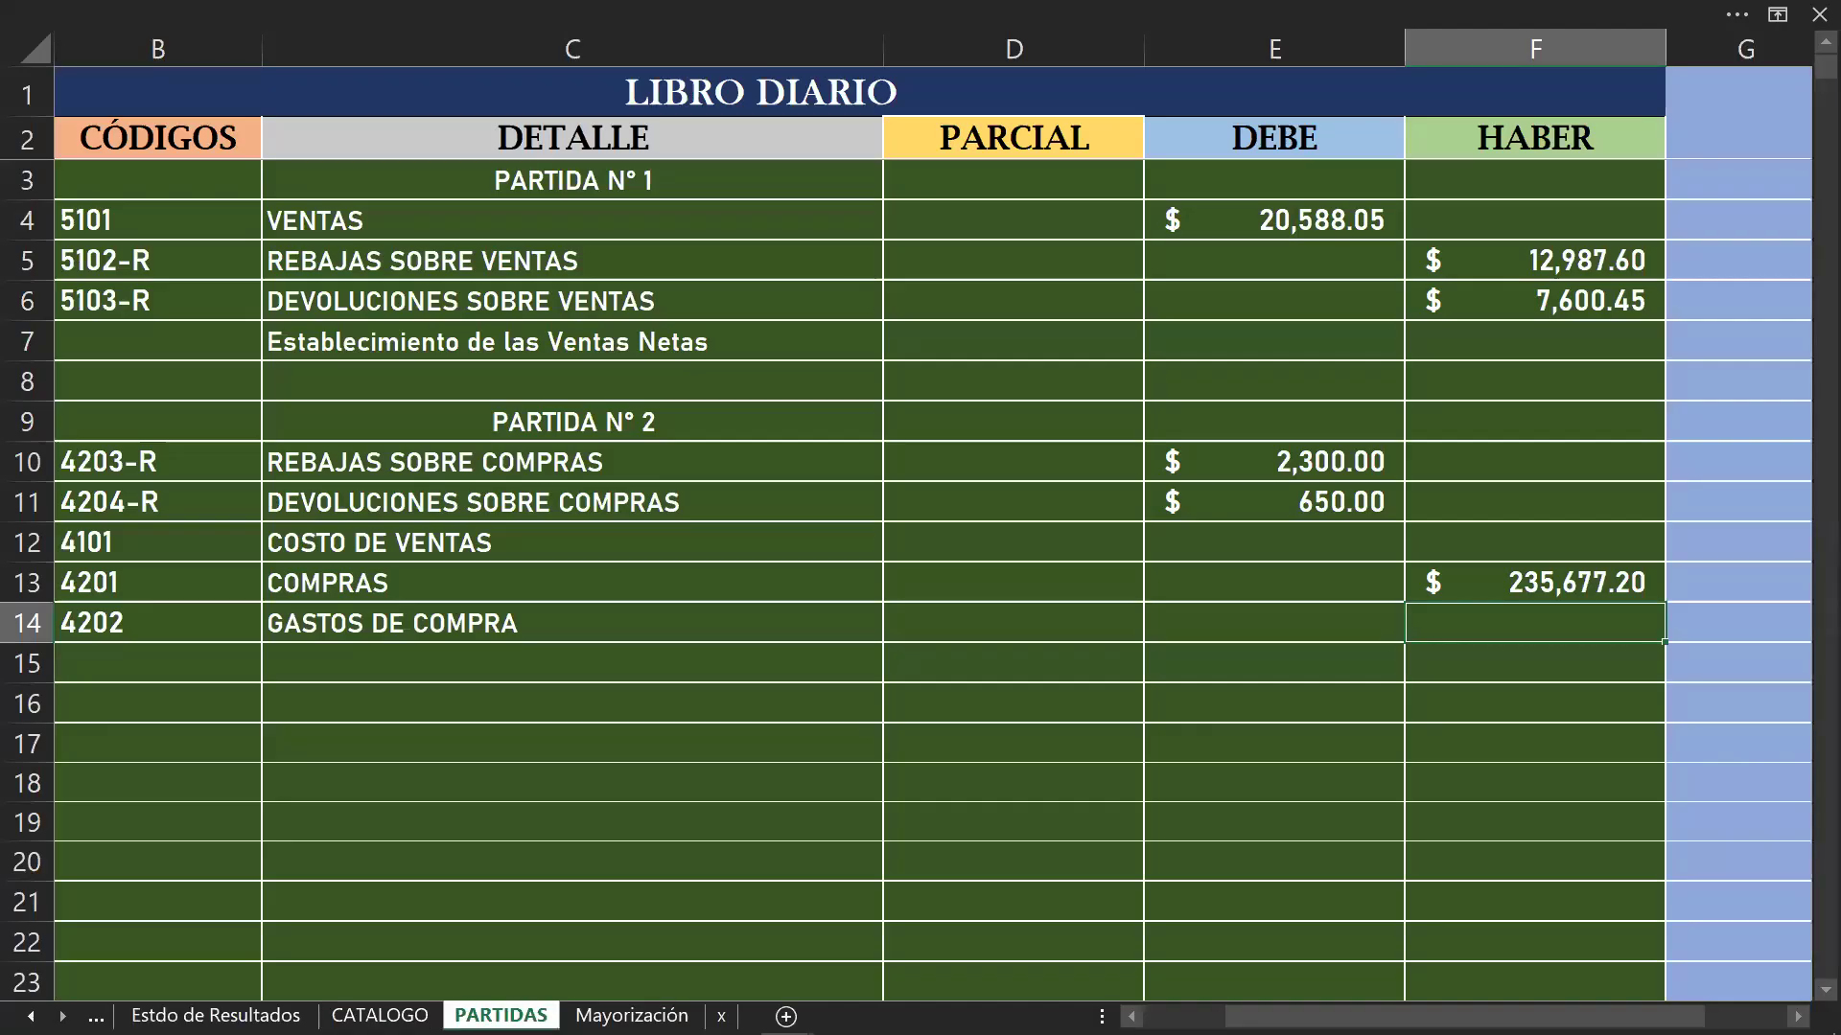
type("25,67")
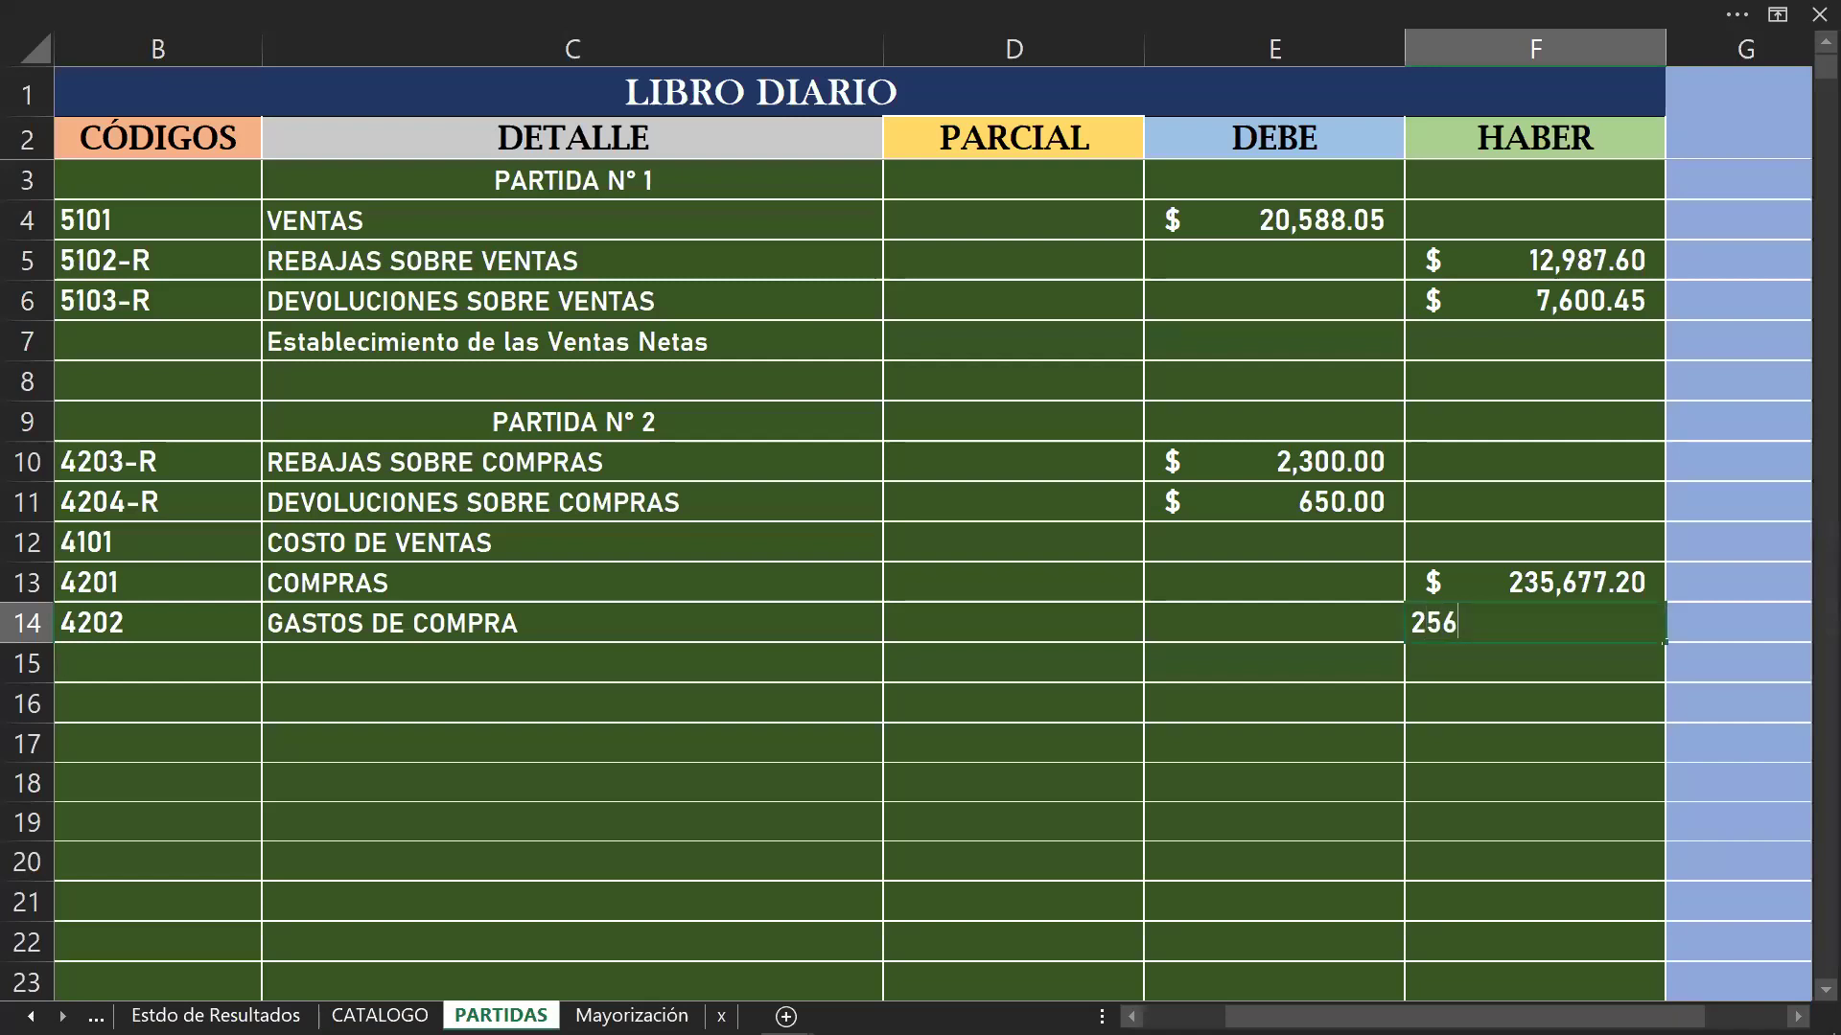
type("0")
key("Return")
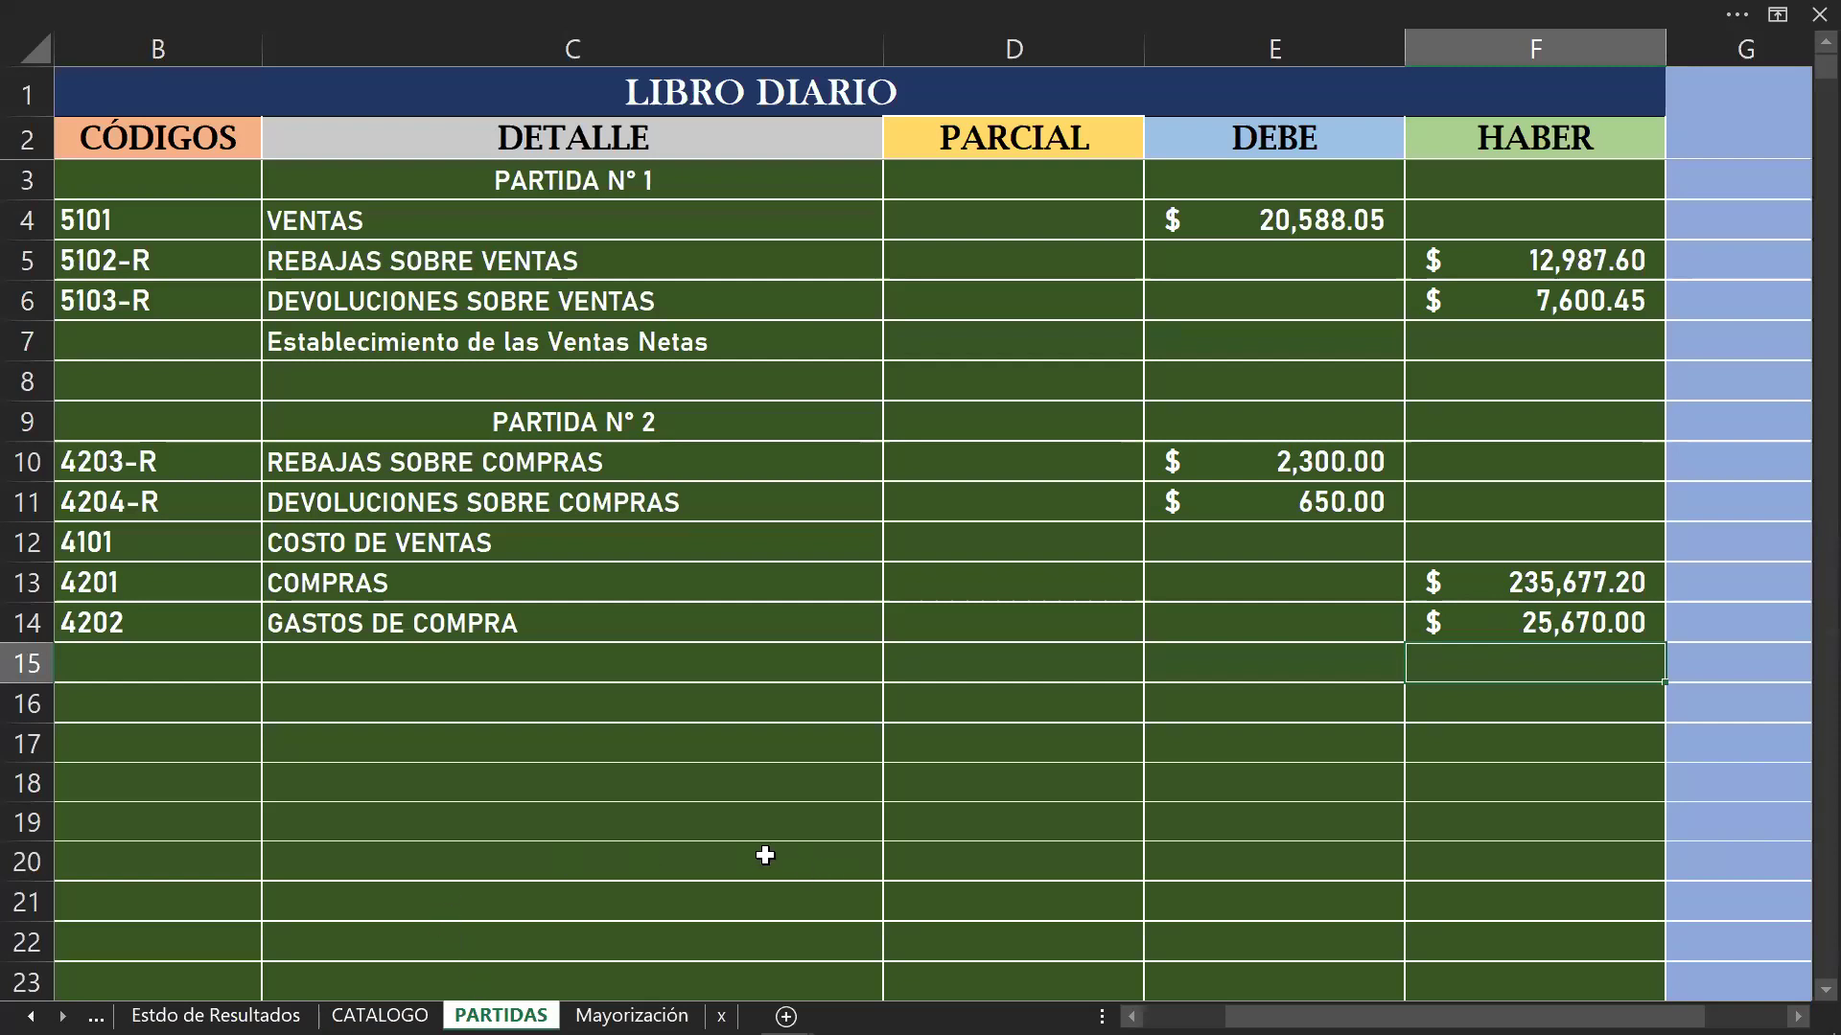
Step: Calculate the COSTO DE VENTAS DEBE amount in E12 with the formula =F13+F14-E10-E11
left_click(1183, 537)
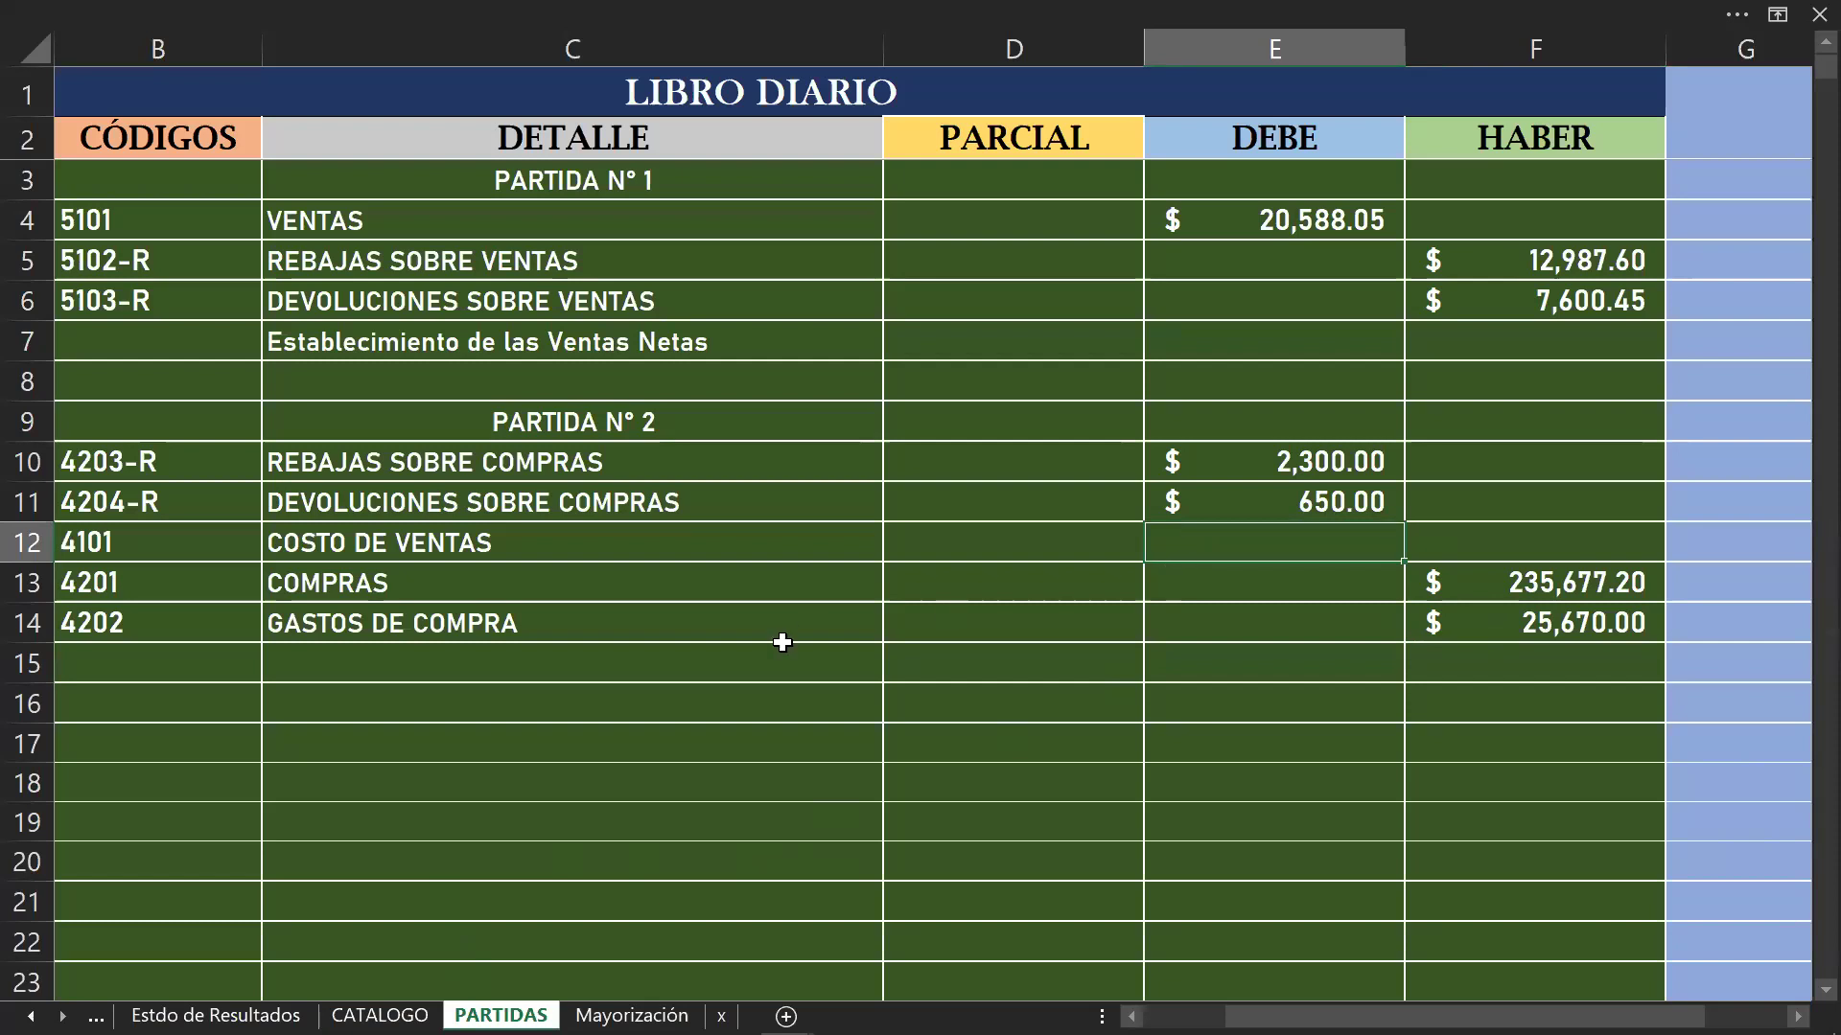
type("=")
left_click(1466, 598)
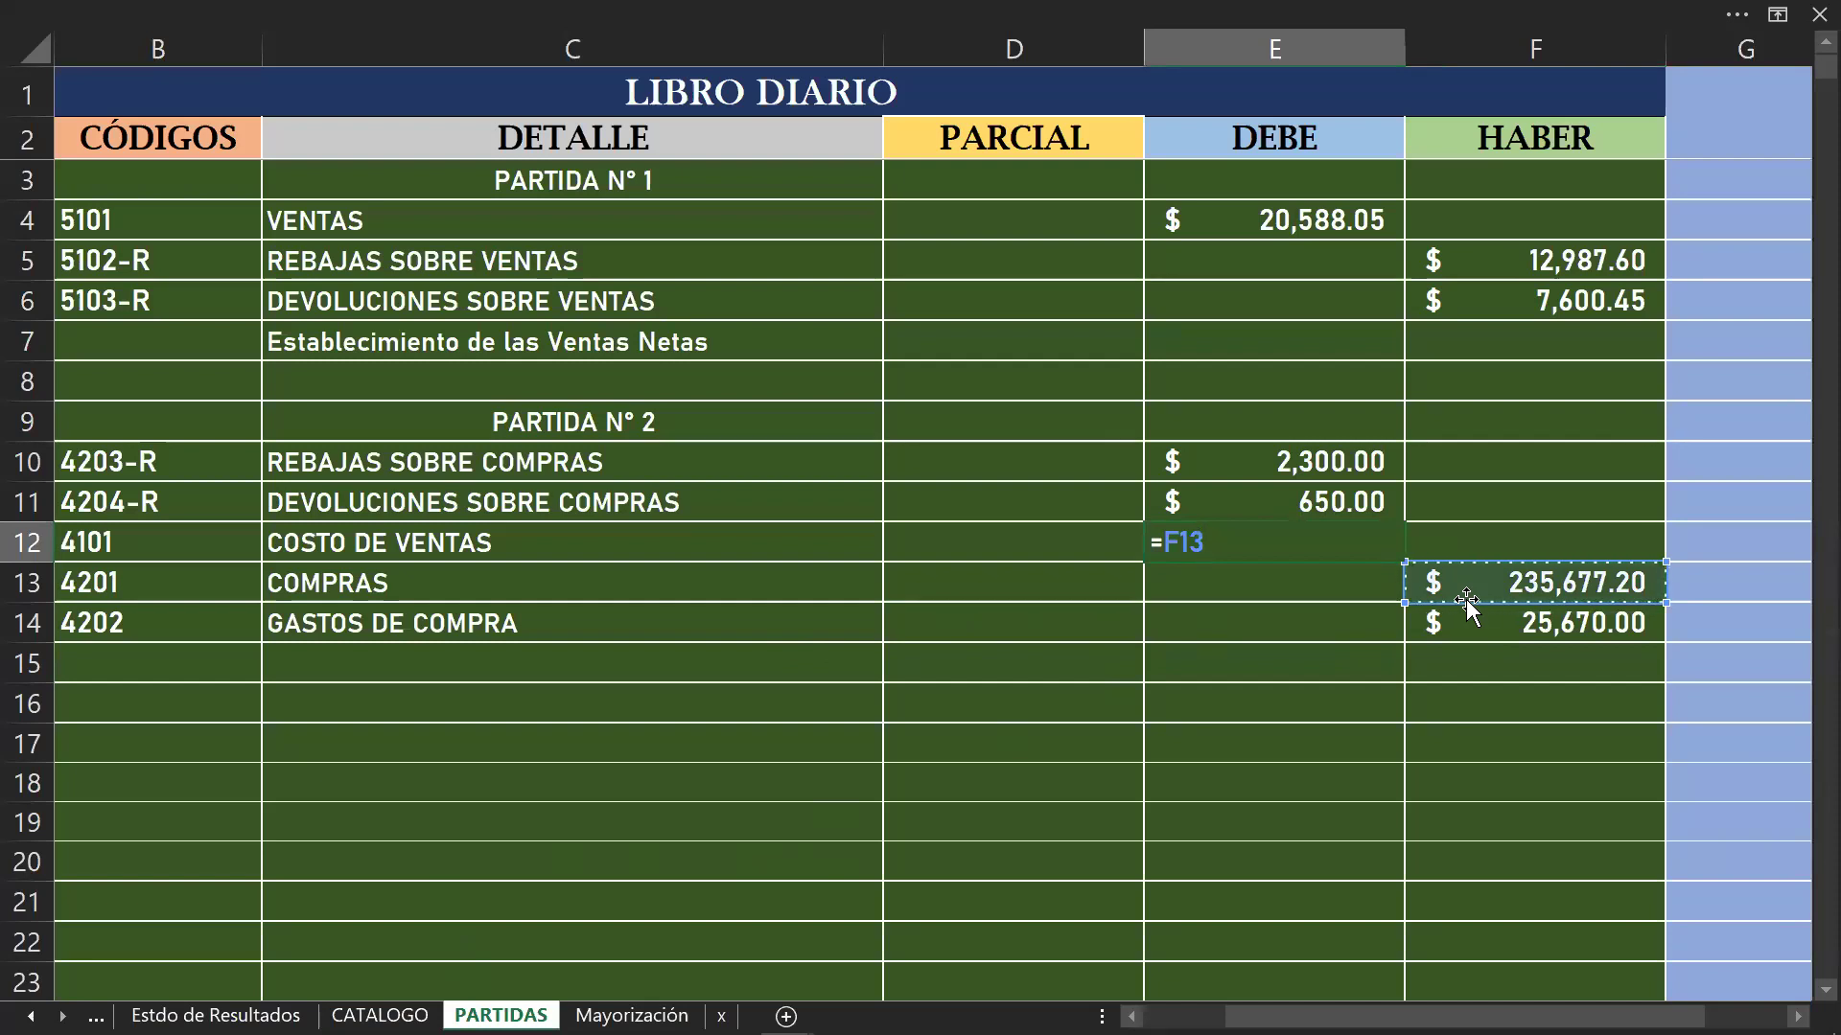
type("+")
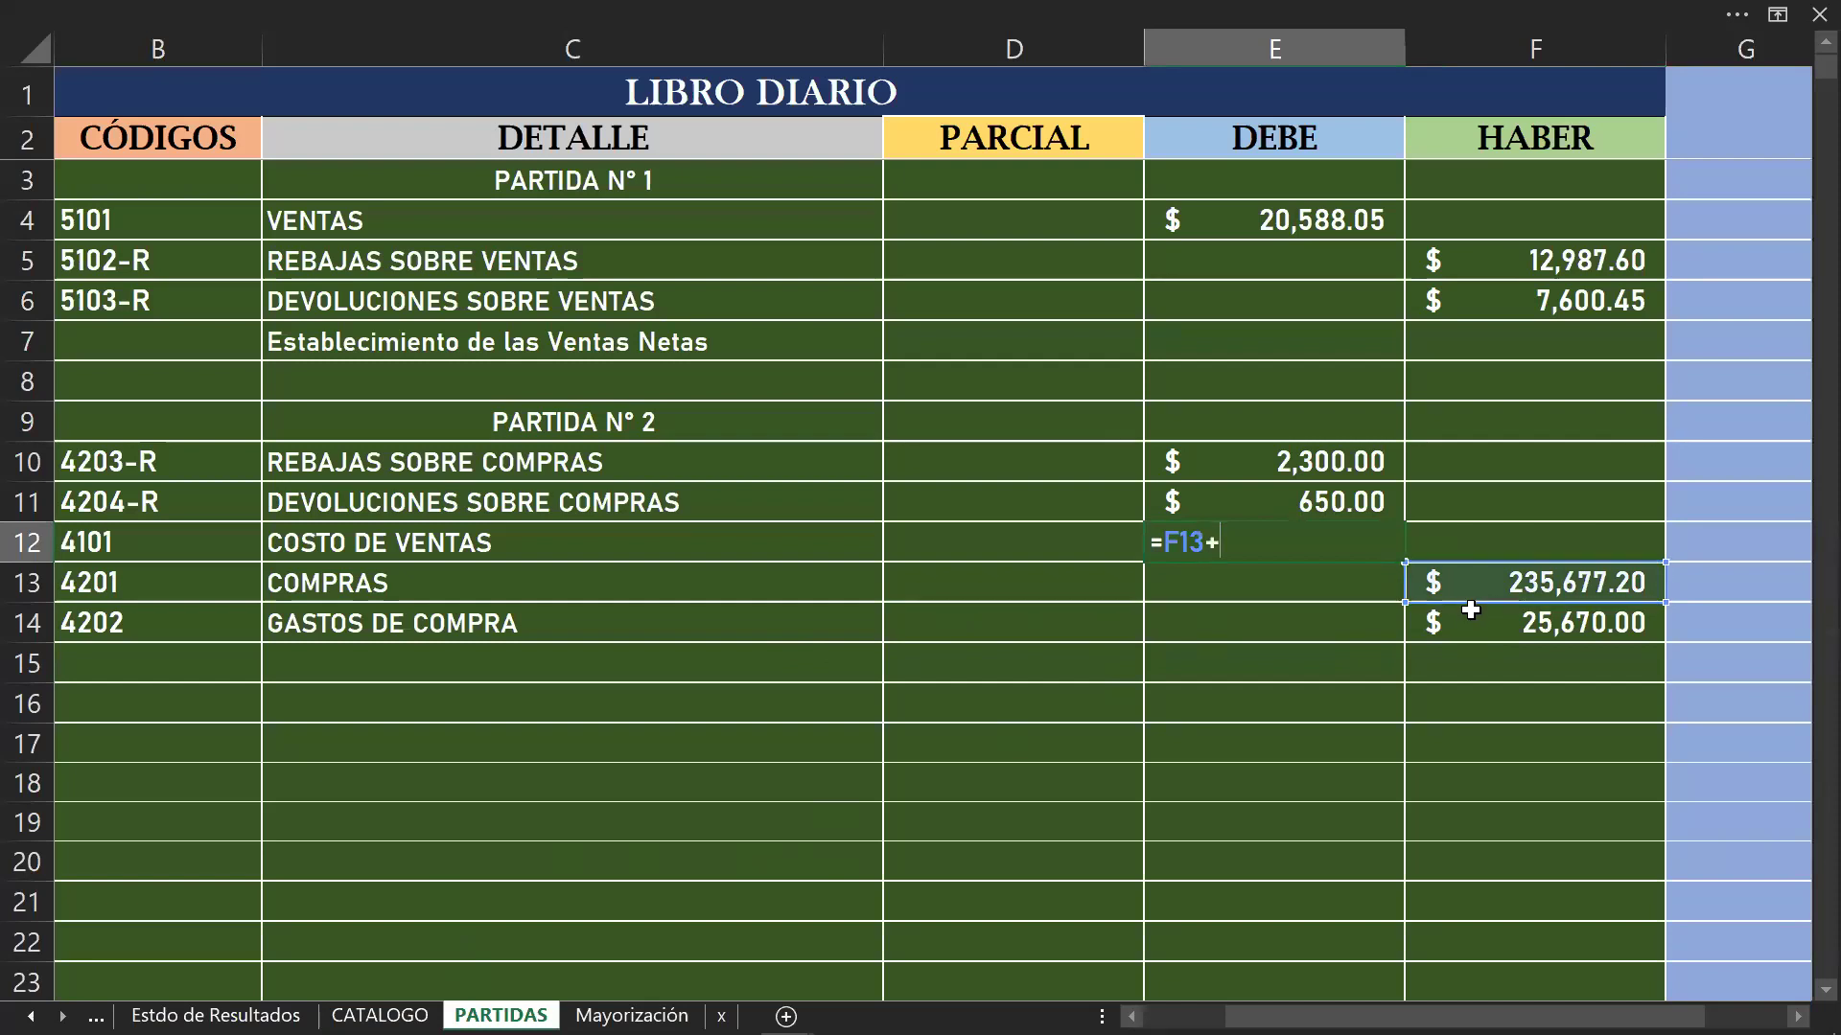
left_click(1471, 614)
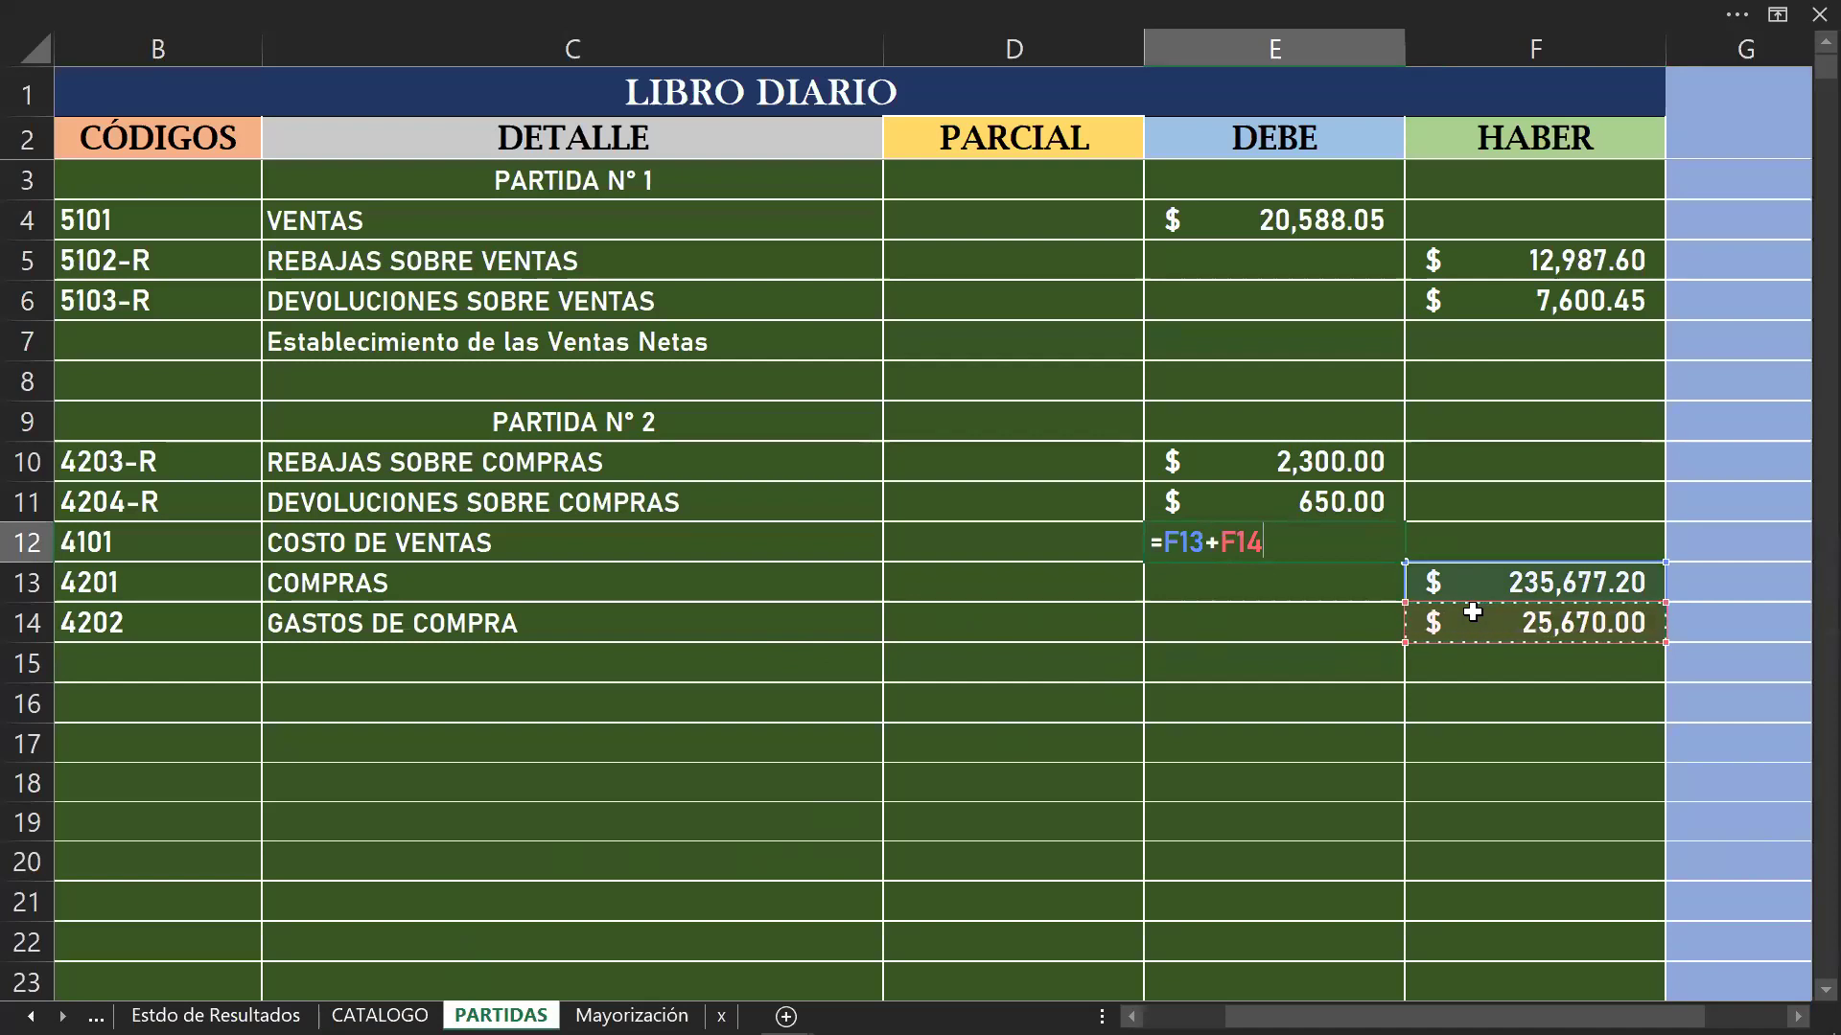
type("-")
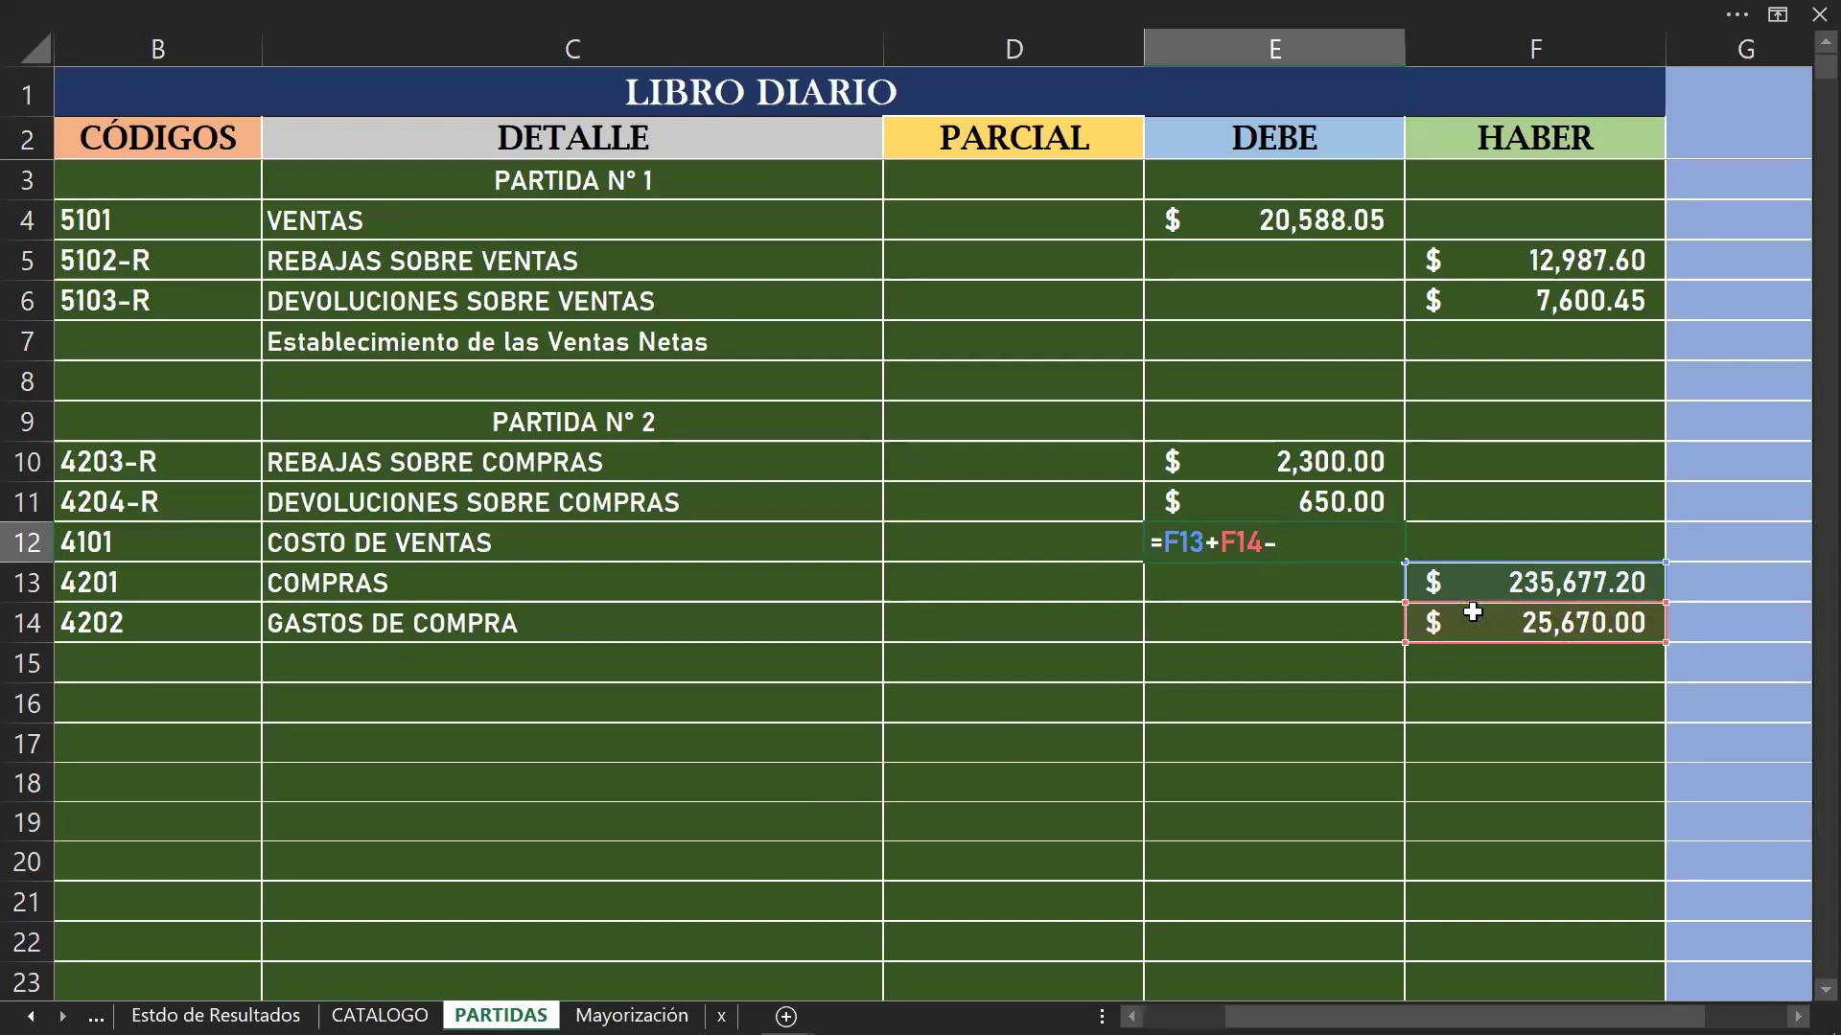
left_click(1365, 469)
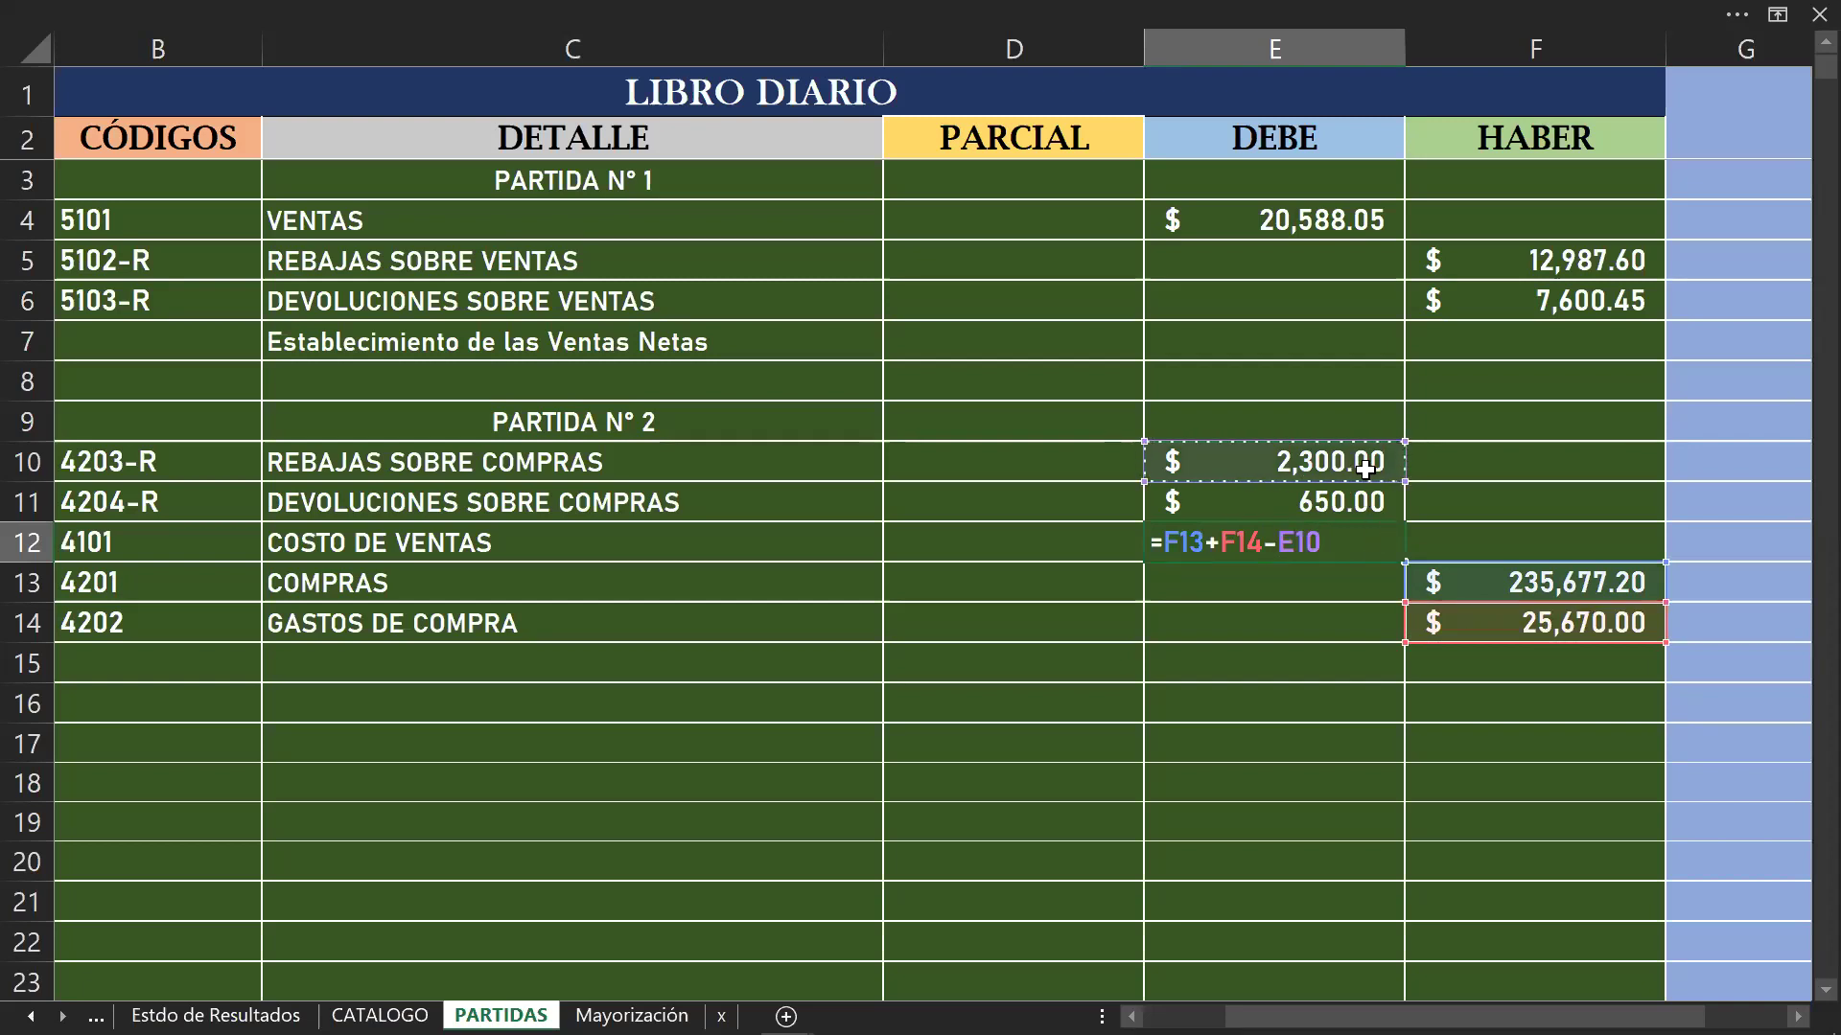
type("-")
left_click(1355, 514)
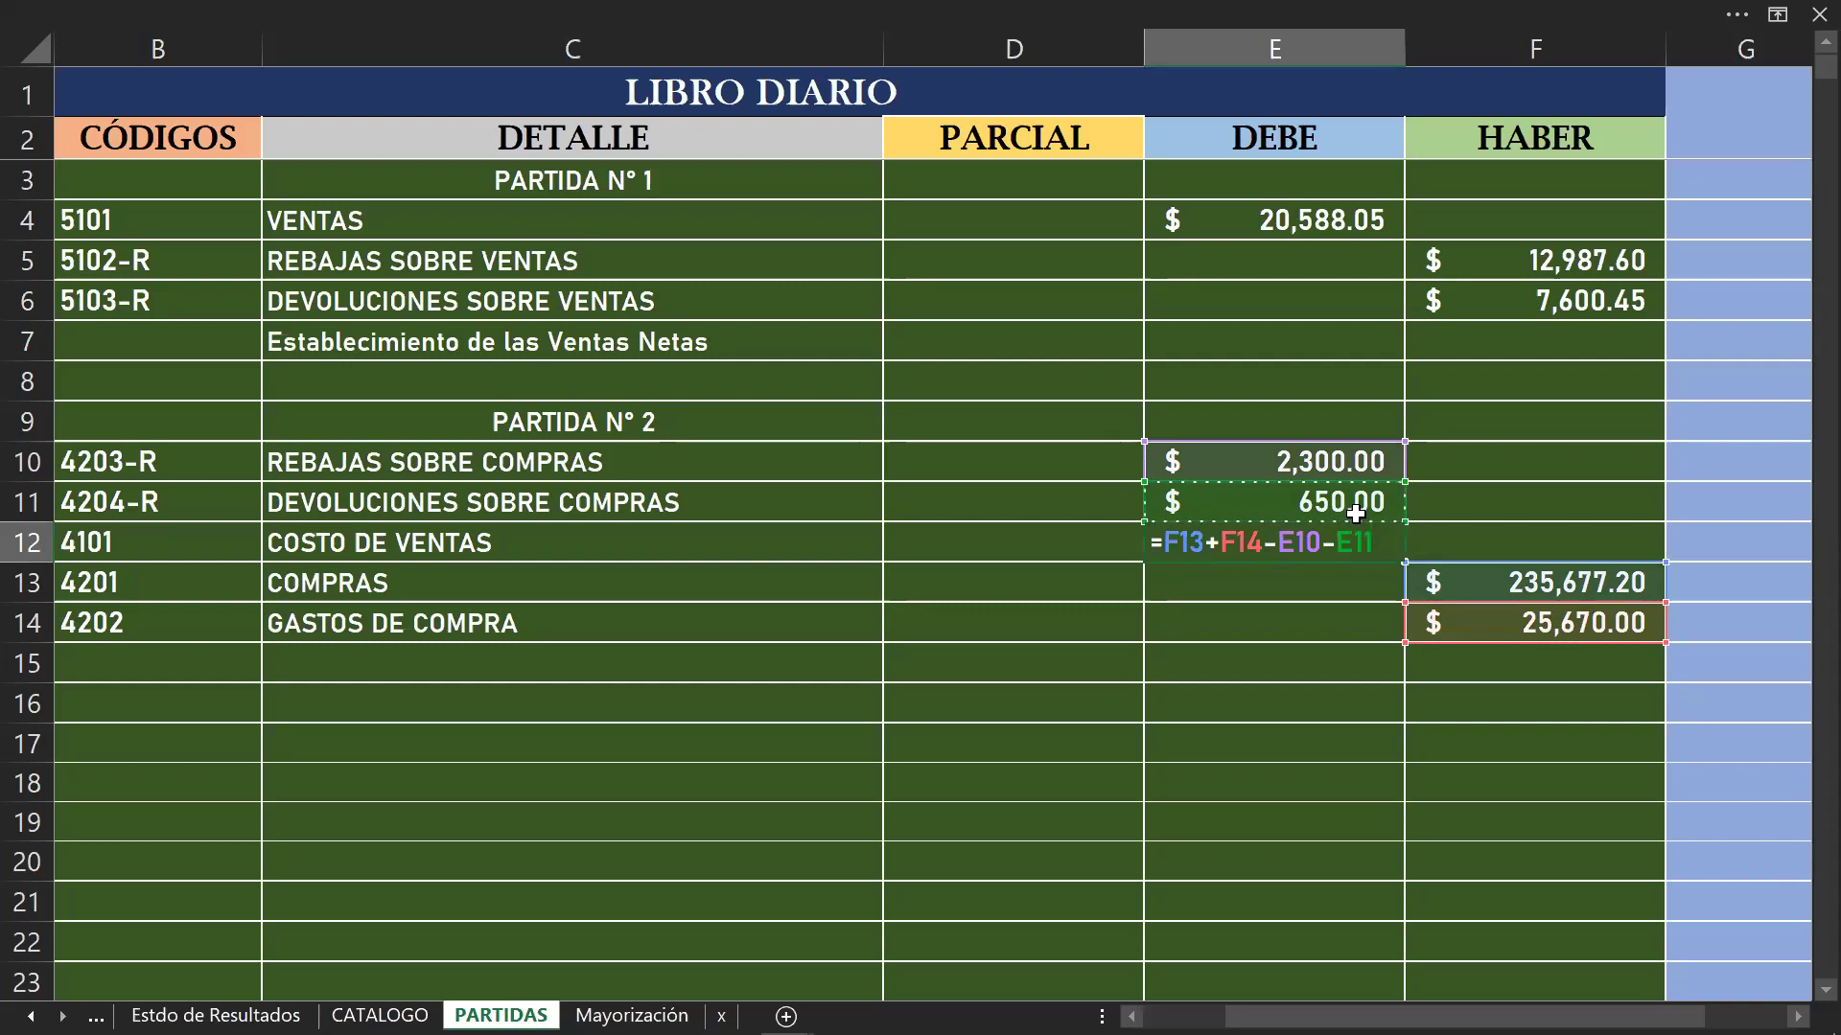
key("Return")
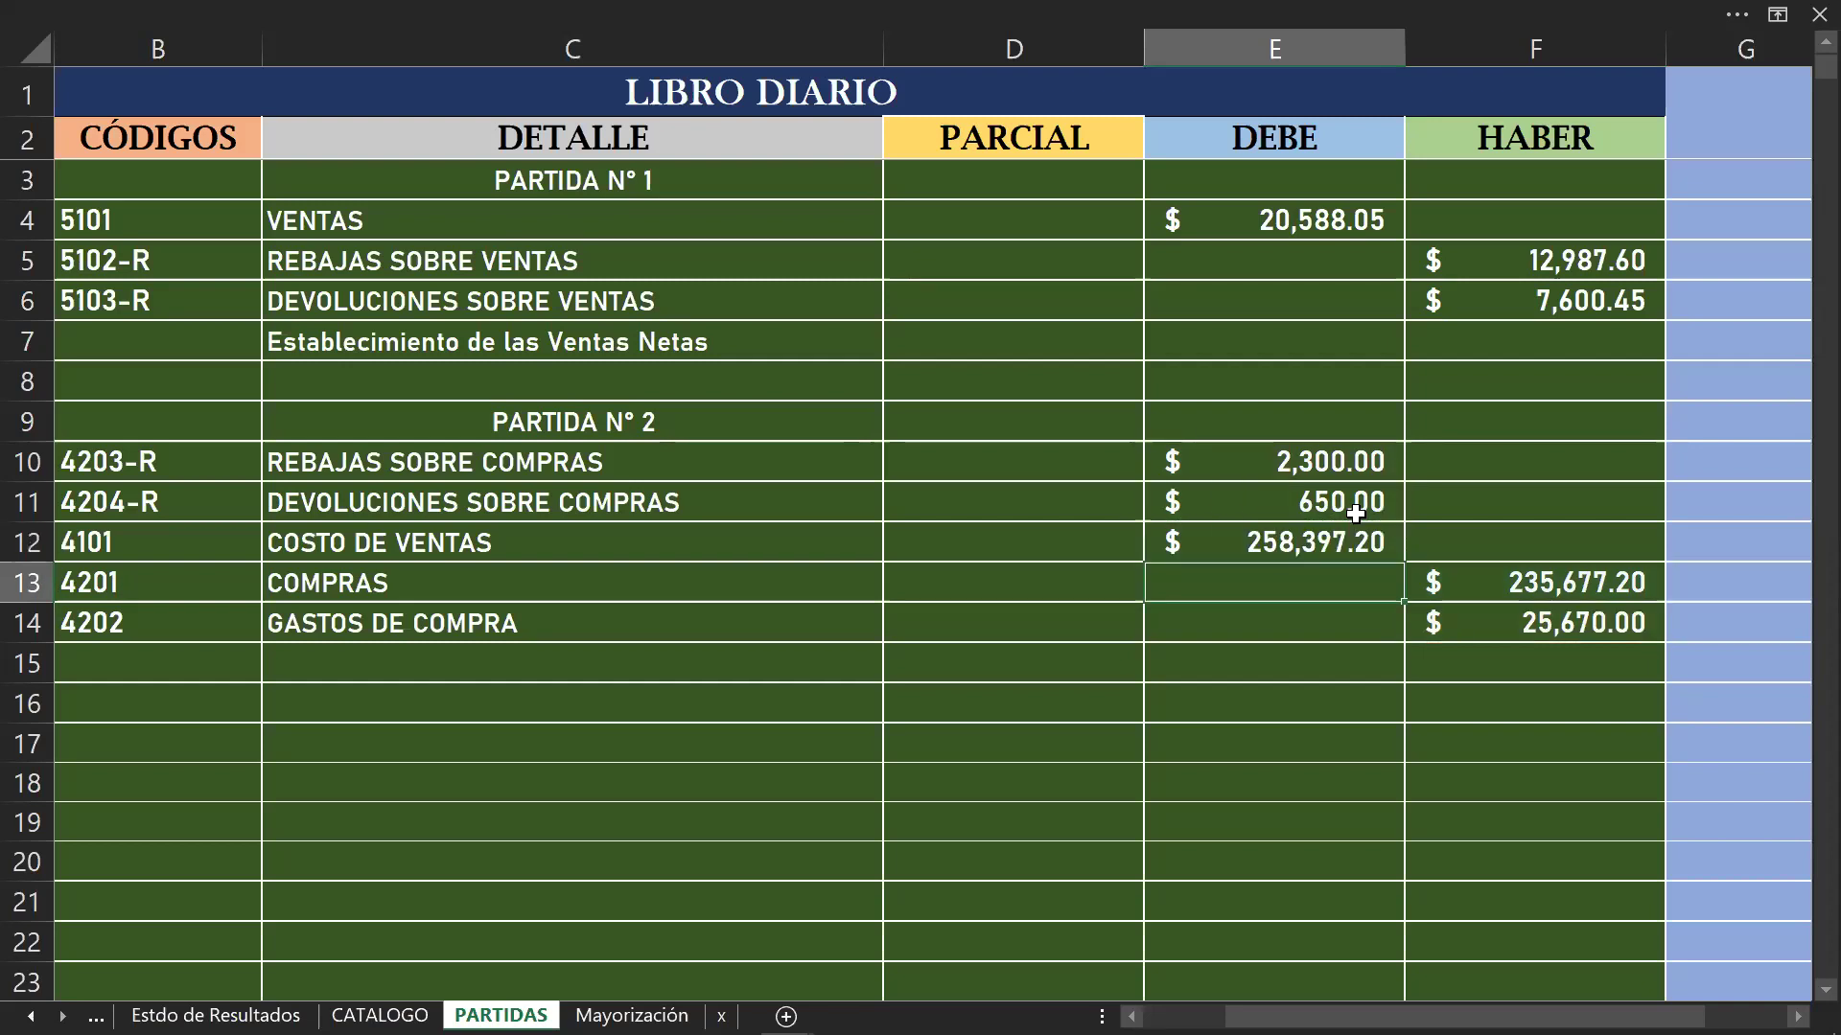
left_click(1547, 597)
left_click(1550, 622)
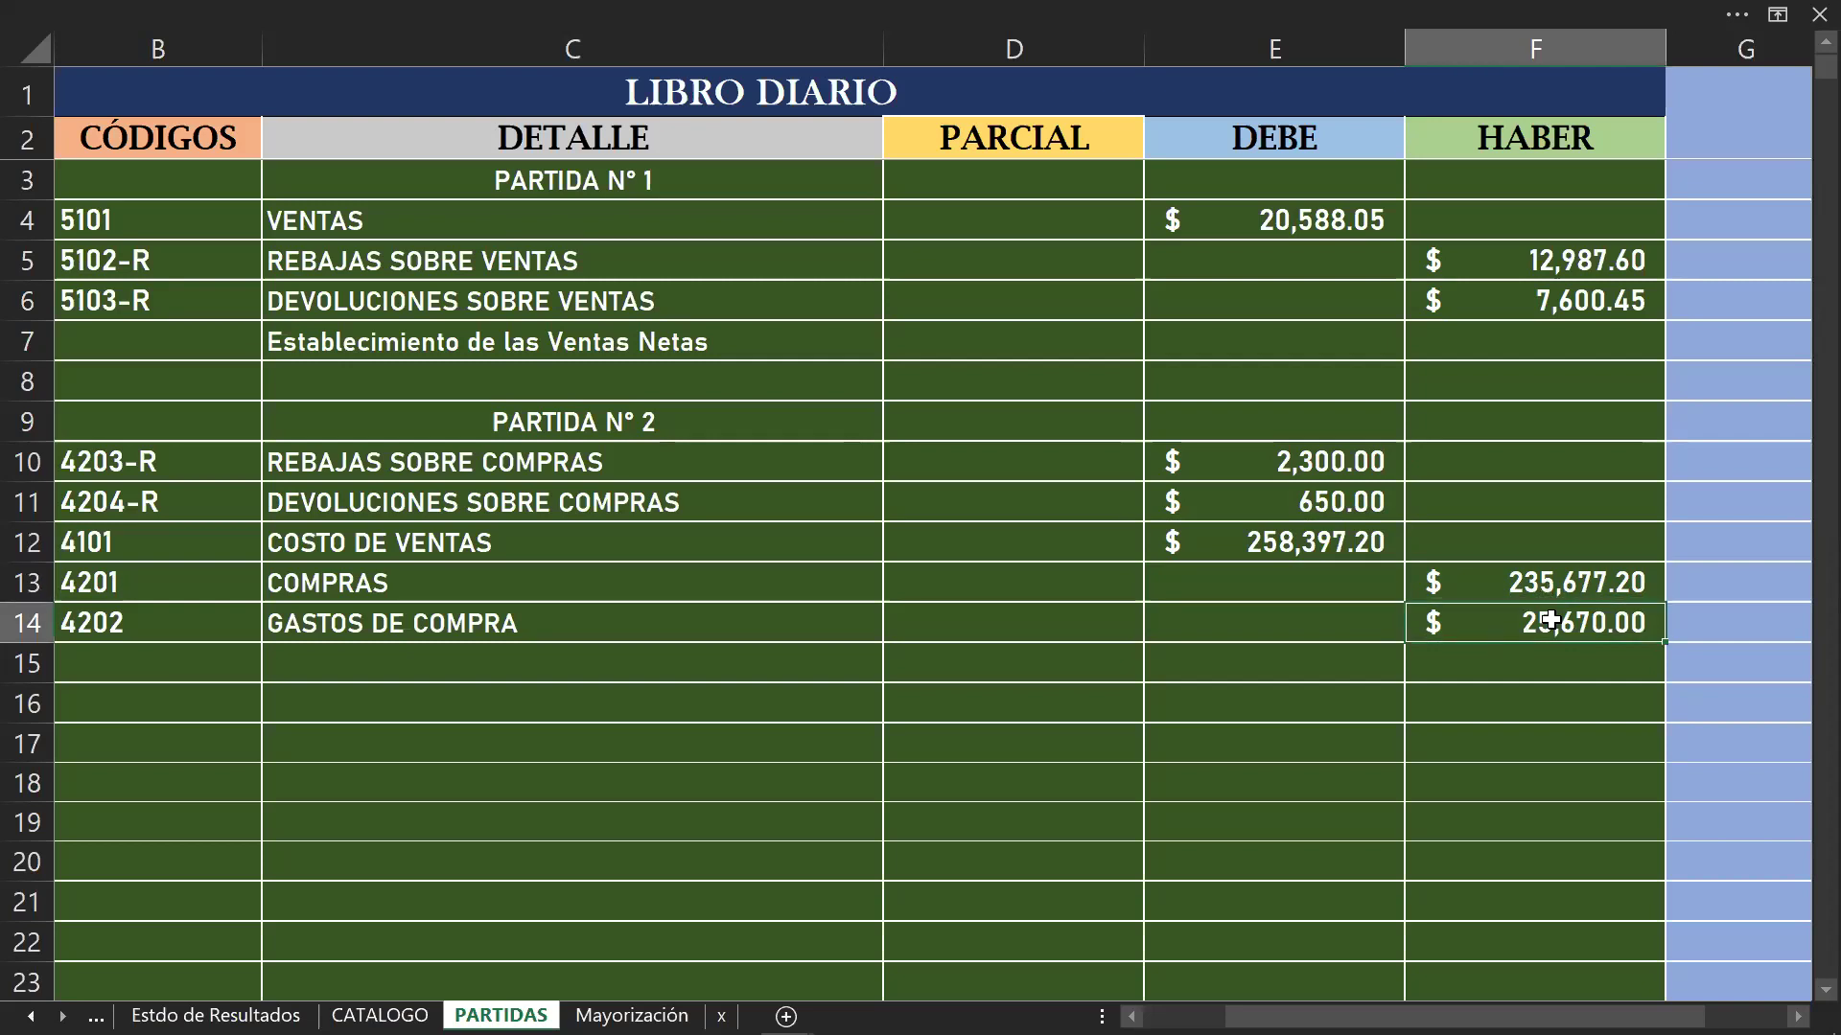
Step: Check the DEBE amounts of PARTIDA N° 2 against the Compras Netas figure and its components in the income statement
left_click(1366, 462)
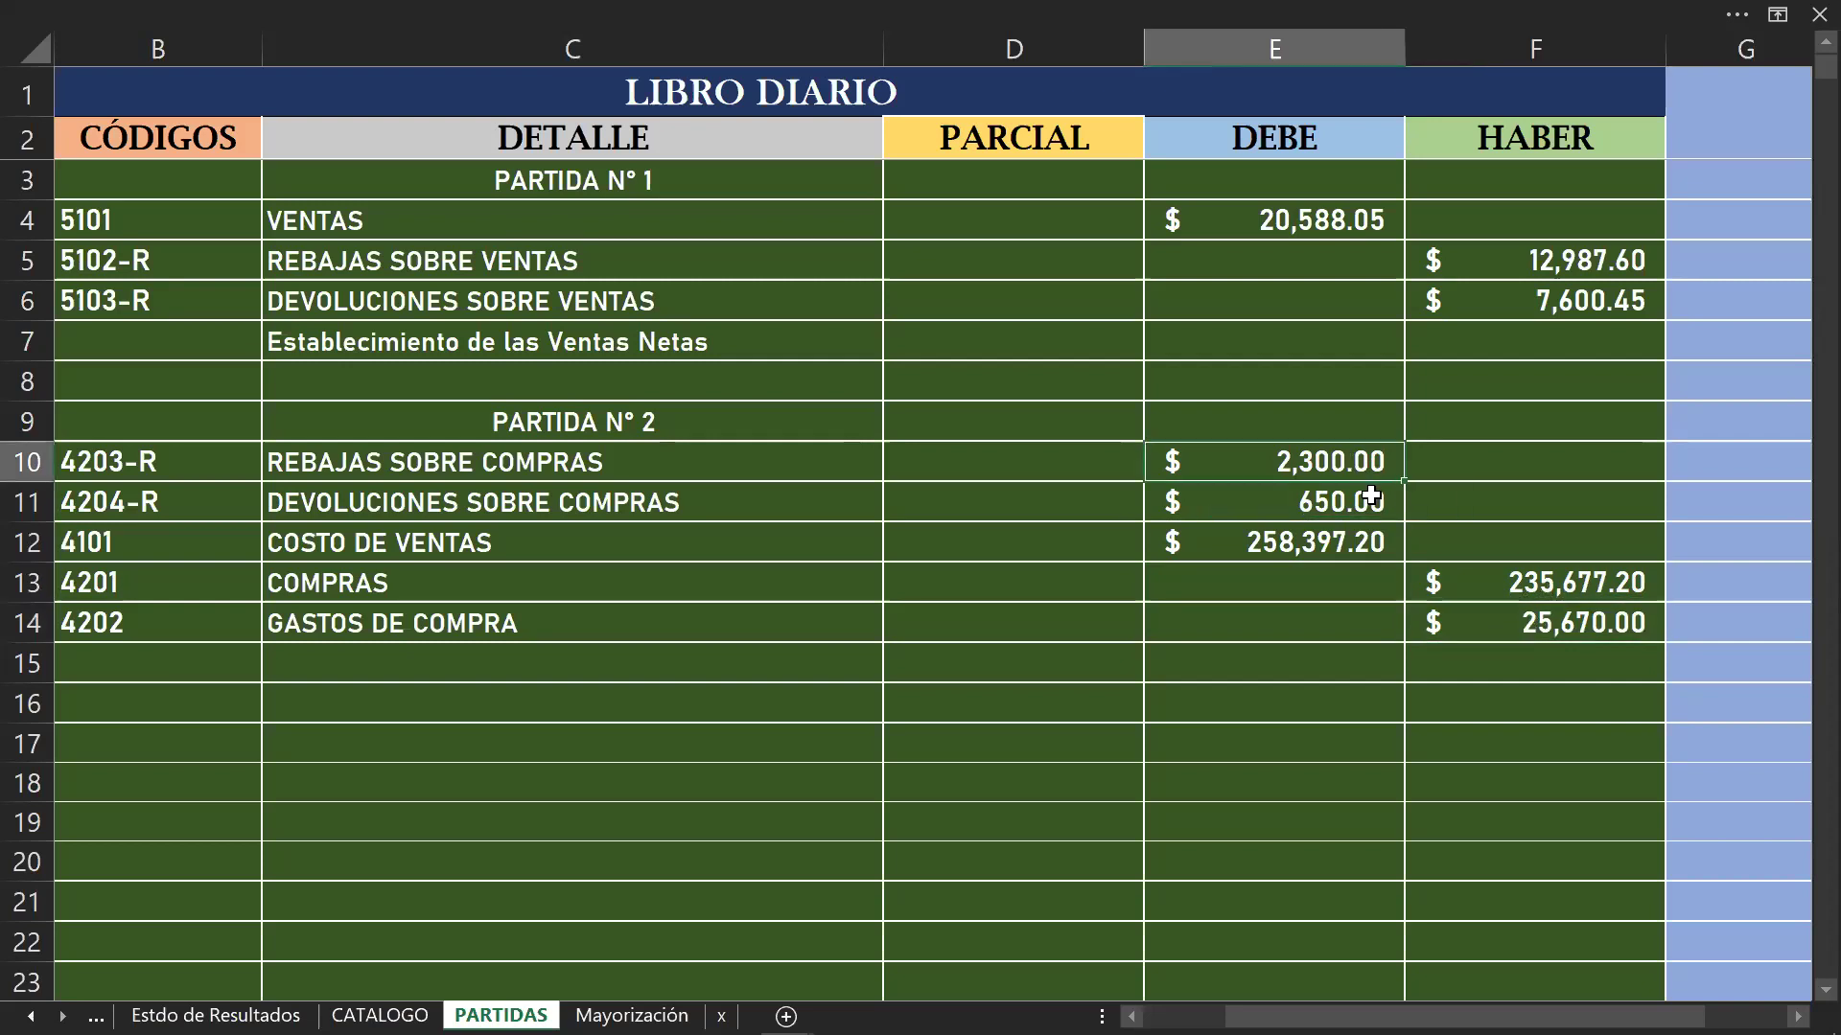
left_click(1372, 496)
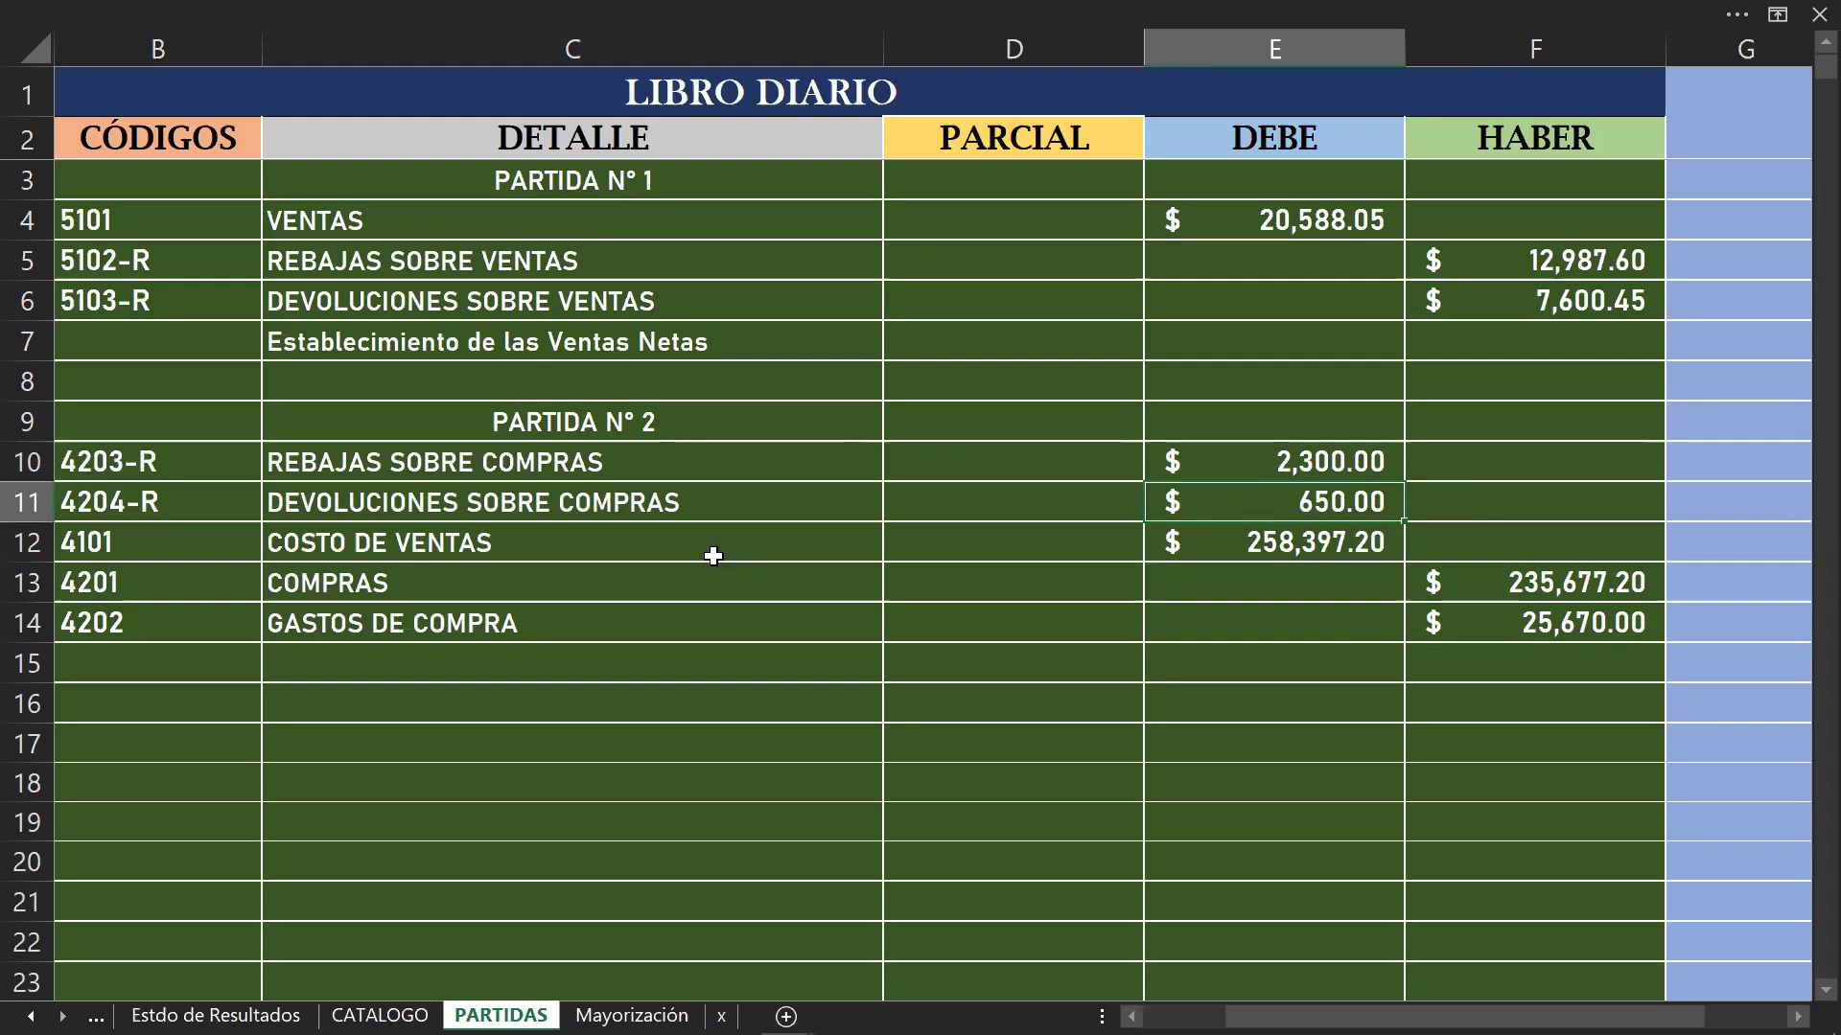
left_click(1171, 544)
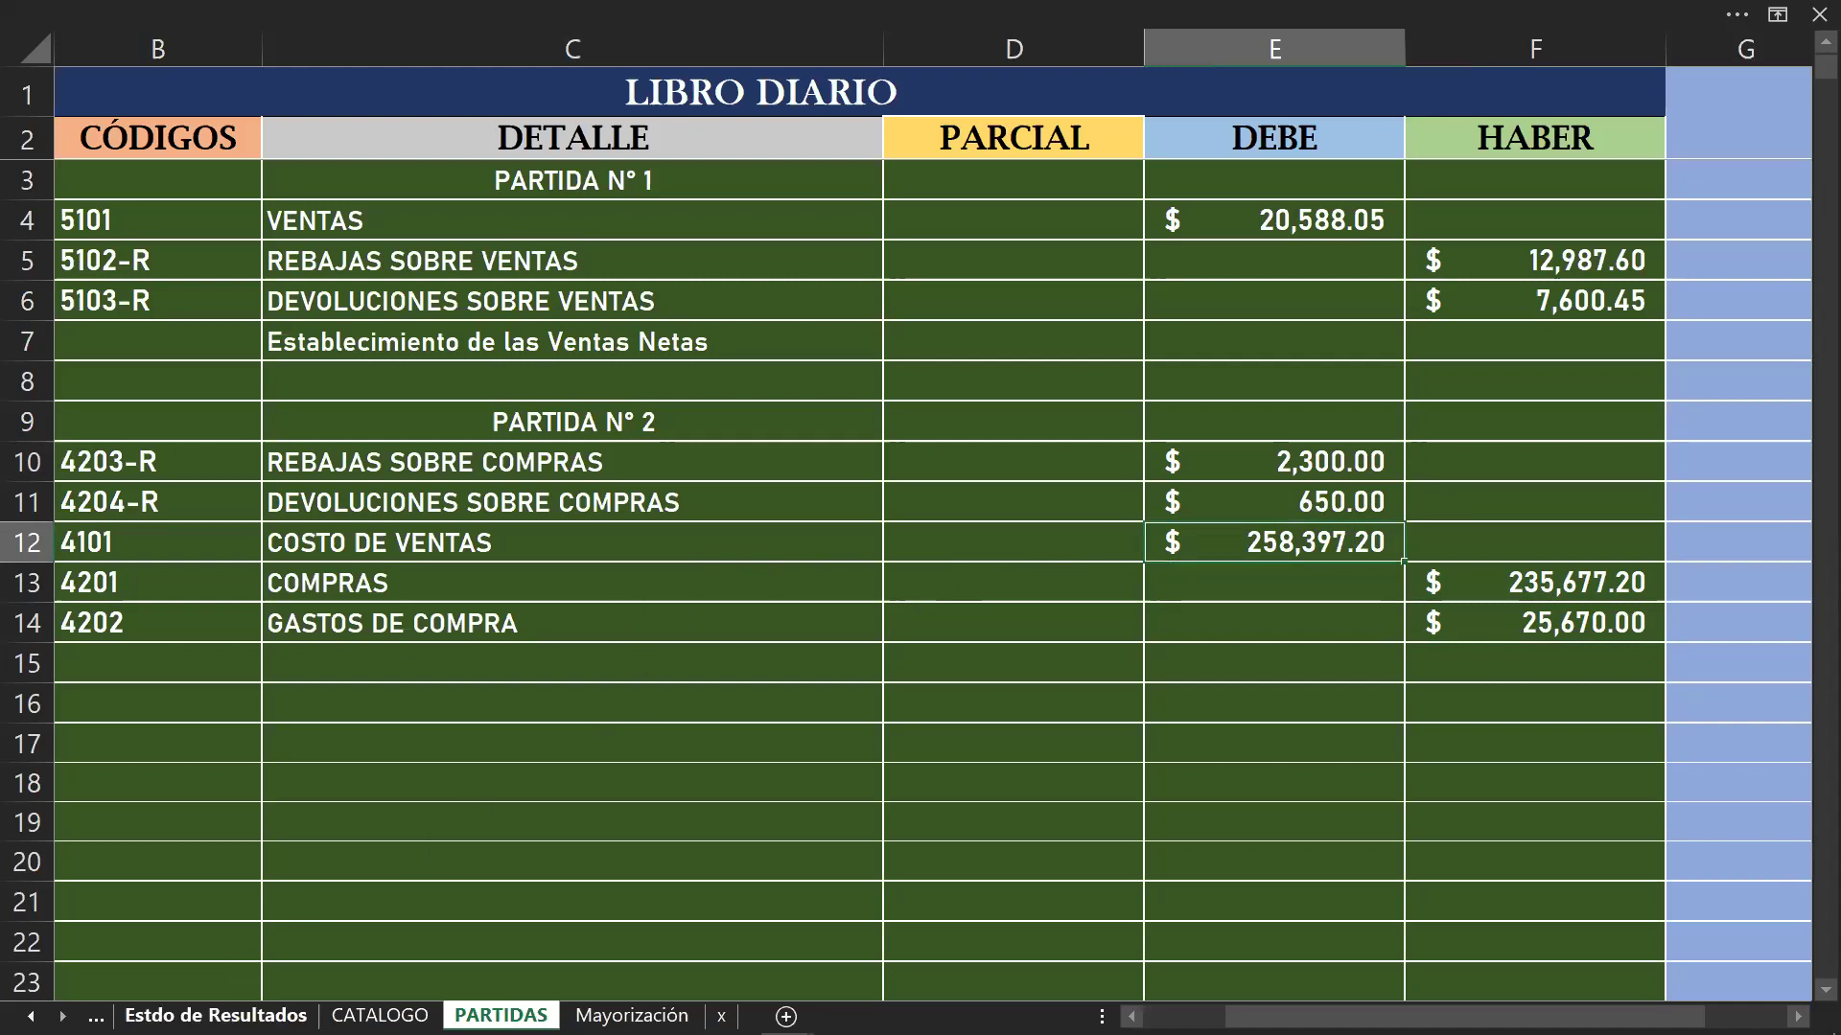
left_click(216, 1015)
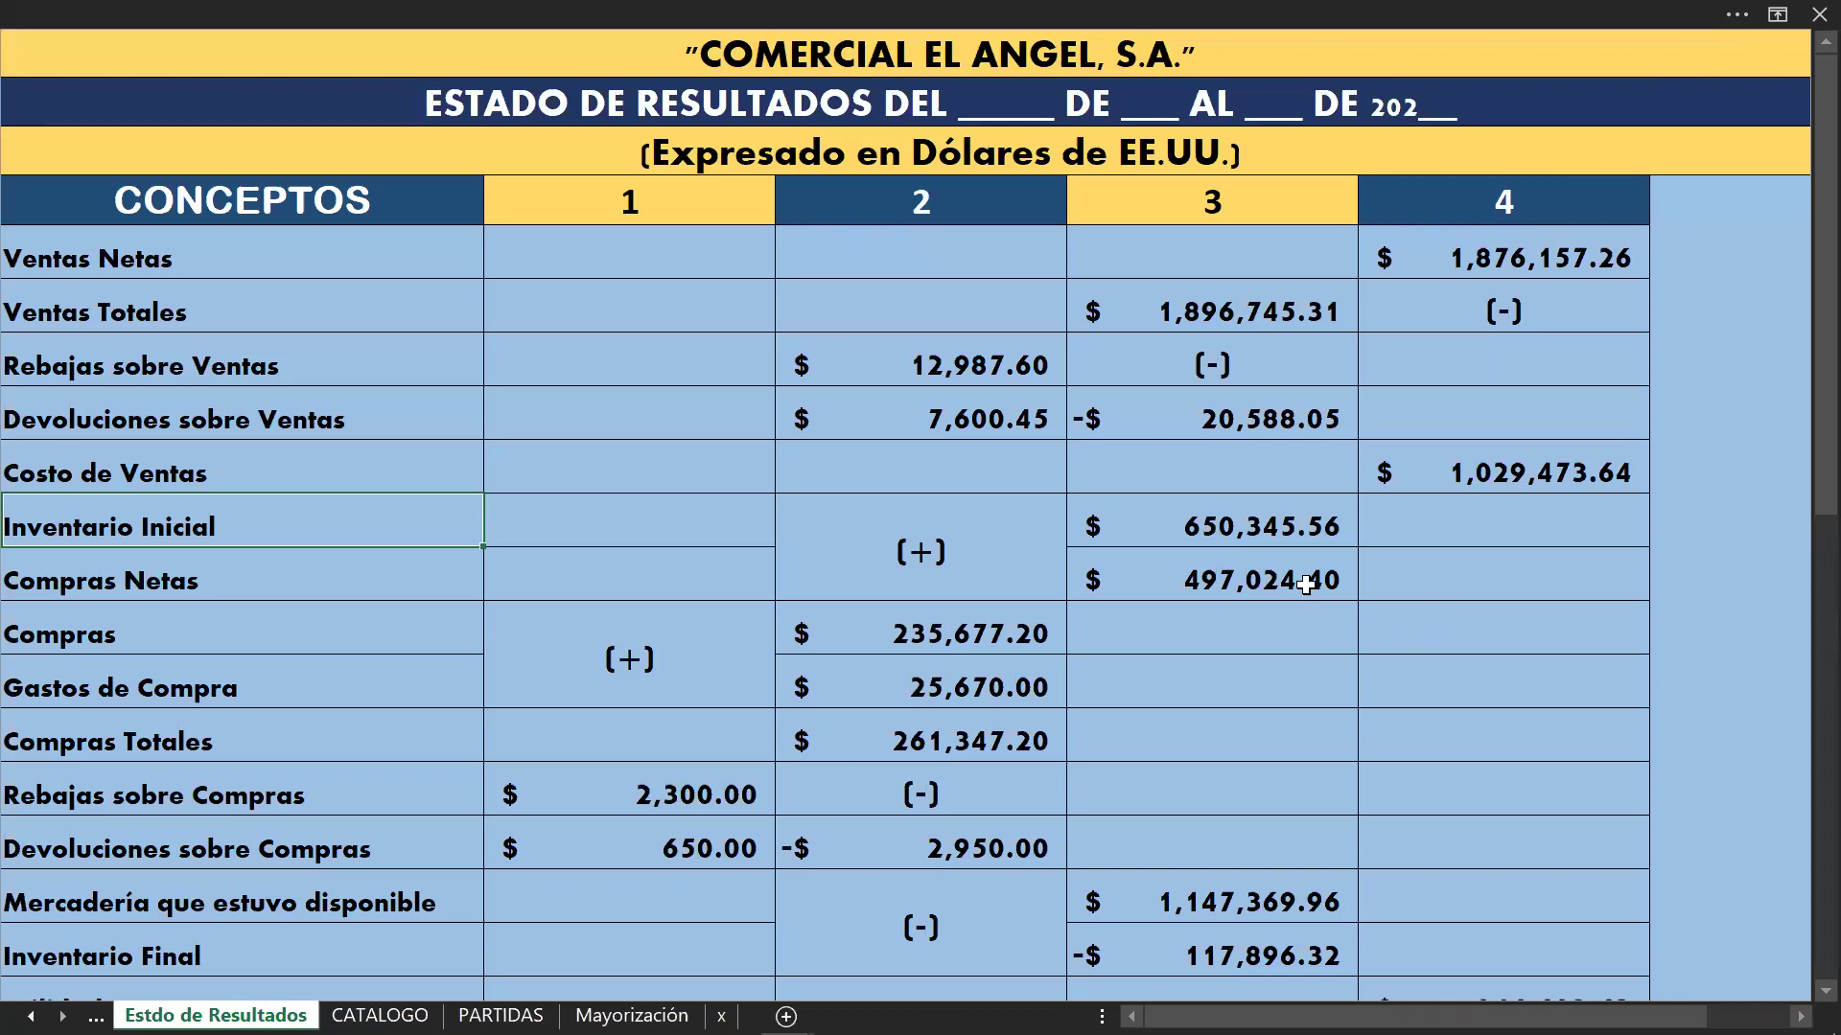
scroll(1306, 585, "down", 1)
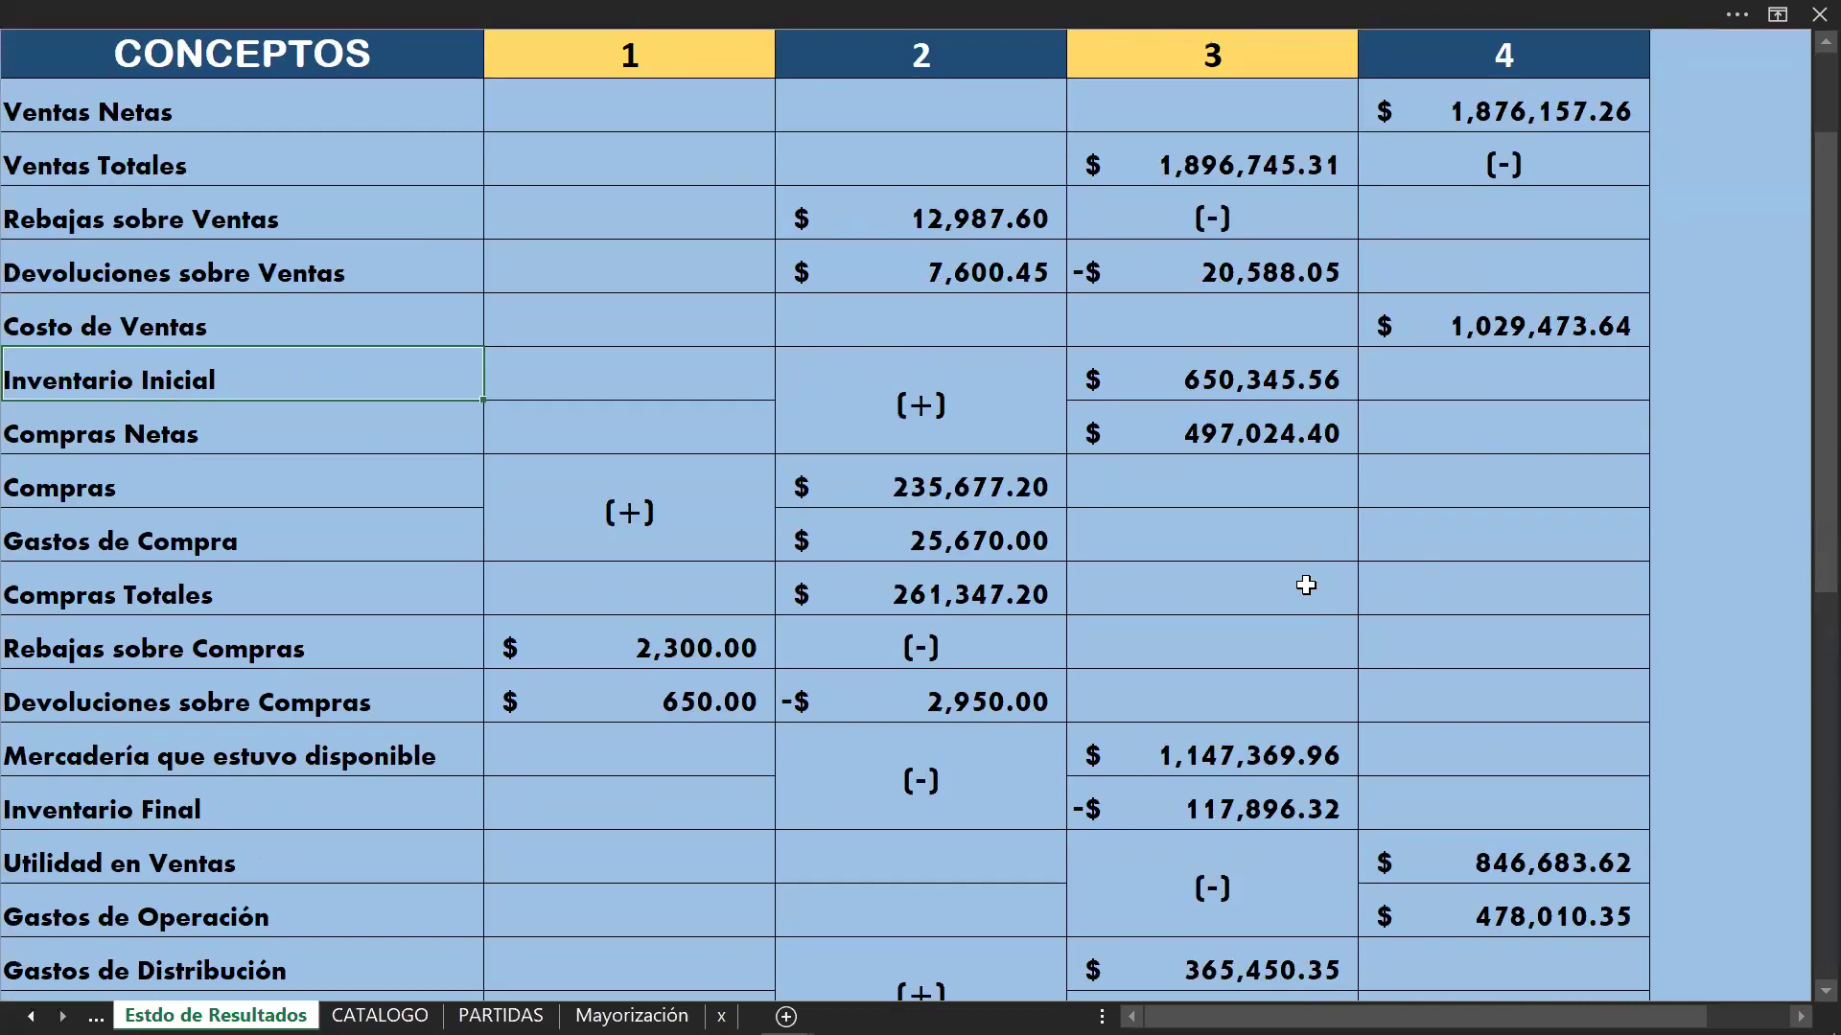
left_click(1267, 418)
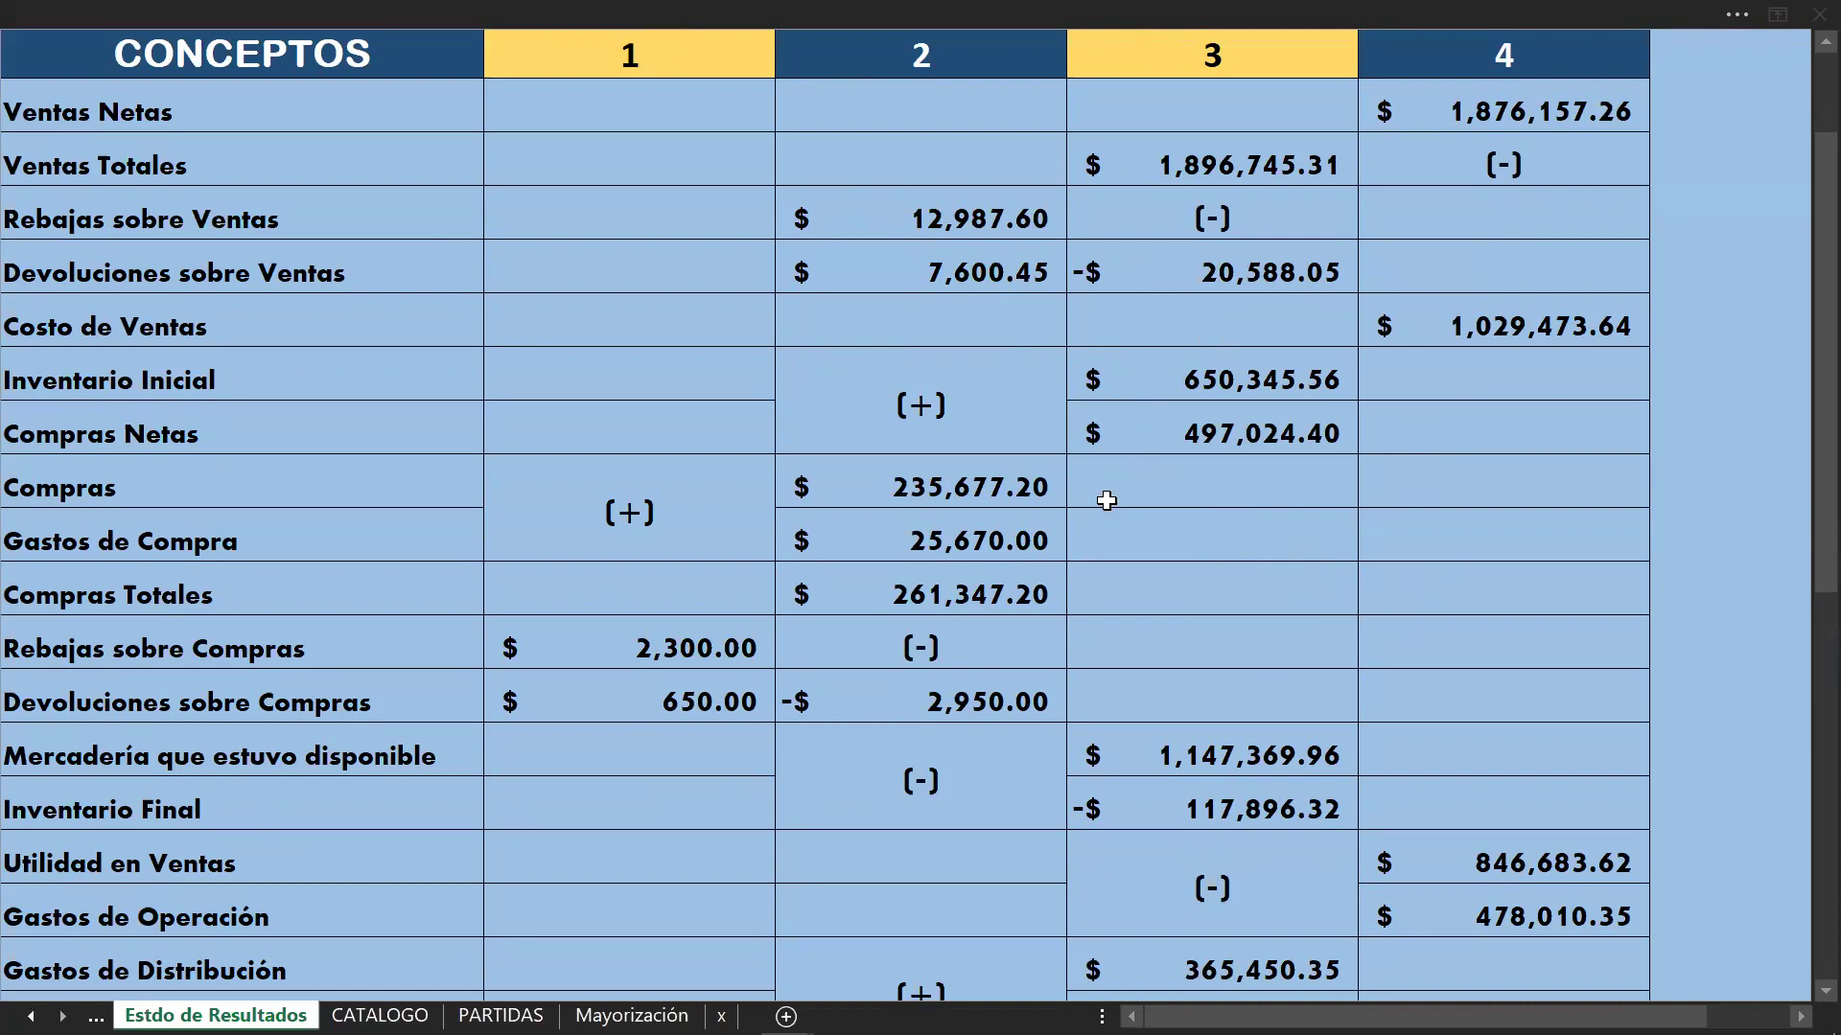
left_click(1162, 446)
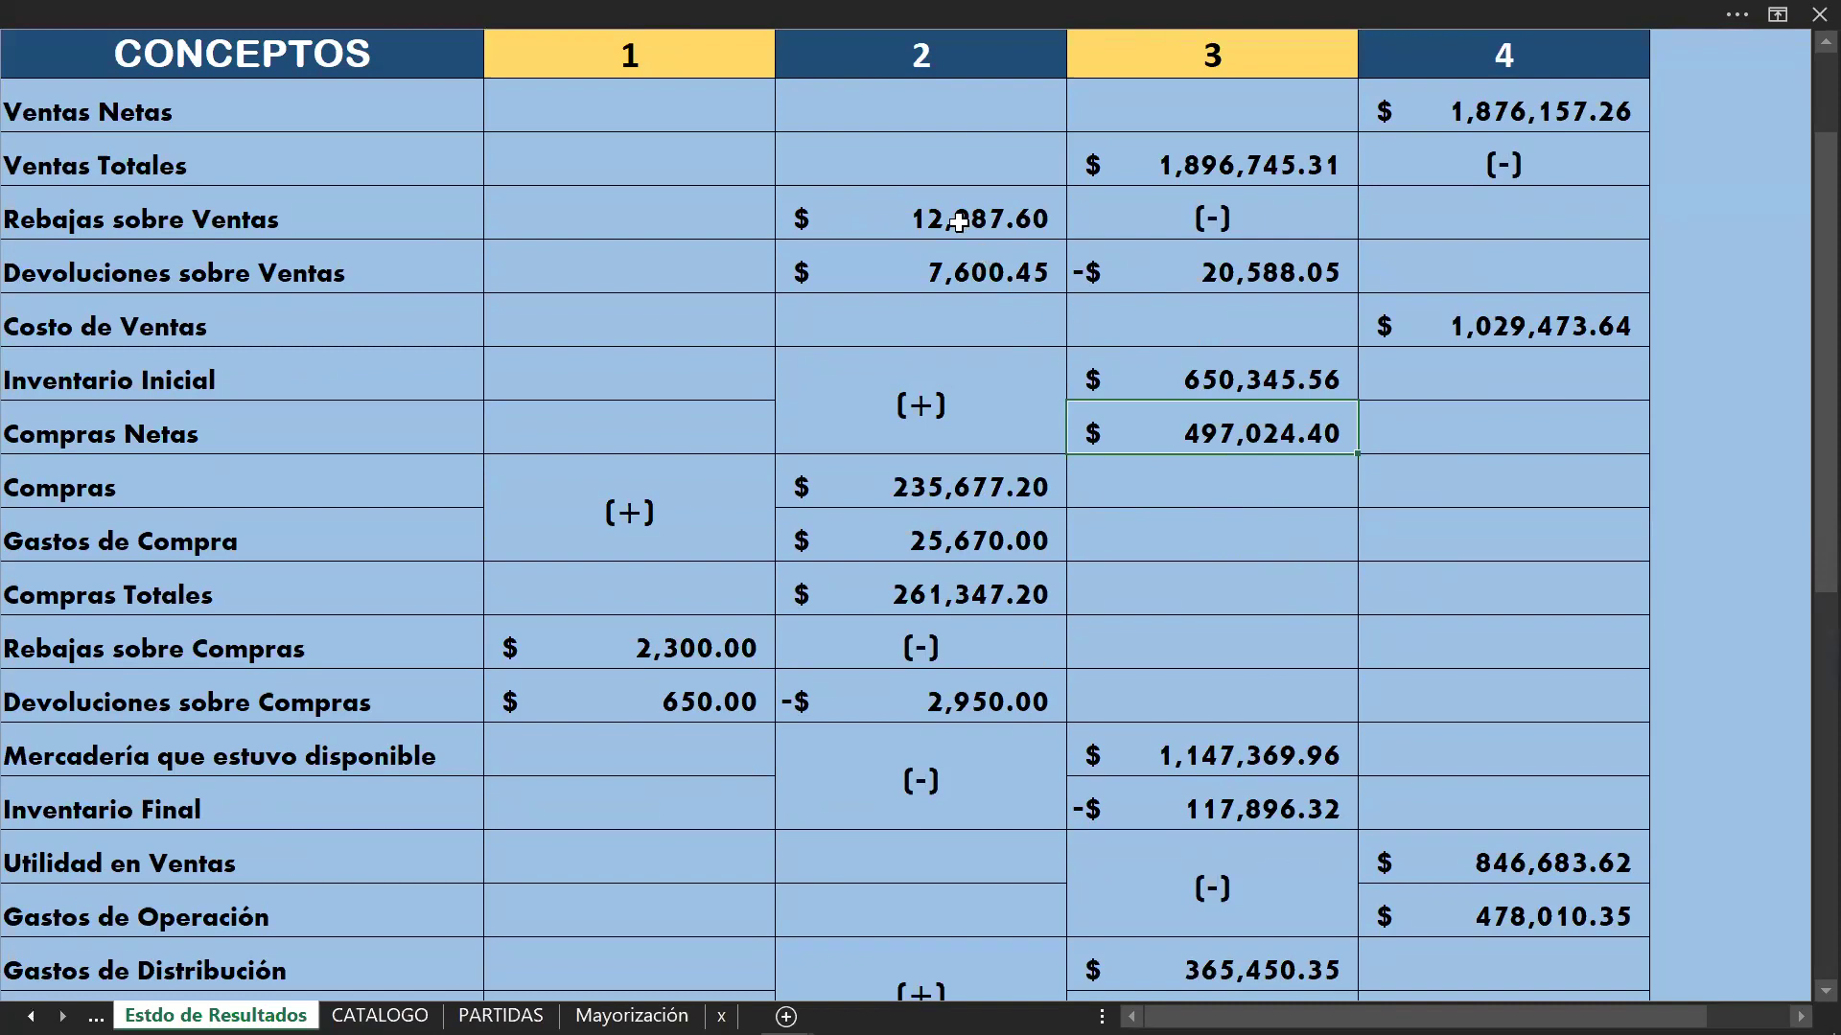
left_click(1197, 551)
left_click(1202, 440)
Step: Set the ribbon to always show tabs and commands, and turn on the formula bar
left_click(237, 12)
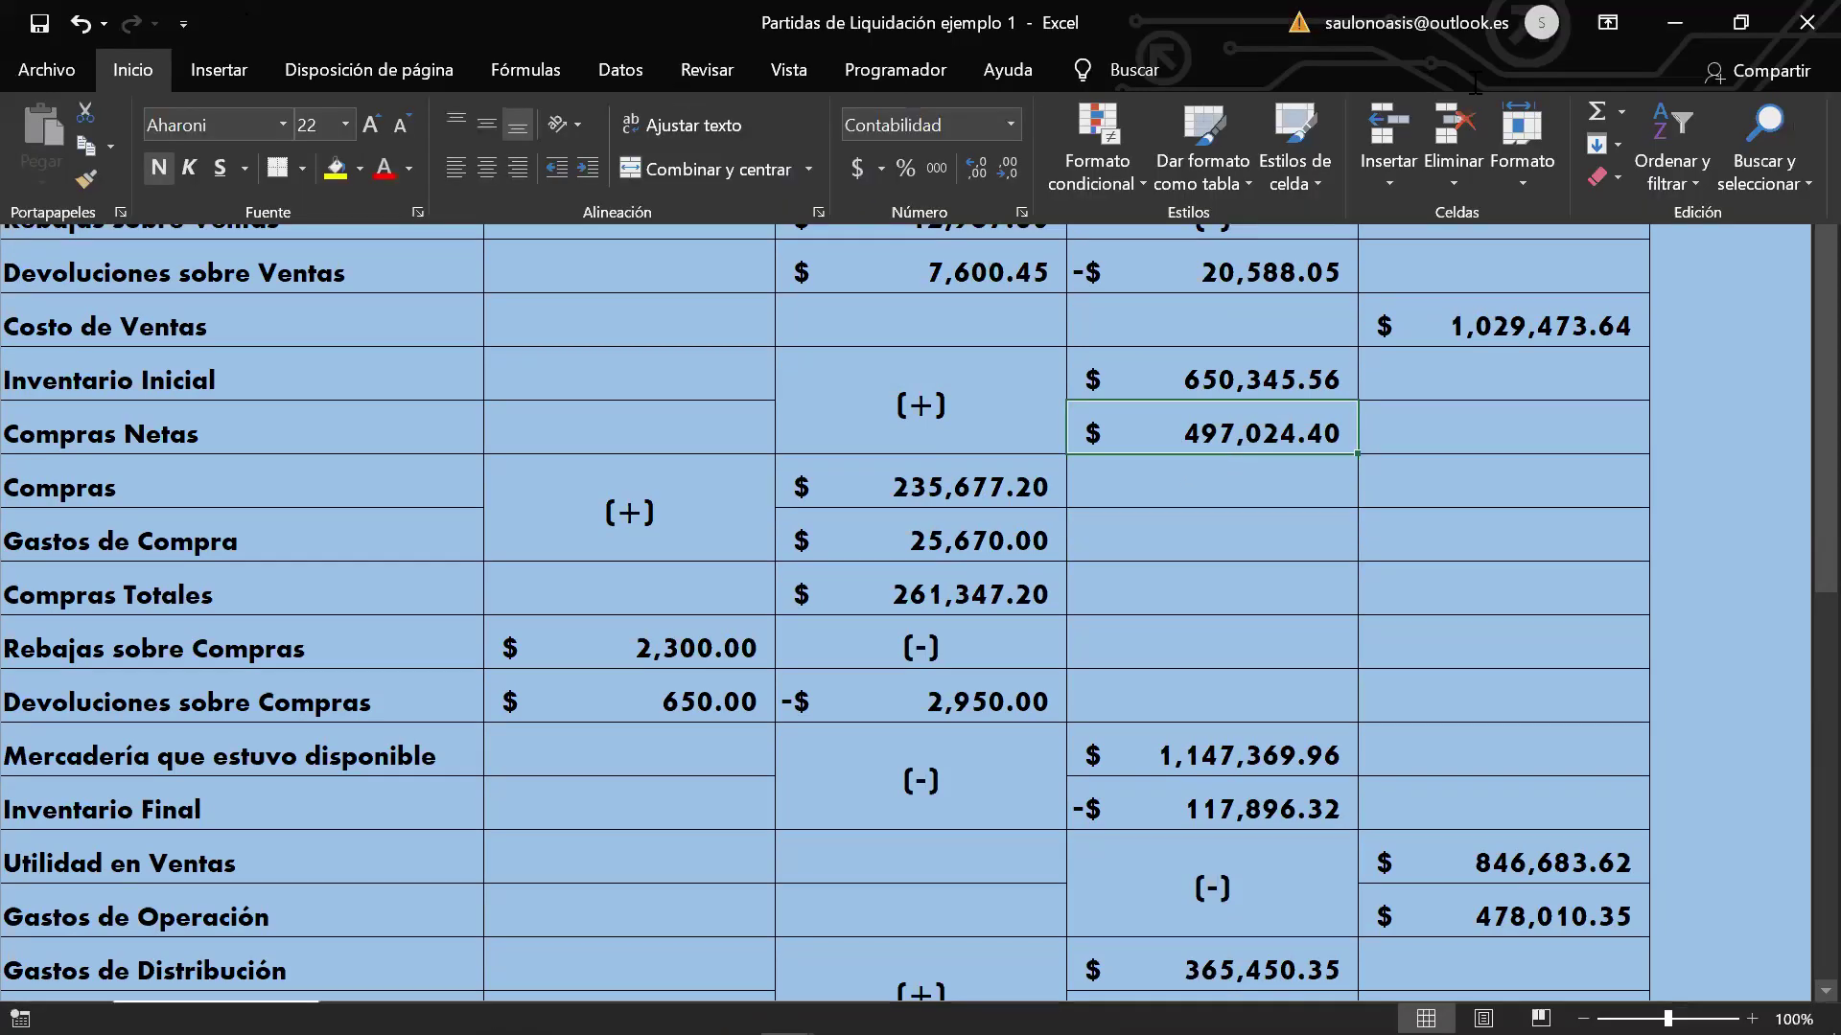
left_click(1584, 42)
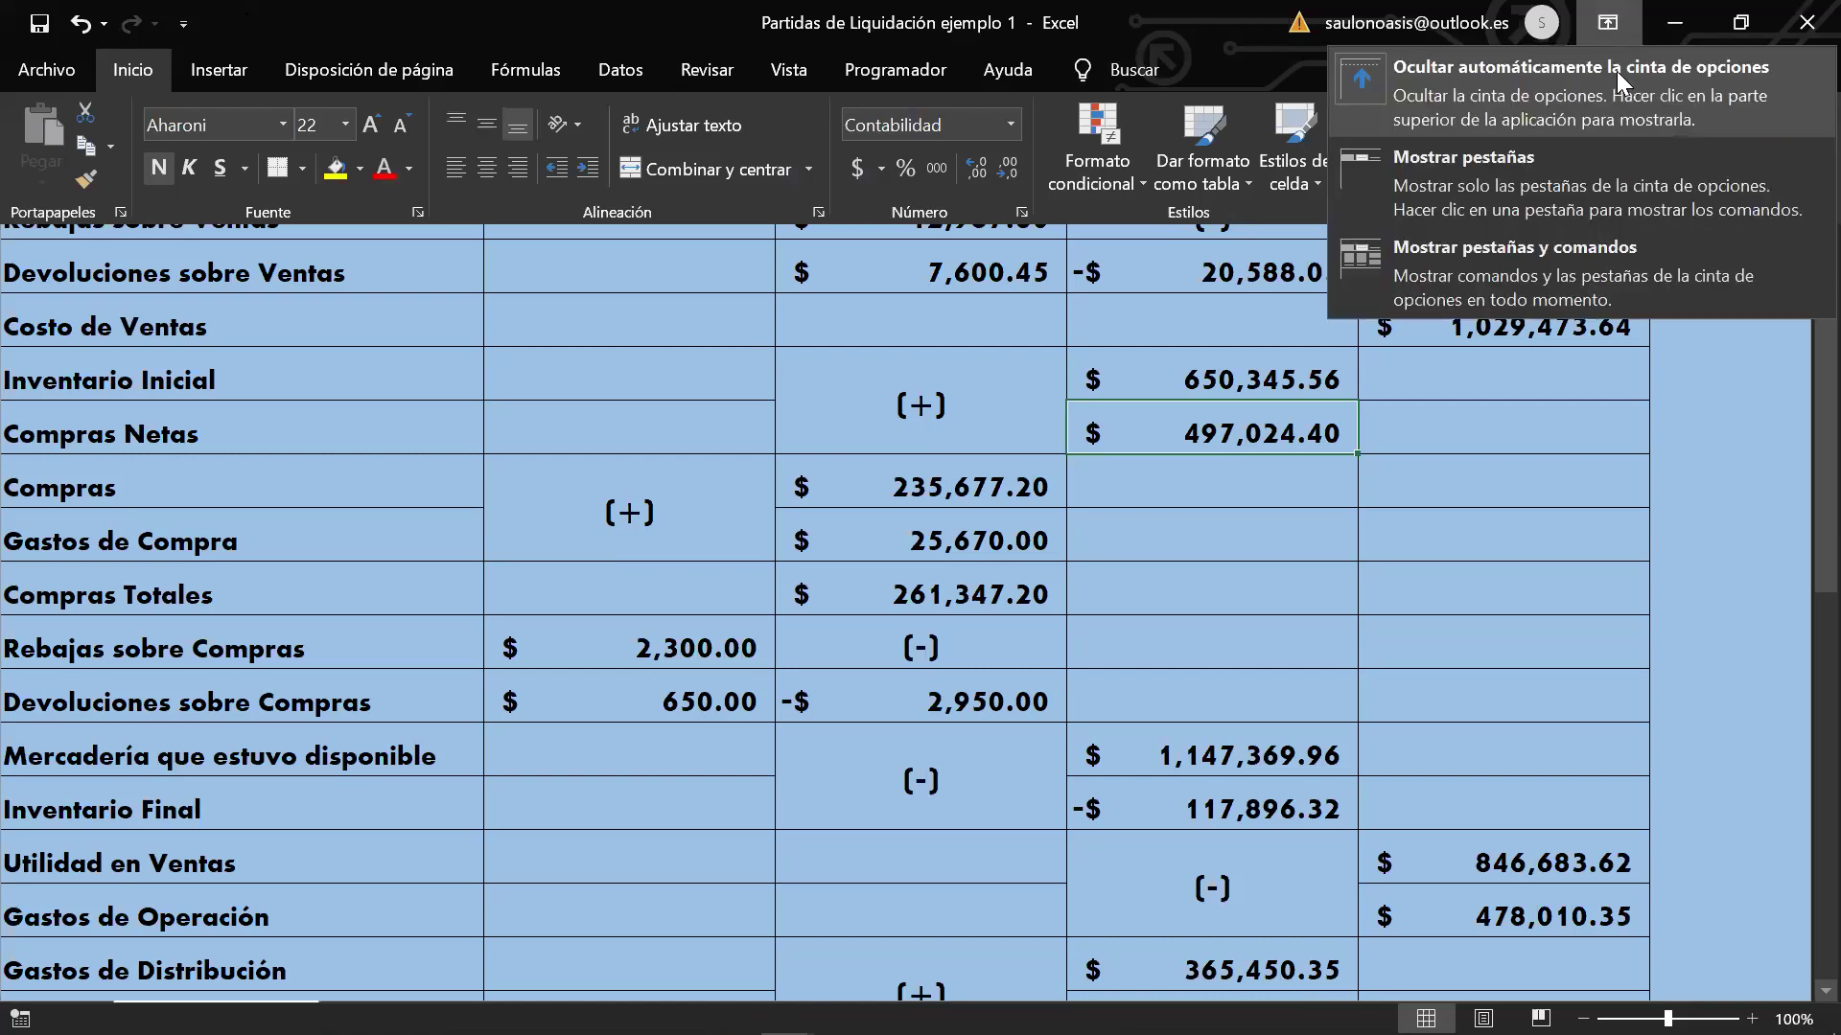
left_click(1549, 257)
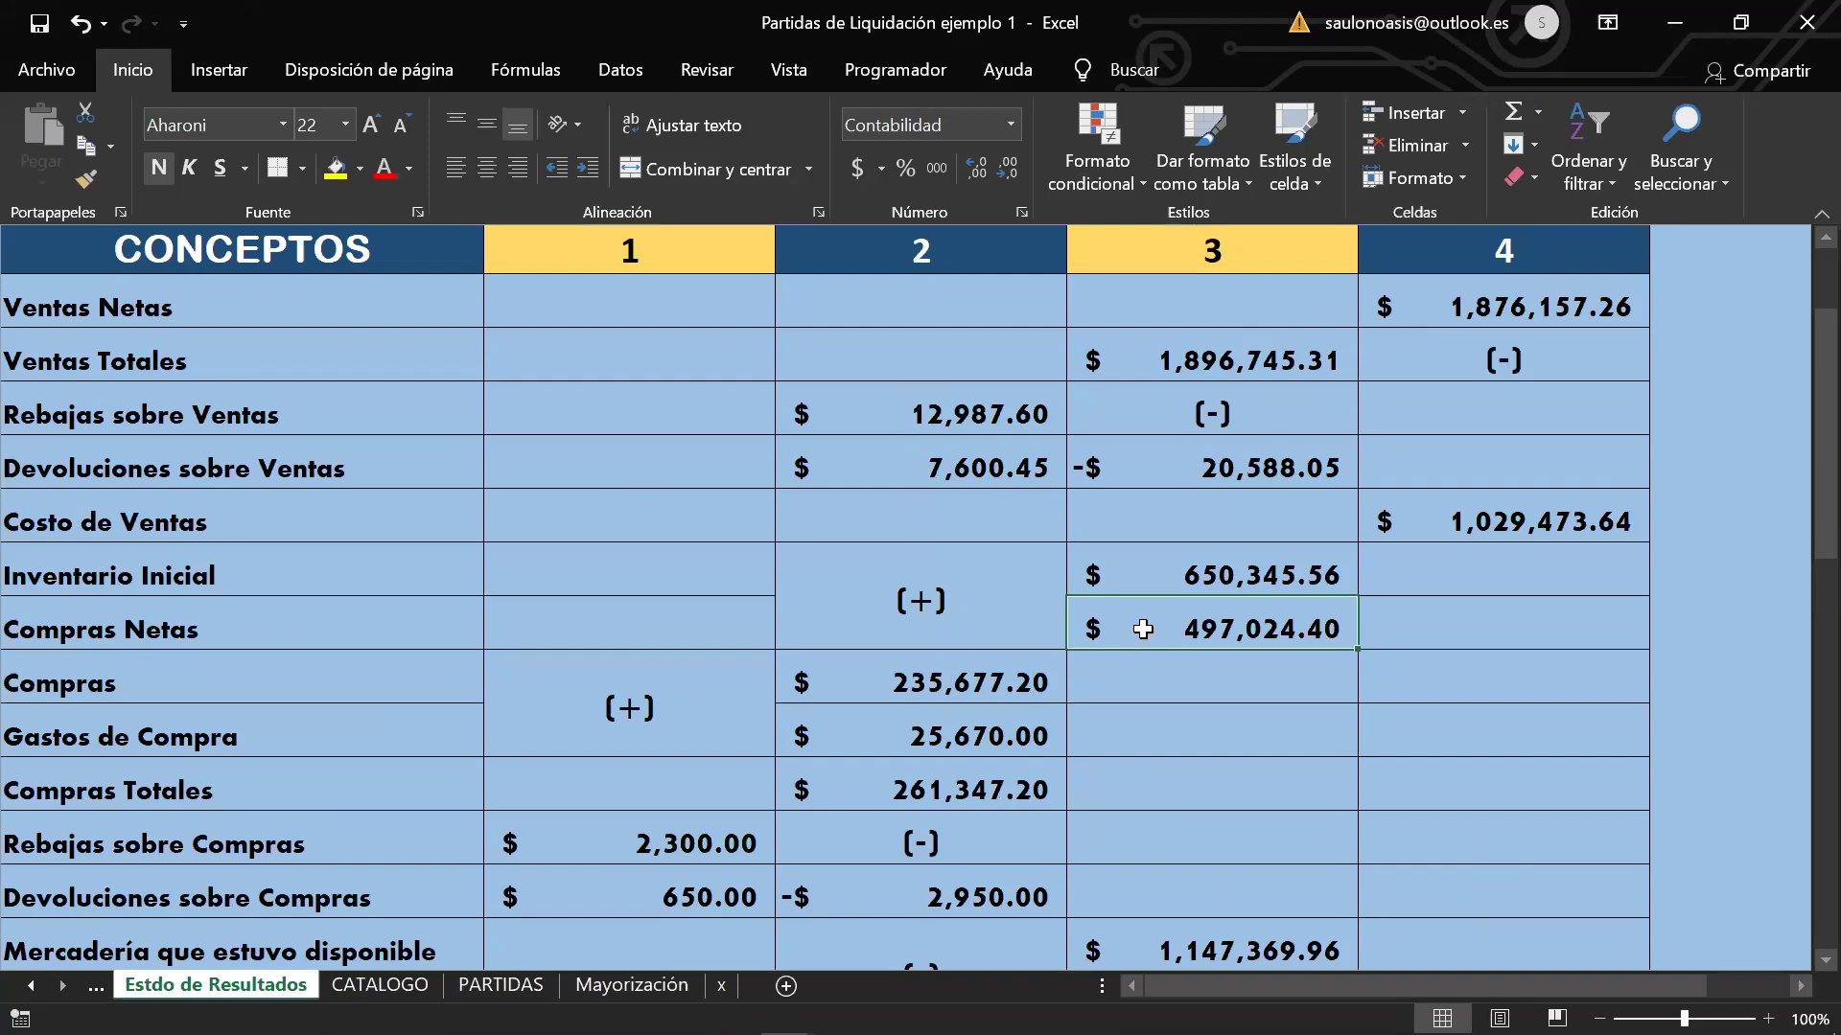
left_click(776, 75)
left_click(568, 125)
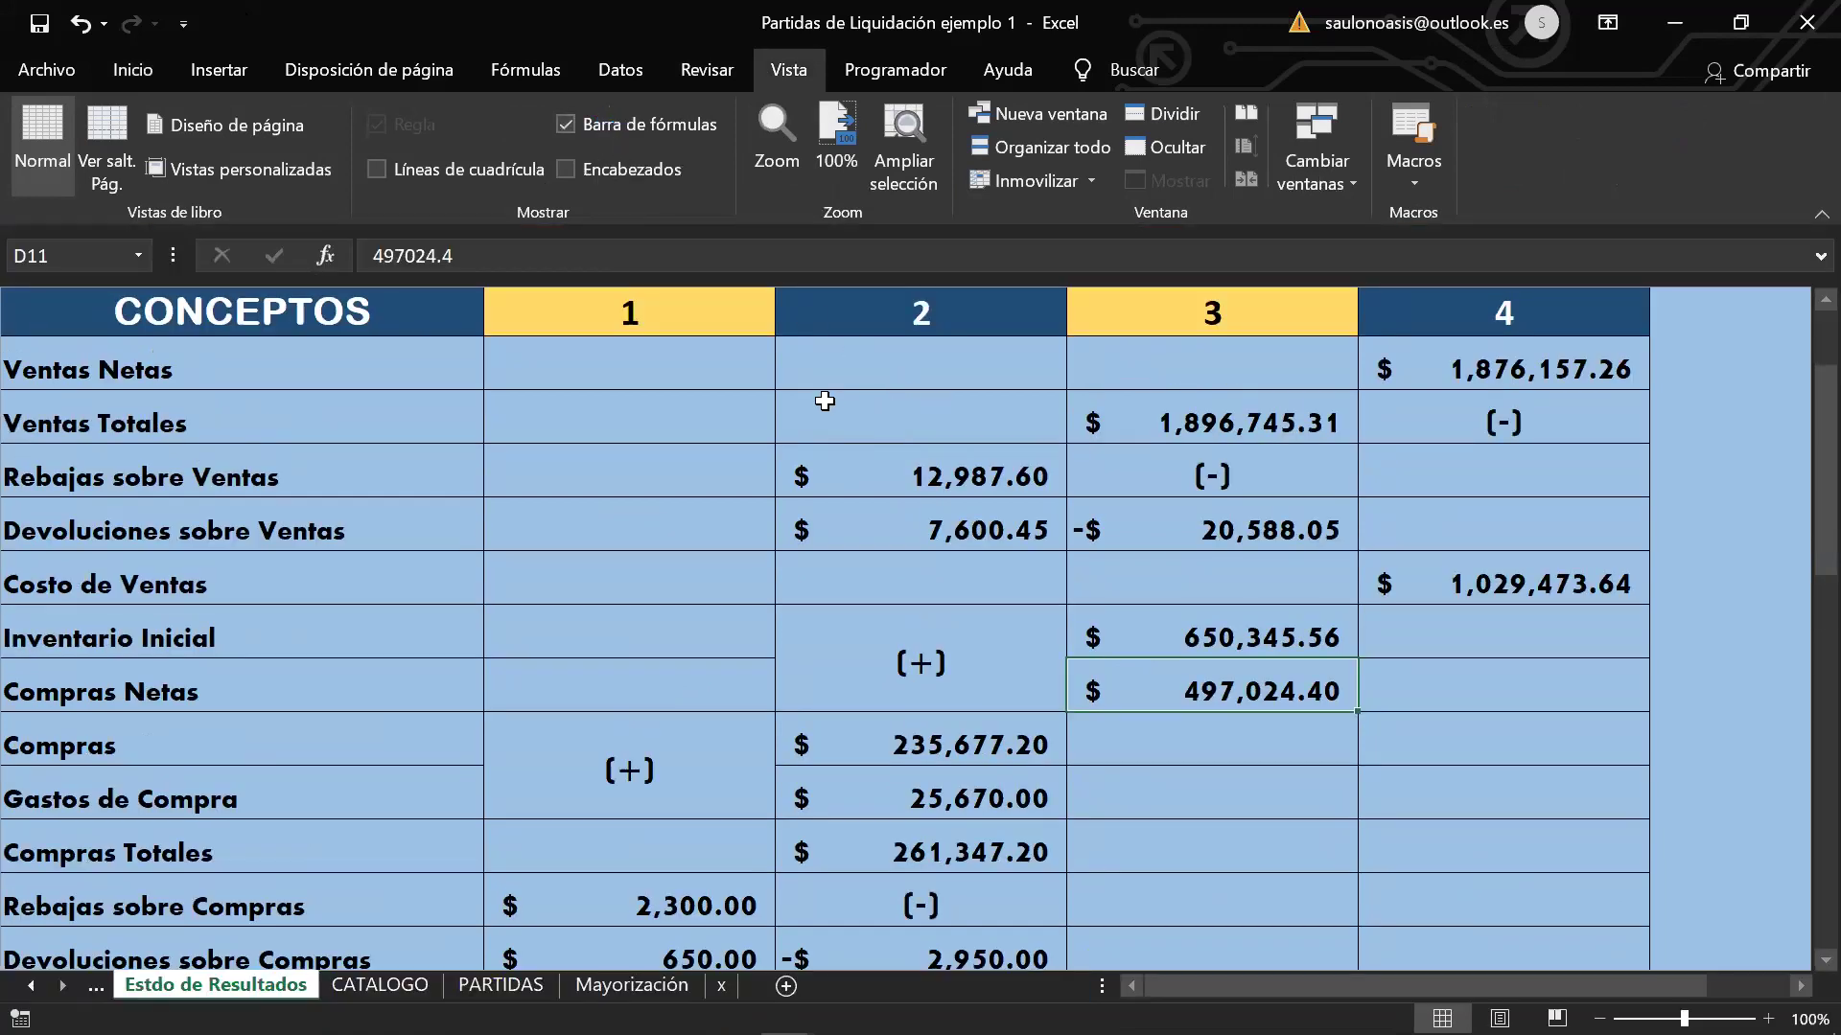
Step: Try to calculate Compras Netas in D11 of the income statement with the formula =C14-C16
scroll(825, 400, "down", 3)
scroll(824, 400, "up", 2)
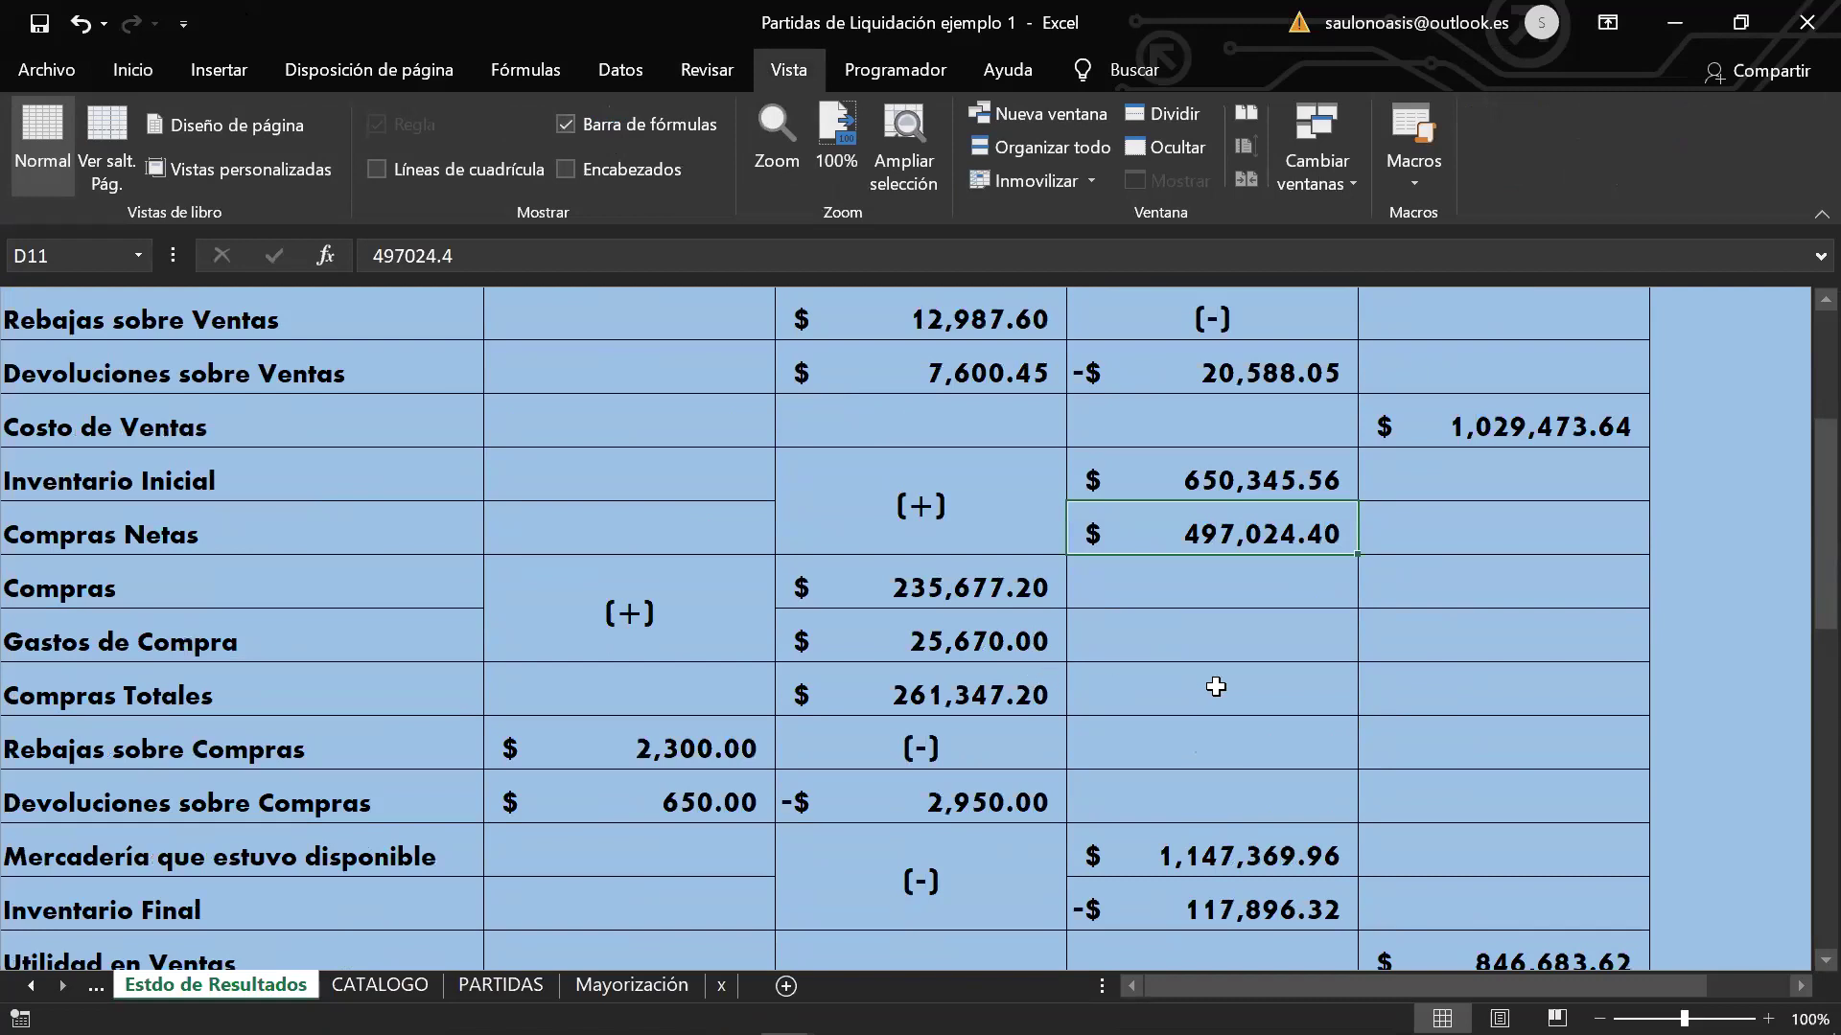
left_click(1277, 644)
scroll(1277, 645, "up", 1)
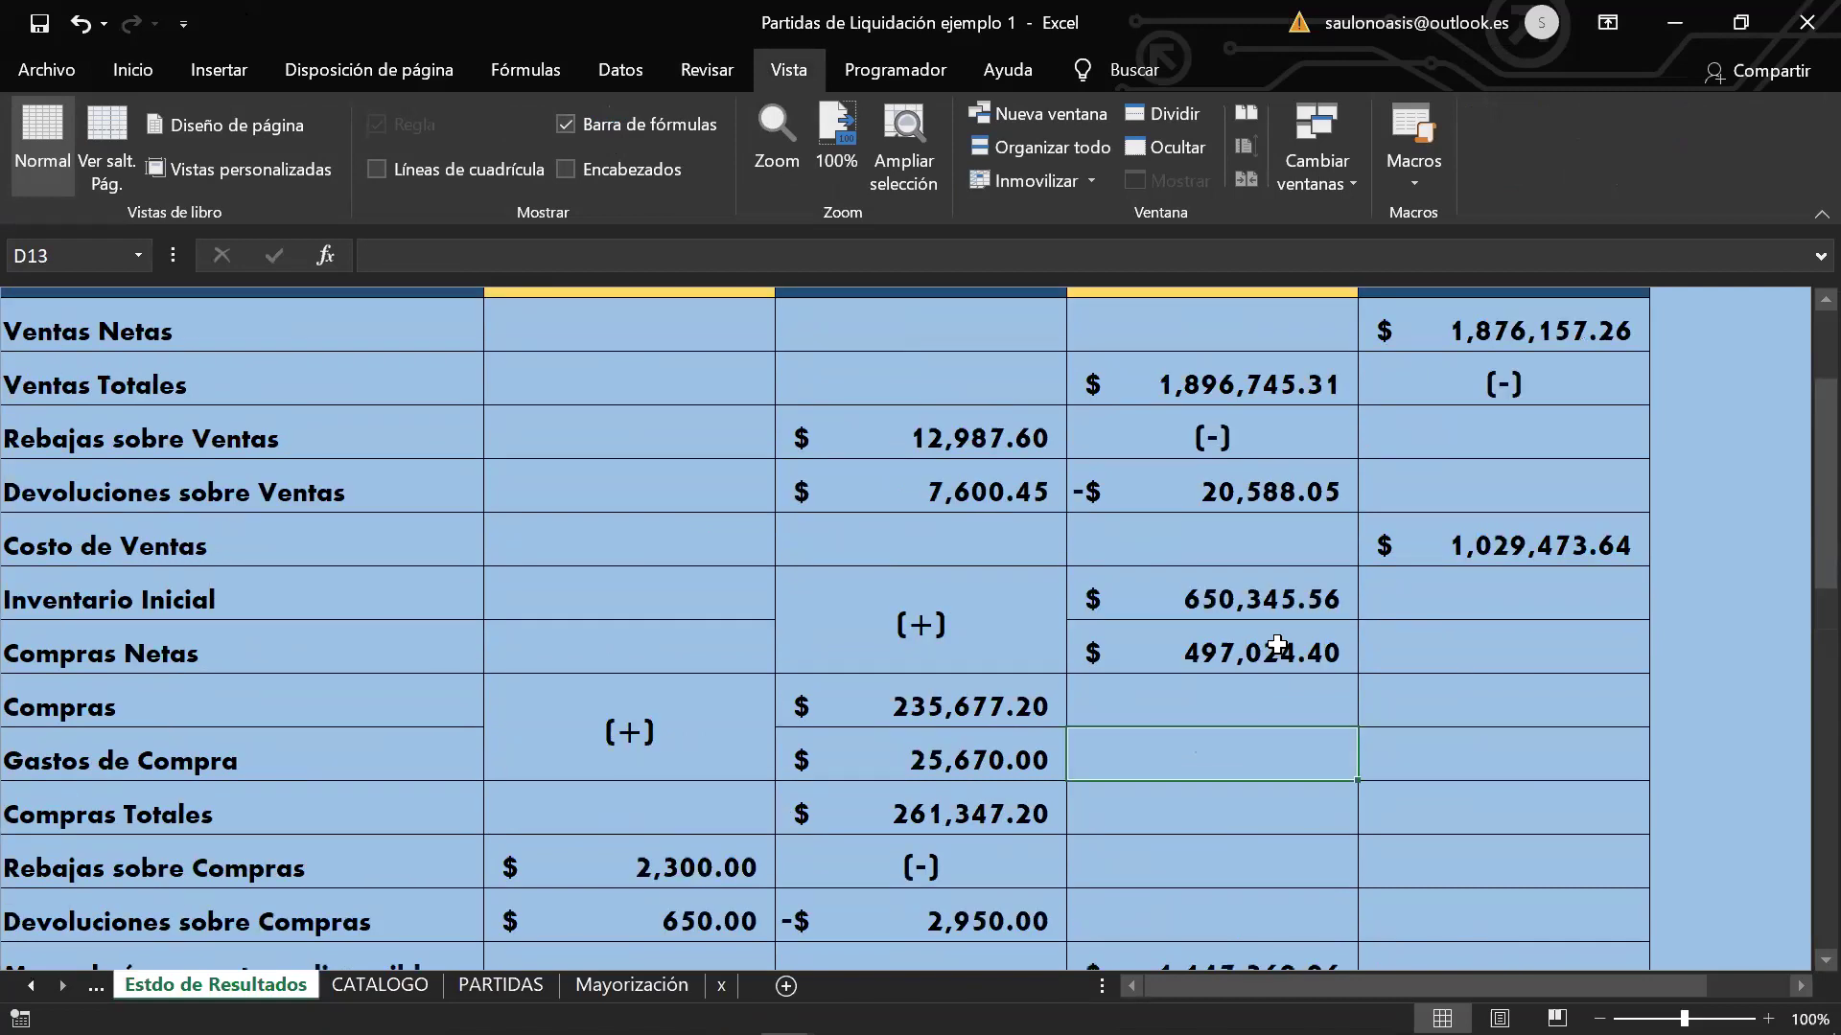
scroll(1227, 539, "down", 1)
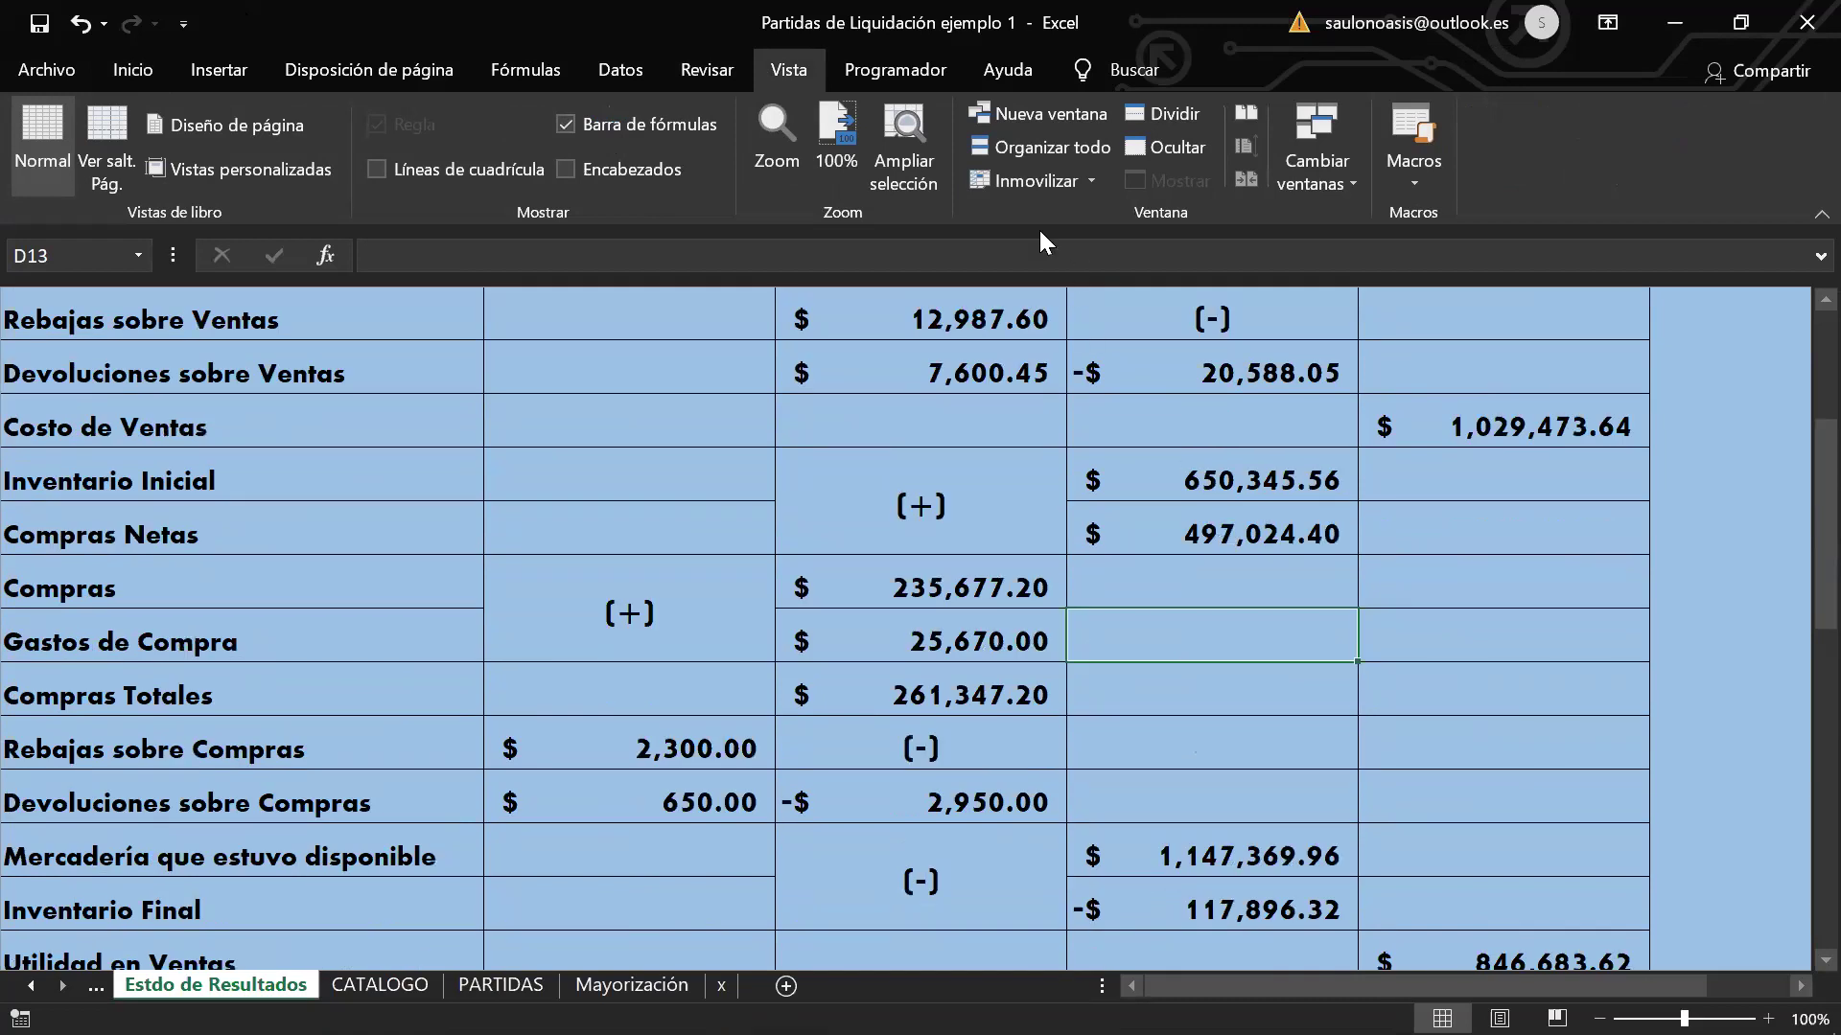
left_click(1187, 534)
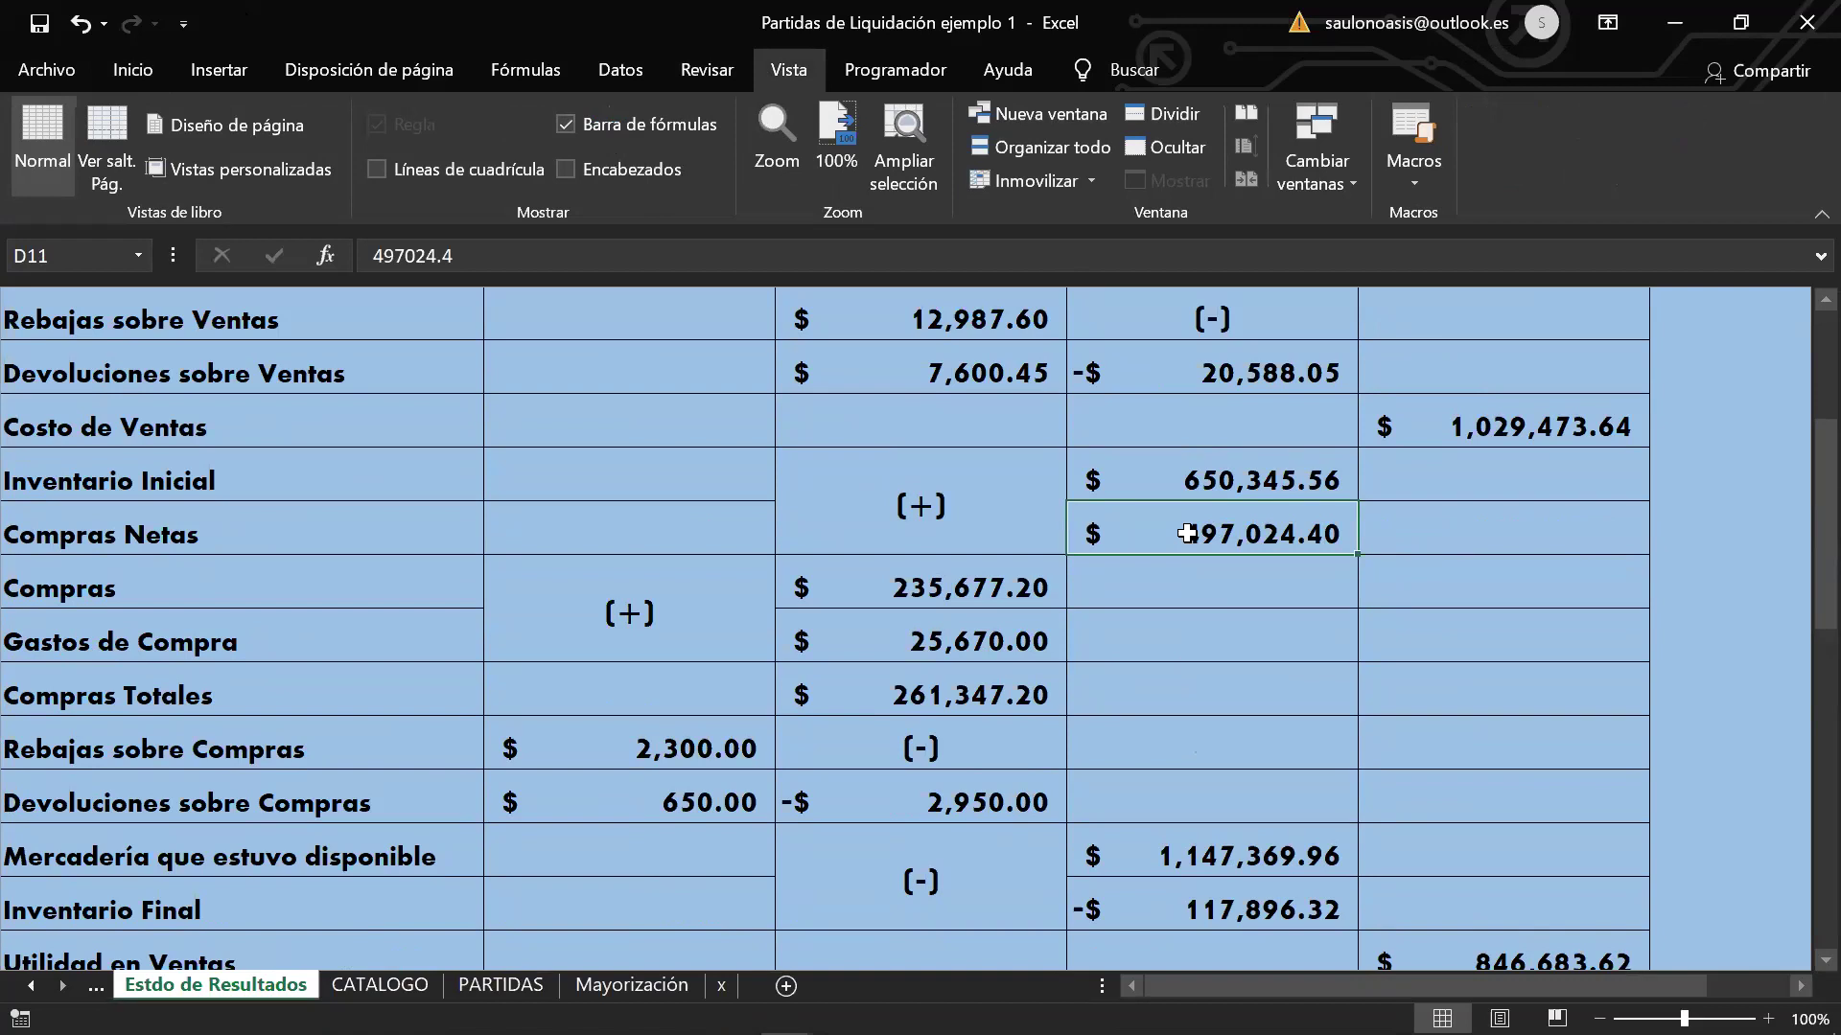
type("=")
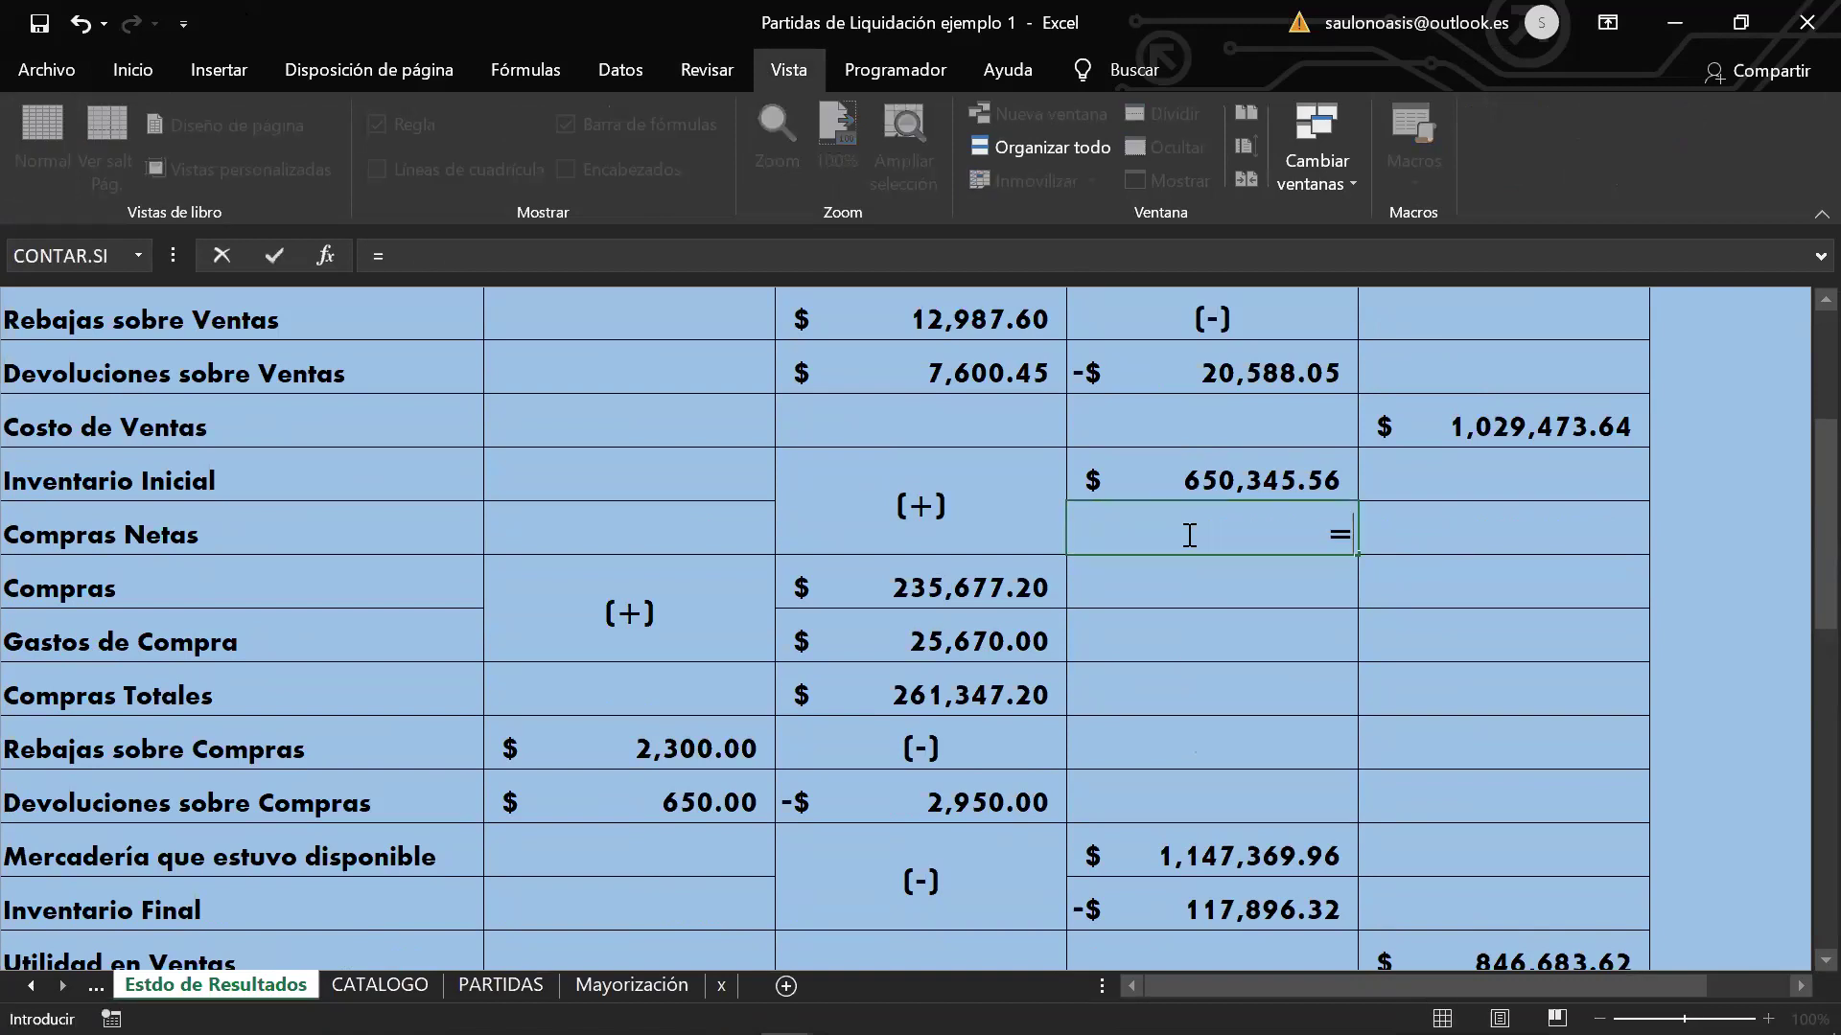
left_click(1037, 679)
type("-")
left_click(997, 814)
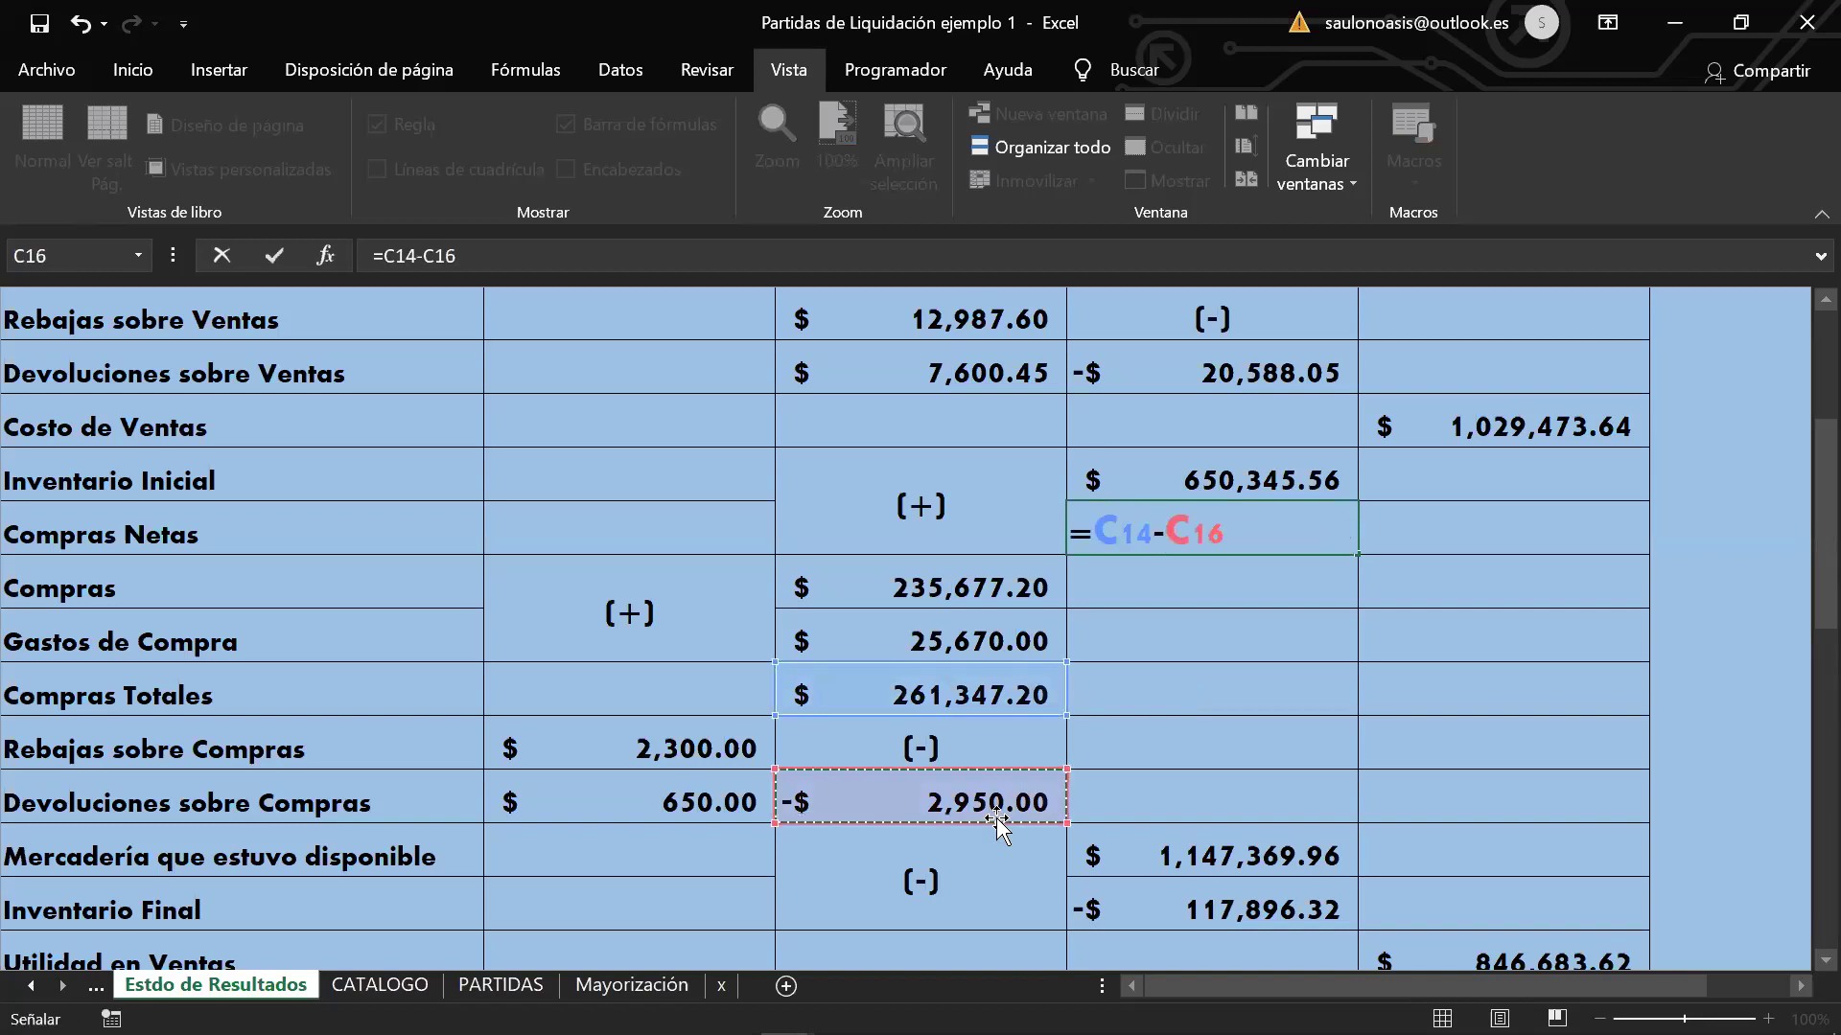
key("Return")
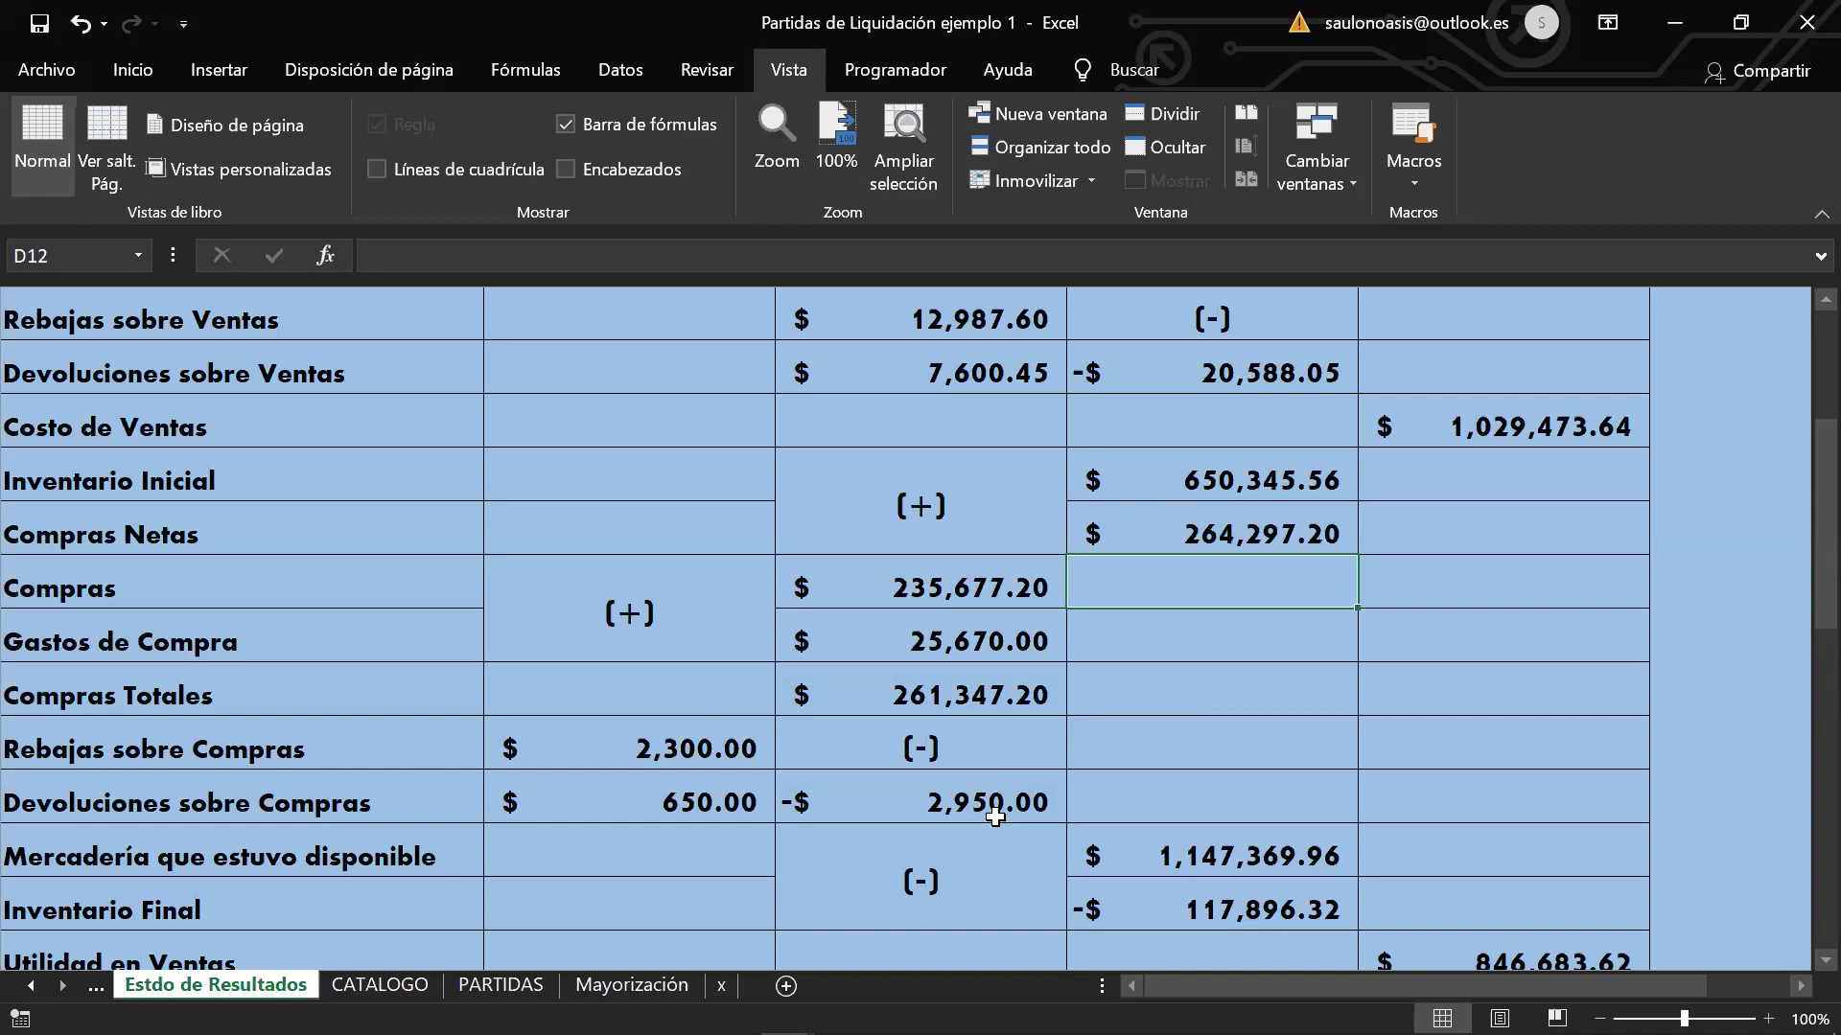
Step: Calculate Compras Netas in D11 of the income statement with the formula =C14+C16
left_click(961, 678)
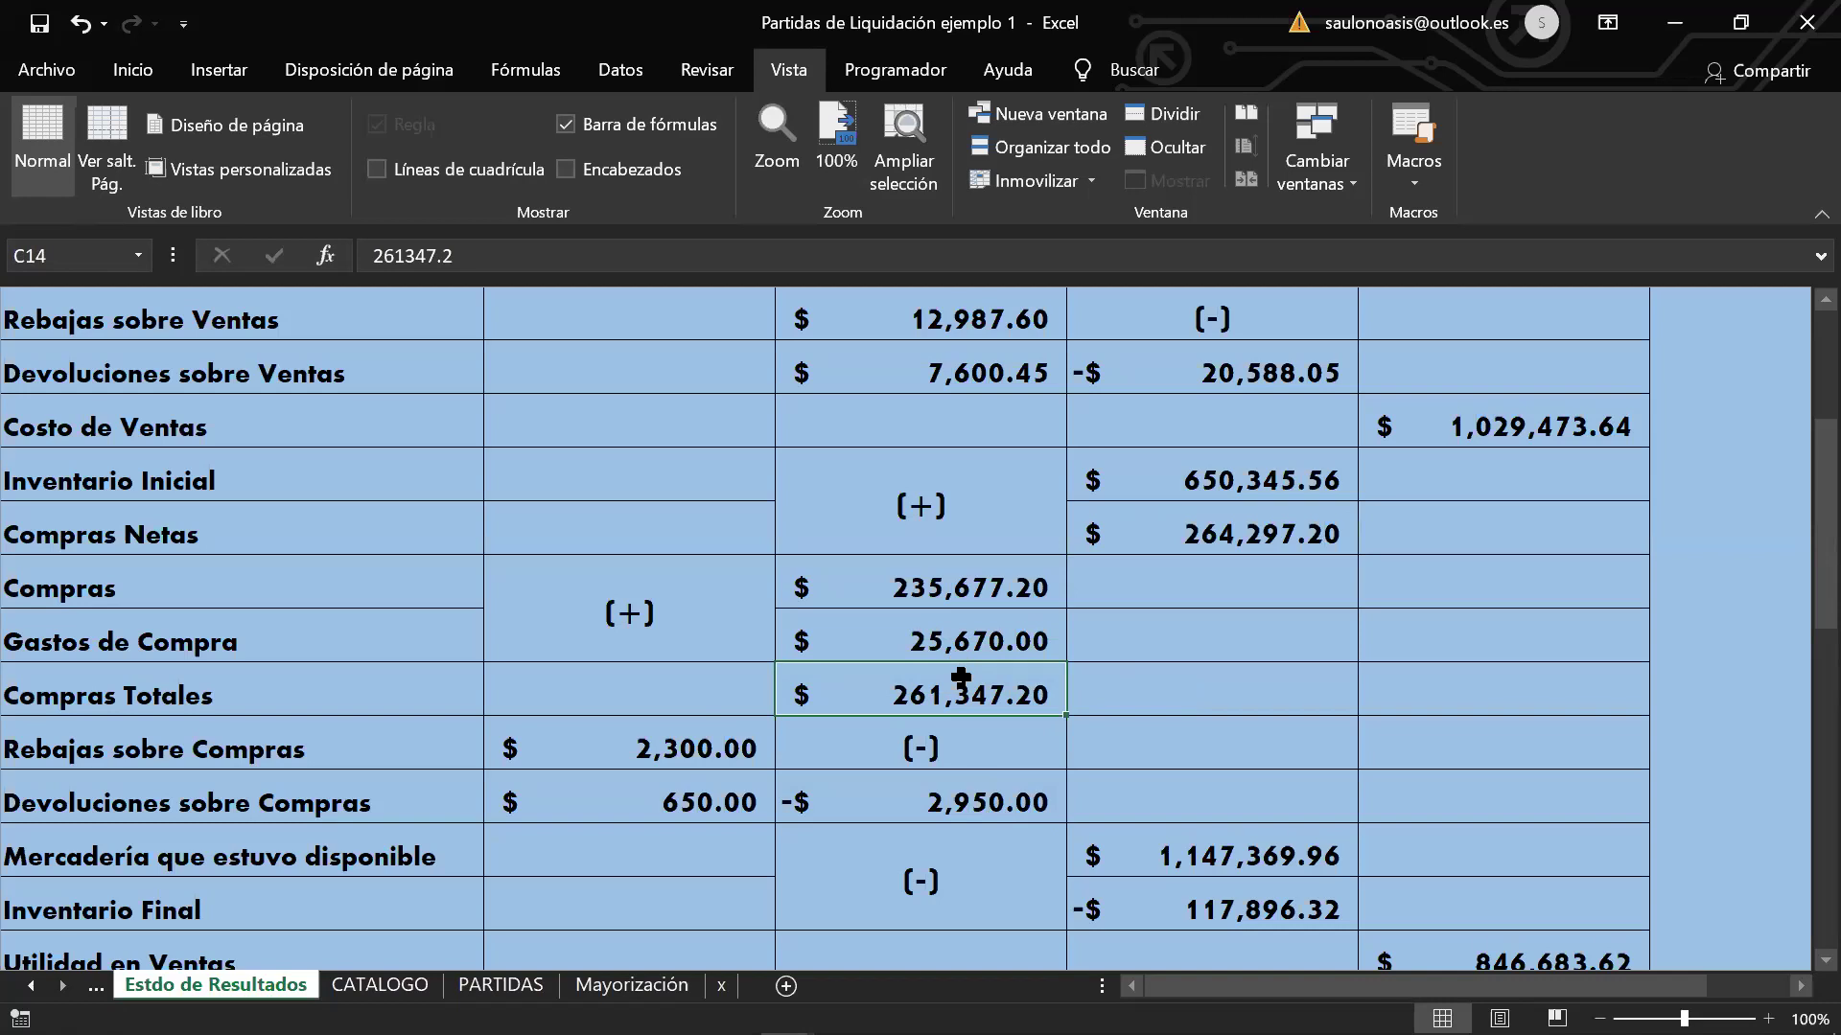
left_click(1171, 632)
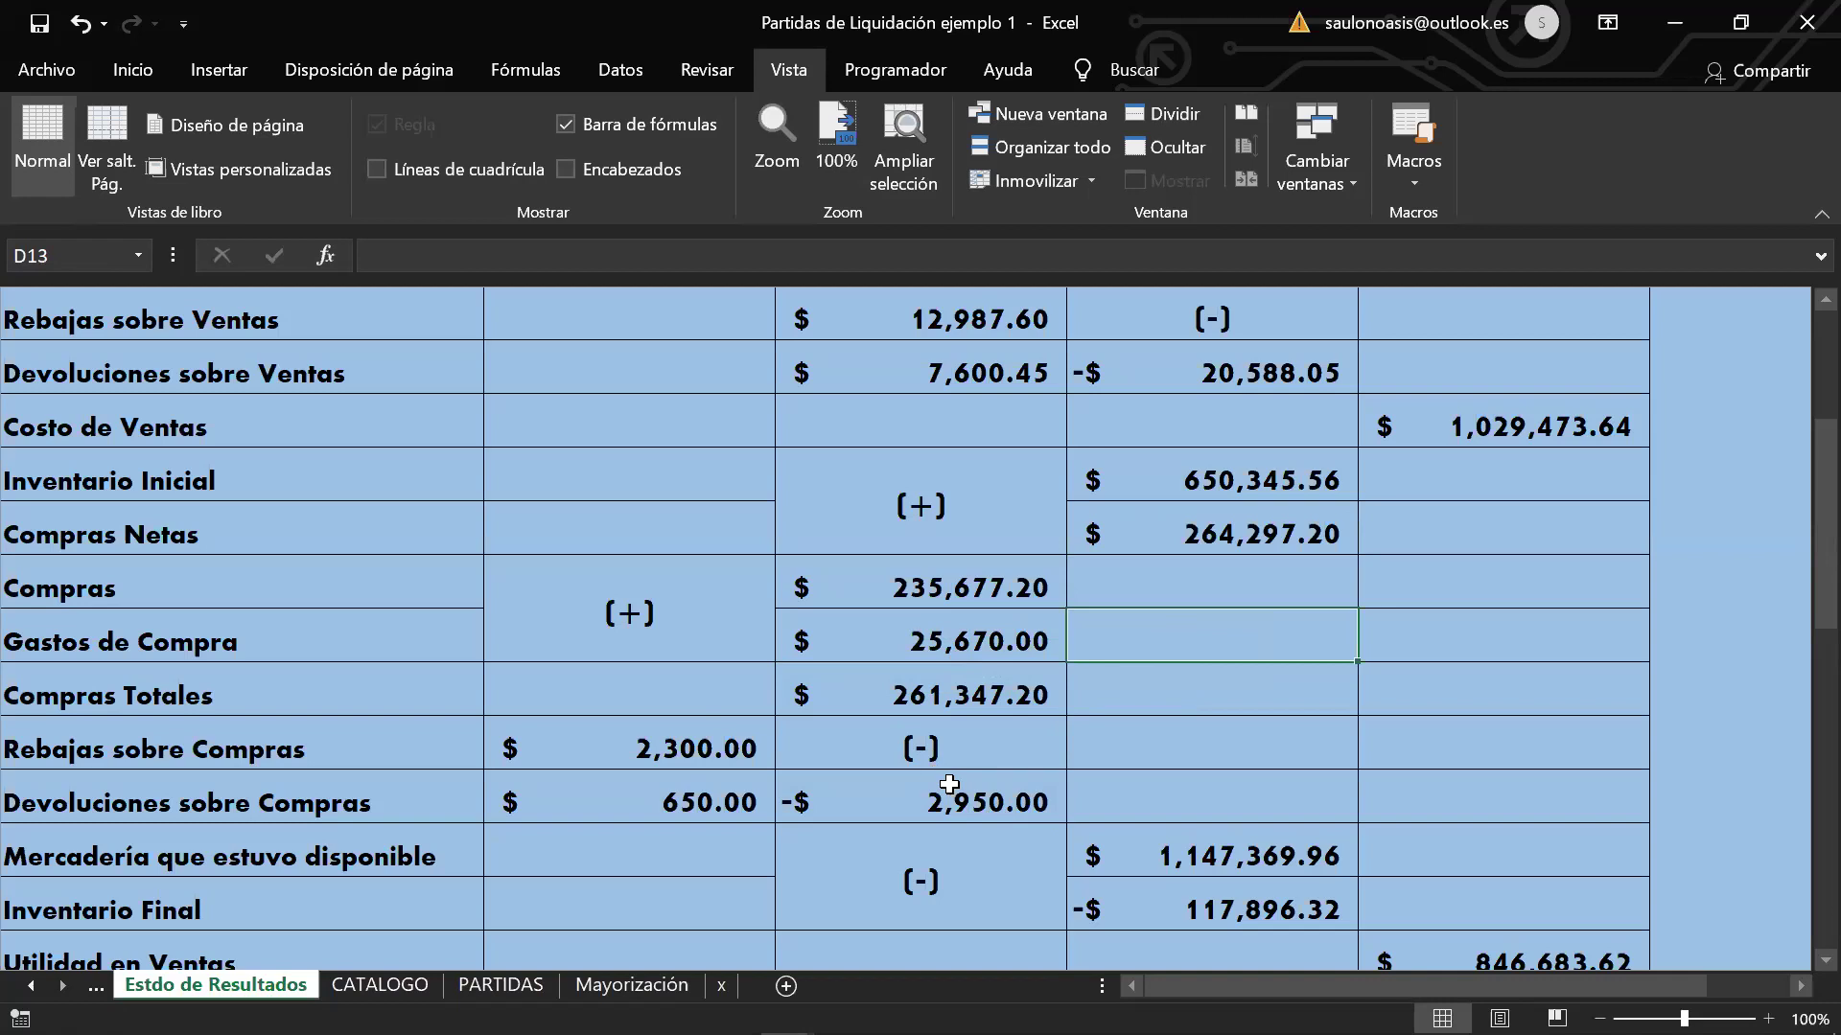
scroll(978, 806, "down", 1)
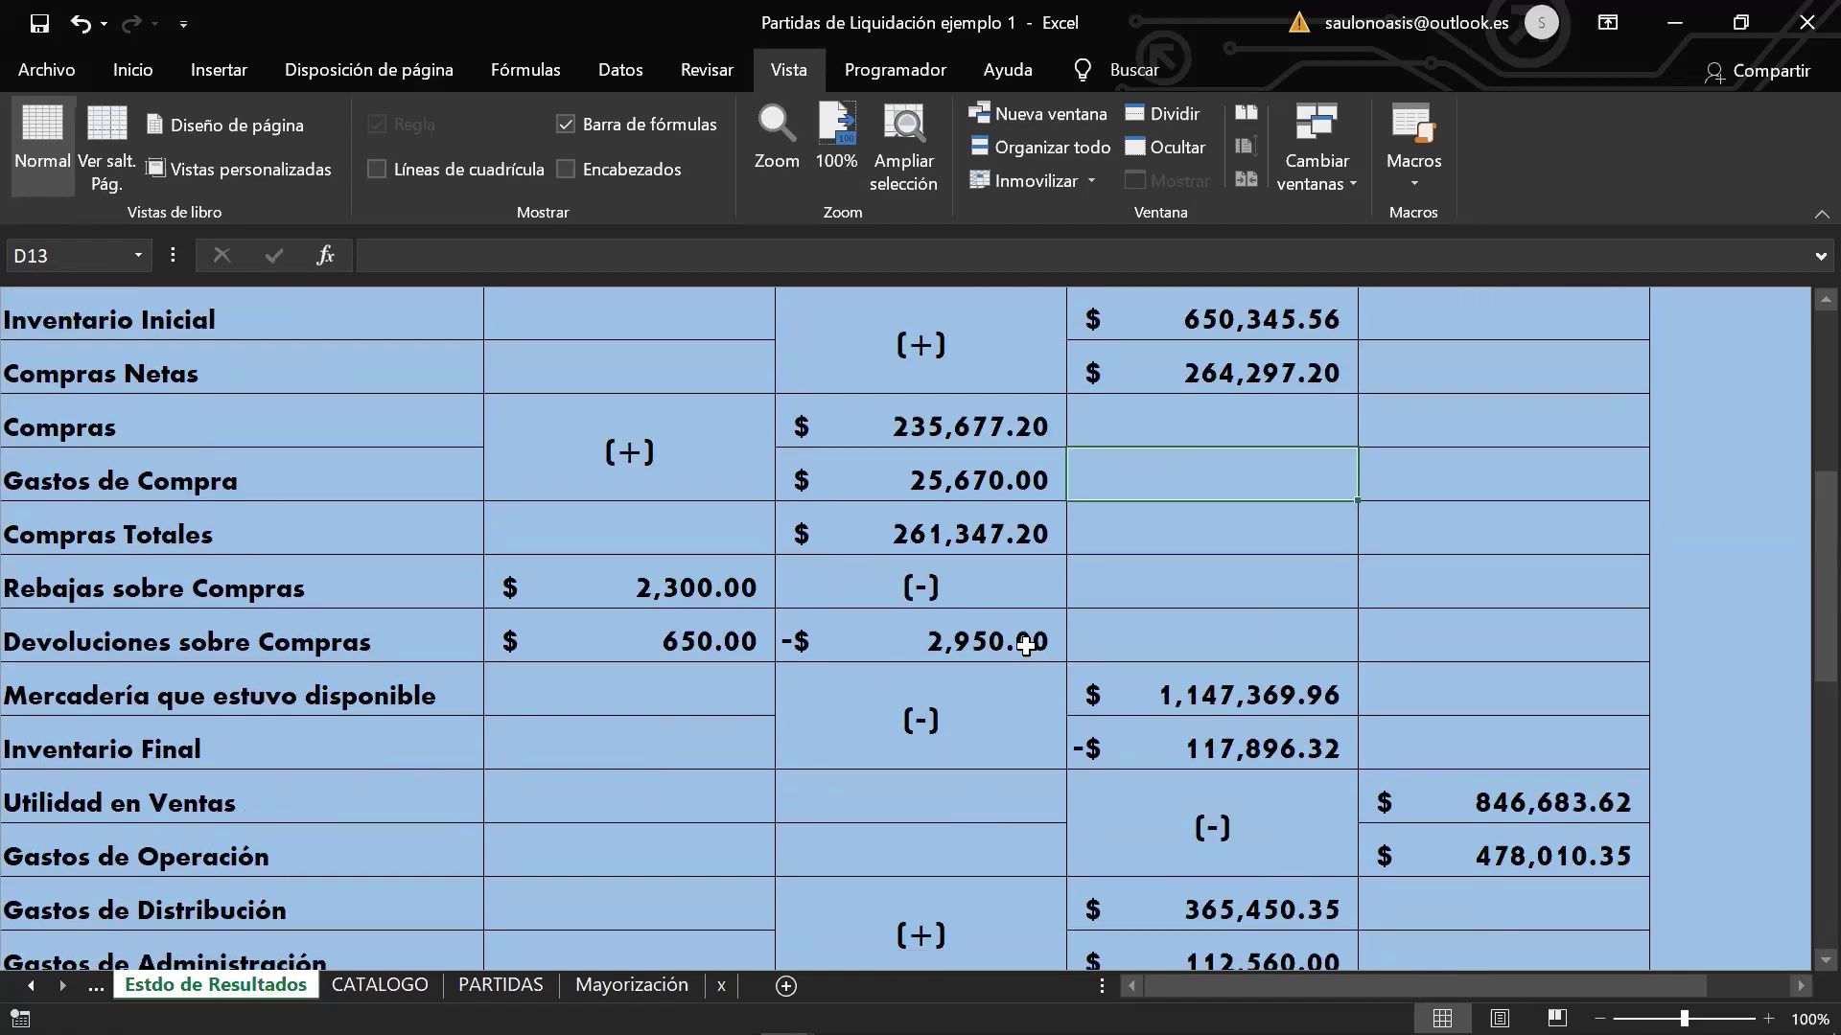
left_click(1165, 357)
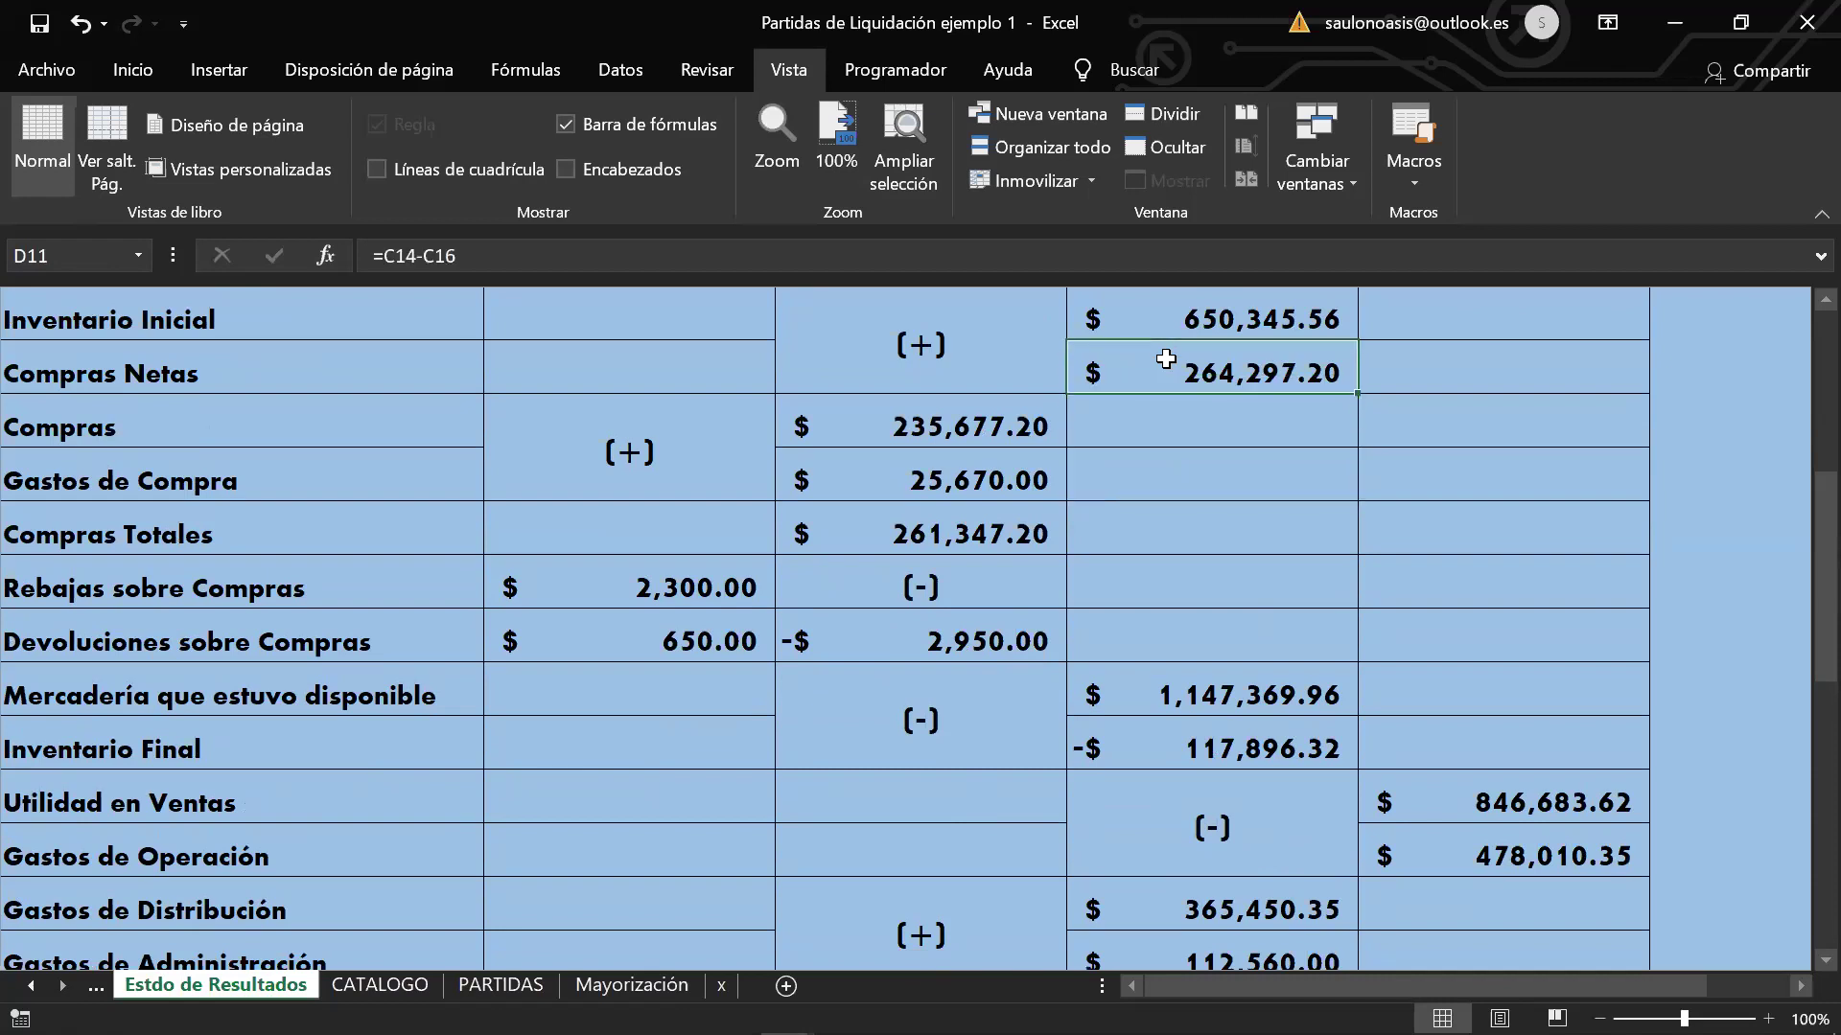
type("=")
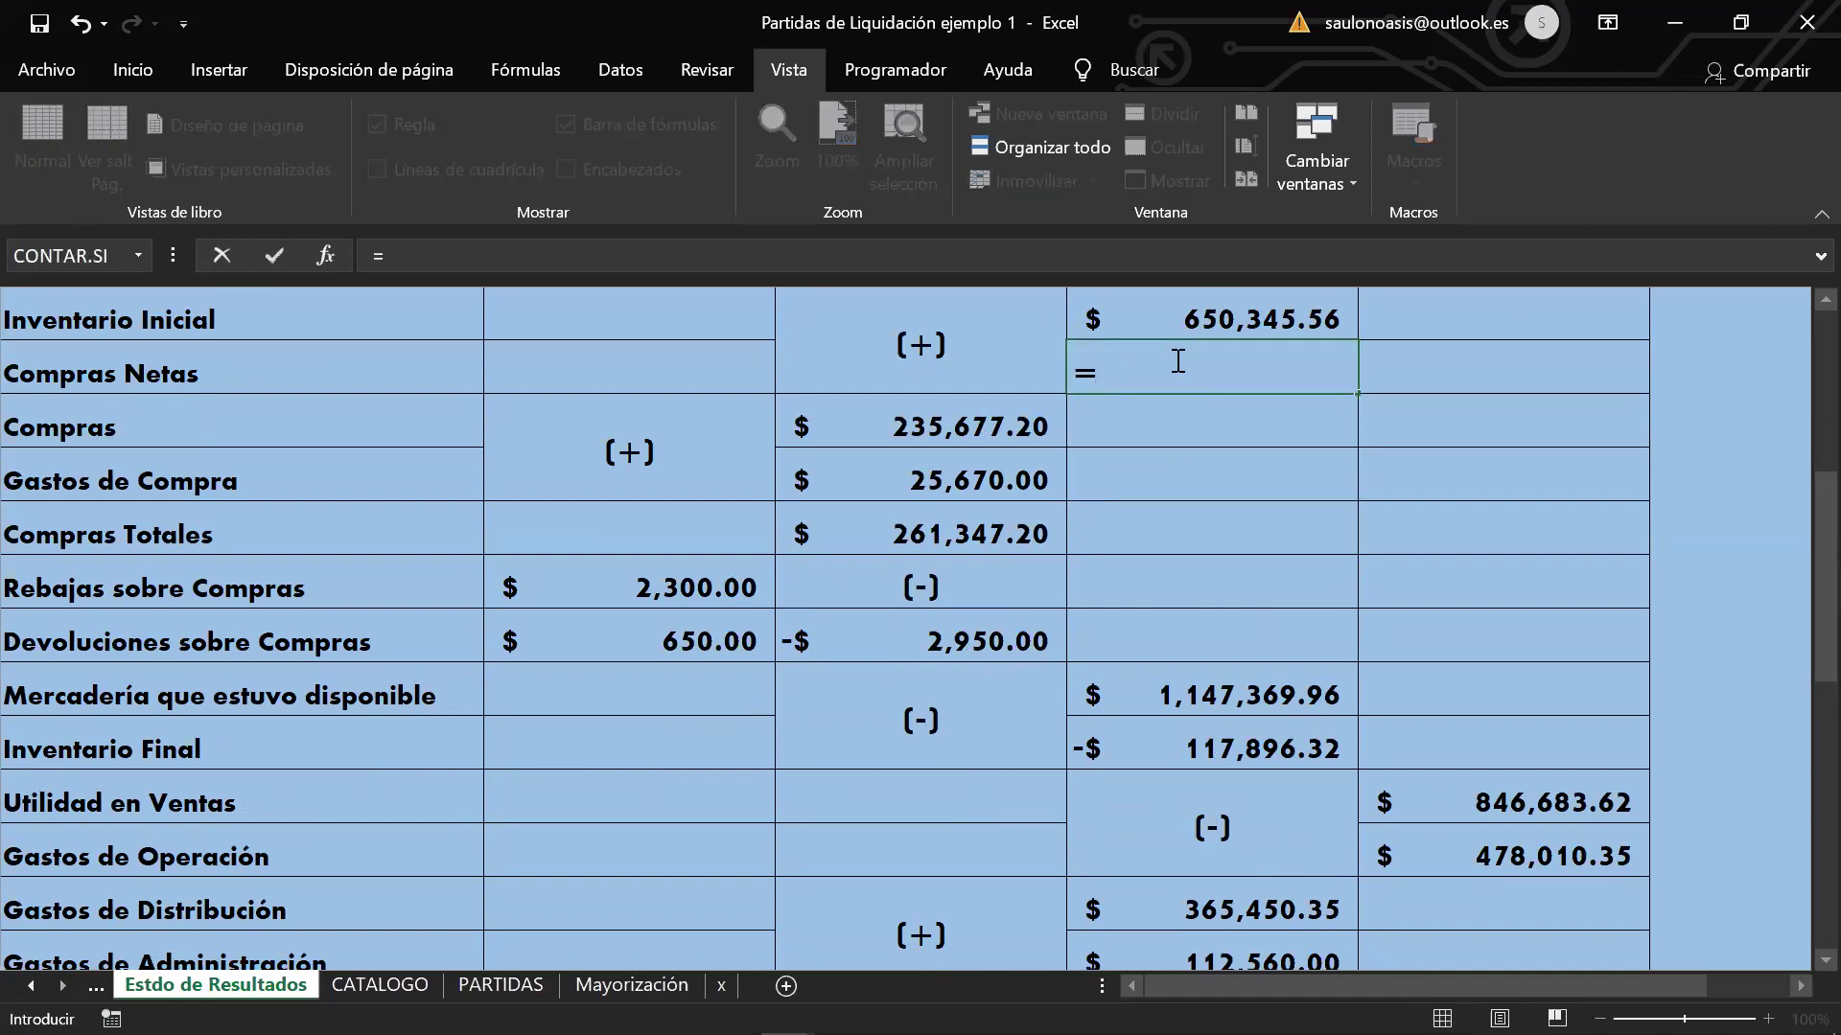
left_click(1035, 530)
type("+")
left_click(1014, 643)
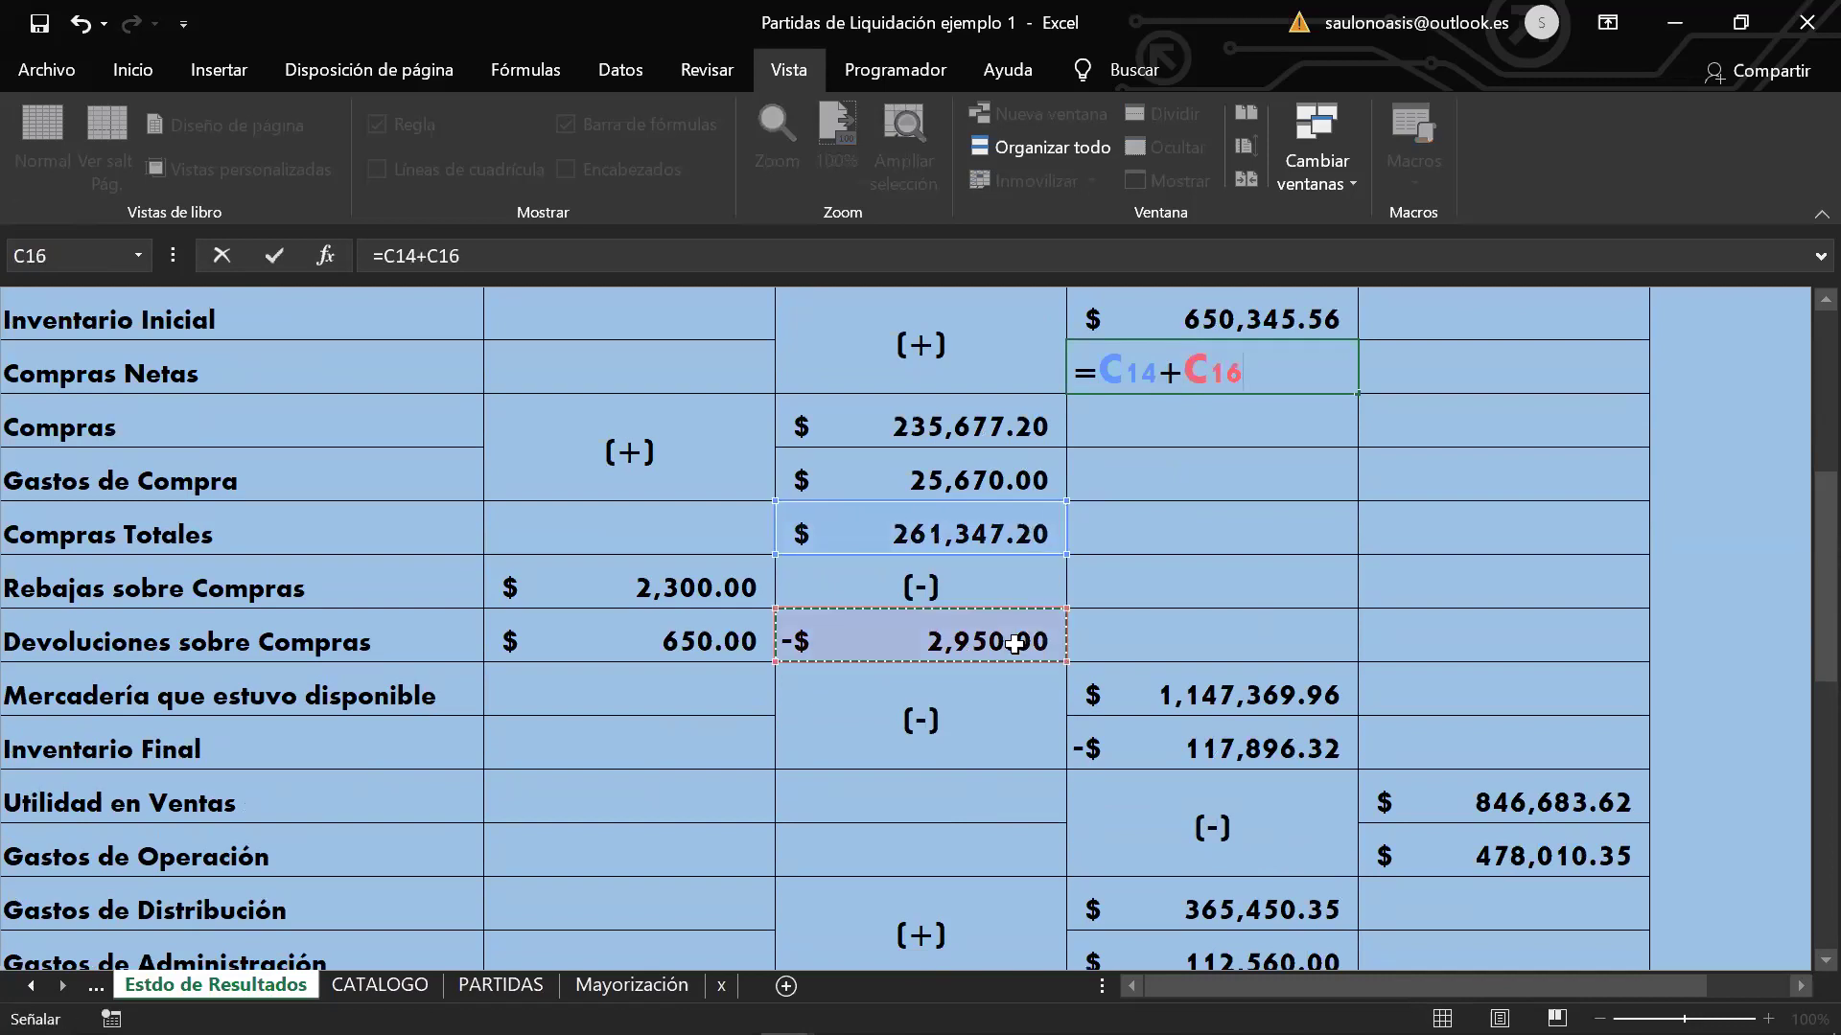
key("Return")
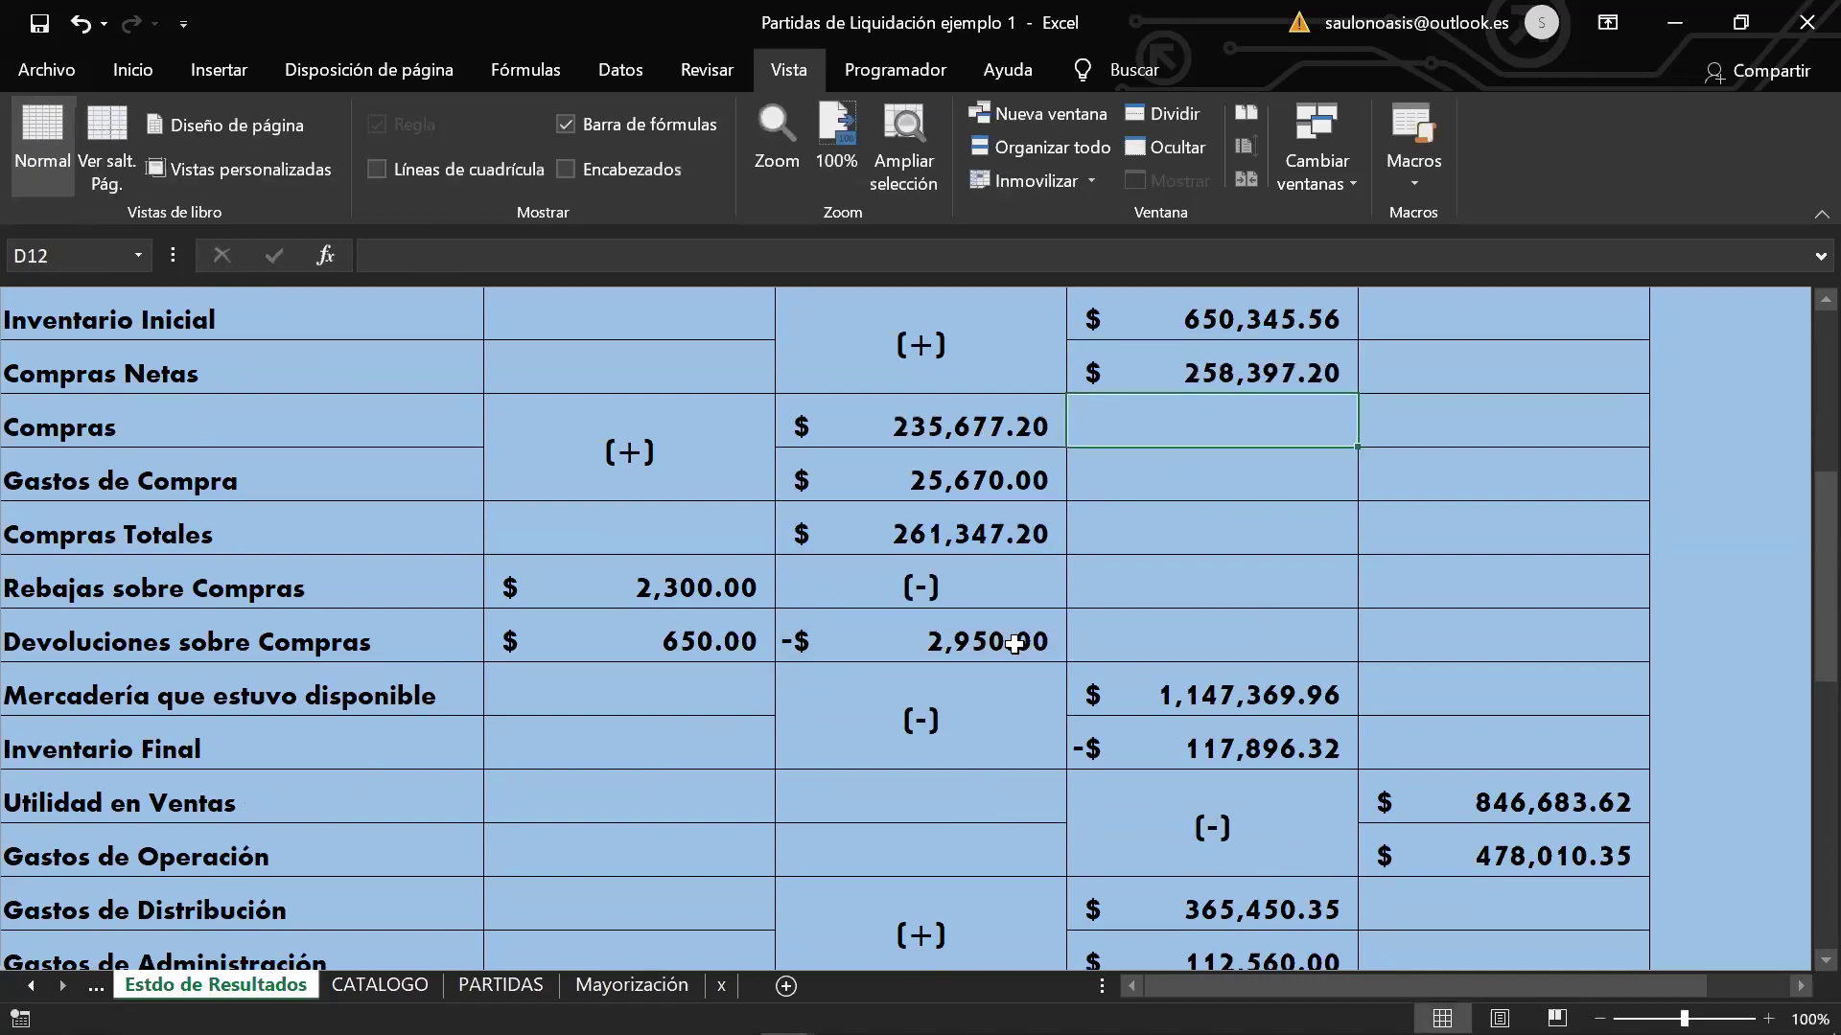
Step: Calculate Mercadería que estuvo disponible in D17 with the formula =D10+D11
scroll(1129, 565, "up", 2)
scroll(1129, 565, "down", 2)
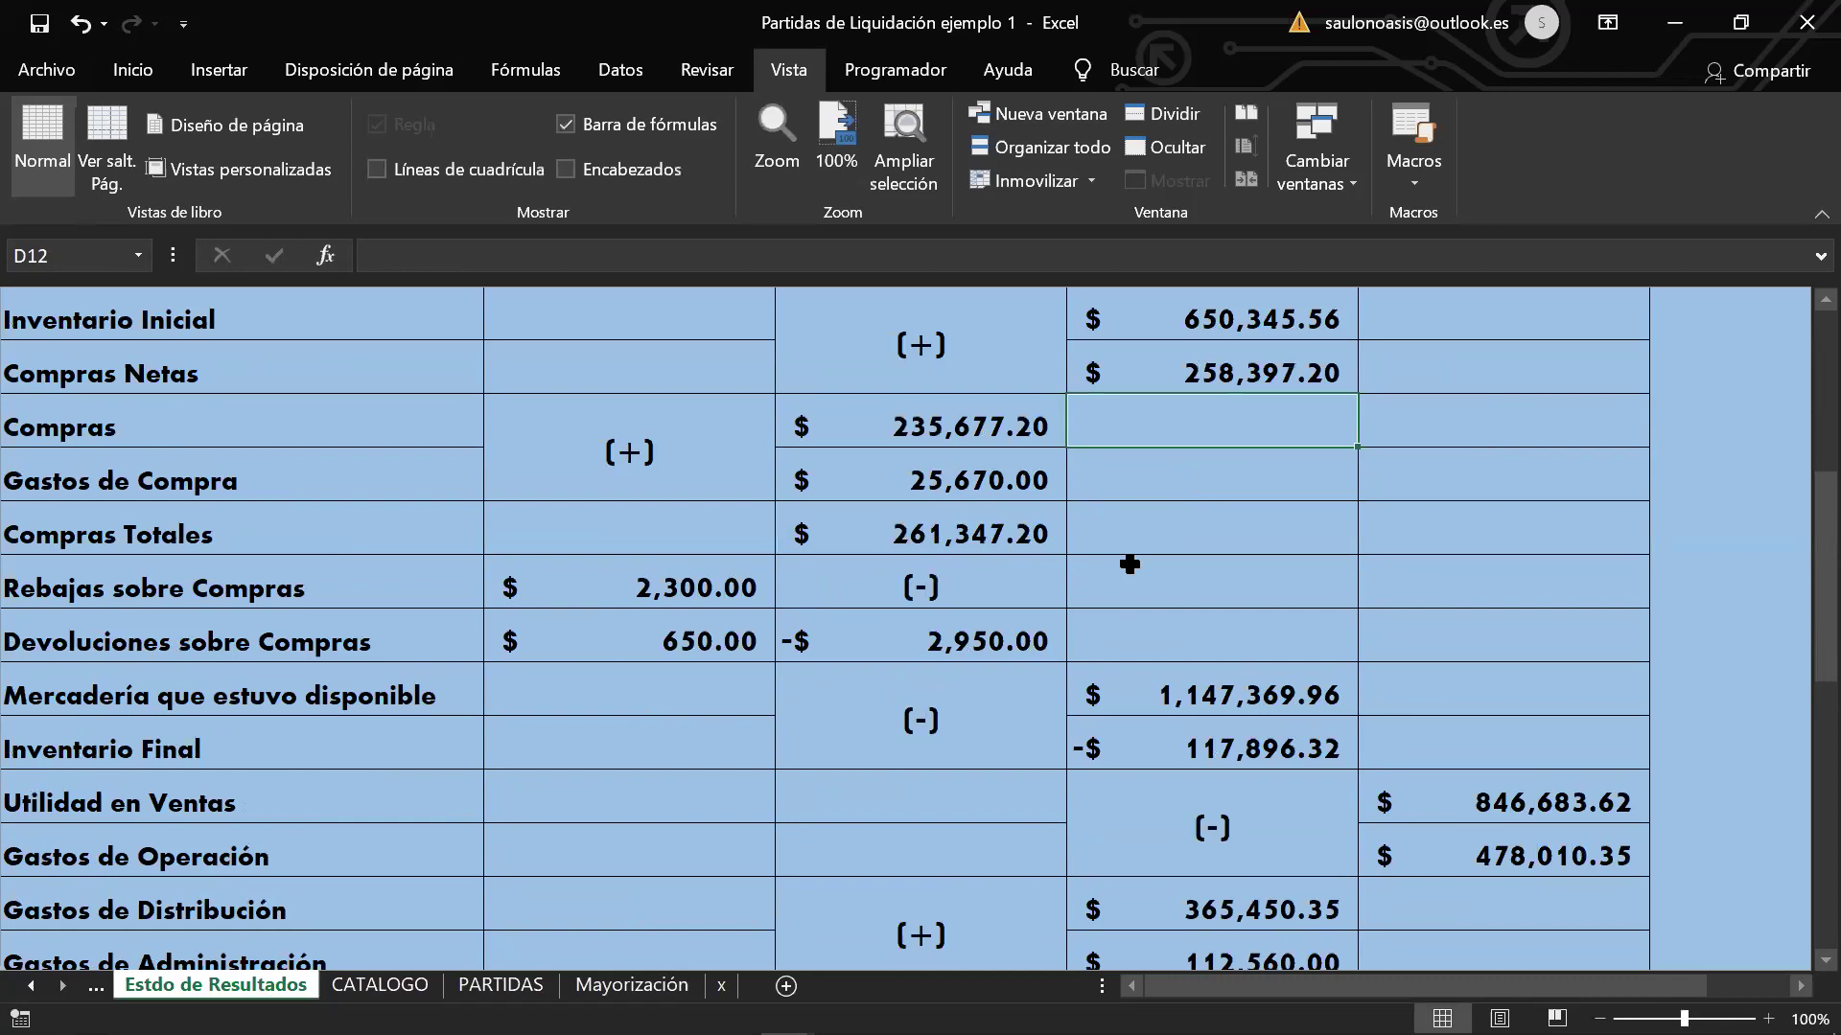
left_click(1229, 695)
type("=")
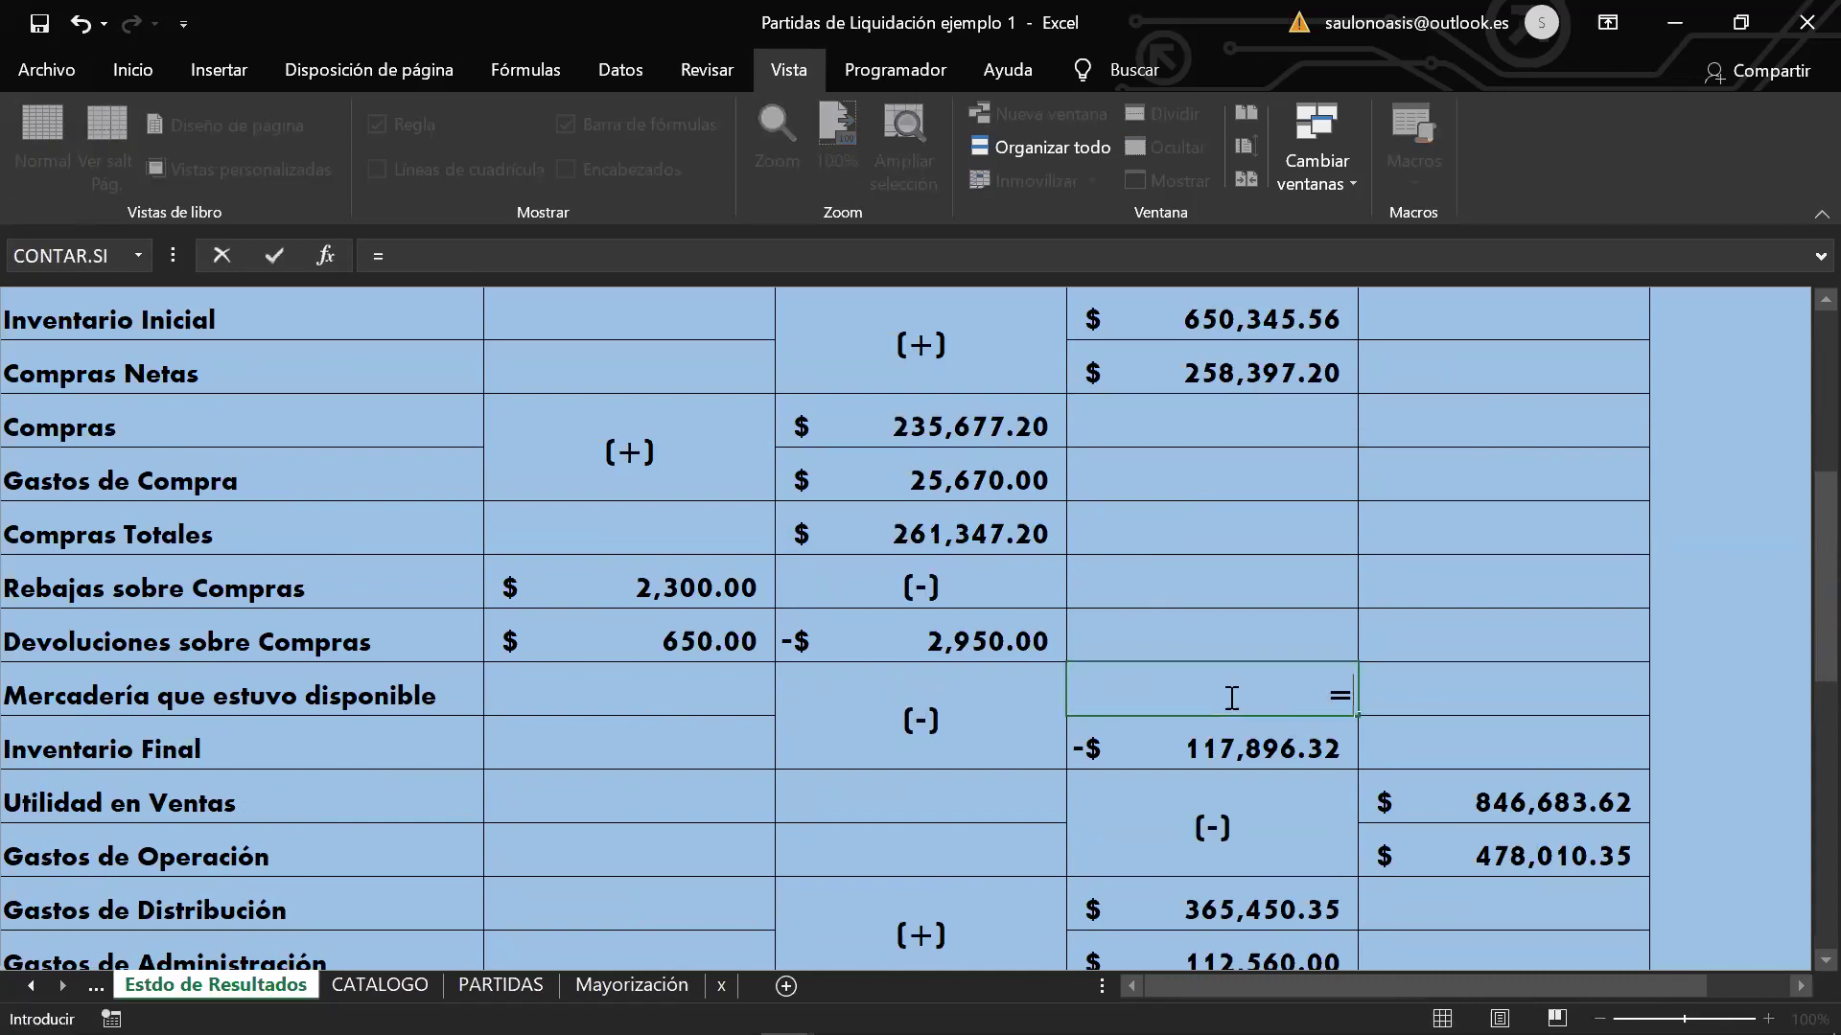
scroll(1238, 494, "up", 1)
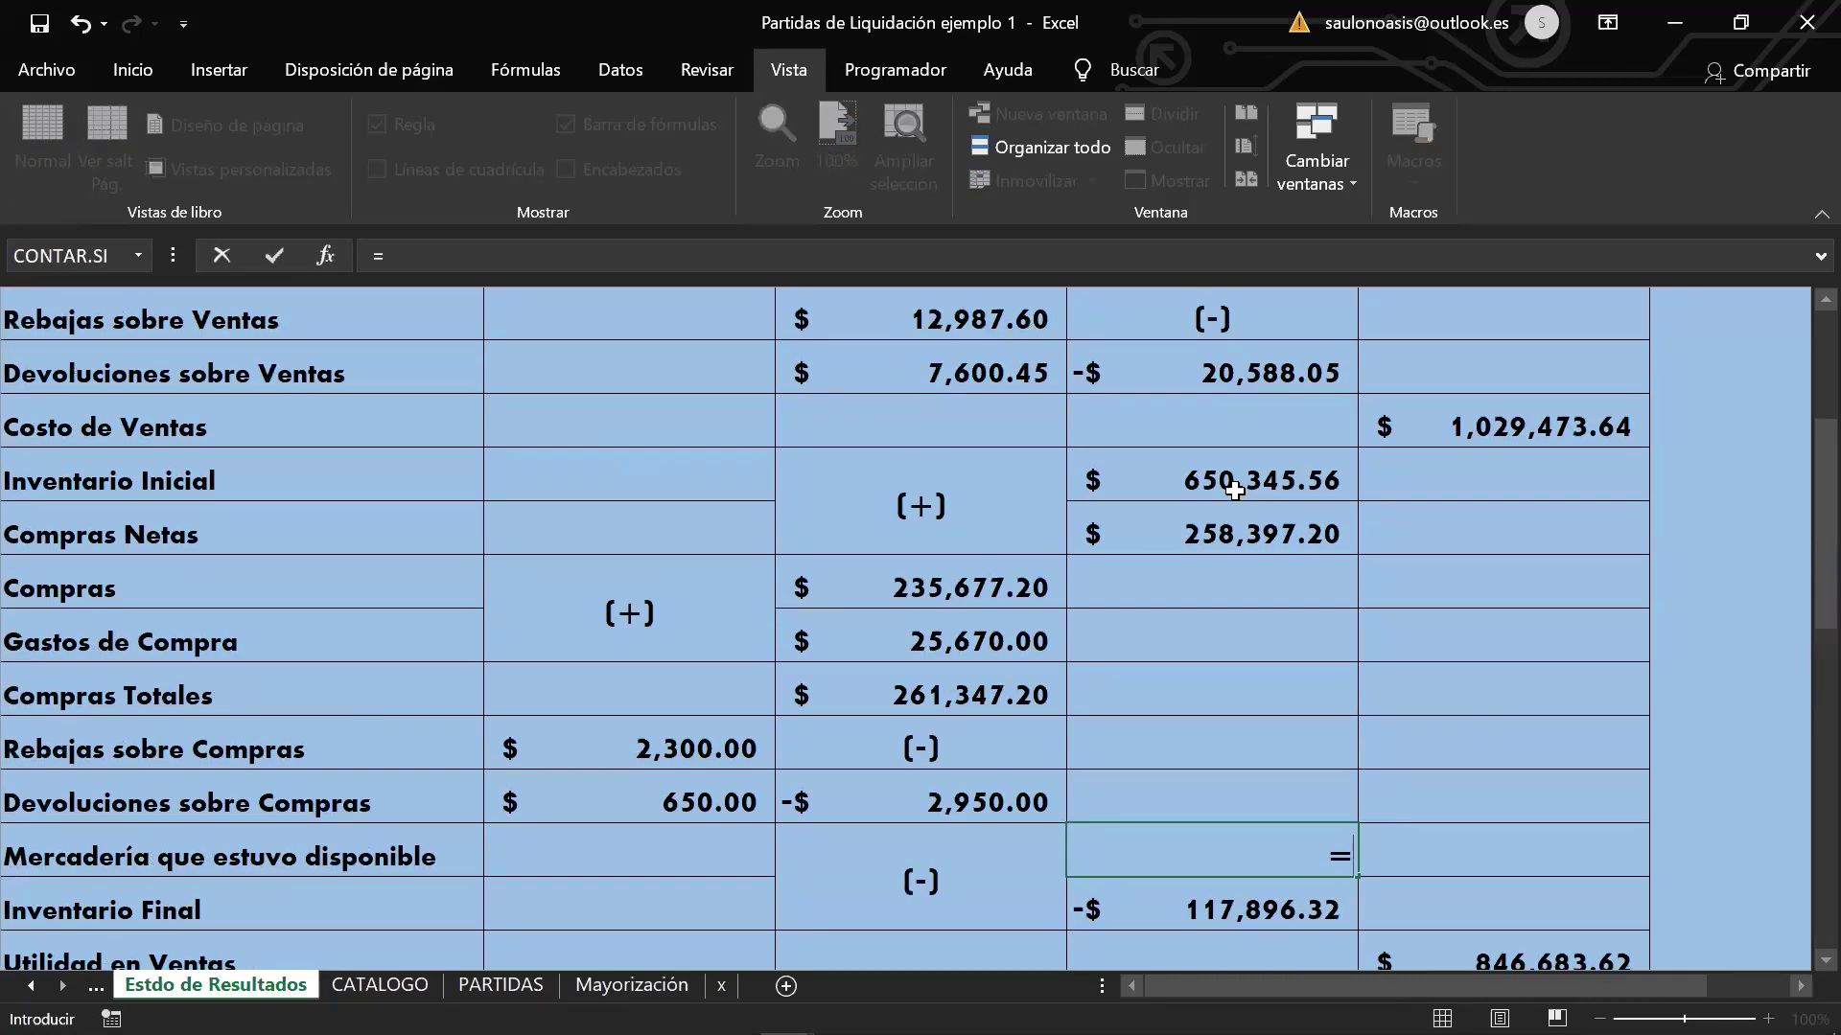
left_click(1237, 491)
type("-")
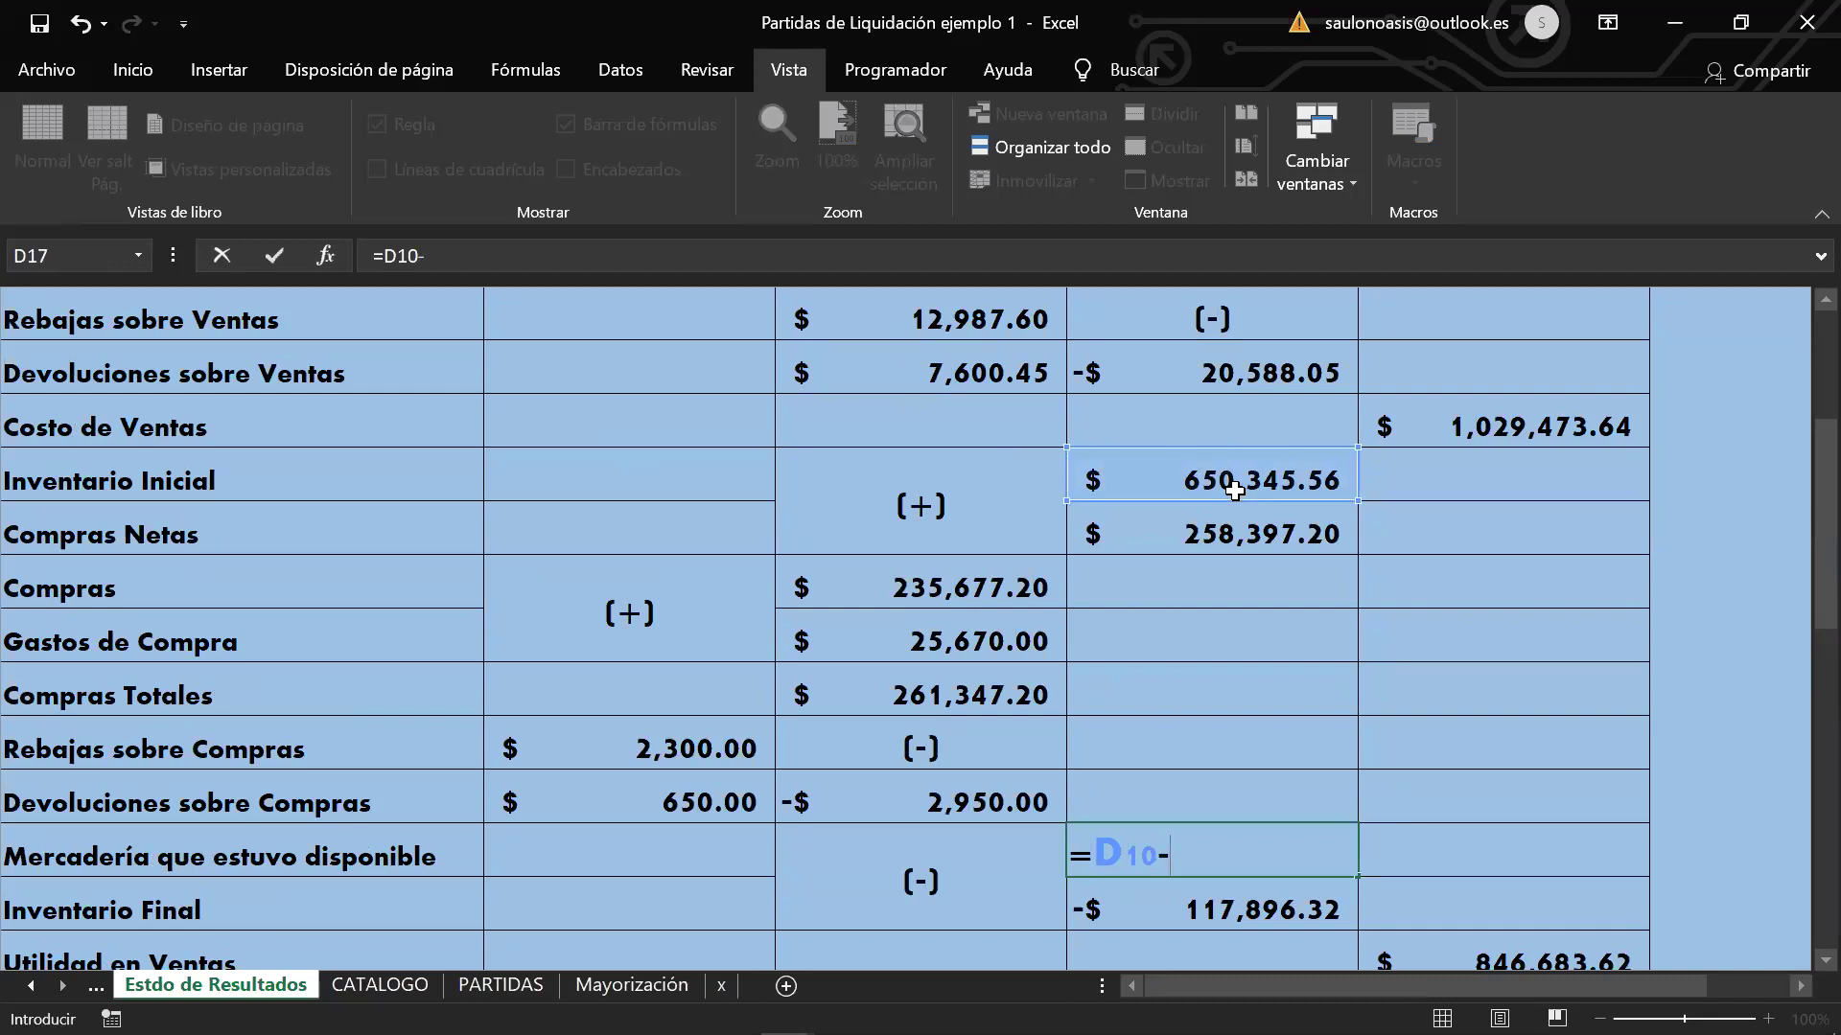
key("BackSpace")
type("+")
left_click(1241, 532)
key("Return")
scroll(1242, 532, "down", 1)
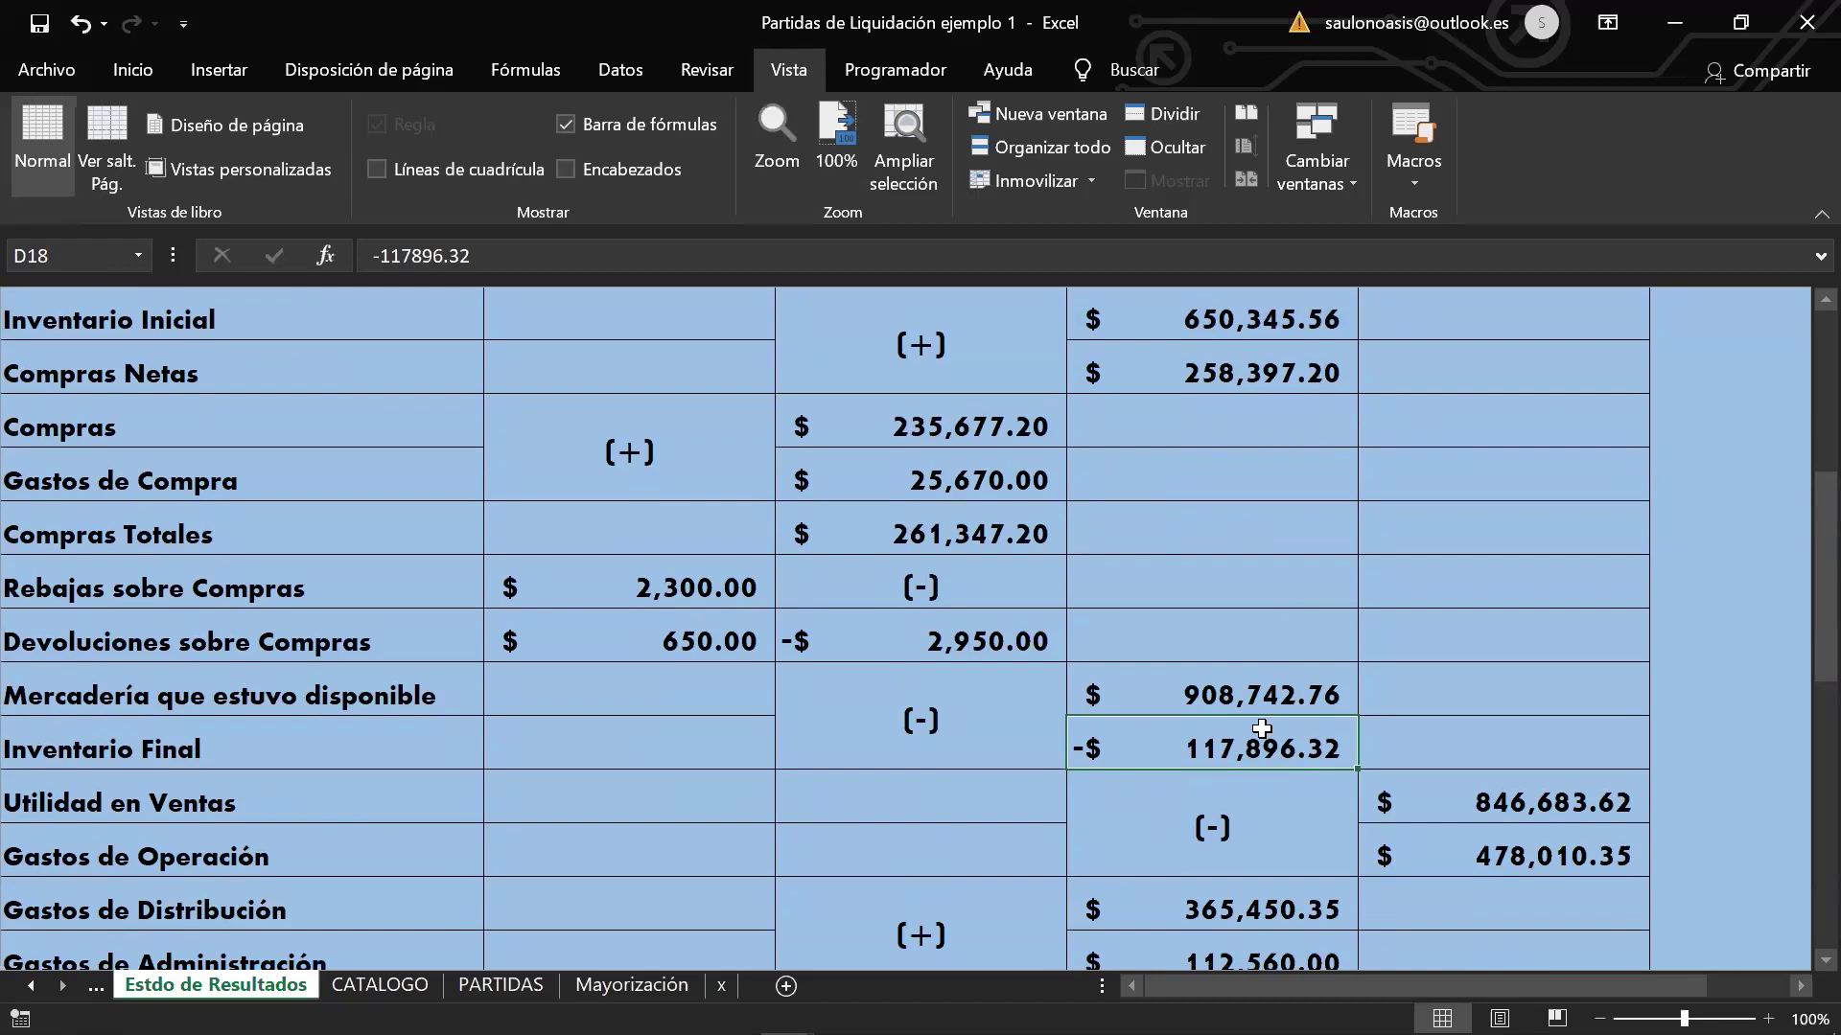
Step: Calculate Costo de Ventas in E9 of the income statement with the formula =D17-D18
scroll(1262, 729, "up", 1)
left_click(1411, 427)
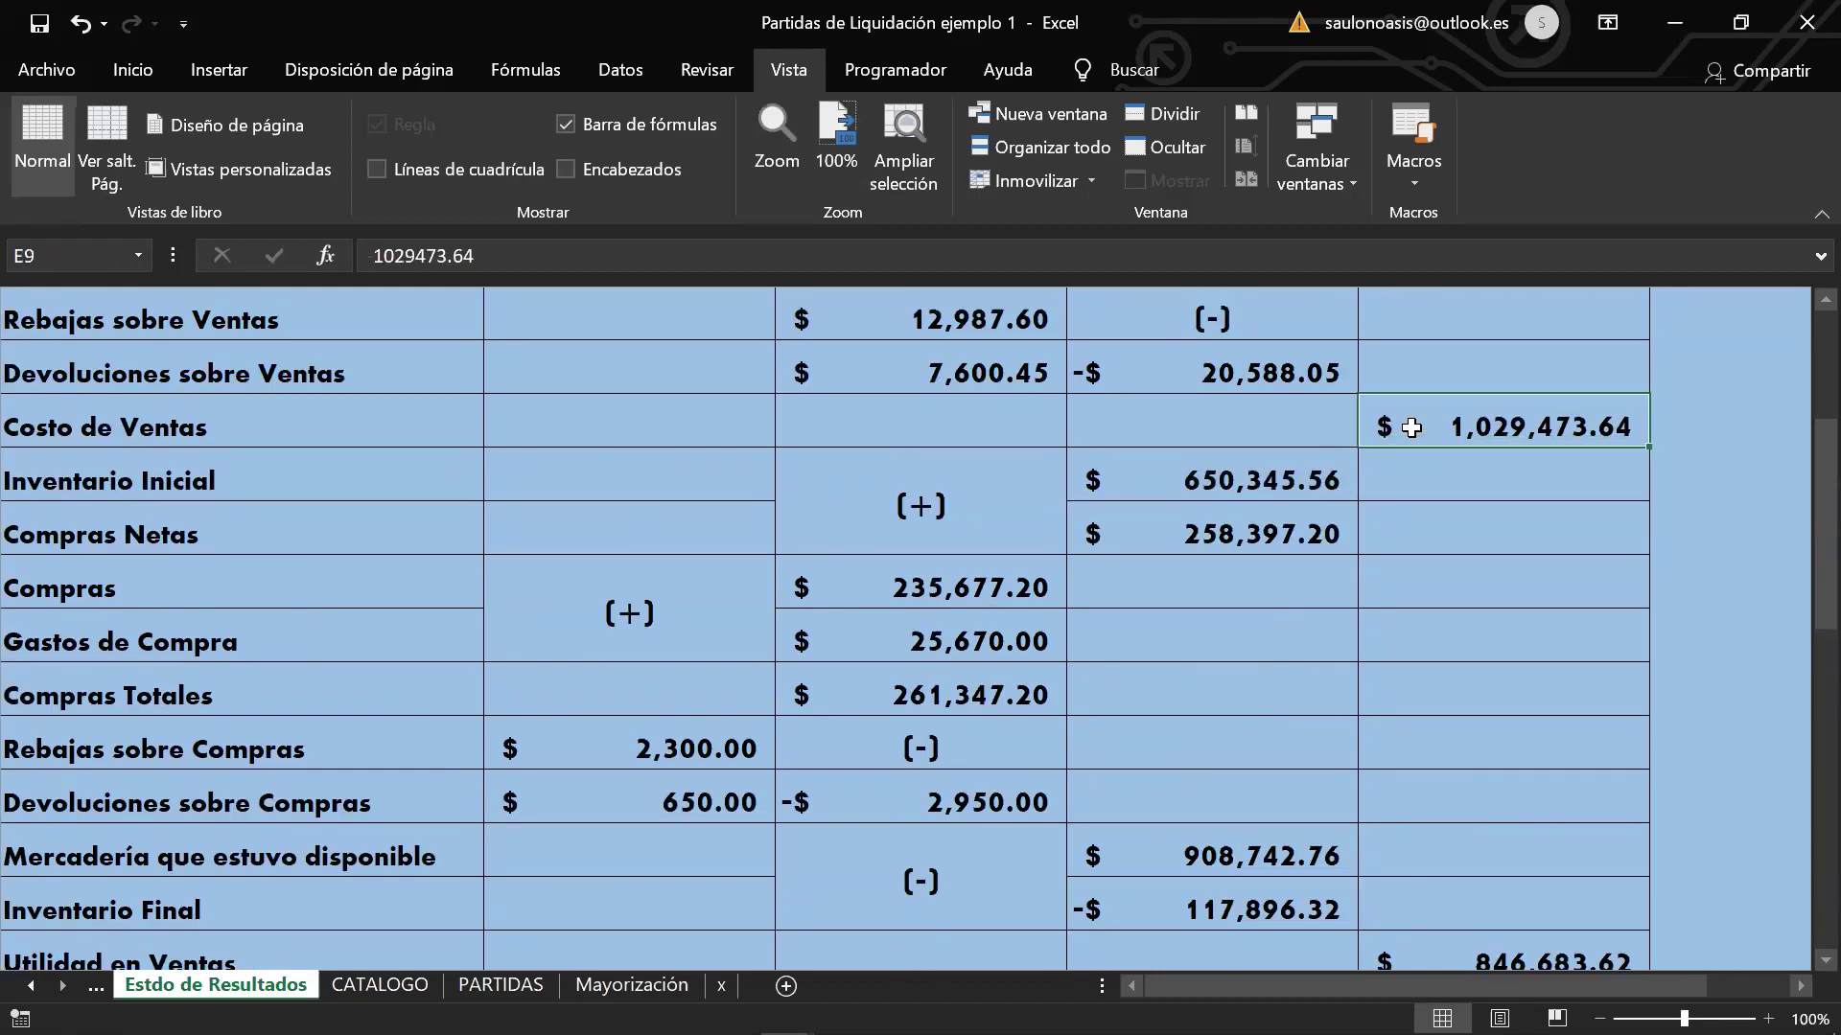
type("=")
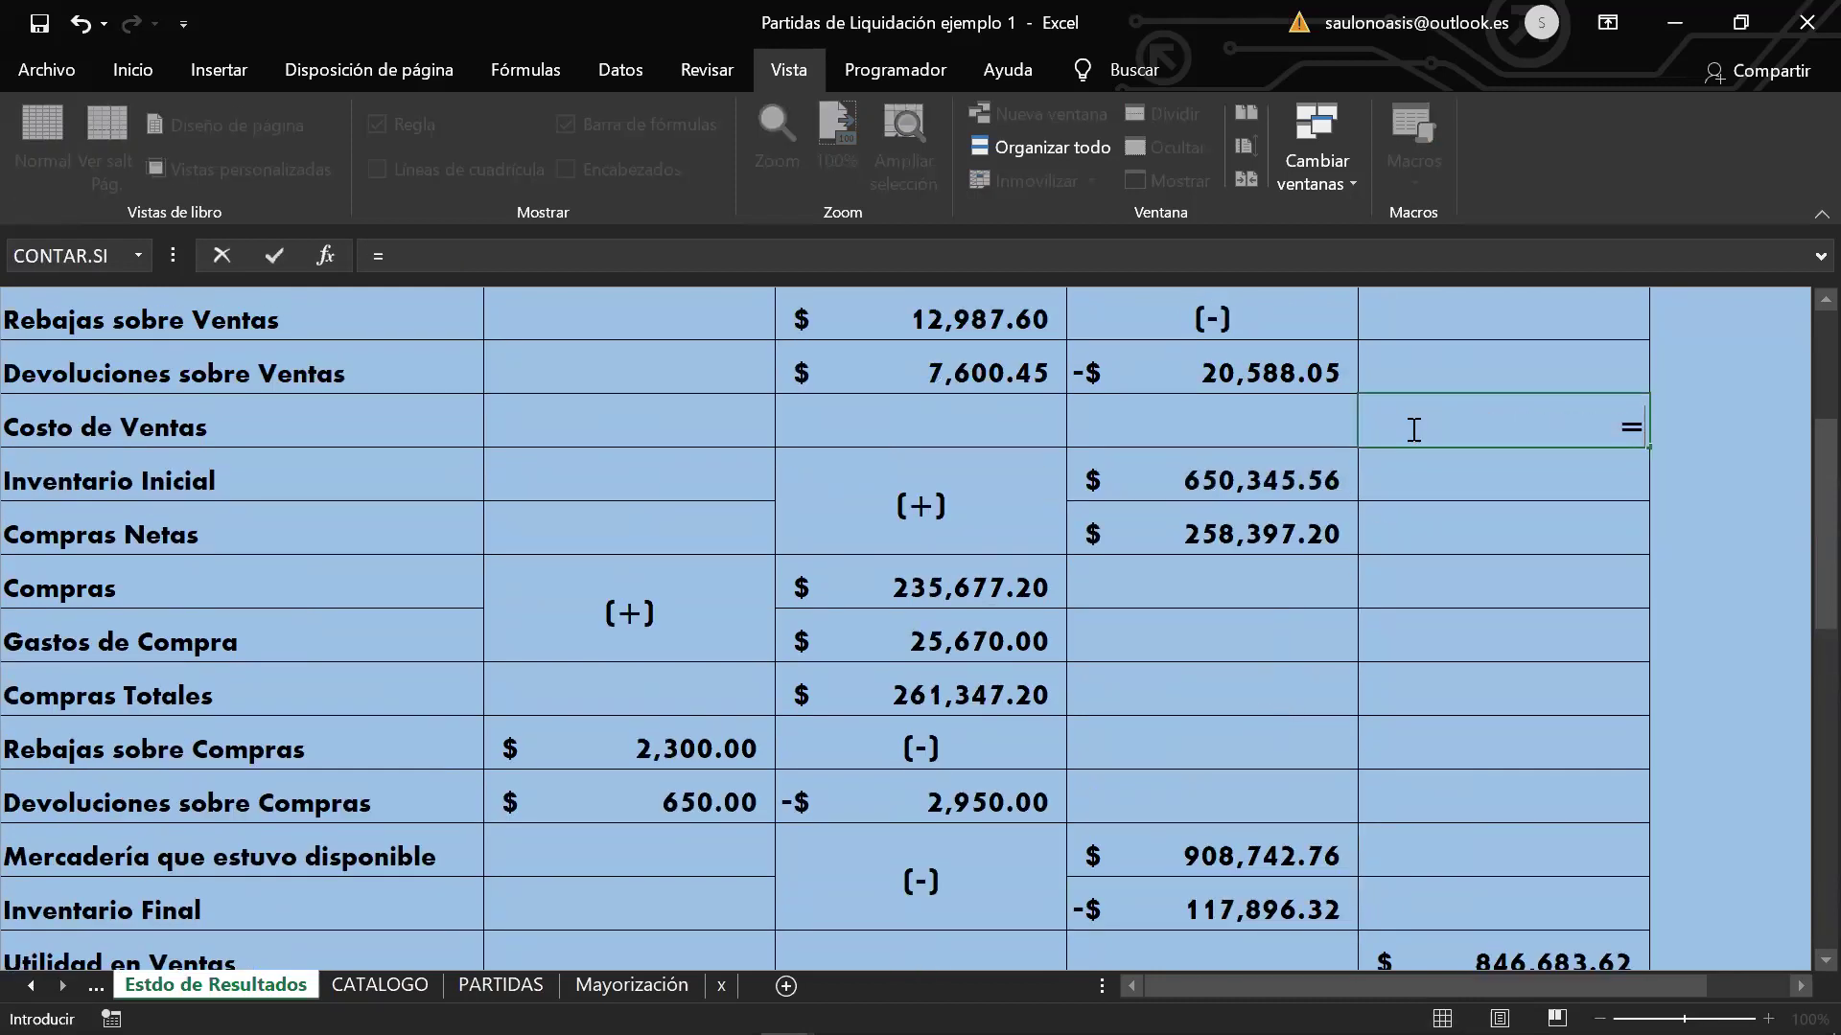
left_click(1304, 834)
type("-")
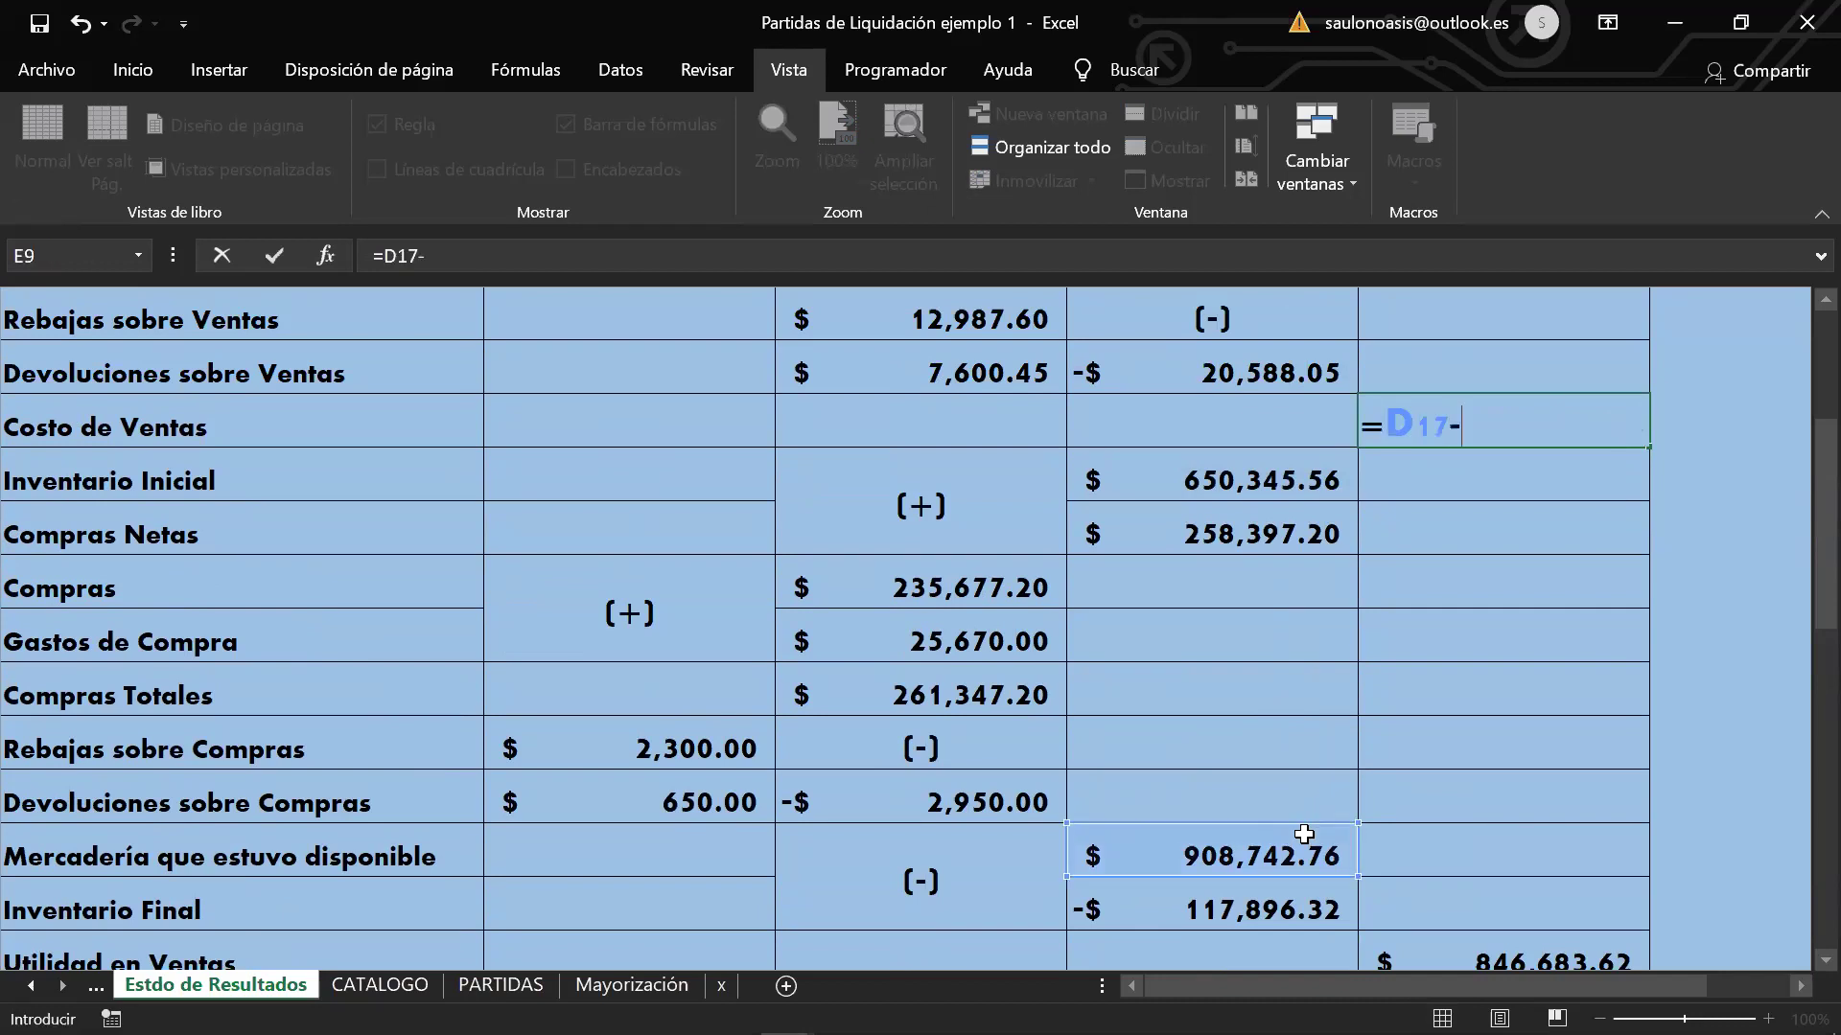
left_click(1293, 892)
key("Return")
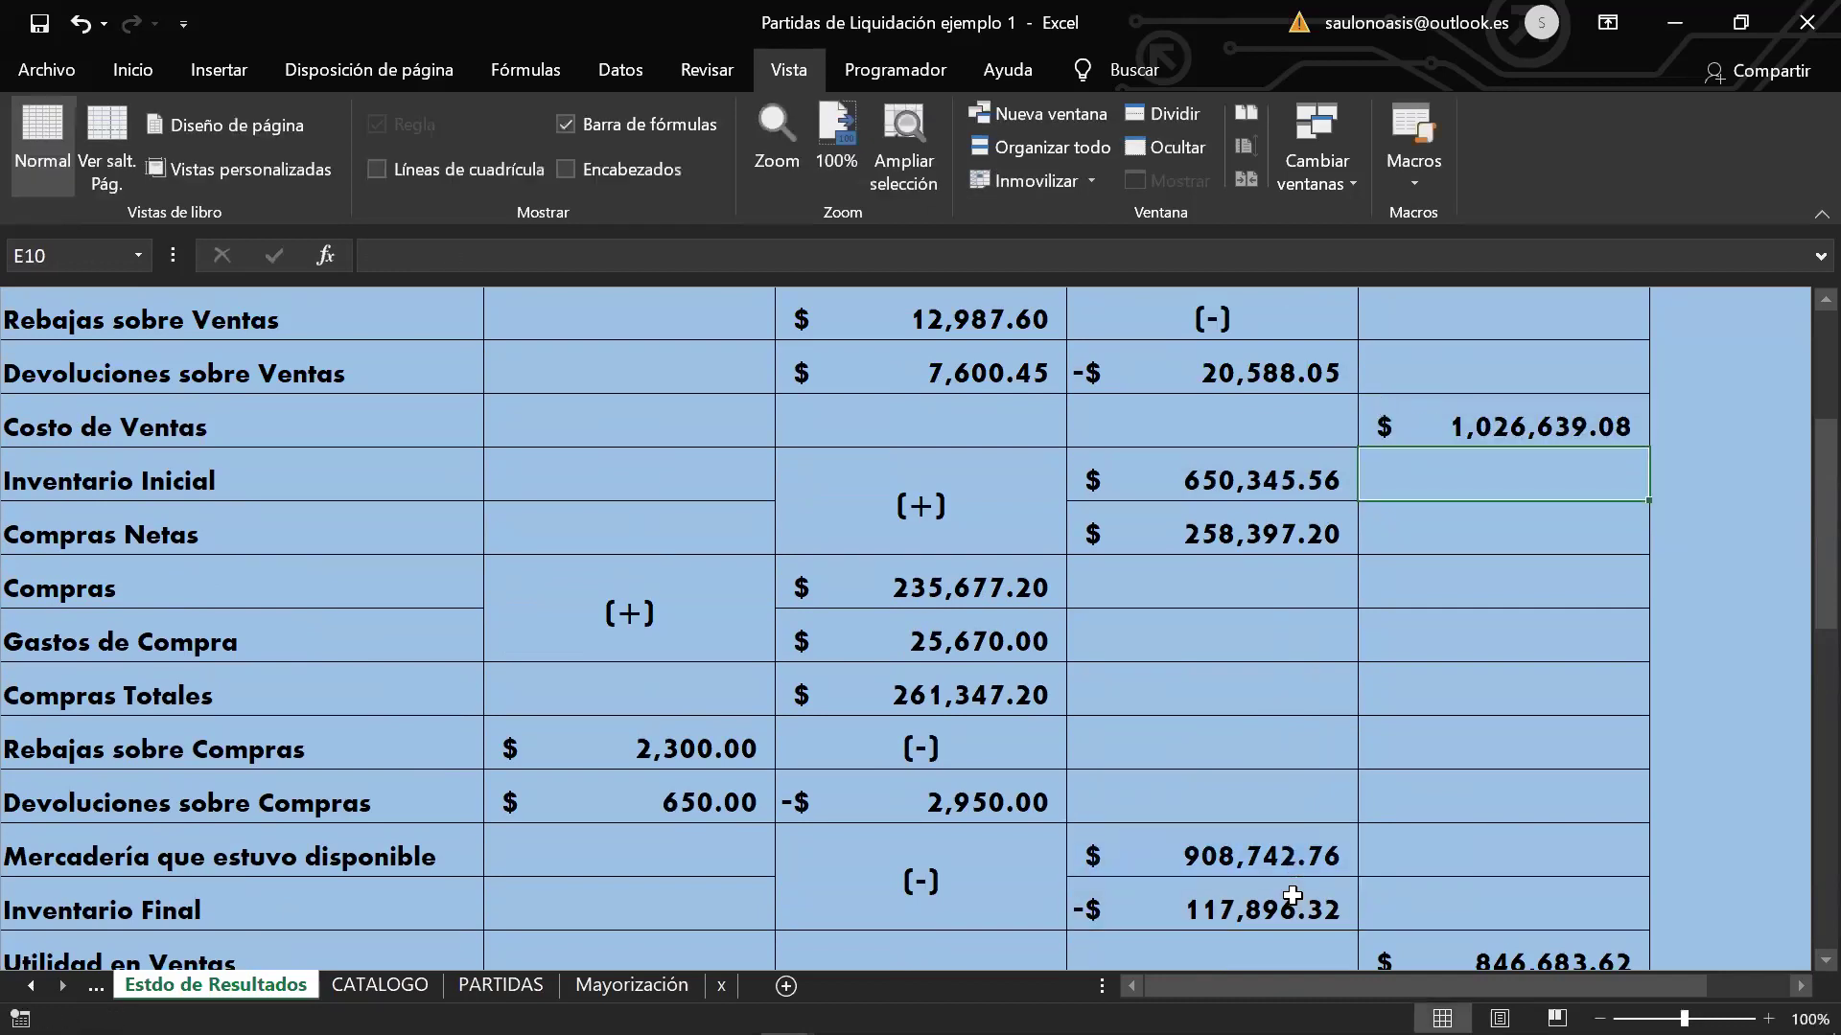
scroll(1292, 895, "up", 2)
scroll(1292, 894, "down", 1)
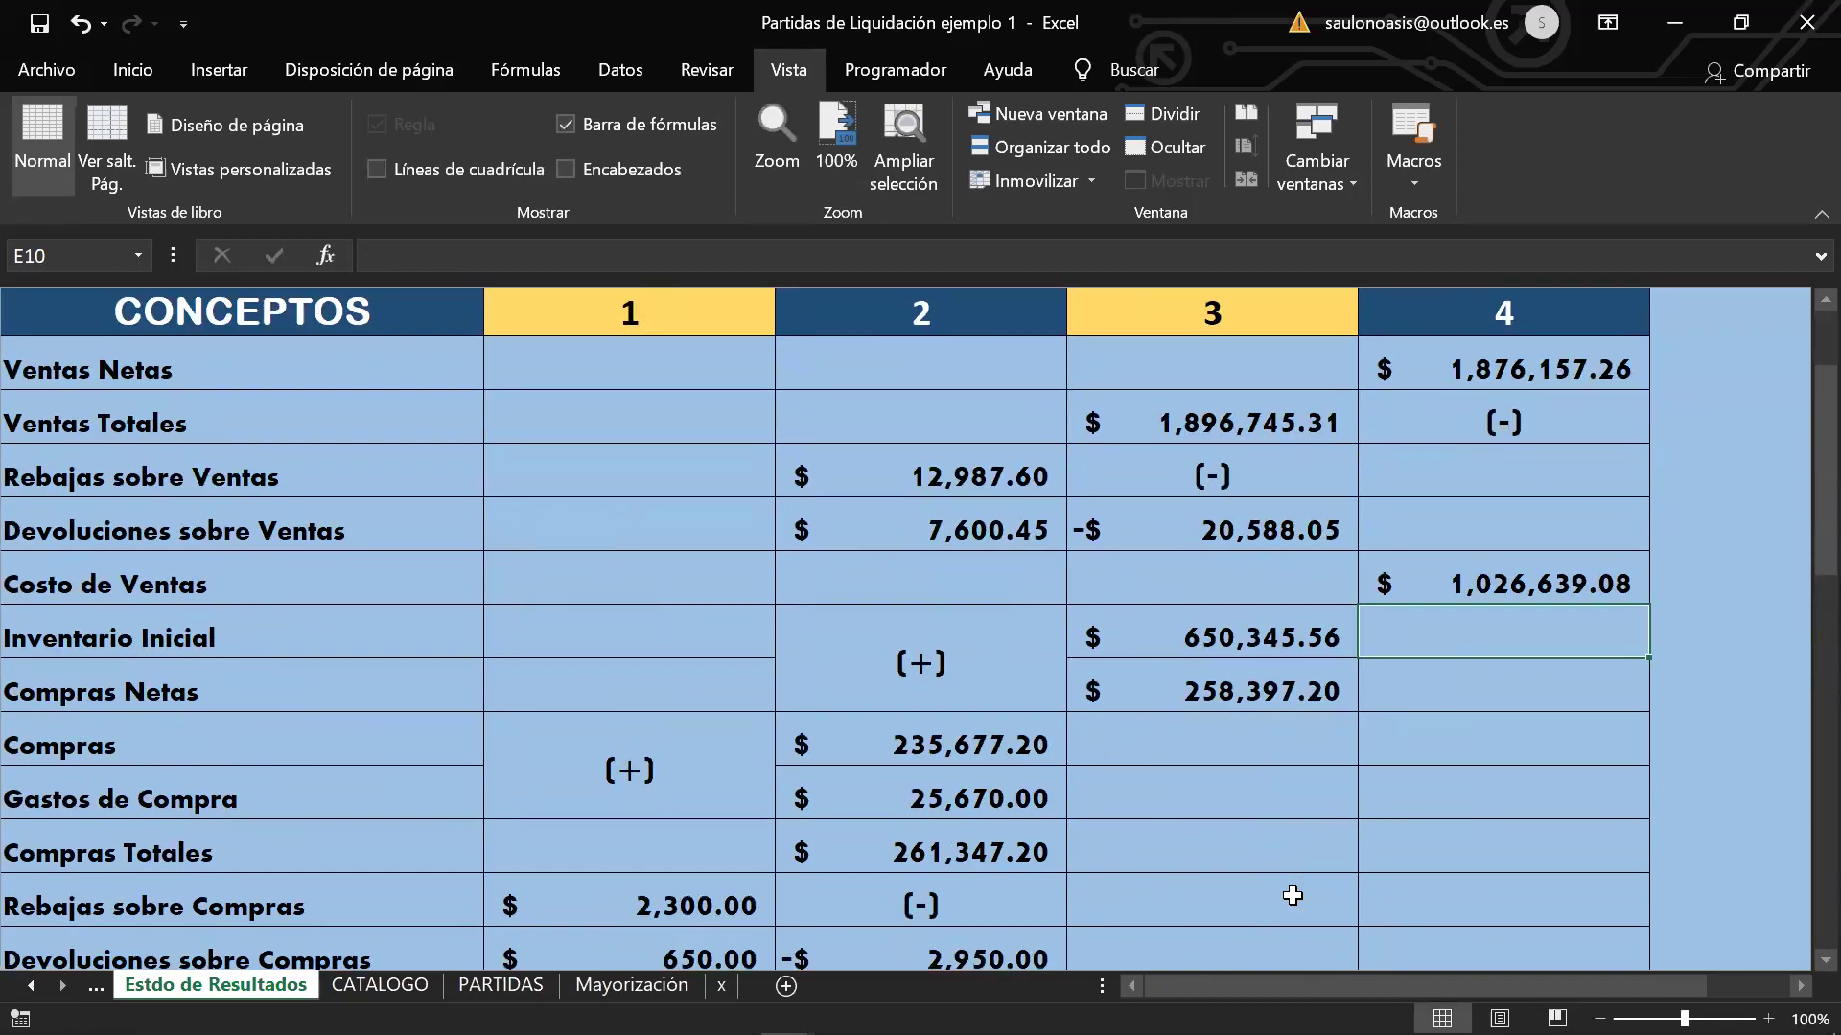
Step: Calculate Utilidad en Ventas in E19 of the income statement with the formula =E5-E9
scroll(1293, 894, "down", 3)
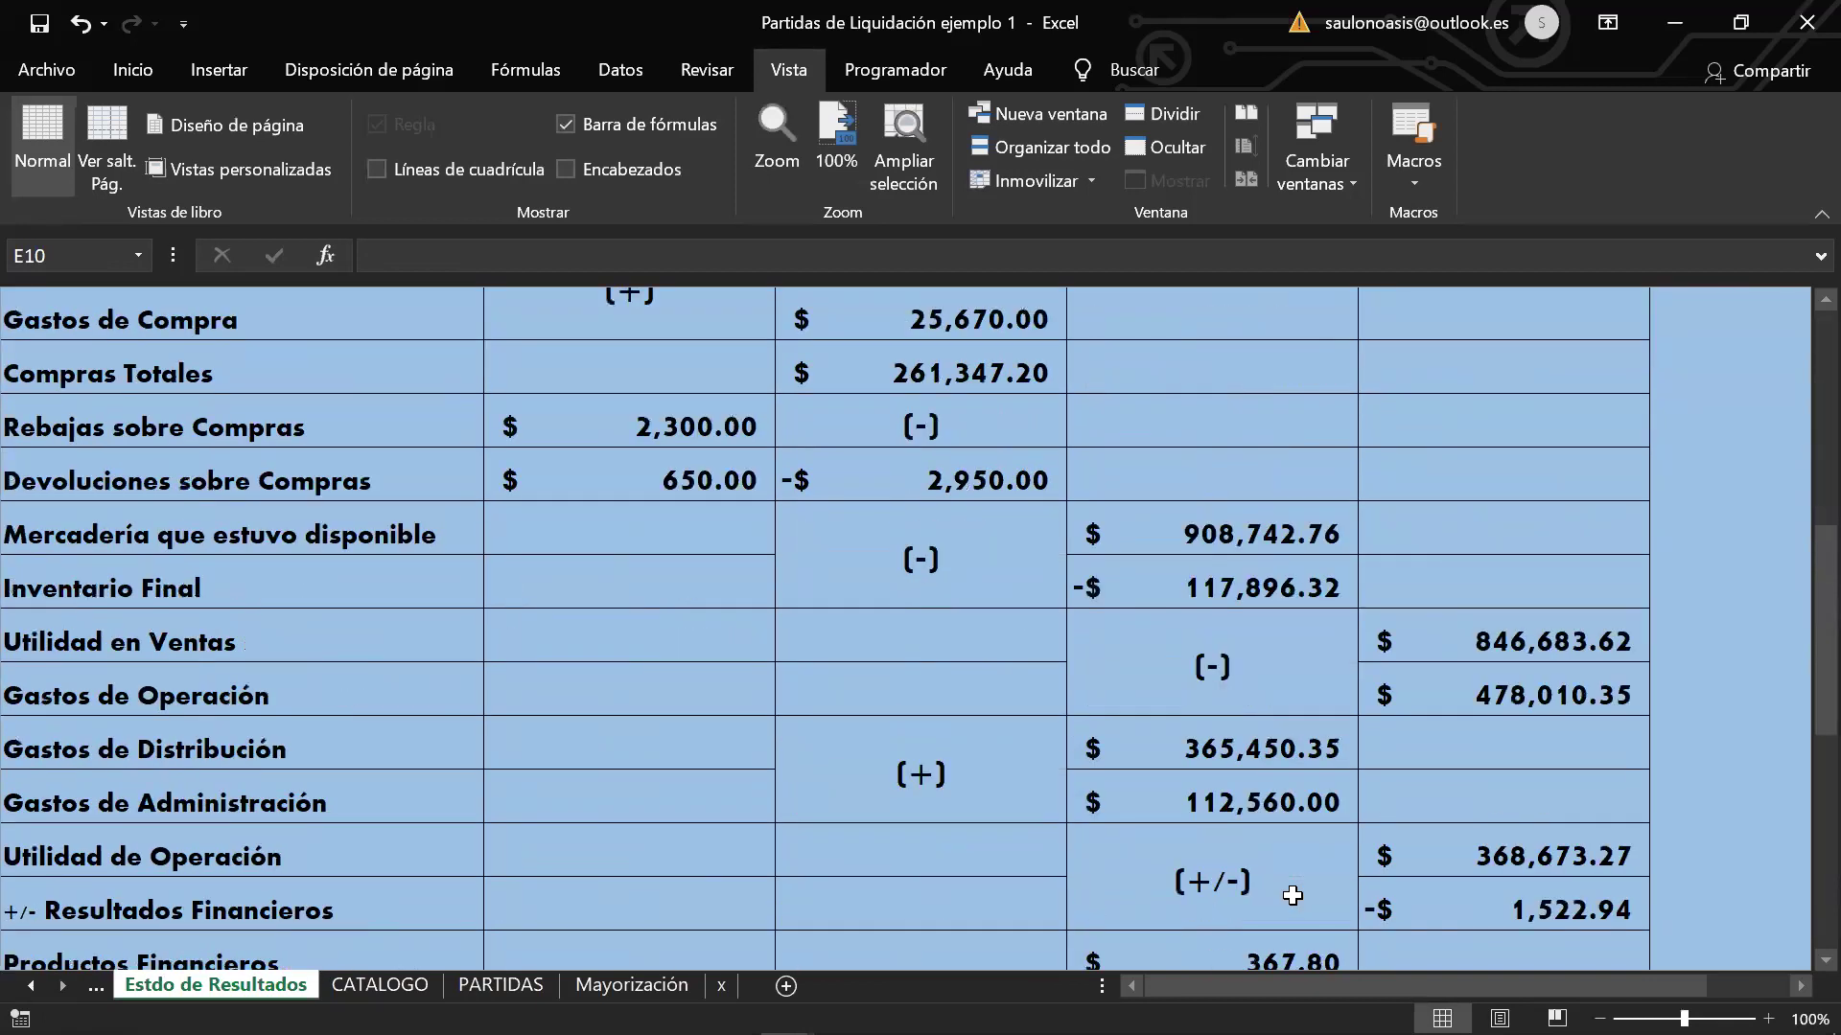
left_click(1507, 648)
double_click(1507, 649)
type("=")
scroll(1507, 648, "up", 3)
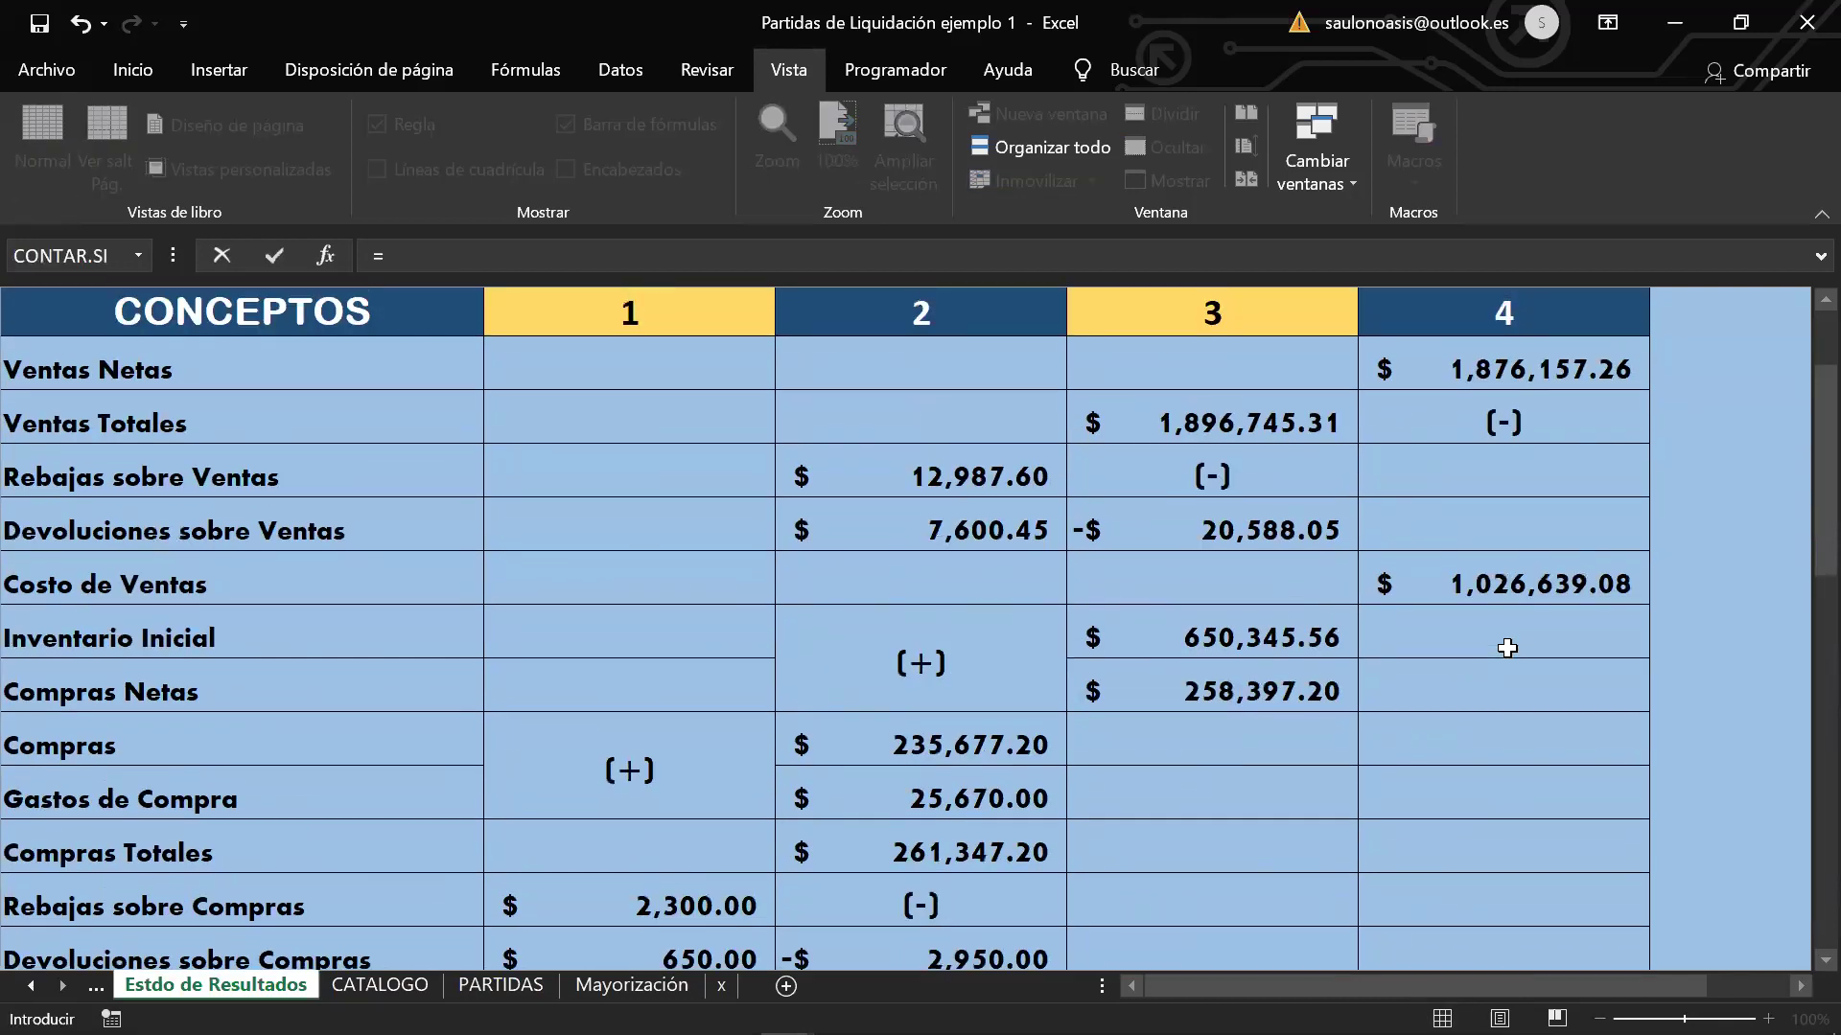
left_click(1553, 361)
type("-")
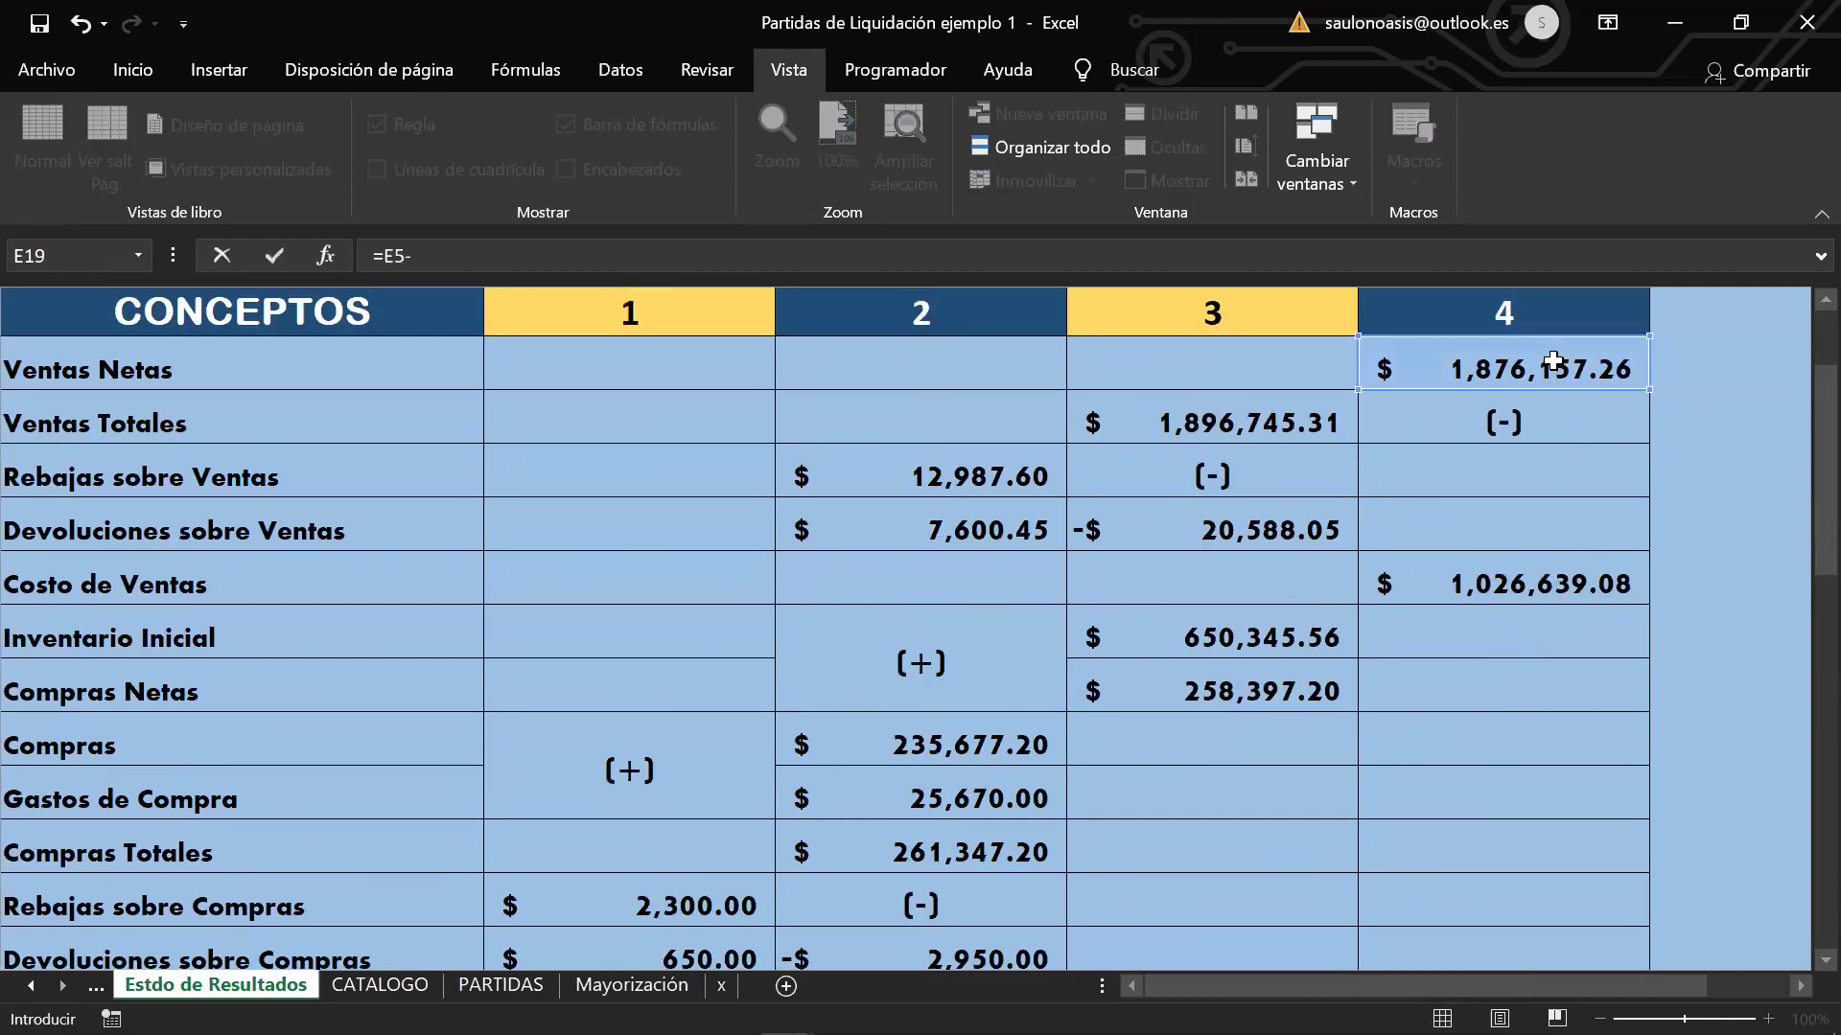
left_click(1514, 568)
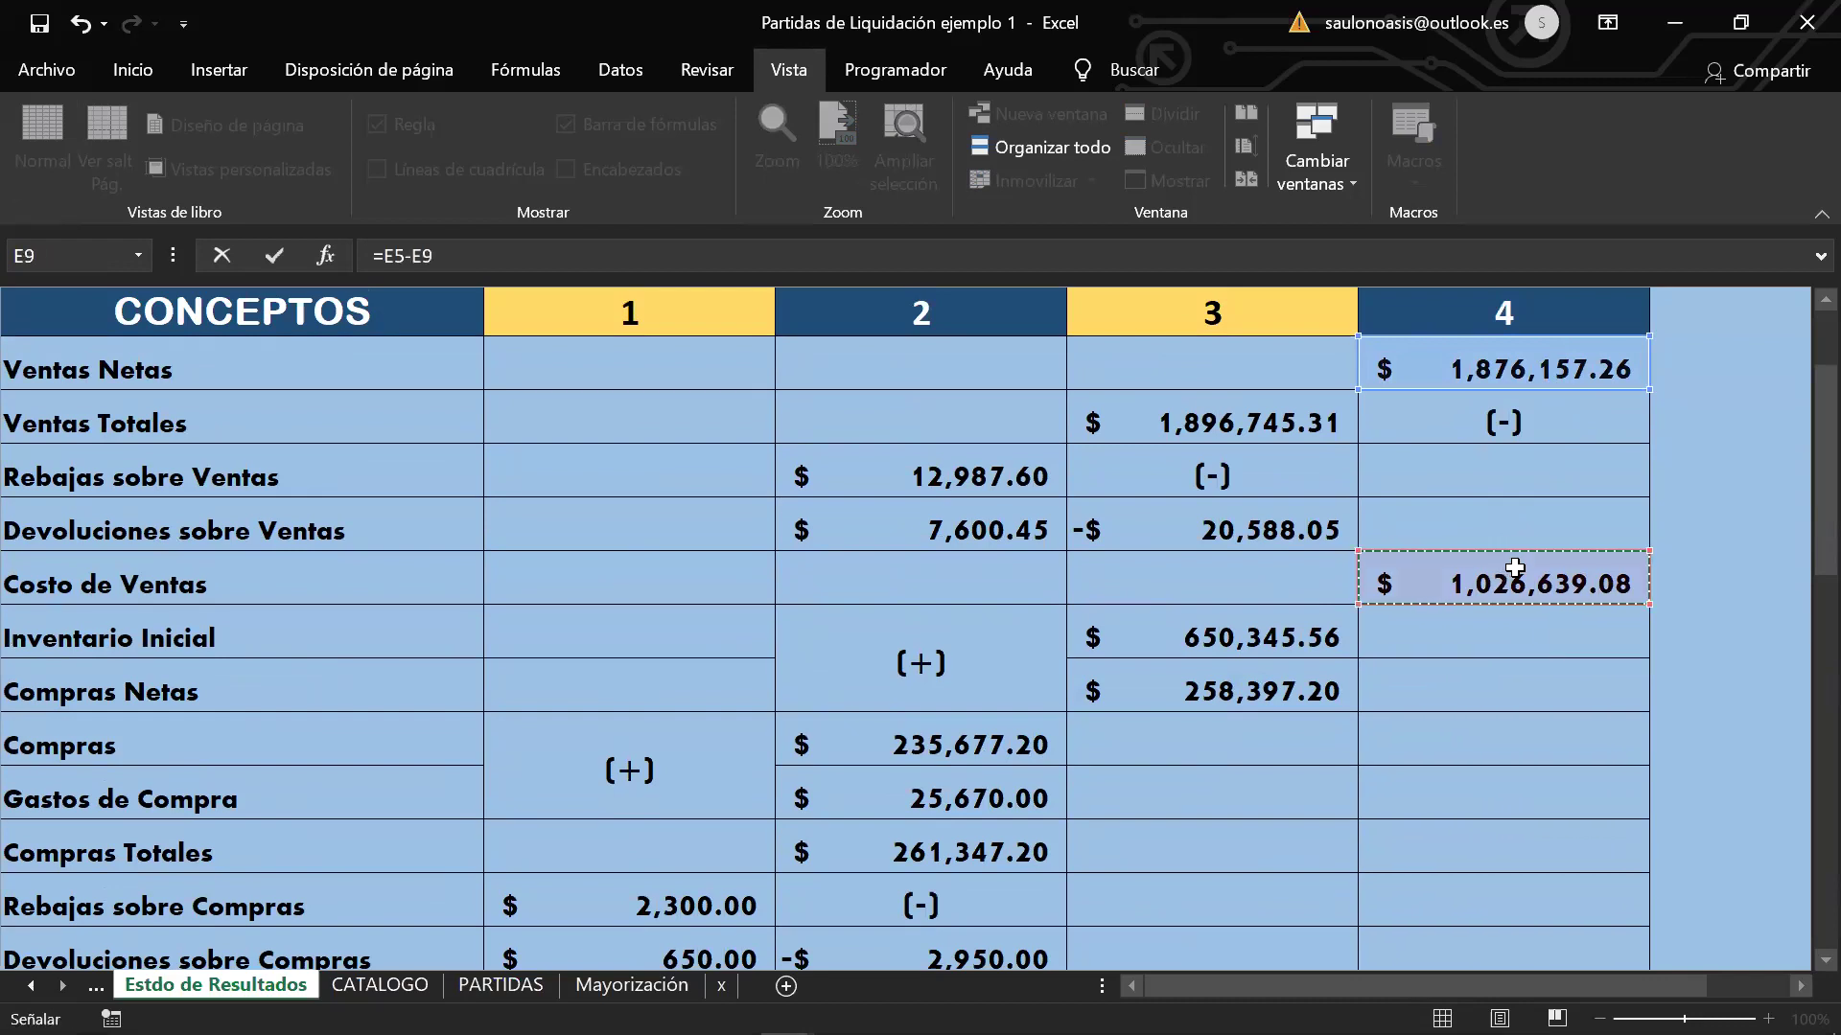
key("Return")
Step: Calculate Utilidad de Operación in E23 of the income statement with the formula =E19-E20
scroll(1520, 623, "down", 2)
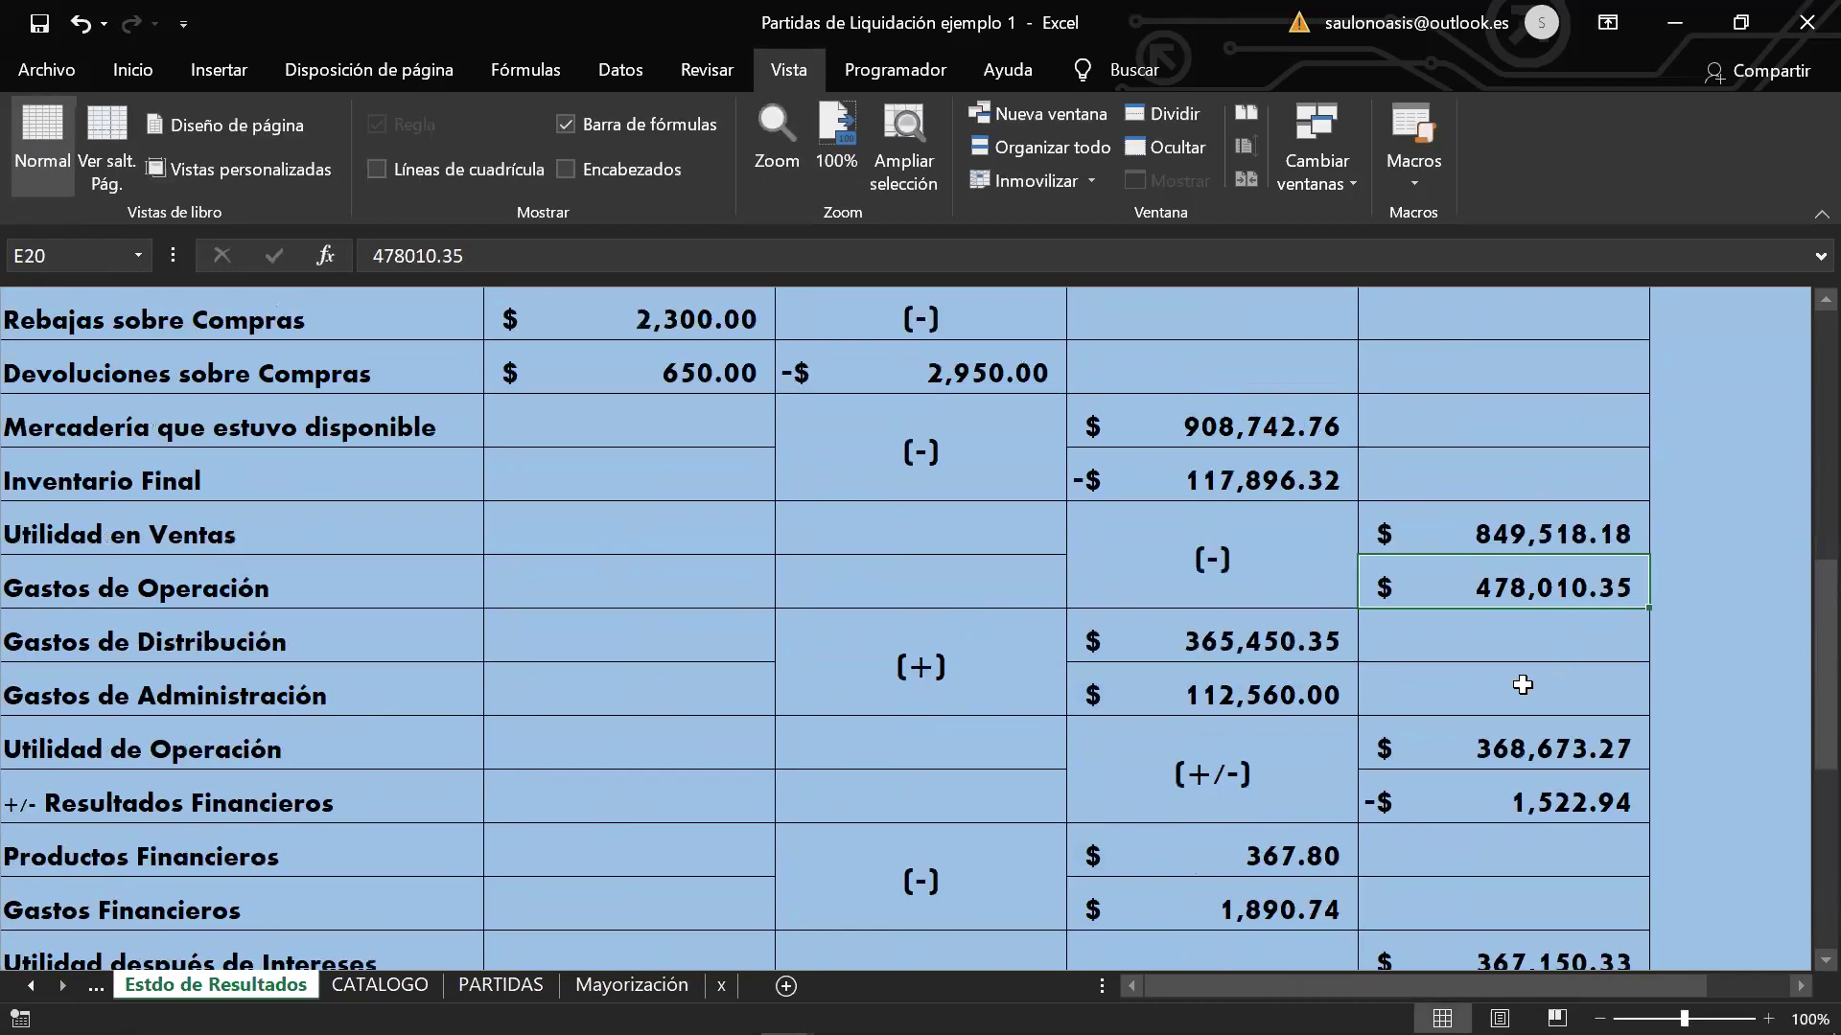
left_click(1467, 758)
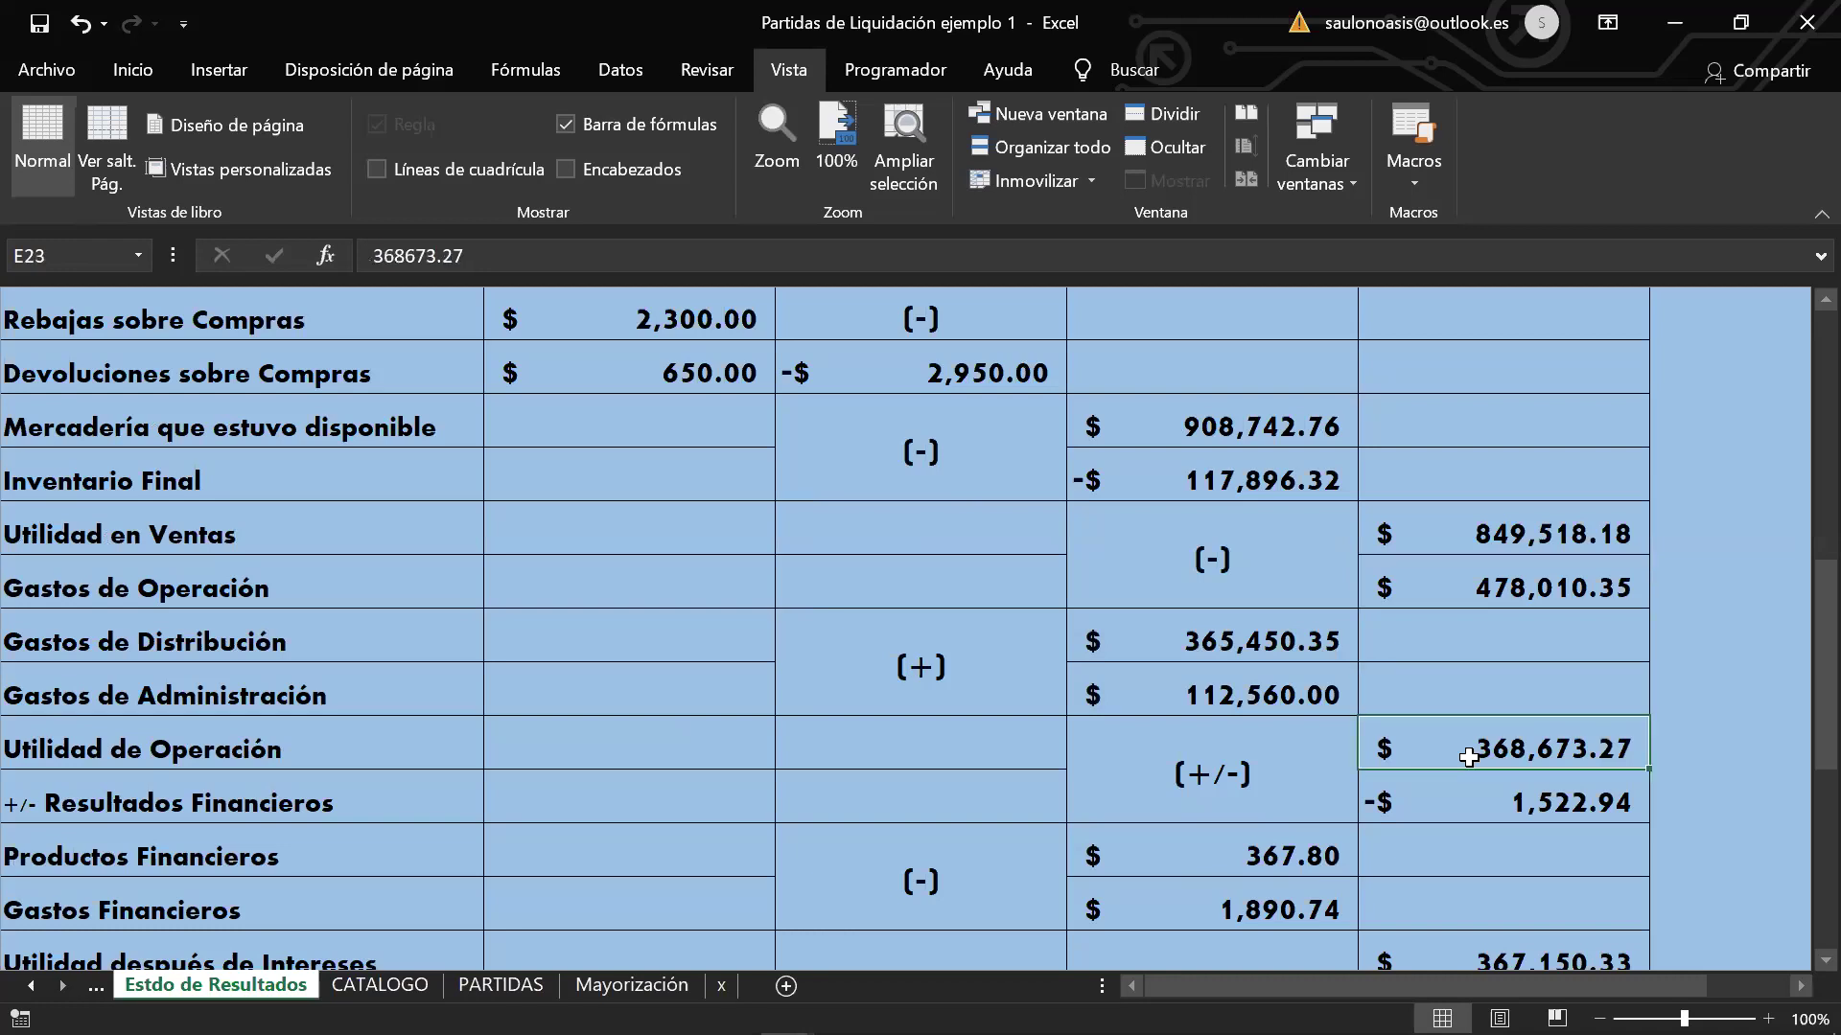
type("=")
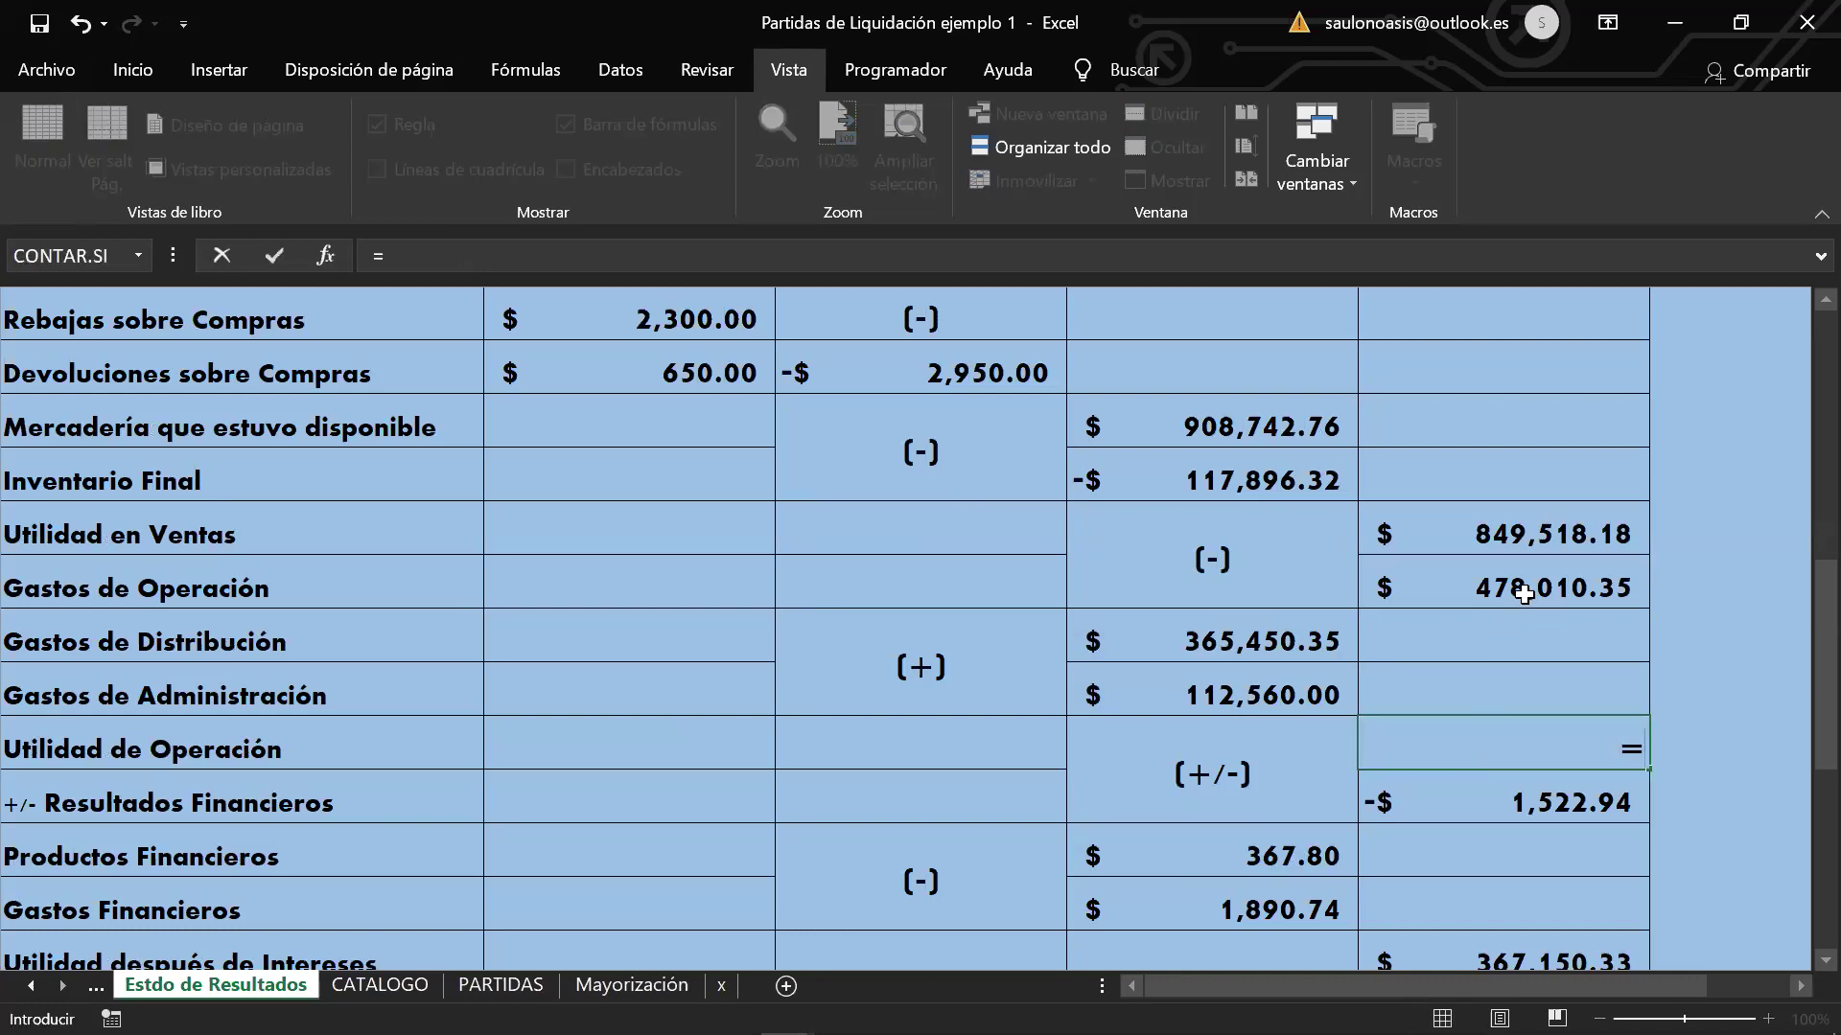
left_click(1524, 541)
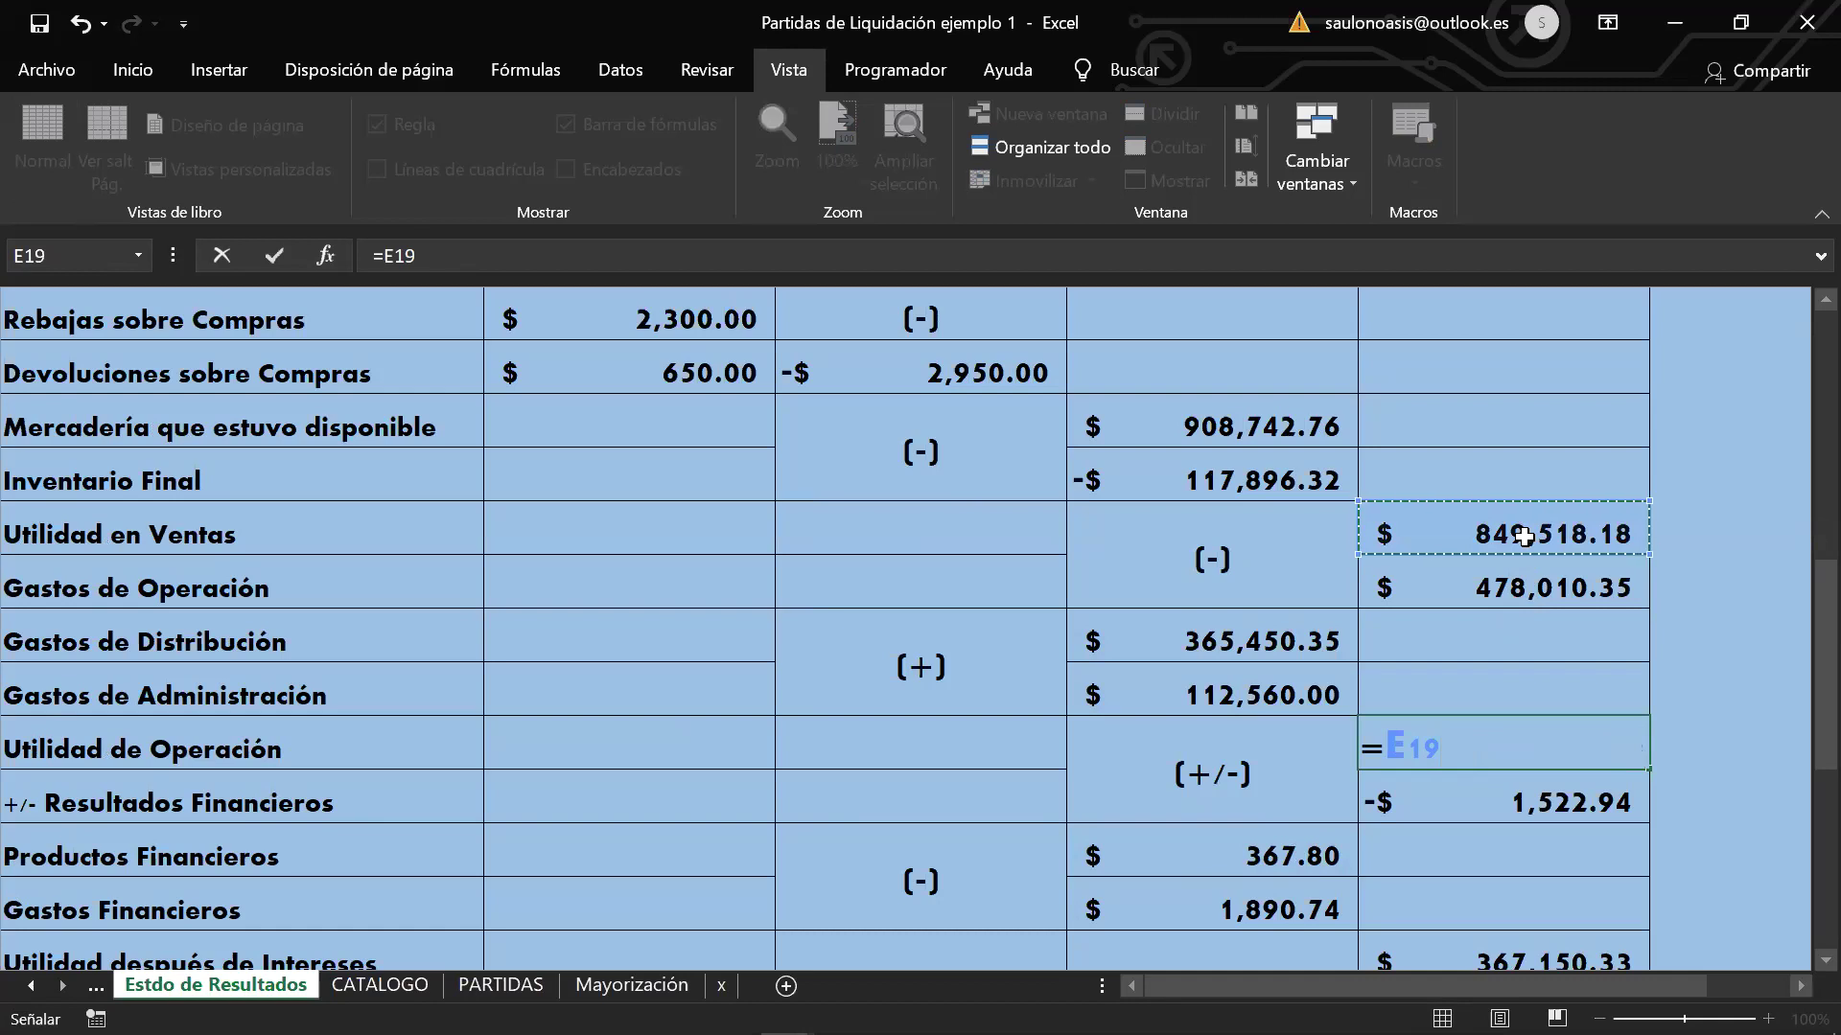
type("-")
left_click(1519, 570)
key("Return")
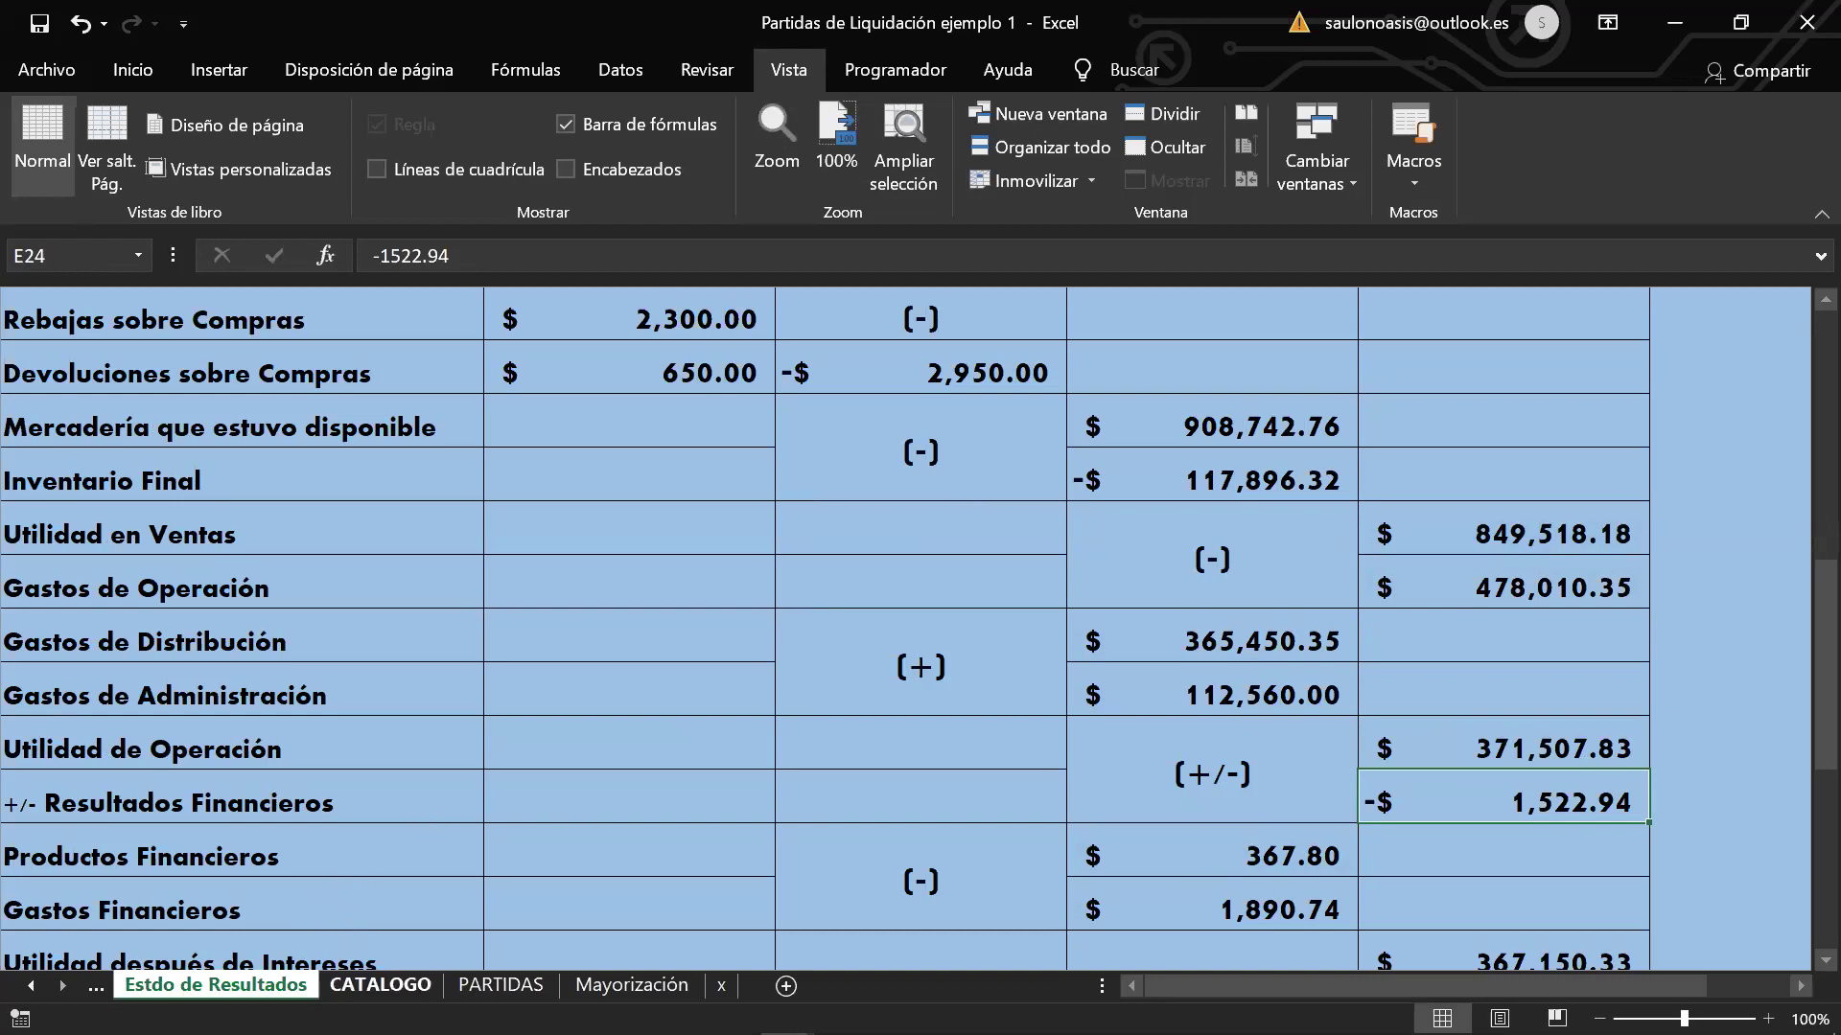
Step: Compare the Costo de Ventas debit of Partida N° 2 in the Libro Diario with Compras Netas in the income statement
scroll(680, 760, "up", 2)
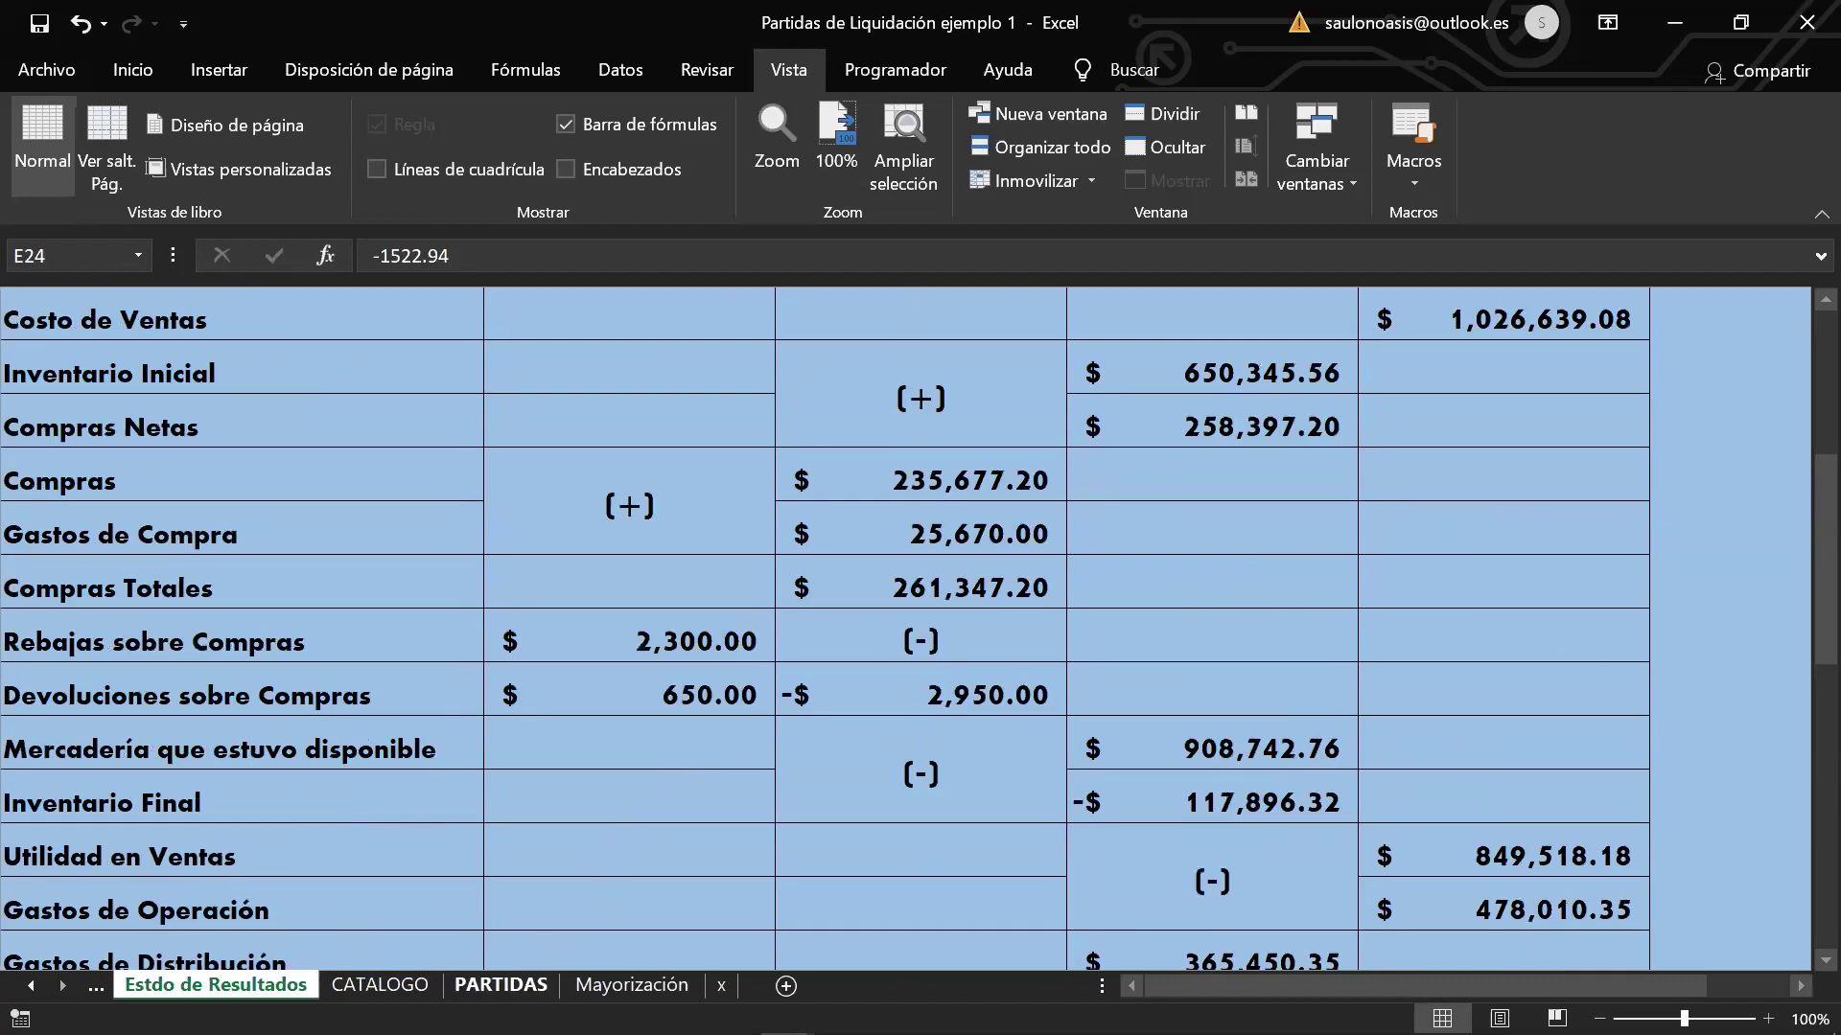
left_click(532, 988)
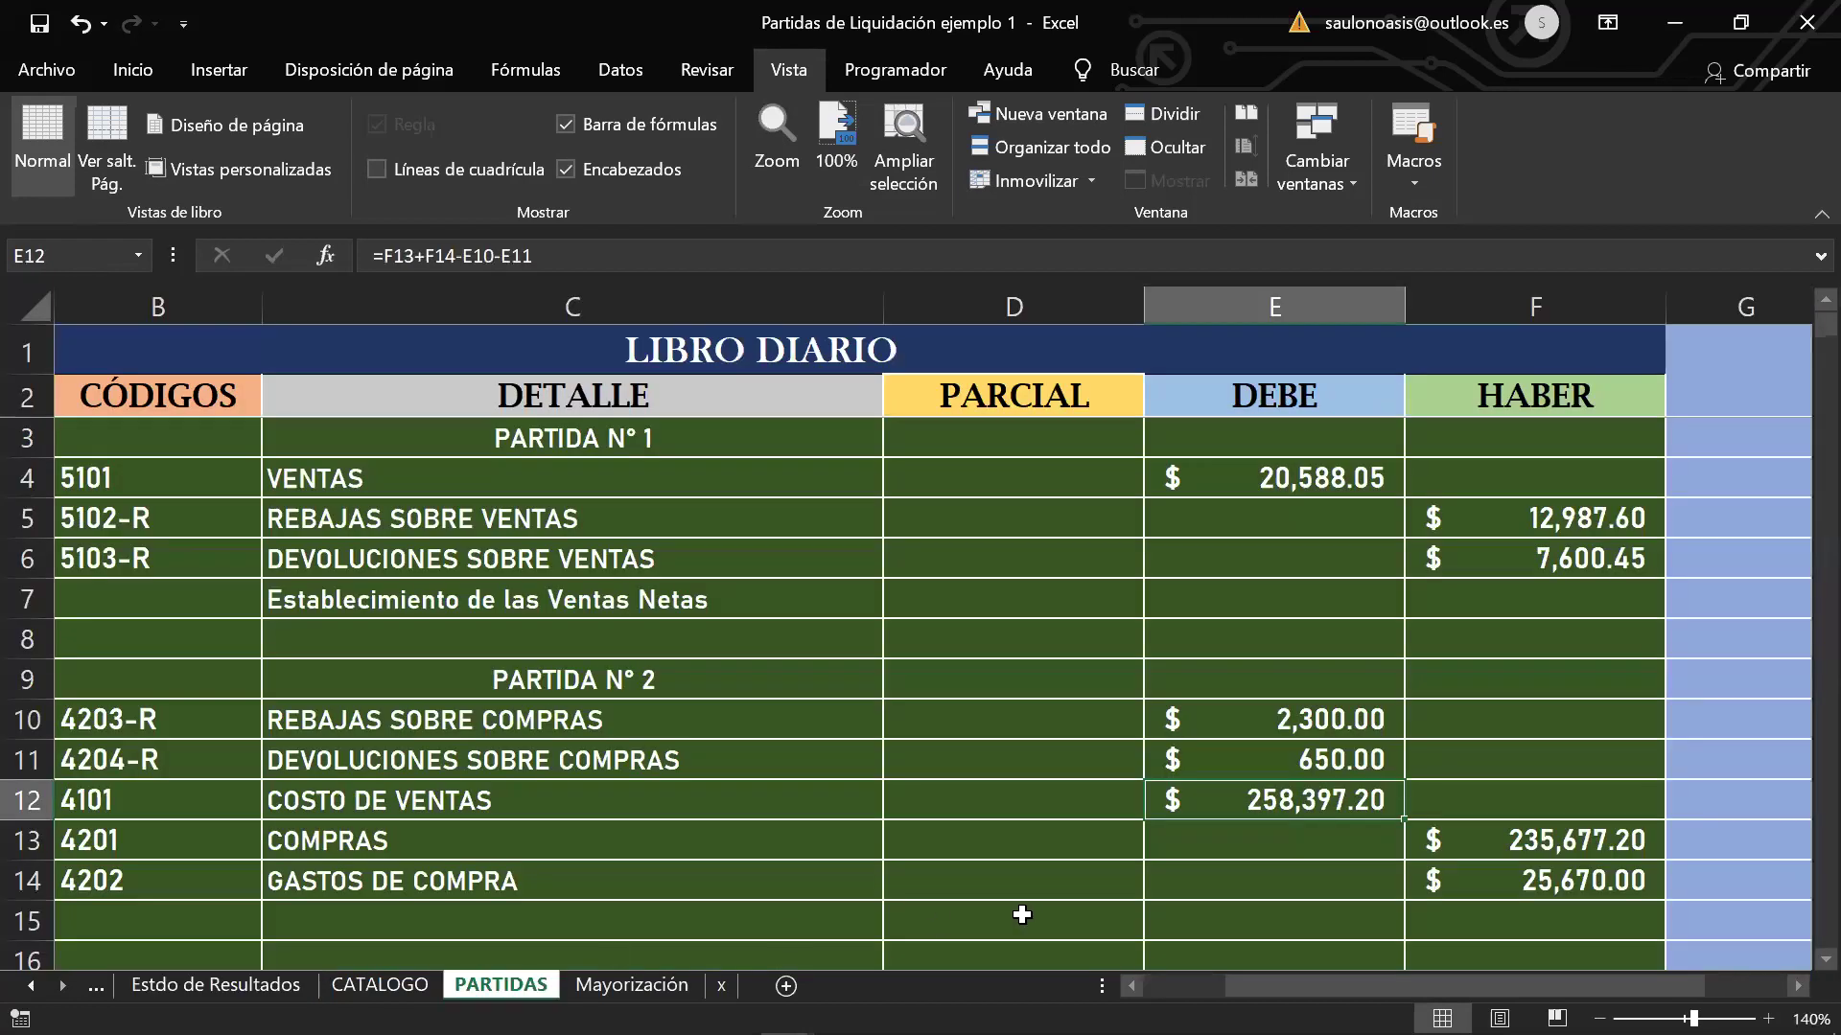
scroll(1280, 843, "down", 1)
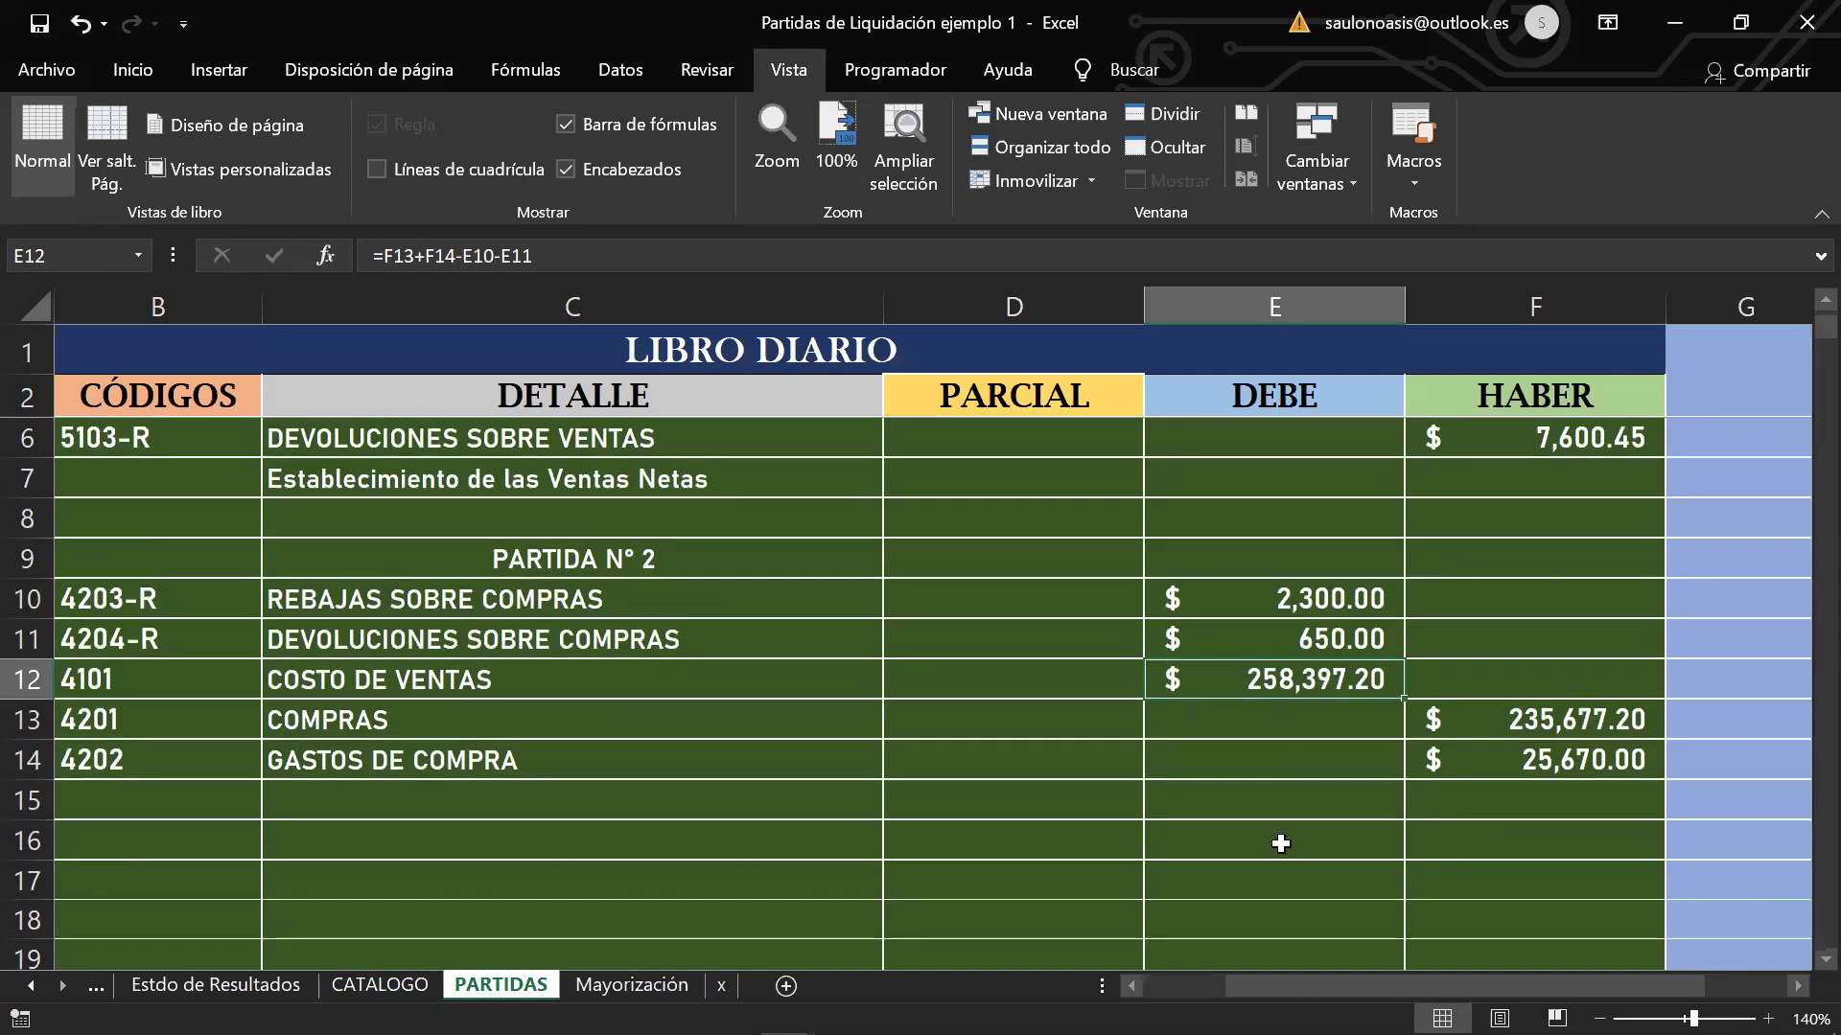
scroll(1281, 843, "down", 1)
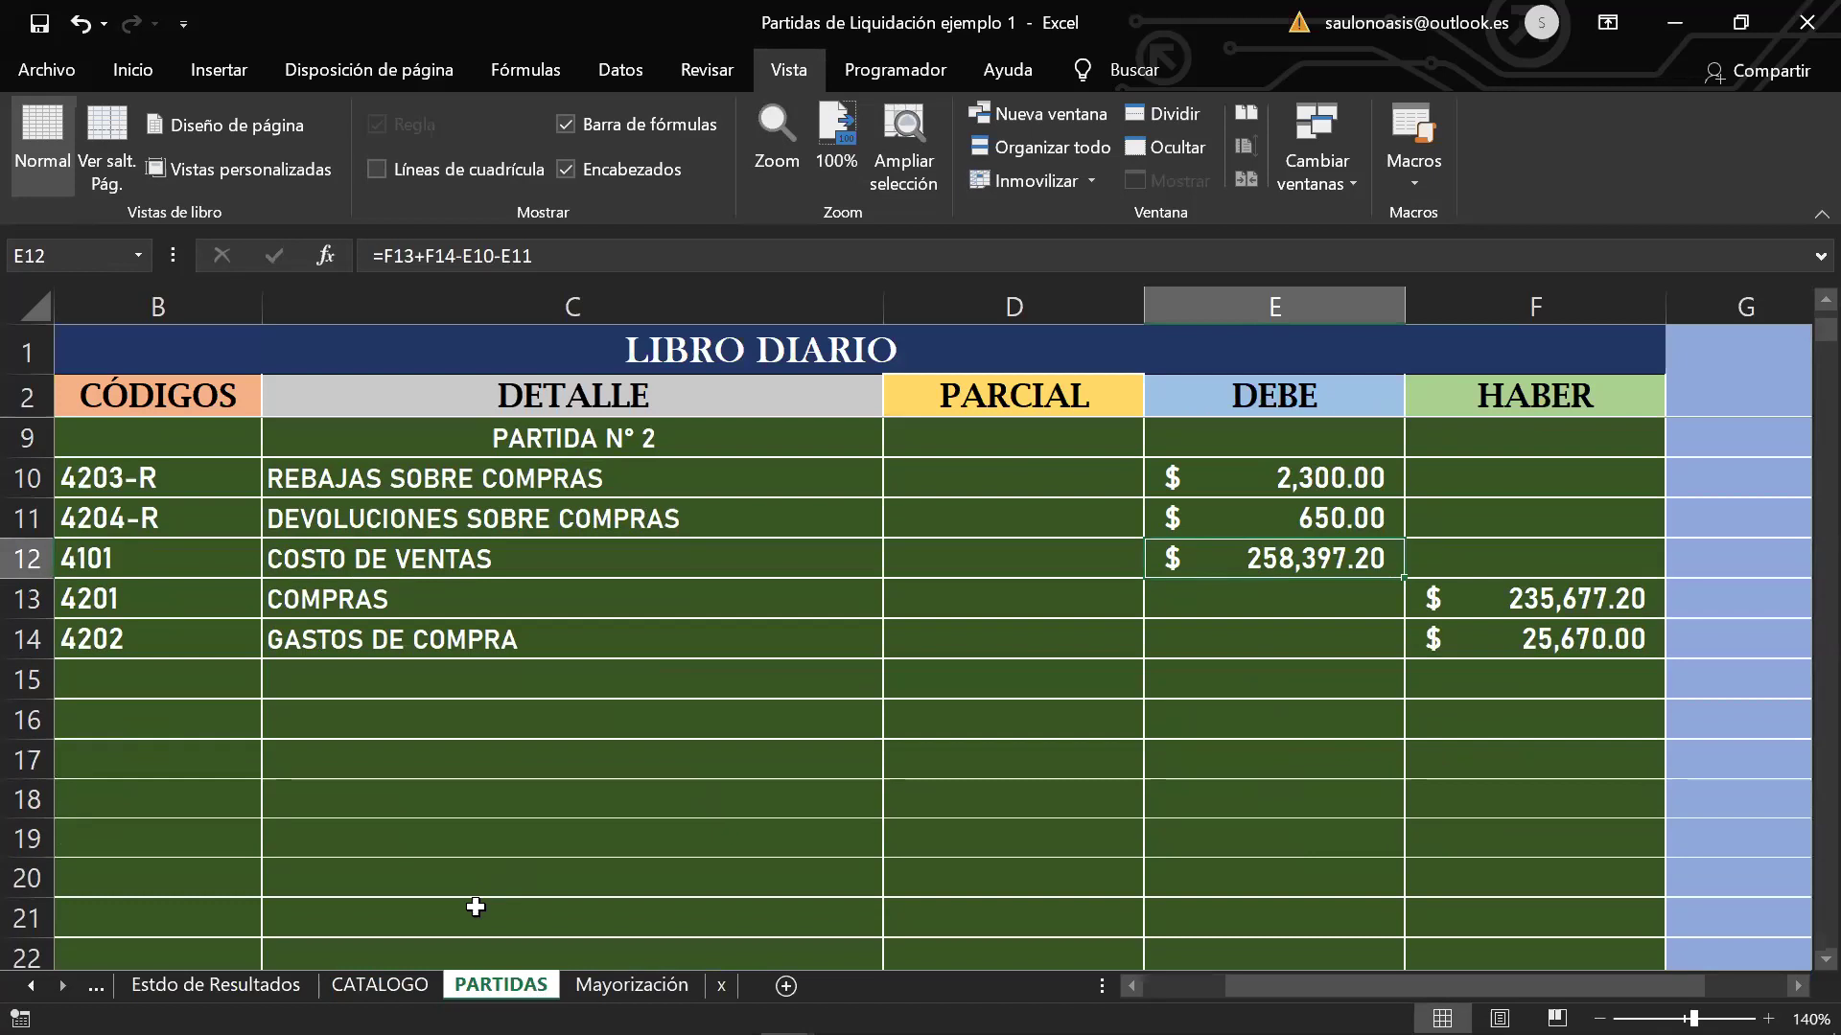
left_click(216, 985)
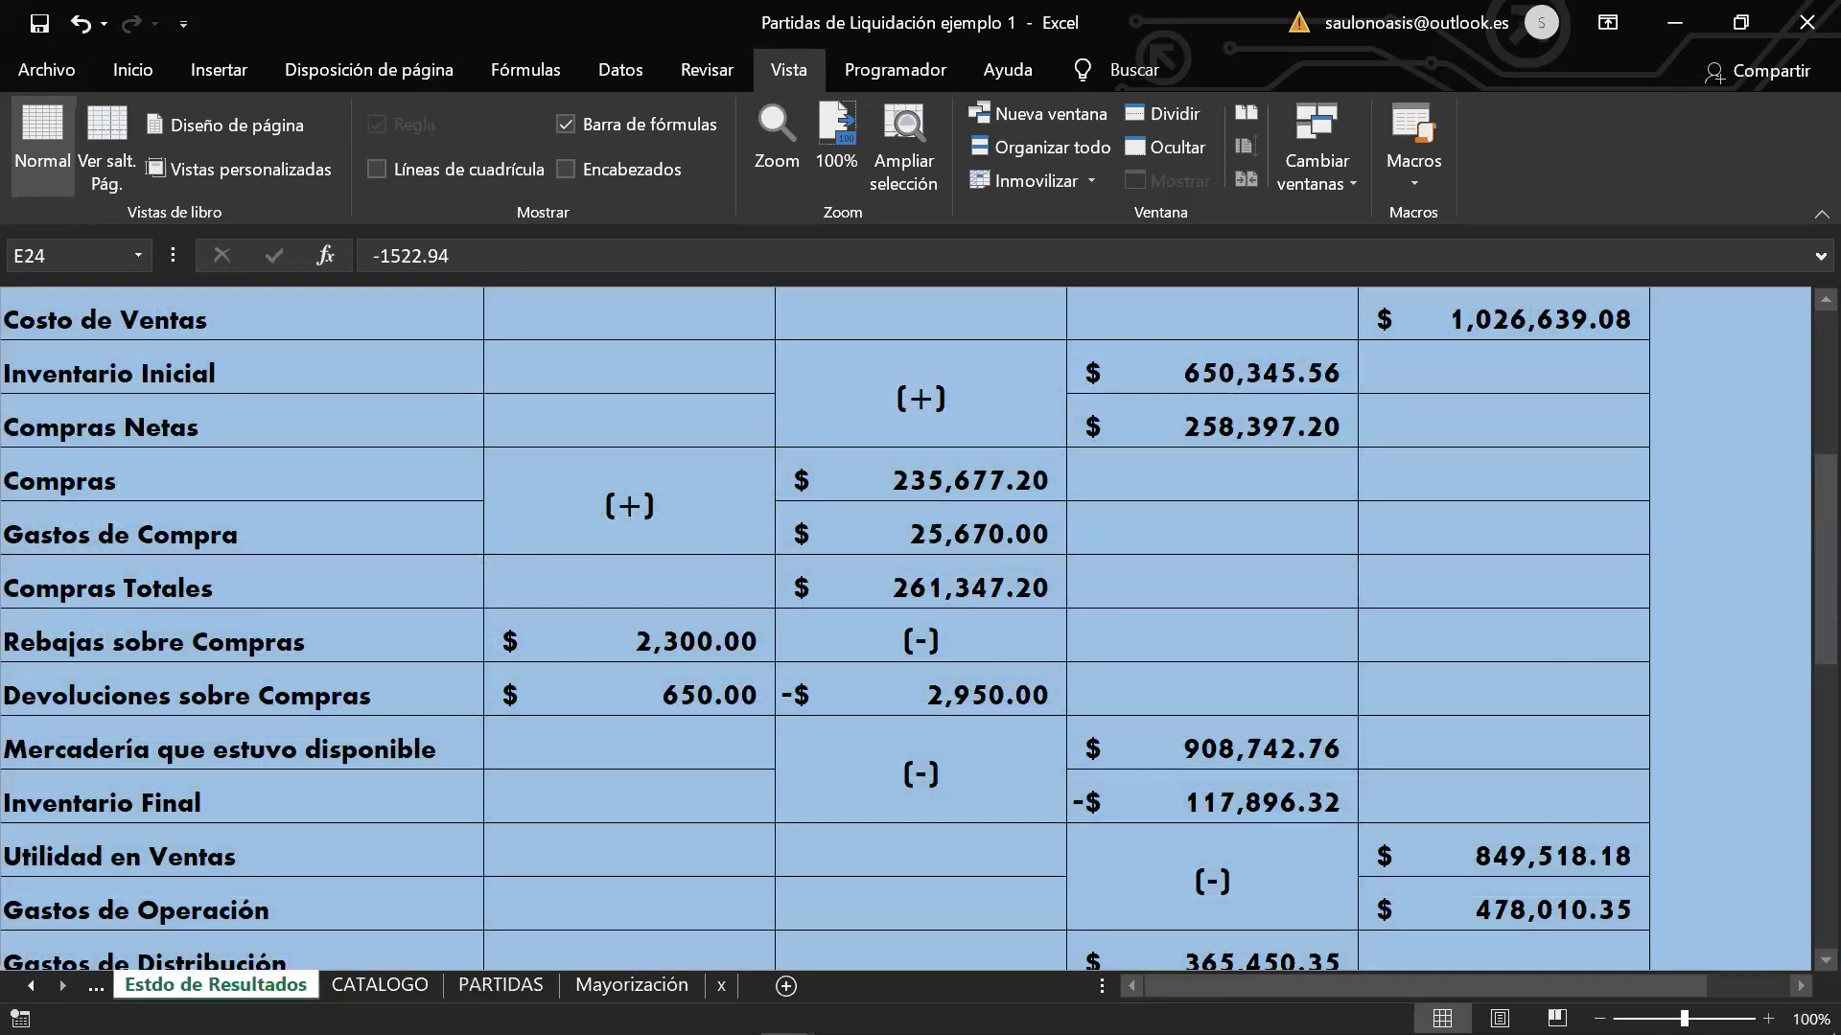
left_click(1175, 427)
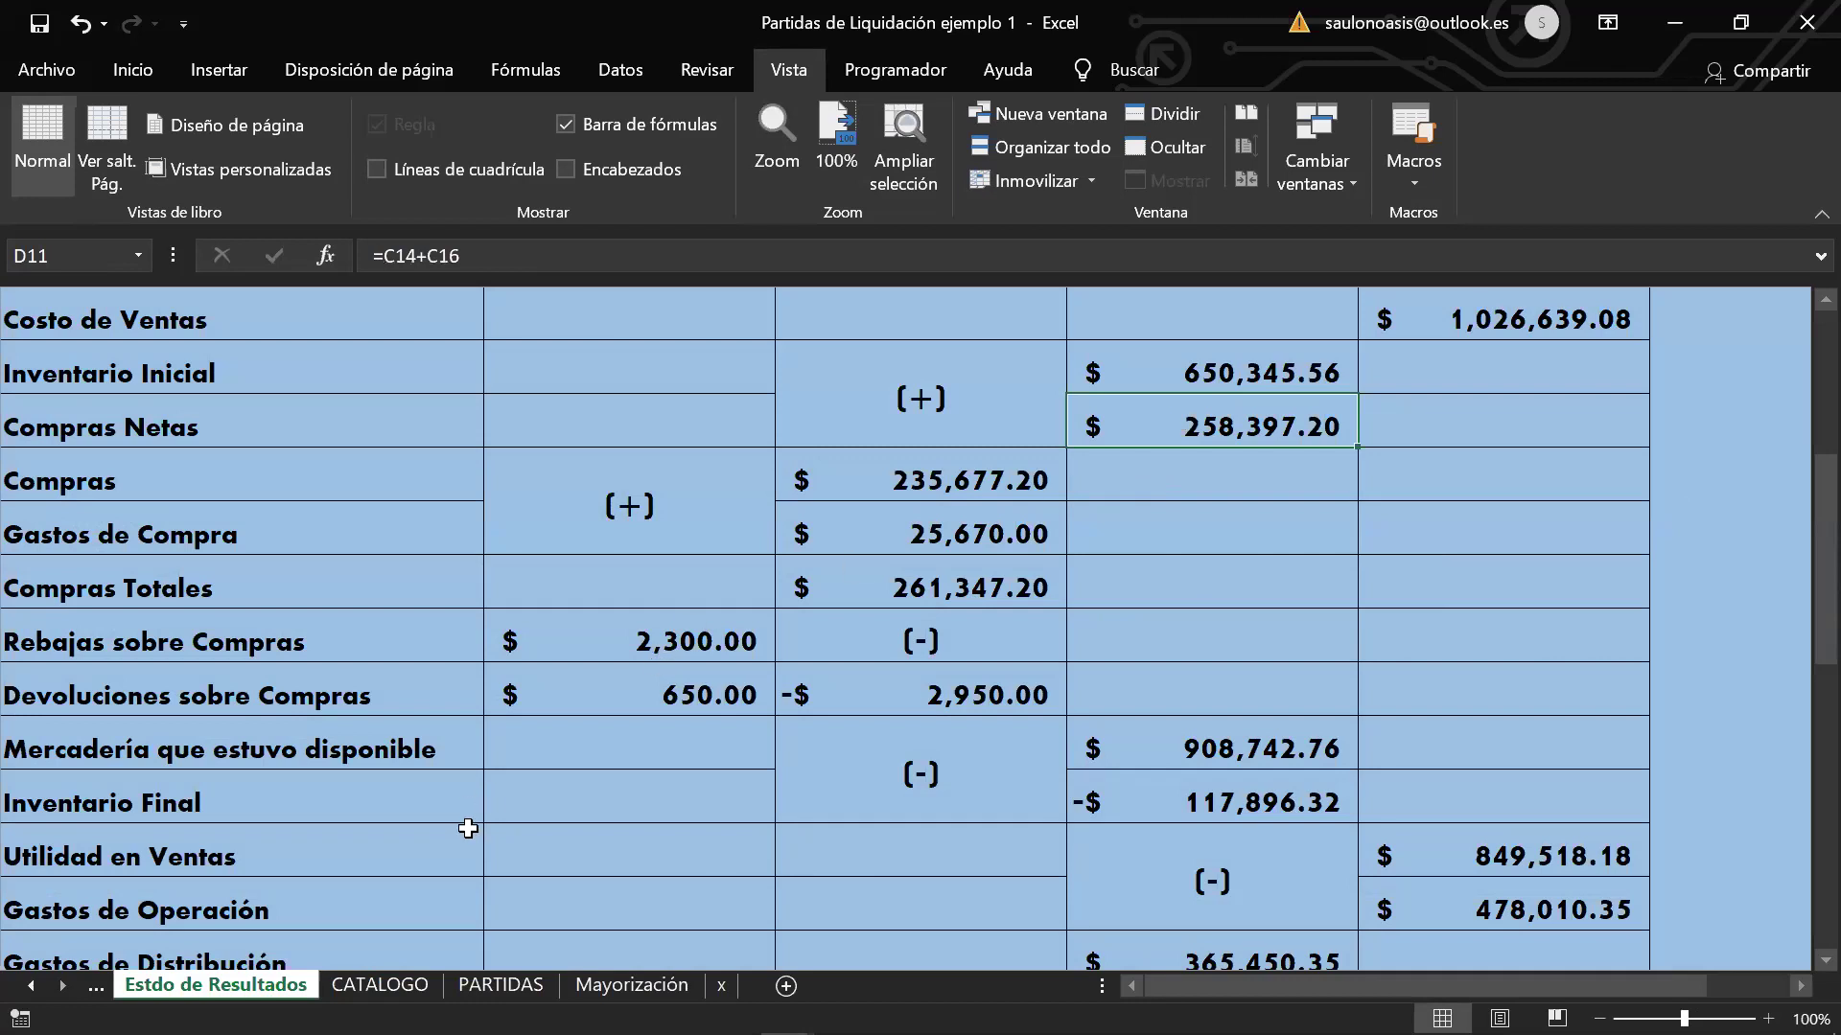
Step: Enter the description "Establecimiento de las Compras Netas" in C15 of the Libro Diario, below Partida N° 2
left_click(501, 986)
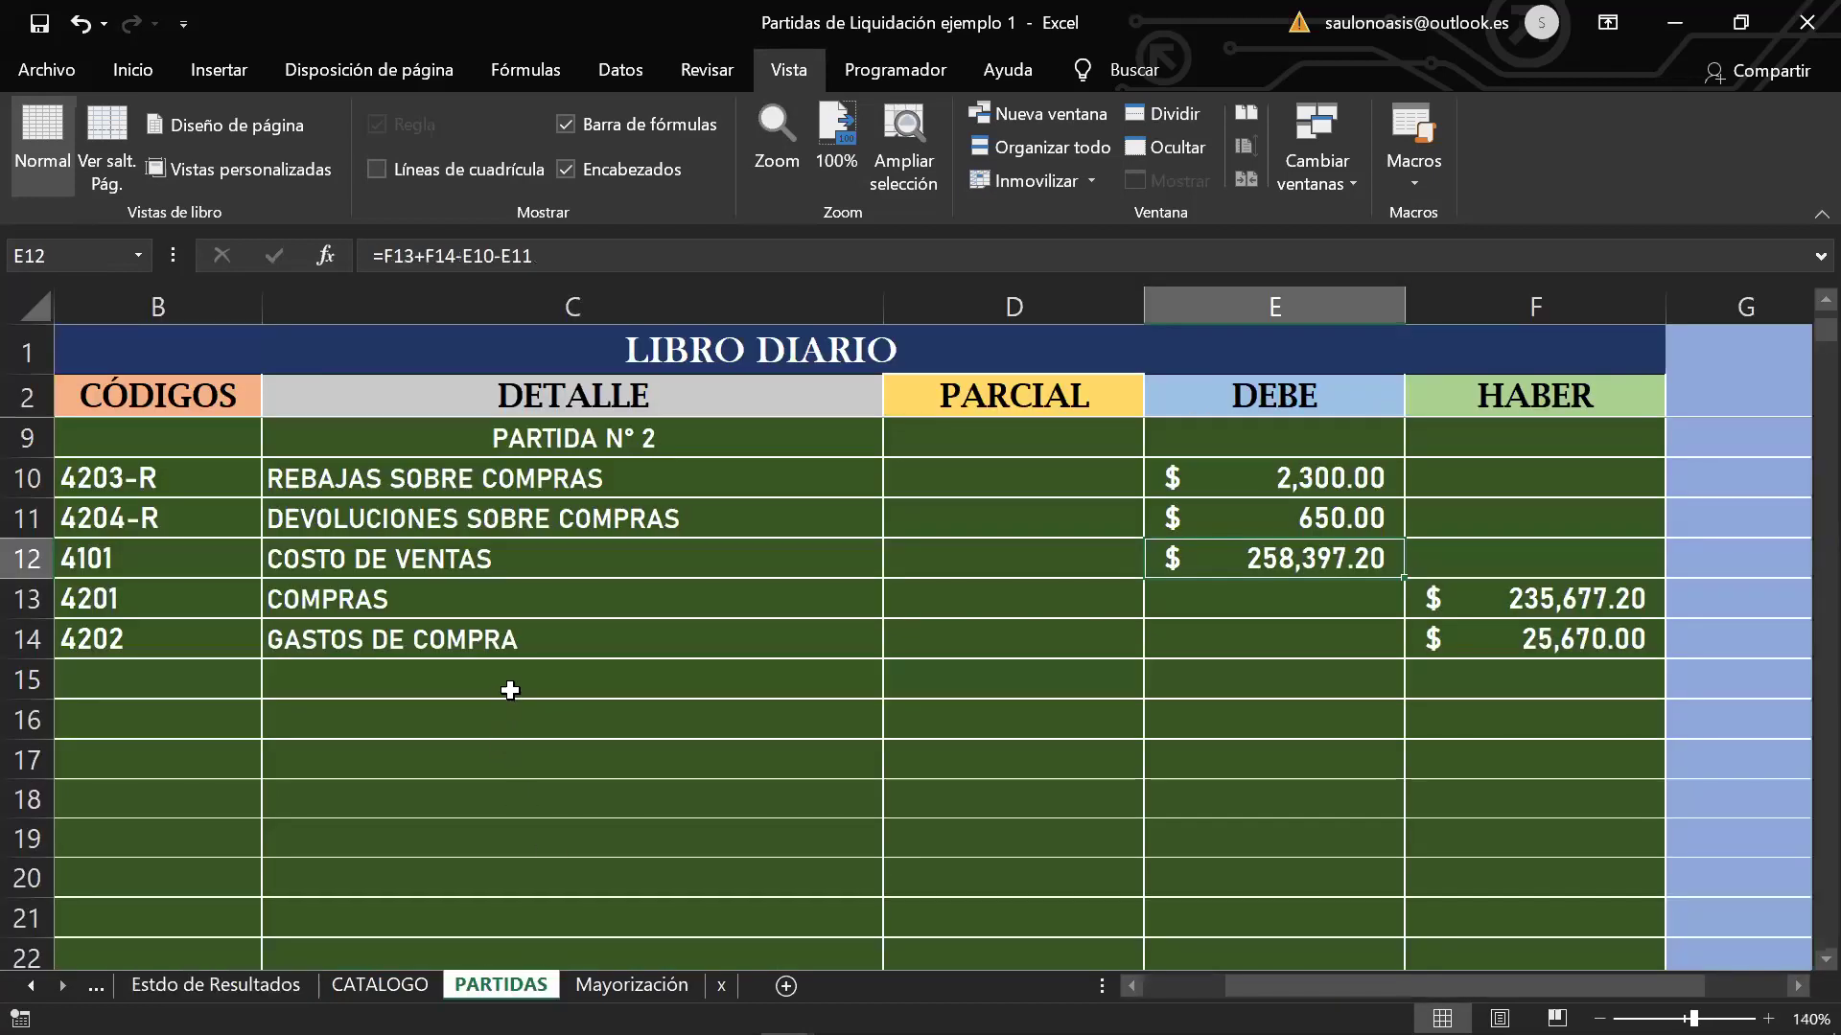
left_click(509, 690)
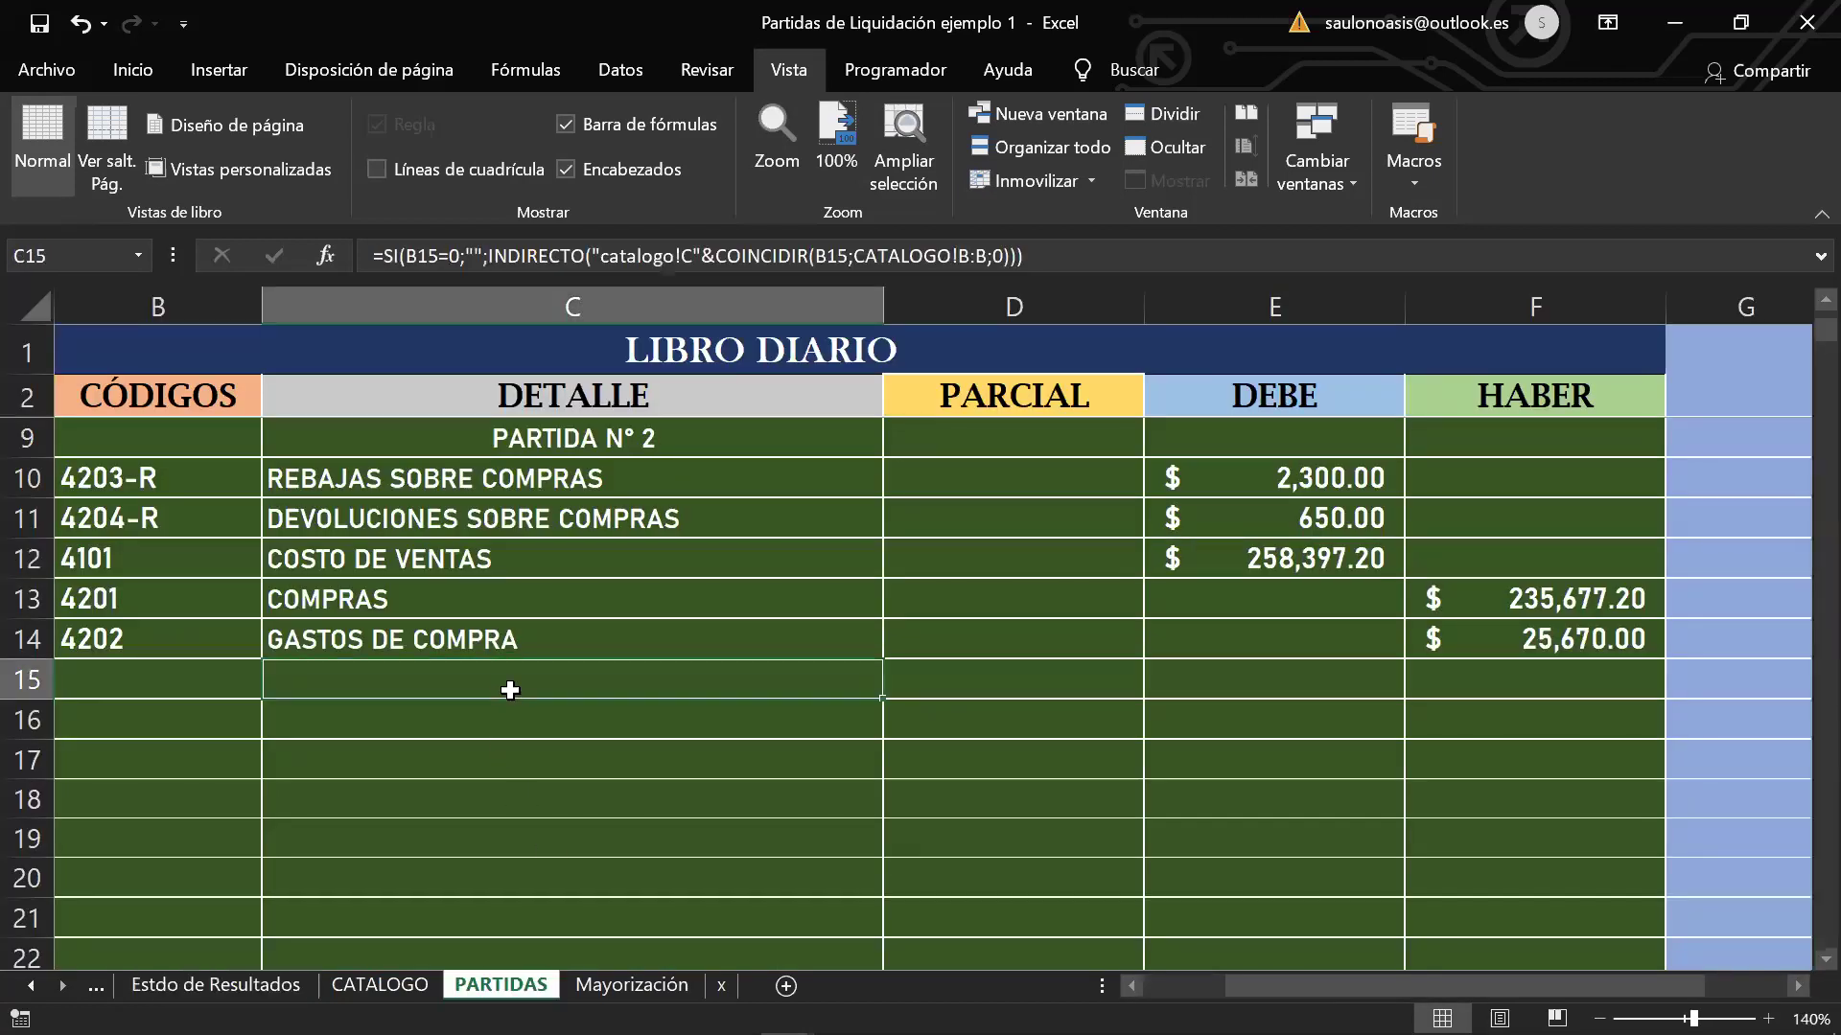
double_click(509, 690)
type("Estab")
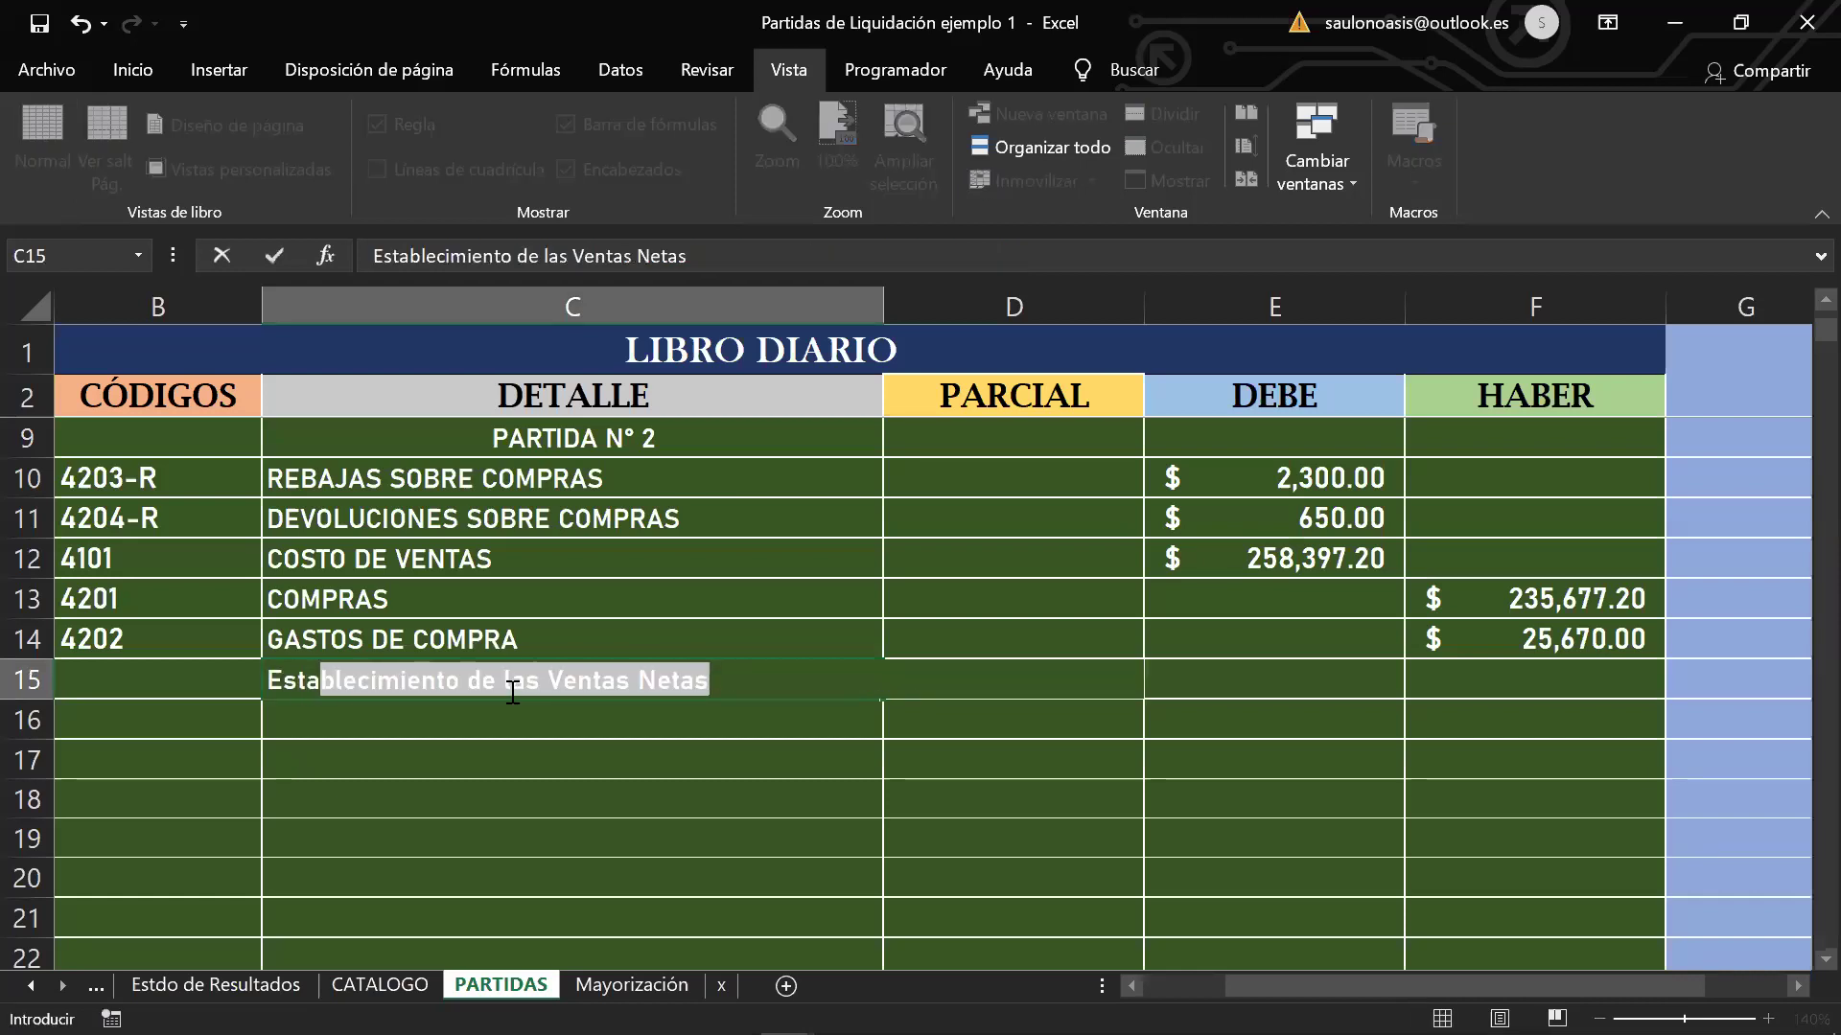
type("lecim")
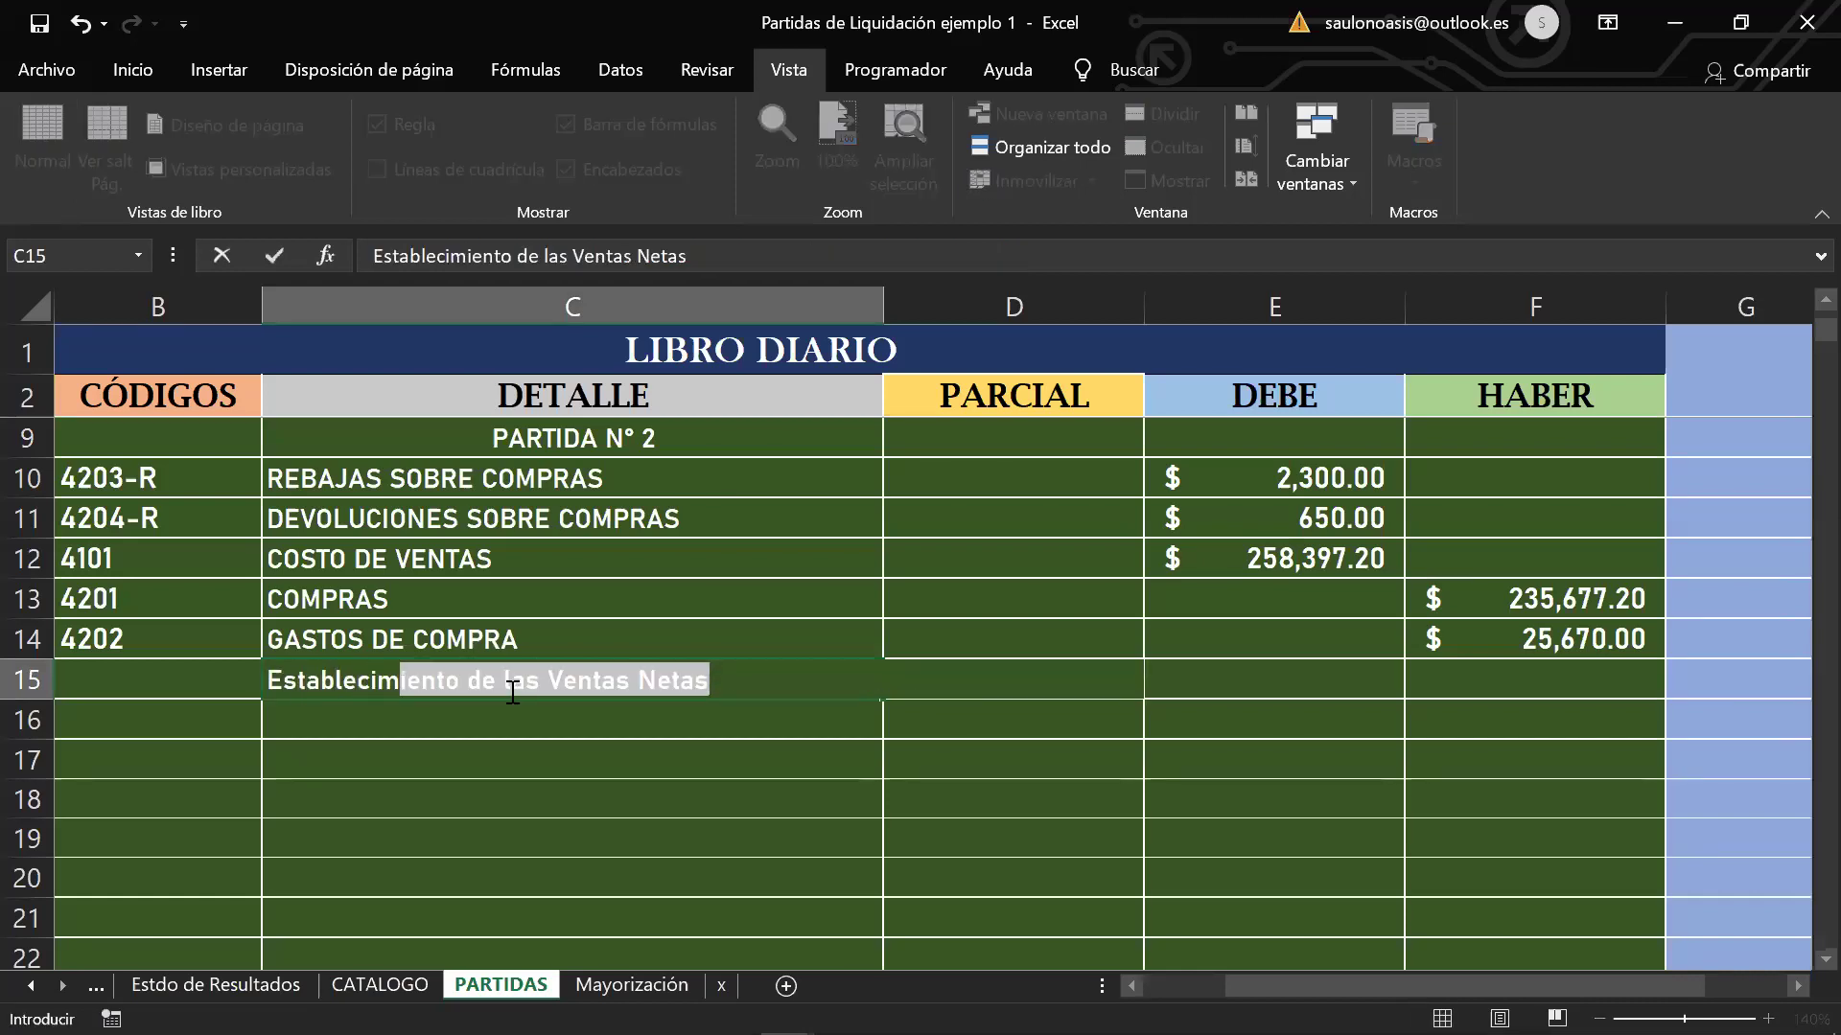
type("iento de ")
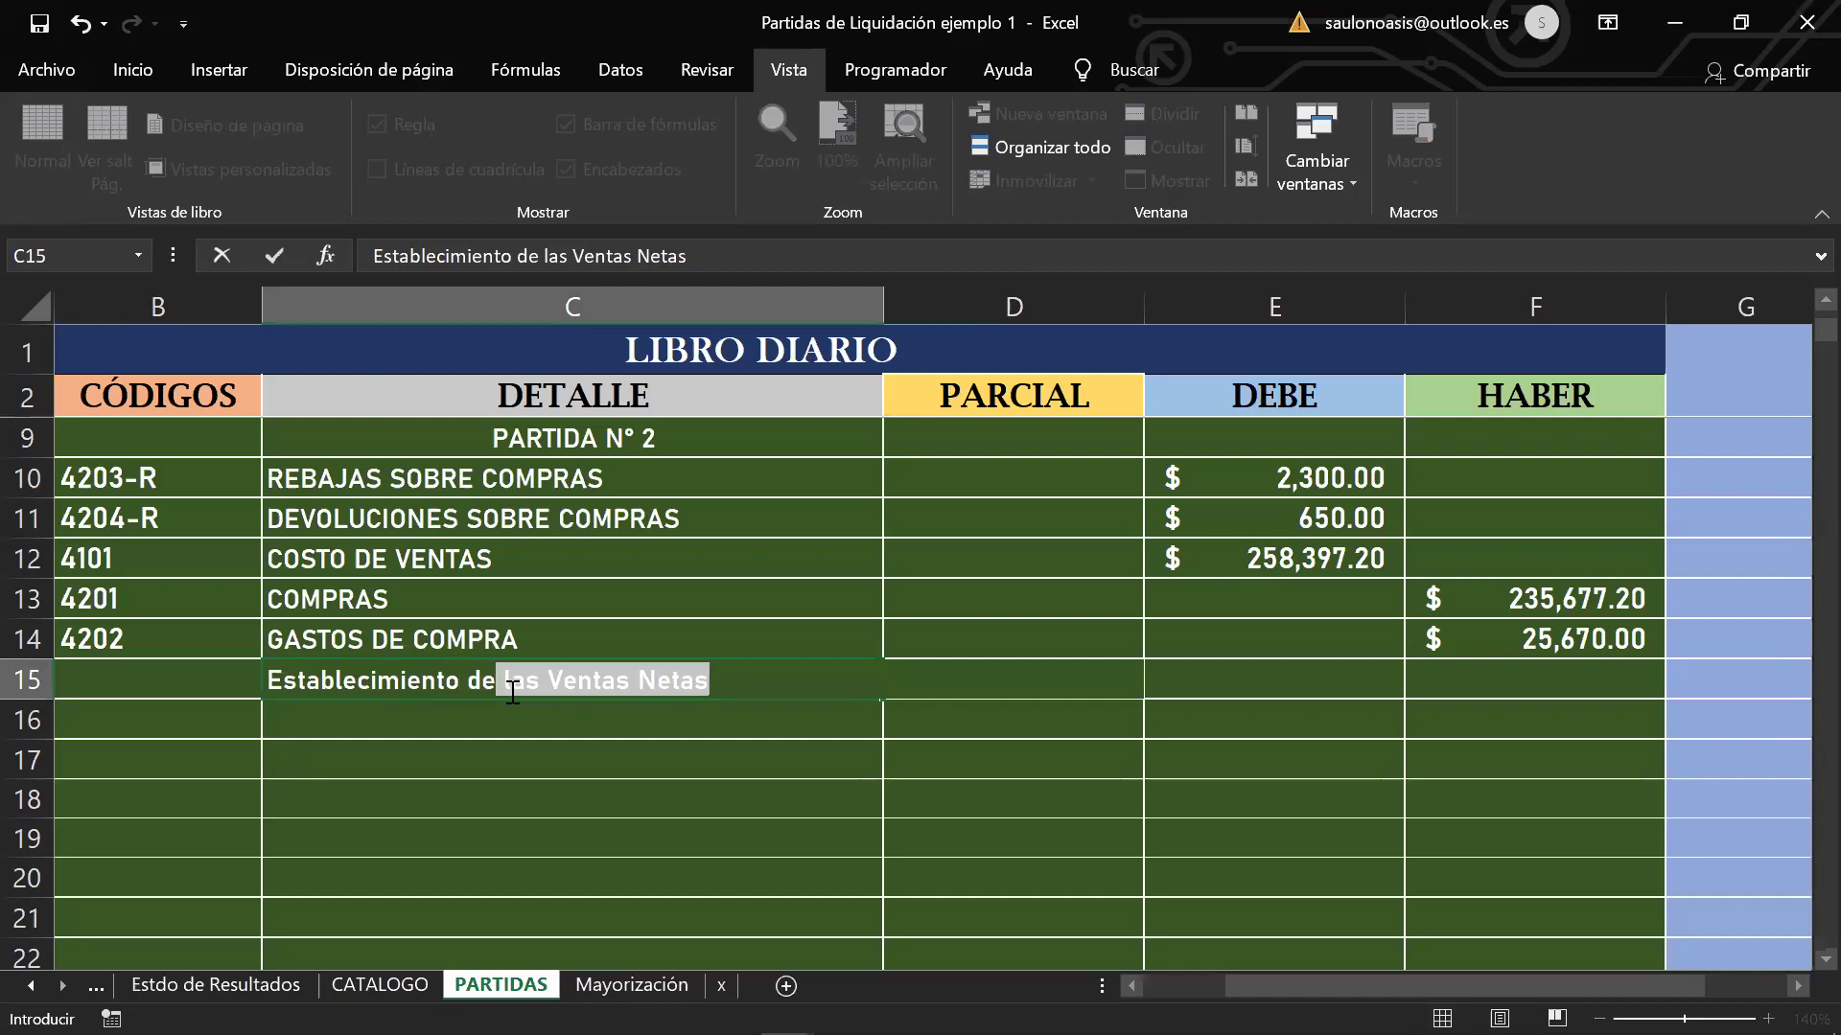
type("las Compras Netas")
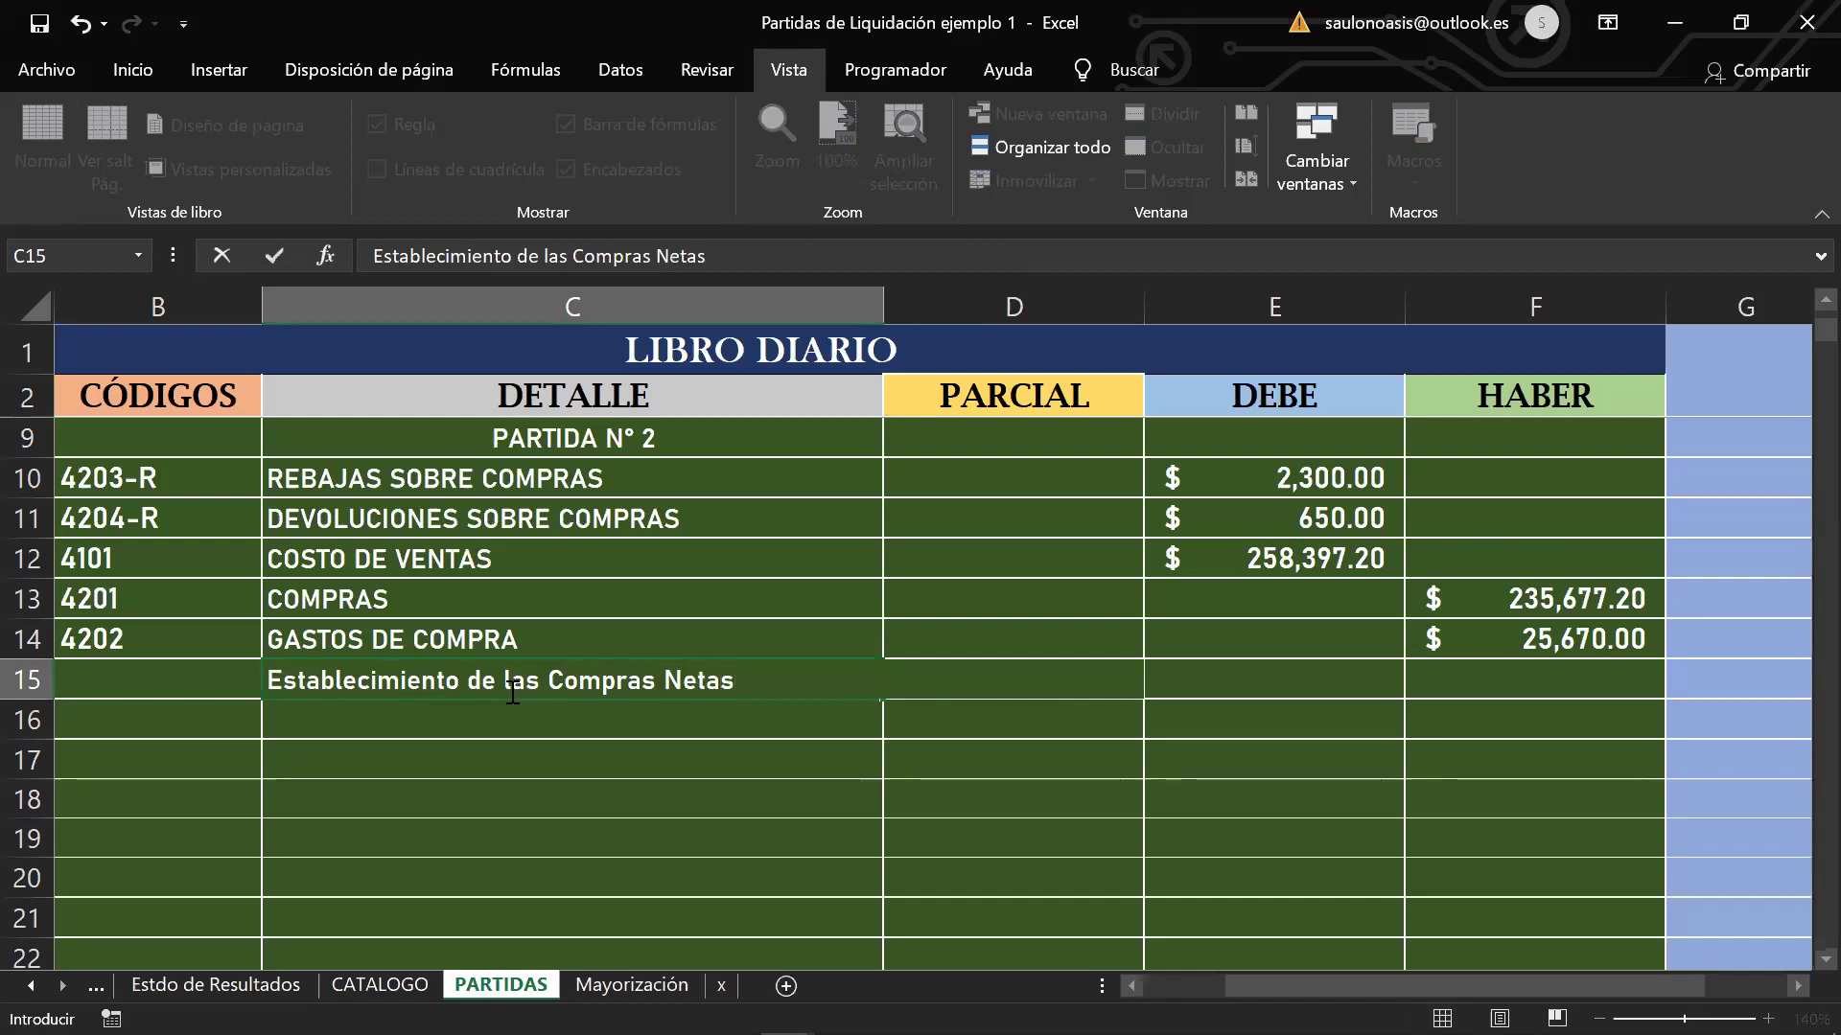
left_click(597, 788)
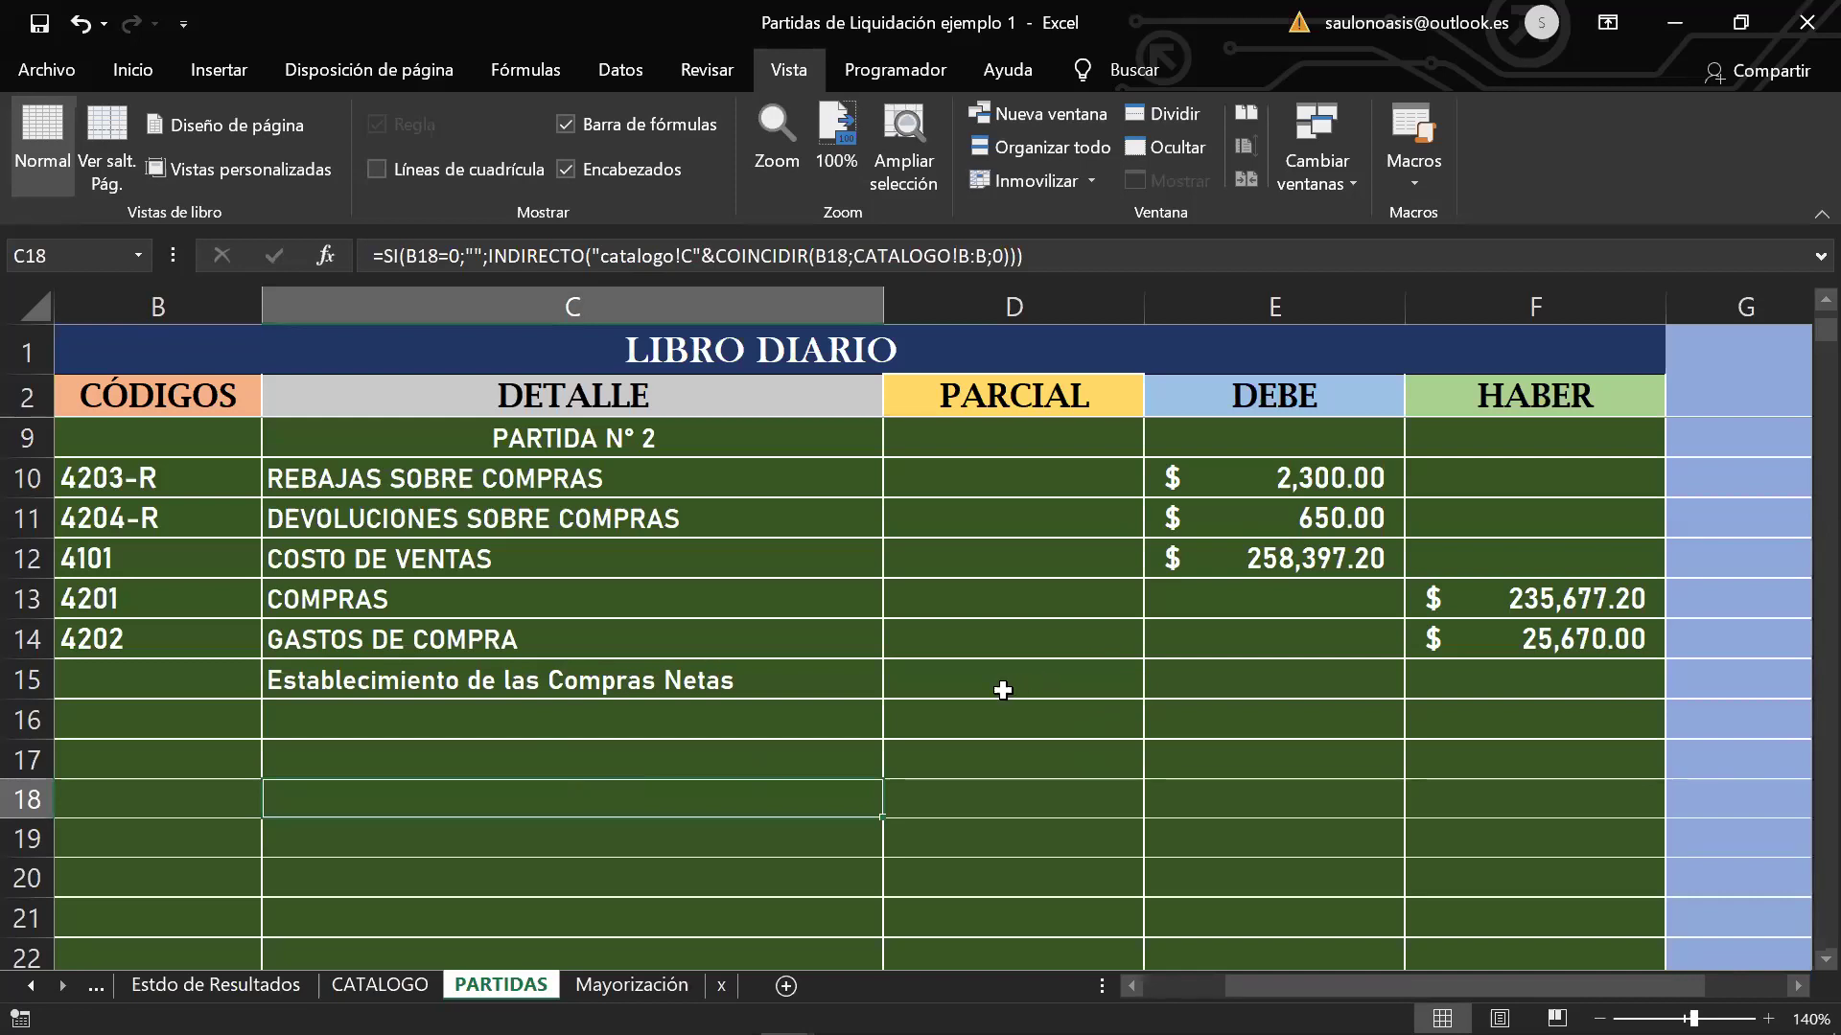
Step: Post 235677.2 to the credit side of the COMPRAS account in Mayorización with the reference 2)
left_click(653, 984)
scroll(652, 776, "down", 6)
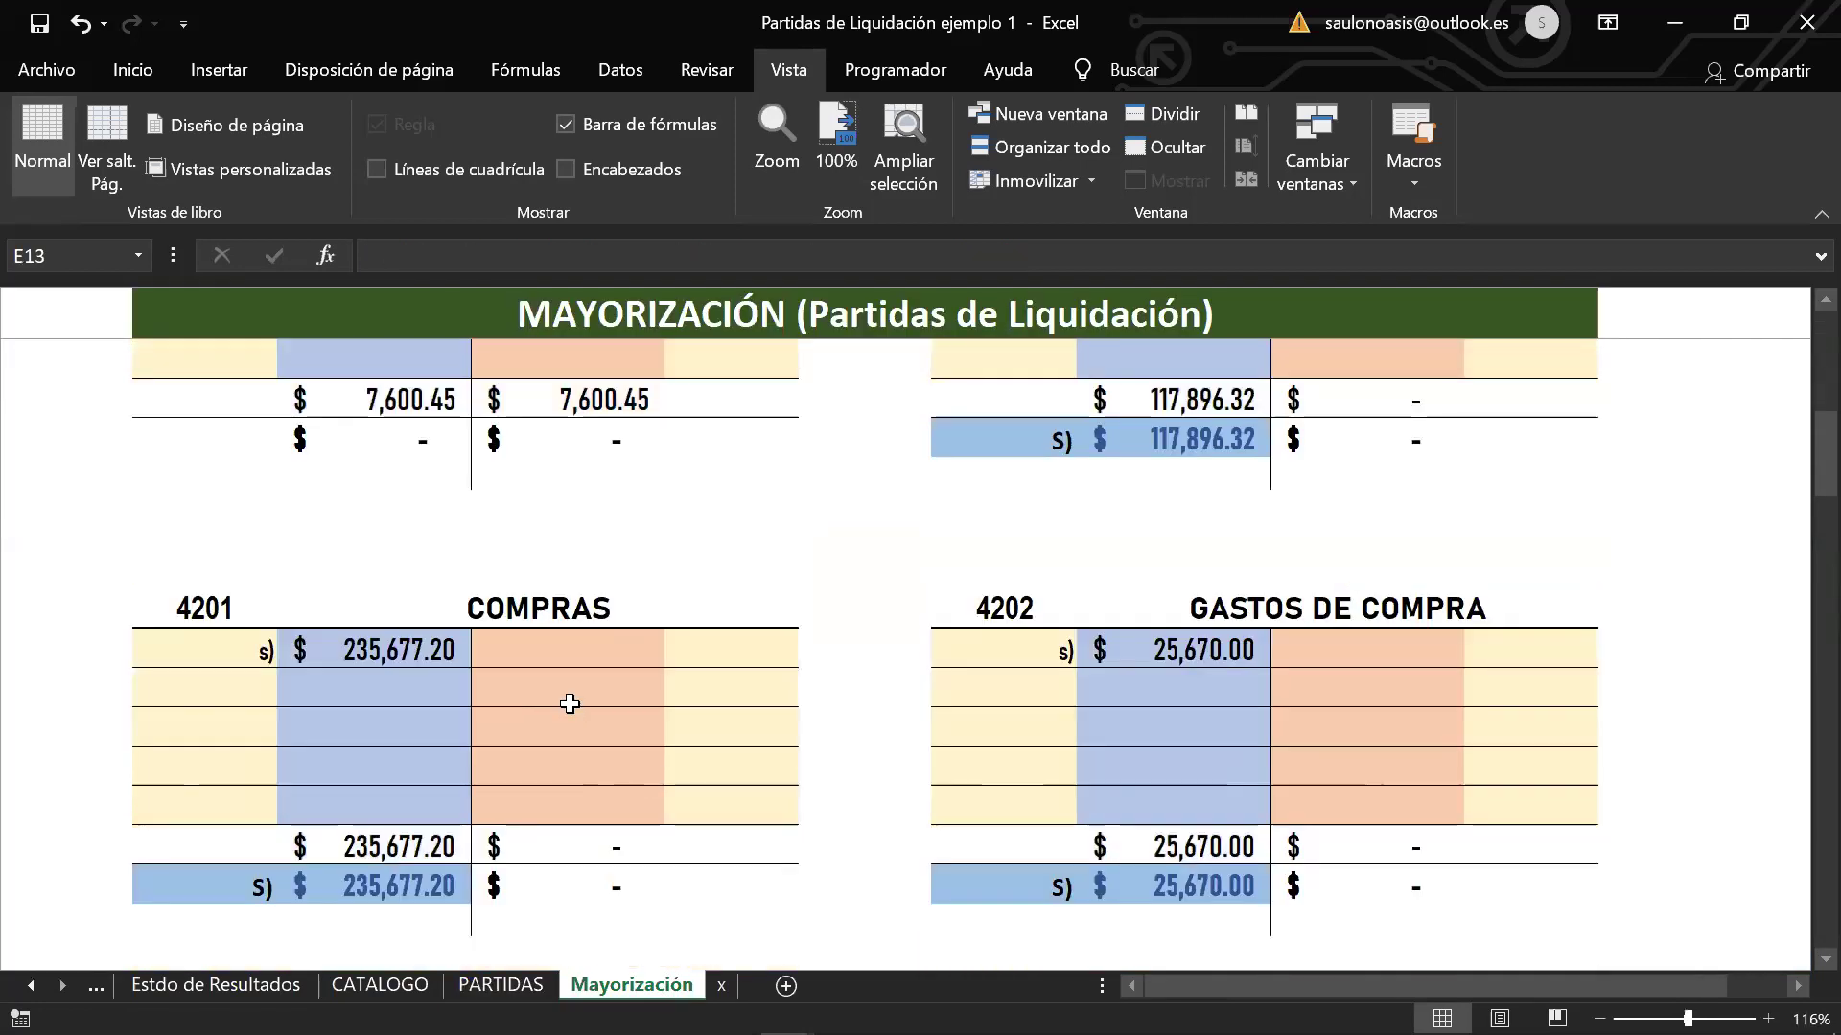
left_click(566, 651)
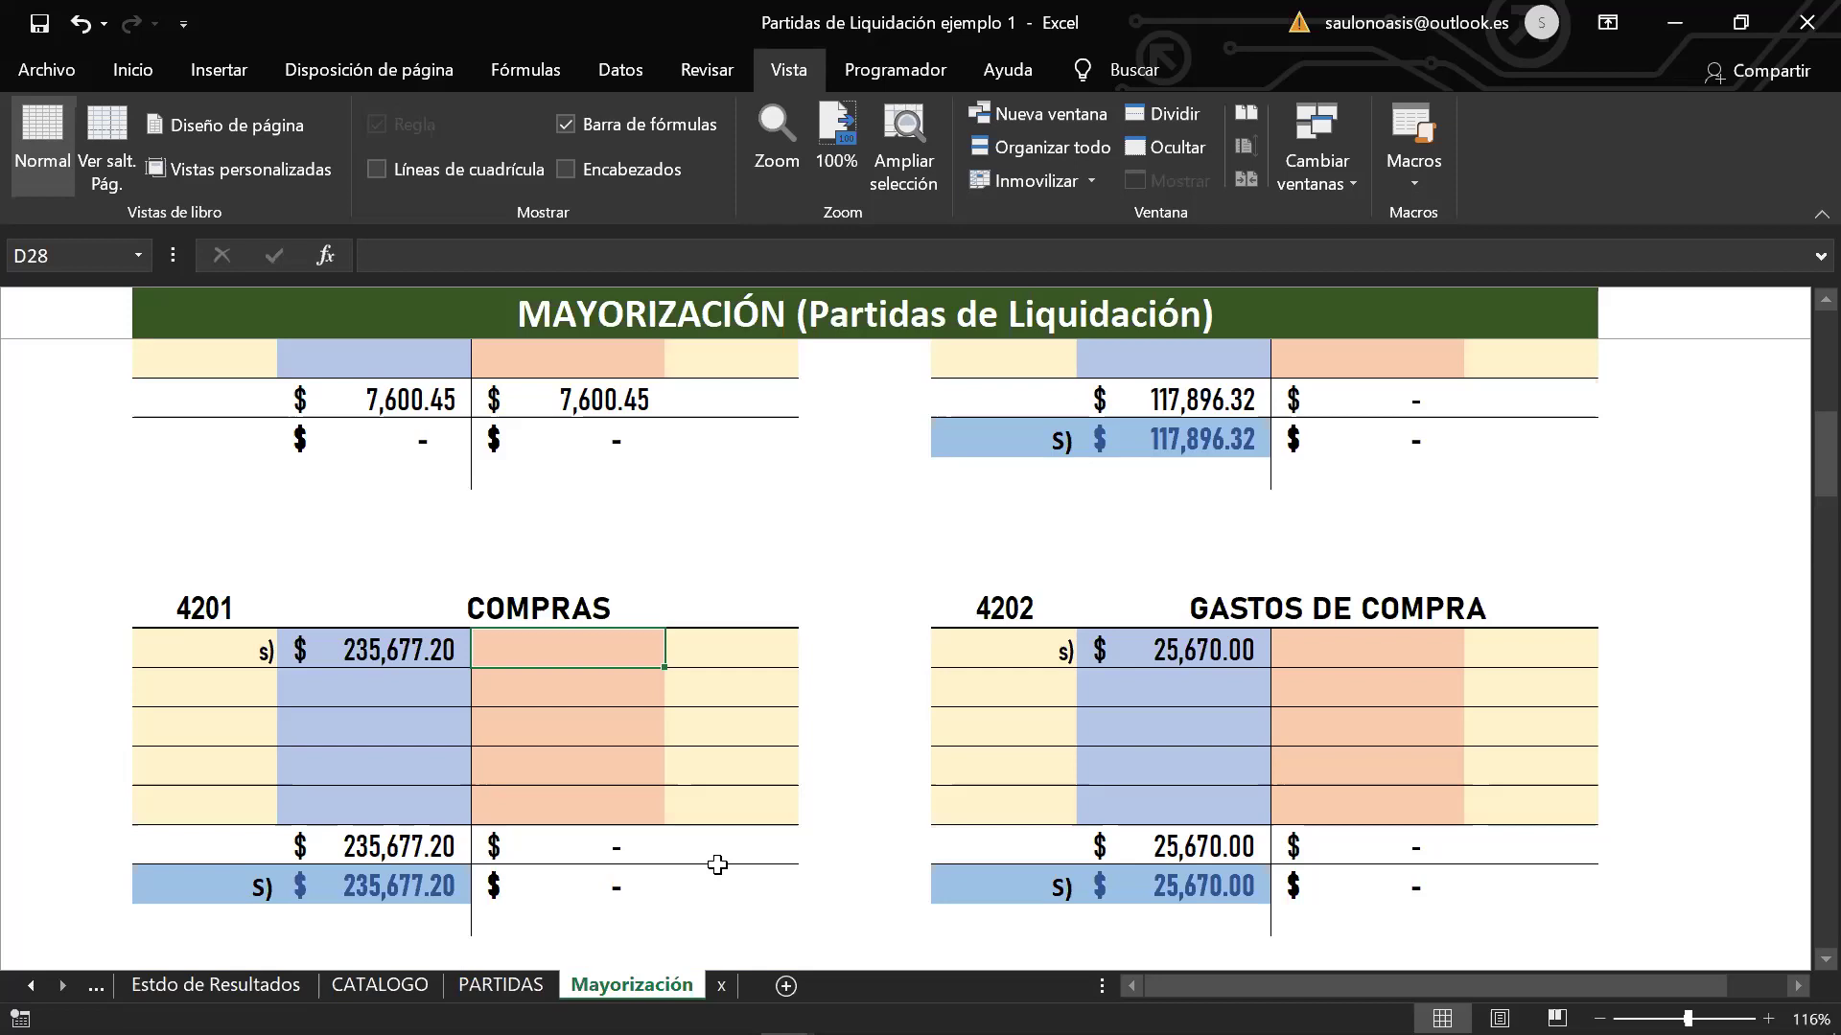
type("235677.2")
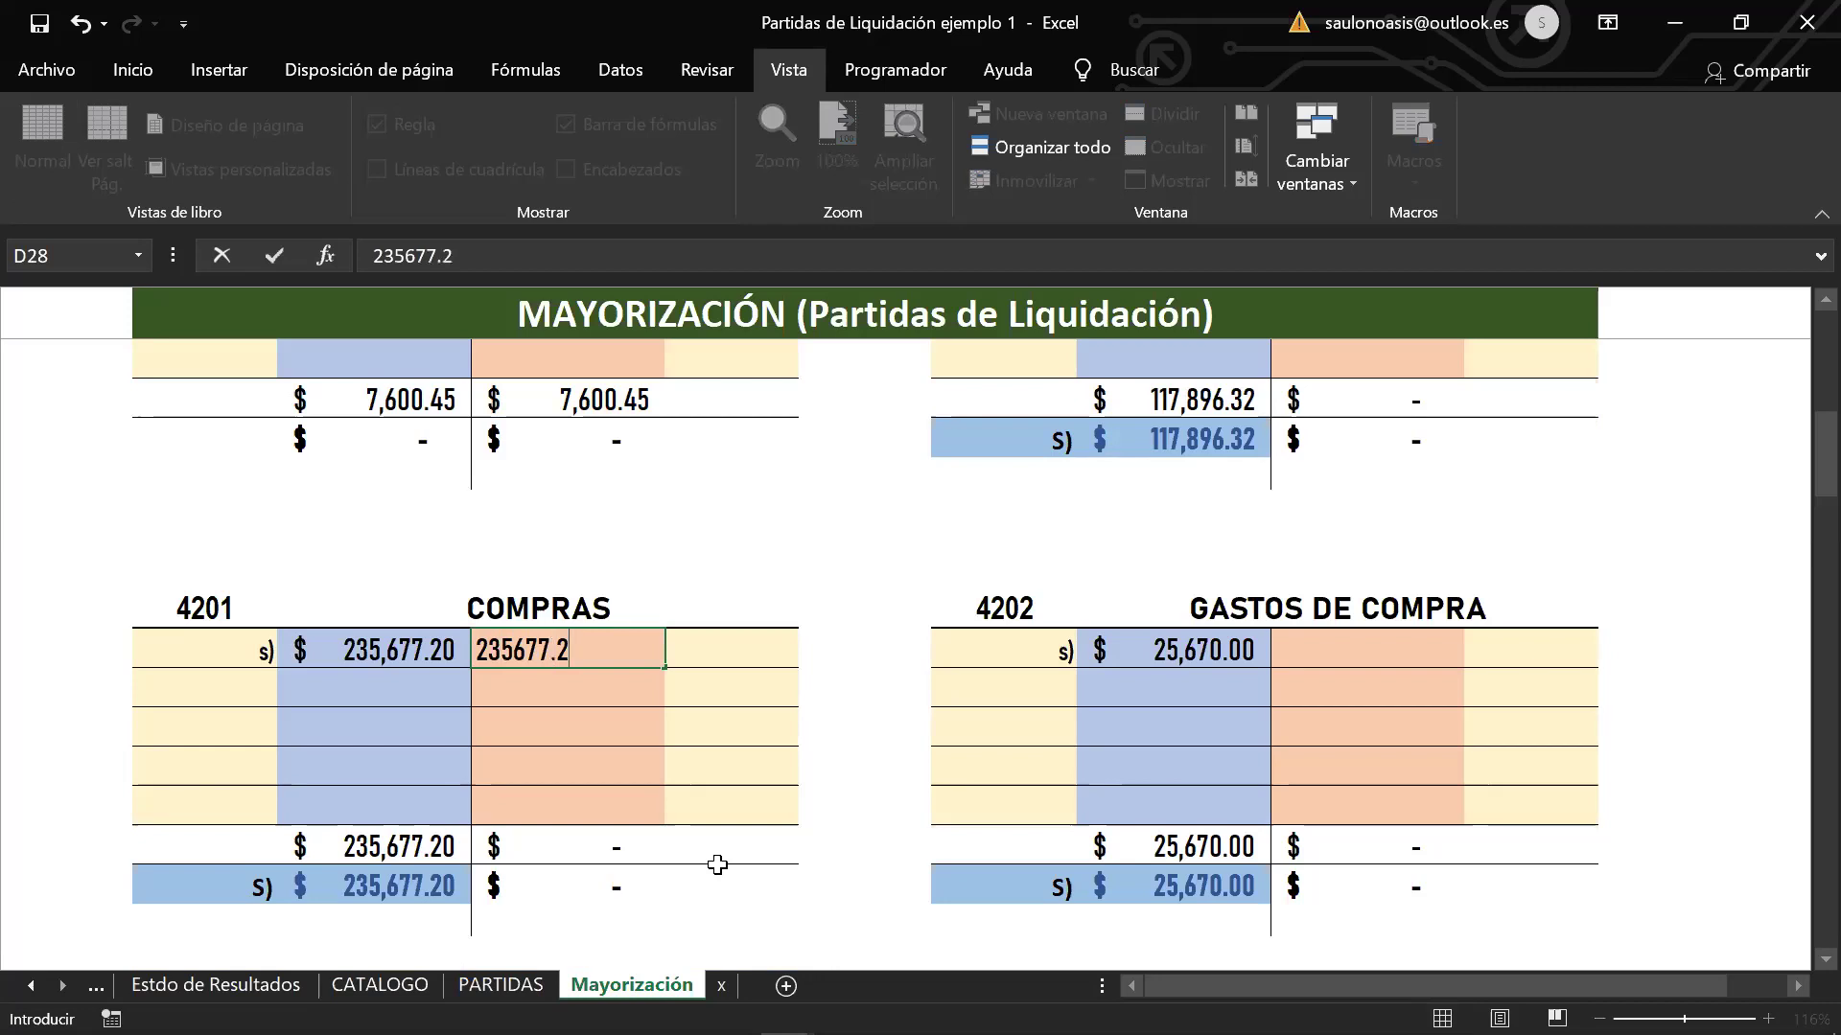
key("Return")
left_click(771, 647)
type("2)")
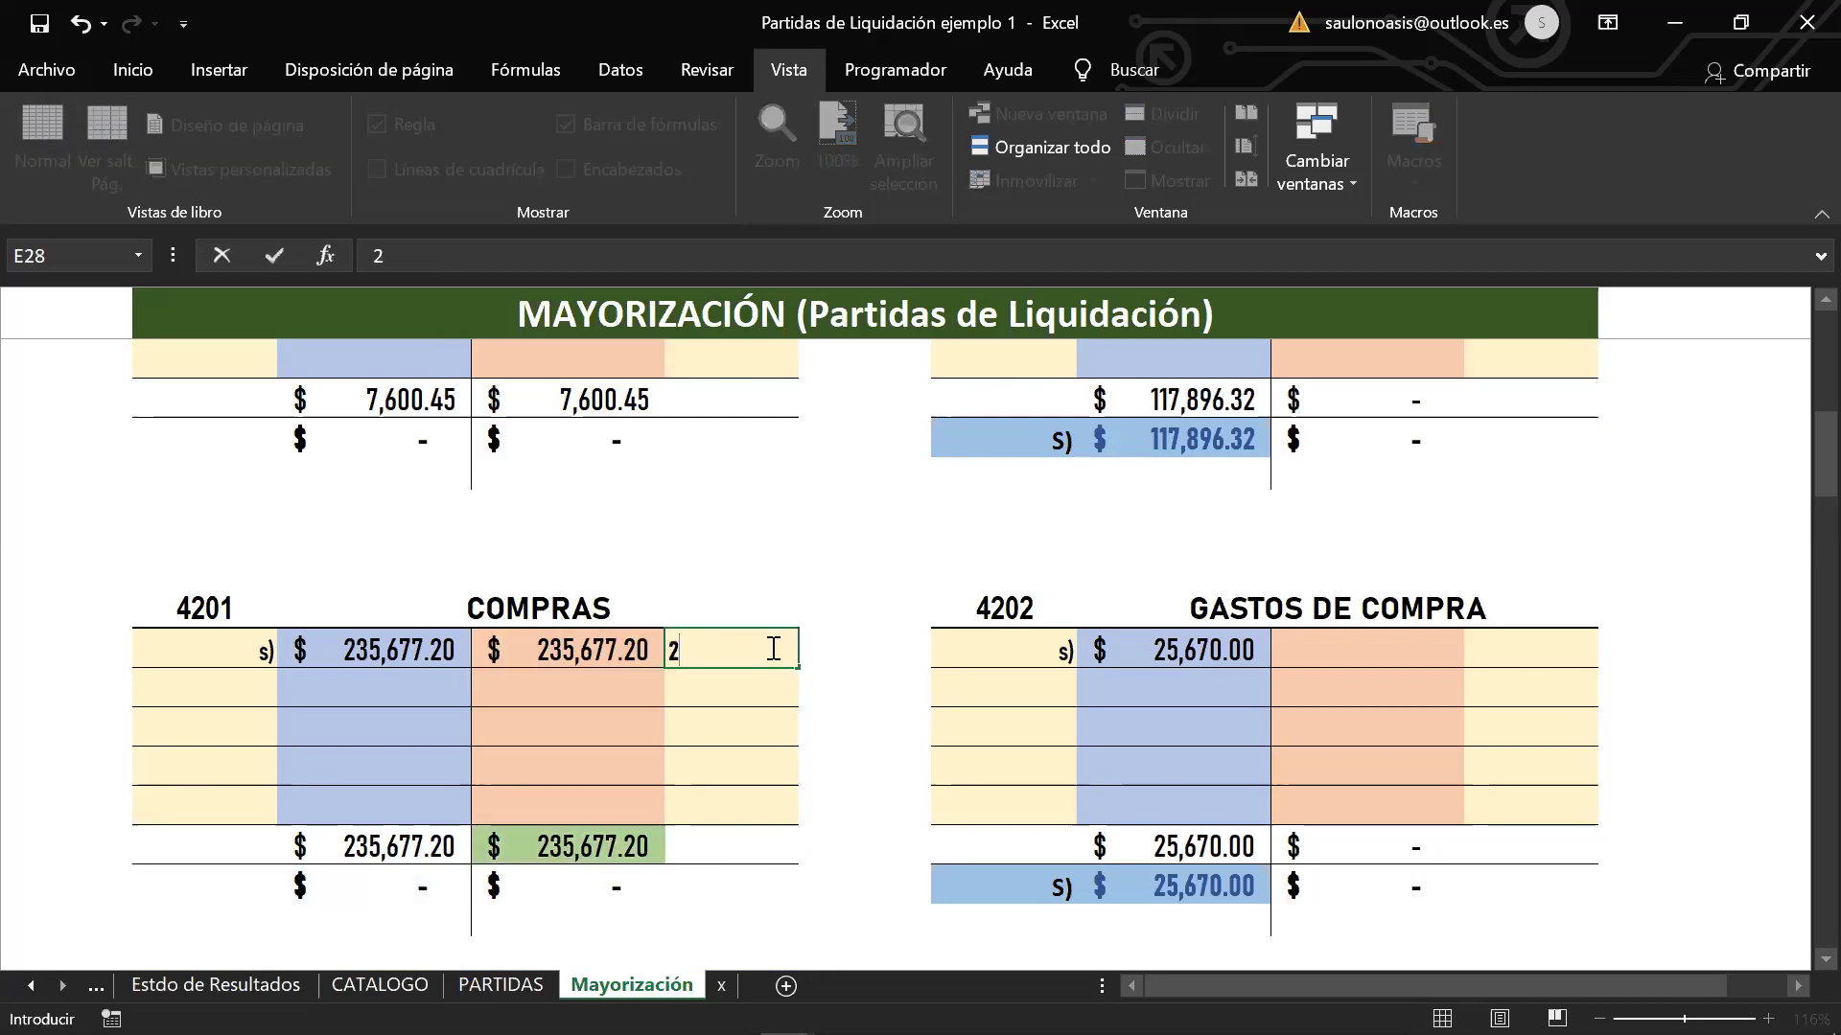
left_click(854, 689)
Step: Post 25670 to the credit side of the GASTOS DE COMPRA account with the reference 2)
left_click(1391, 644)
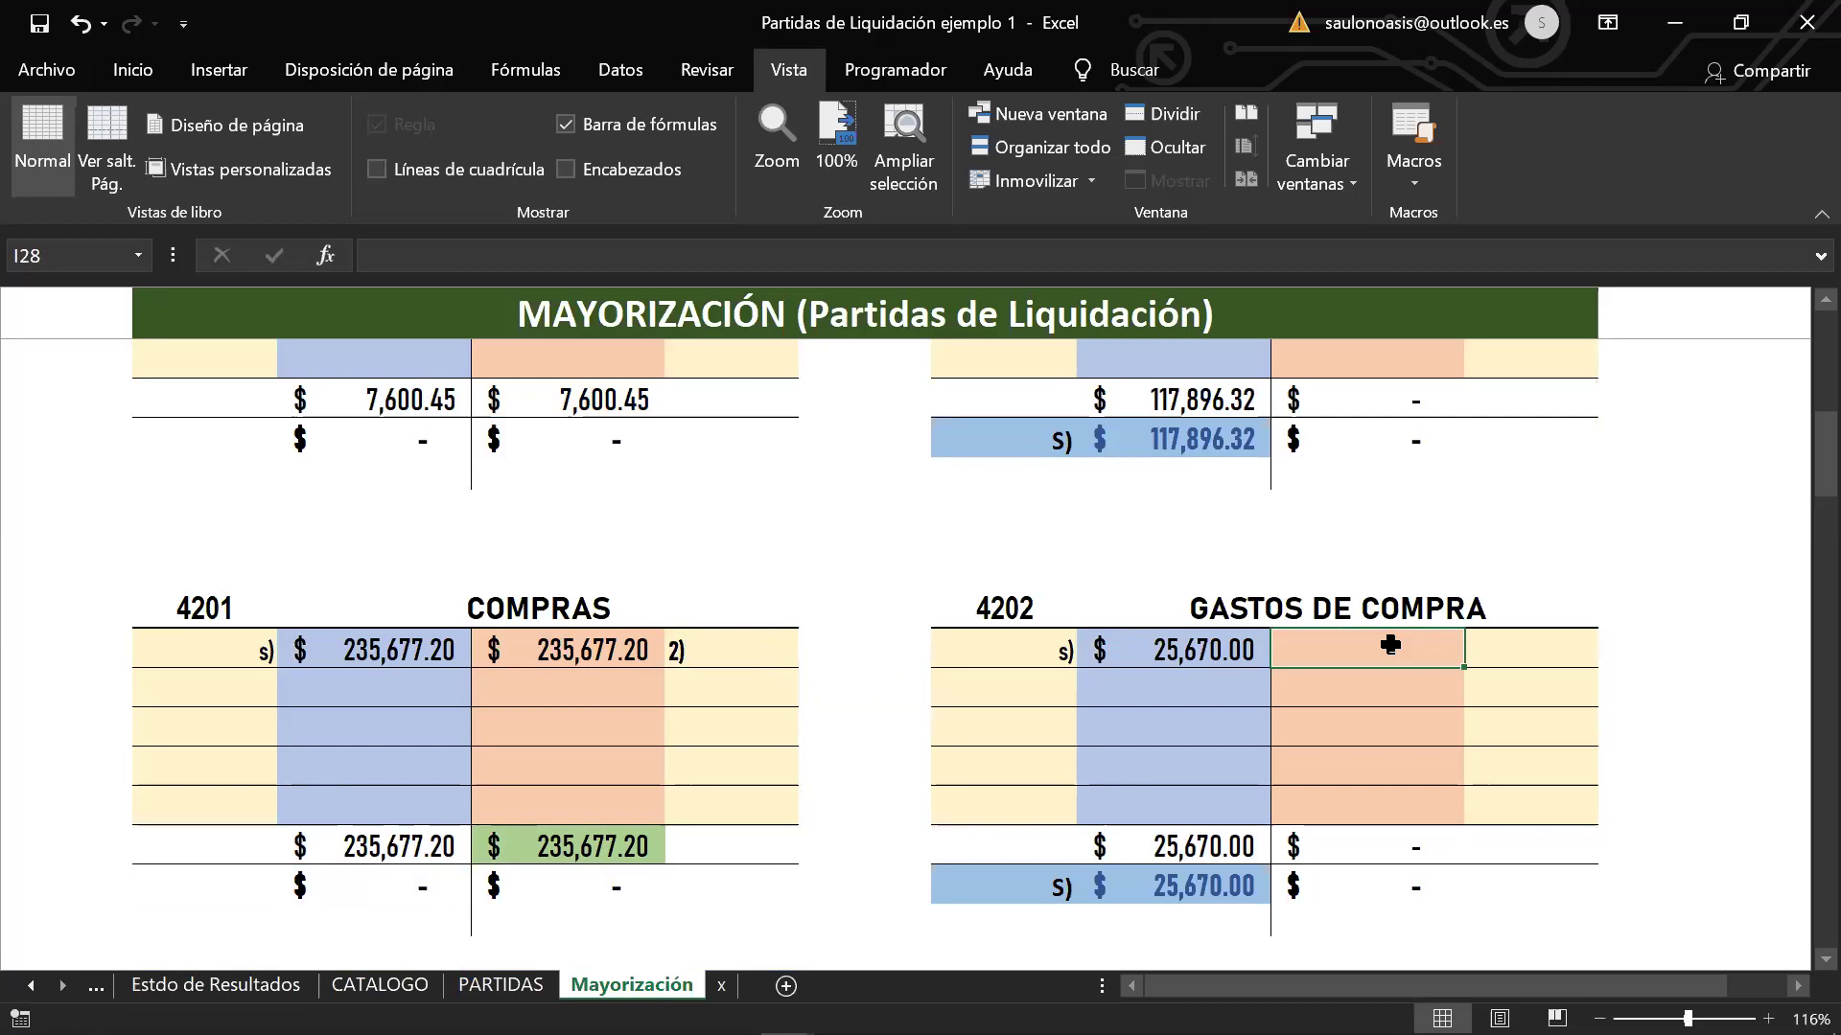
type("25")
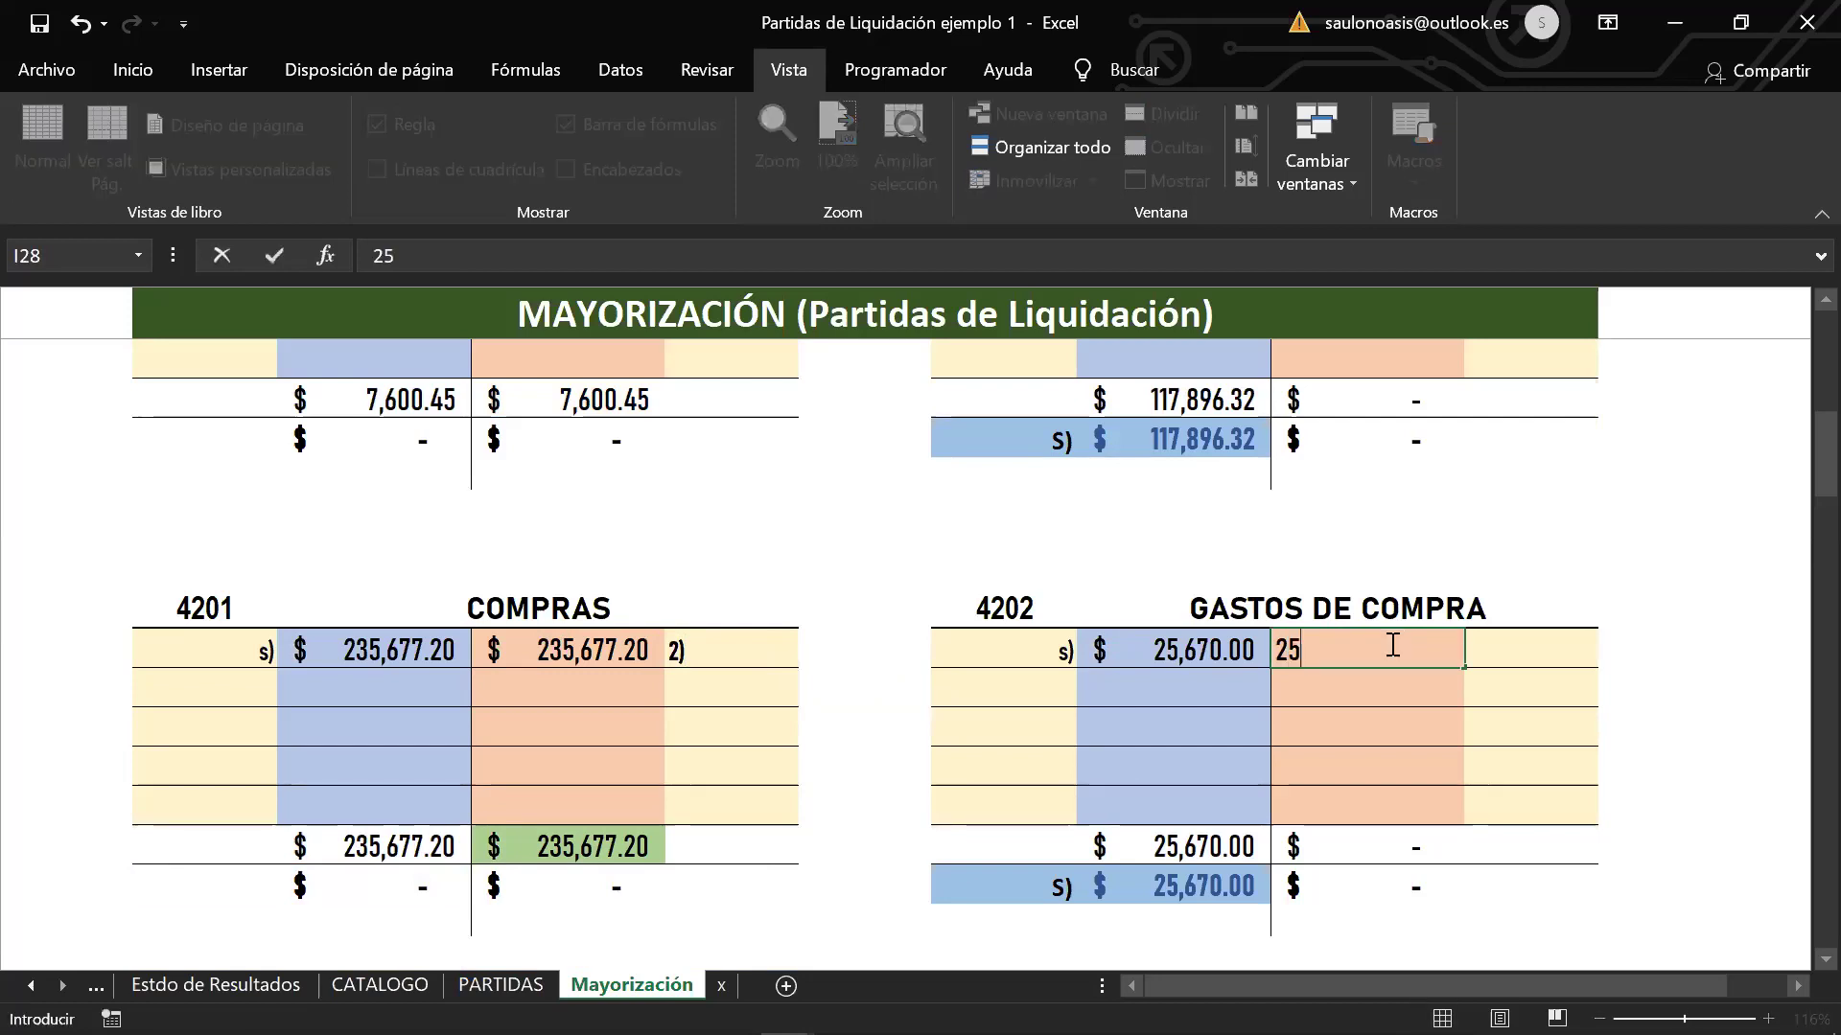
type("670")
key("Return")
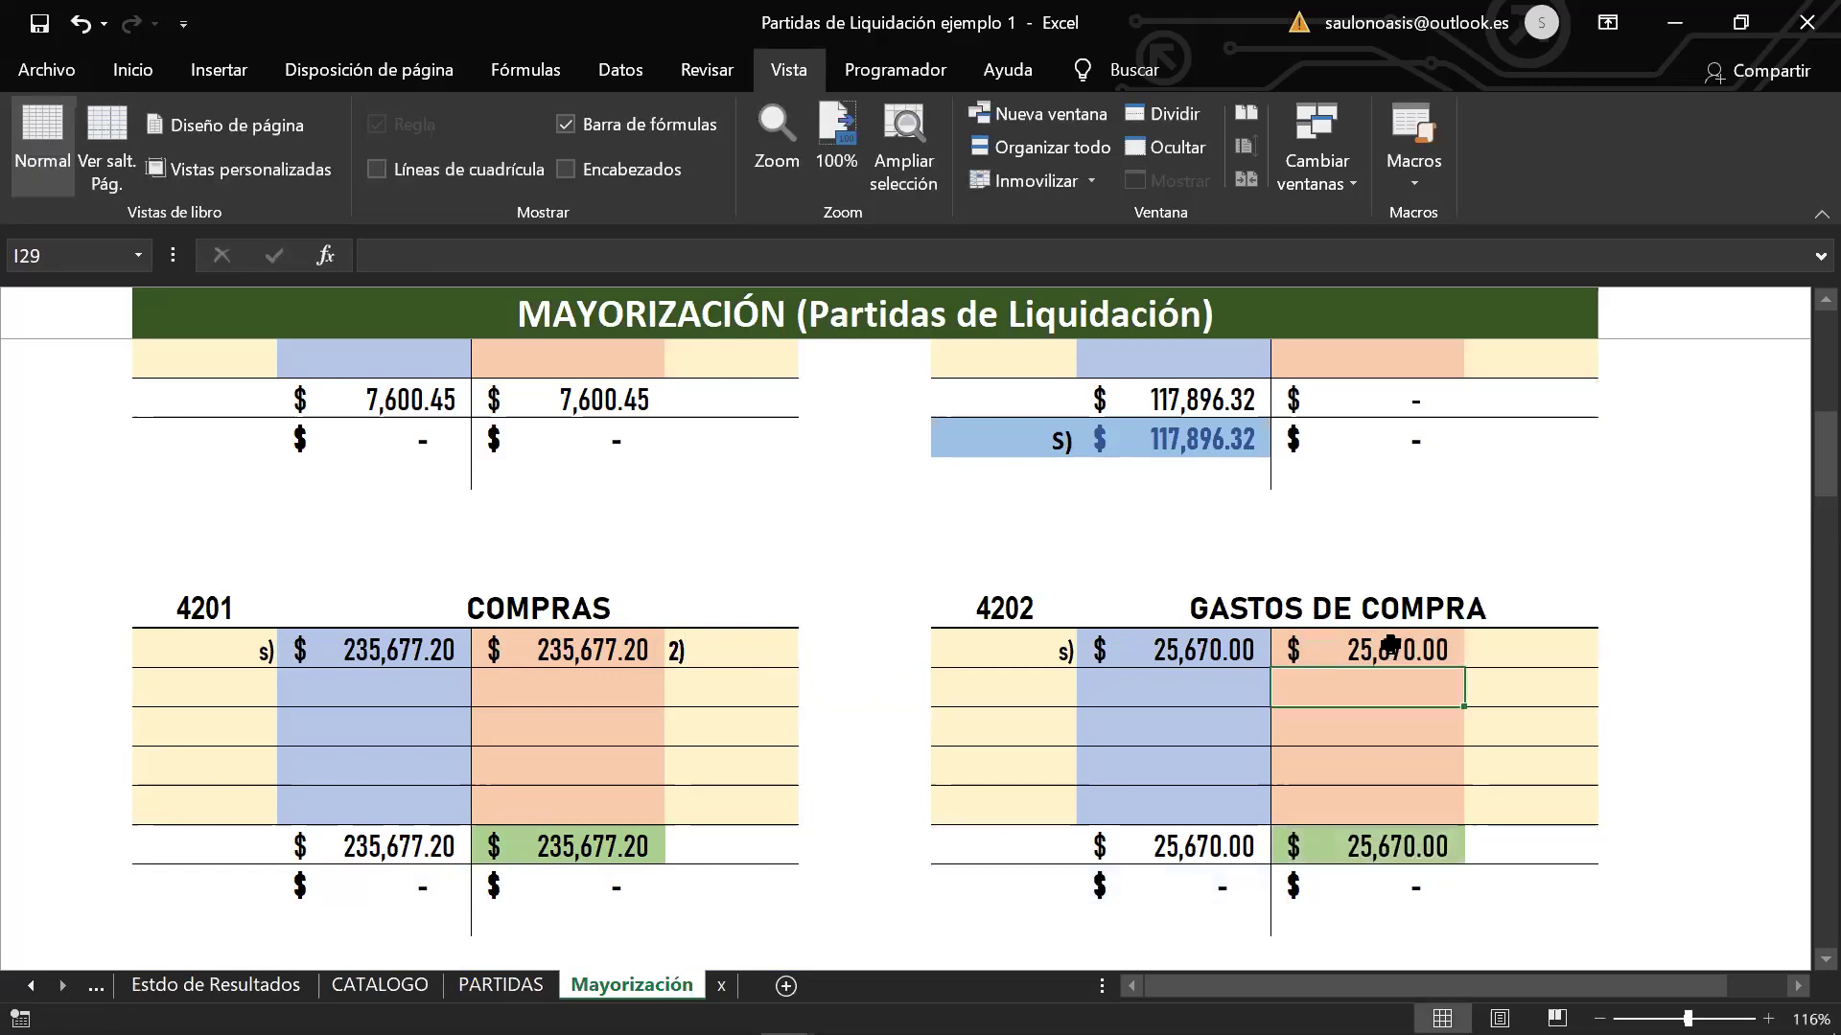
left_click(1551, 653)
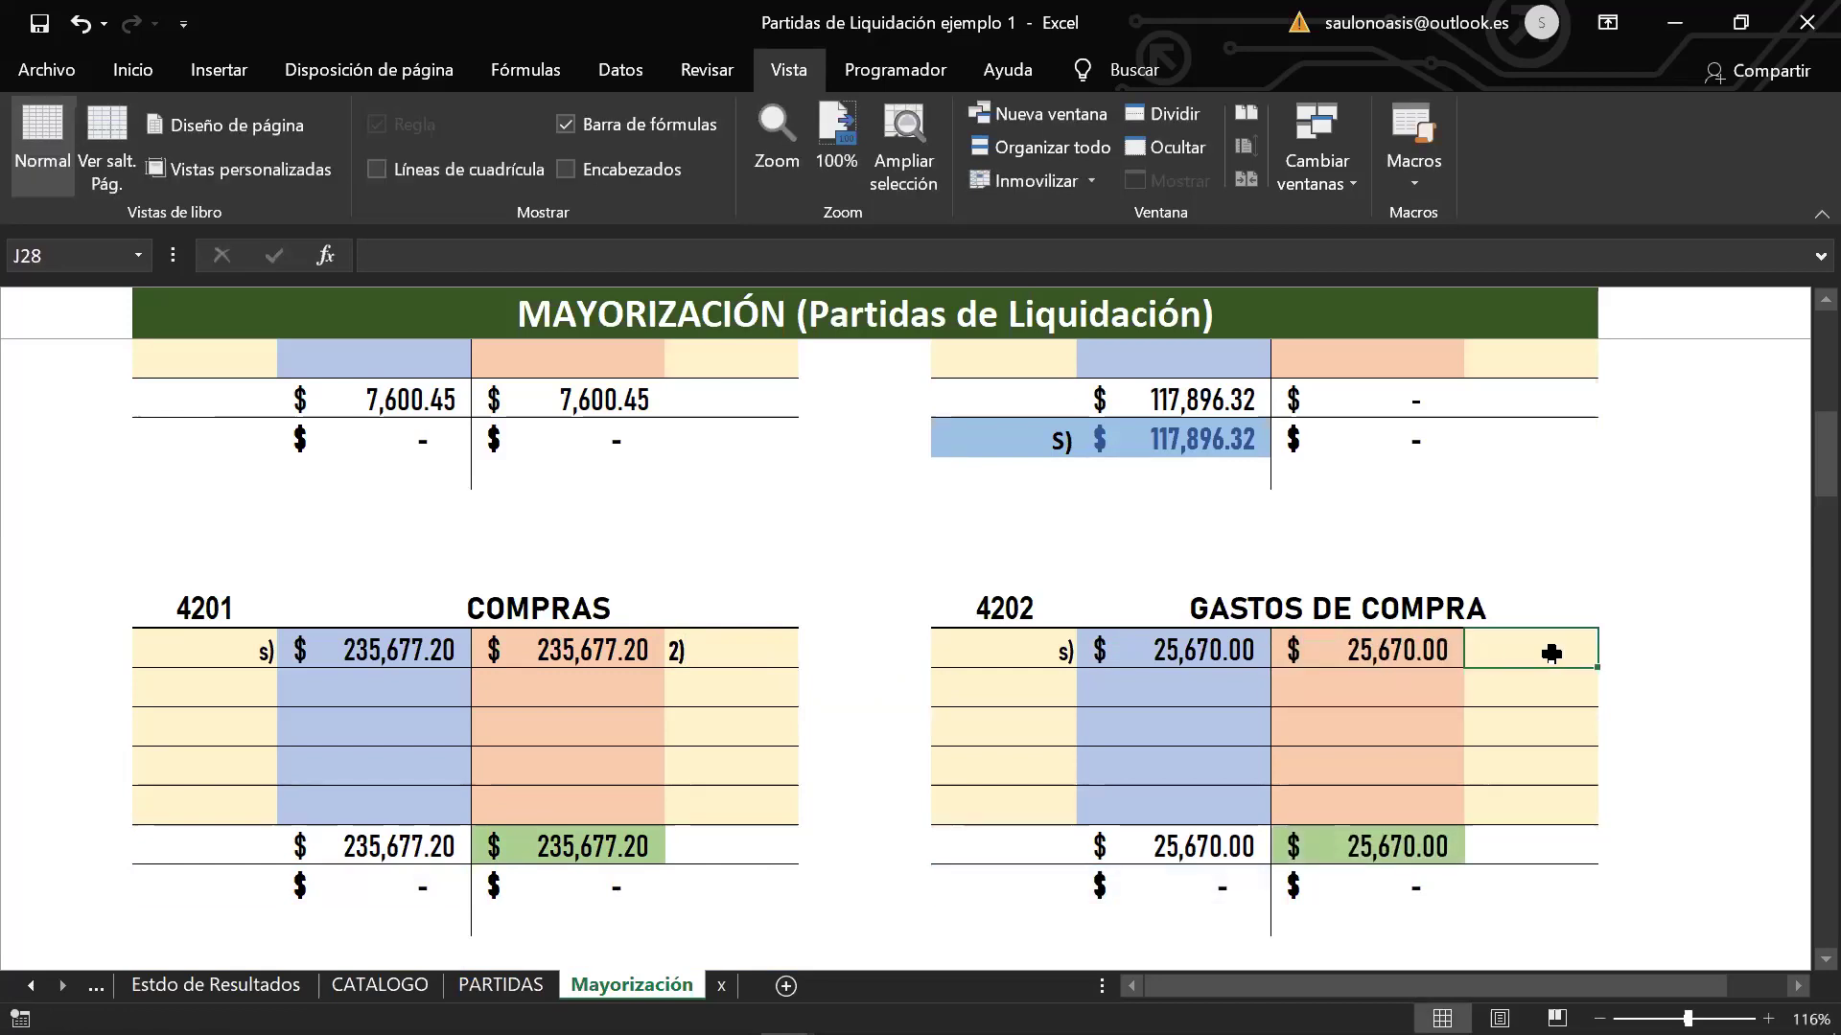
type("2)")
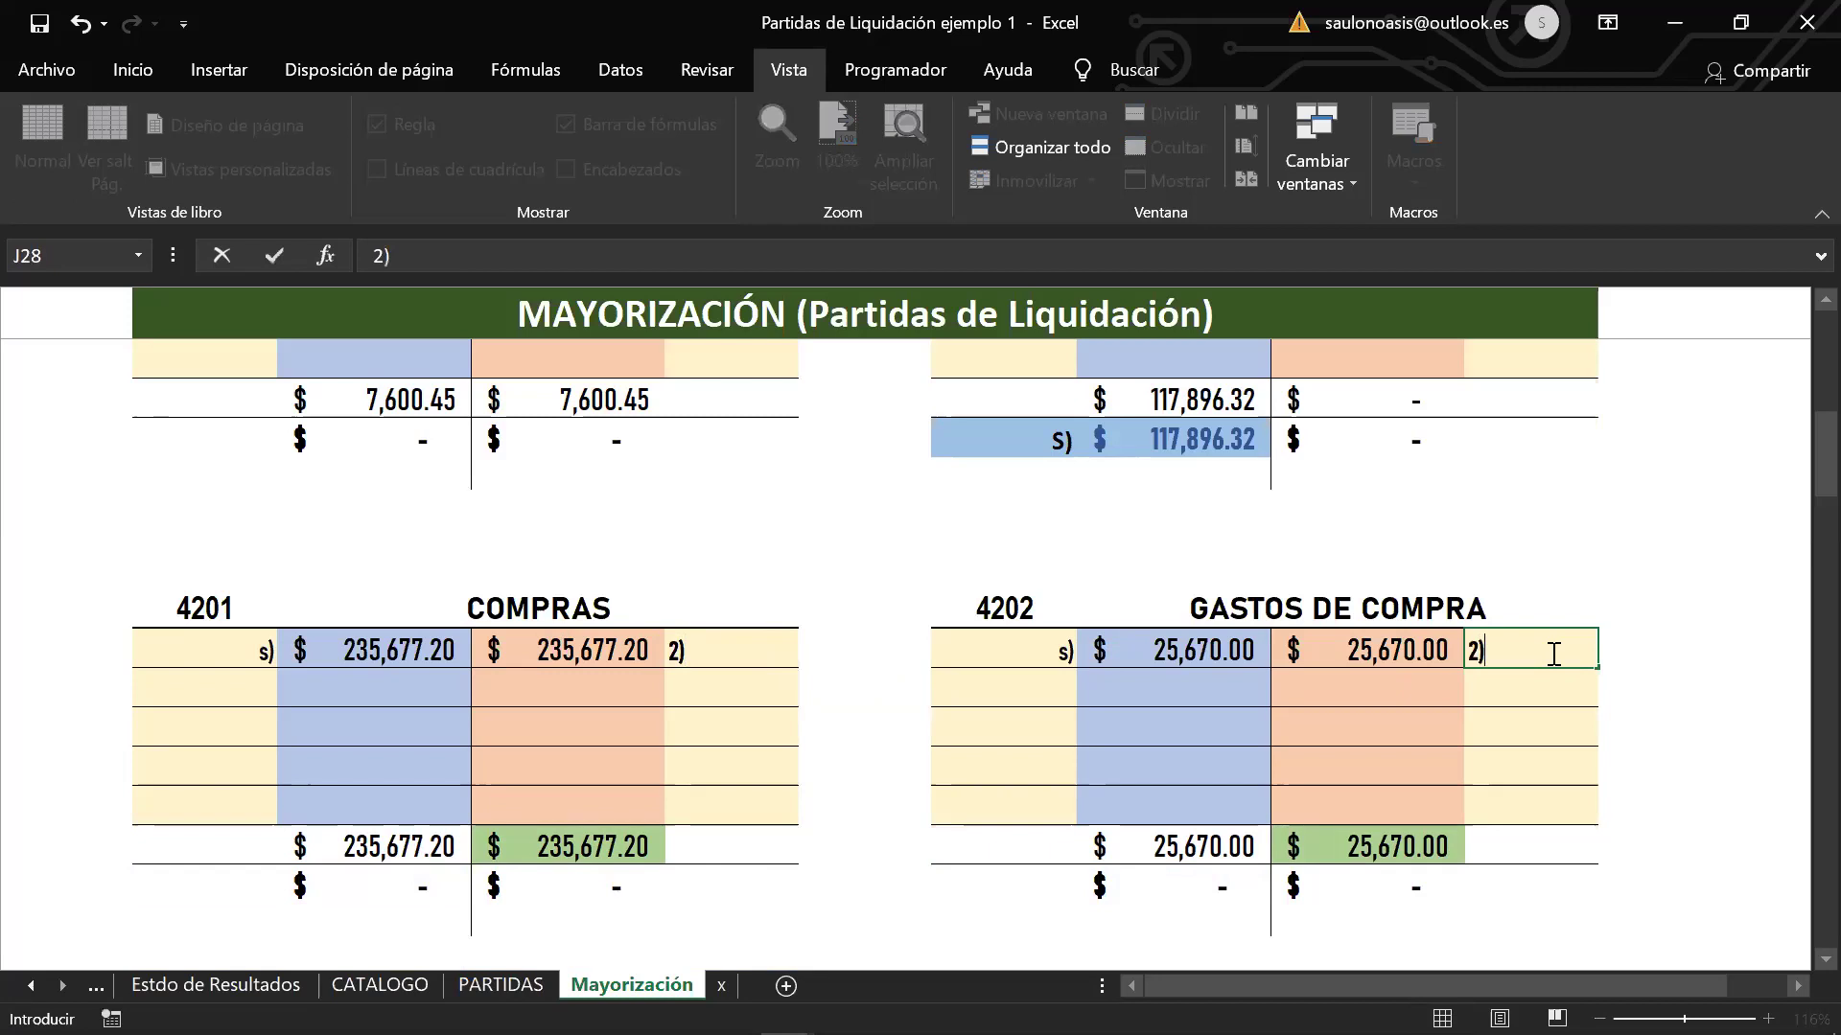
scroll(1343, 733, "down", 2)
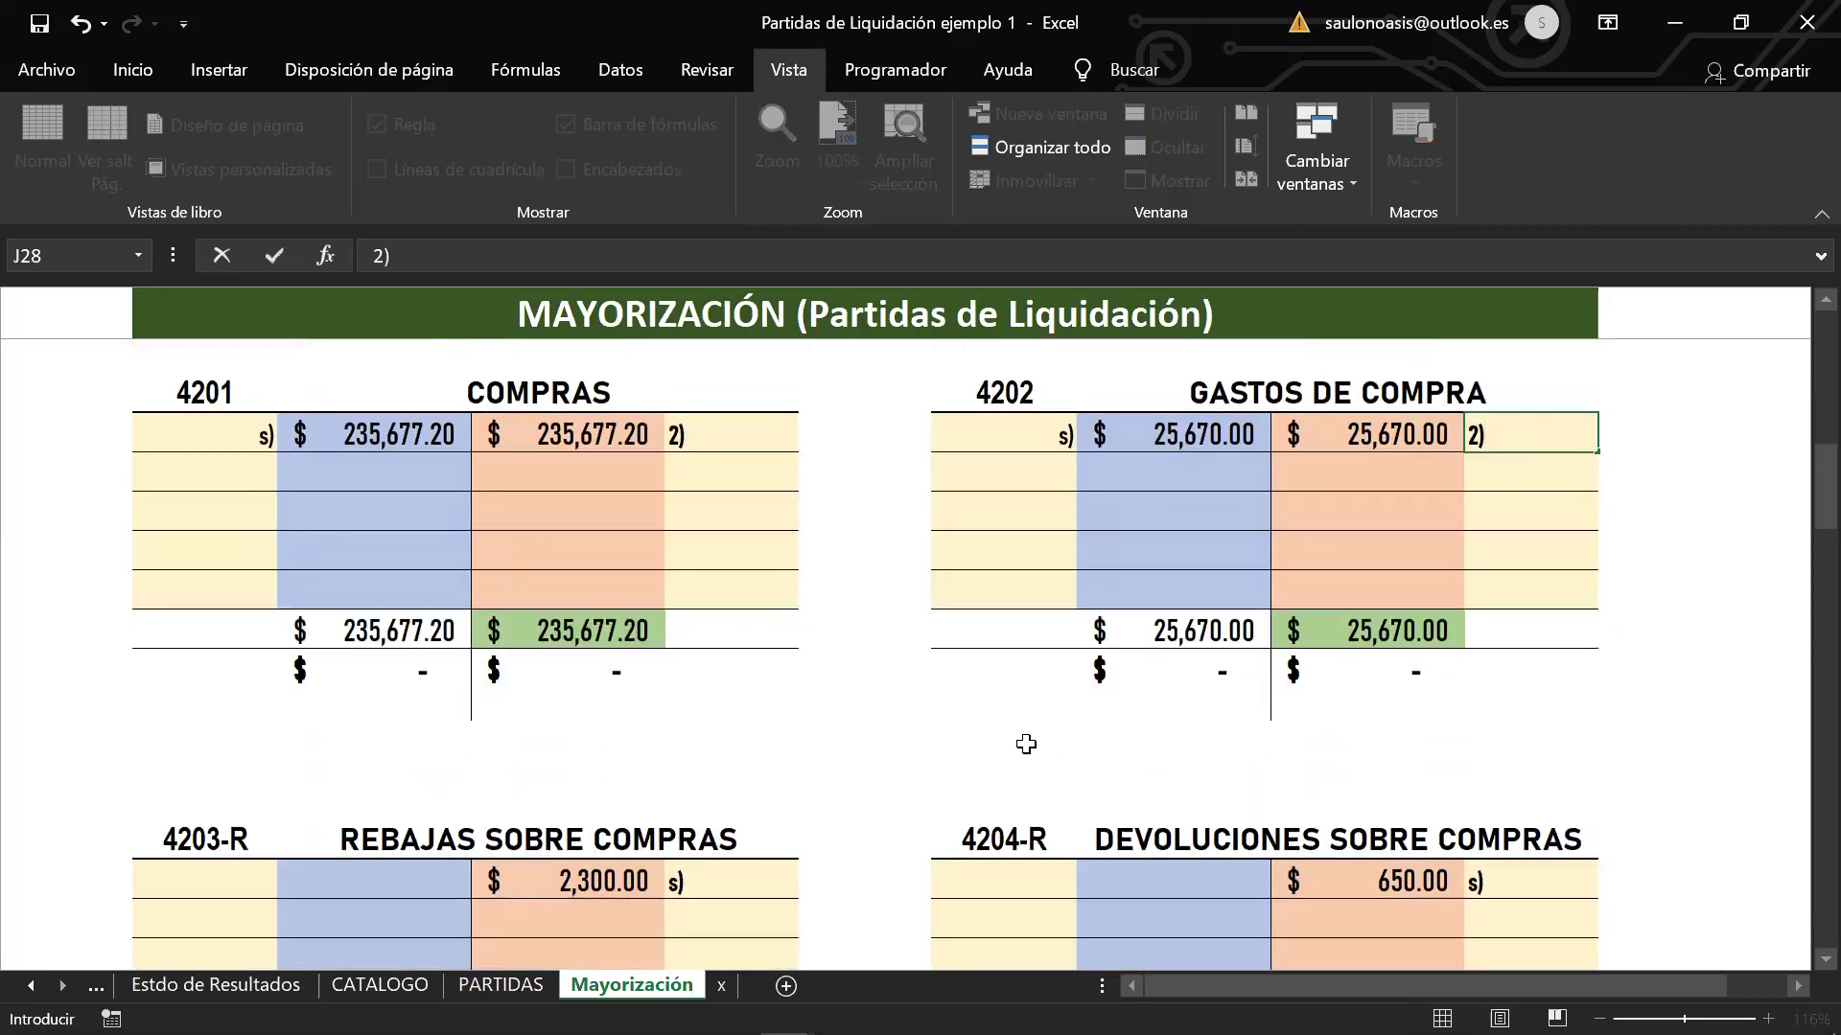
left_click(1004, 739)
Step: Post 2300 to the debit side of the REBAJAS SOBRE COMPRAS account with the reference 2)
scroll(1004, 741, "down", 3)
left_click(404, 535)
type("2300")
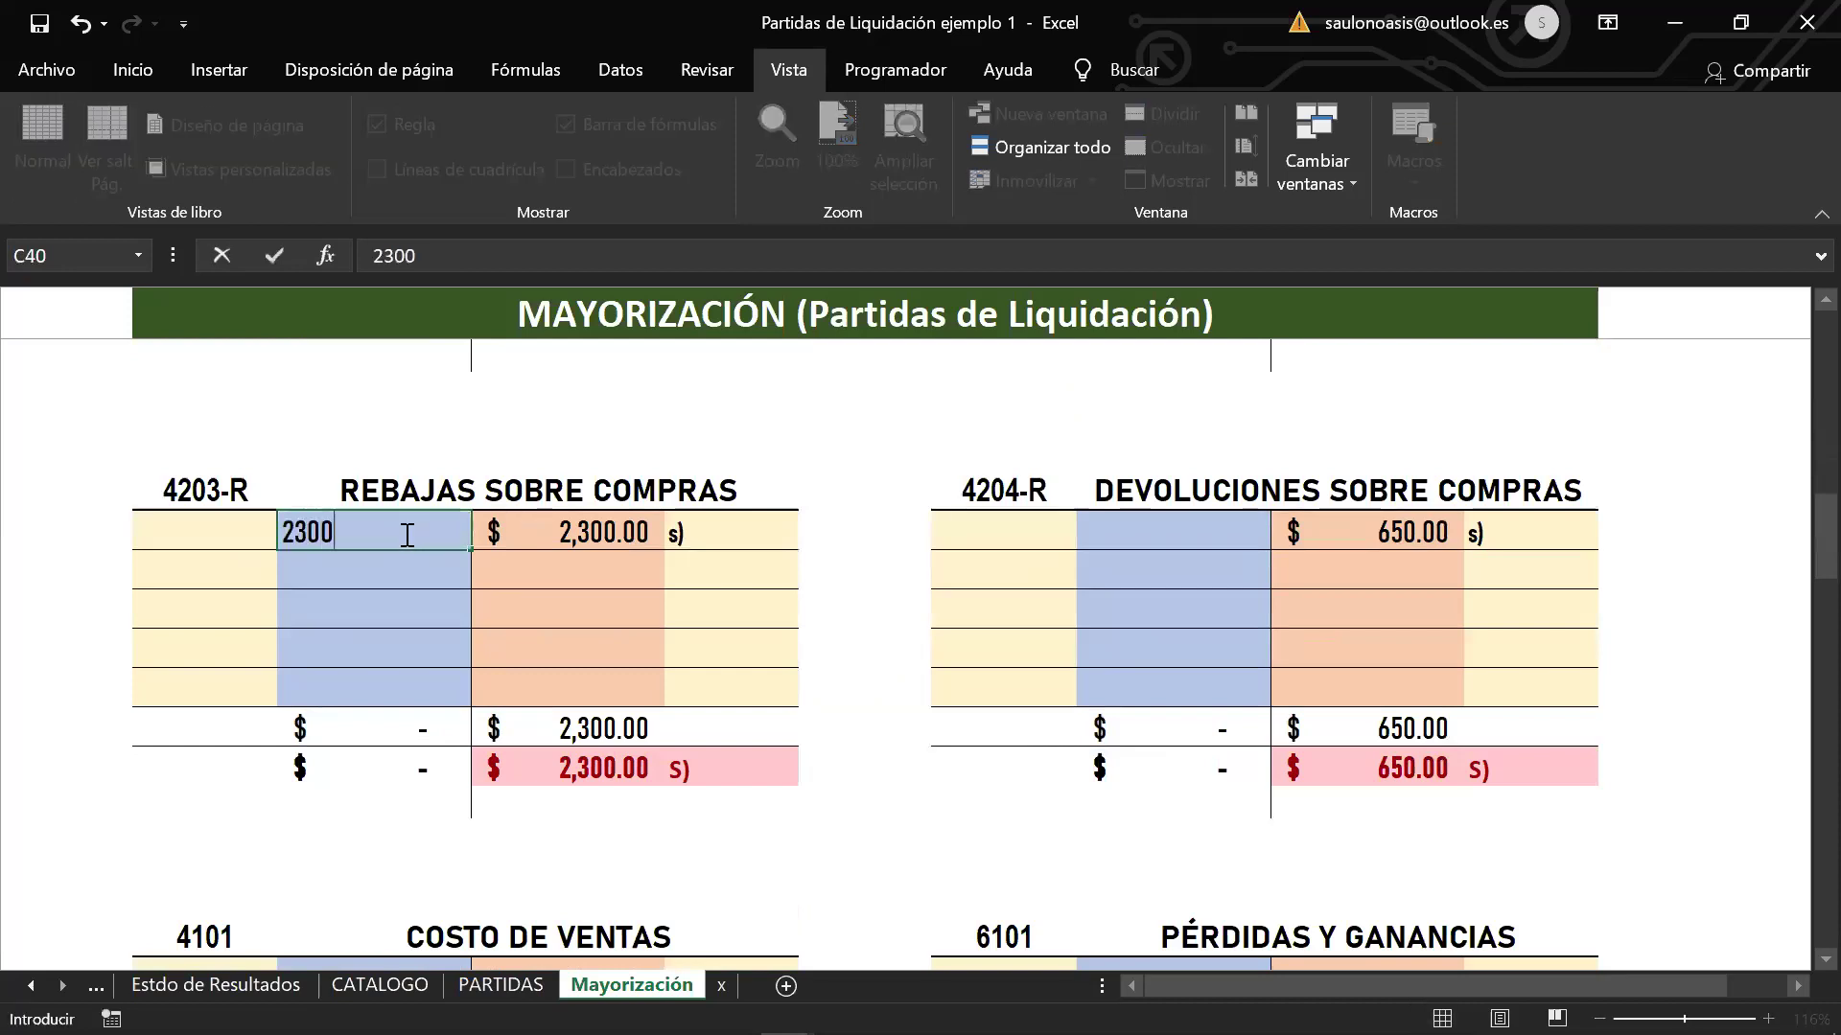
key("Return")
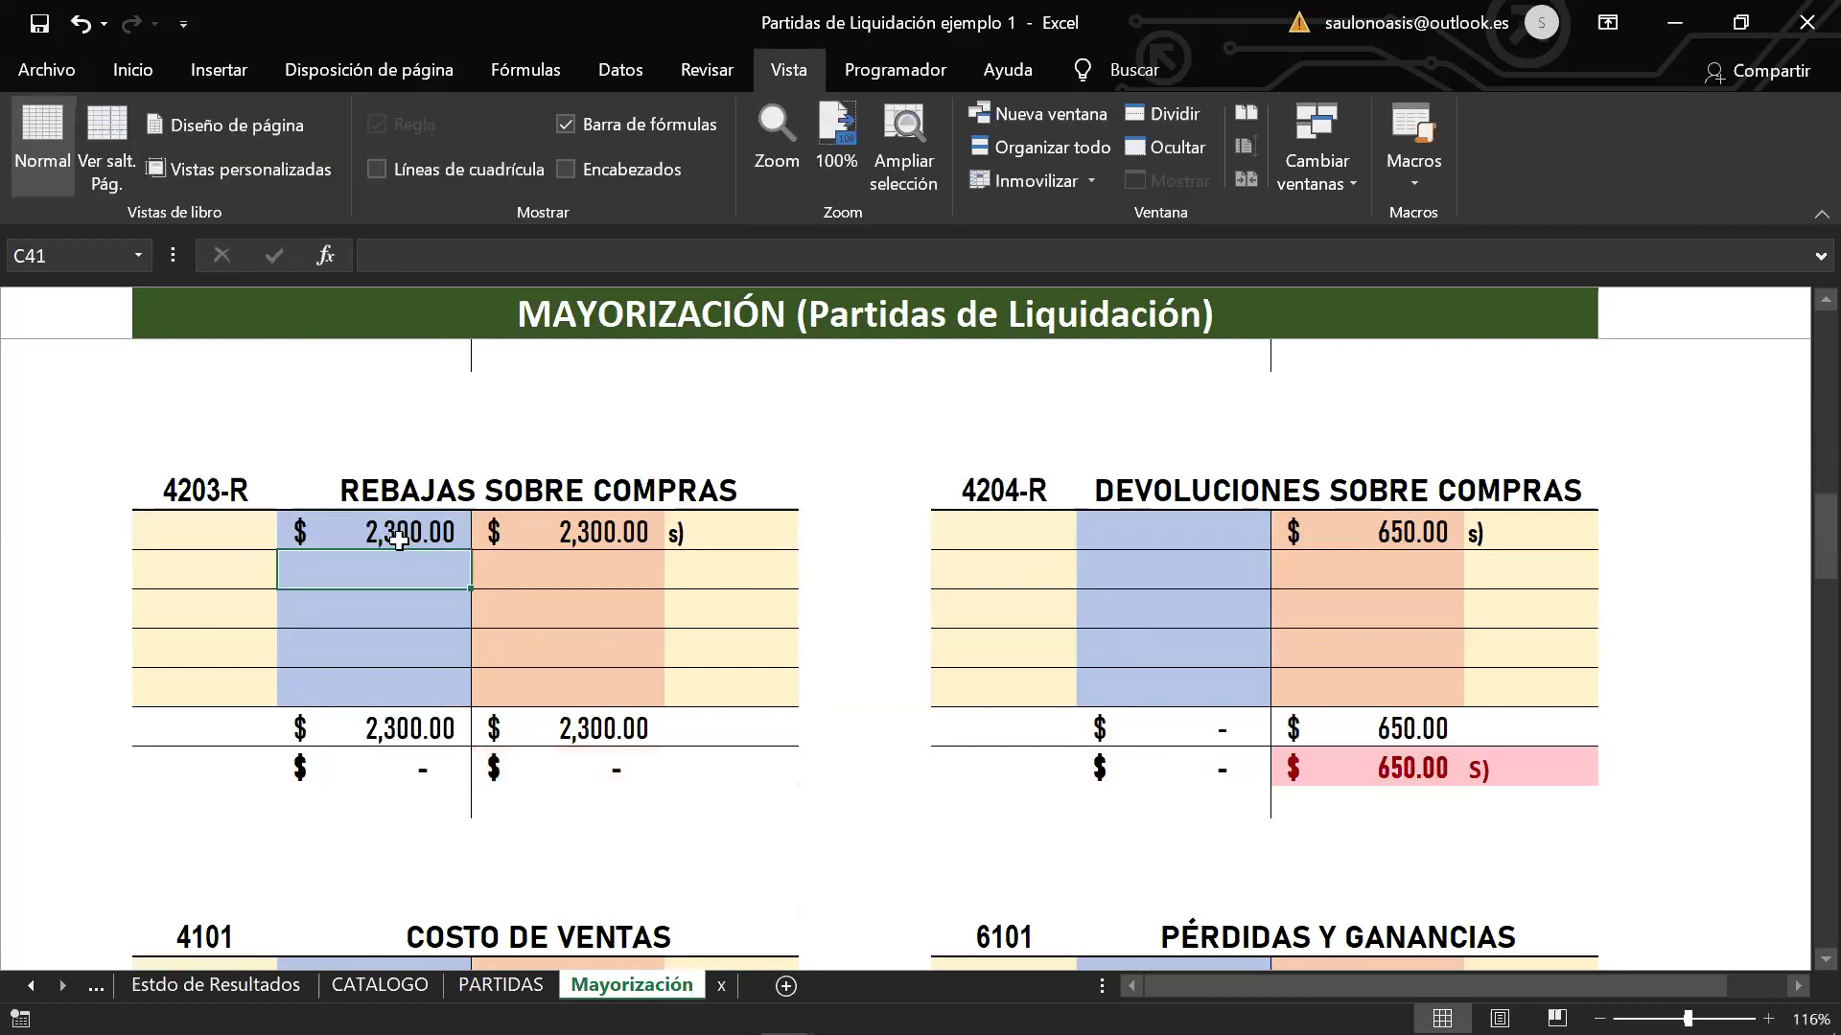
left_click(237, 528)
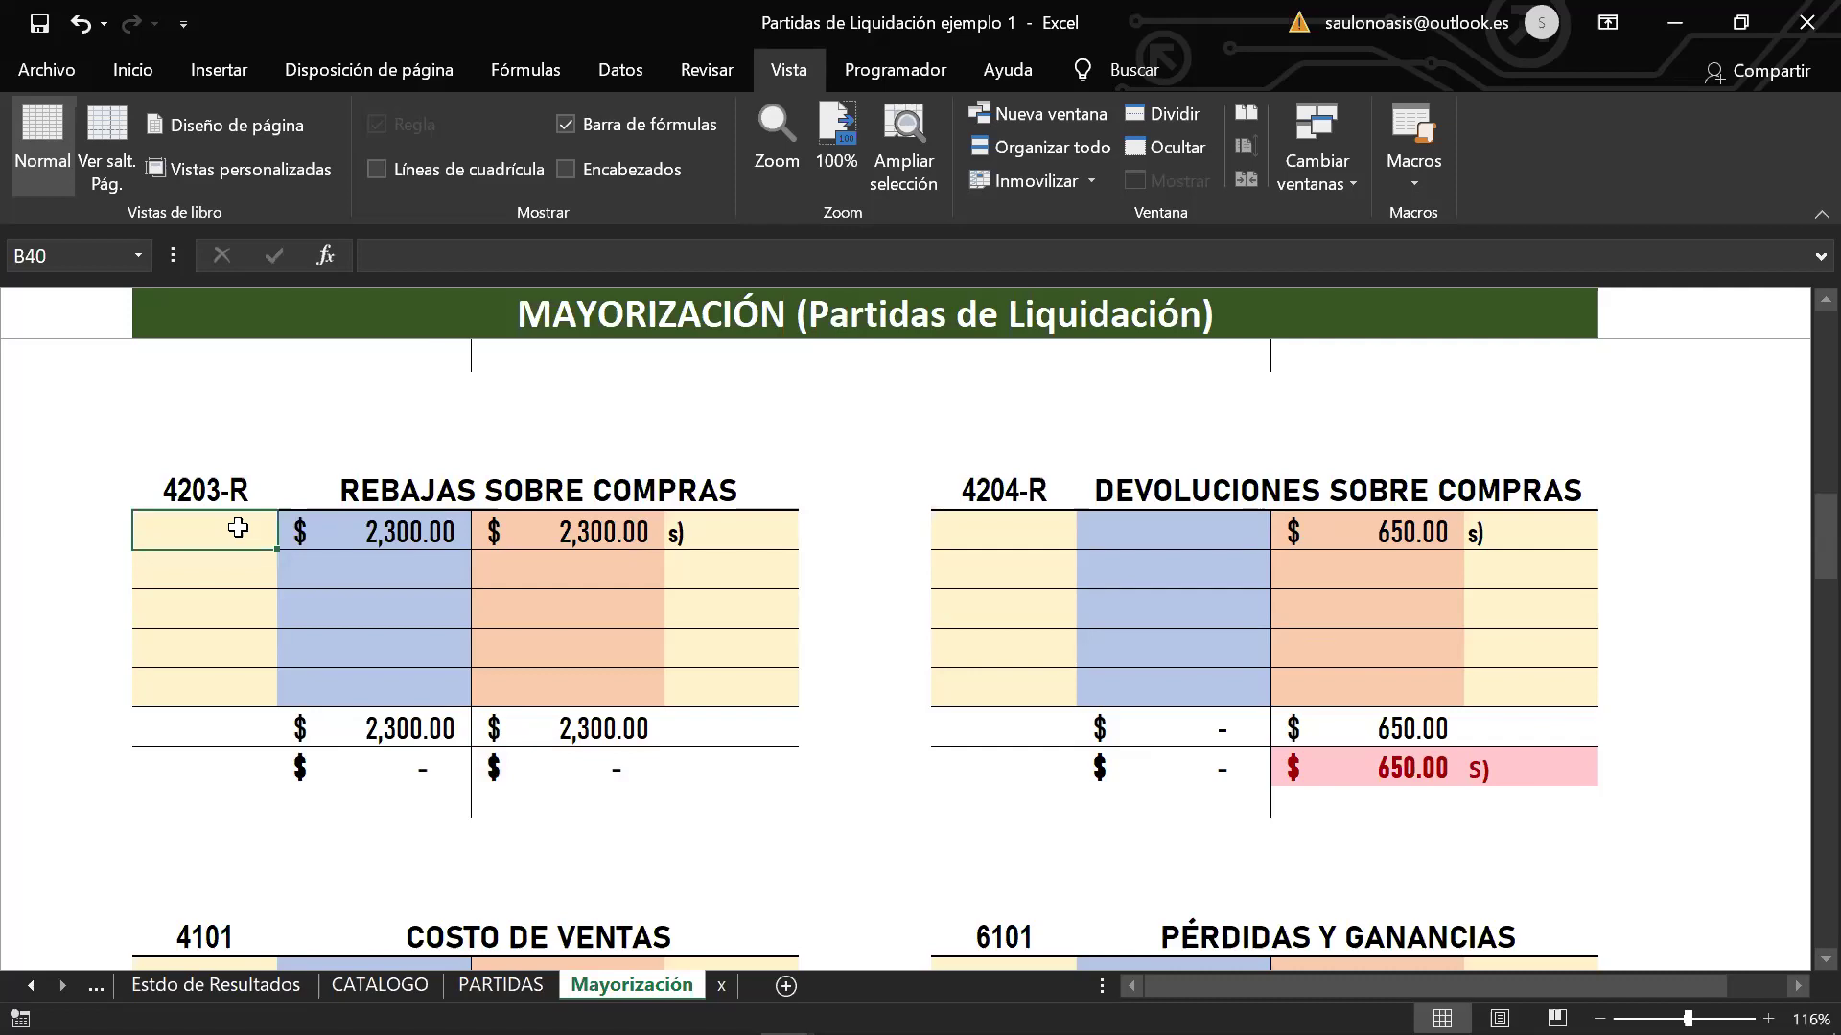
type("2)")
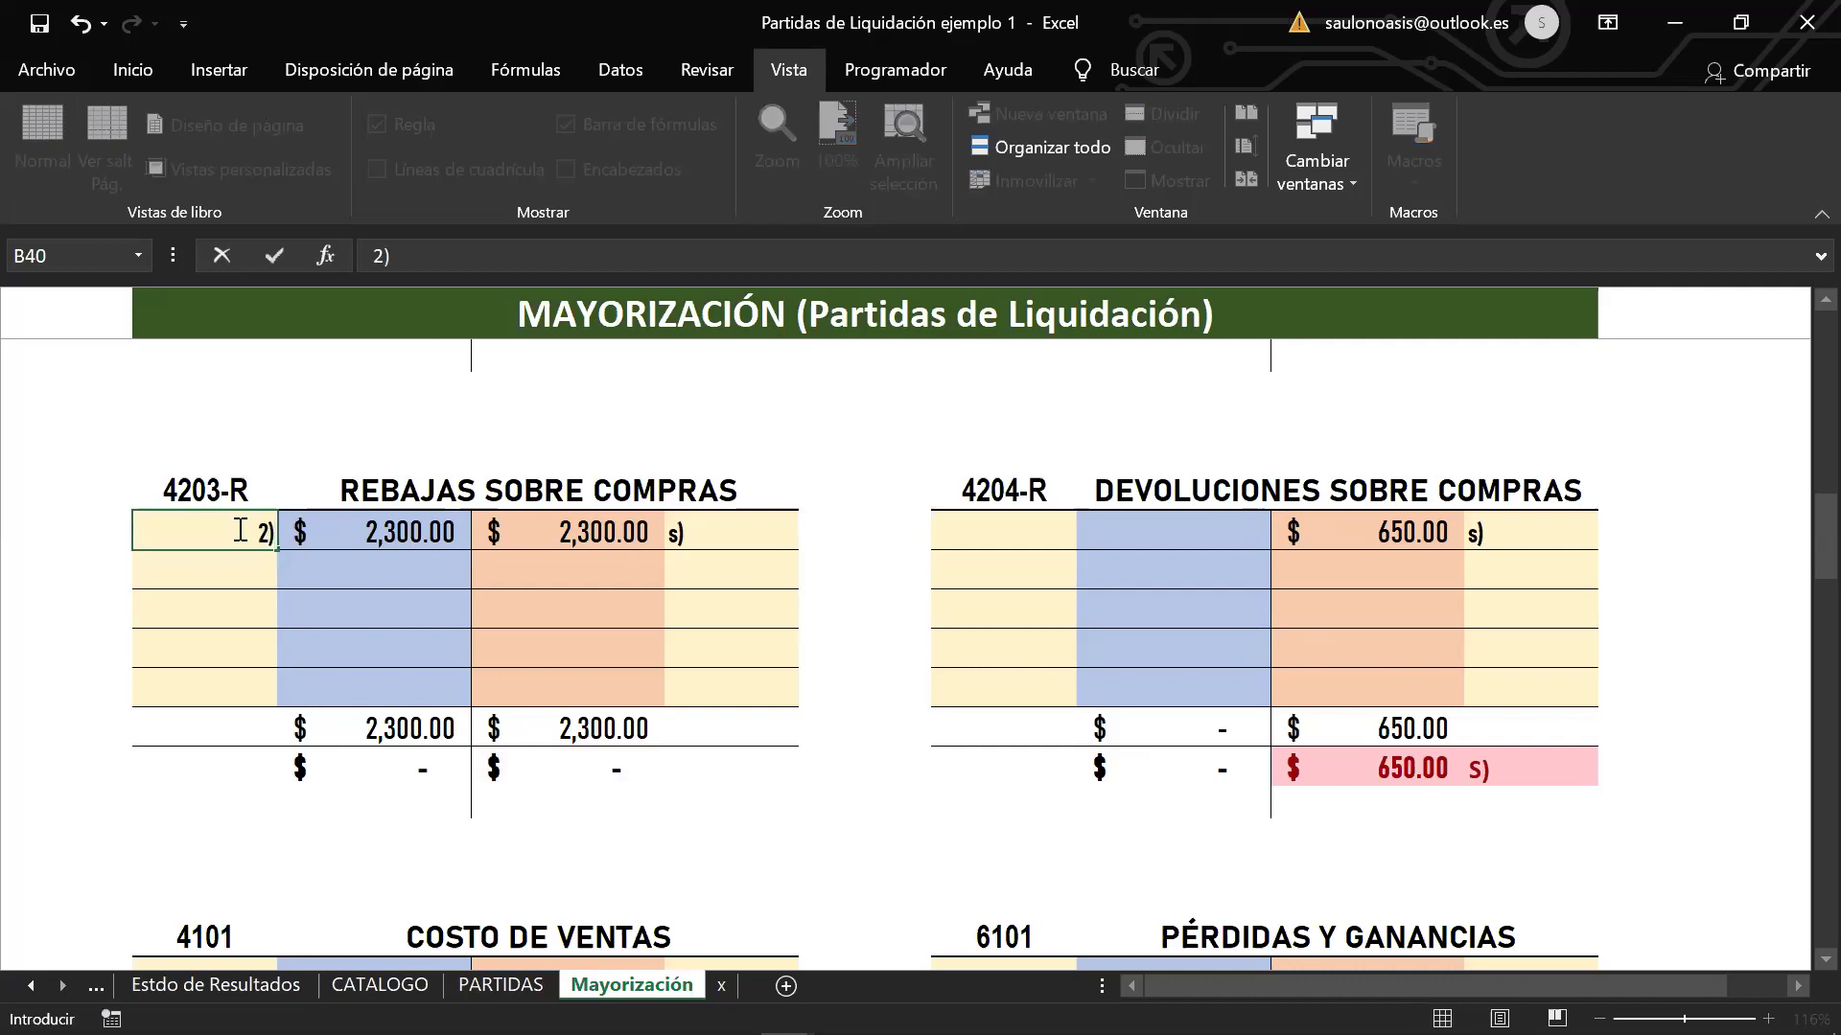
left_click(1164, 543)
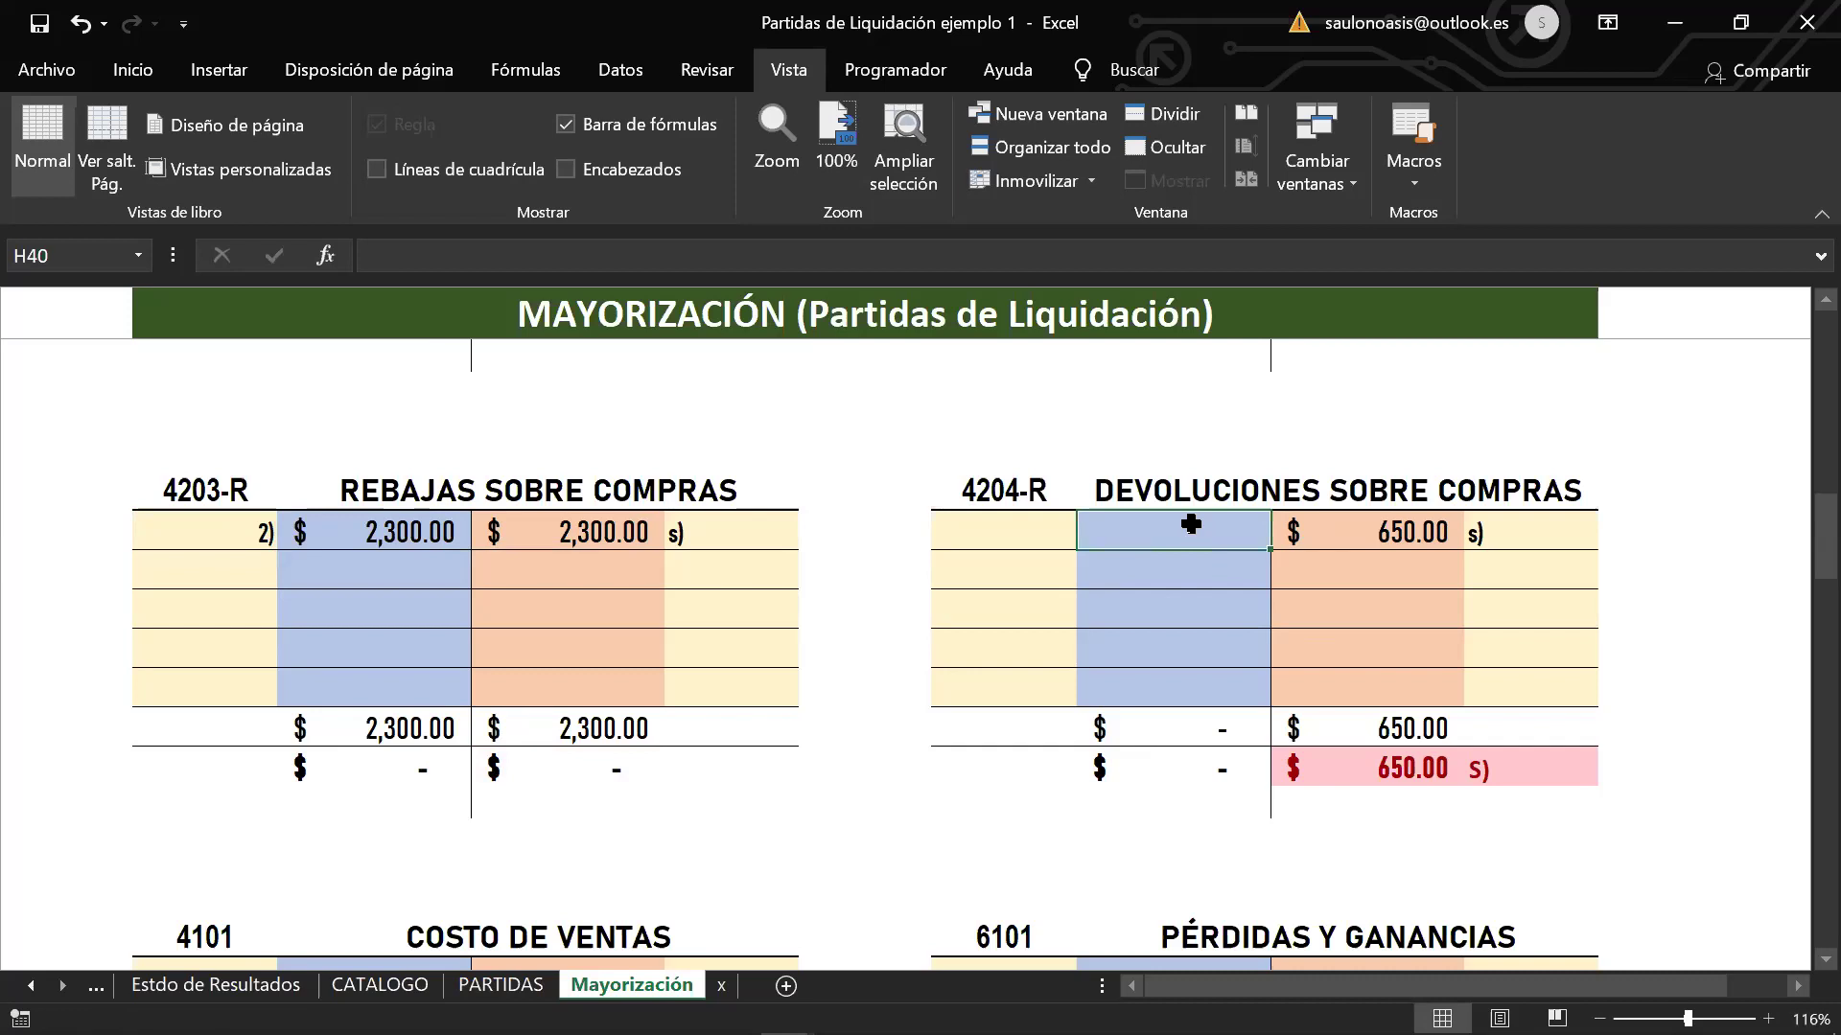
Step: Post 650 on the debit side of the DEVOLUCIONES SOBRE COMPRAS account with the reference 2)
type("650")
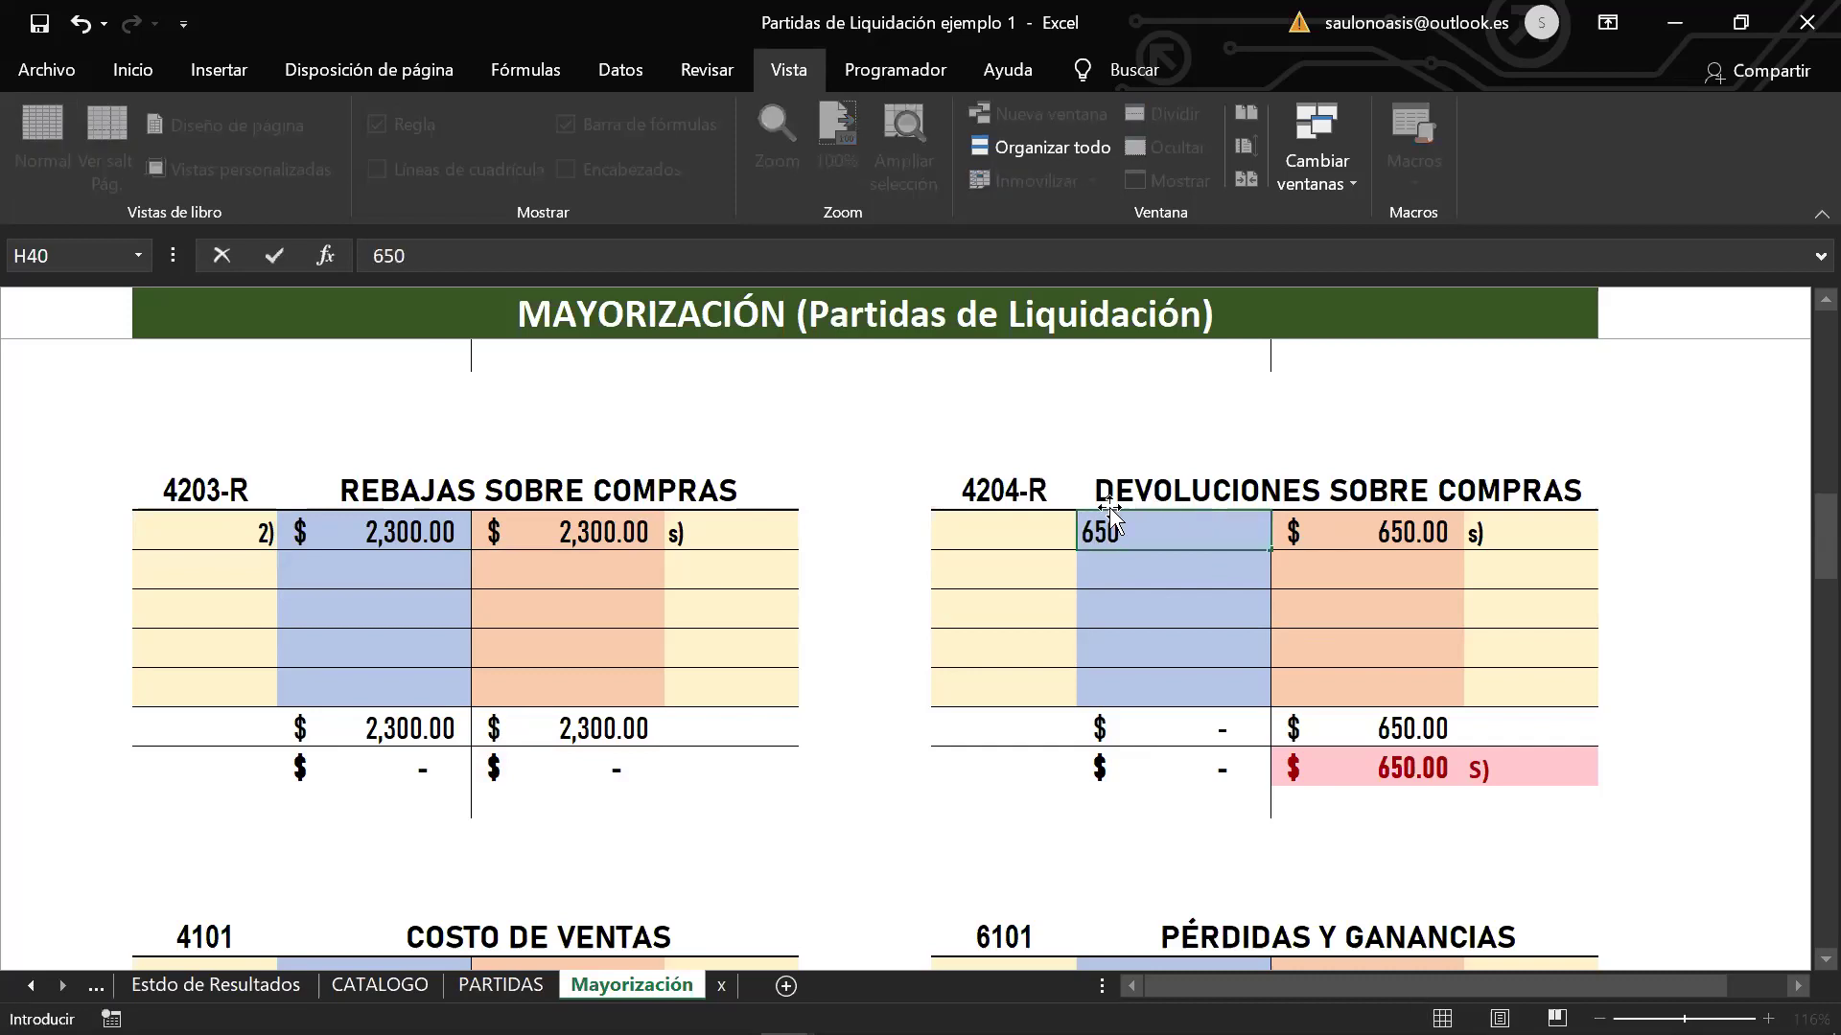
left_click(1021, 528)
type("2)")
key("Return")
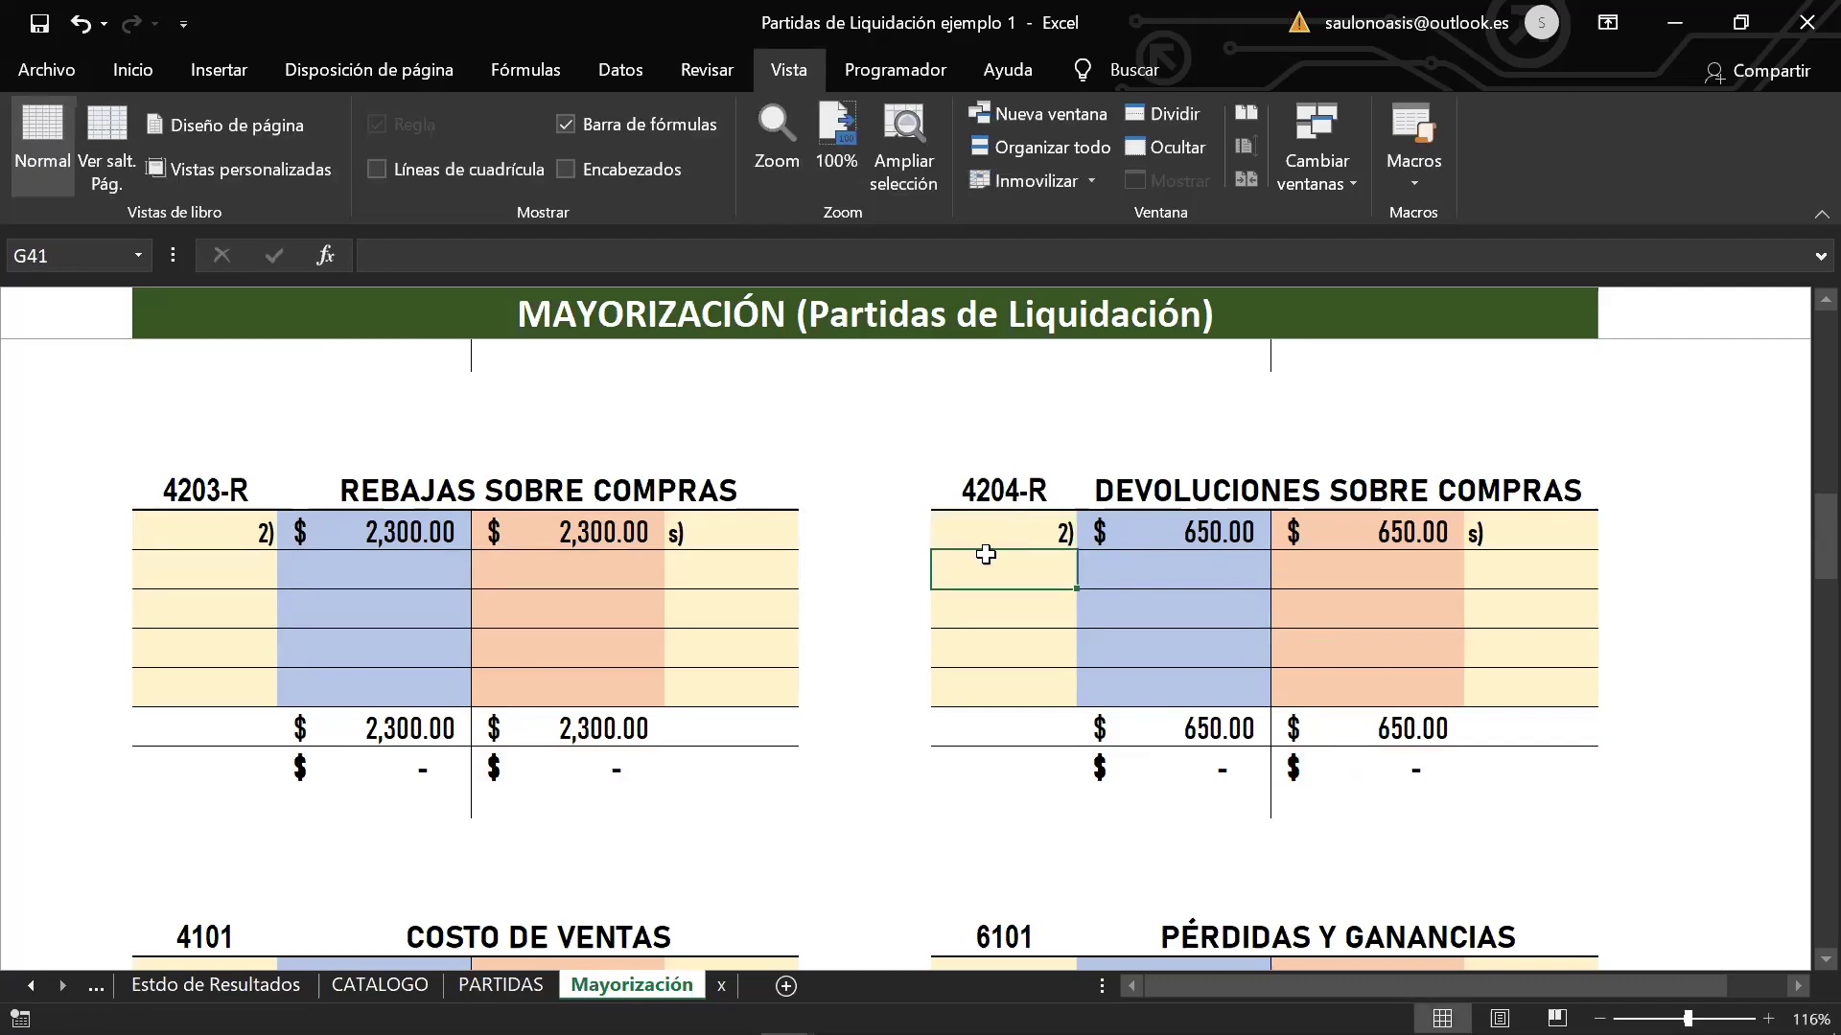
Step: Check entry 2 in the PARTIDAS journal and mark the first debit line of the COSTO DE VENTAS account with 2)
scroll(771, 638, "up", 1)
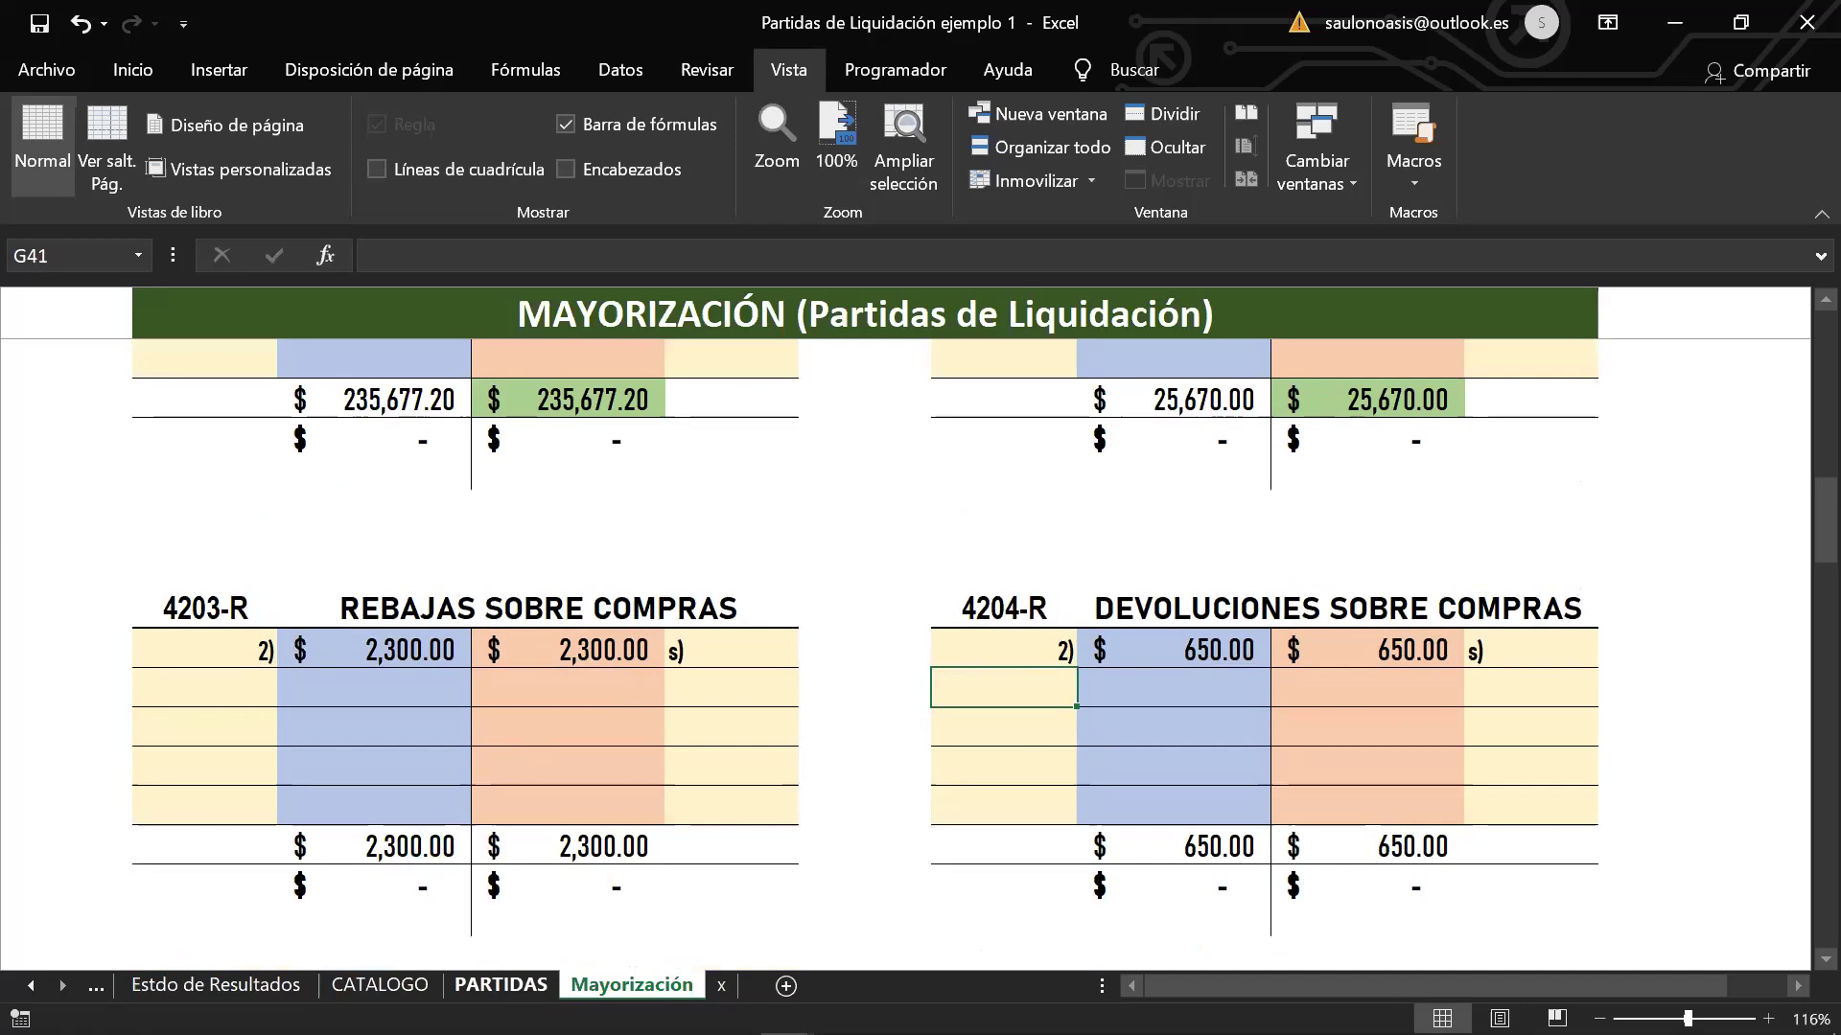
key("ctrl+Page_Up")
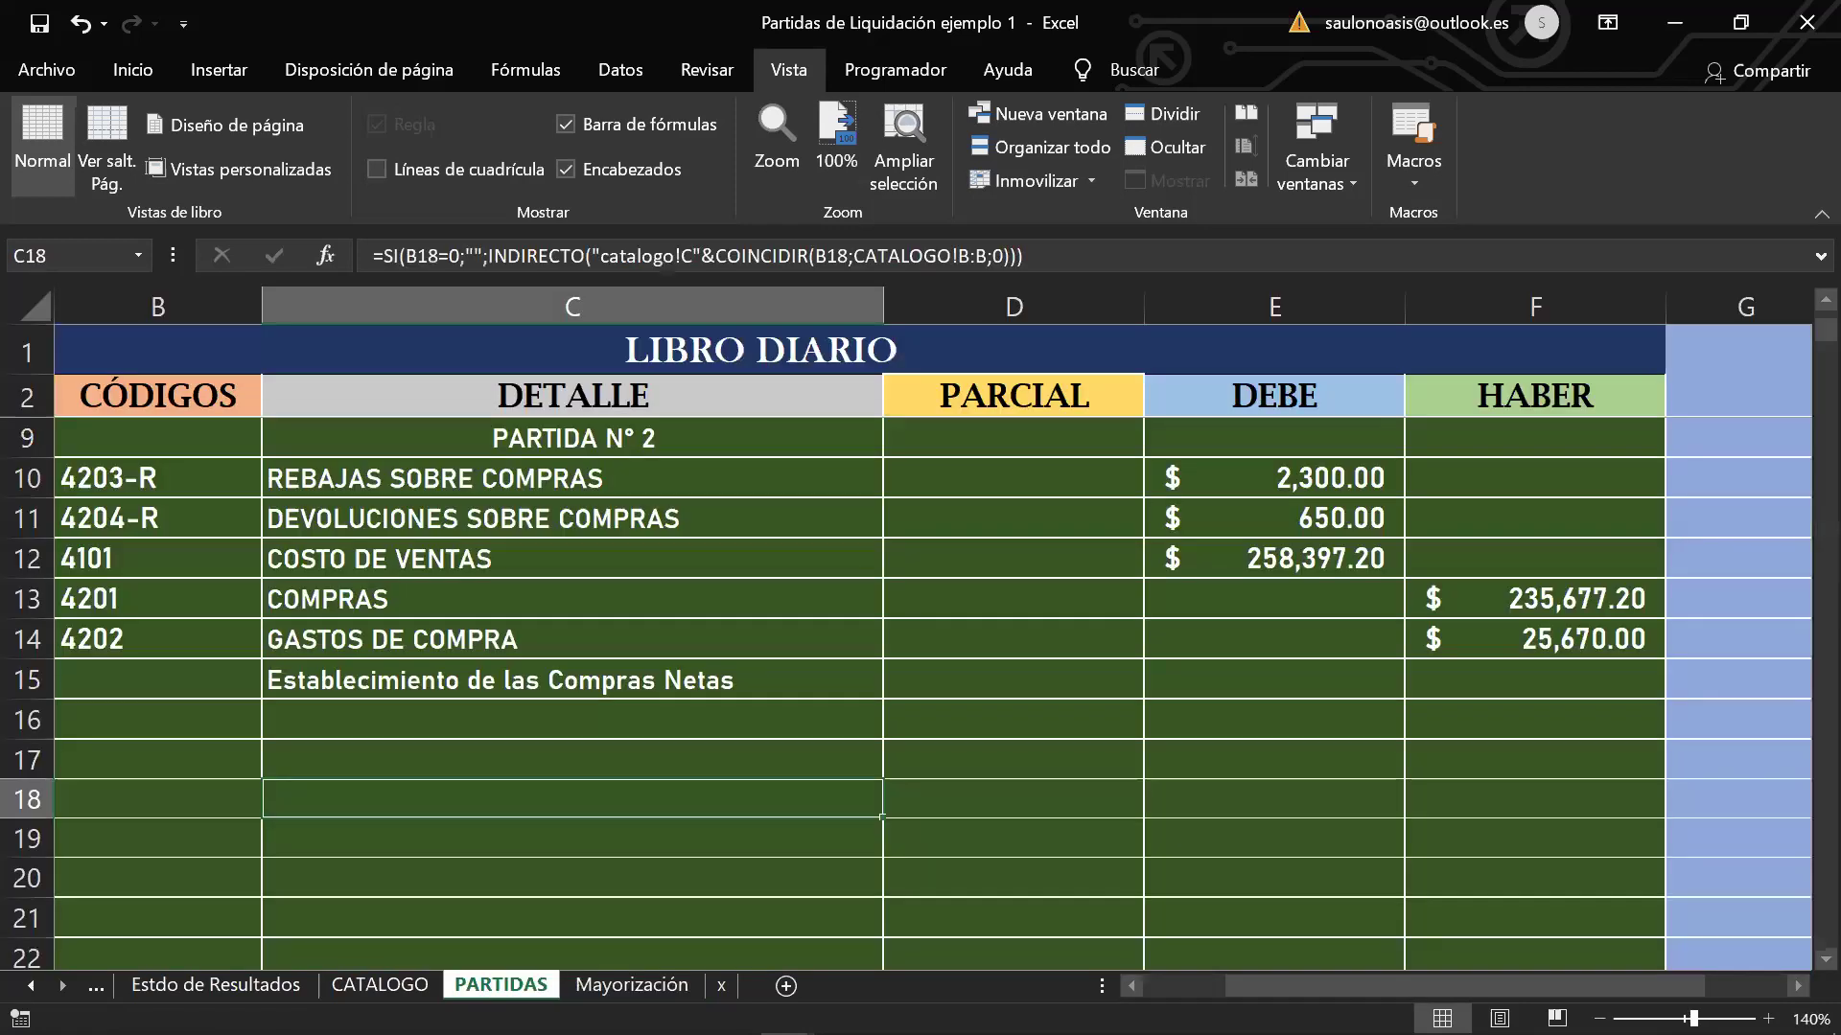
left_click(595, 980)
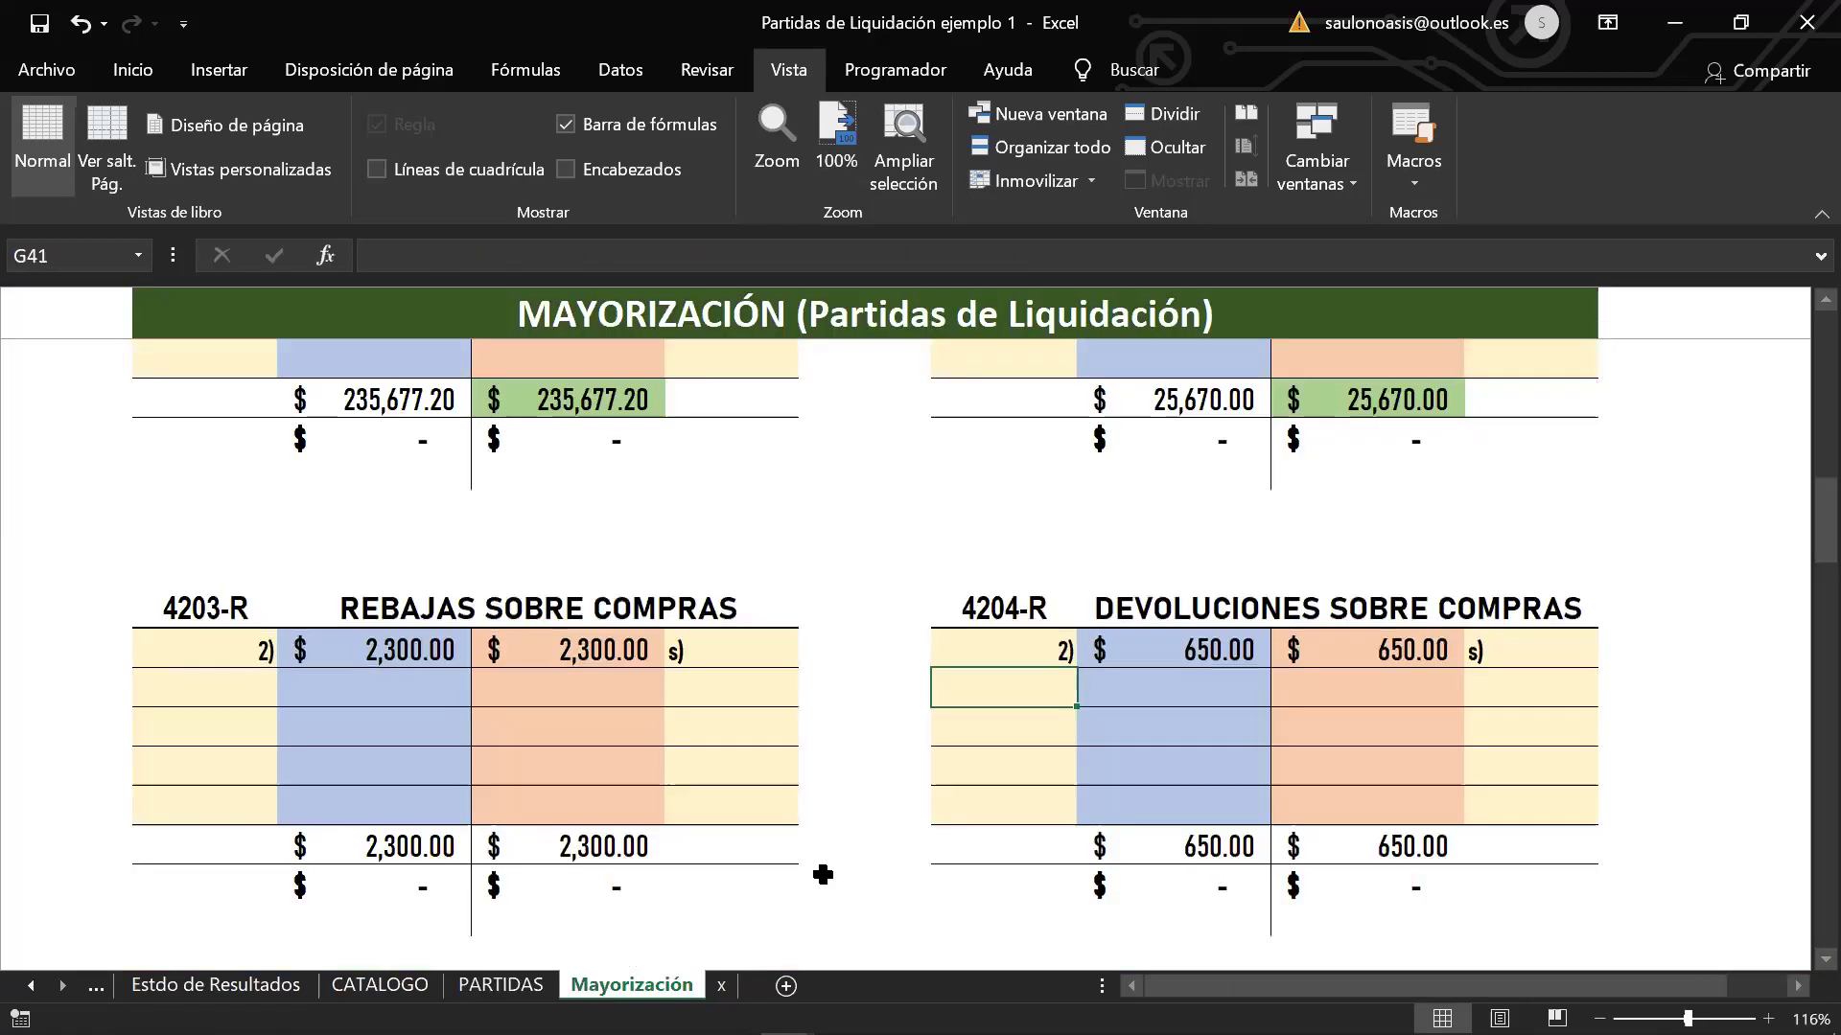
scroll(822, 874, "down", 3)
left_click(380, 775)
left_click(240, 770)
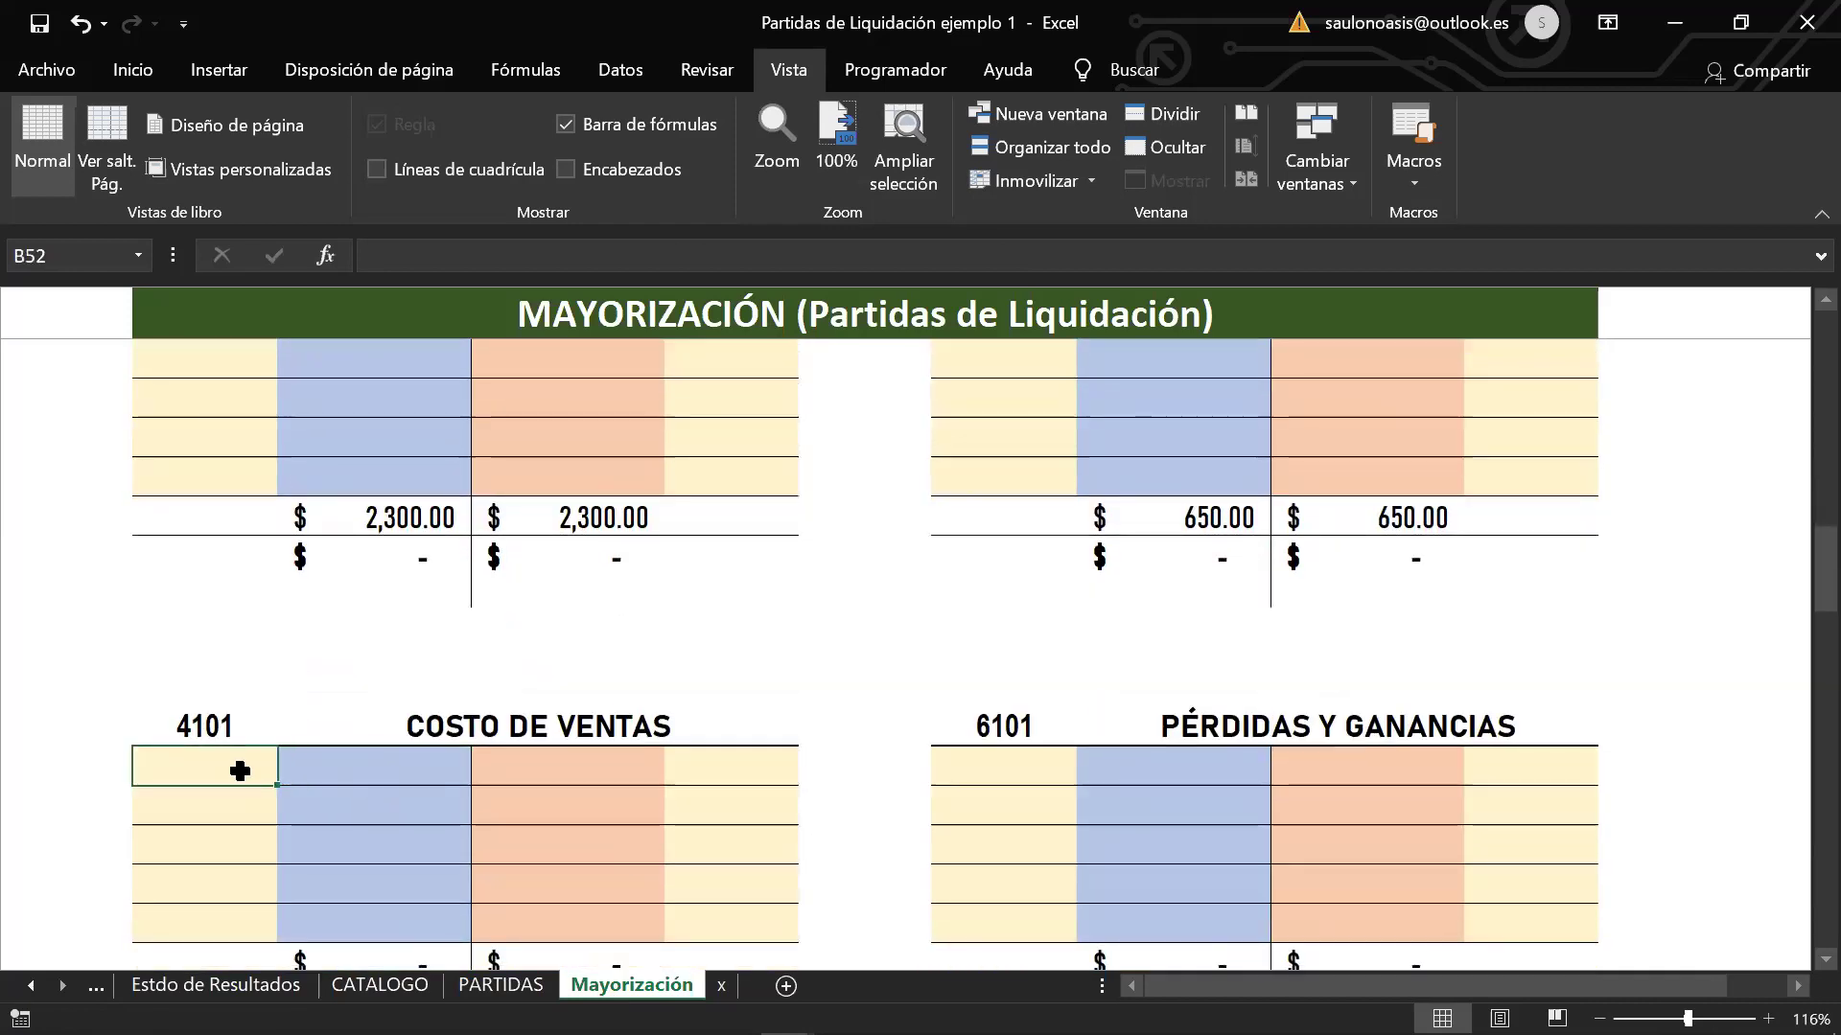
type("2)")
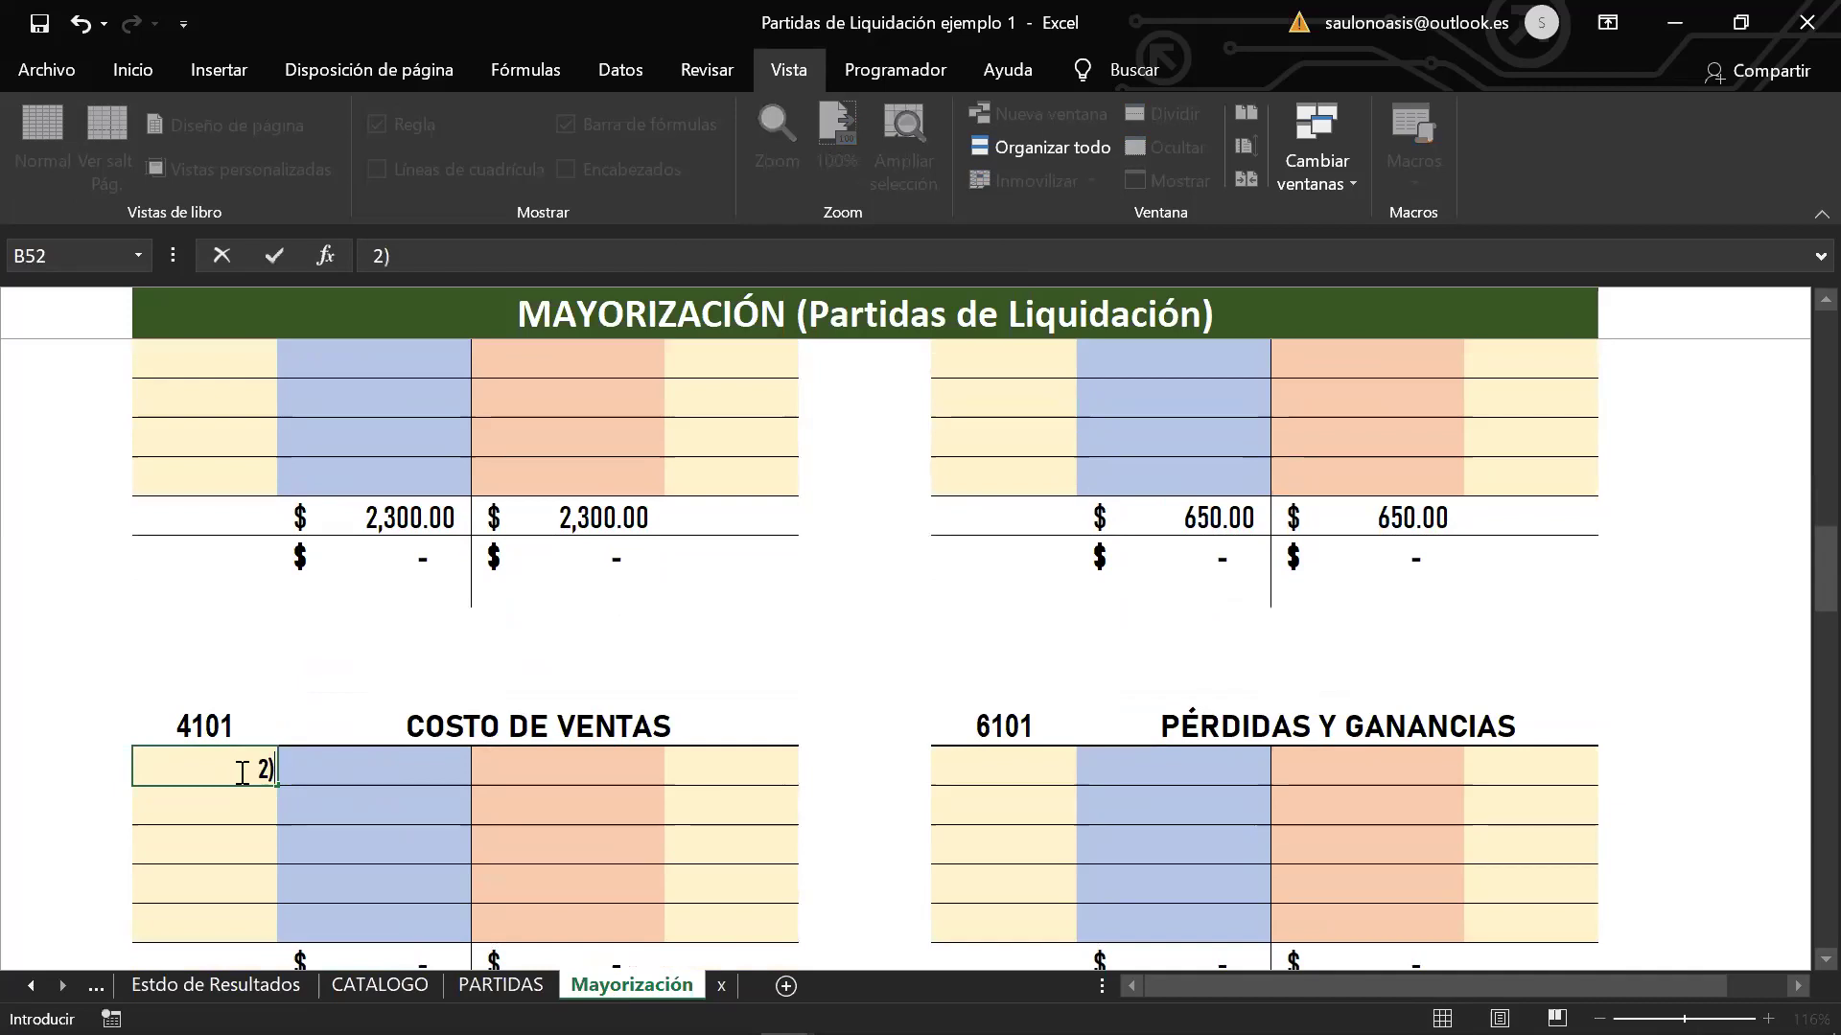
Step: Post the journal's cost of sales amount, 258,397.20, on the first debit line of the COSTO DE VENTAS account
left_click(284, 763)
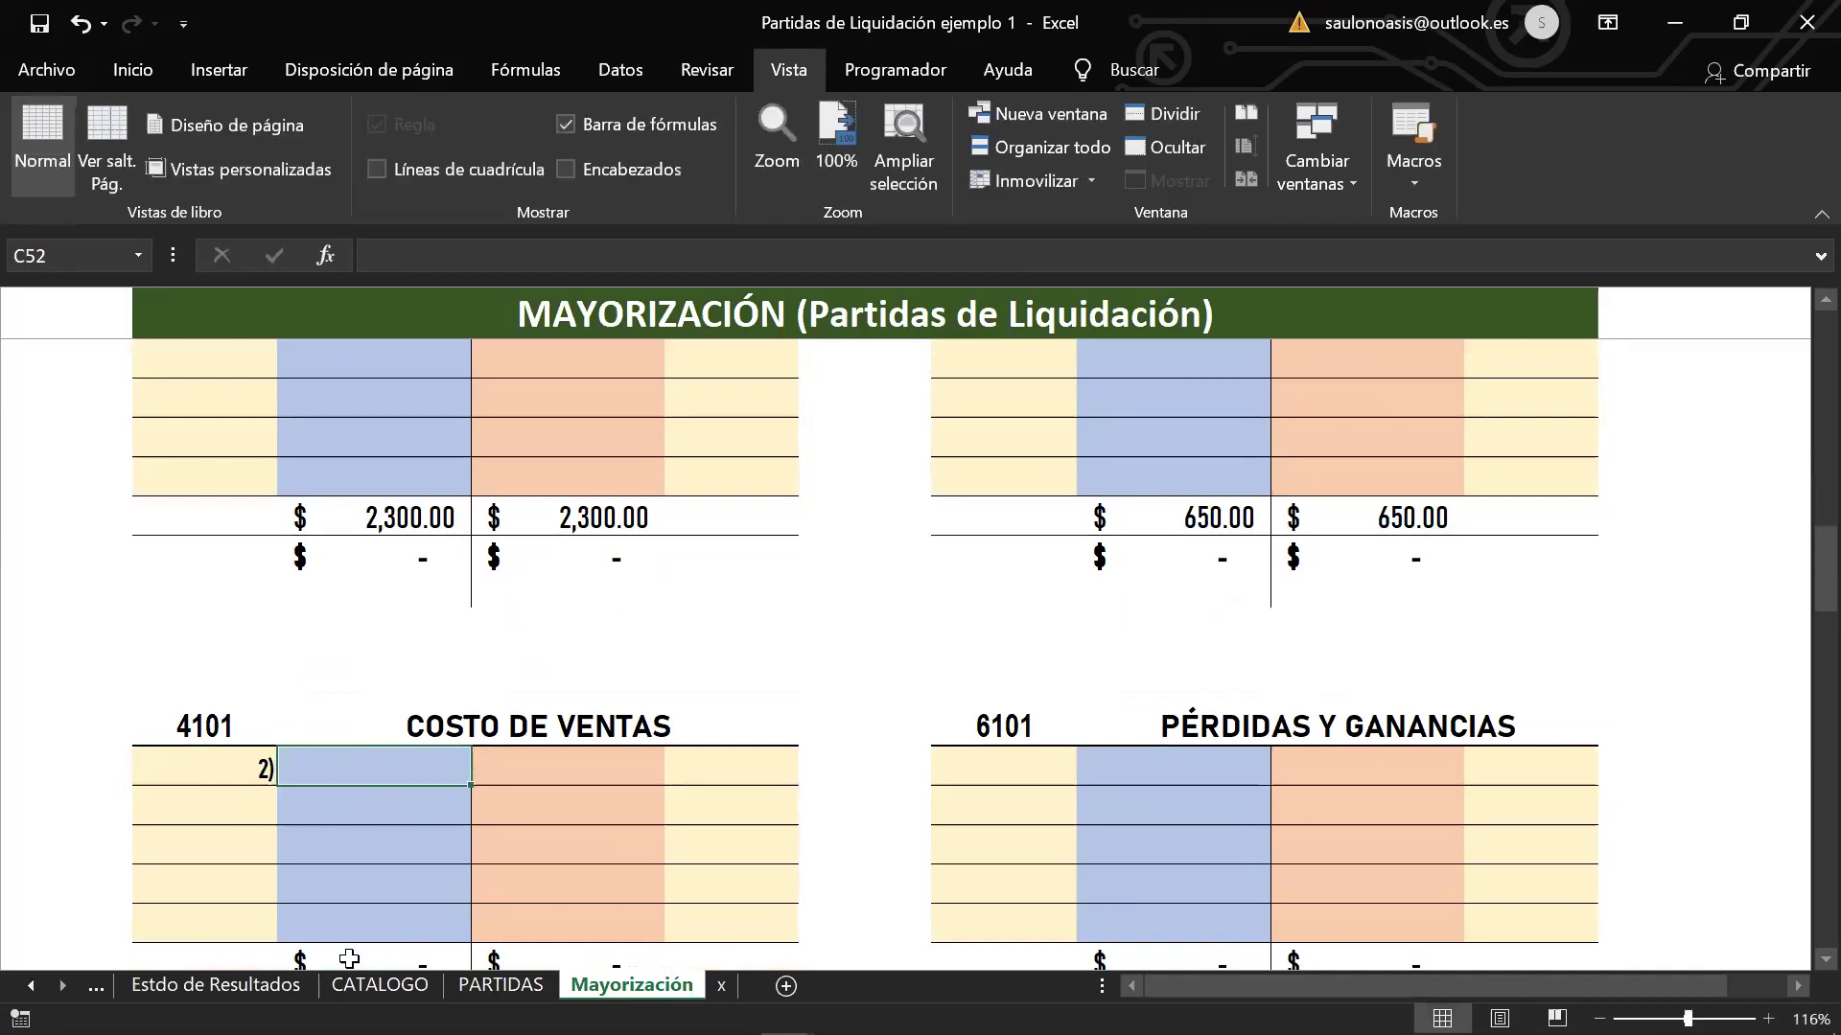
key("ctrl+Page_Up")
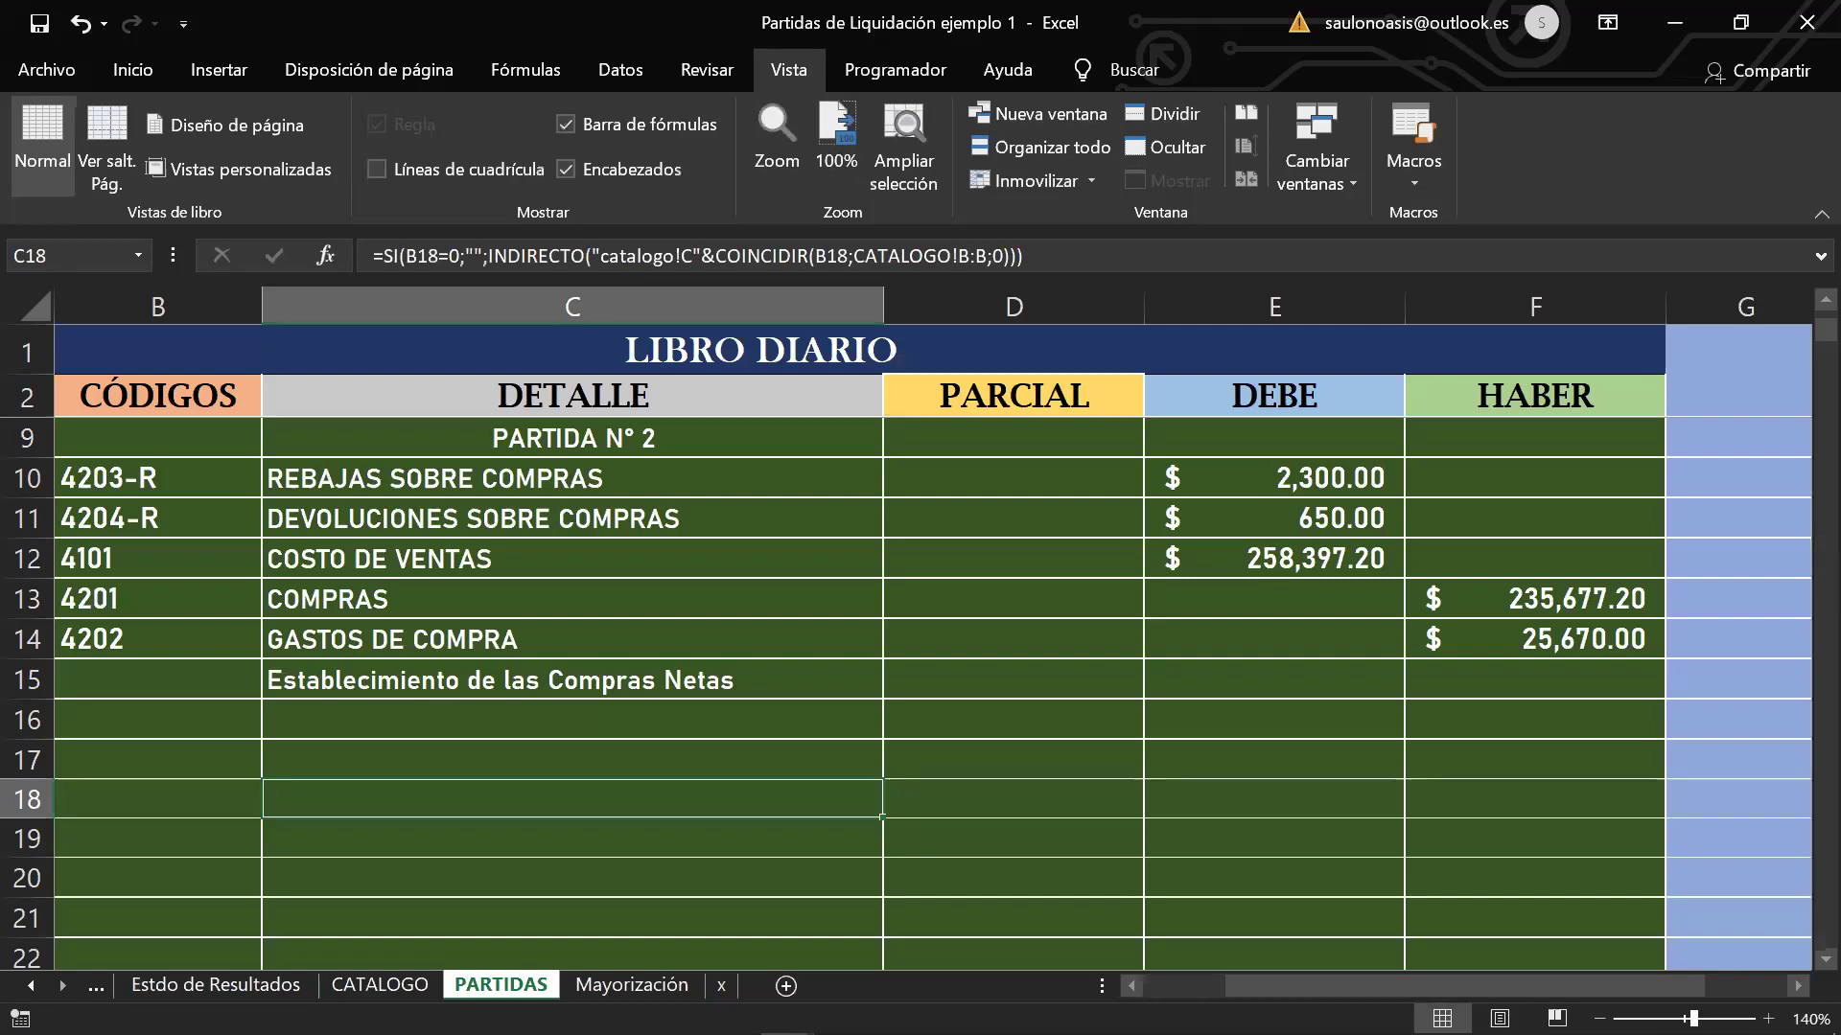
key("ctrl+Page_Down")
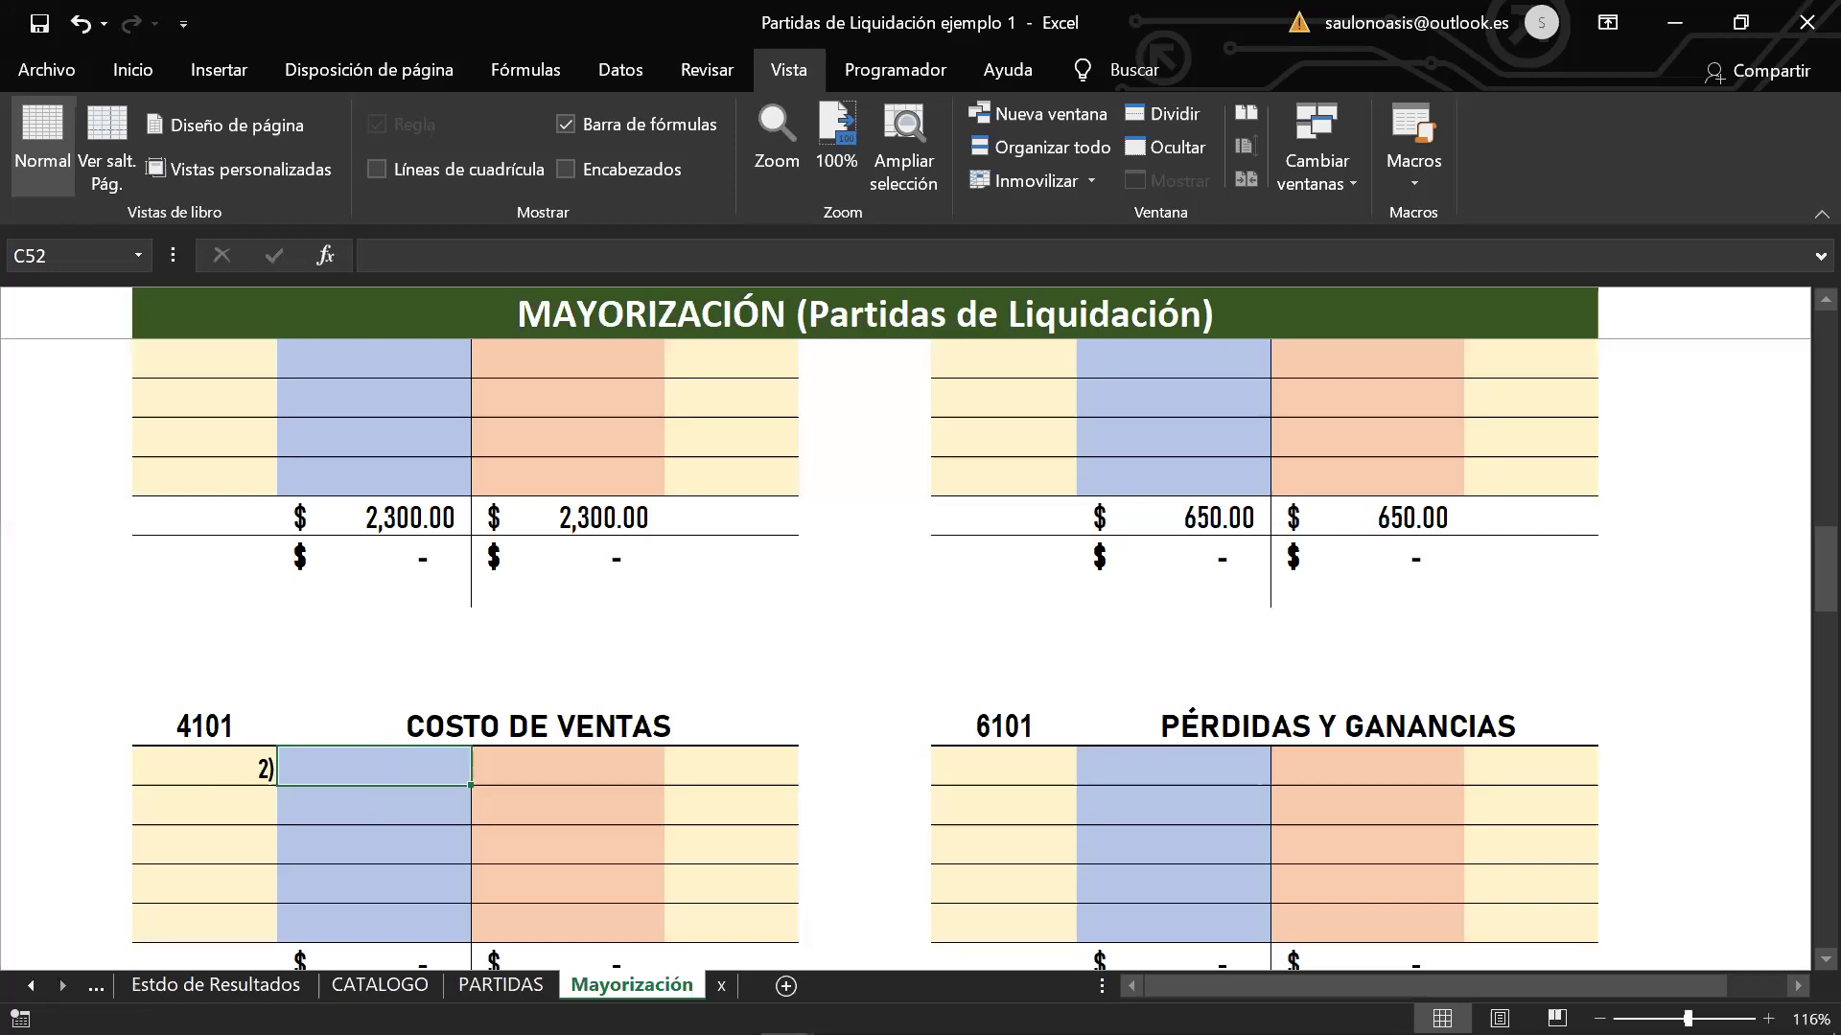
type("258")
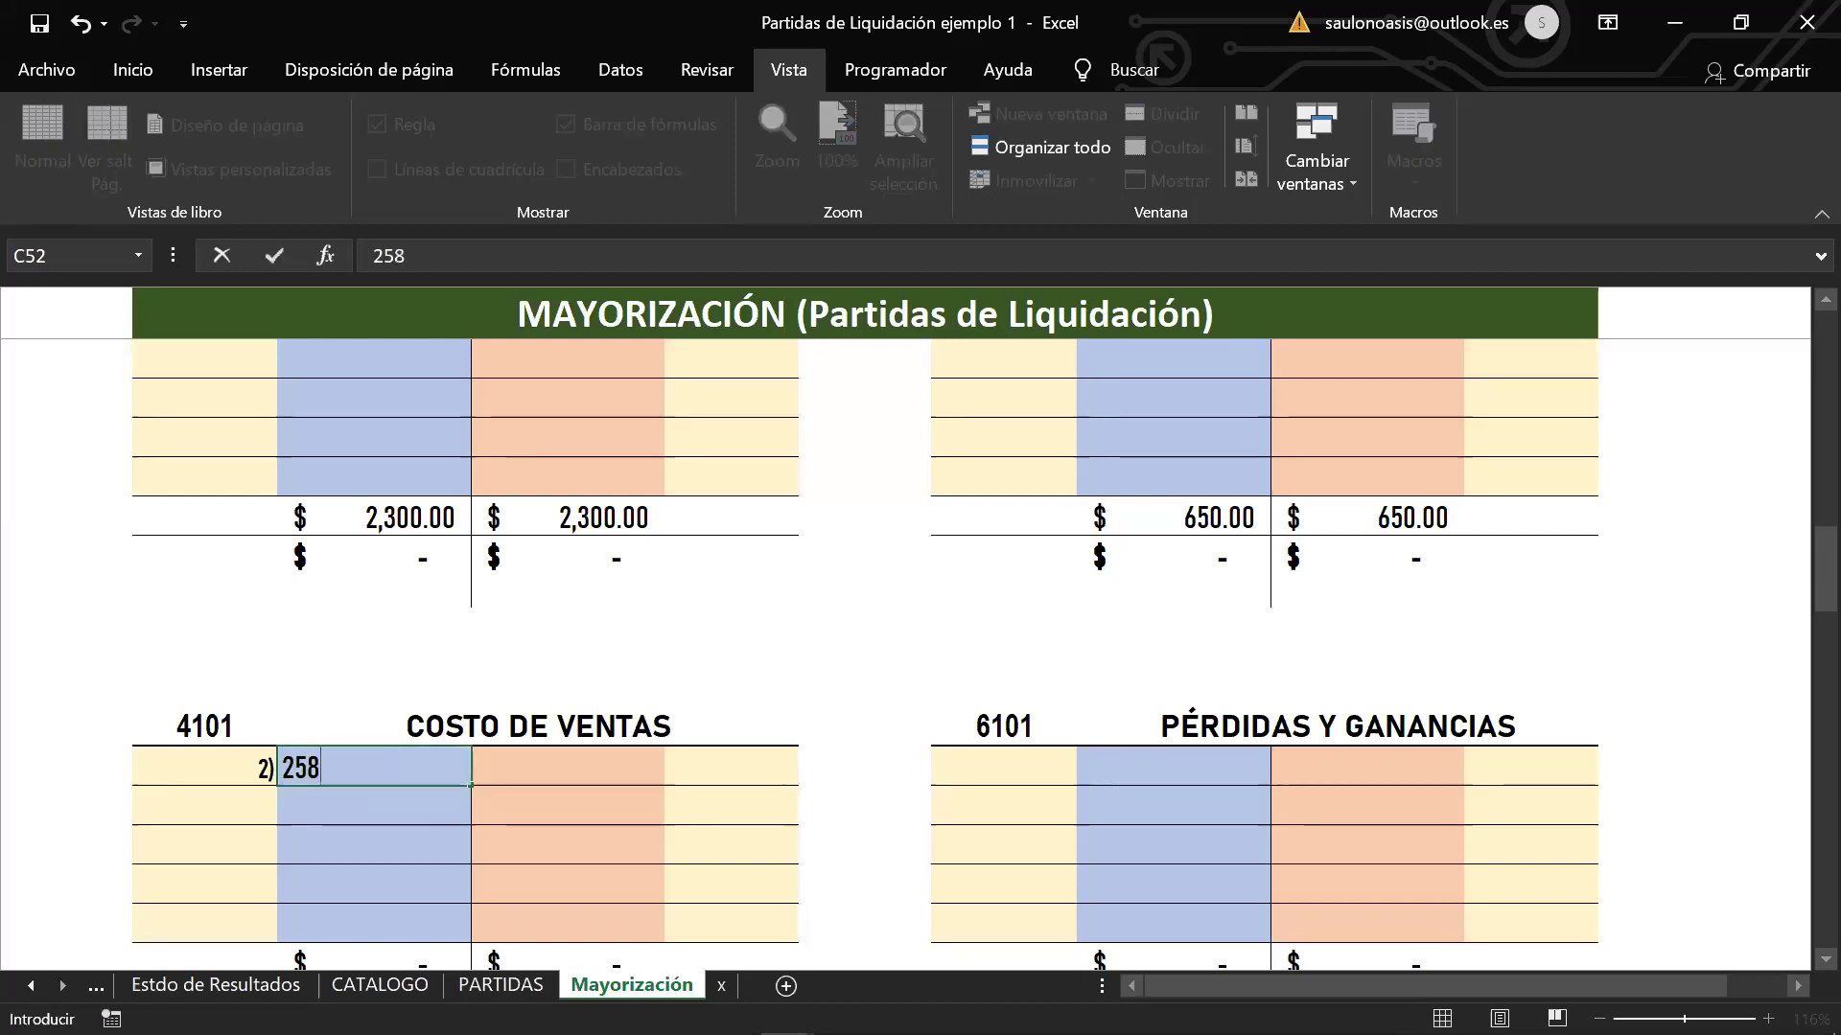
type(",397.2")
key("Return")
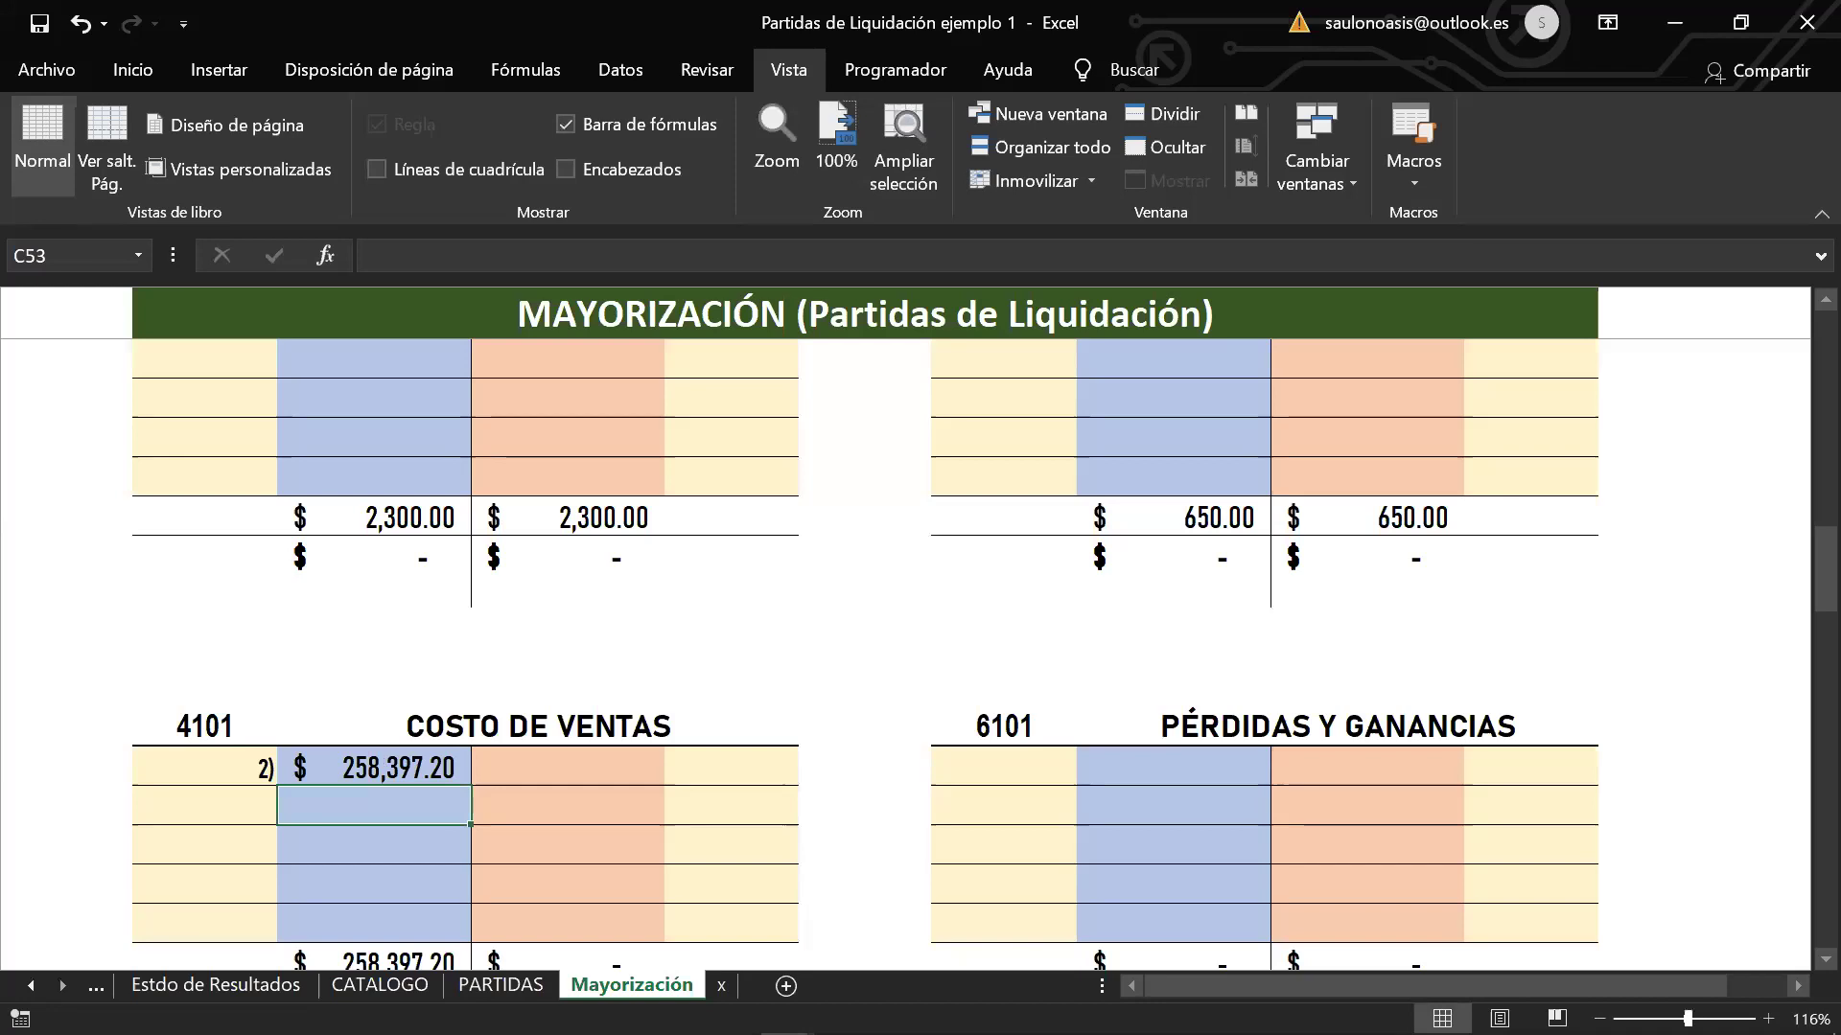
scroll(866, 633, "down", 2)
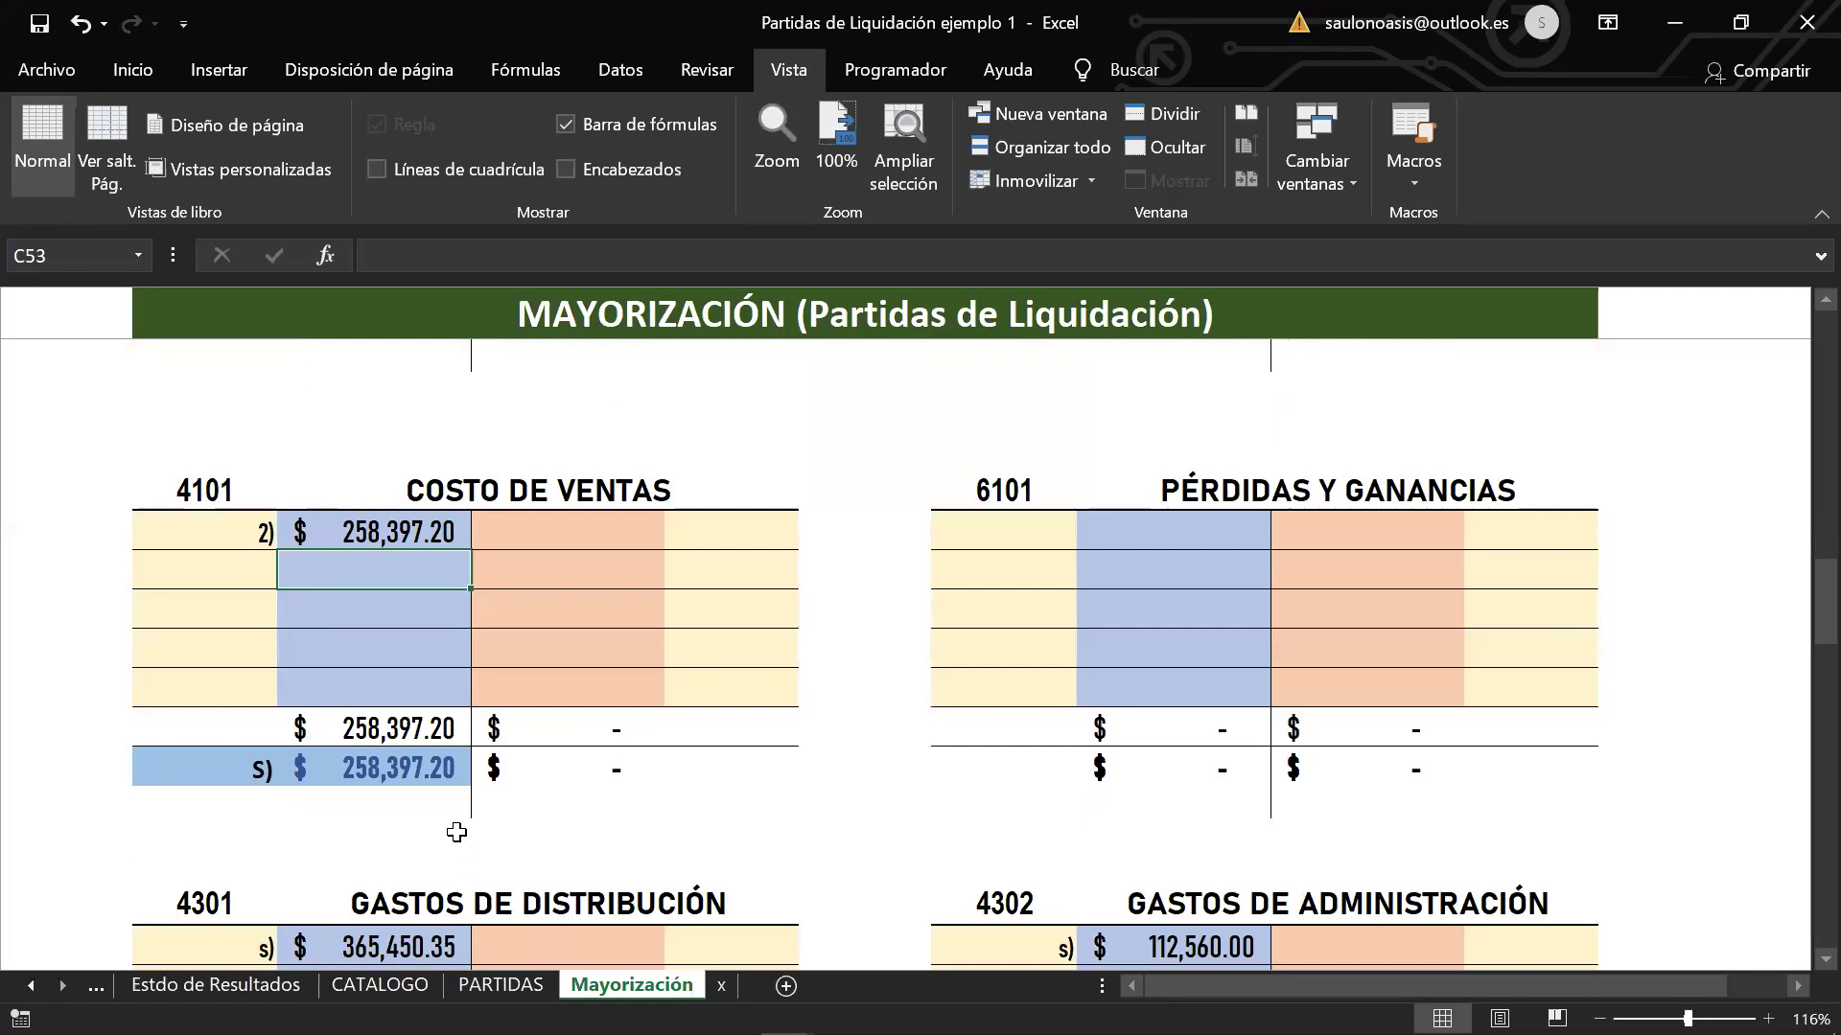
key("Down")
key("Down")
key("Down")
key("Down")
key("Down")
key("Down")
key("Down")
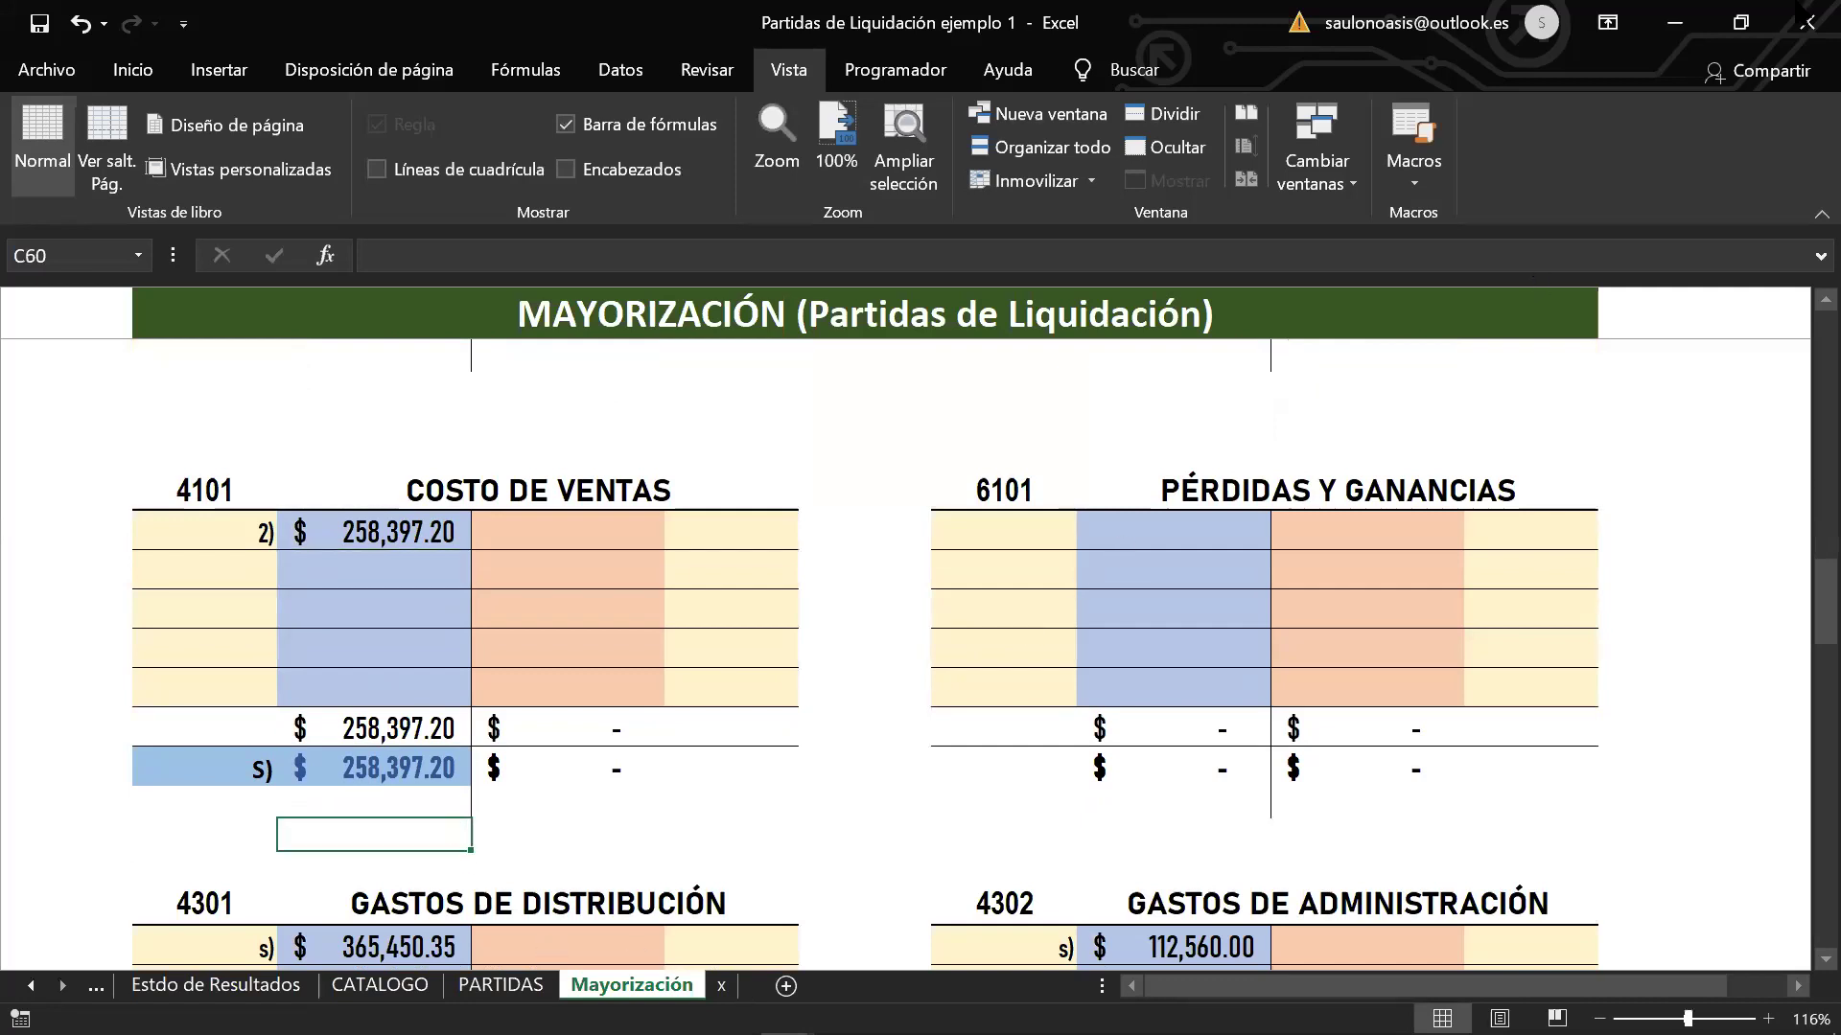
Step: Set the ribbon to hide automatically so the ledger sheet gets more room
left_click(1607, 22)
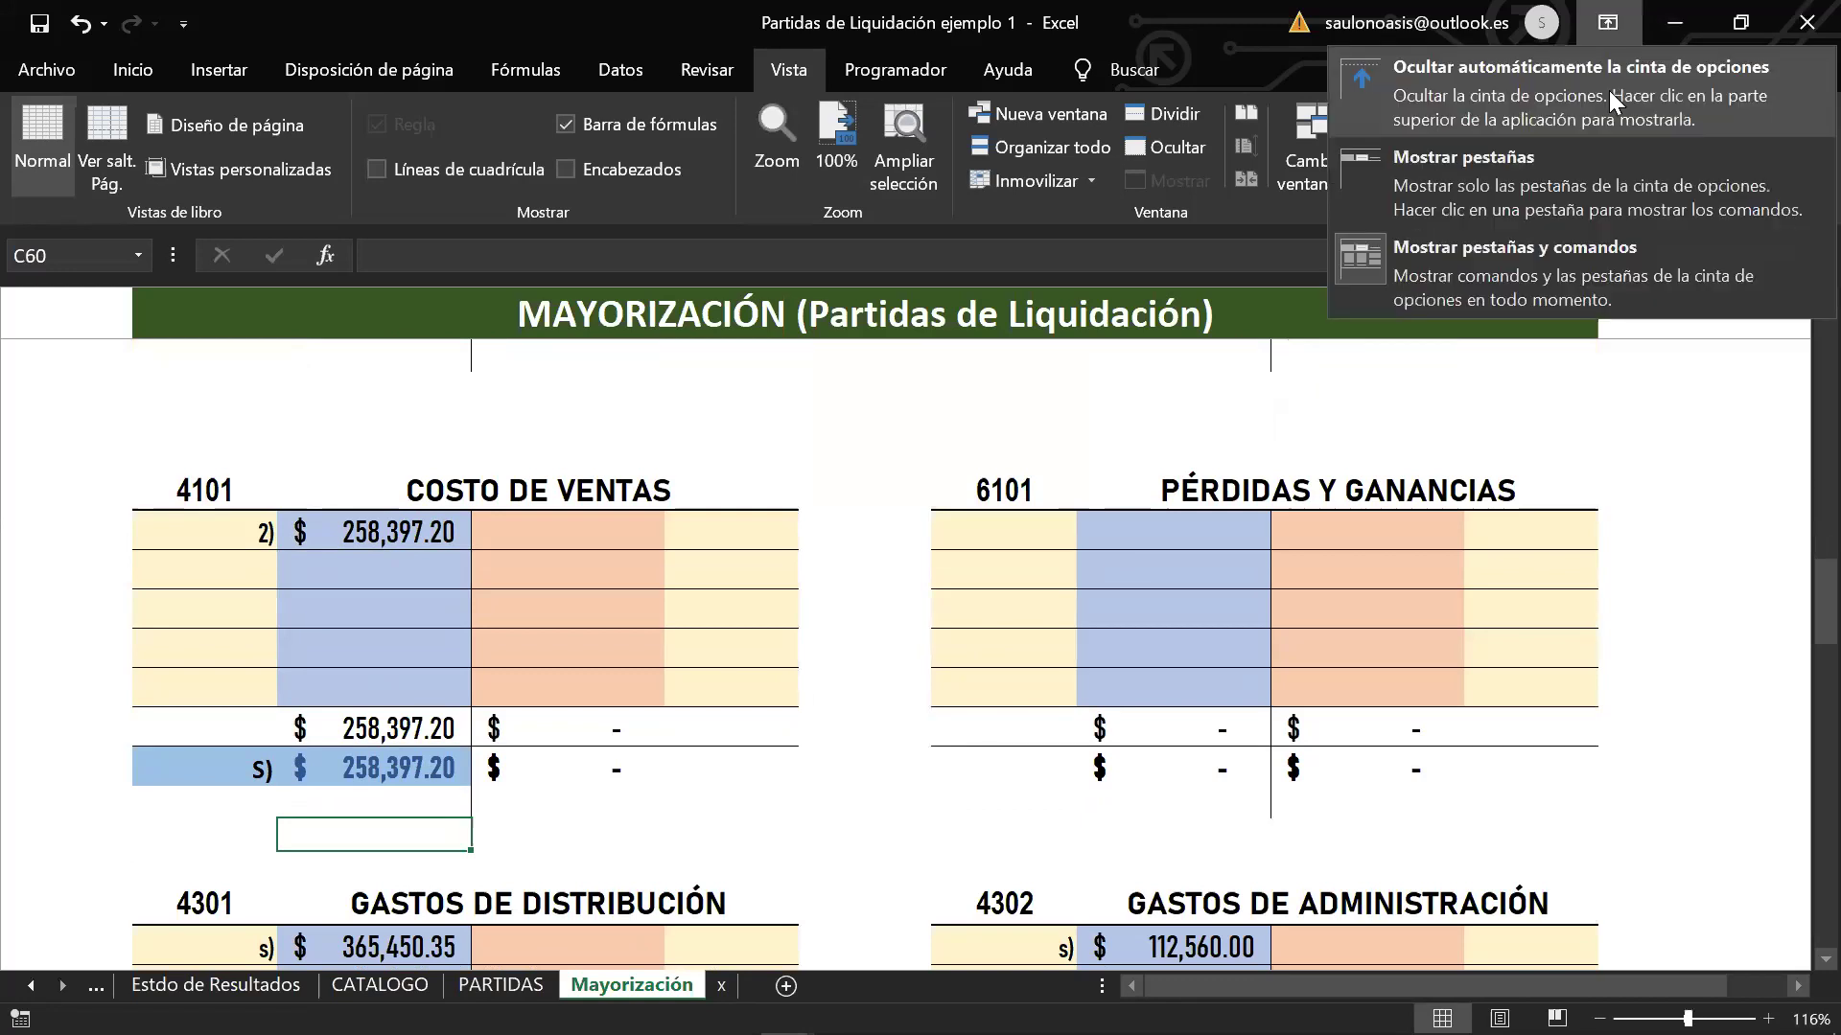
left_click(1609, 90)
left_click(797, 628)
Step: Add the heading PARTIDA N° 3 in cell C17 of the PARTIDAS journal, below entry 2
scroll(797, 628, "up", 7)
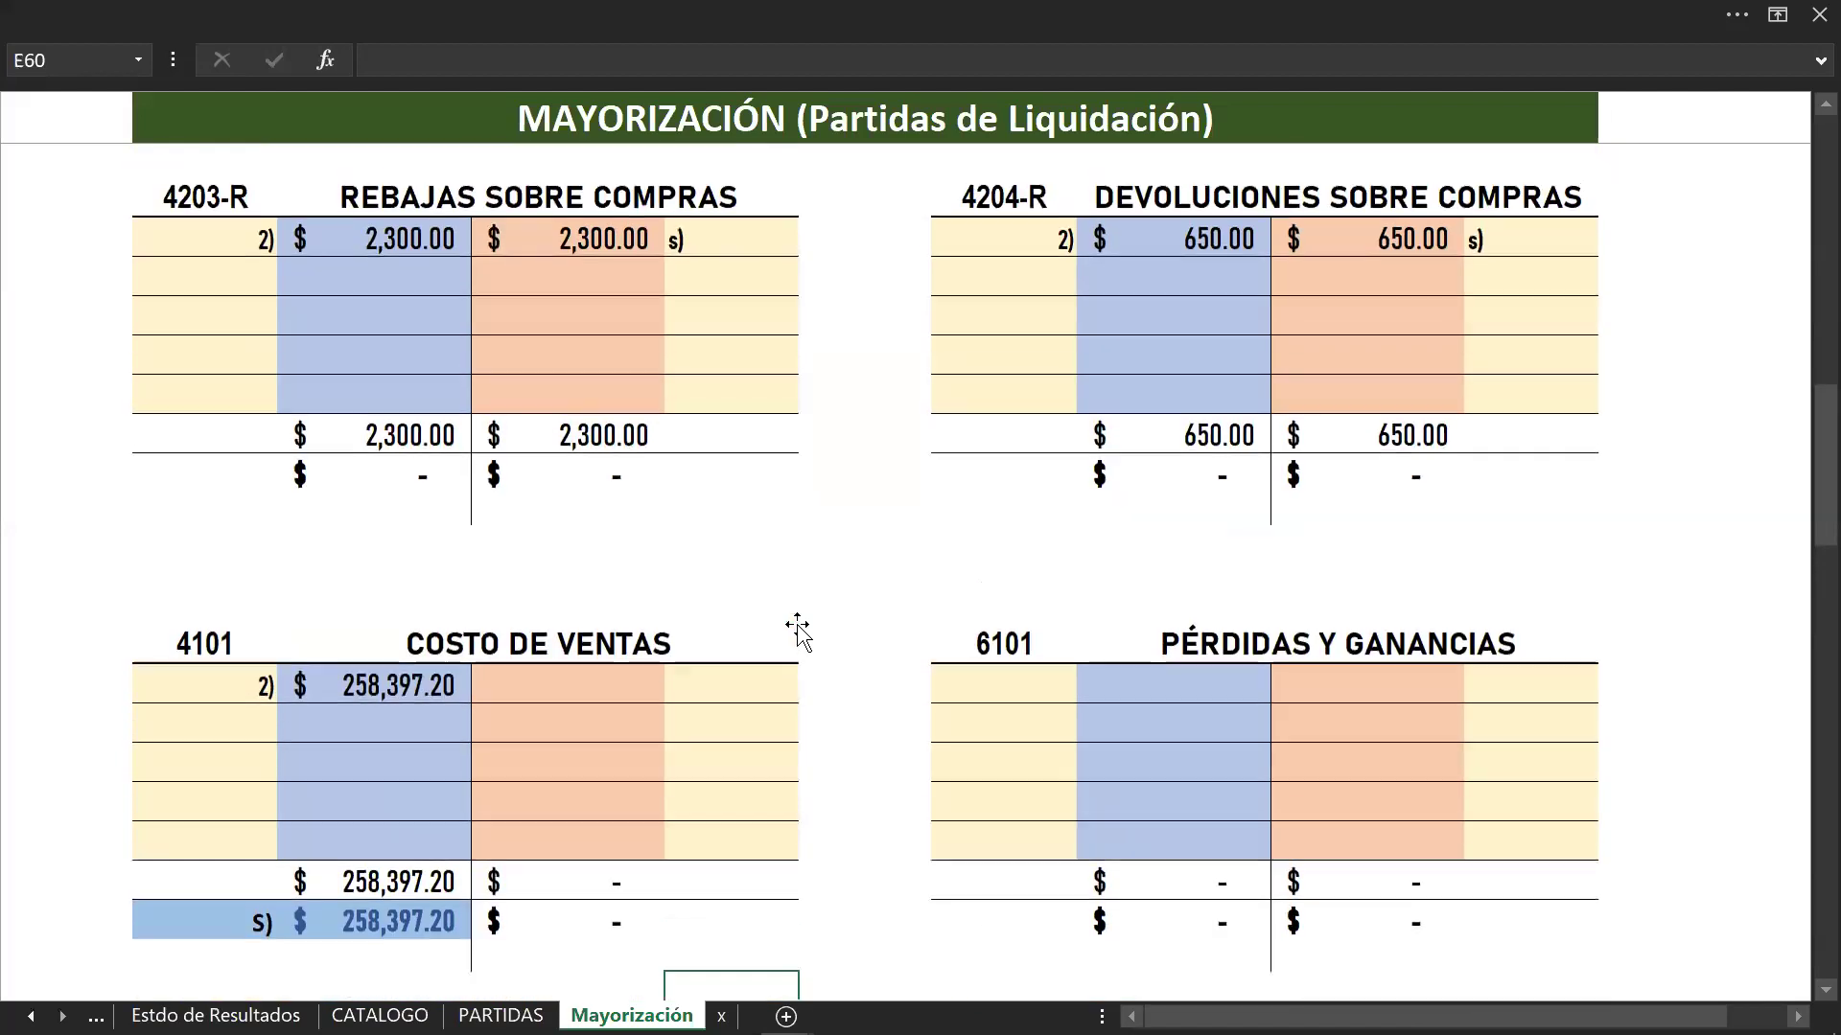
scroll(796, 625, "up", 7)
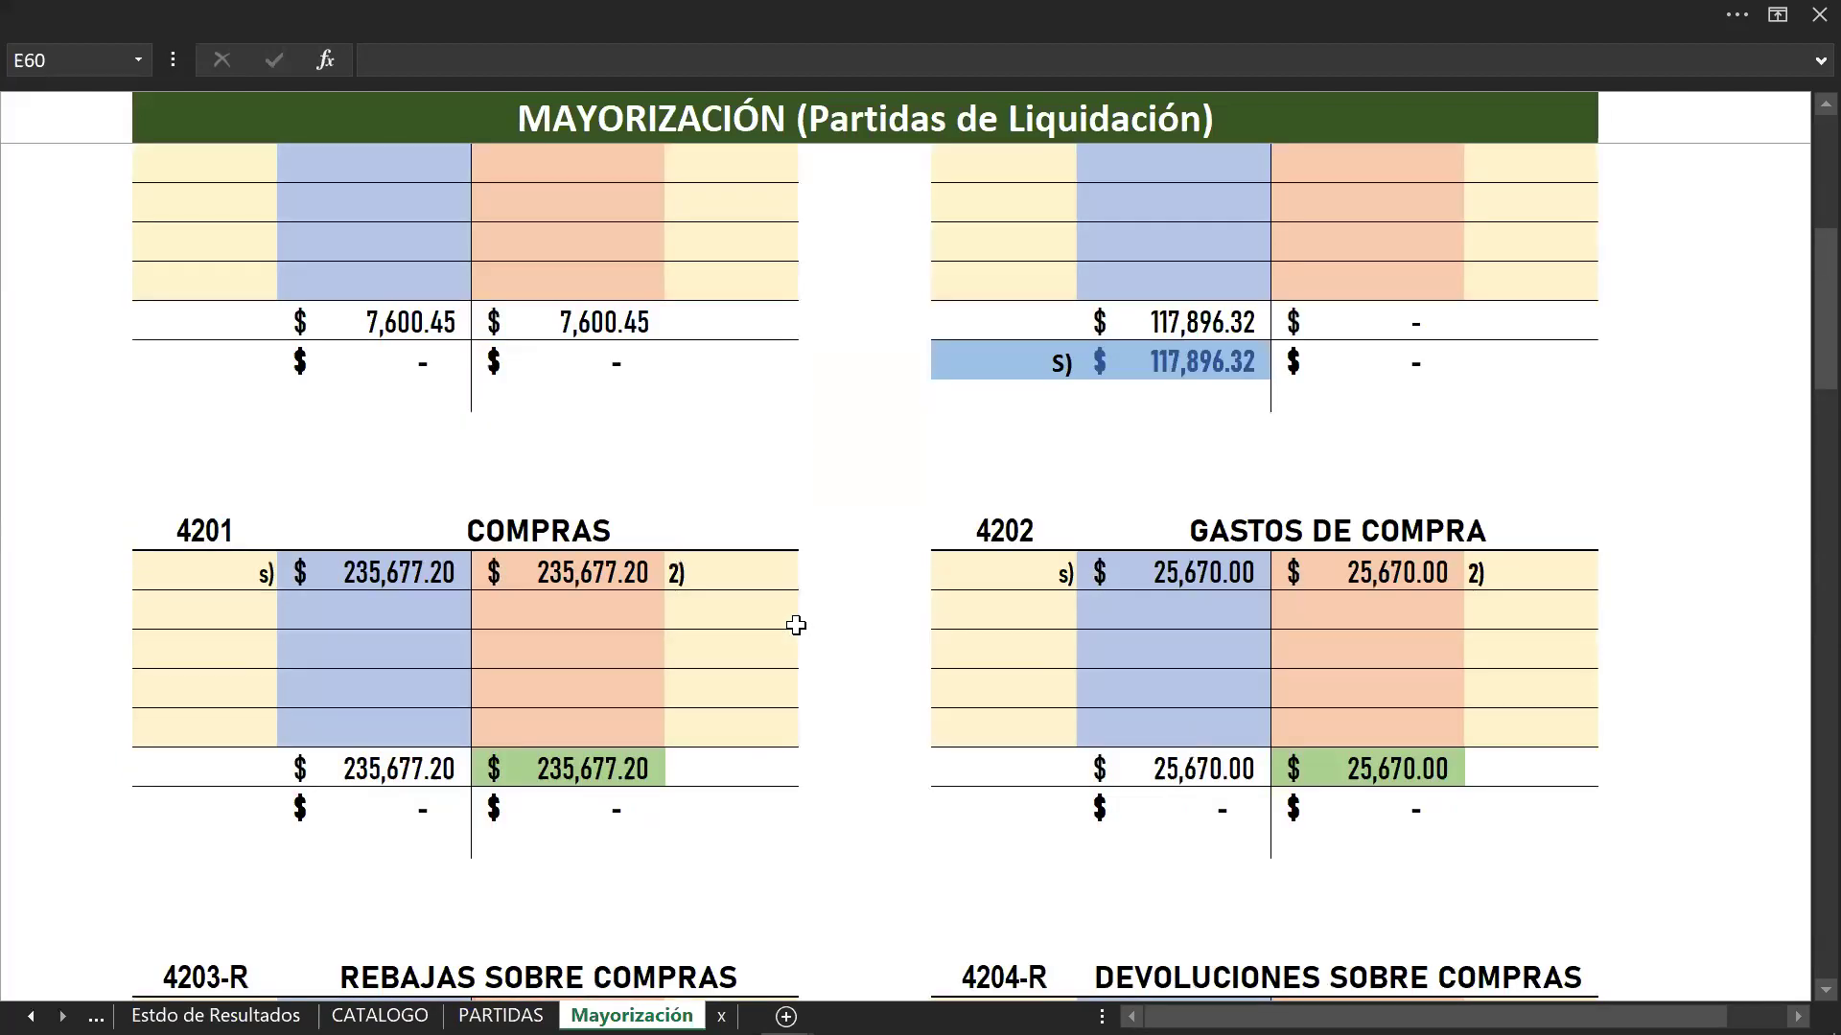
scroll(796, 625, "down", 1)
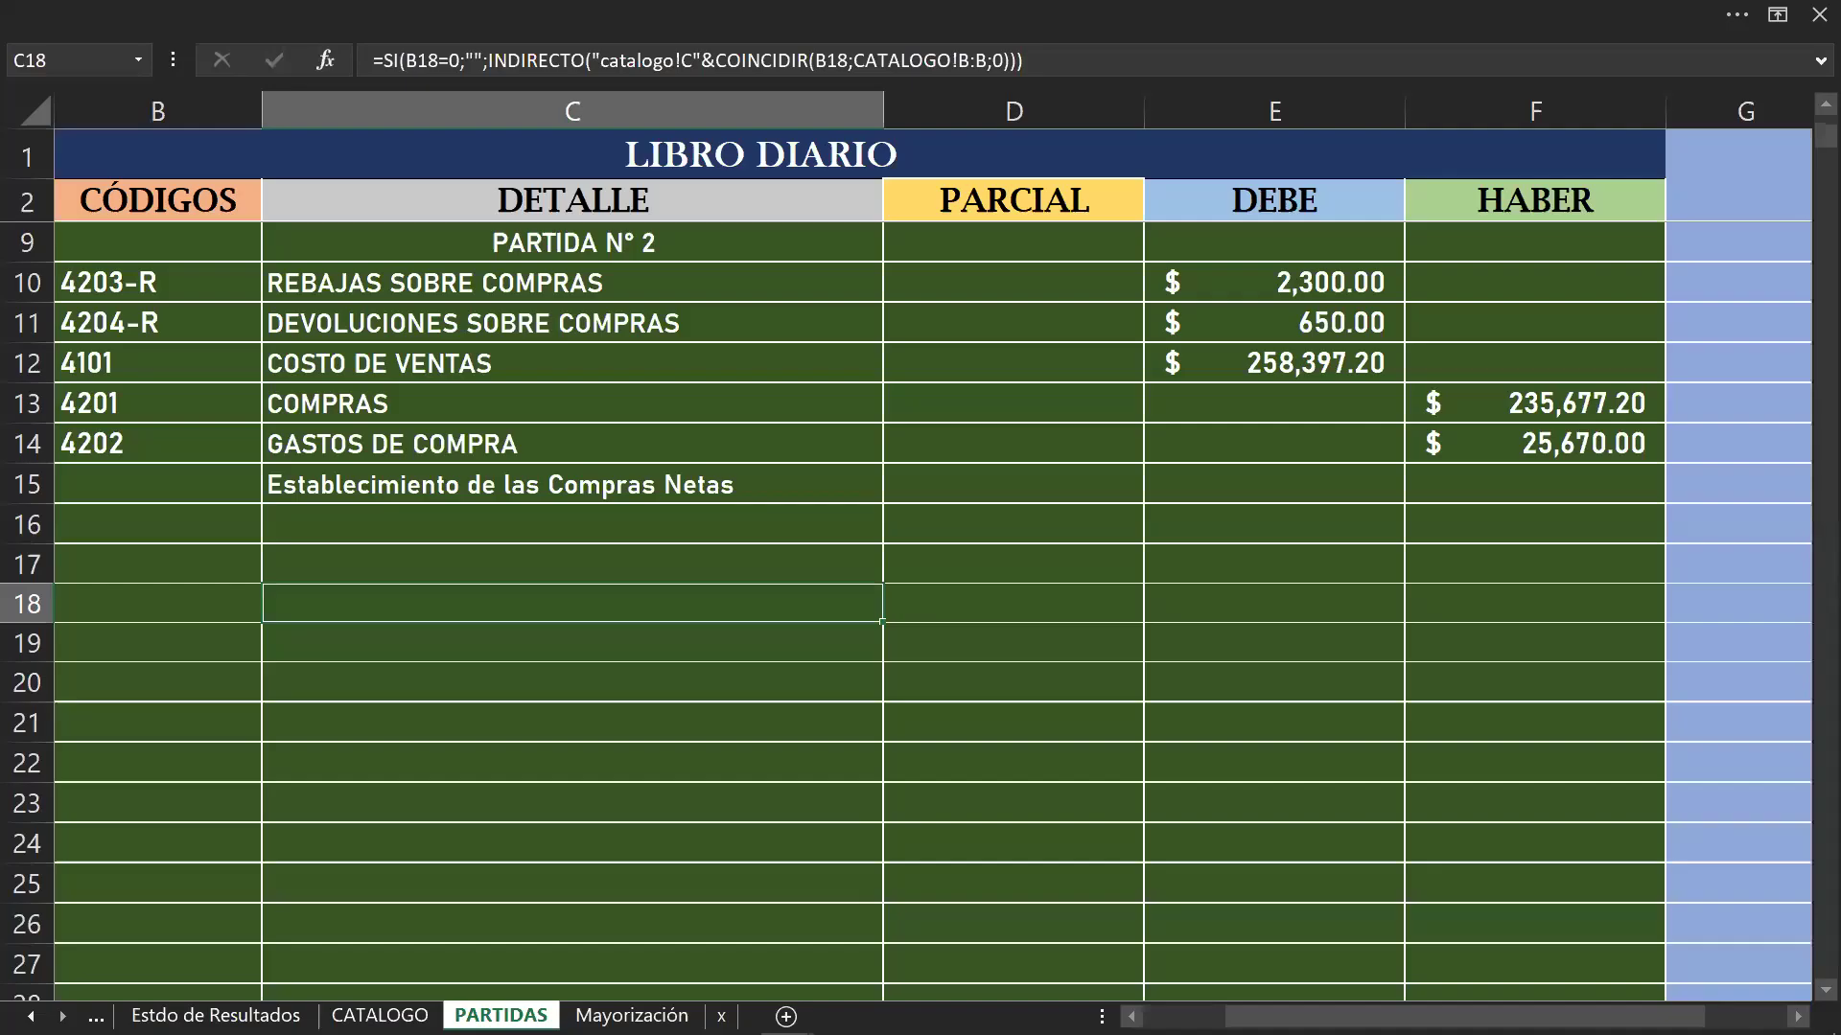
left_click(500, 1015)
left_click(416, 566)
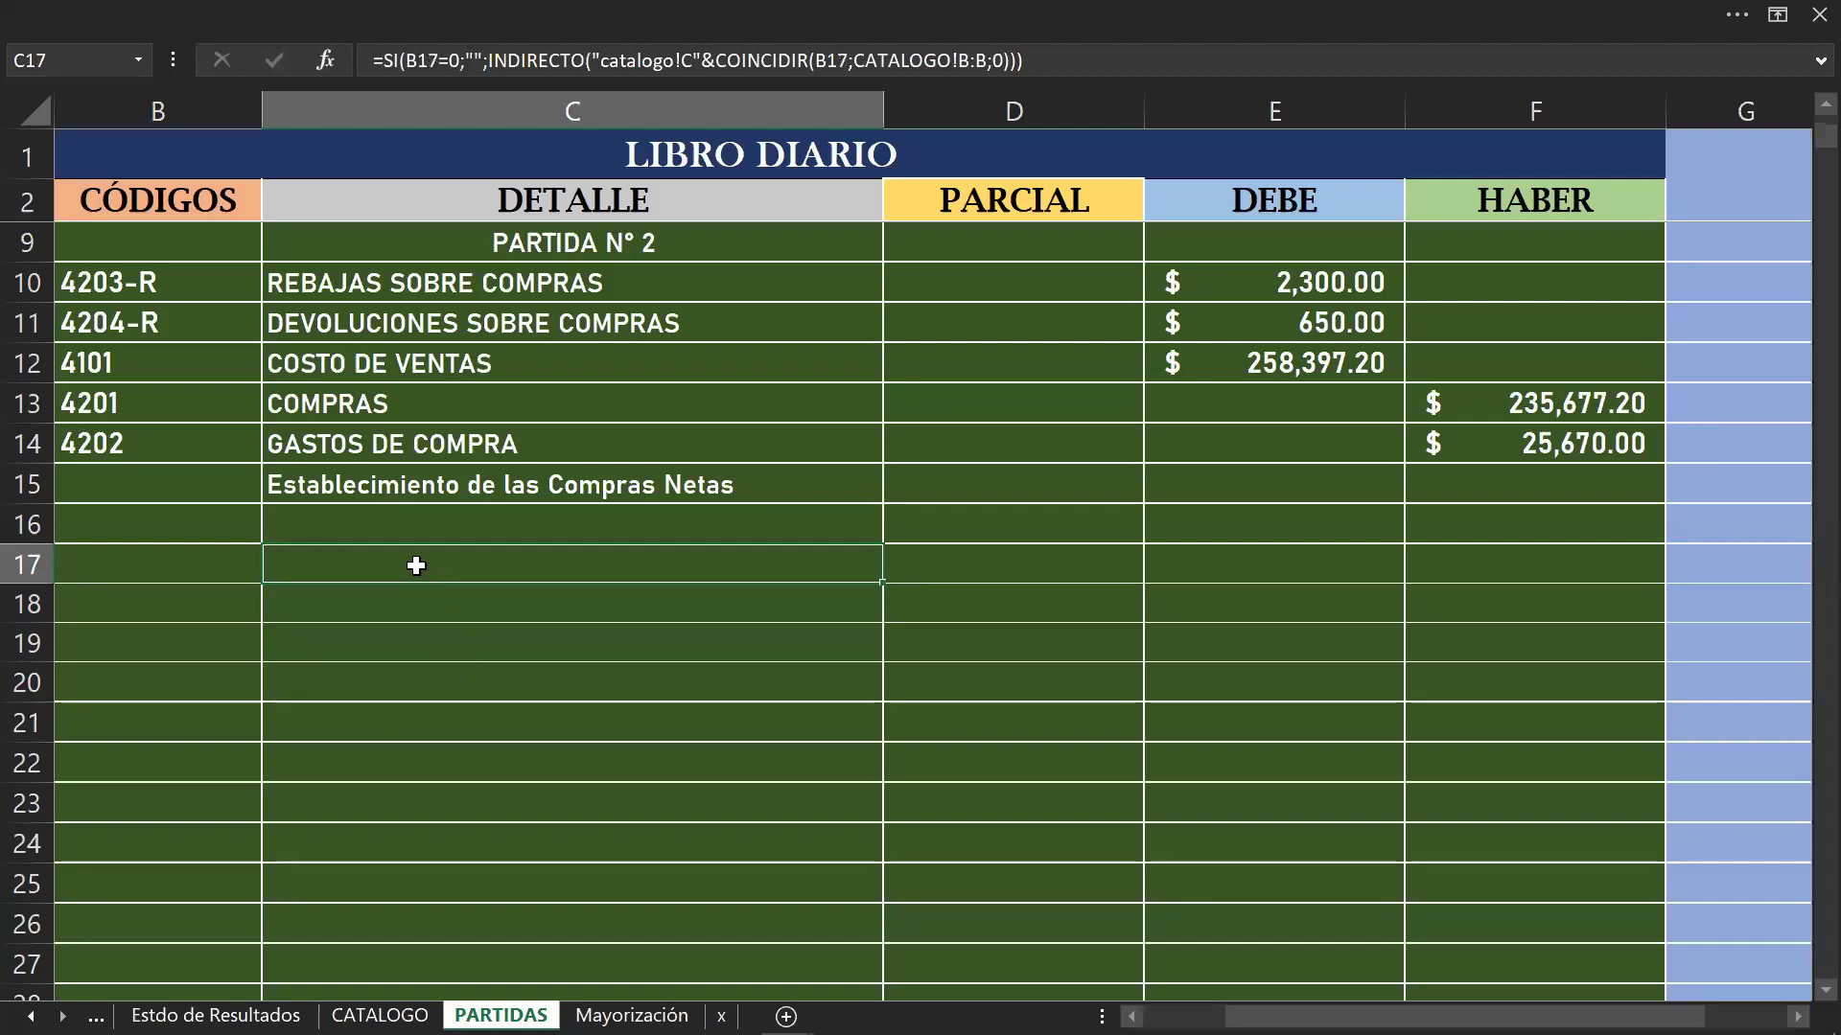
type("PARTI")
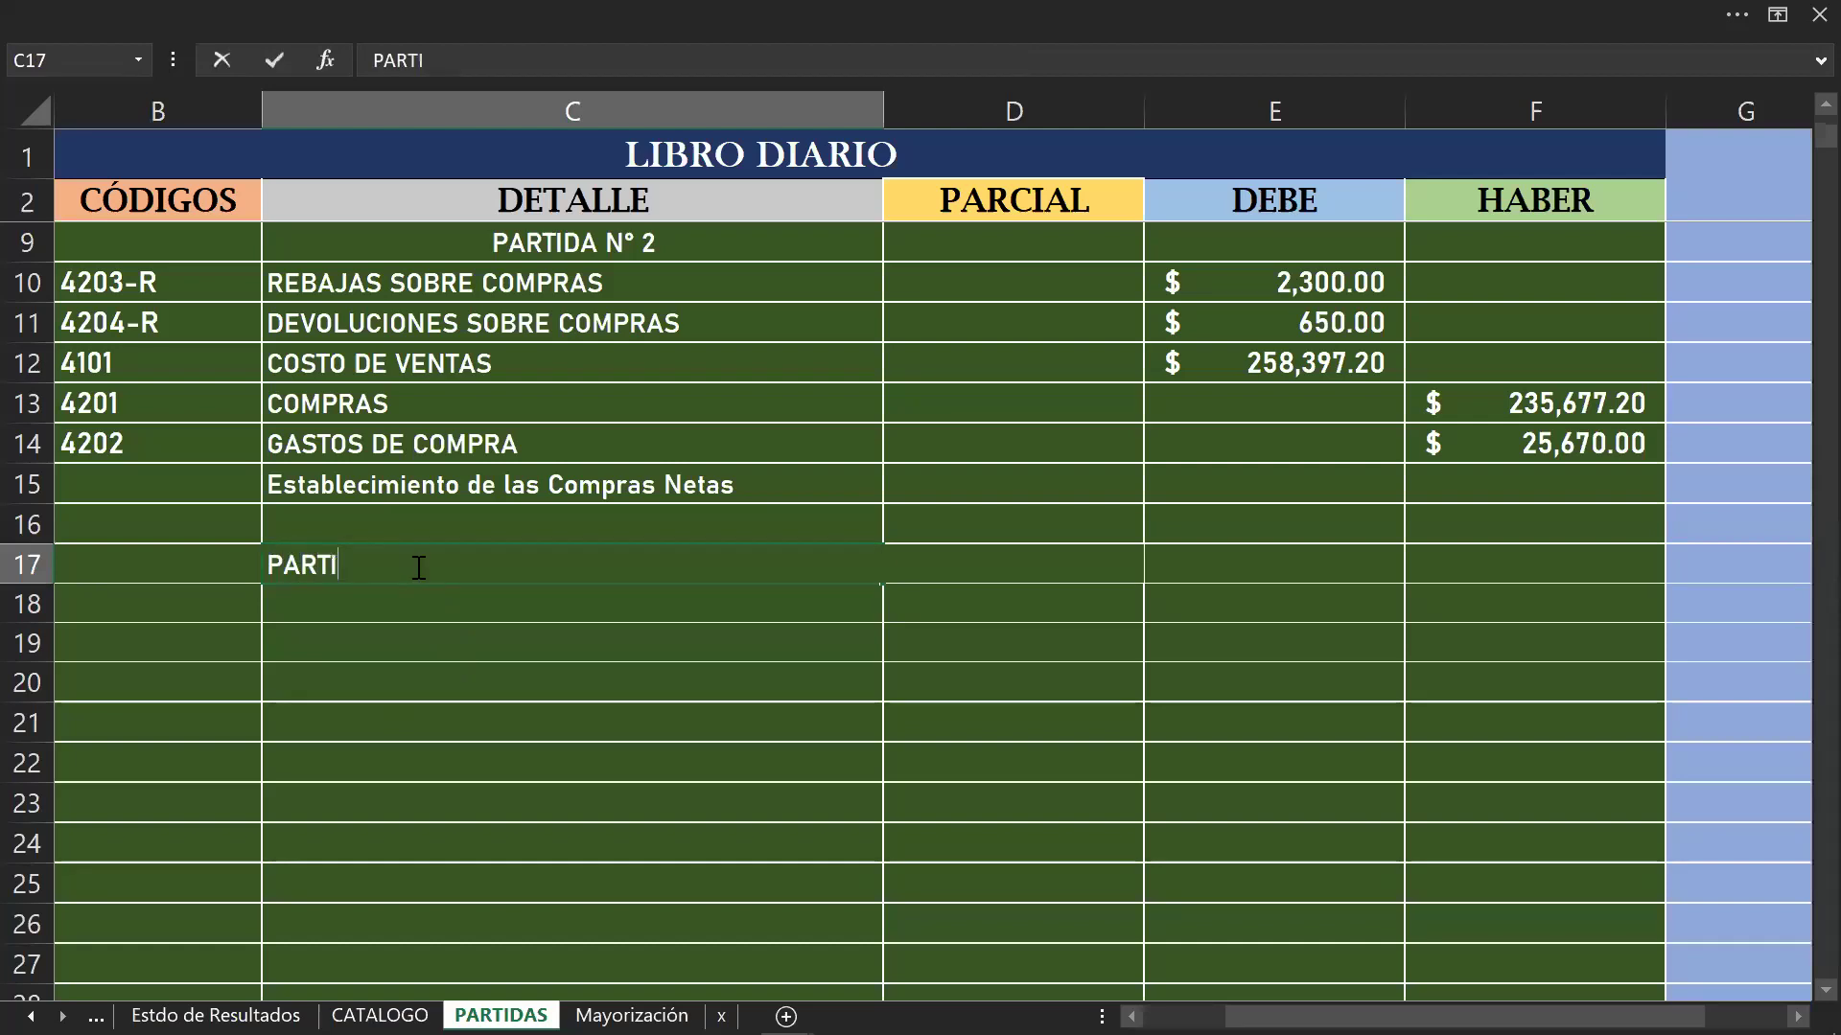
type("DA n°")
key("BackSpace")
key("BackSpace")
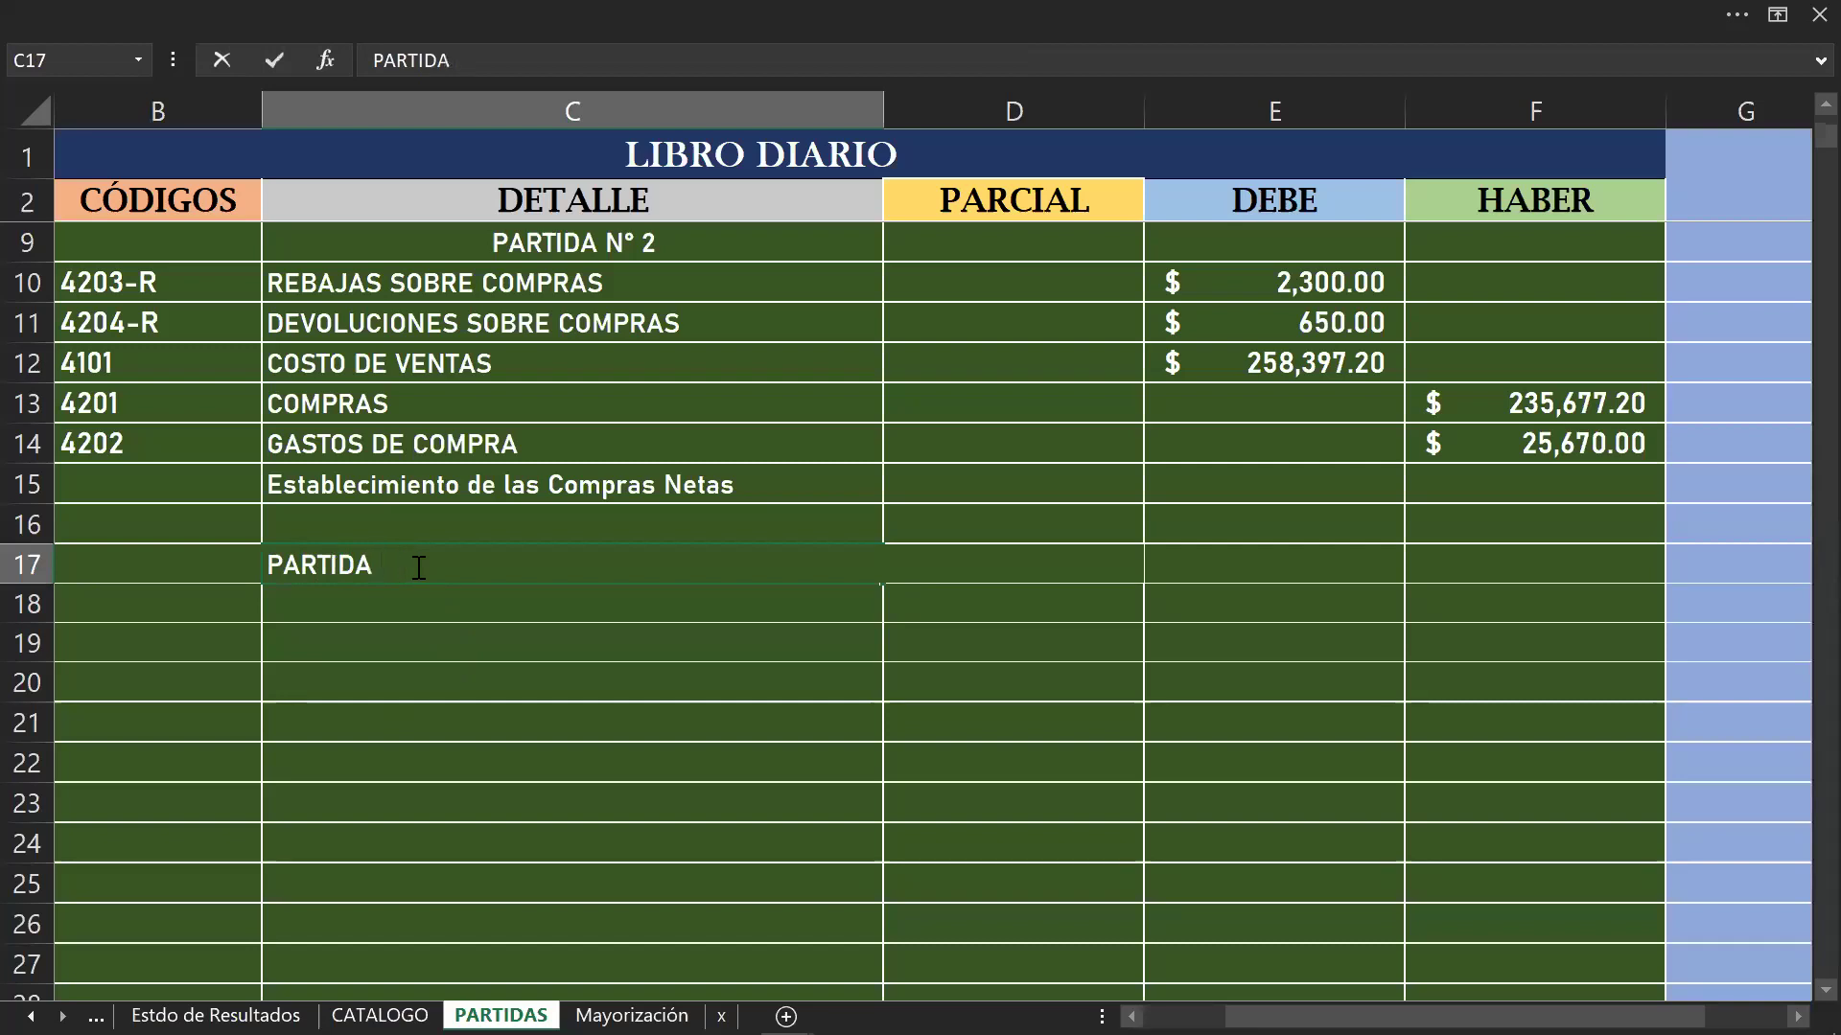
type("N° 3")
key("Return")
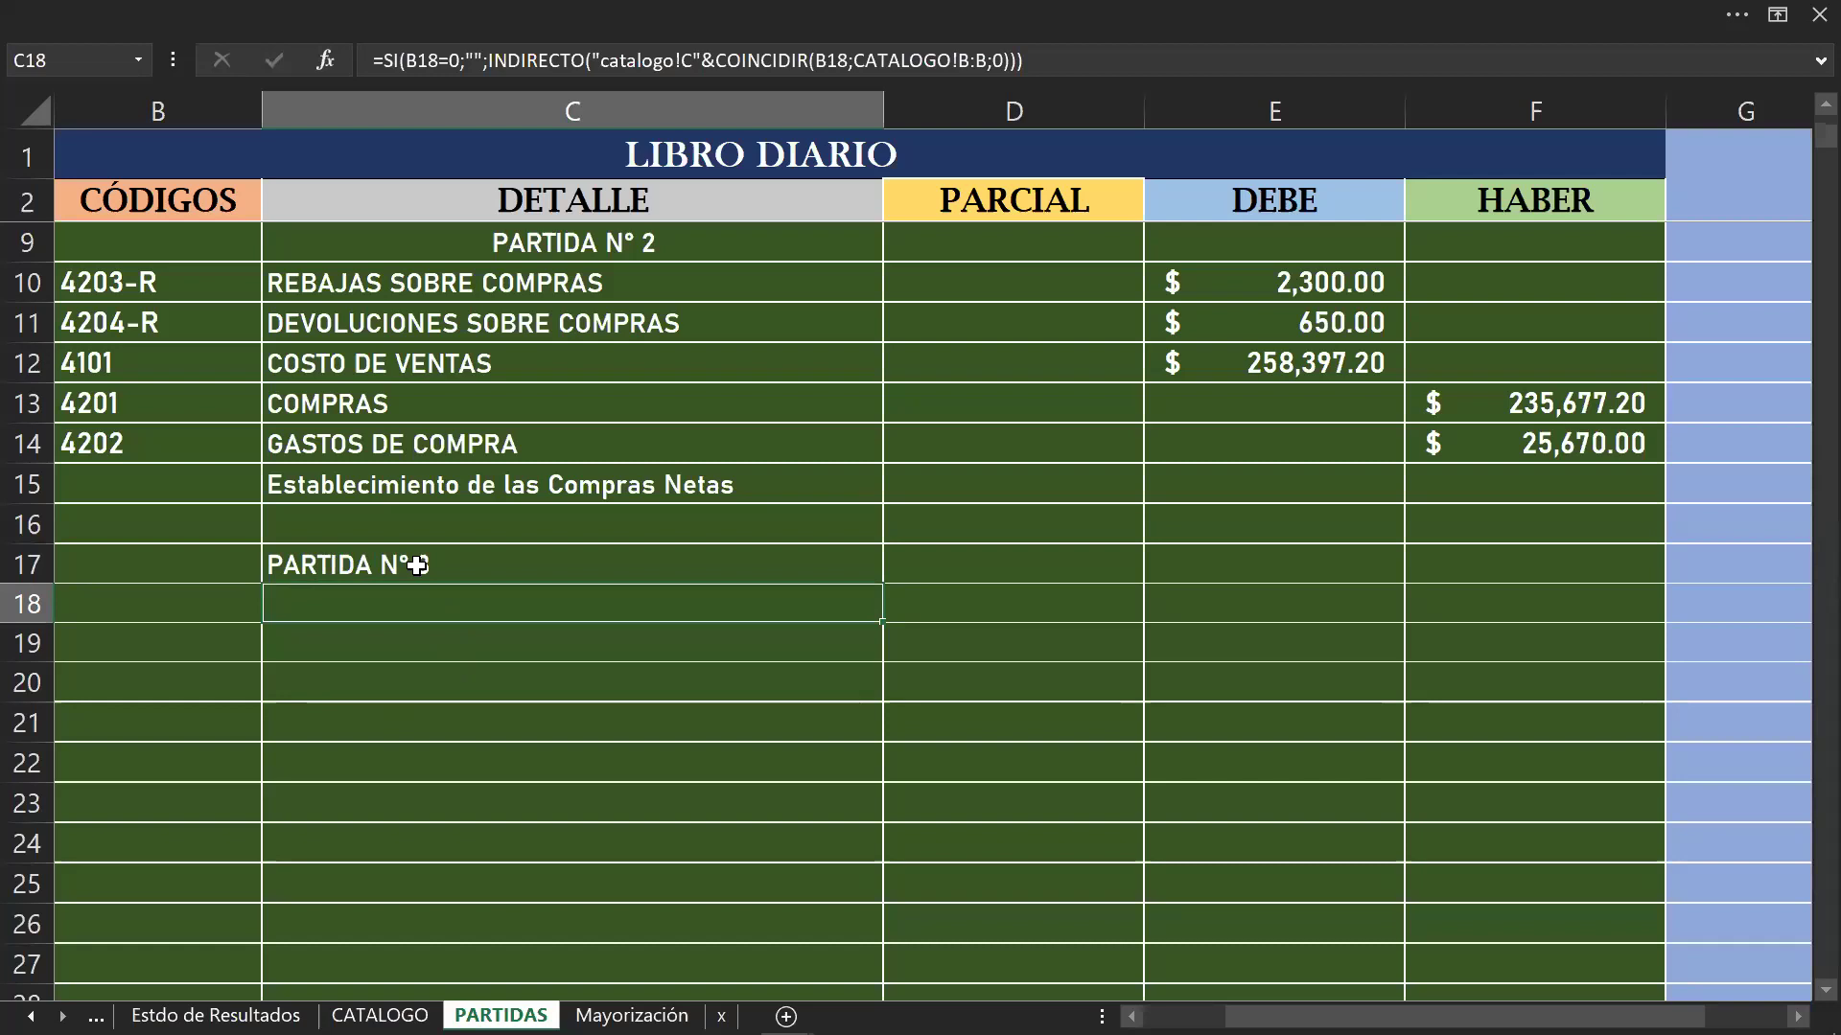
Step: Centre the PARTIDA N° 3 heading horizontally in its cell
left_click(418, 565)
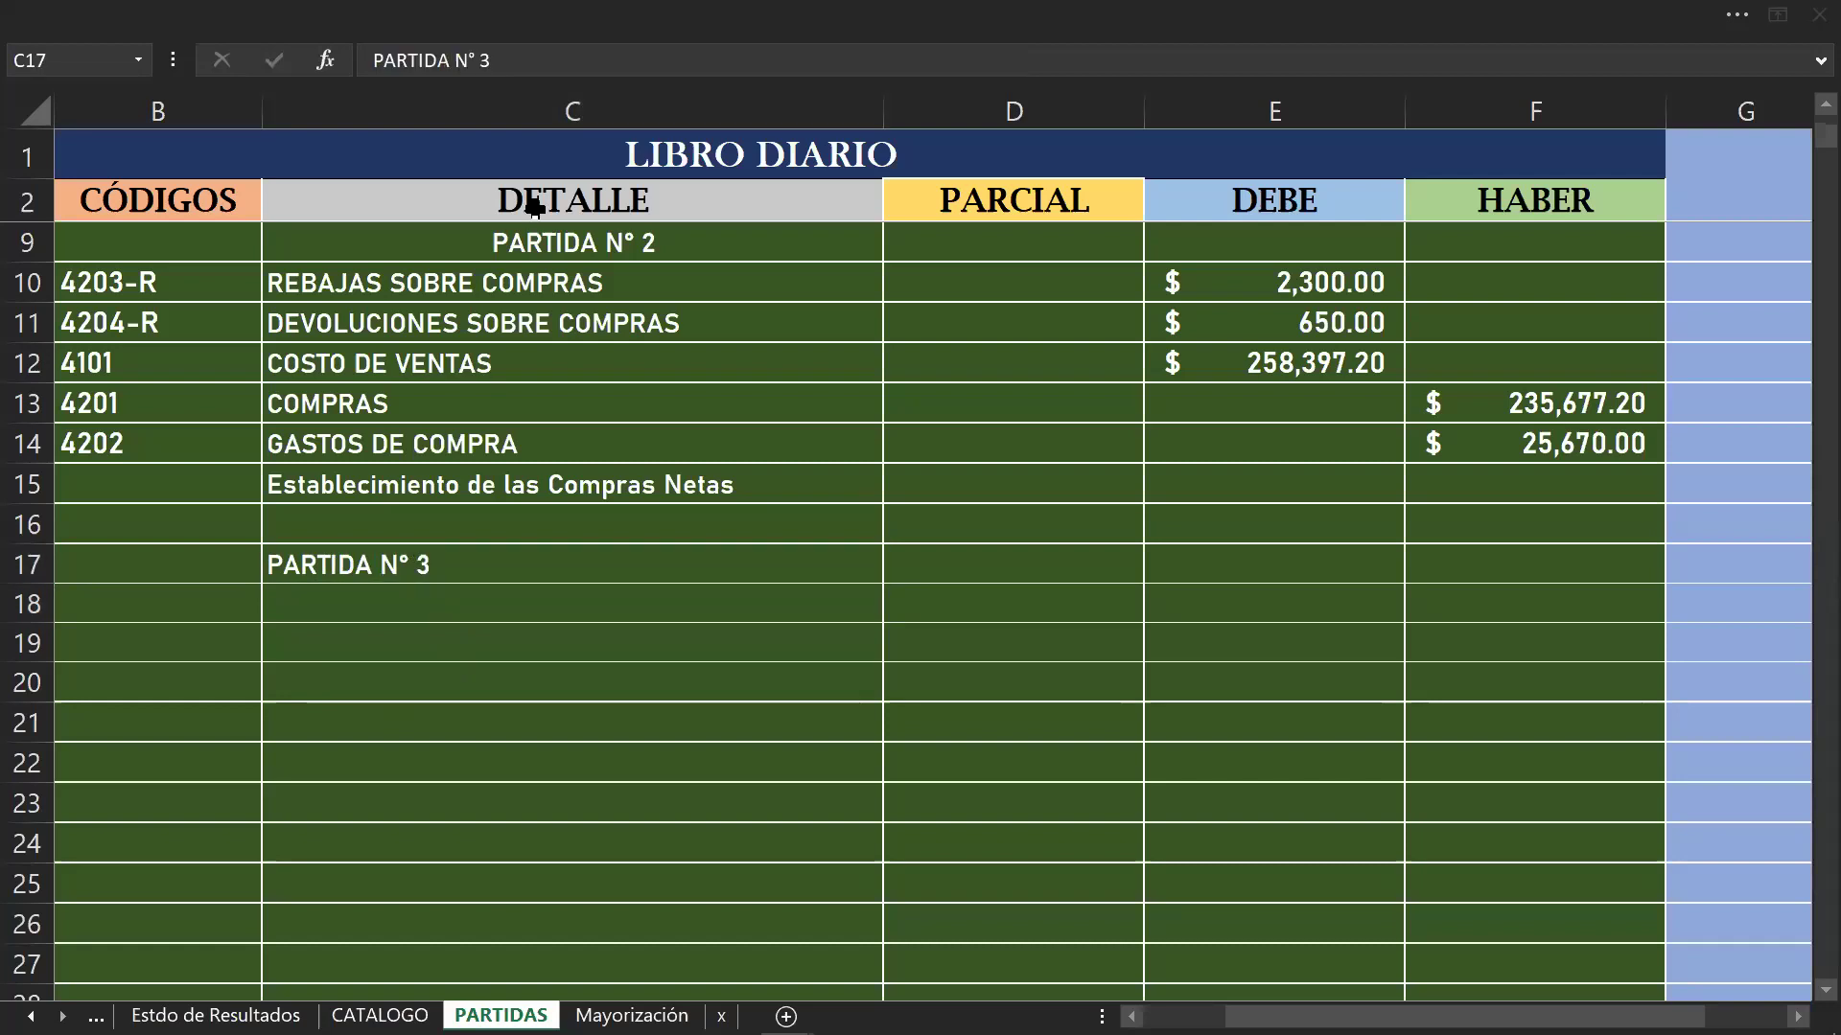
left_click(288, 13)
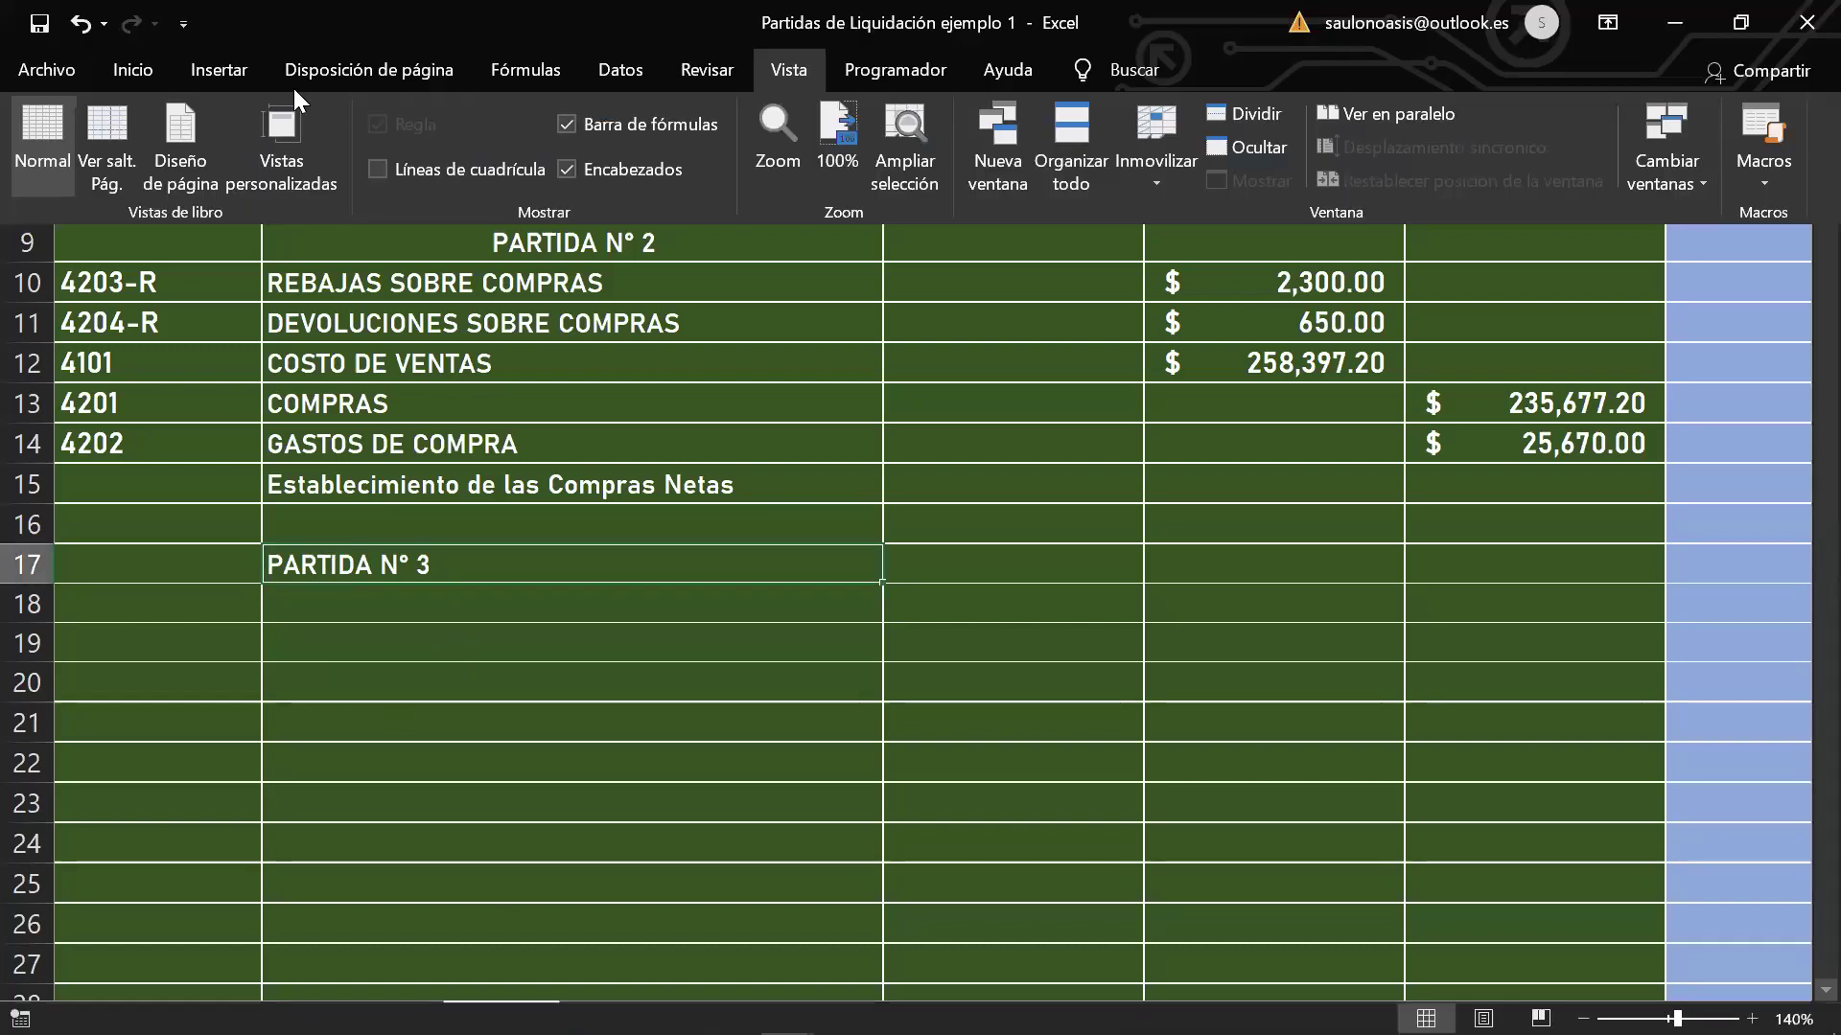
left_click(133, 70)
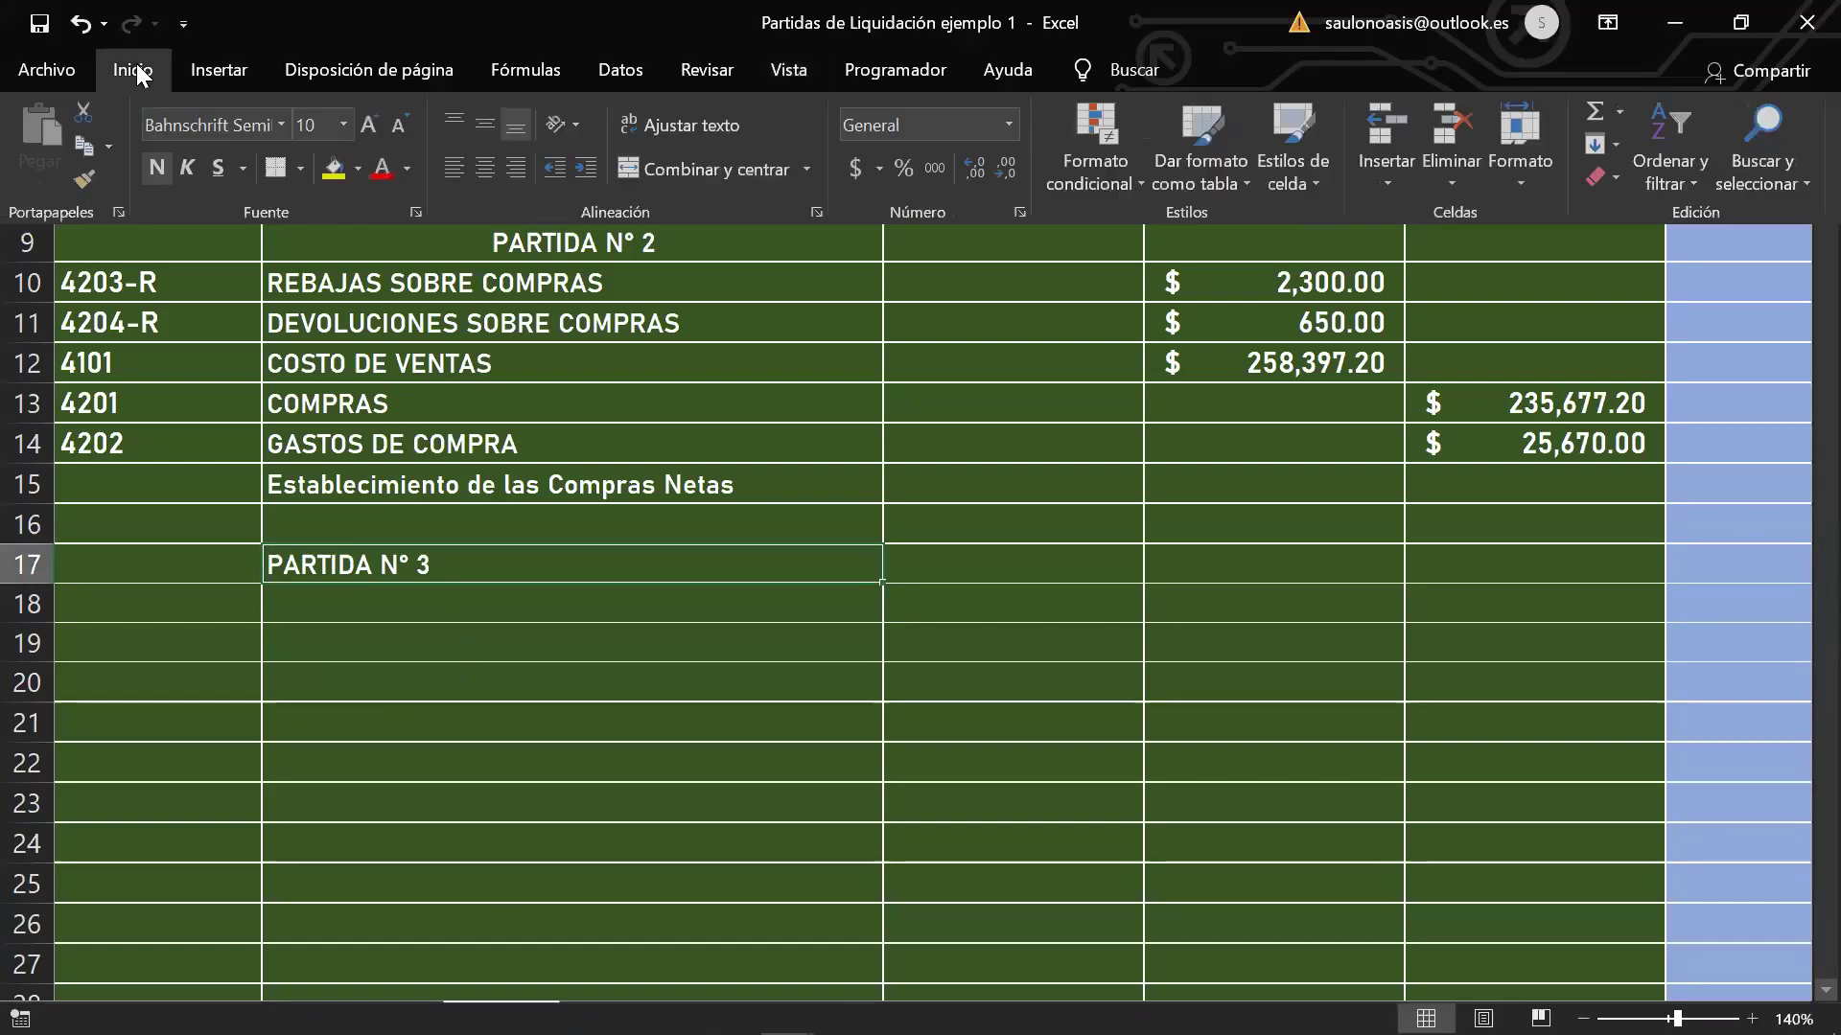
left_click(487, 170)
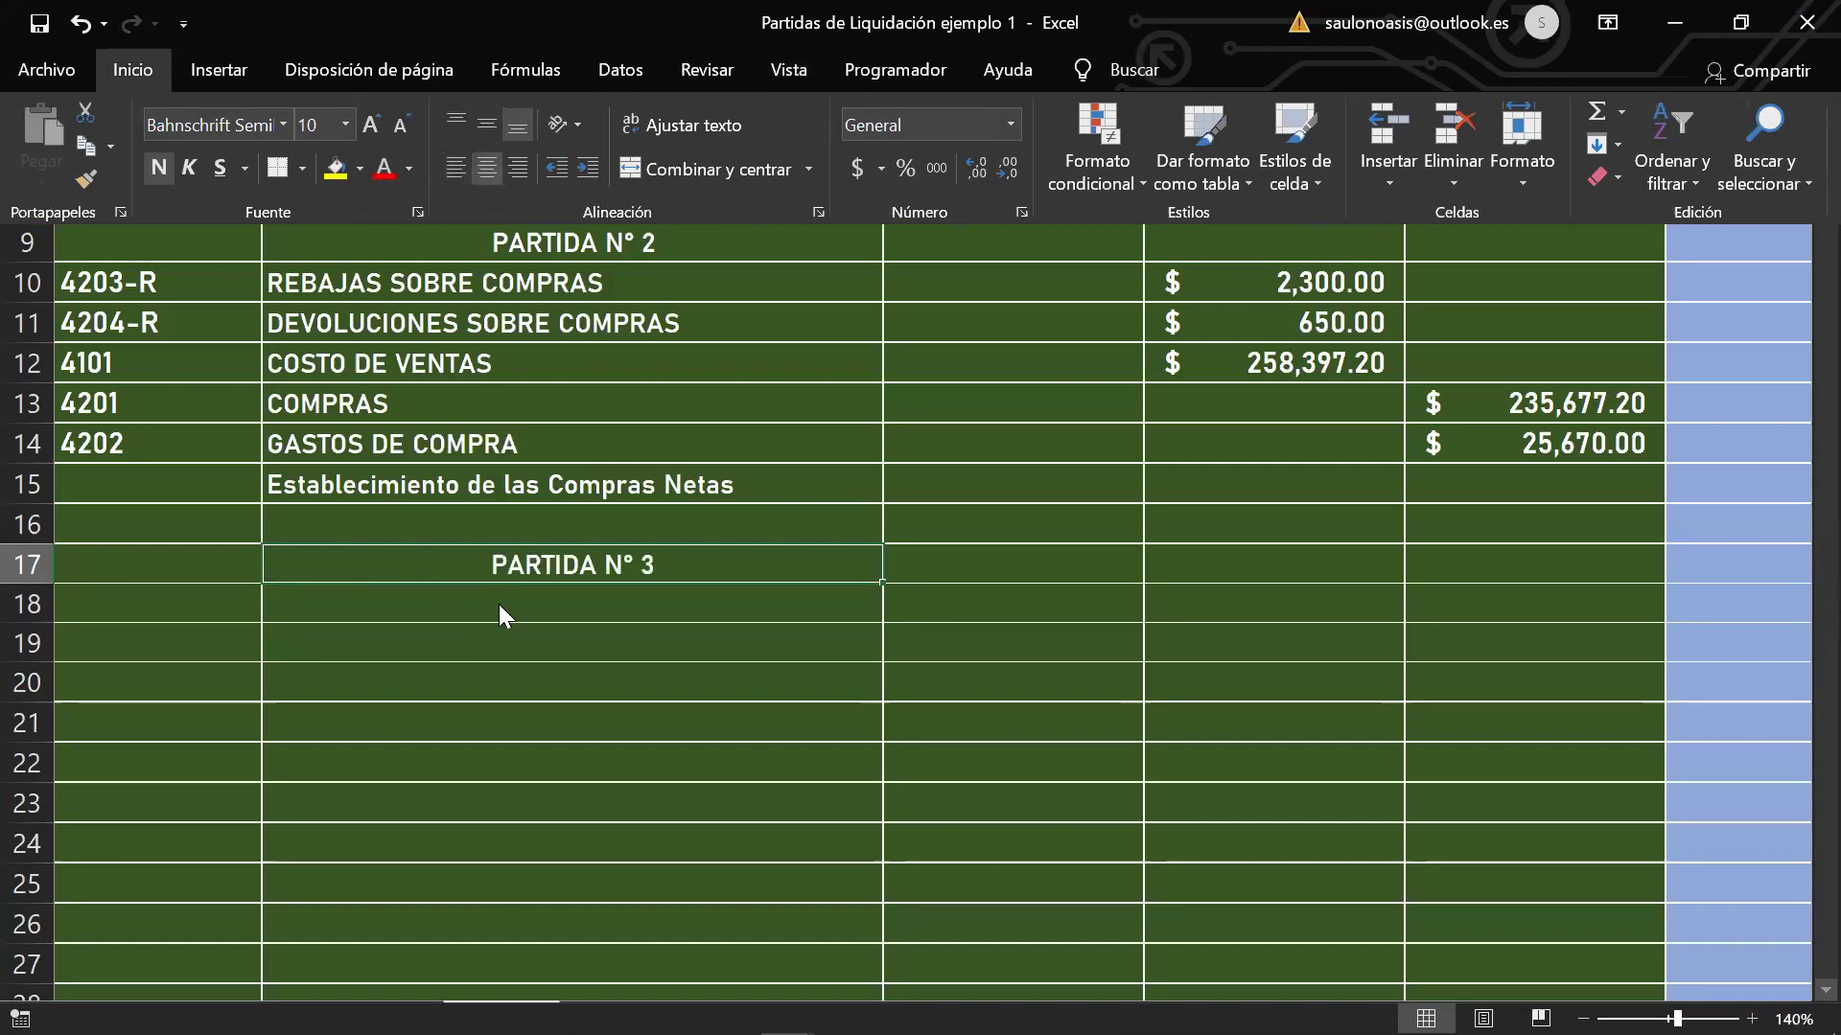
left_click(500, 602)
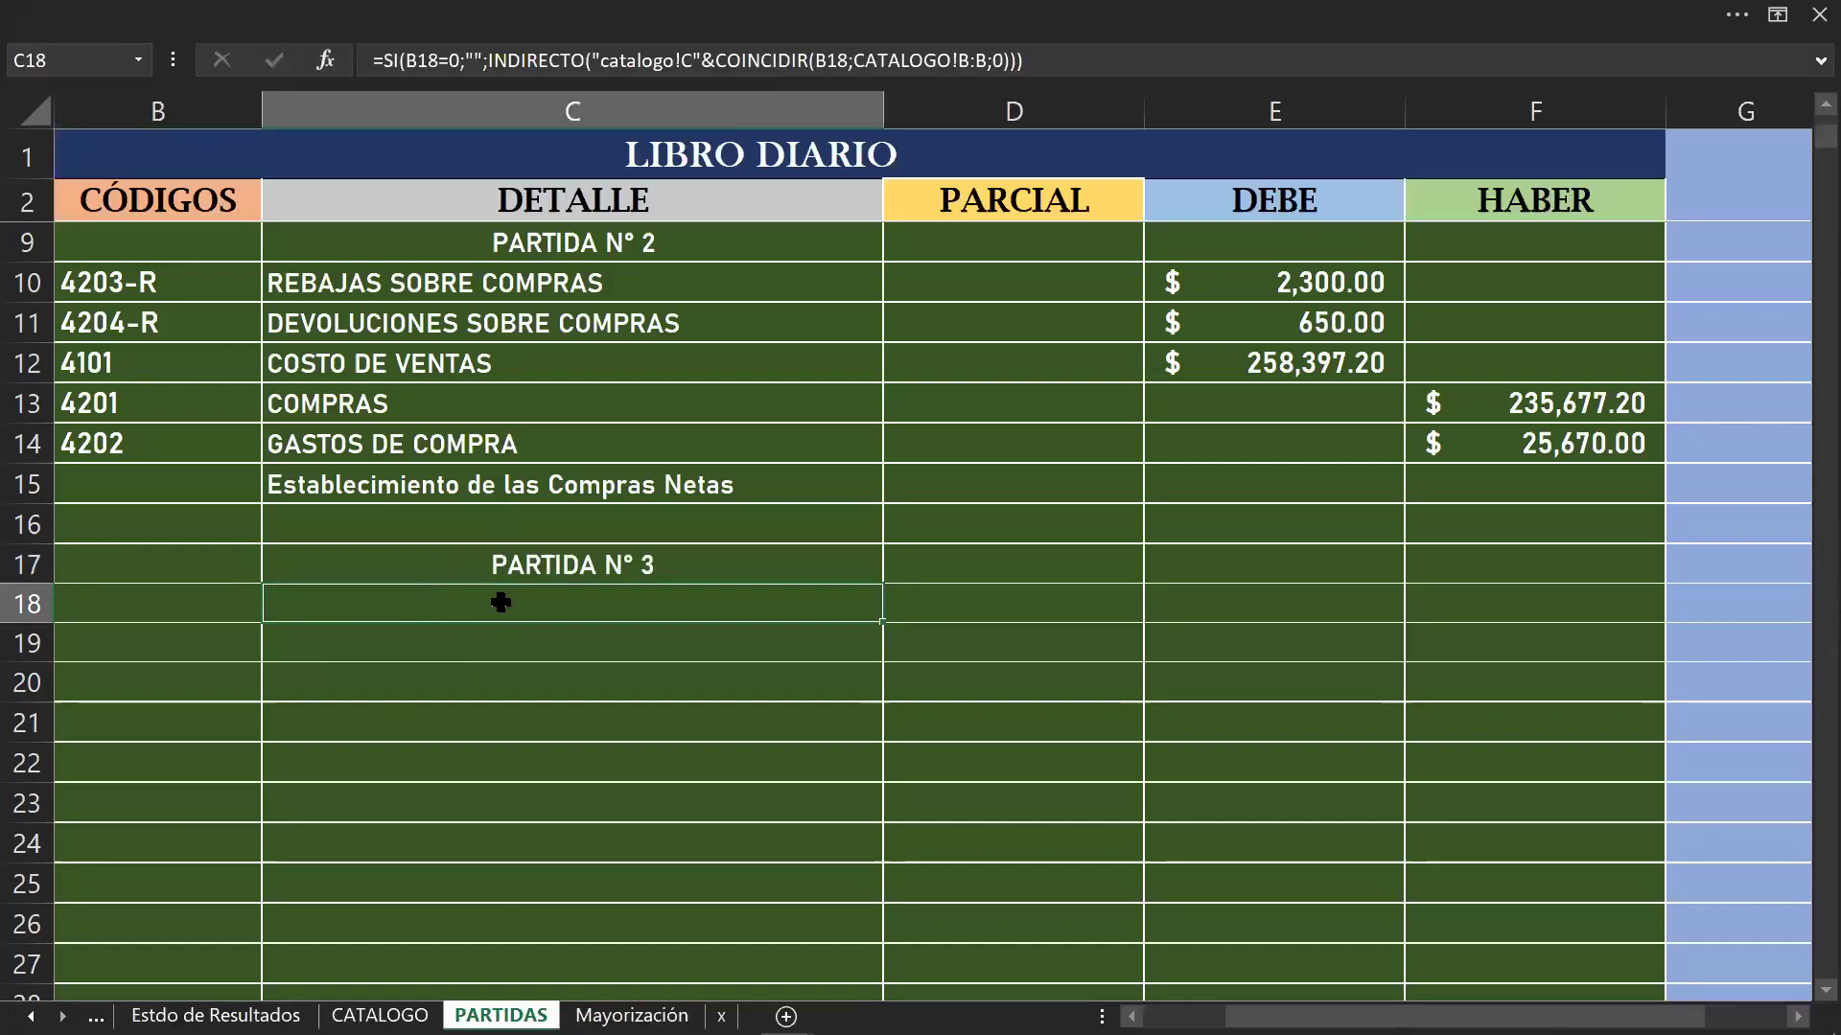
Step: Enter account code 4101 in cell B18 as the first line of entry 3
left_click(240, 602)
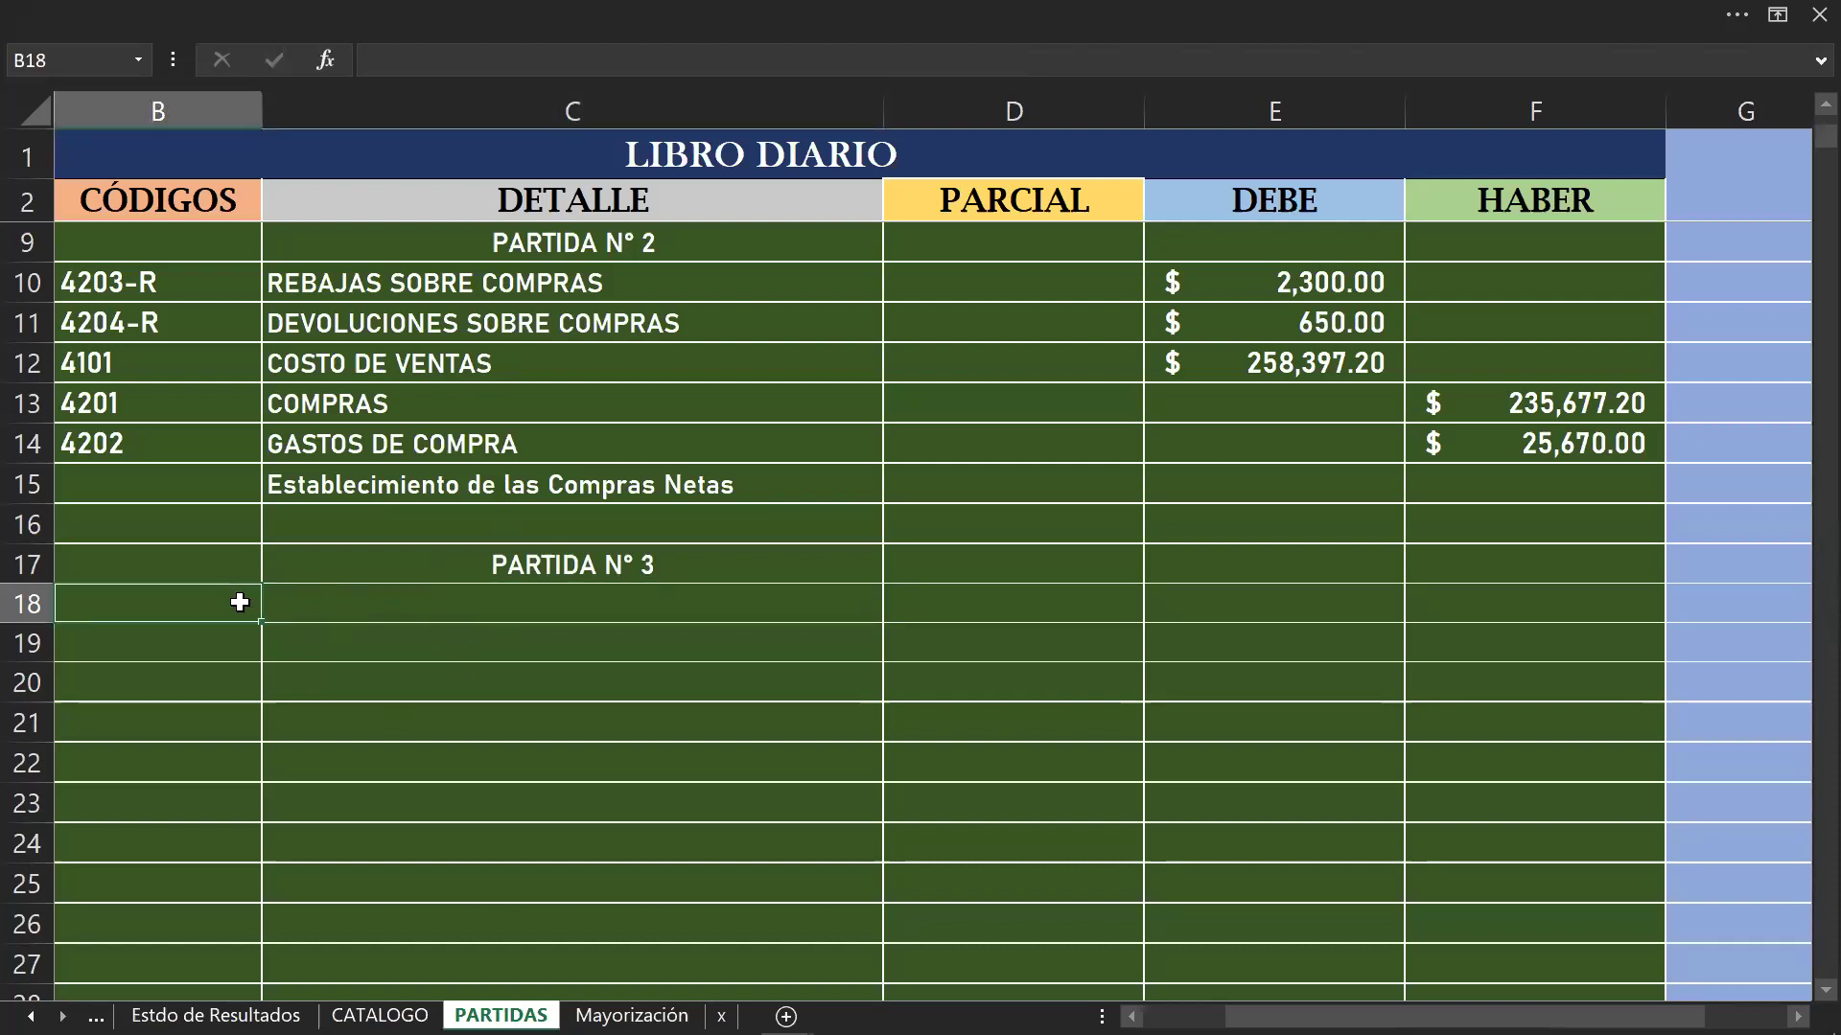
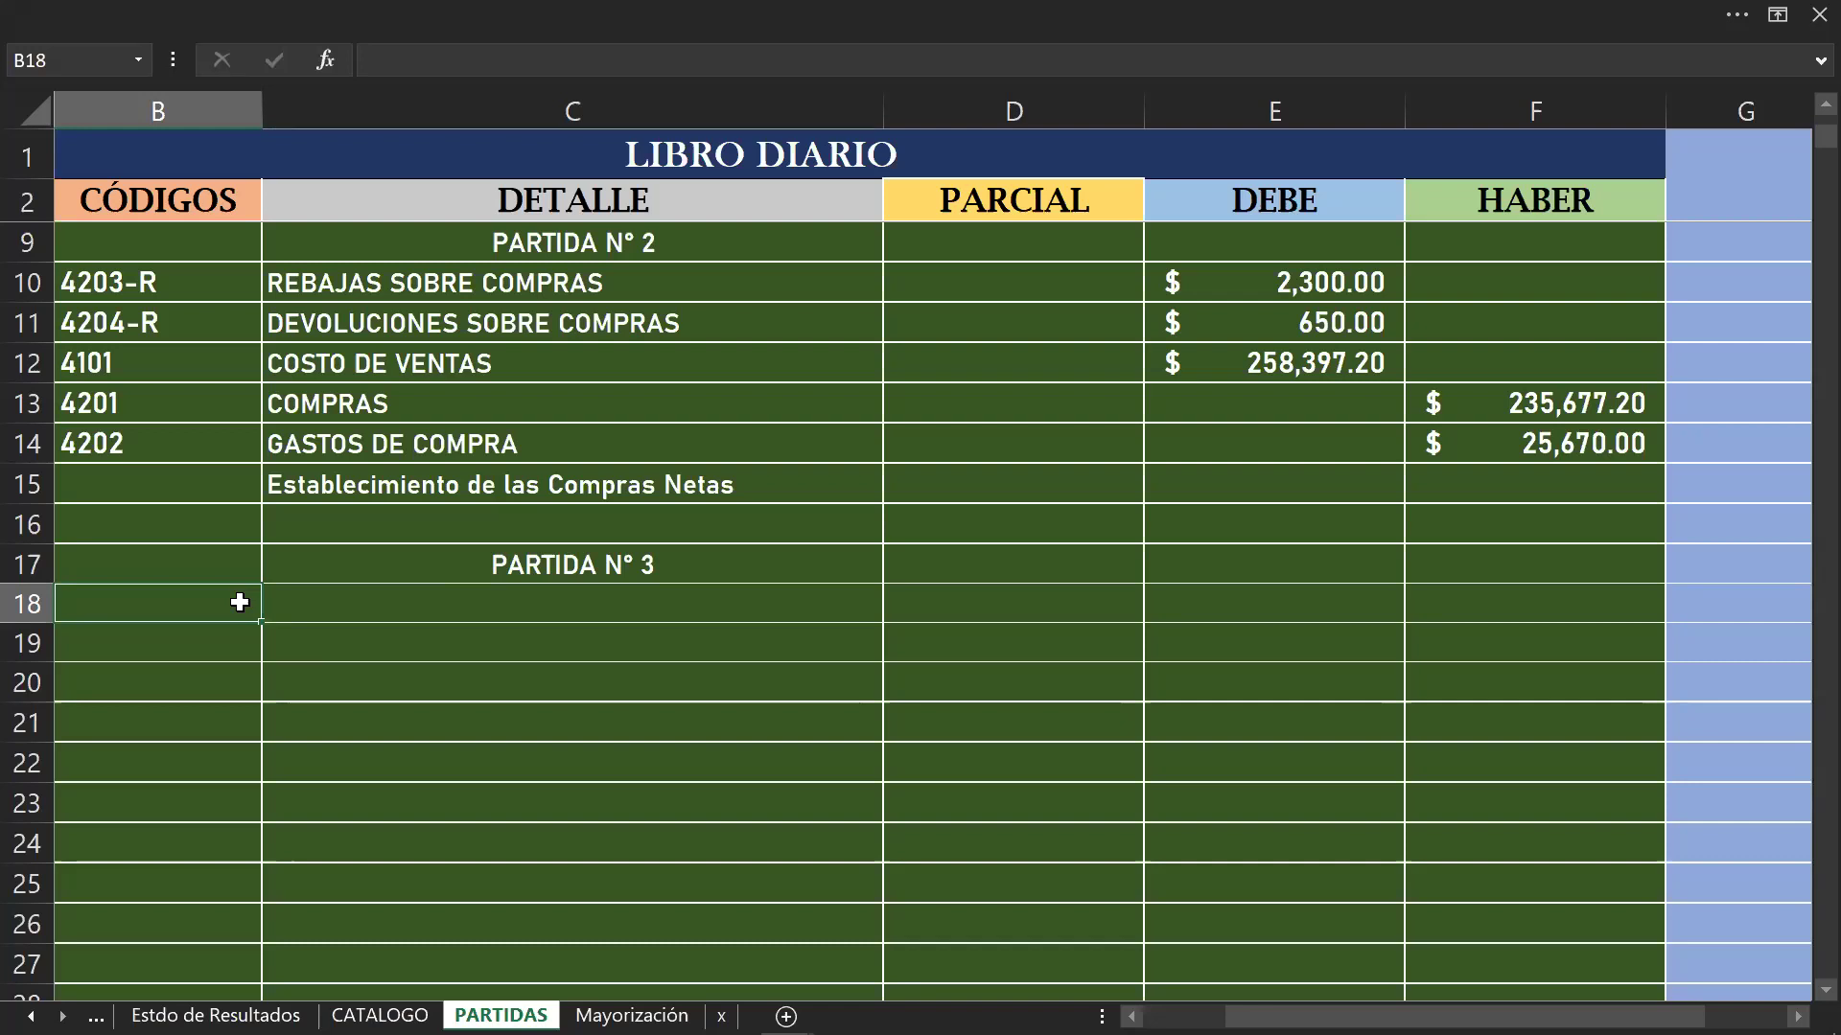
type("4101")
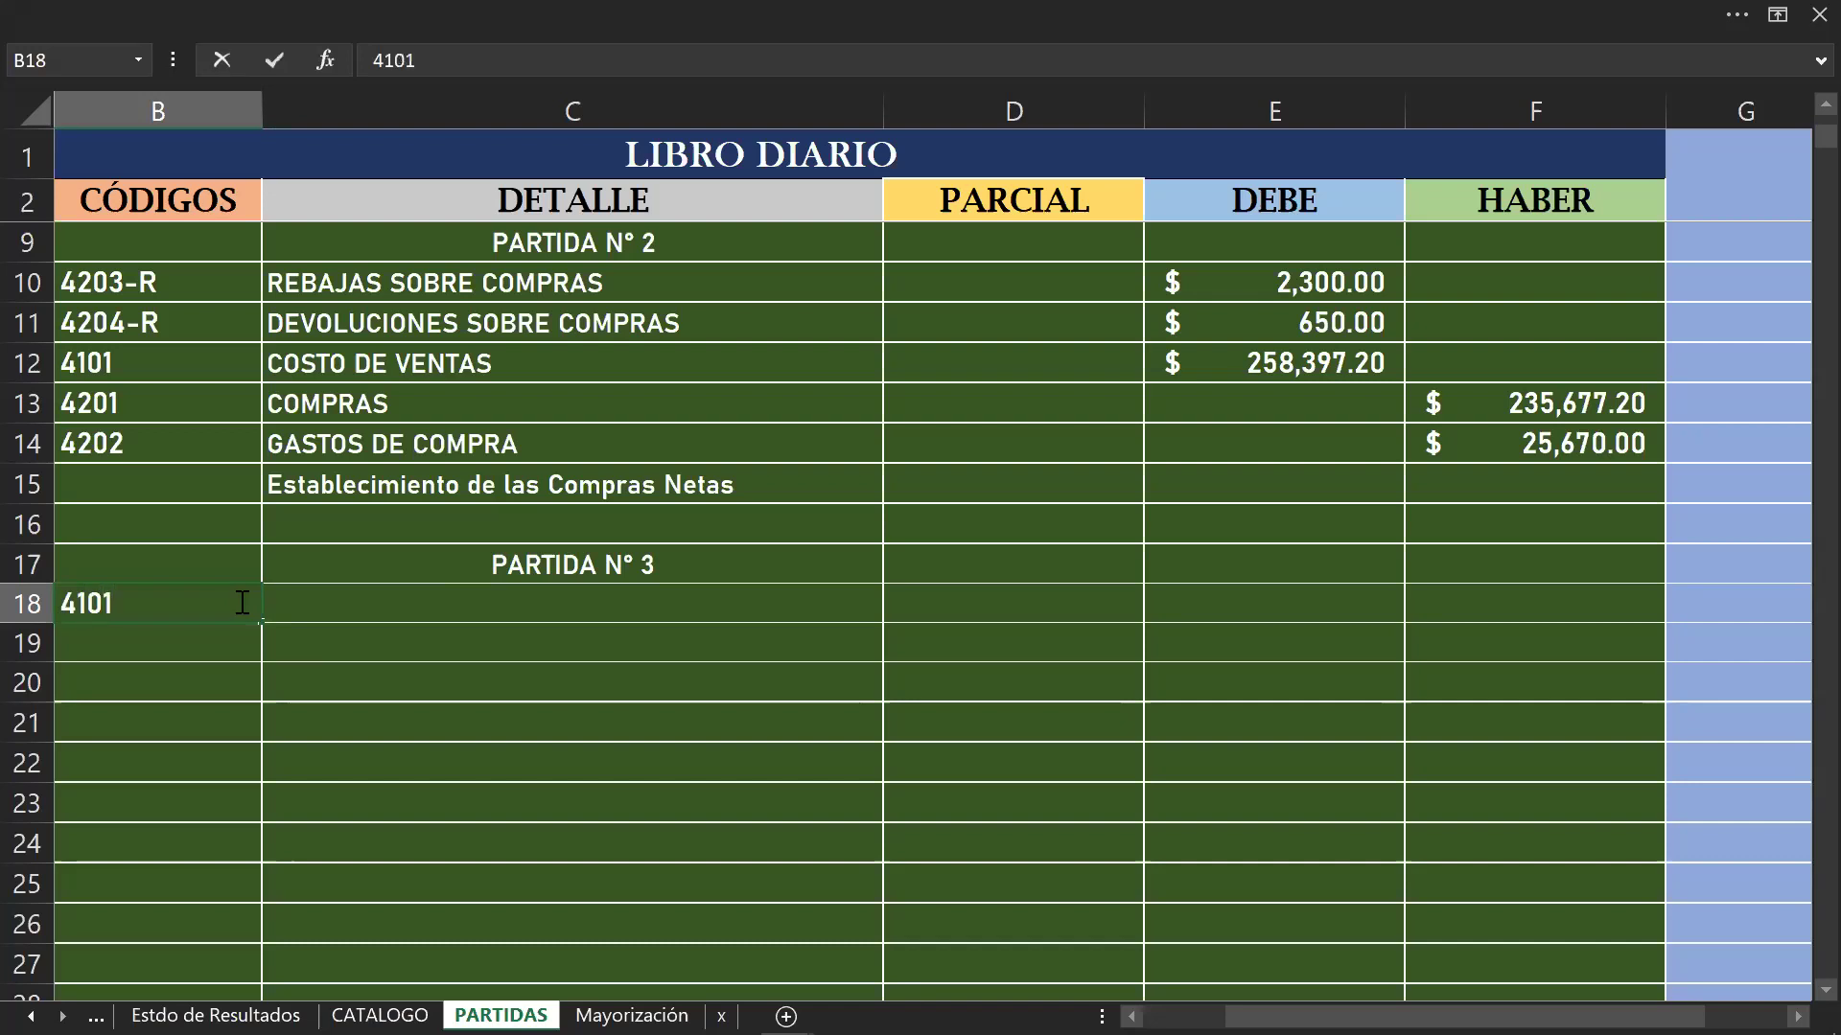
key("Return")
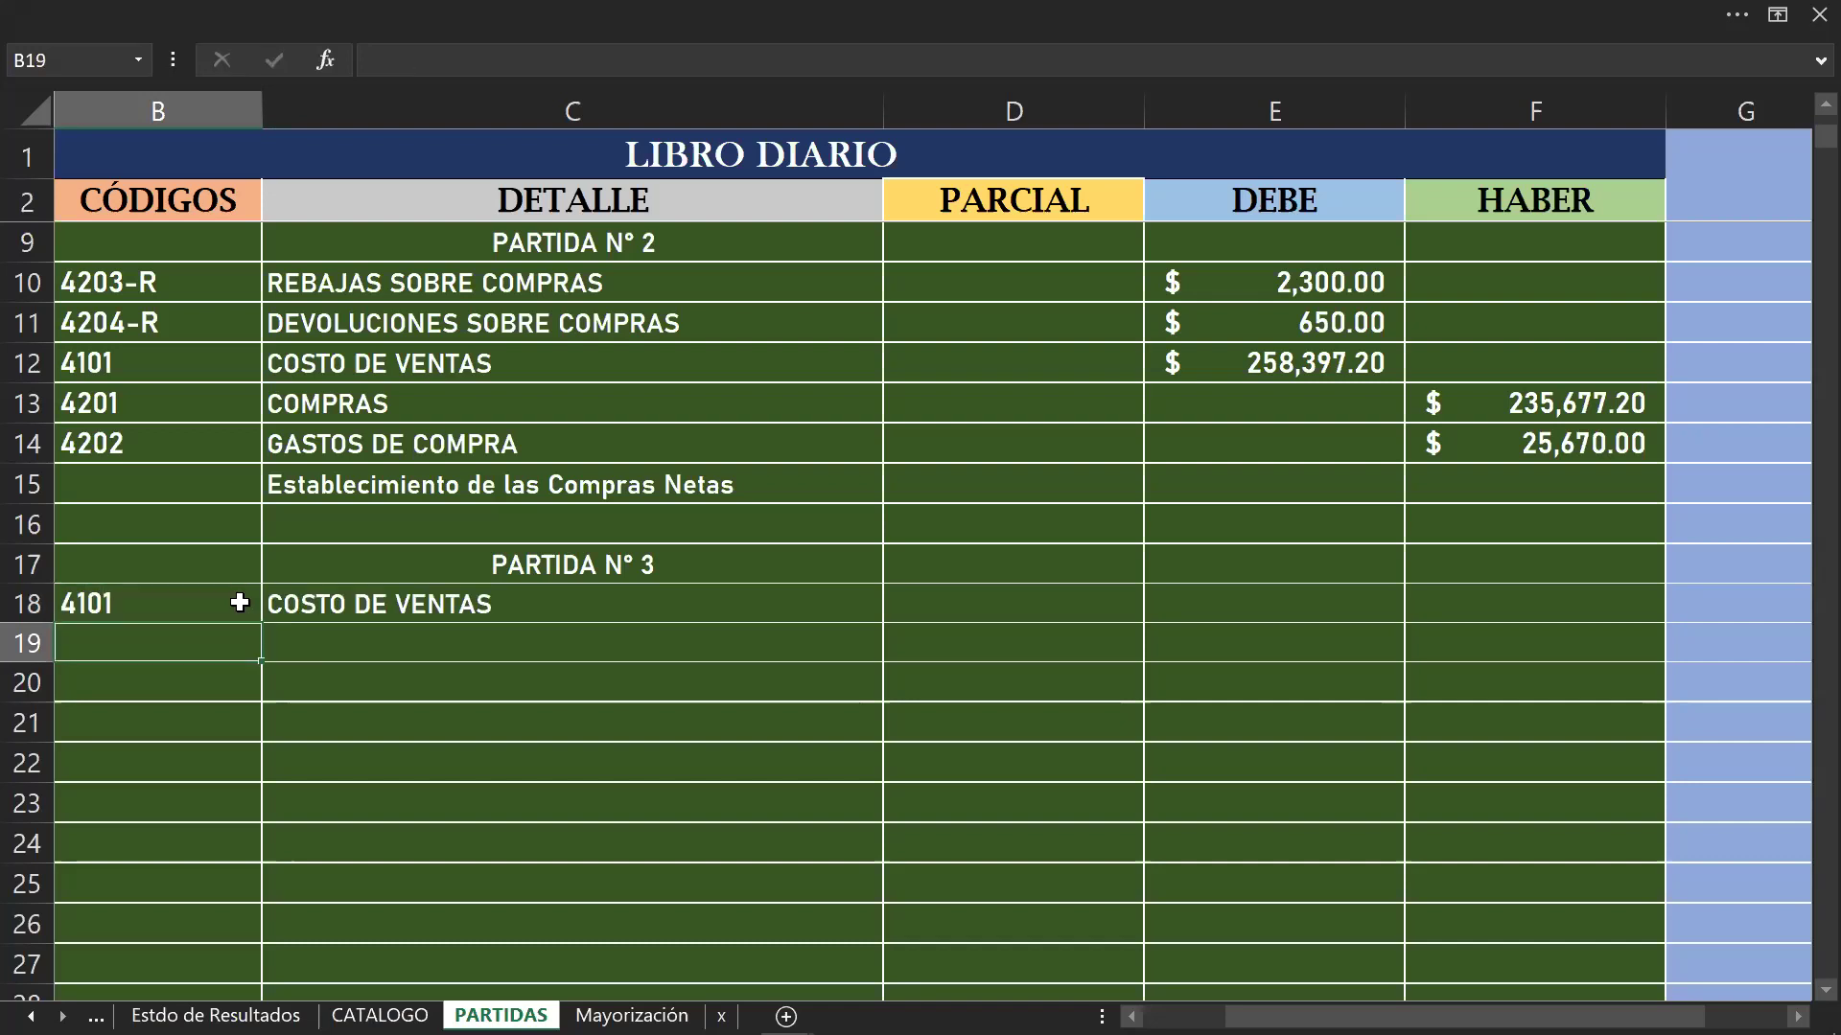
Step: Look up the account code for INVENTARIO in the chart of accounts on the CATALOGO sheet
left_click(380, 1016)
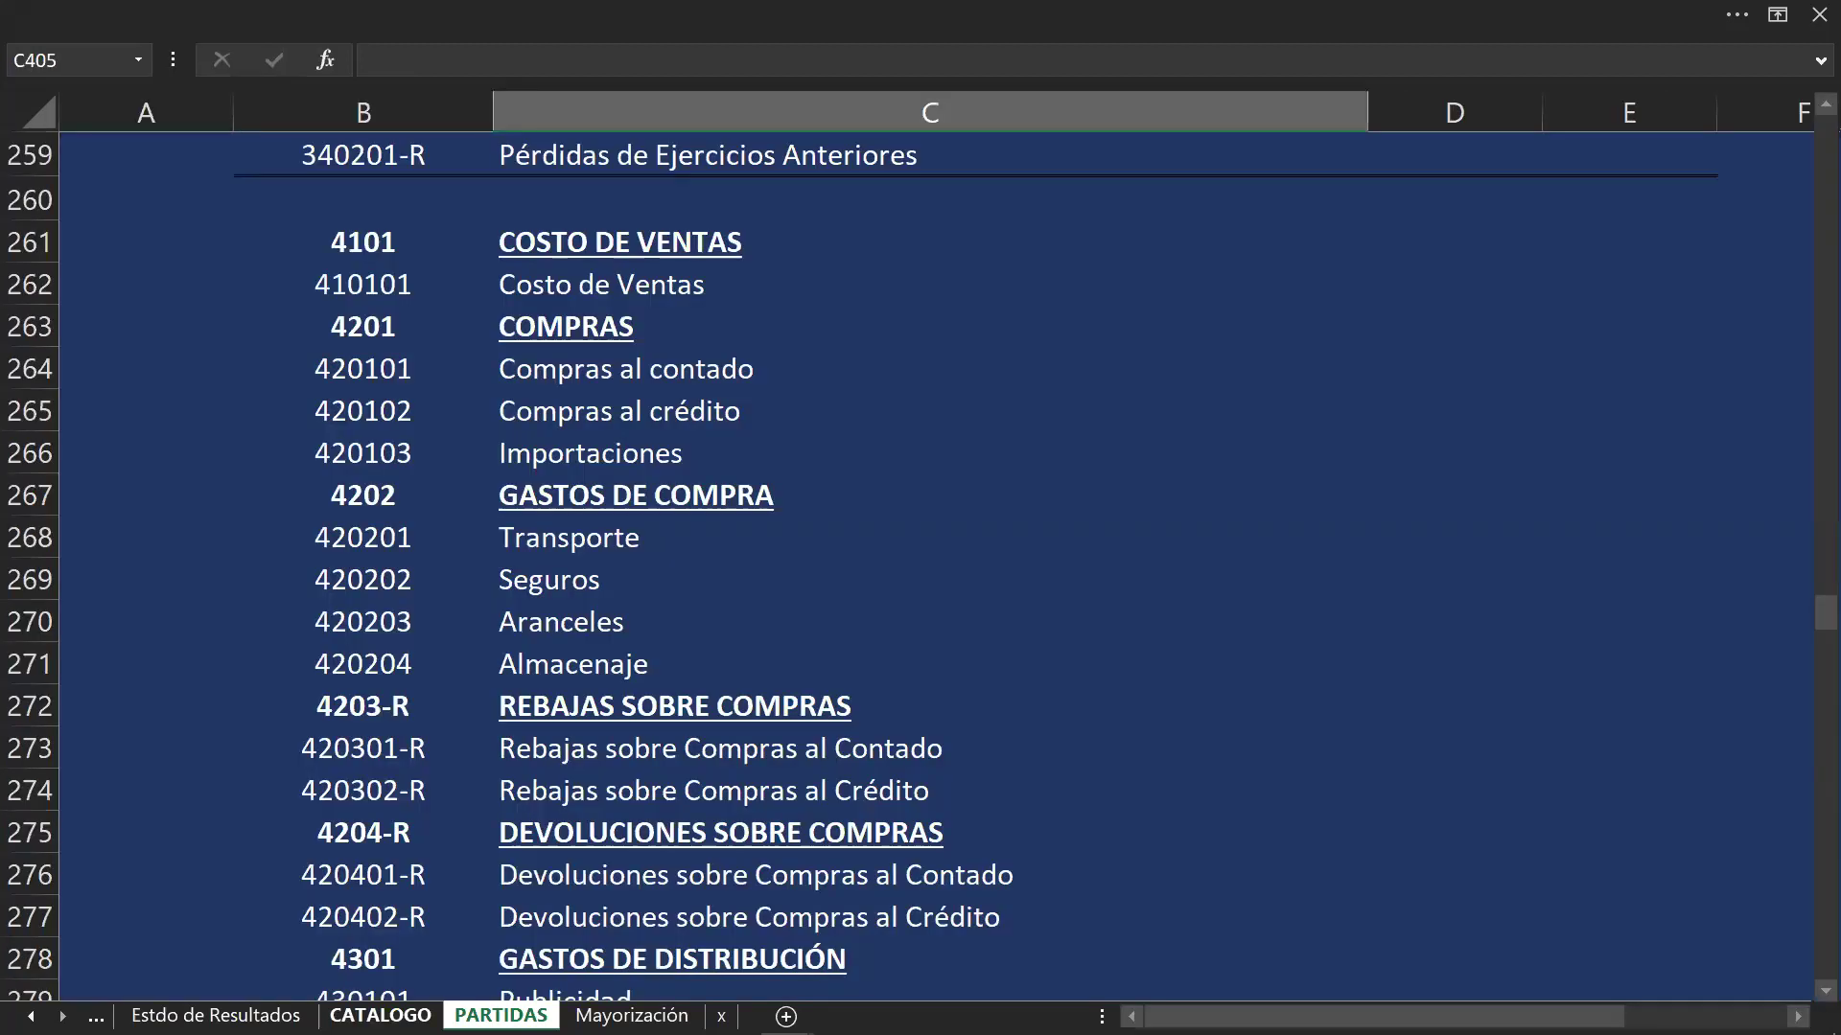
scroll(663, 562, "up", 20)
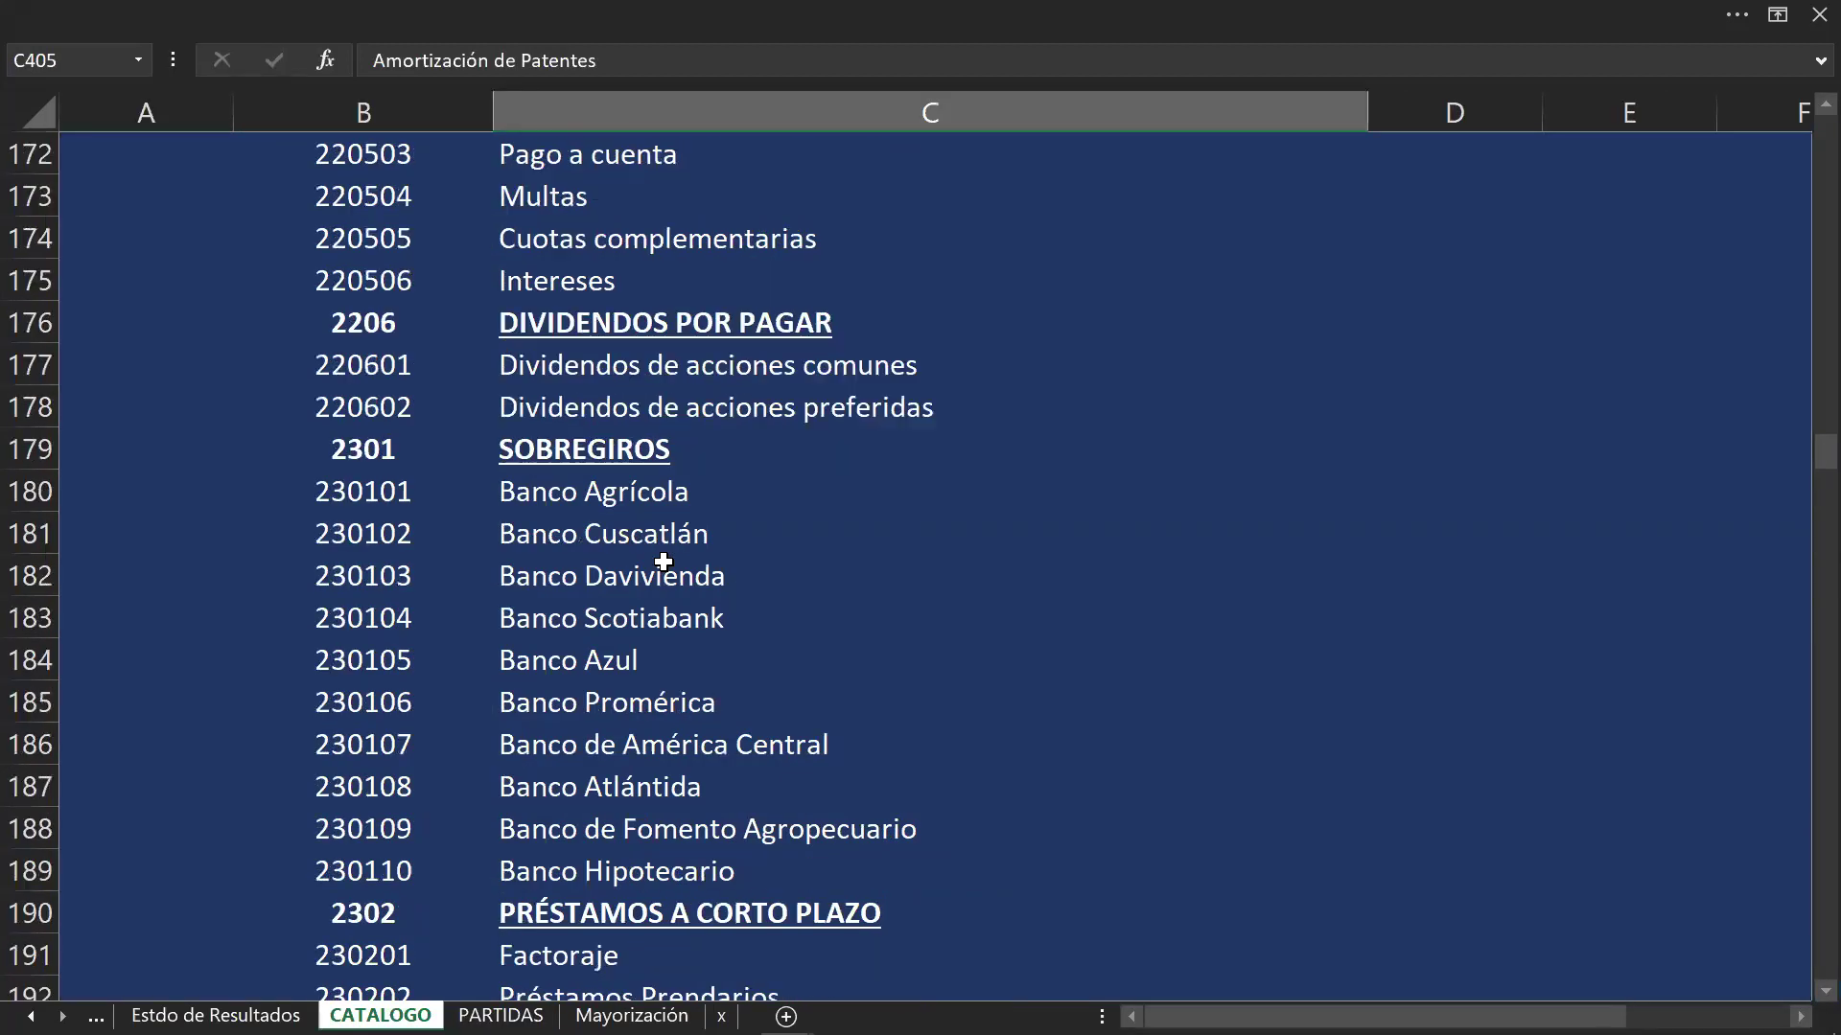
scroll(664, 562, "up", 20)
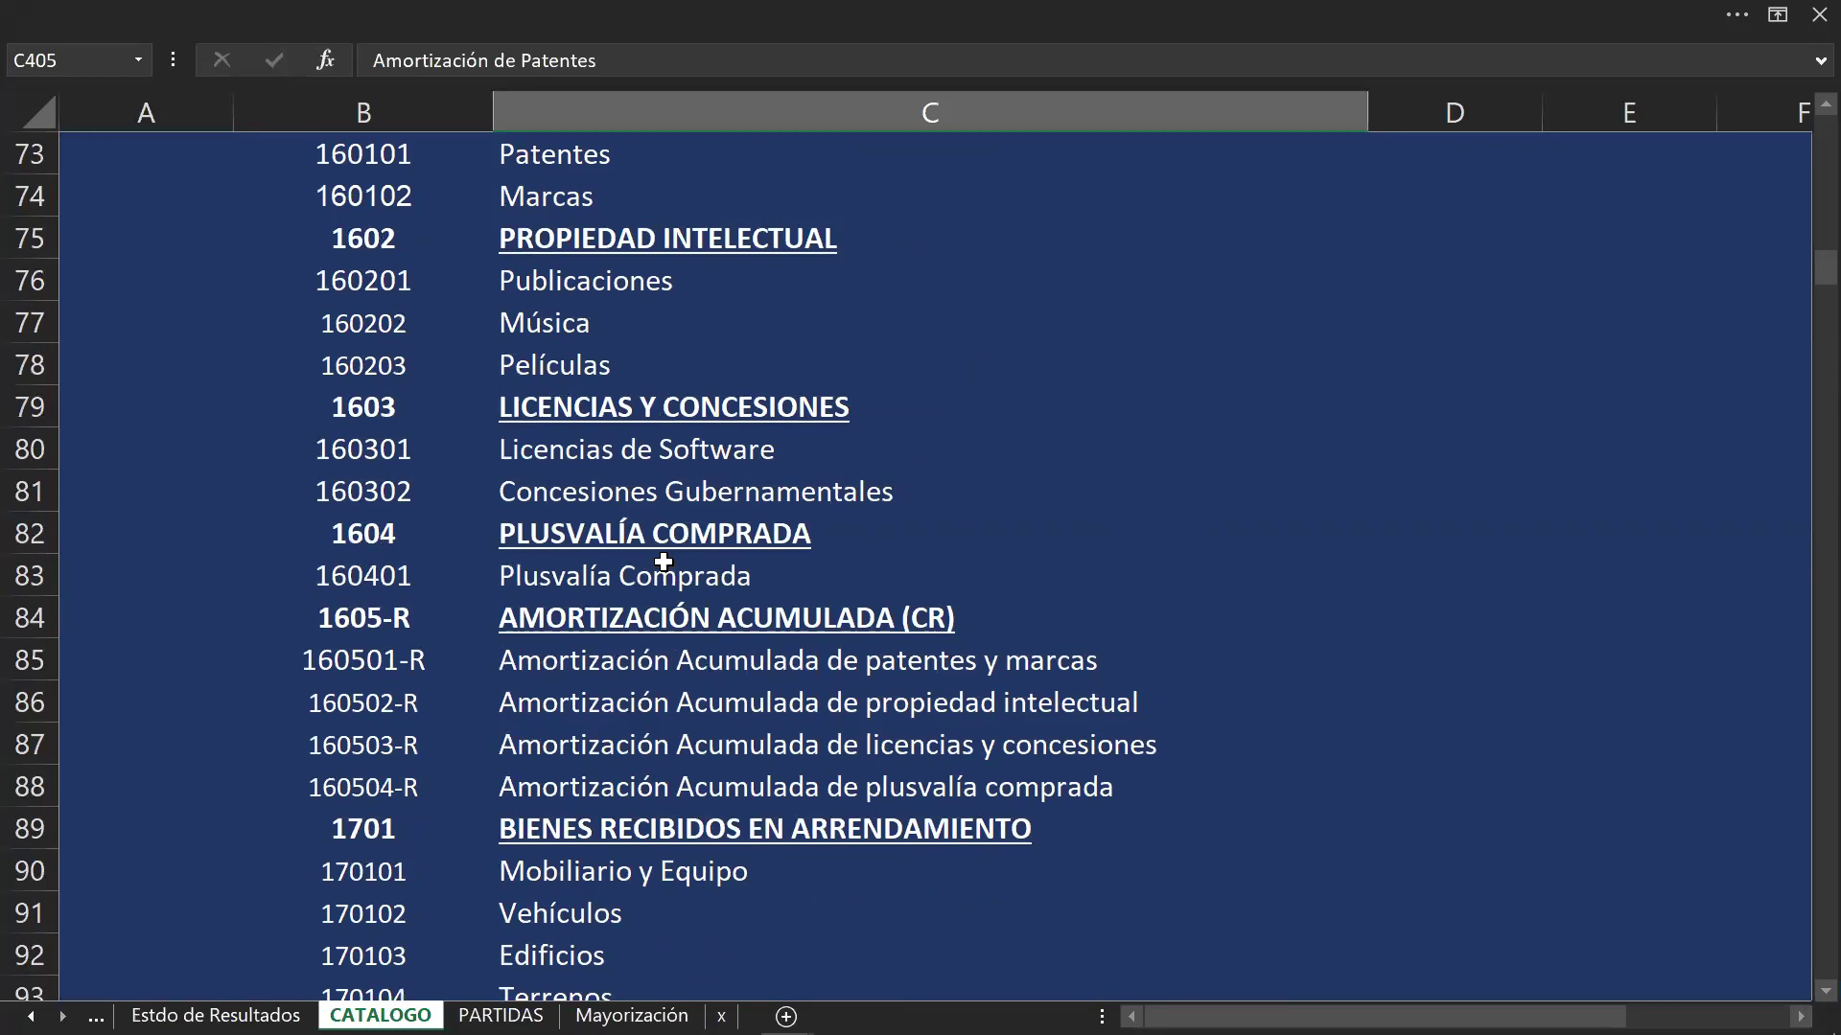
scroll(663, 562, "up", 17)
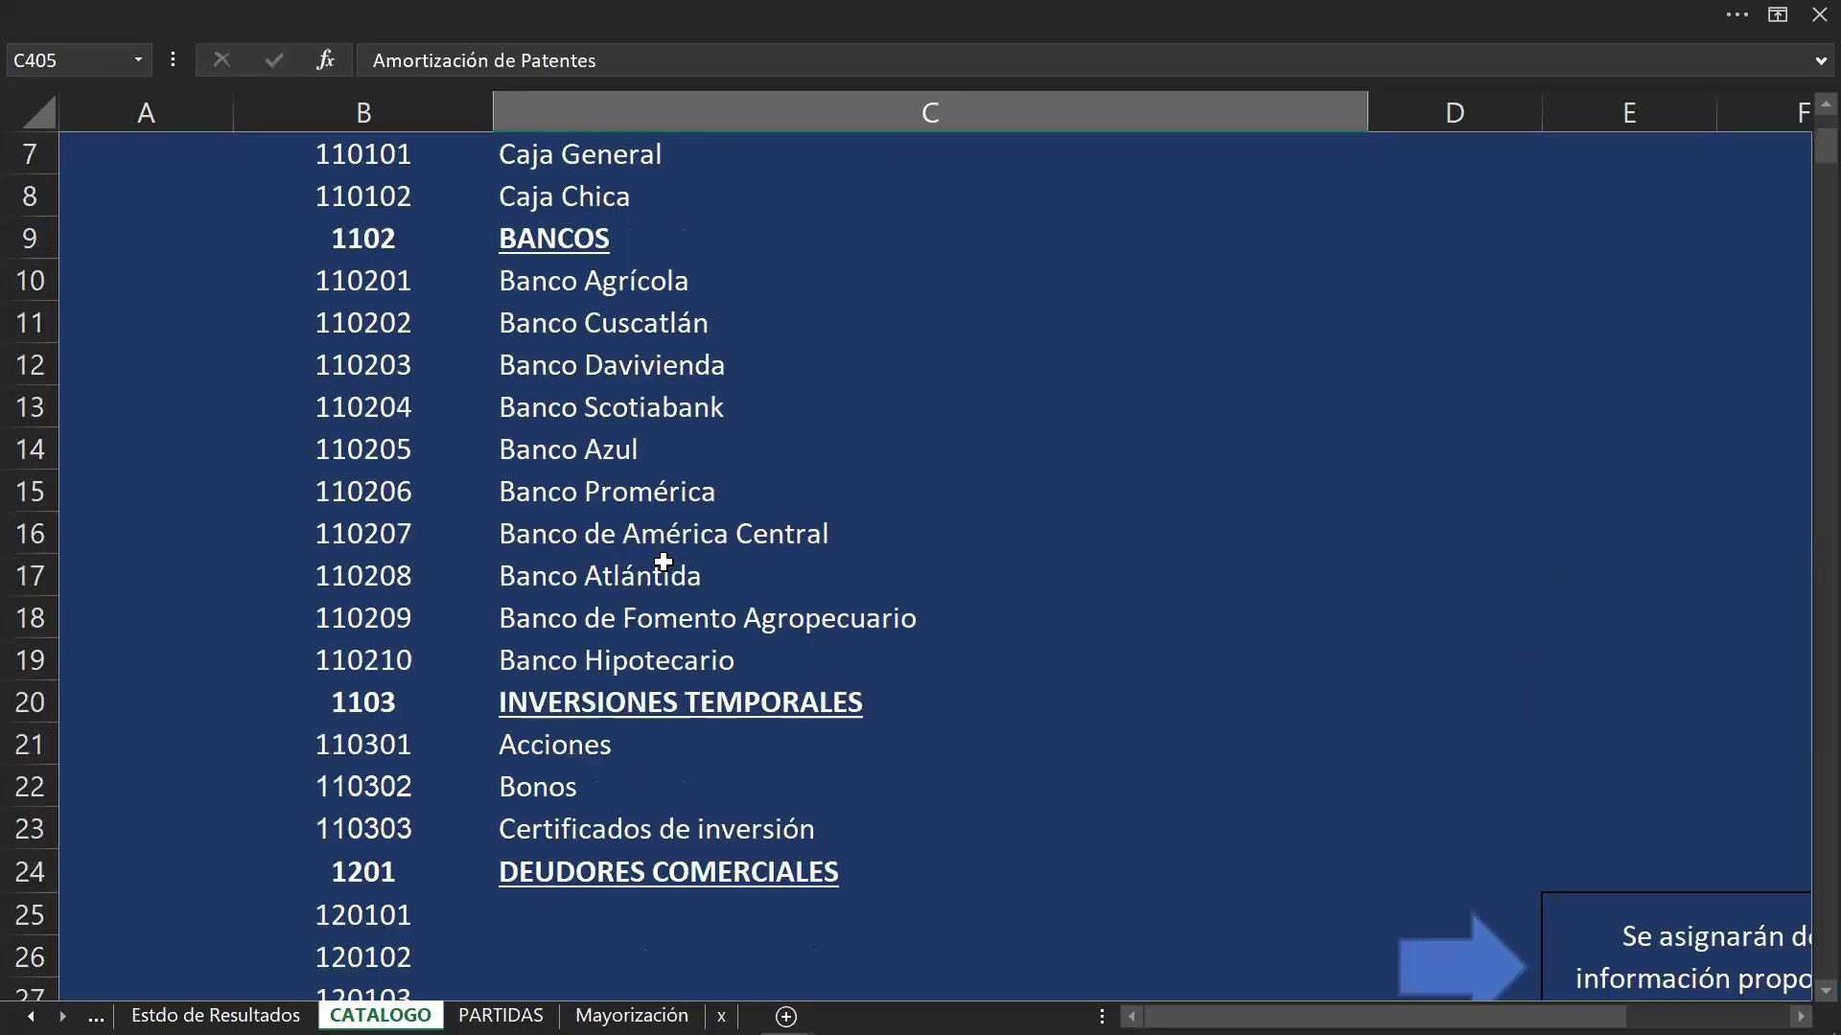
scroll(663, 562, "down", 8)
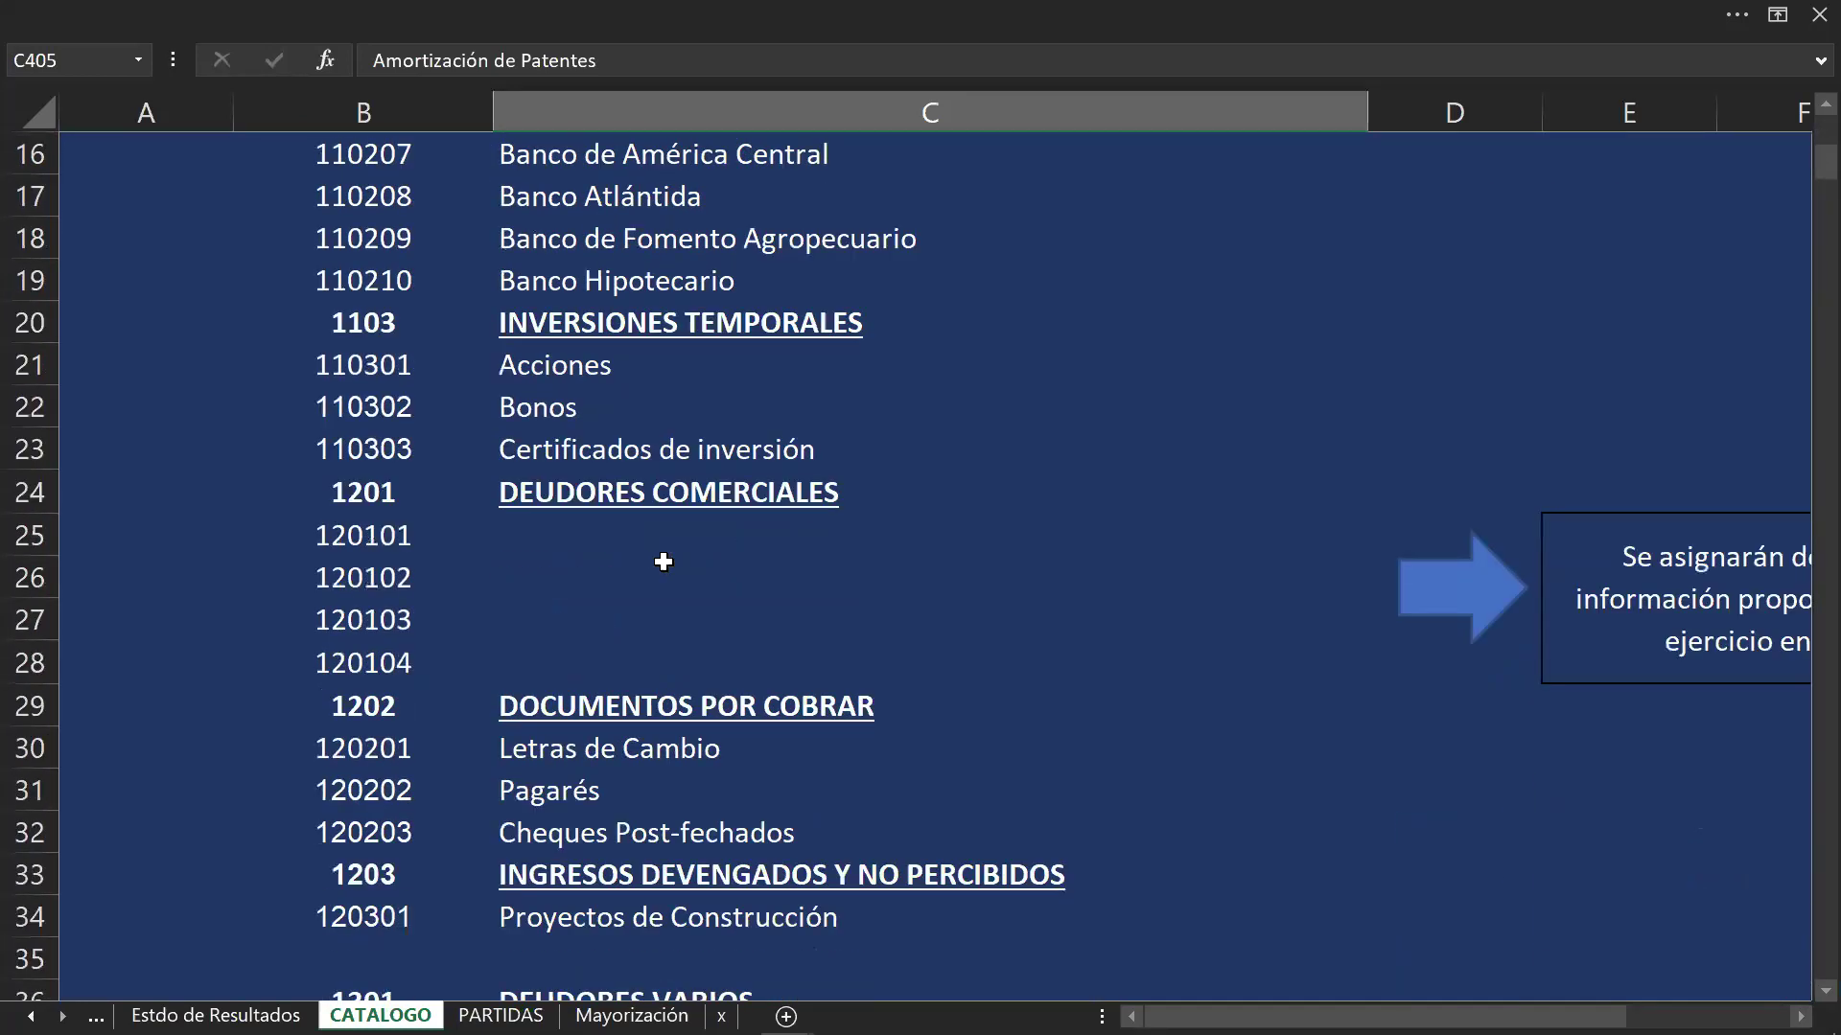
scroll(664, 562, "down", 5)
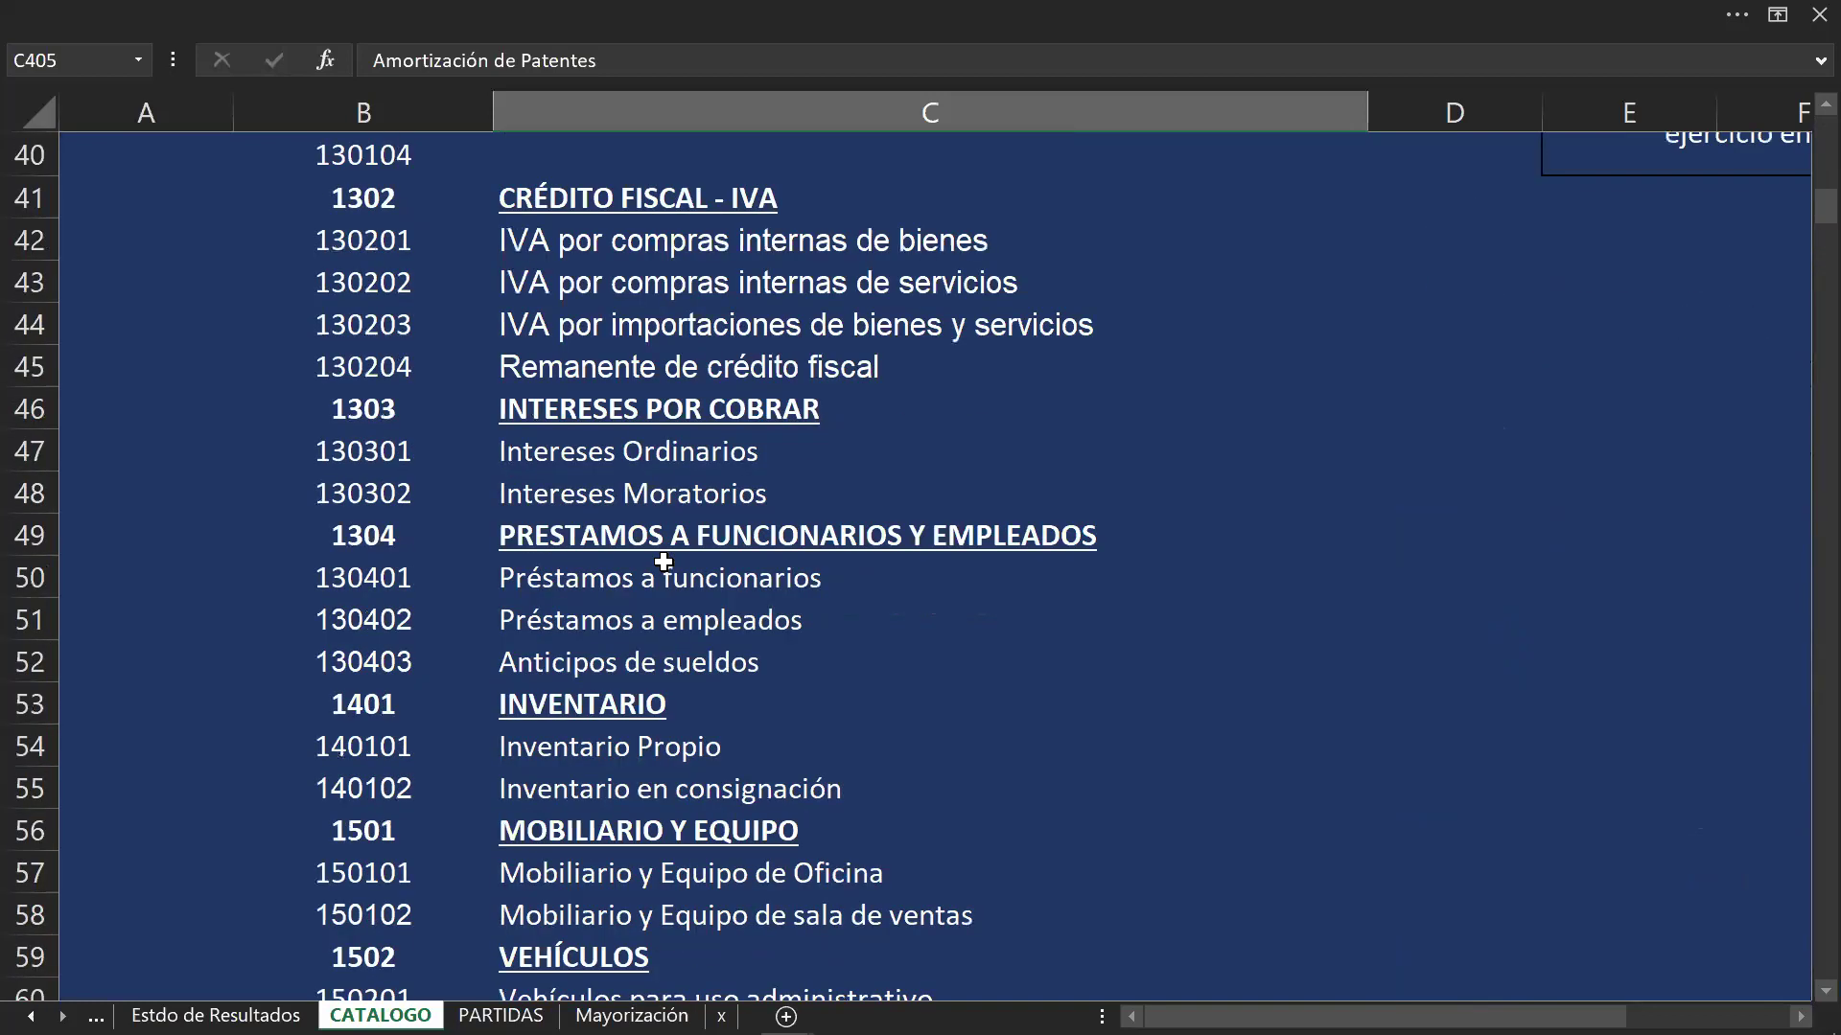
scroll(663, 562, "up", 1)
scroll(663, 562, "up", 5)
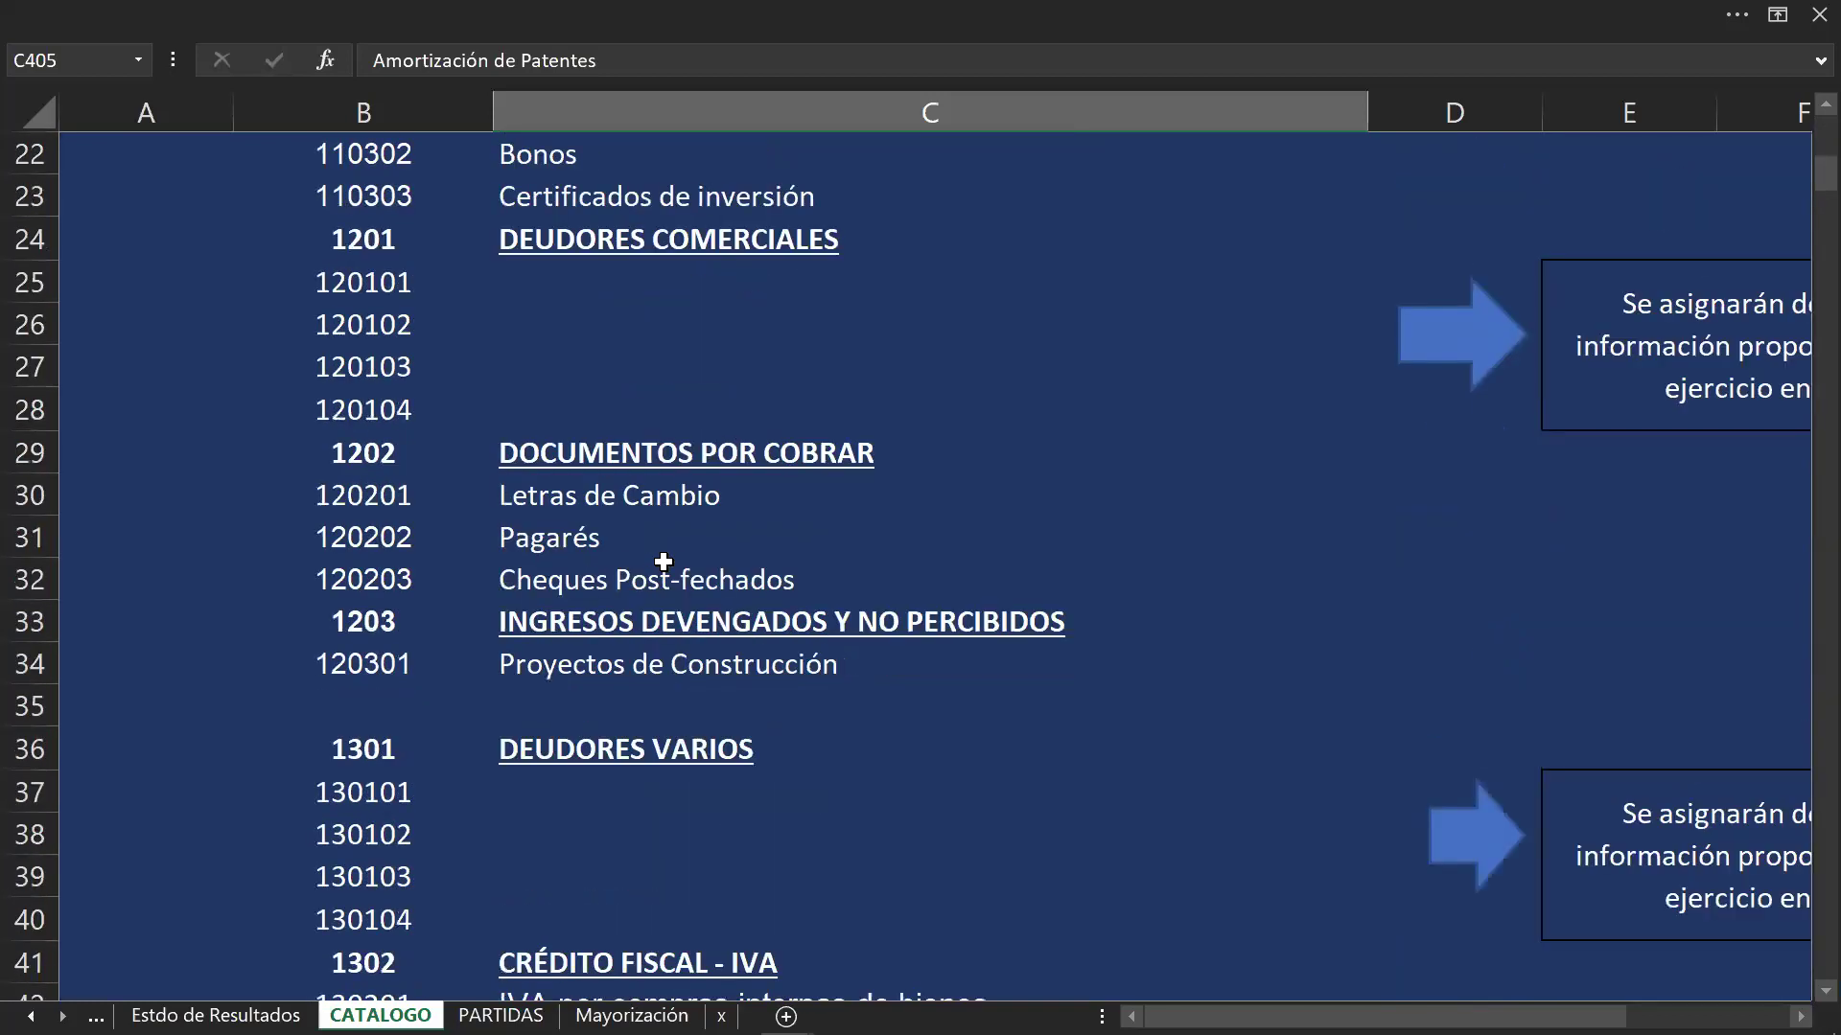
scroll(663, 562, "down", 3)
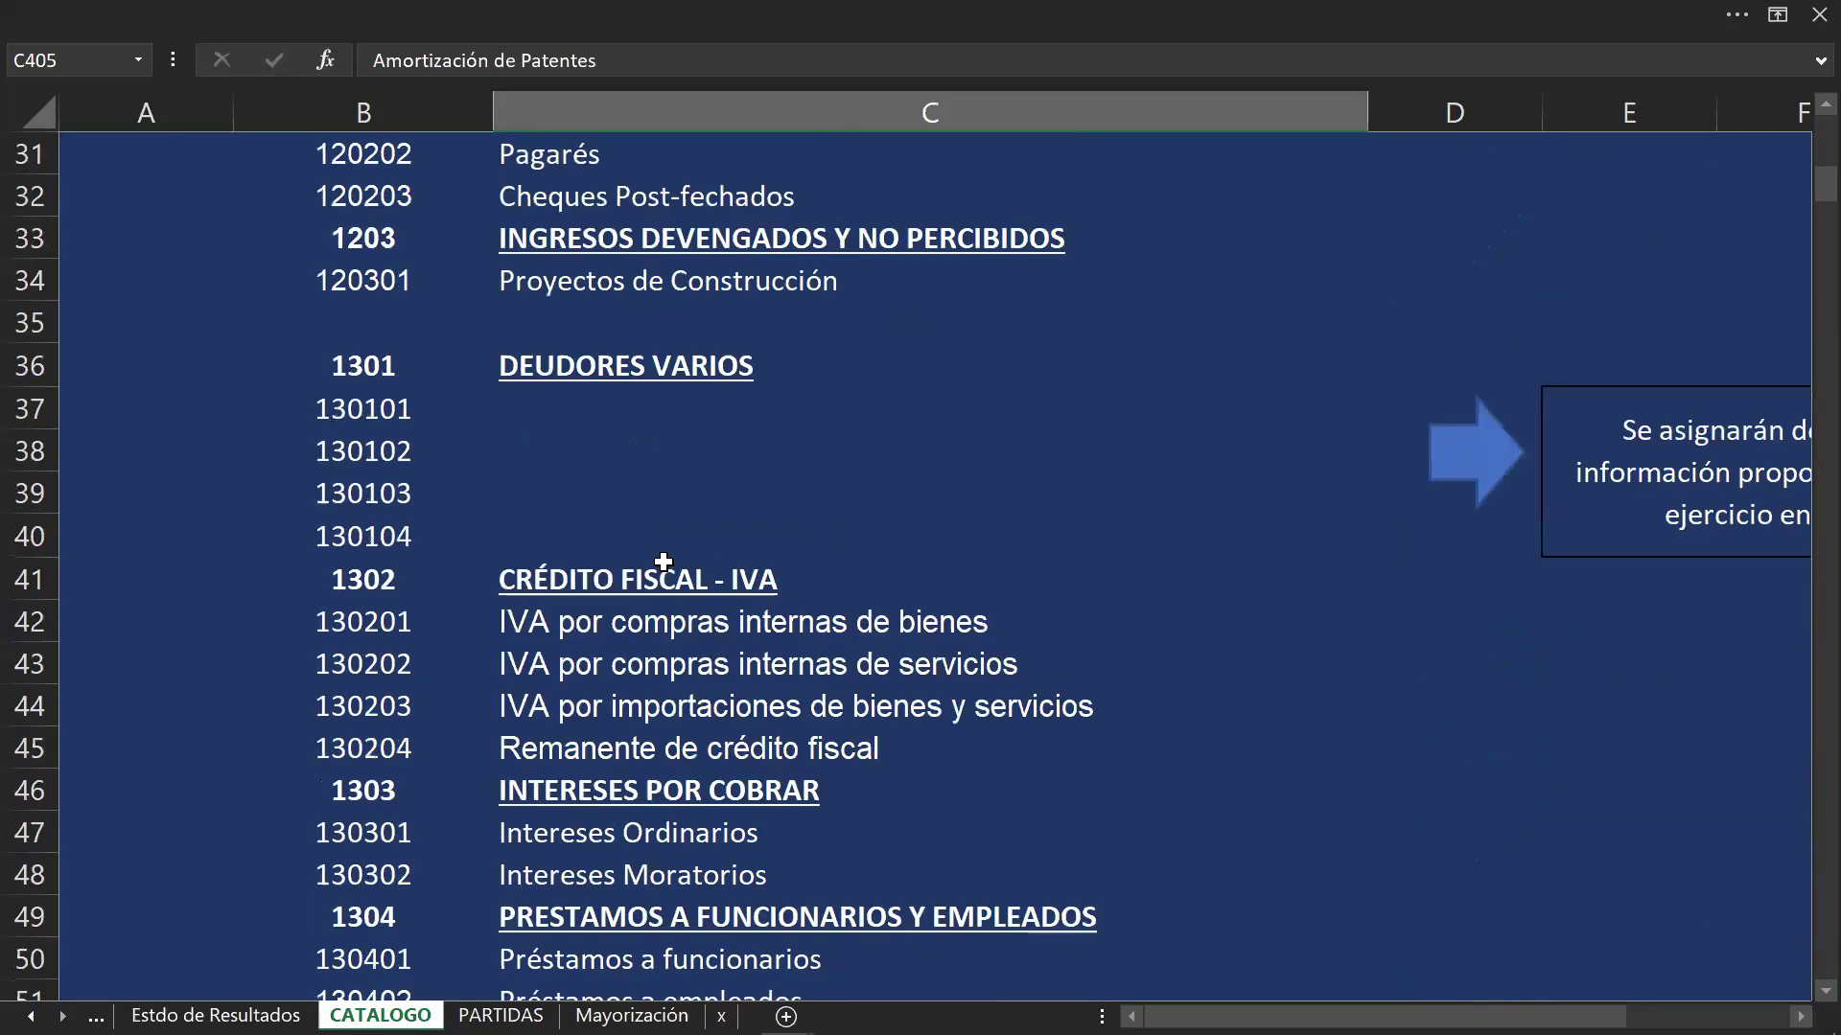
scroll(663, 562, "up", 2)
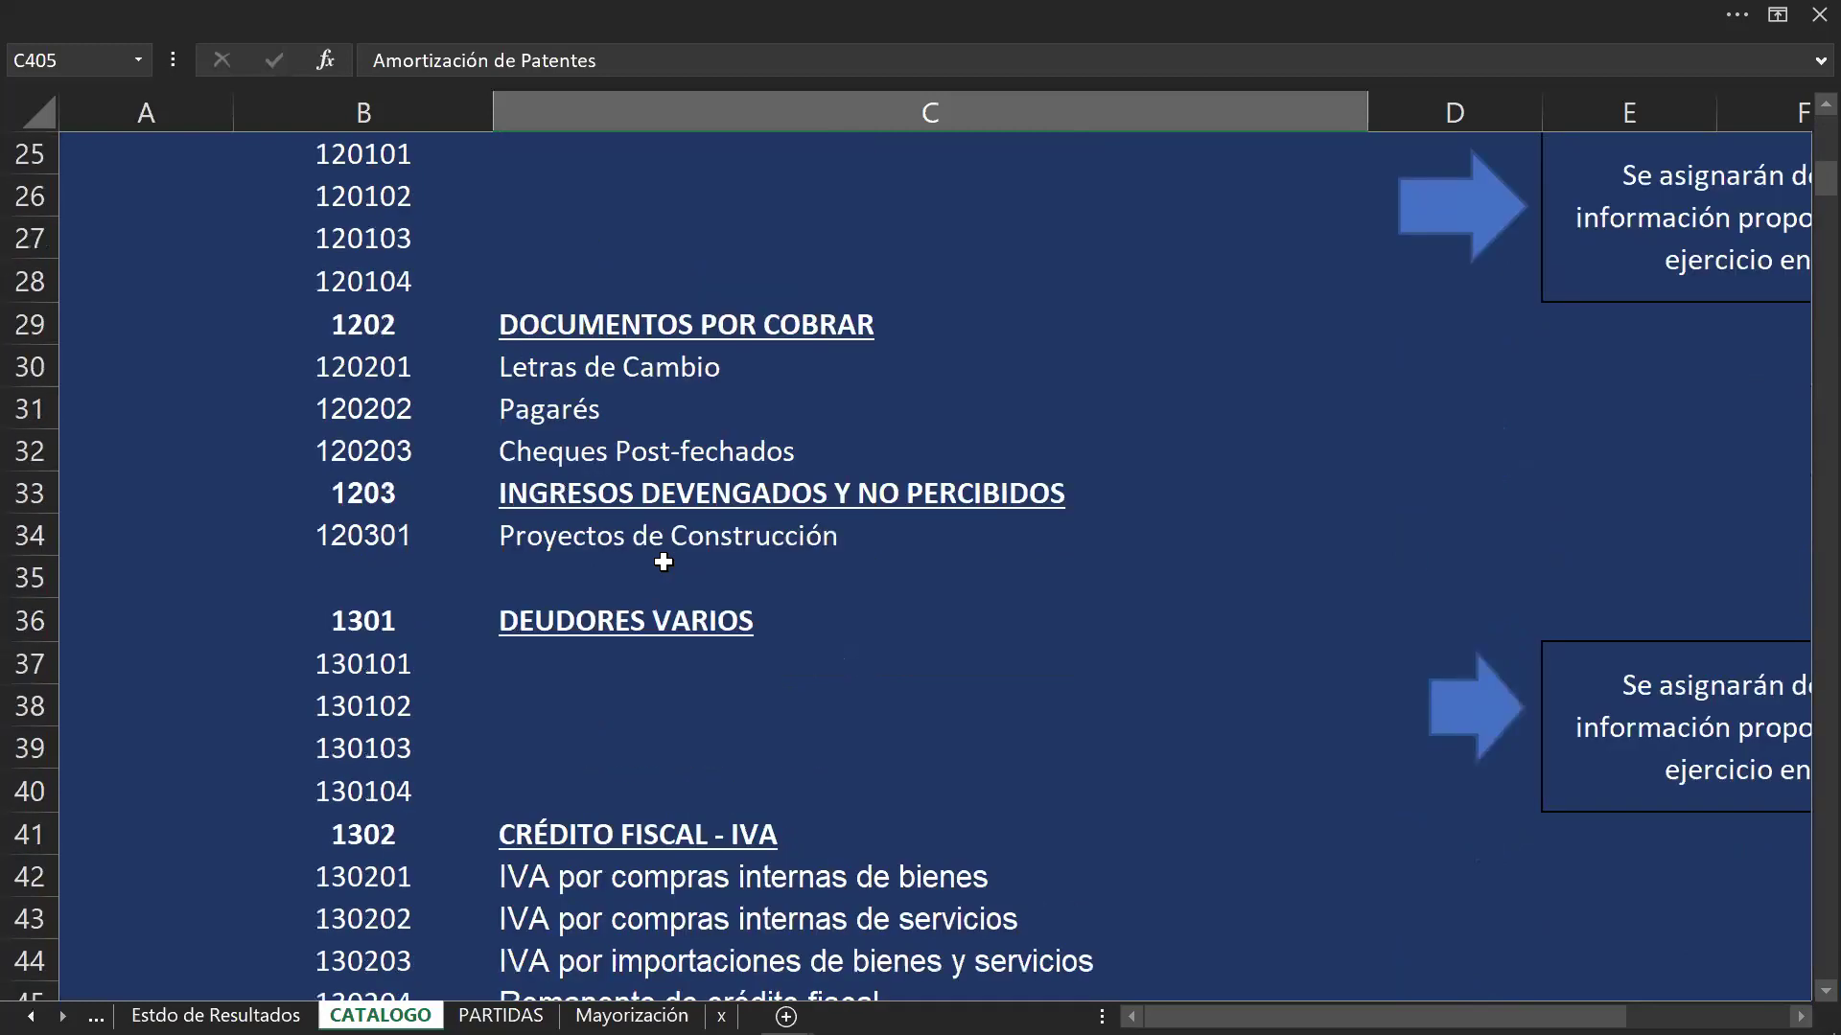
scroll(663, 562, "up", 2)
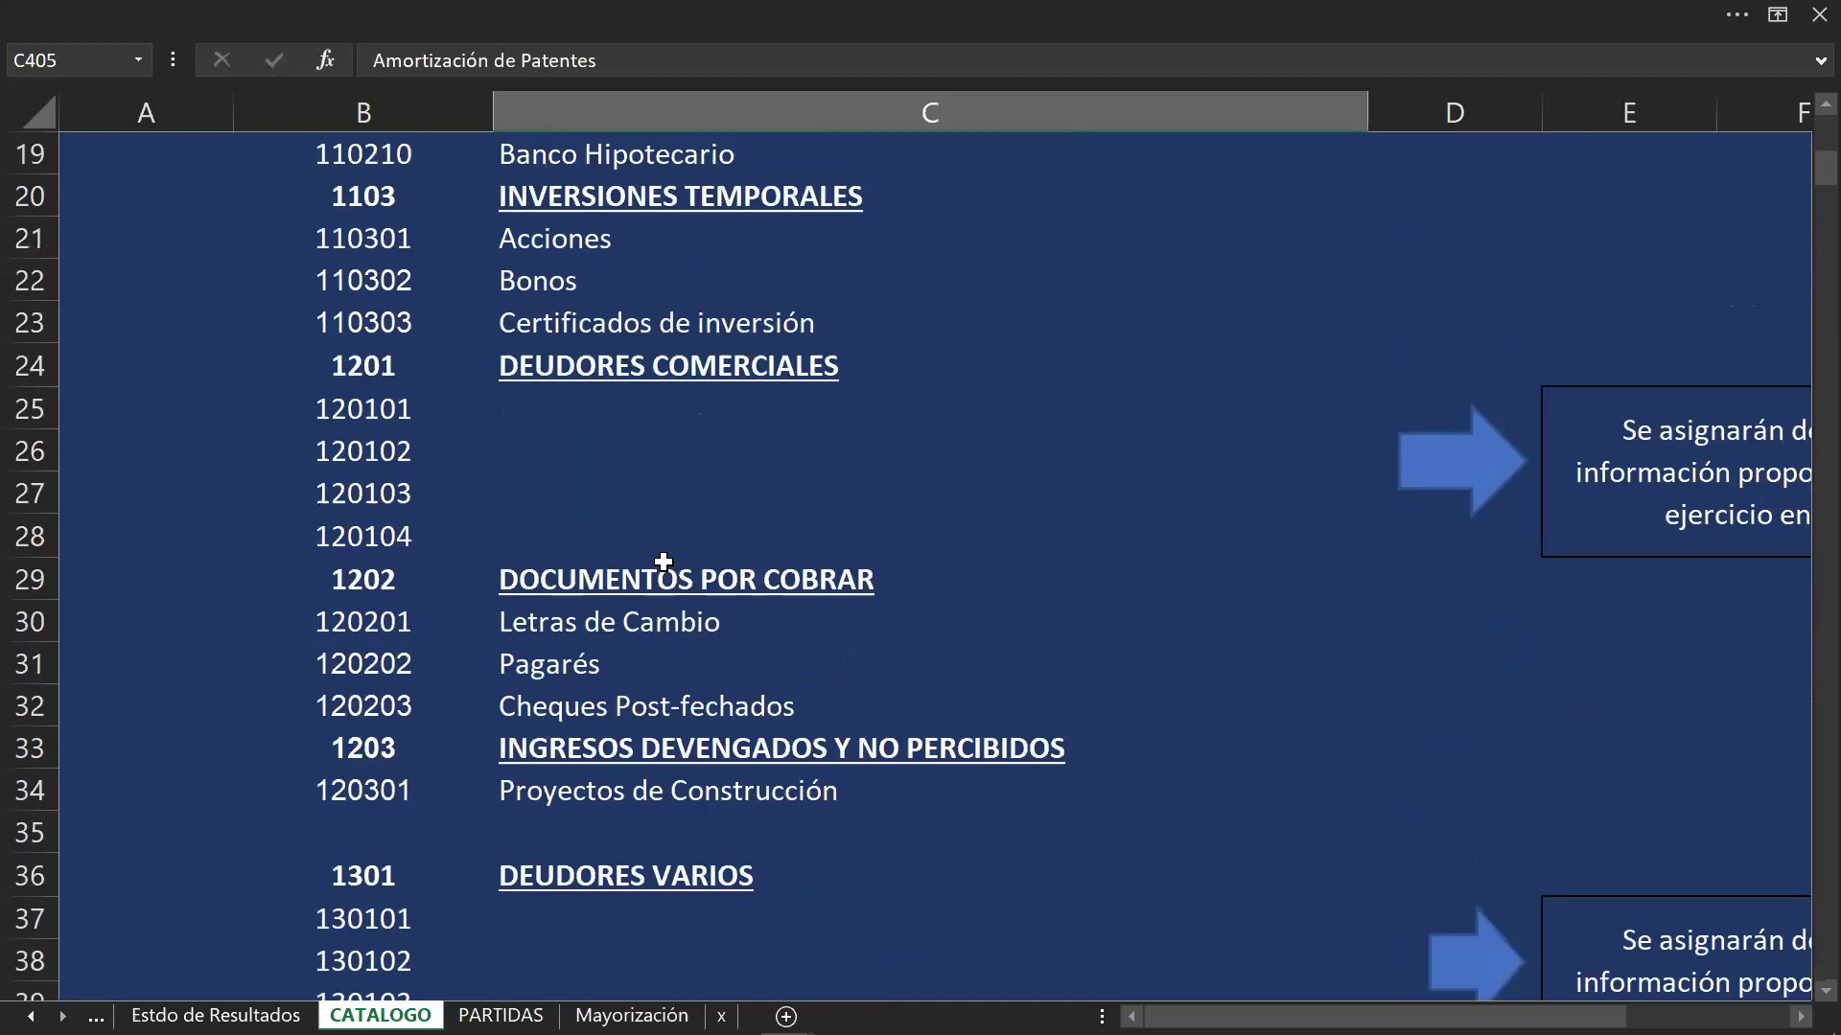
scroll(664, 561, "up", 4)
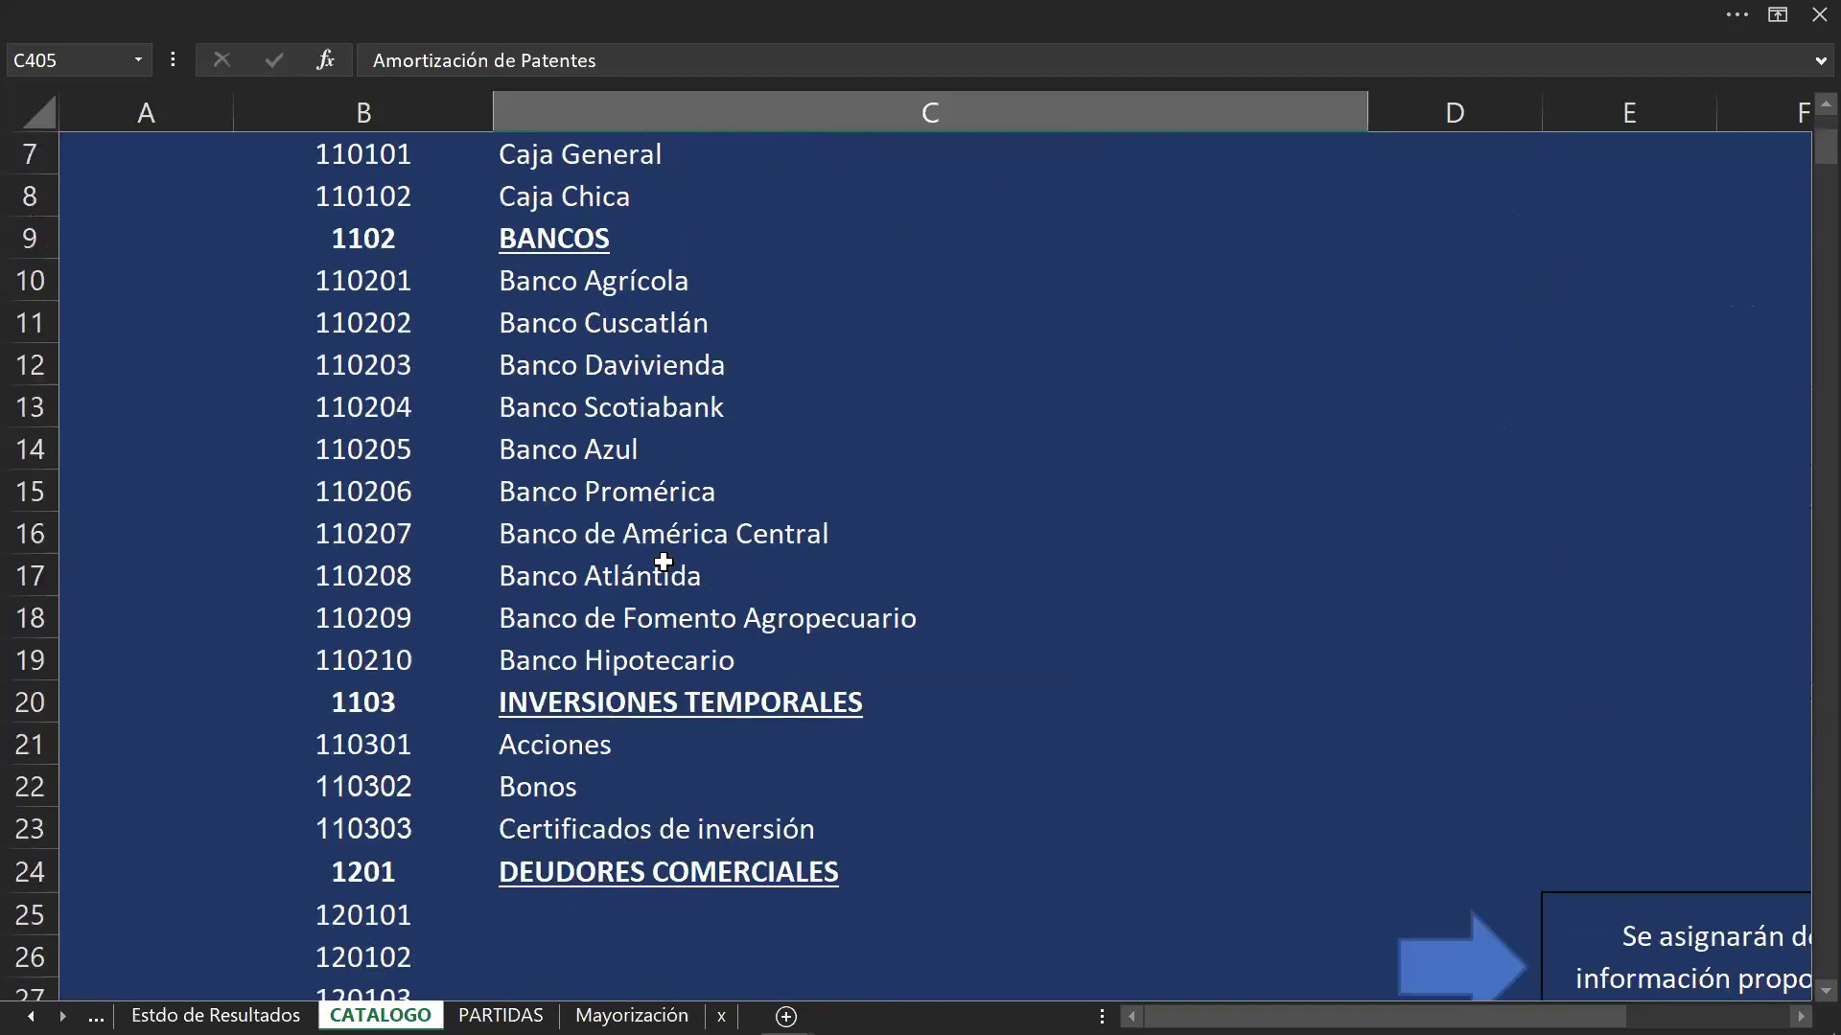
scroll(663, 562, "up", 1)
scroll(663, 561, "down", 3)
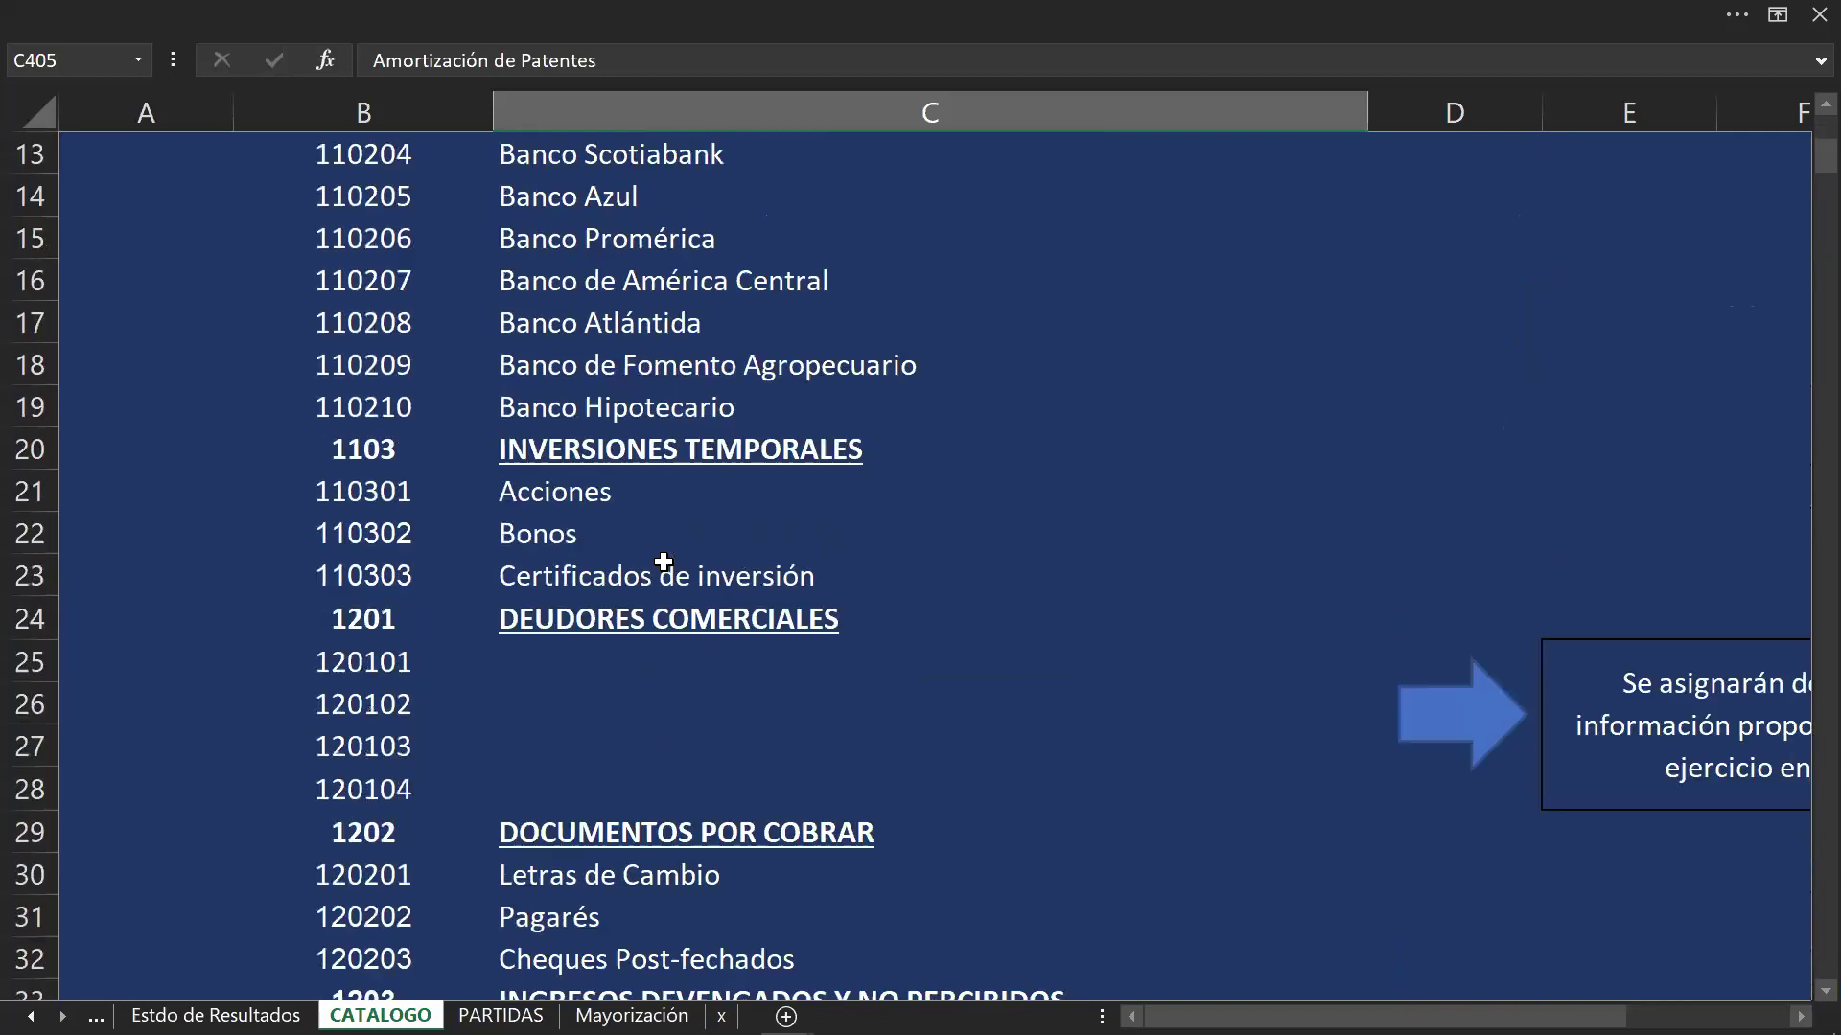
scroll(663, 561, "down", 2)
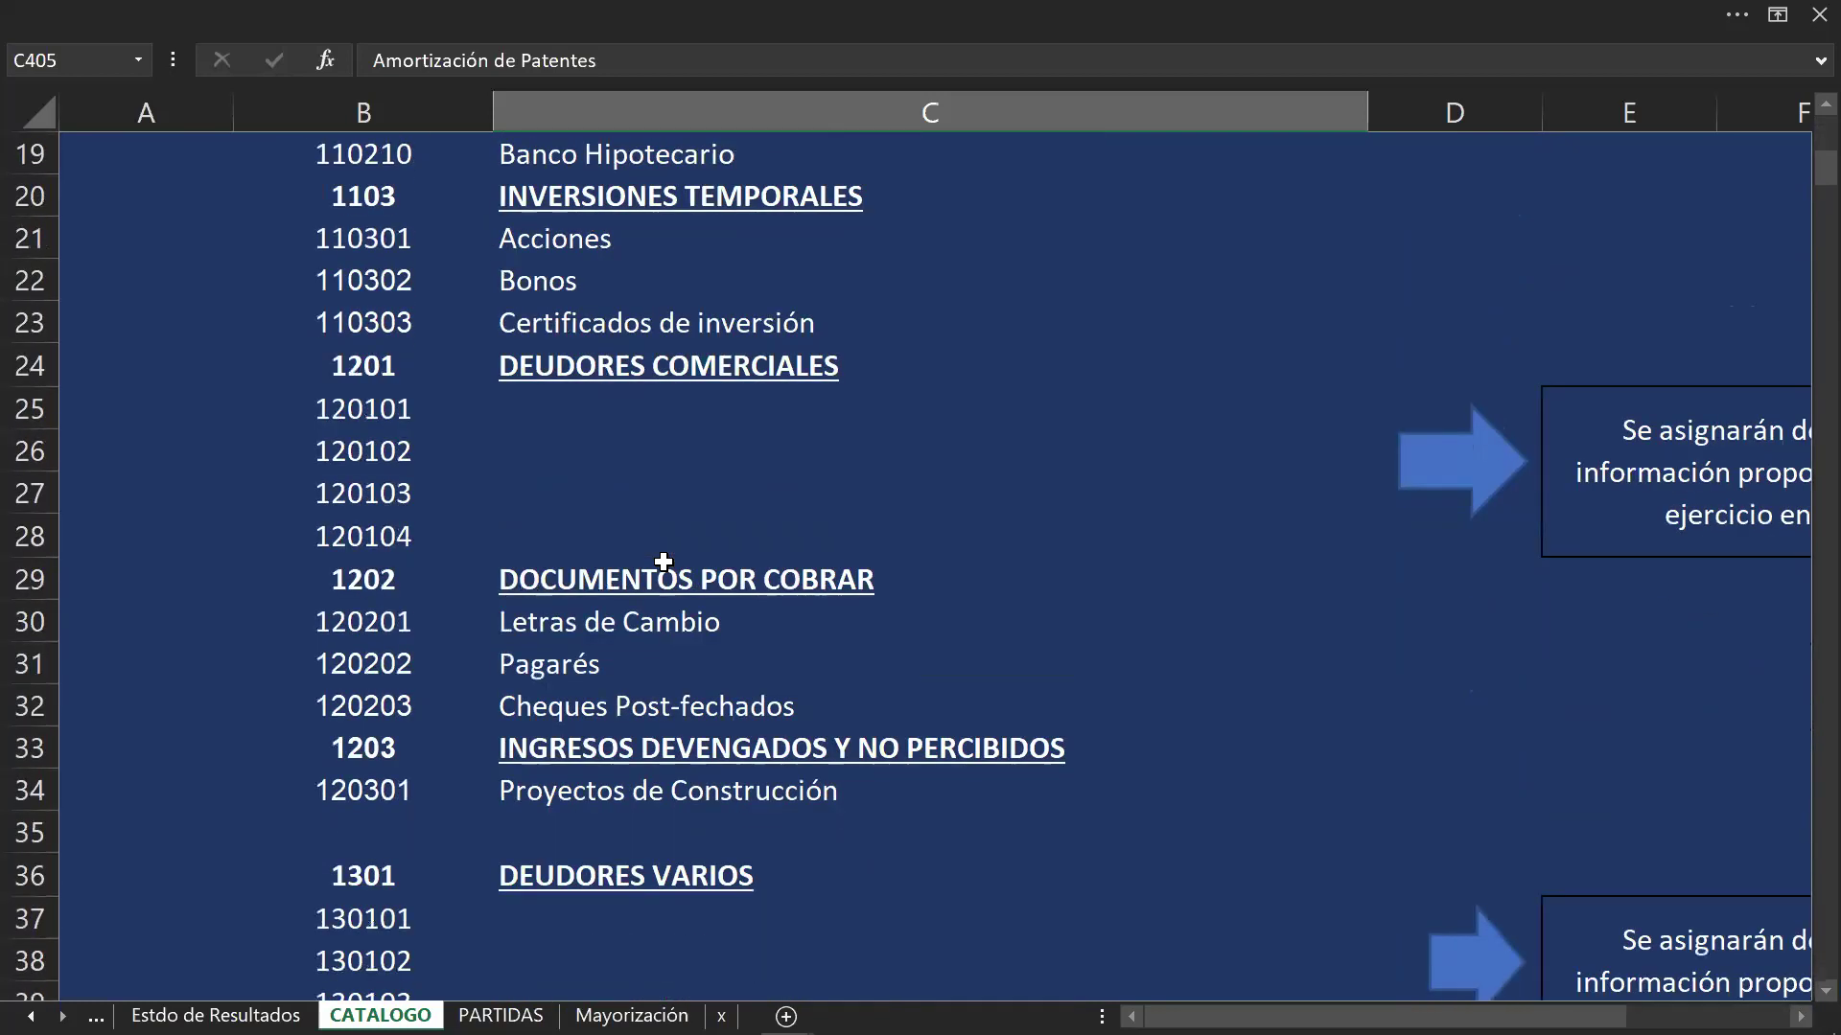
scroll(663, 562, "down", 3)
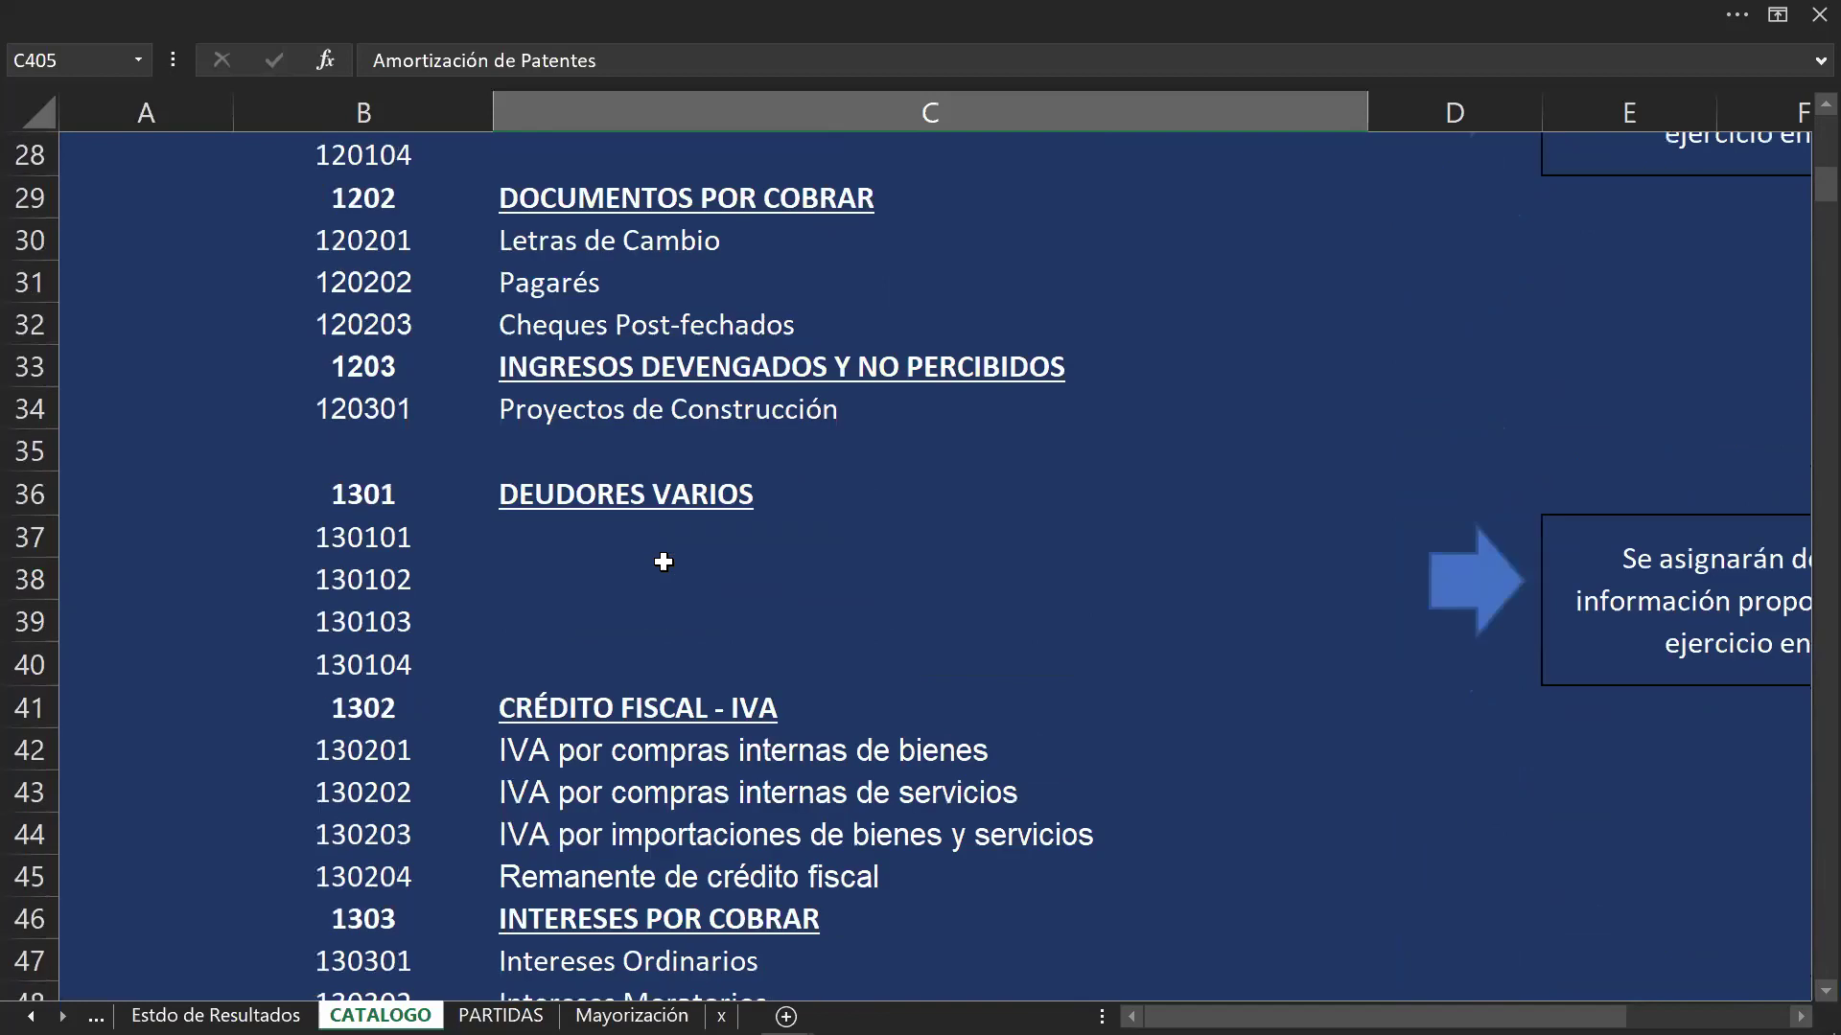
scroll(664, 561, "down", 2)
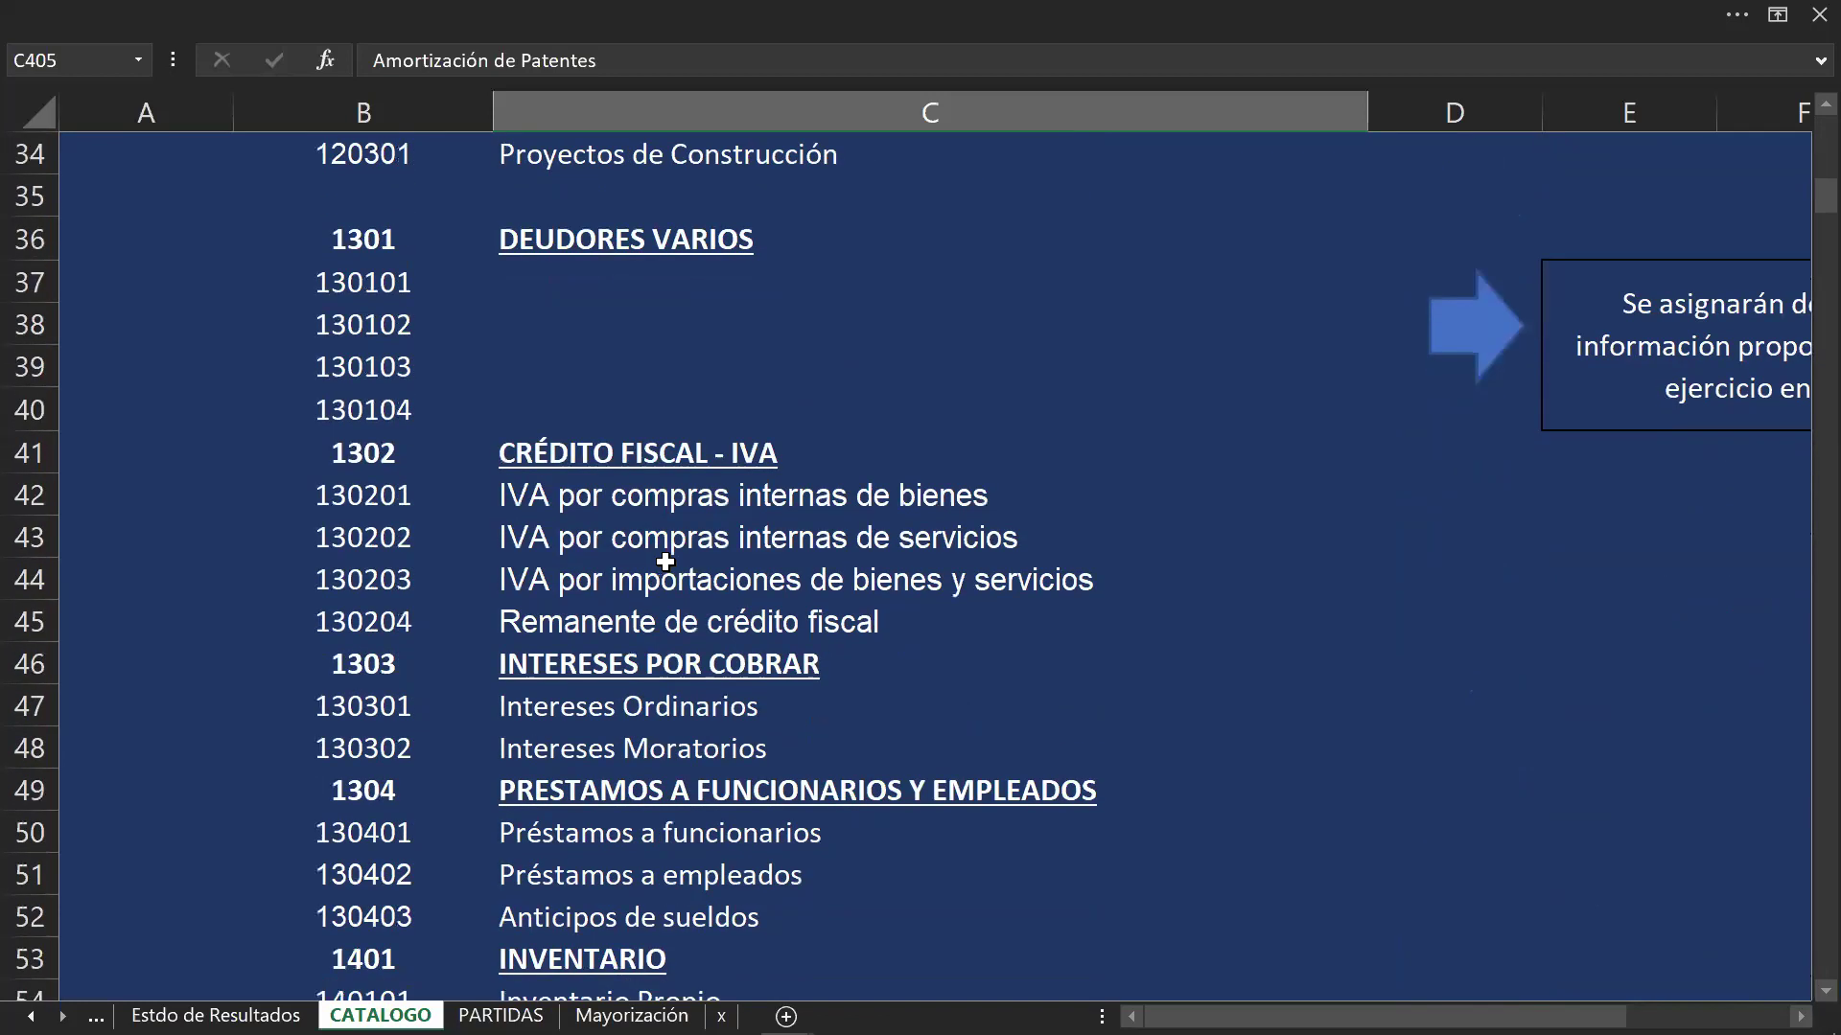
scroll(665, 561, "down", 2)
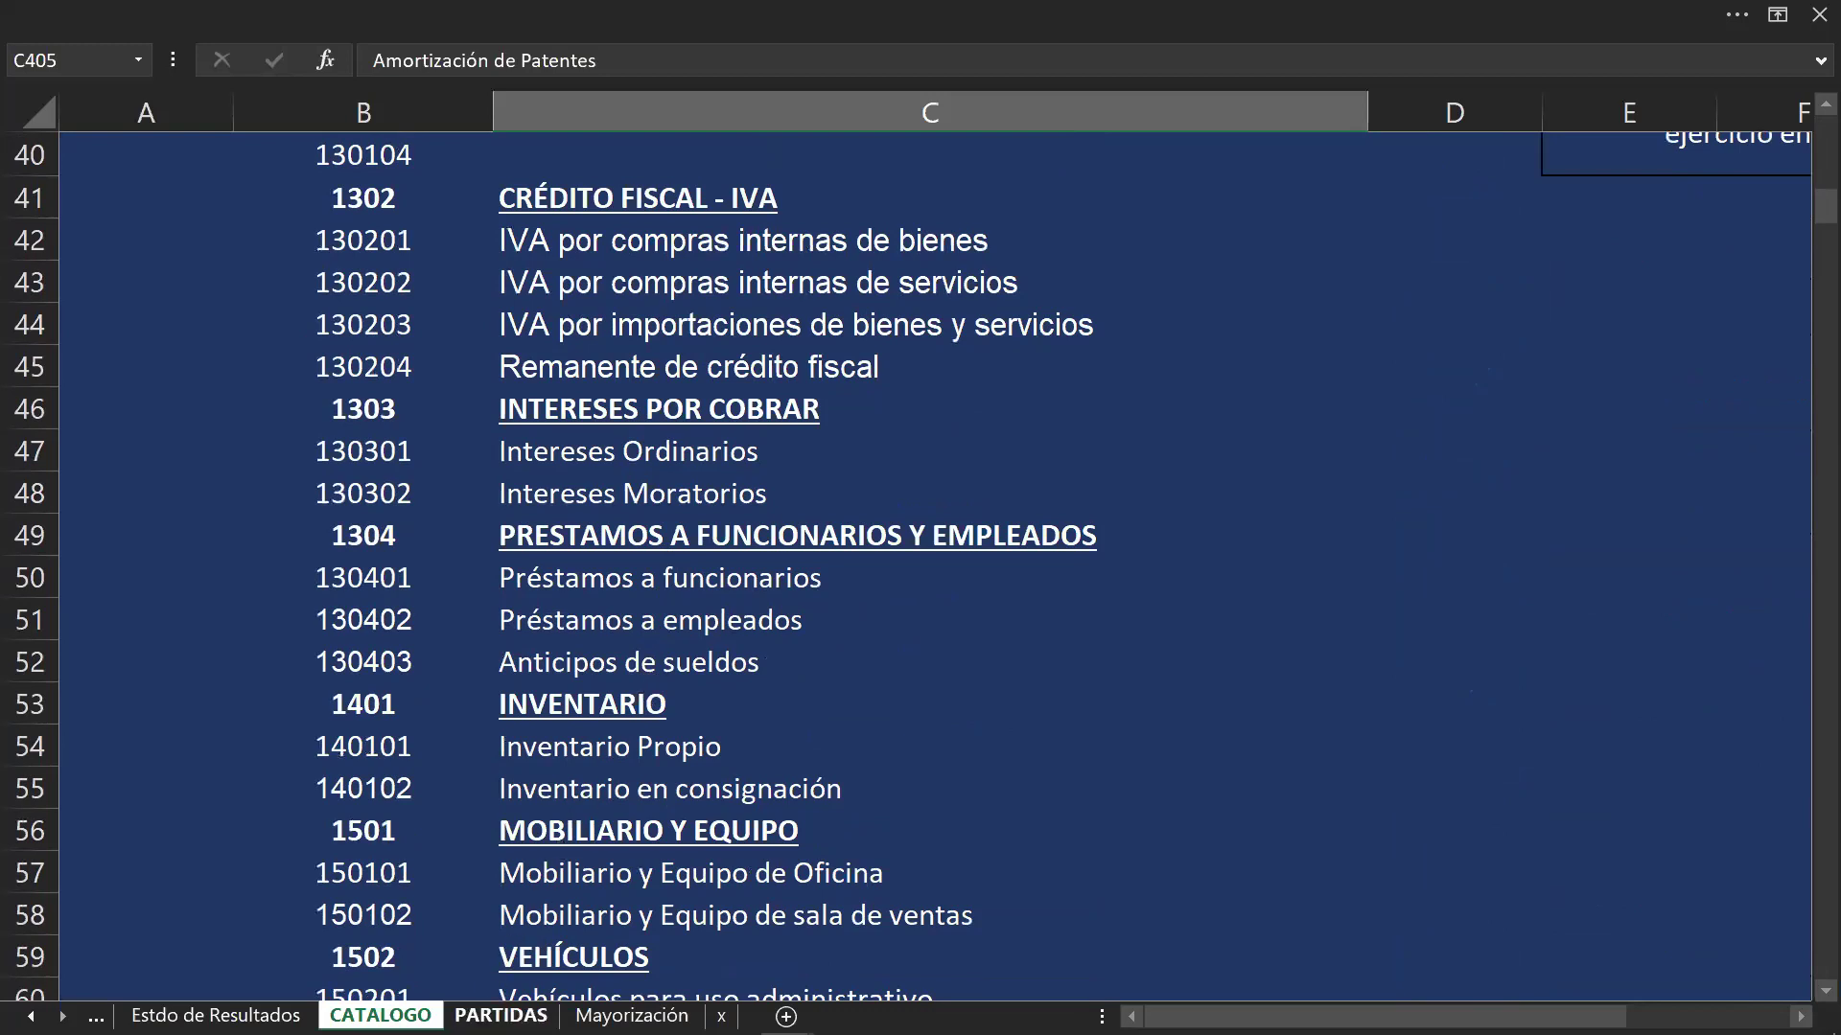
Step: Enter account code 1401 in cell B19 of the PARTIDAS journal as the second line of entry 3
left_click(500, 1015)
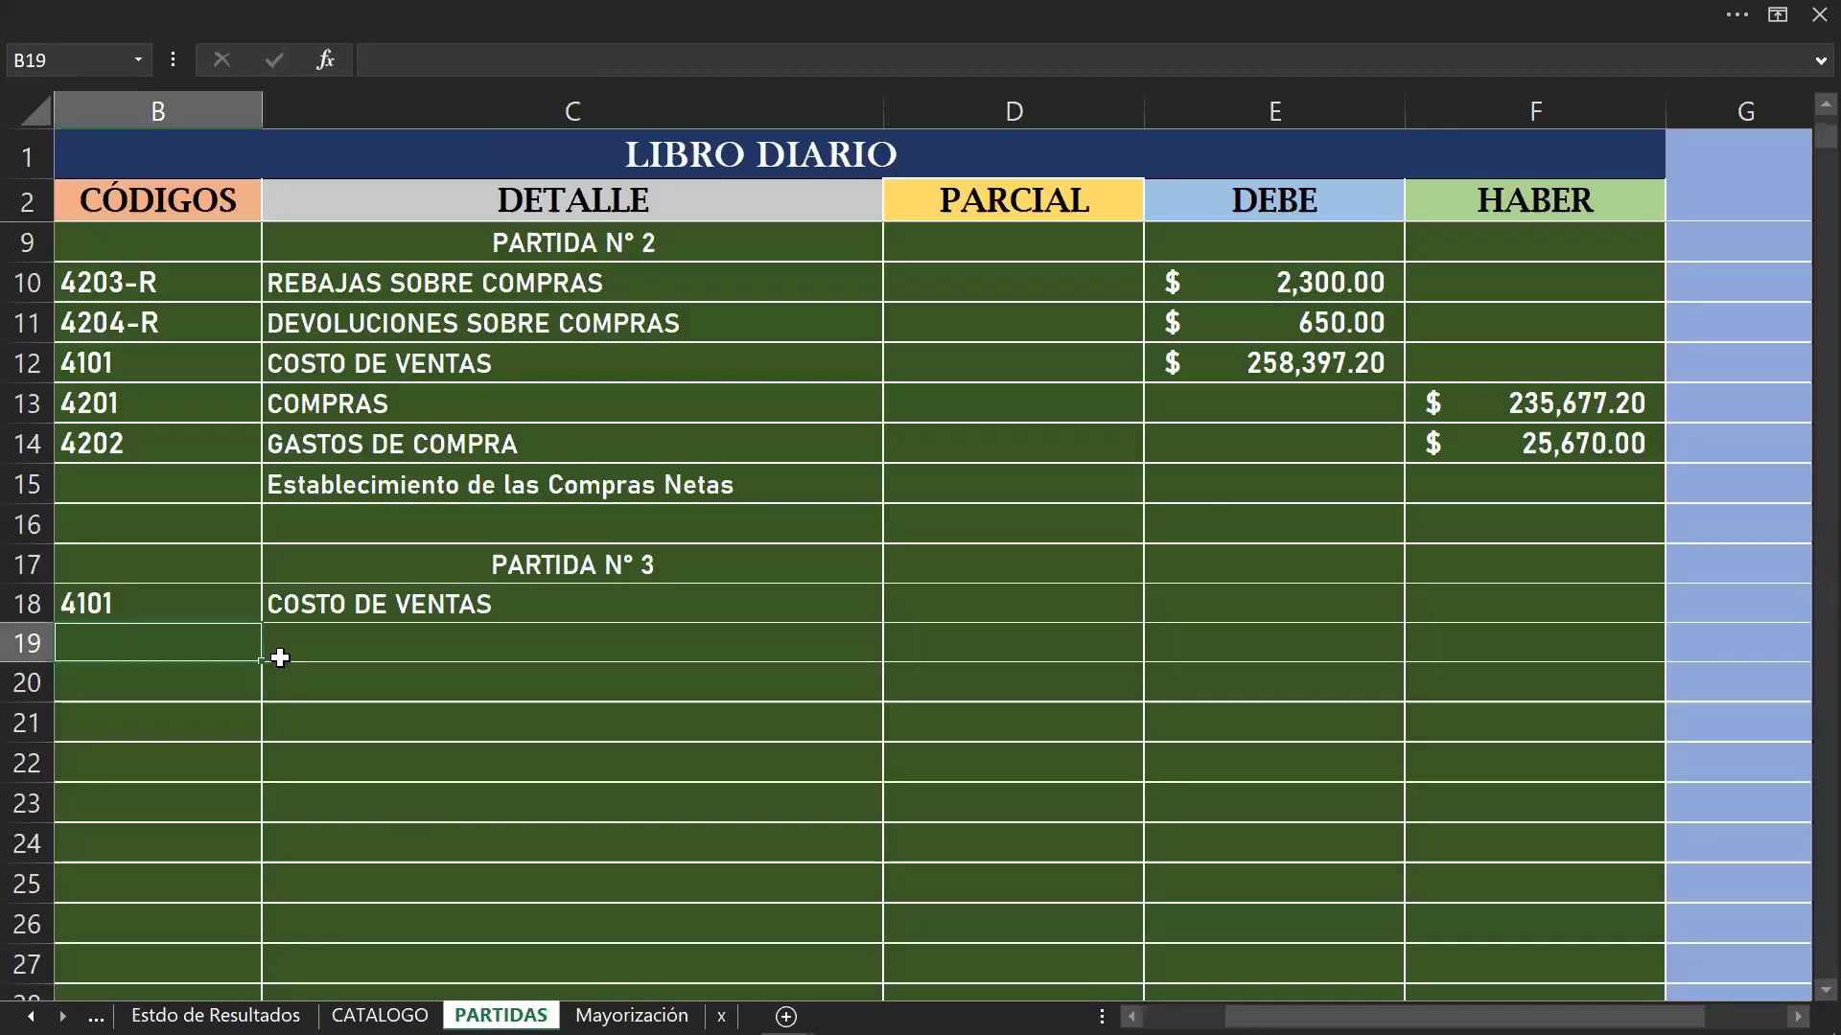
type("1401")
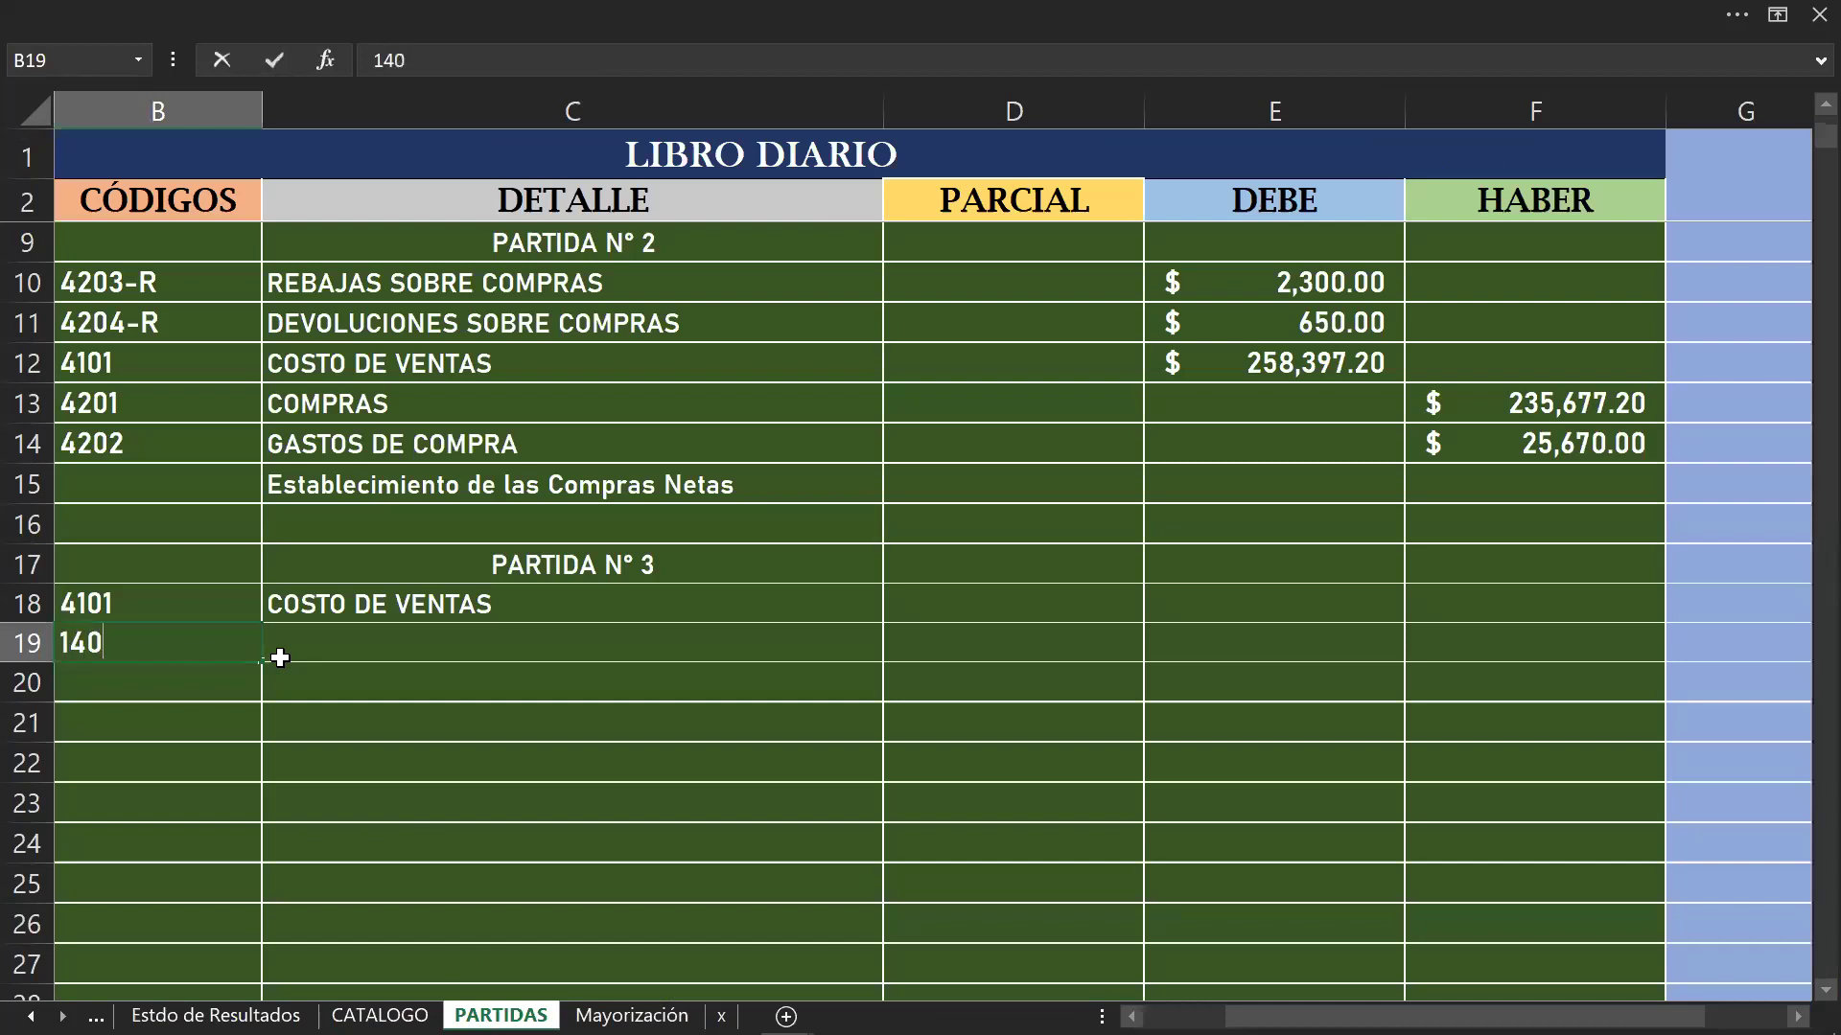
left_click(307, 693)
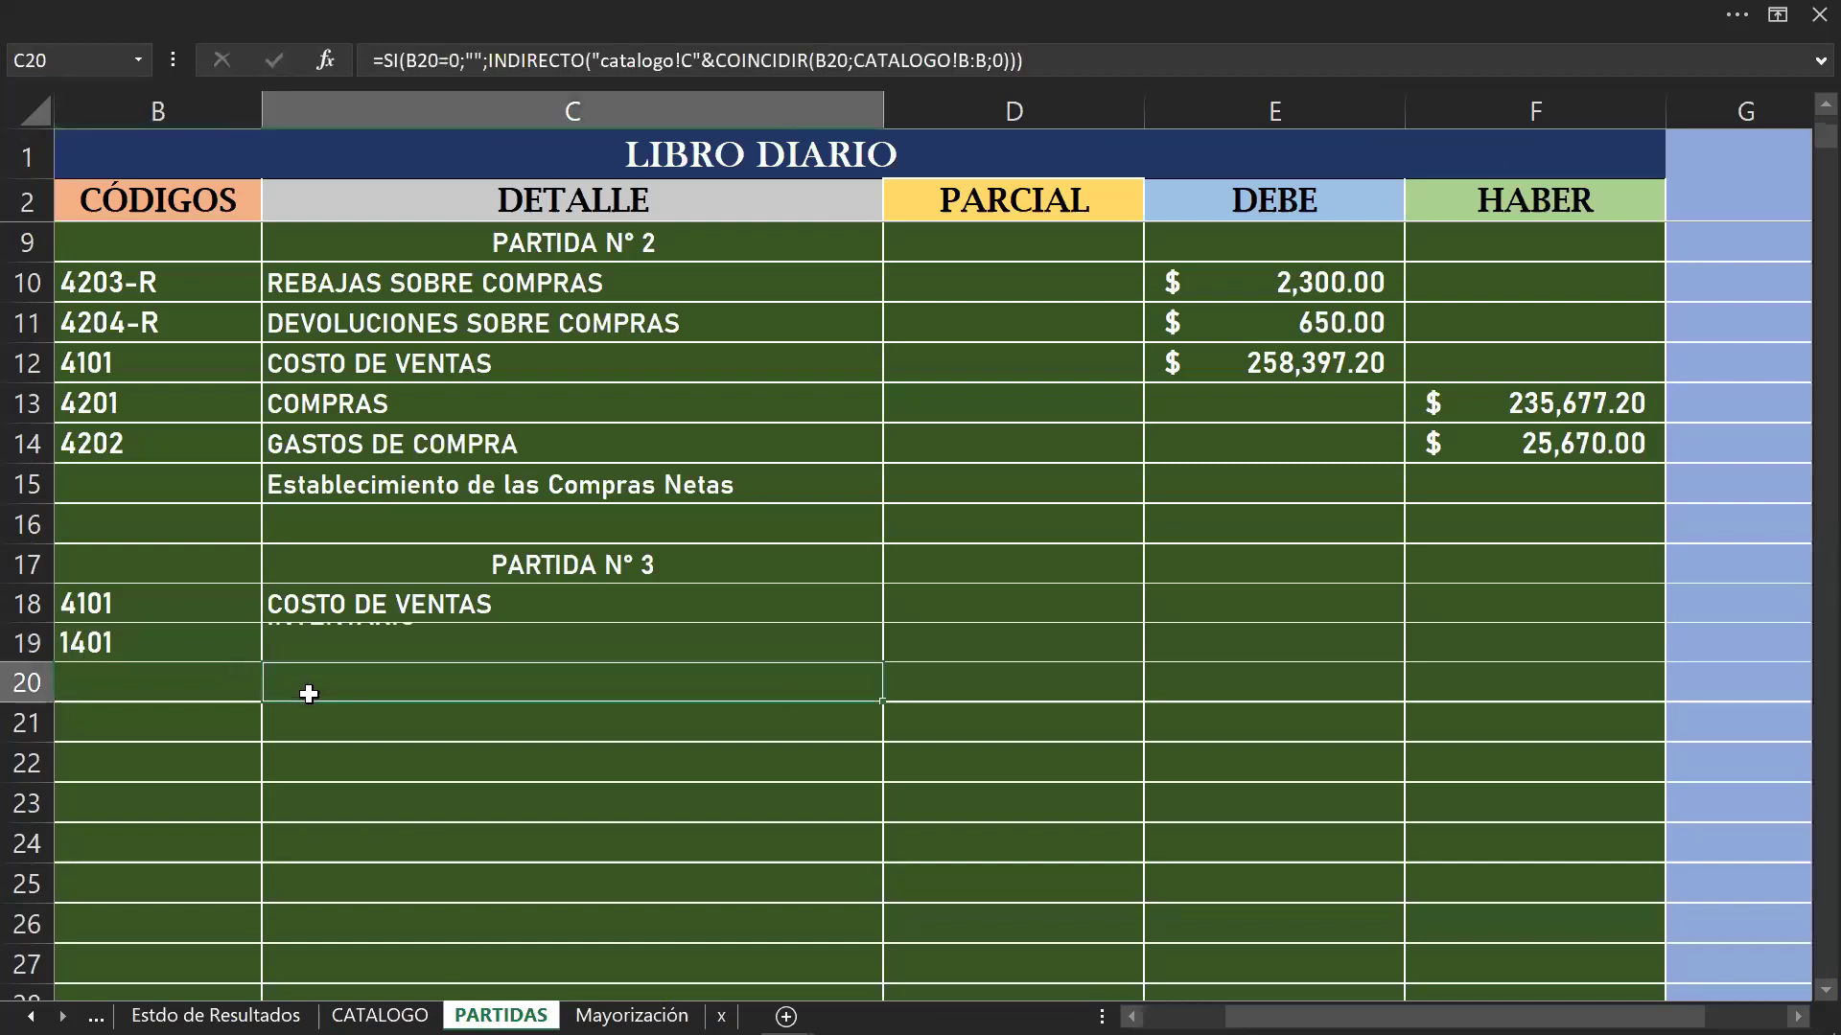
Step: Check Inventario Inicial in the income statement and enter 650345.56 as the COSTO DE VENTAS debit in cell E18 of PARTIDAS
left_click(1231, 604)
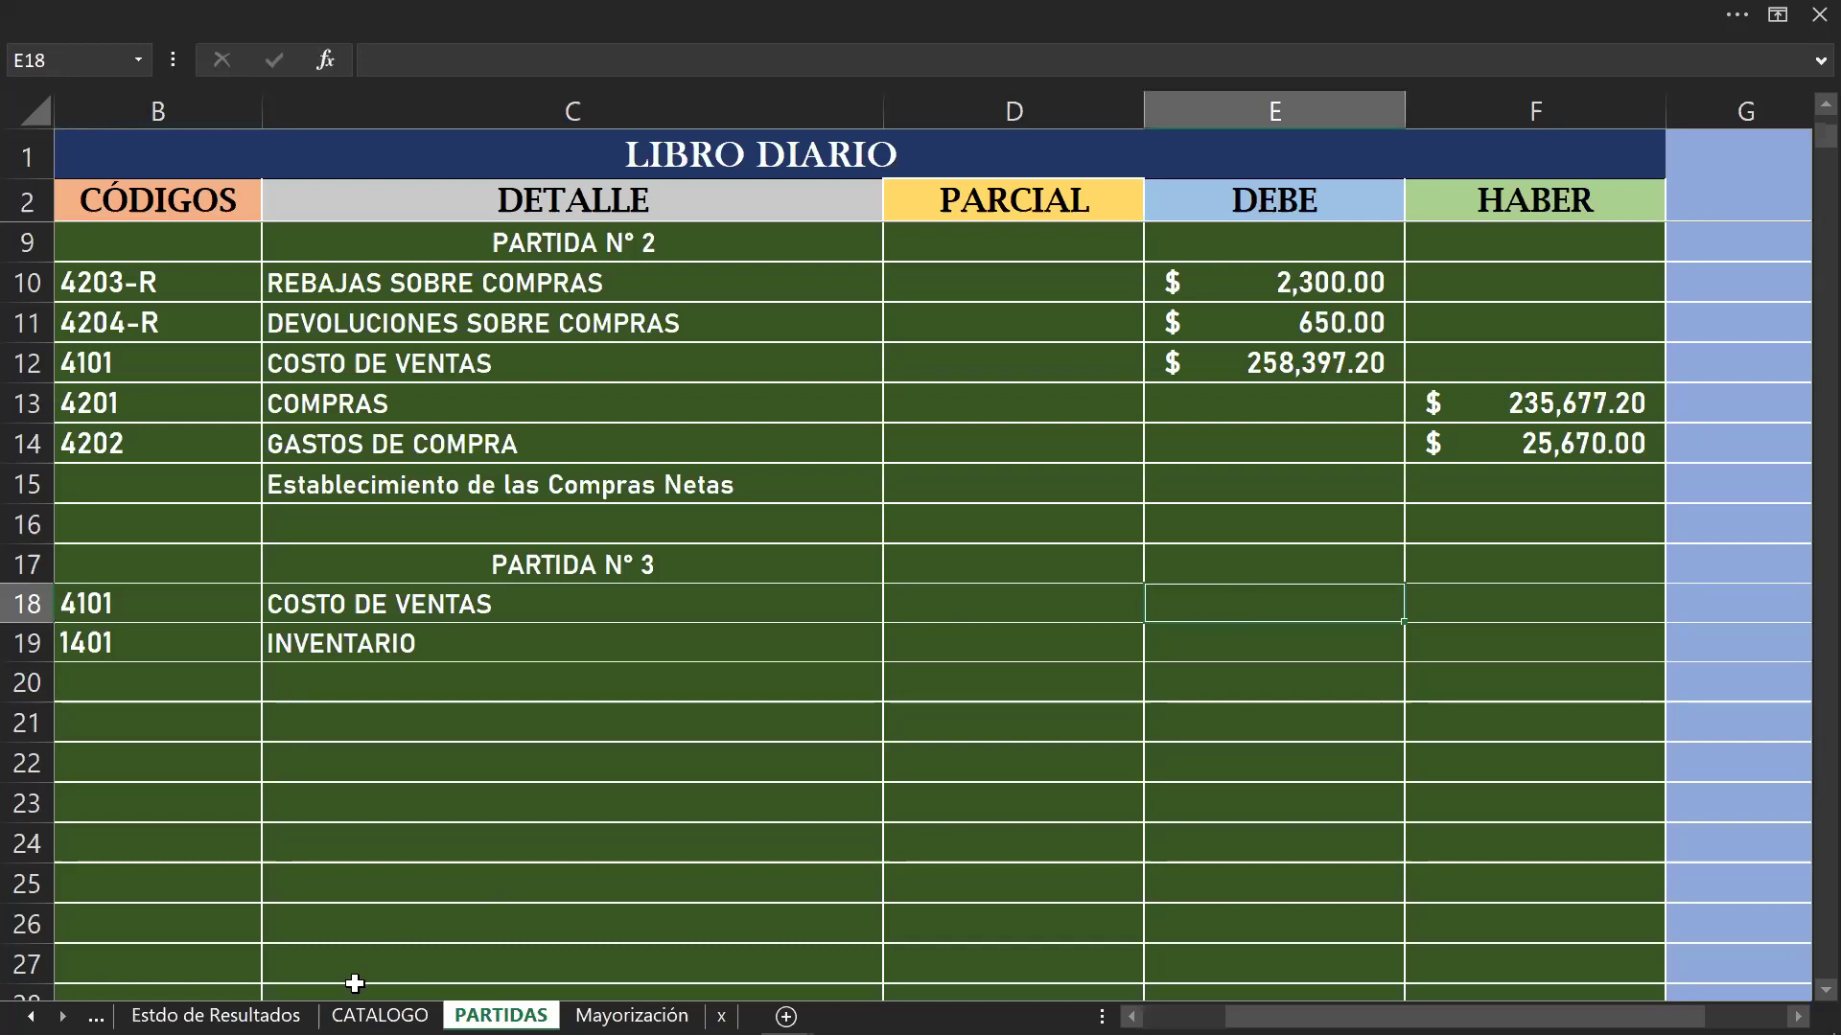
left_click(215, 1015)
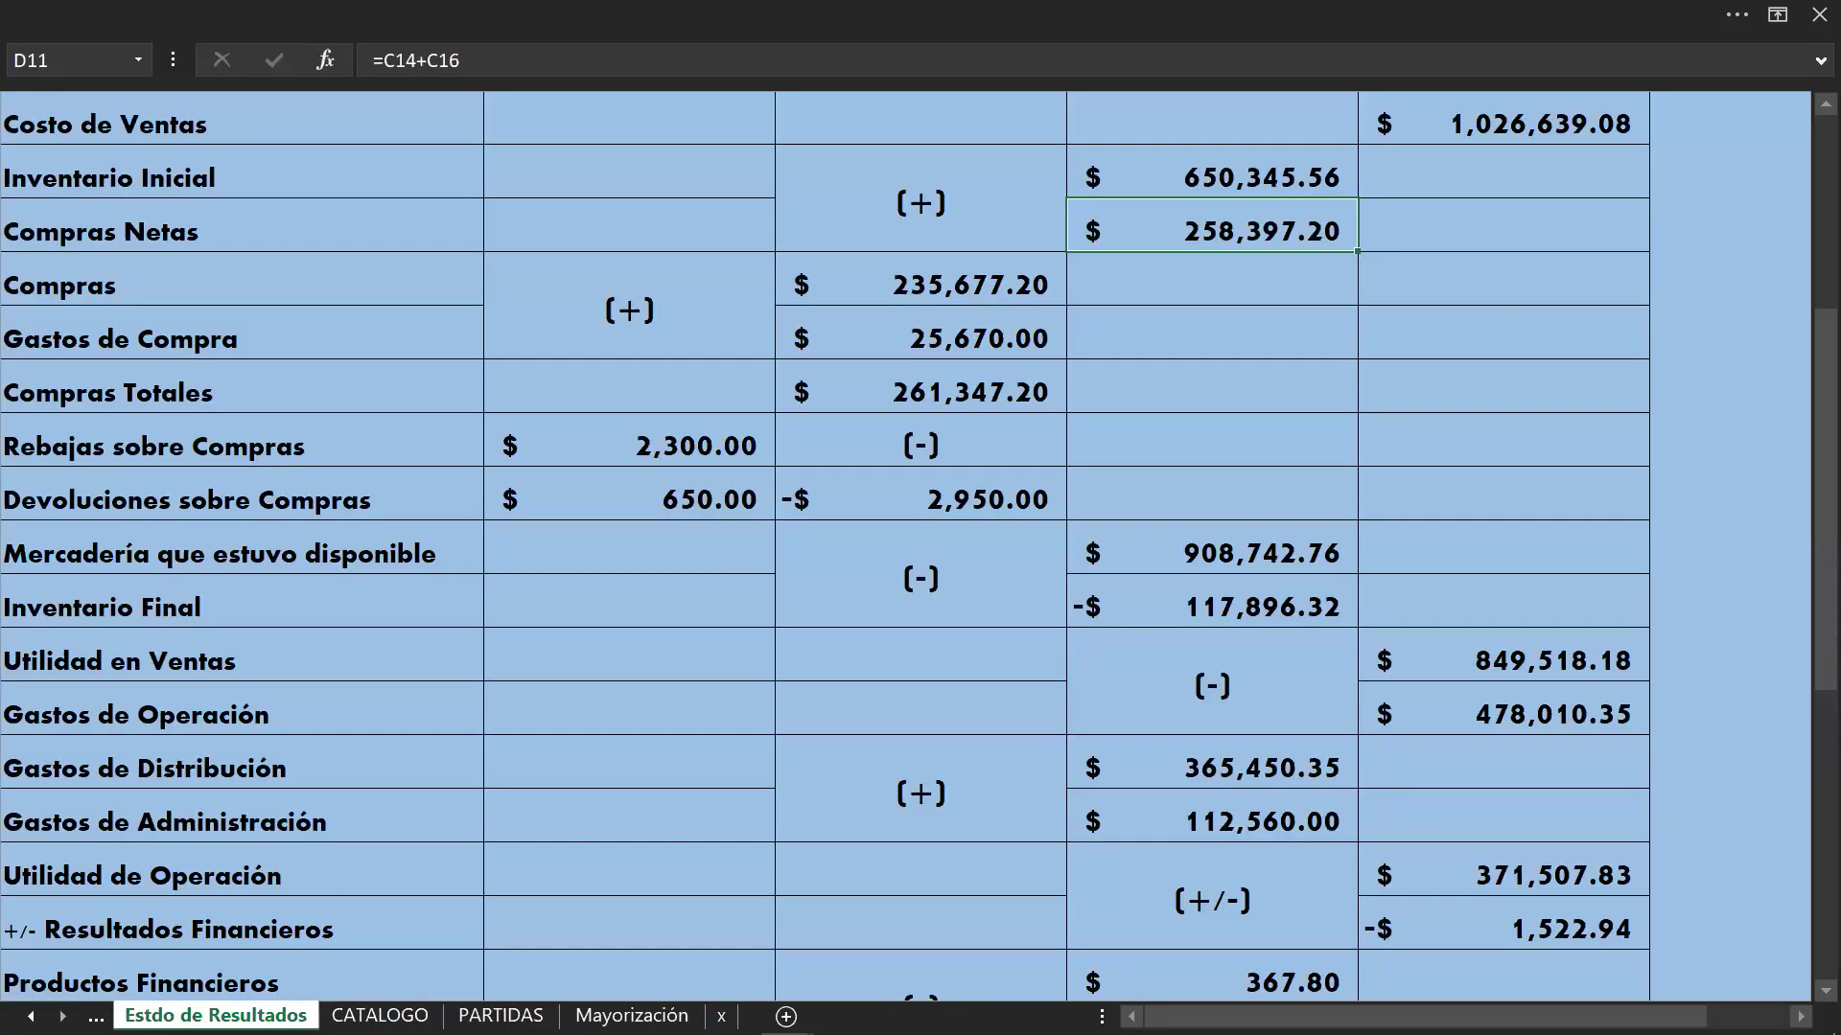
scroll(412, 840, "up", 1)
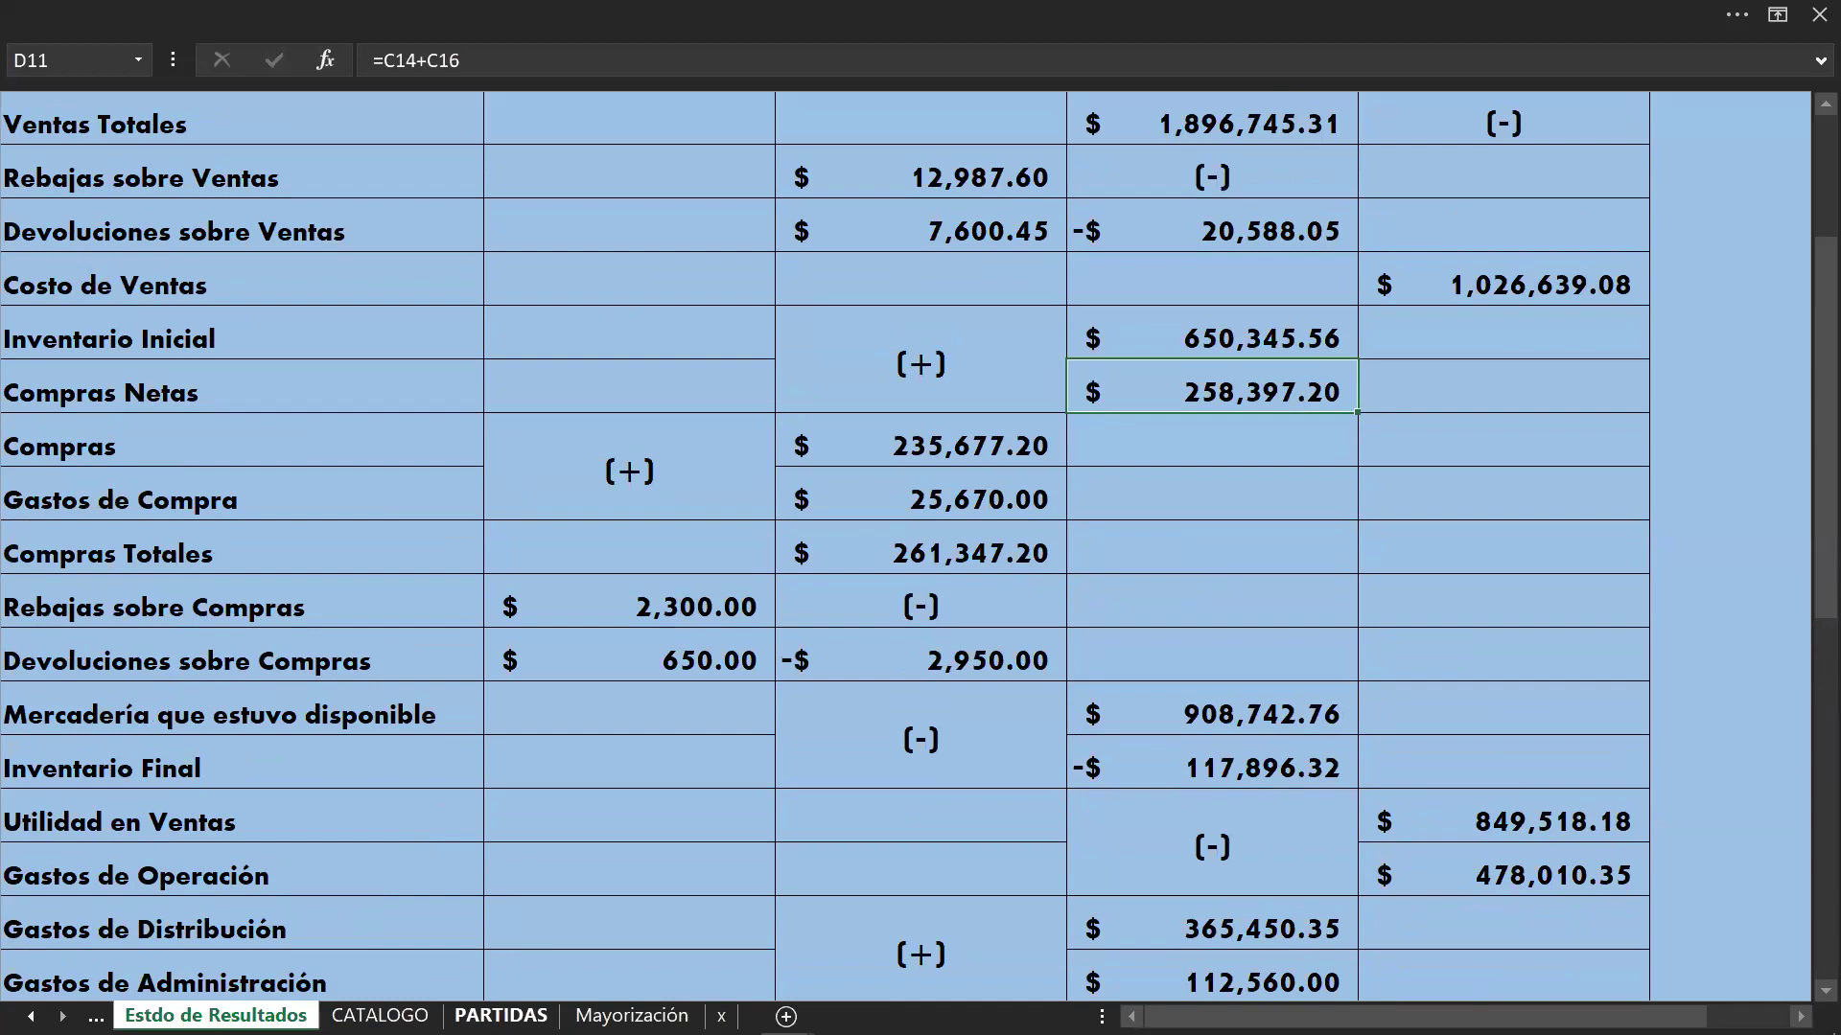
left_click(501, 1015)
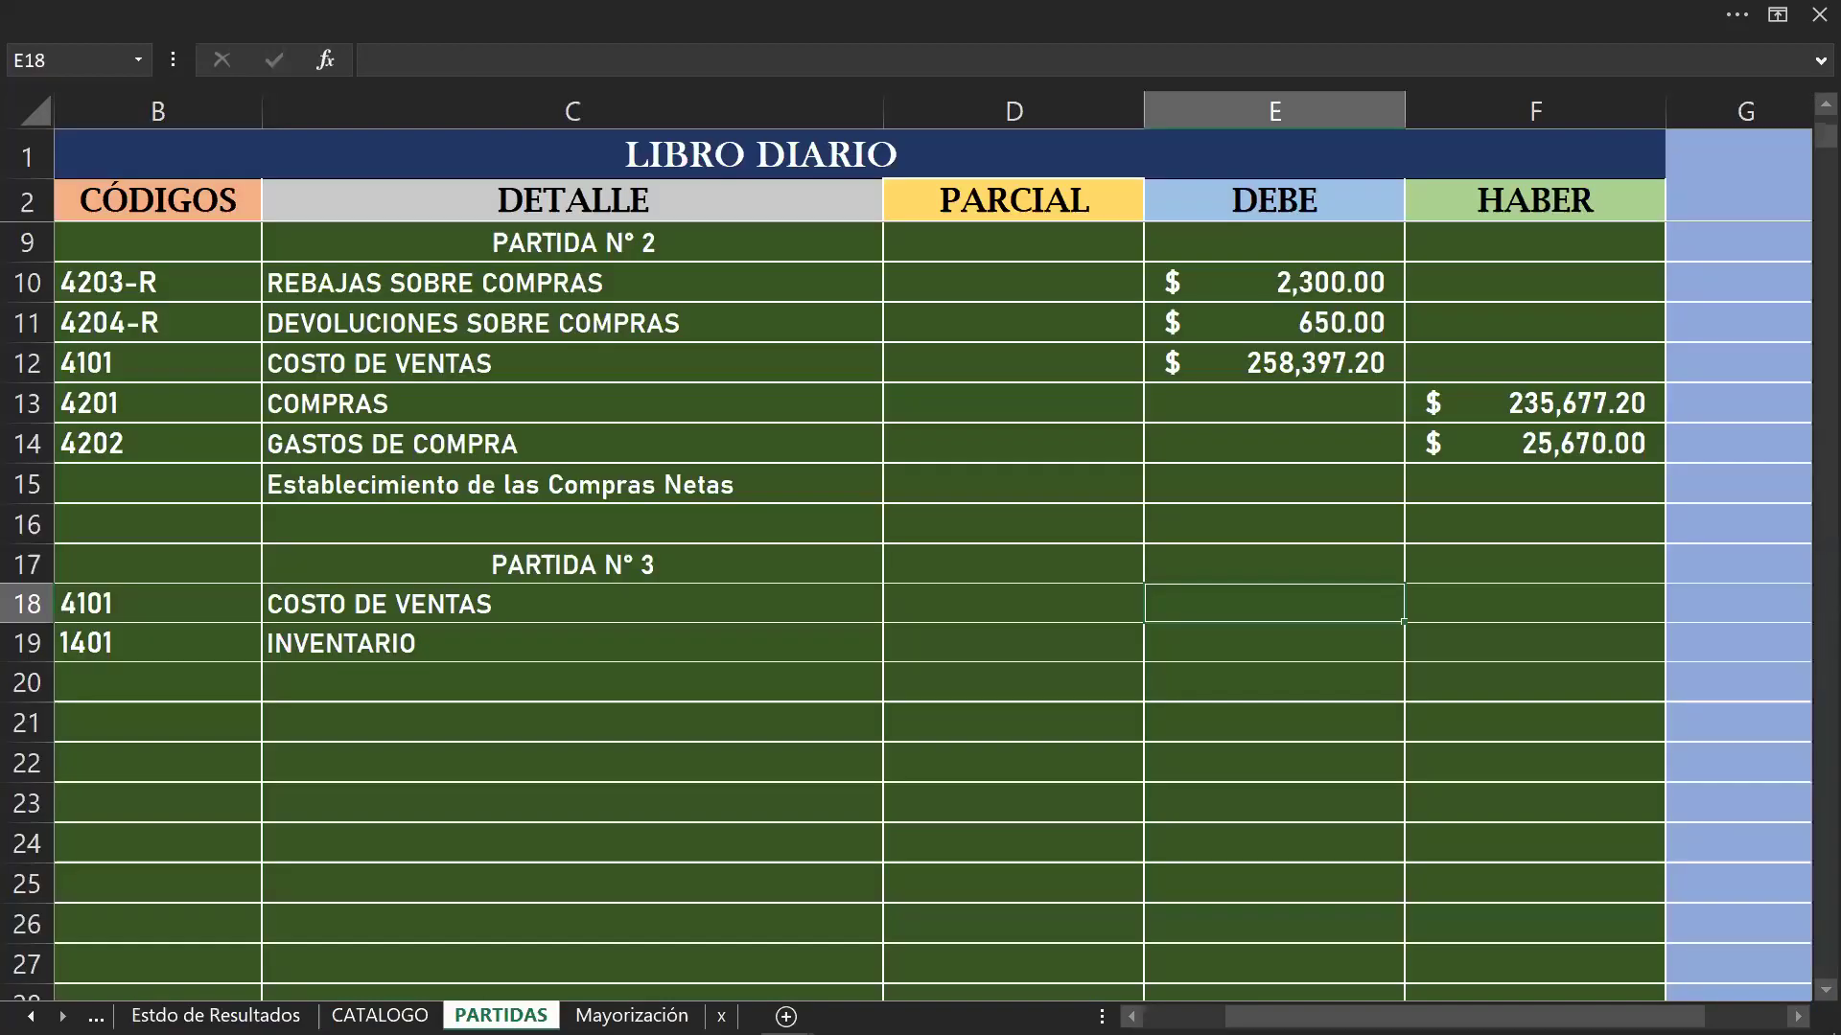
type("6")
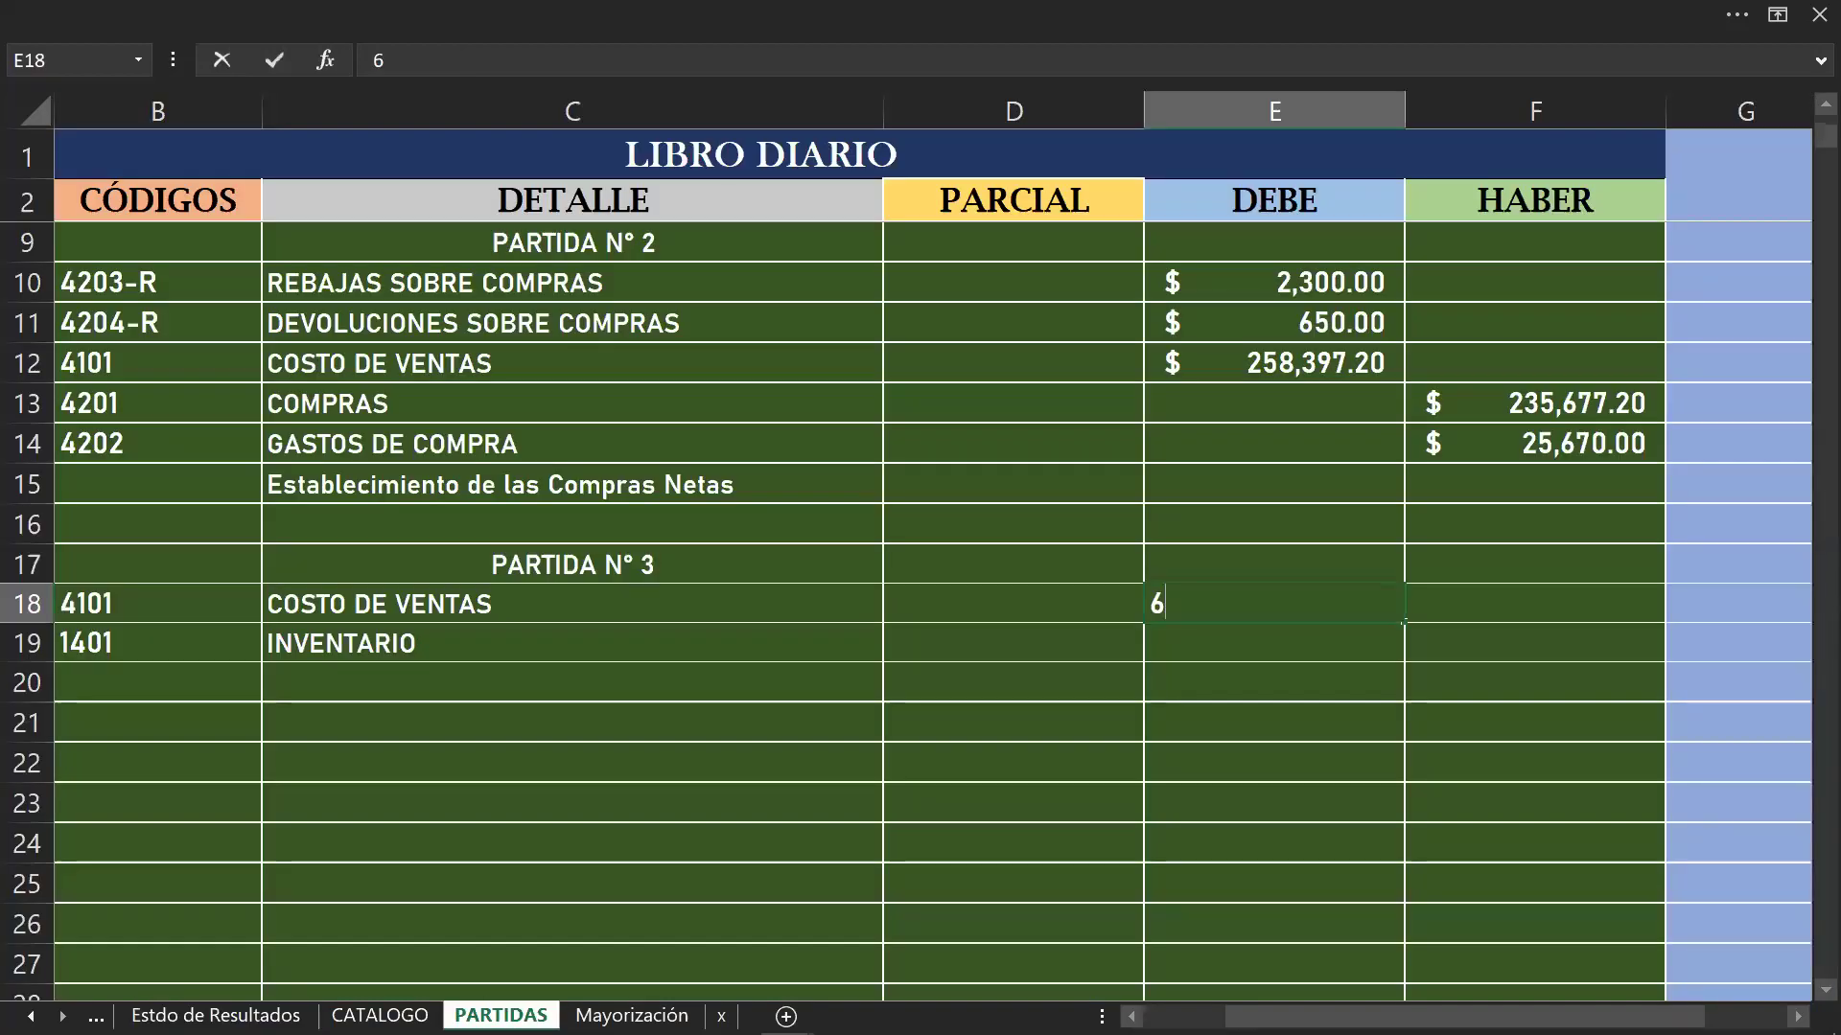
type("50,3")
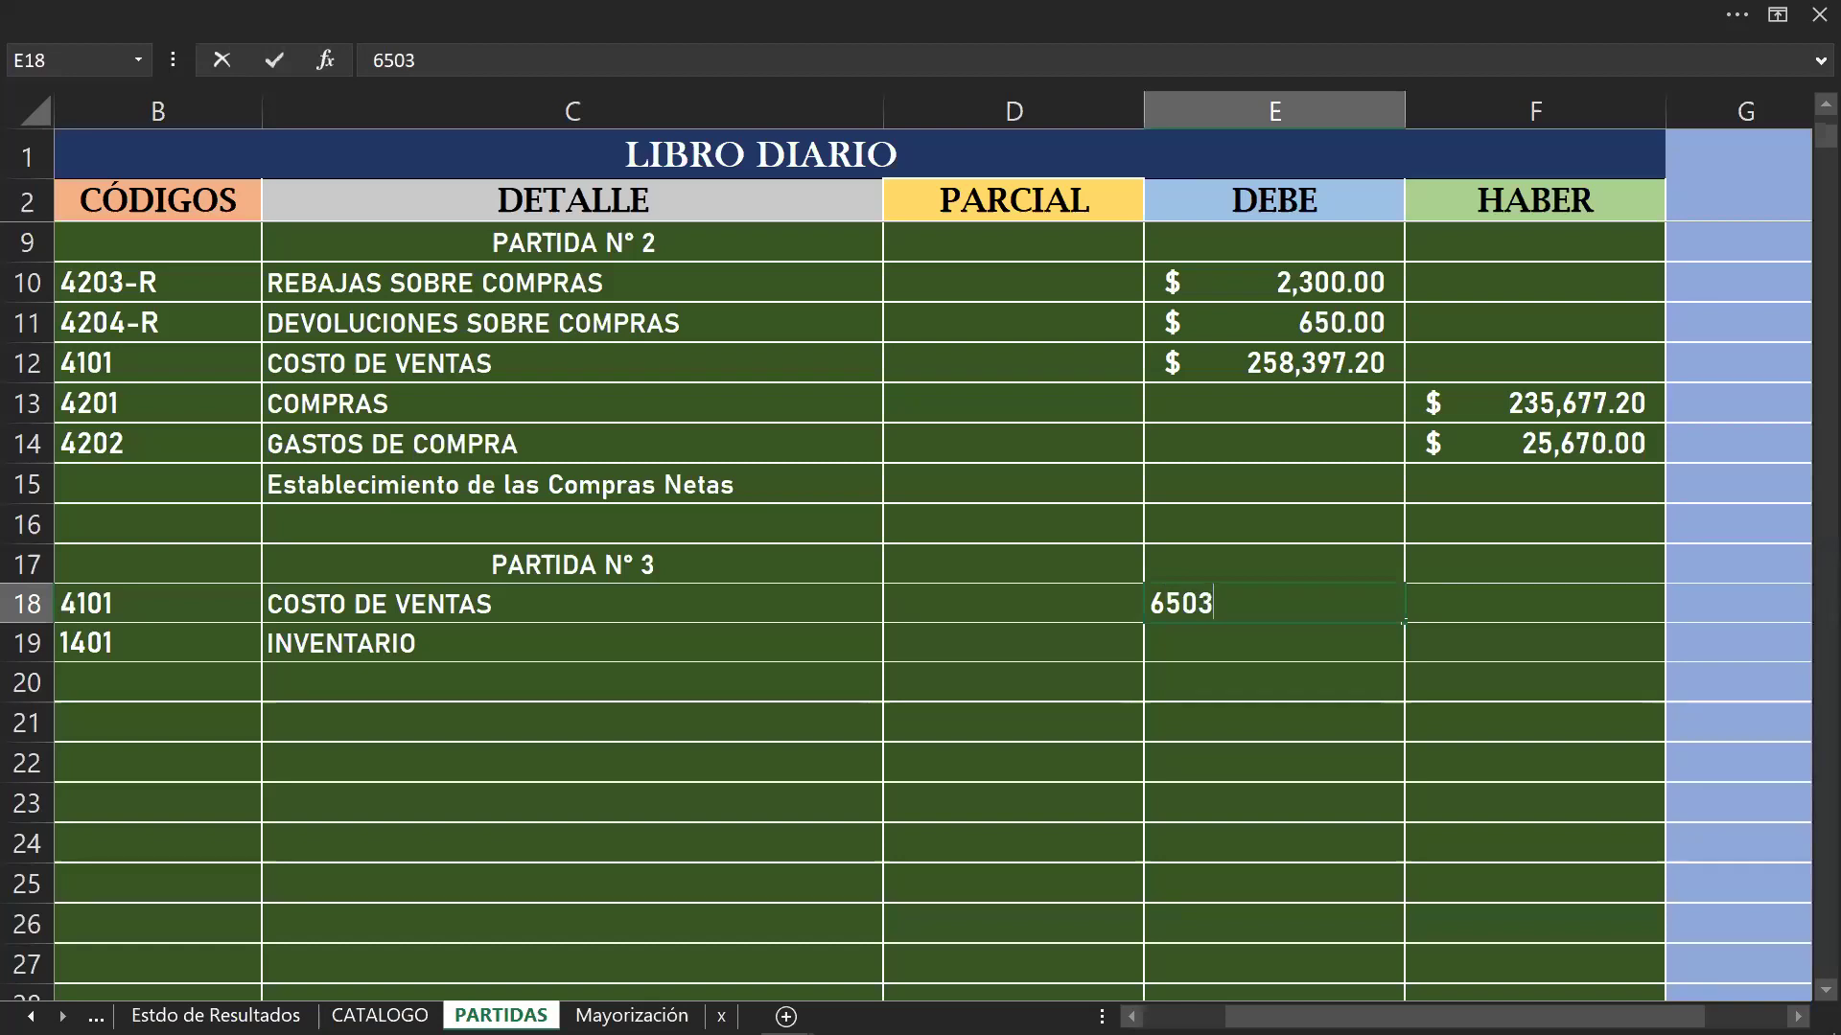
type("45.56")
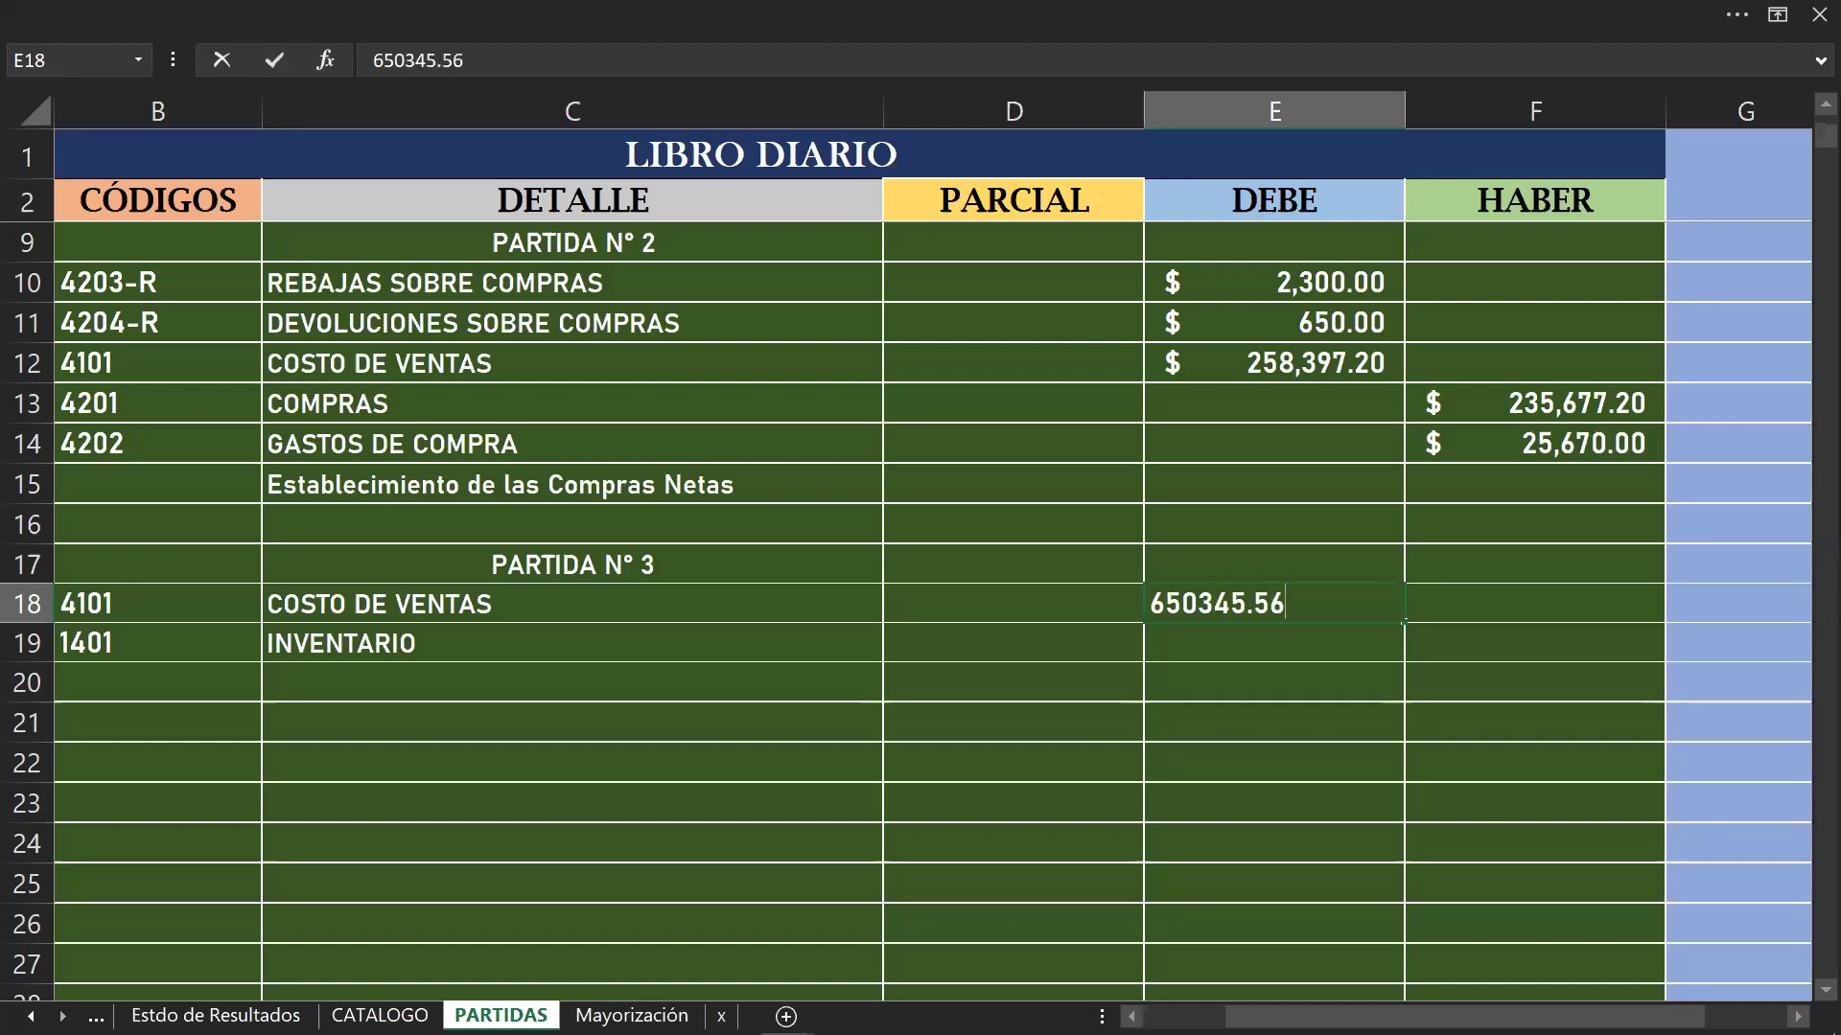
key("Return")
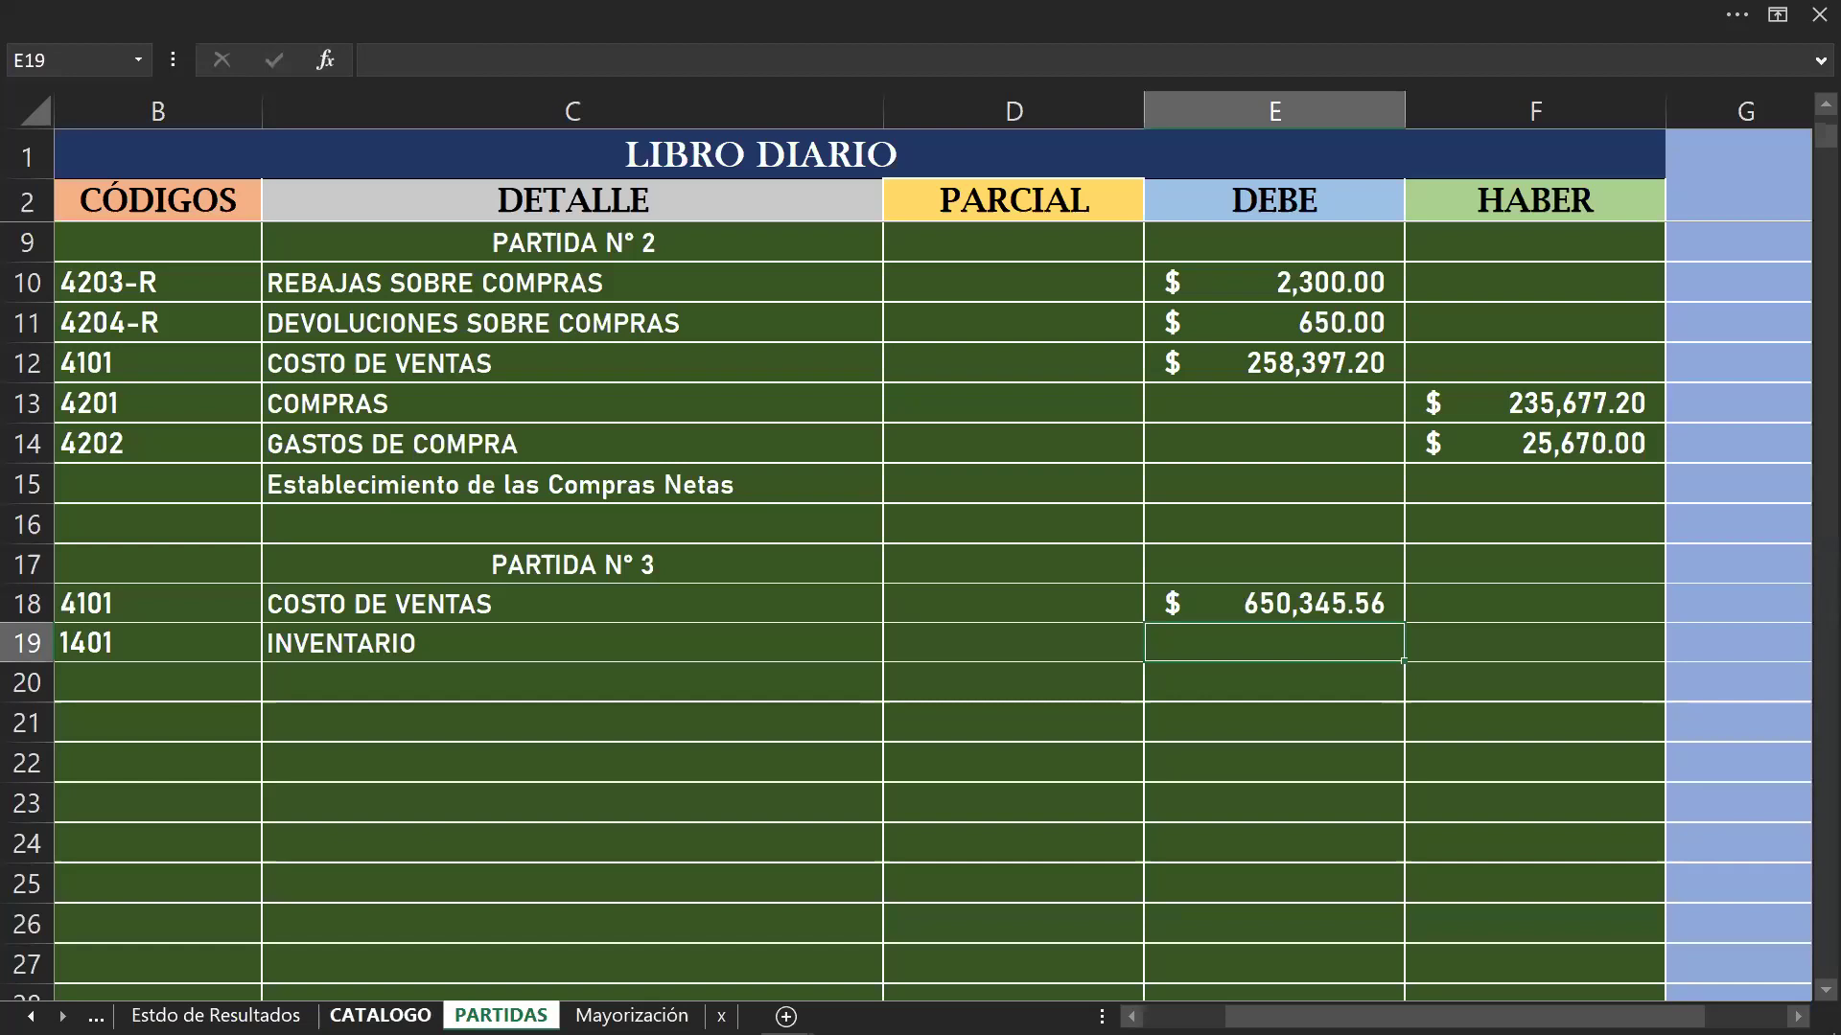
Step: Recheck Inventario Inicial in the income statement and enter 650345.56 as the INVENTARIO credit in cell F19 of PARTIDAS
left_click(216, 1015)
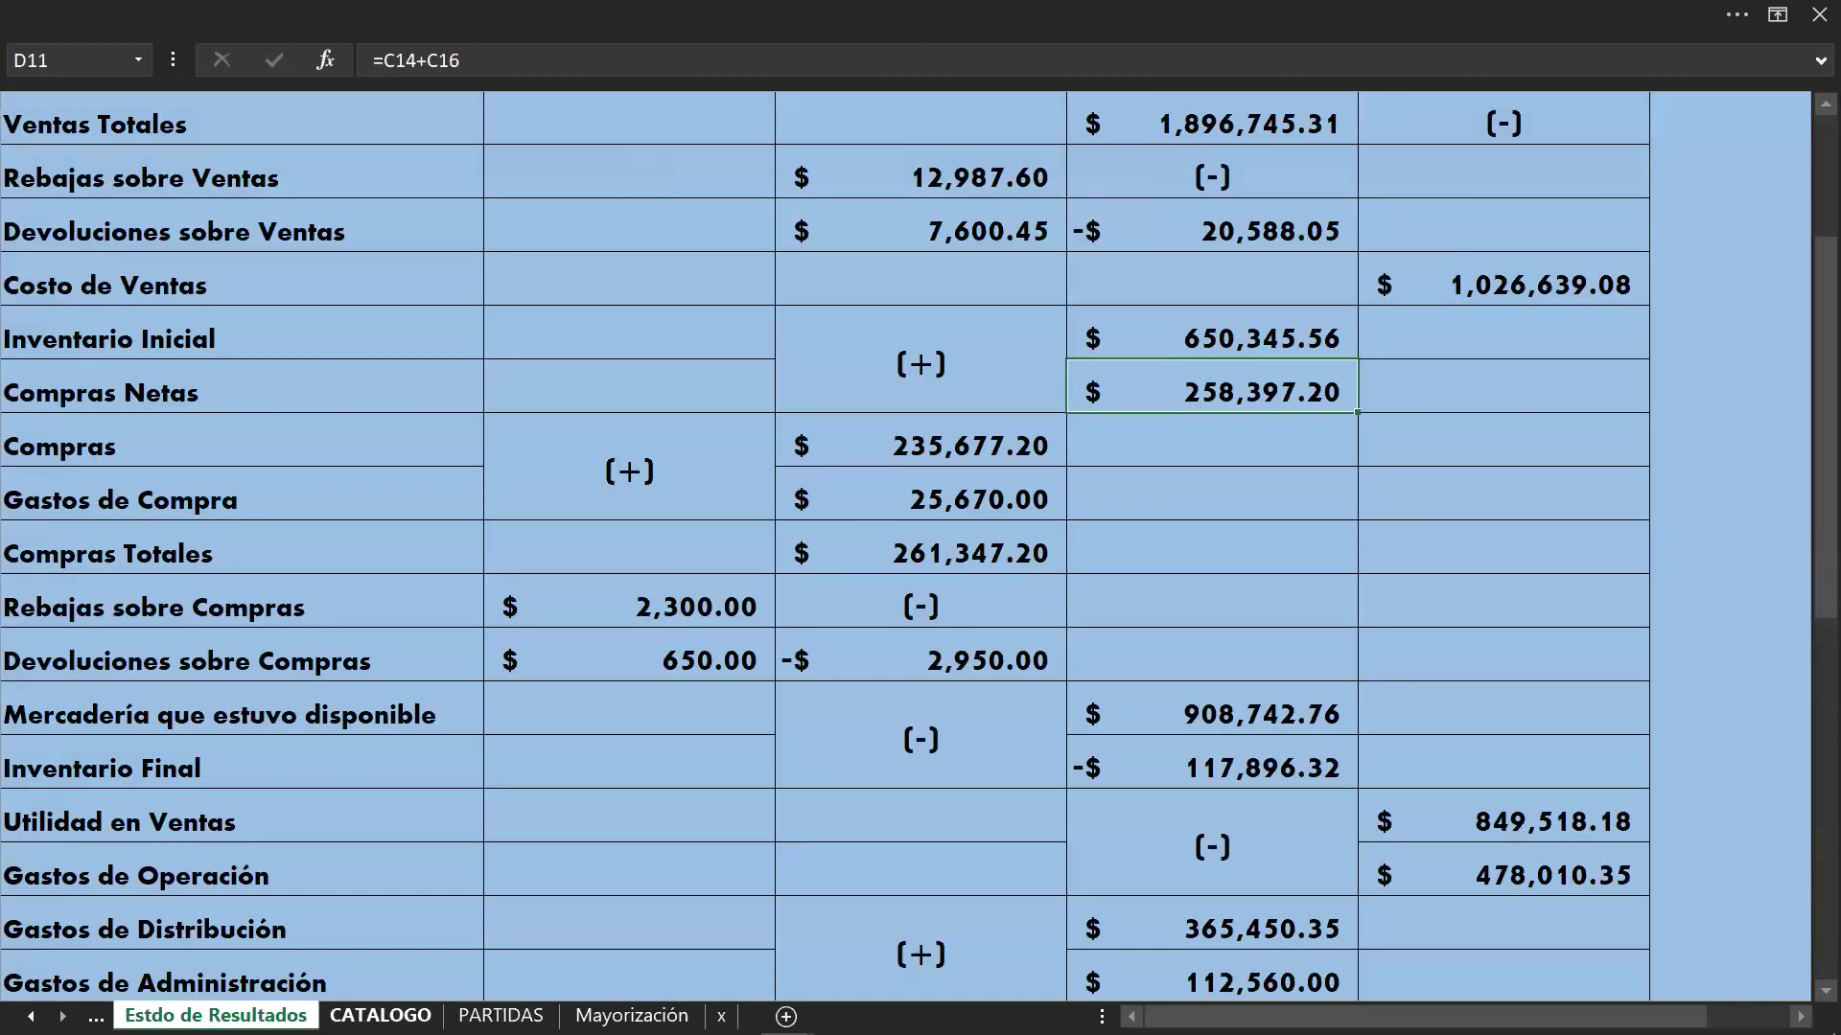
left_click(500, 1015)
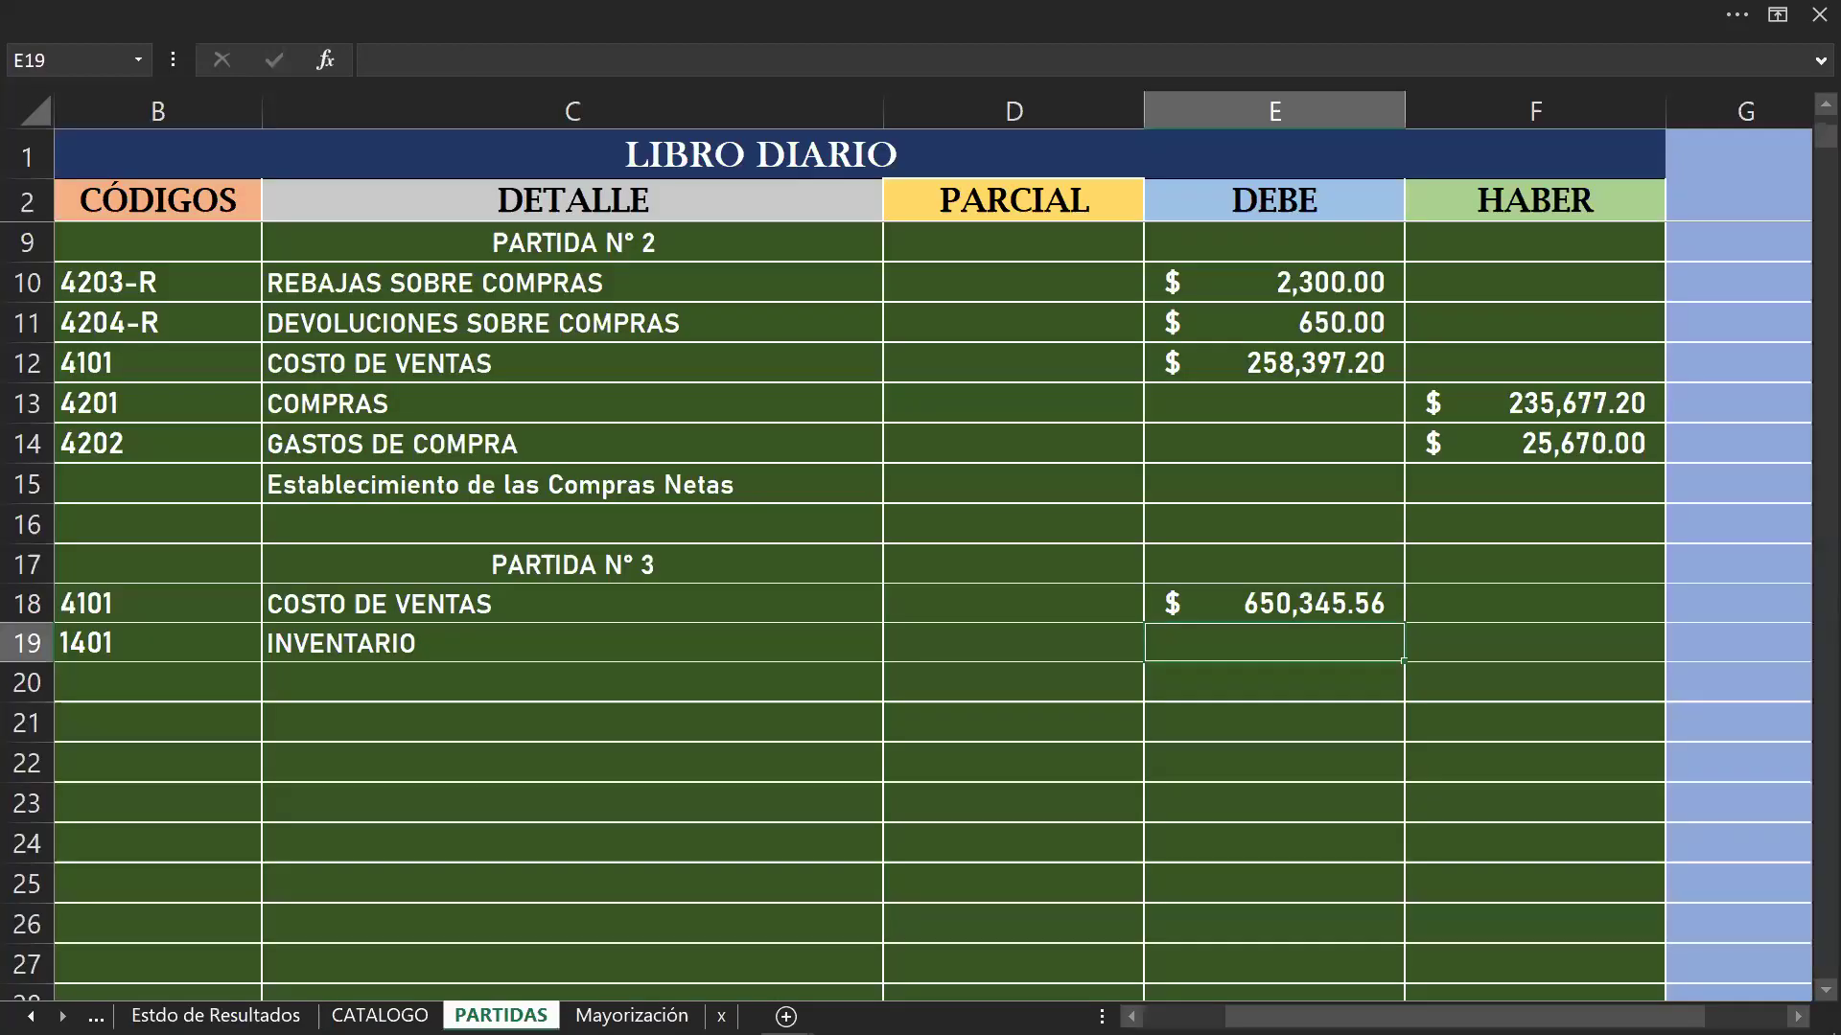
left_click(1521, 653)
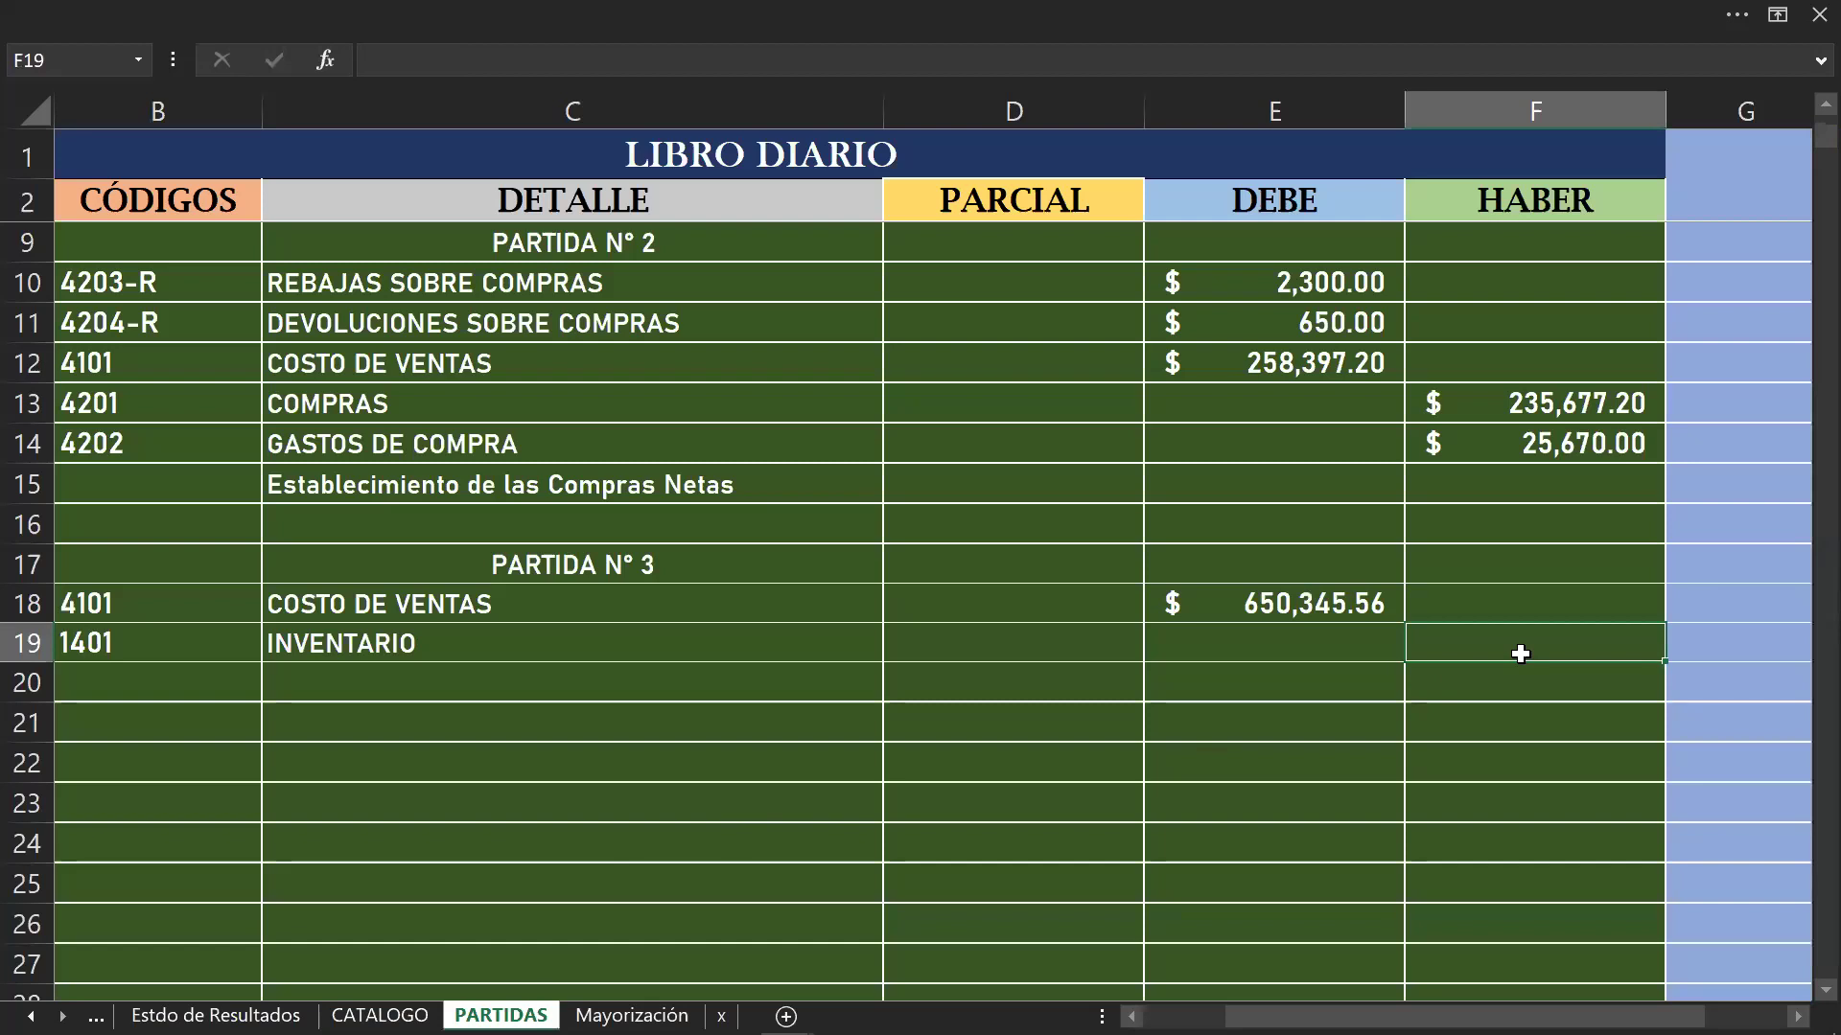
type("6503")
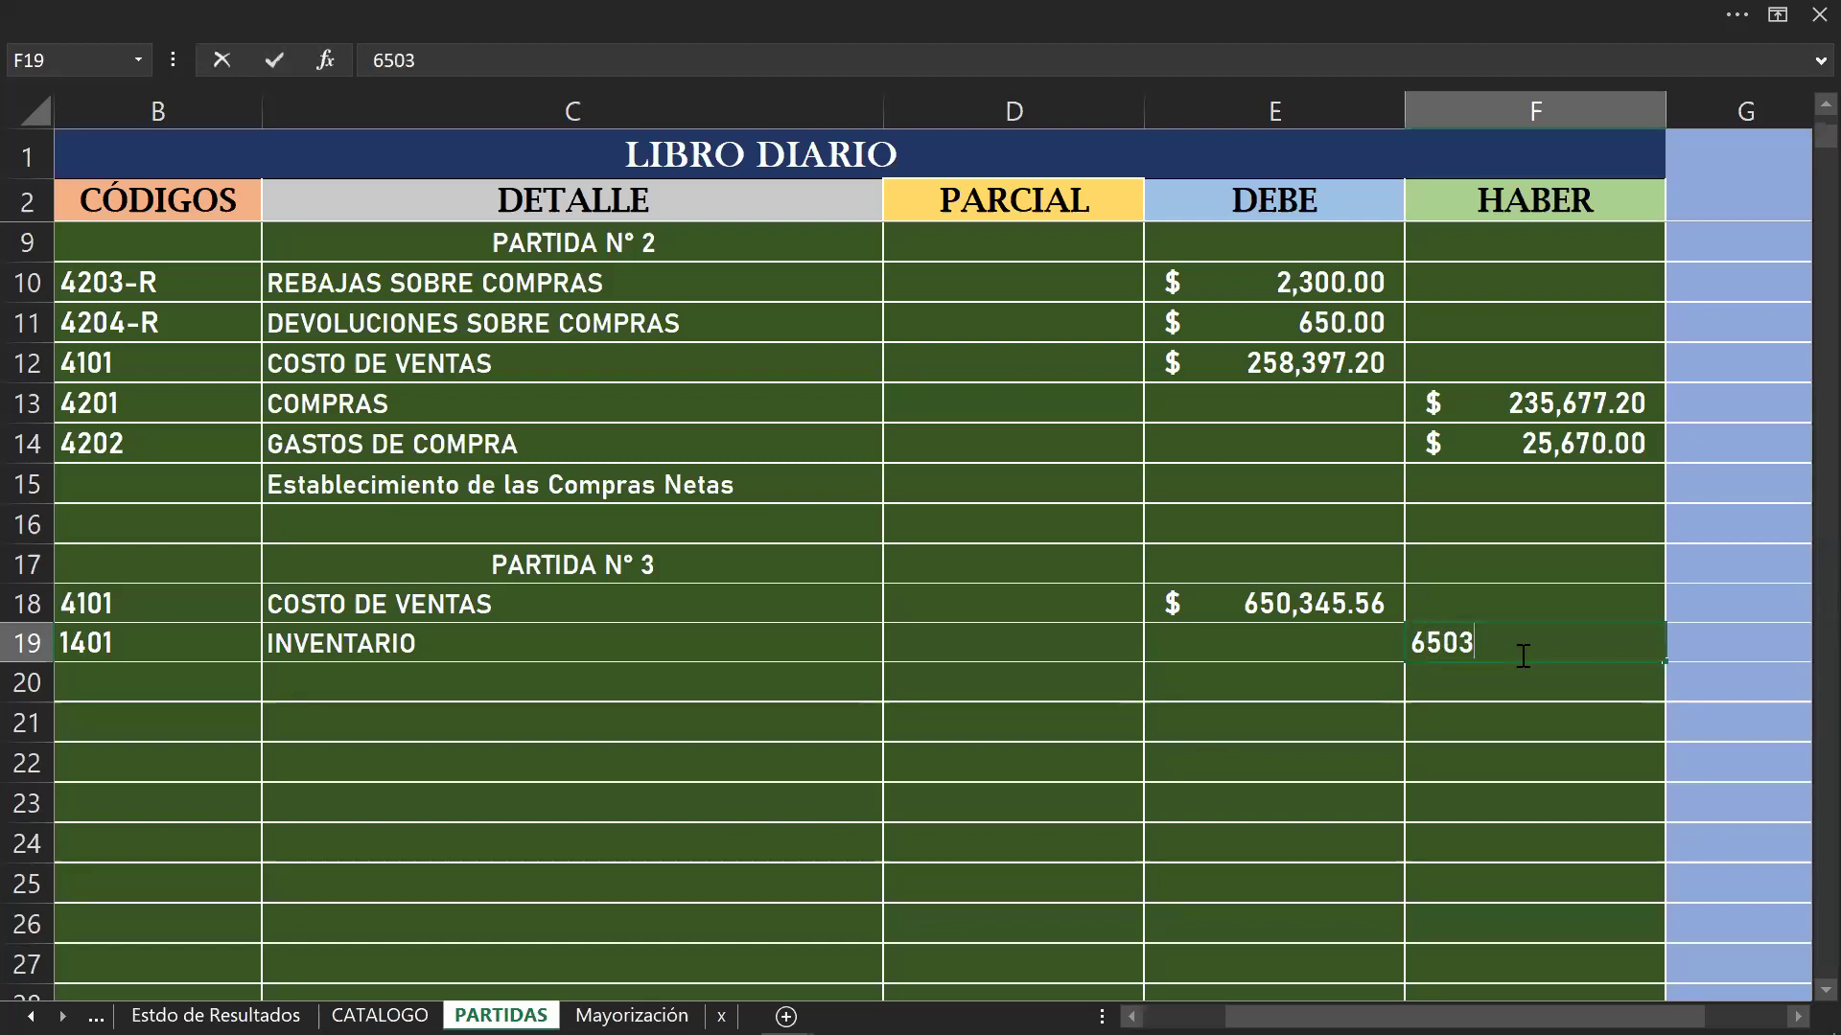
type("45.56")
key("Return")
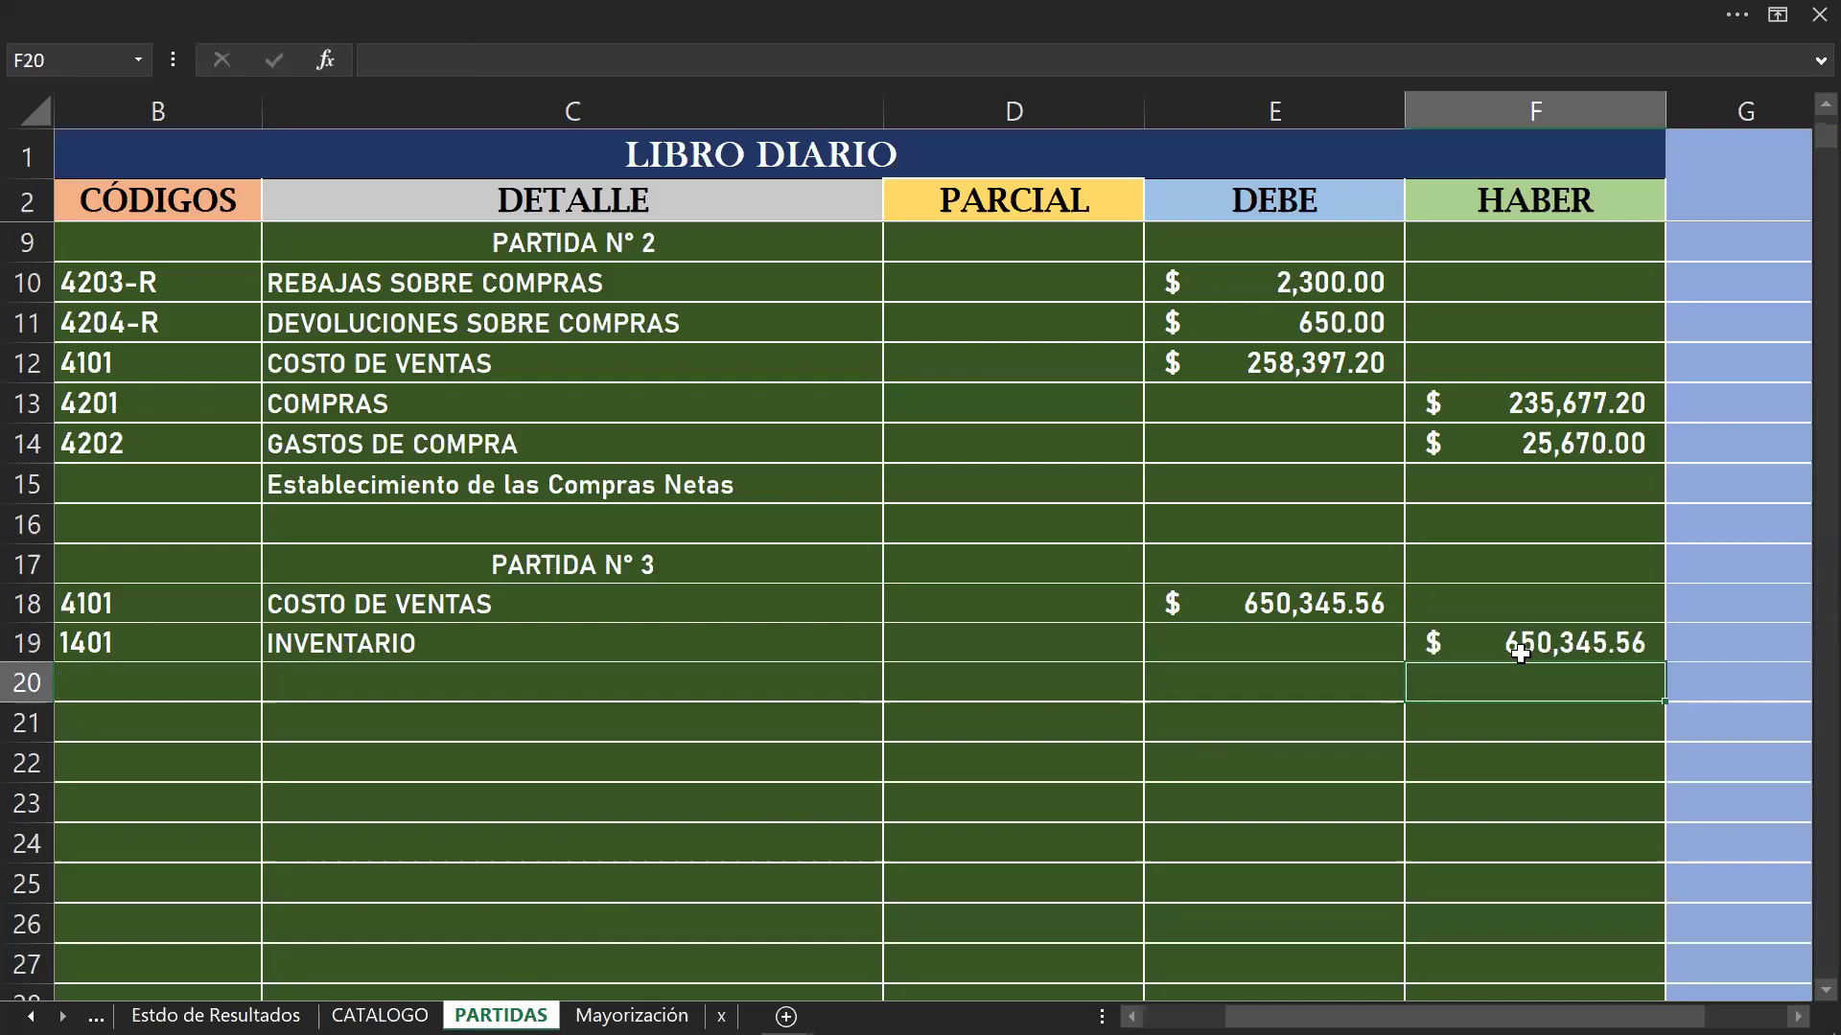
Step: Enter the entry 3 description "Liquidación del Inventario Inicial y Establecimiento de la mercadería que estuvo disponible" in cell C20 of PARTIDAS
left_click(800, 688)
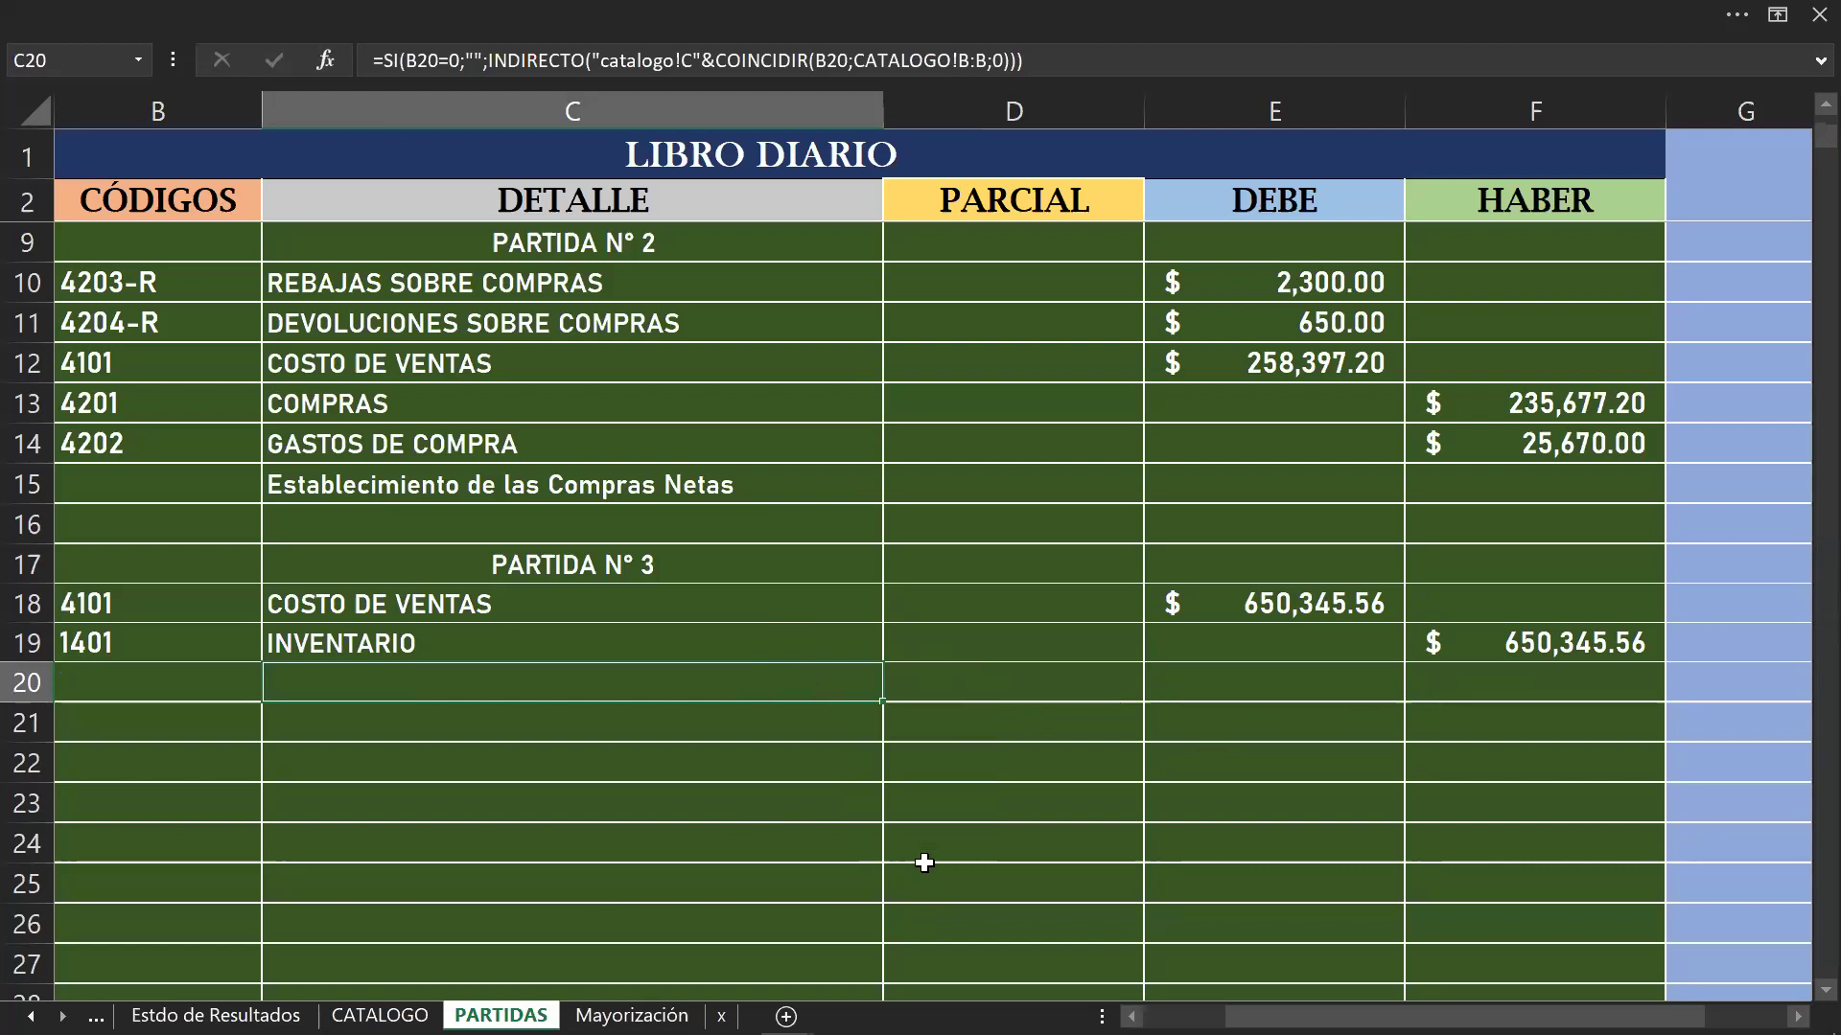
type("Es")
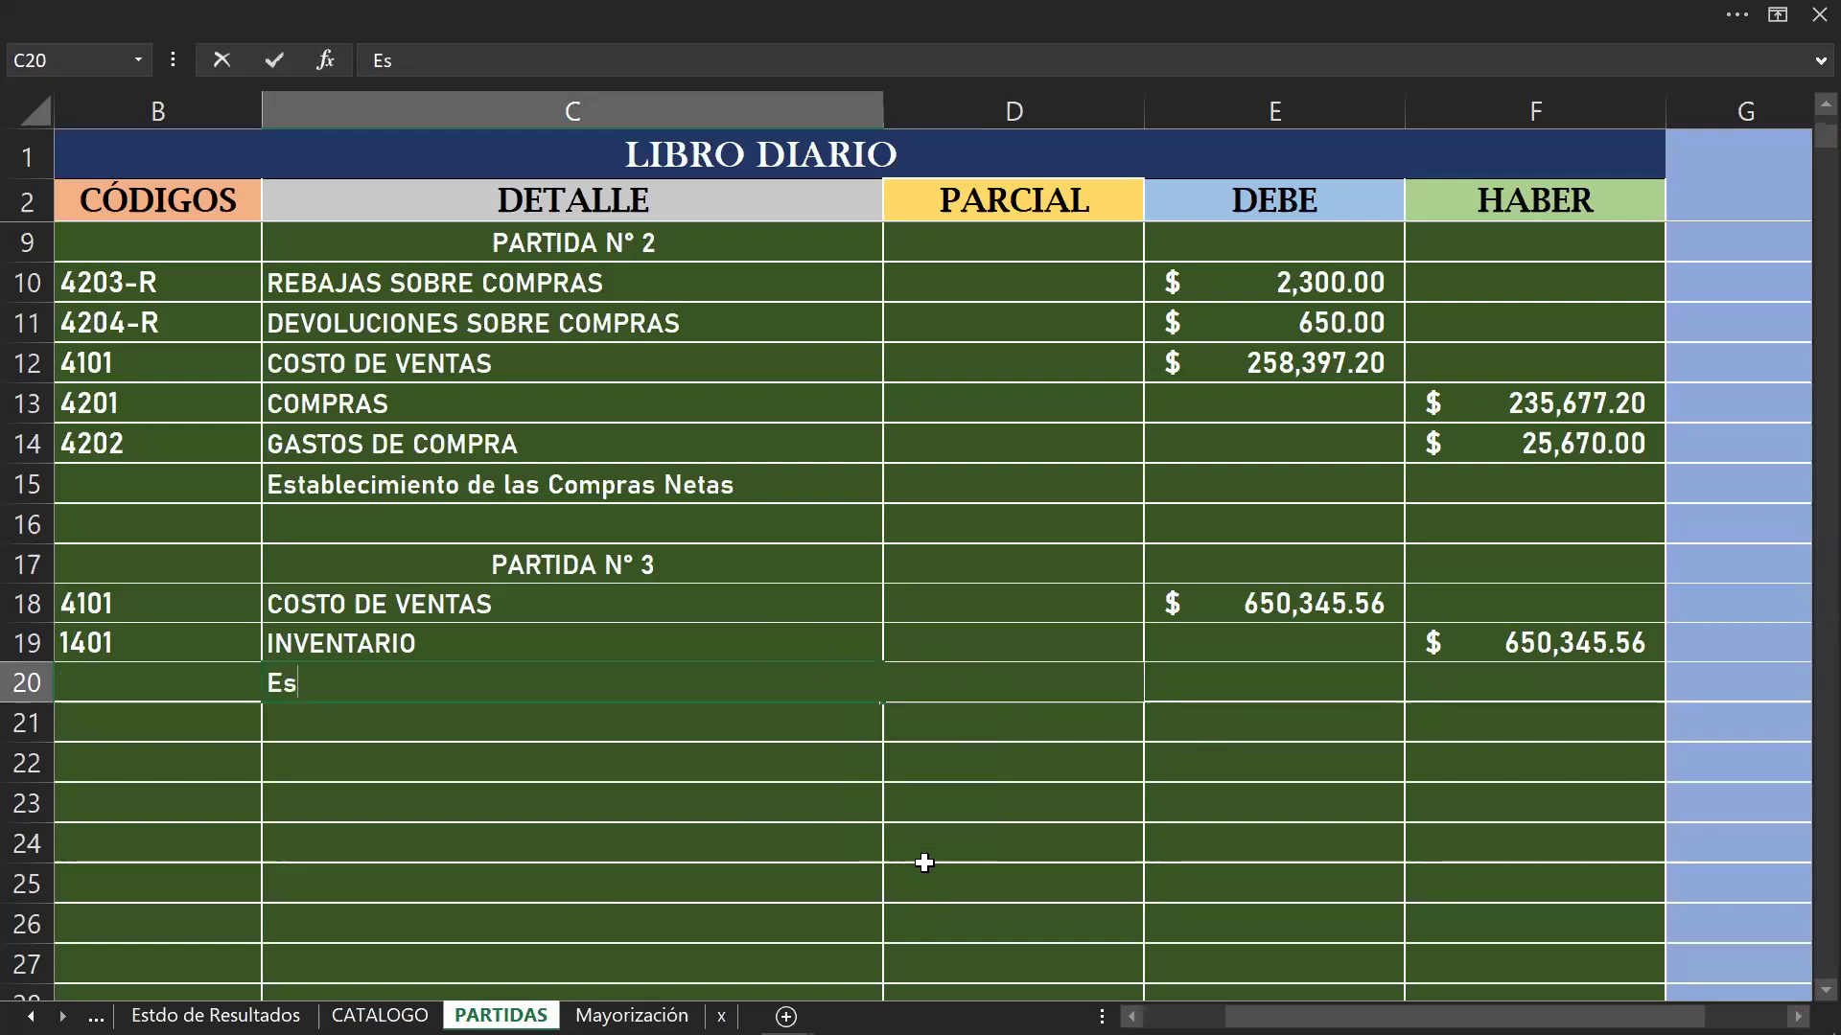
key("BackSpace")
key("BackSpace")
type("LIQ")
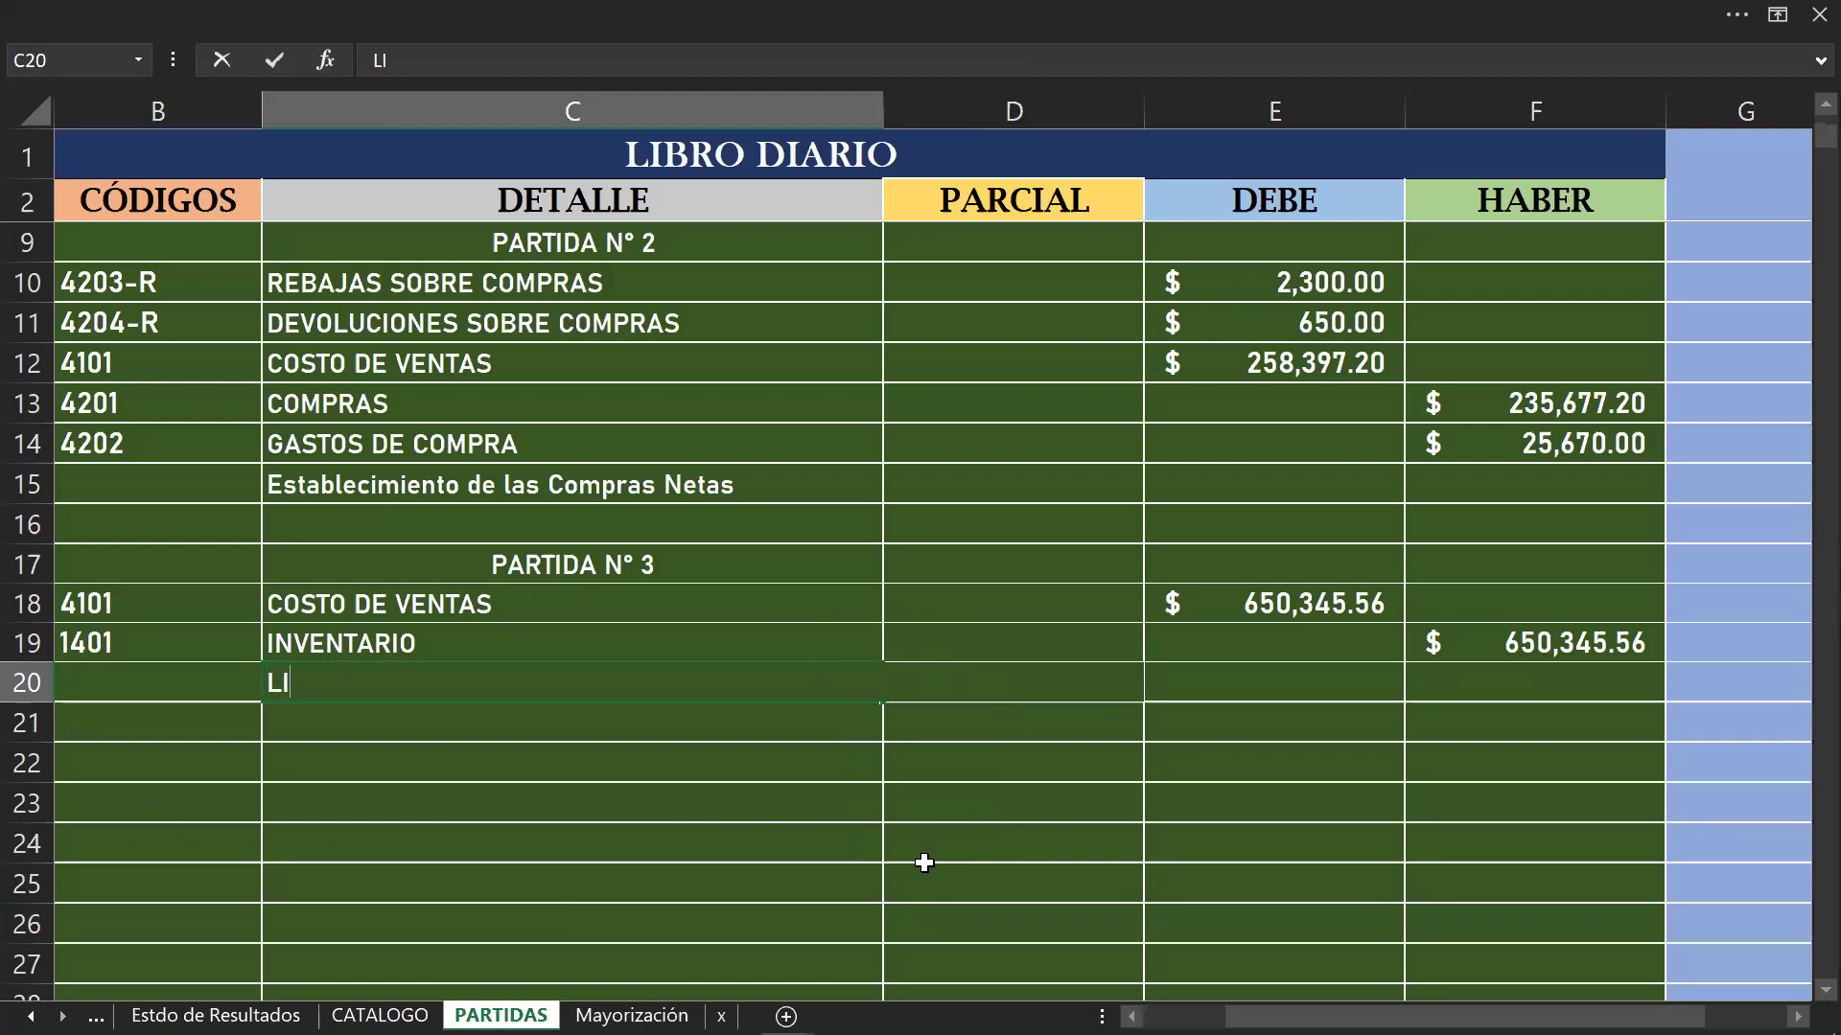
key("BackSpace")
key("BackSpace")
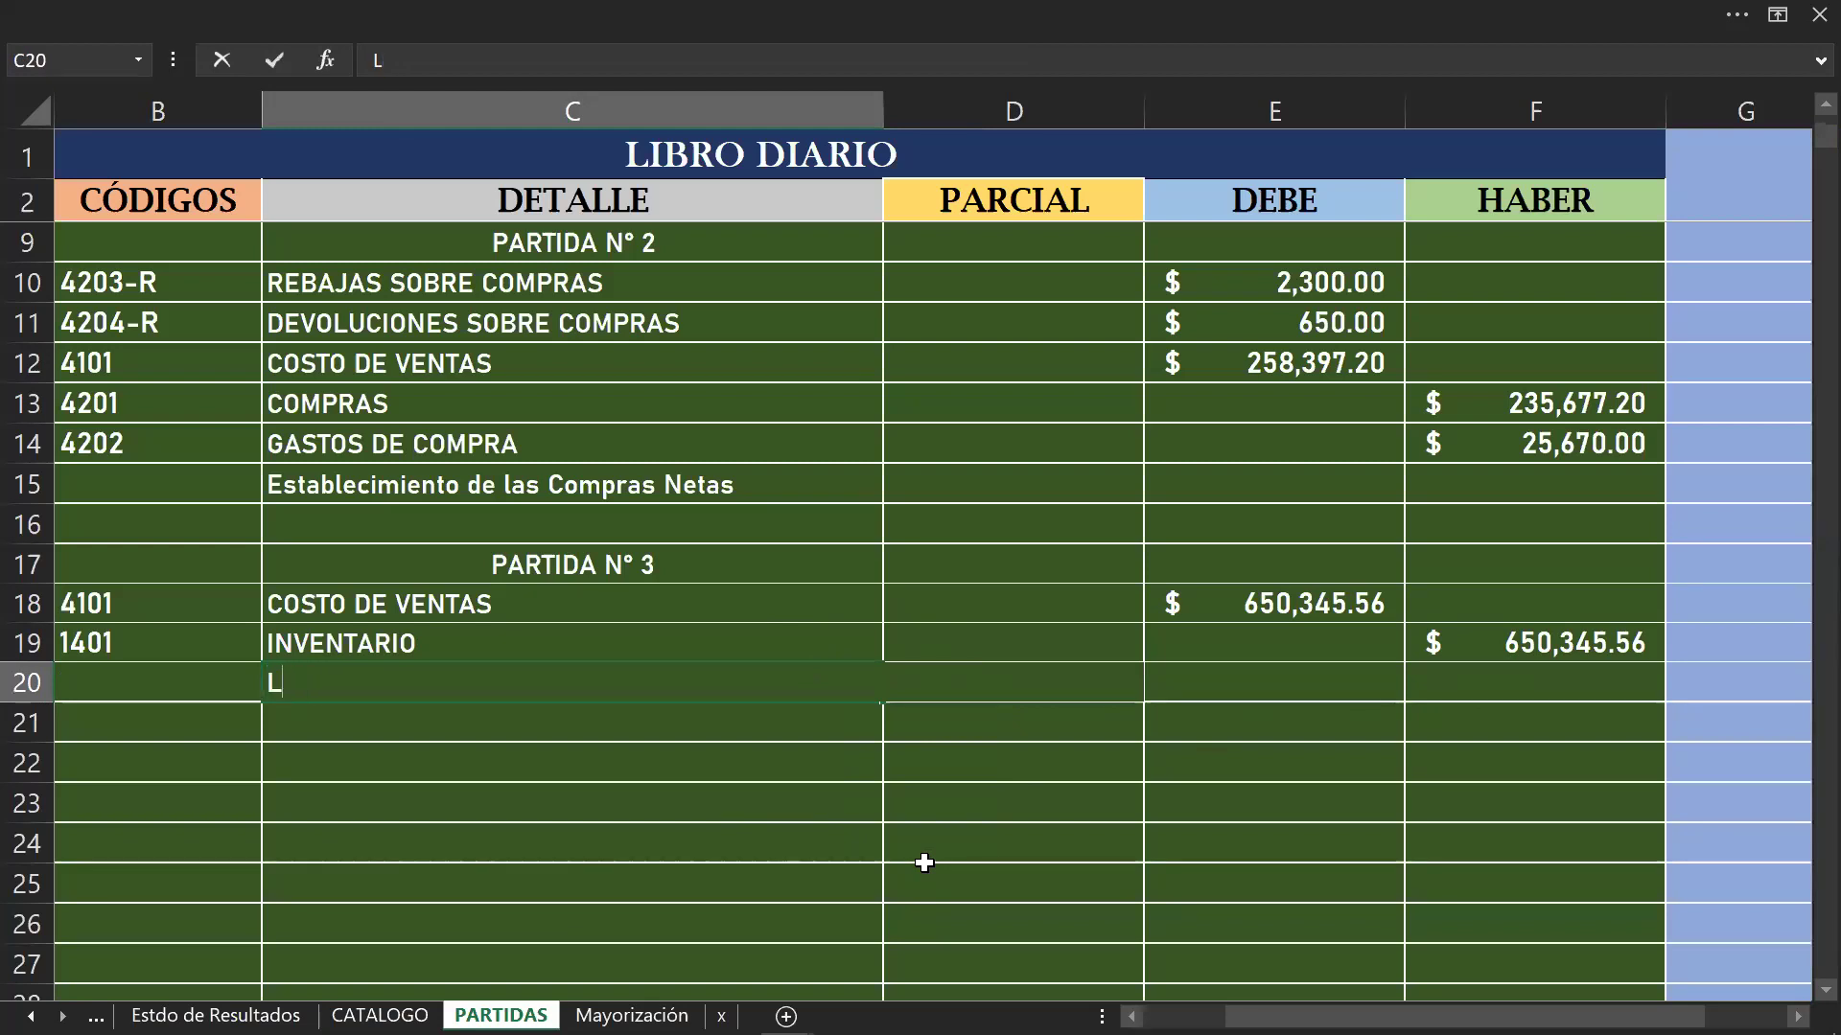
type("iquidación del Ive")
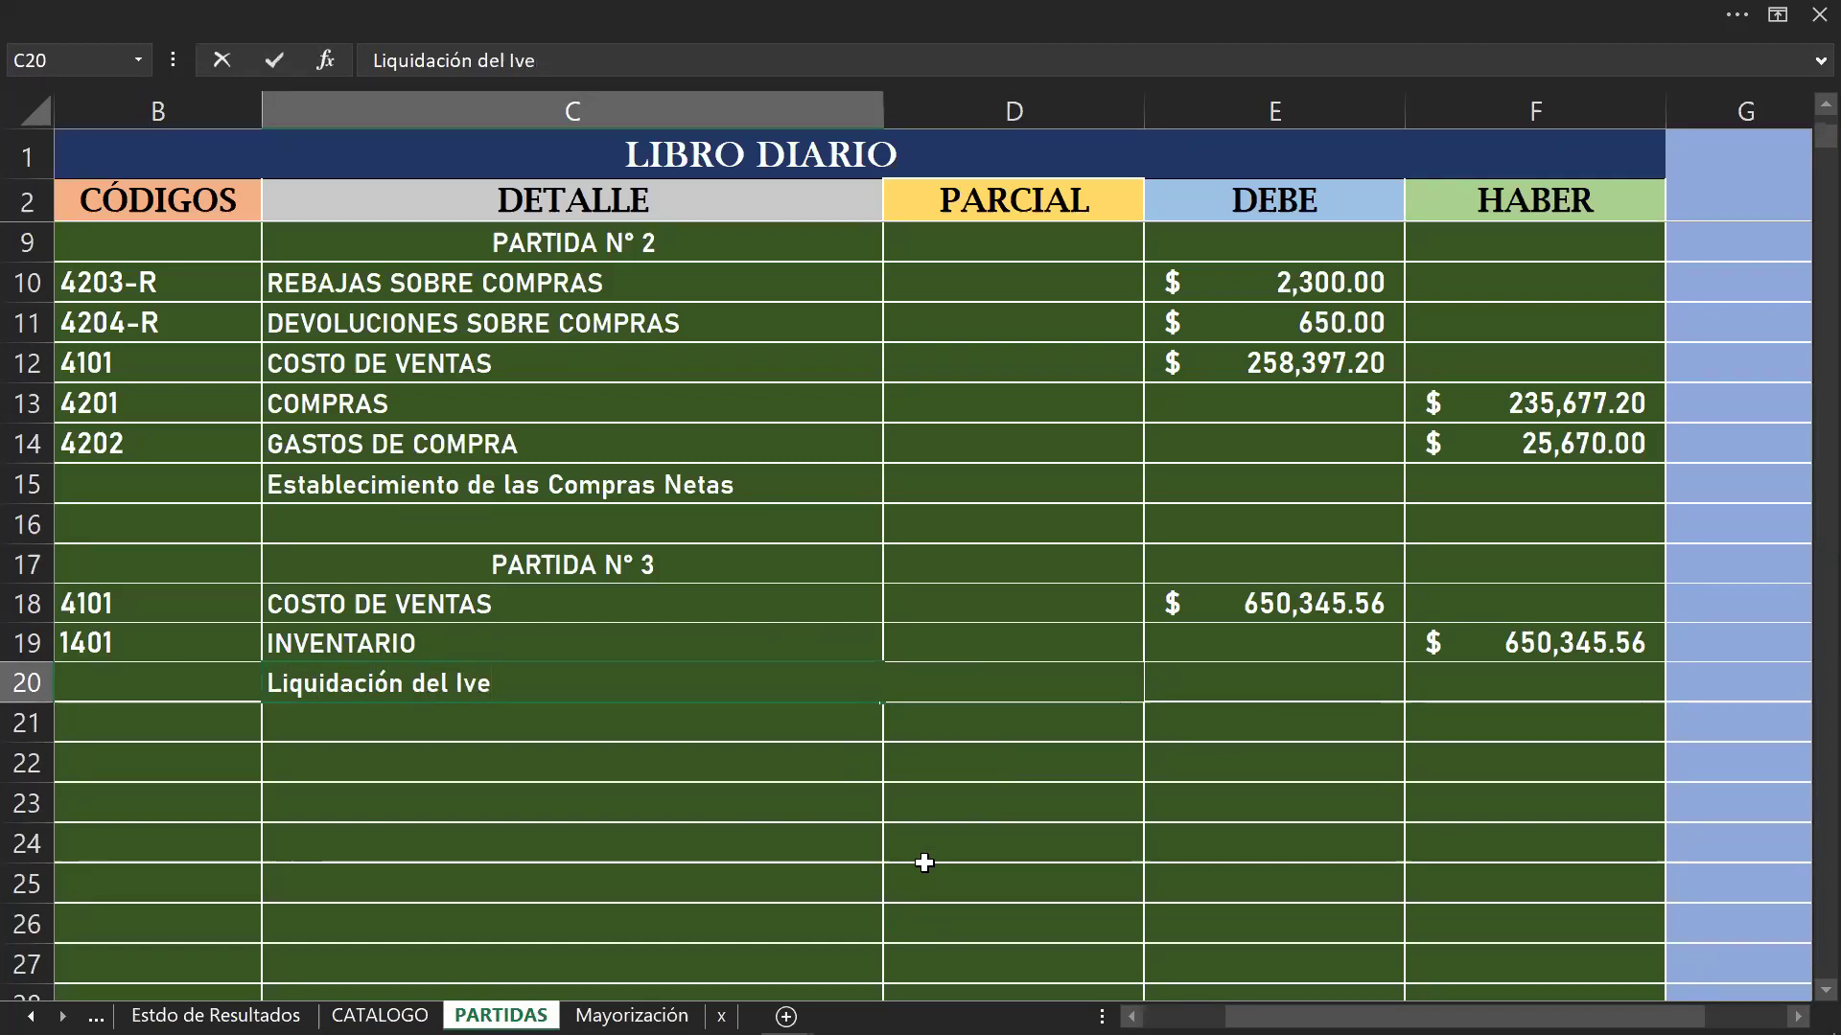
key("BackSpace")
key("BackSpace")
type("nven tari")
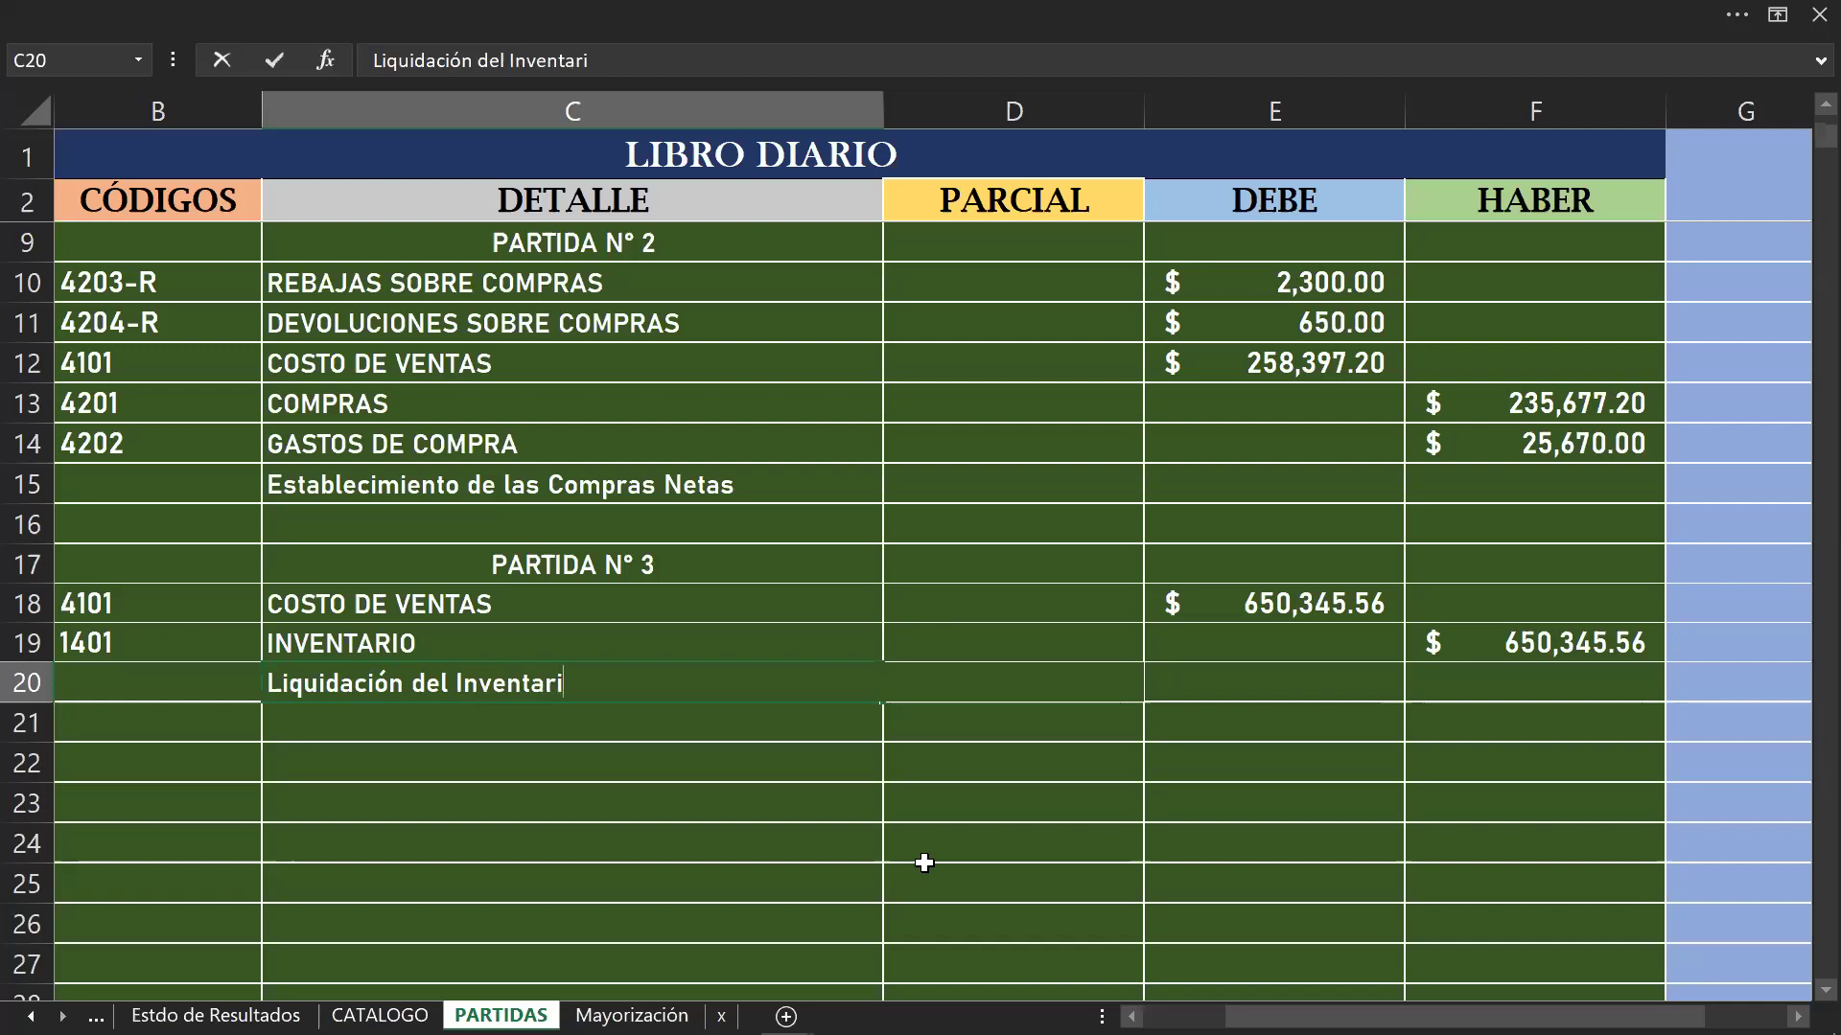
type("o Inicial")
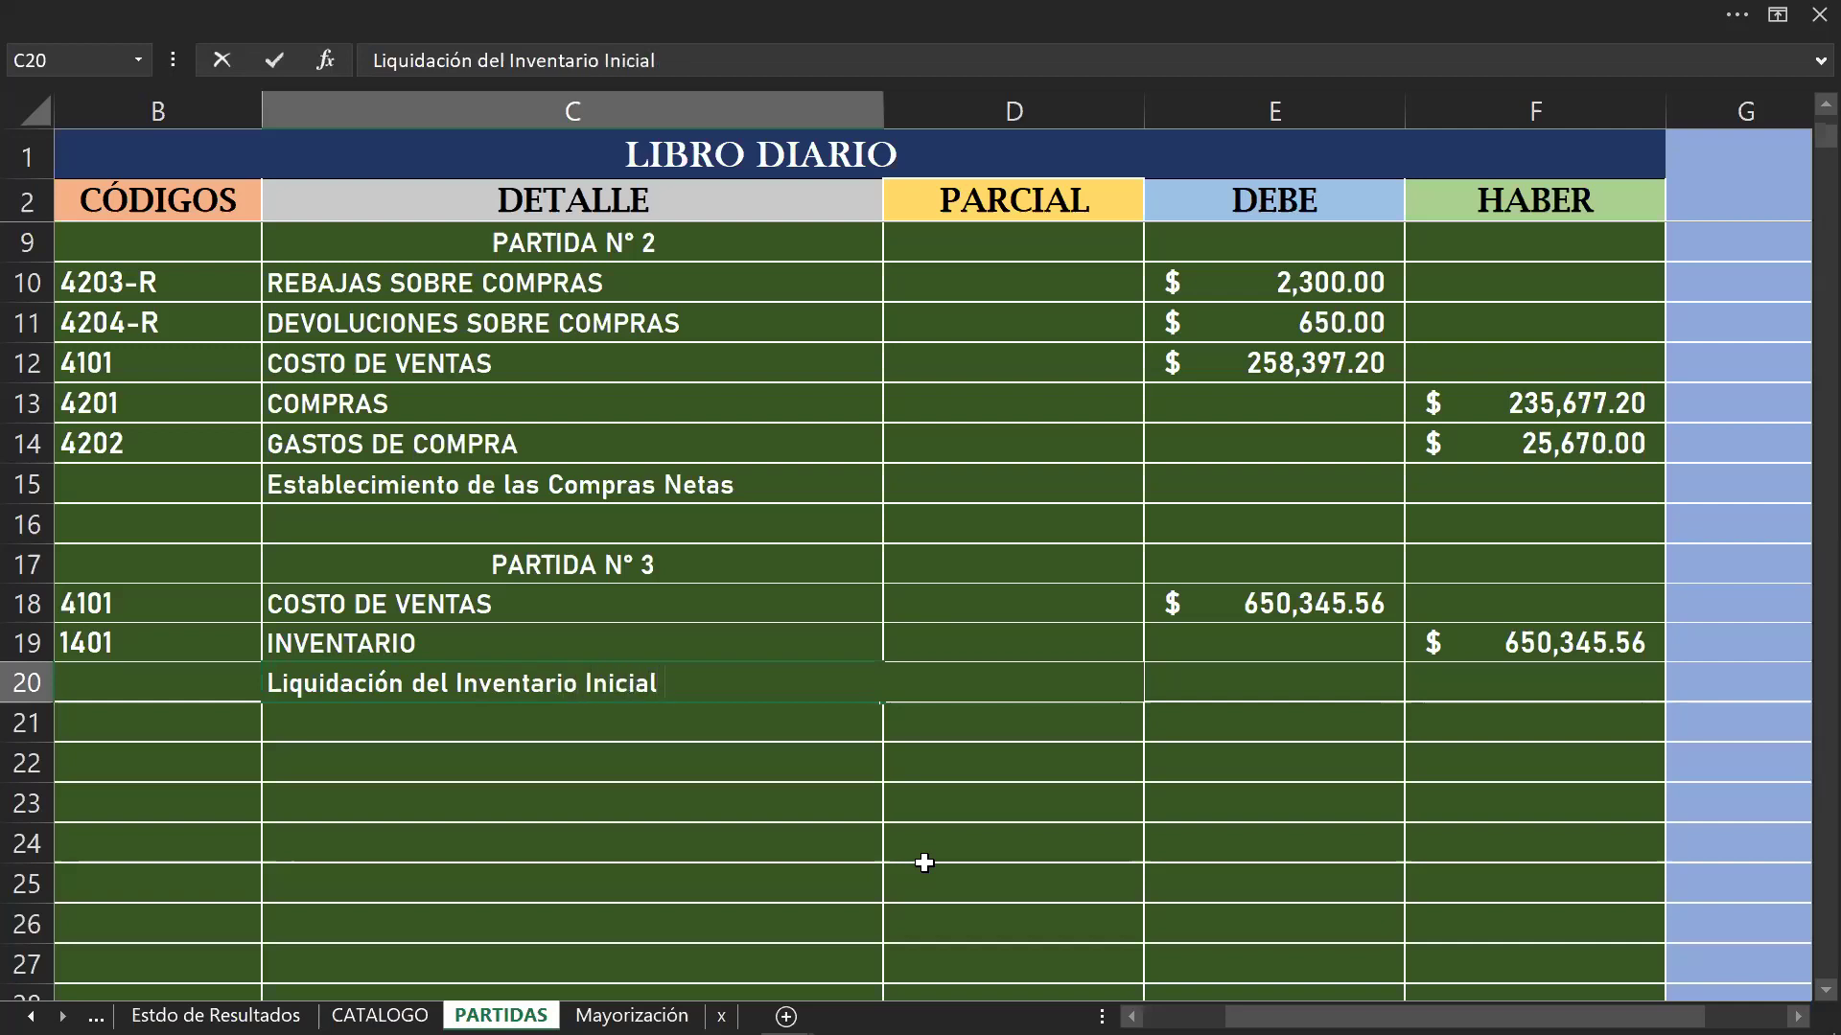
type(" y Establecim")
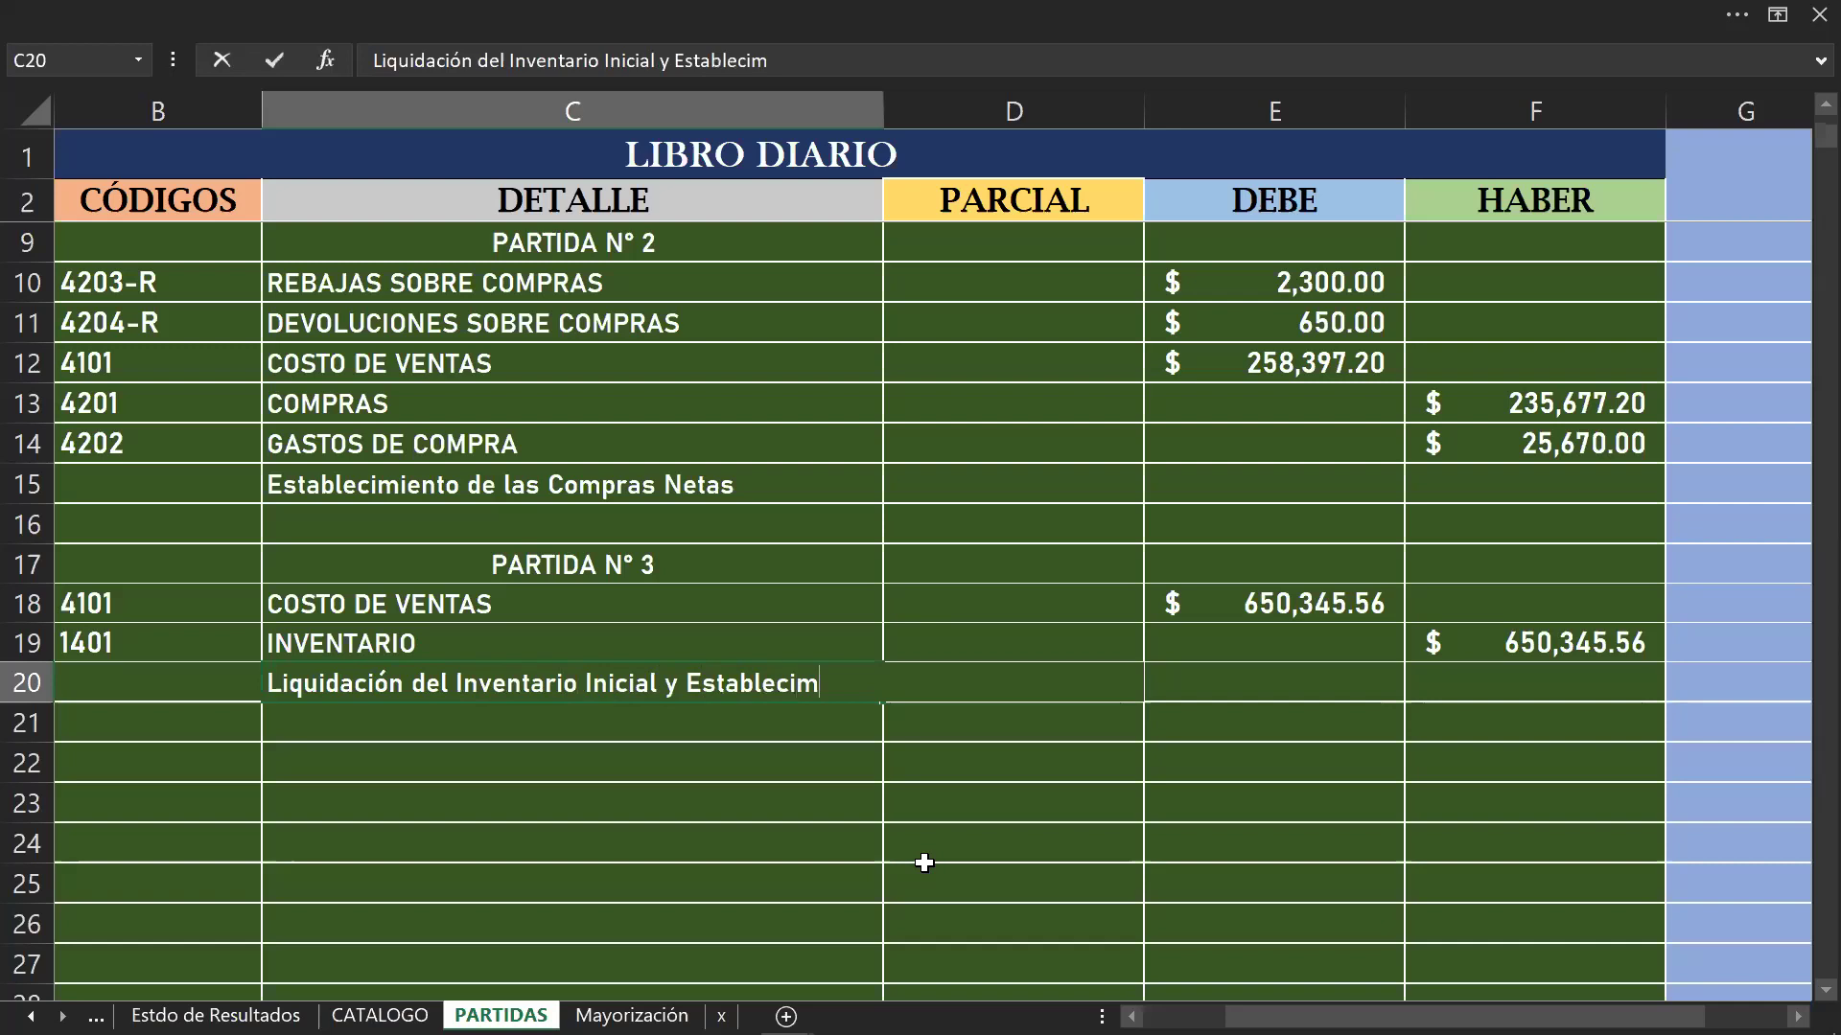
type("iento de")
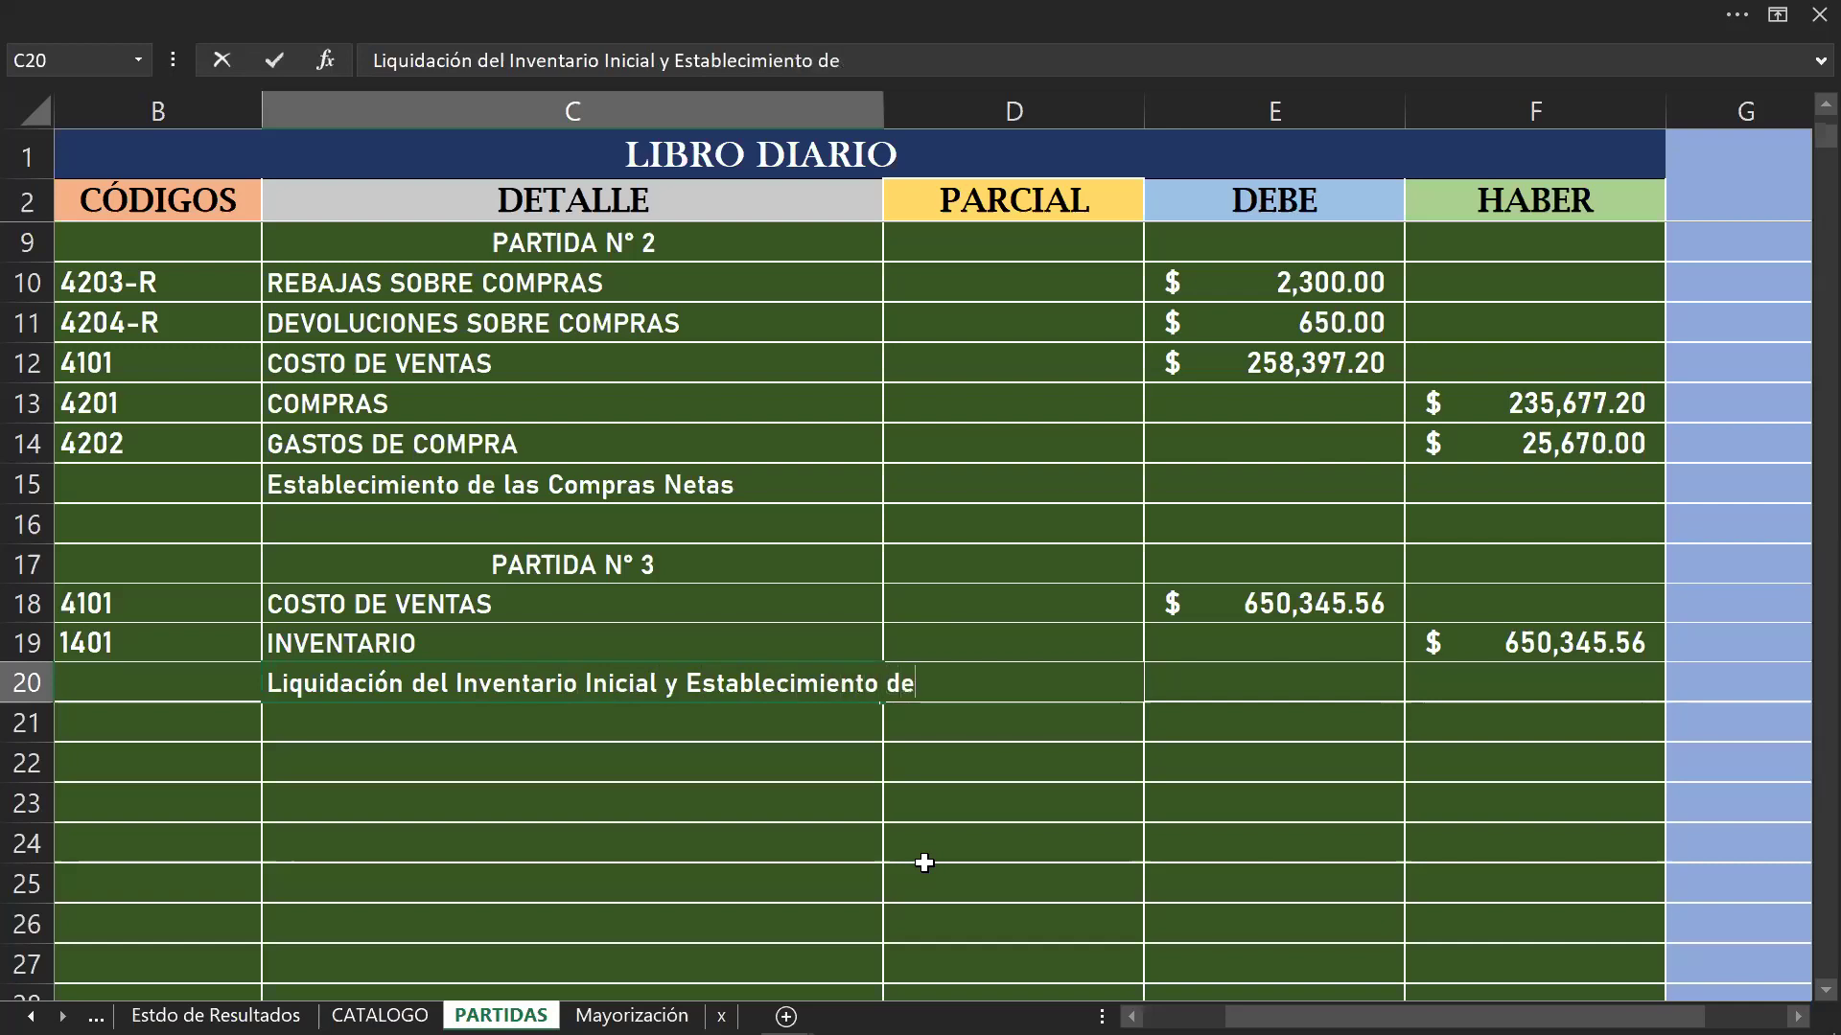
type(" la mercadería que estuvo disponible")
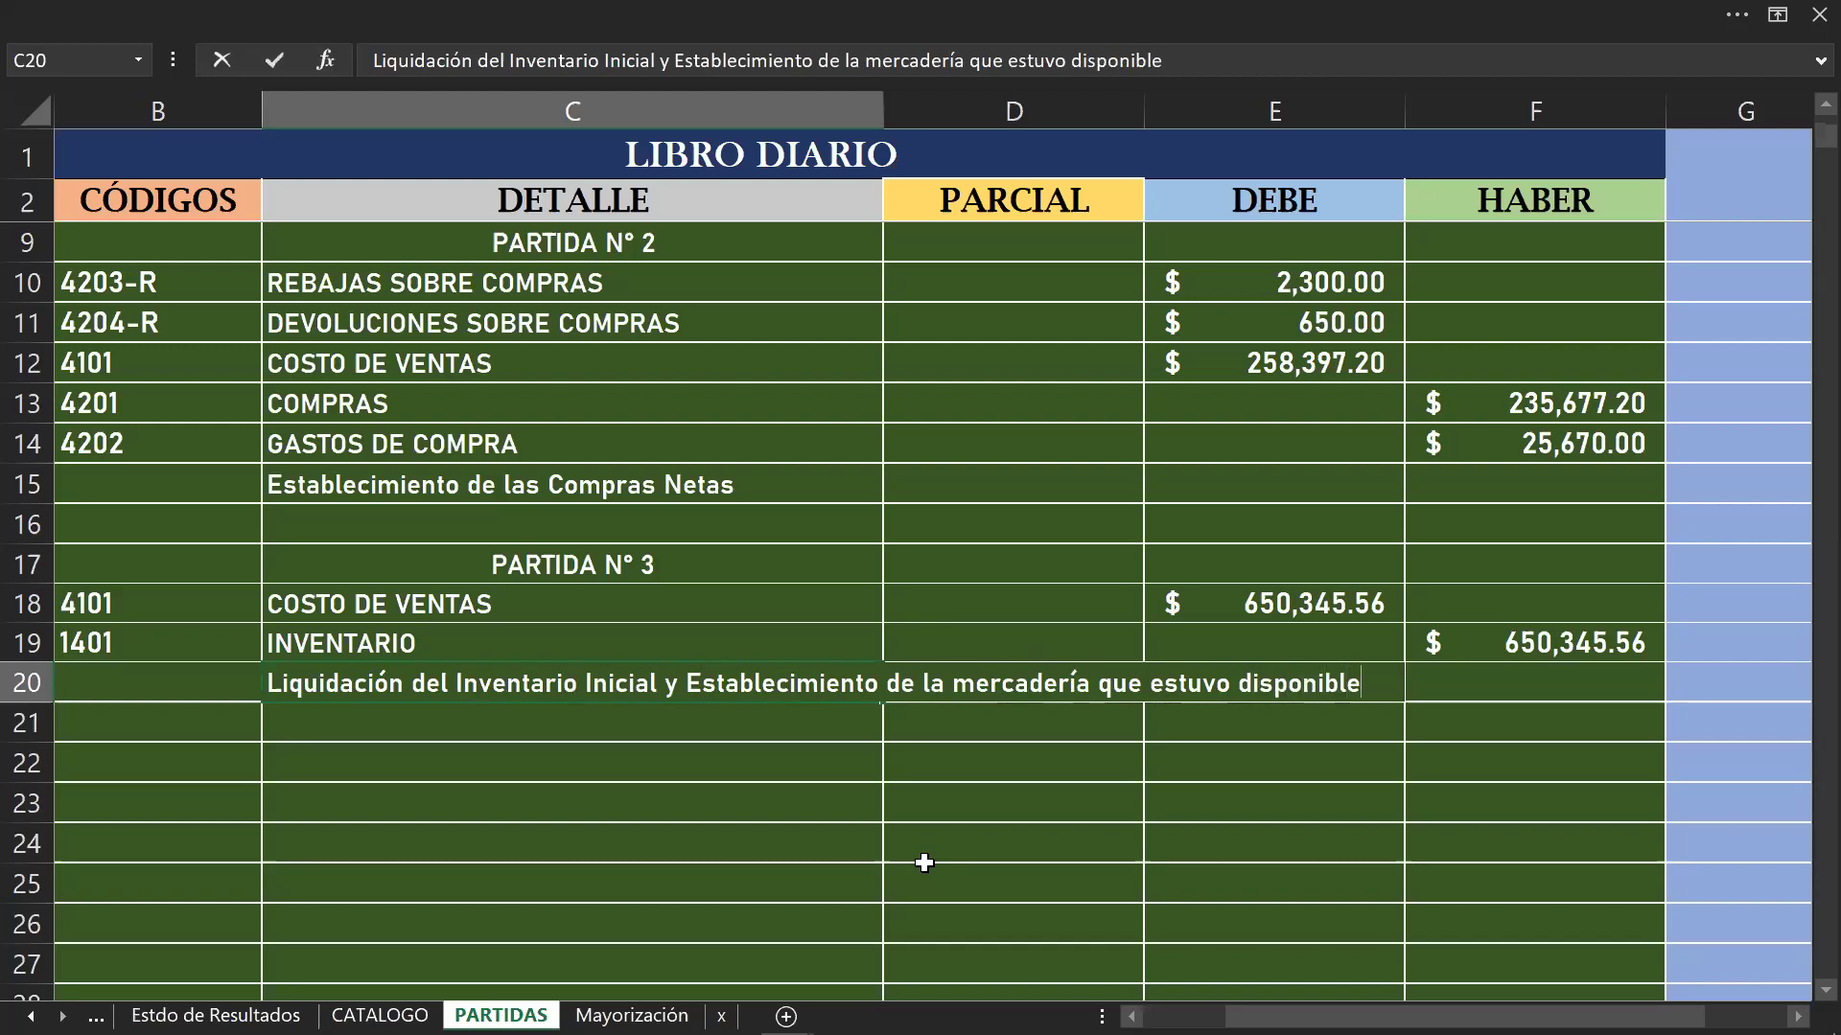
key("Return")
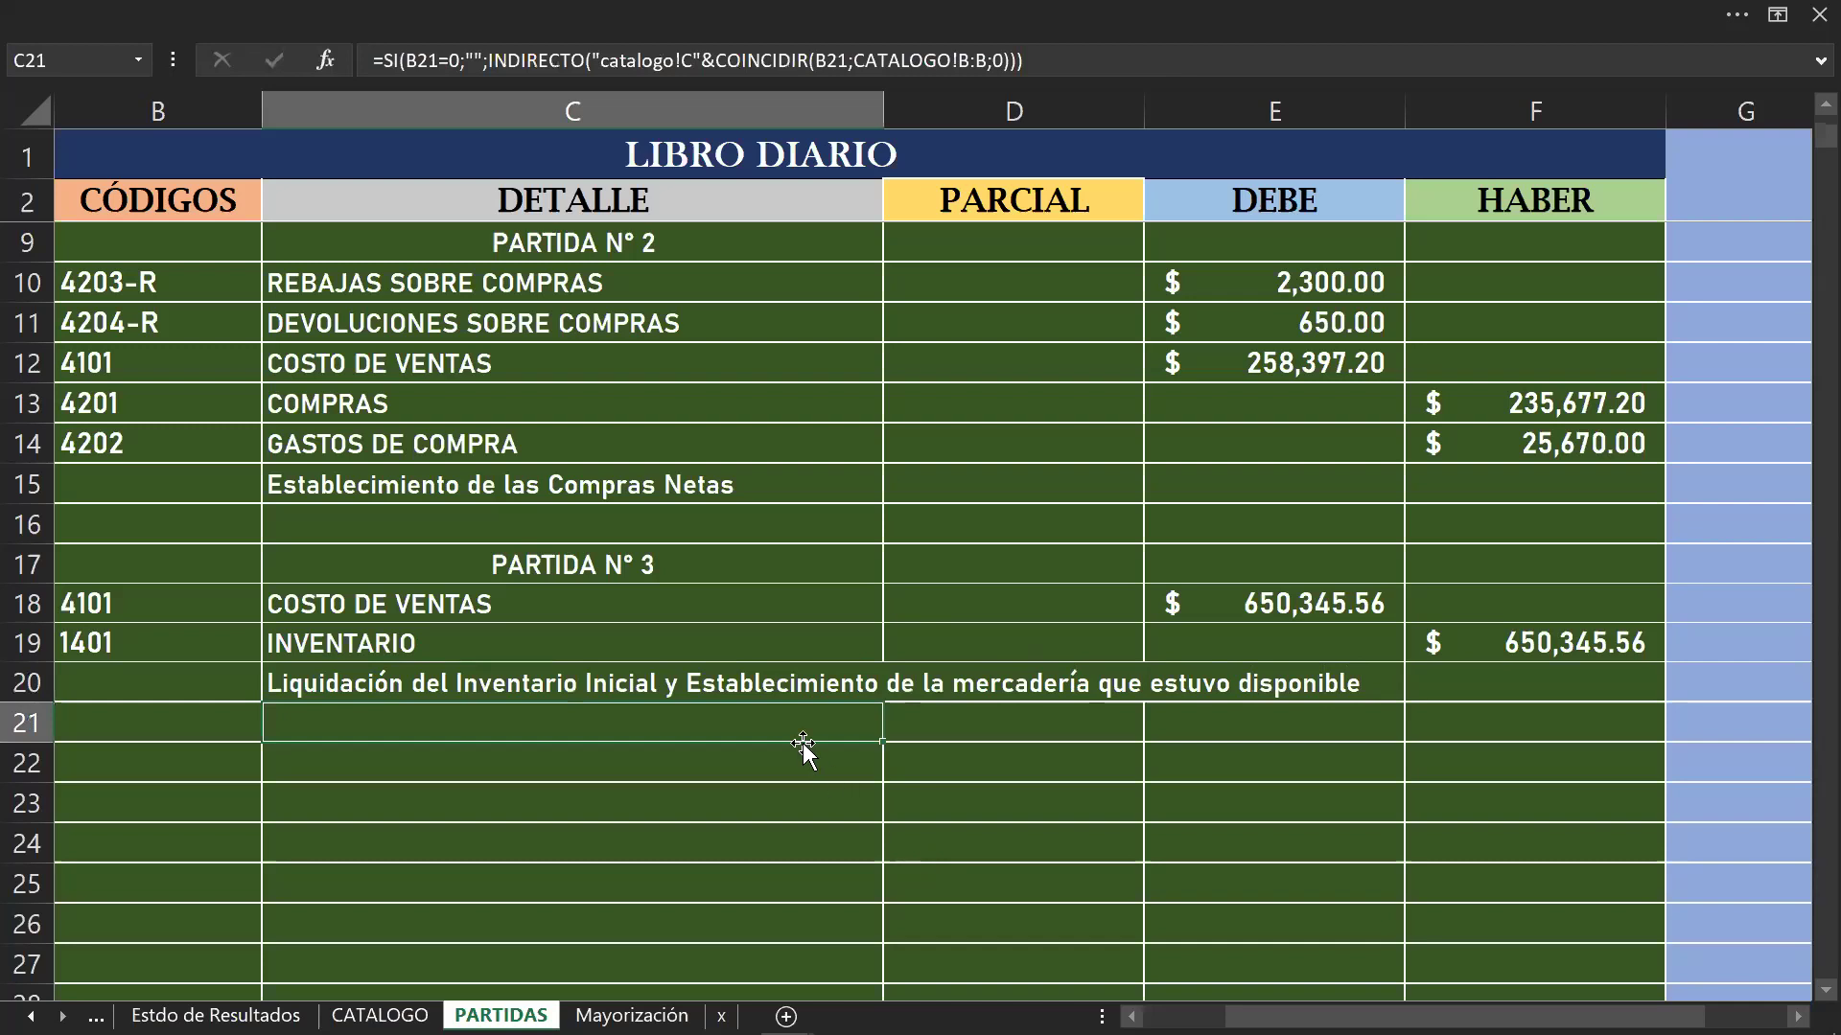
Step: Wrap the text of the entry 3 description in cell C20 so it fits within the DETALLE column
left_click(800, 691)
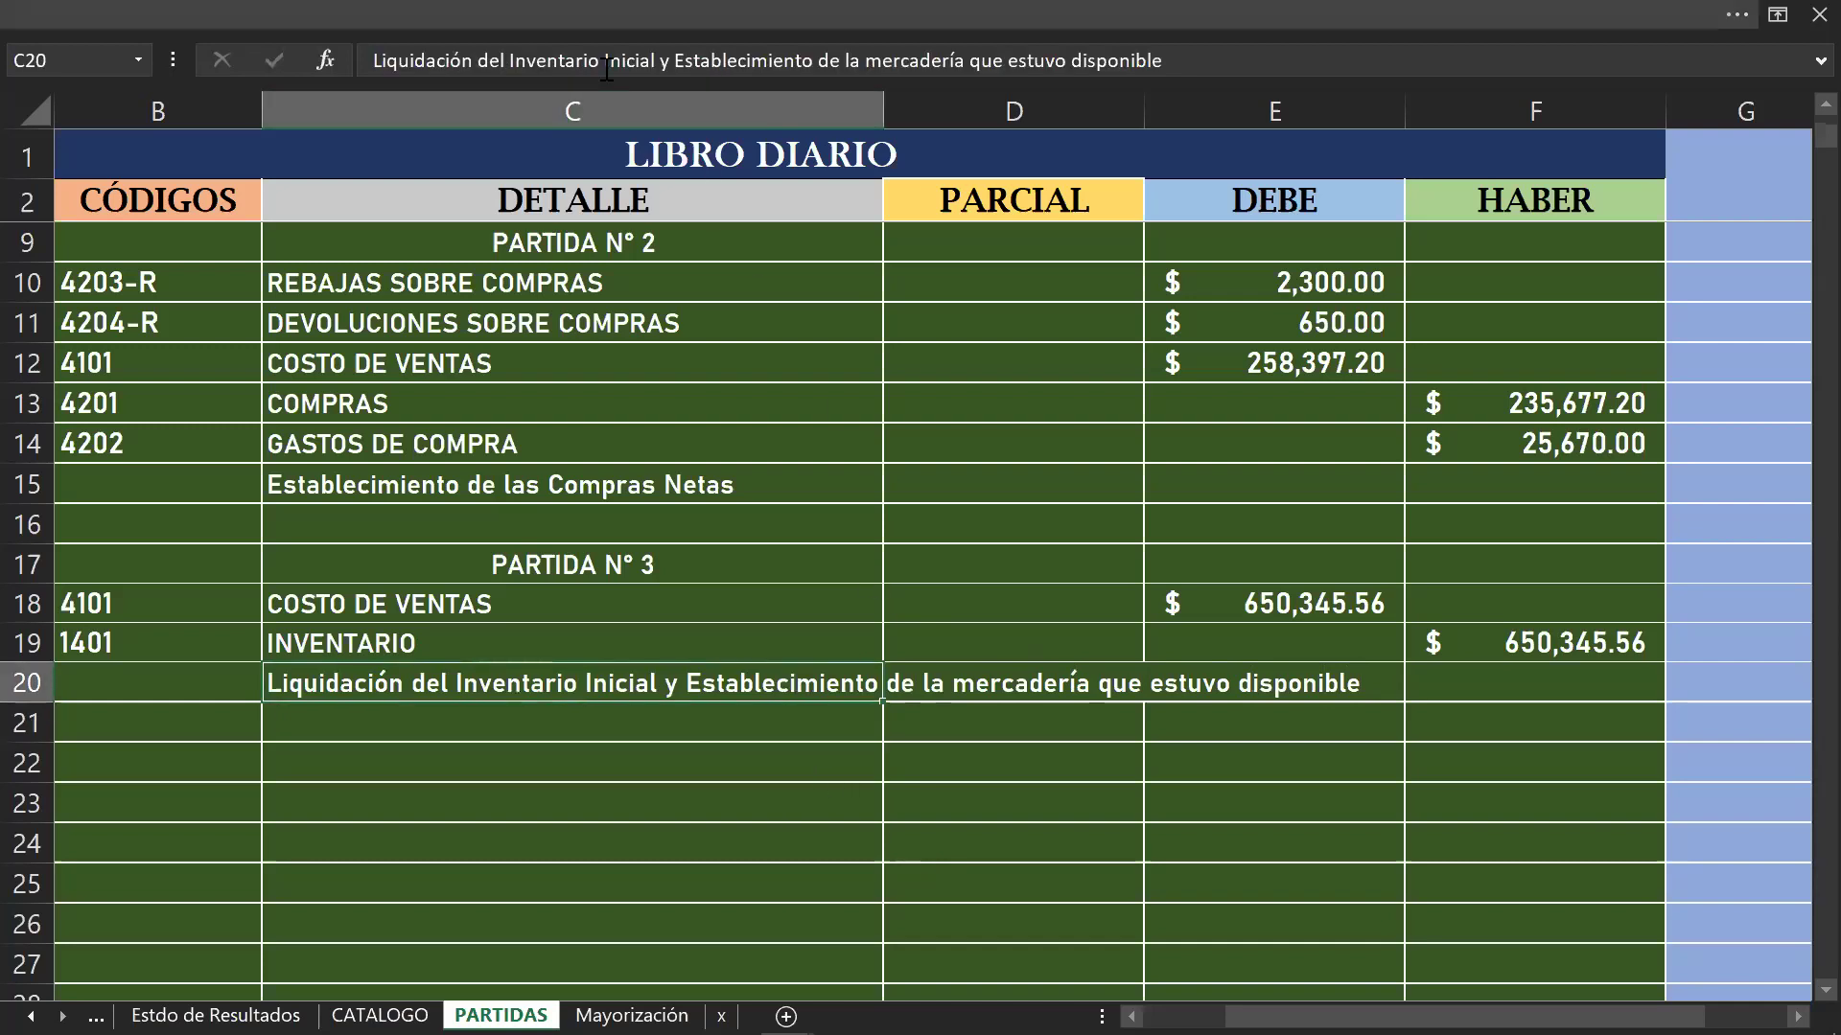
left_click(320, 11)
left_click(319, 12)
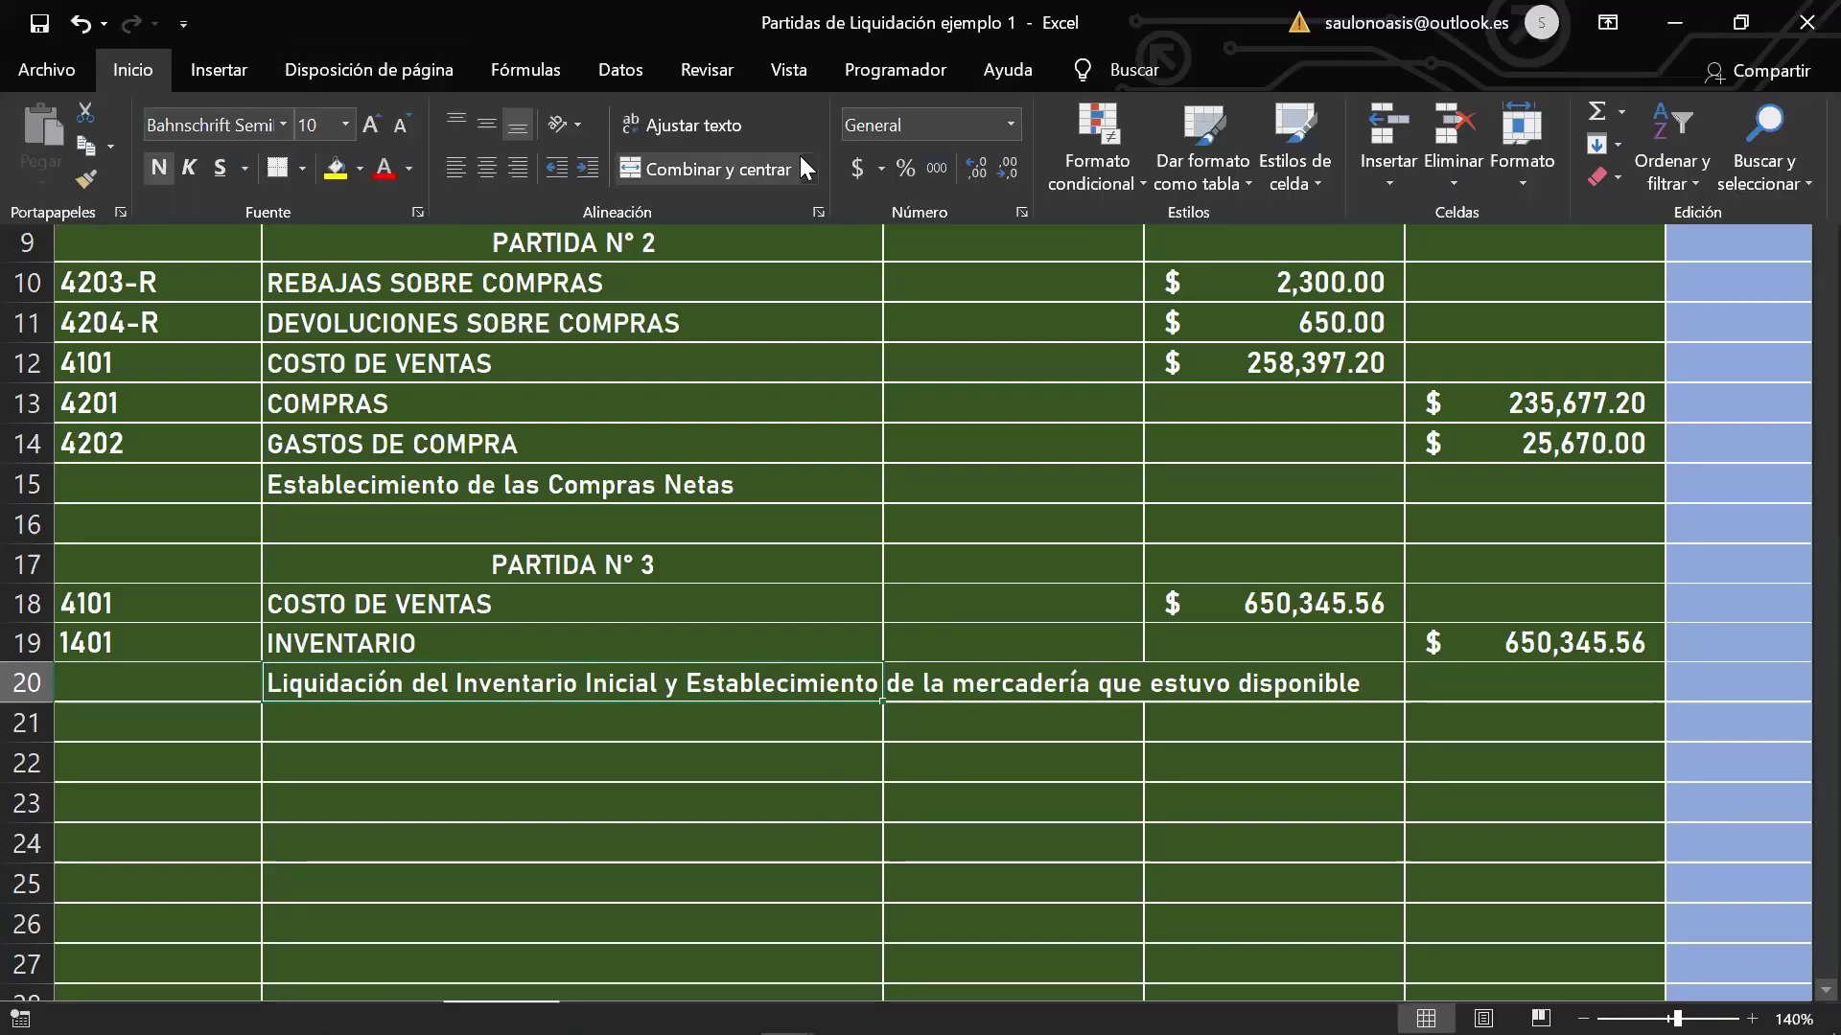
left_click(721, 125)
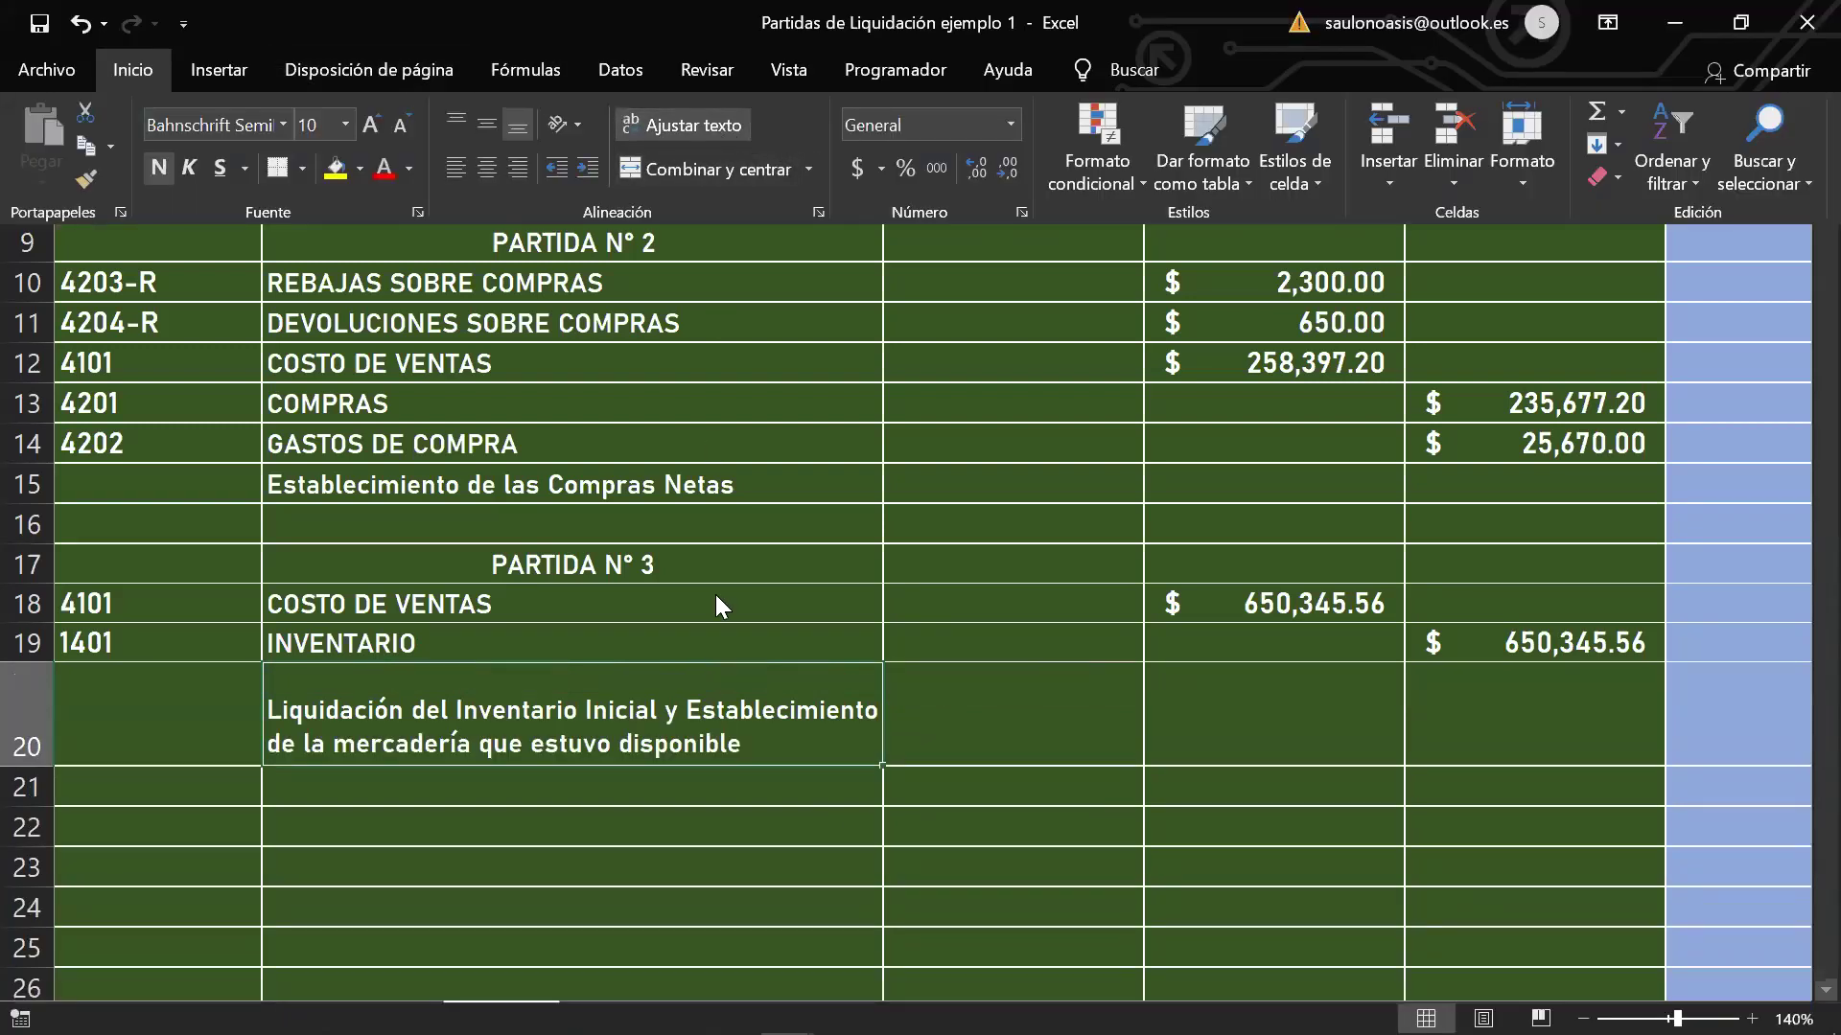
left_click(799, 799)
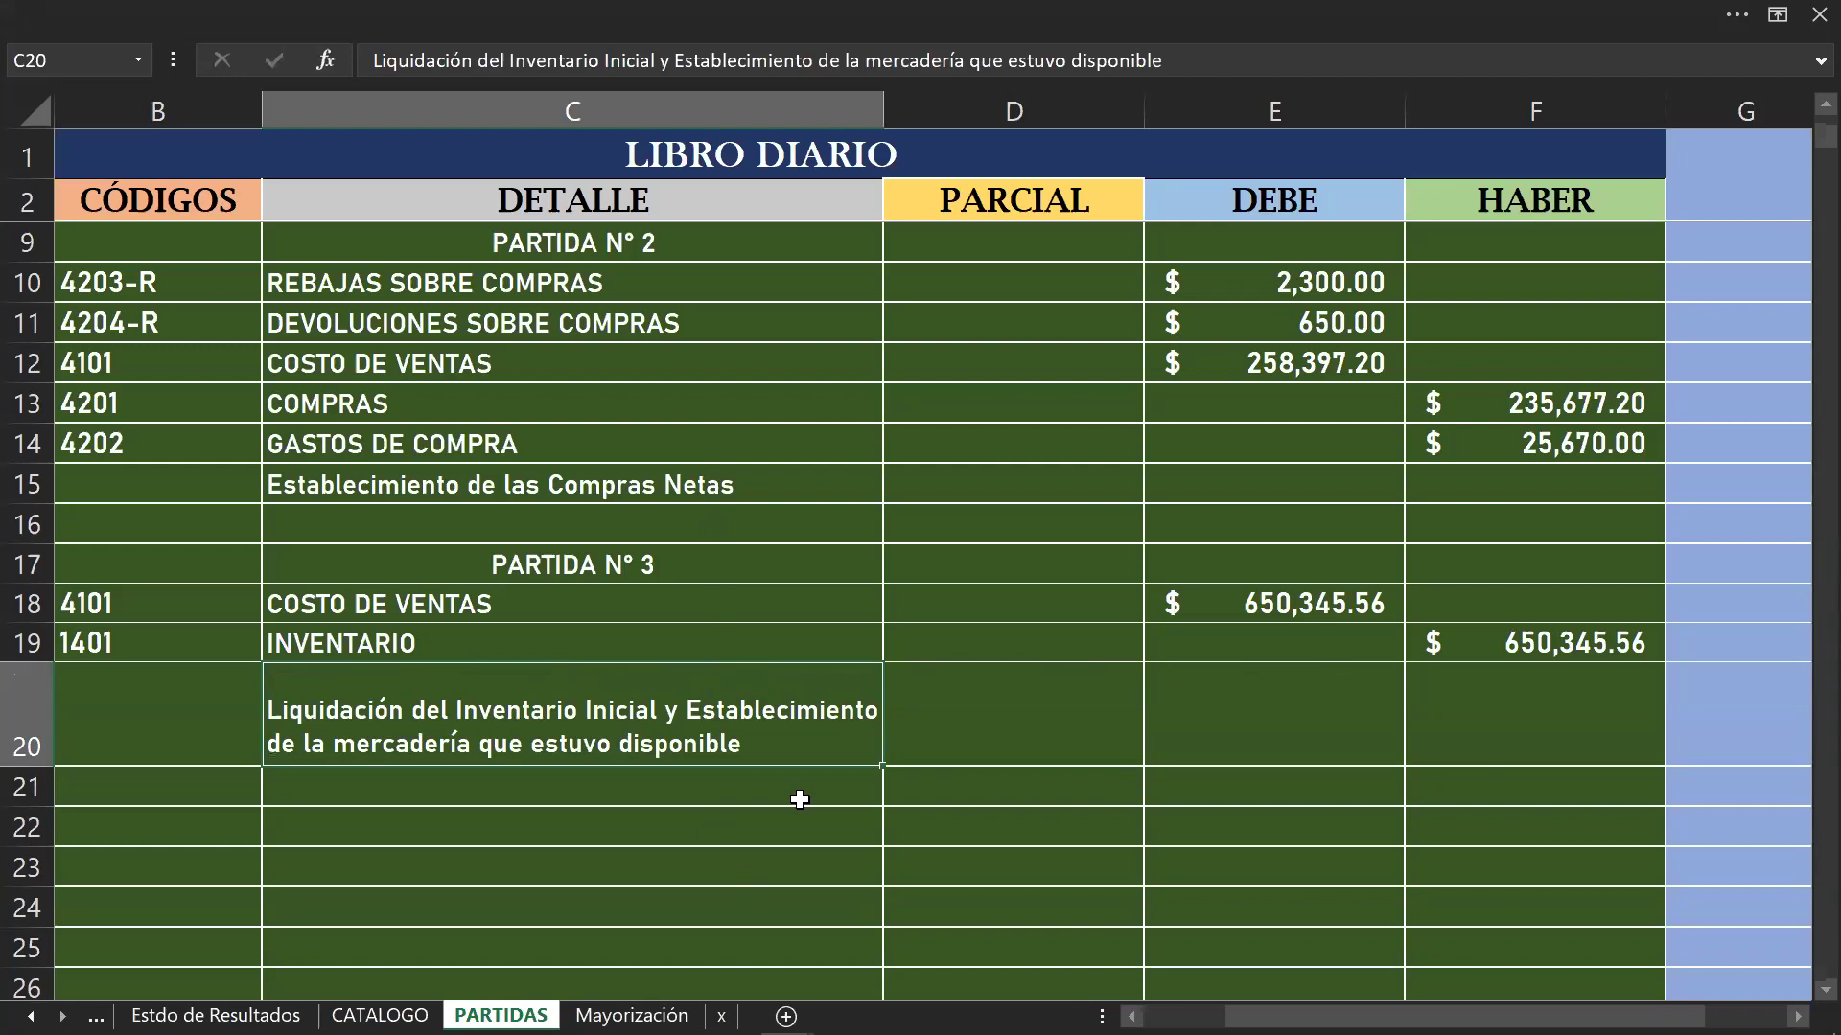
Step: Post the entry 3 debit of 650345.56 to the COSTO DE VENTAS T-account in cell C53 of Mayorización
scroll(794, 784, "down", 1)
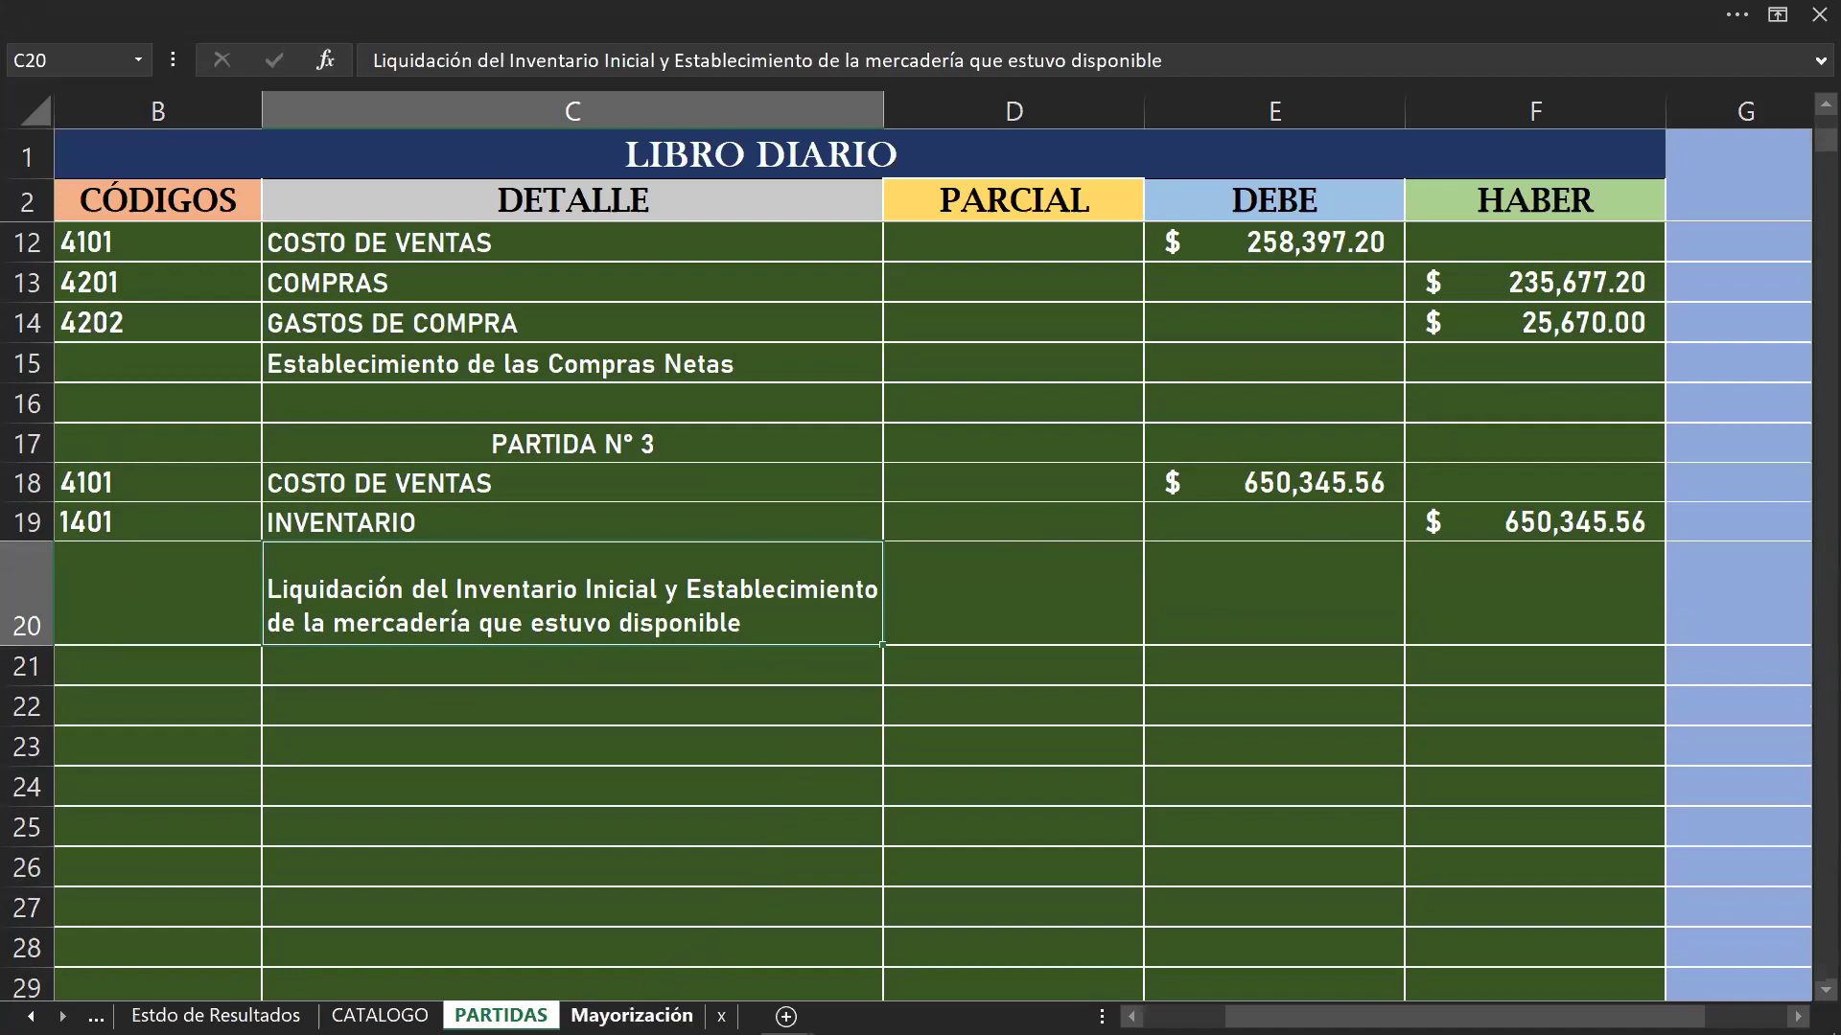
left_click(631, 1016)
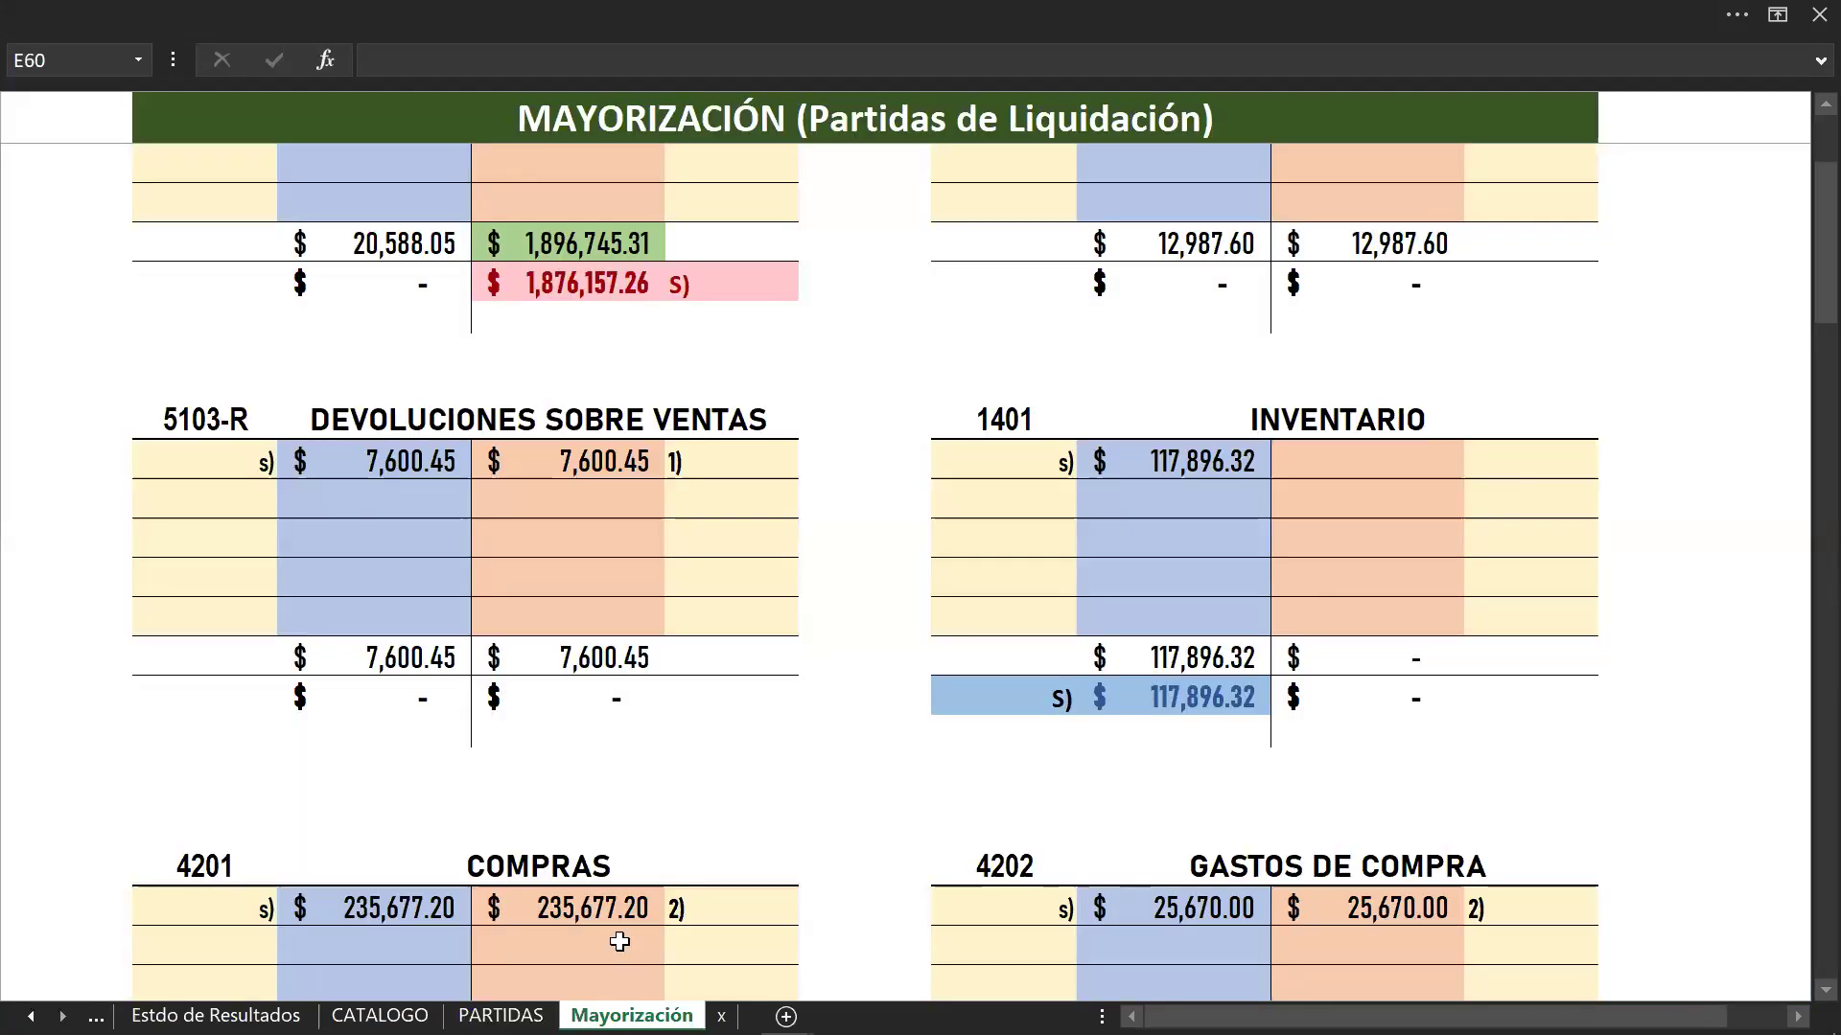
scroll(594, 901, "down", 5)
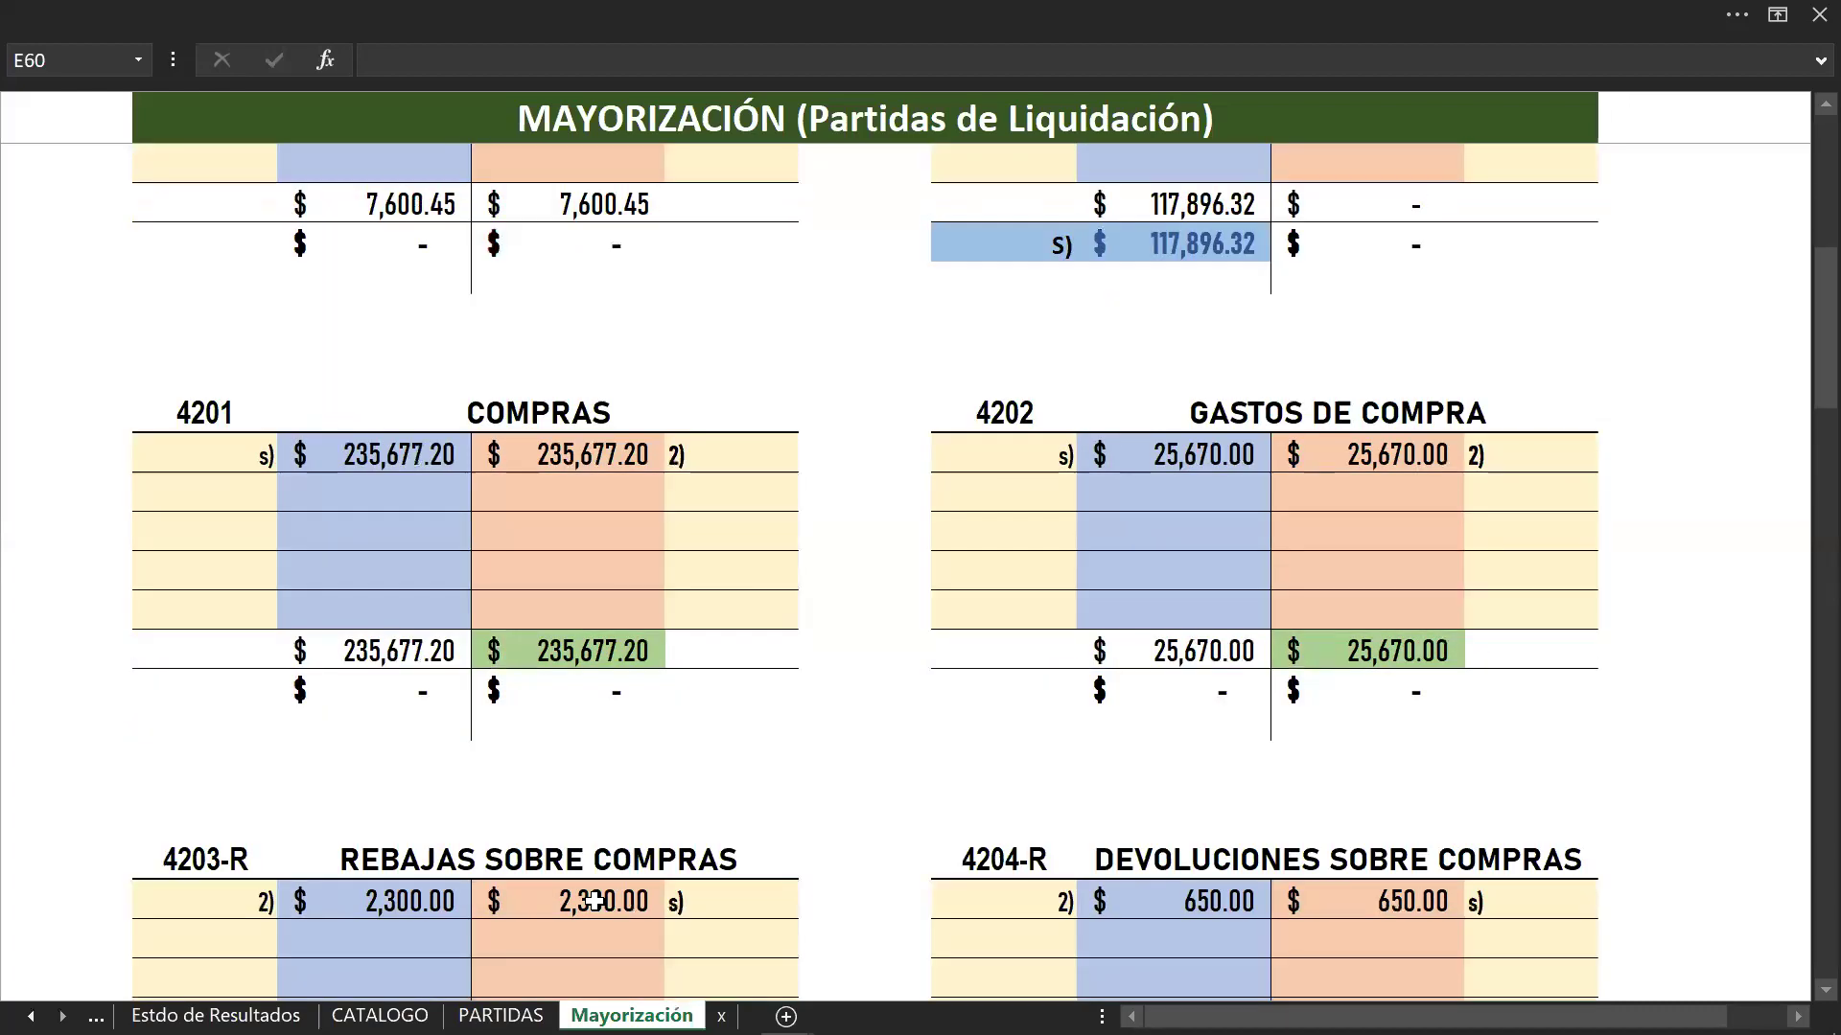
scroll(594, 901, "down", 3)
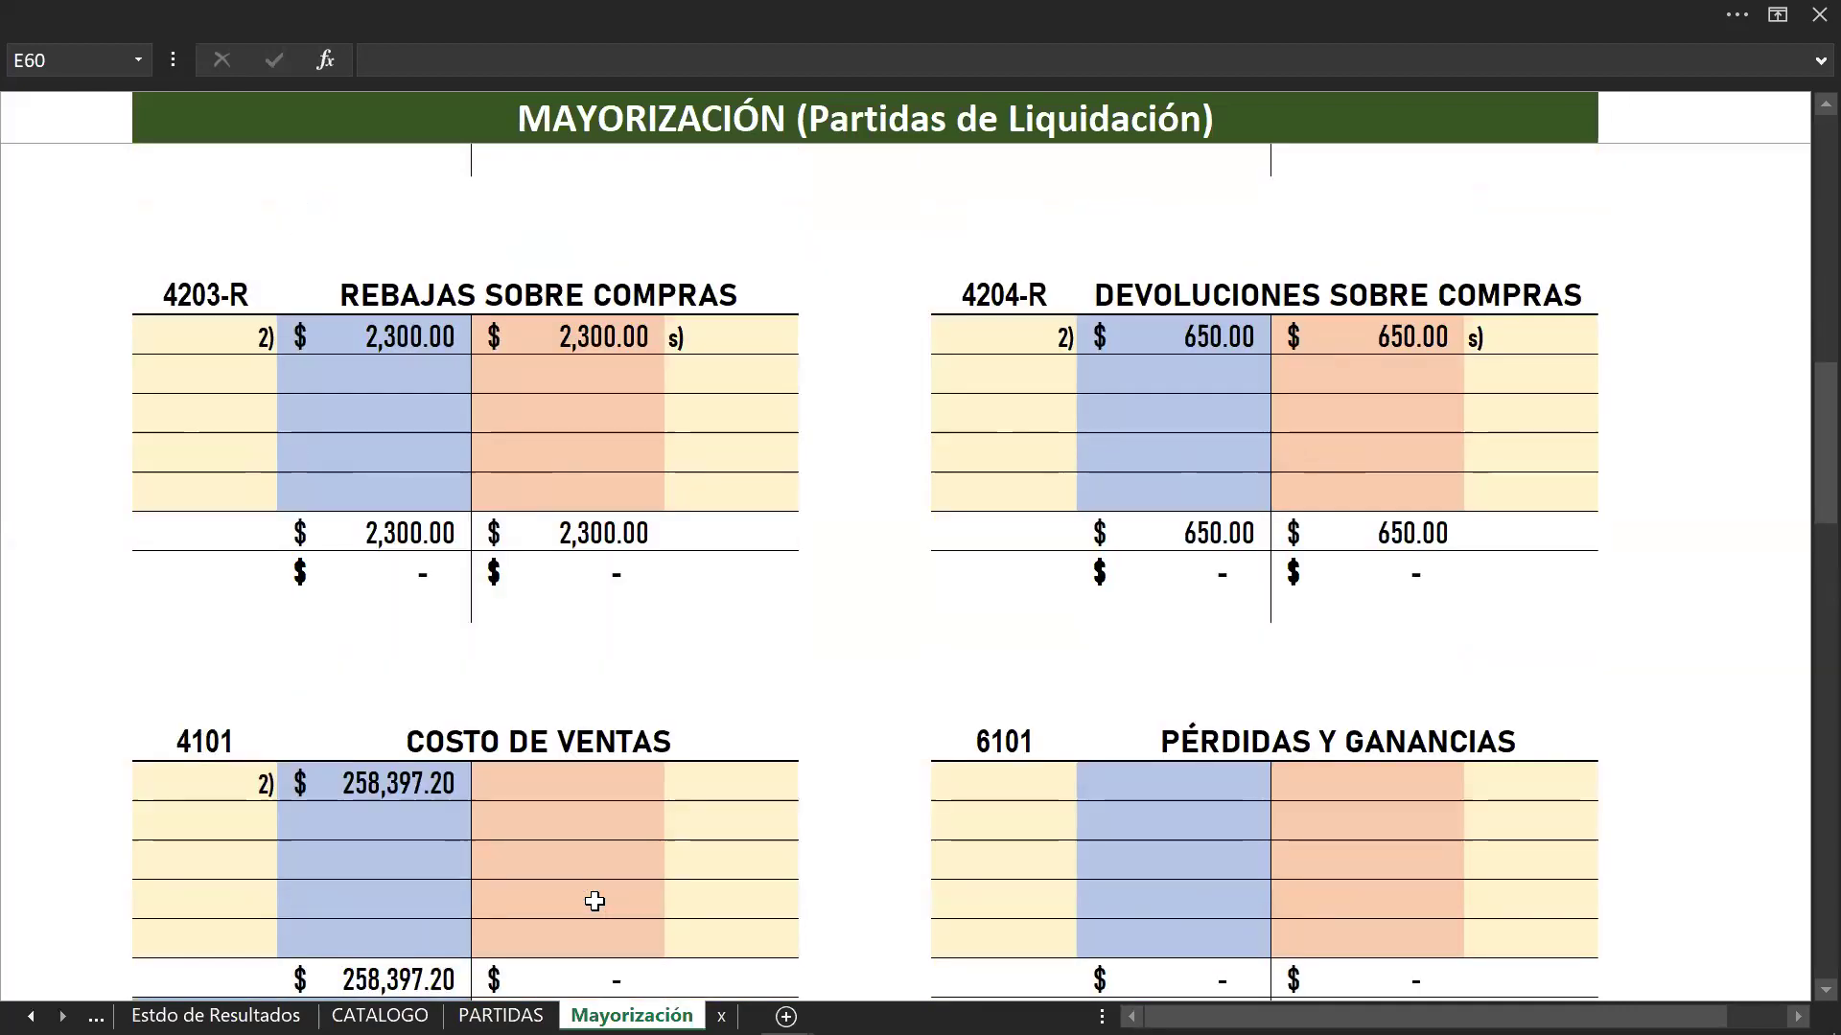
left_click(404, 810)
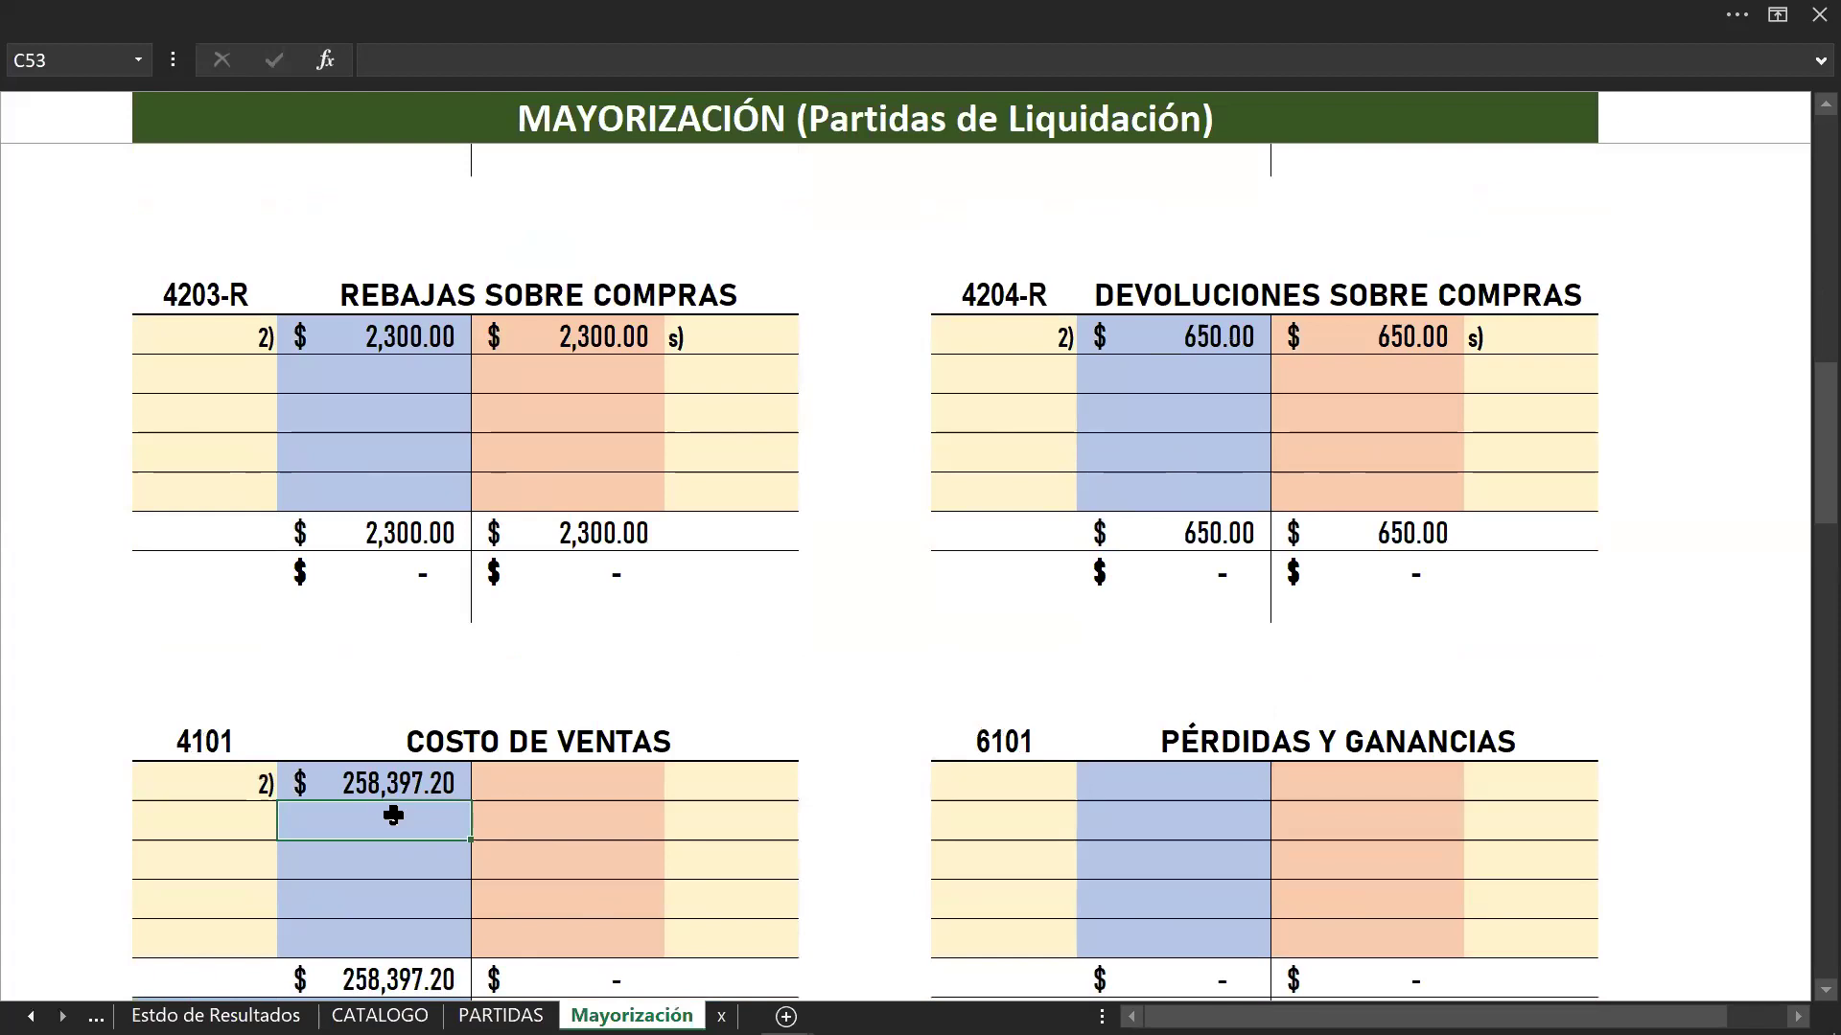
left_click(500, 1016)
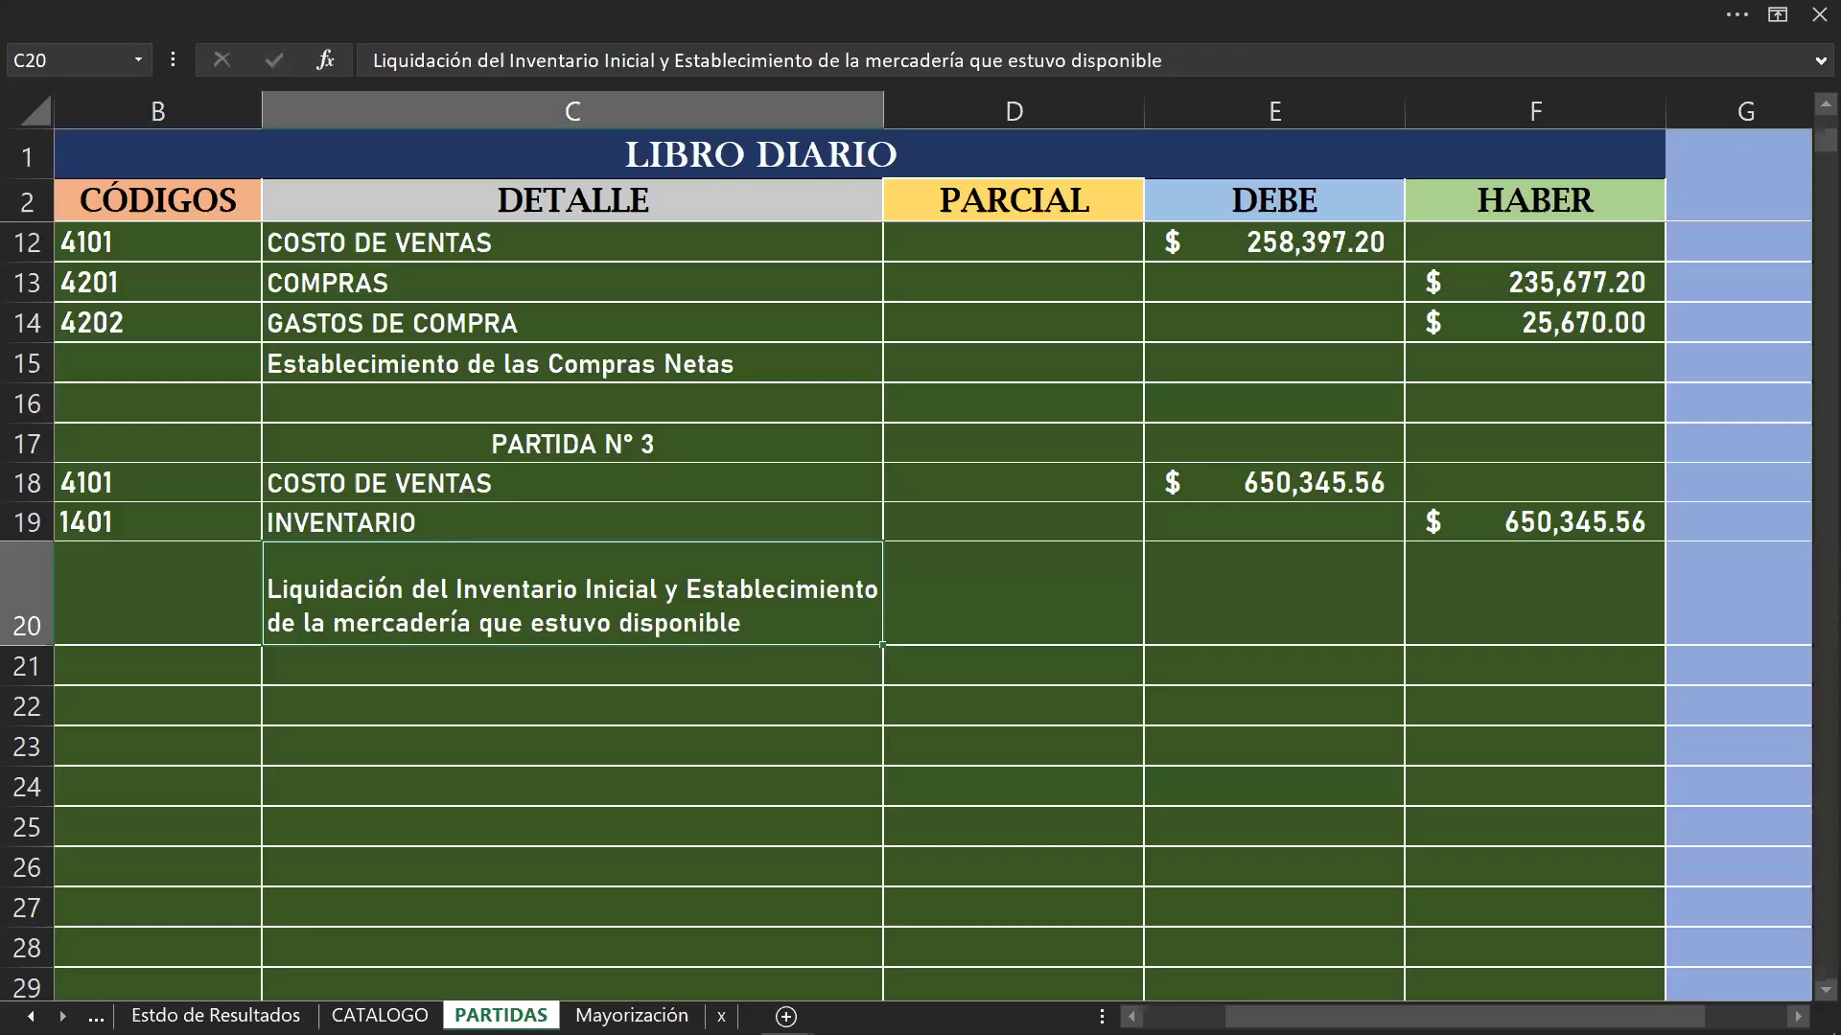
left_click(632, 1016)
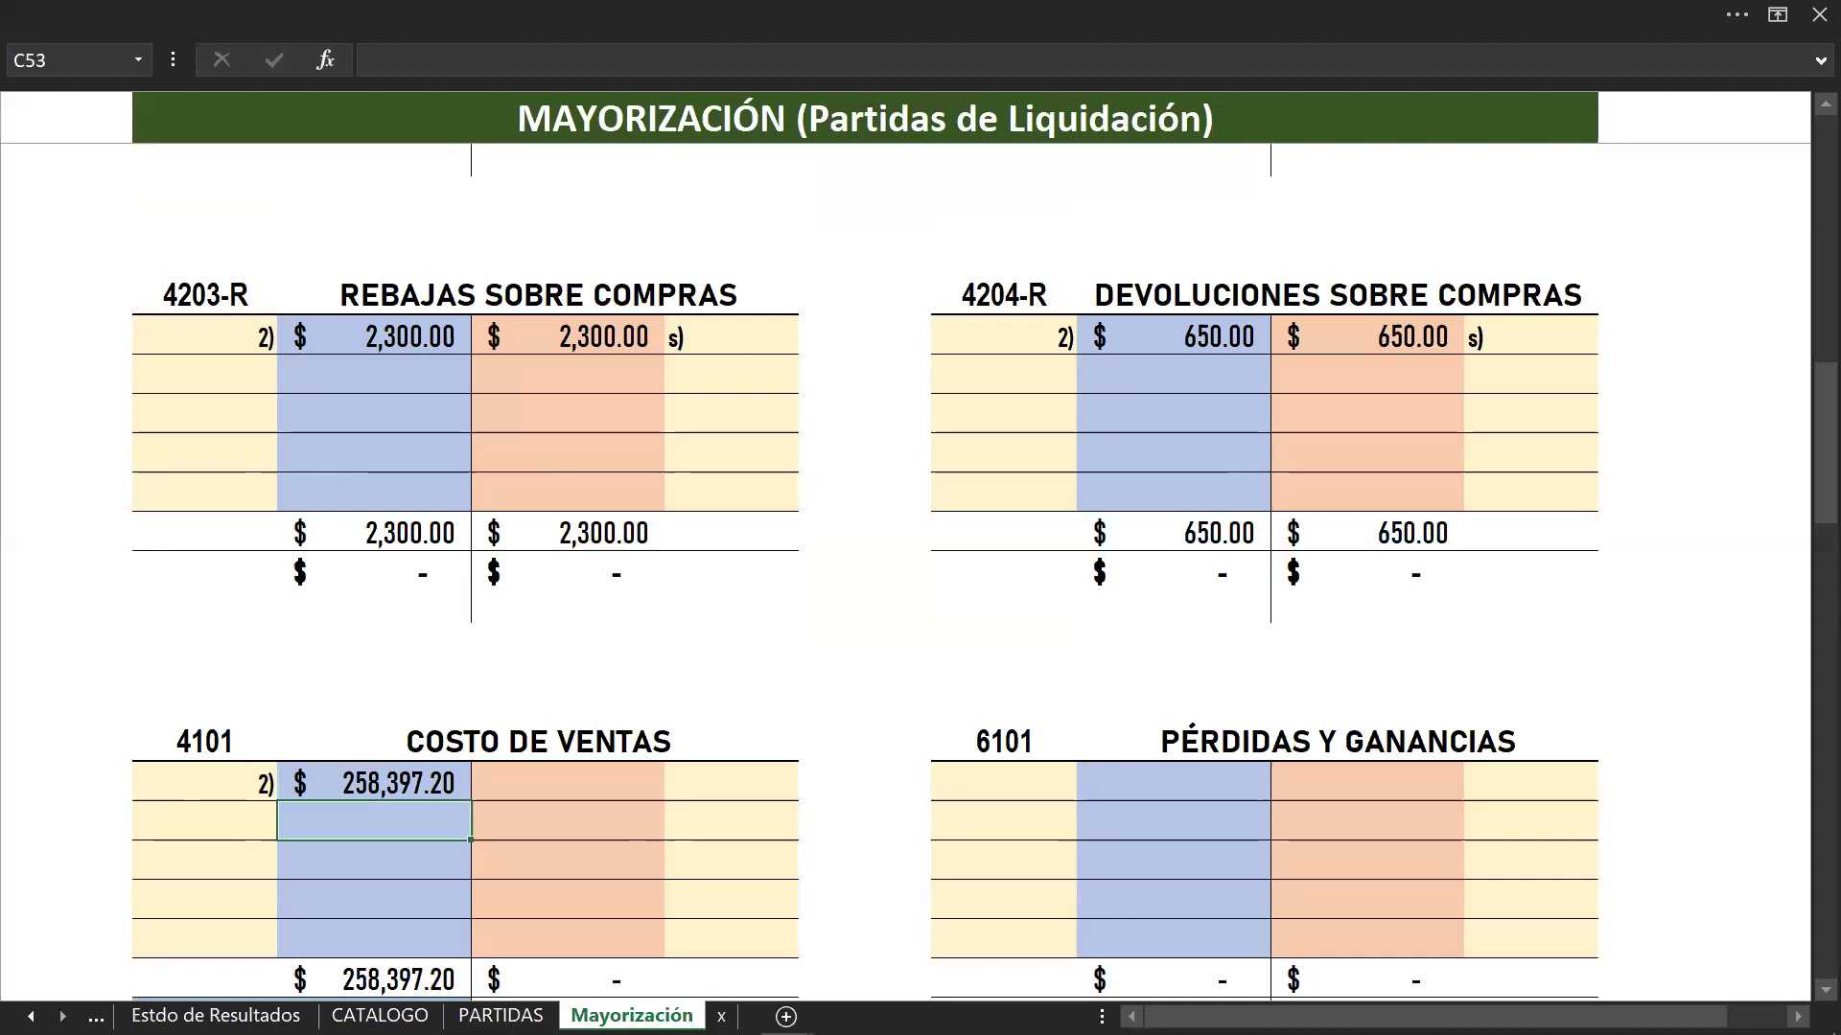
type("65")
type("0345.56")
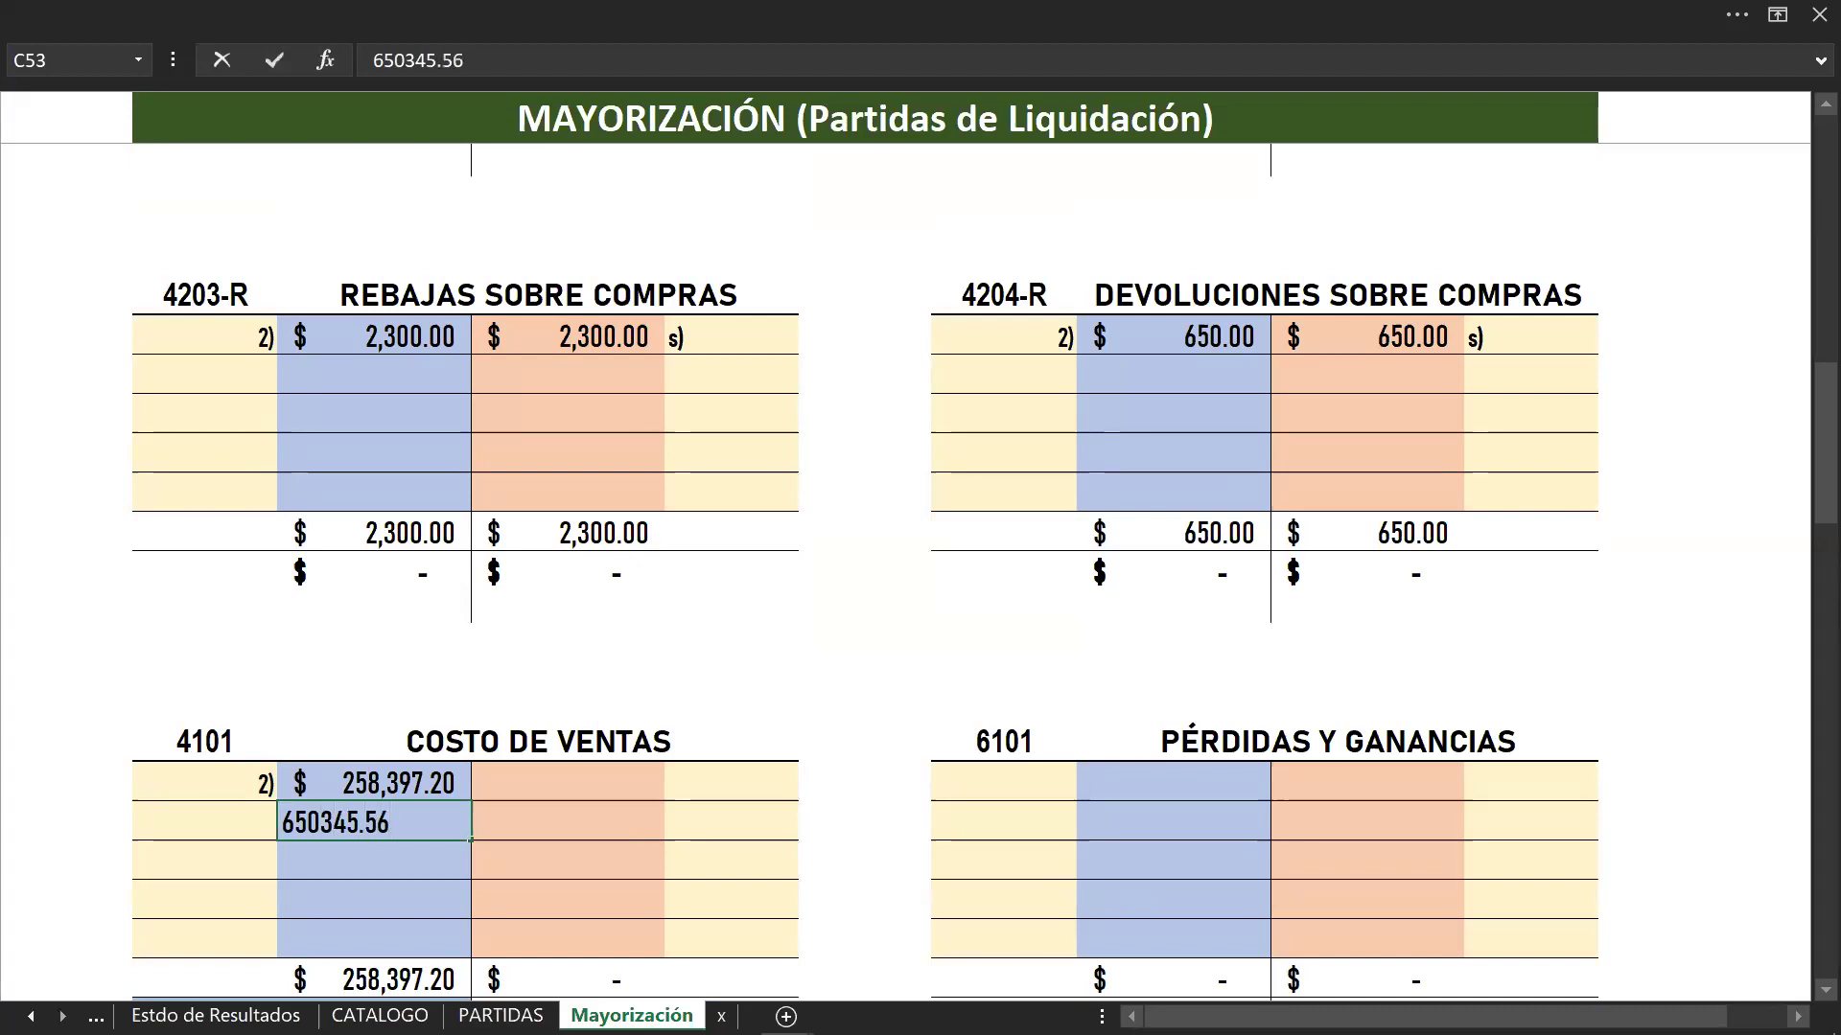
key("Return")
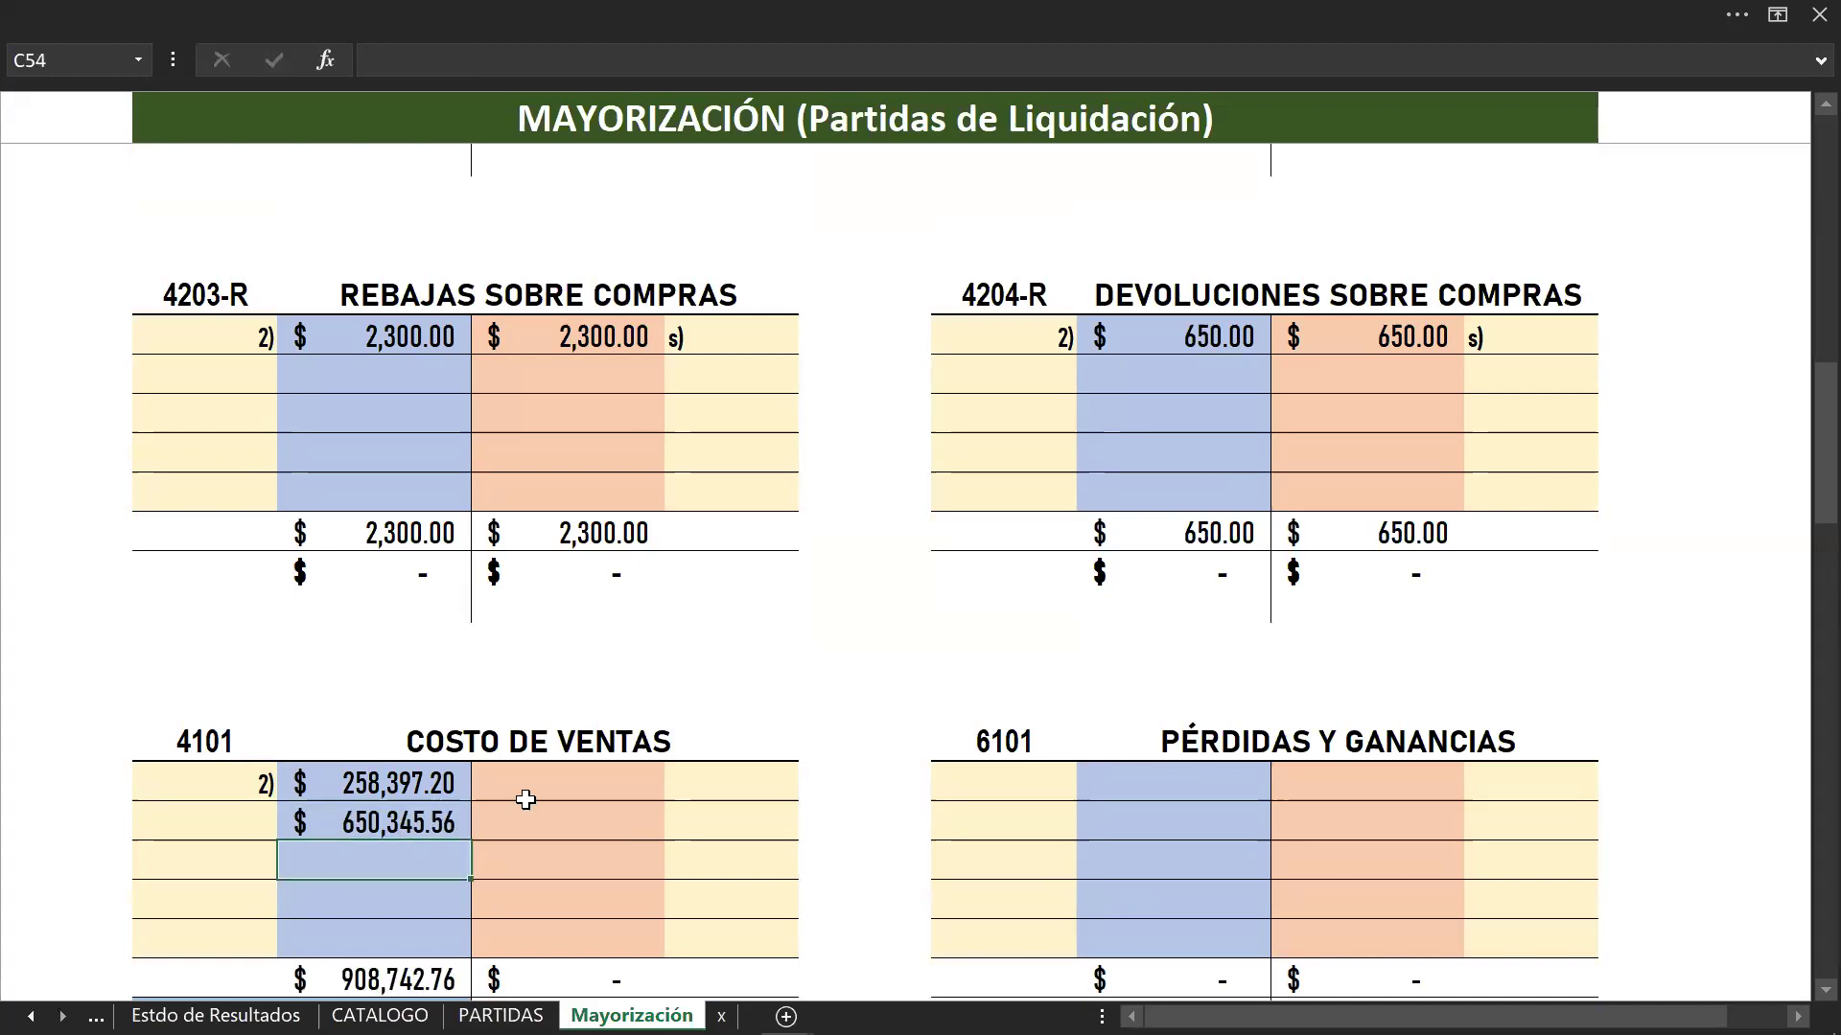
Step: Label the 650,345.56 debit in the COSTO DE VENTAS T-account with the entry reference 3) in cell B53
left_click(501, 1016)
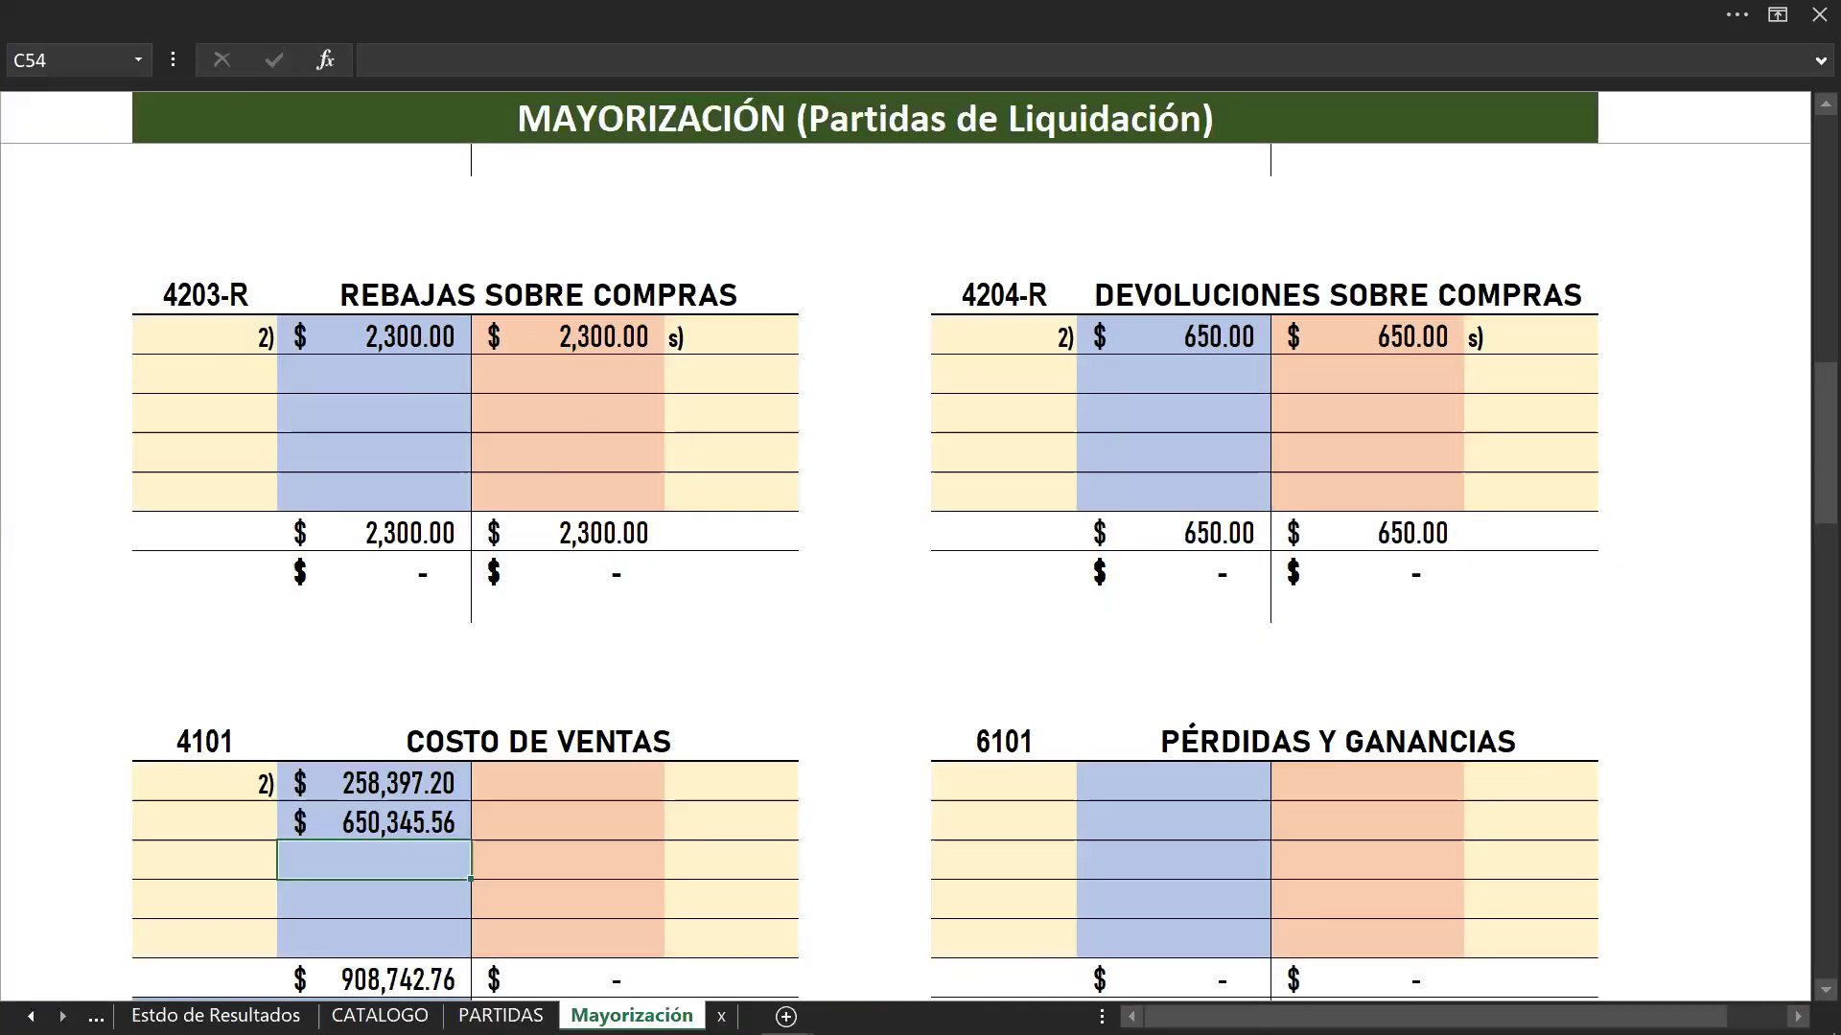
left_click(630, 1015)
scroll(288, 796, "down", 1)
left_click(205, 717)
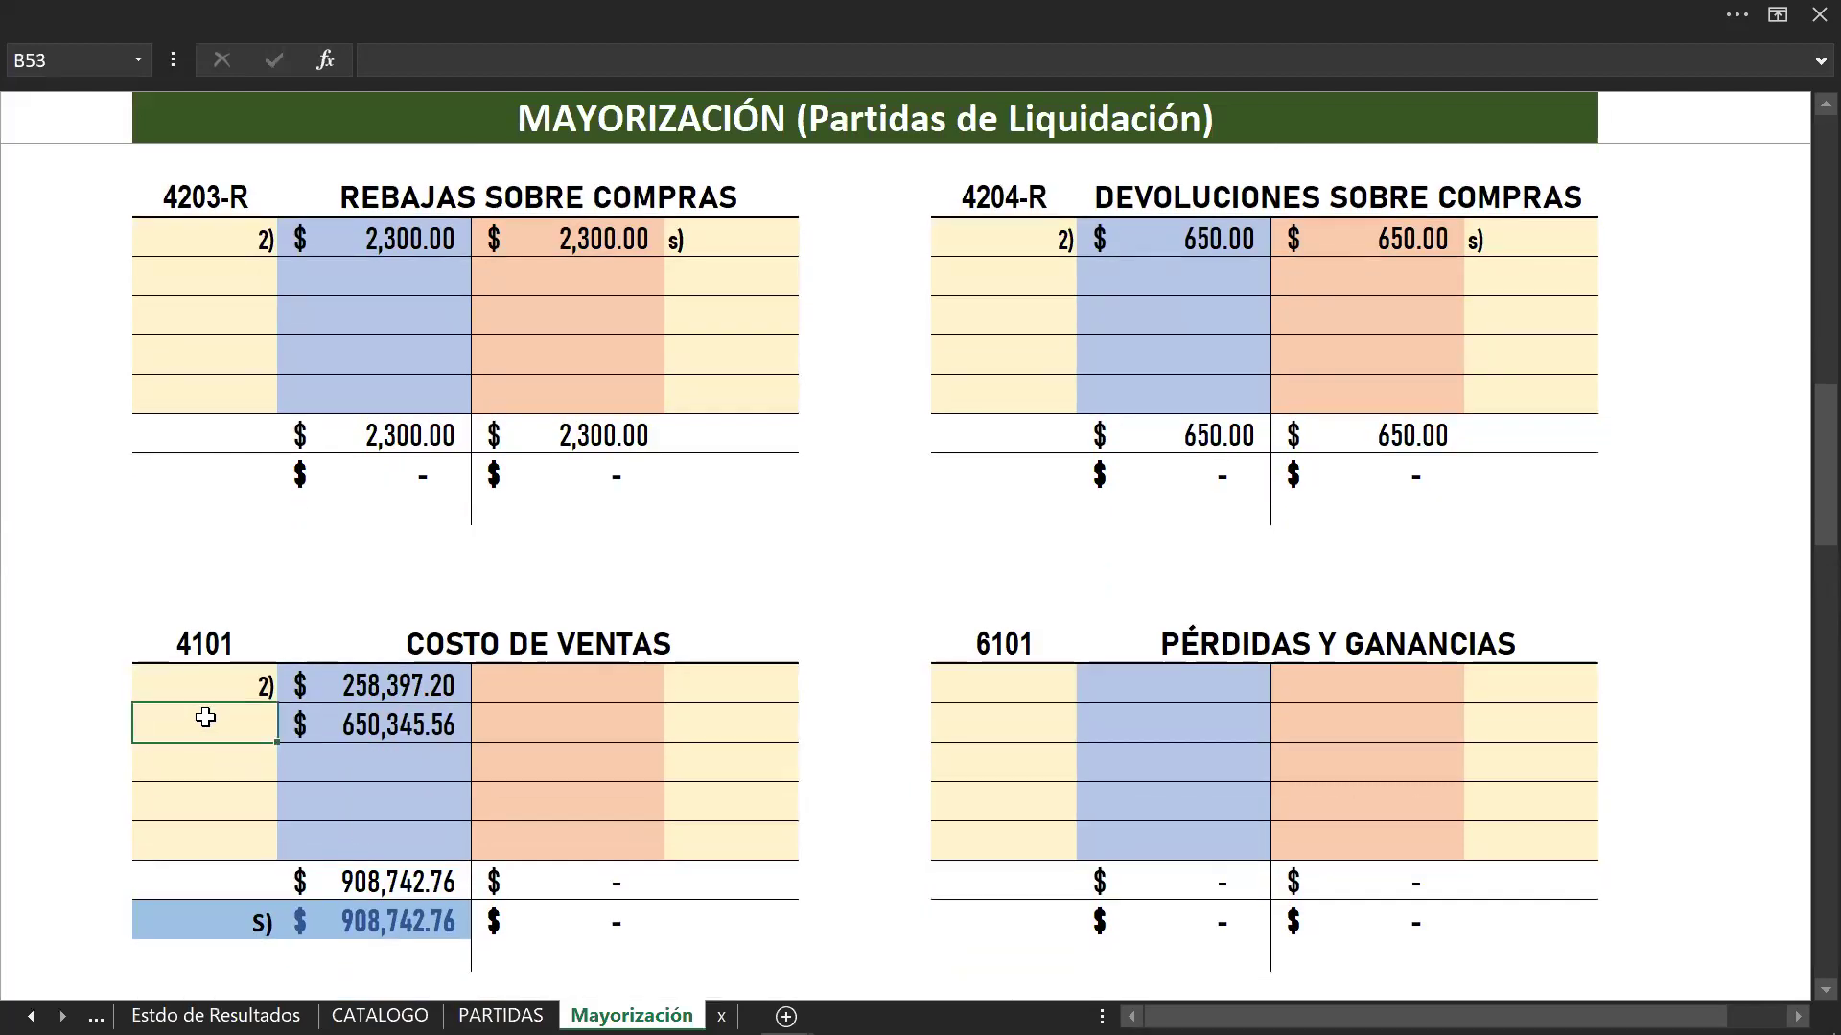
type("3)")
left_click(855, 707)
Step: Check Inventario Inicial in the income statement and correct the INVENTARIO opening debit balance in cell H16 of Mayorización to 650345.56
scroll(855, 708, "up", 8)
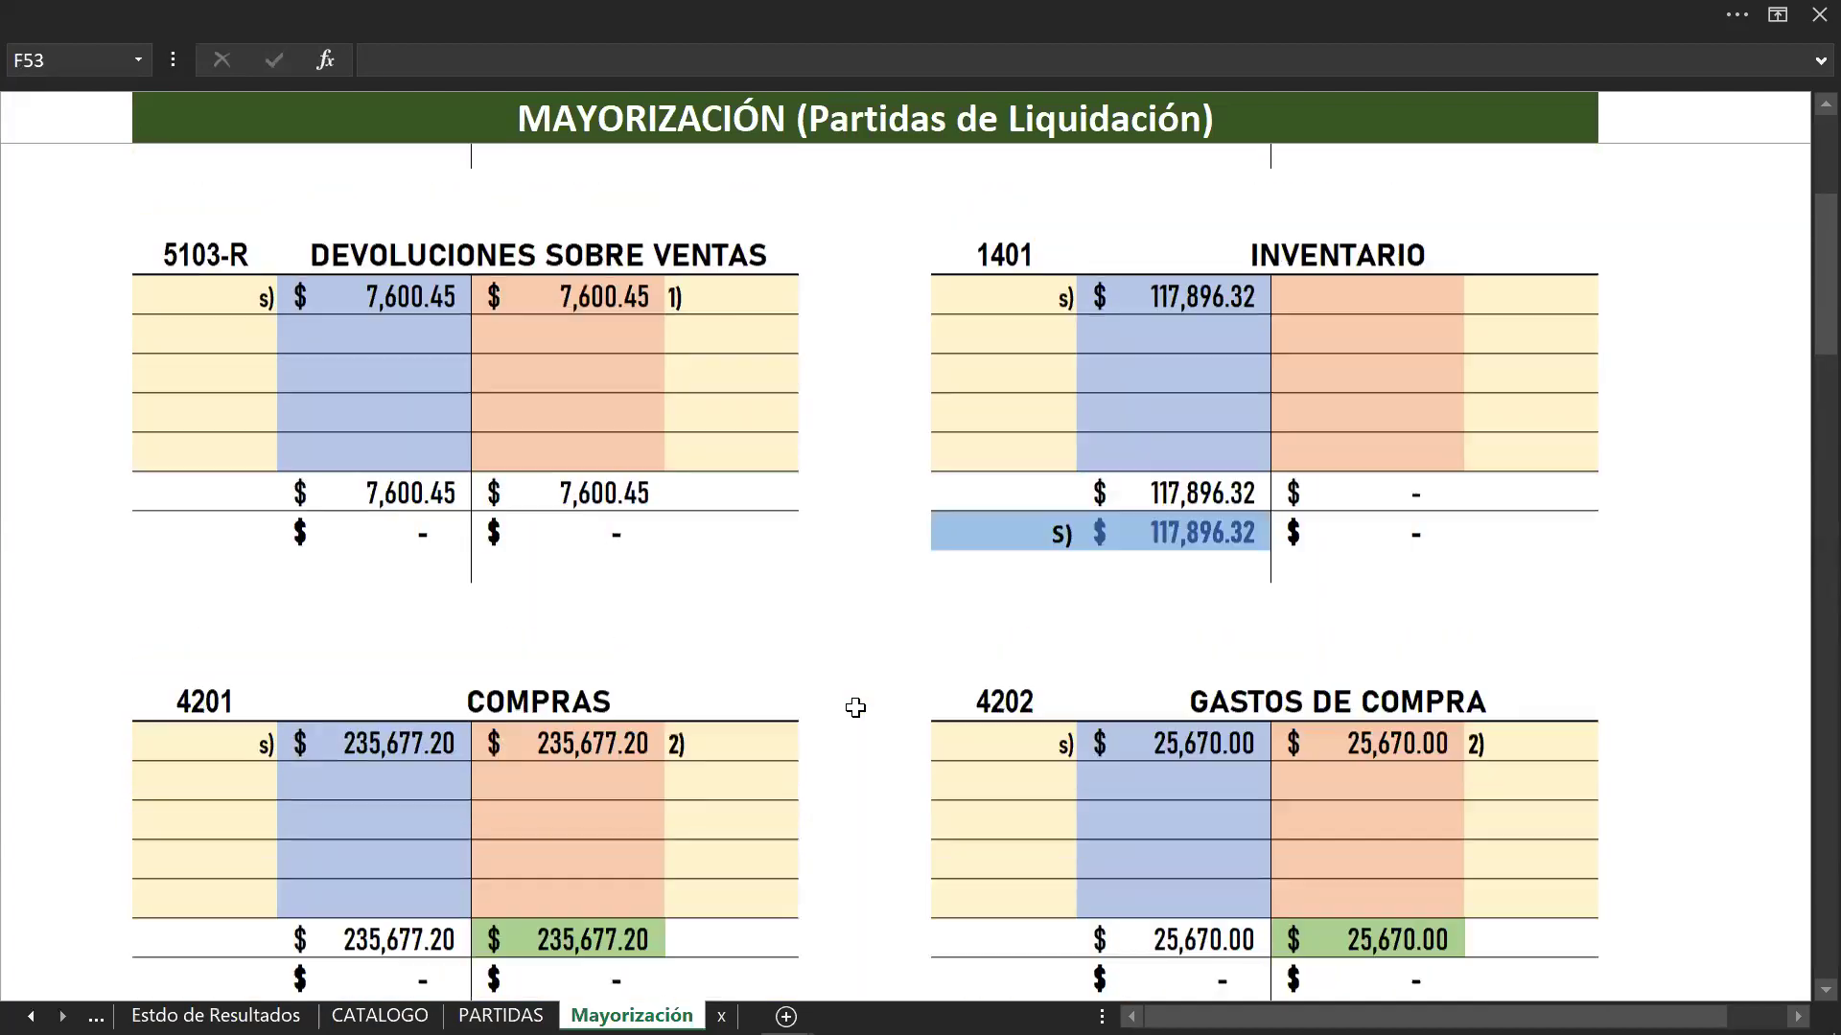
scroll(855, 708, "up", 3)
scroll(854, 706, "down", 5)
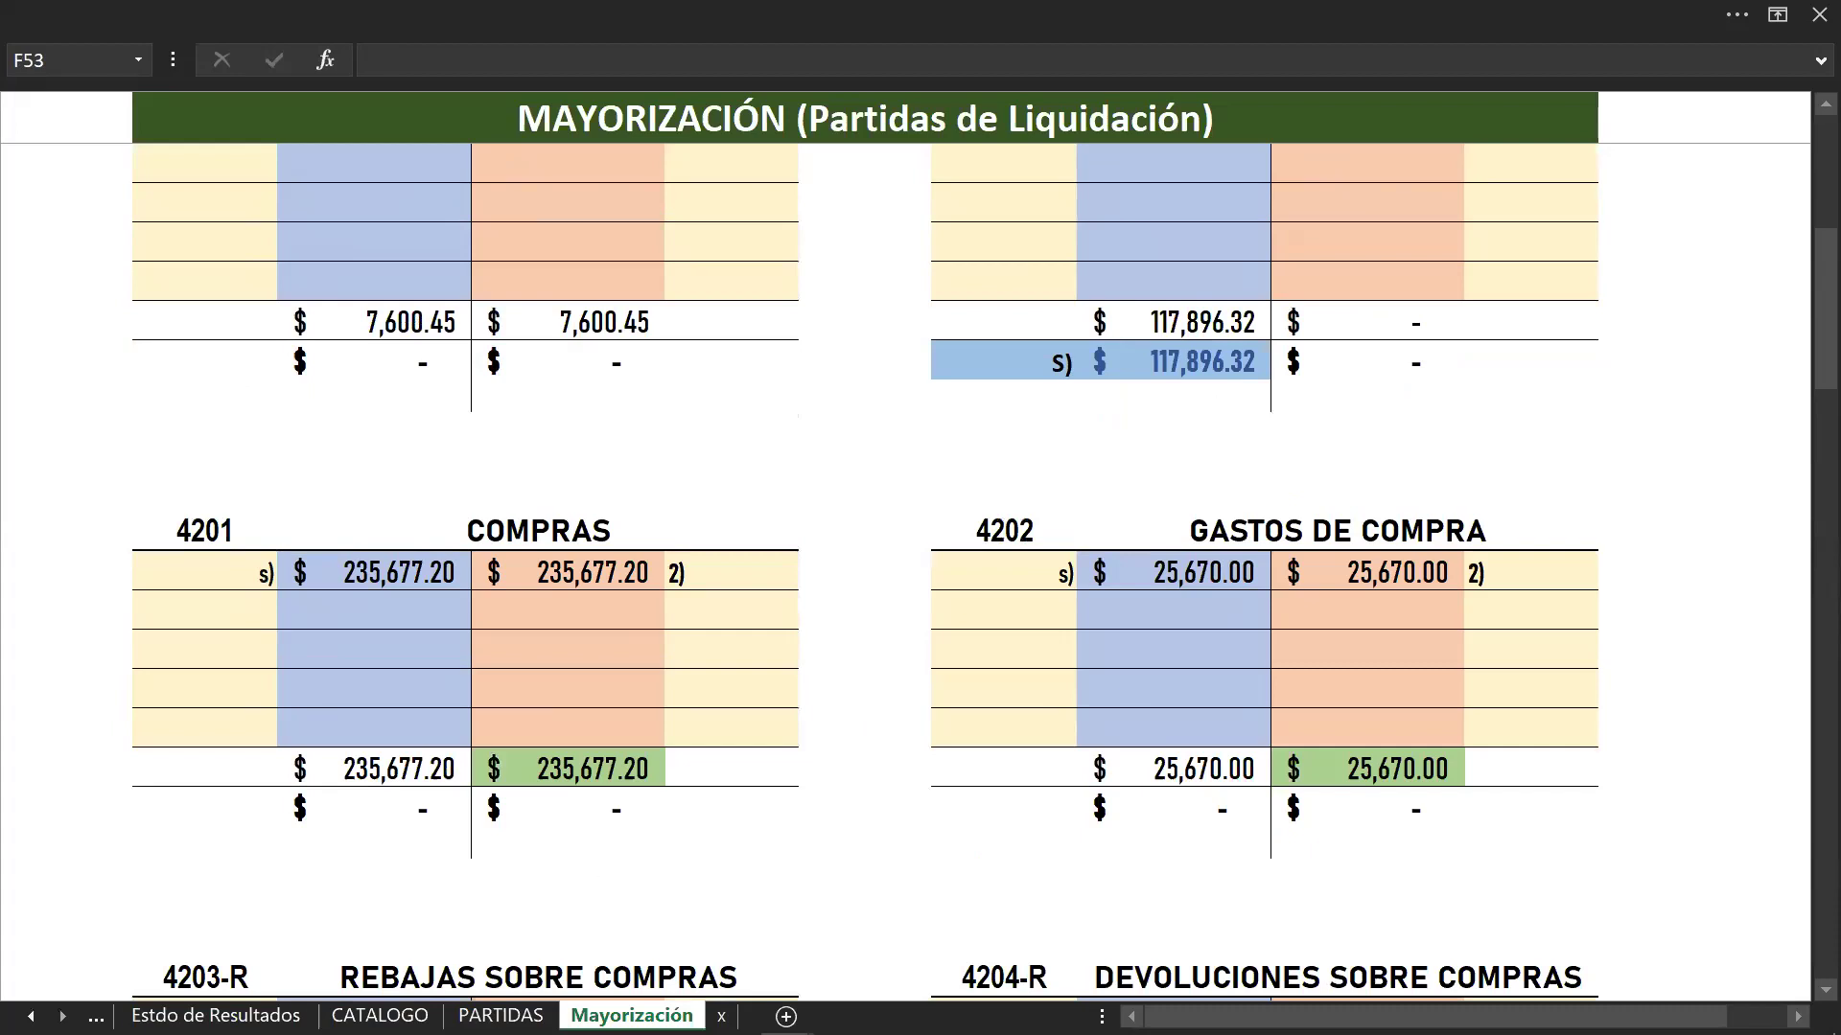
left_click(215, 1016)
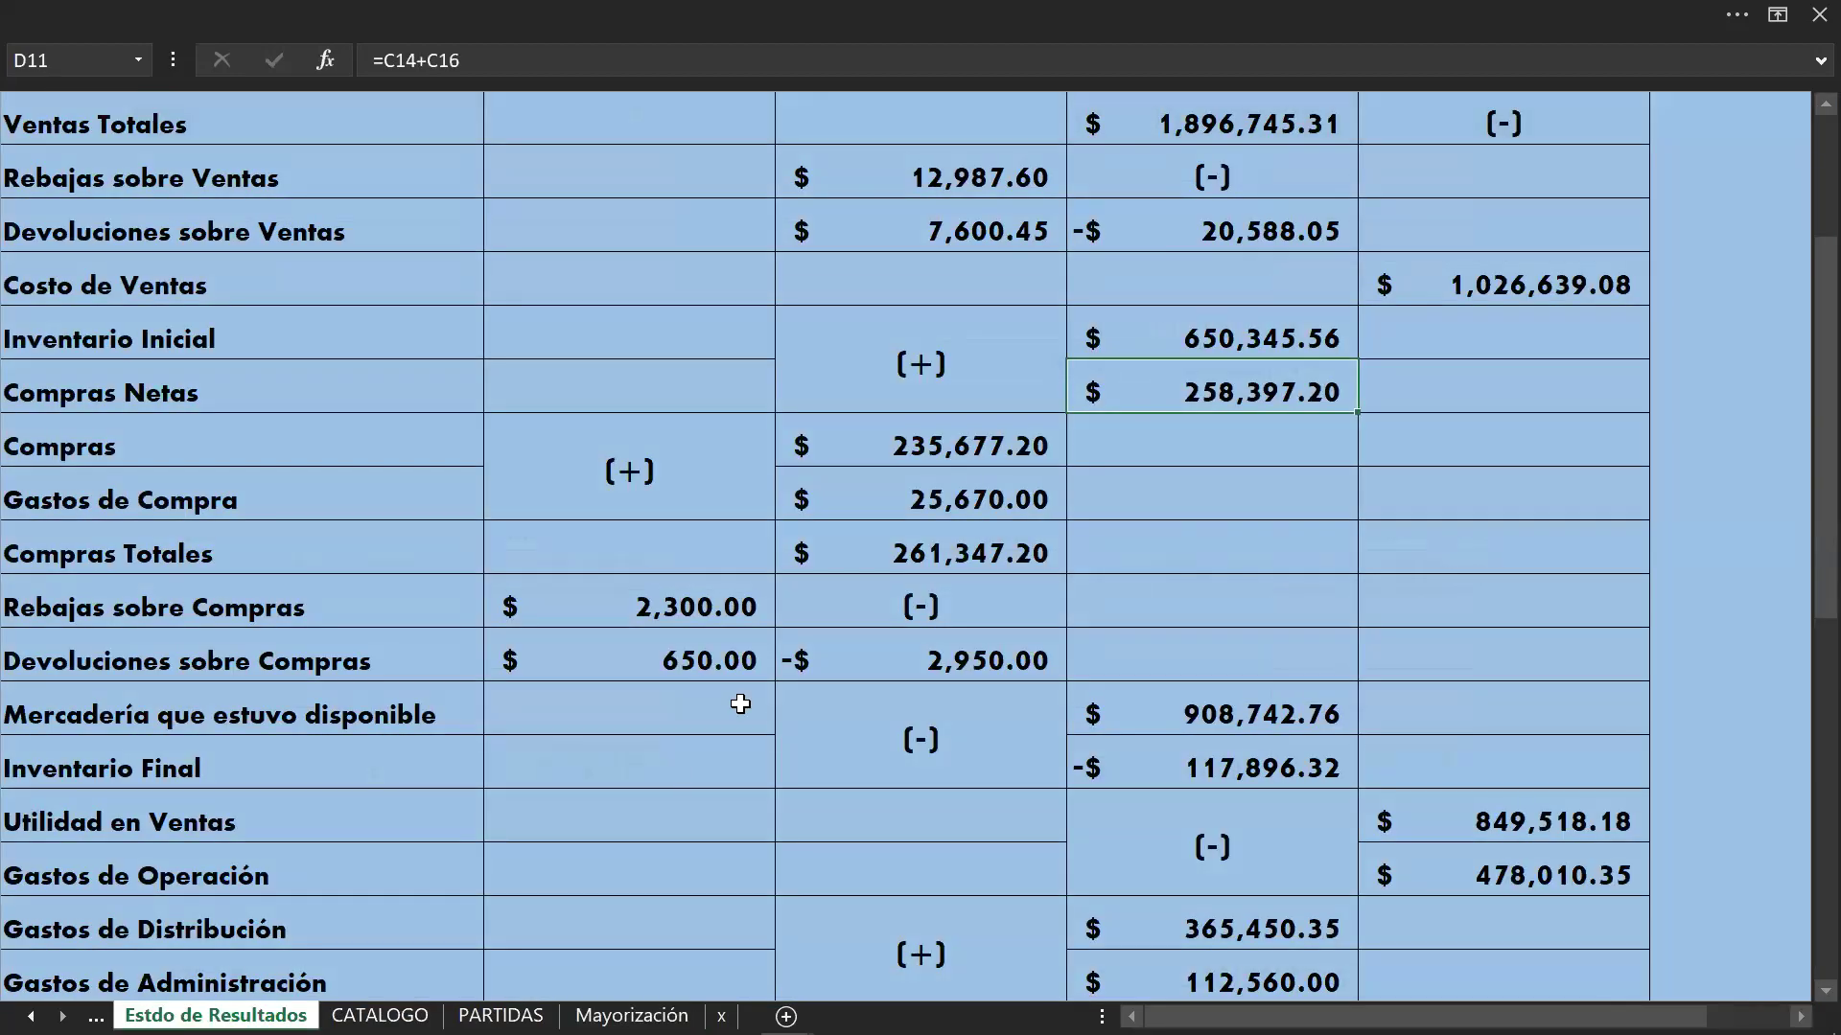
scroll(741, 703, "up", 5)
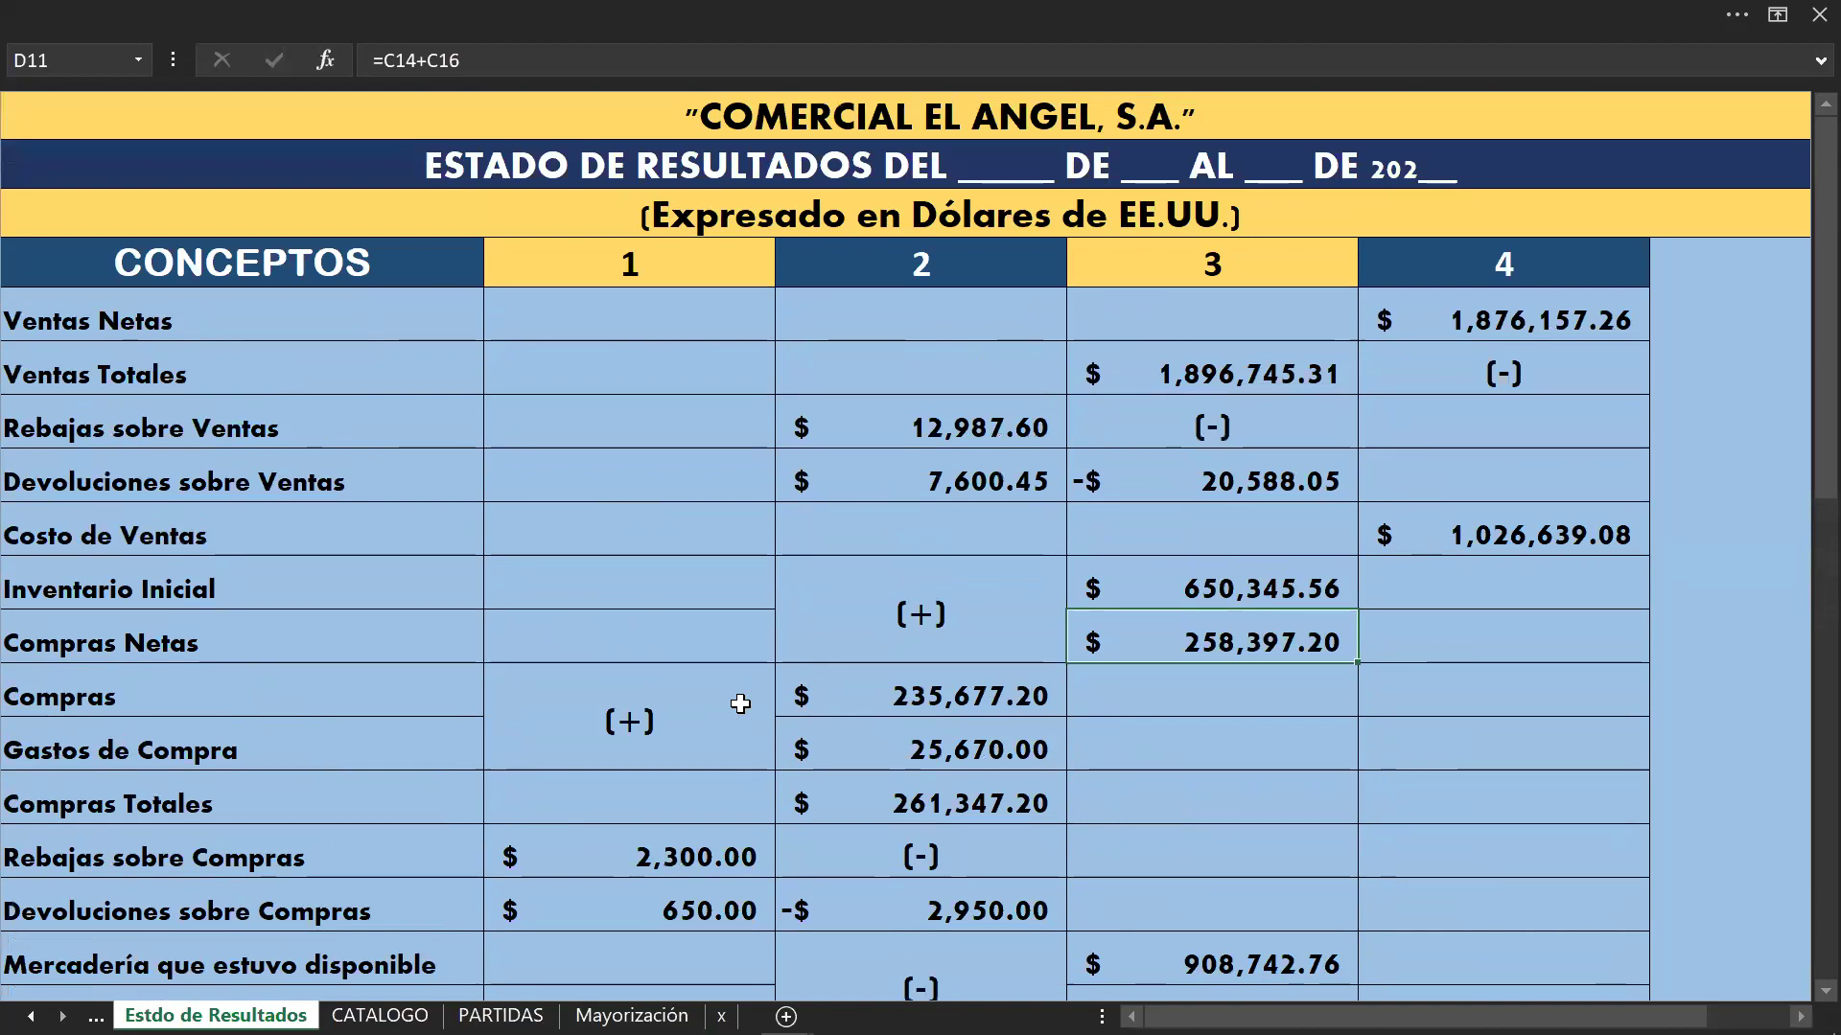
left_click(1166, 564)
scroll(1166, 564, "down", 2)
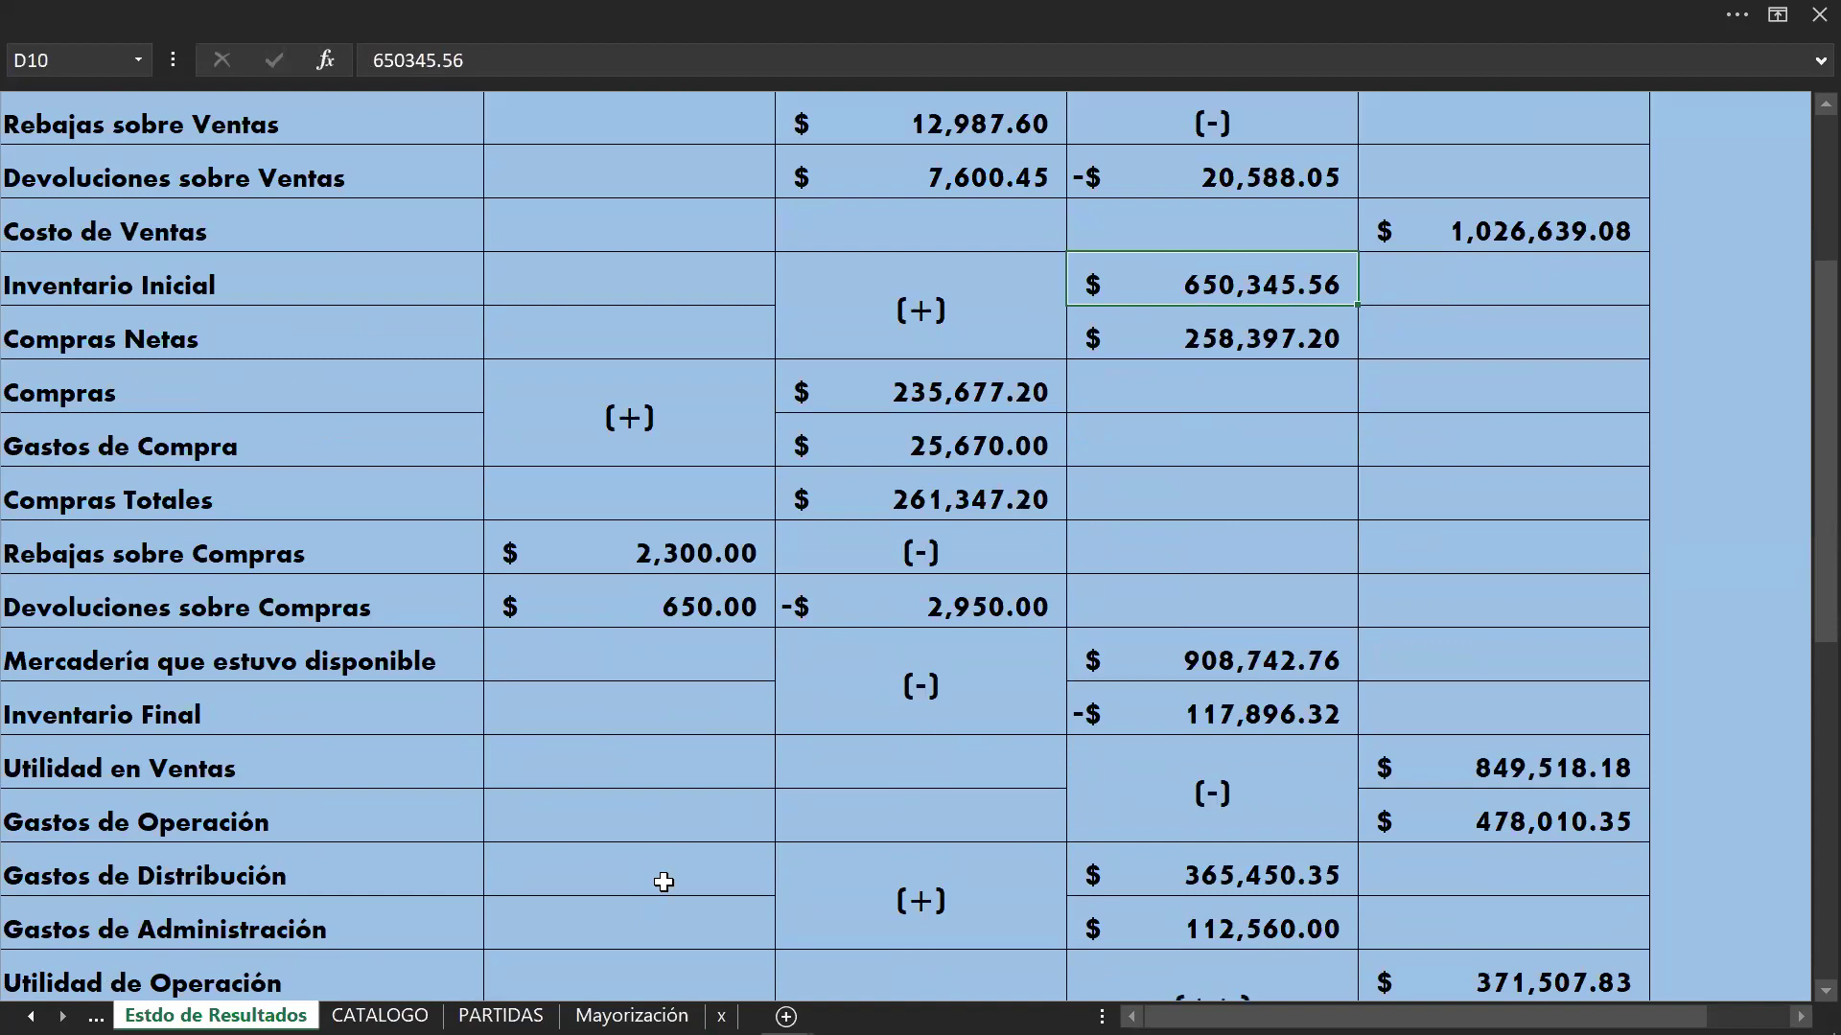
left_click(631, 1015)
scroll(1179, 748, "up", 3)
scroll(1179, 747, "up", 2)
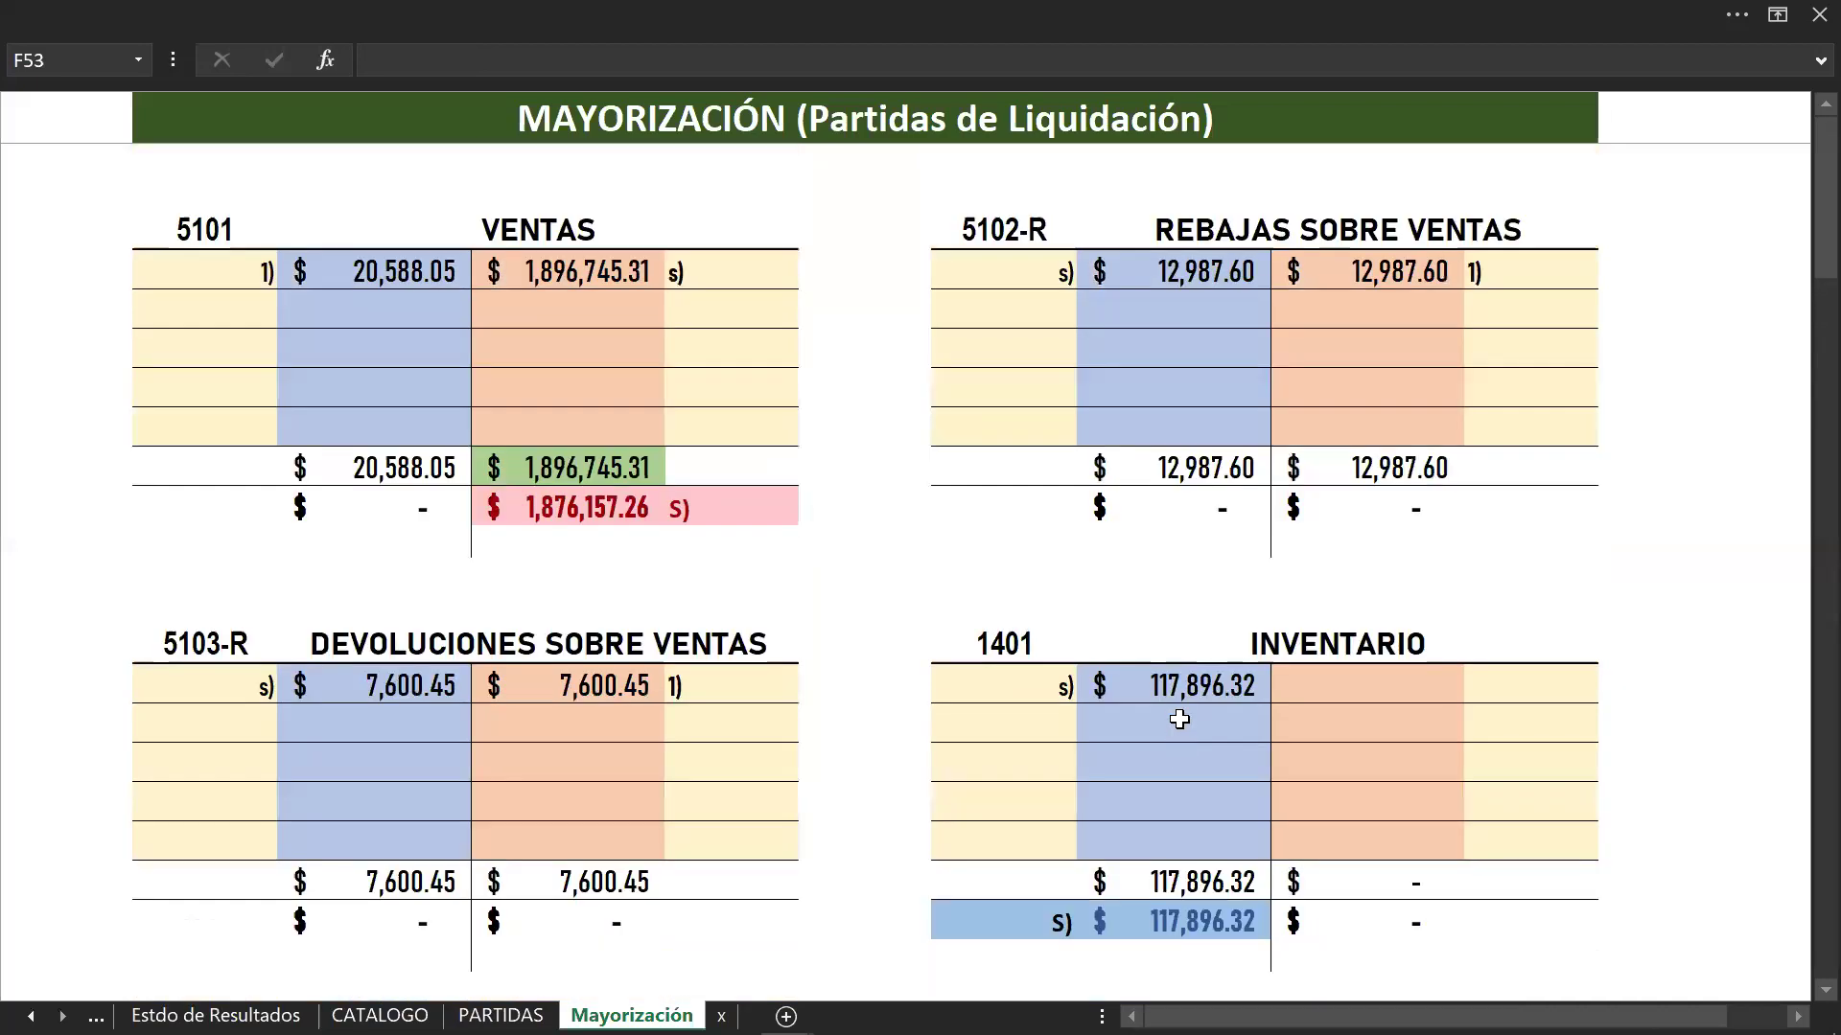
left_click(1177, 683)
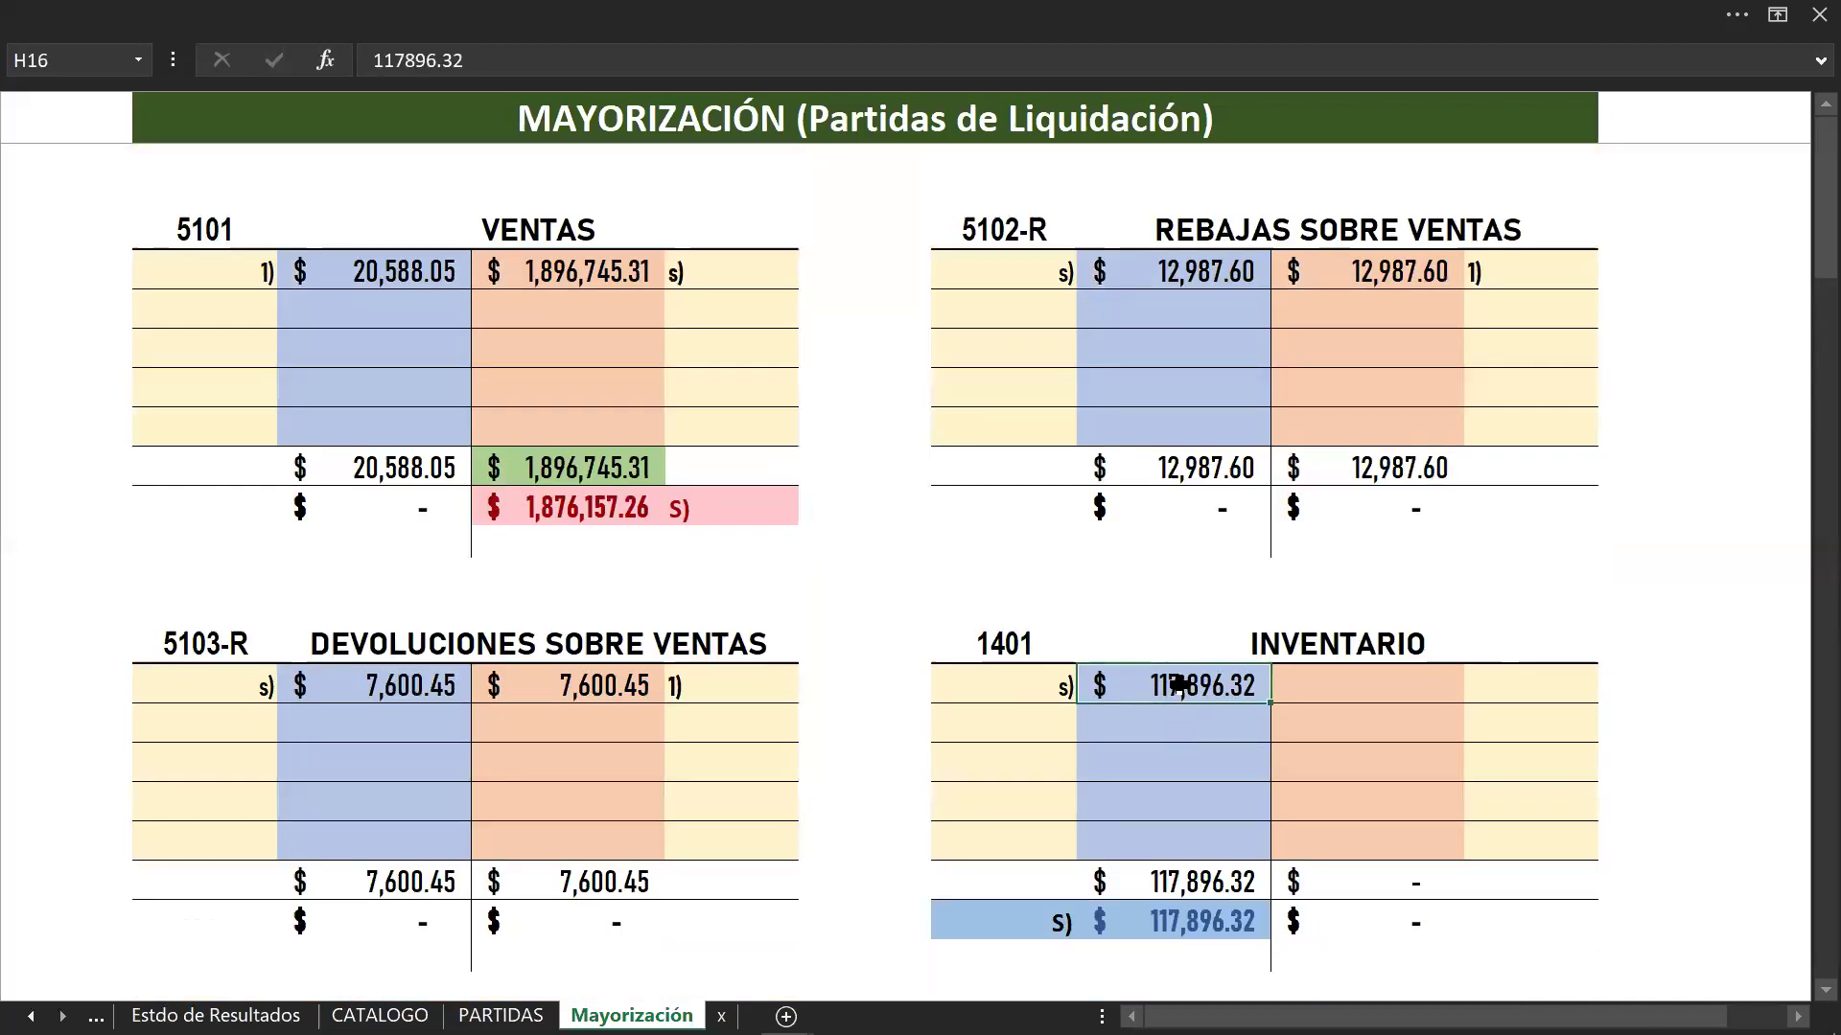
type("650")
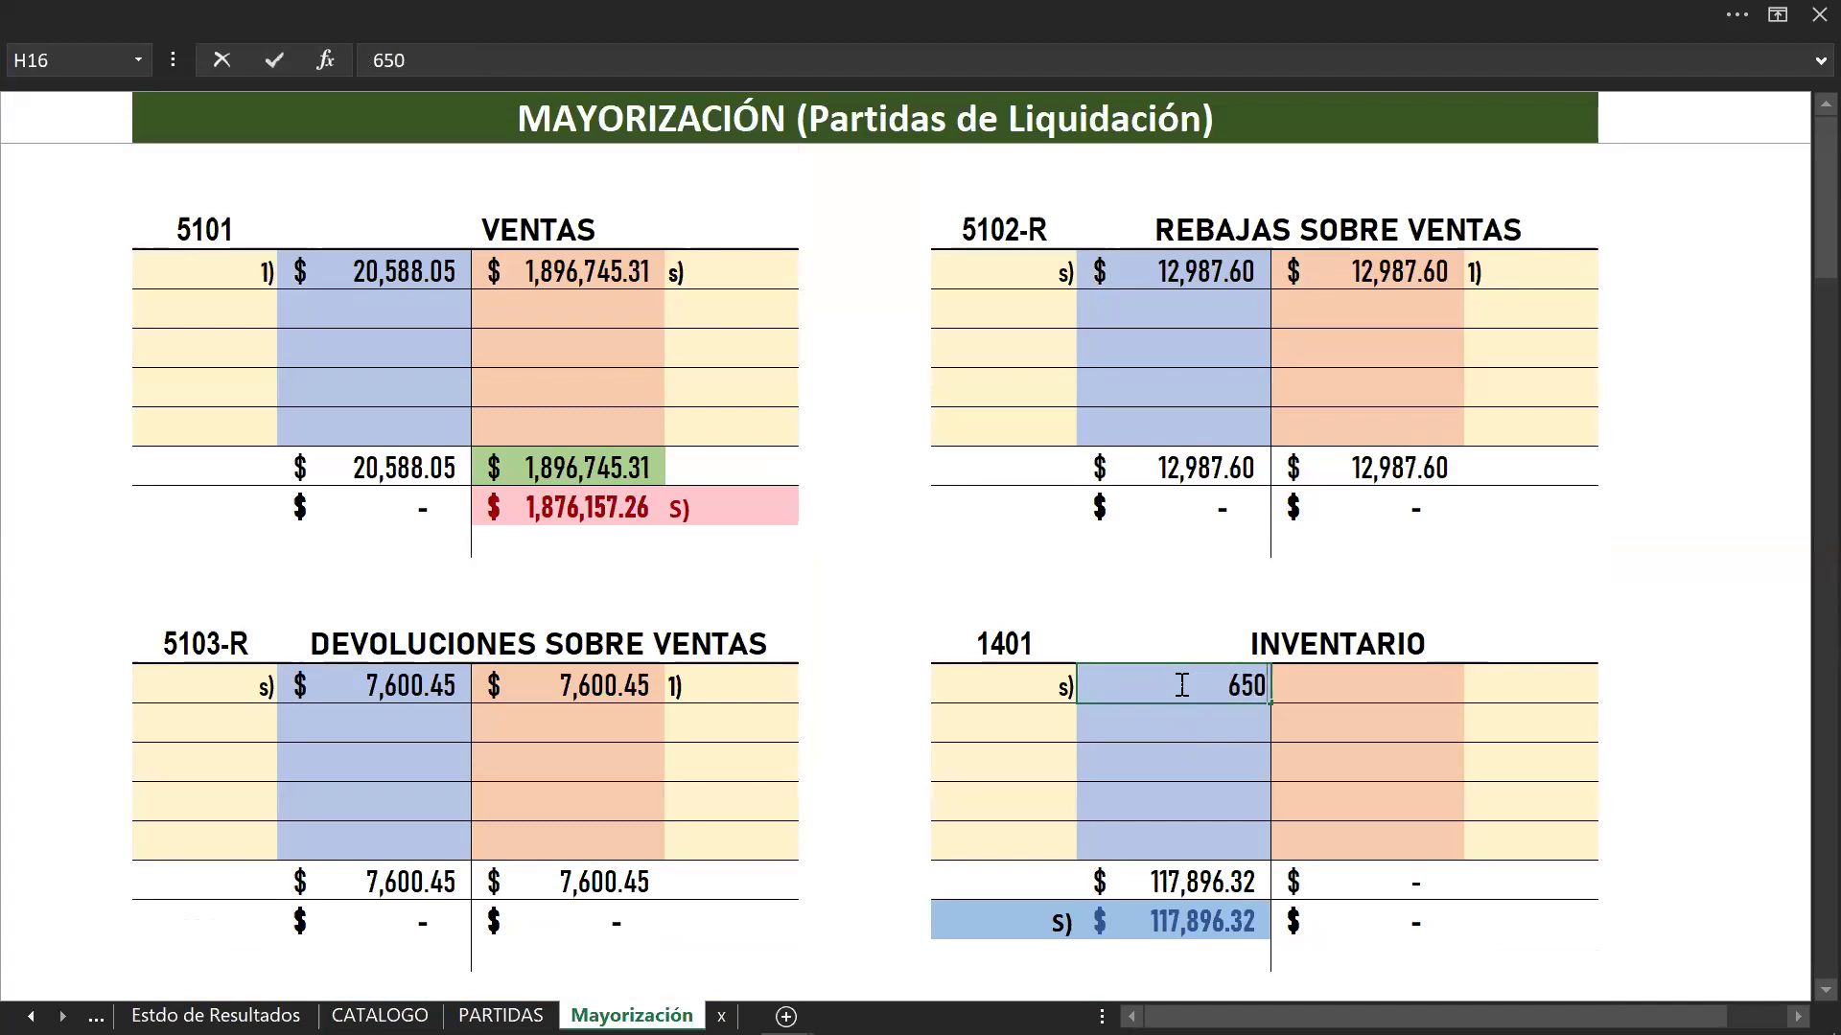
type("345.56")
key("Return")
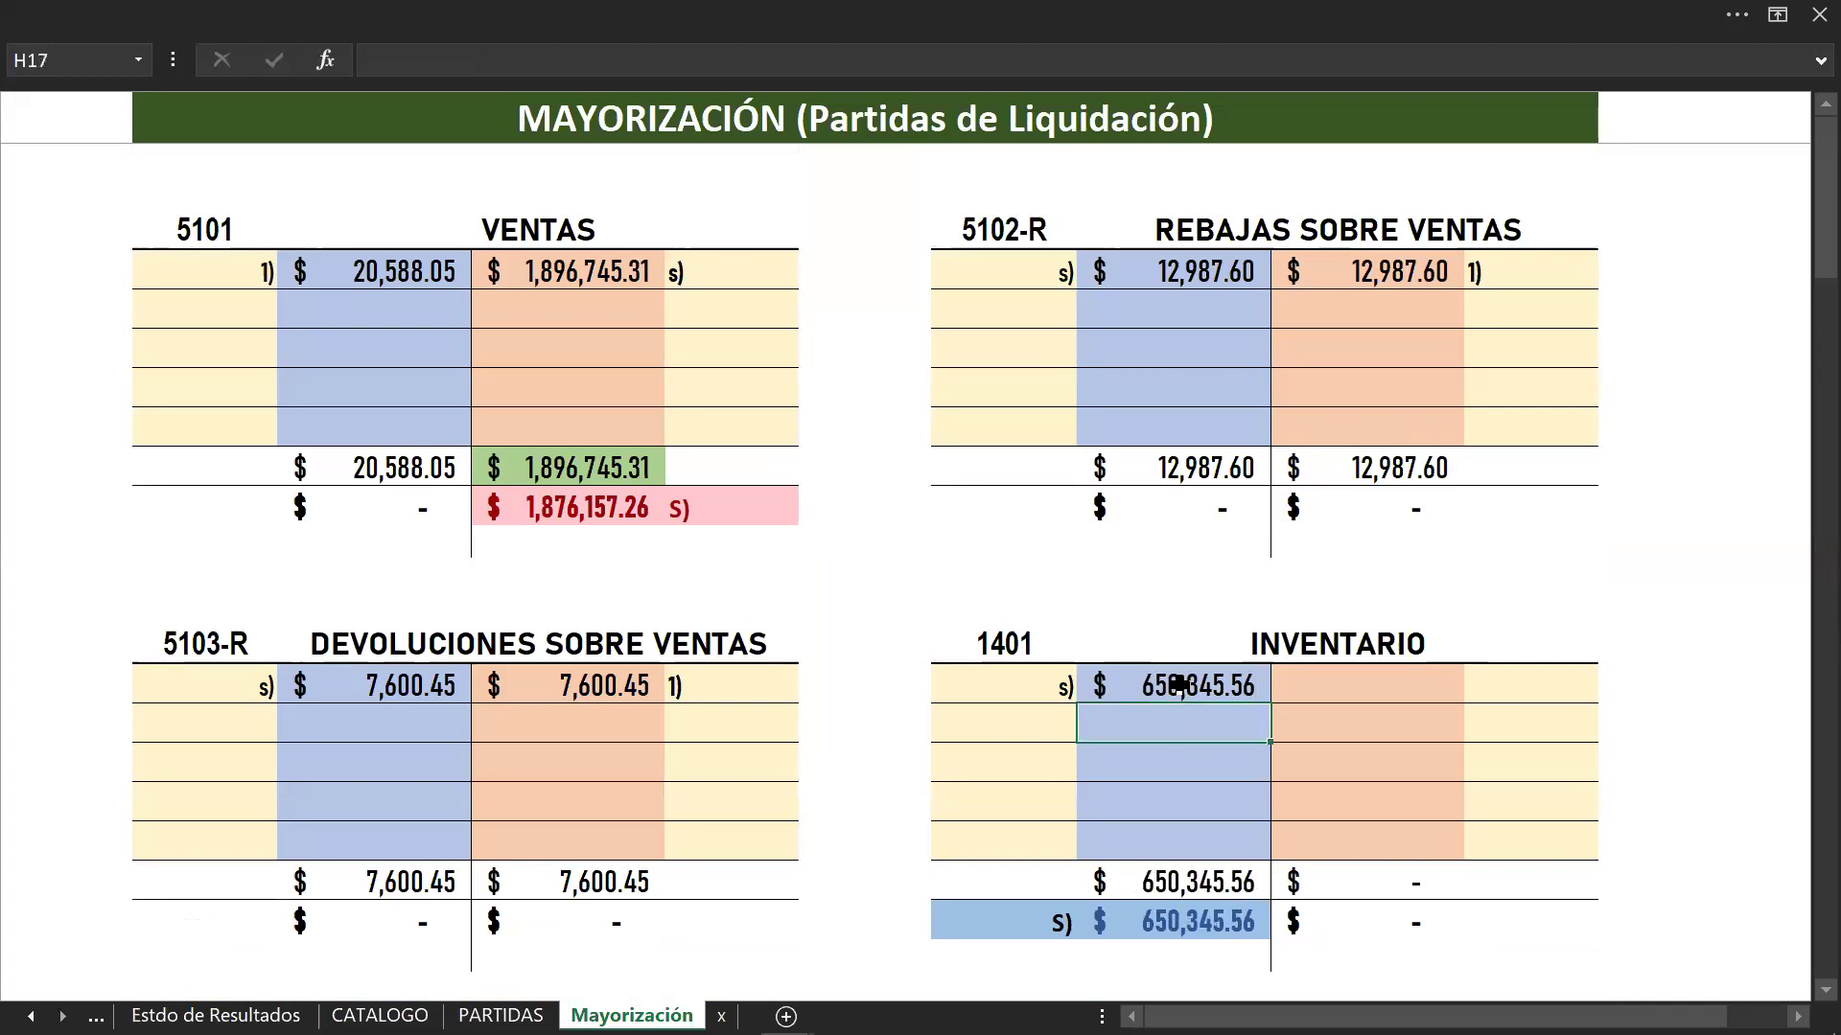
Step: Post the entry 3 credit of 650345.56 to the INVENTARIO T-account in cell I16 of Mayorización
scroll(1180, 684, "down", 3)
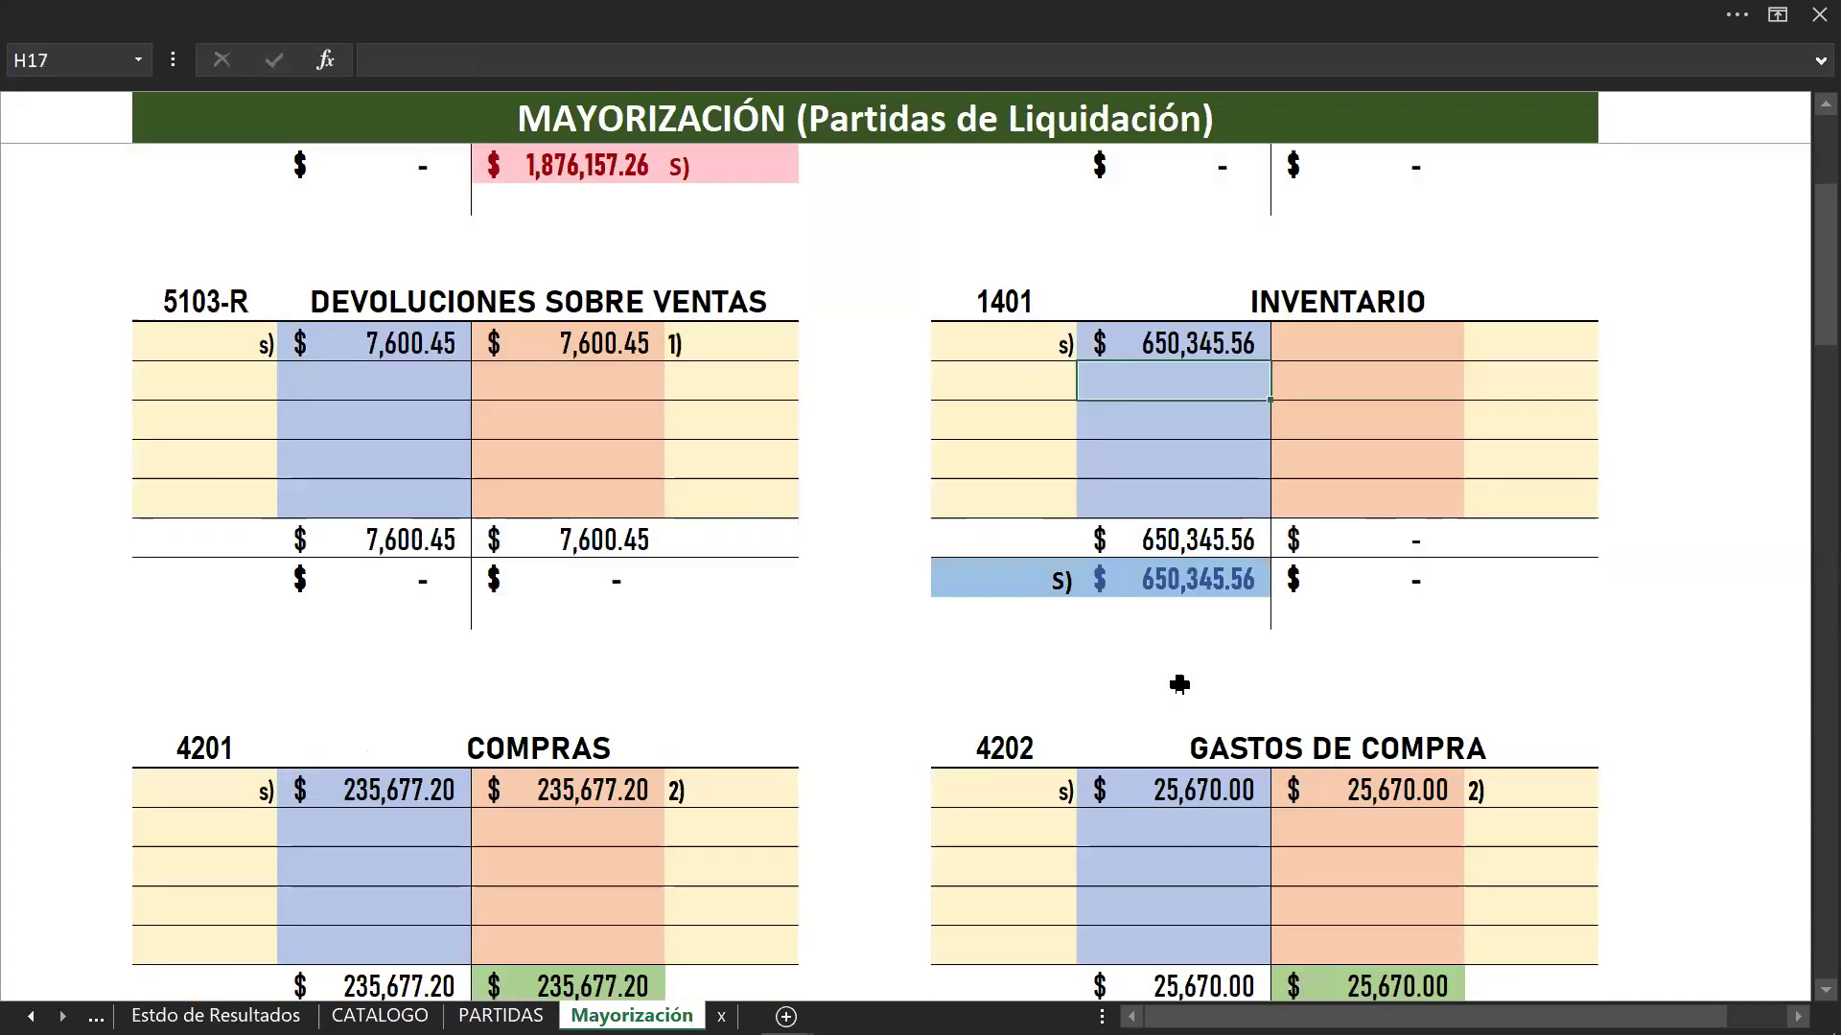
scroll(882, 782, "down", 5)
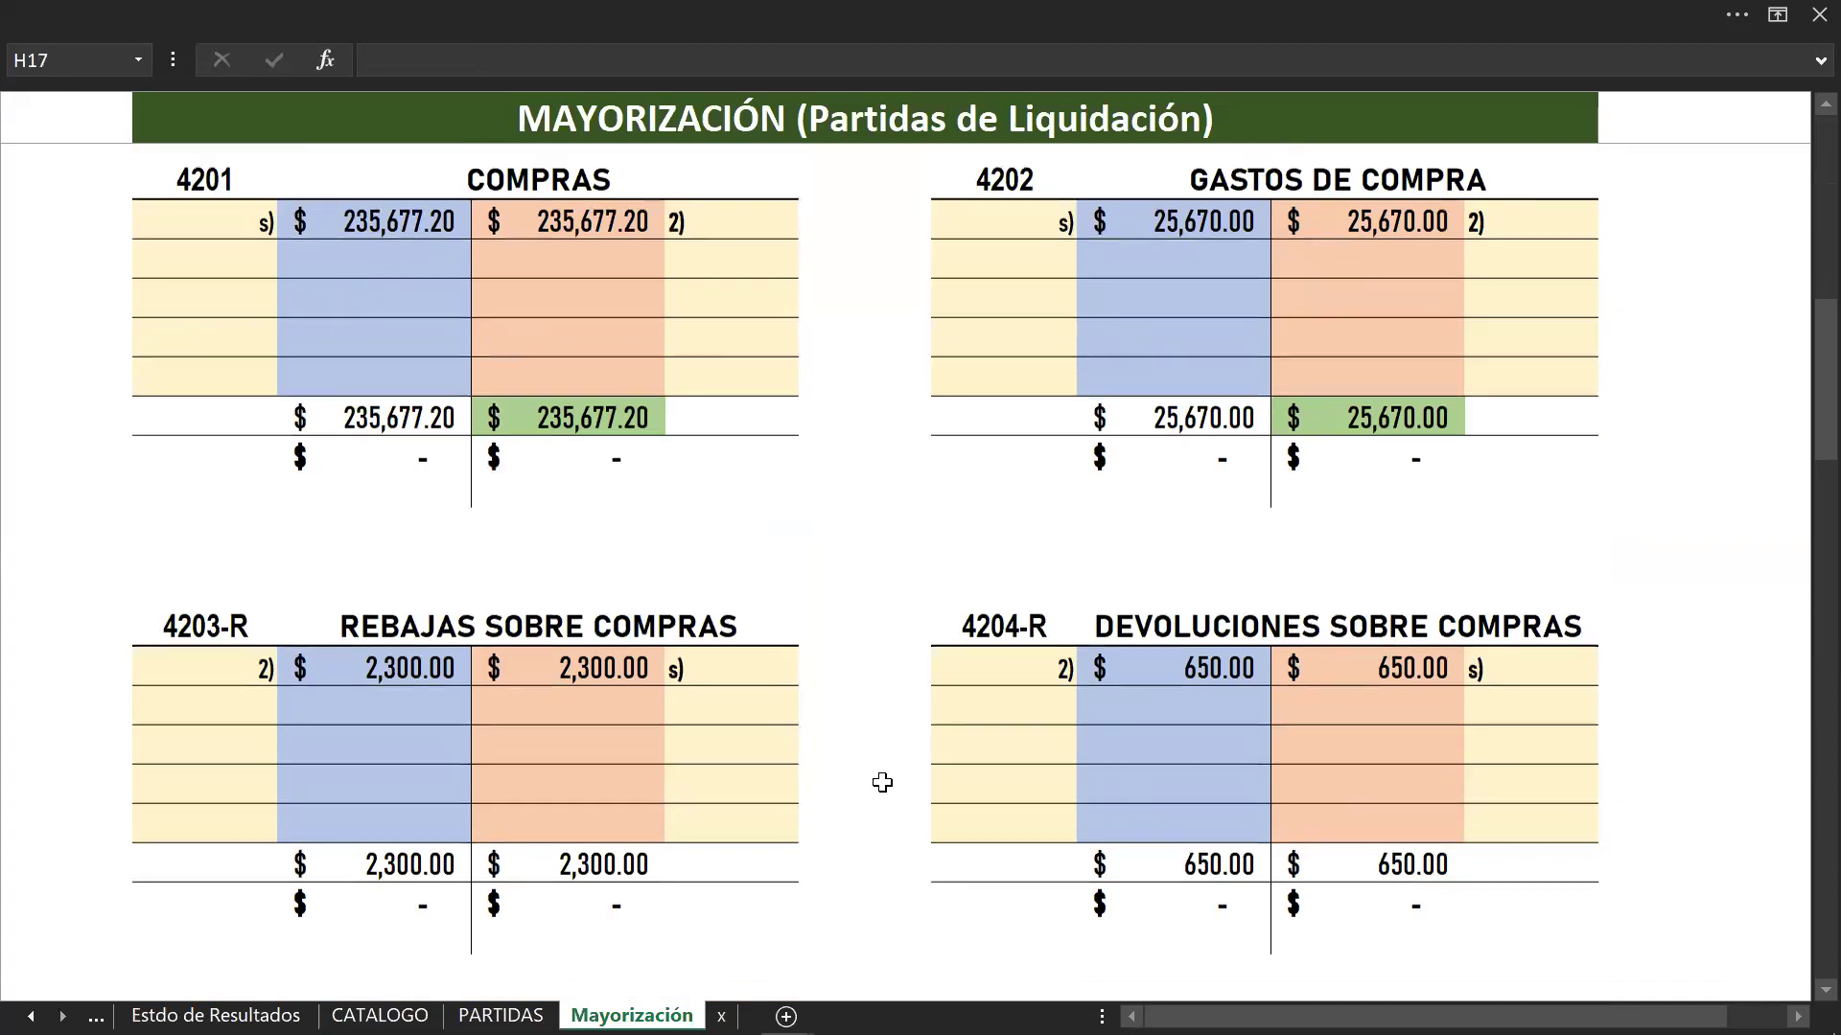
scroll(882, 783, "down", 3)
scroll(882, 782, "up", 5)
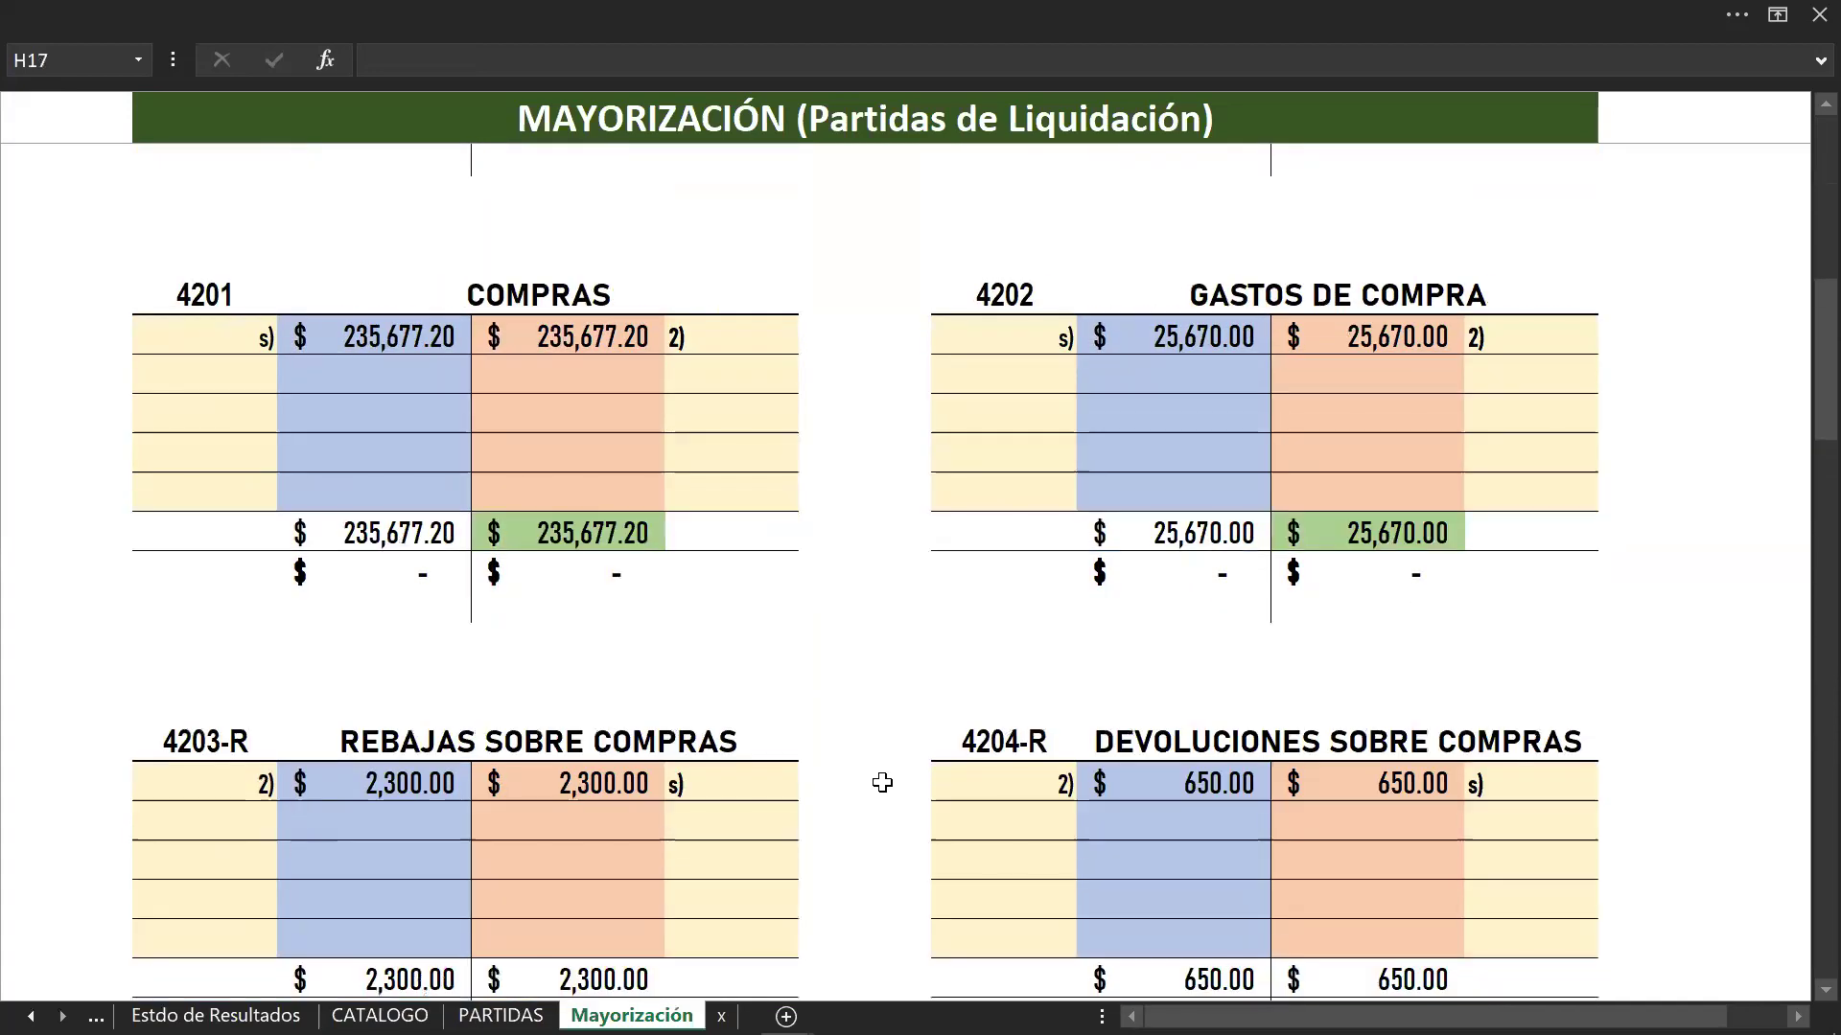
scroll(882, 782, "up", 2)
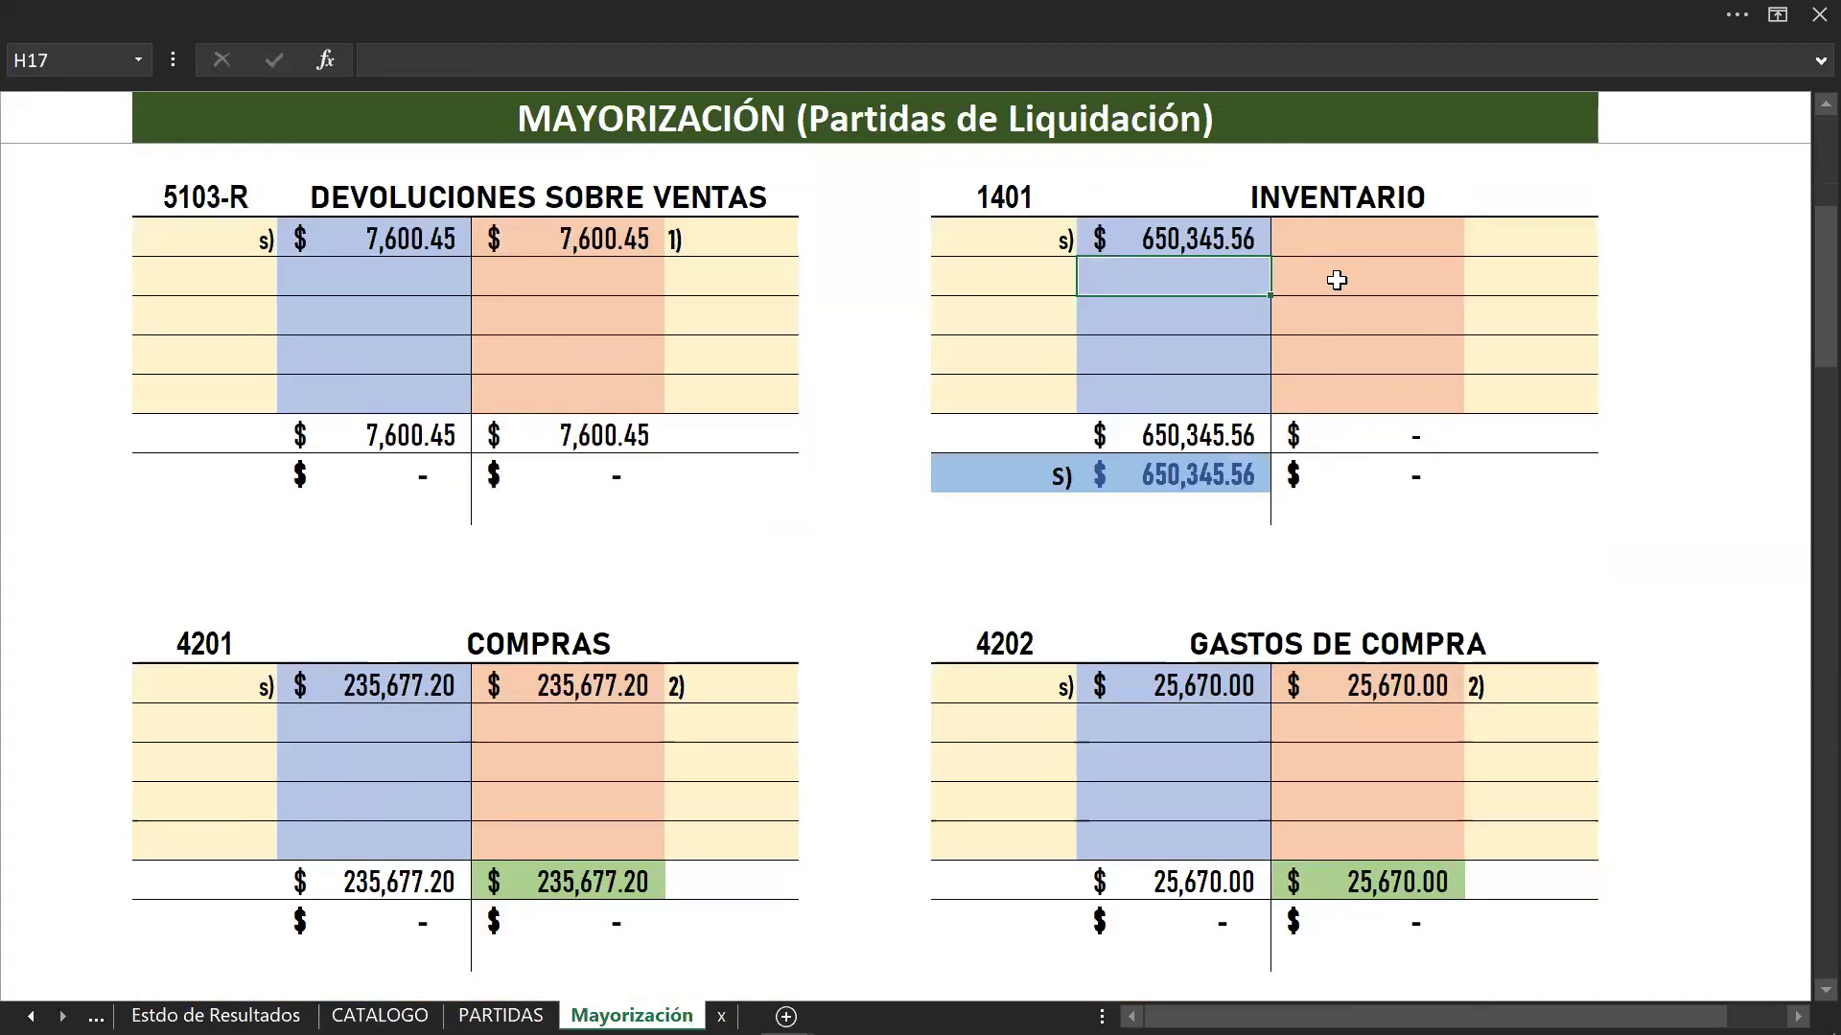
left_click(1340, 244)
type("650346.57")
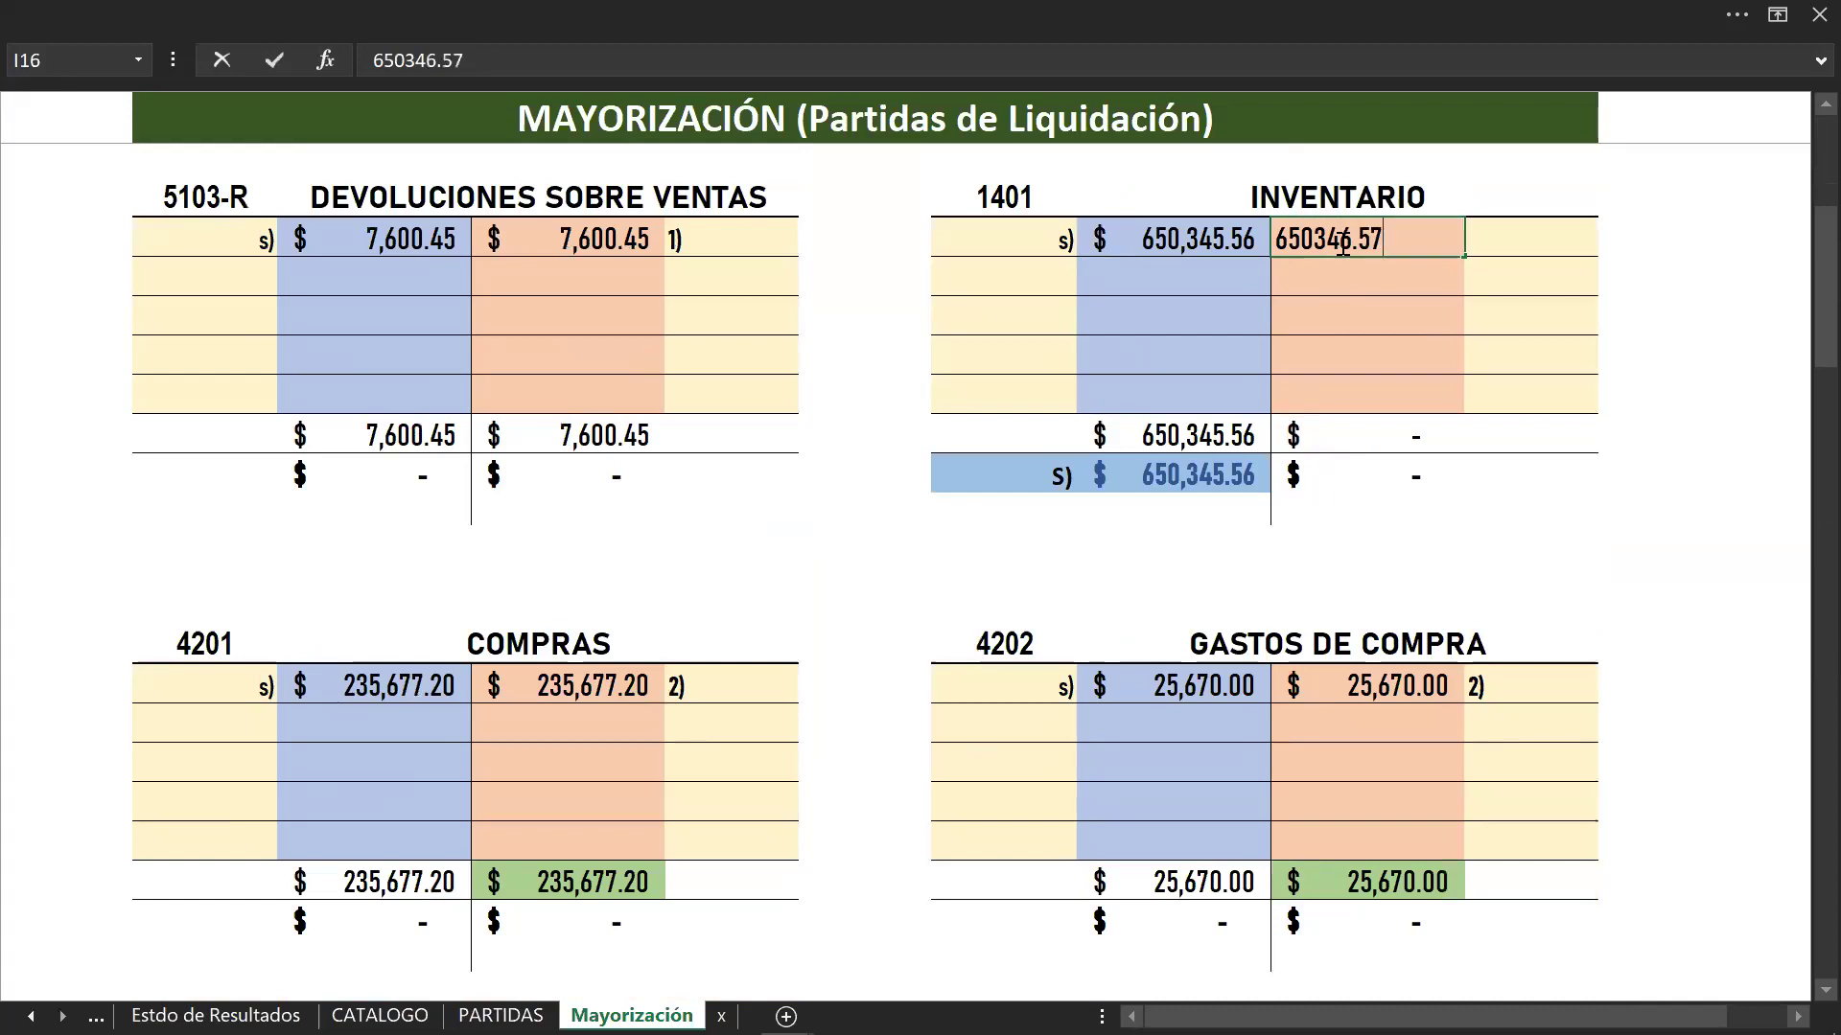
key("BackSpace")
key("BackSpace")
key("BackSpace")
key("BackSpace")
type("5.56")
key("Return")
Step: Label the credit in the INVENTARIO T-account with the entry reference 3) in cell J16
left_click(1483, 228)
type("3")
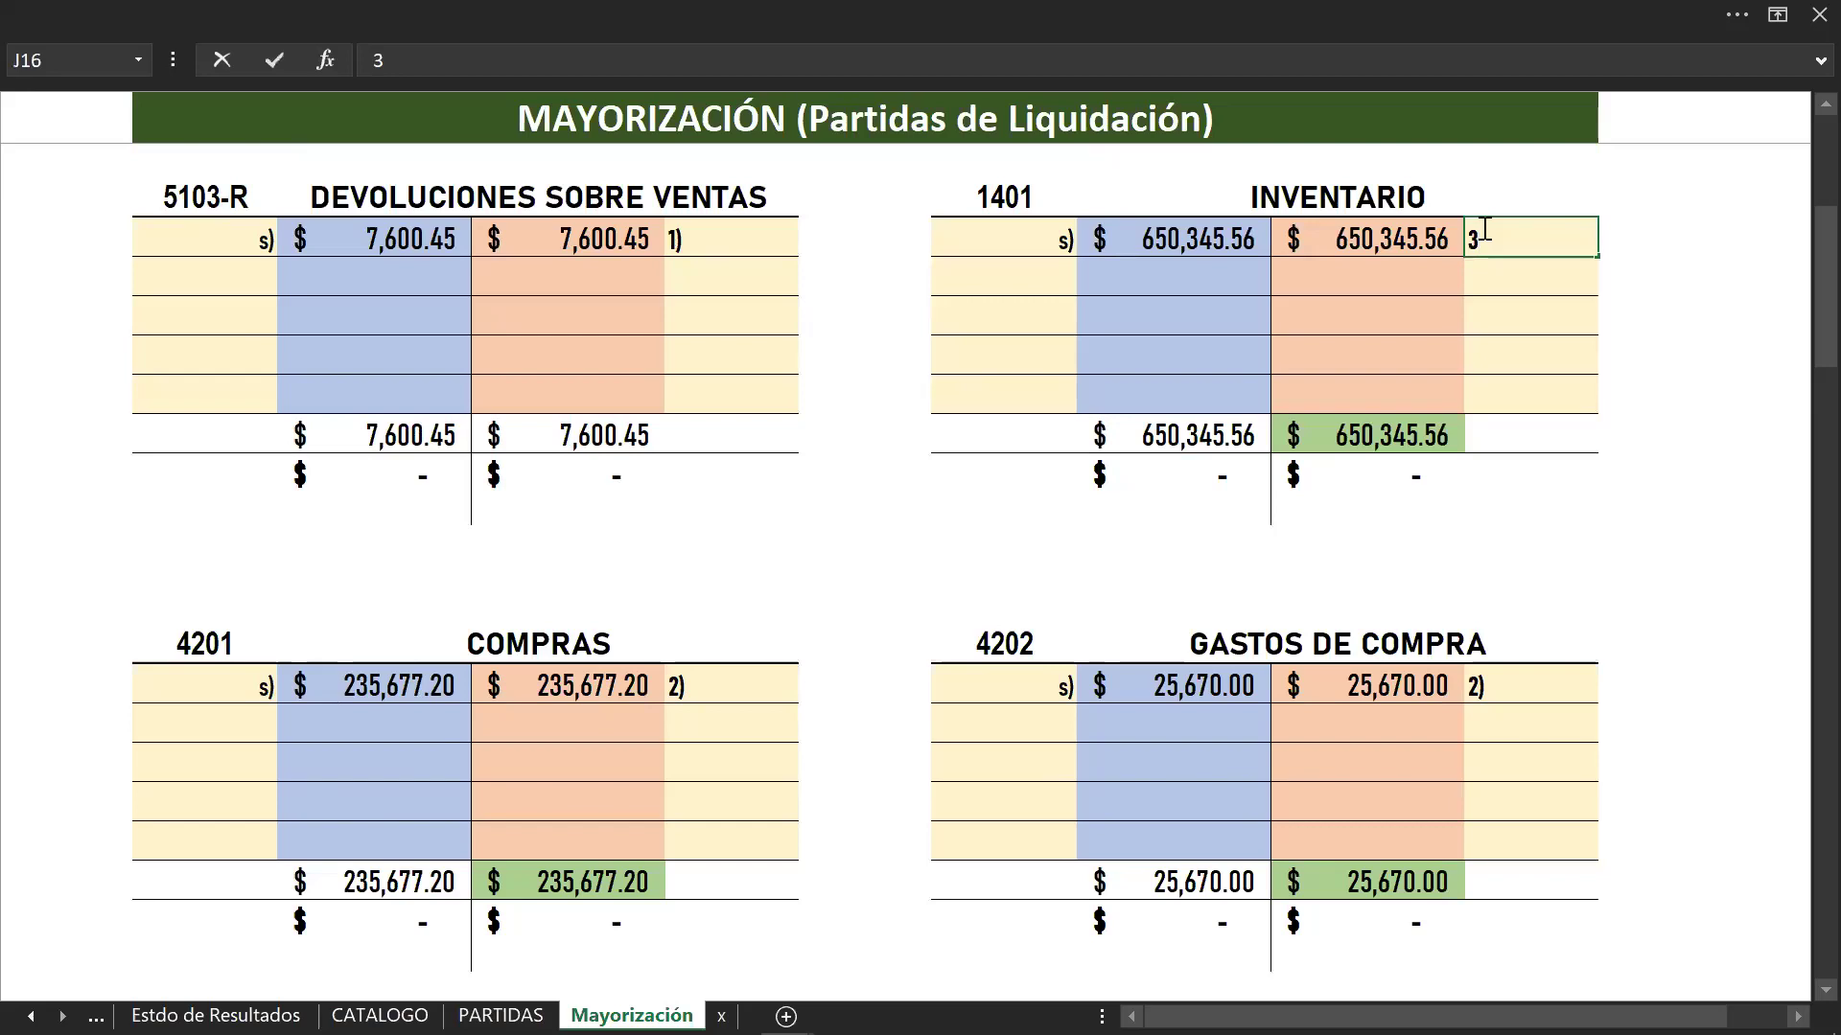
type(")")
left_click(1561, 581)
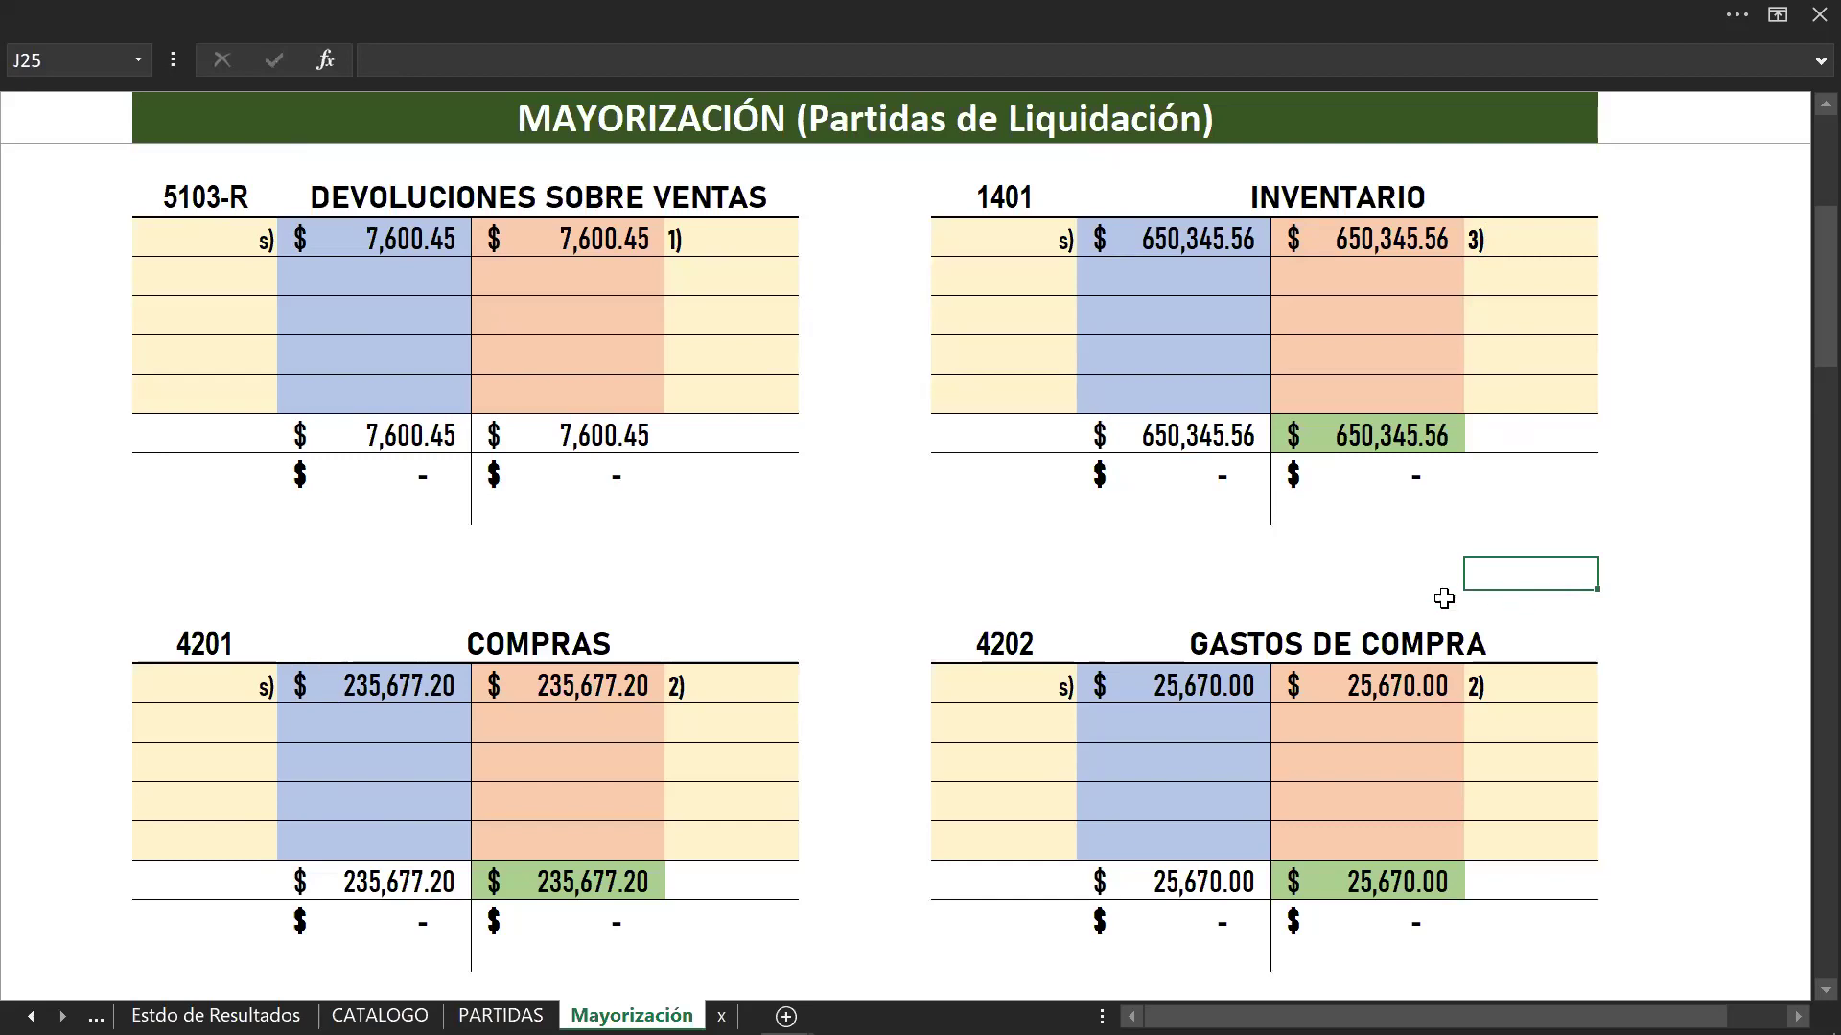
Step: Review the INVENTARIO T-account and compare the COSTO DE VENTAS balance with Mercadería que estuvo disponible in the income statement
scroll(857, 542, "down", 3)
scroll(857, 542, "down", 3)
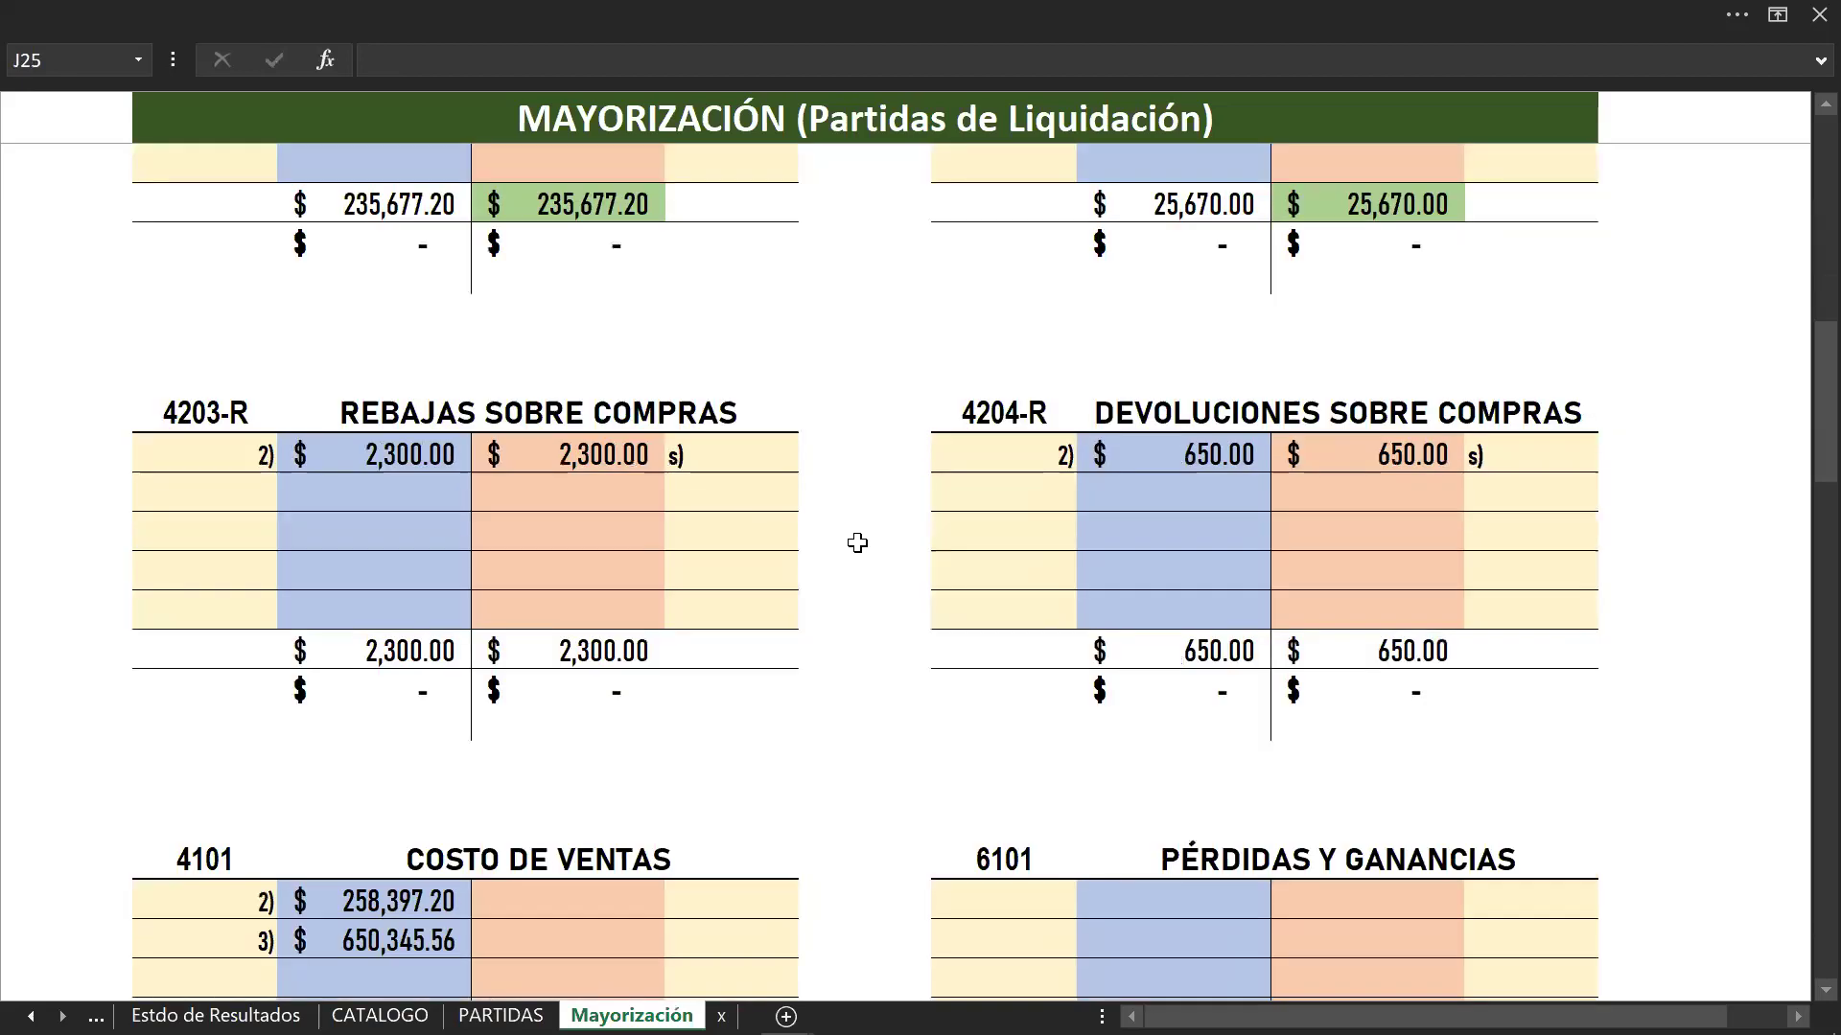
scroll(856, 539, "up", 6)
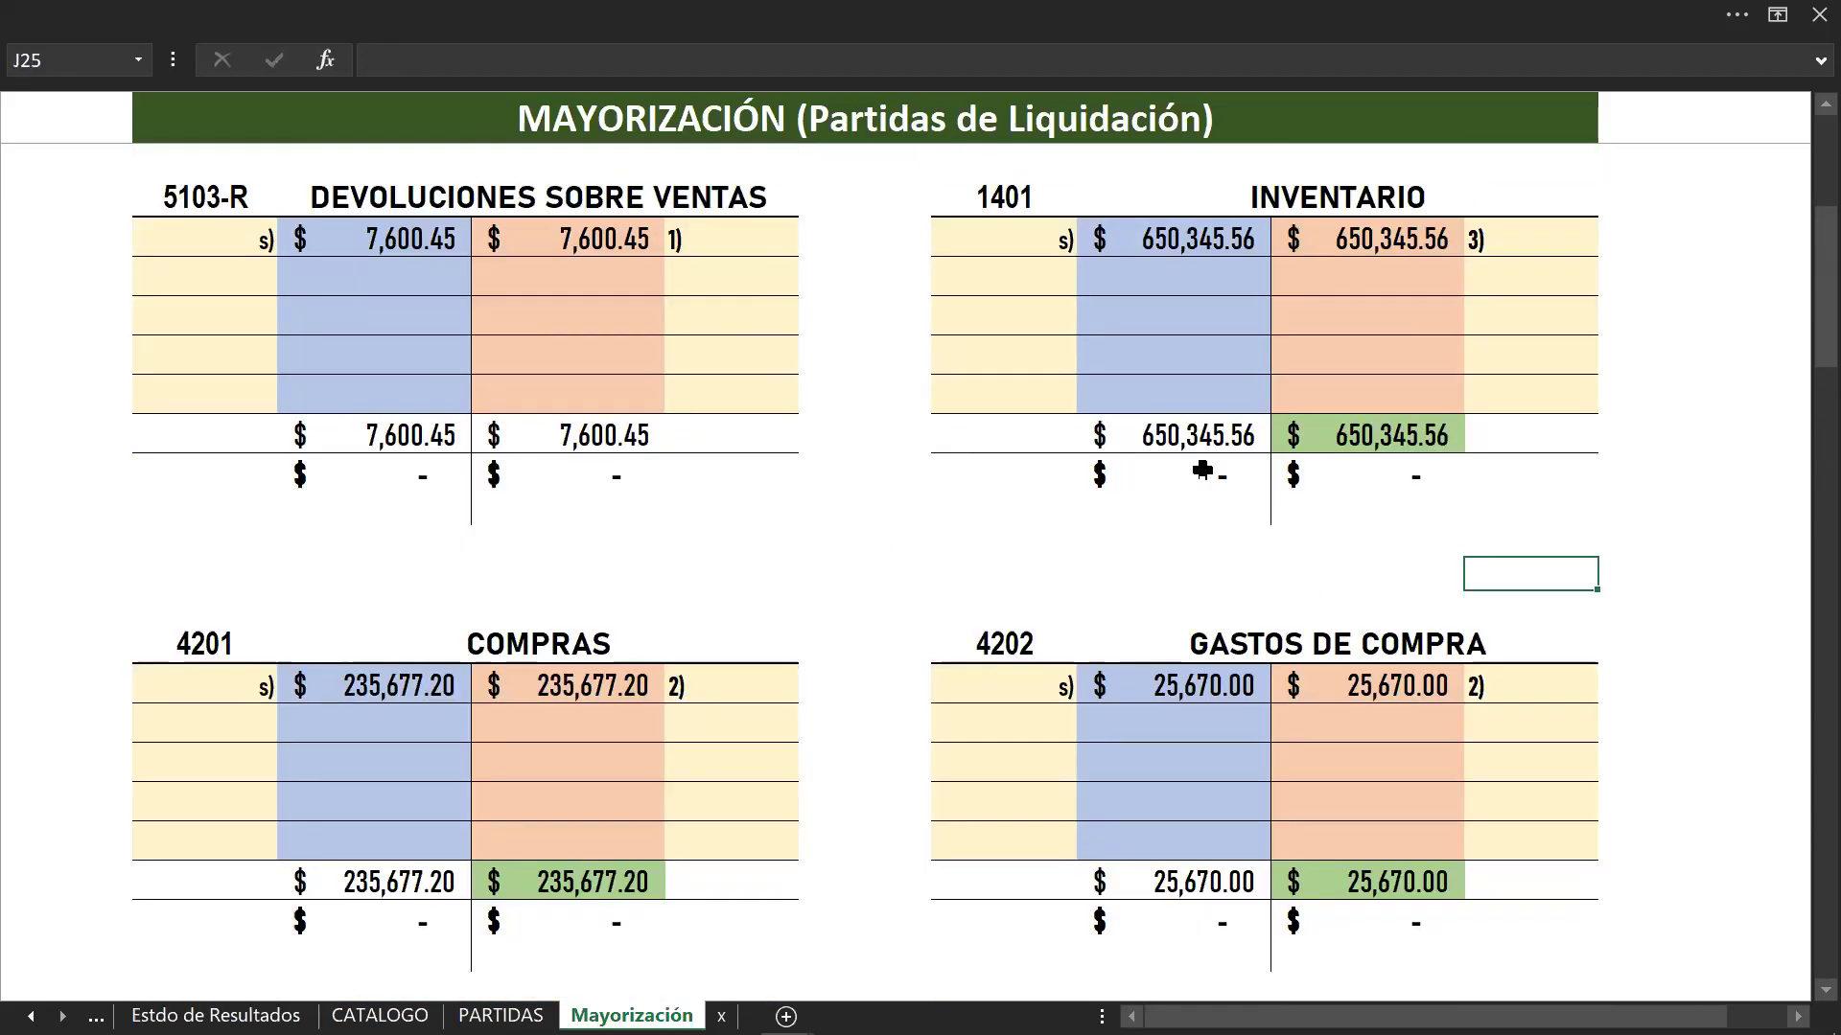
scroll(1202, 470, "down", 10)
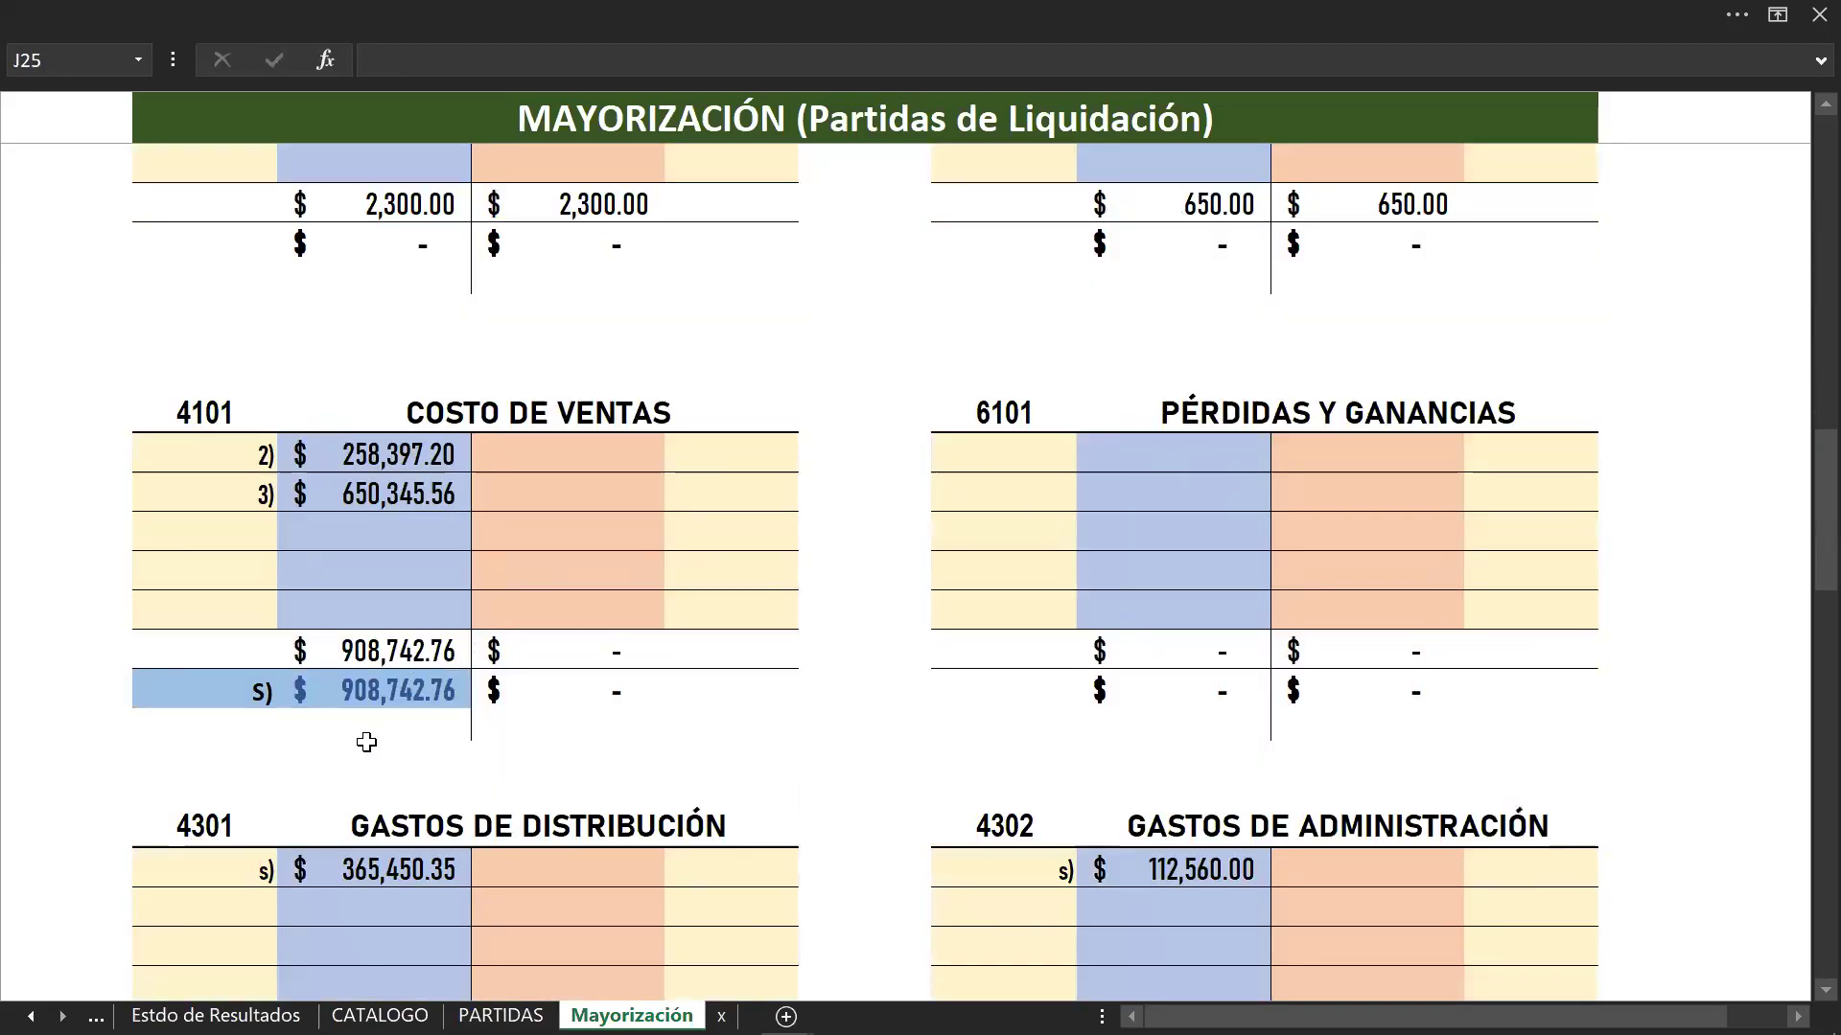
left_click(377, 681)
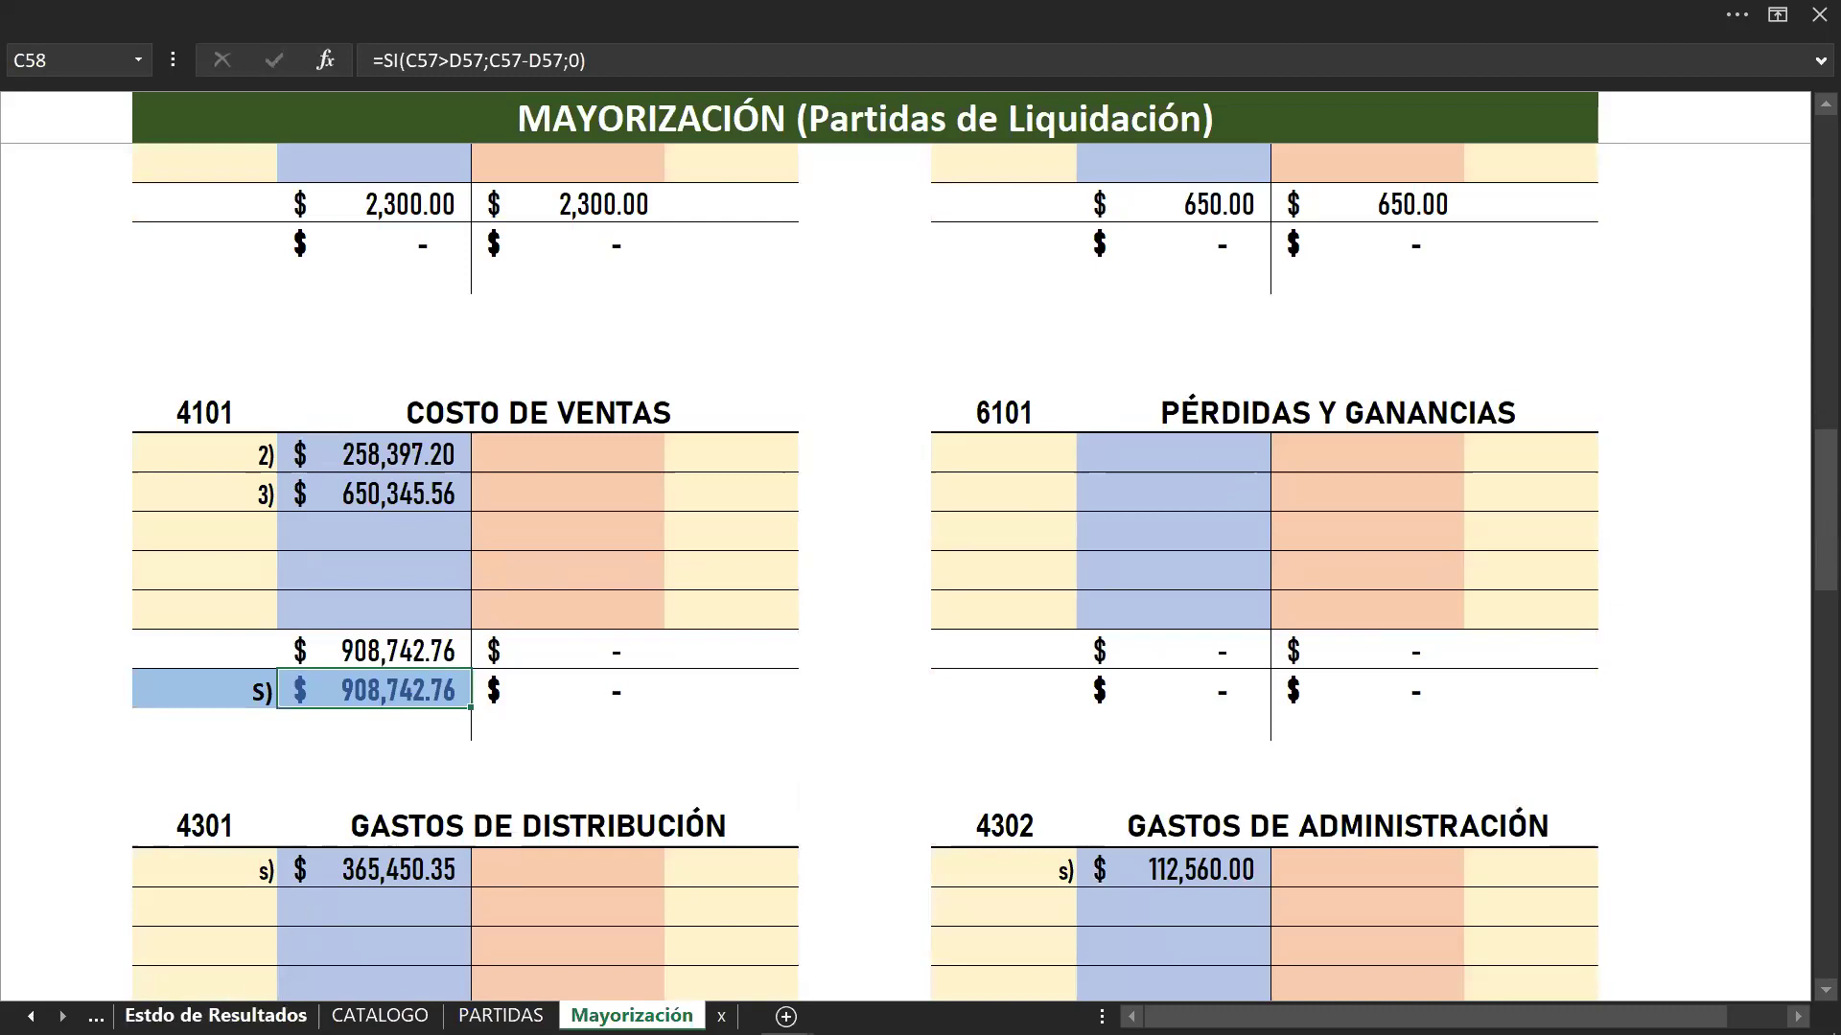
left_click(216, 1016)
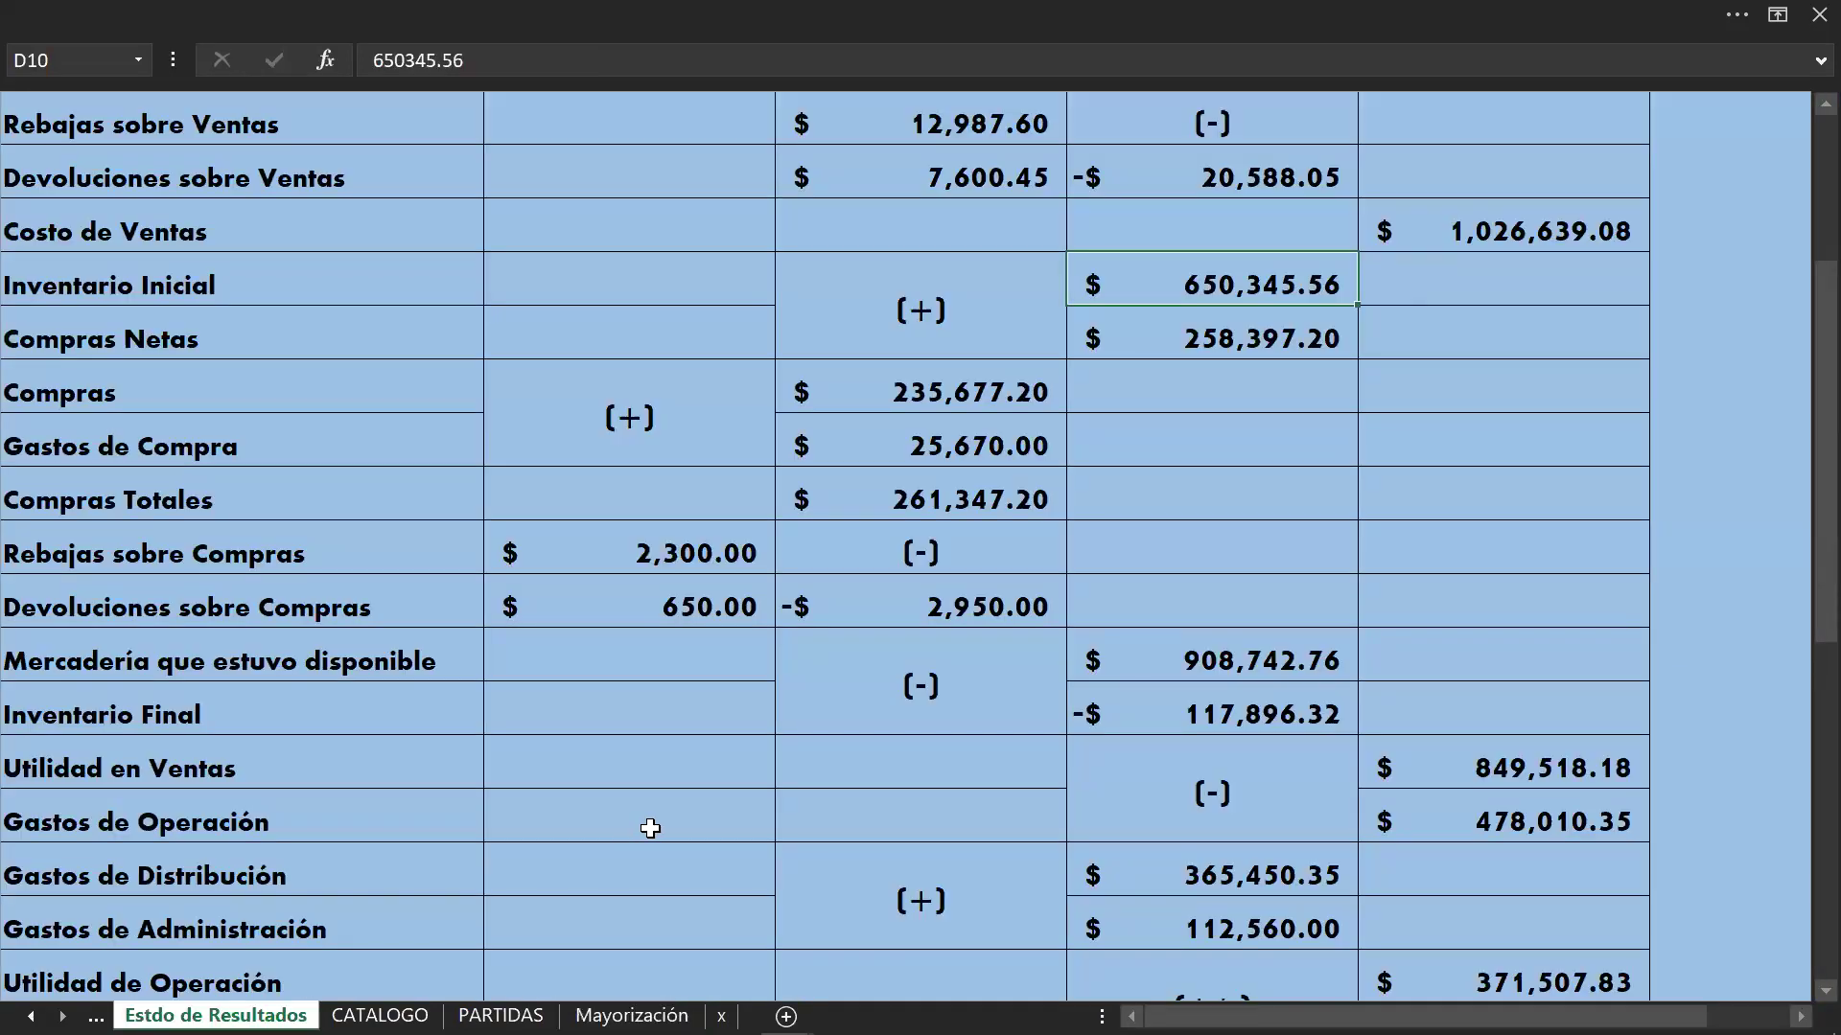
left_click(1181, 644)
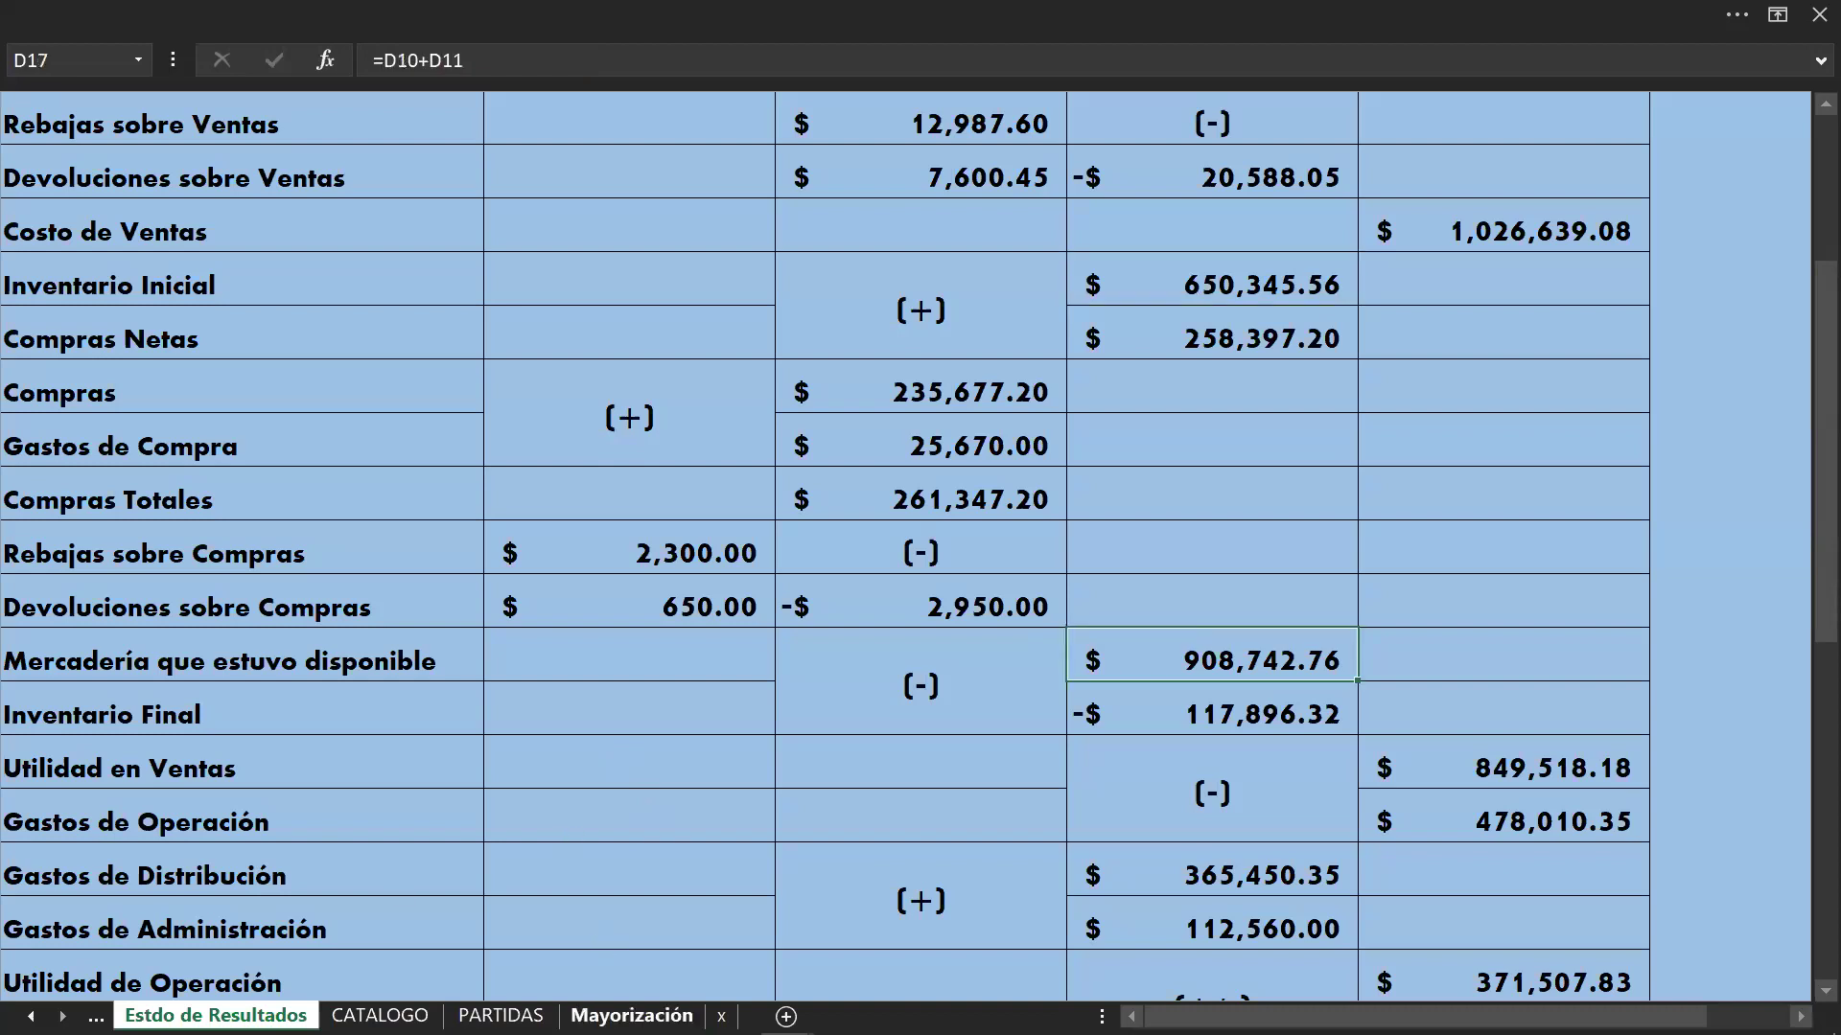
left_click(631, 1015)
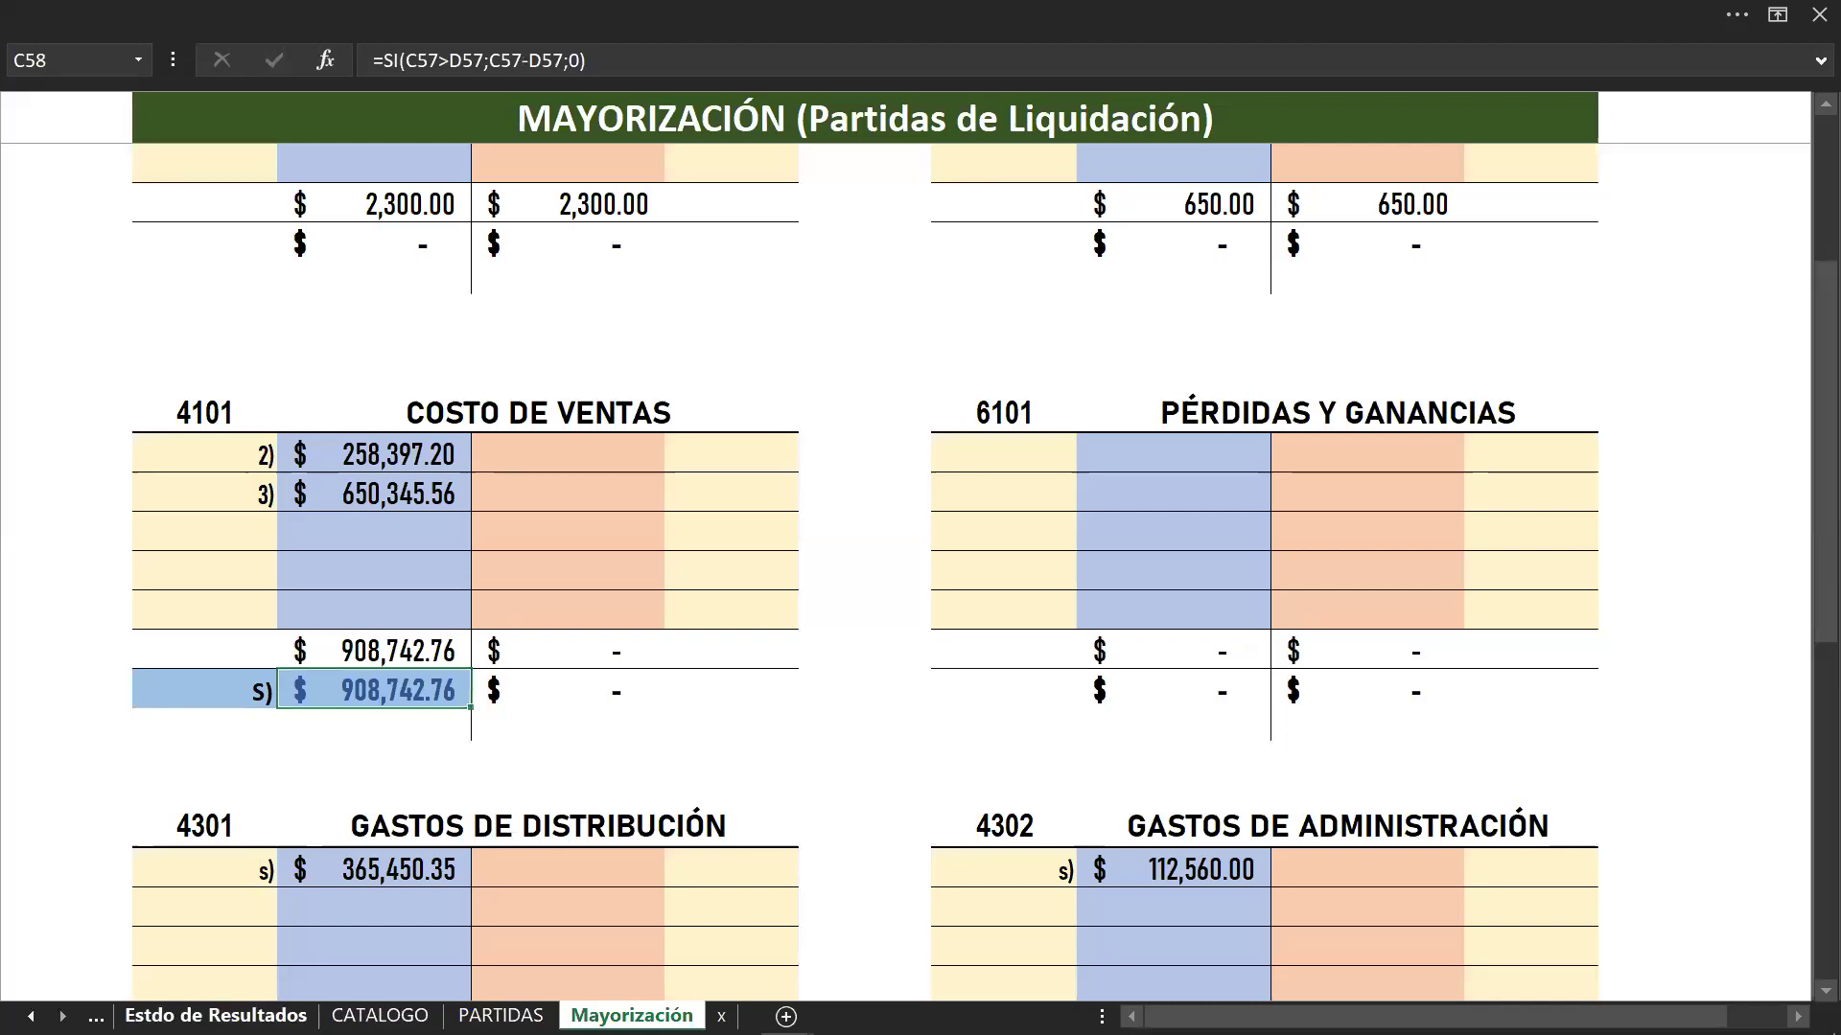
left_click(216, 1016)
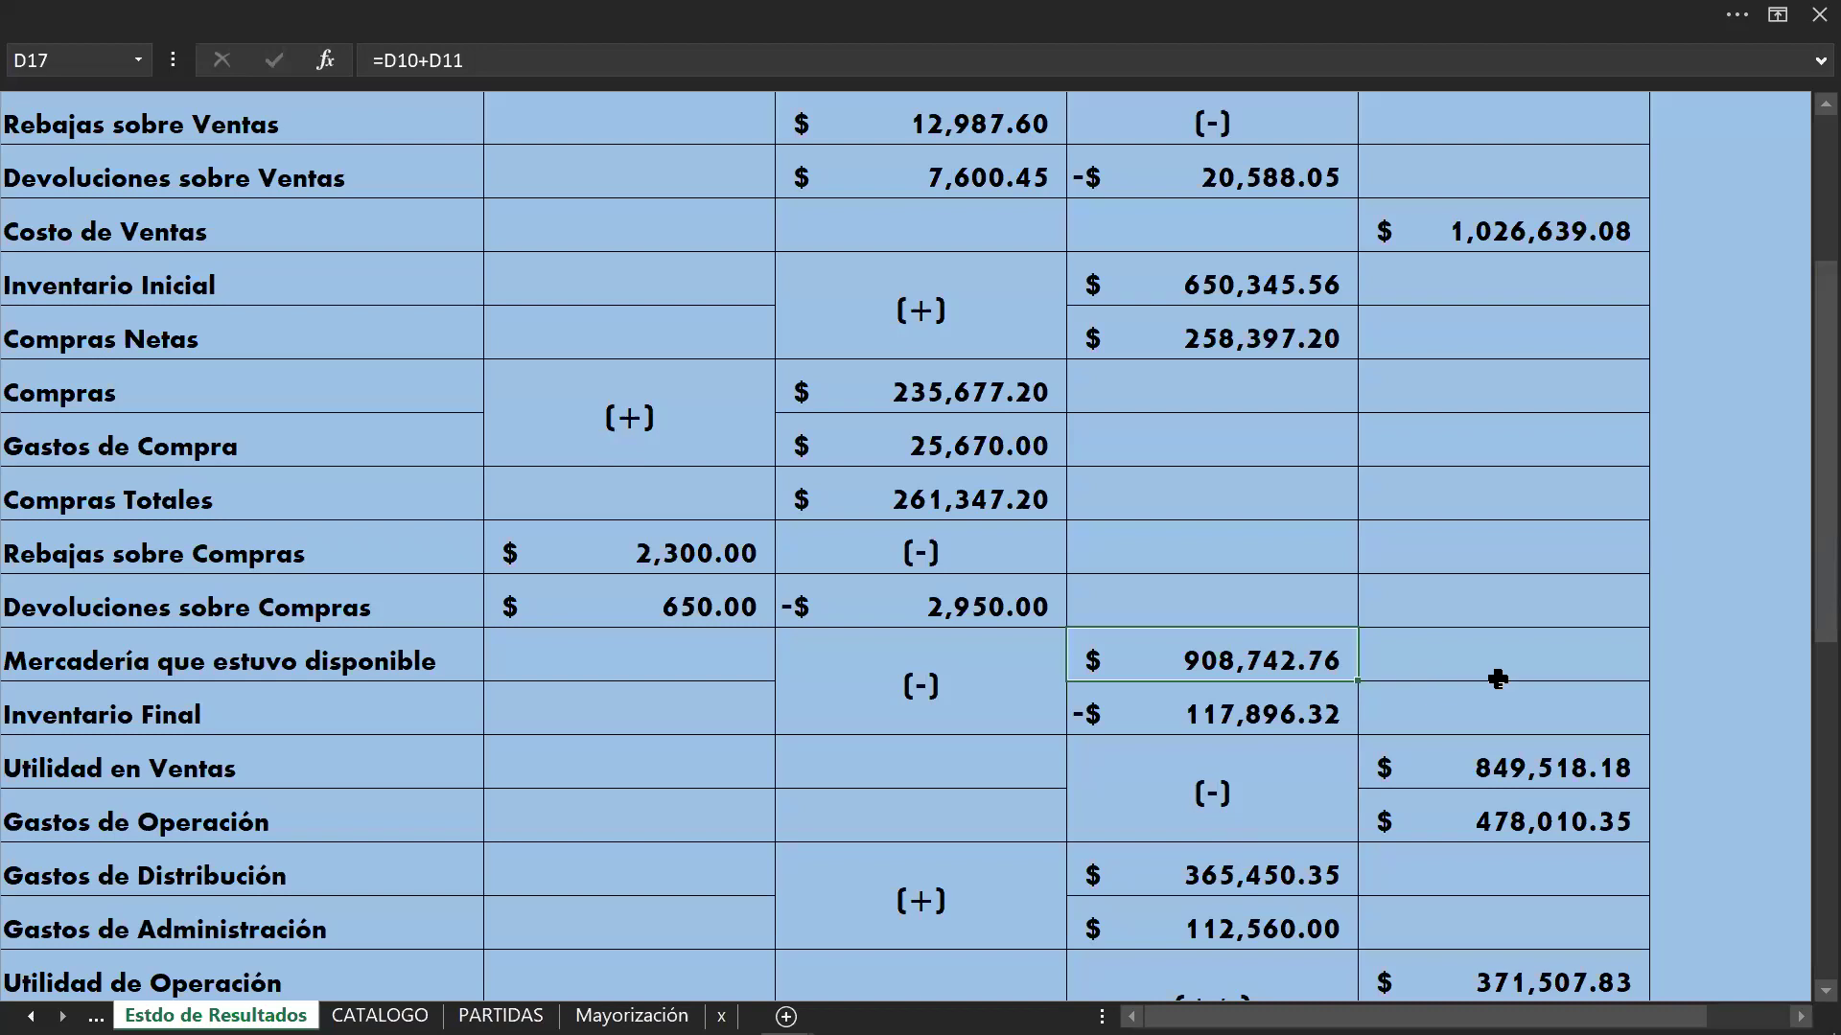
left_click(631, 1016)
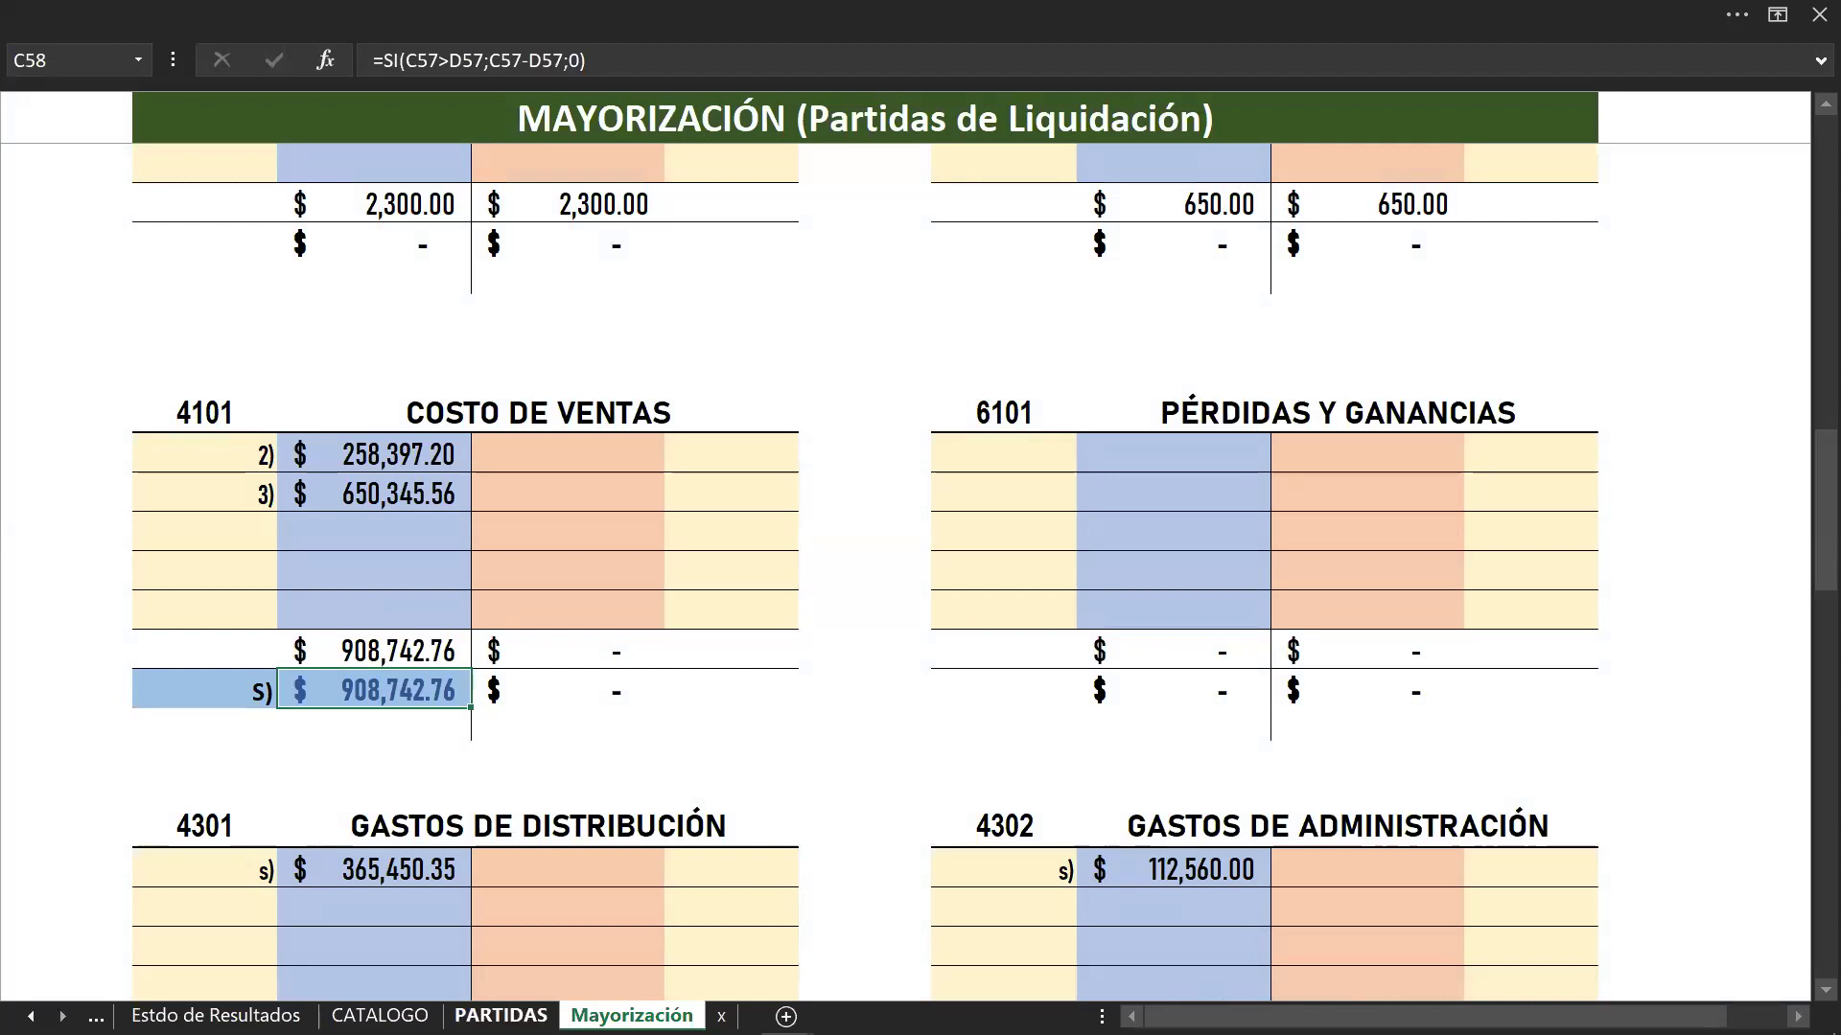
Step: Enter the heading PARTIDA N° 4 in cell C22 of the PARTIDAS journal
left_click(500, 1016)
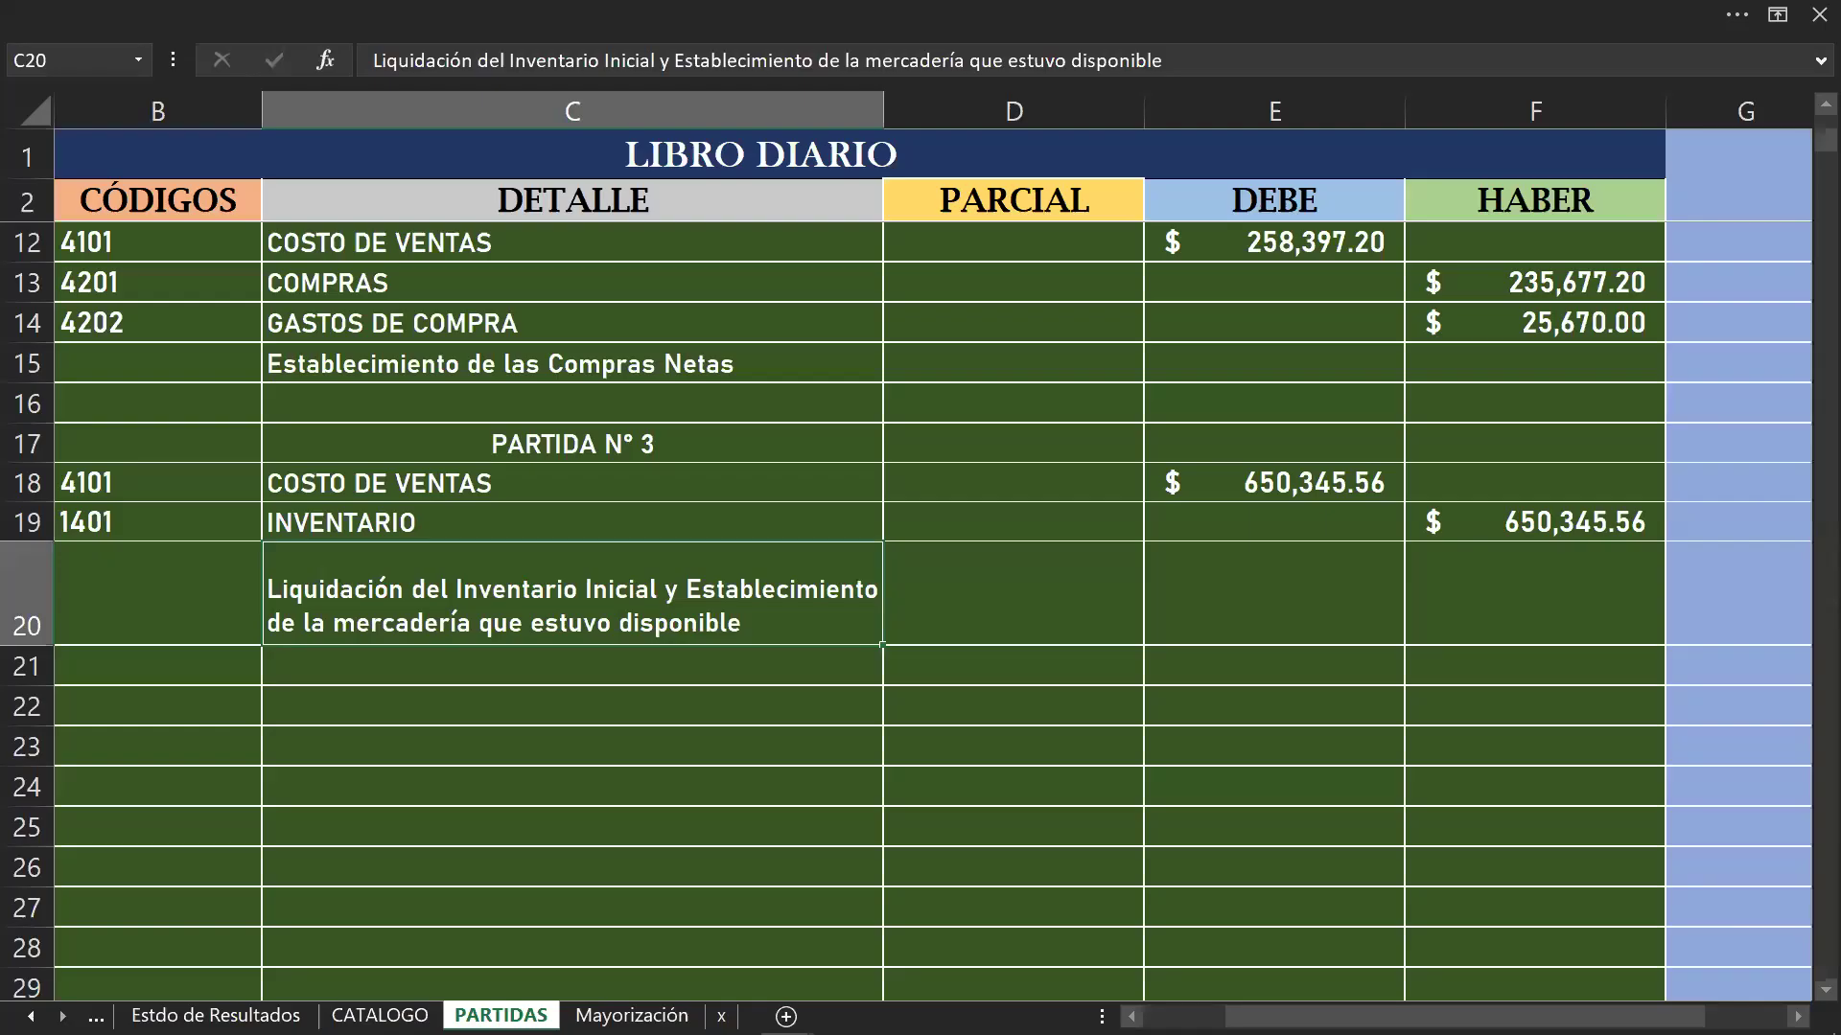
left_click(497, 704)
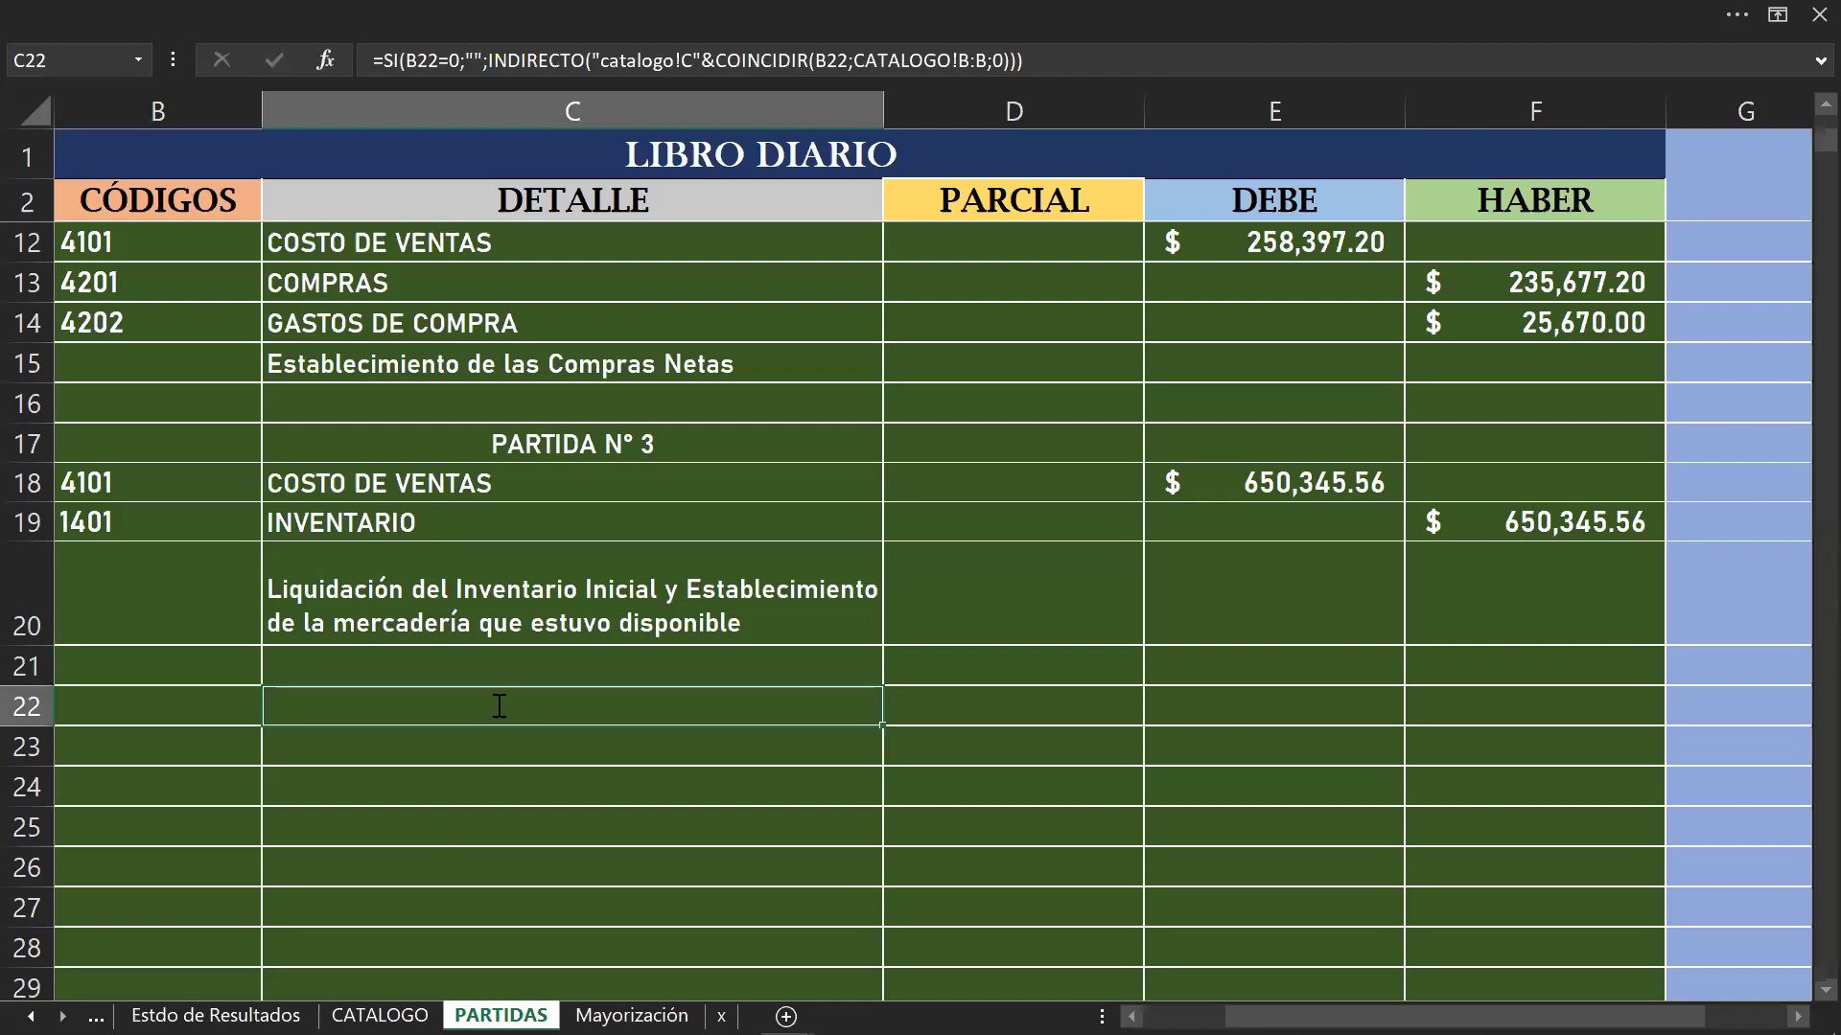
type("PARTIDA ")
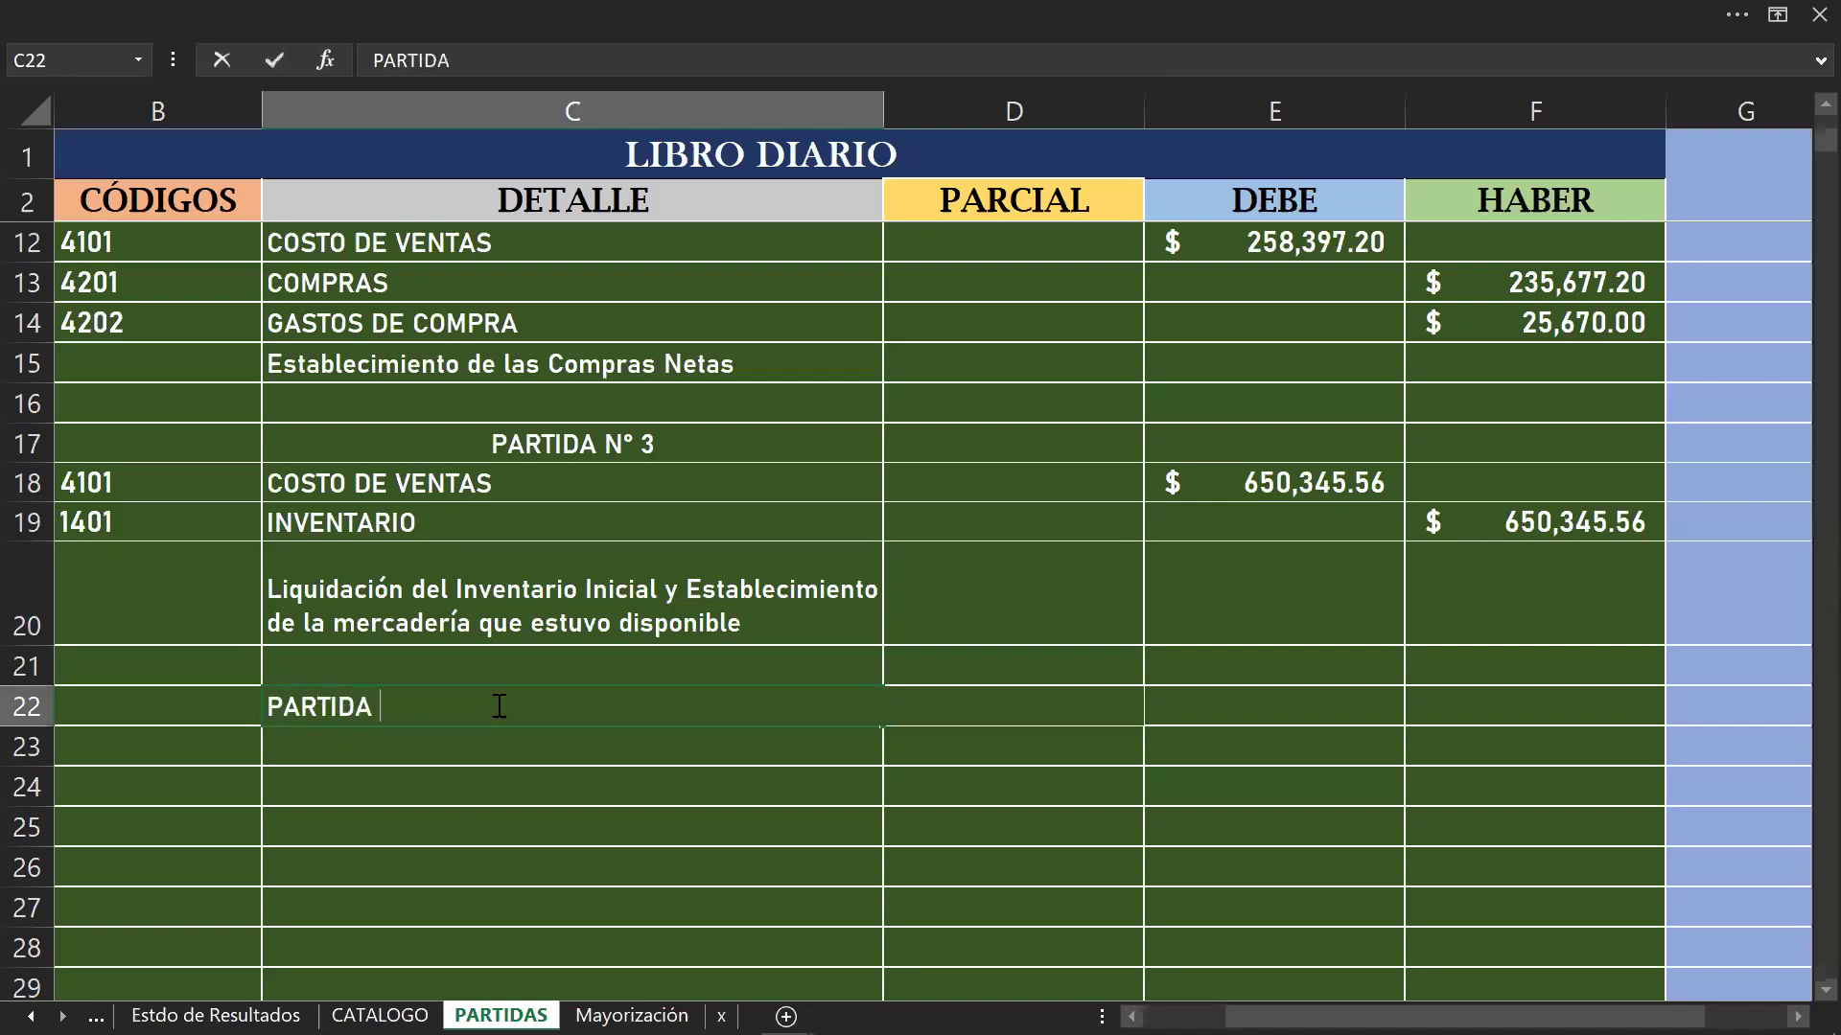
type("N° 4")
left_click(521, 747)
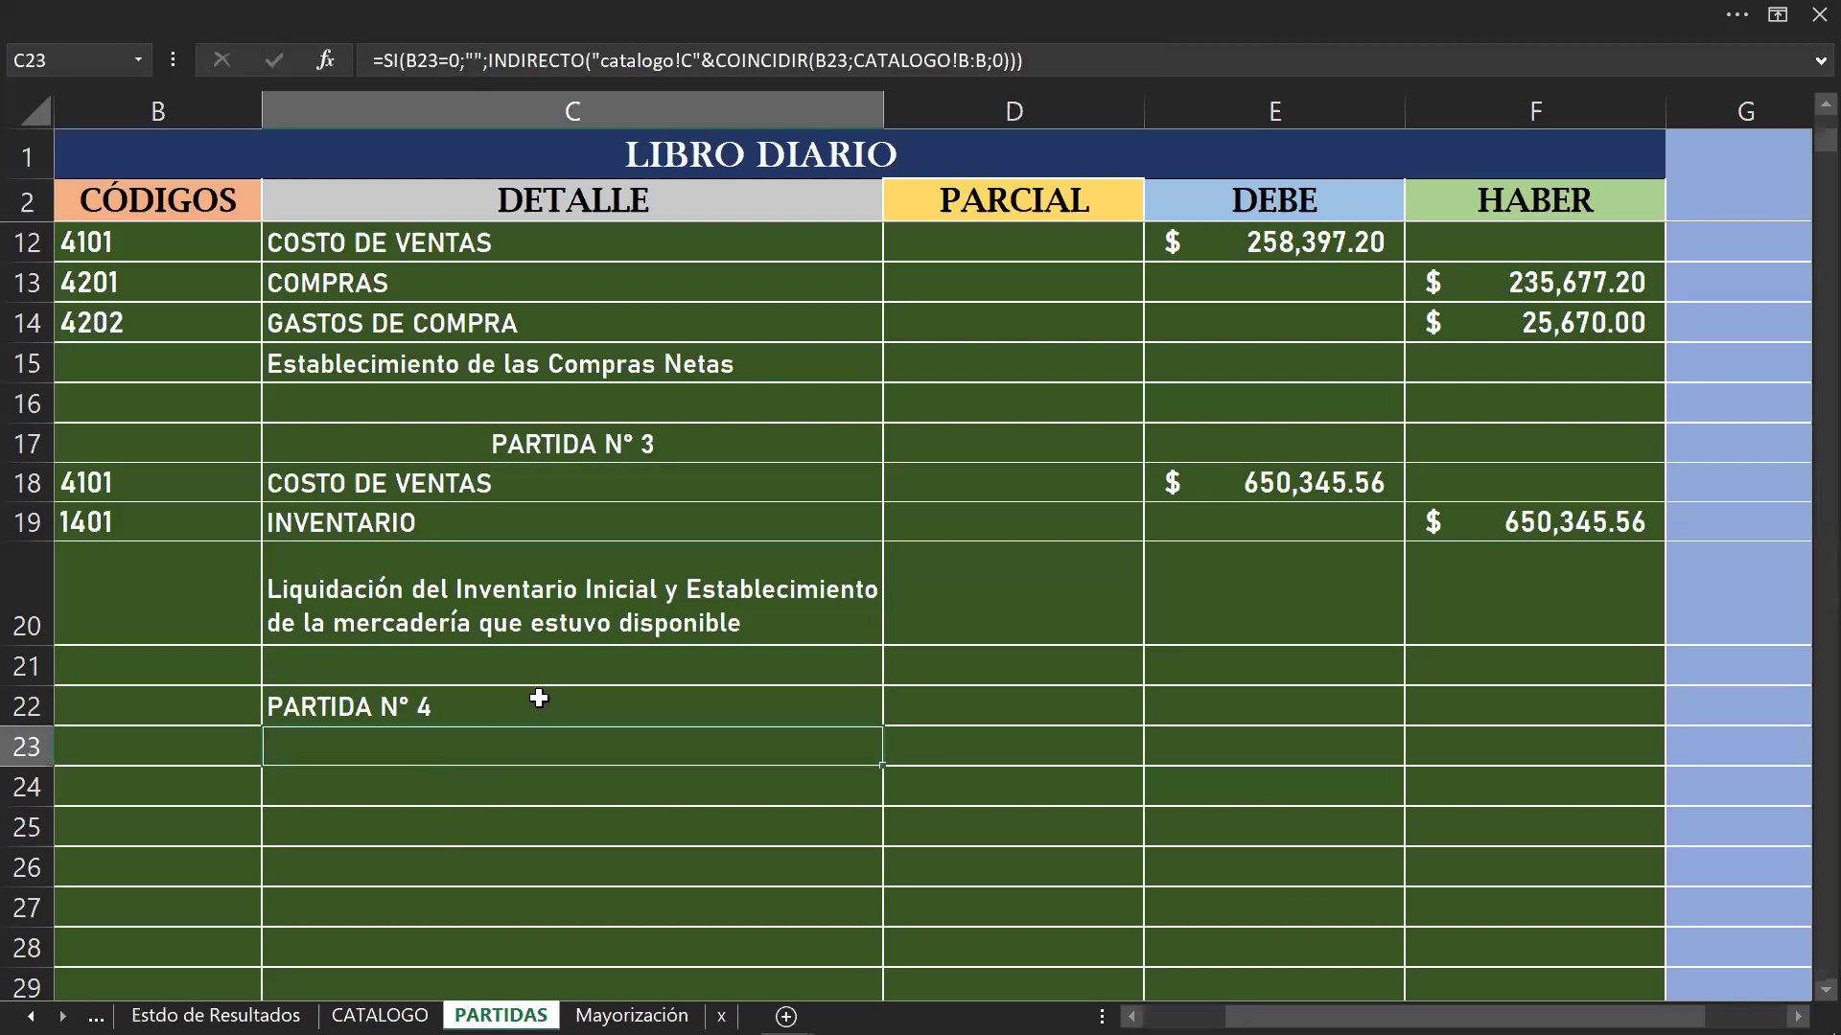
left_click(233, 13)
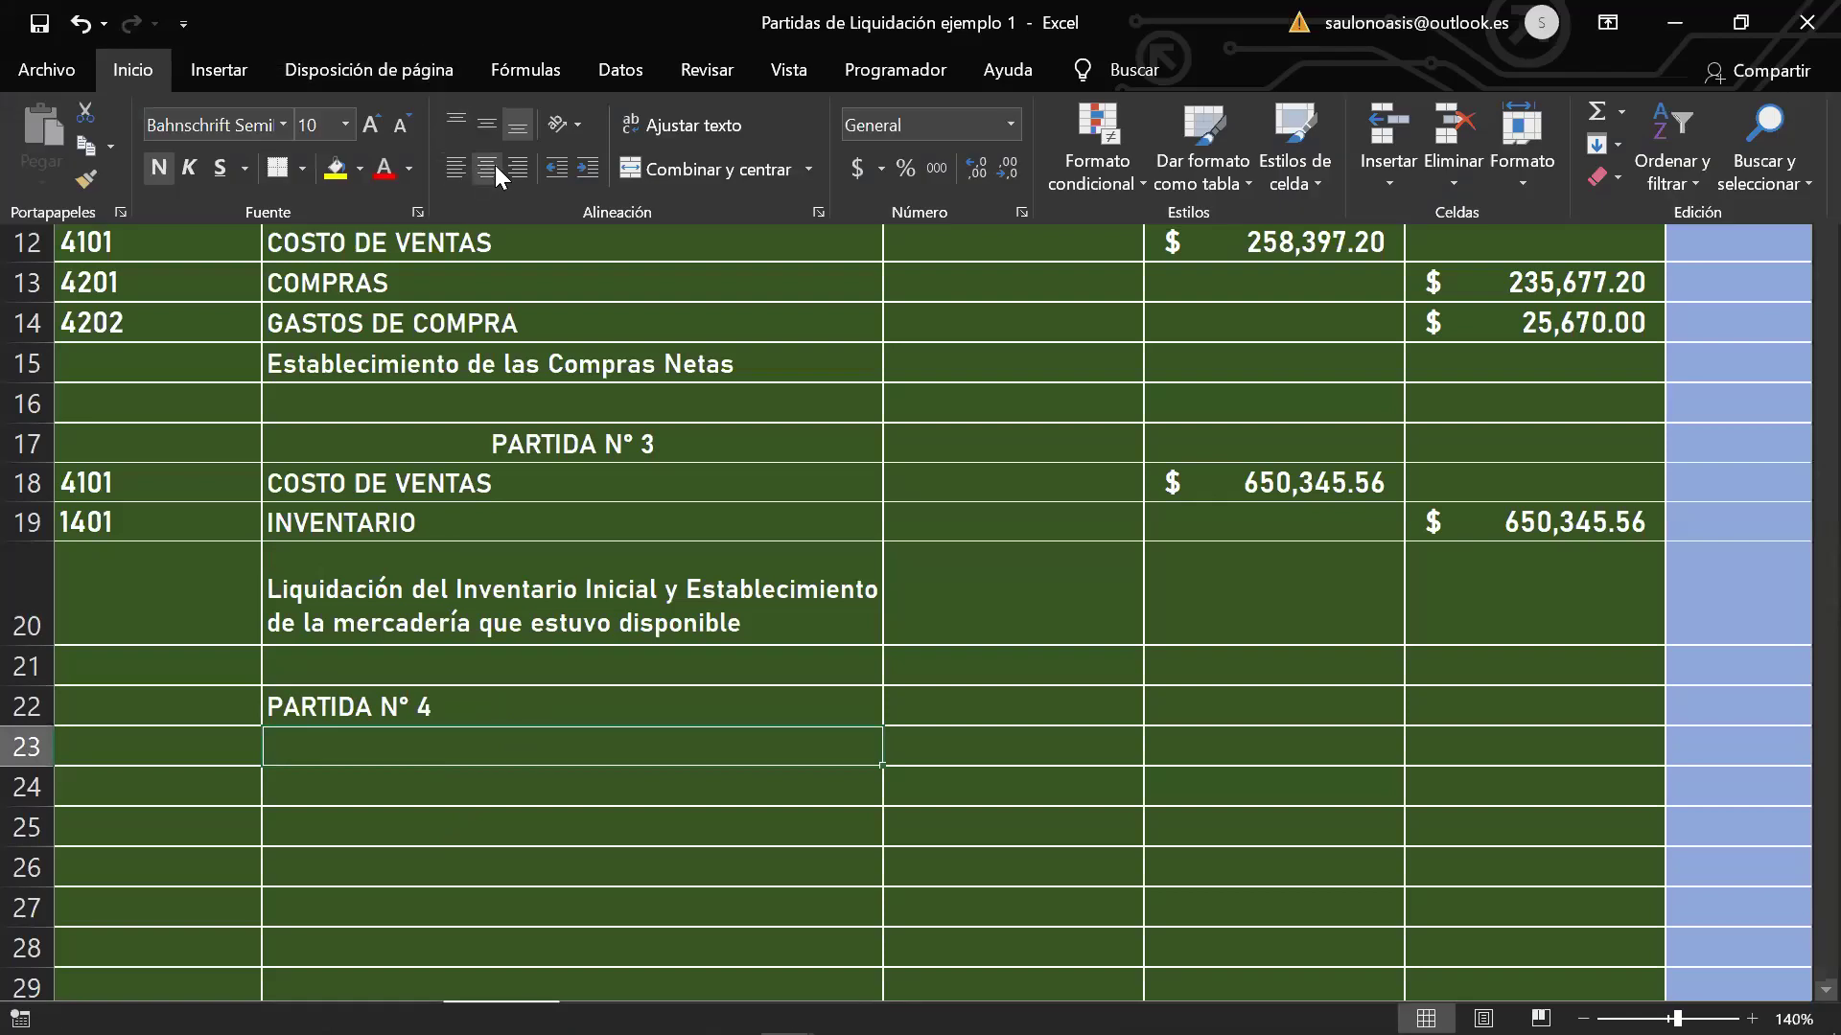
left_click(776, 274)
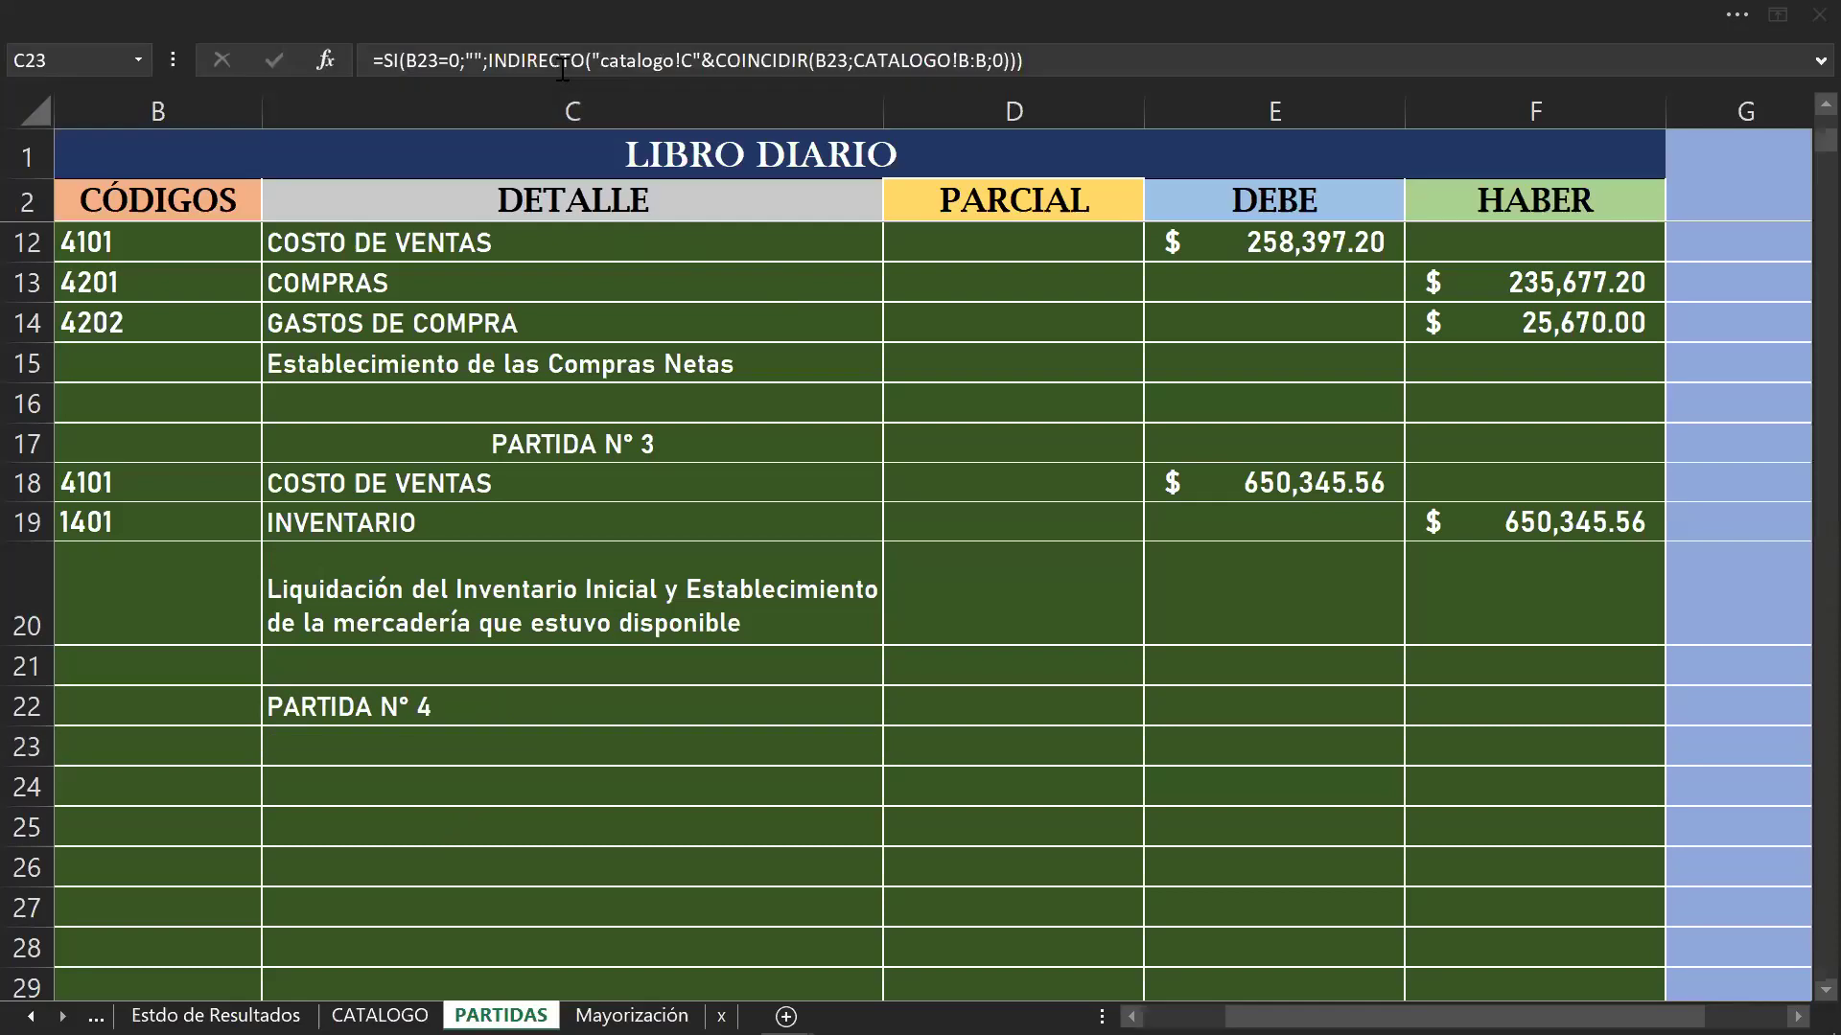
left_click(350, 10)
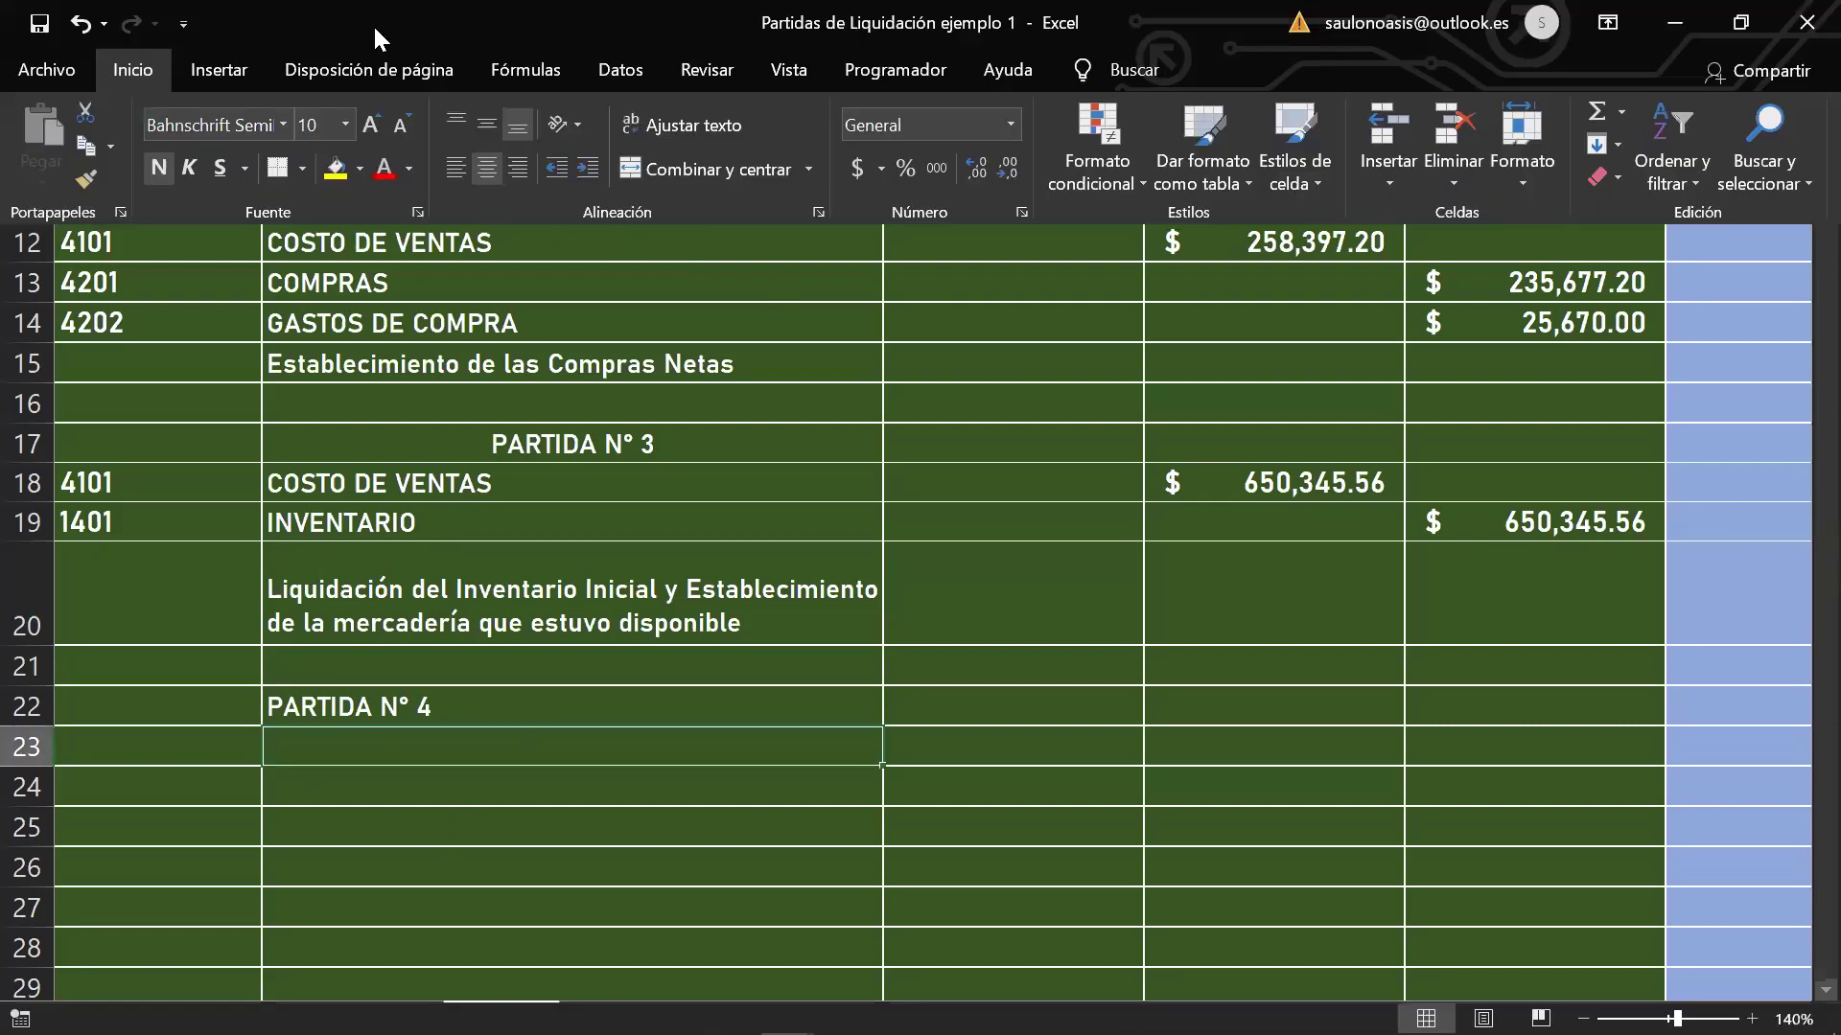
left_click(488, 171)
Step: Center the PARTIDA N° 4 heading in cell C22
left_click(556, 712)
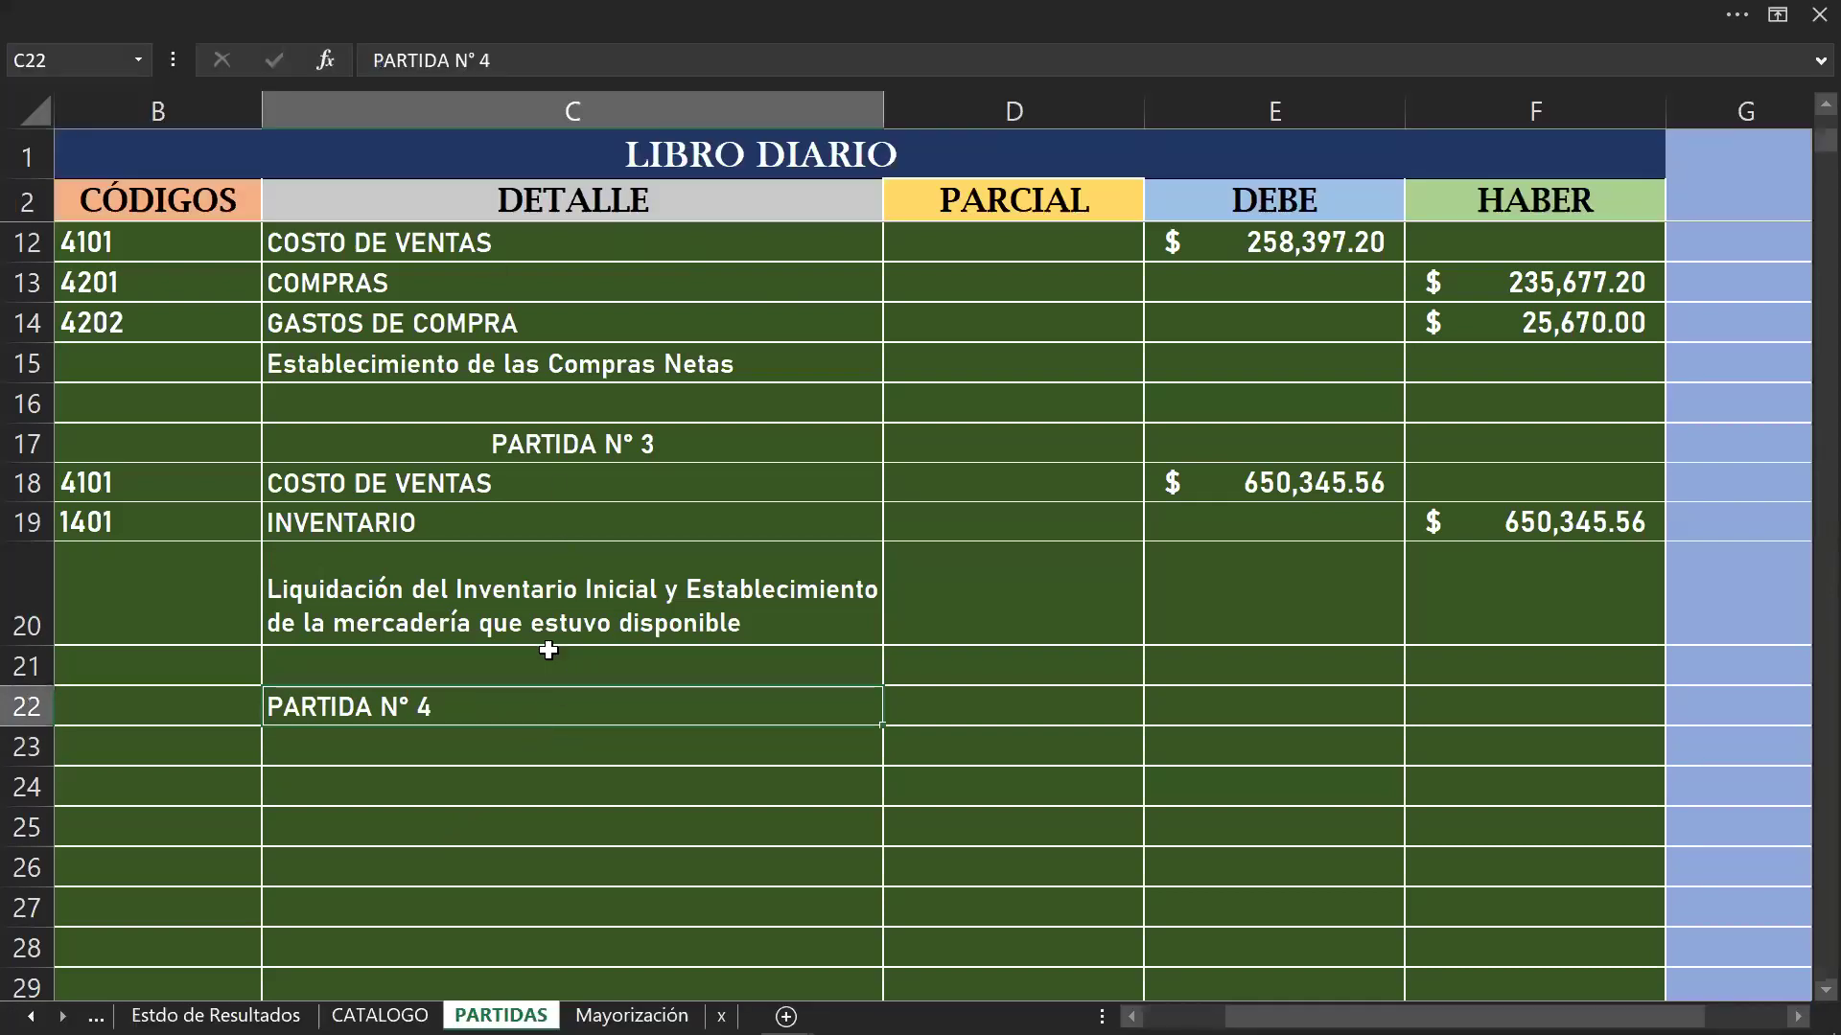
left_click(372, 9)
left_click(488, 169)
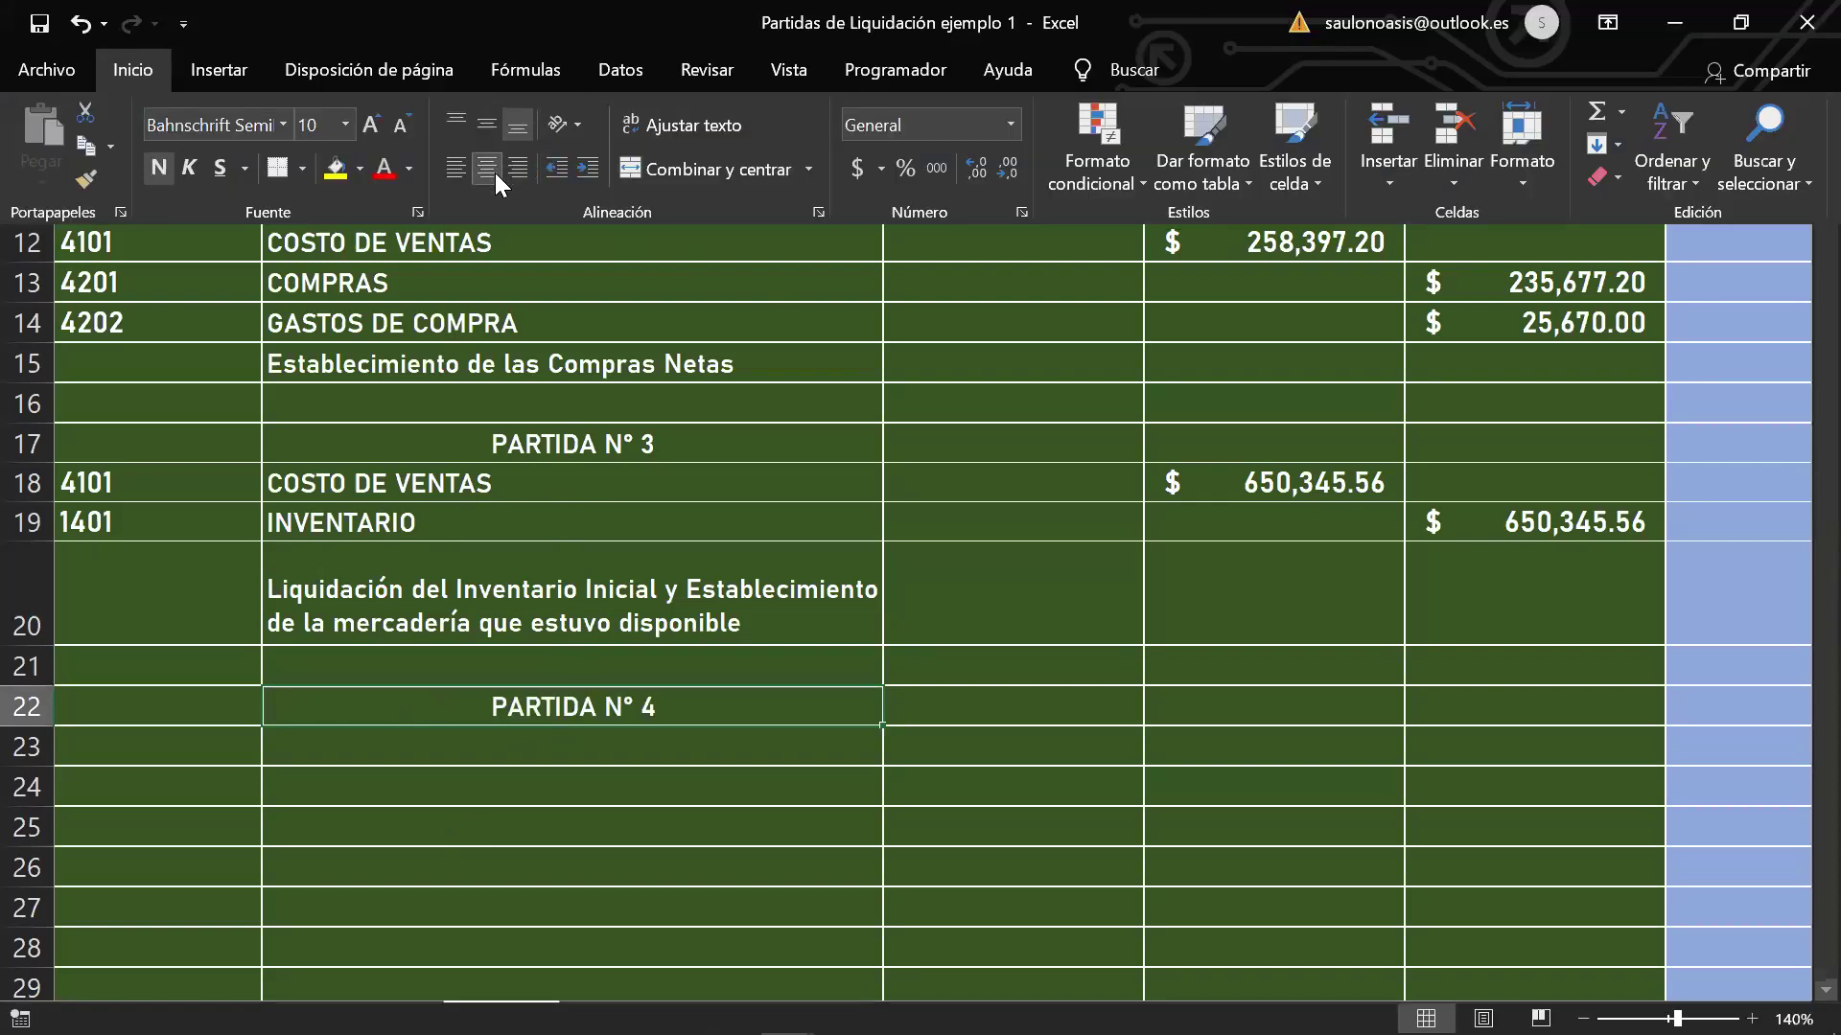
left_click(624, 707)
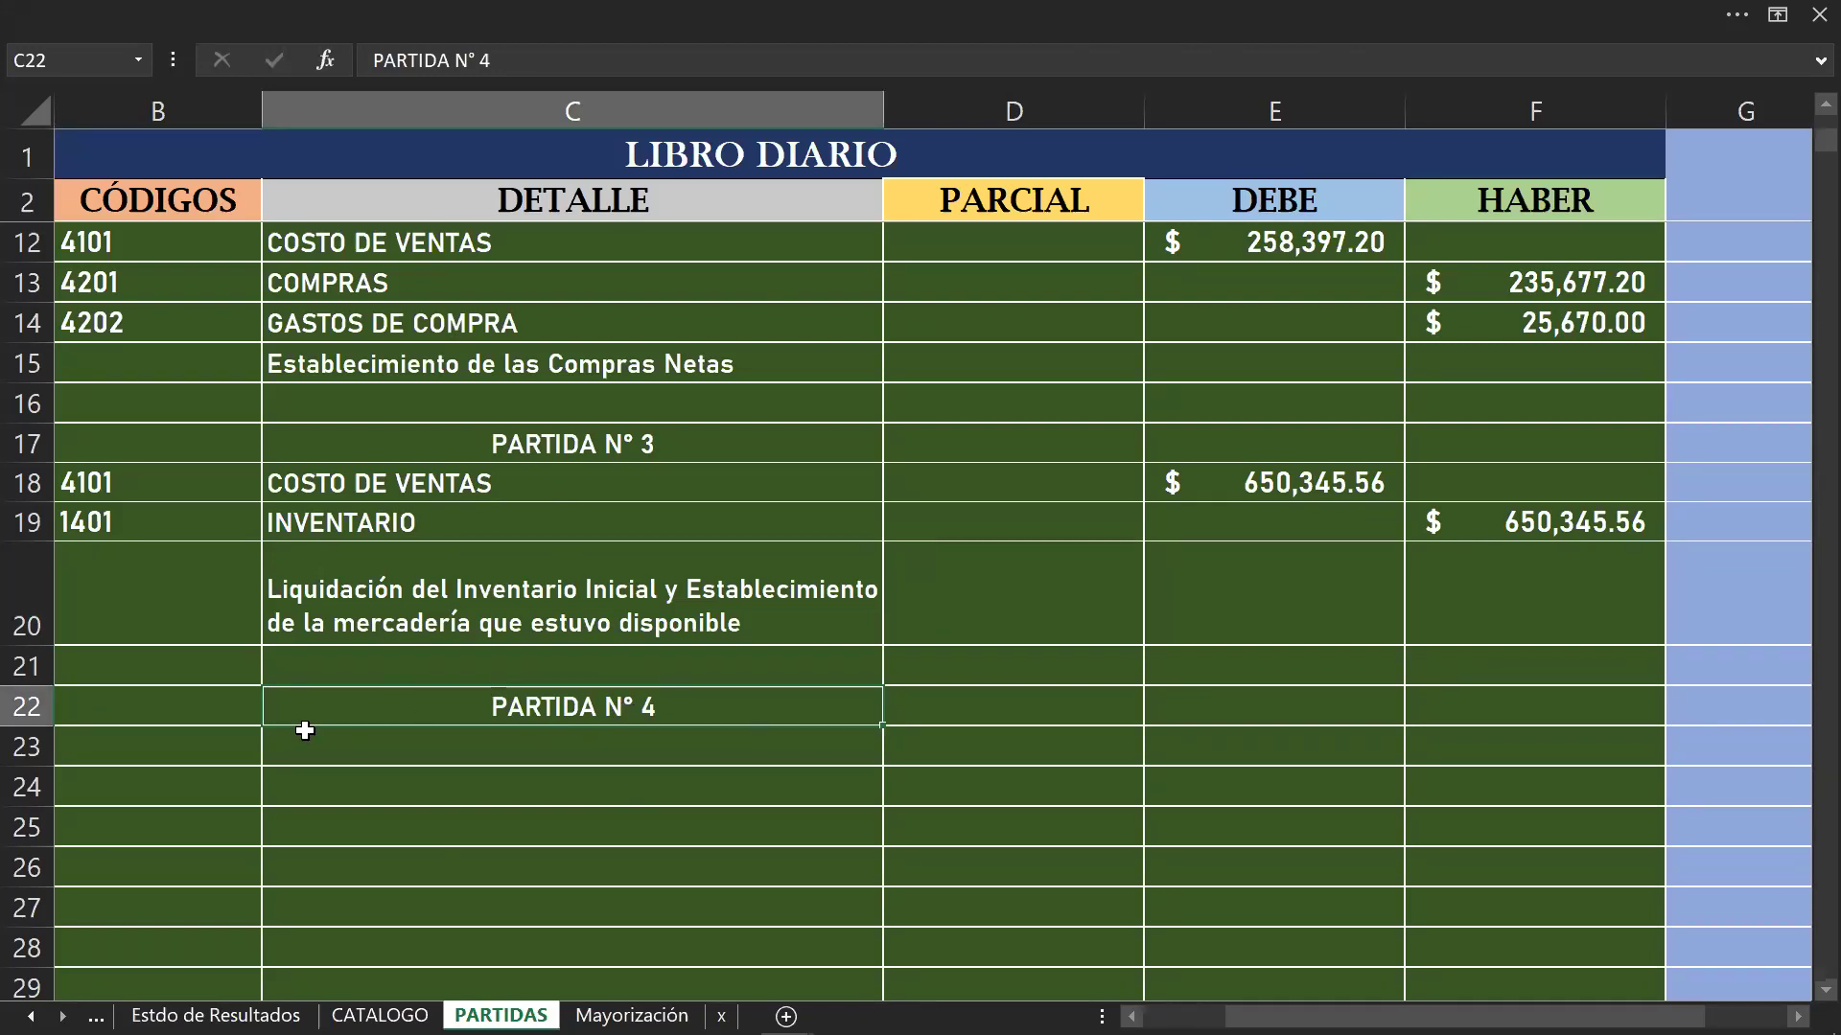
Step: Enter the entry 4 account codes 1401 in cell B23 and 4101 in cell B24
left_click(209, 748)
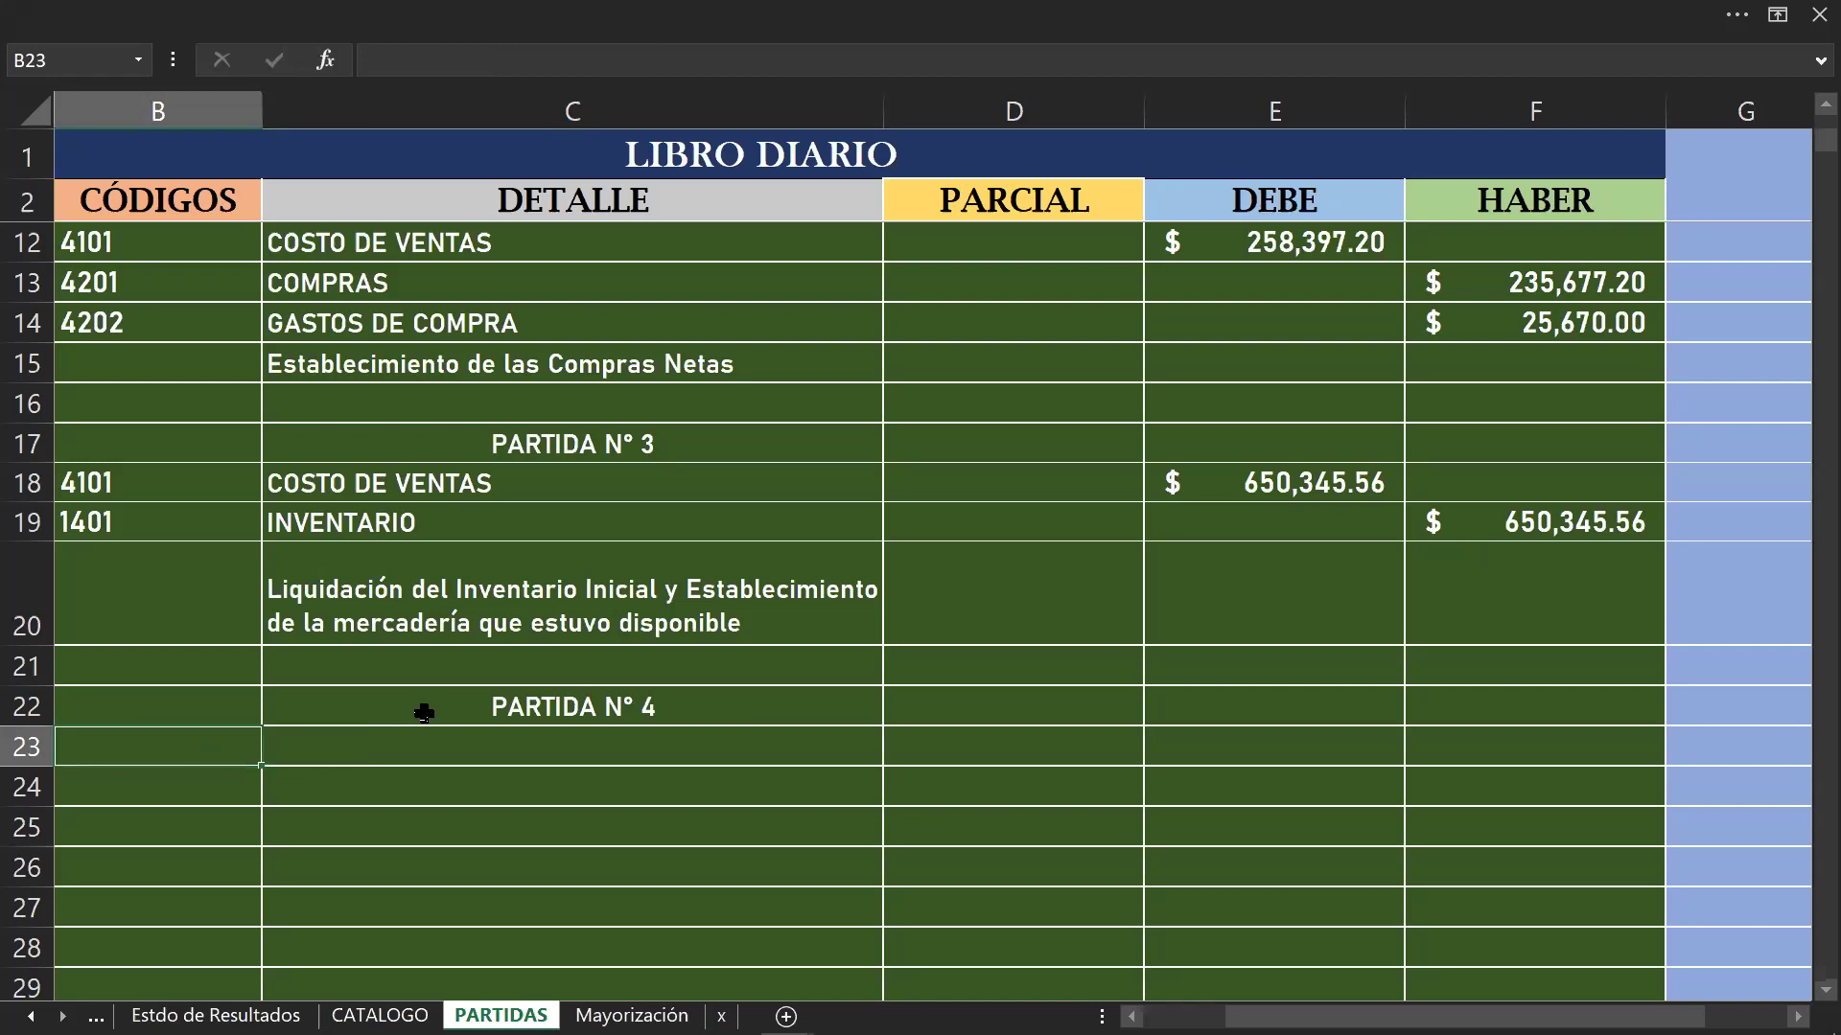
type("1401")
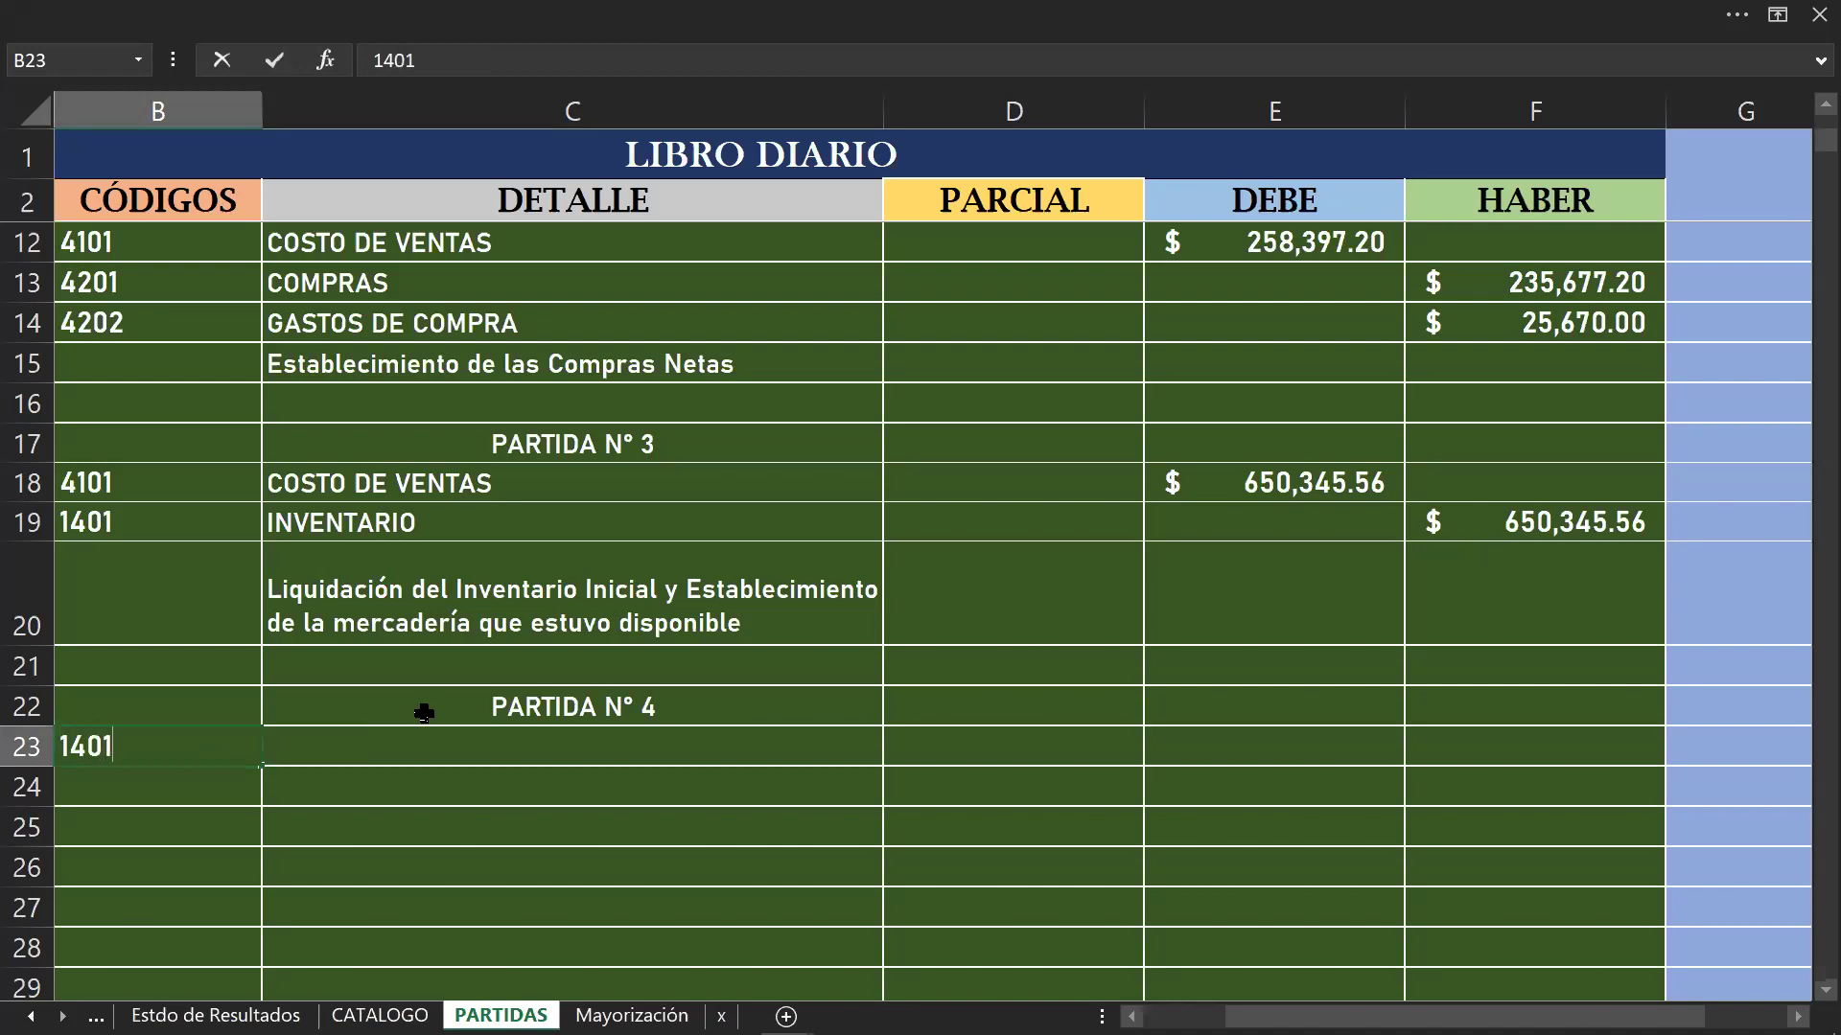
key("Return")
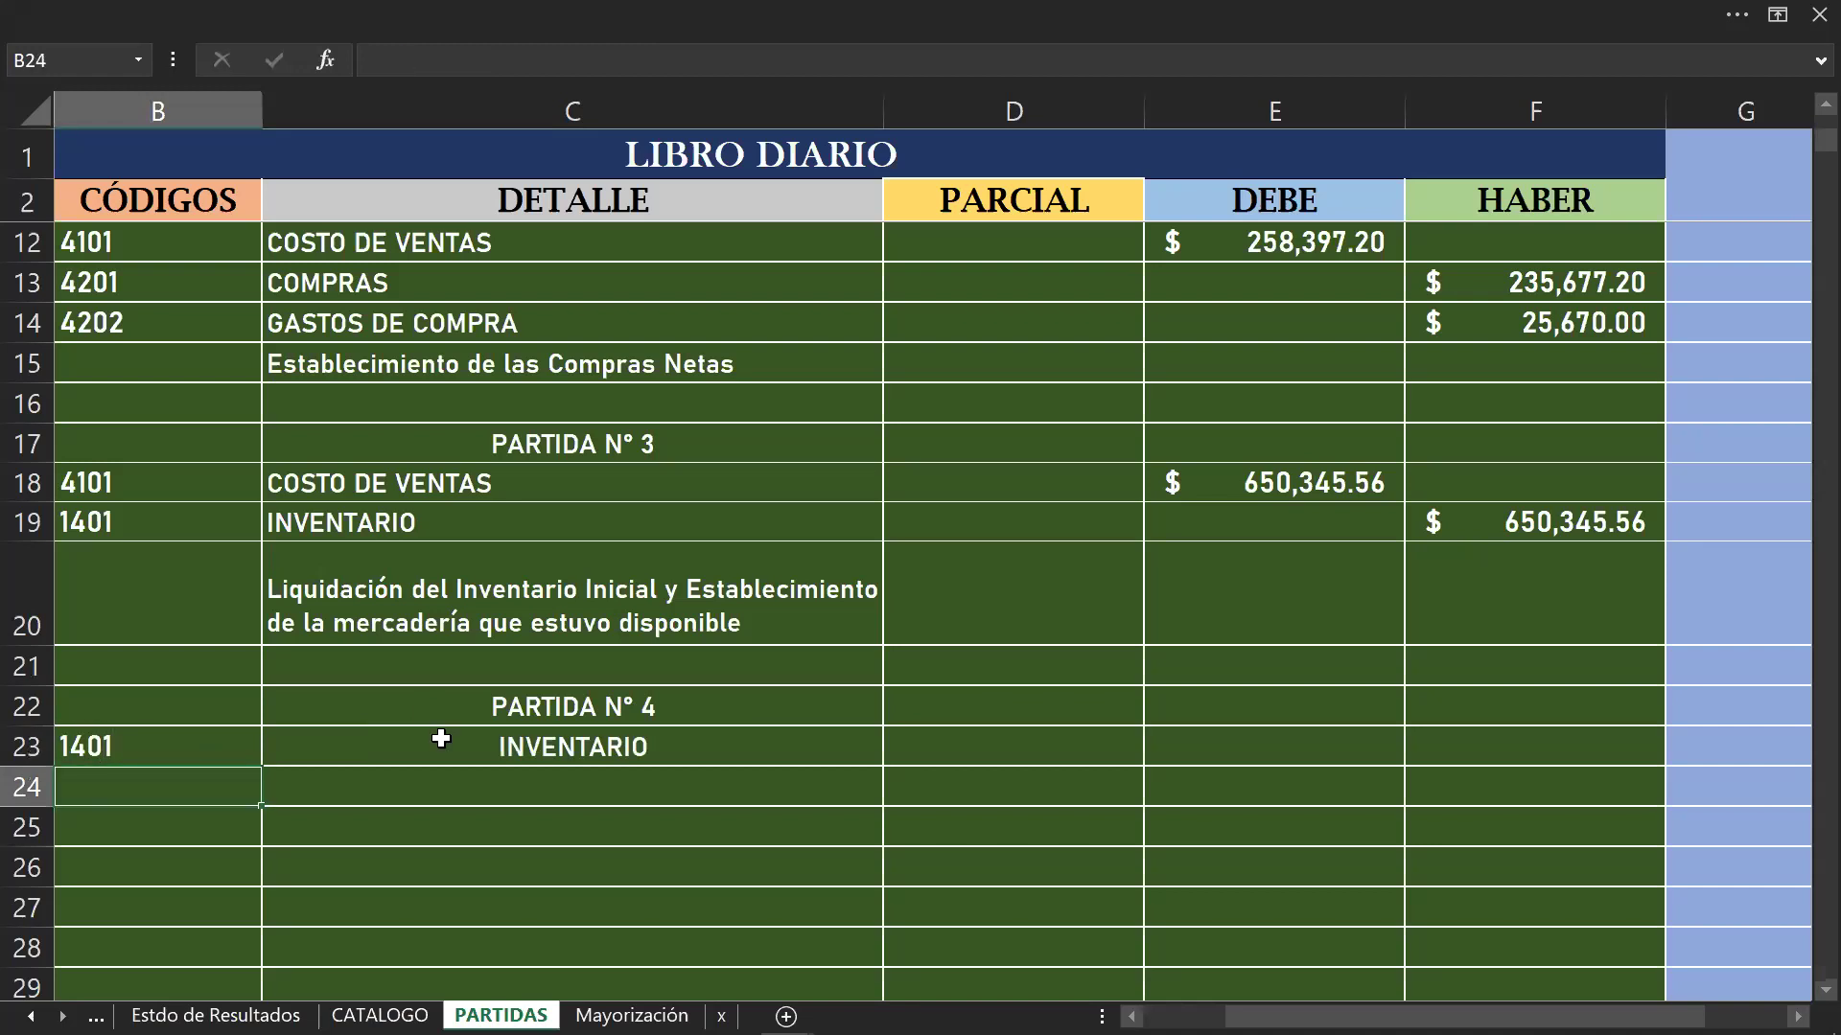
type("4101")
key("Return")
Step: Remove the centered alignment from the INVENTARIO account name in cell C23
left_click(441, 739)
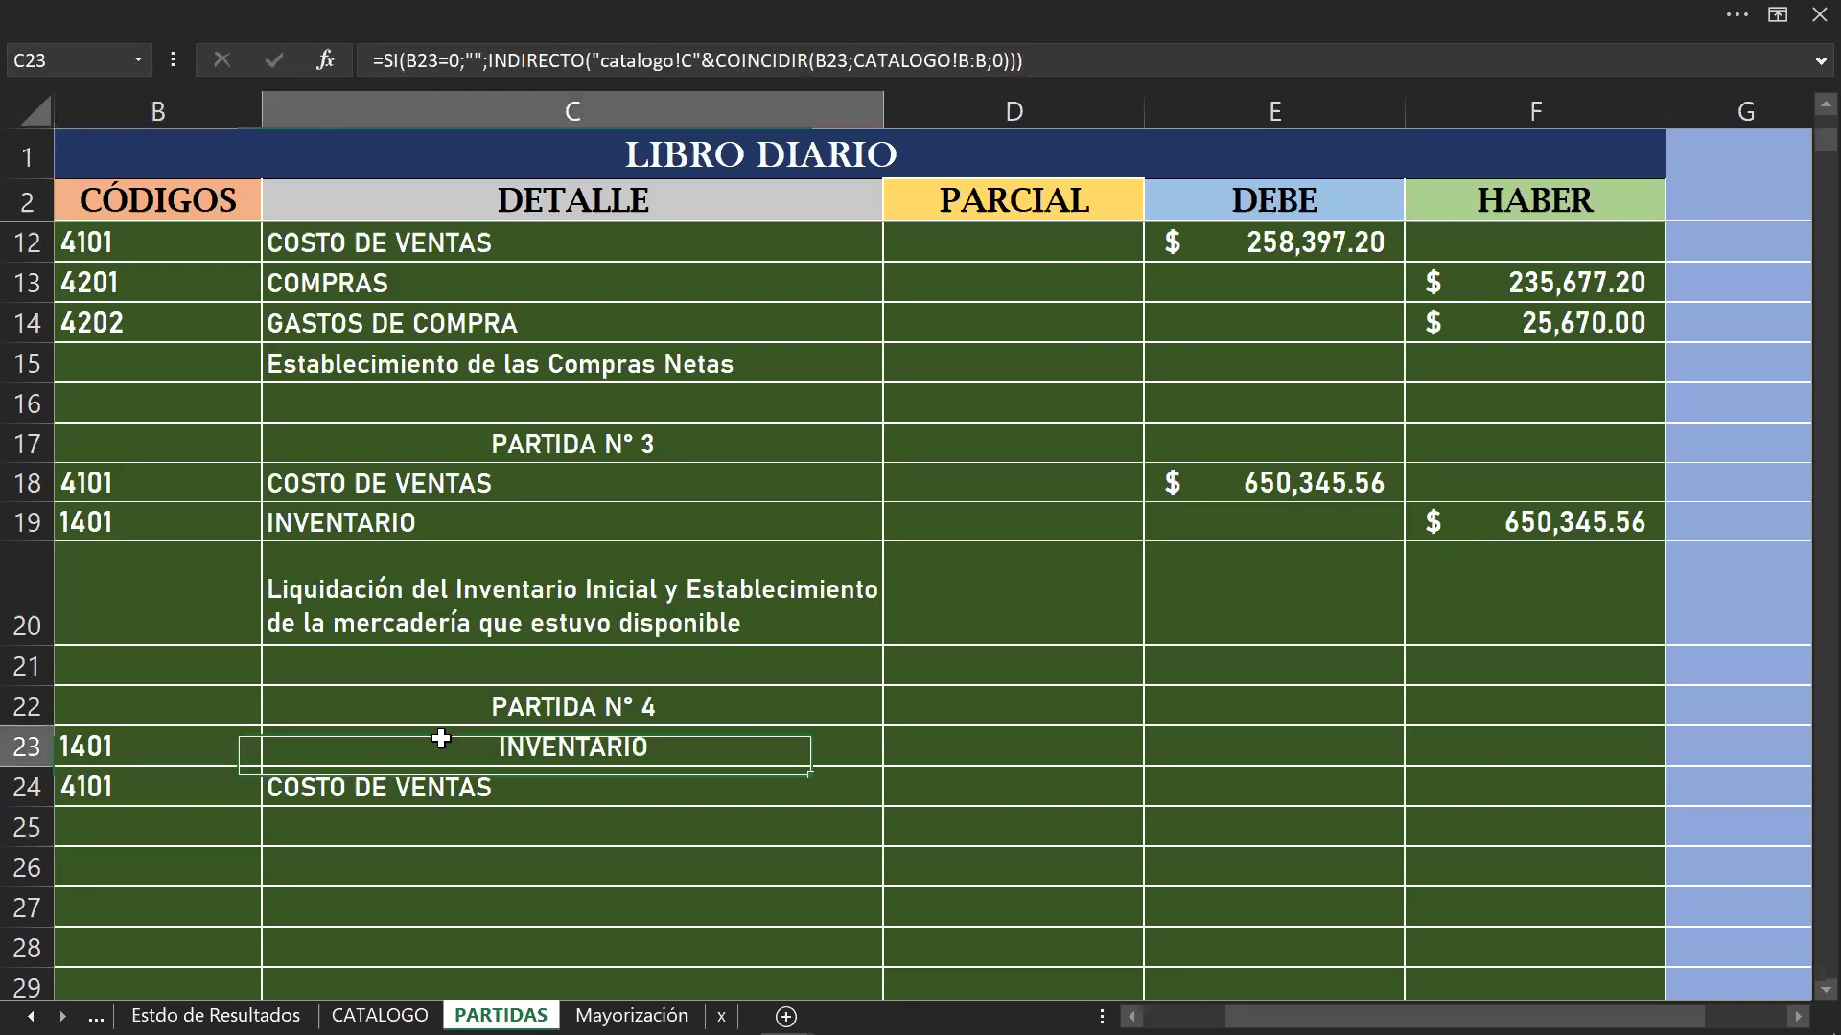
left_click(374, 14)
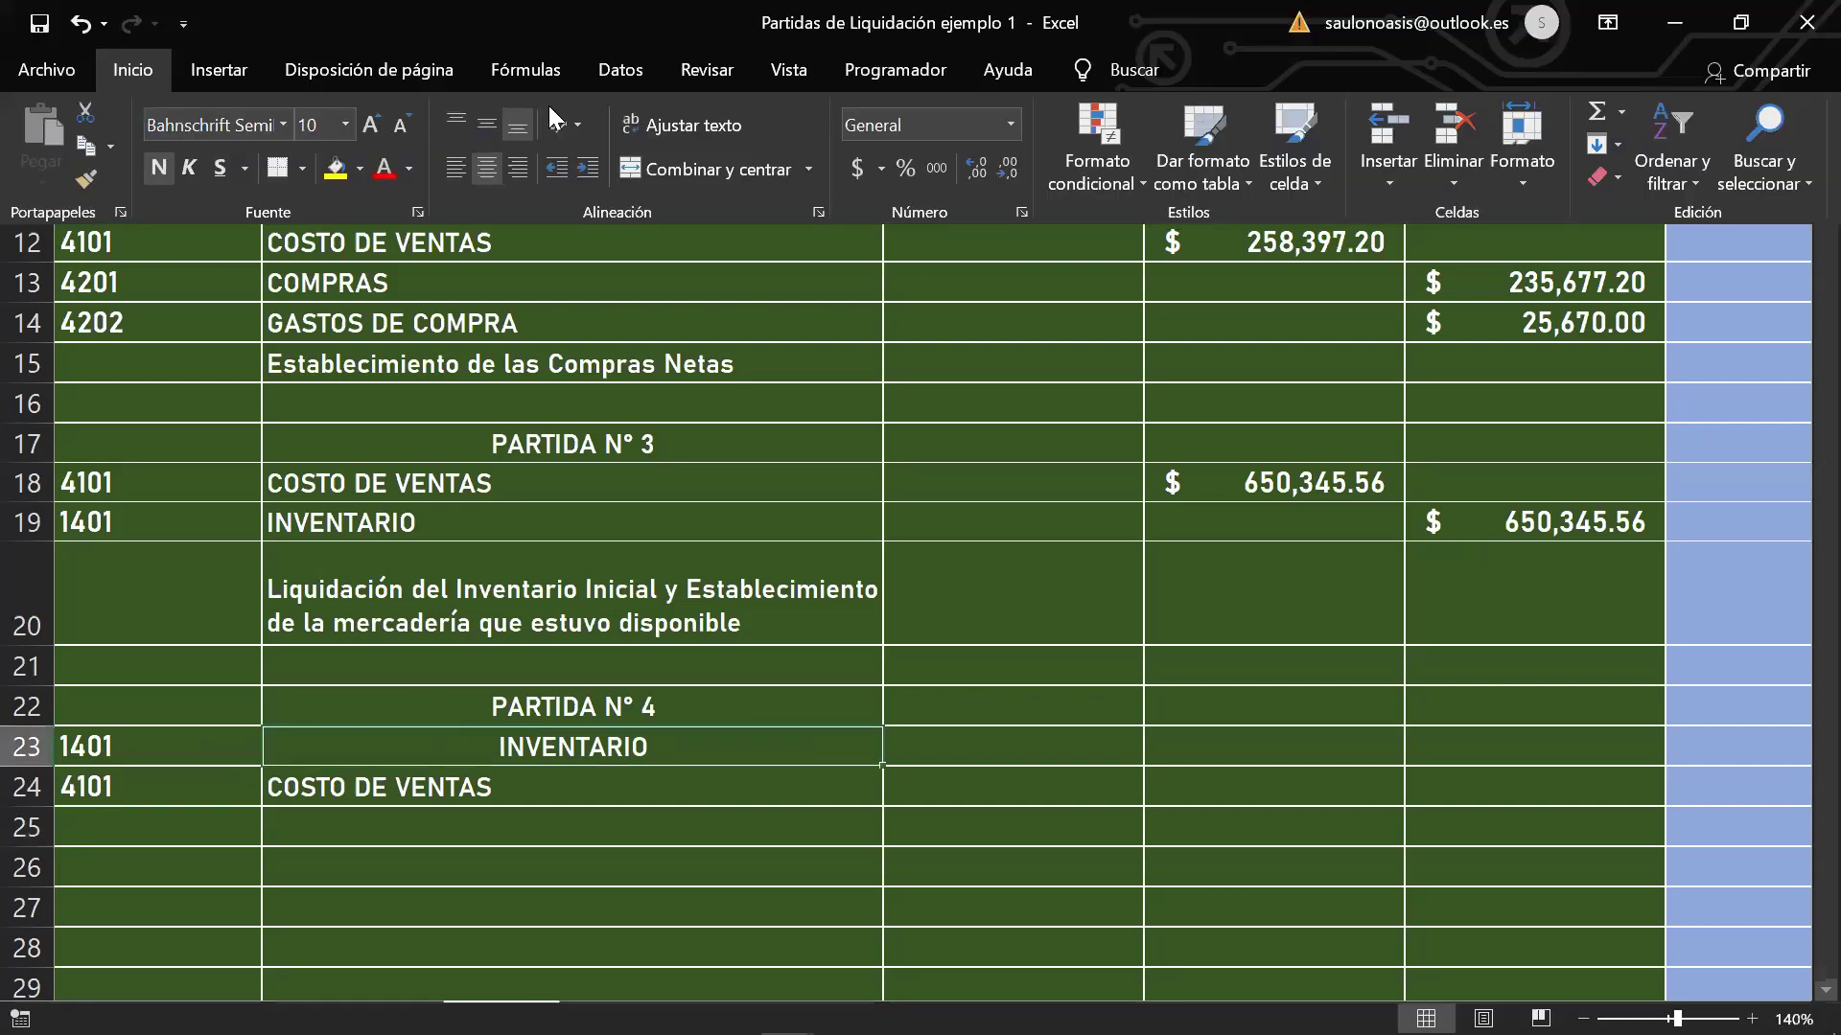
left_click(485, 174)
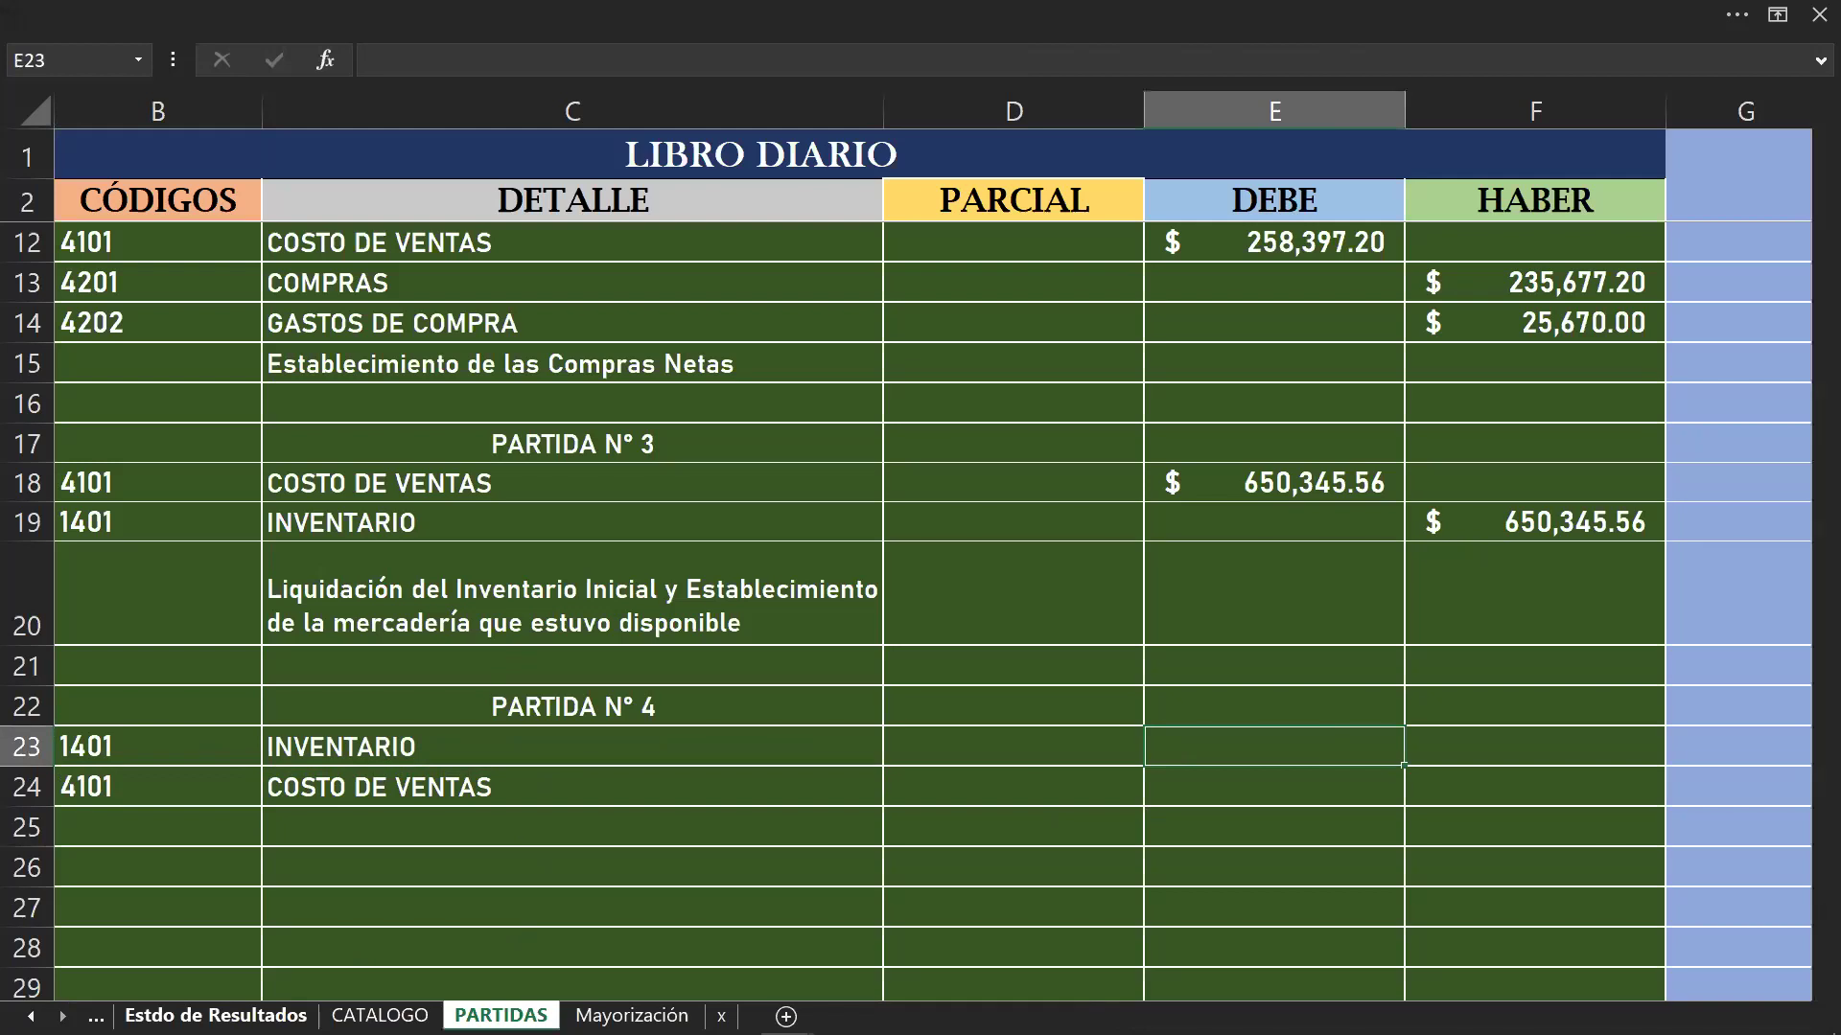
Step: Look up Inventario Final in the income statement and enter 117,896.32 as the INVENTARIO debit in cell E23 of PARTIDAS
left_click(216, 1016)
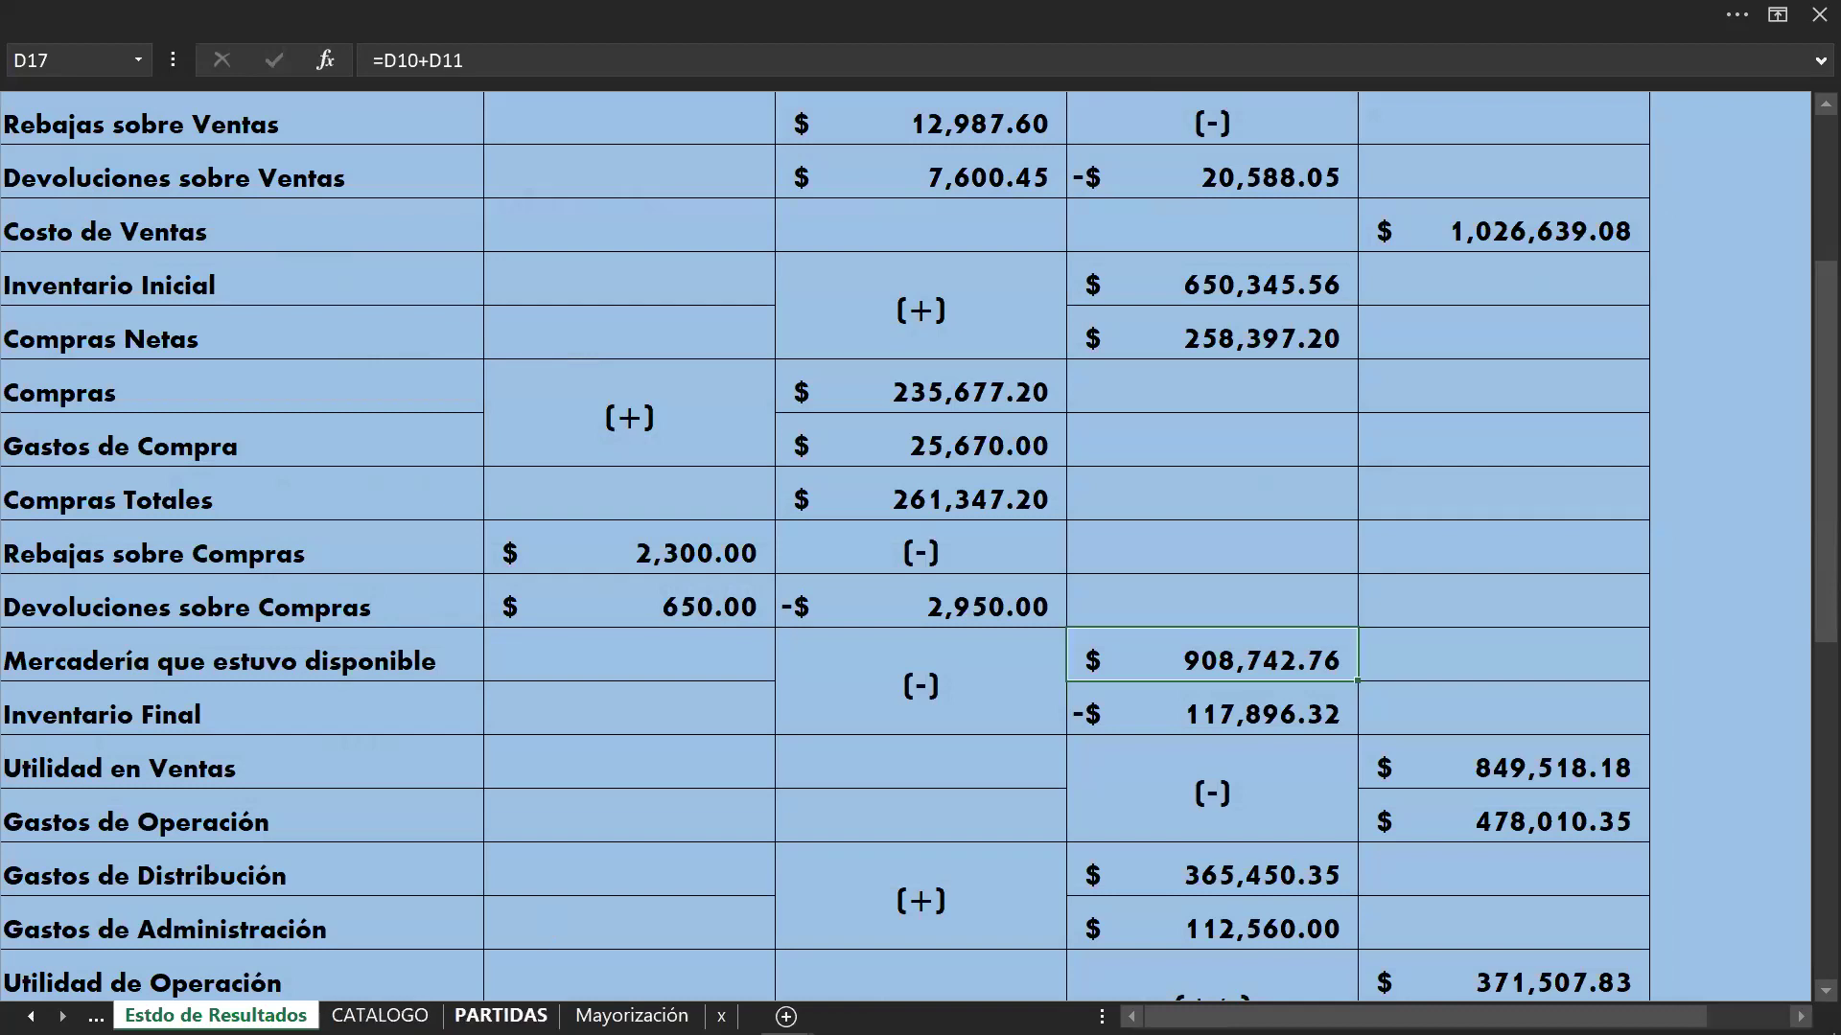
left_click(500, 1015)
type("117")
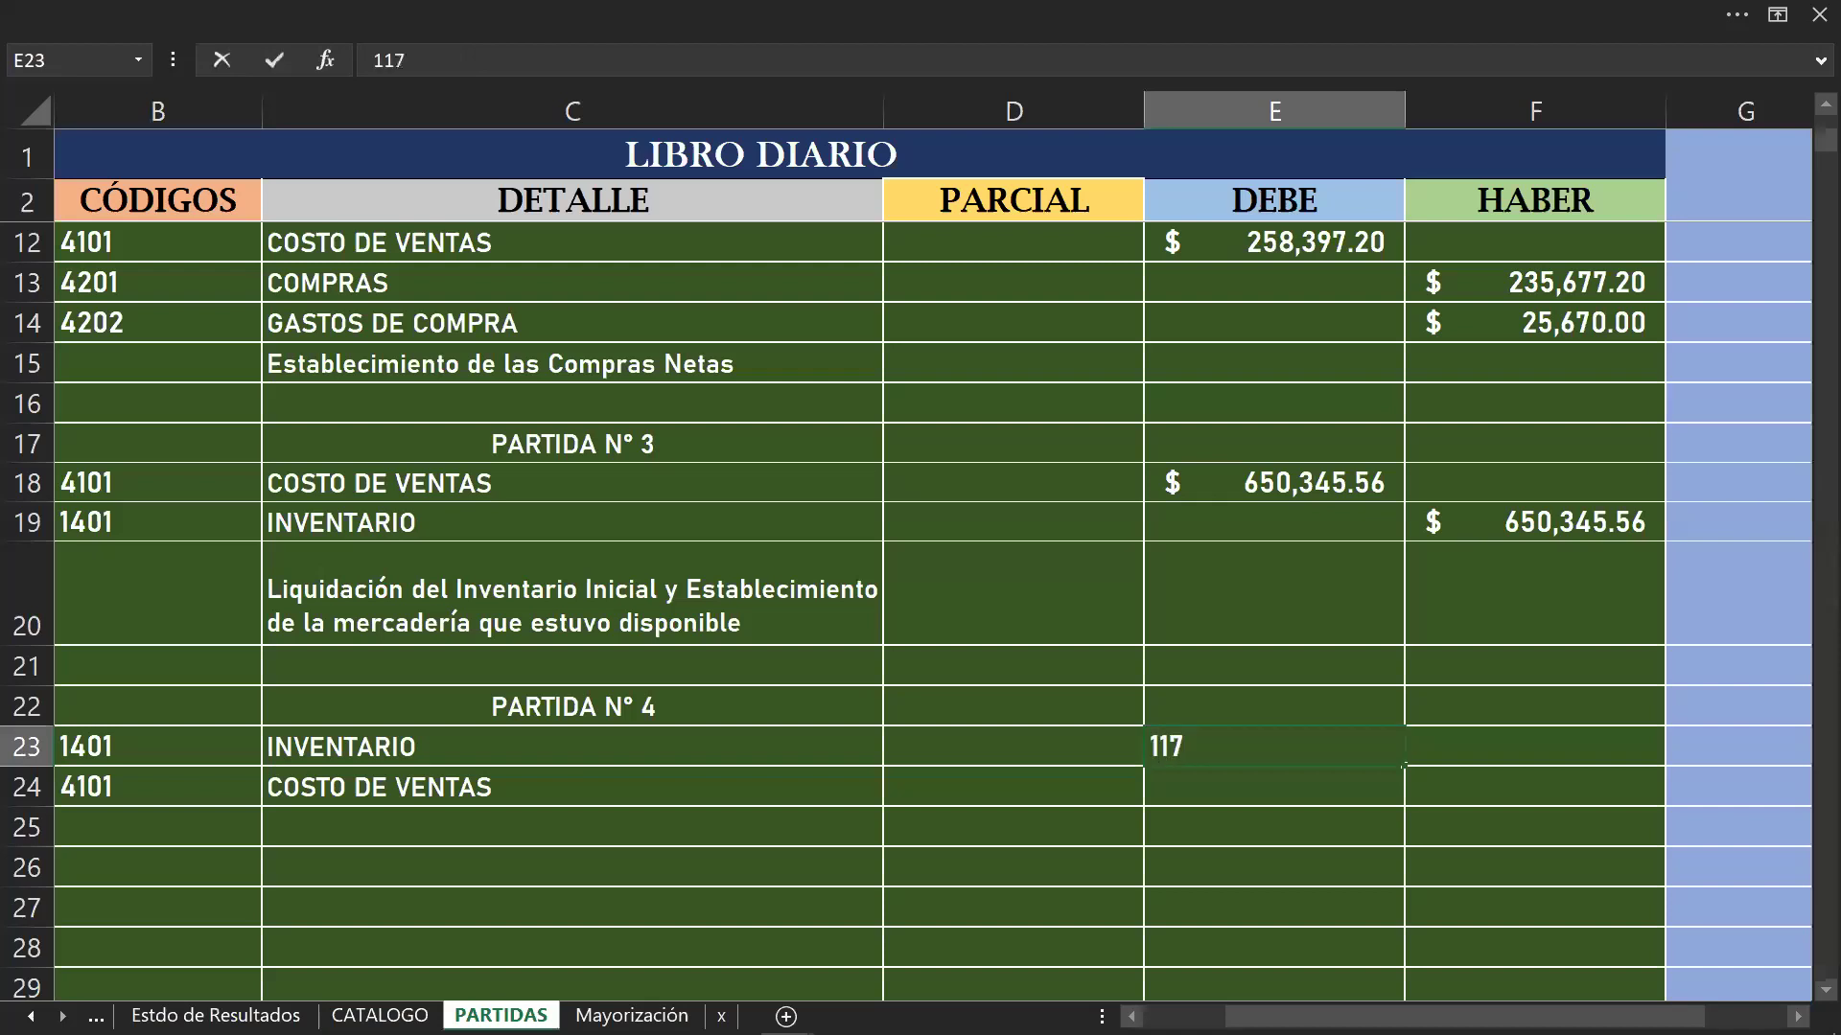
type(",896.32")
key("Return")
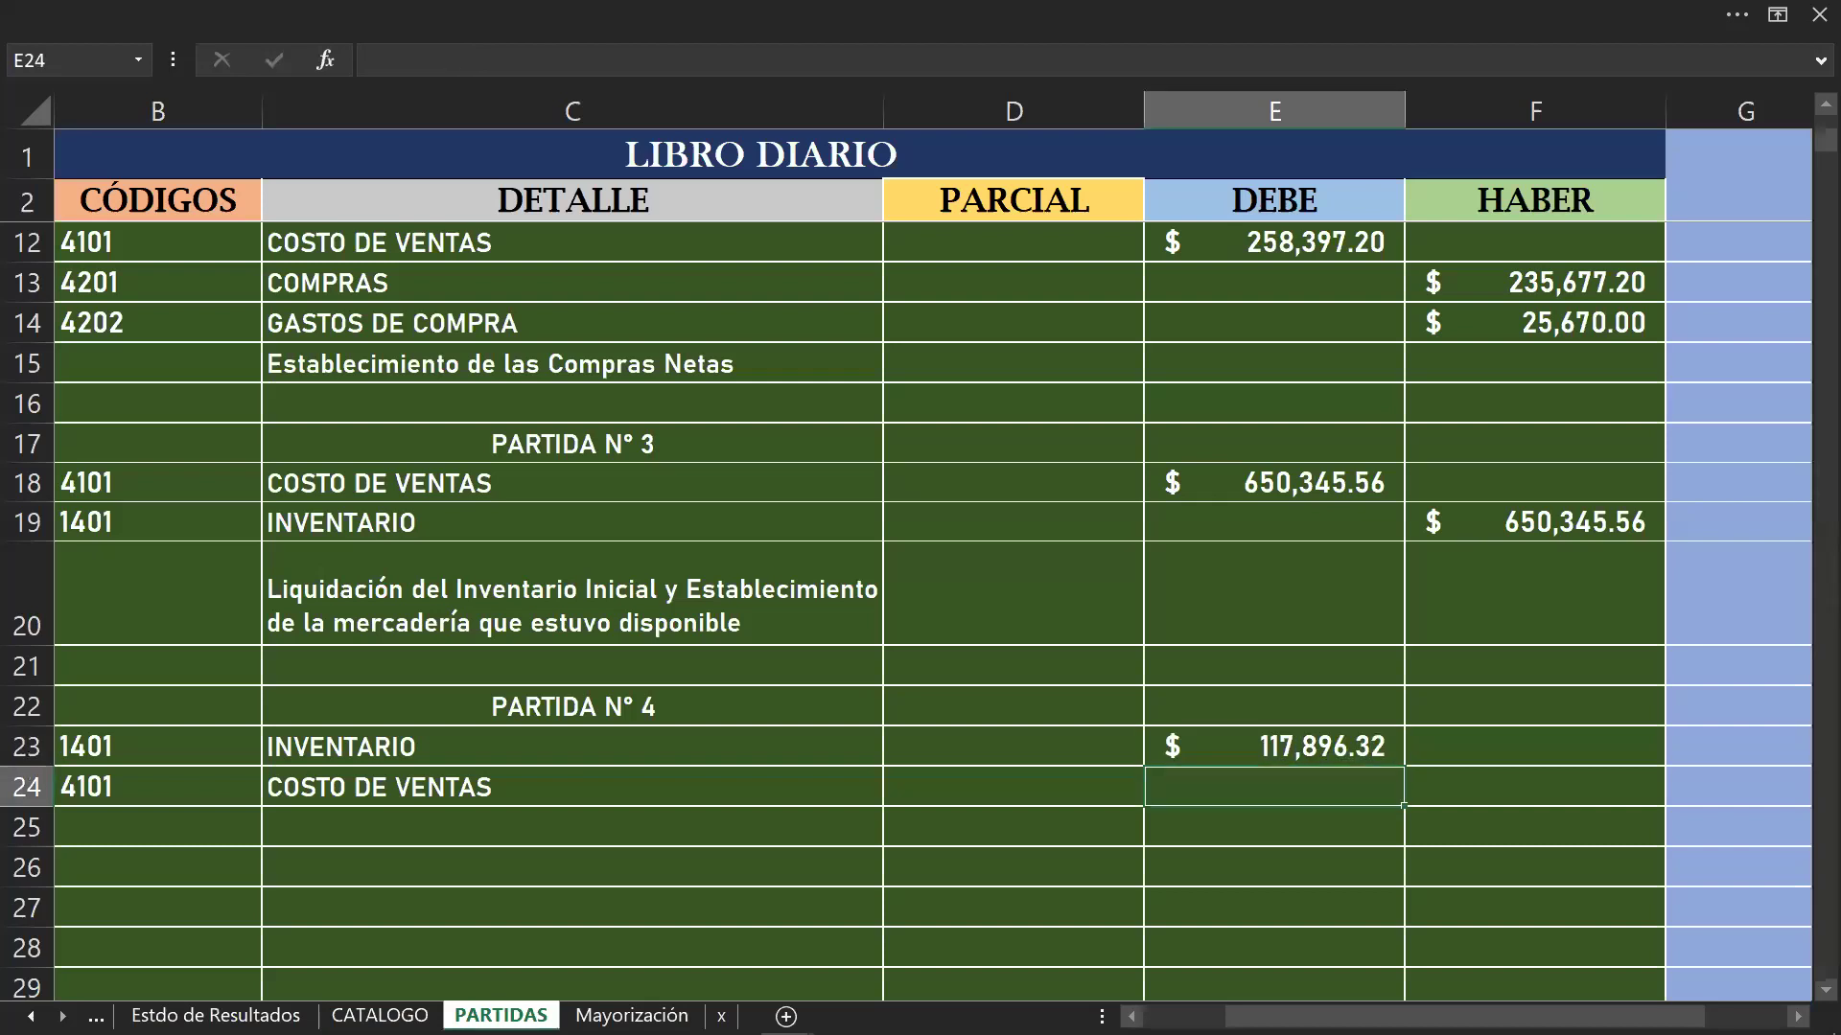
Step: Check Inventario Final in the income statement and enter 117,896.32 as the COSTO DE VENTAS credit in cell F24 of PARTIDAS
key("ctrl+Page_Up")
key("ctrl+Page_Up")
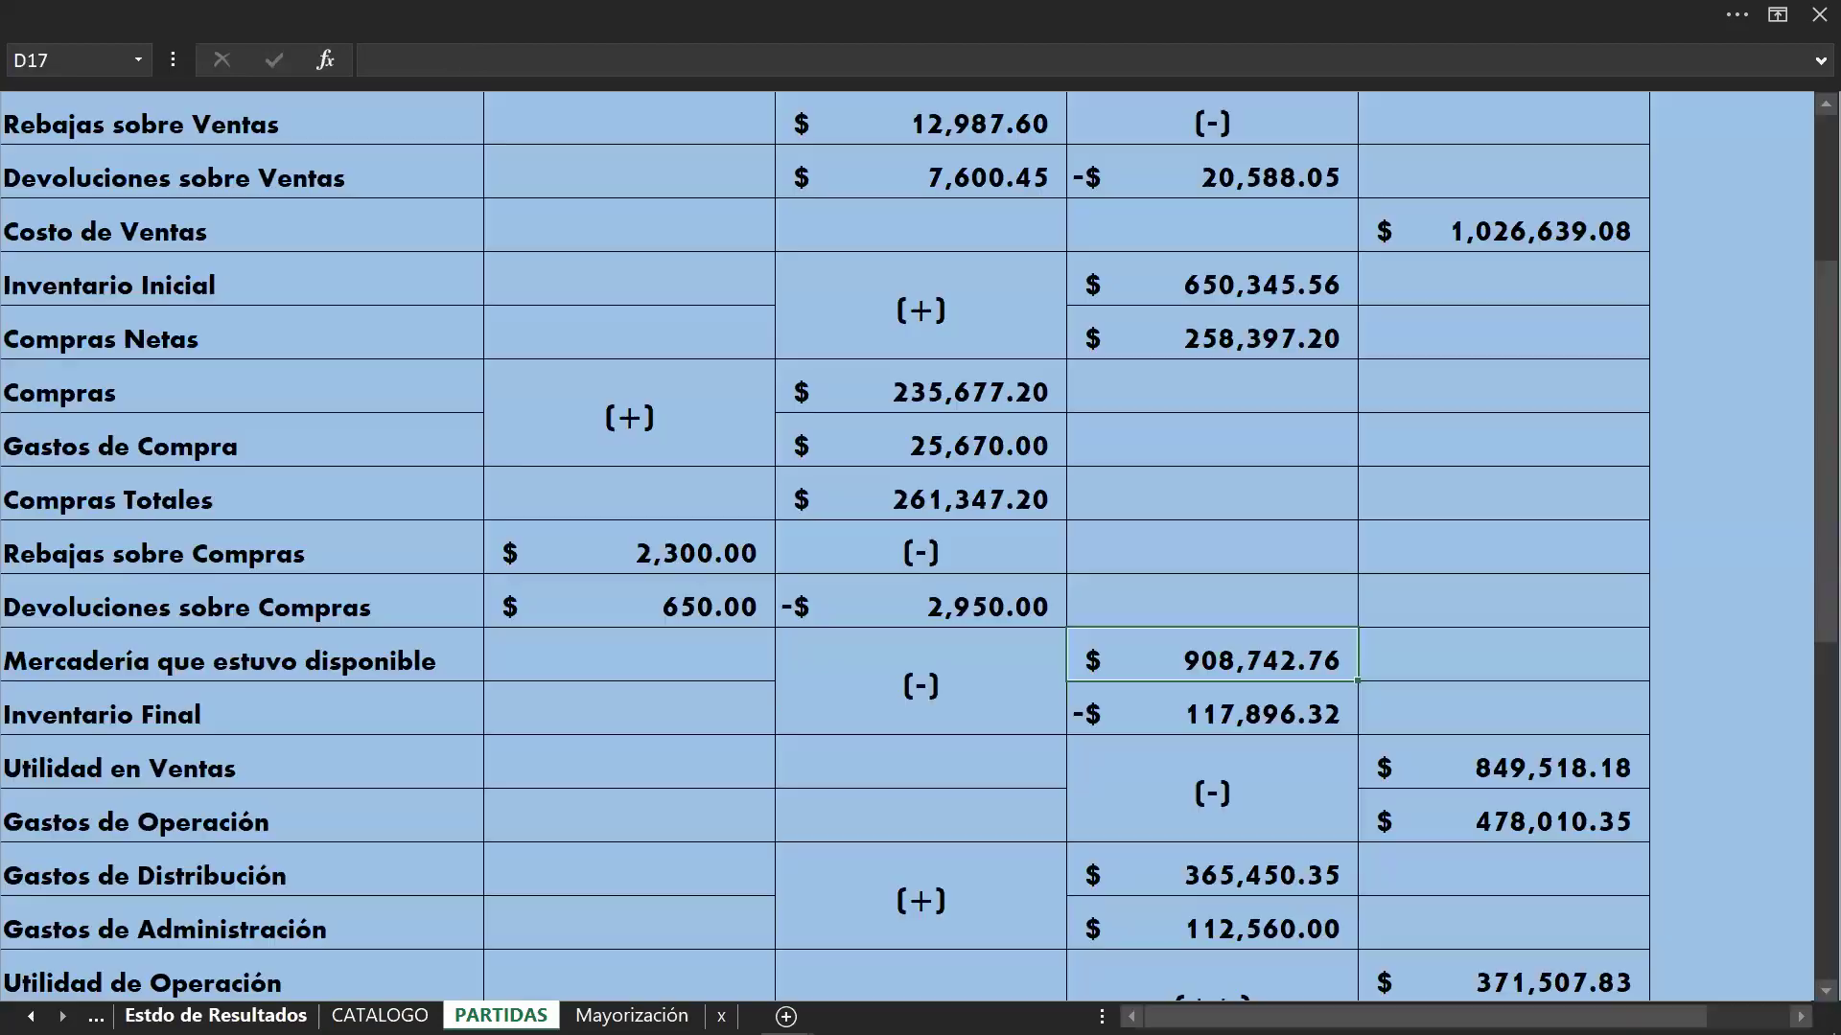
key("ctrl+Page_Down")
key("ctrl+Page_Down")
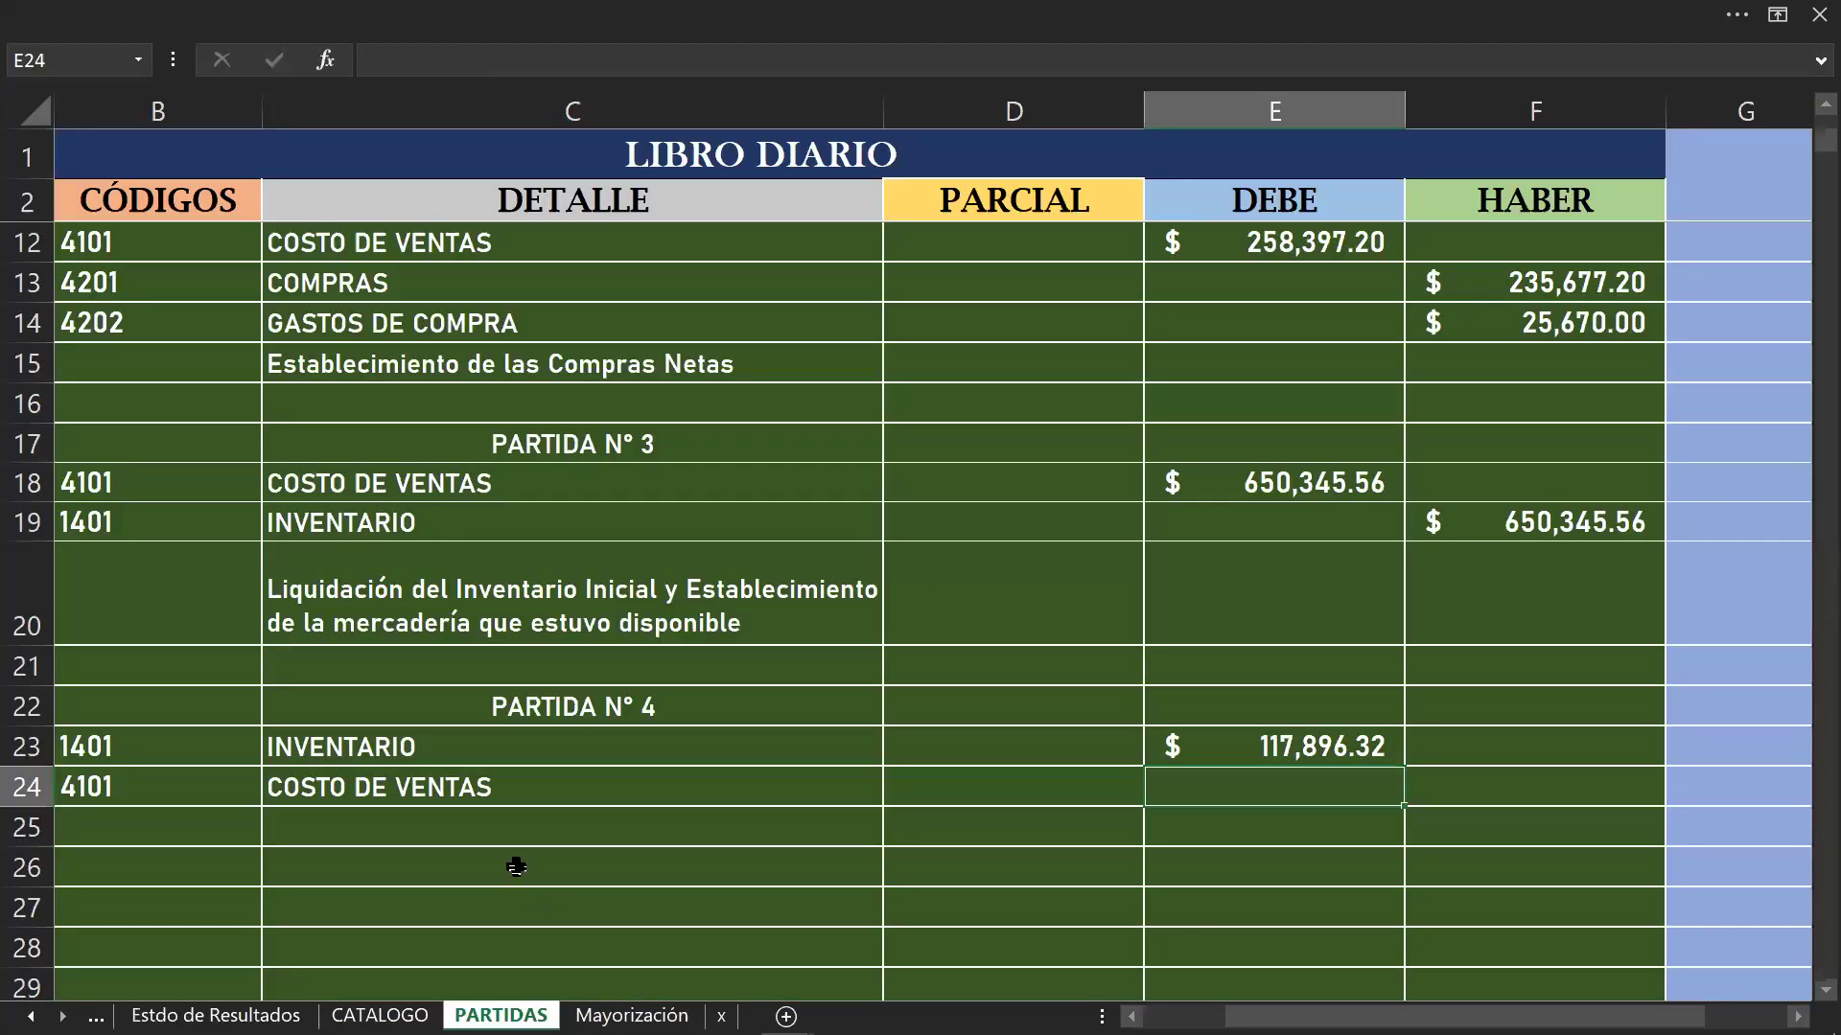
left_click(1457, 776)
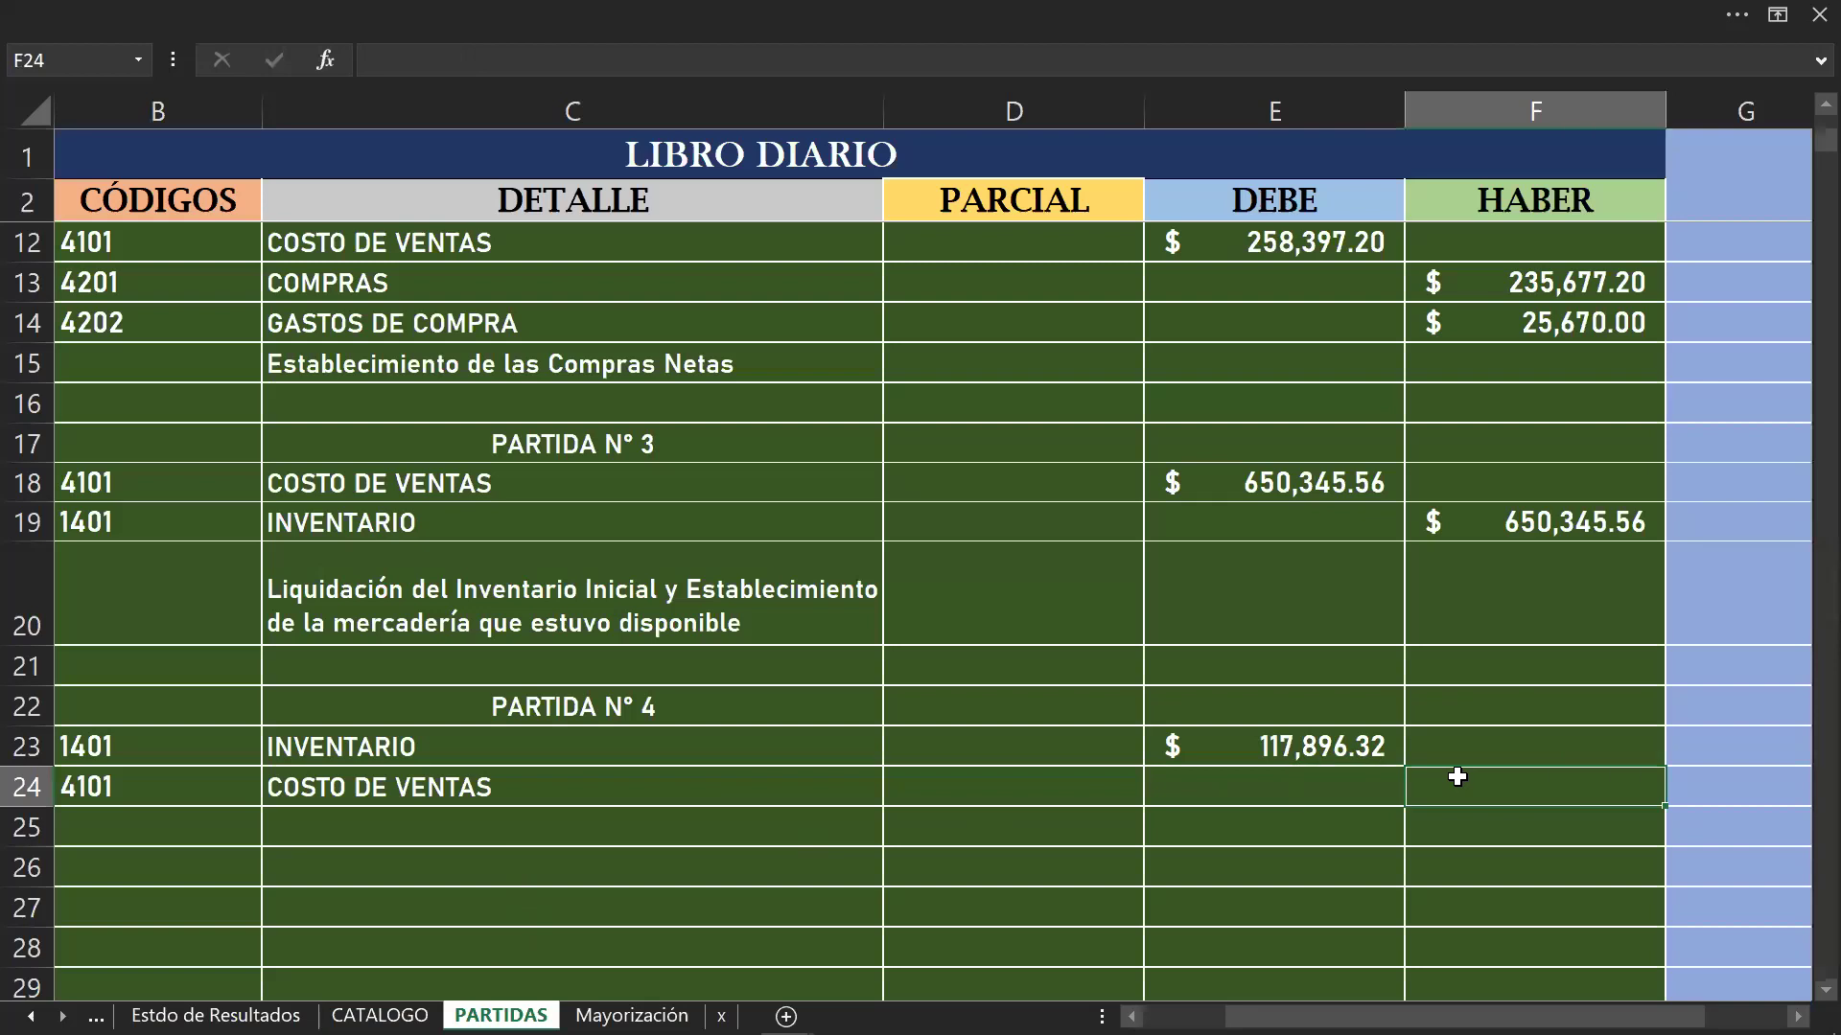
type("117")
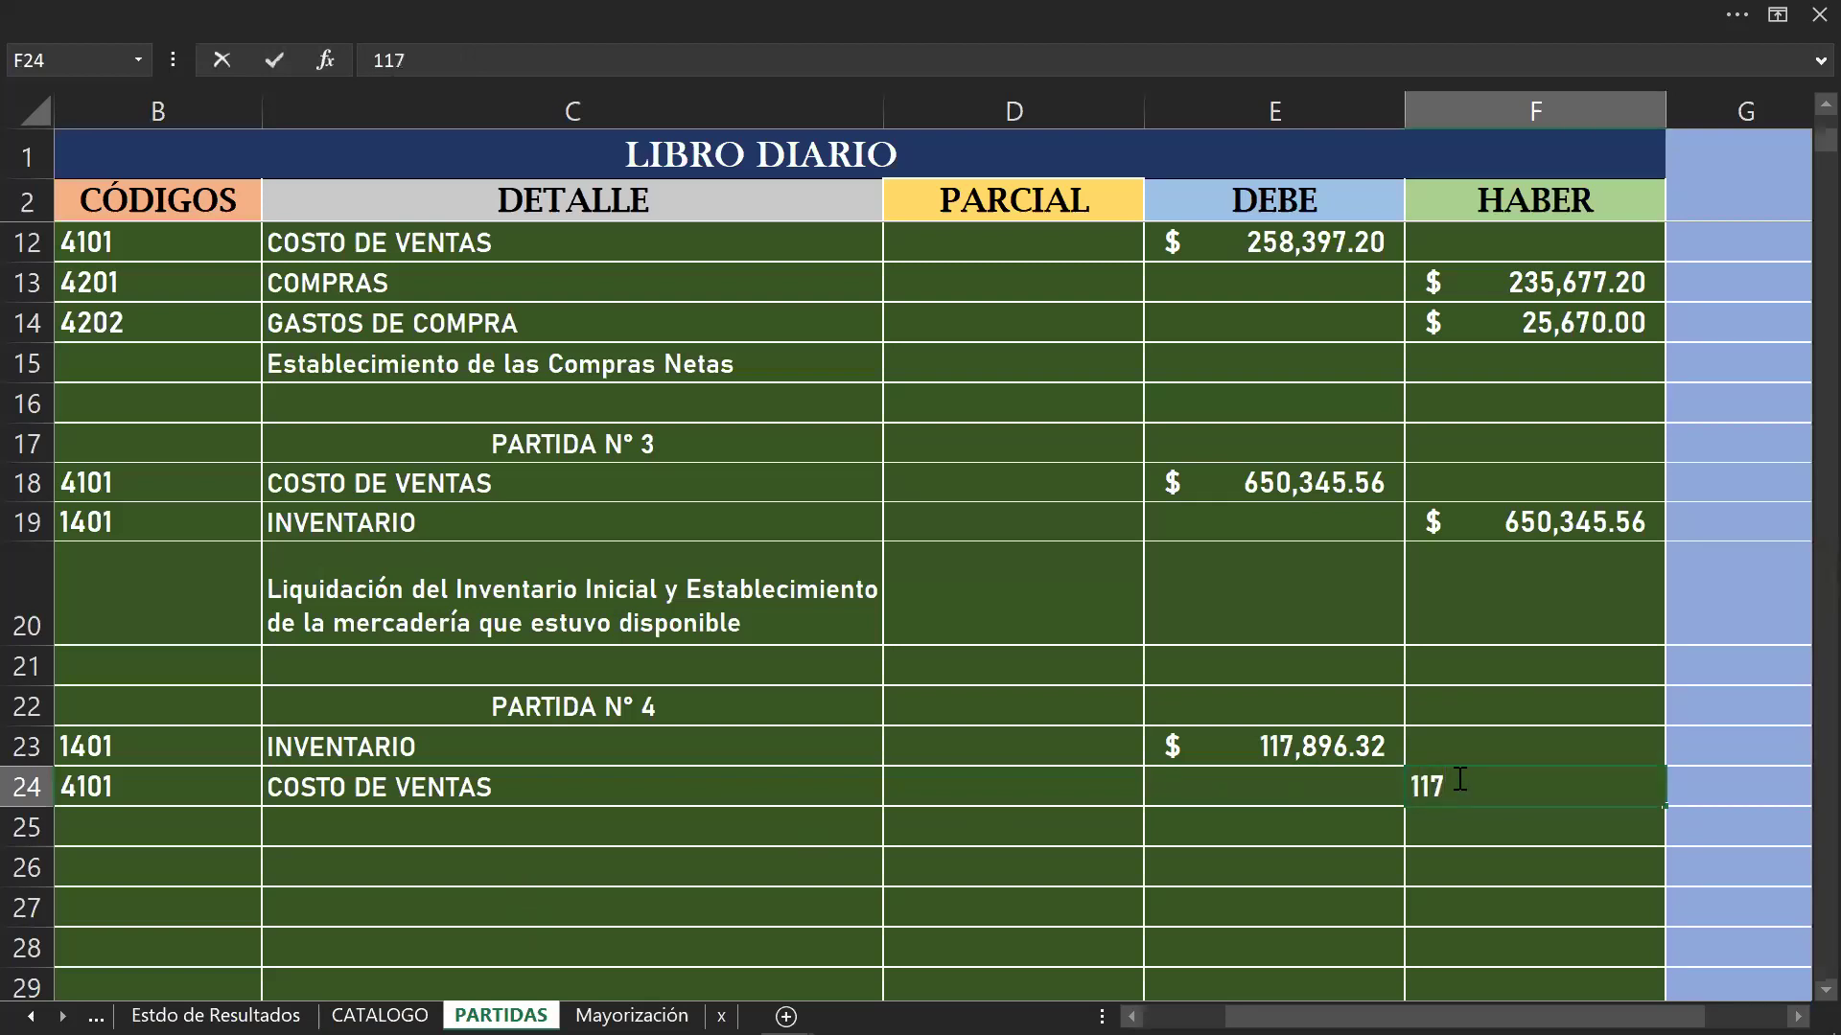
type(",896.32")
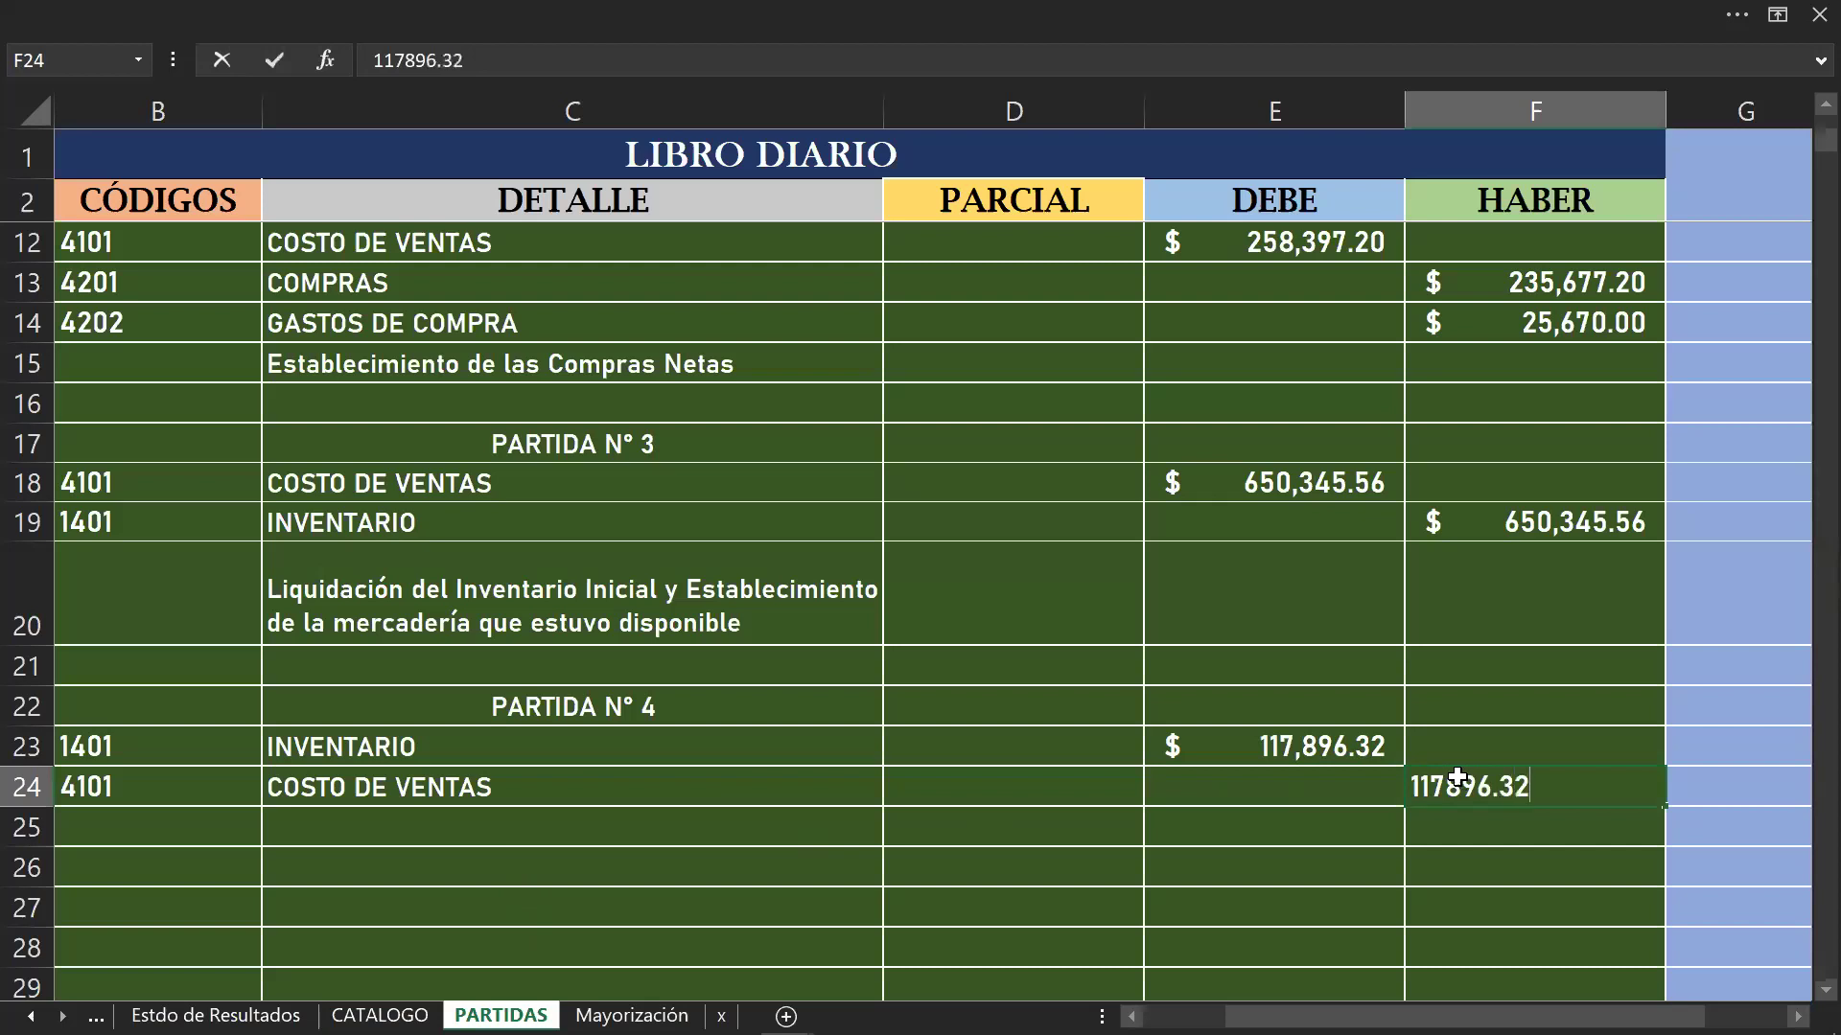
key("Return")
Step: Enter the entry 4 description "Establecimiento del Inventario Final y del Costo de Ventas" in cell C25
left_click(648, 834)
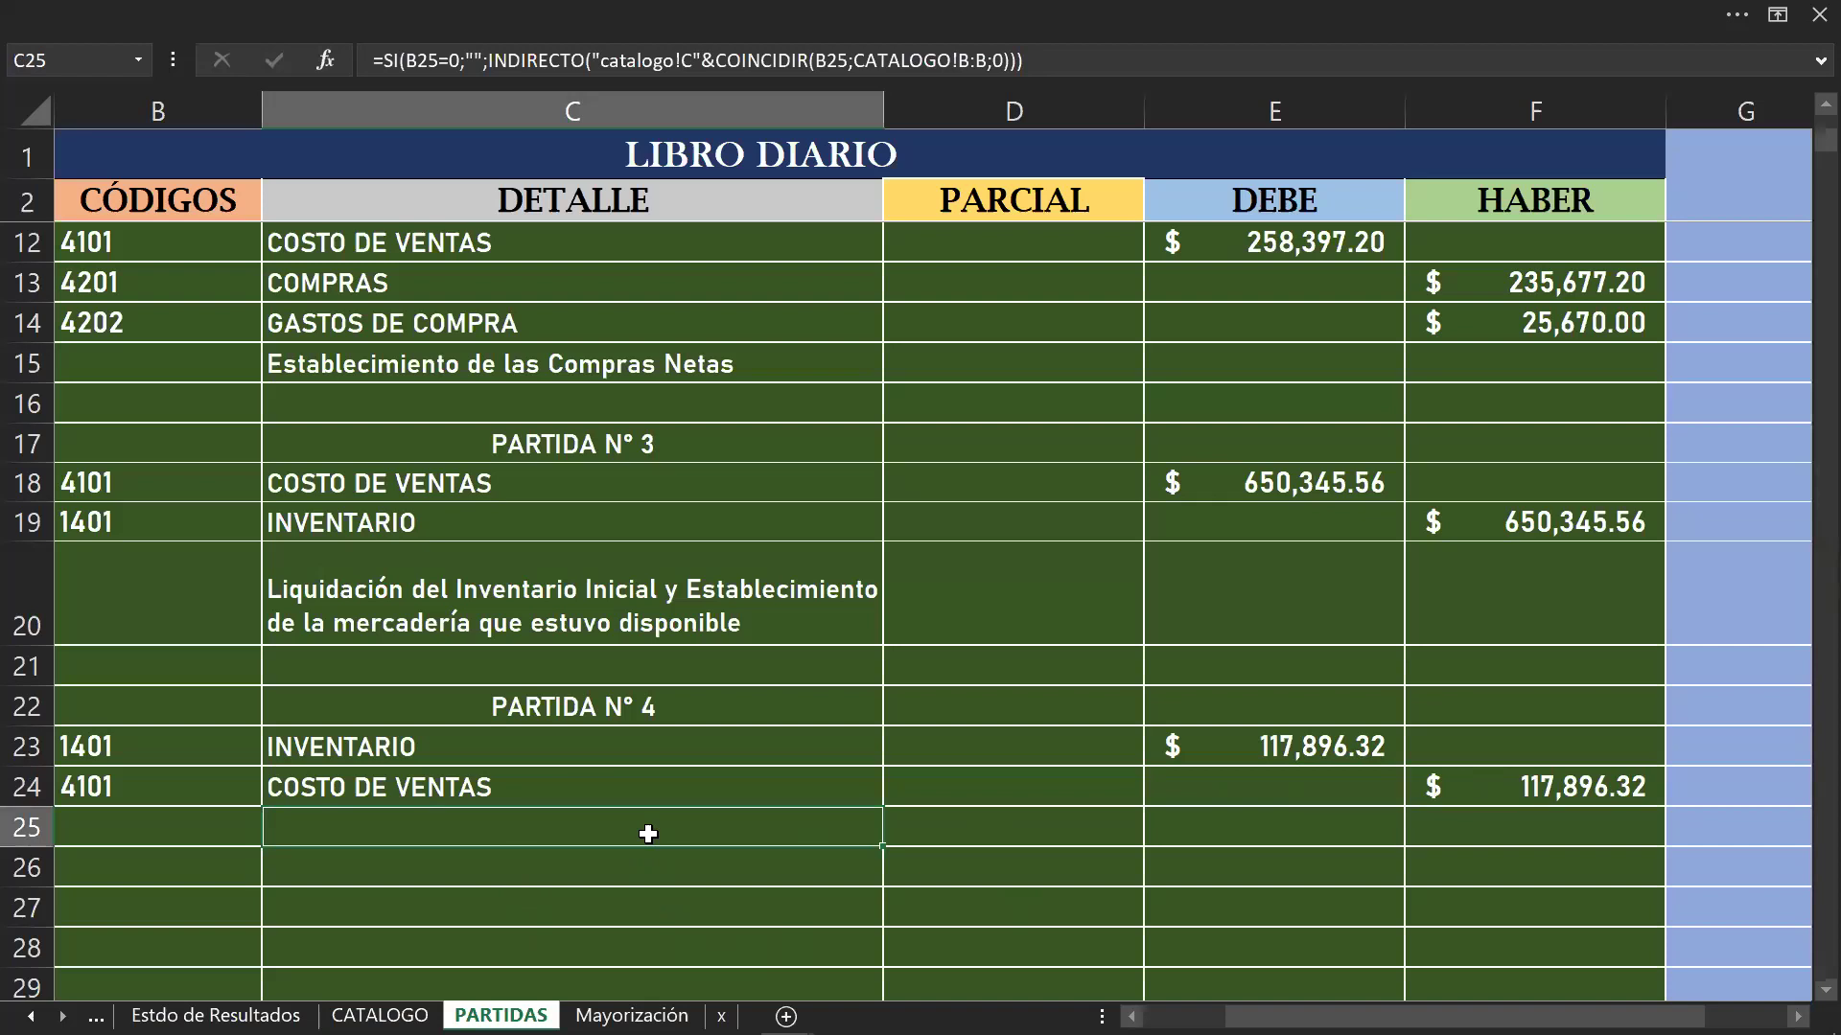
type("Establecimient")
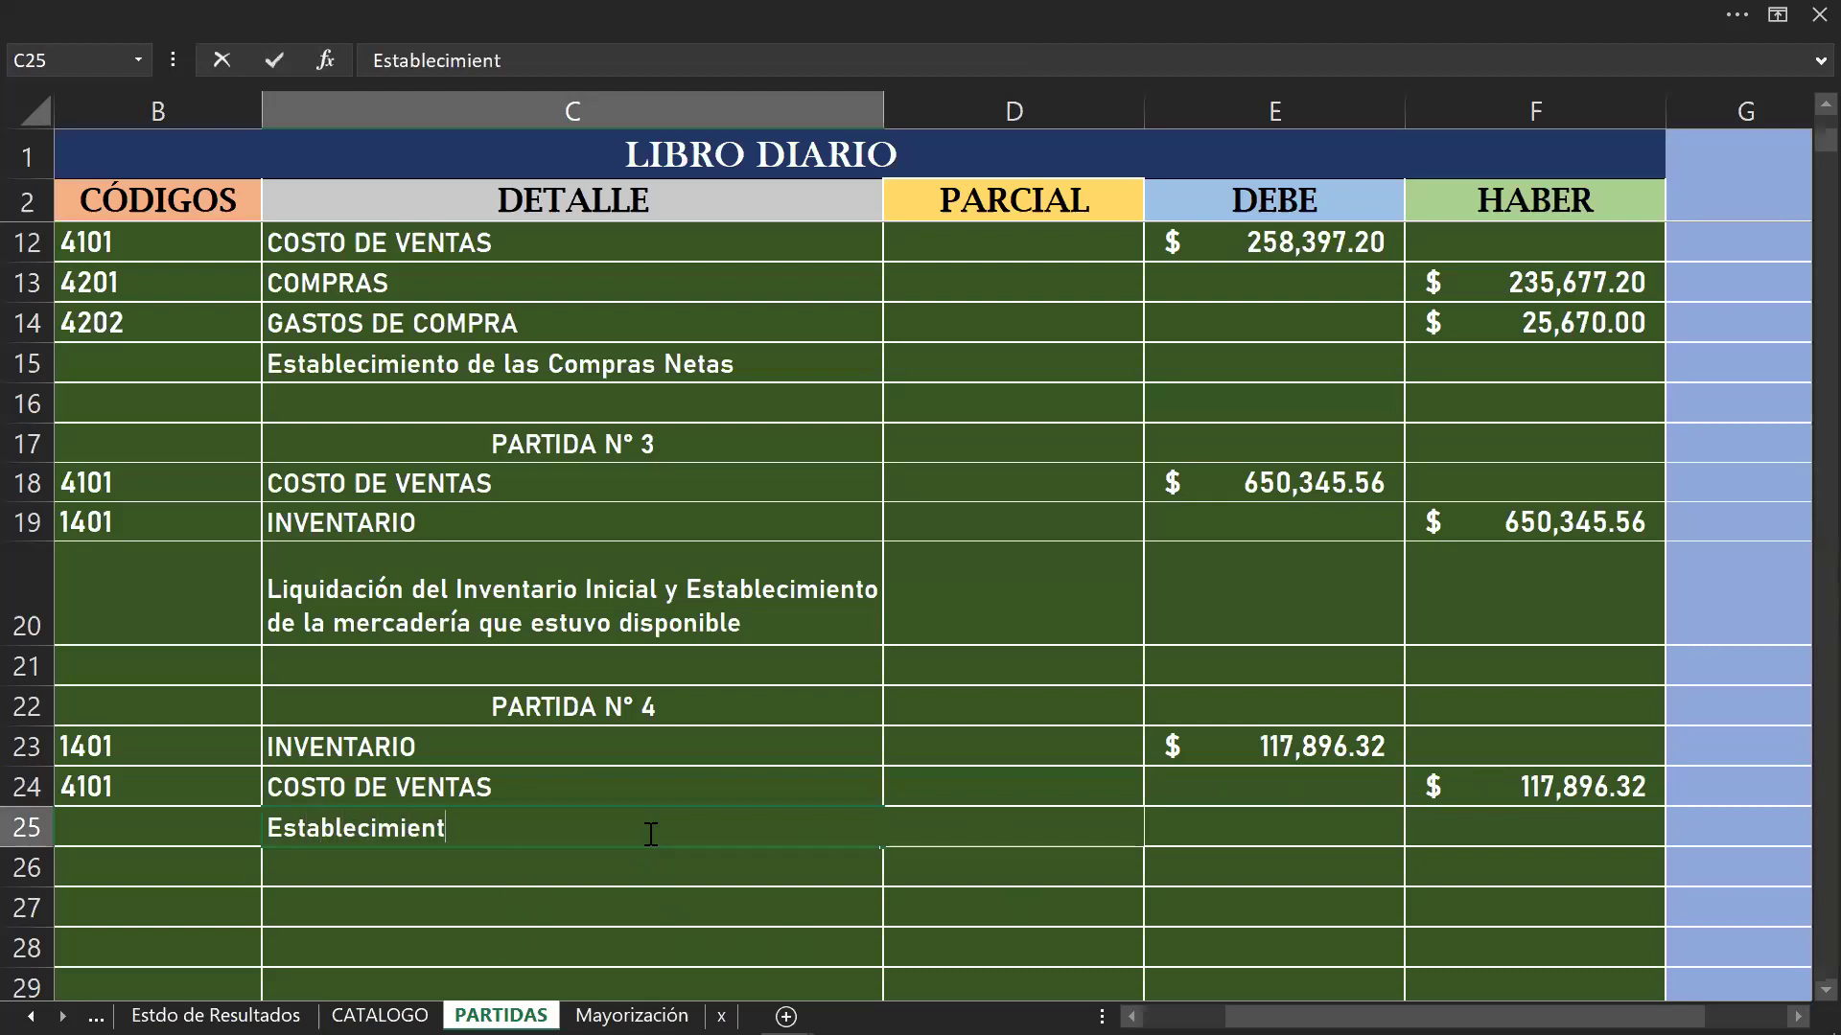
type("o del Inventario Final ")
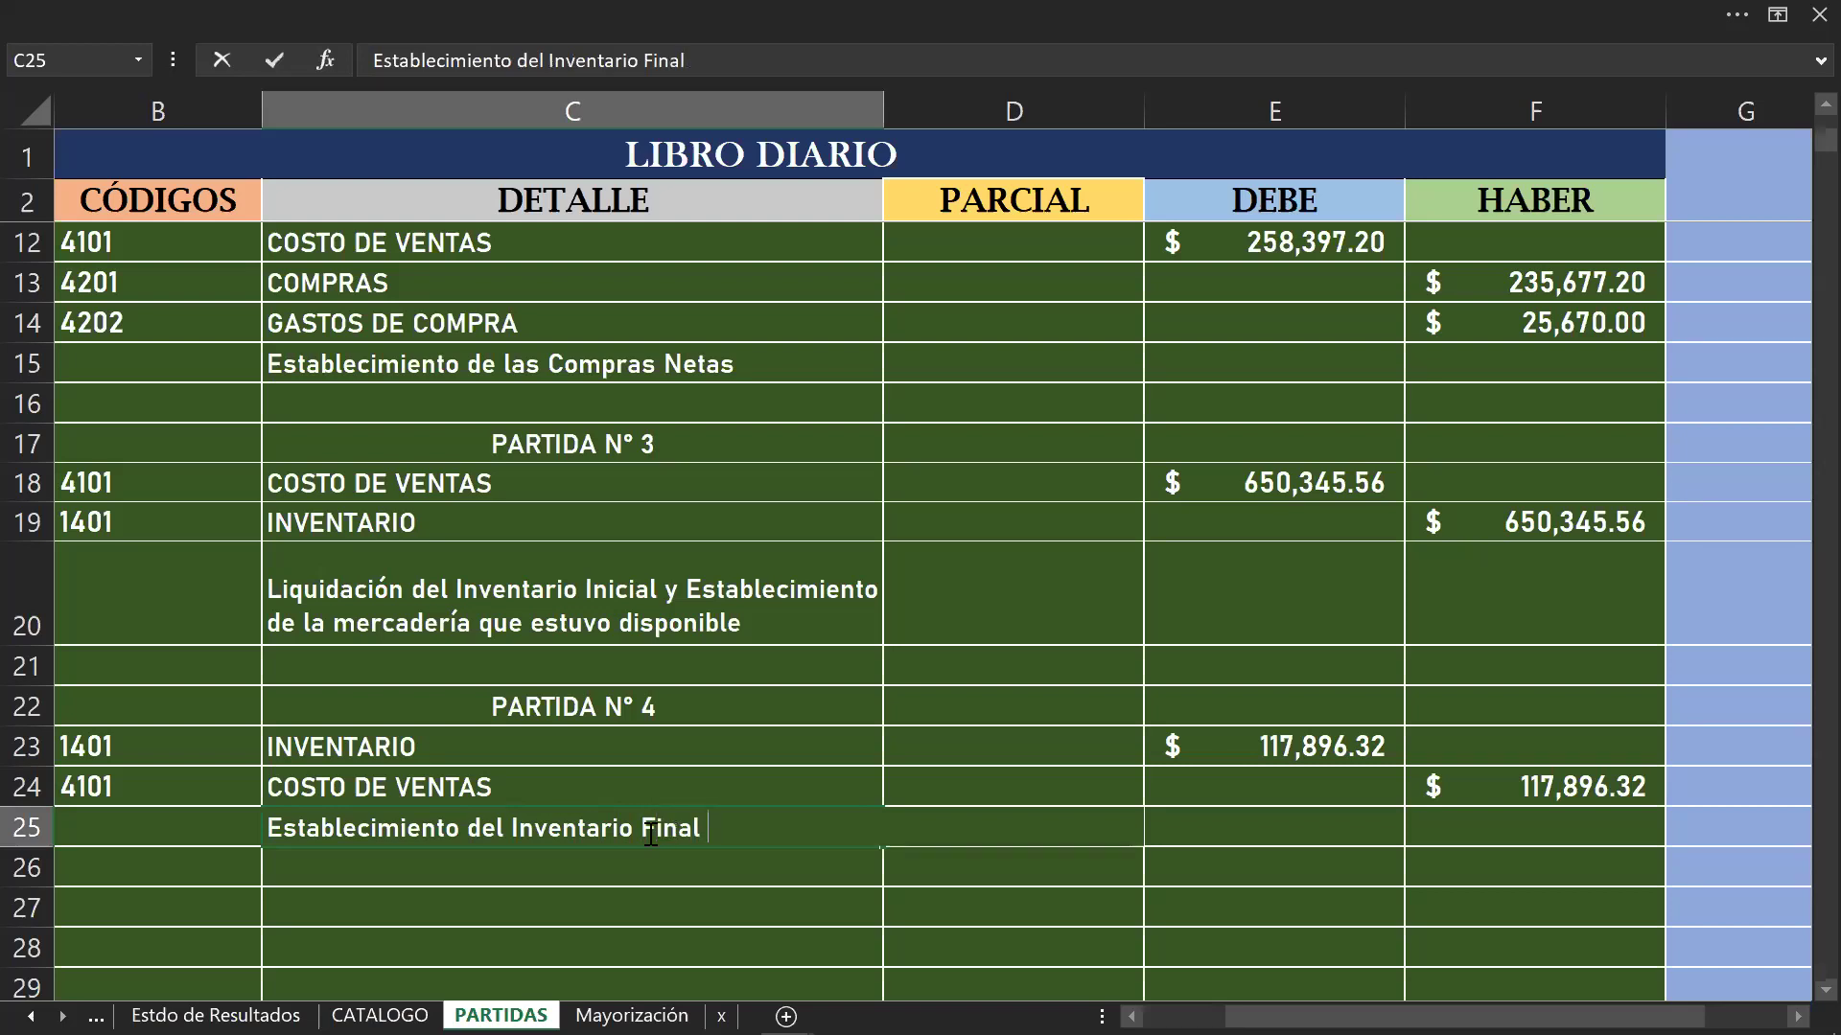
type("y")
type(" del C")
type("ost")
type("o de")
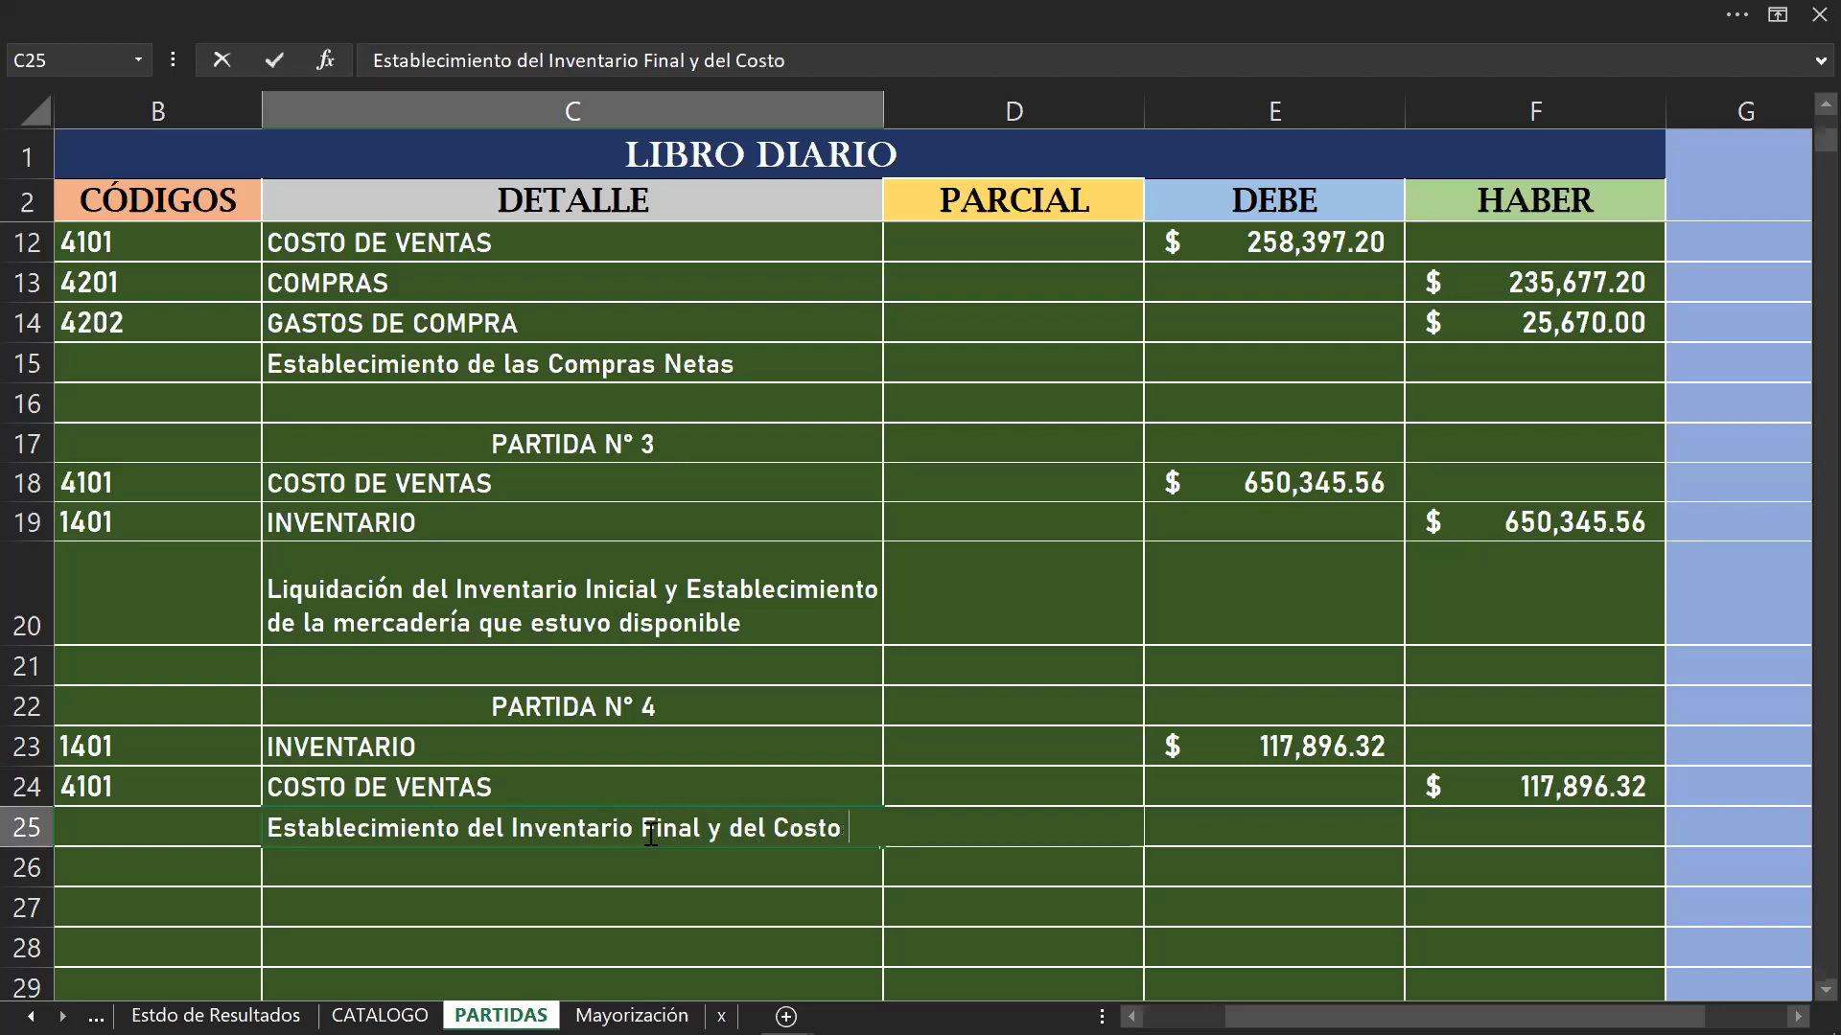
type(" Ventas")
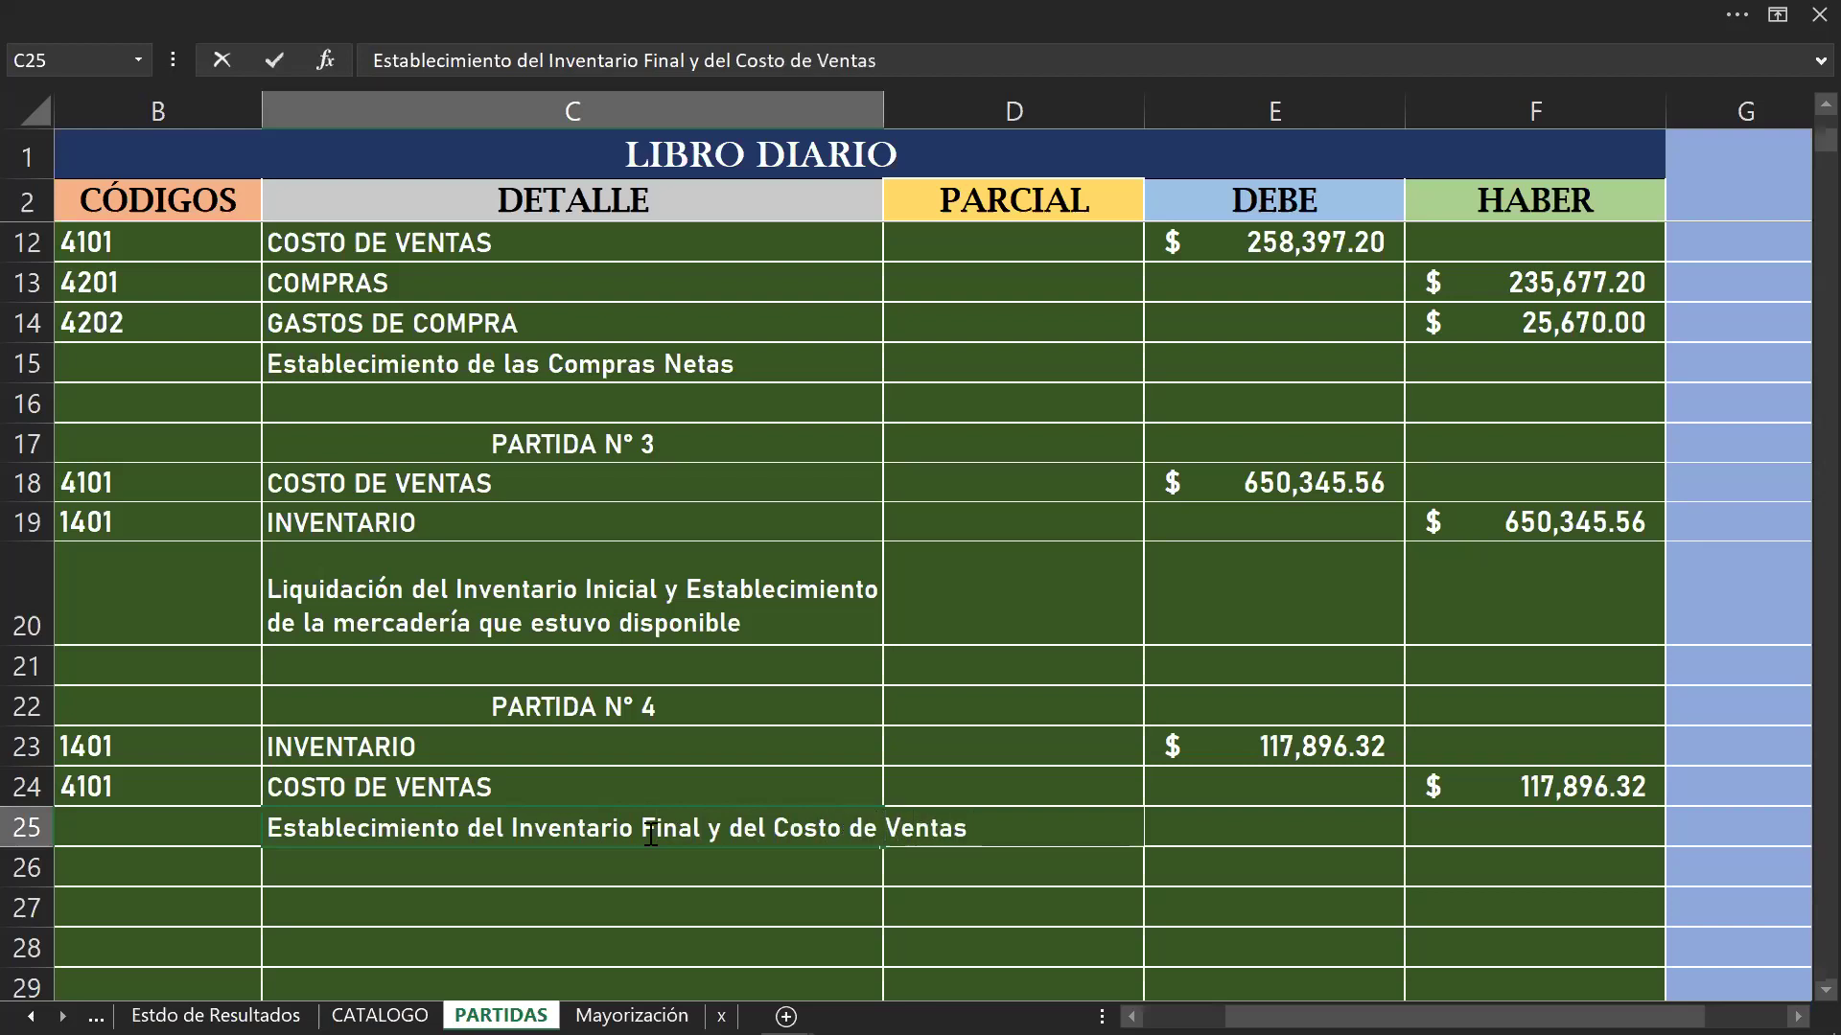
key("Return")
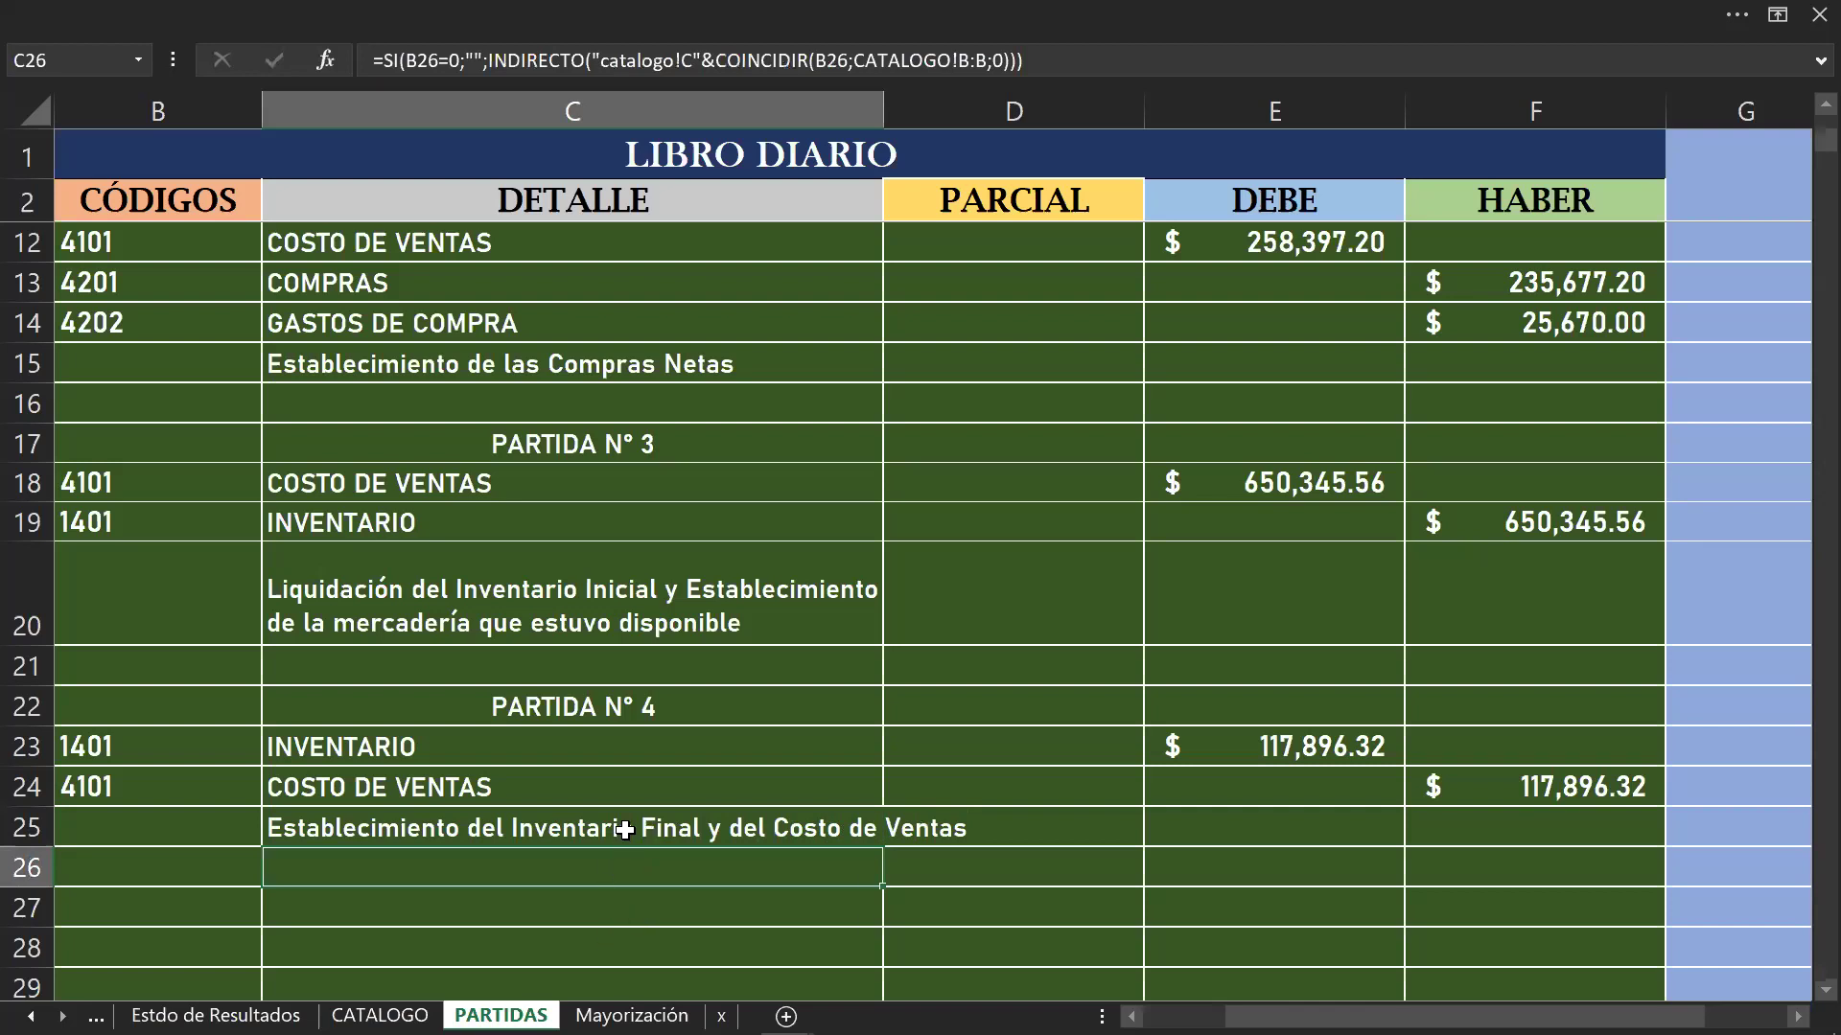
Step: Wrap the text of the entry 4 description in cell C25
left_click(625, 830)
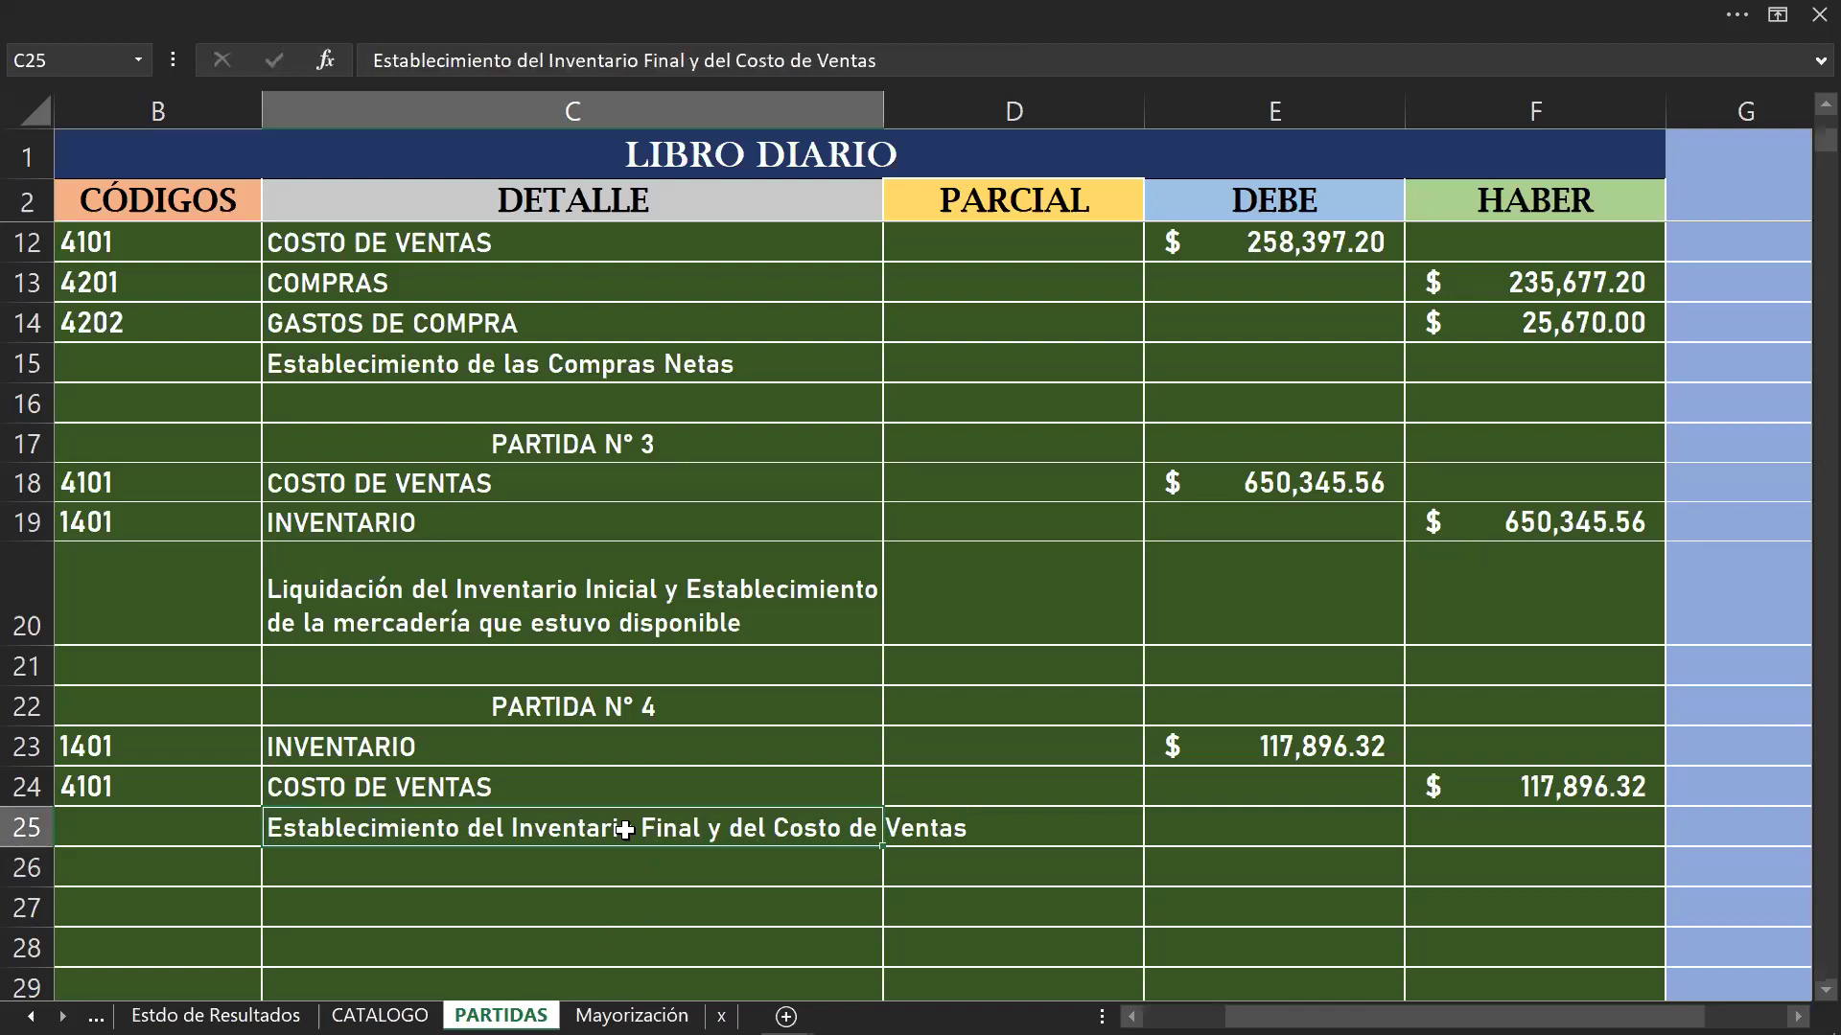
right_click(625, 830)
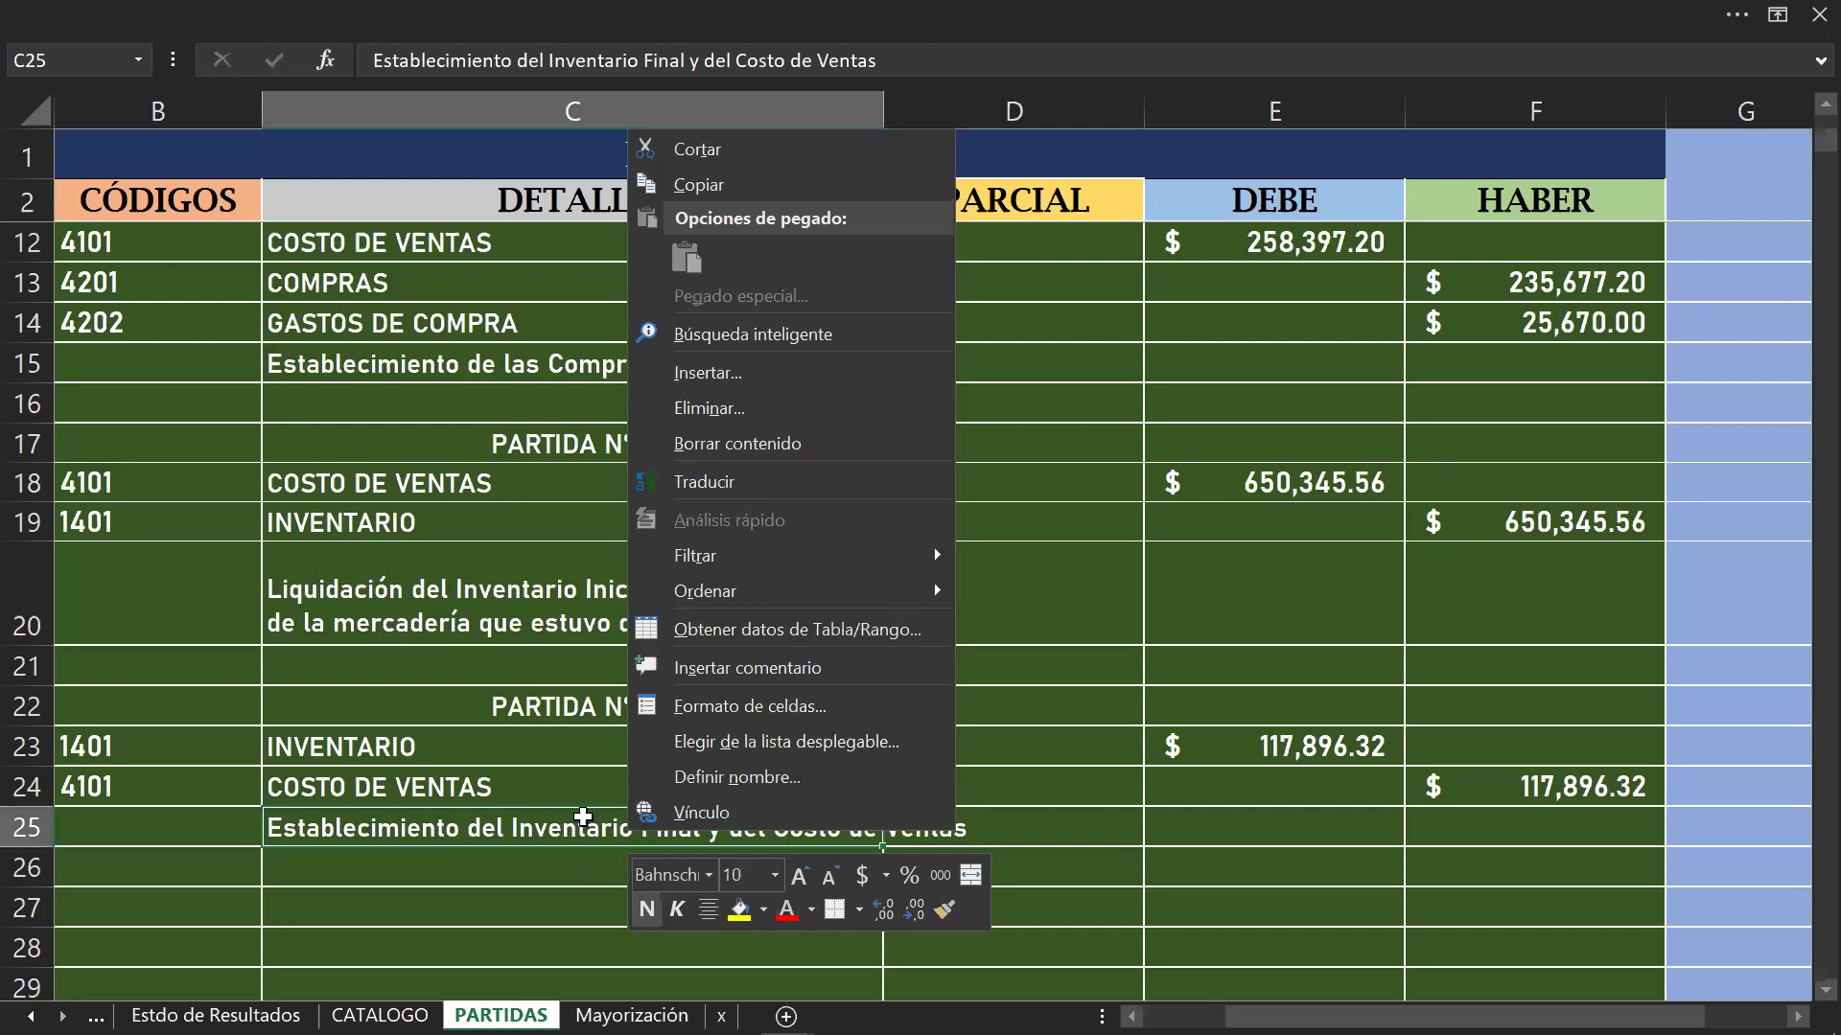
key("Escape")
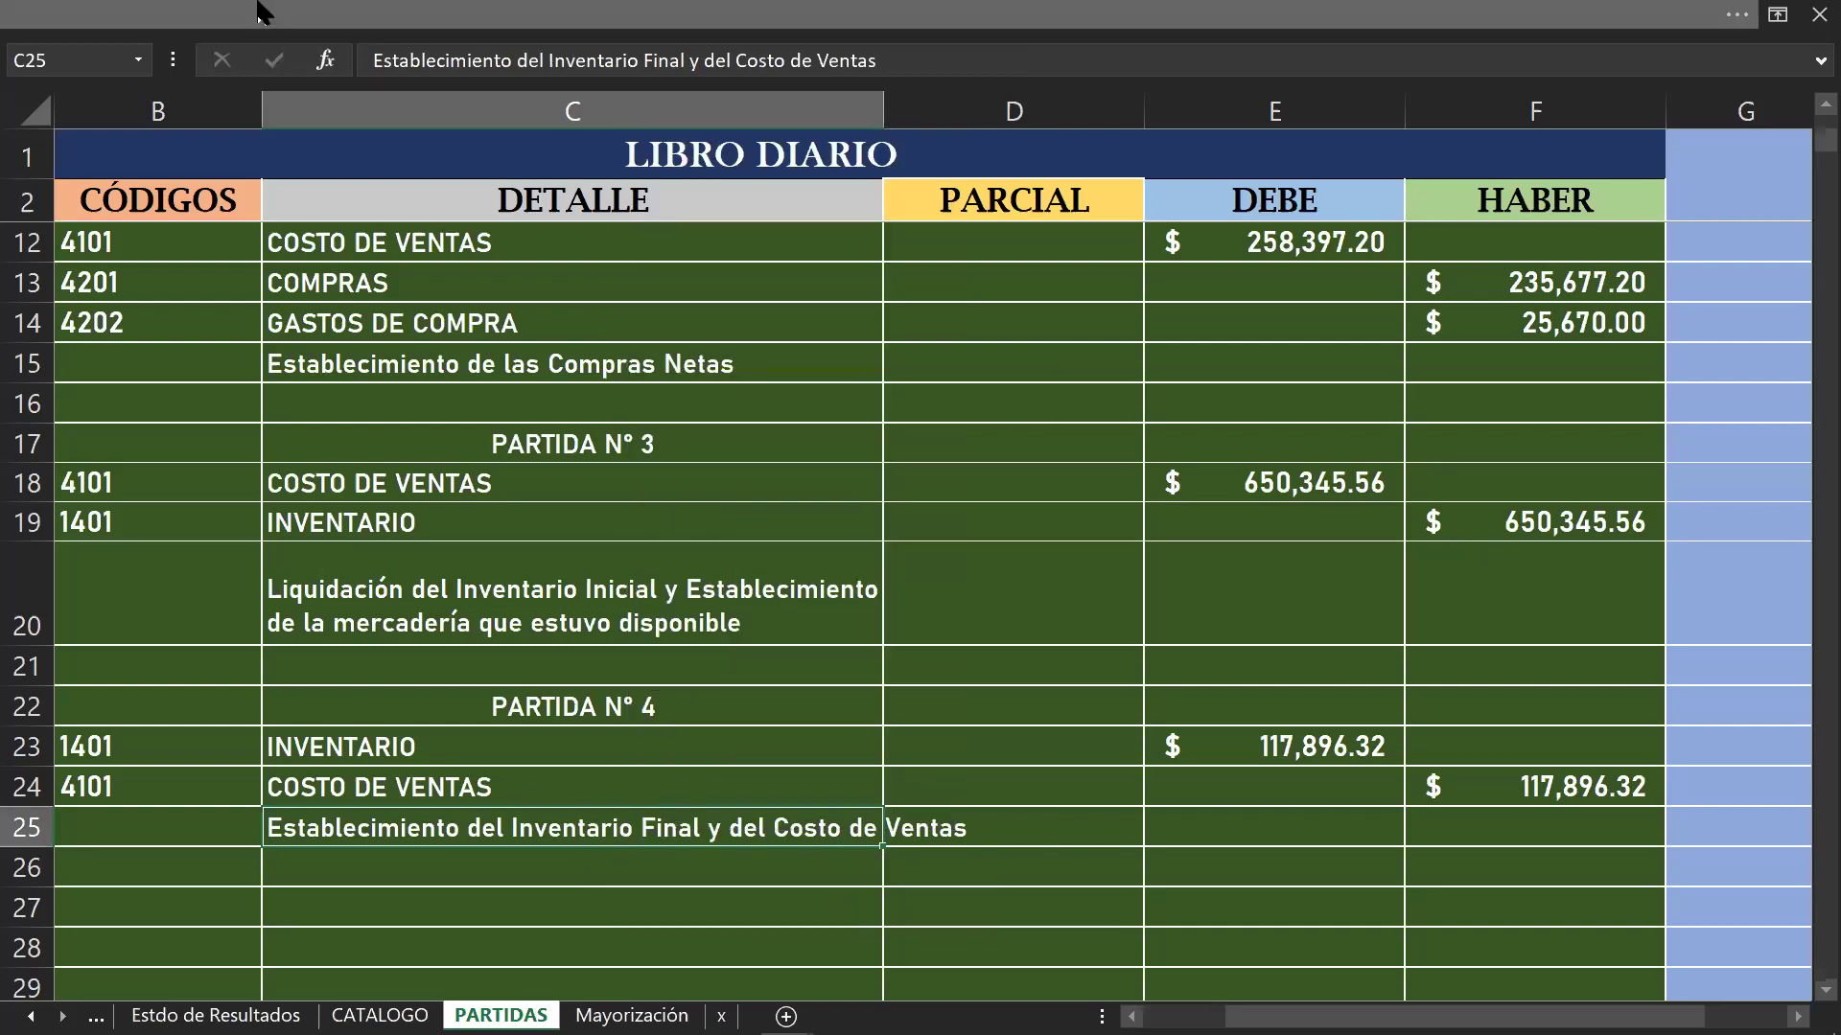
left_click(259, 12)
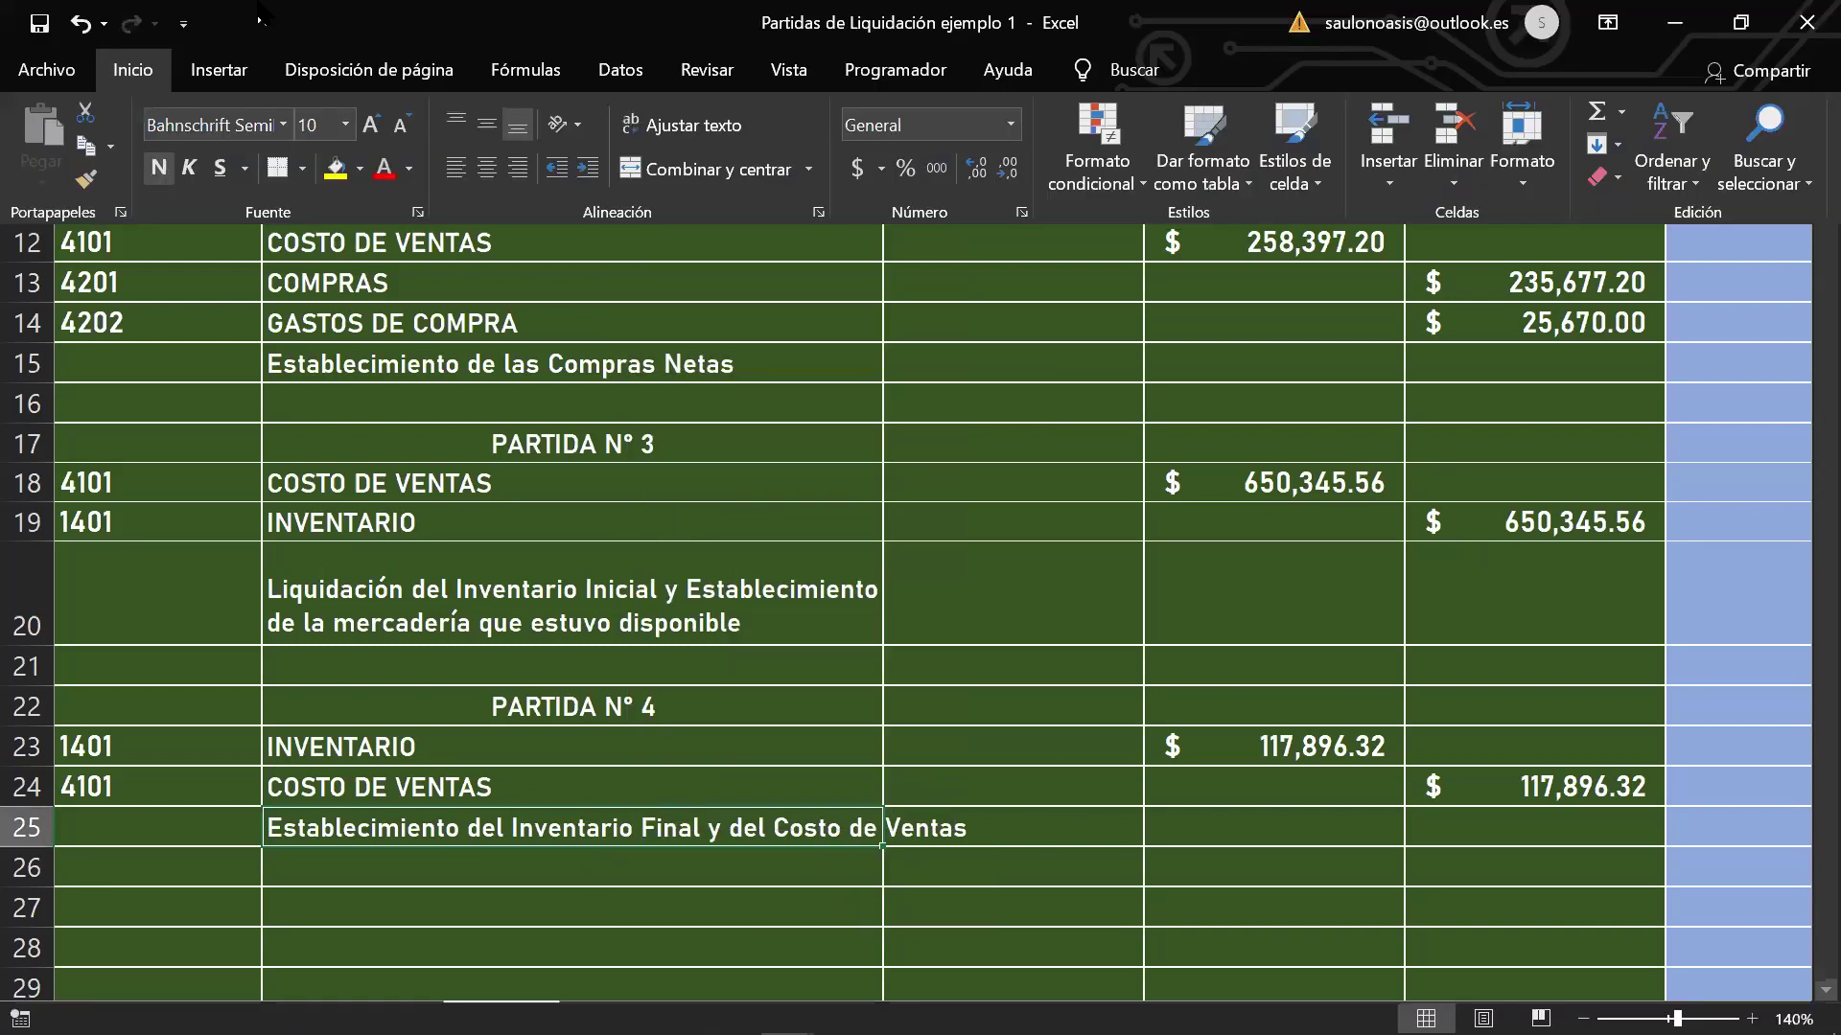
left_click(669, 126)
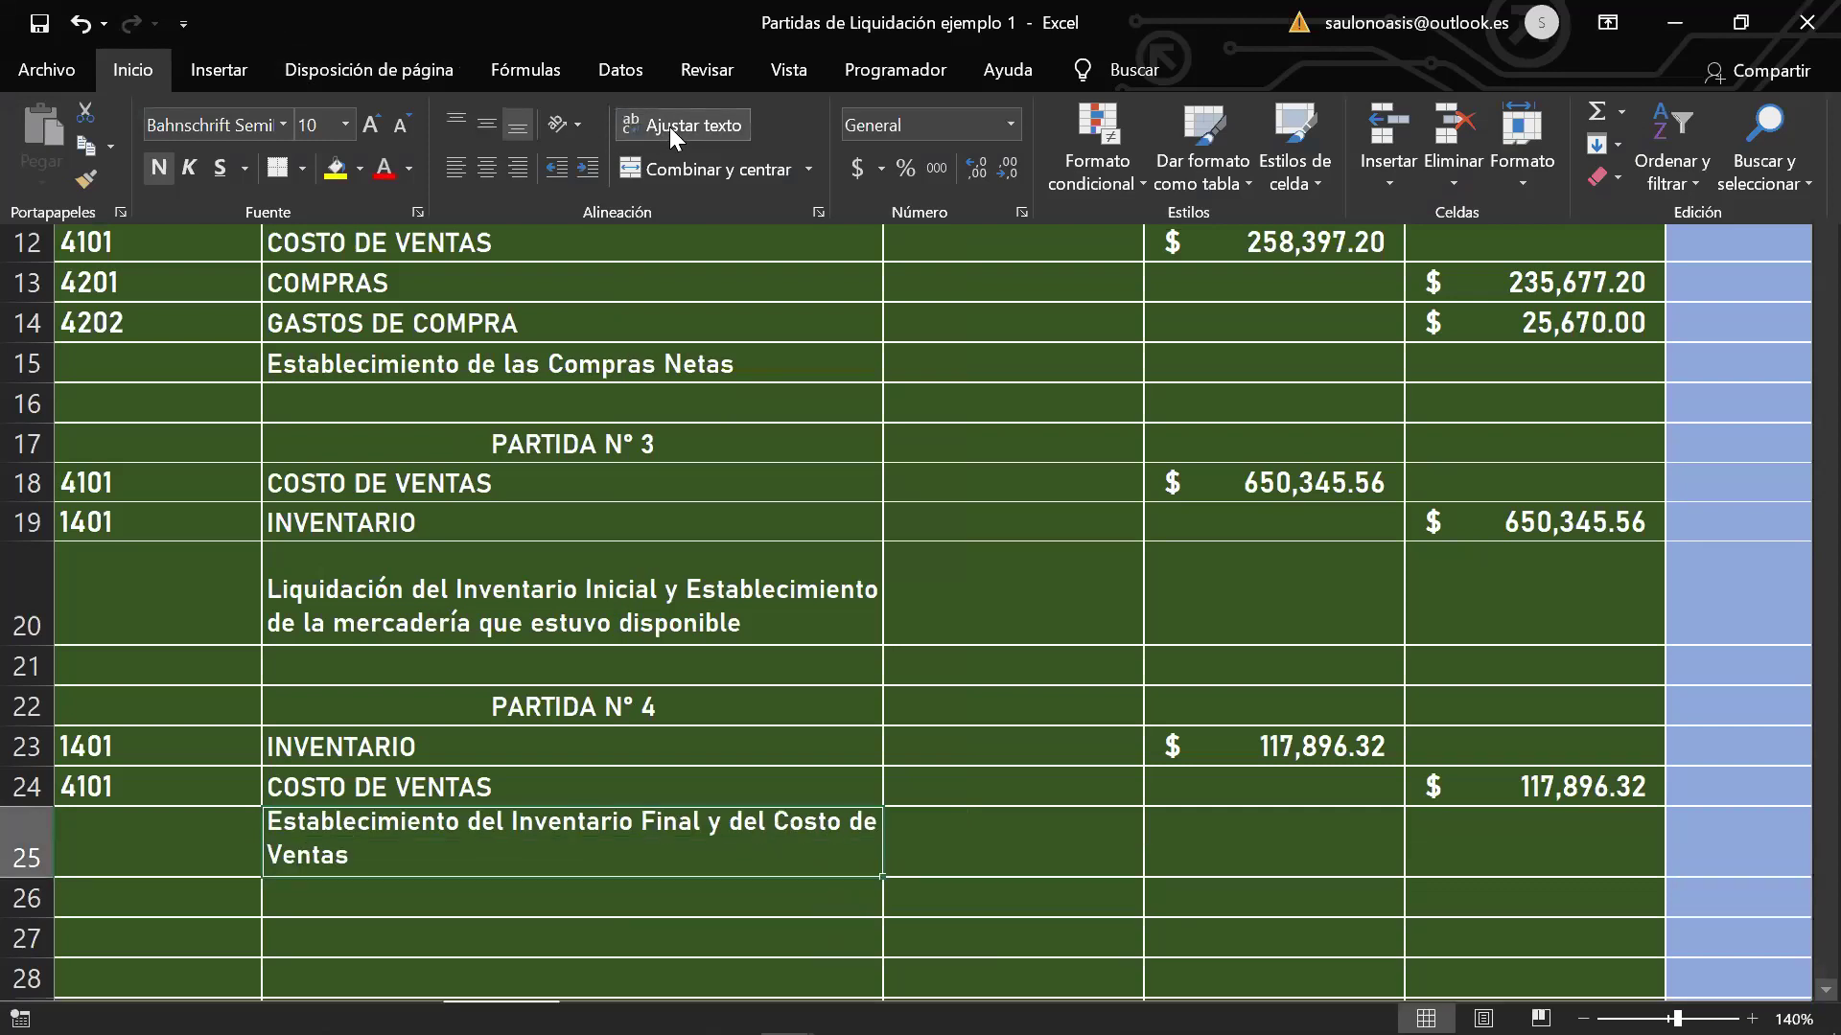
left_click(976, 823)
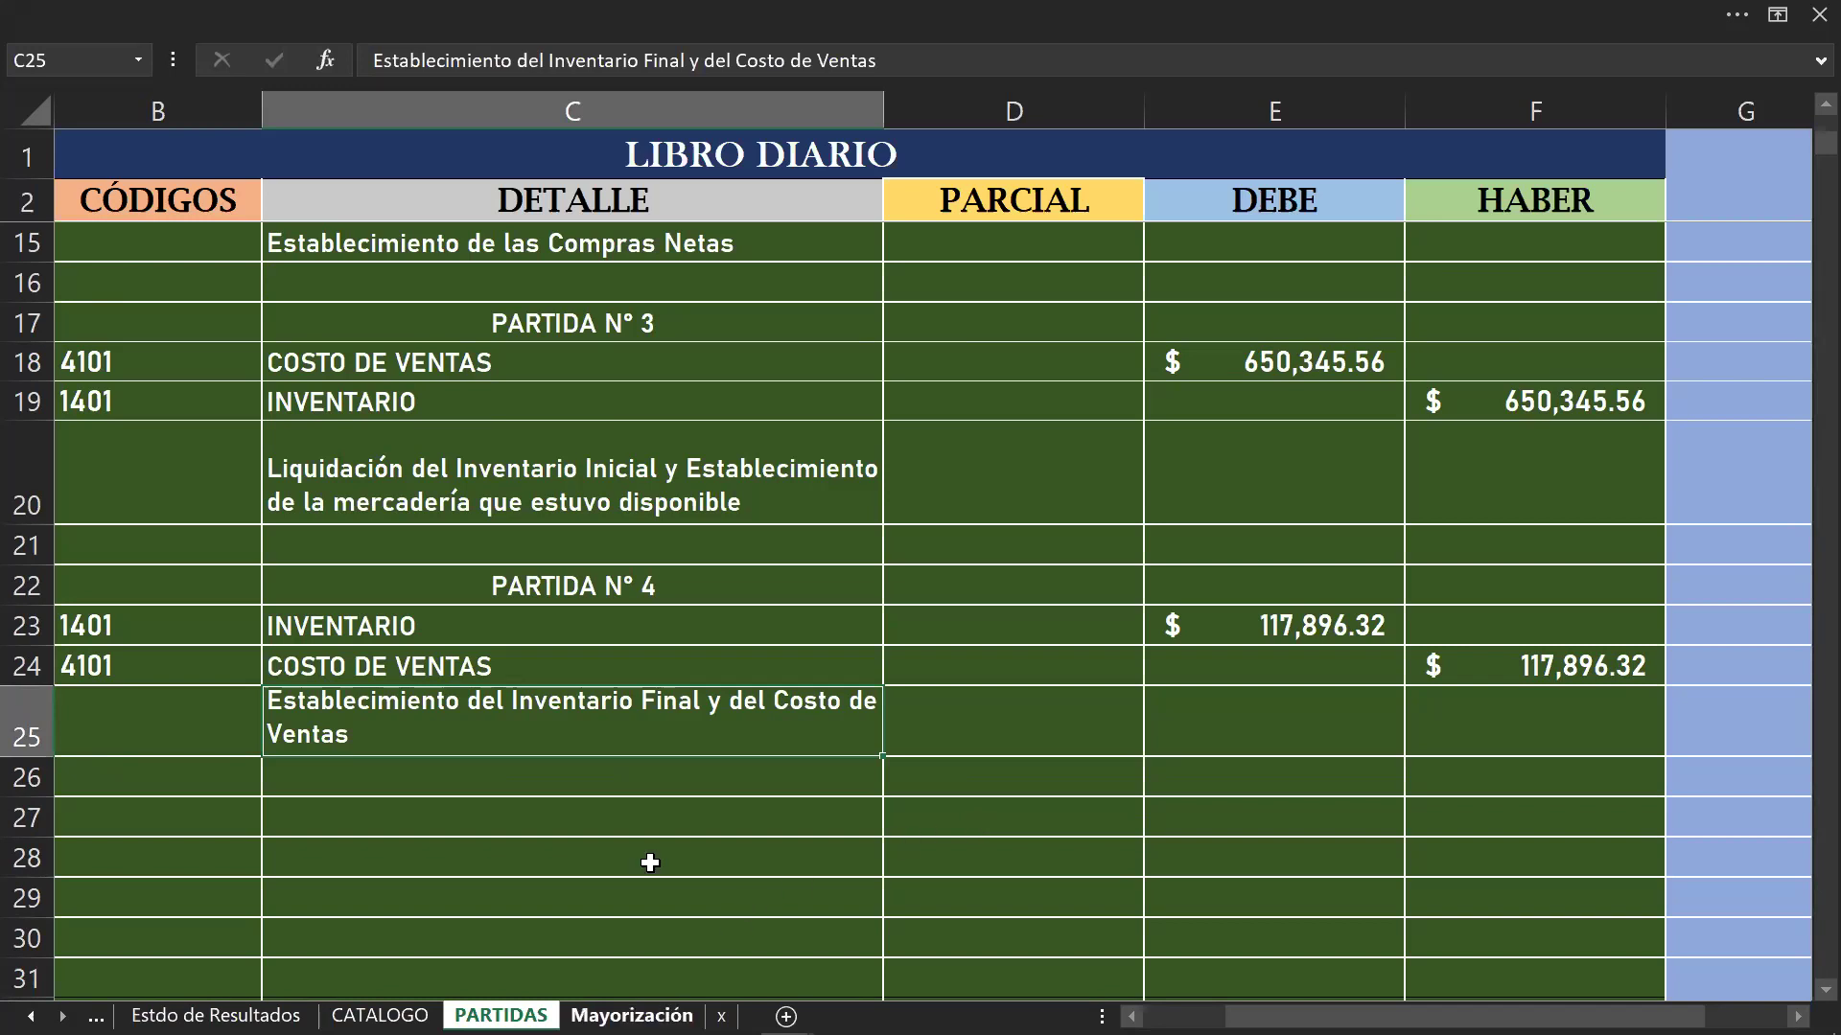
Step: Post 117,896.32 as a debit in cell H17 of the INVENTARIO T-account on the Mayorización sheet
key("ctrl+Page_Down")
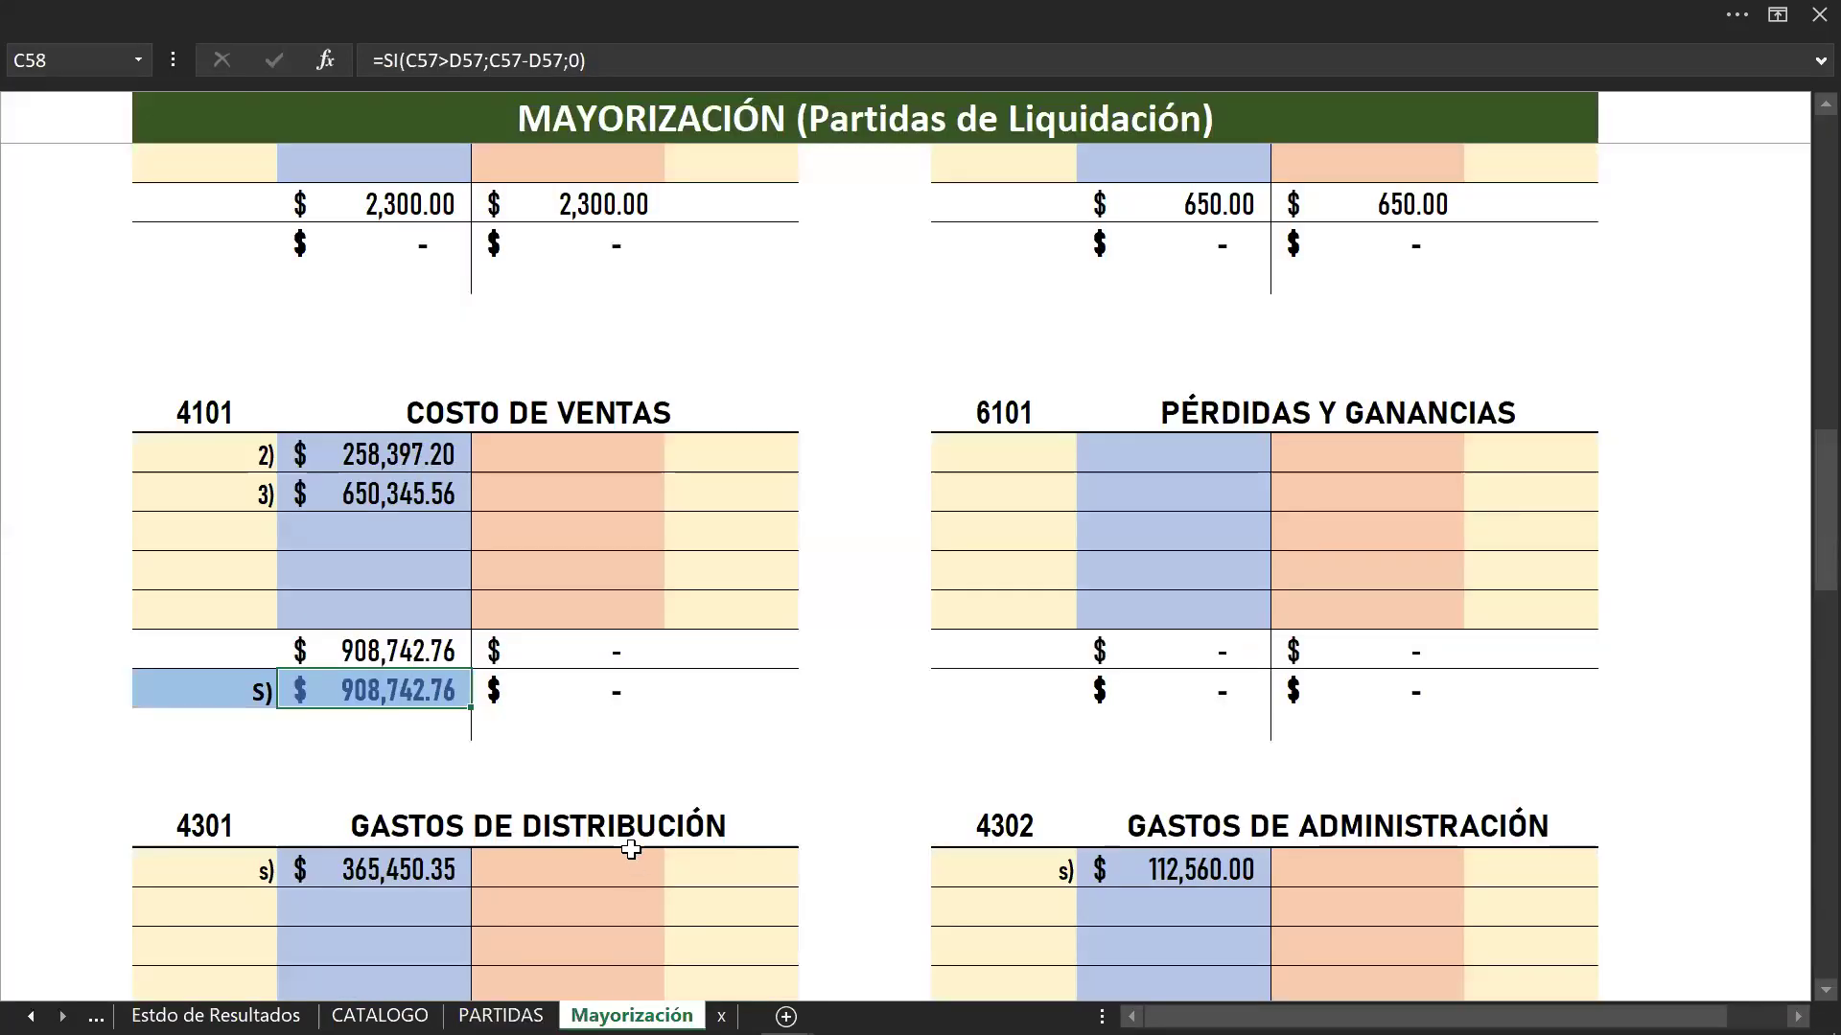
scroll(631, 849, "up", 3)
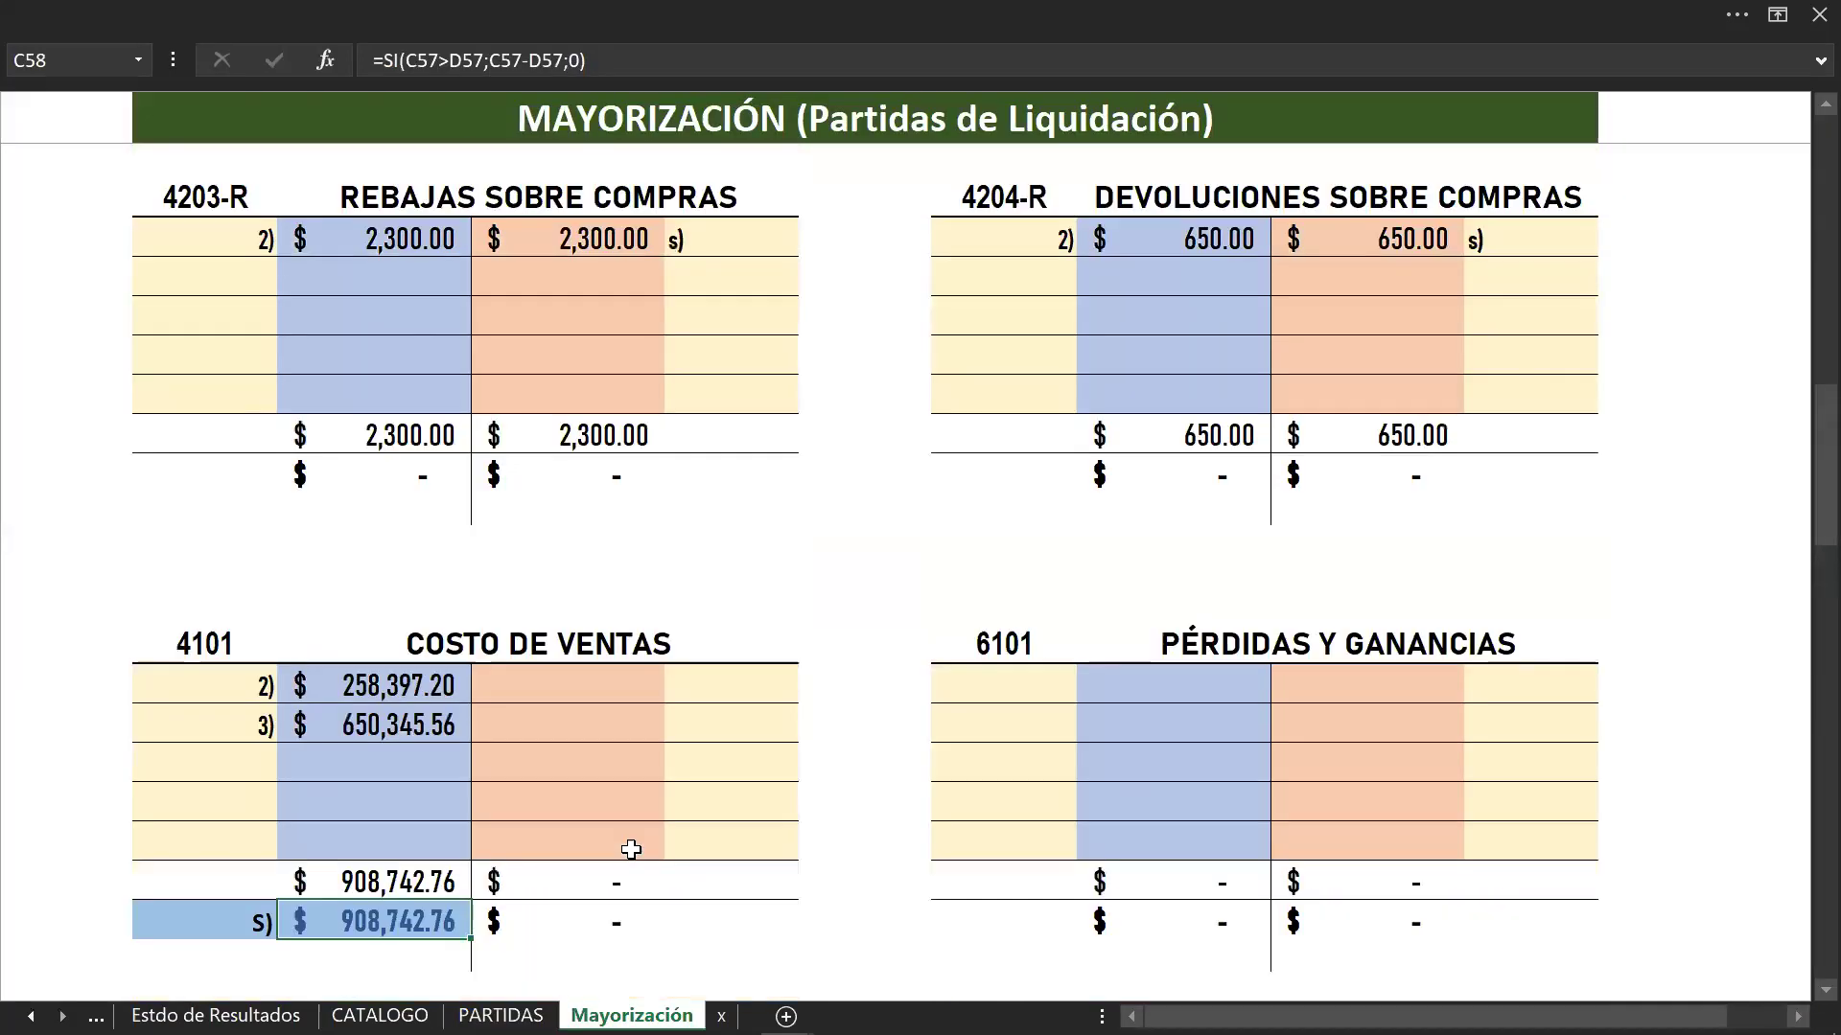
scroll(630, 849, "up", 8)
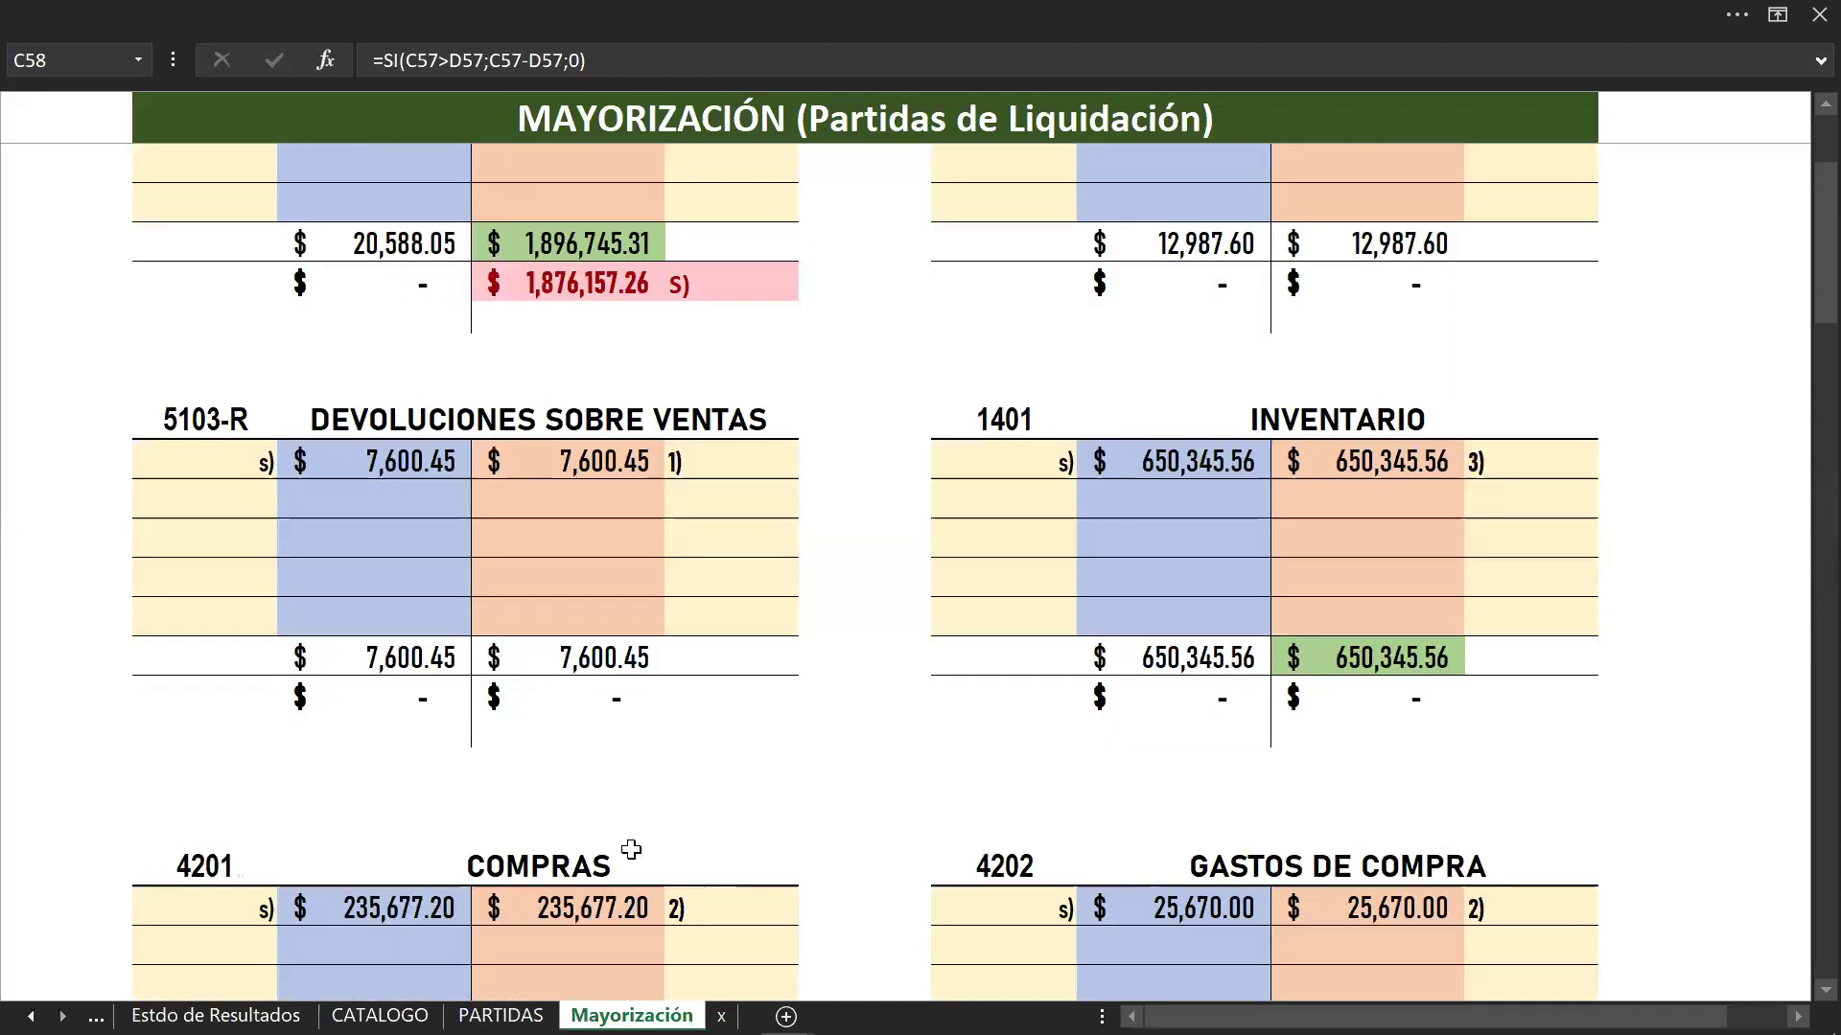
left_click(1193, 489)
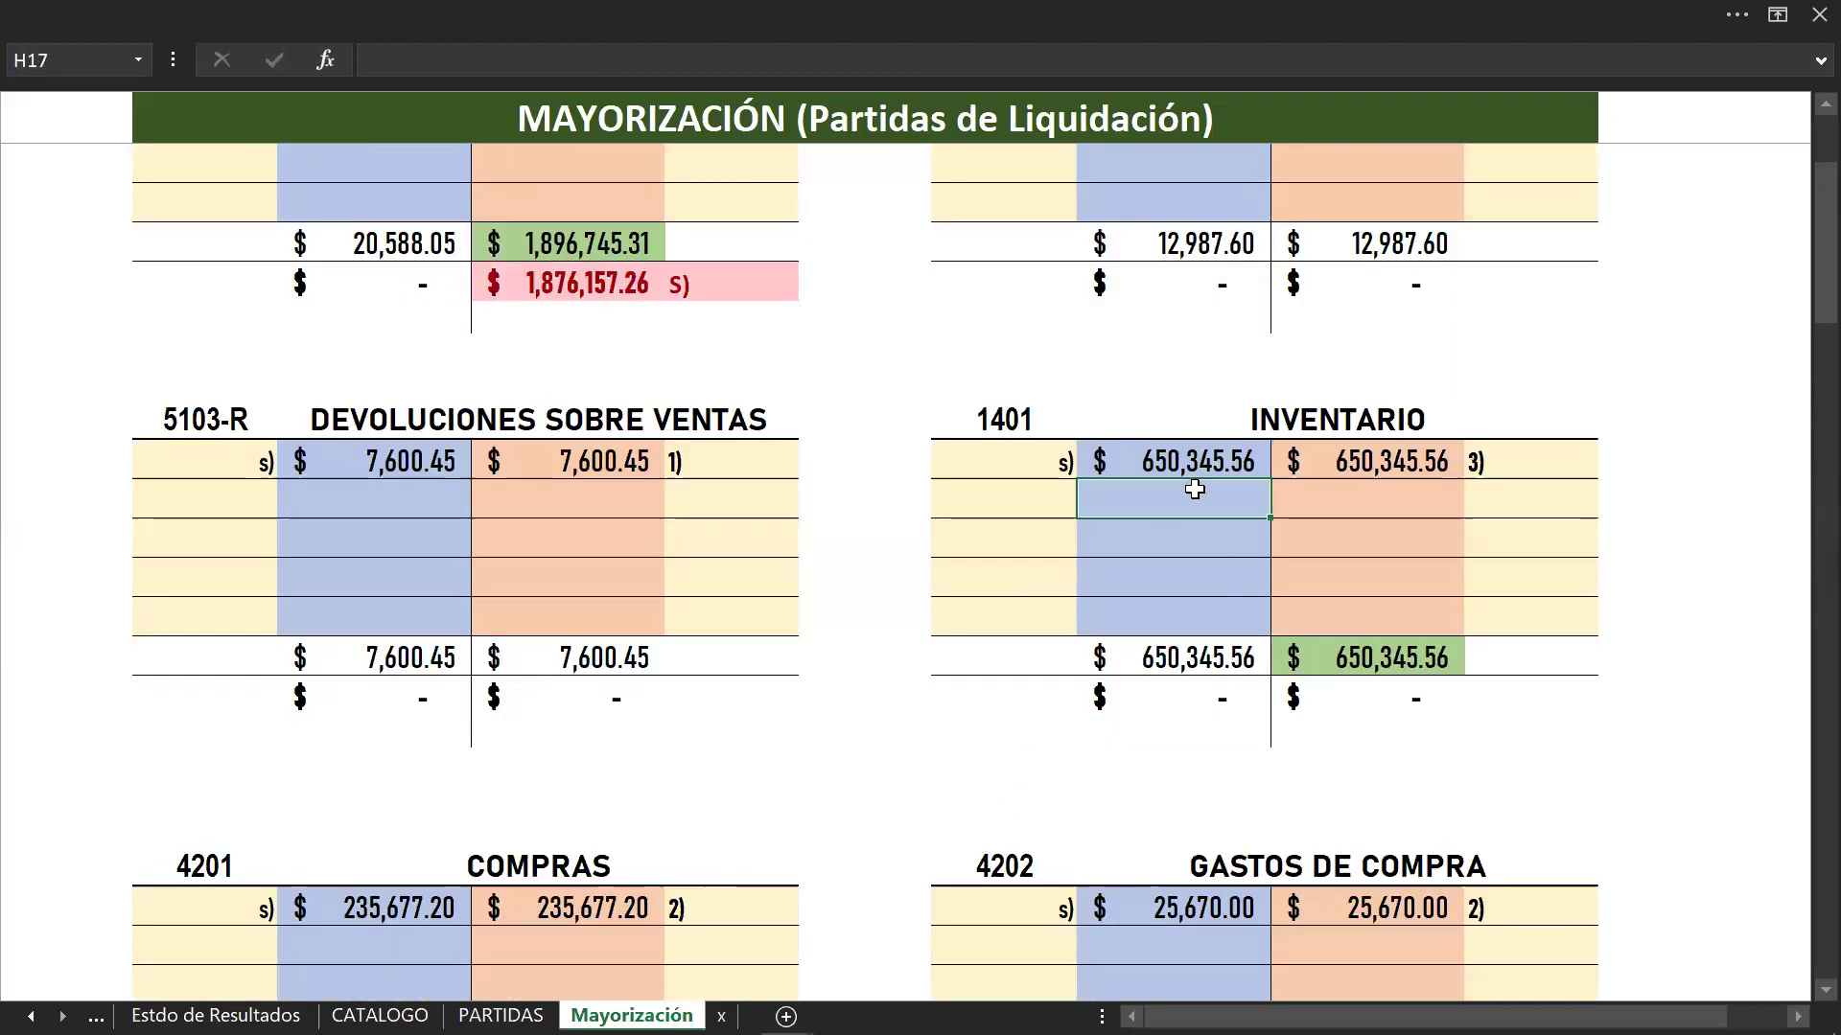
type("117")
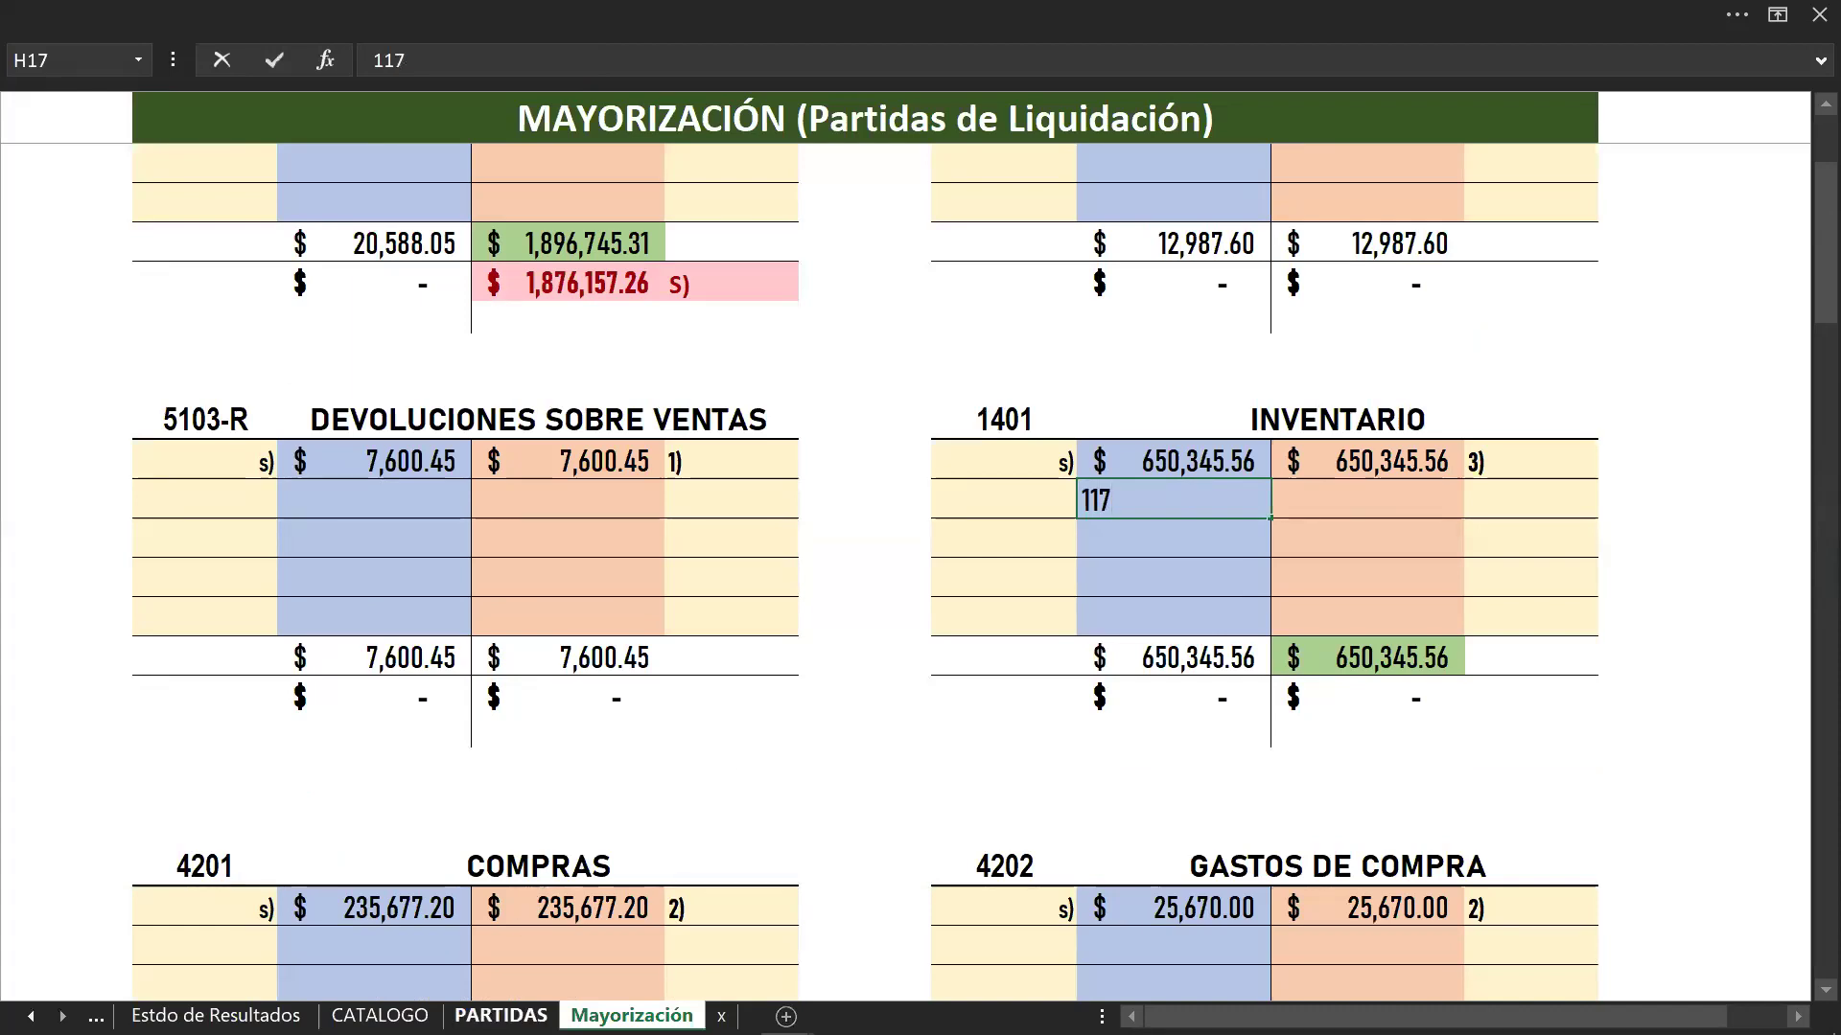
left_click(501, 1016)
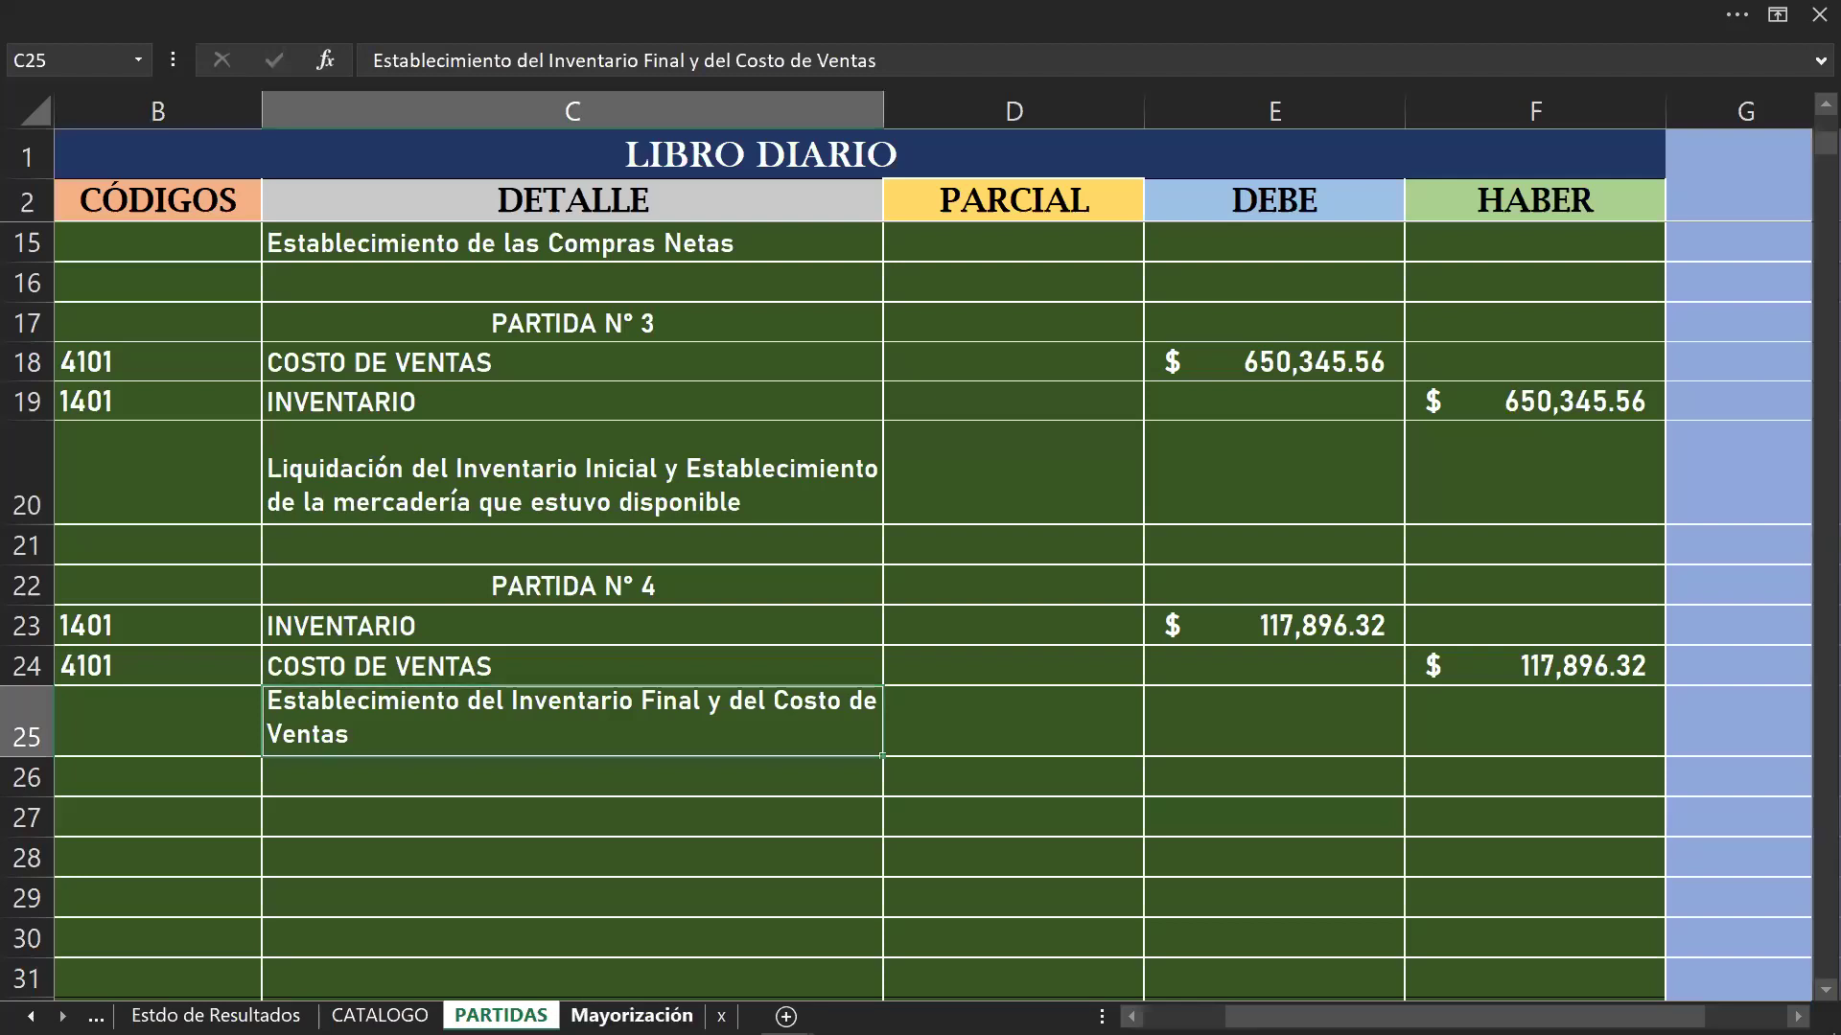
left_click(631, 1015)
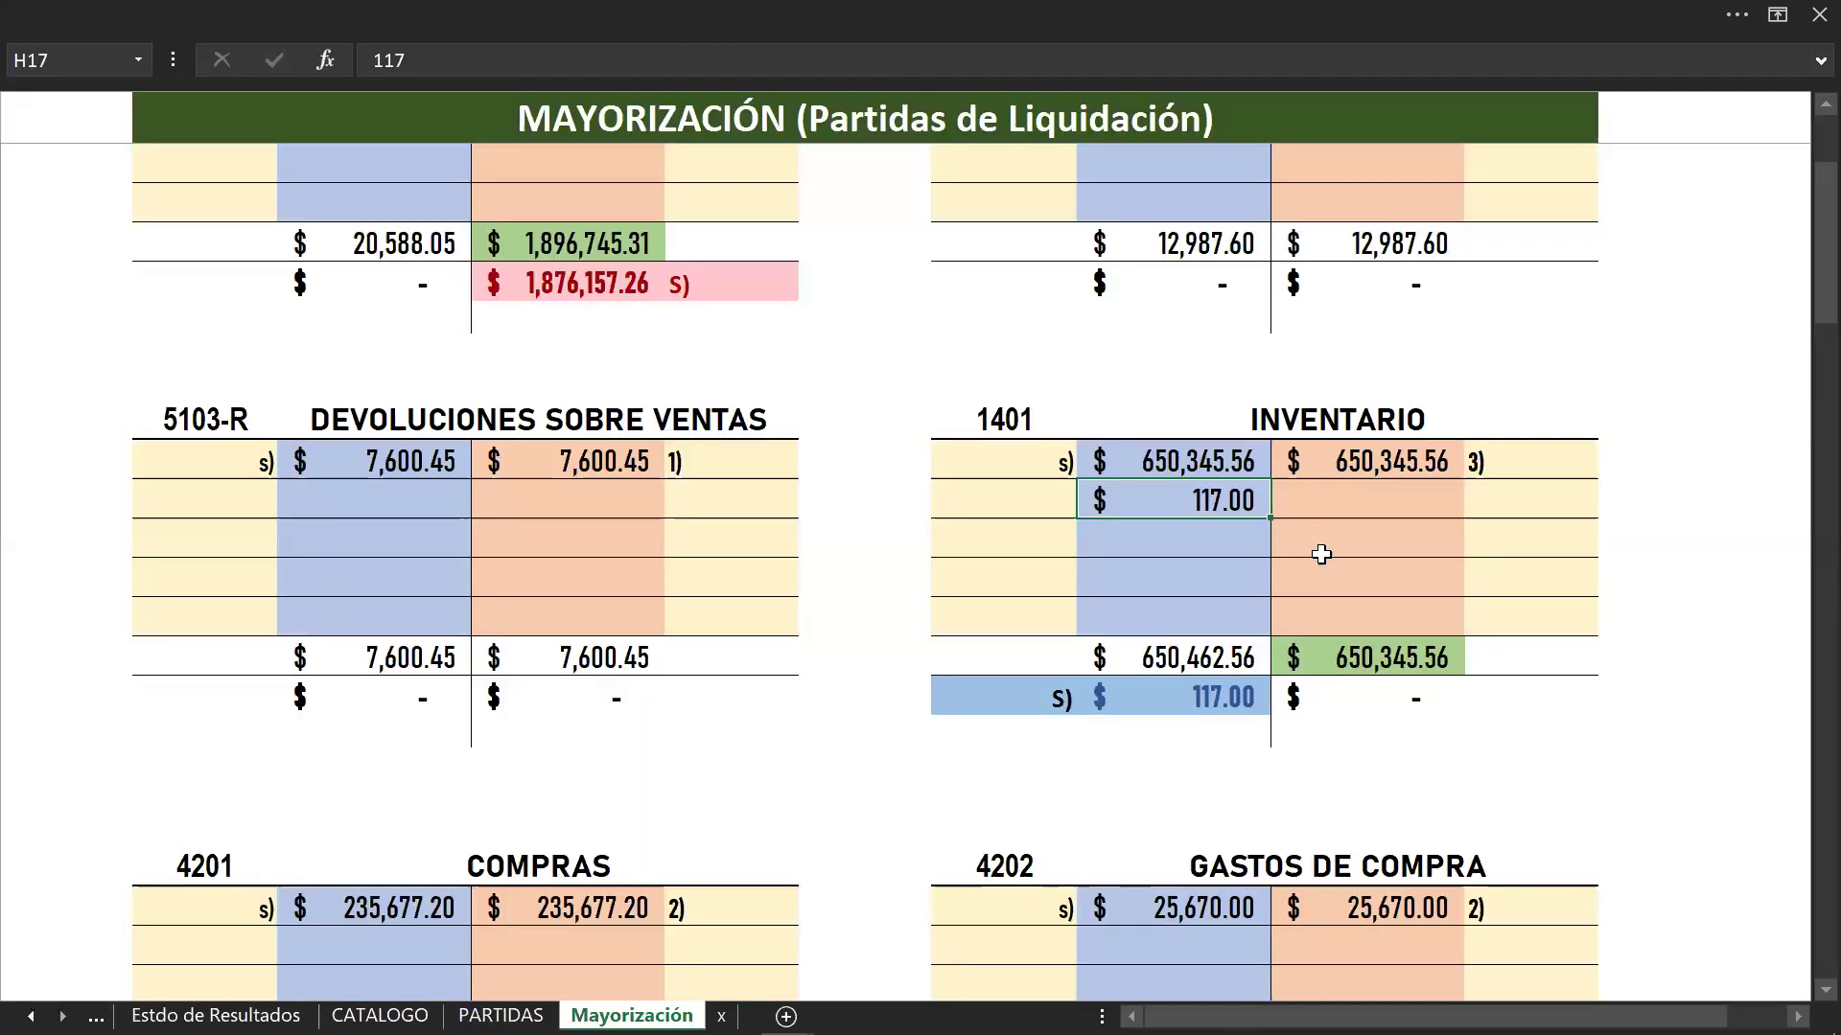
double_click(1251, 499)
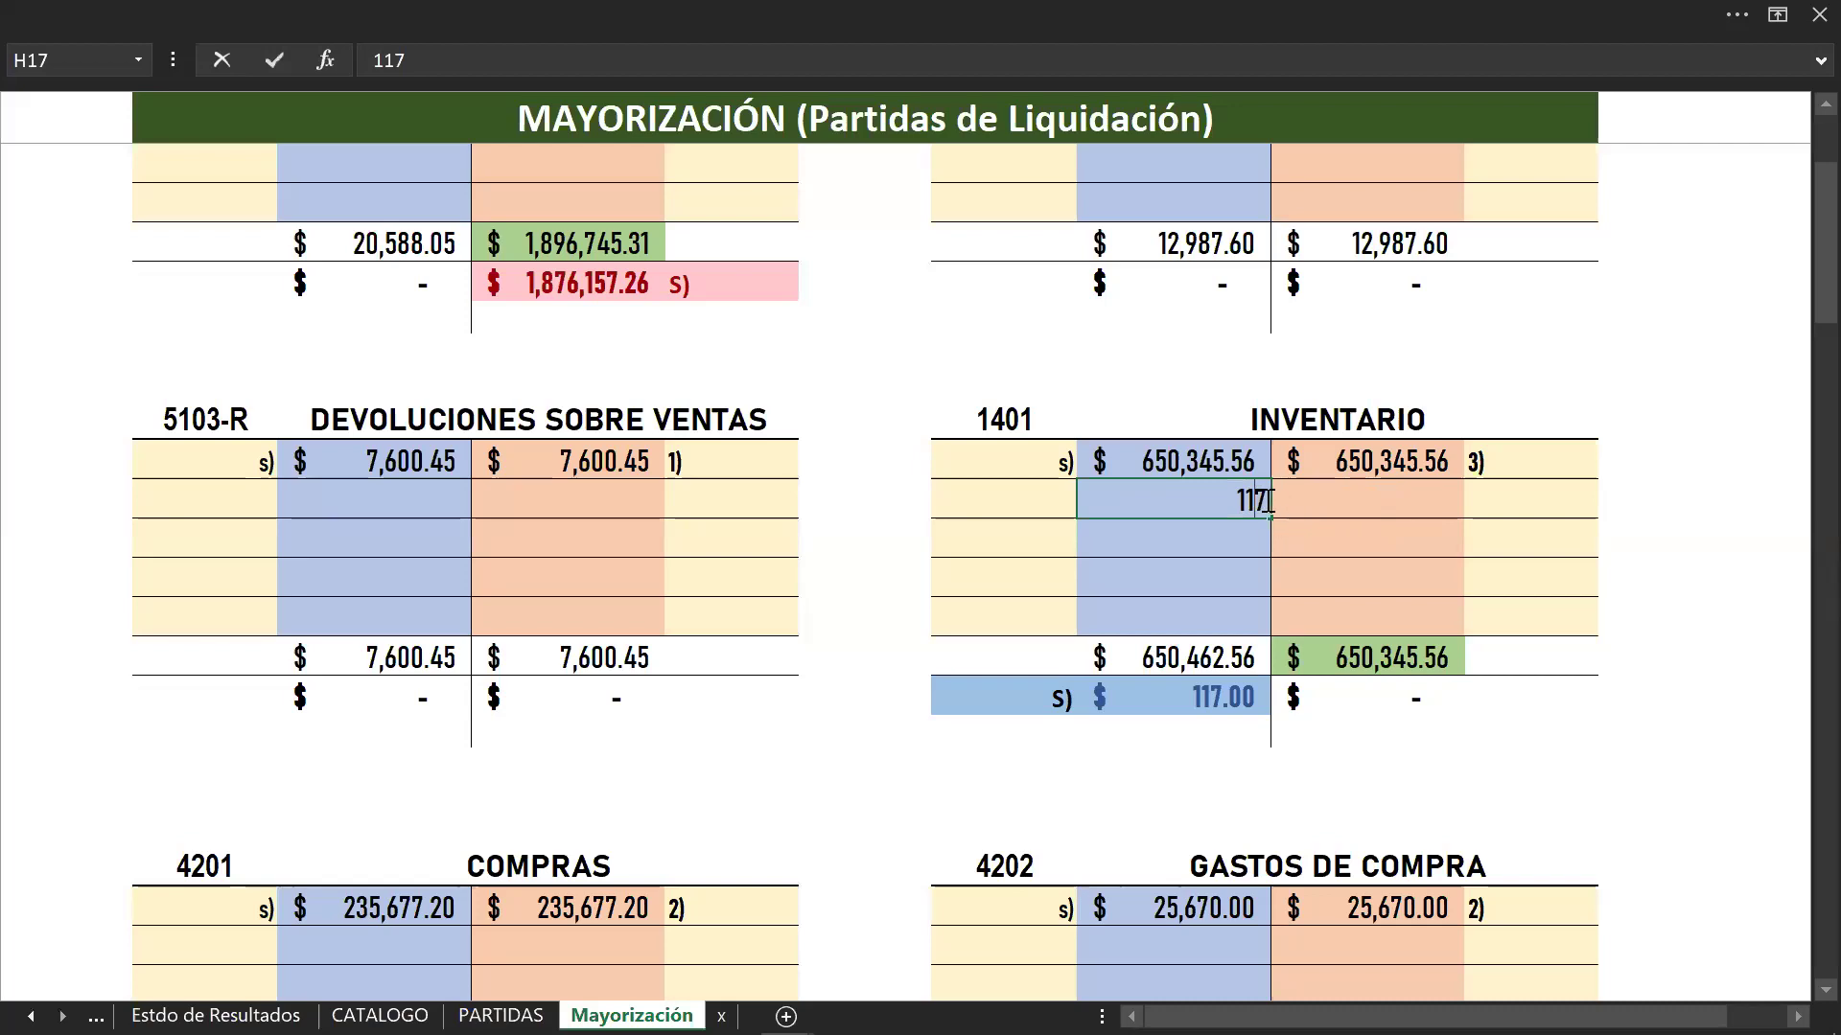
type("896.32")
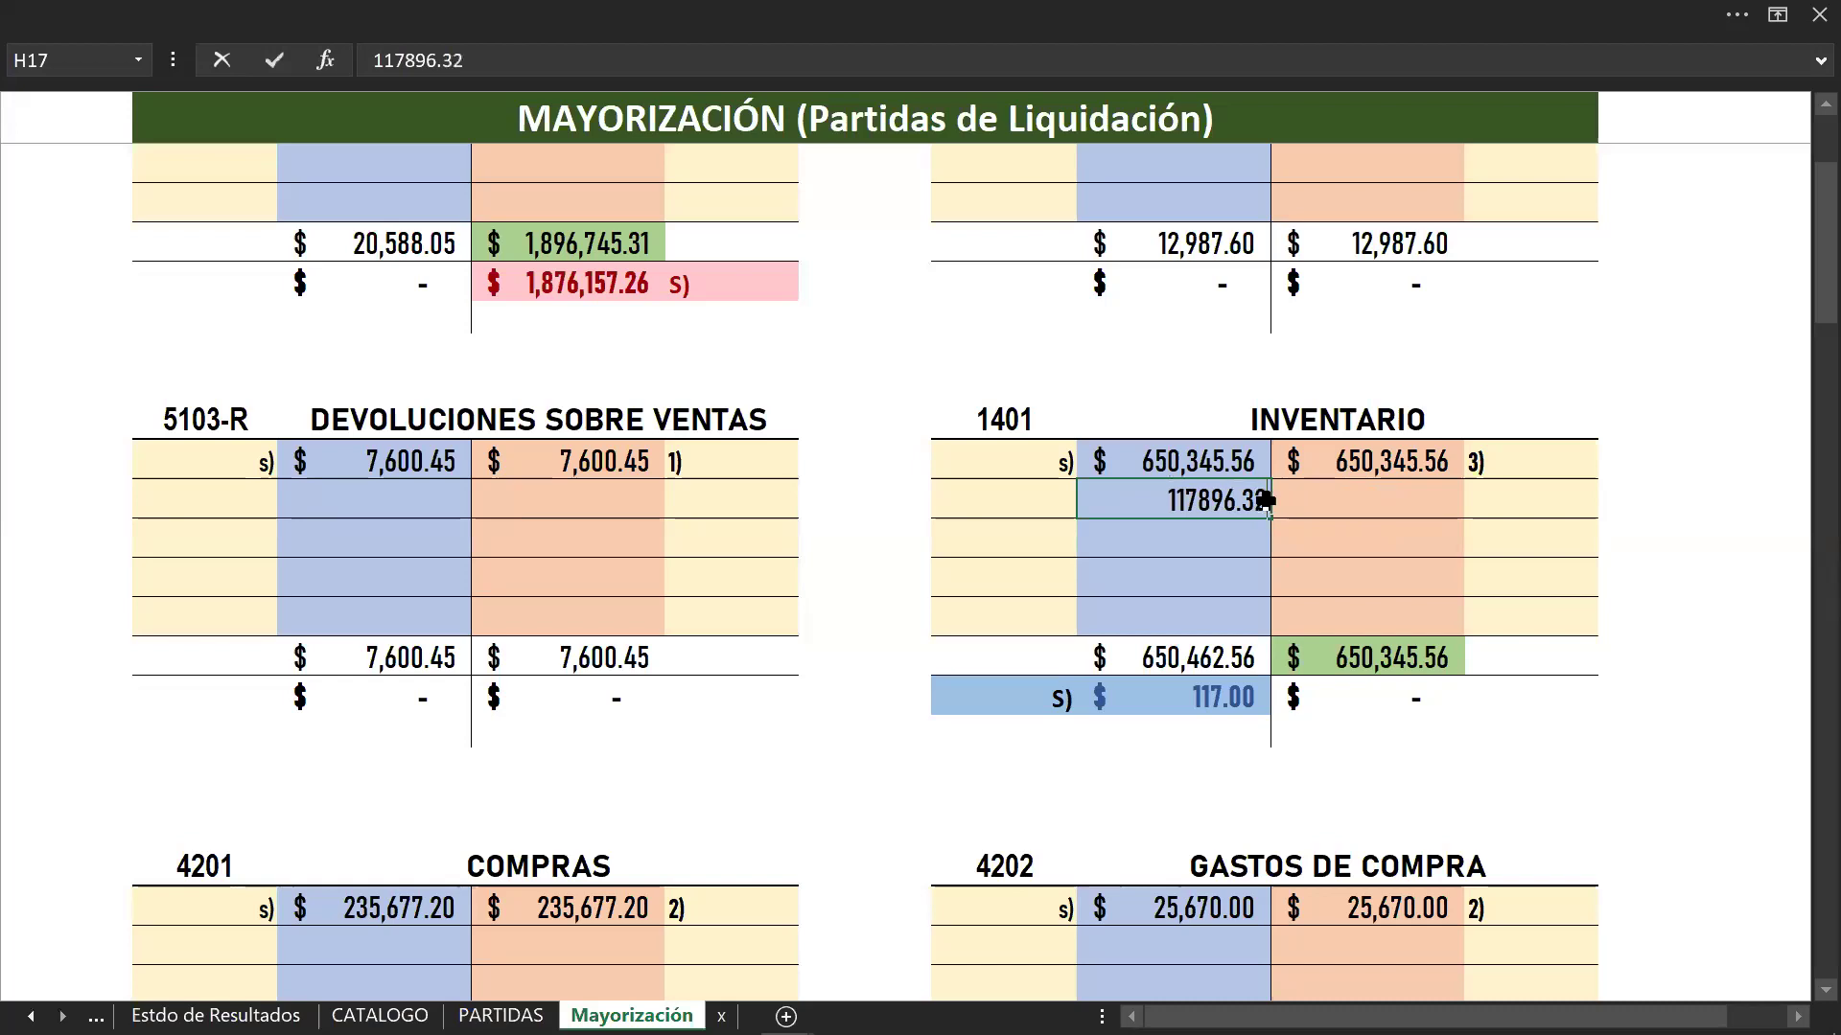
key("Return")
left_click(1249, 792)
Step: Check the entry number in PARTIDAS and label the new INVENTARIO debit as 4) in cell G17 of Mayorización
left_click(1064, 488)
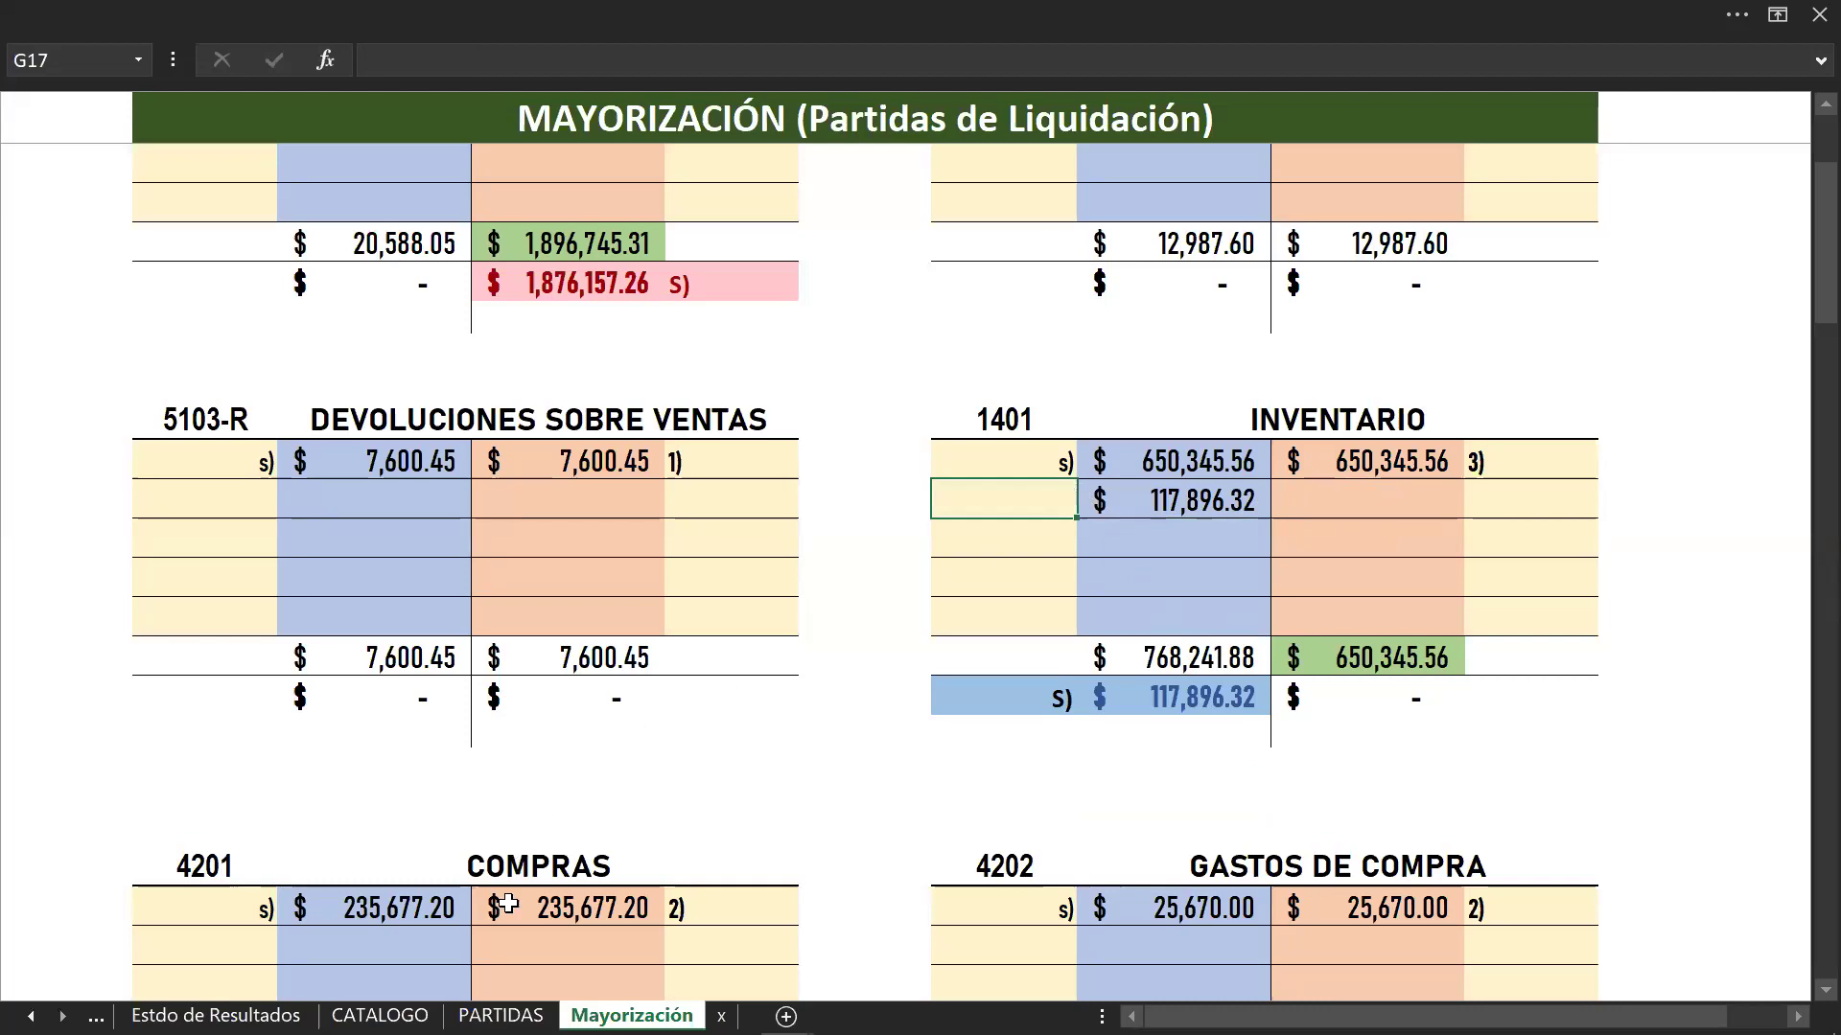
left_click(500, 1016)
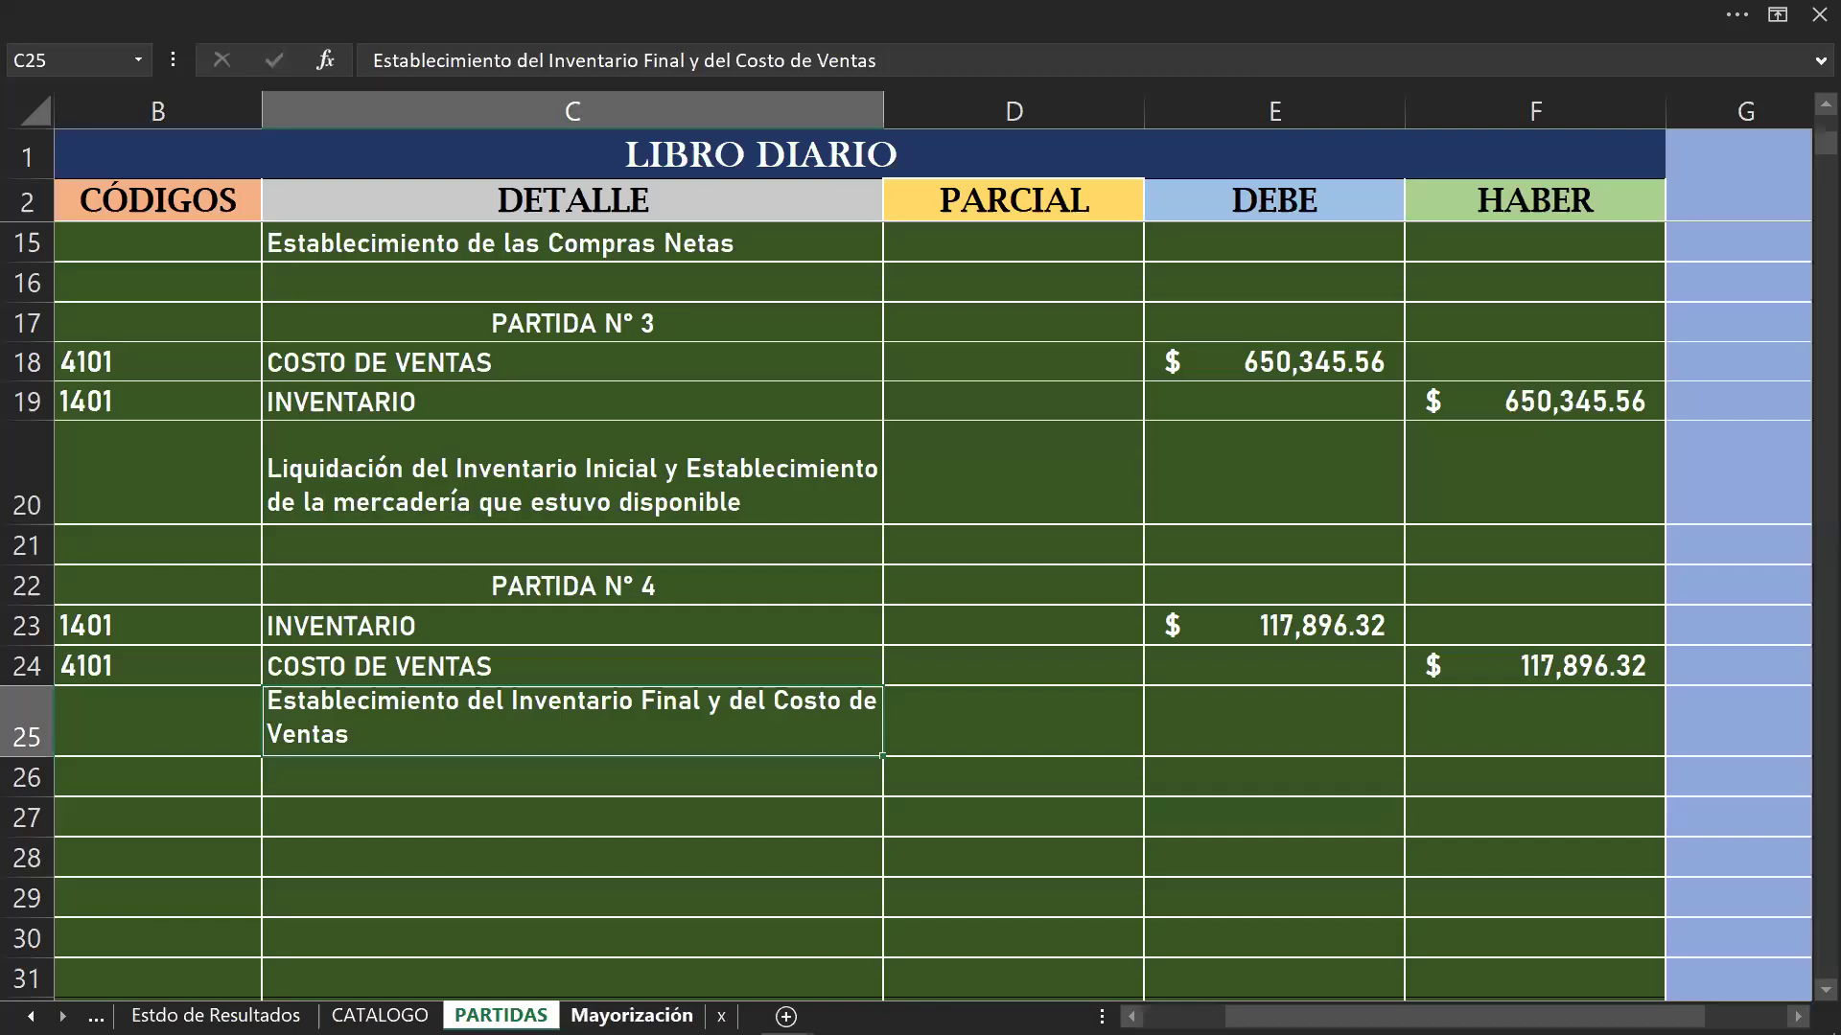
left_click(632, 1015)
type("4)")
key("Return")
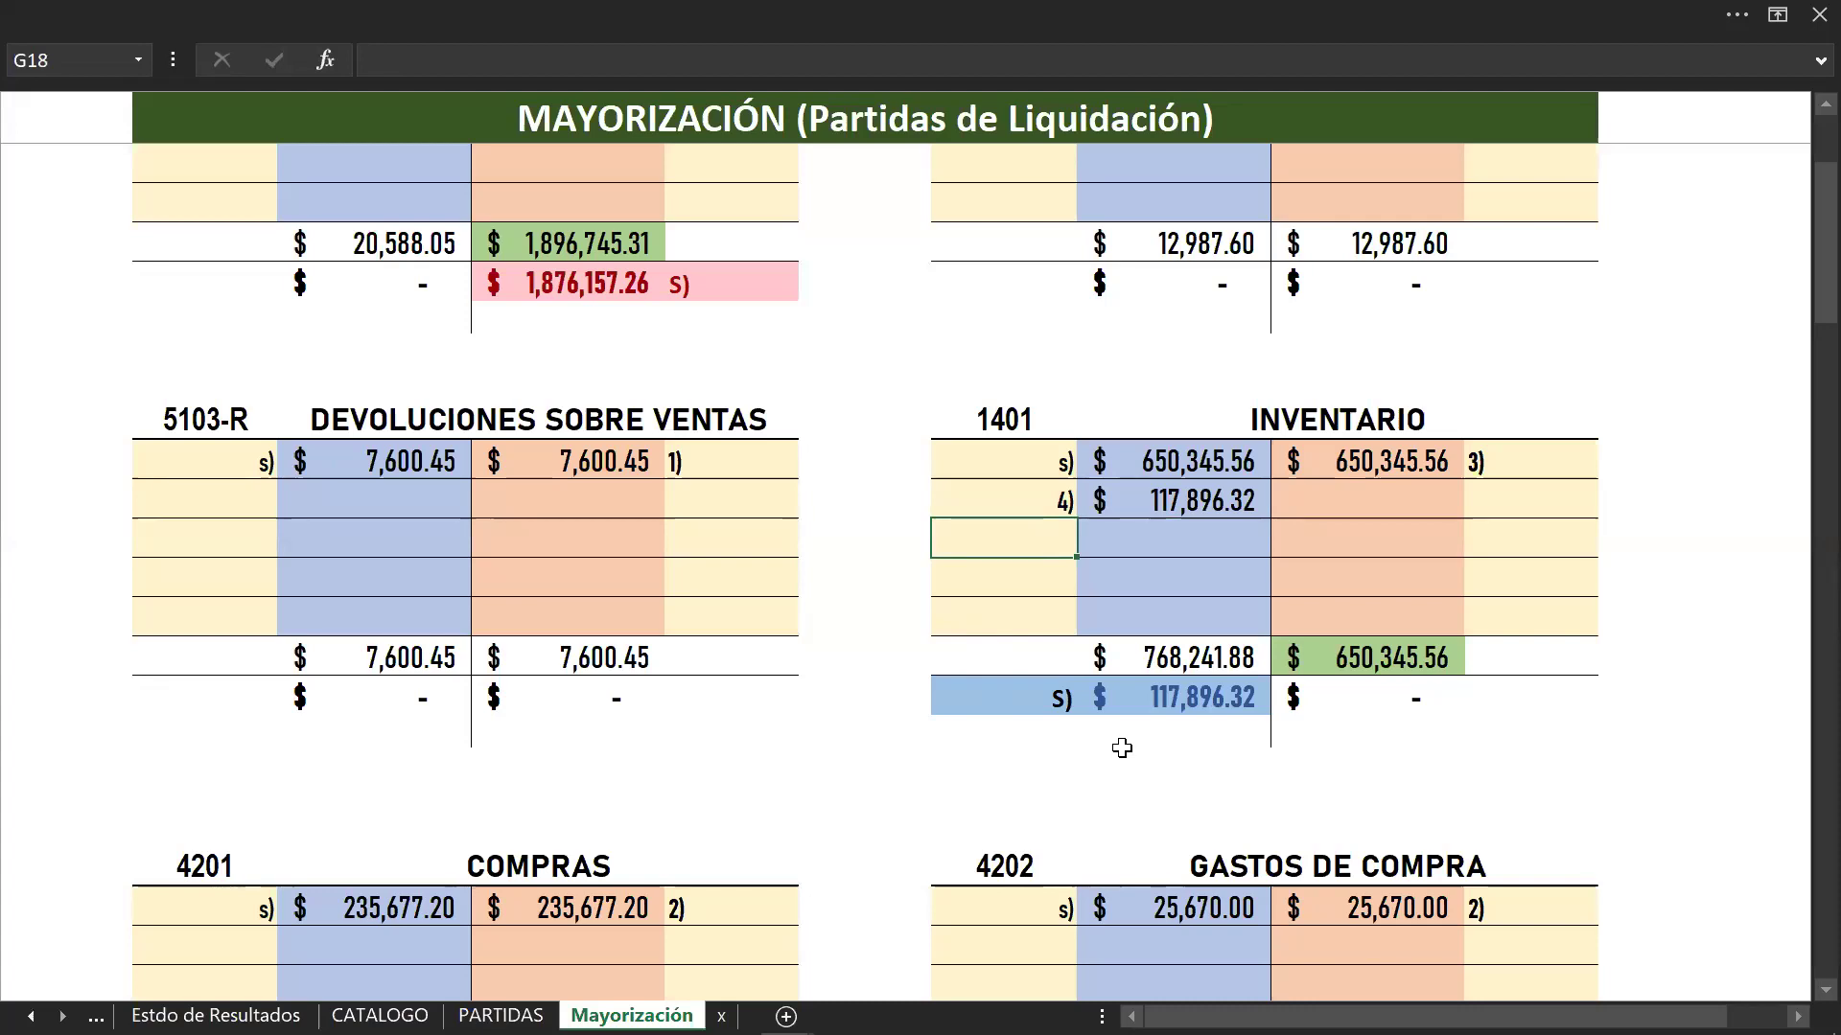
Step: Post 117,896.32 as a credit in cell D52 of the COSTO DE VENTAS T-account and label it 4) in E52
scroll(1112, 749, "down", 4)
scroll(1112, 750, "down", 7)
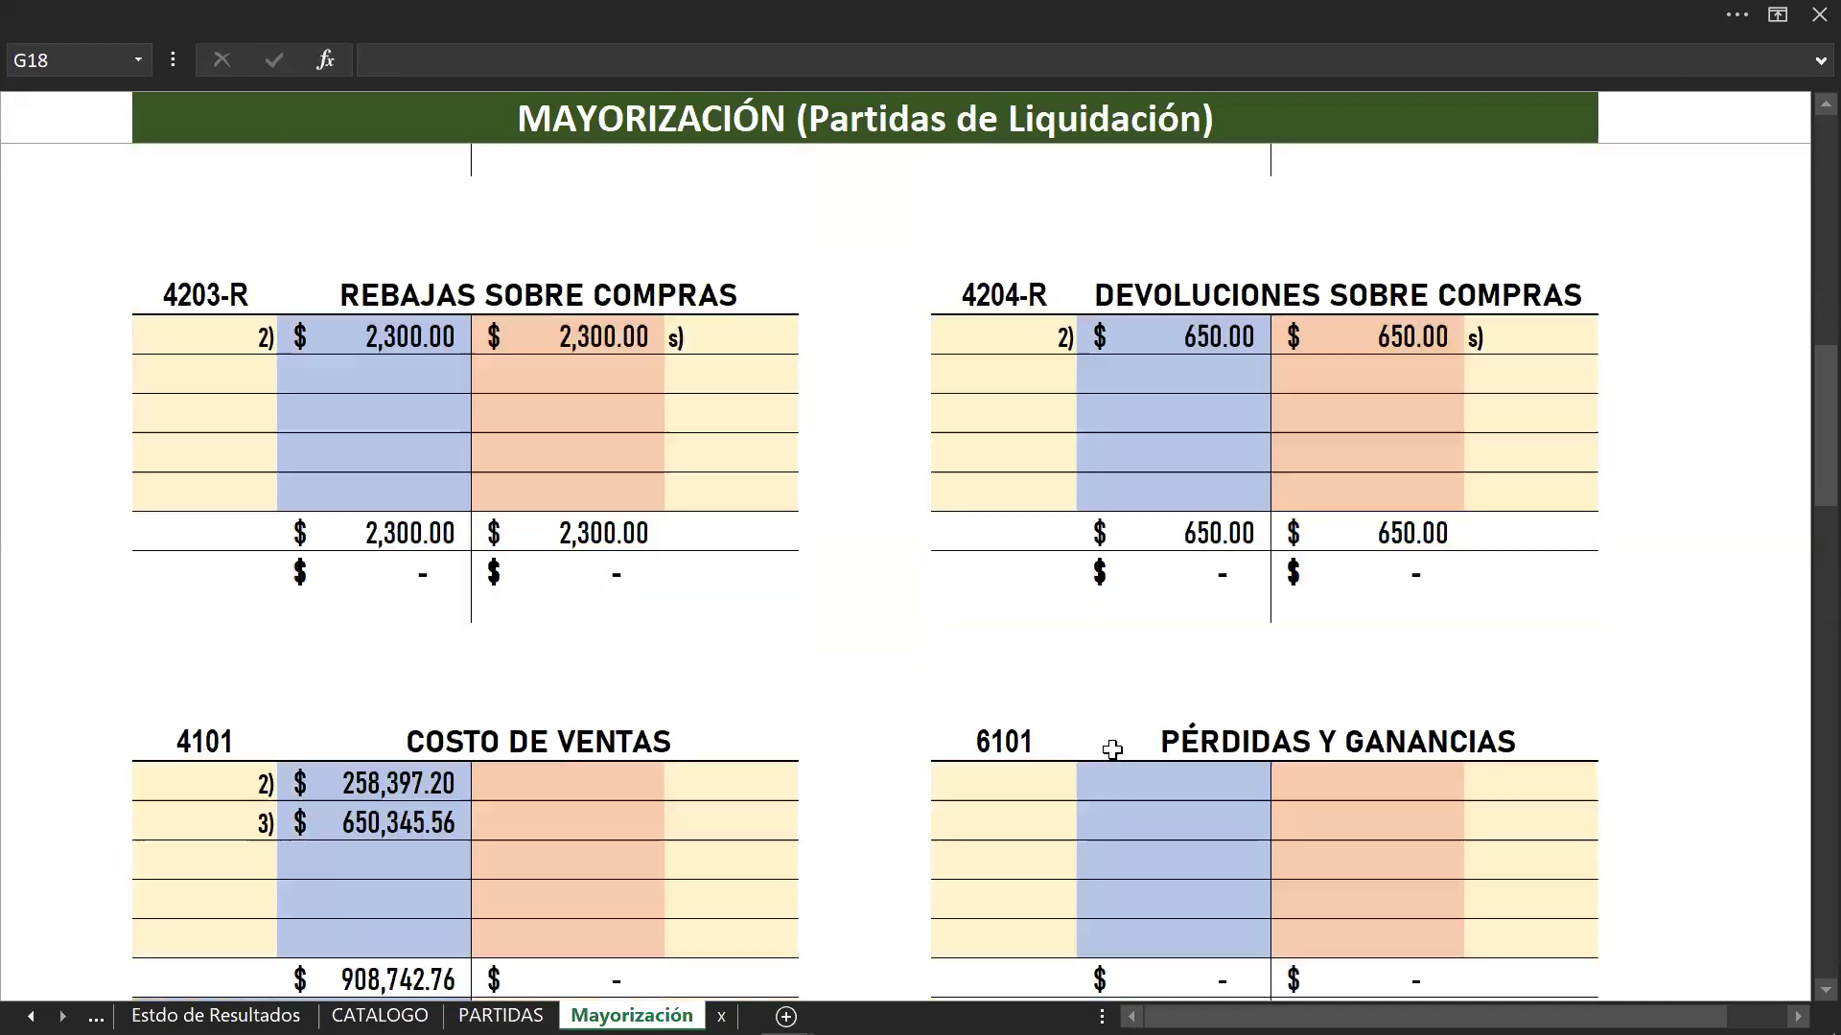
left_click(508, 582)
type("11")
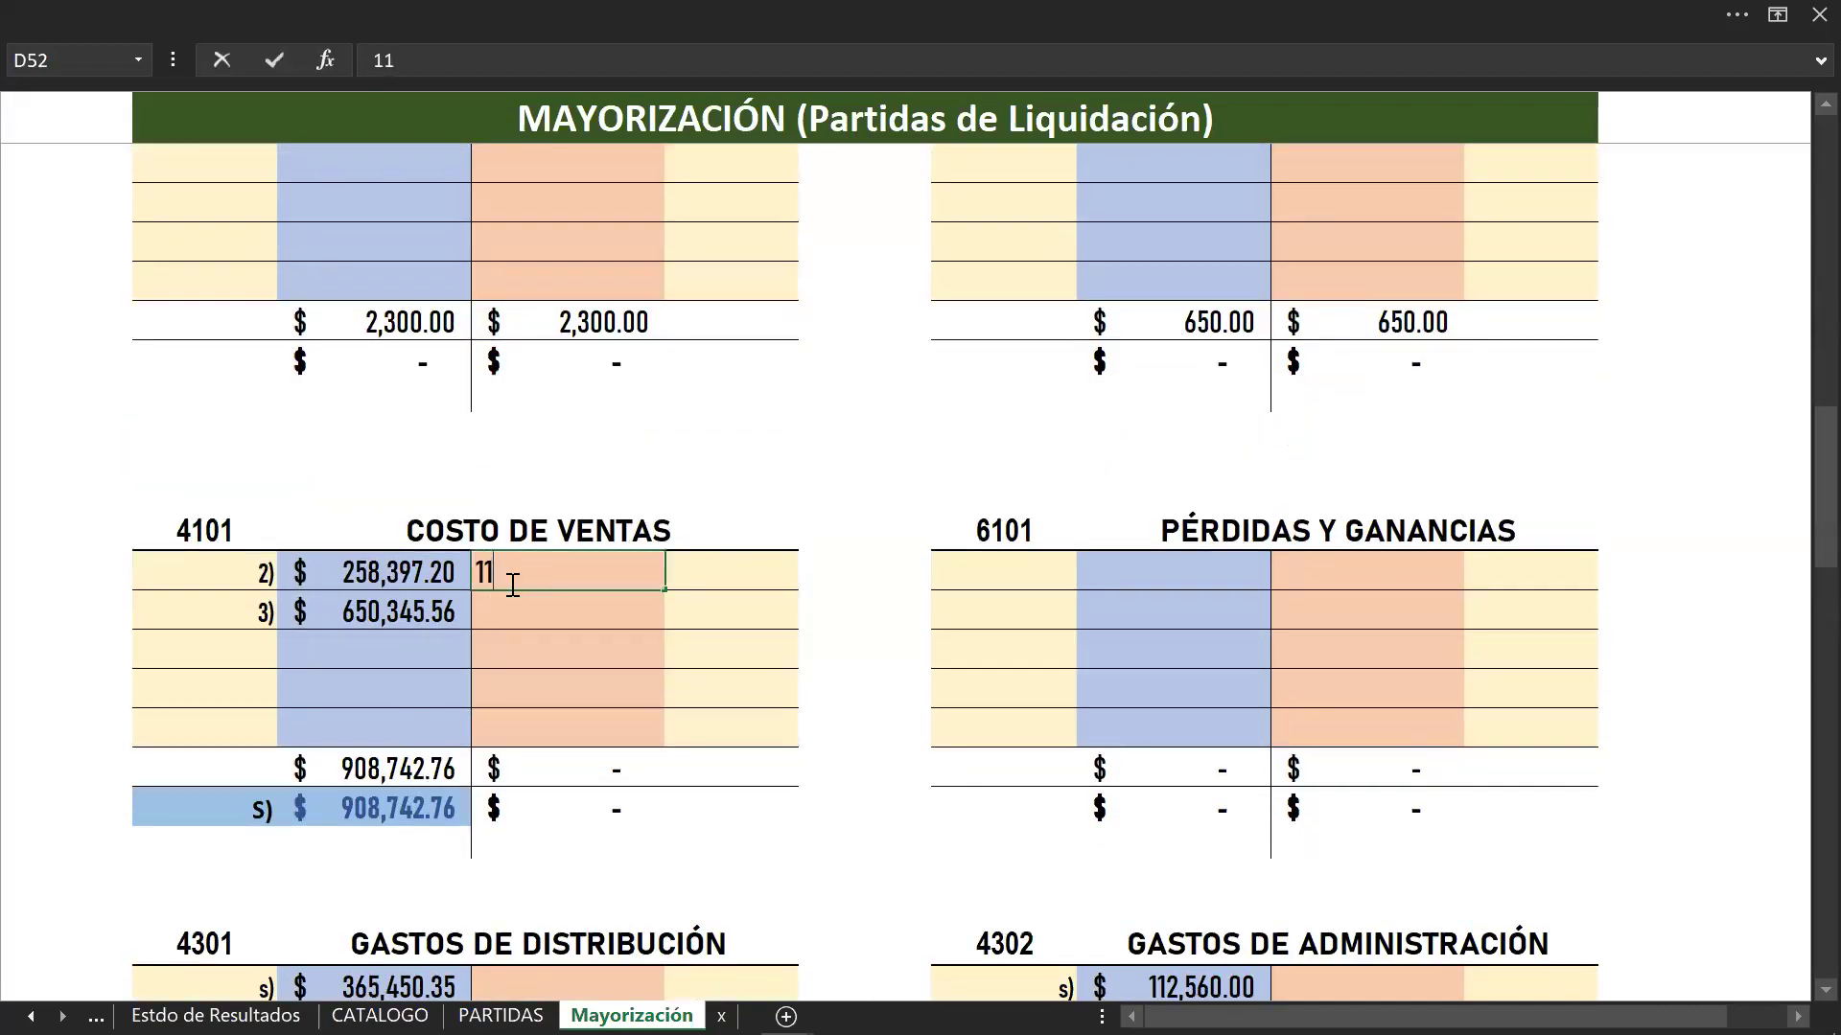
type("7896.32")
key("Return")
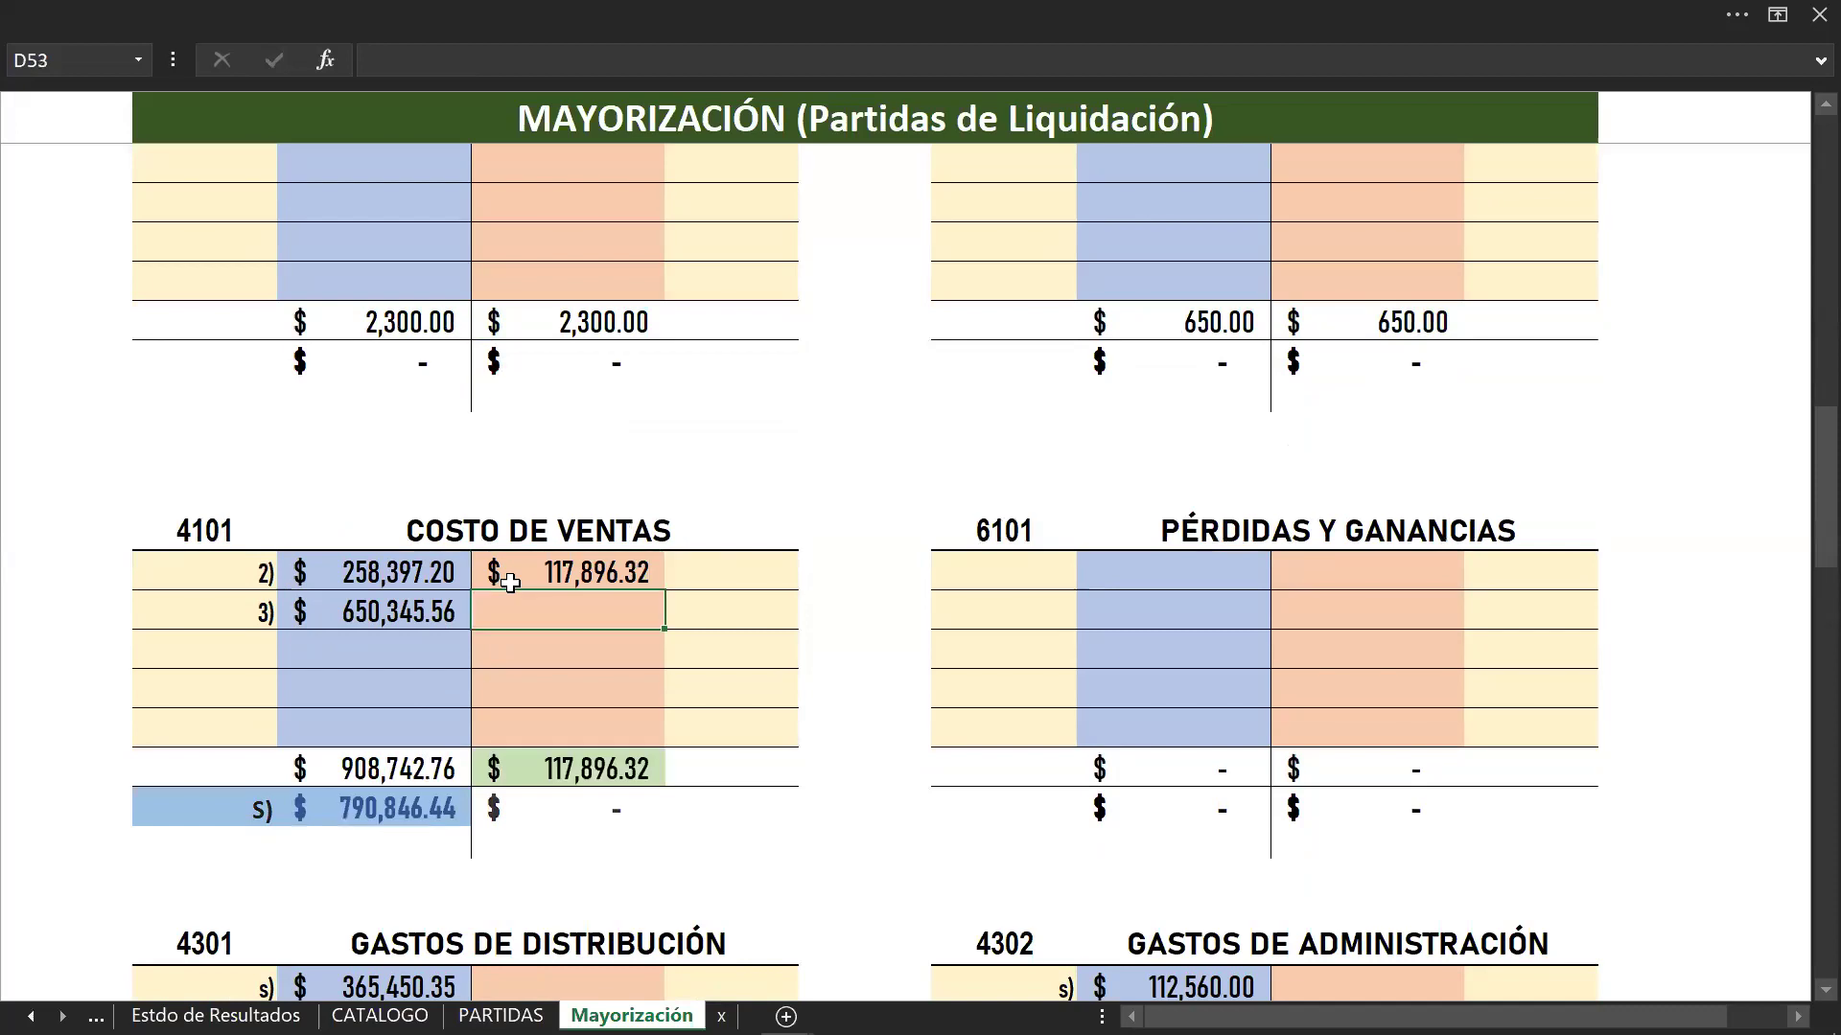
left_click(724, 574)
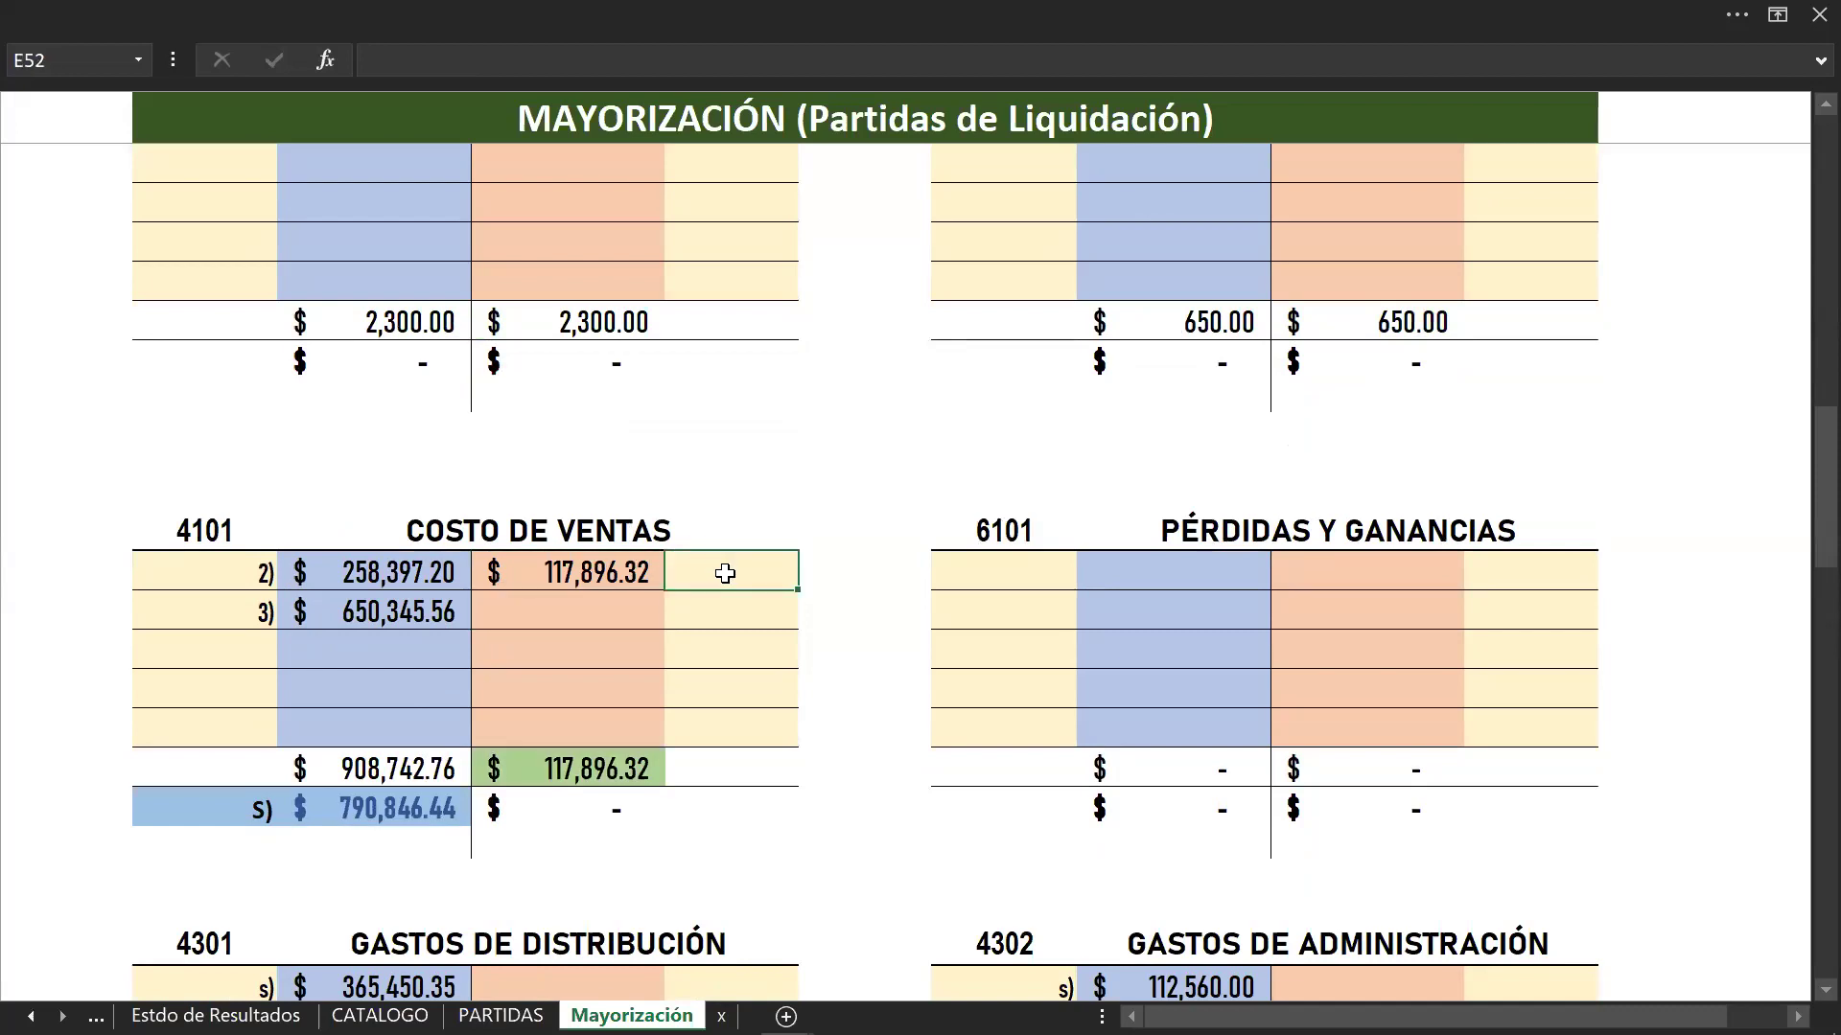
type("4)")
left_click(729, 855)
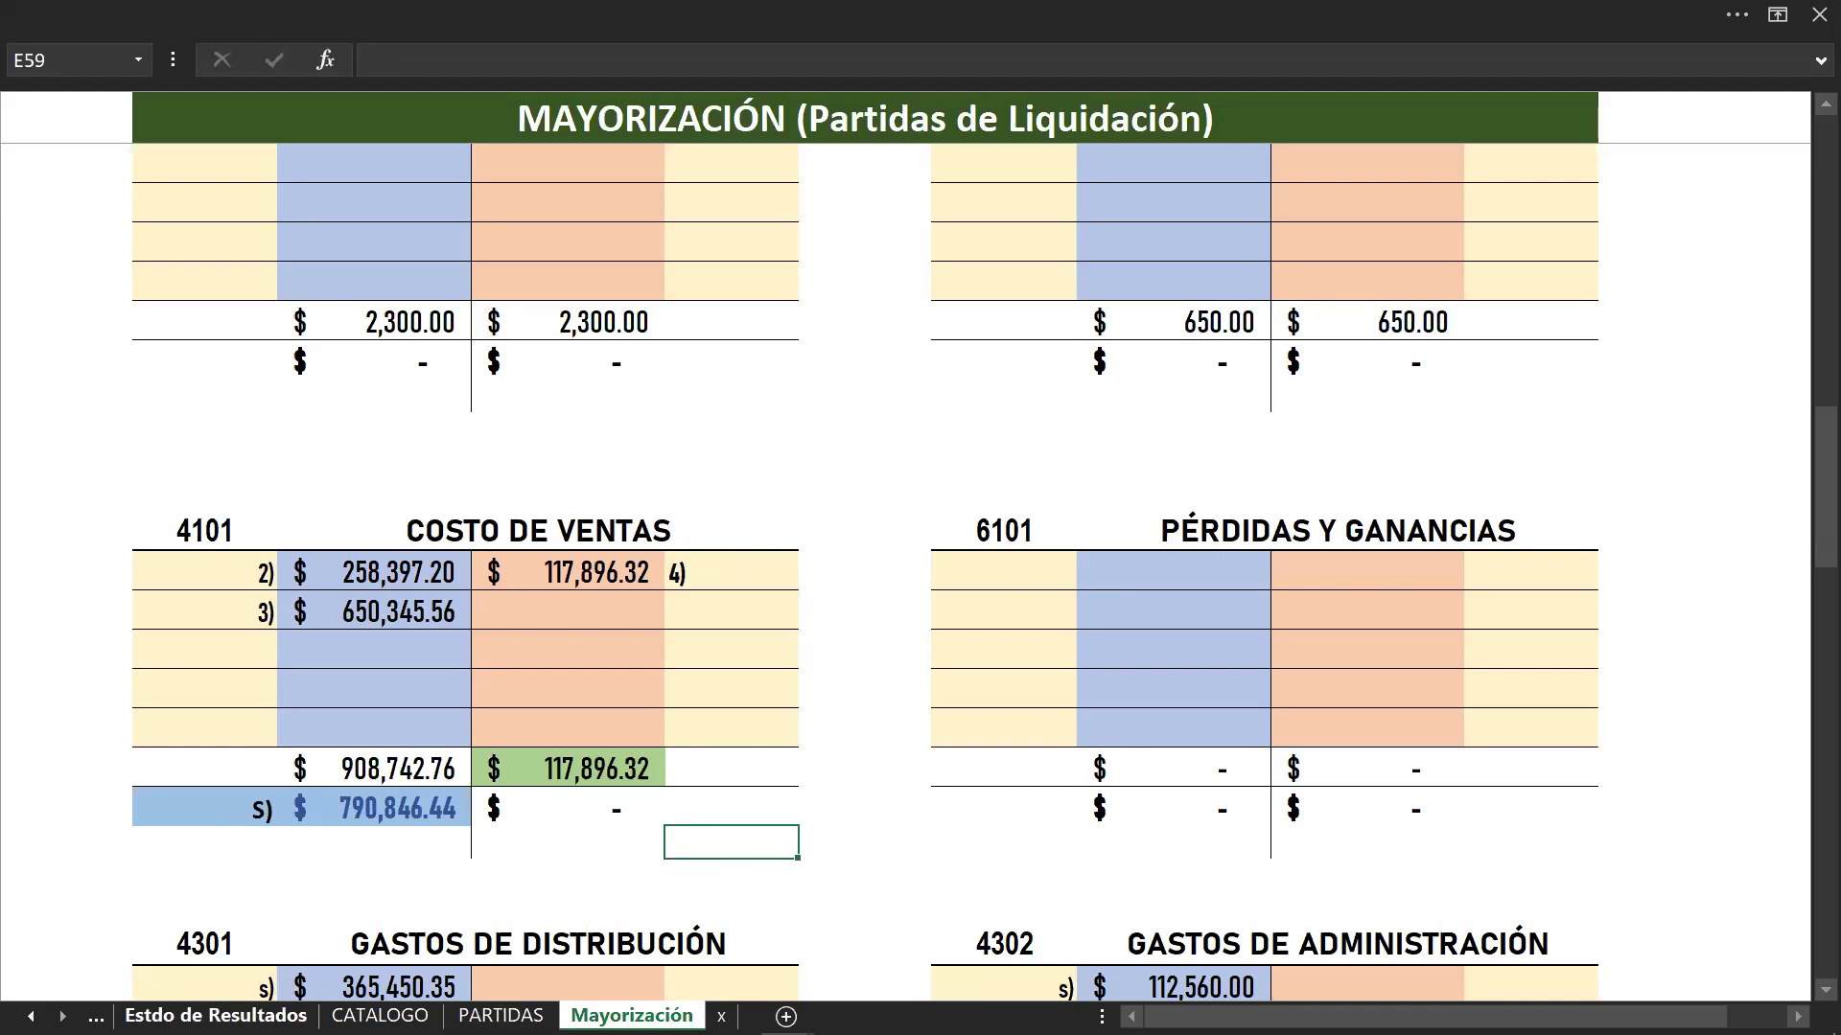
Step: Examine the Costo de Ventas, Mercadería que estuvo disponible and Inventario Final rows on the Estdo de Resultados sheet
left_click(215, 1015)
scroll(1495, 502, "up", 1)
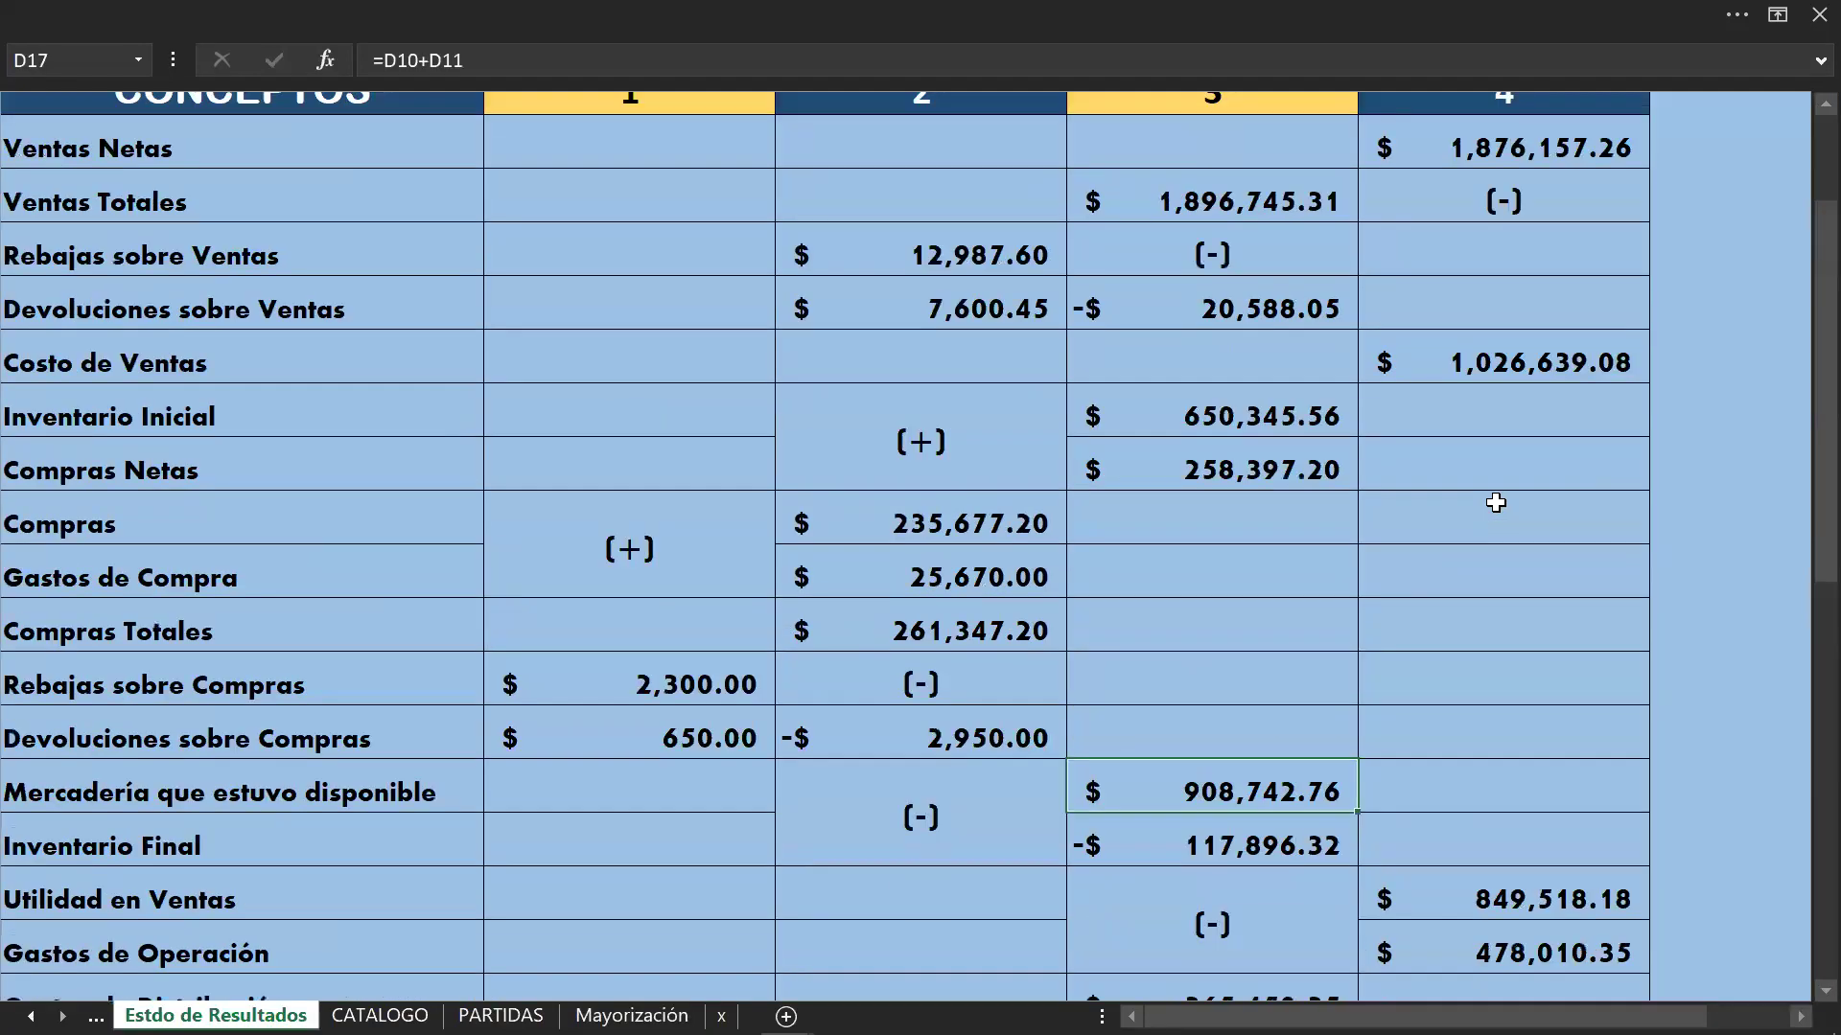
scroll(1496, 502, "up", 1)
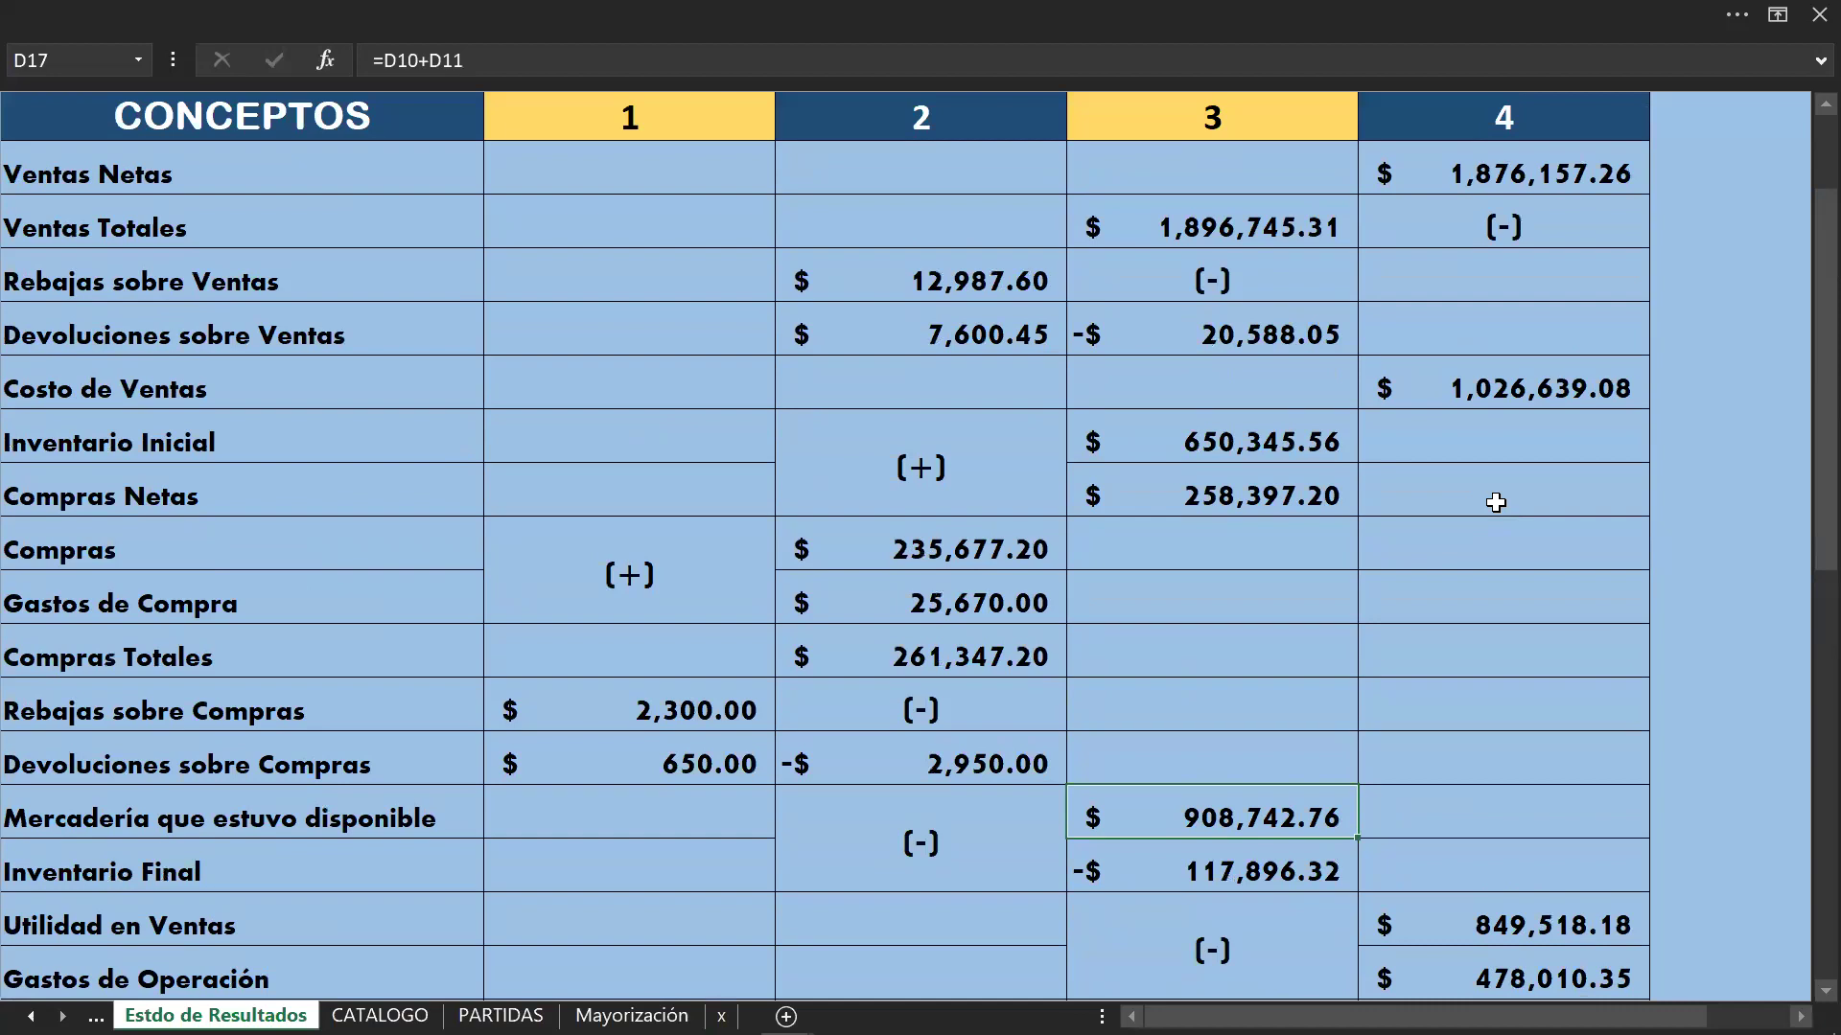
scroll(1496, 503, "down", 3)
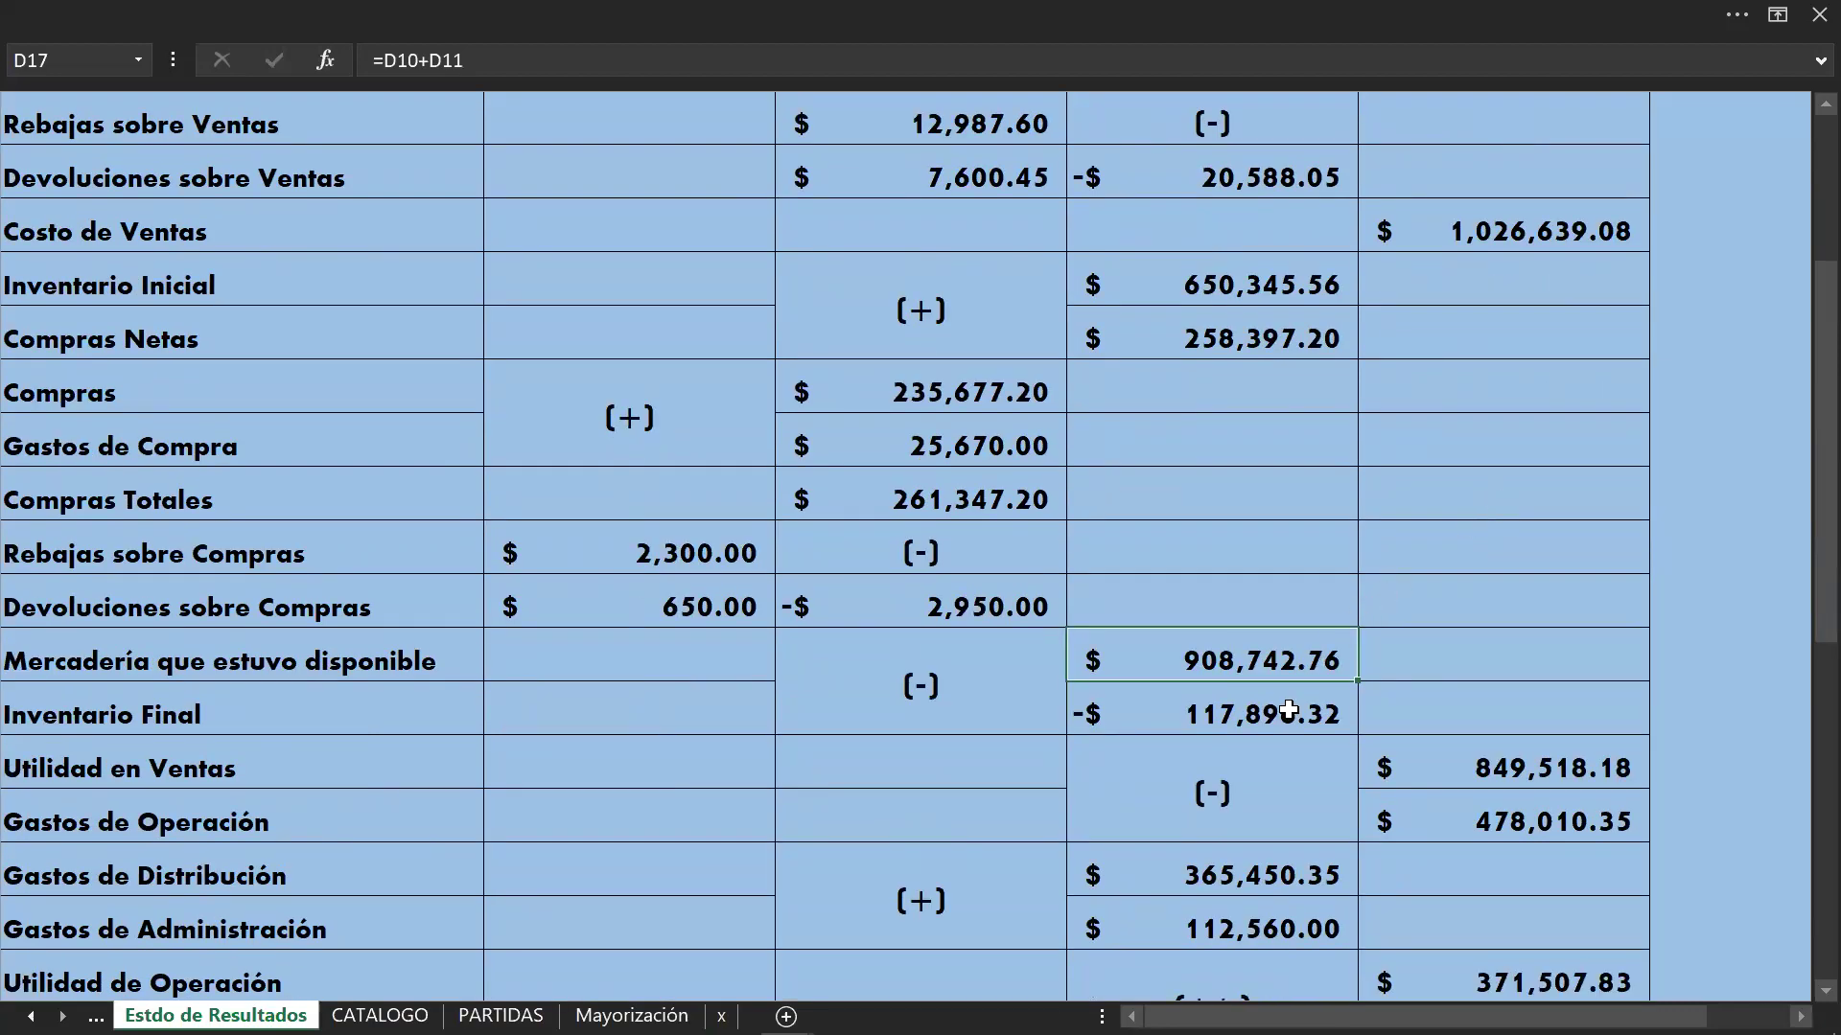
left_click(1288, 709)
scroll(1287, 710, "up", 3)
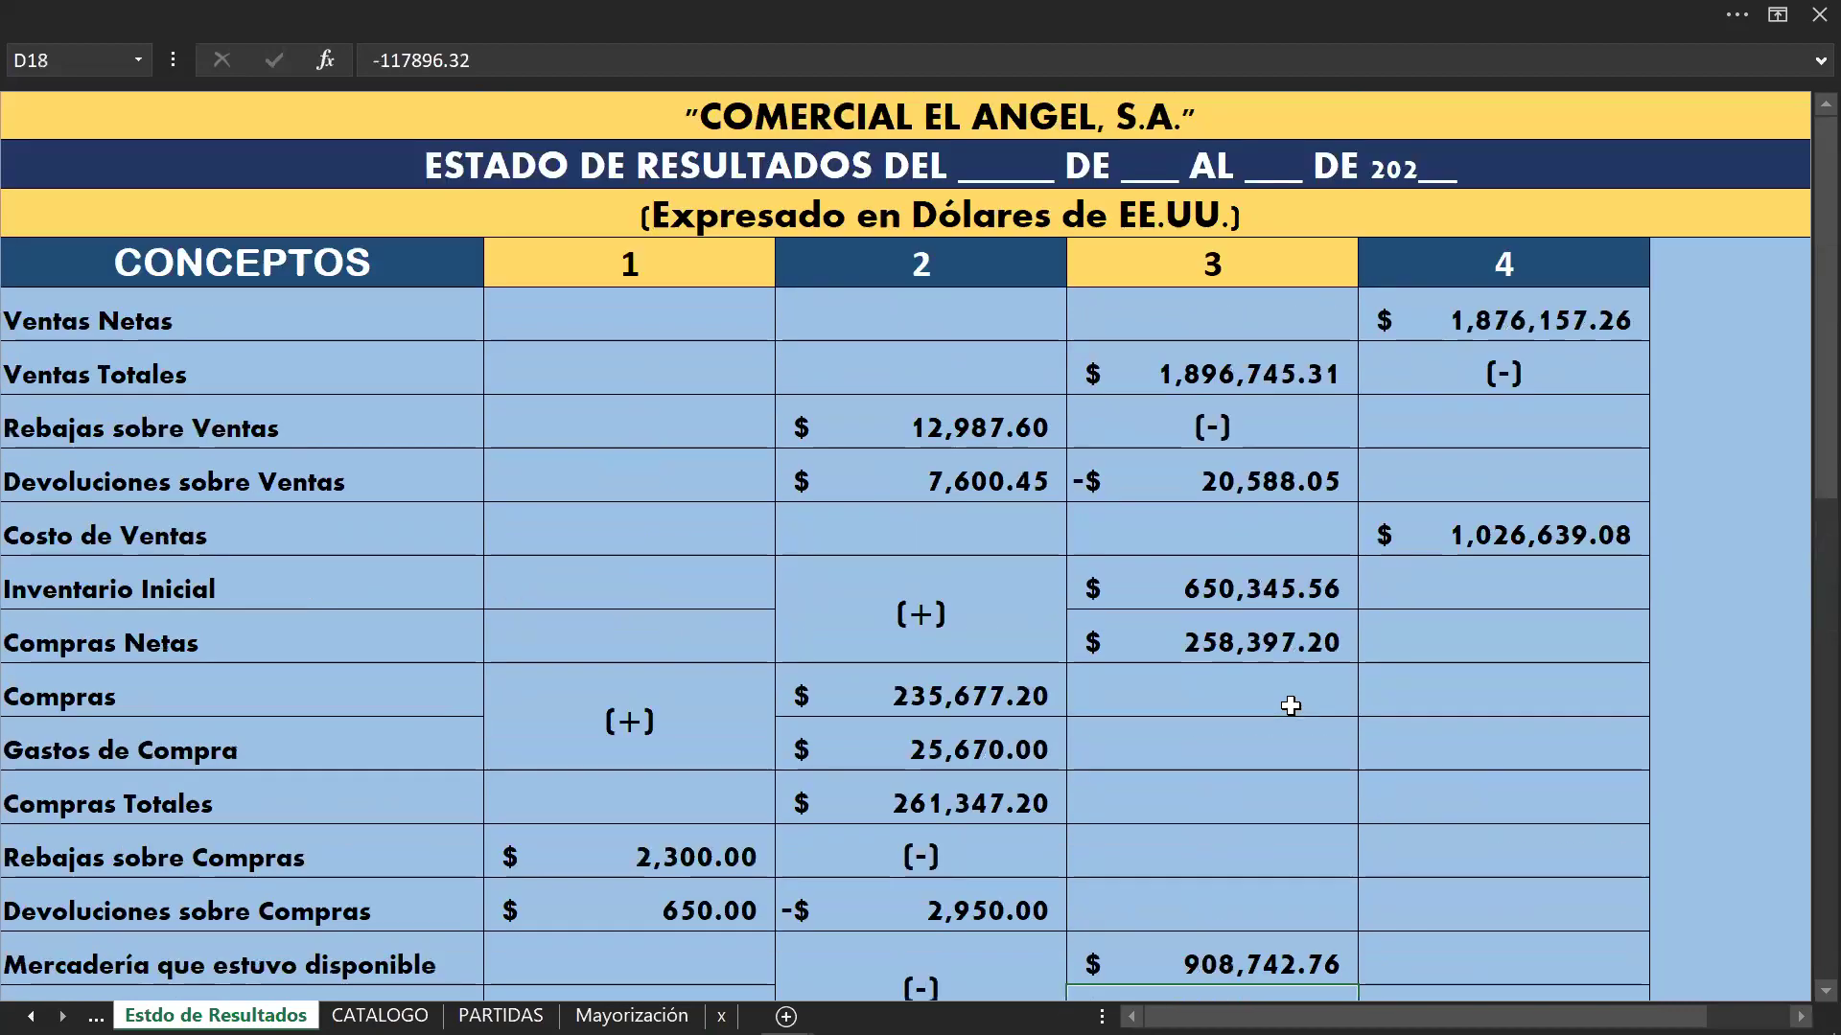
scroll(1289, 706, "down", 4)
scroll(1290, 706, "up", 2)
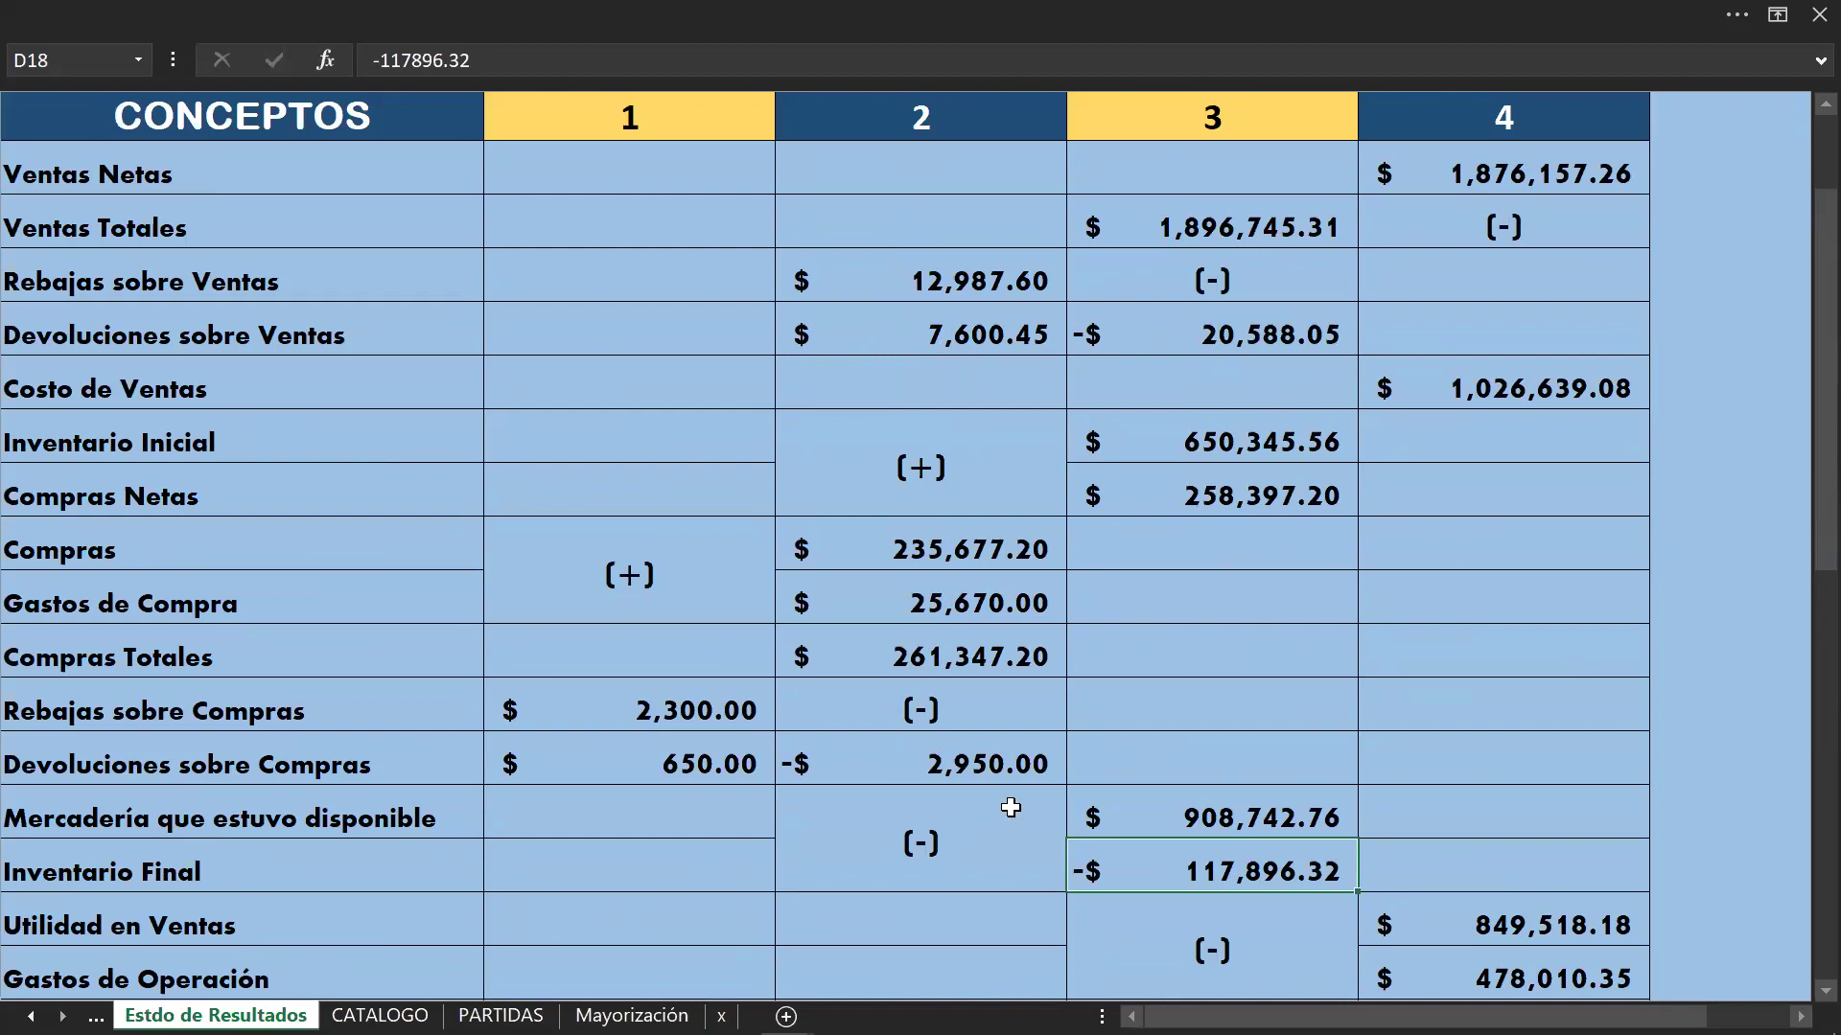
left_click(1124, 803)
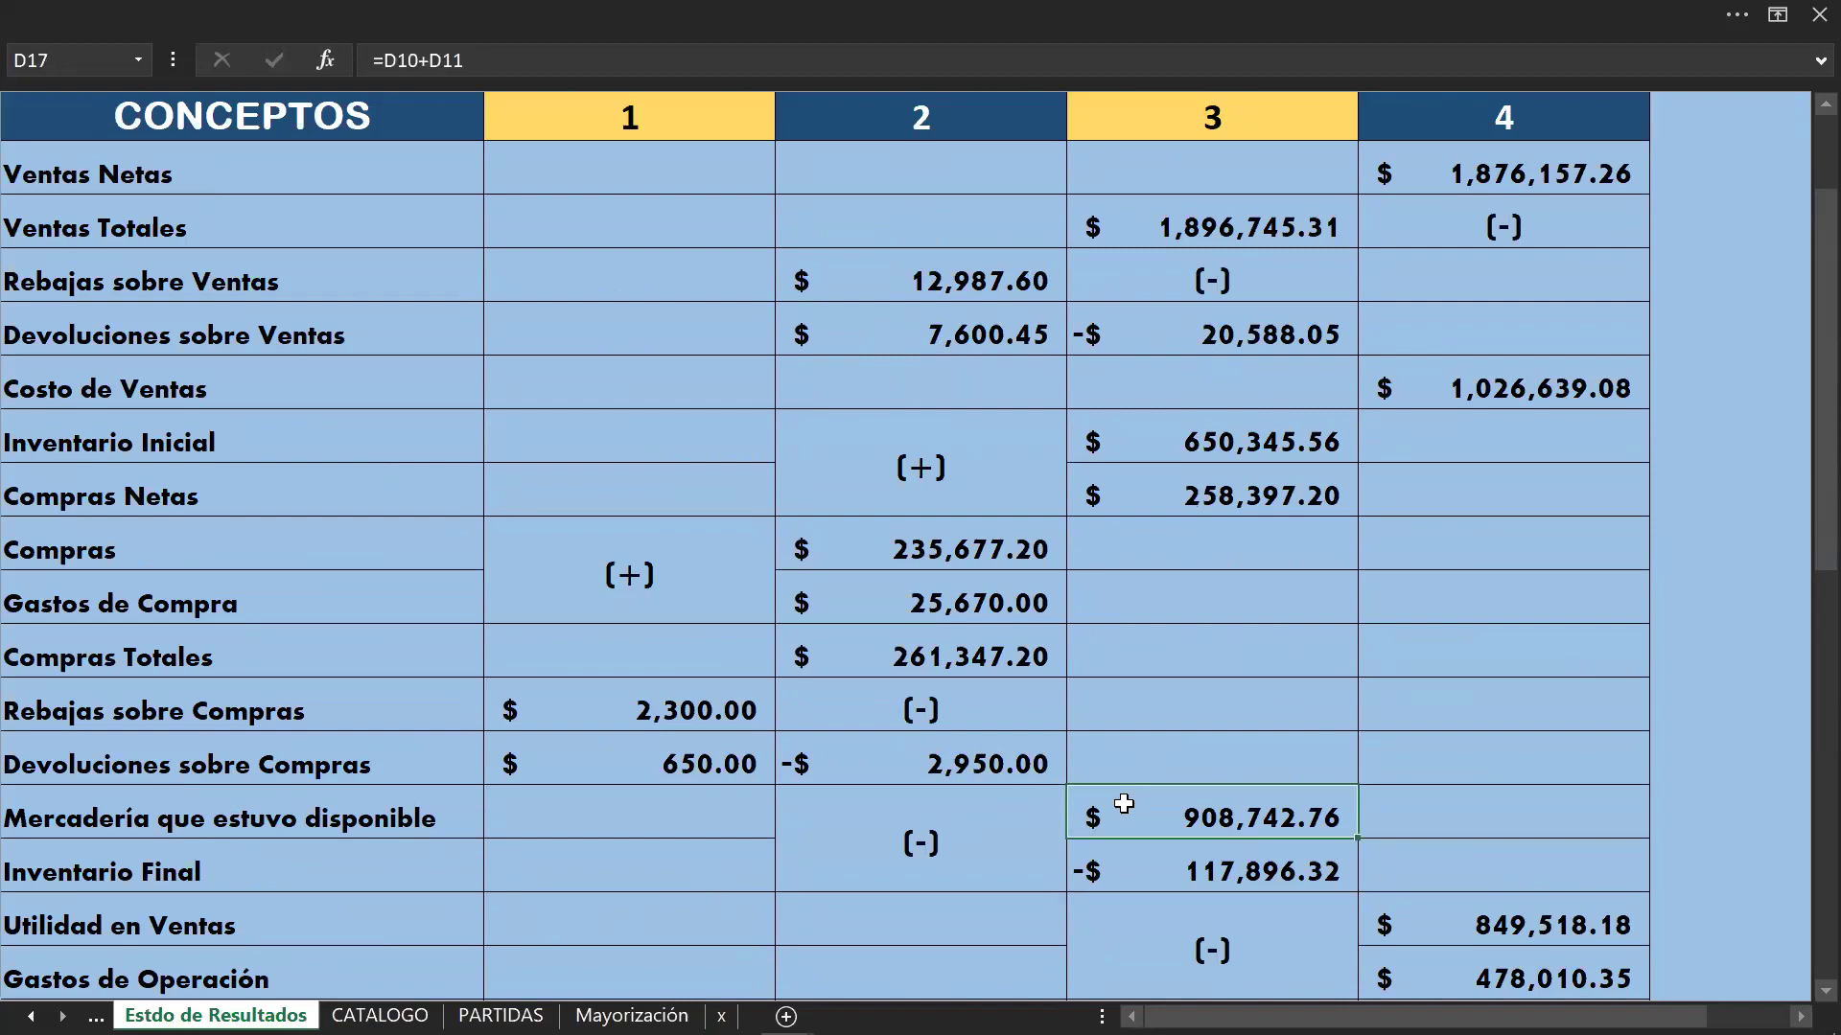
left_click(1123, 871)
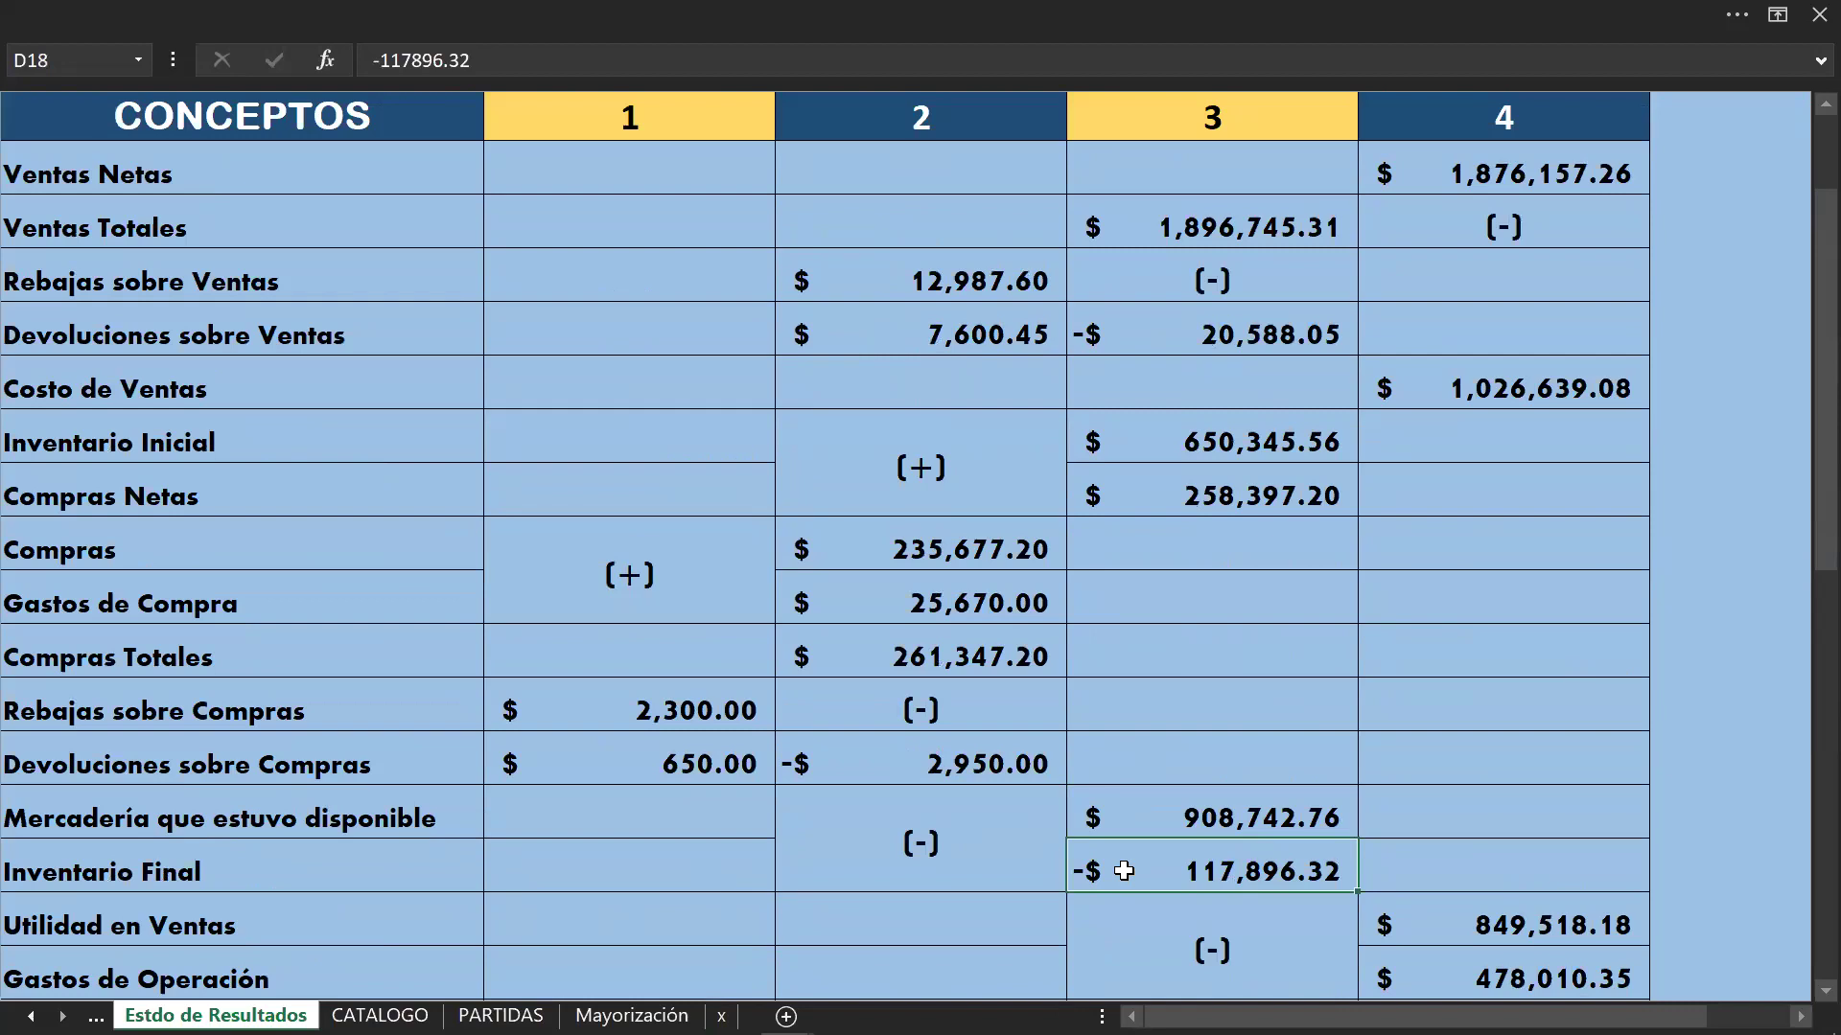
Step: Replace the Costo de Ventas formula in cell E9 with =D17+D18, adding the available merchandise and the negative final inventory
left_click(1449, 385)
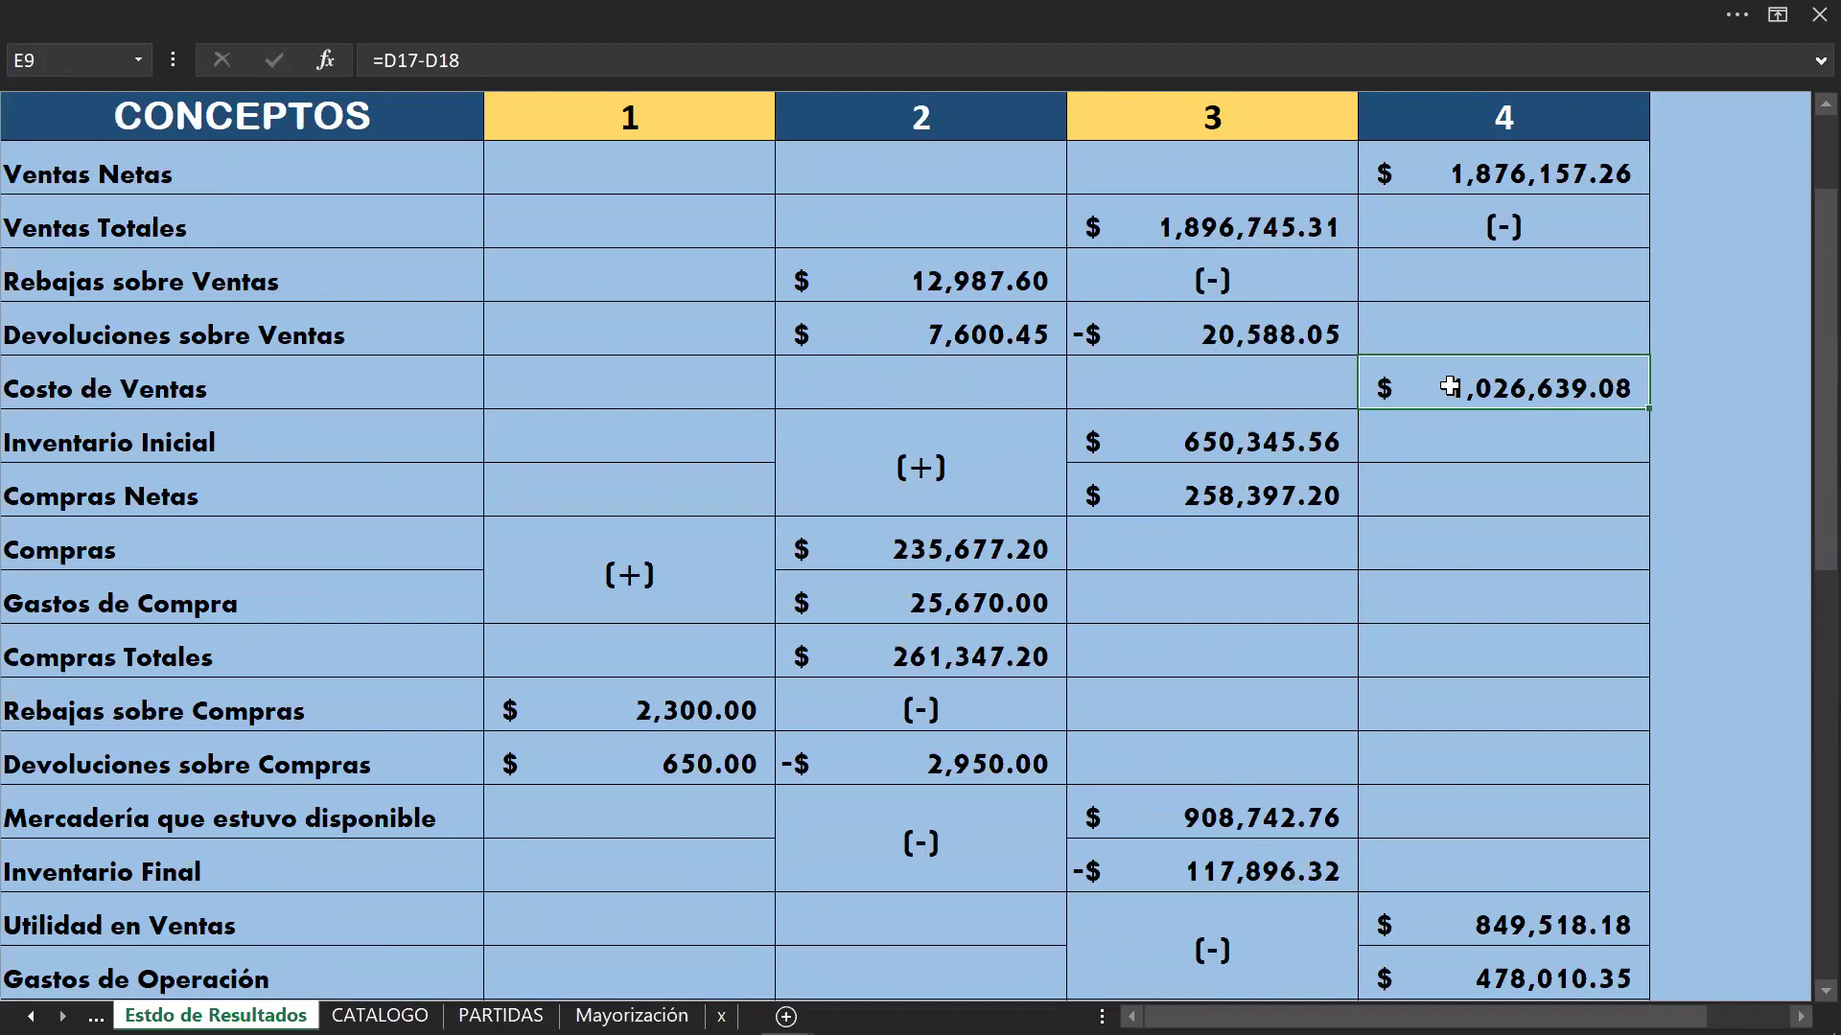
type("=")
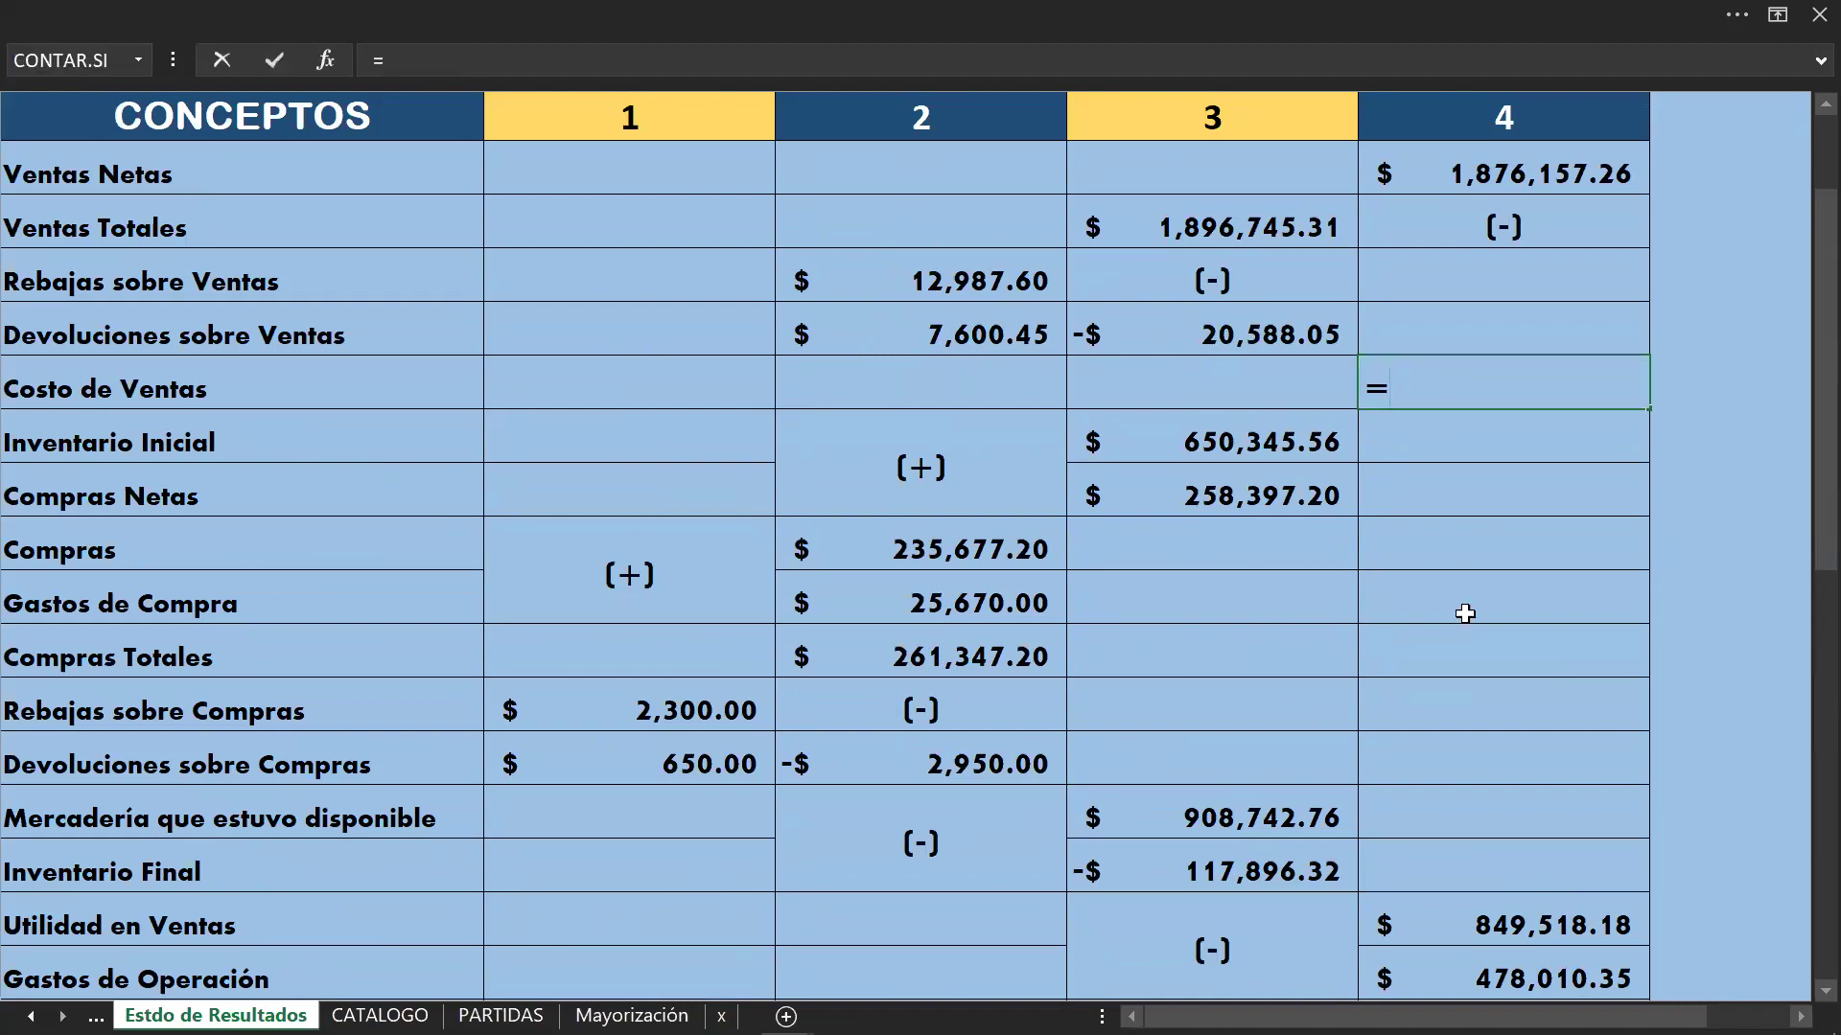
left_click(1292, 813)
type("+")
left_click(1237, 875)
key("Return")
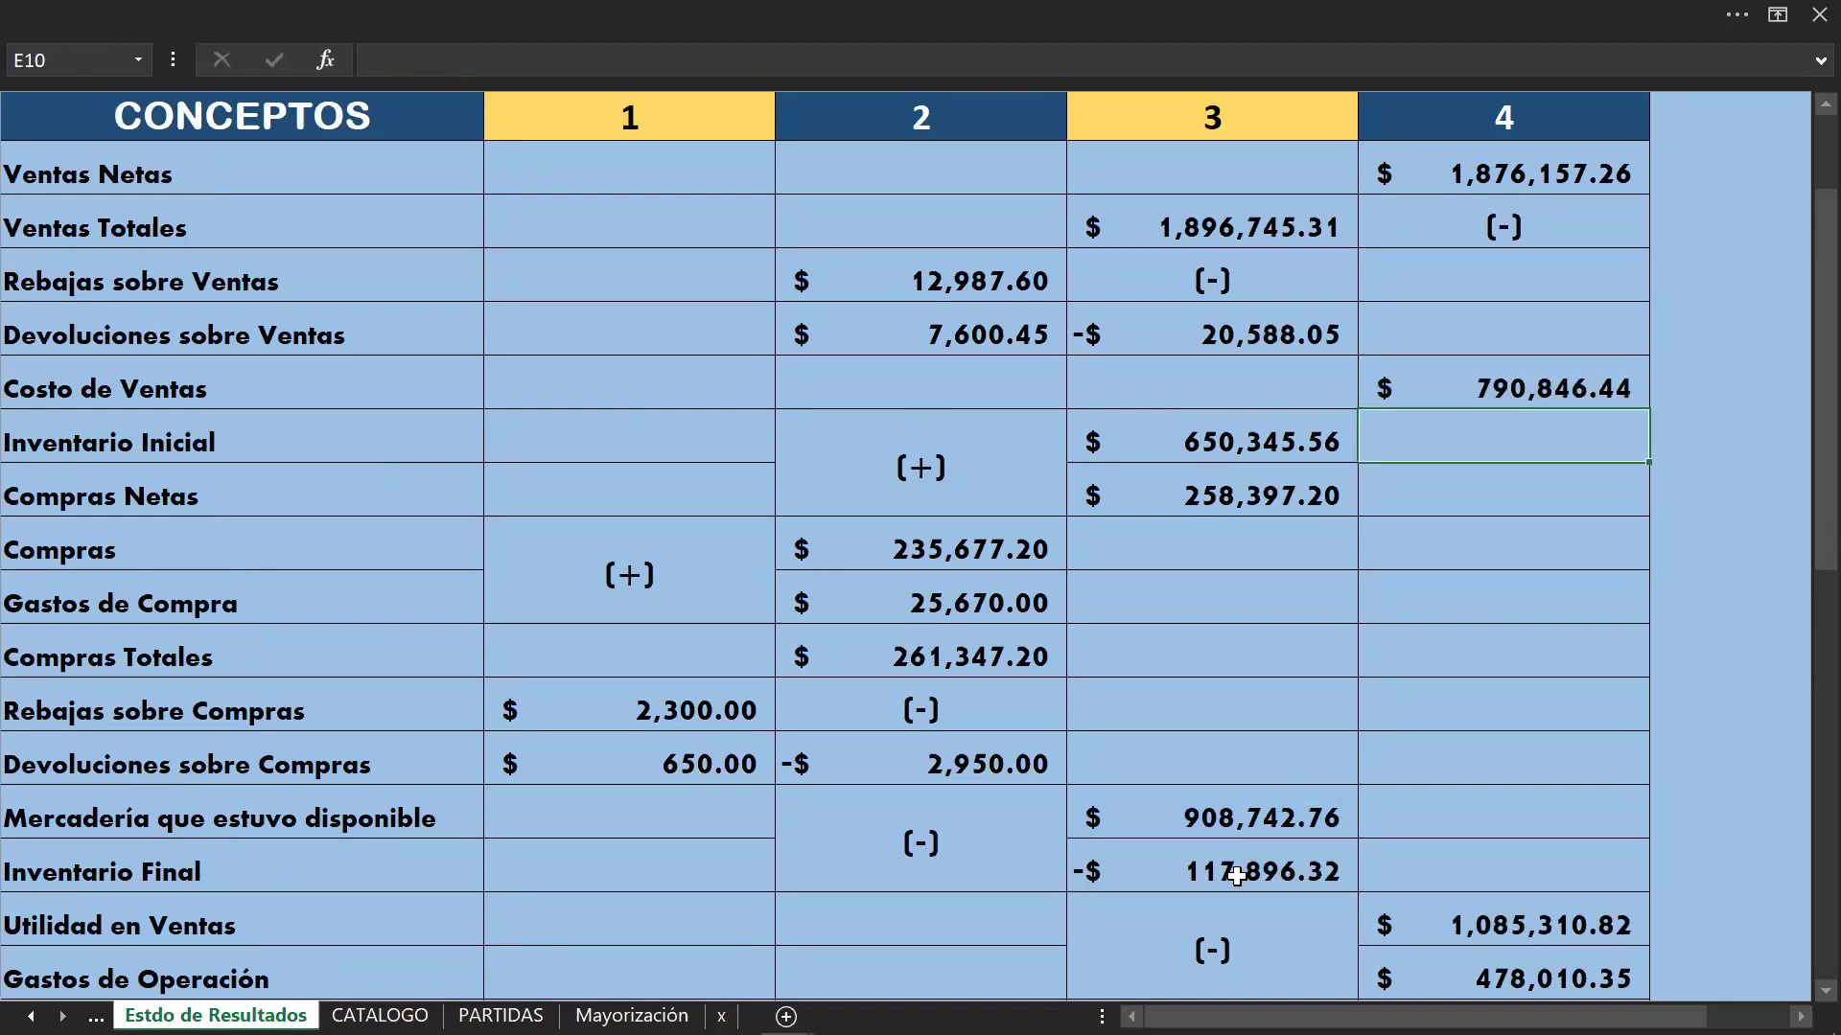
left_click(1522, 560)
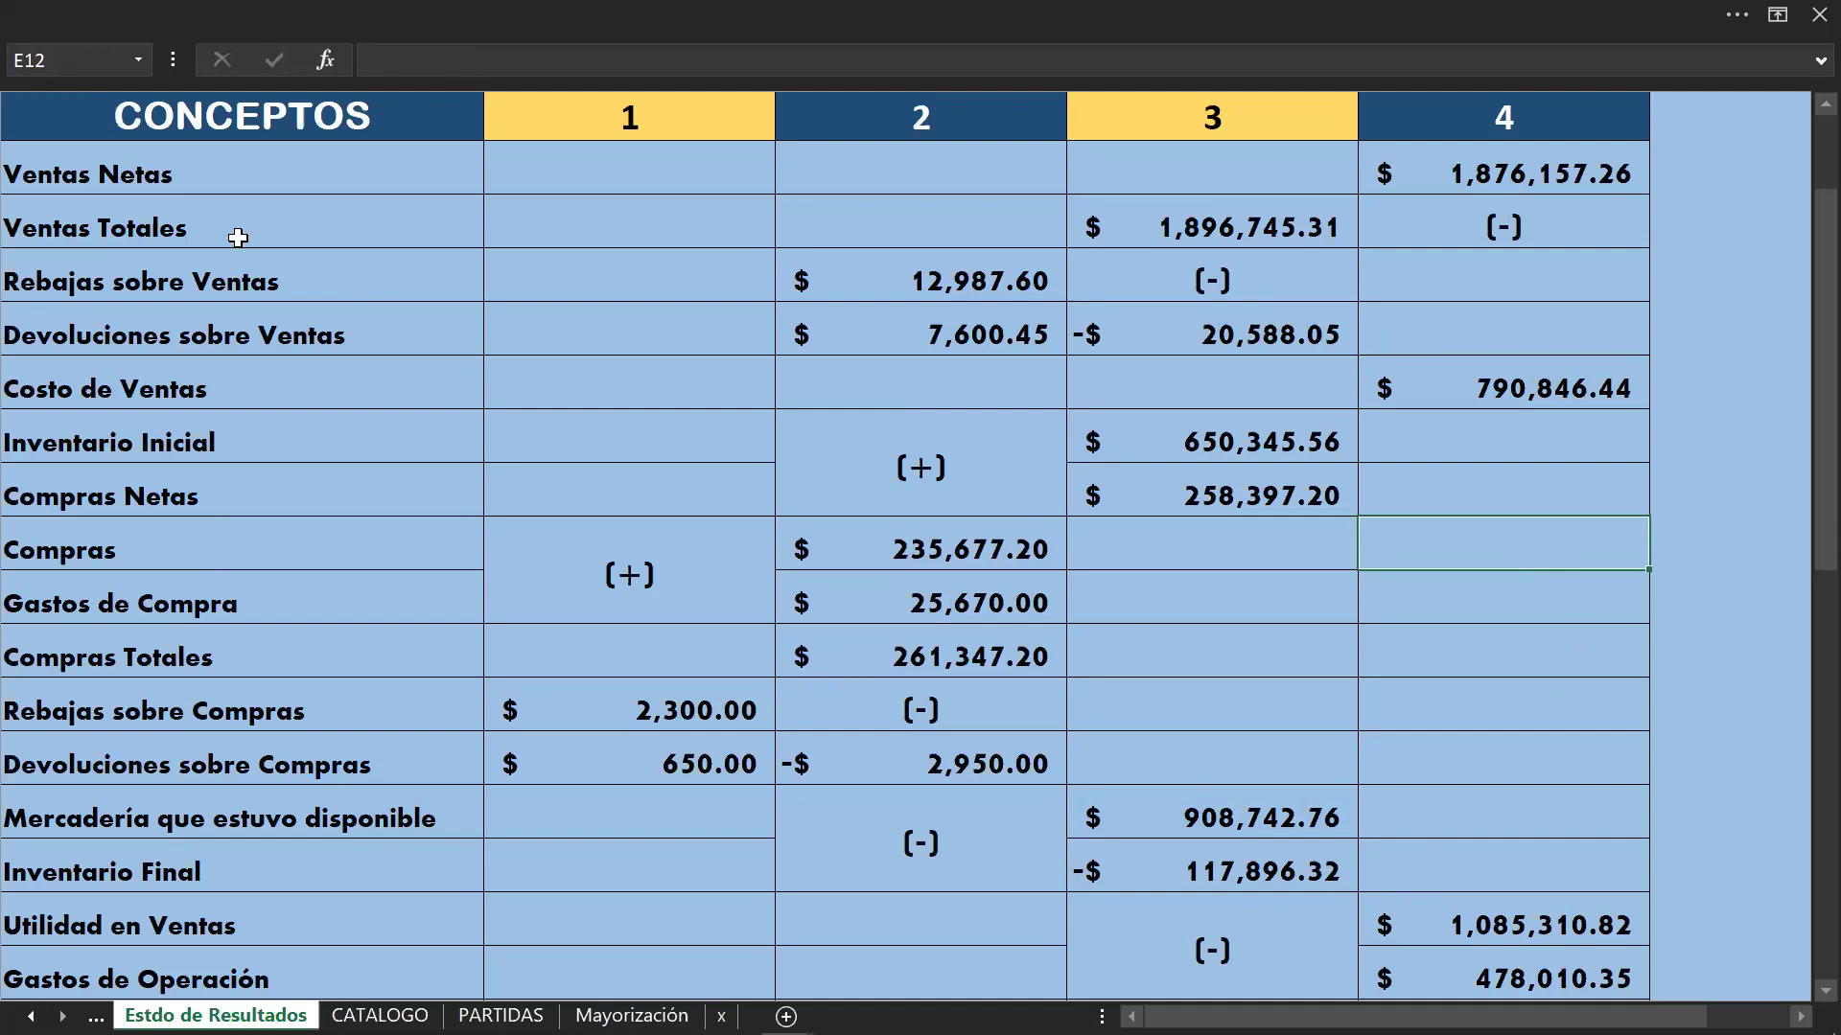
left_click(140, 365)
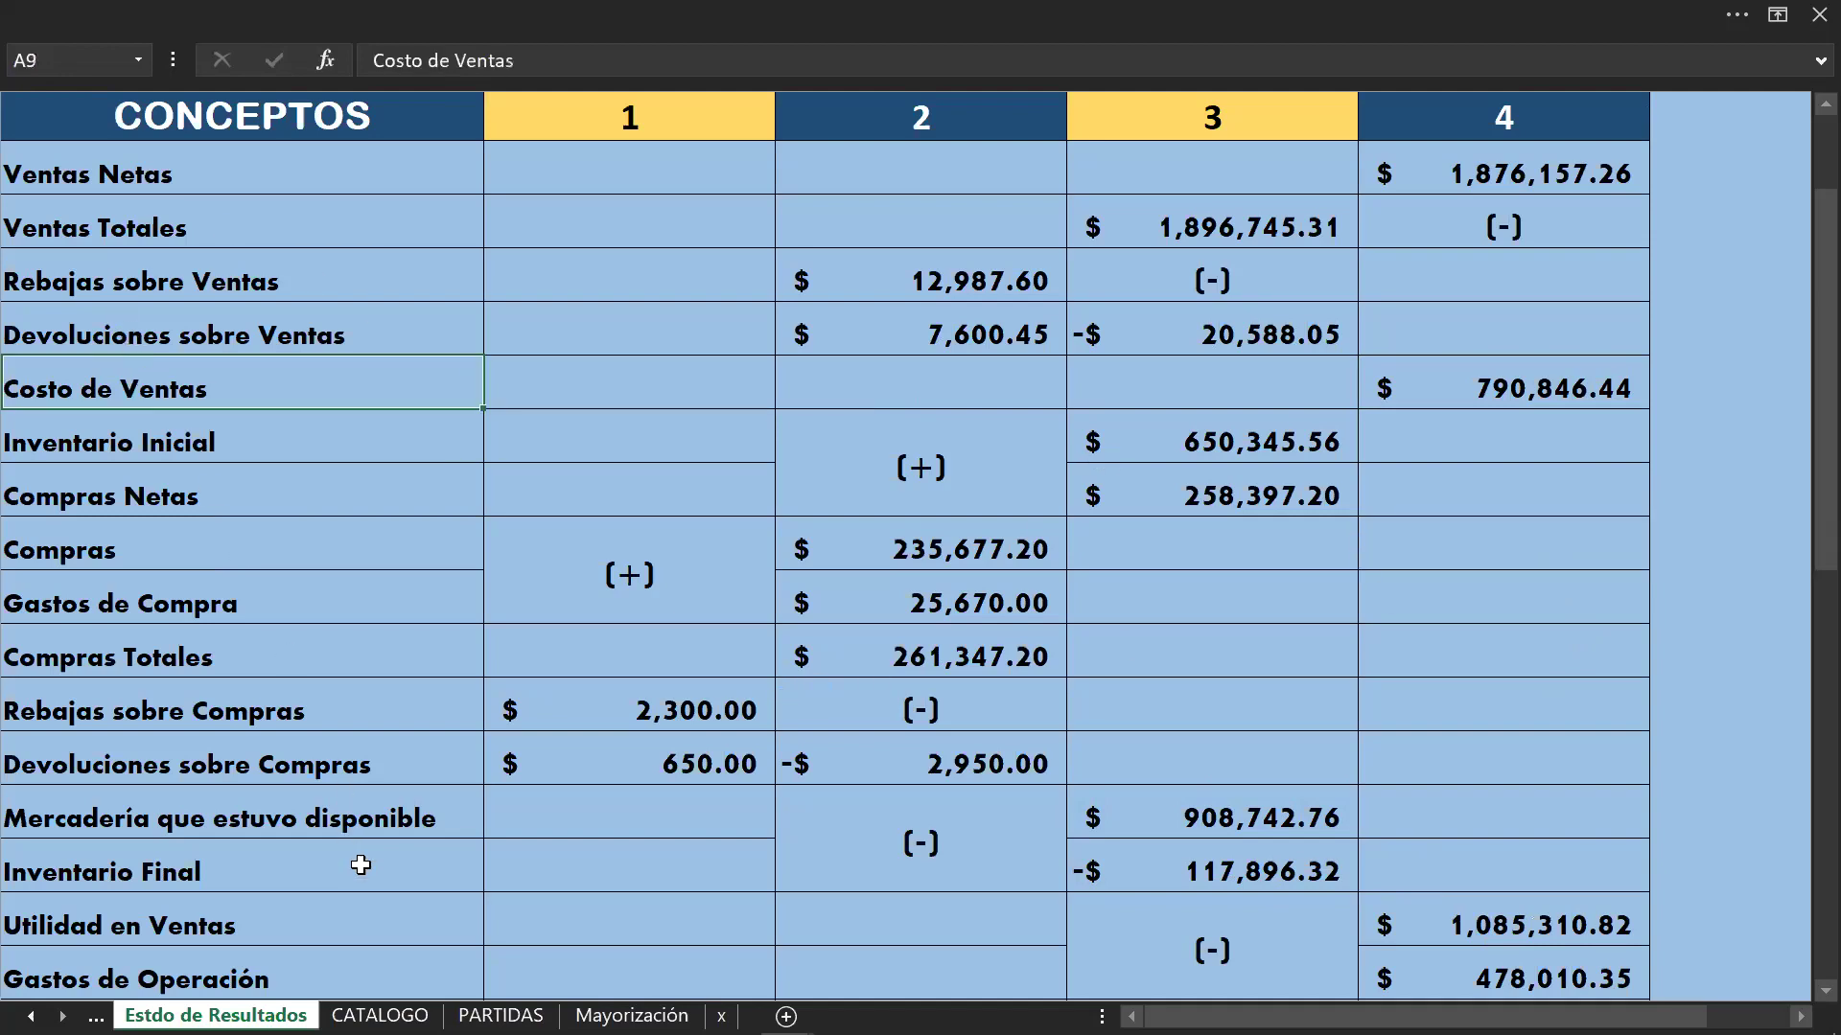
Step: Review the balances of the COSTO DE VENTAS and VENTAS T-accounts on the Mayorización sheet
left_click(632, 1015)
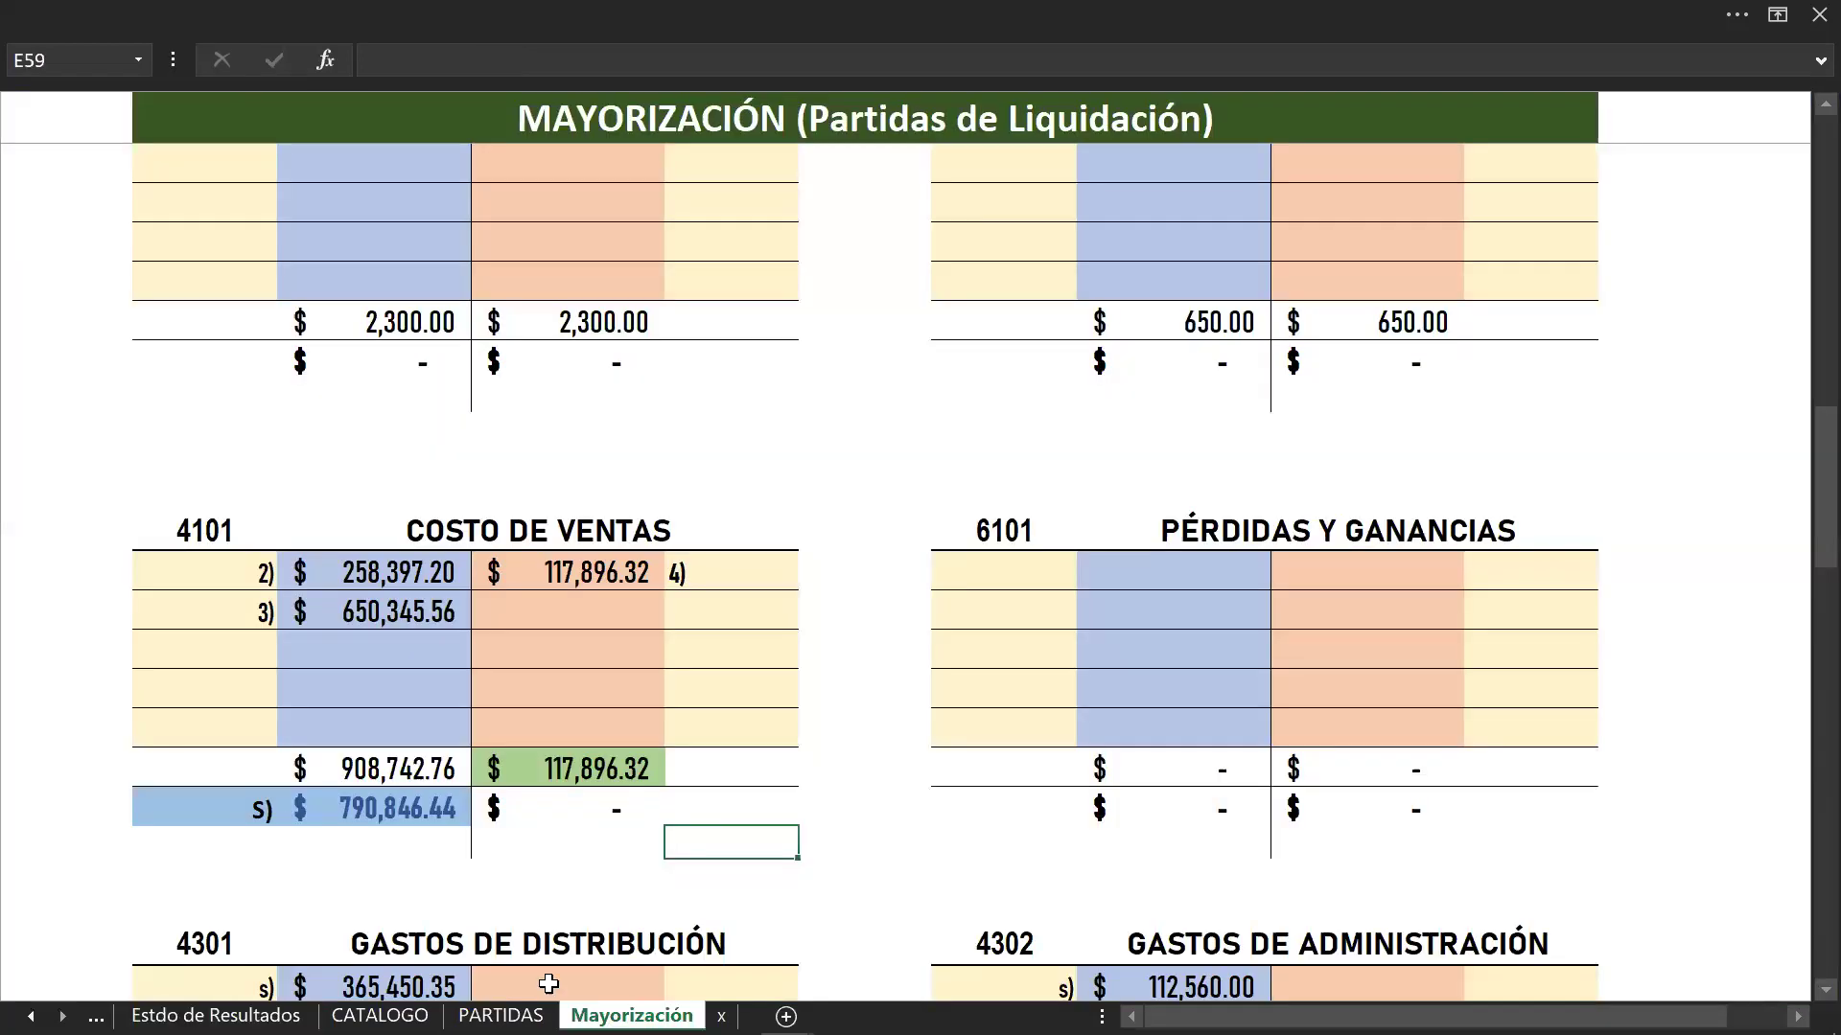
left_click(337, 816)
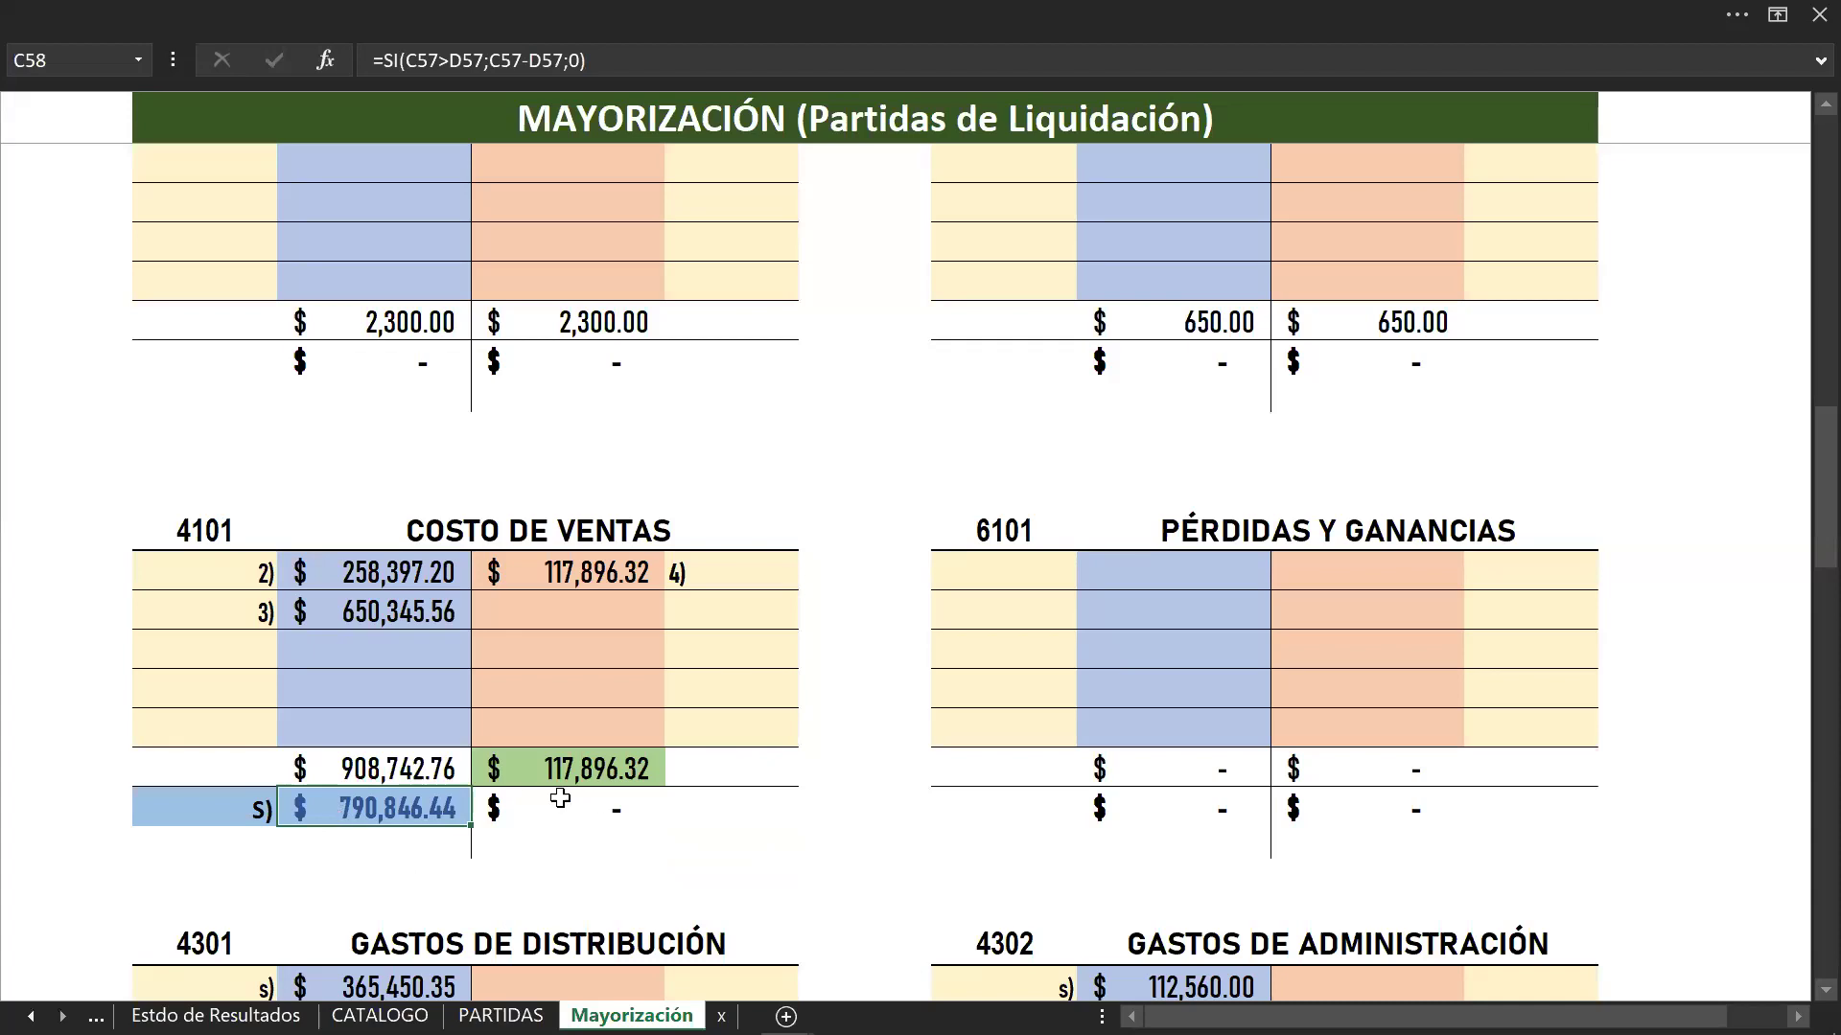
scroll(575, 758, "down", 1)
left_click(659, 731)
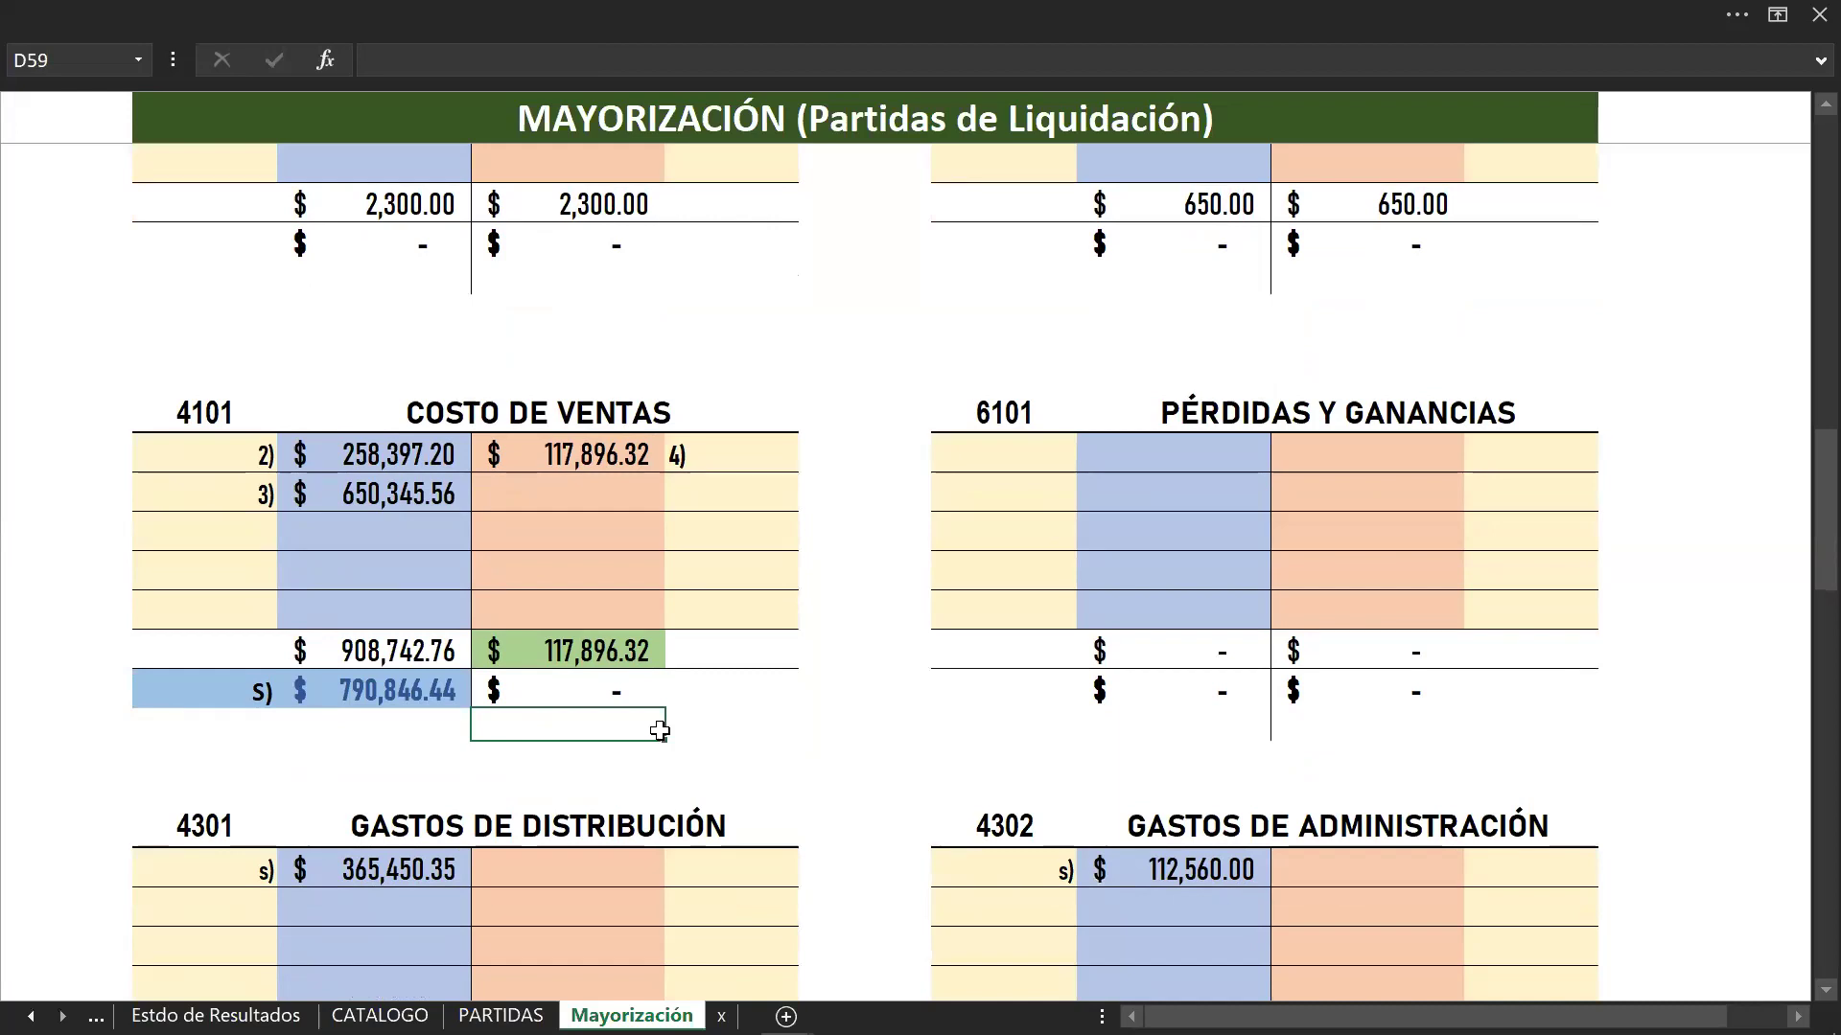
scroll(660, 732, "up", 1)
scroll(659, 731, "up", 7)
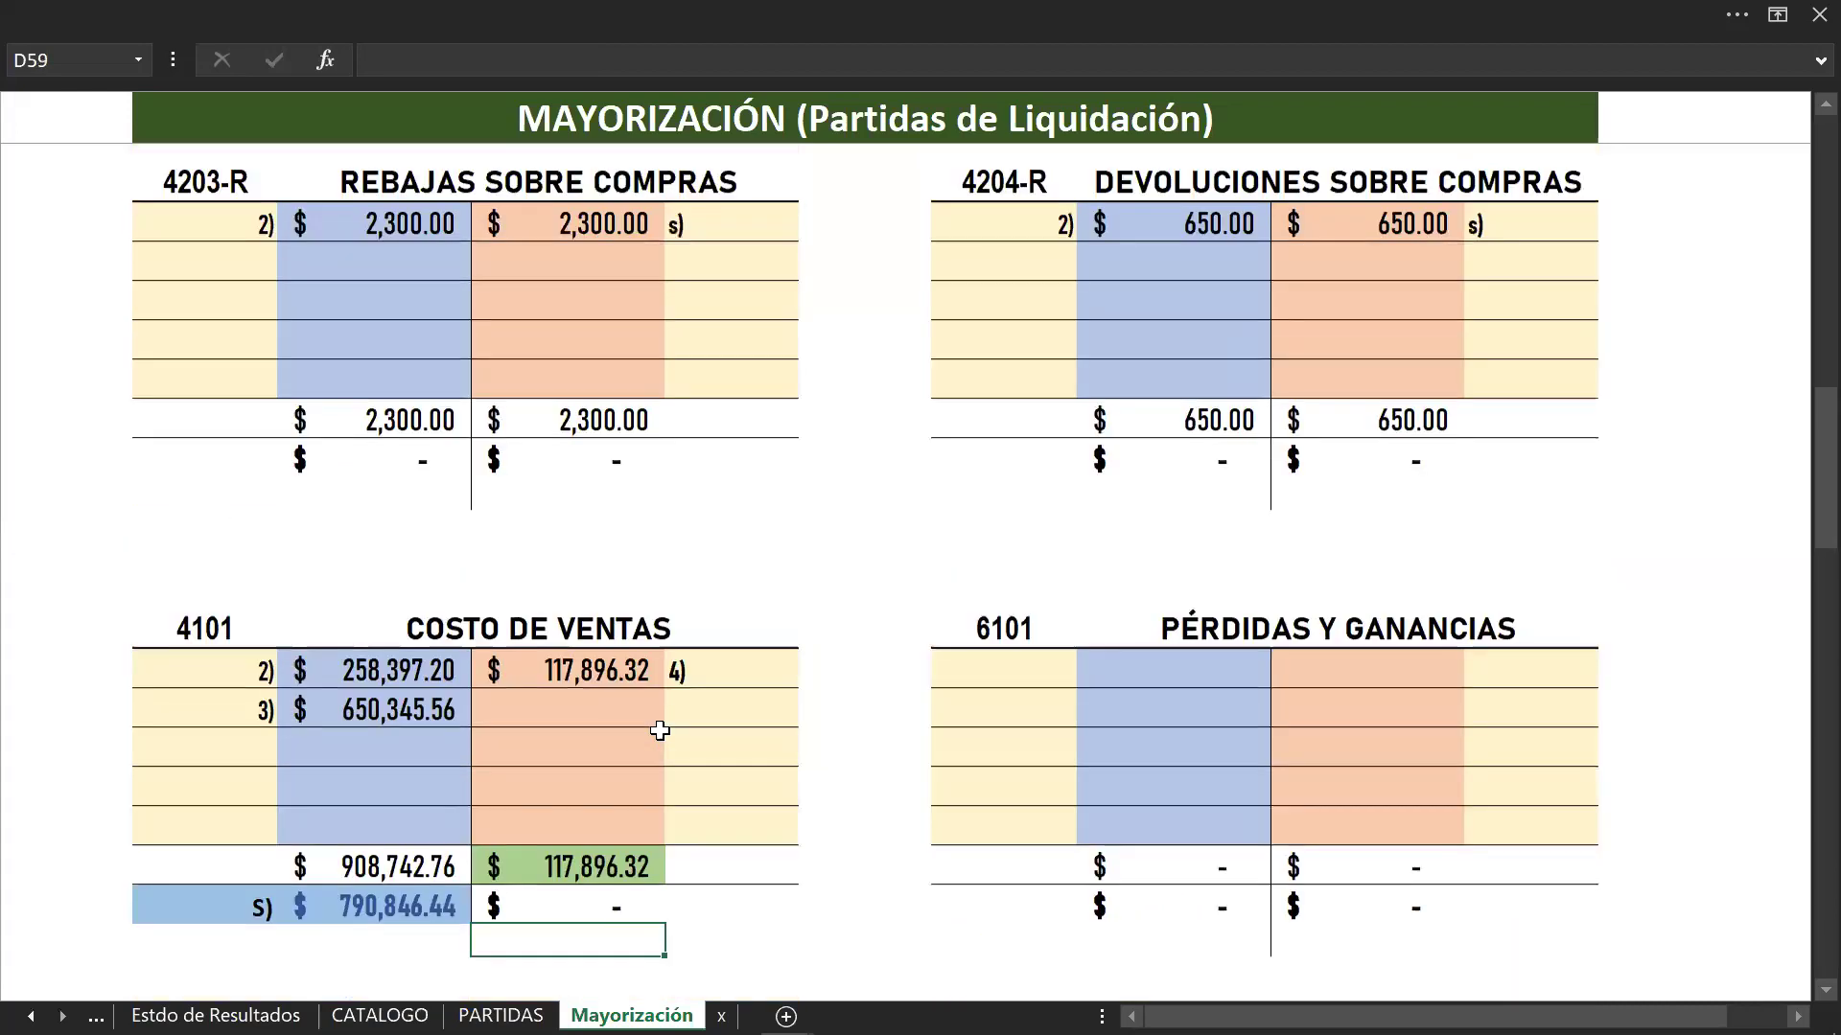
scroll(659, 731, "up", 4)
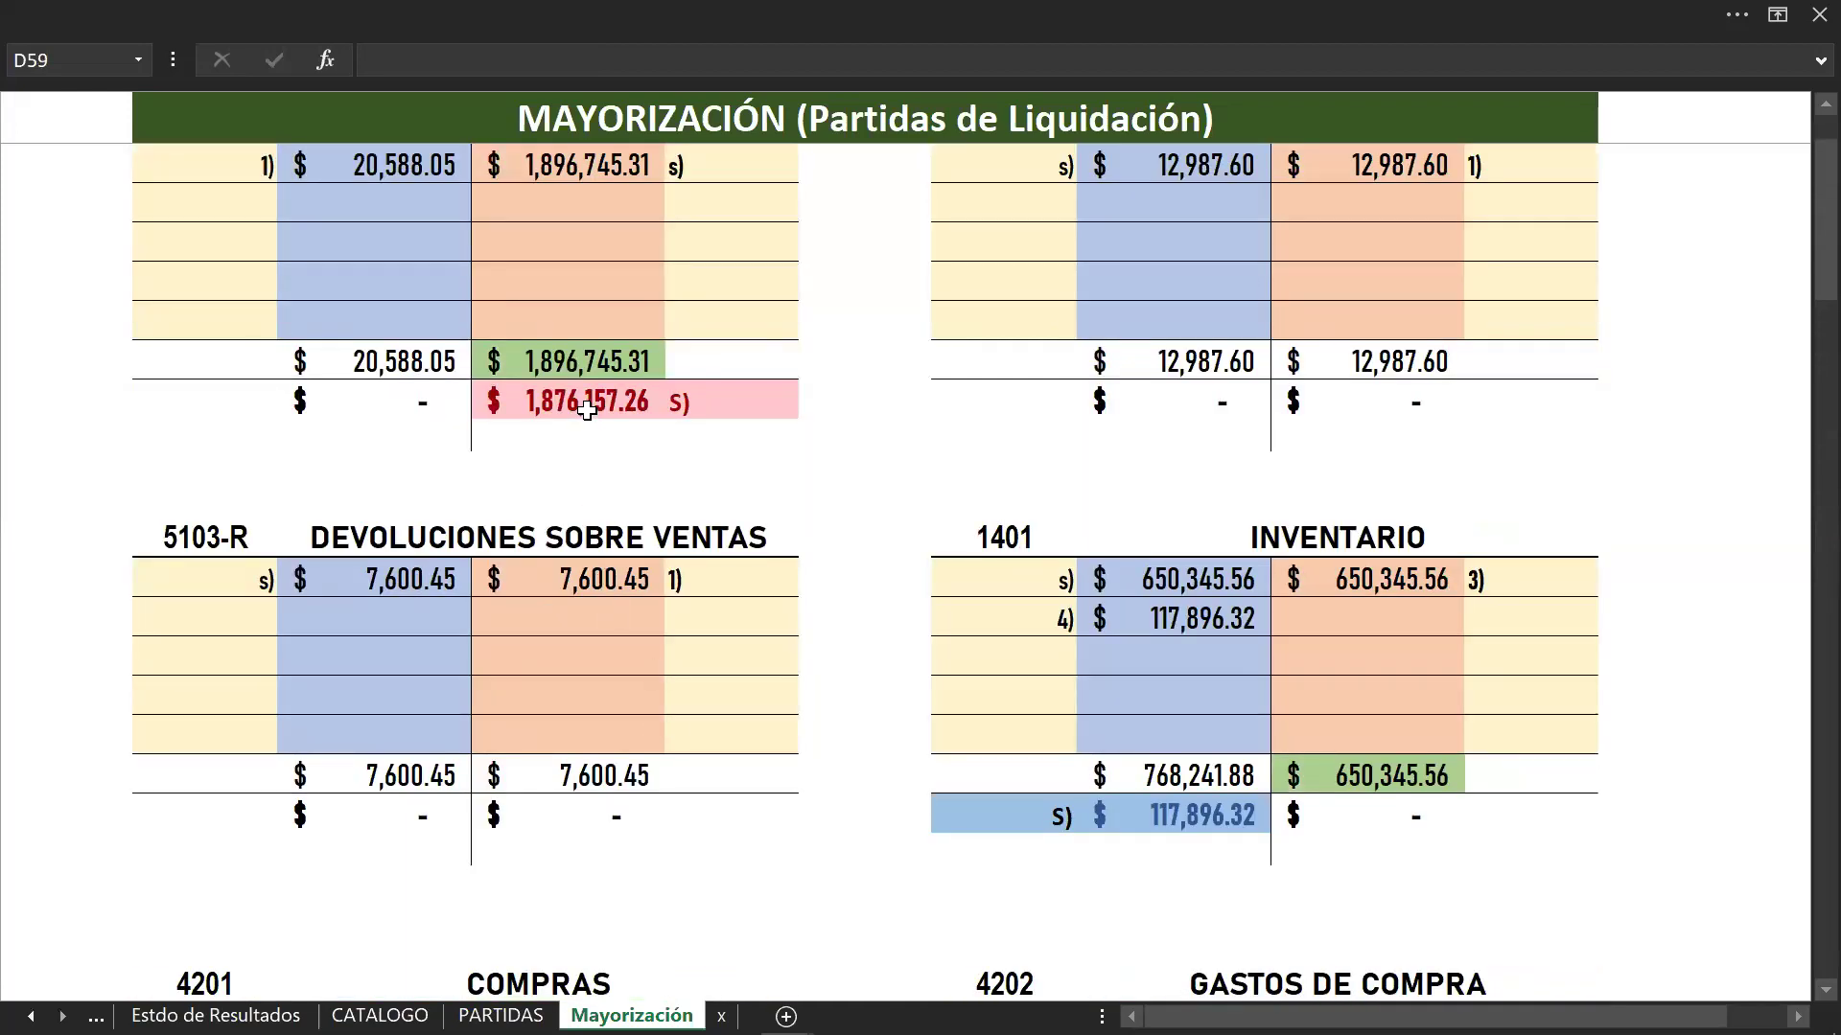
left_click(585, 406)
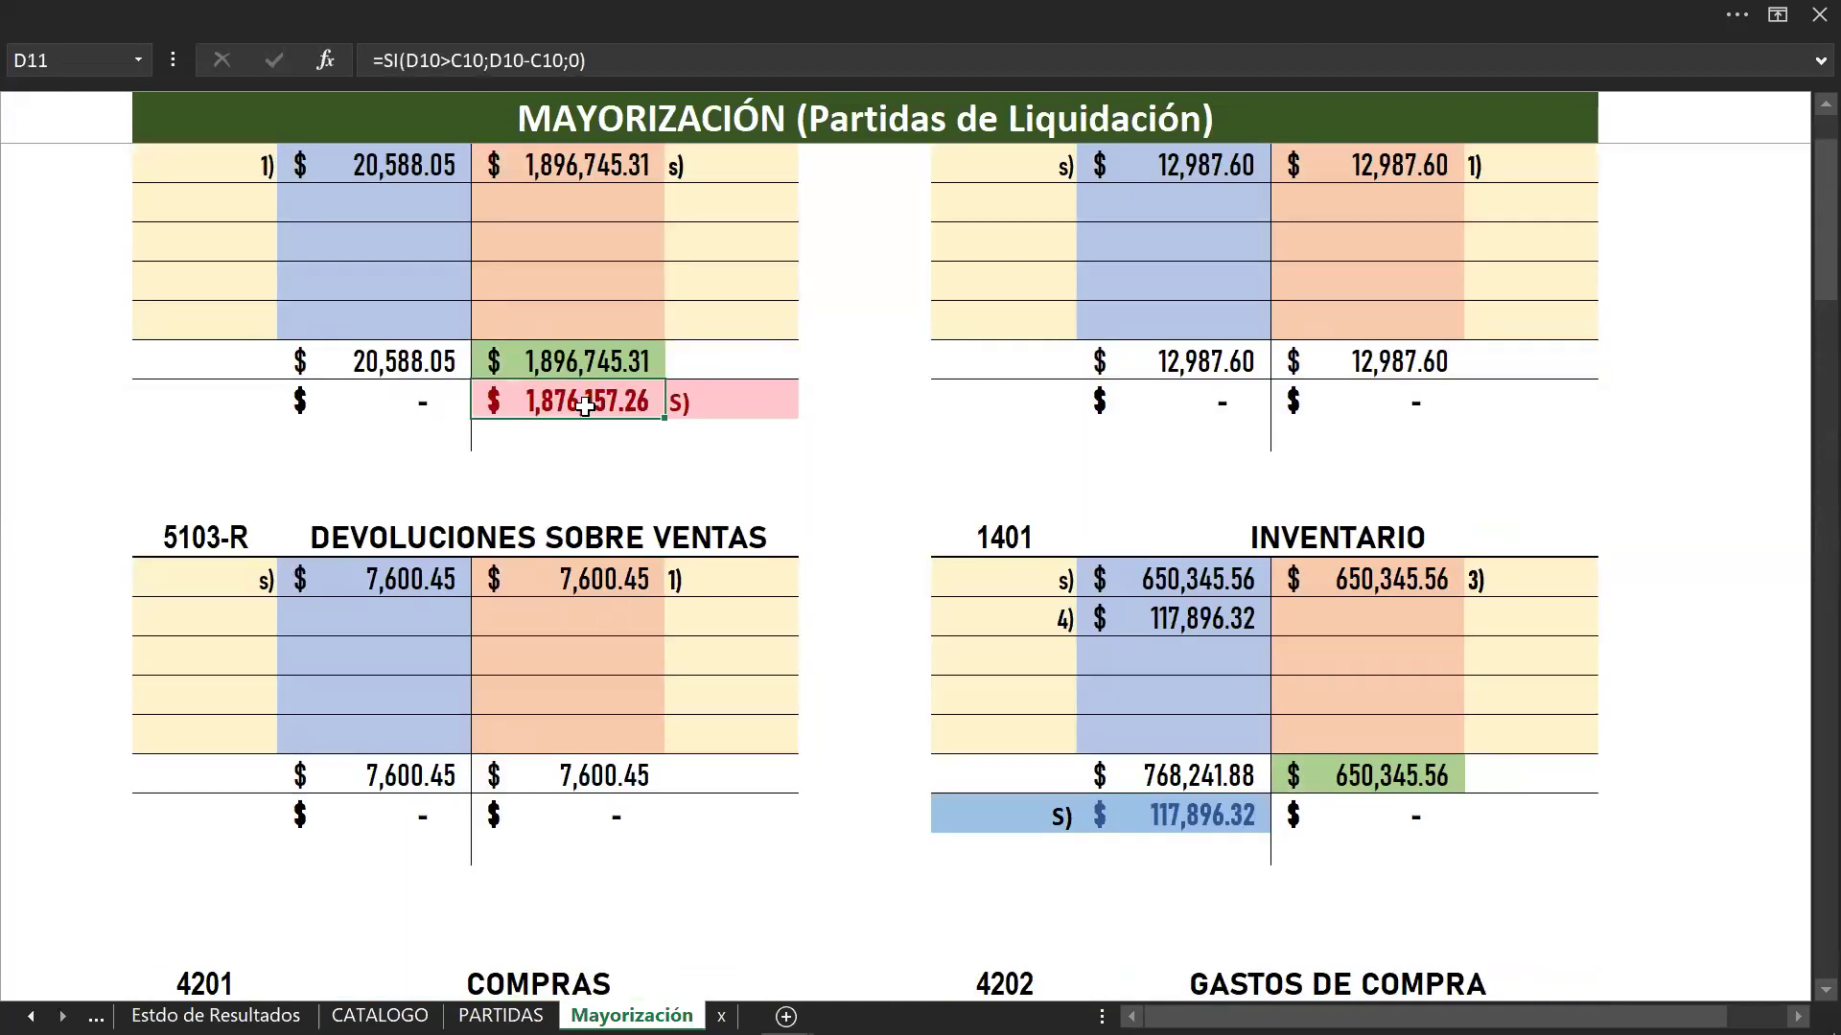
scroll(585, 406, "down", 10)
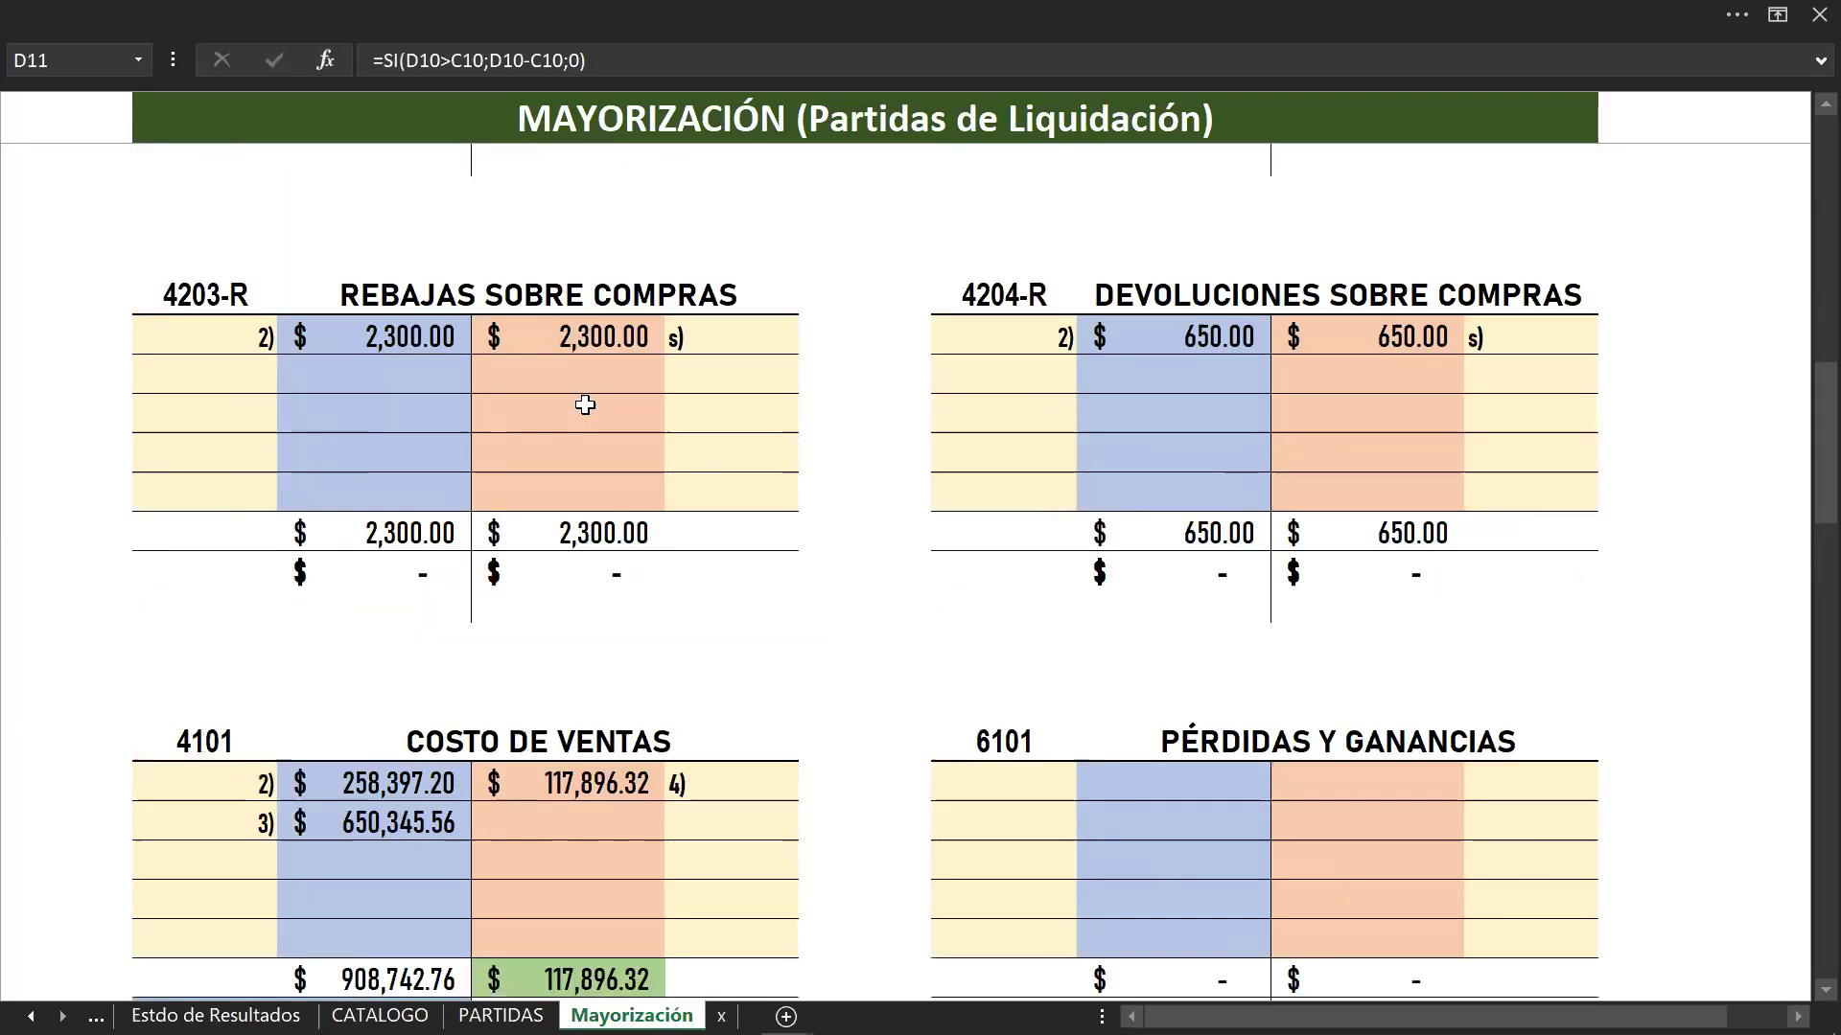
scroll(584, 406, "down", 3)
left_click(355, 678)
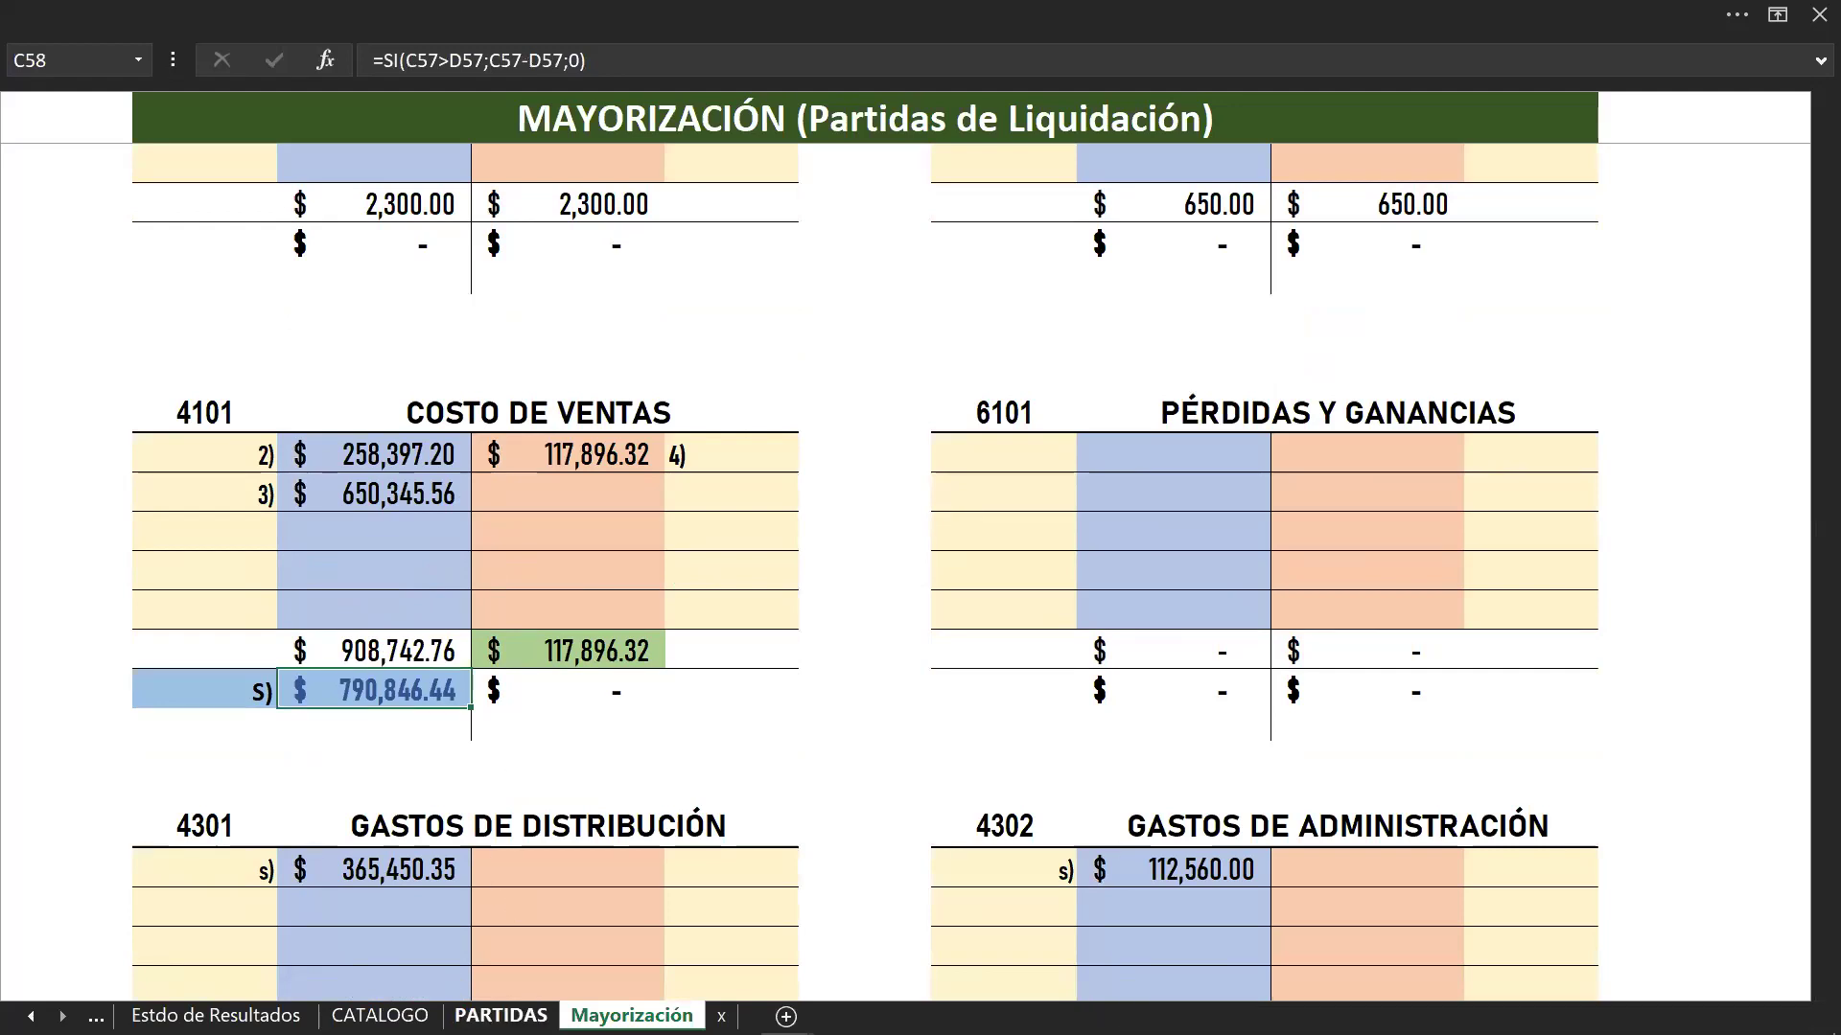
Step: Enter the heading PARTIDA N° 5 in cell C27 of the PARTIDAS sheet and center it
key("ctrl+Page_Up")
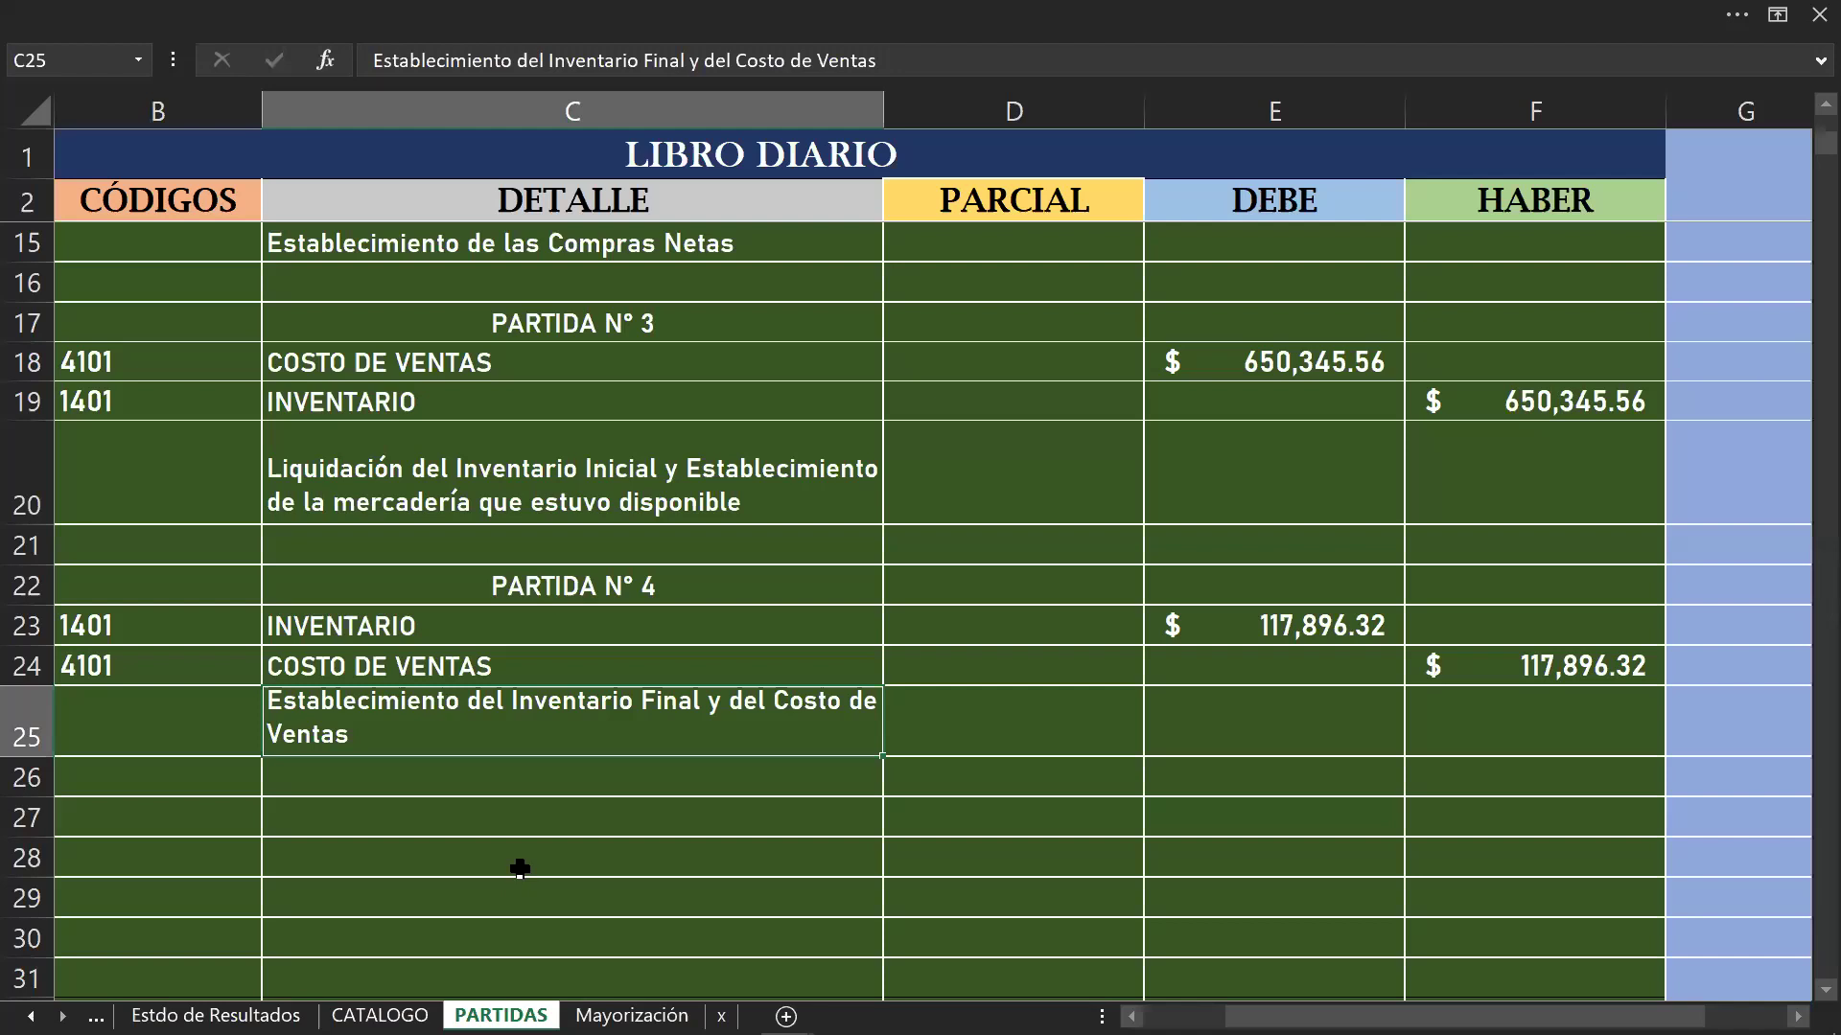
left_click(552, 819)
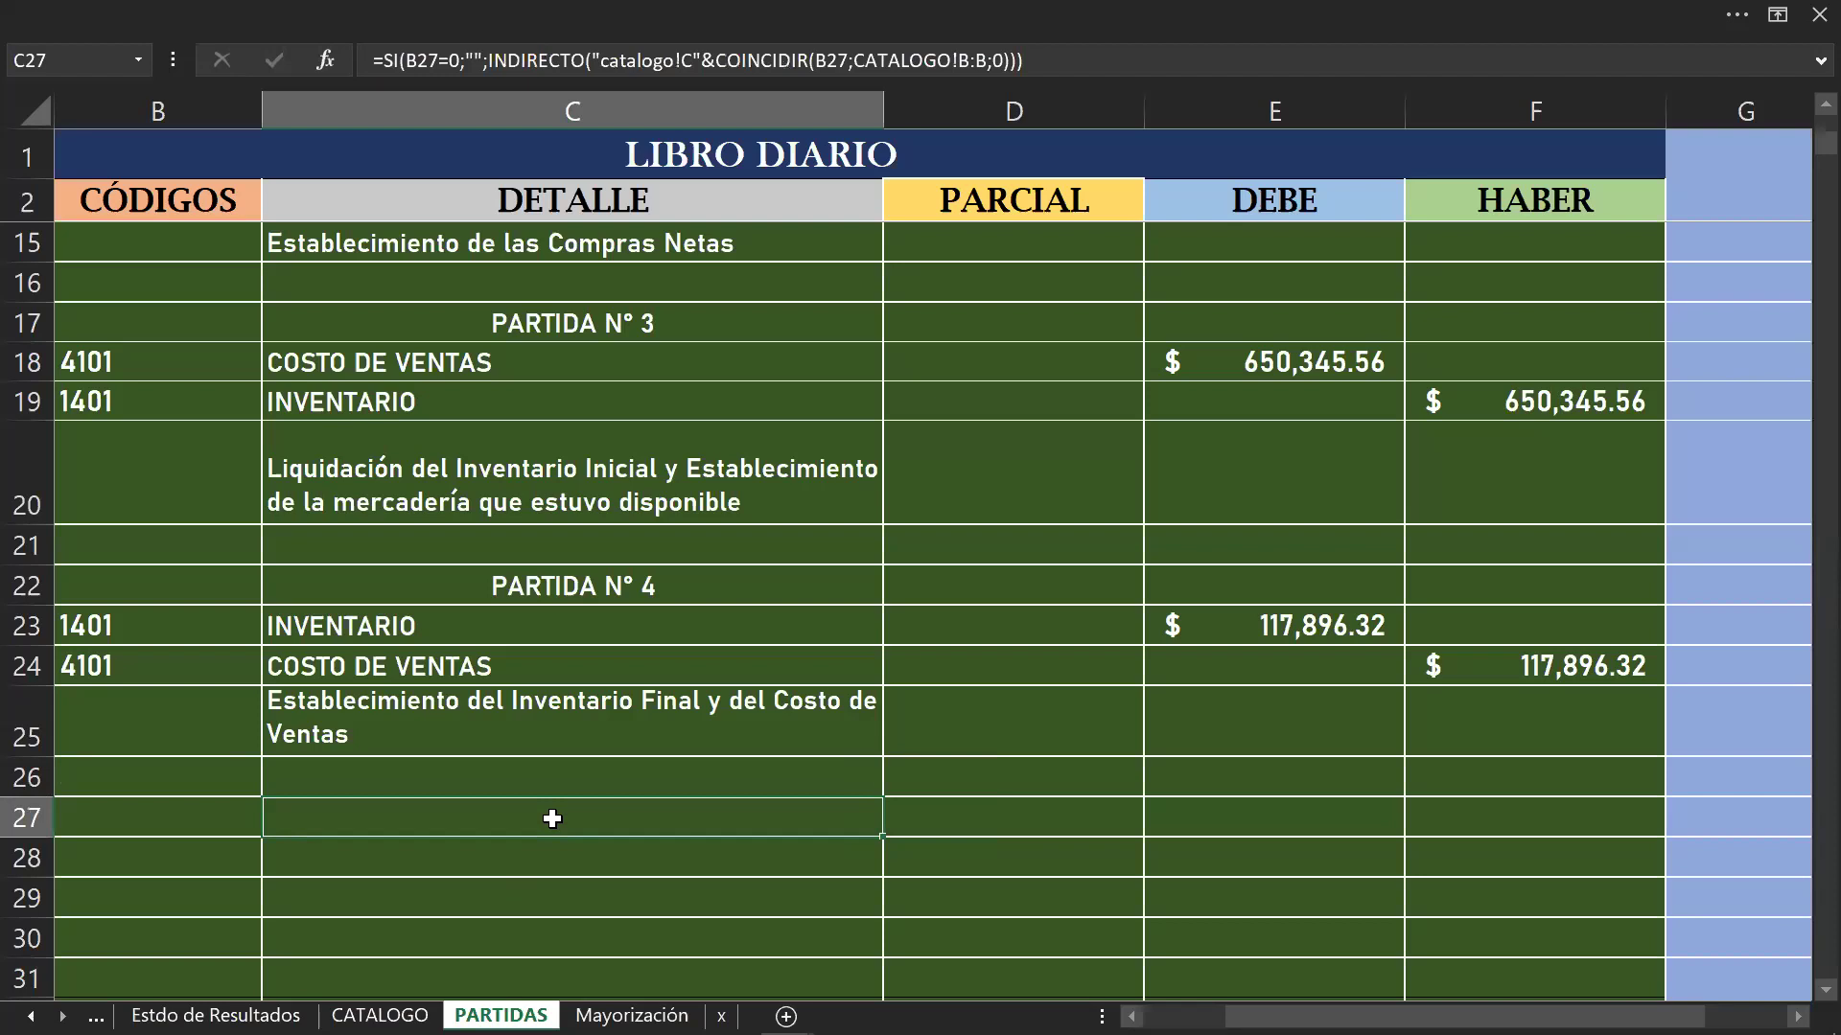
type("PAR")
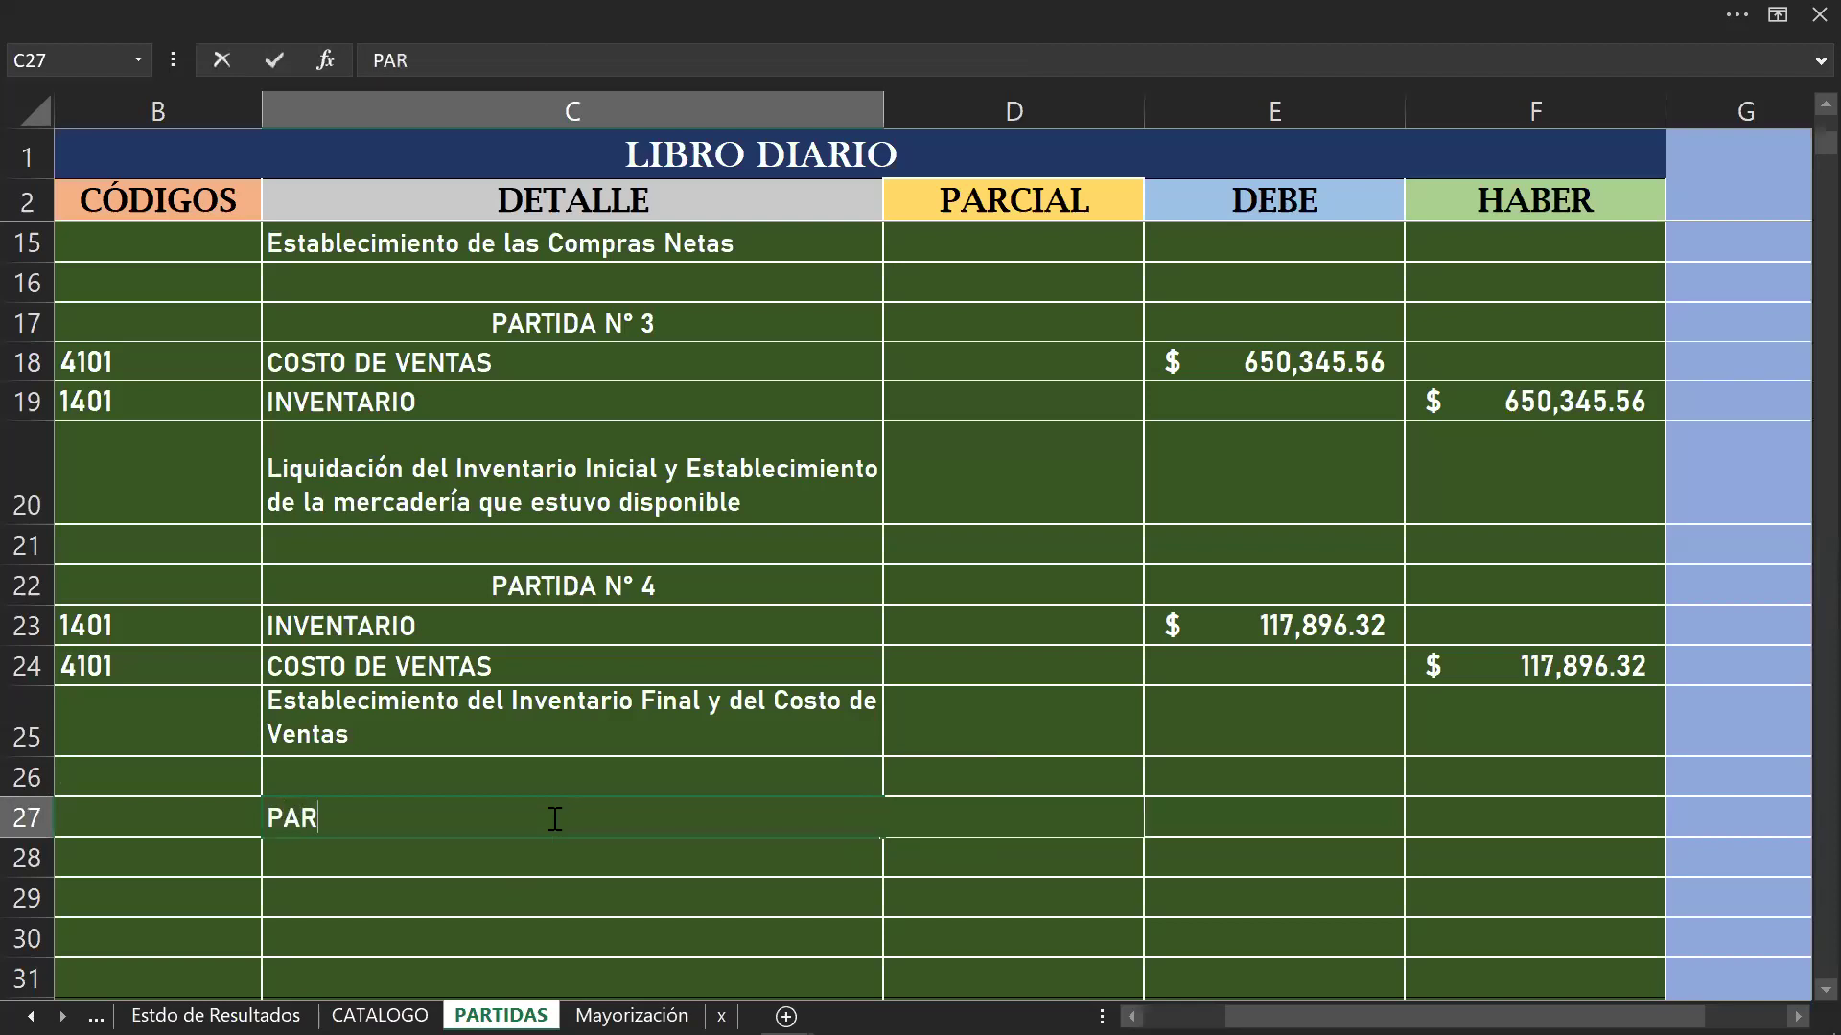
type("TIDA N° 5")
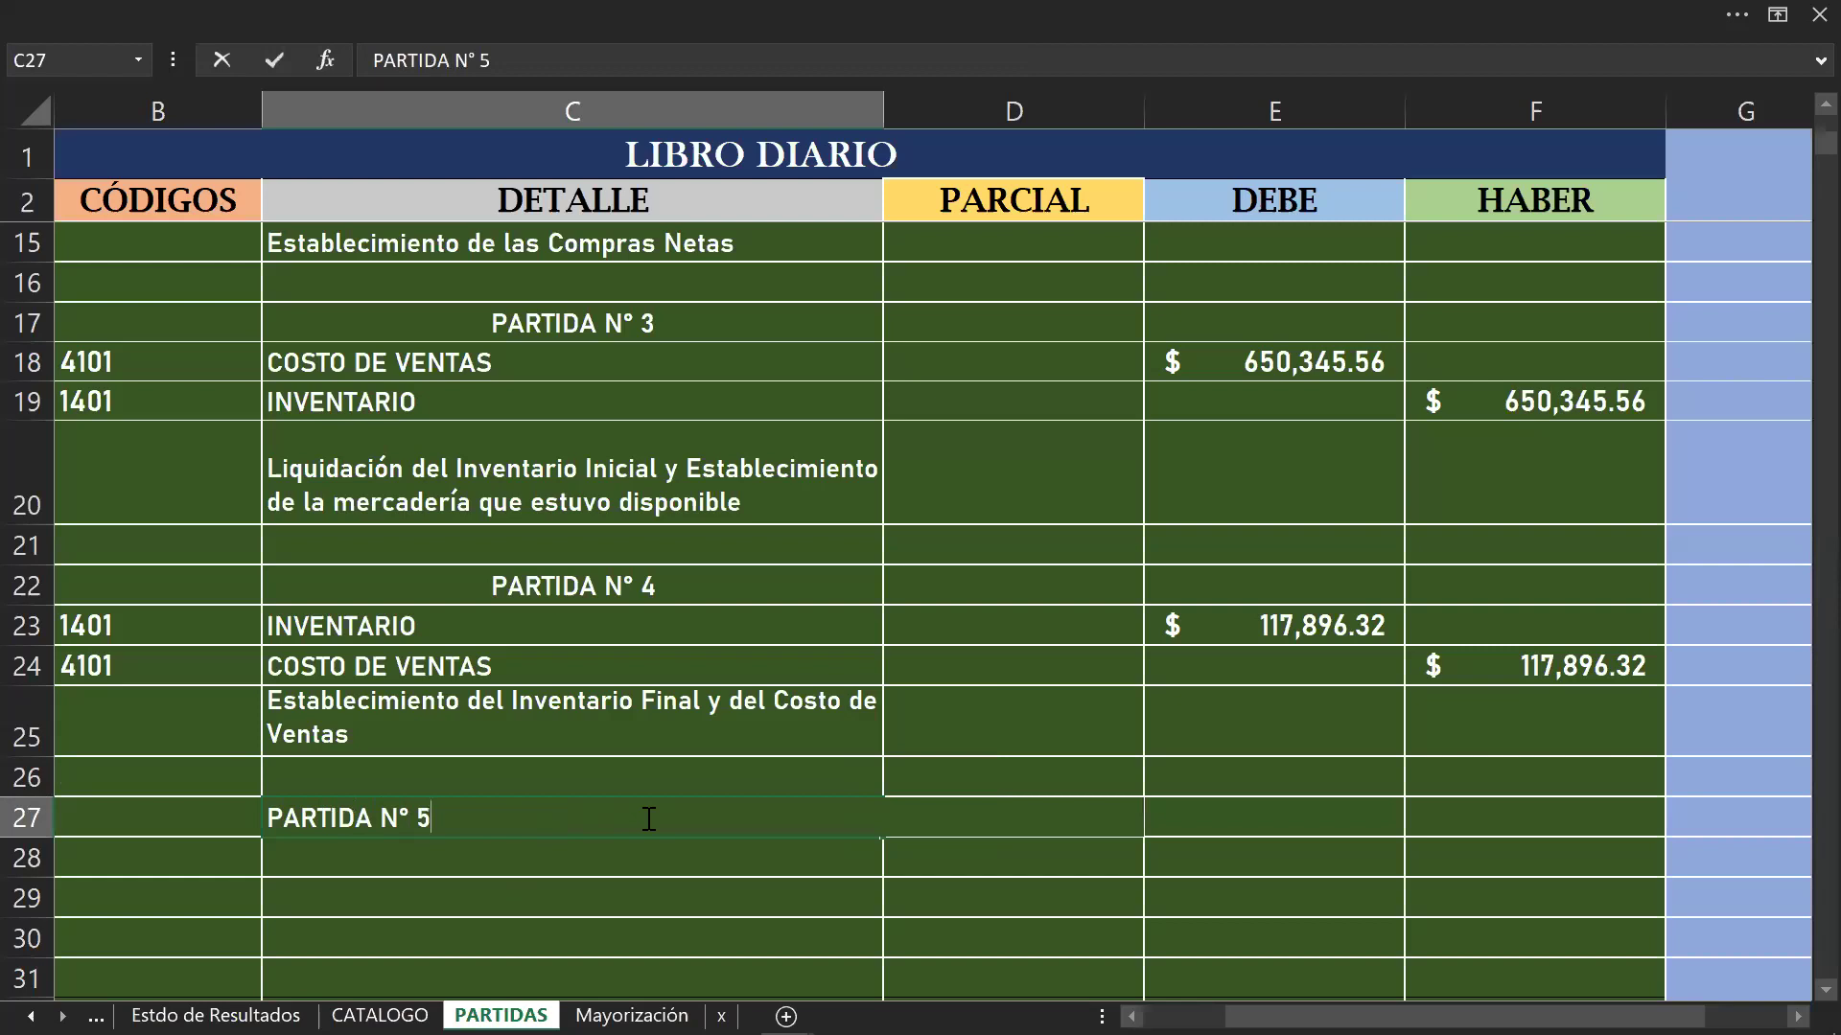
left_click(627, 884)
left_click(606, 819)
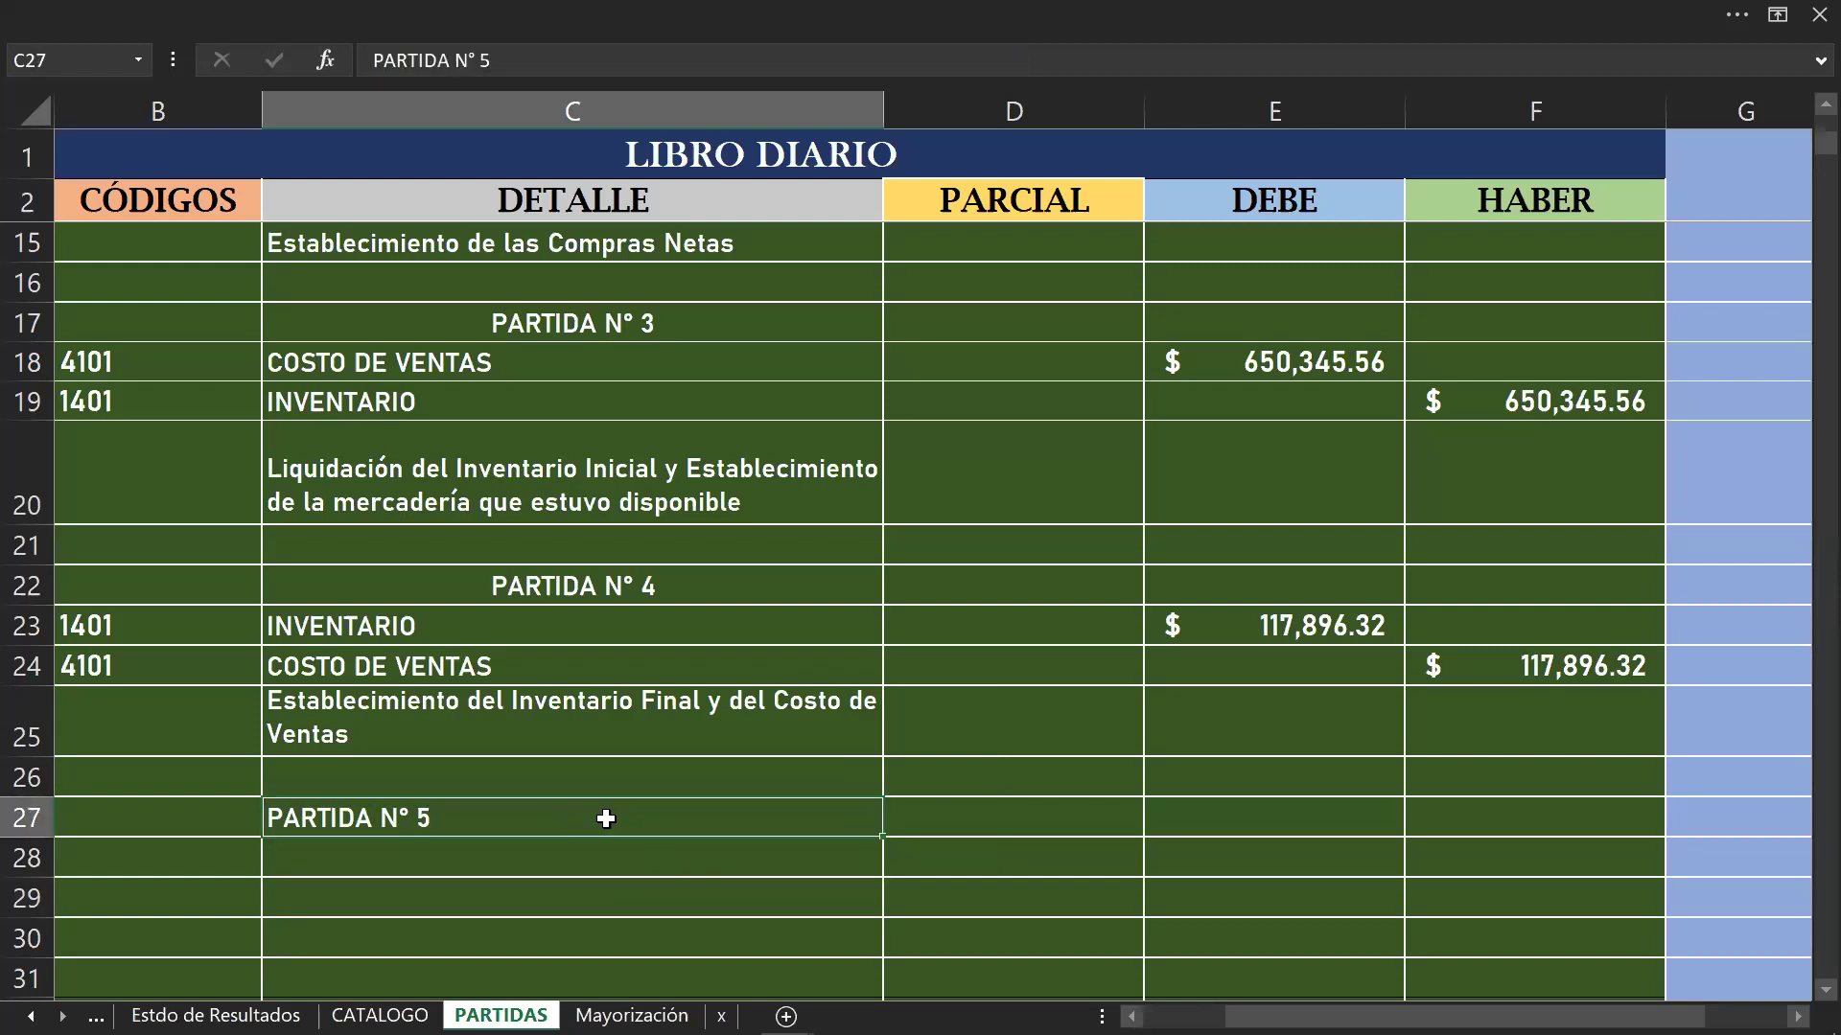
left_click(427, 14)
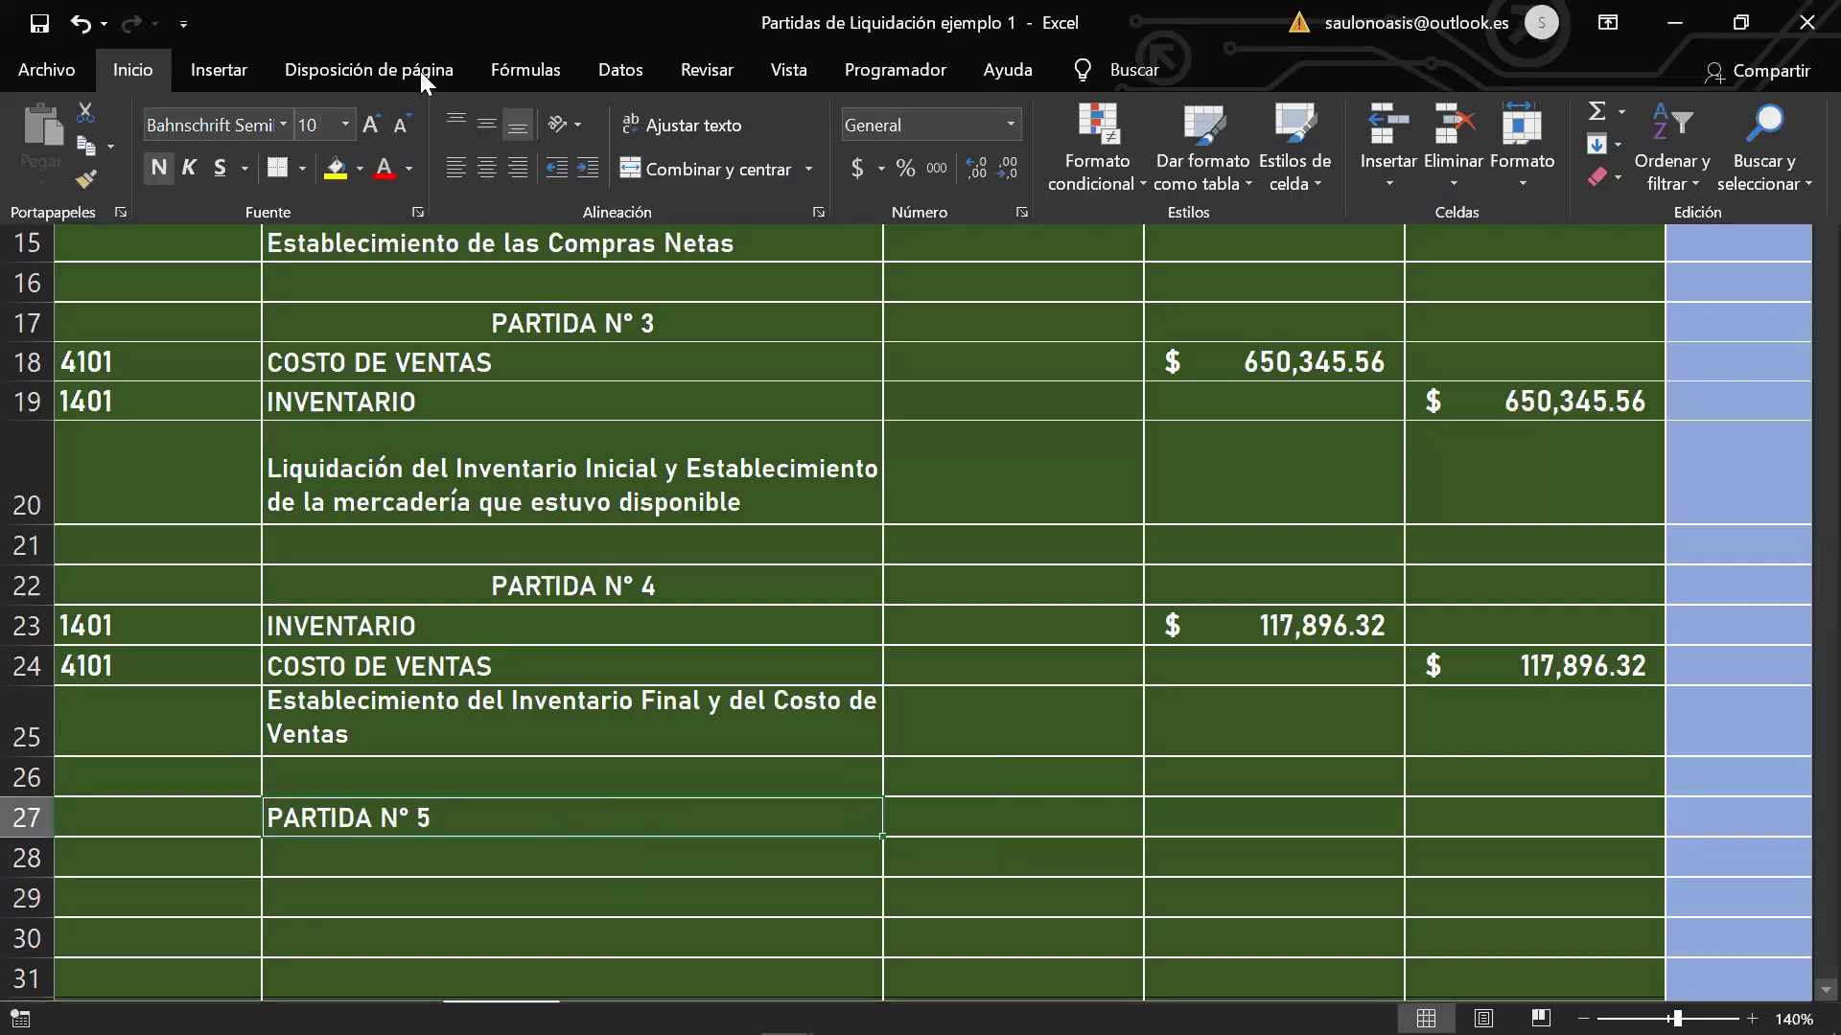
left_click(489, 170)
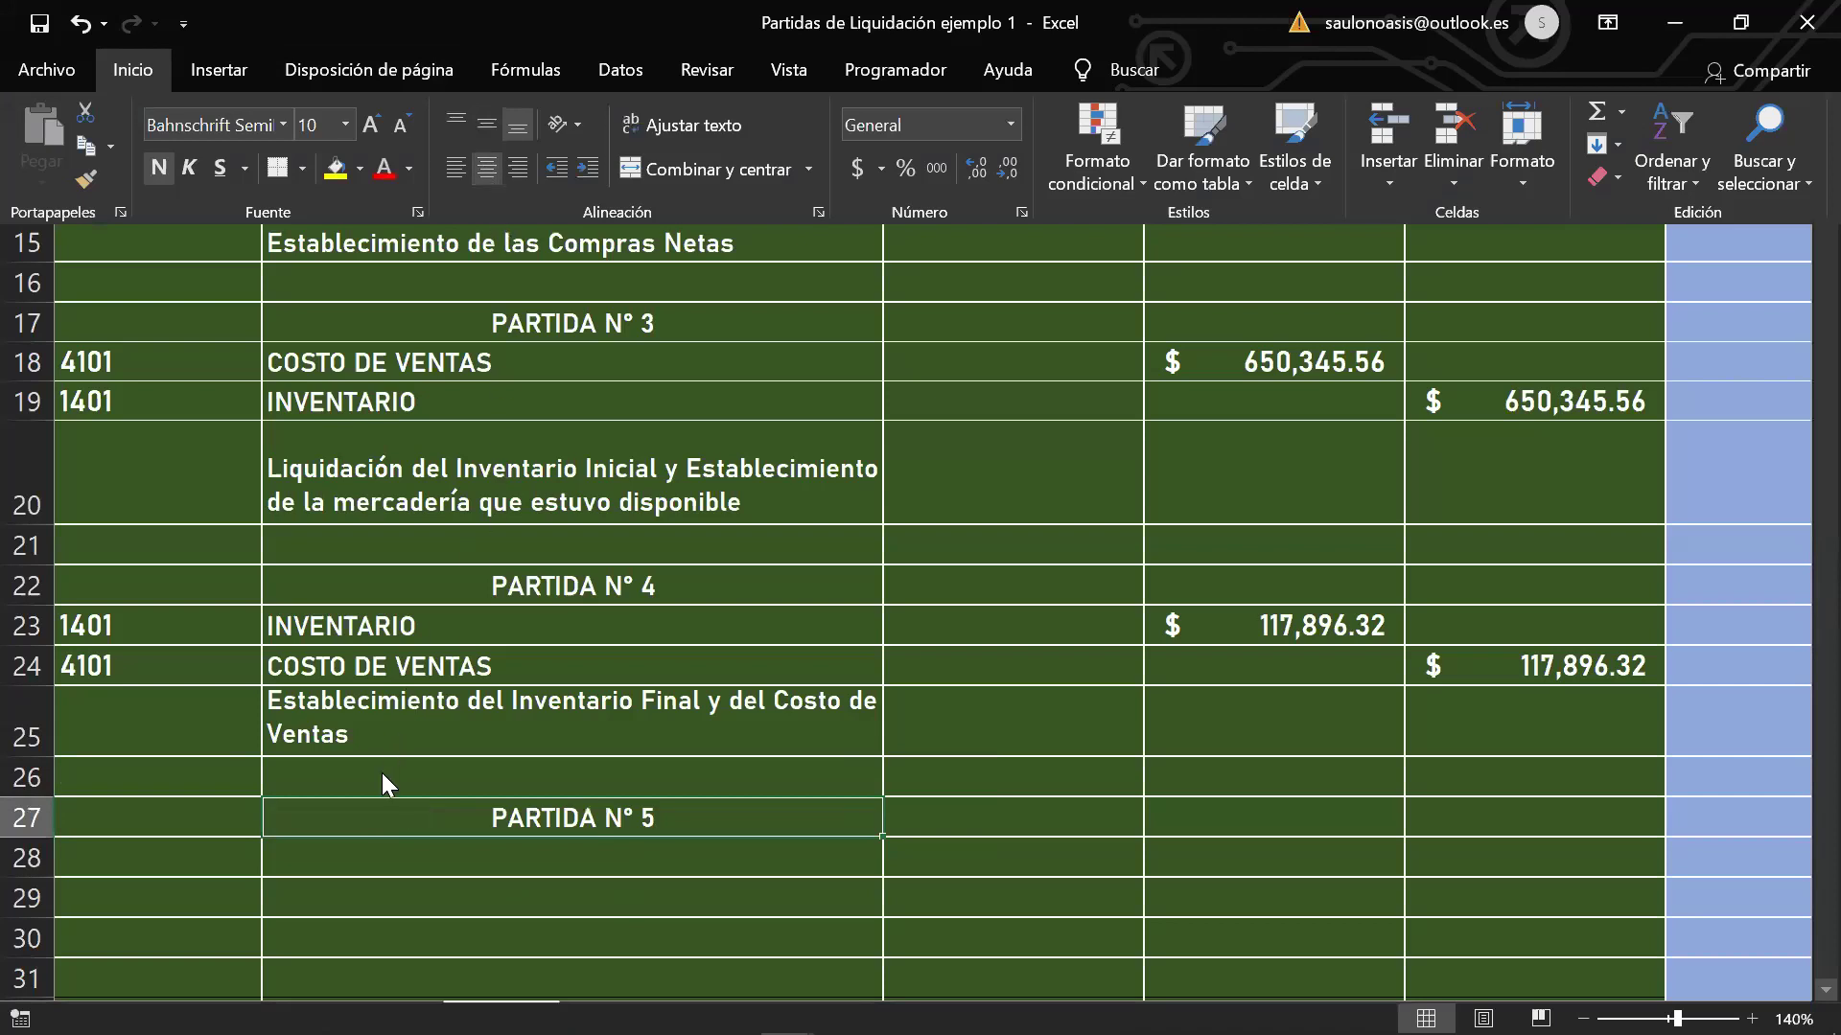
left_click(393, 855)
scroll(393, 854, "down", 1)
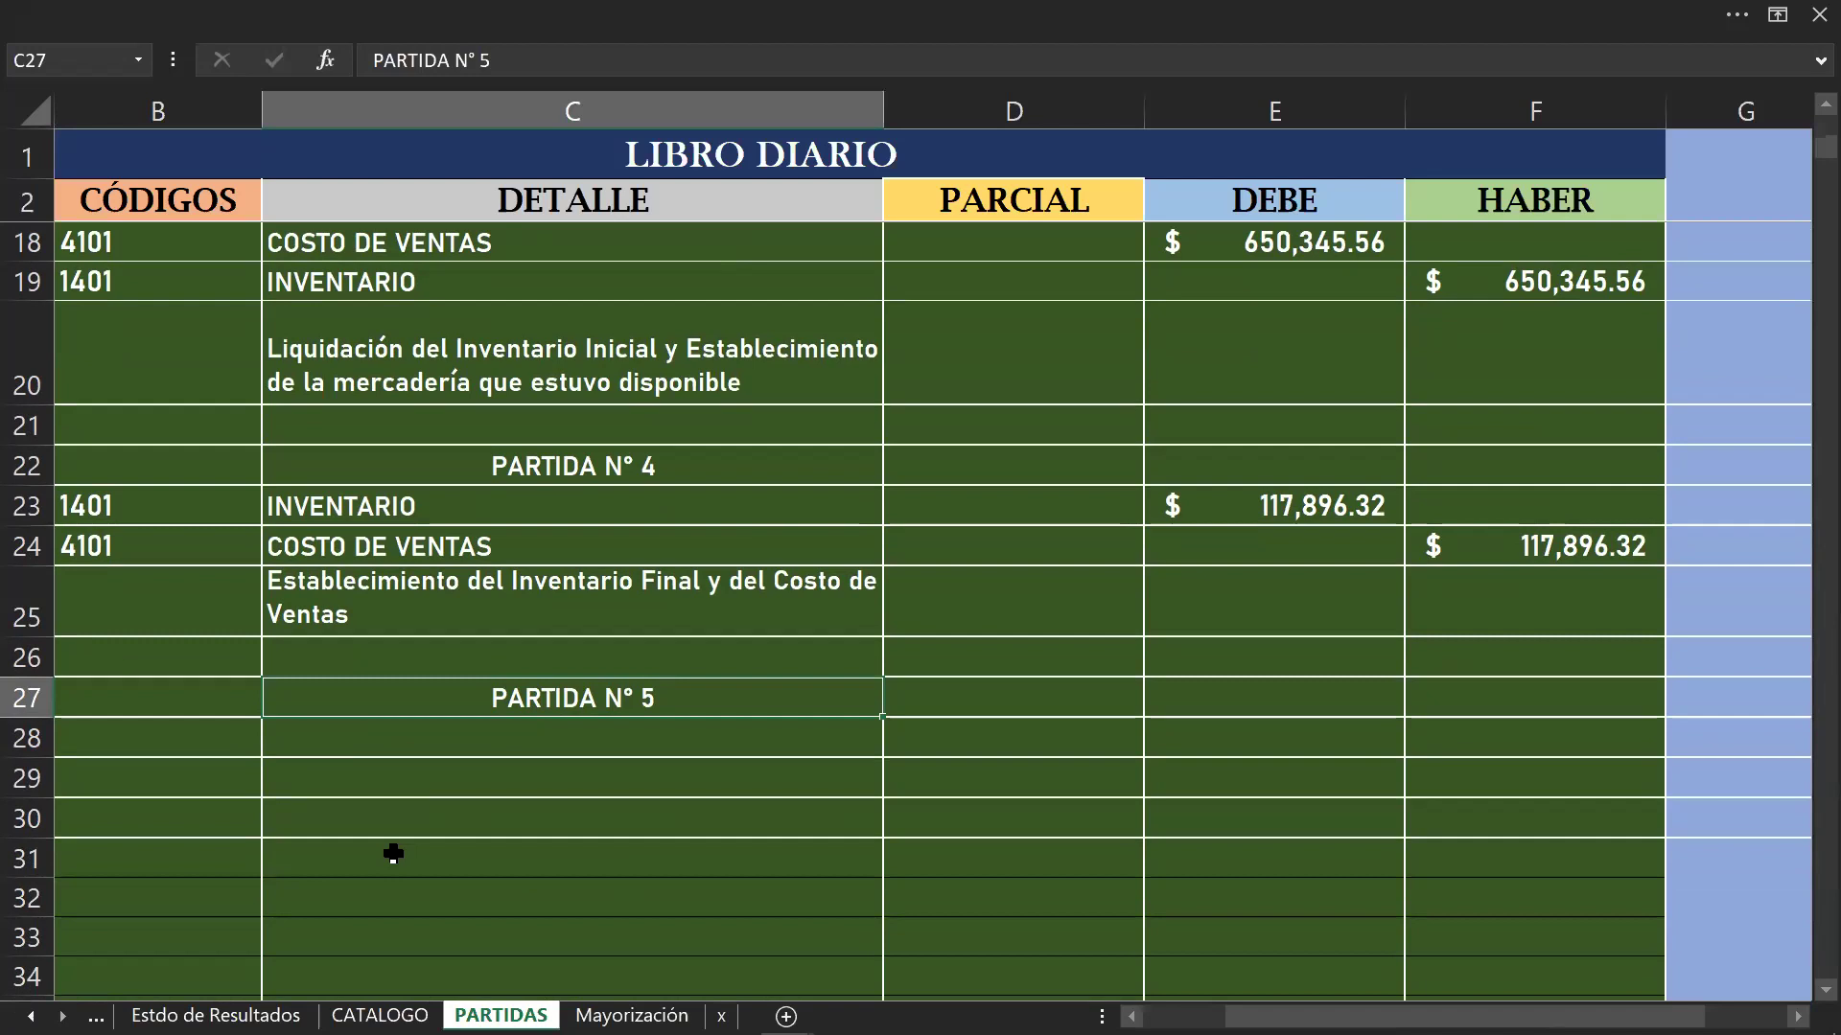
Step: Enter account code 5101 in cell B28 as the VENTAS line of entry 5
left_click(221, 742)
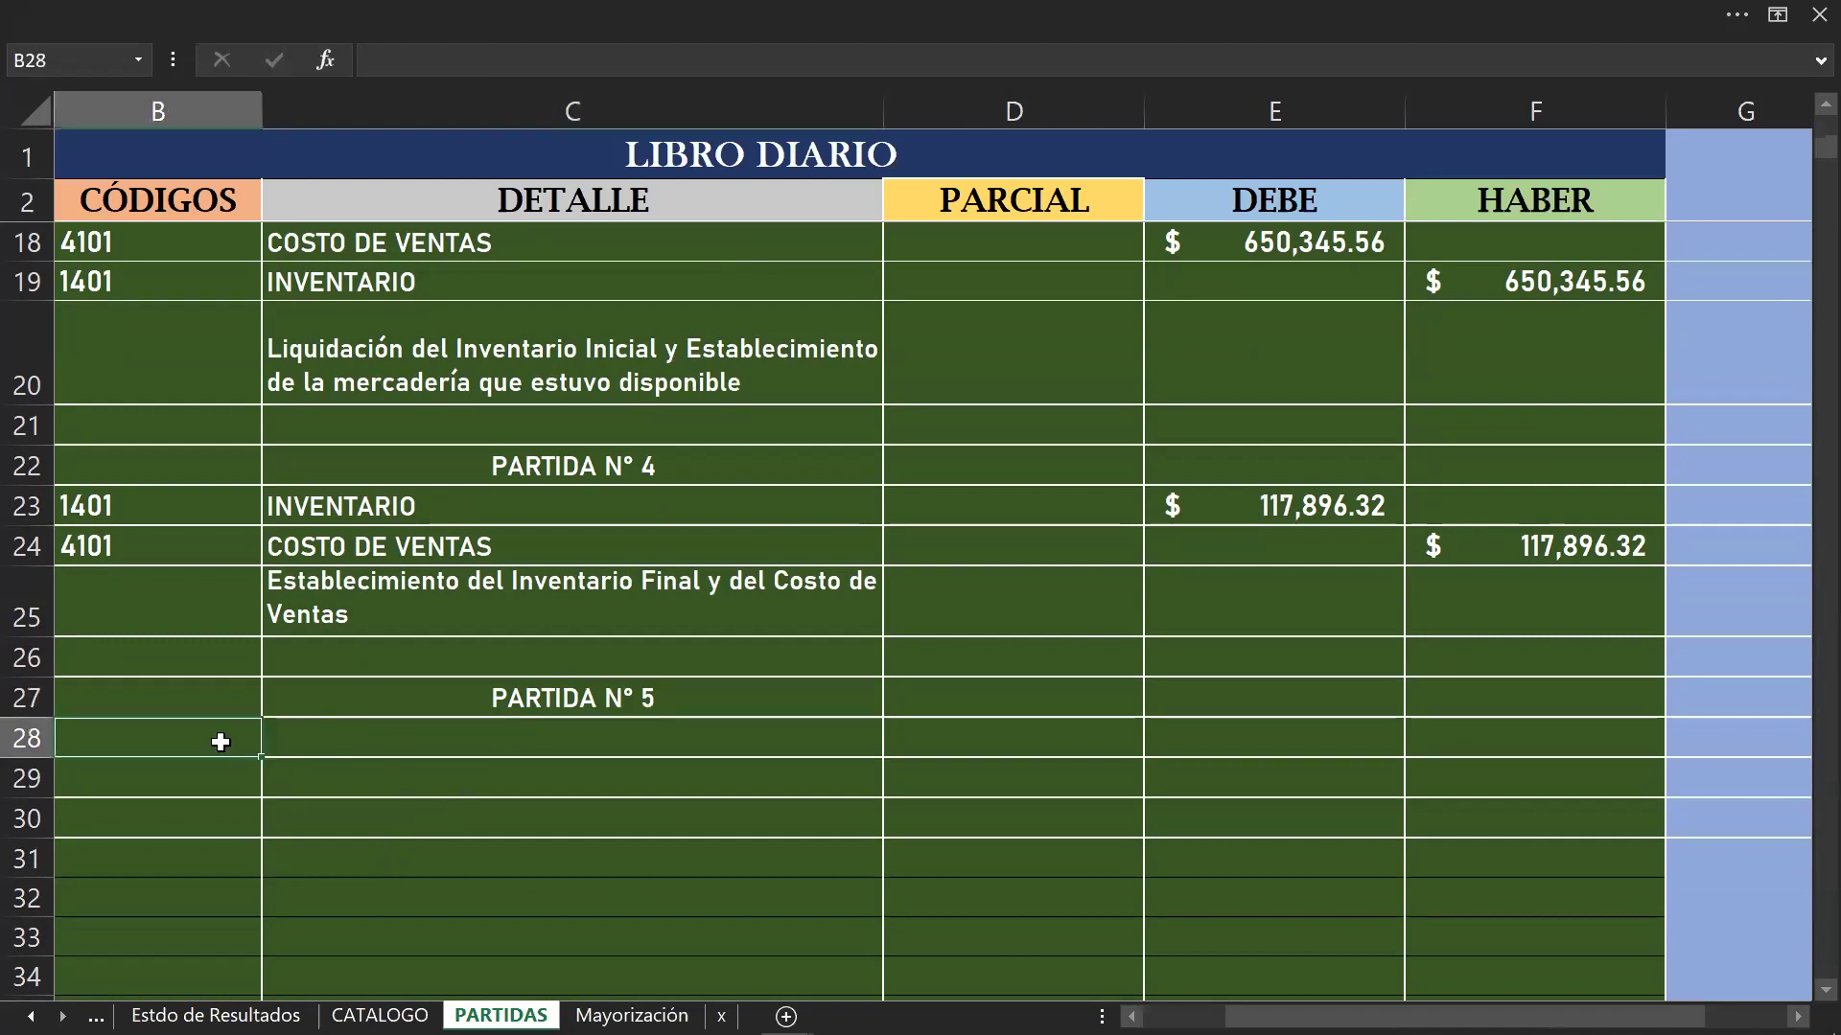
type("5101")
key("Return")
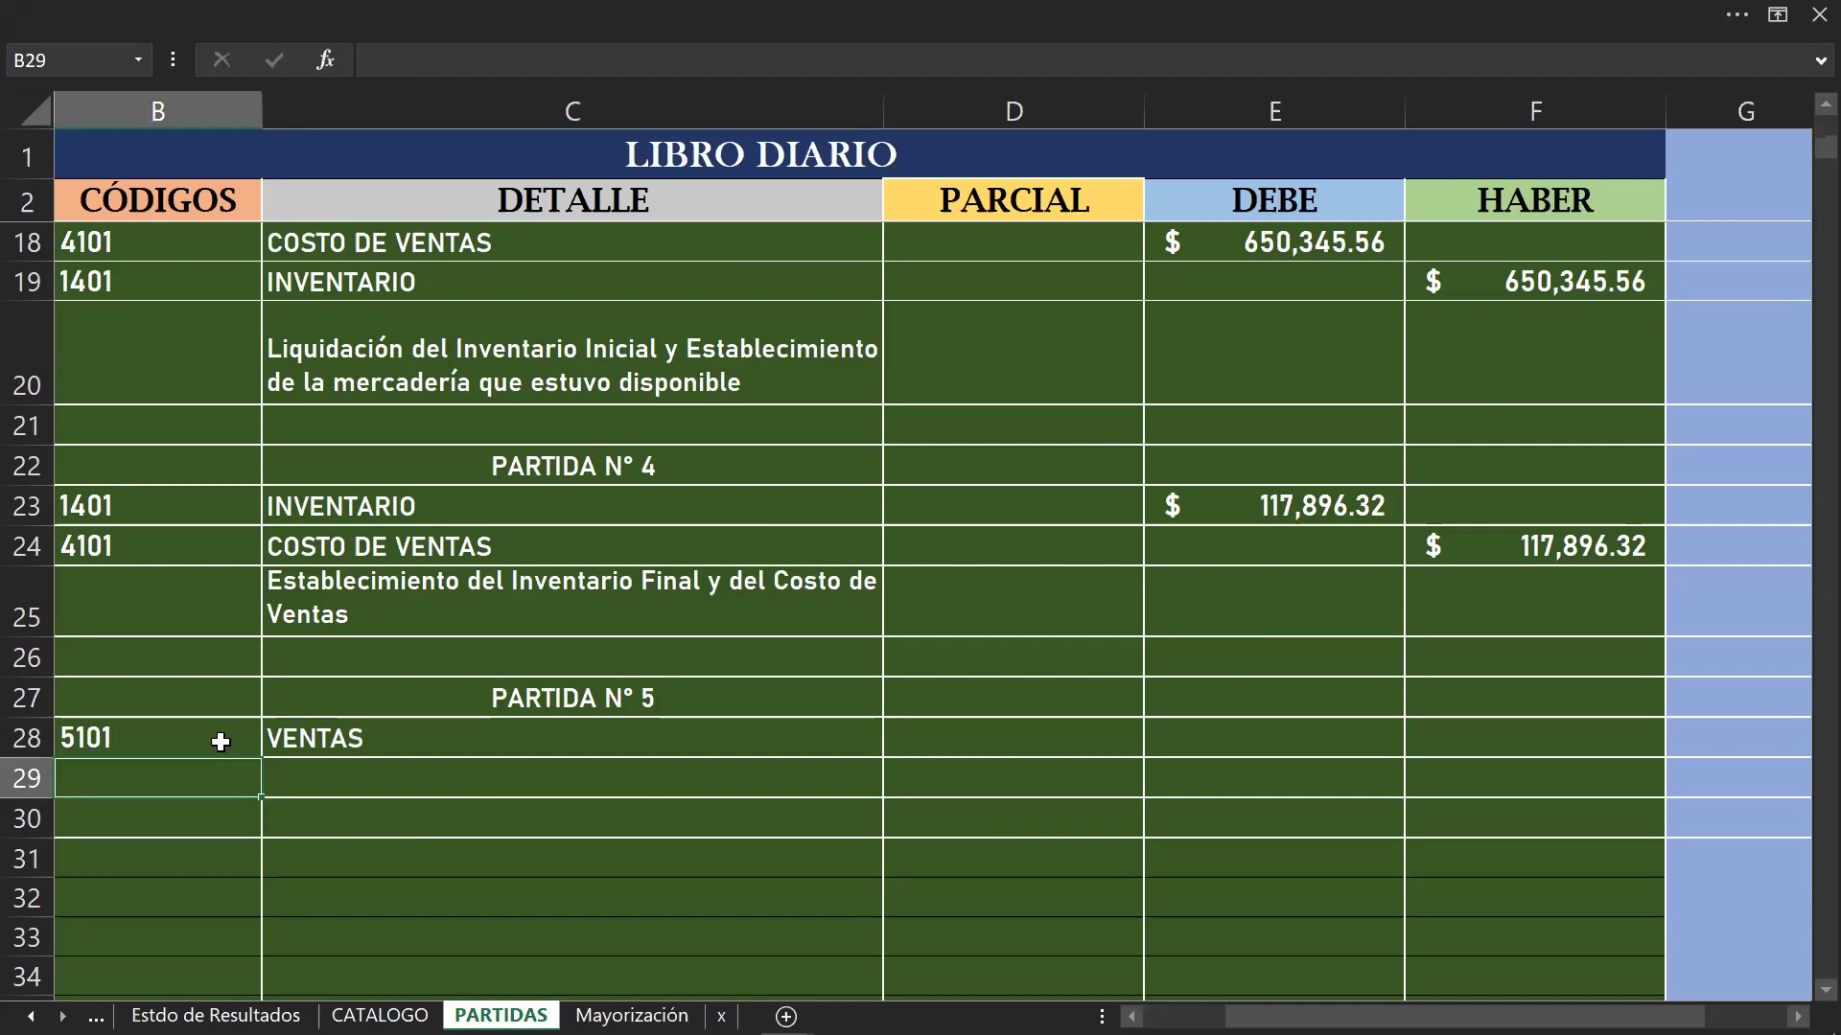
Step: Enter the VENTAS ledger balance, 1876157.26, as the debit in cell E28 of the PARTIDAS sheet
left_click(1198, 742)
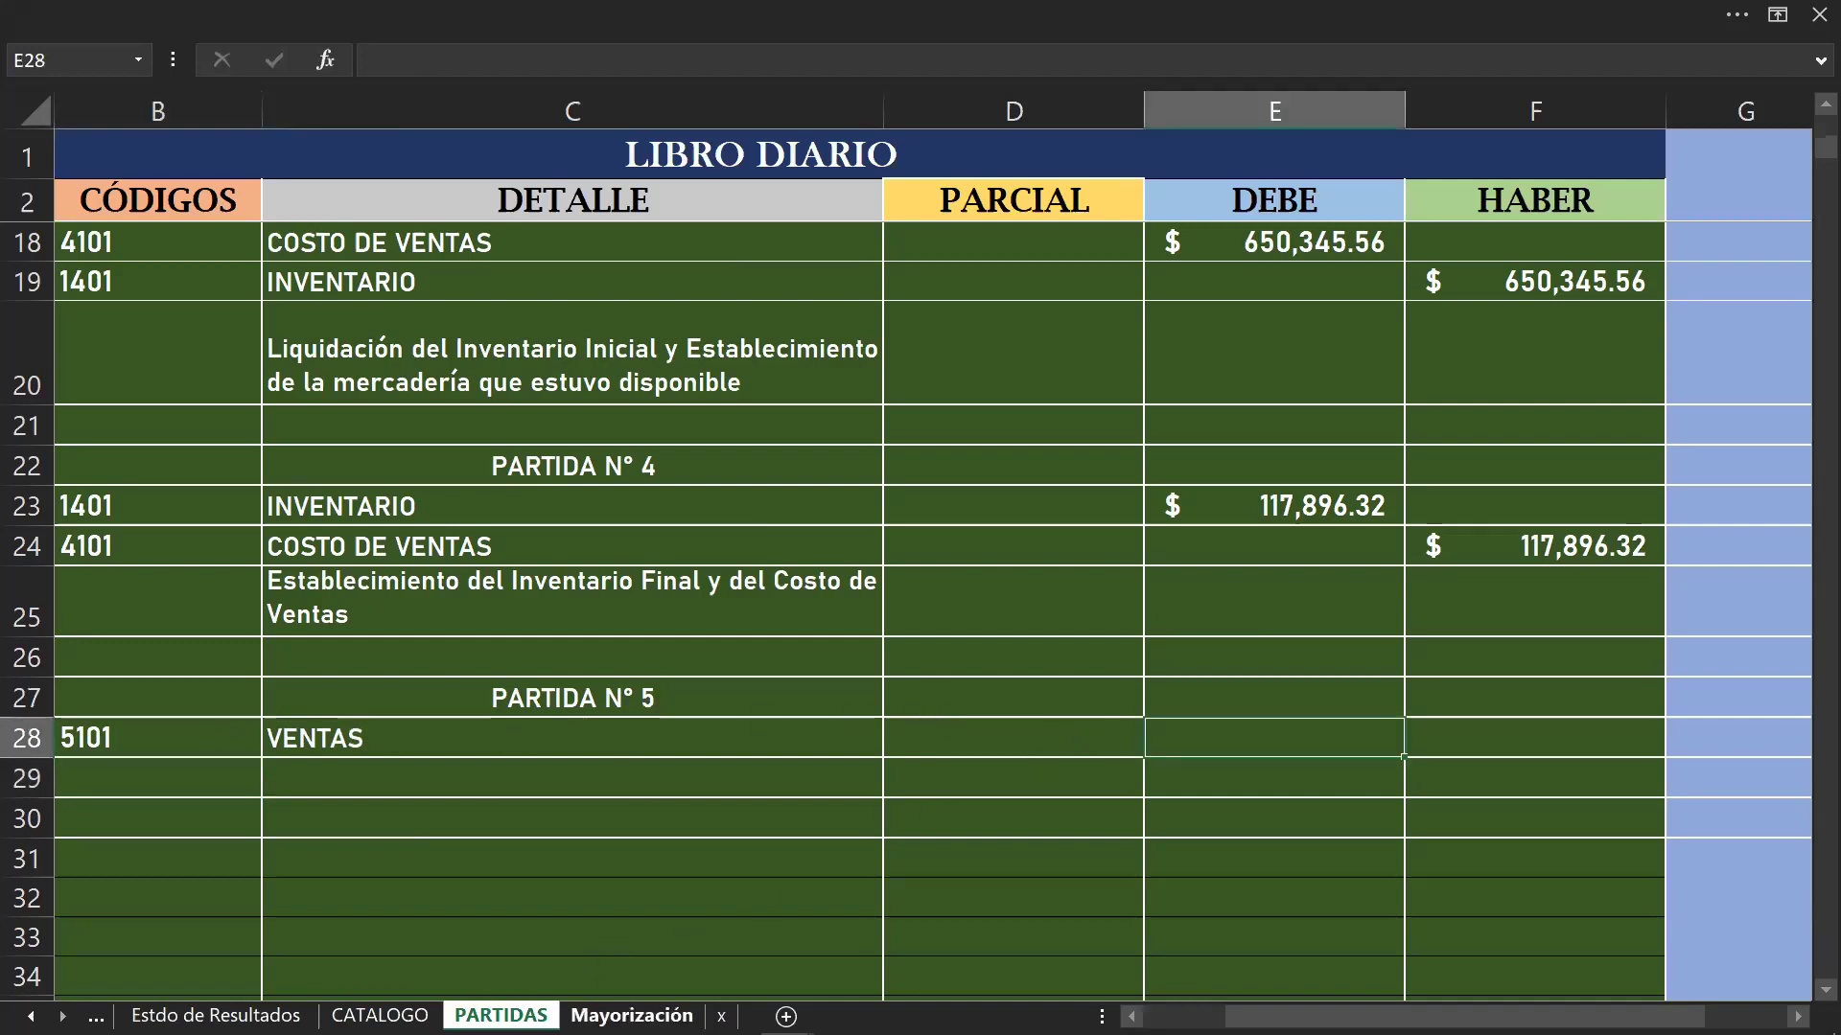
left_click(632, 1015)
scroll(588, 836, "up", 8)
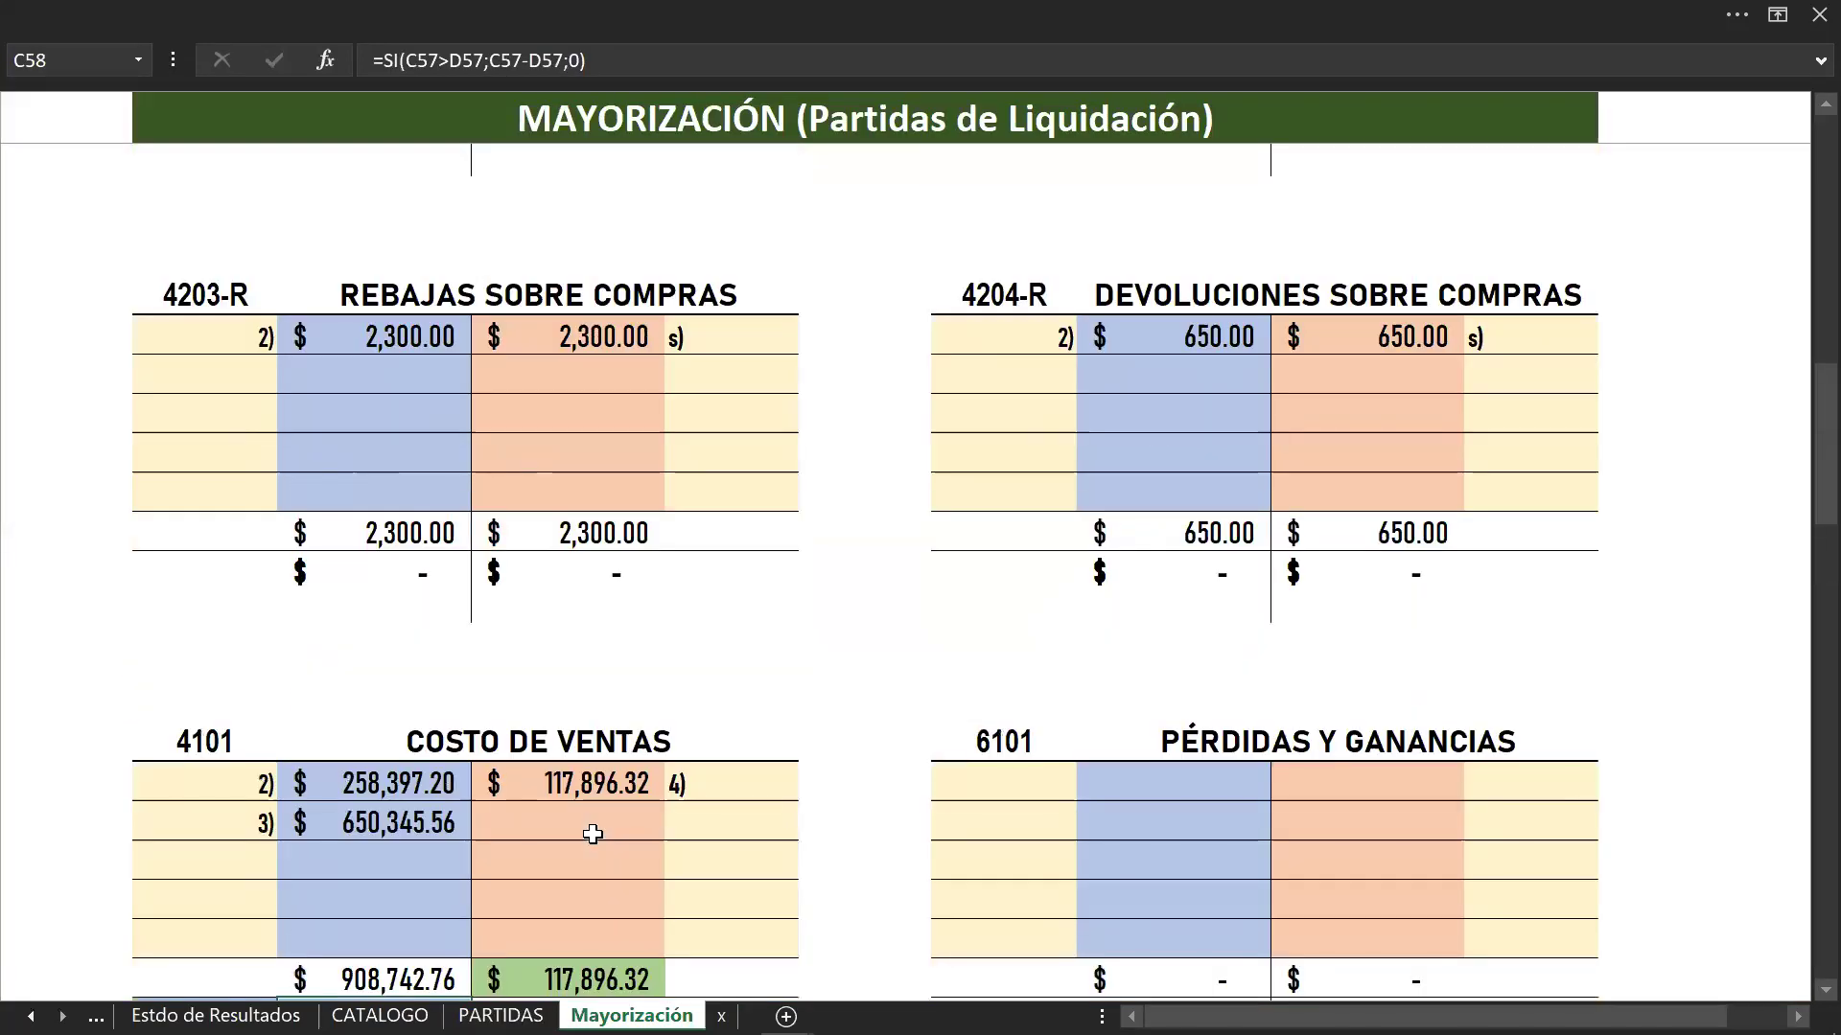
scroll(589, 836, "up", 6)
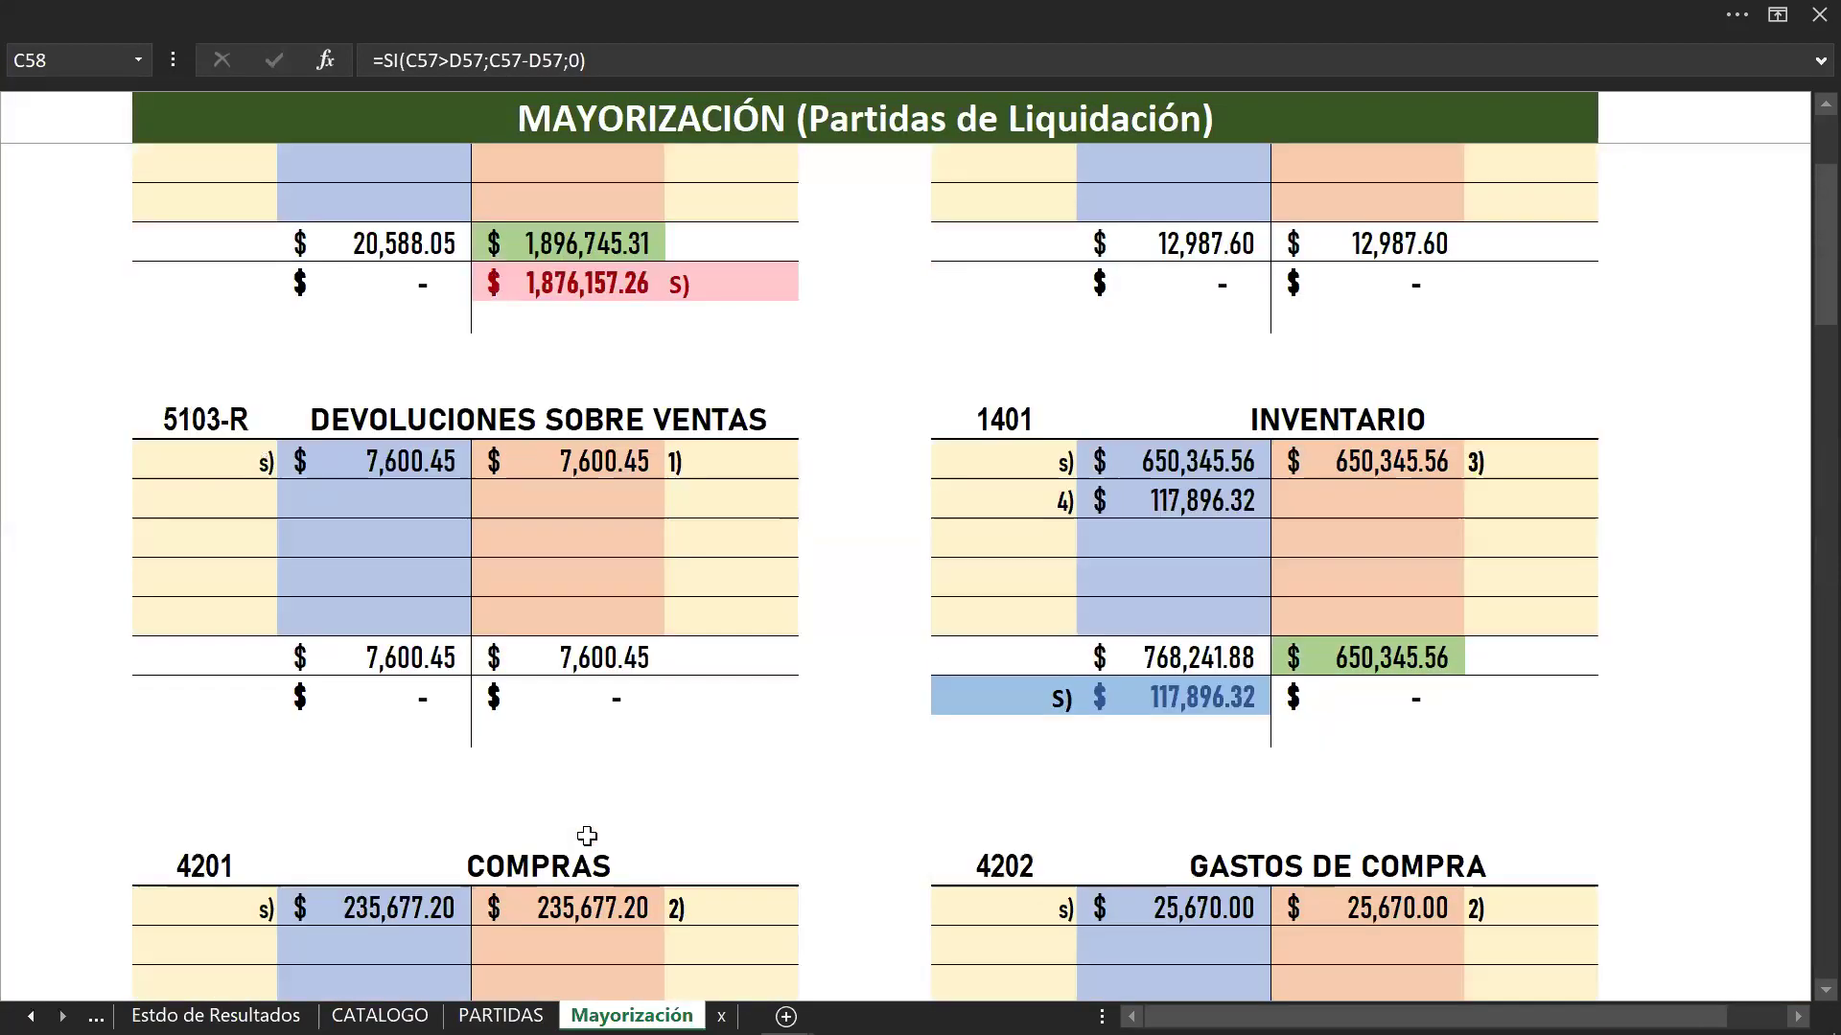
scroll(587, 836, "down", 2)
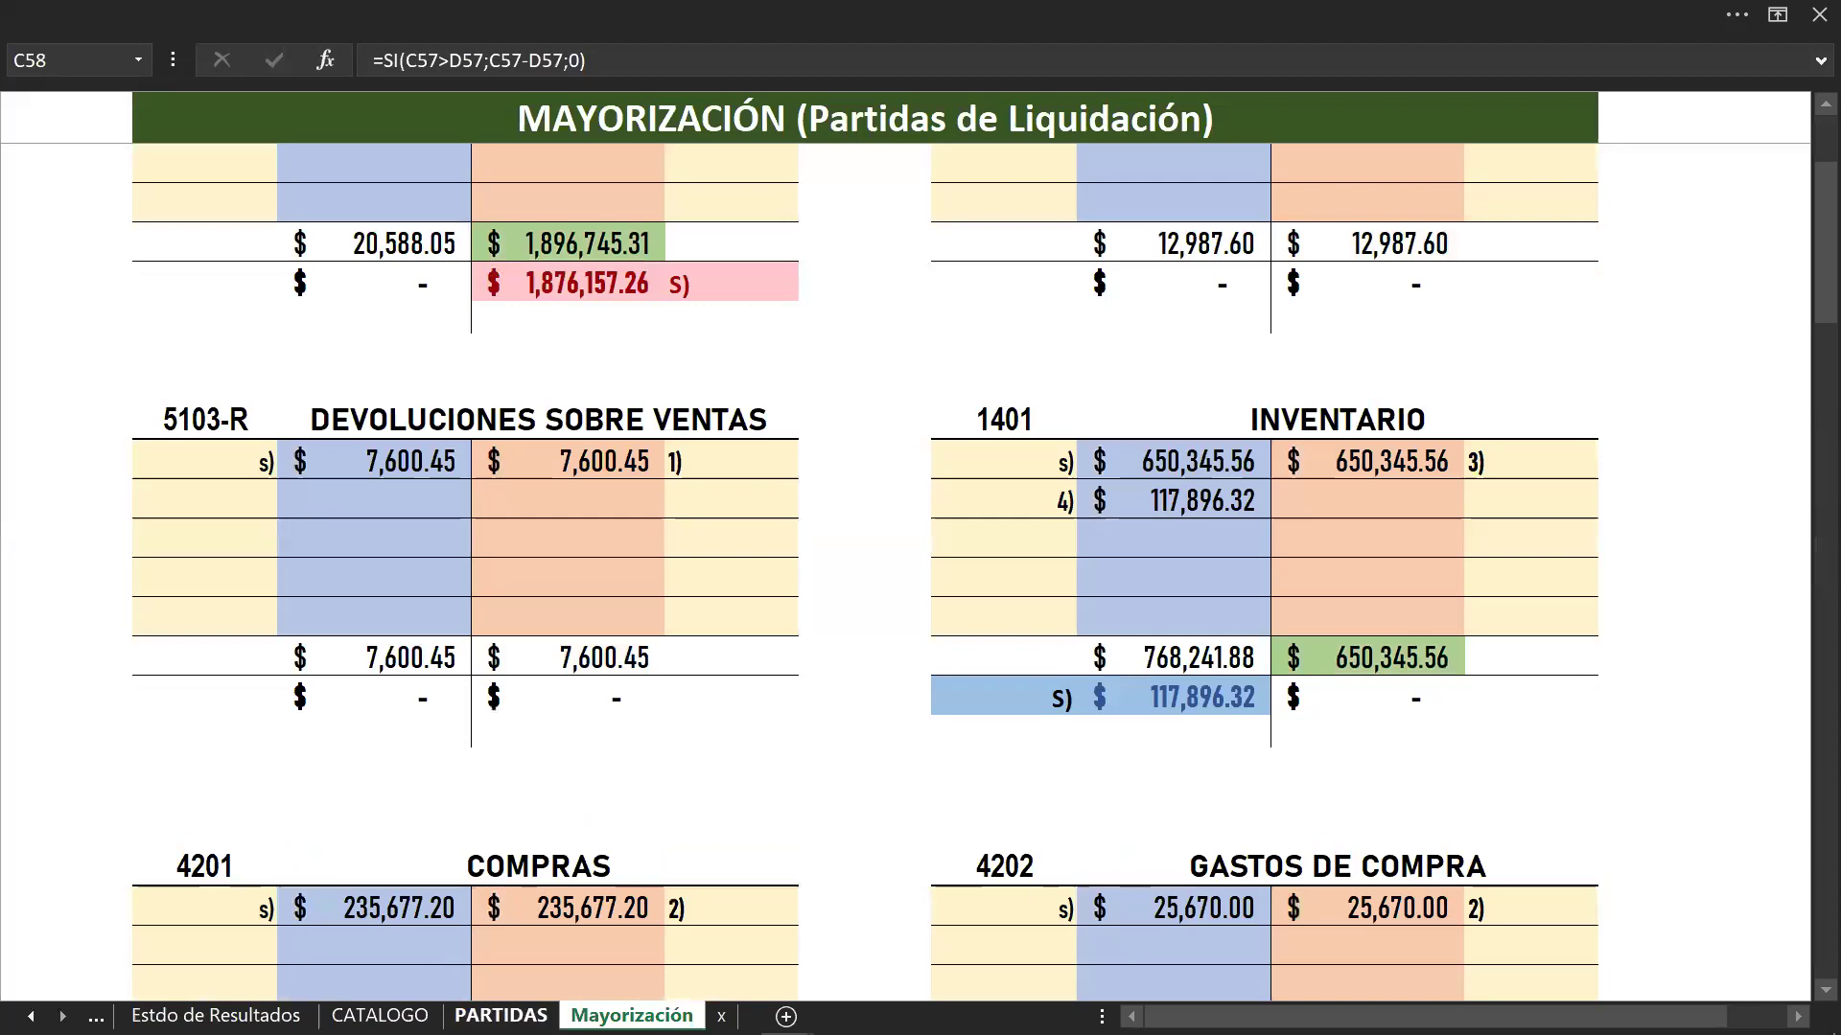
left_click(501, 1015)
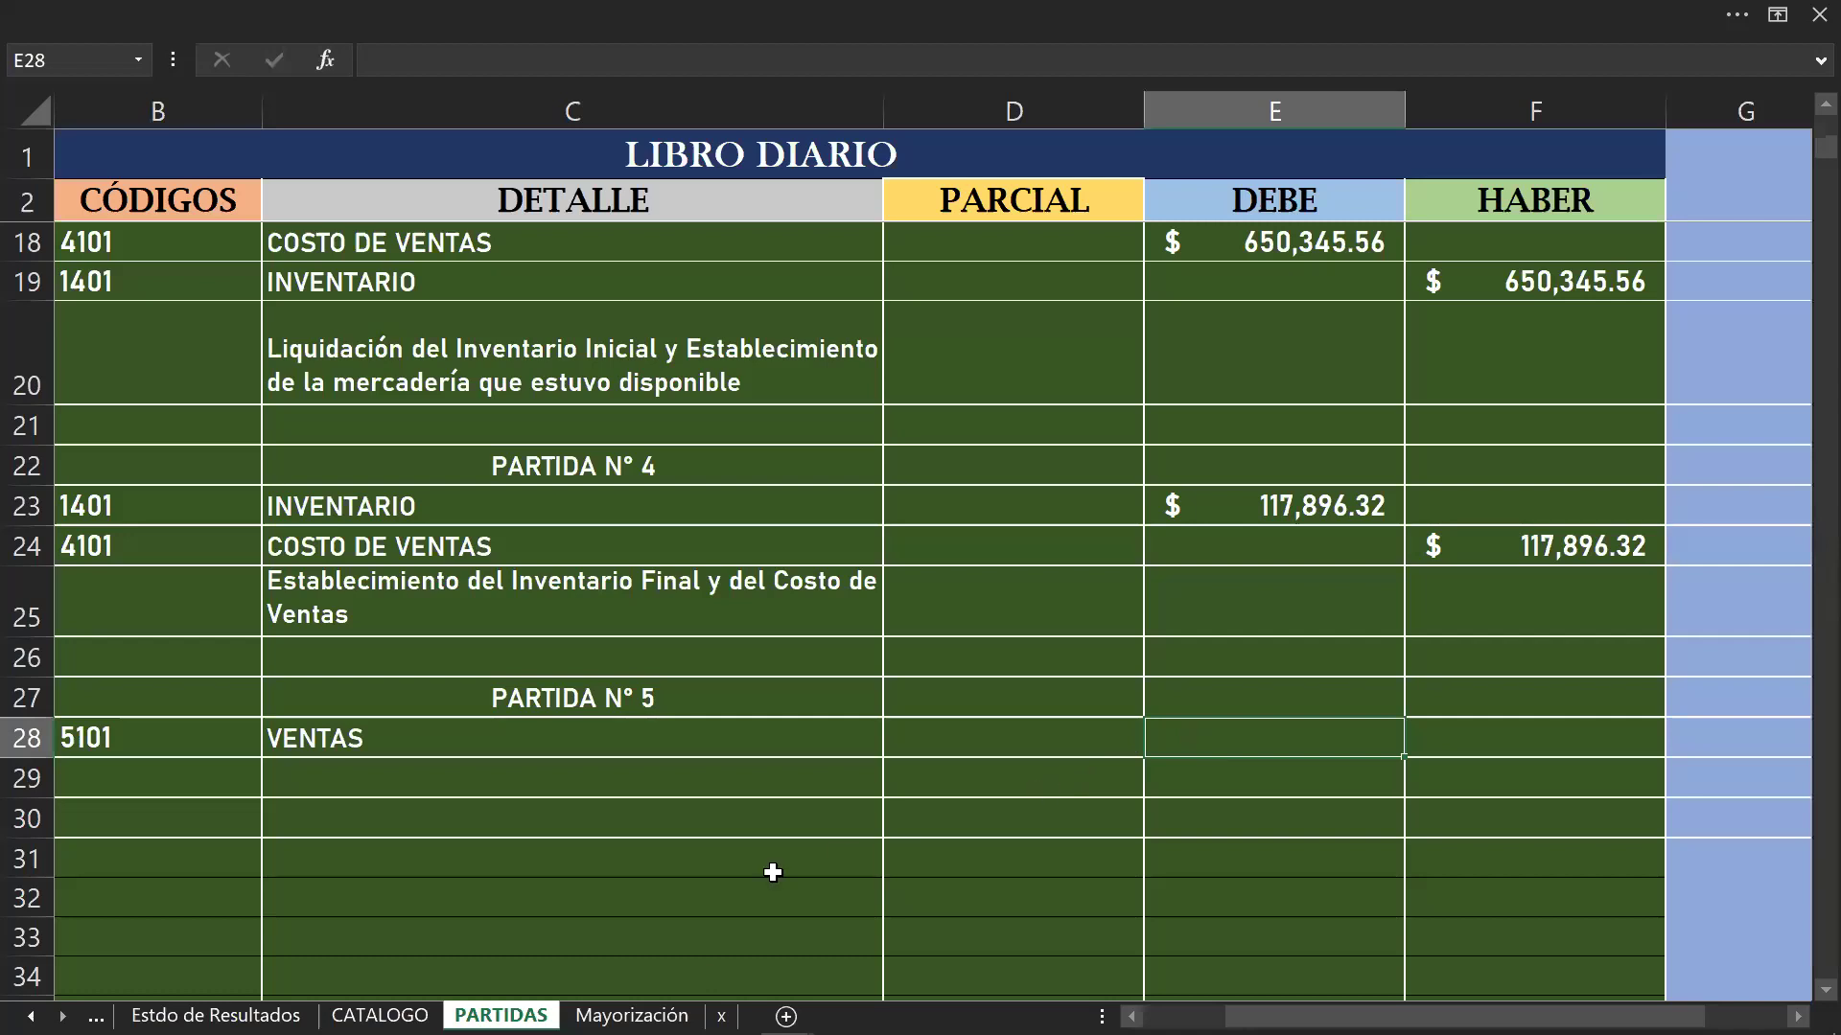
left_click(630, 1015)
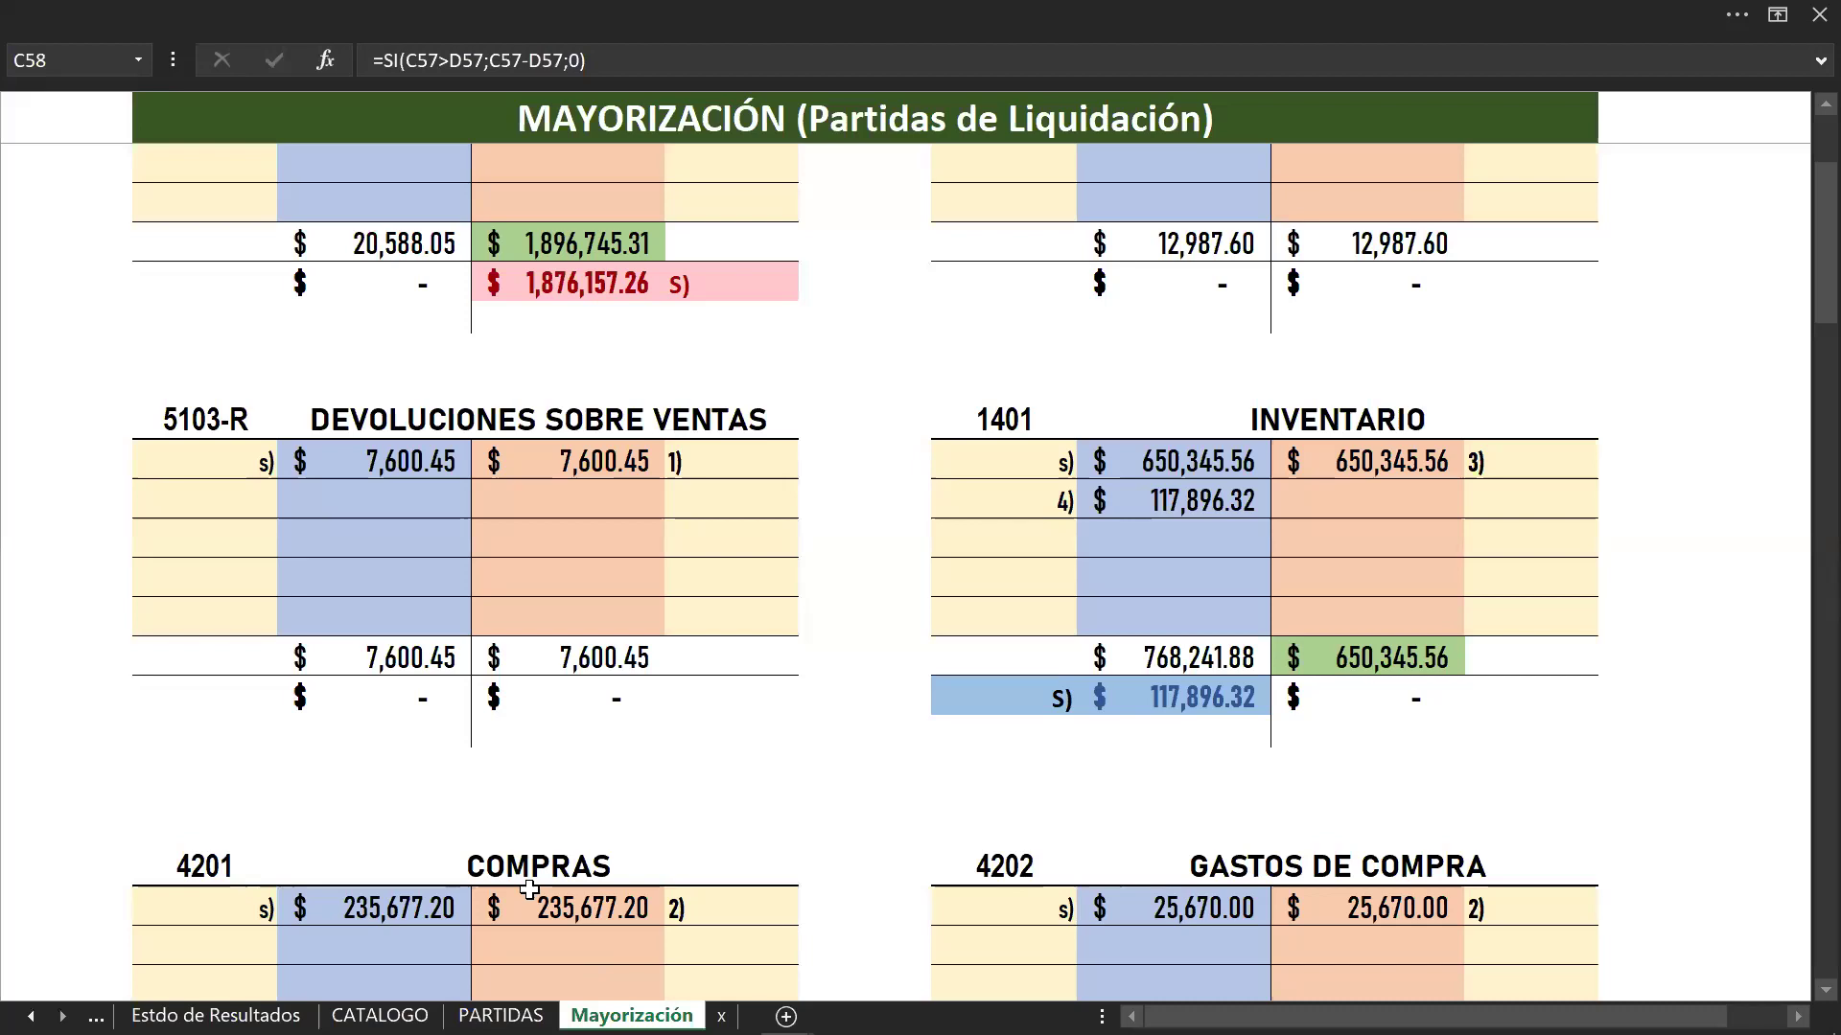
left_click(500, 1015)
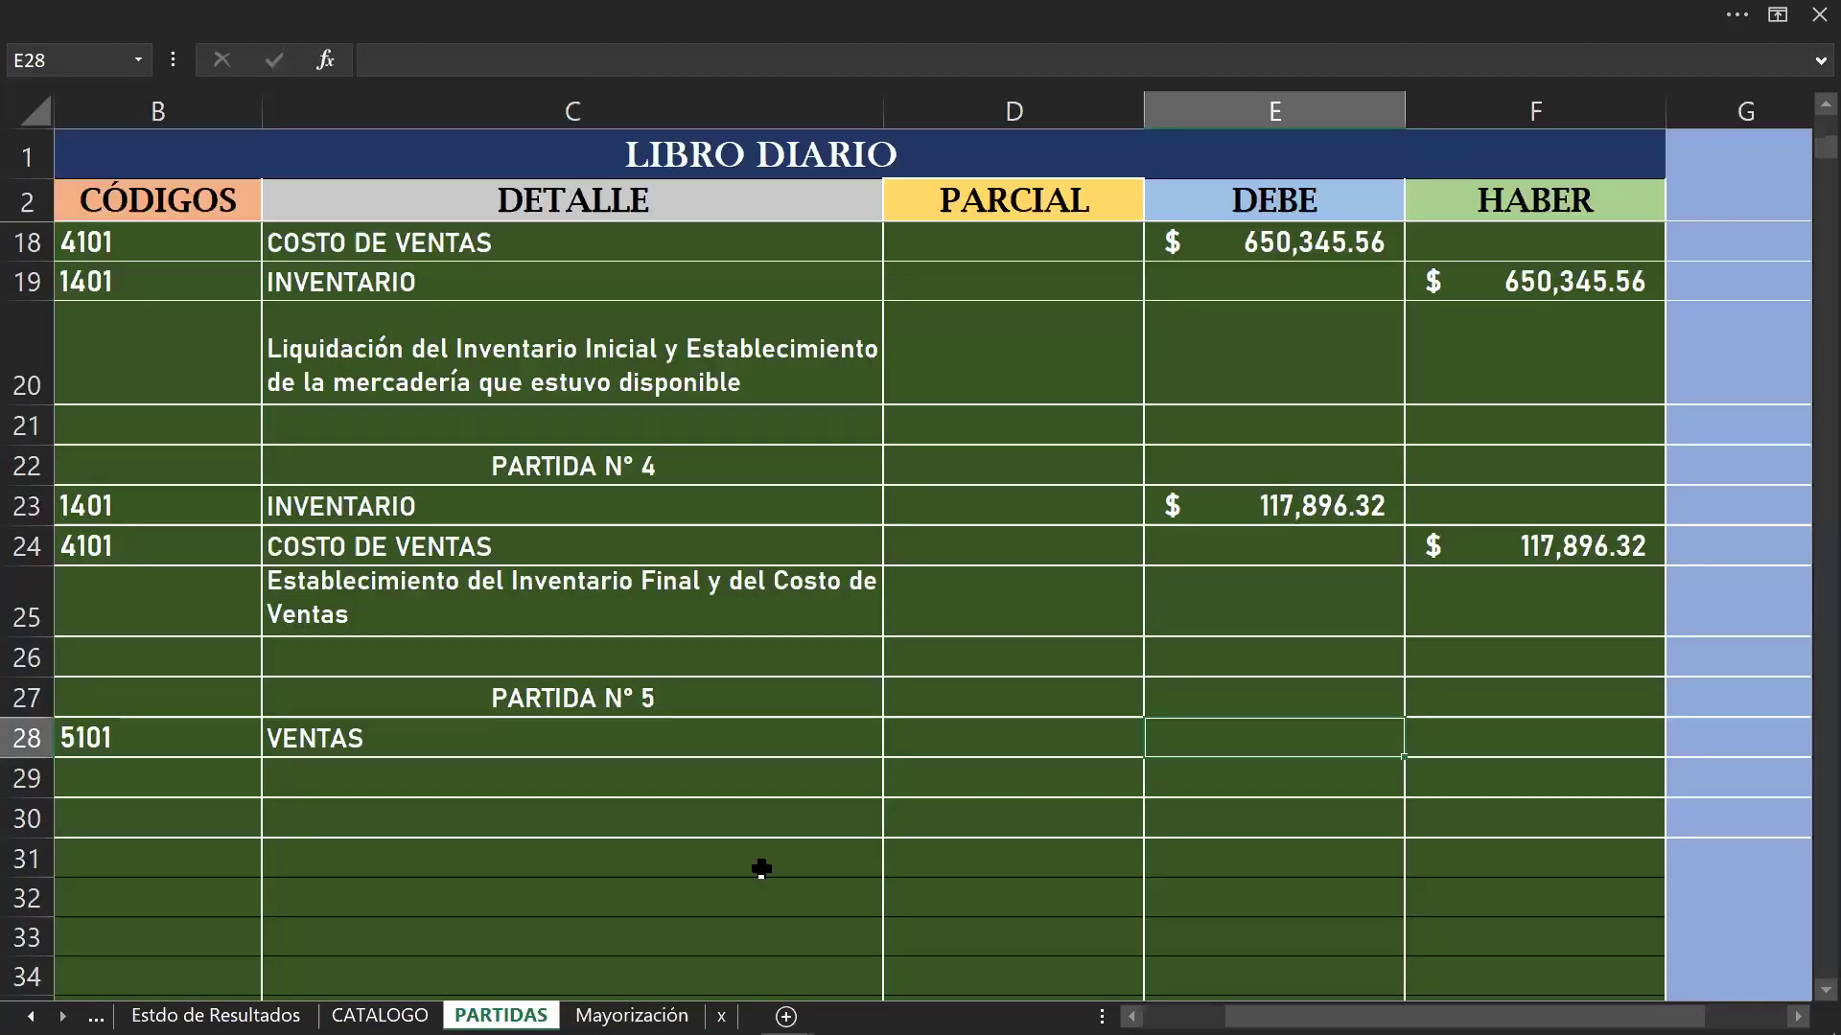
type("1")
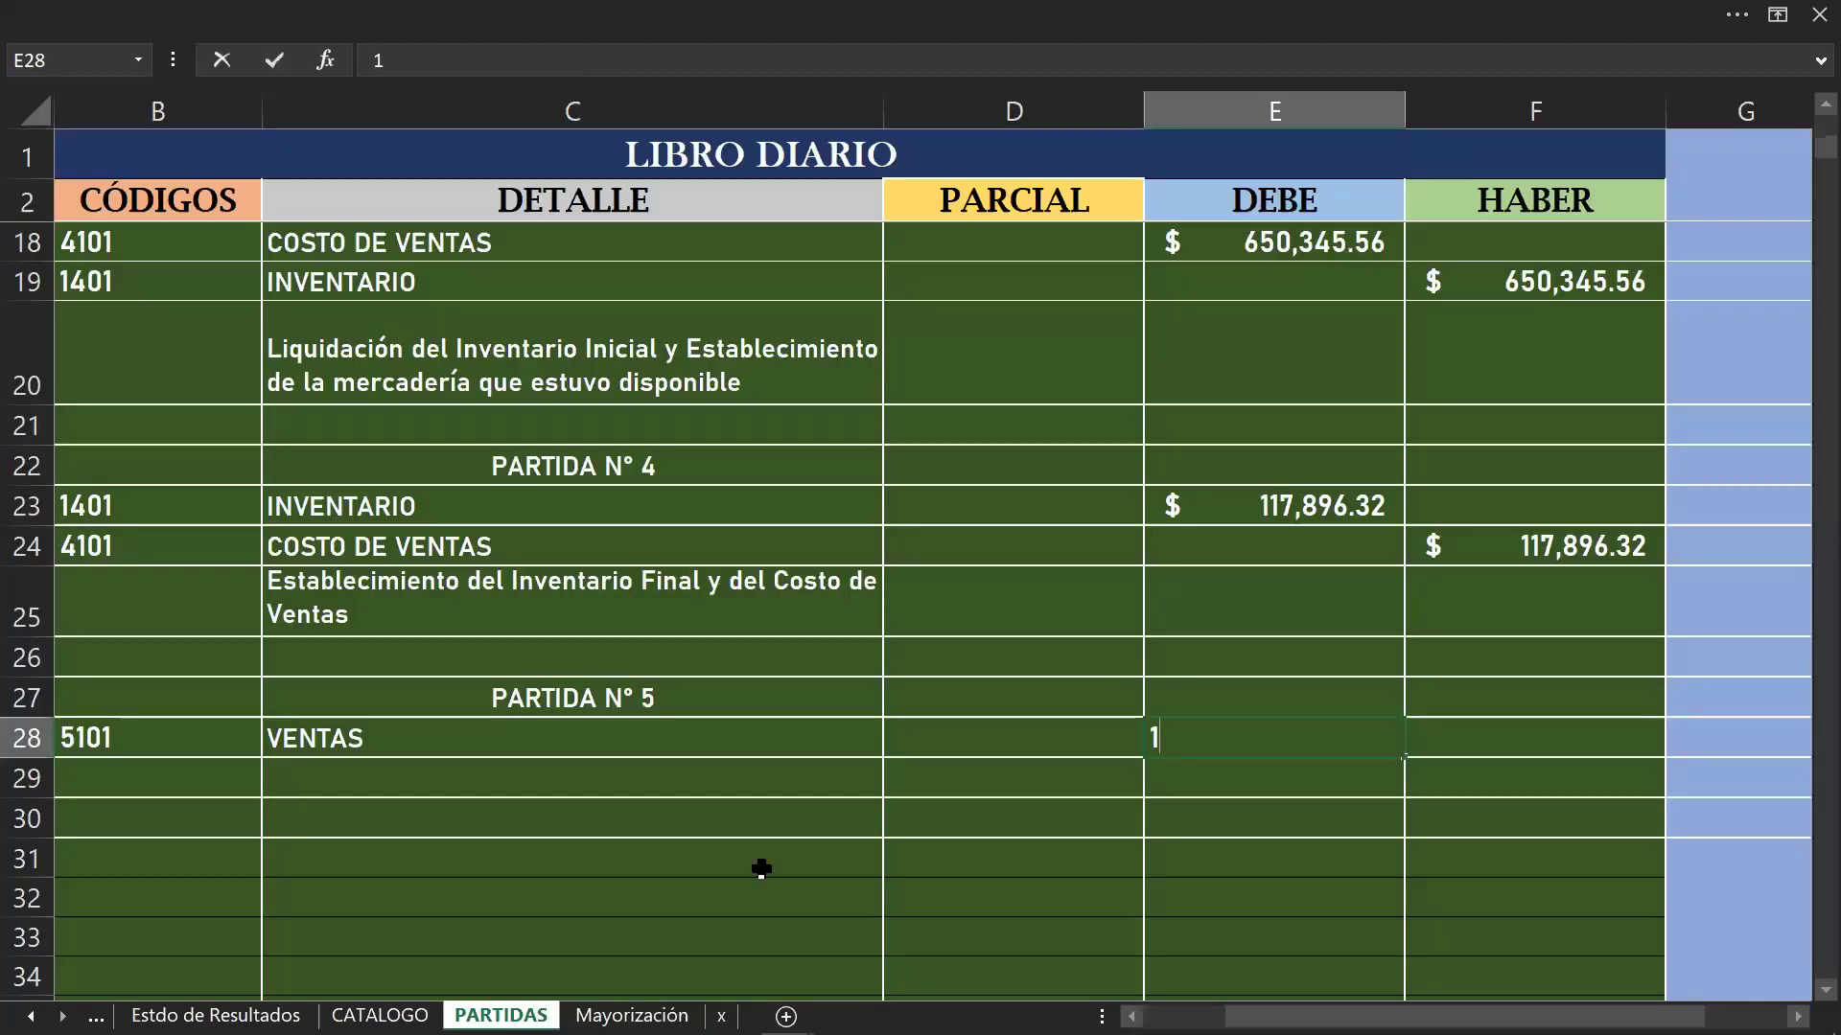
type("876")
left_click(632, 1015)
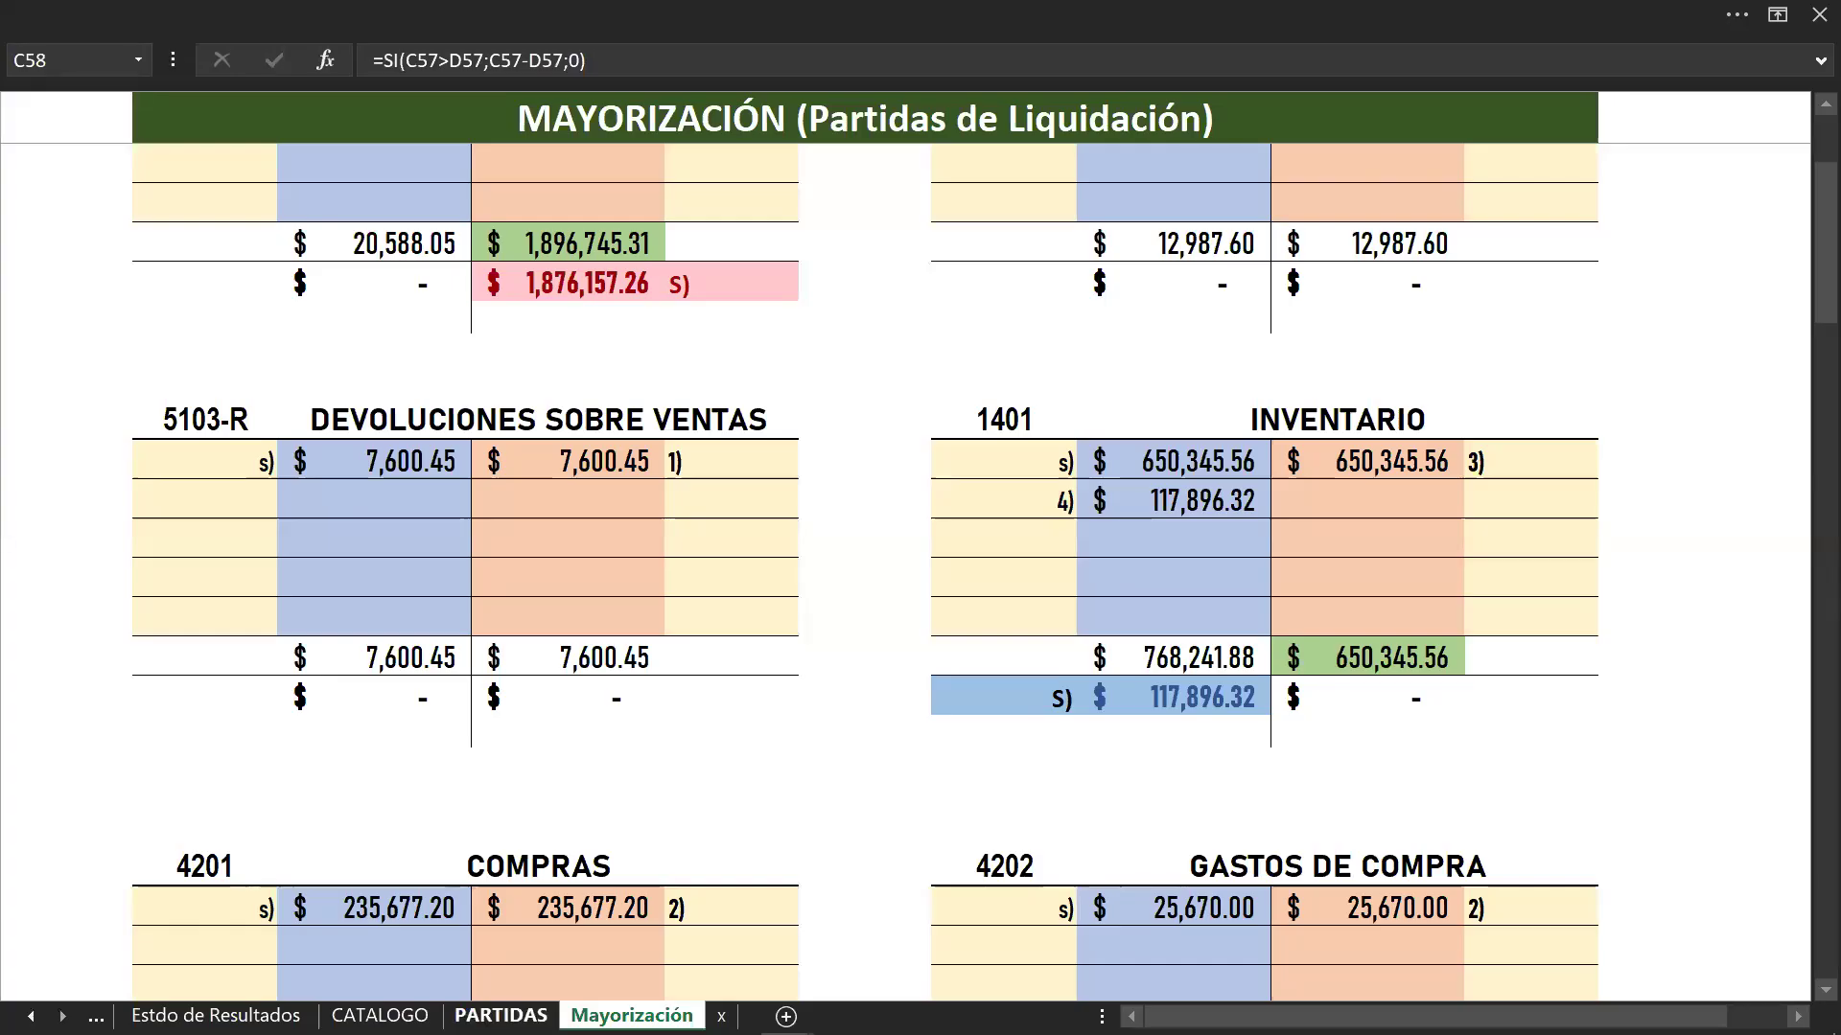
left_click(501, 1016)
double_click(1335, 738)
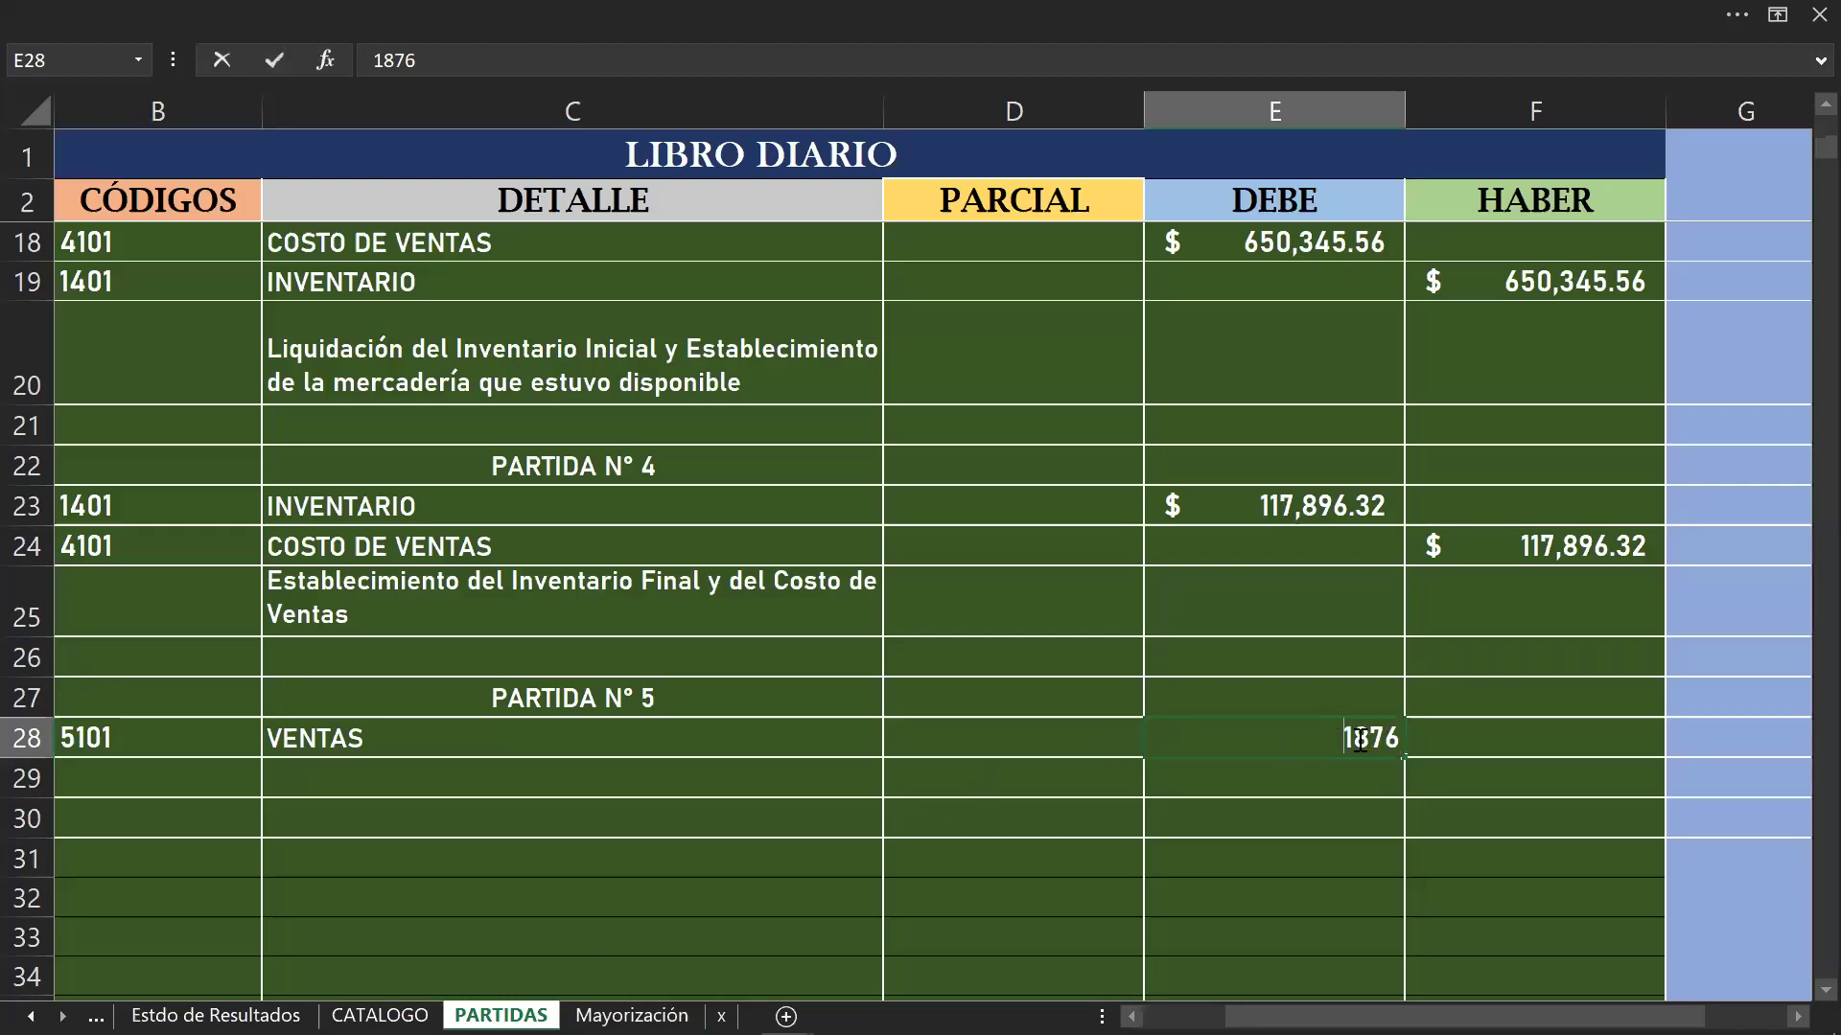
type("157.26")
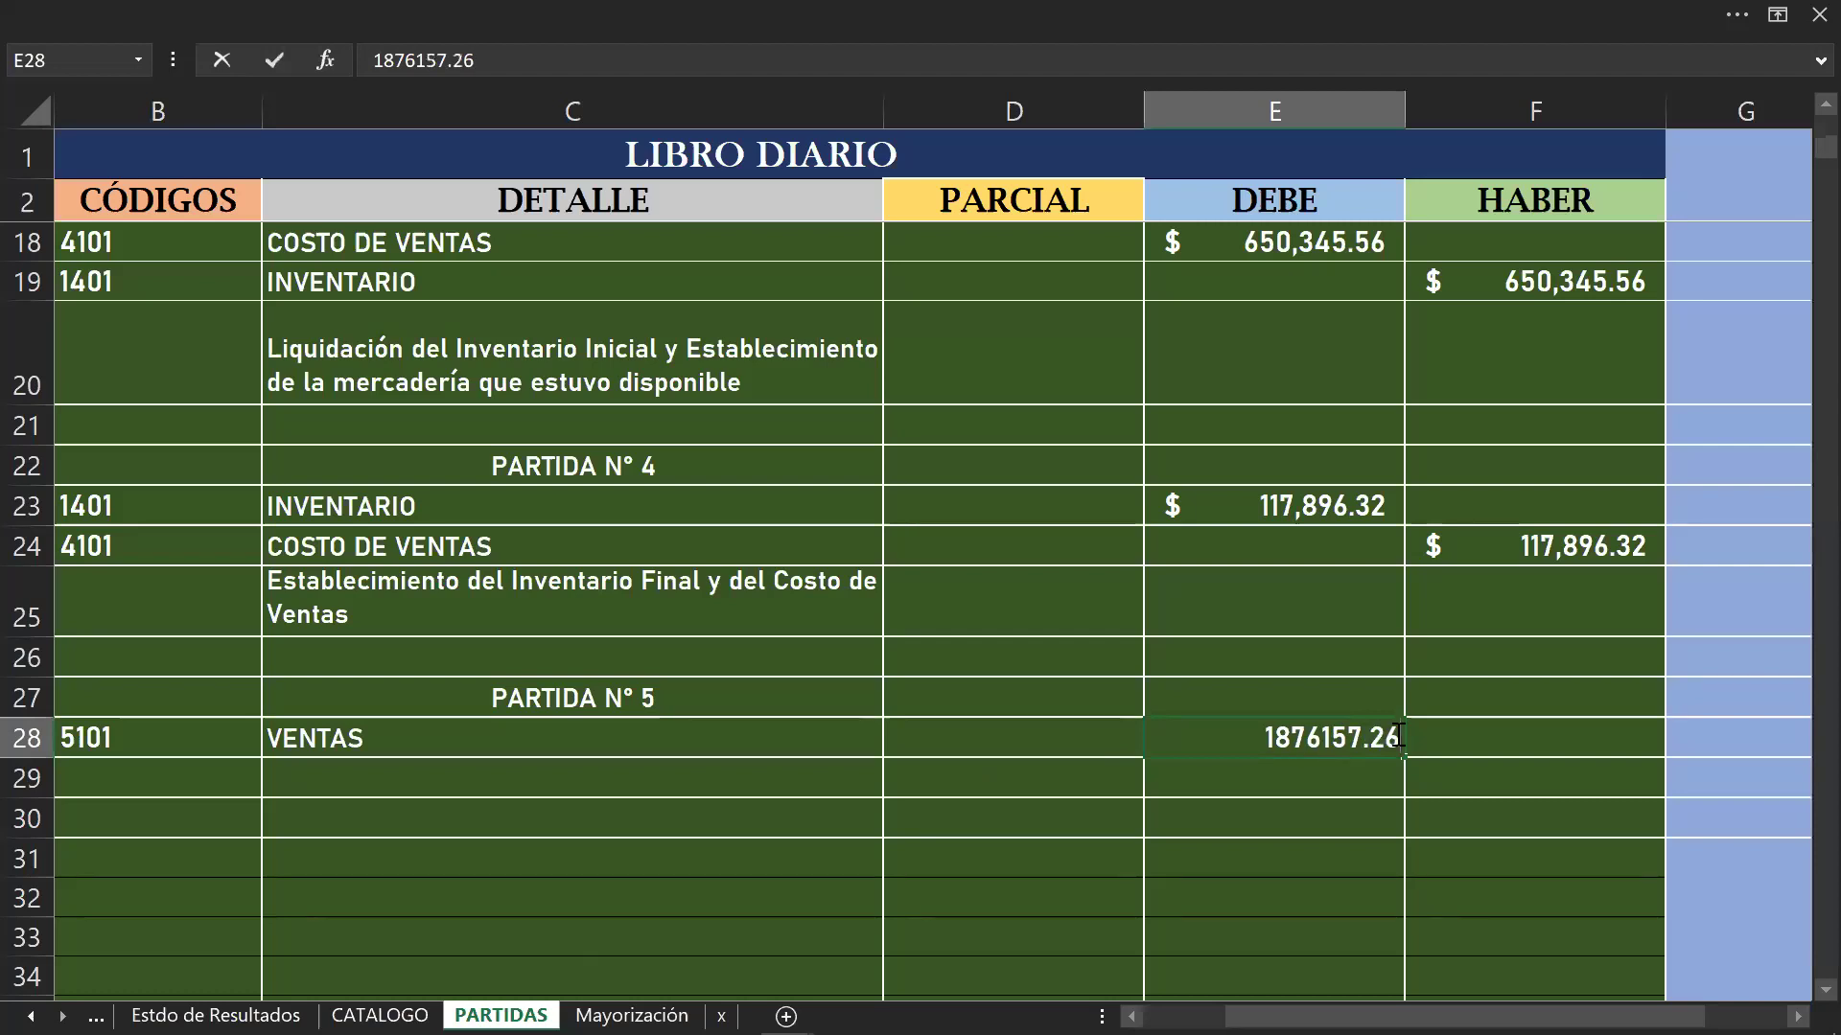
key("Return")
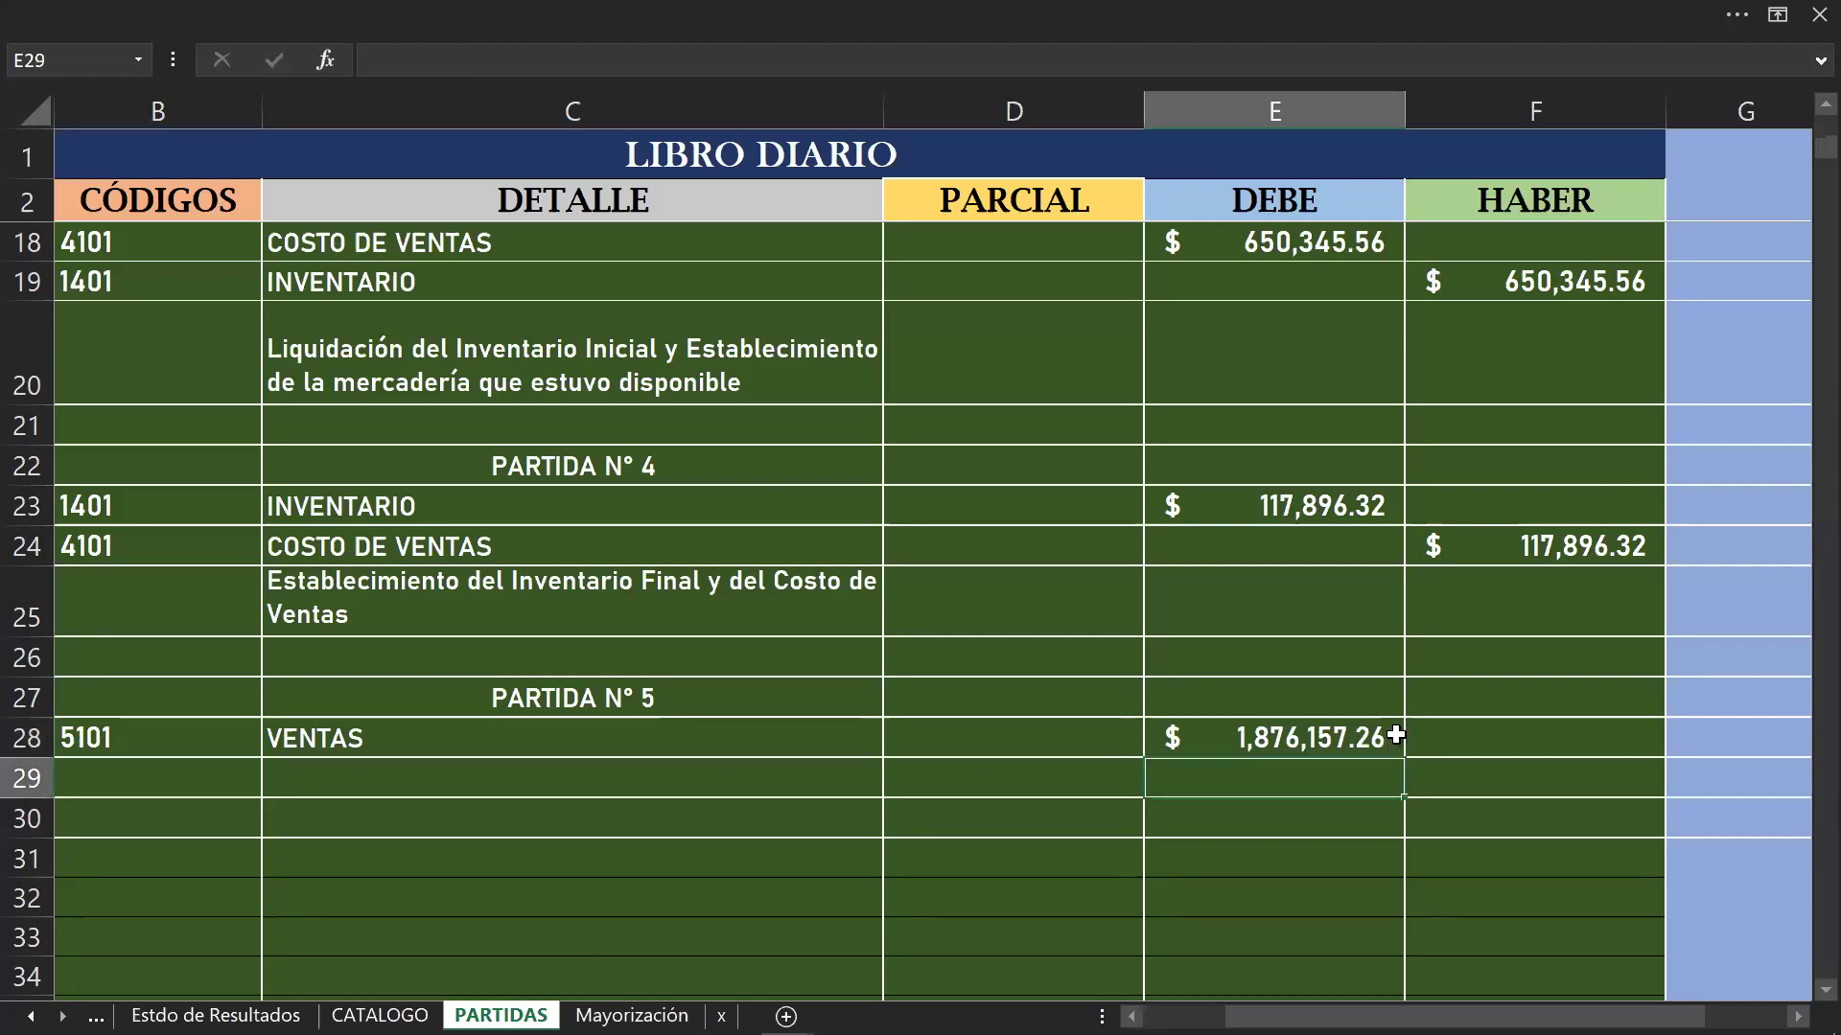
Step: Enter account code 4101 in cell B29 as the COSTO DE VENTAS line of entry 5
left_click(216, 778)
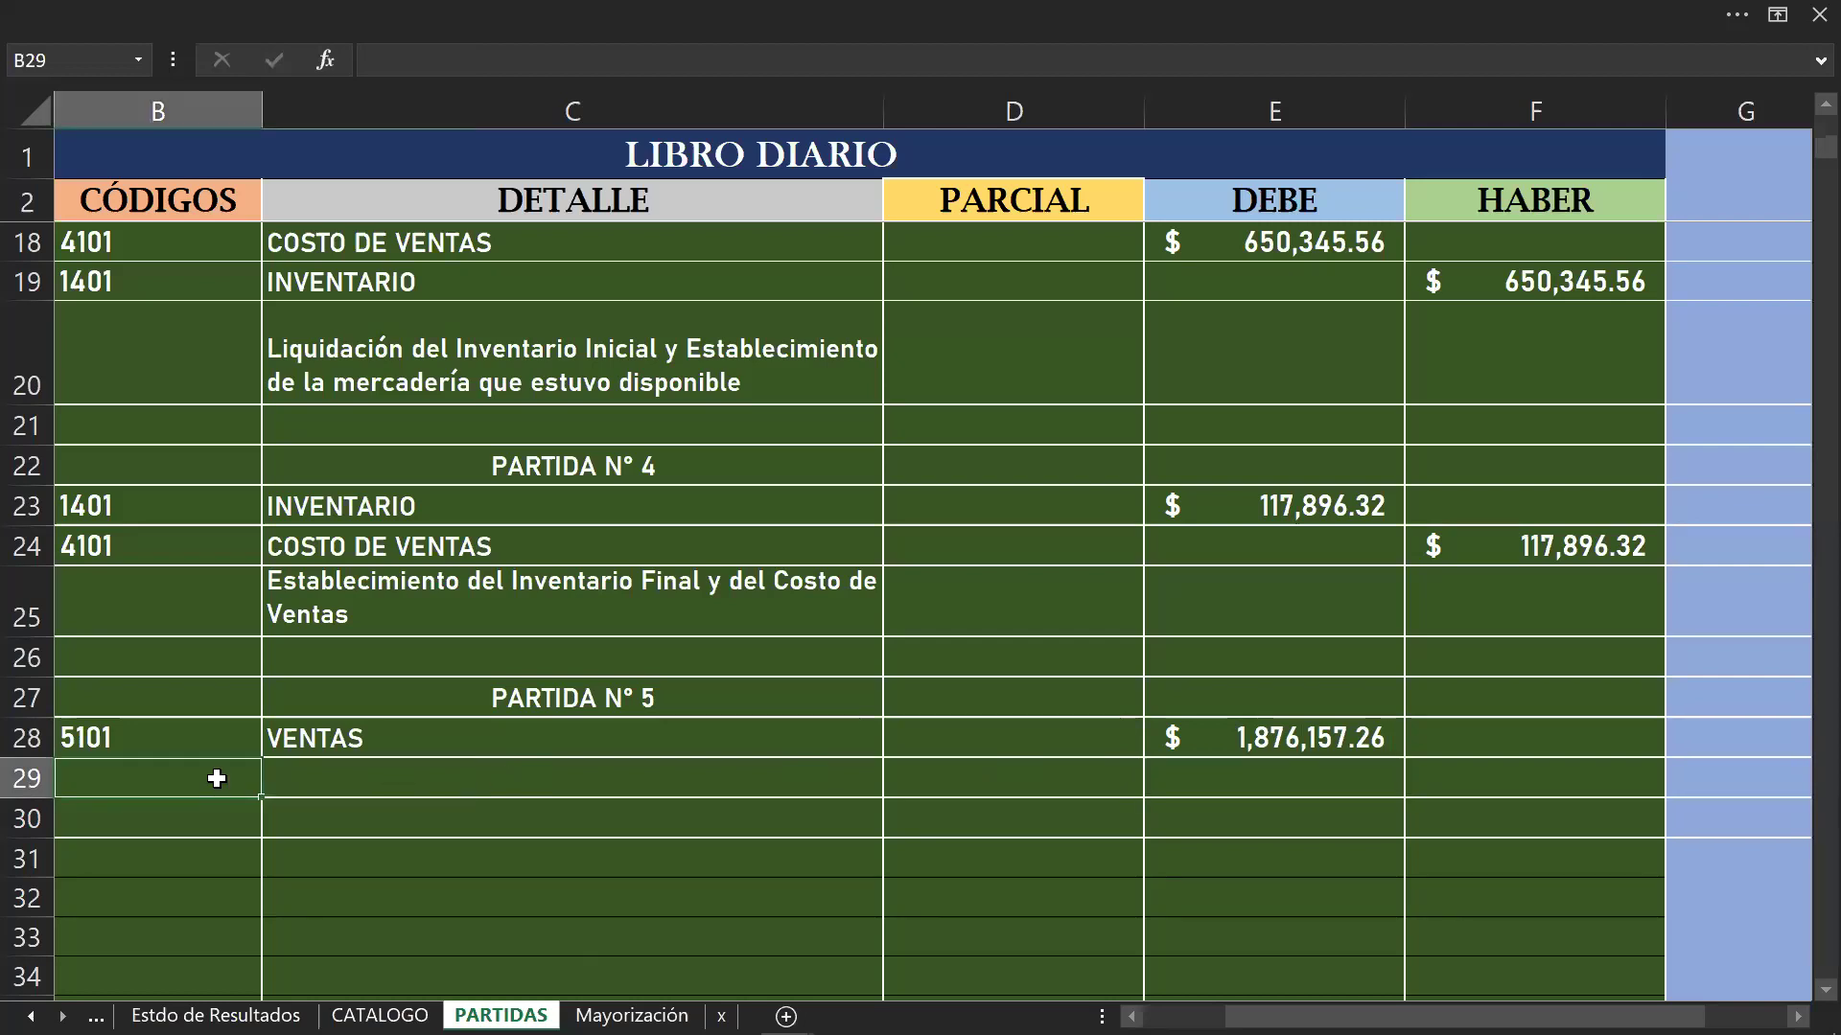
type("4101")
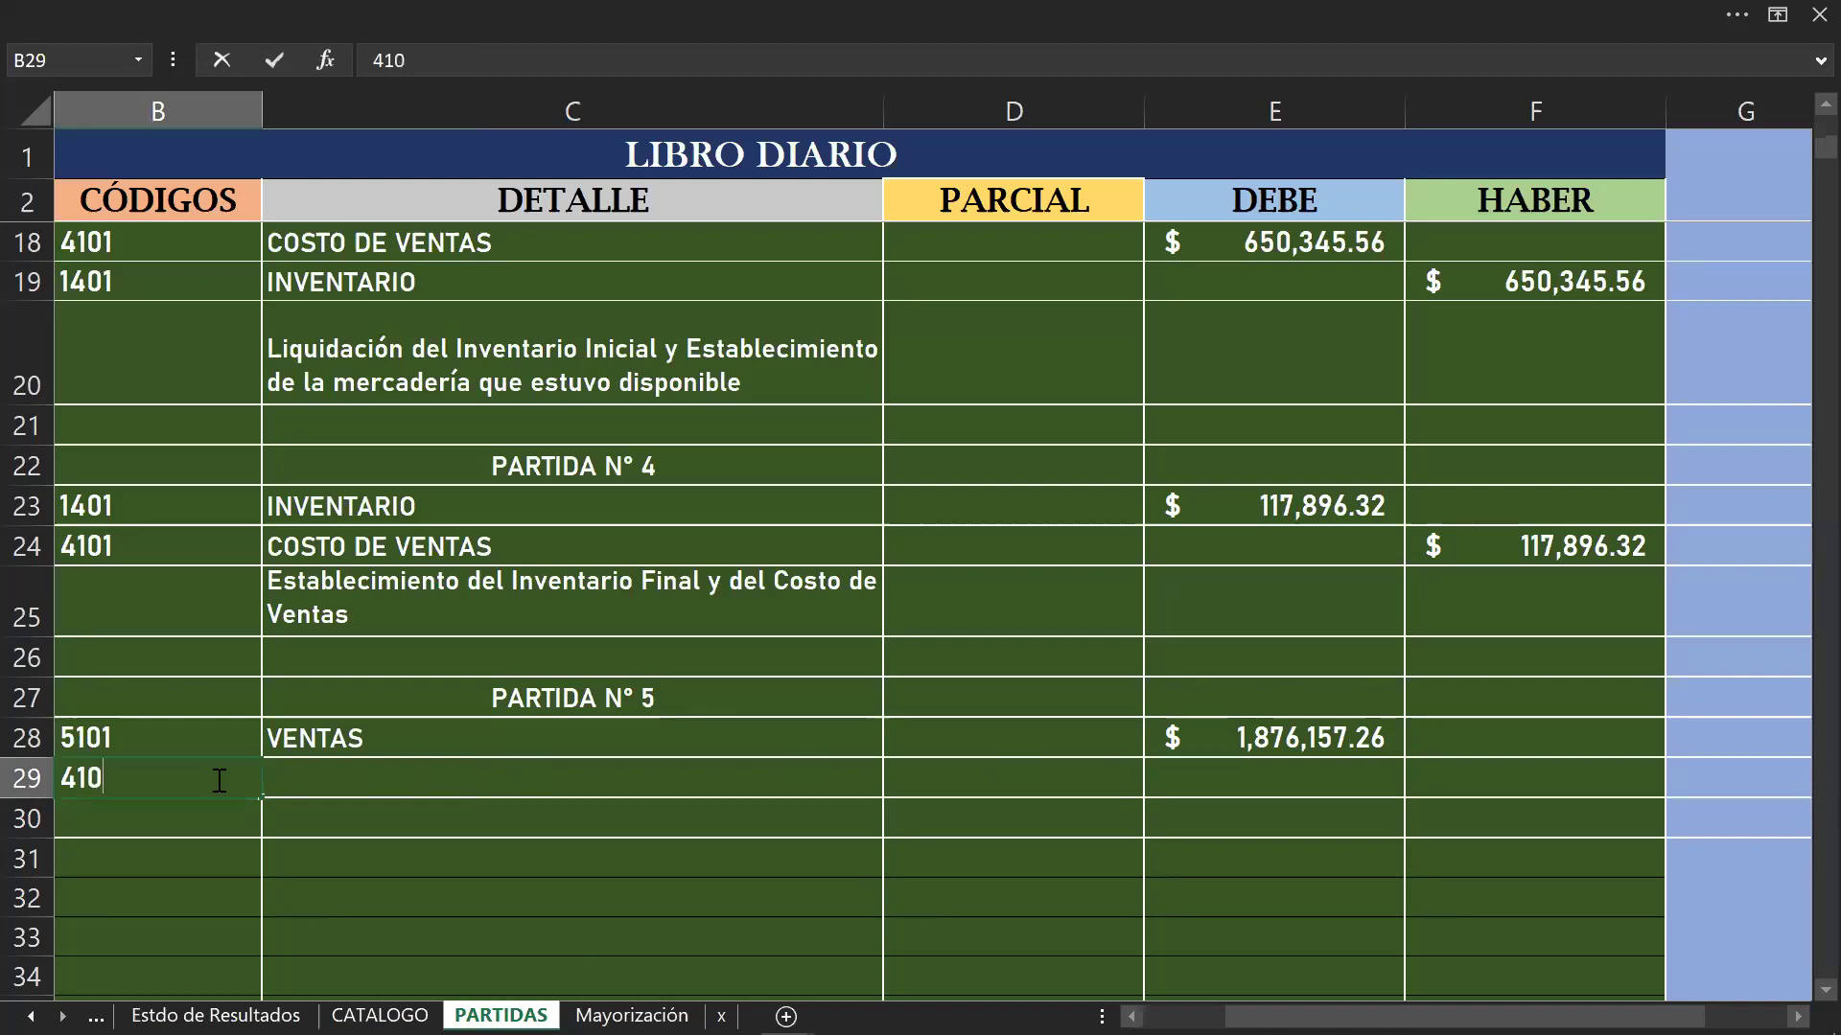
key("Tab")
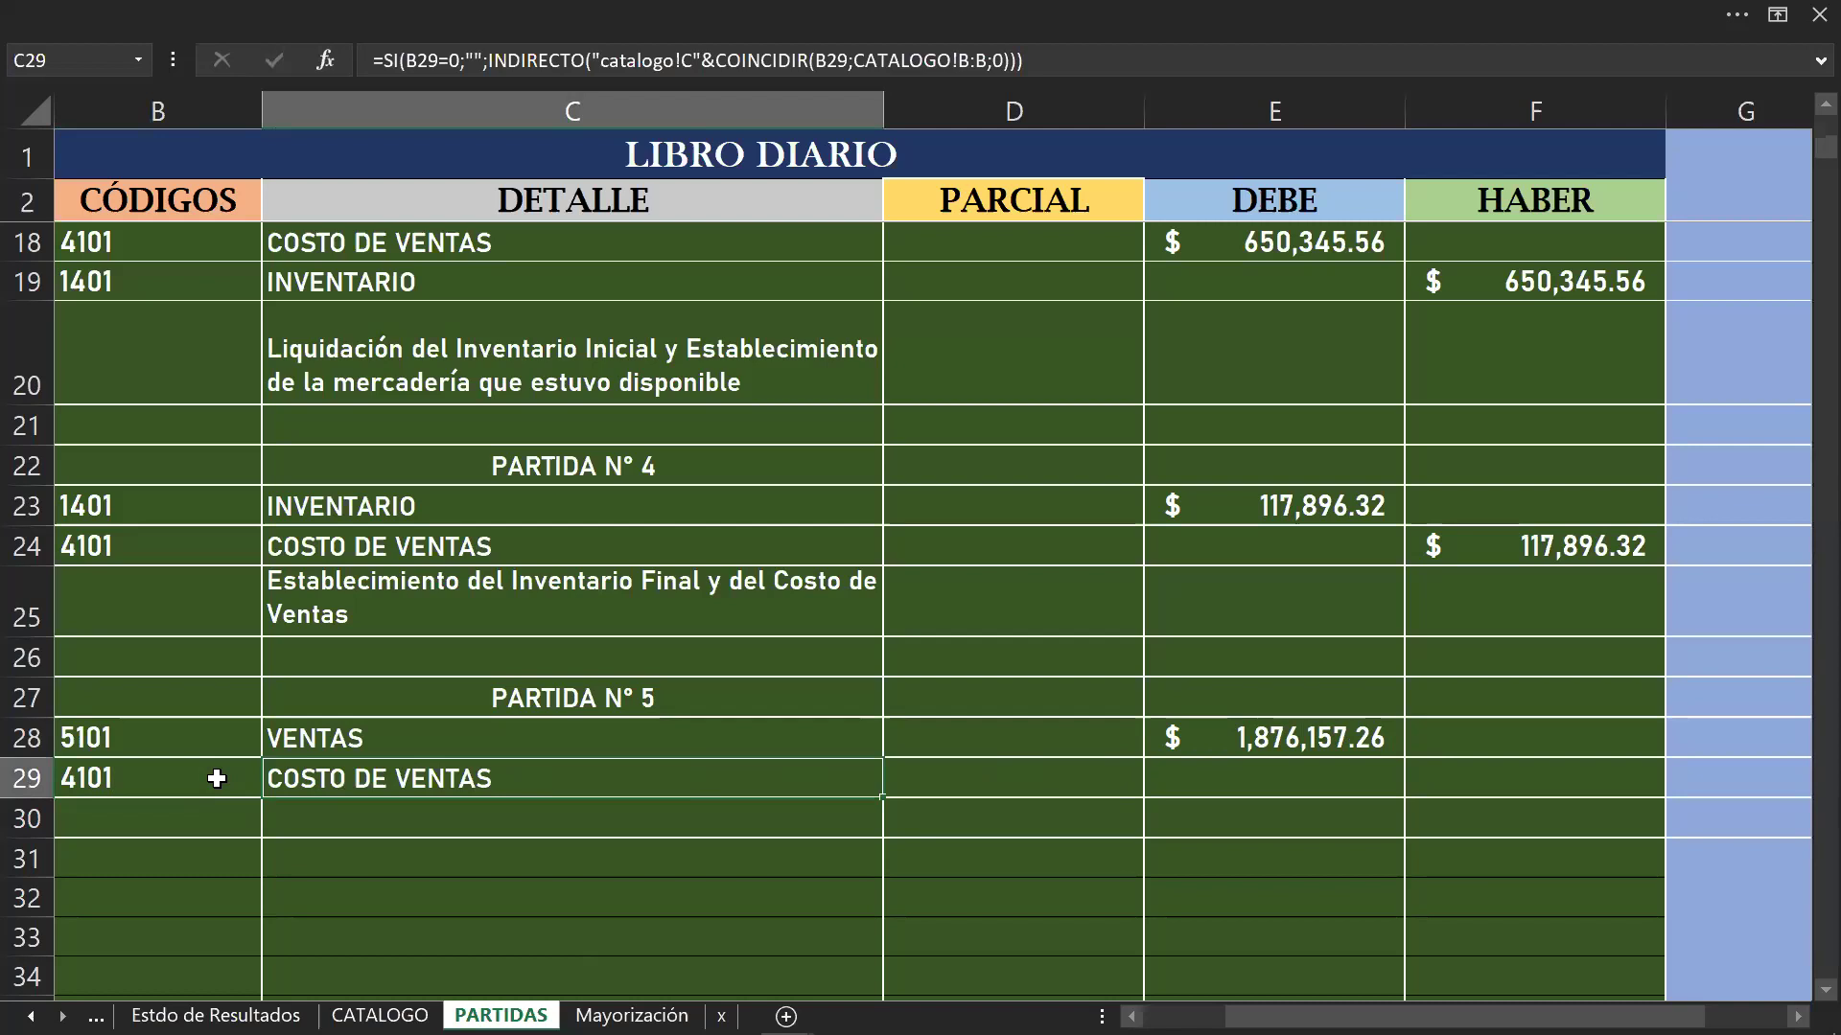
Step: Look up the COSTO DE VENTAS balance in the ledger and enter 790846.44 as its credit in cell F29 of the PARTIDAS sheet
left_click(1430, 794)
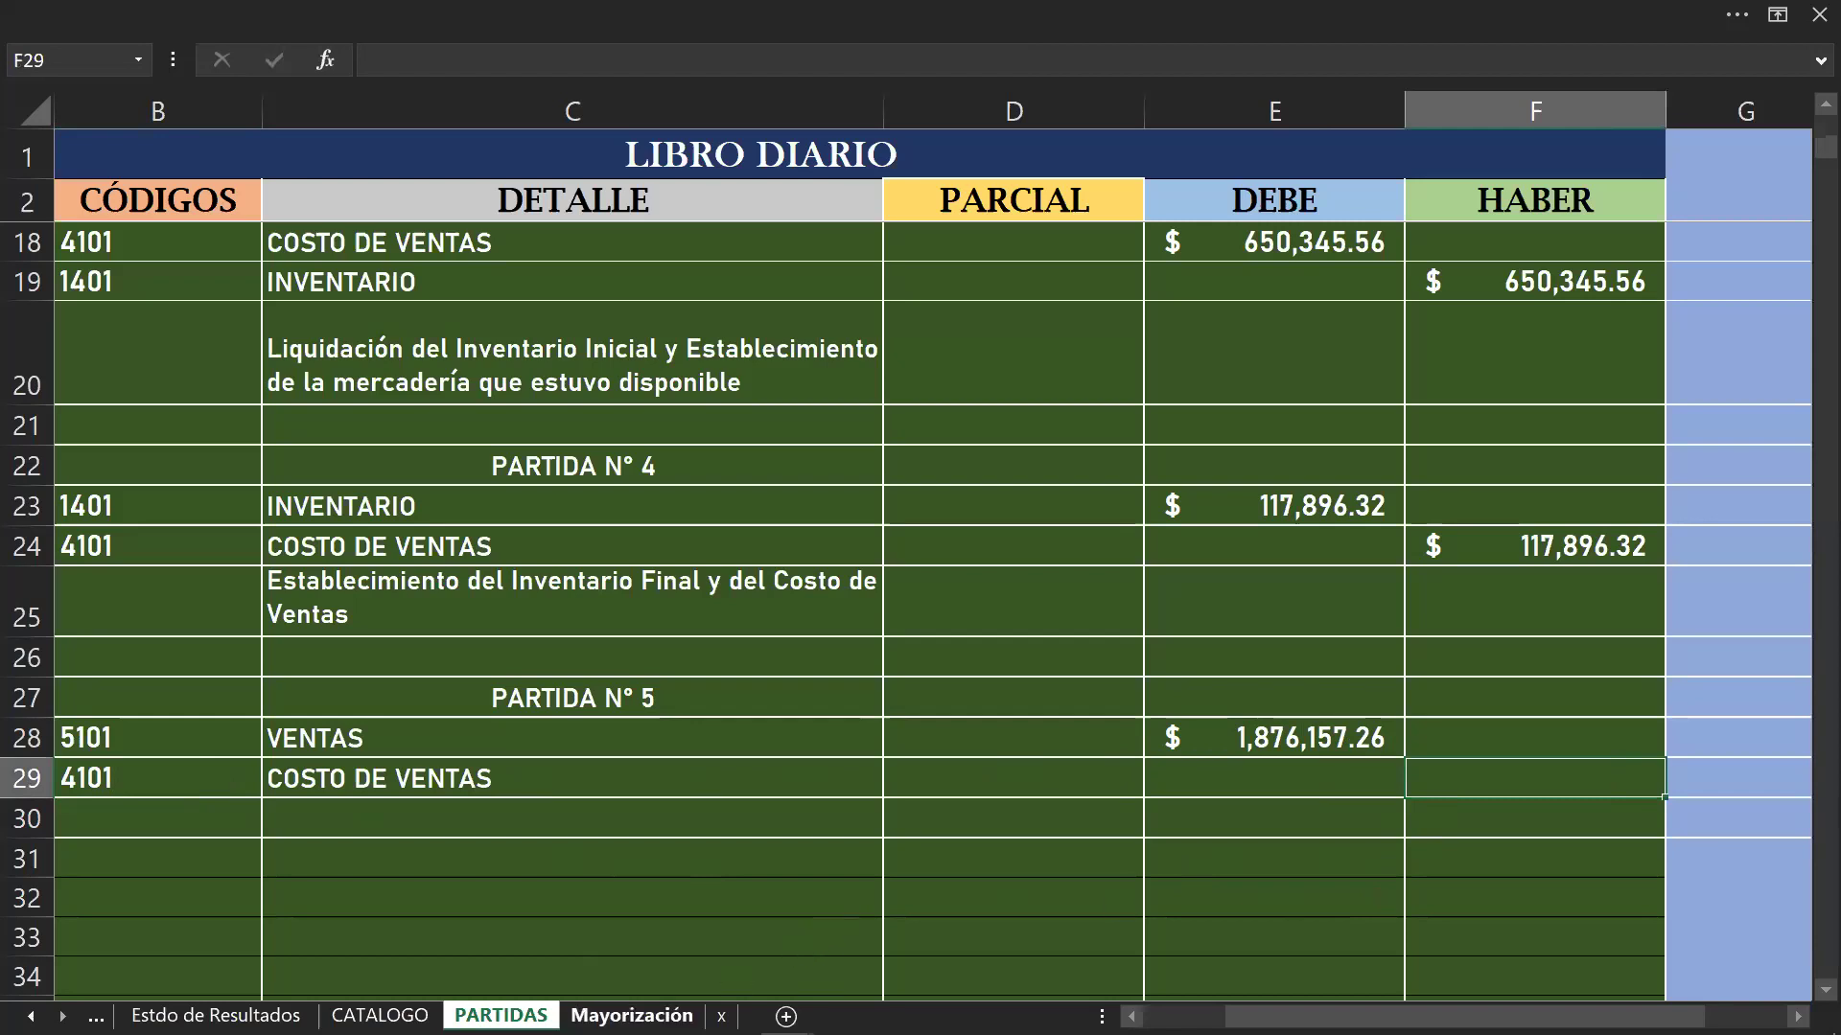
left_click(631, 1016)
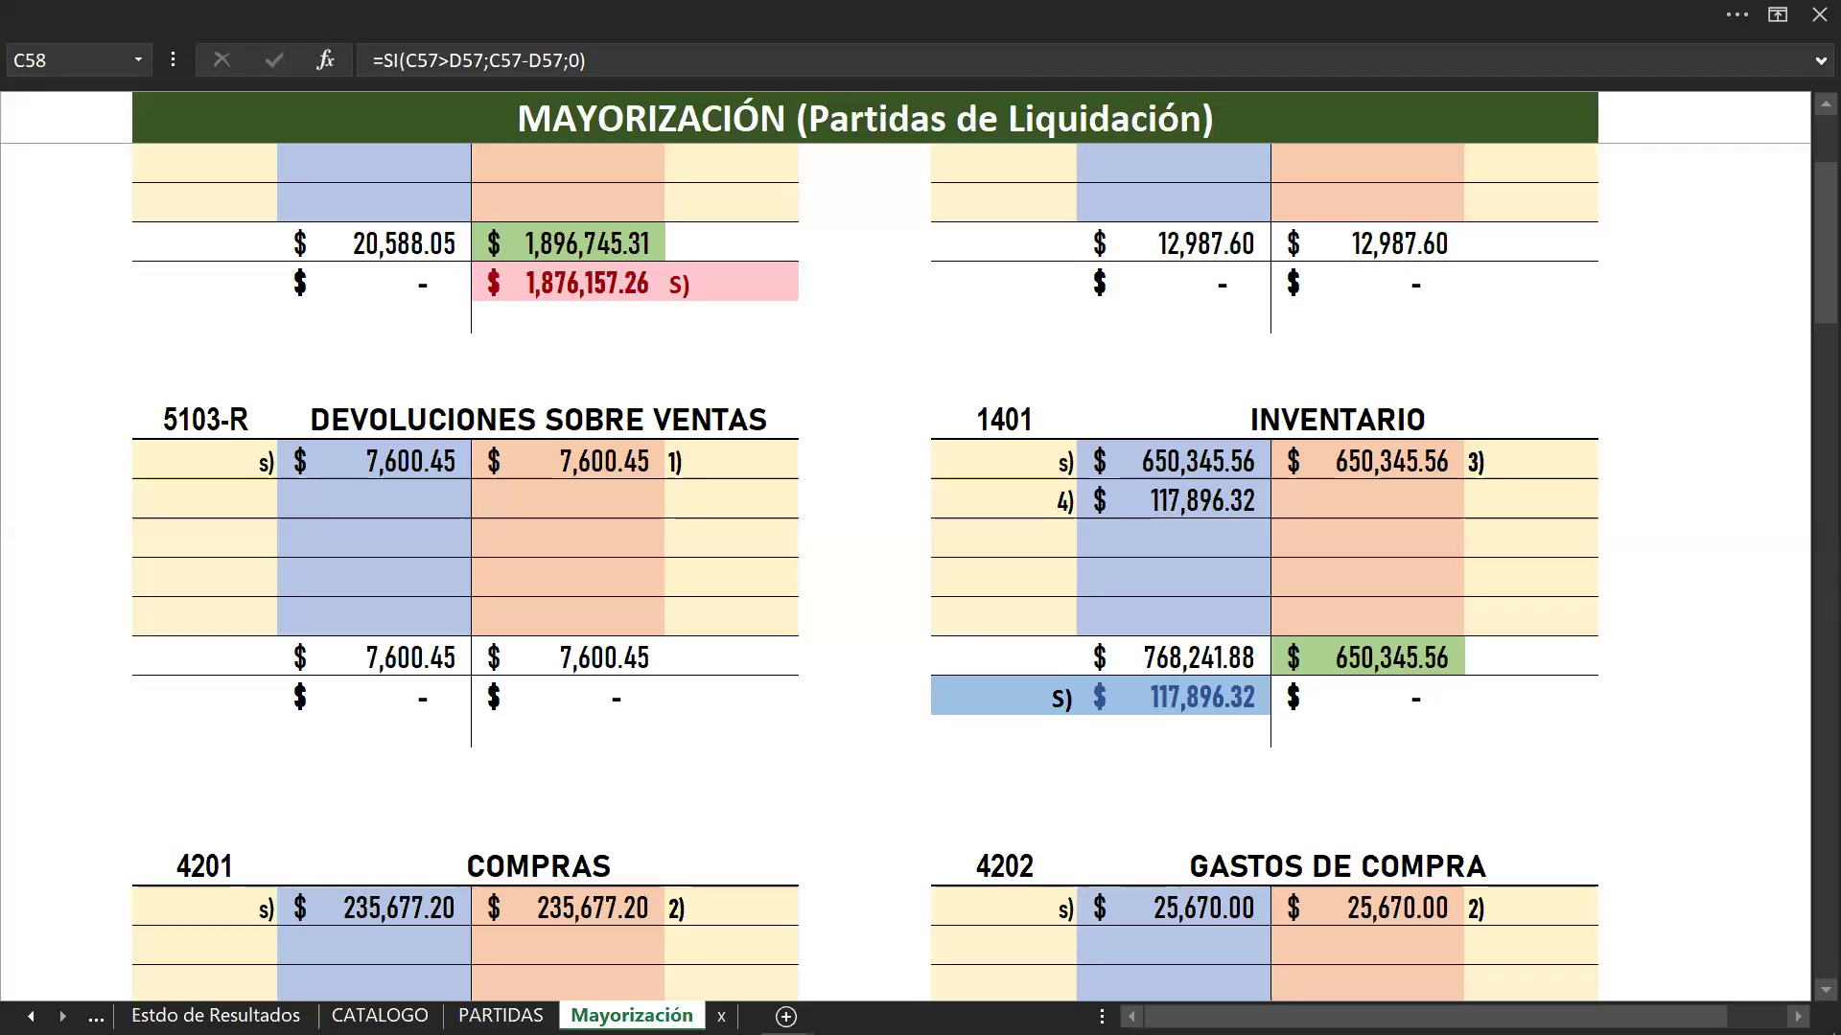
scroll(644, 894, "down", 4)
scroll(644, 895, "down", 6)
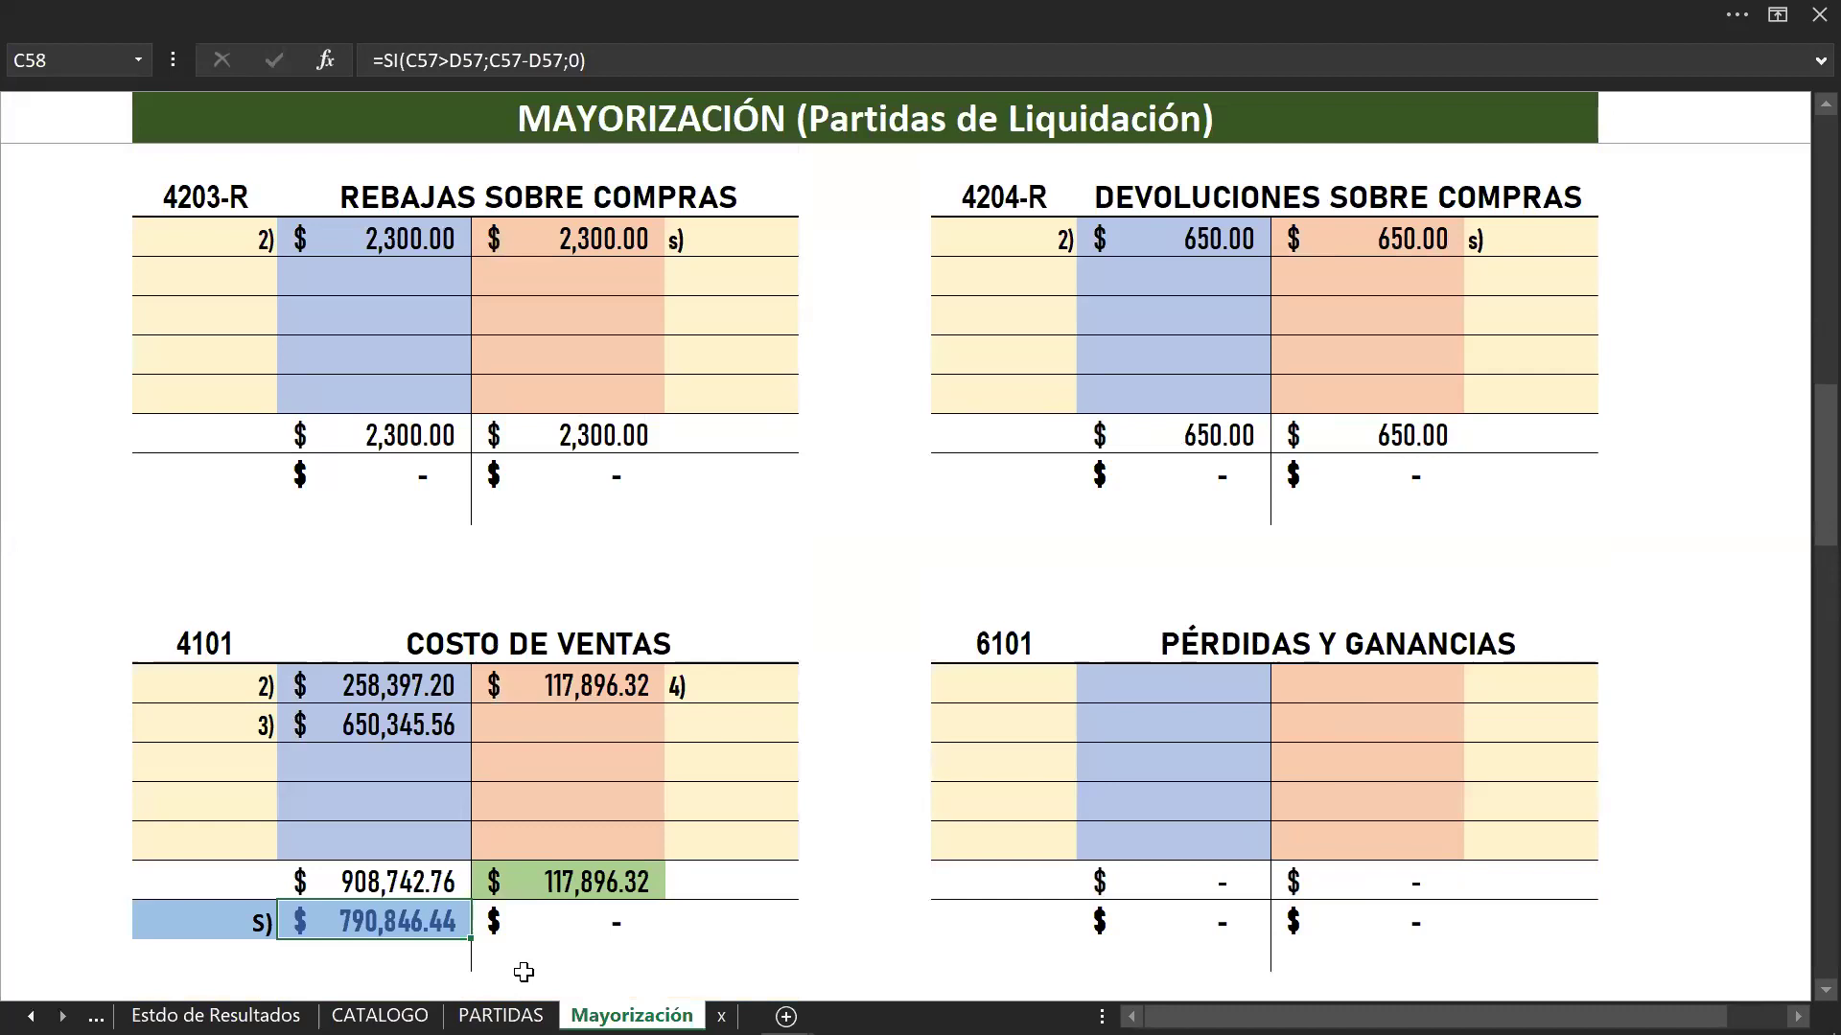
left_click(501, 1015)
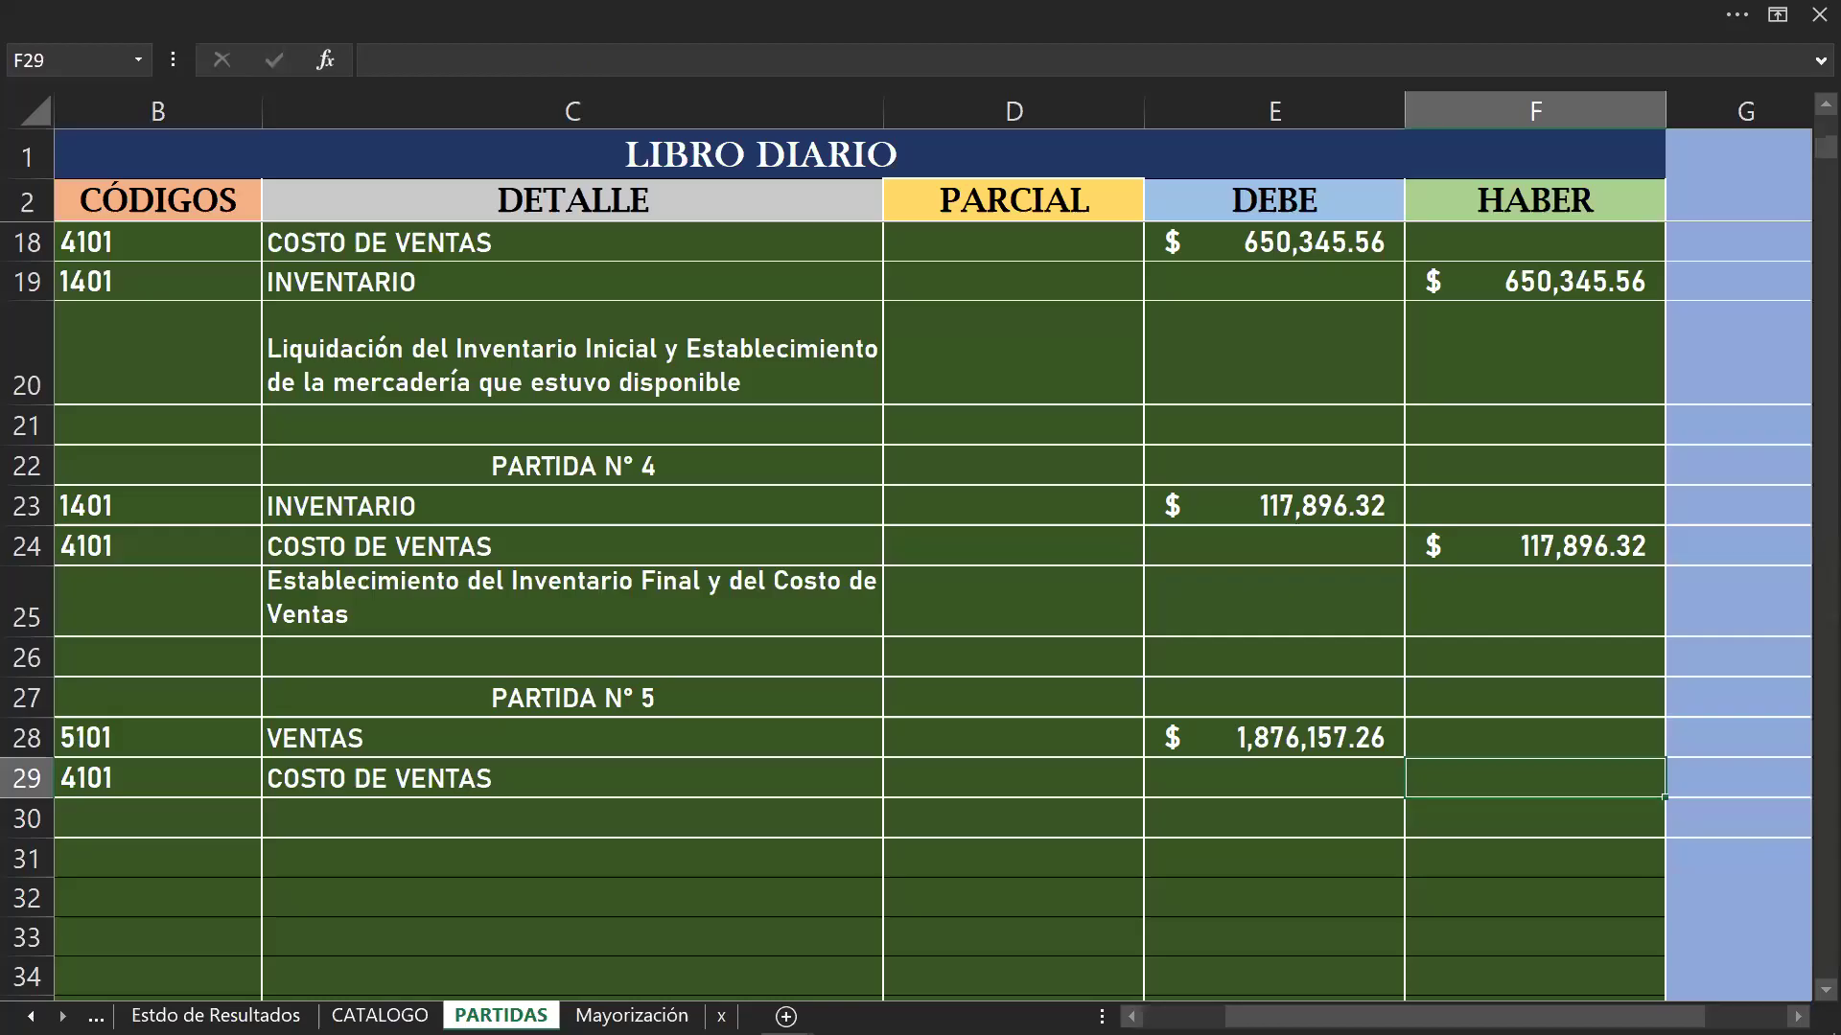
type("790")
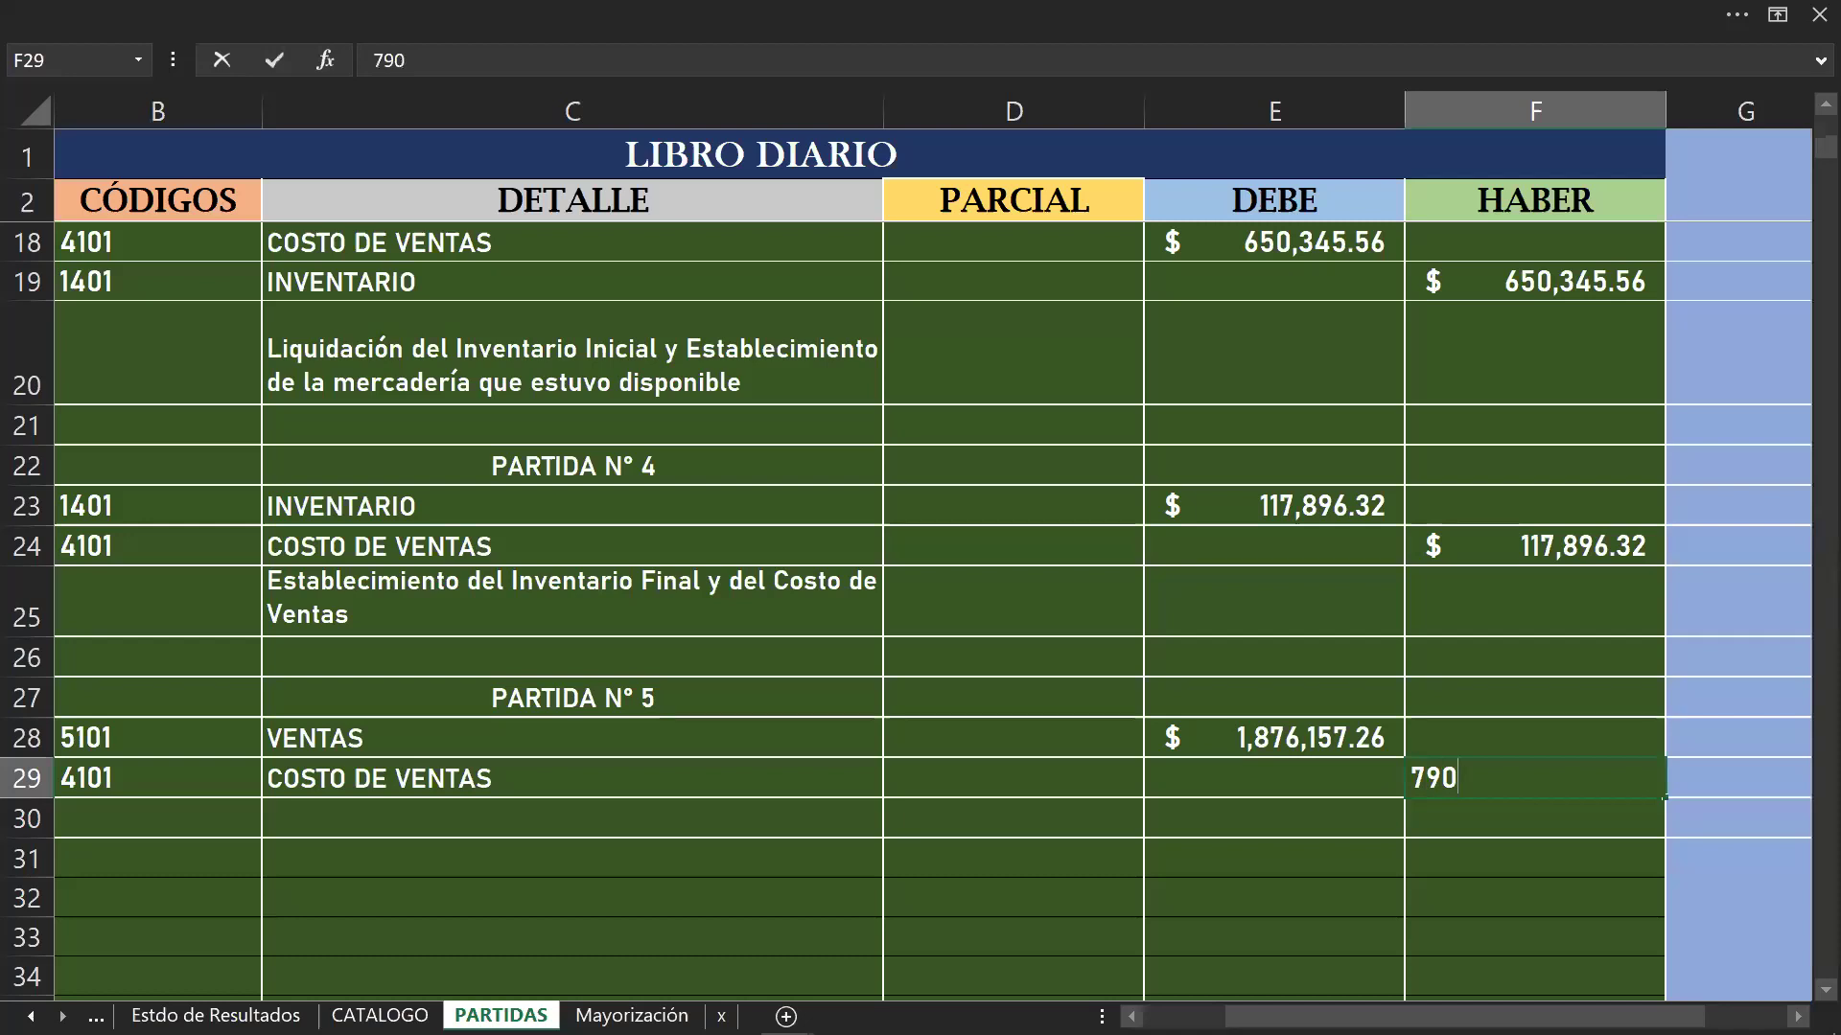
type(",846.4")
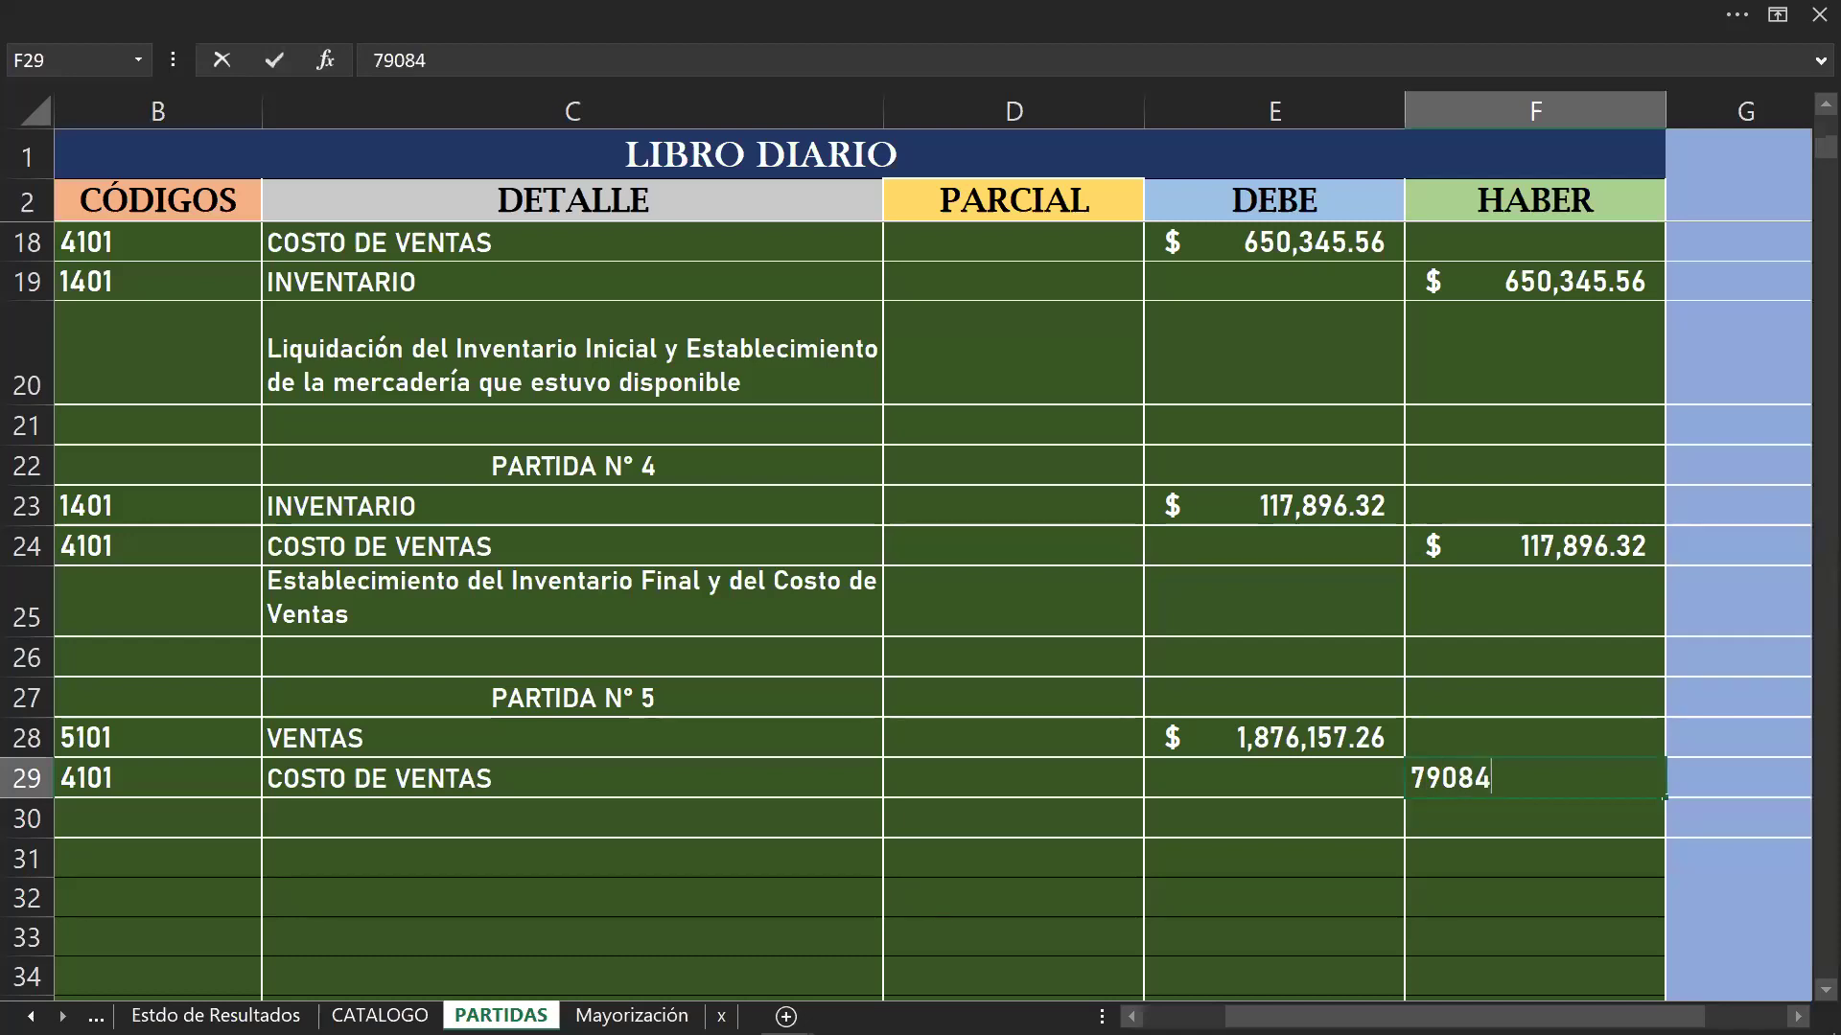
type("4")
key("Return")
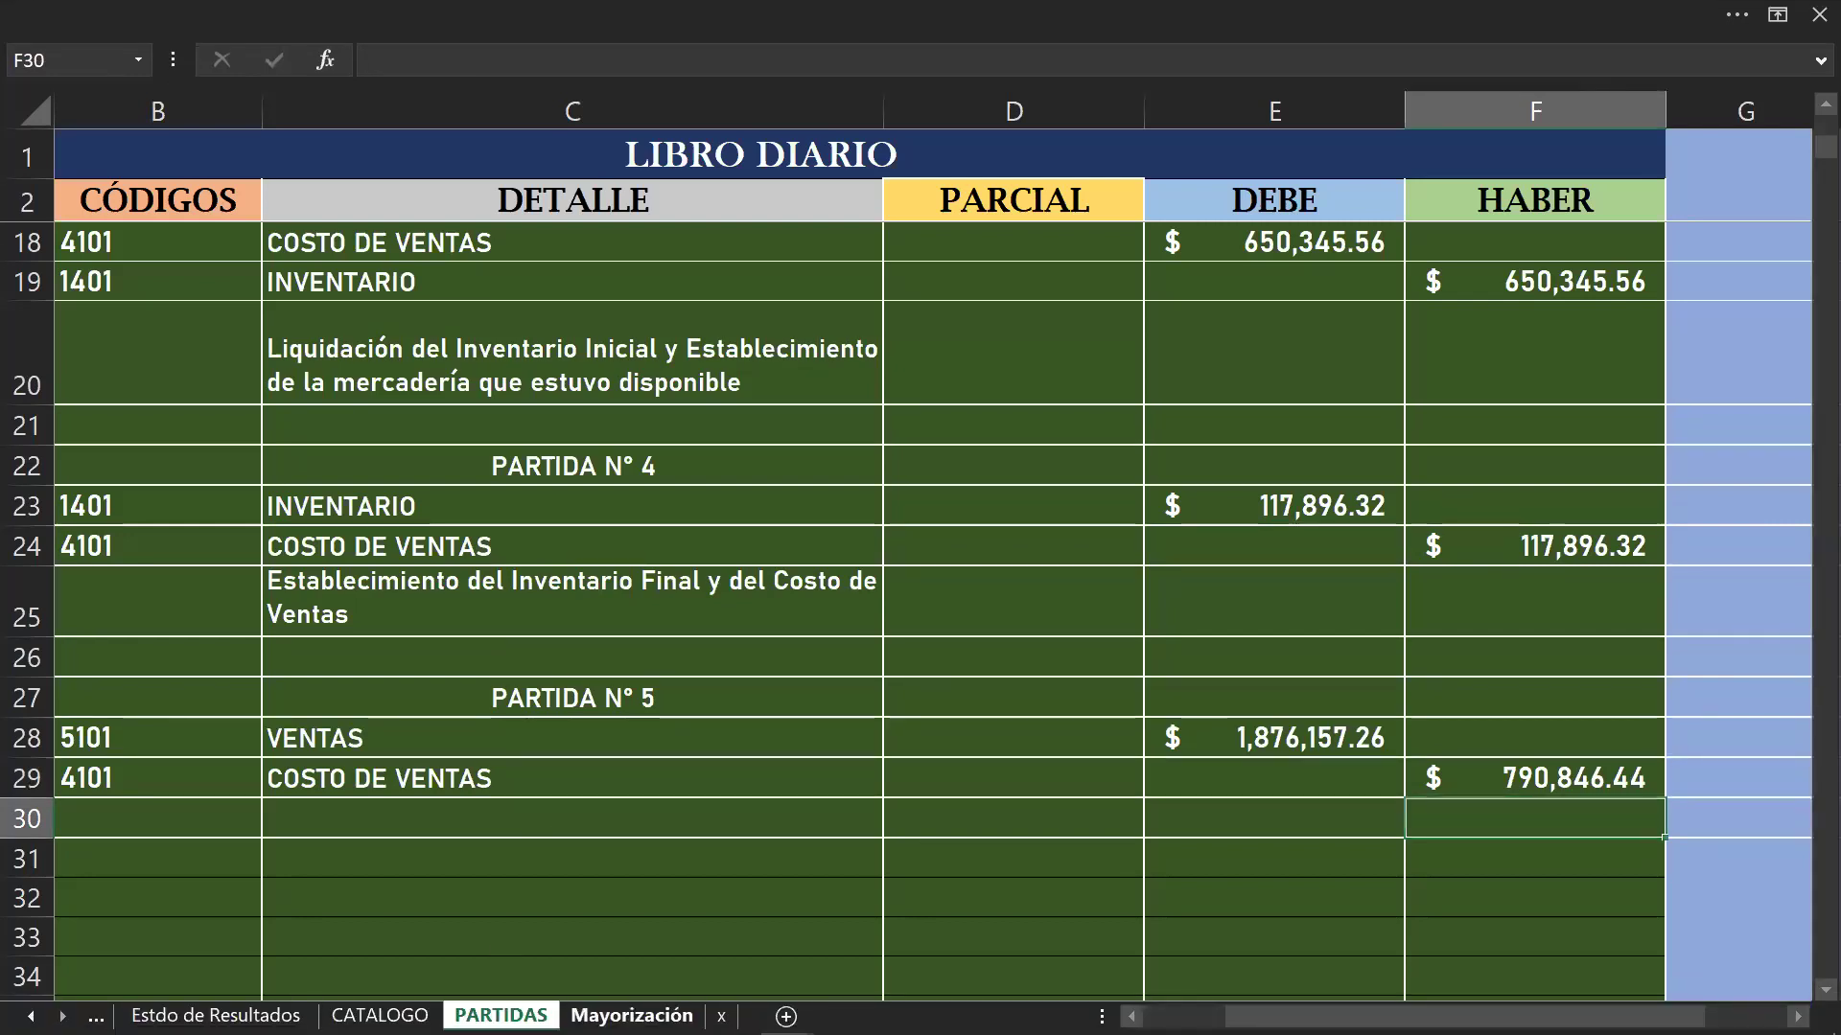
Step: Enter account code 6101 in cell B30 as the PÉRDIDAS Y GANANCIAS line of entry 5
left_click(631, 1015)
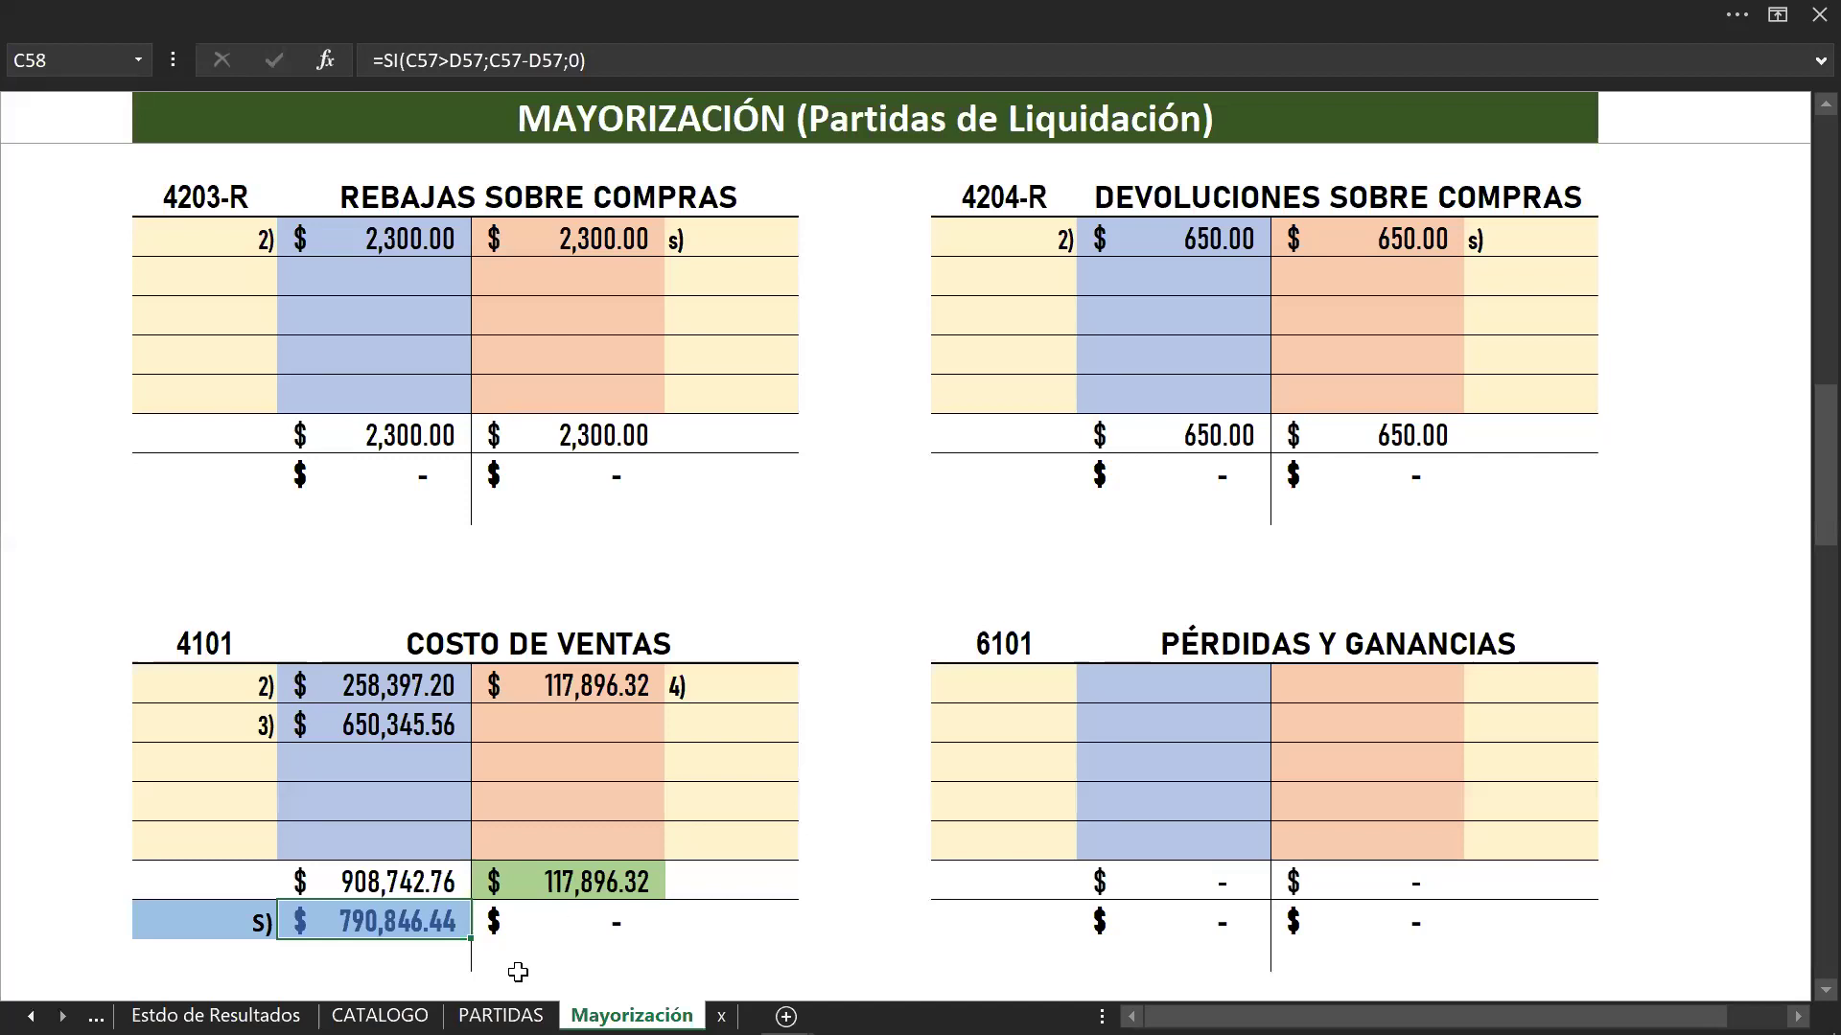
left_click(500, 1015)
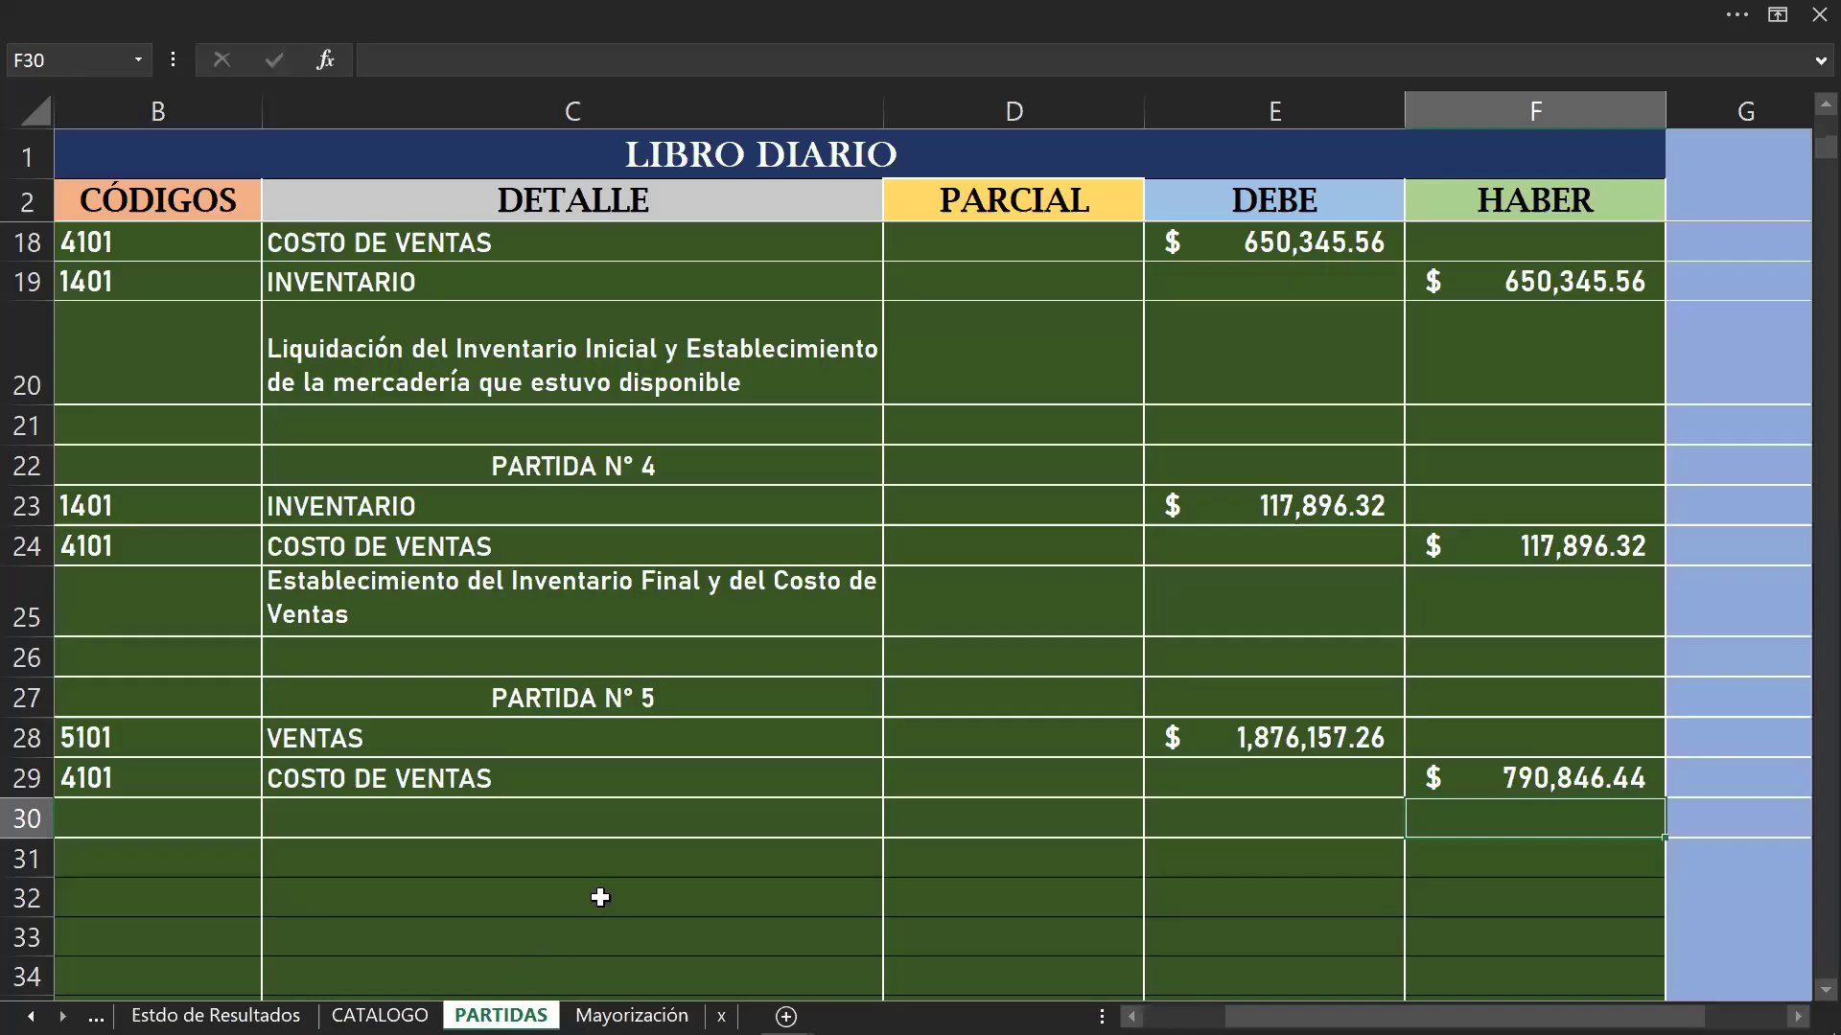
left_click(243, 822)
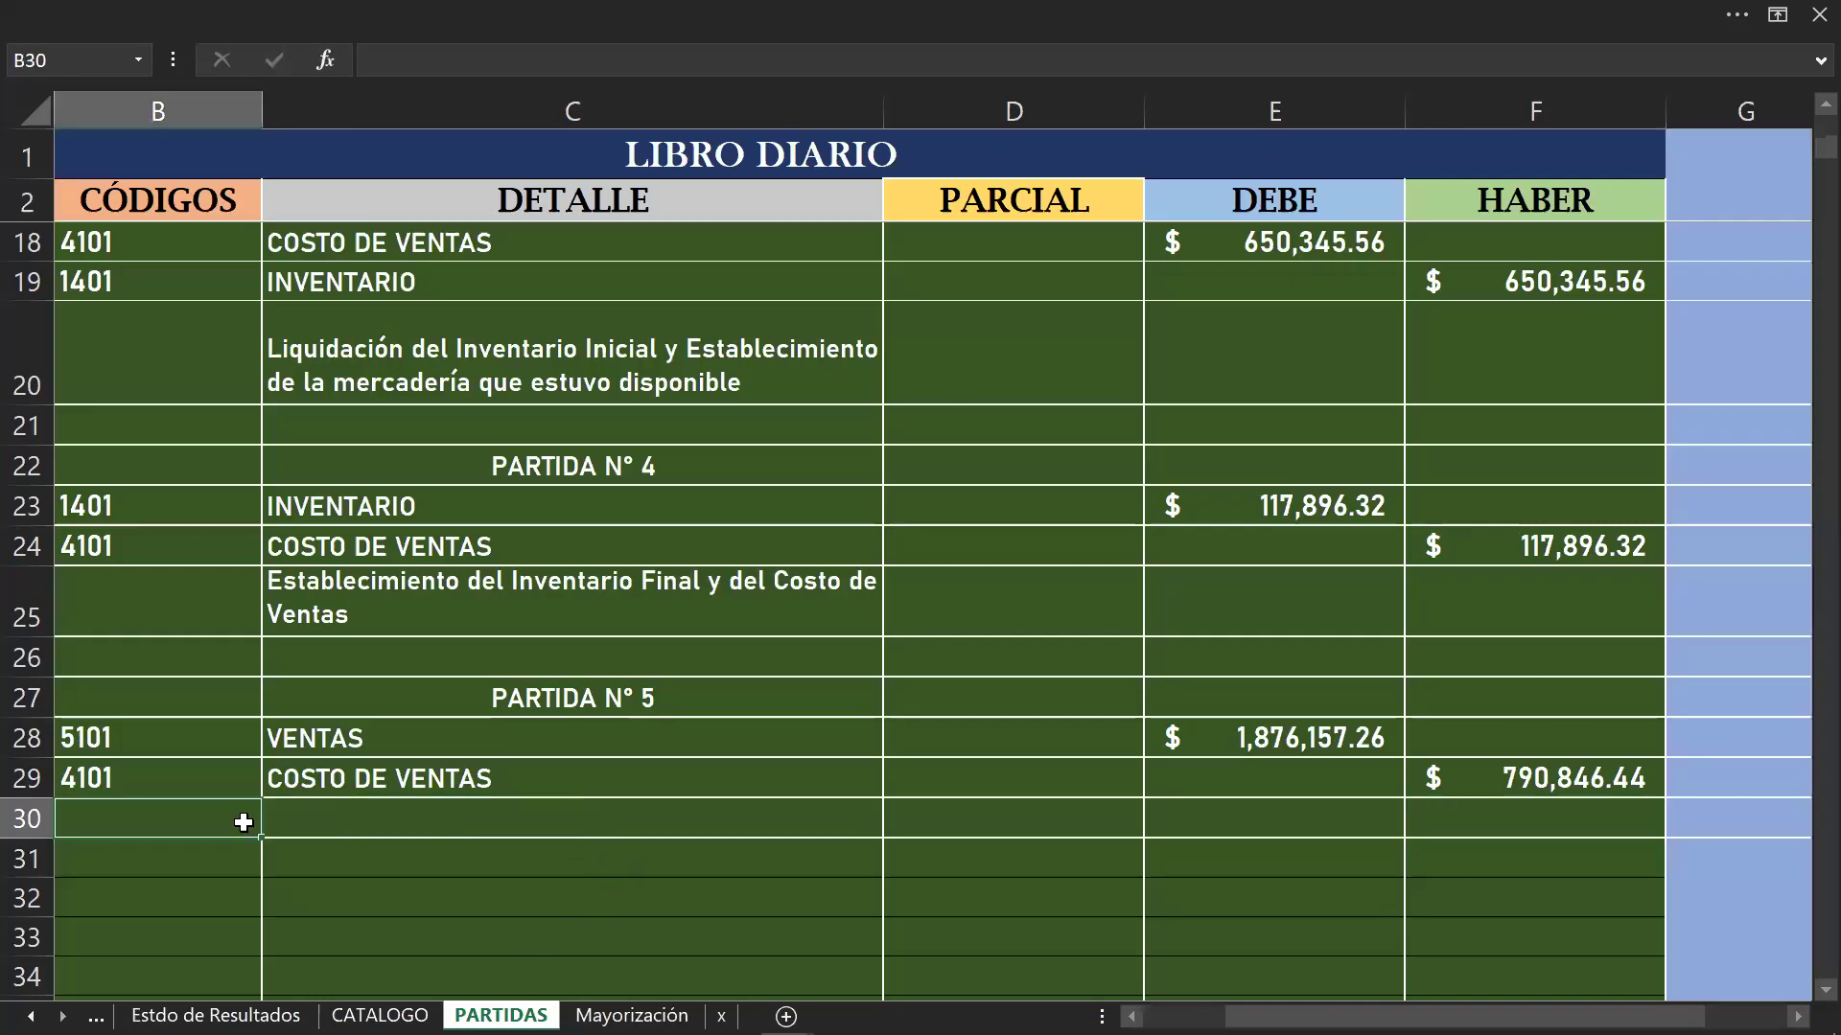
type("6101")
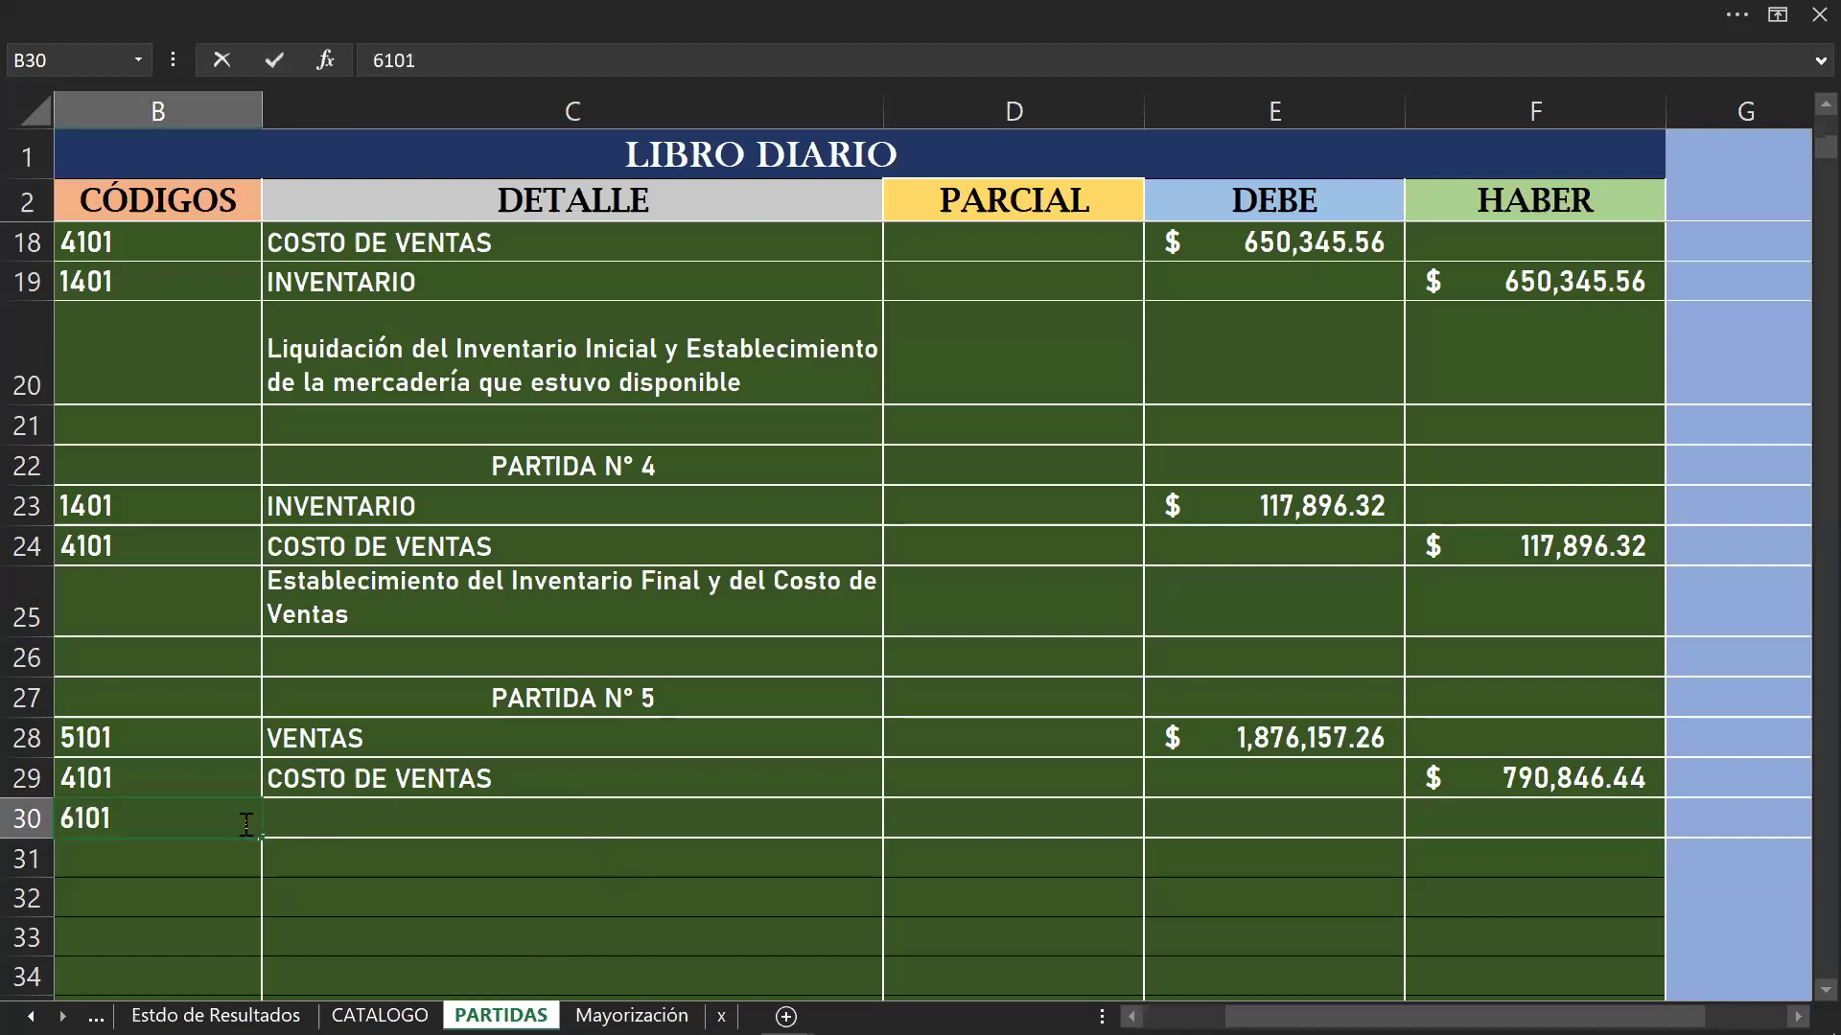
key("Return")
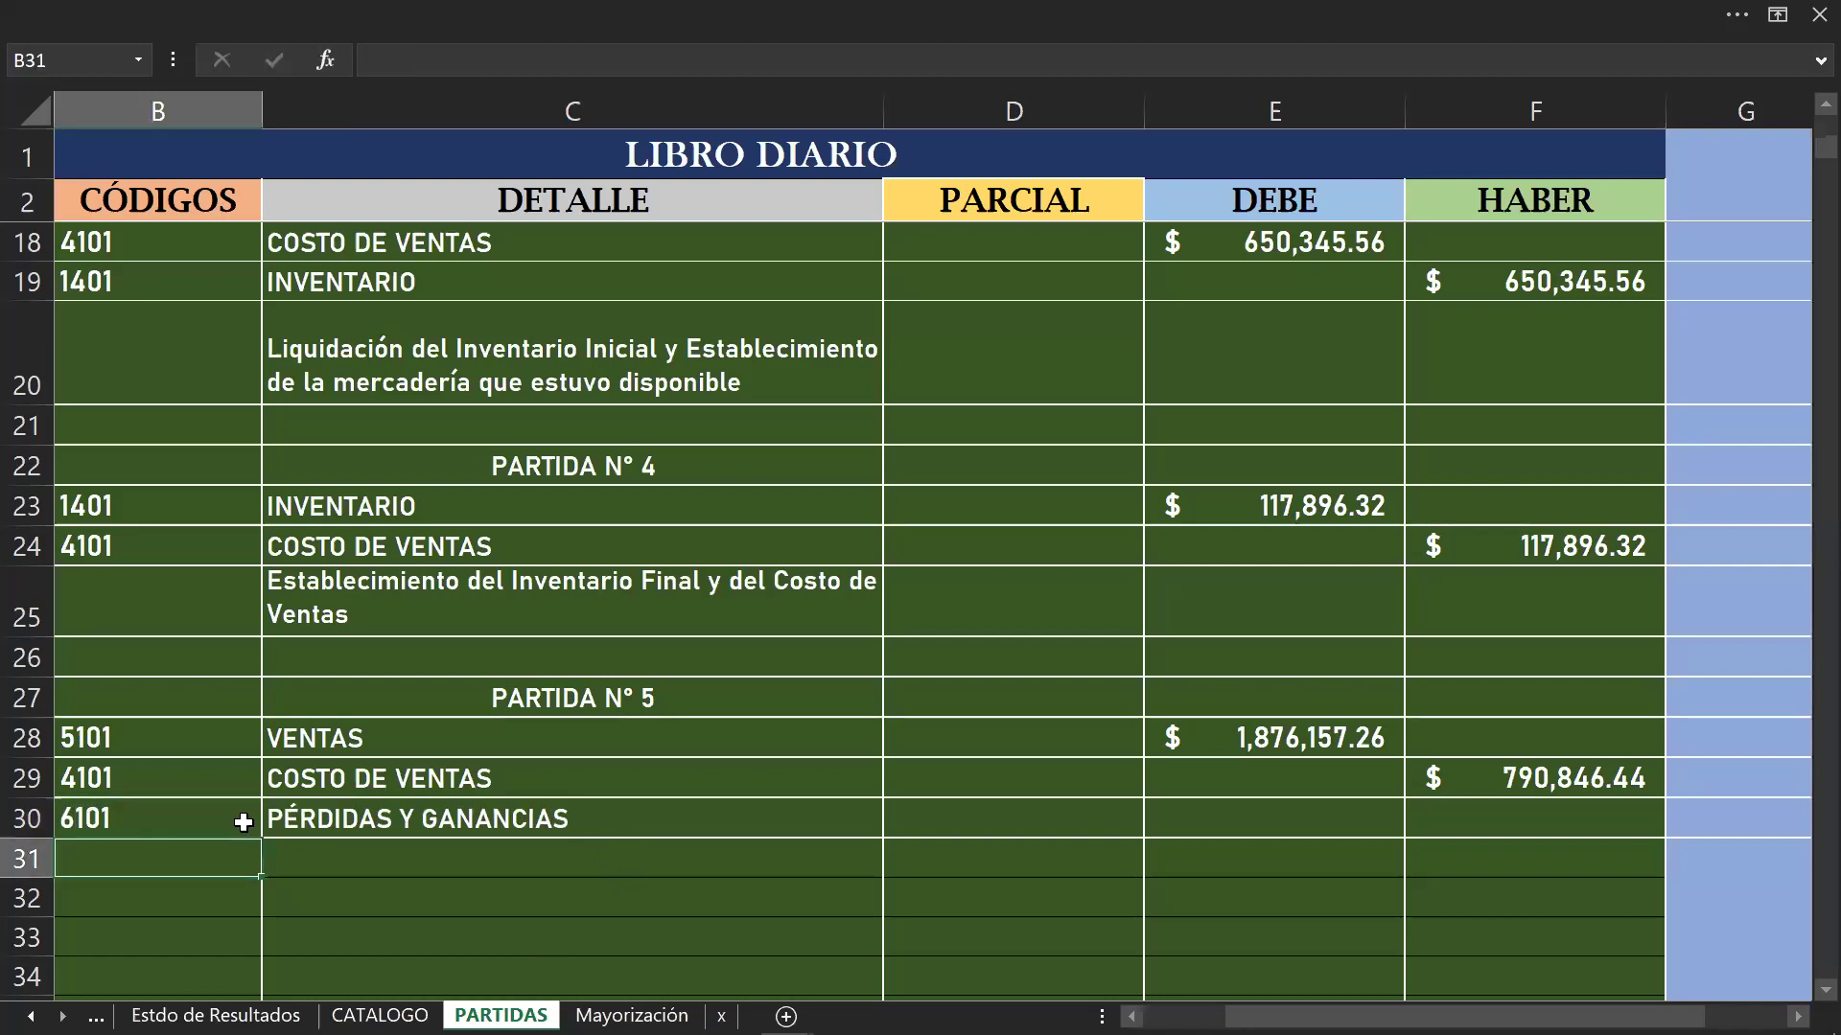
Step: Calculate the PÉRDIDAS Y GANANCIAS credit in cell F30 with =E28-F29, subtracting the cost of sales from sales
left_click(1494, 813)
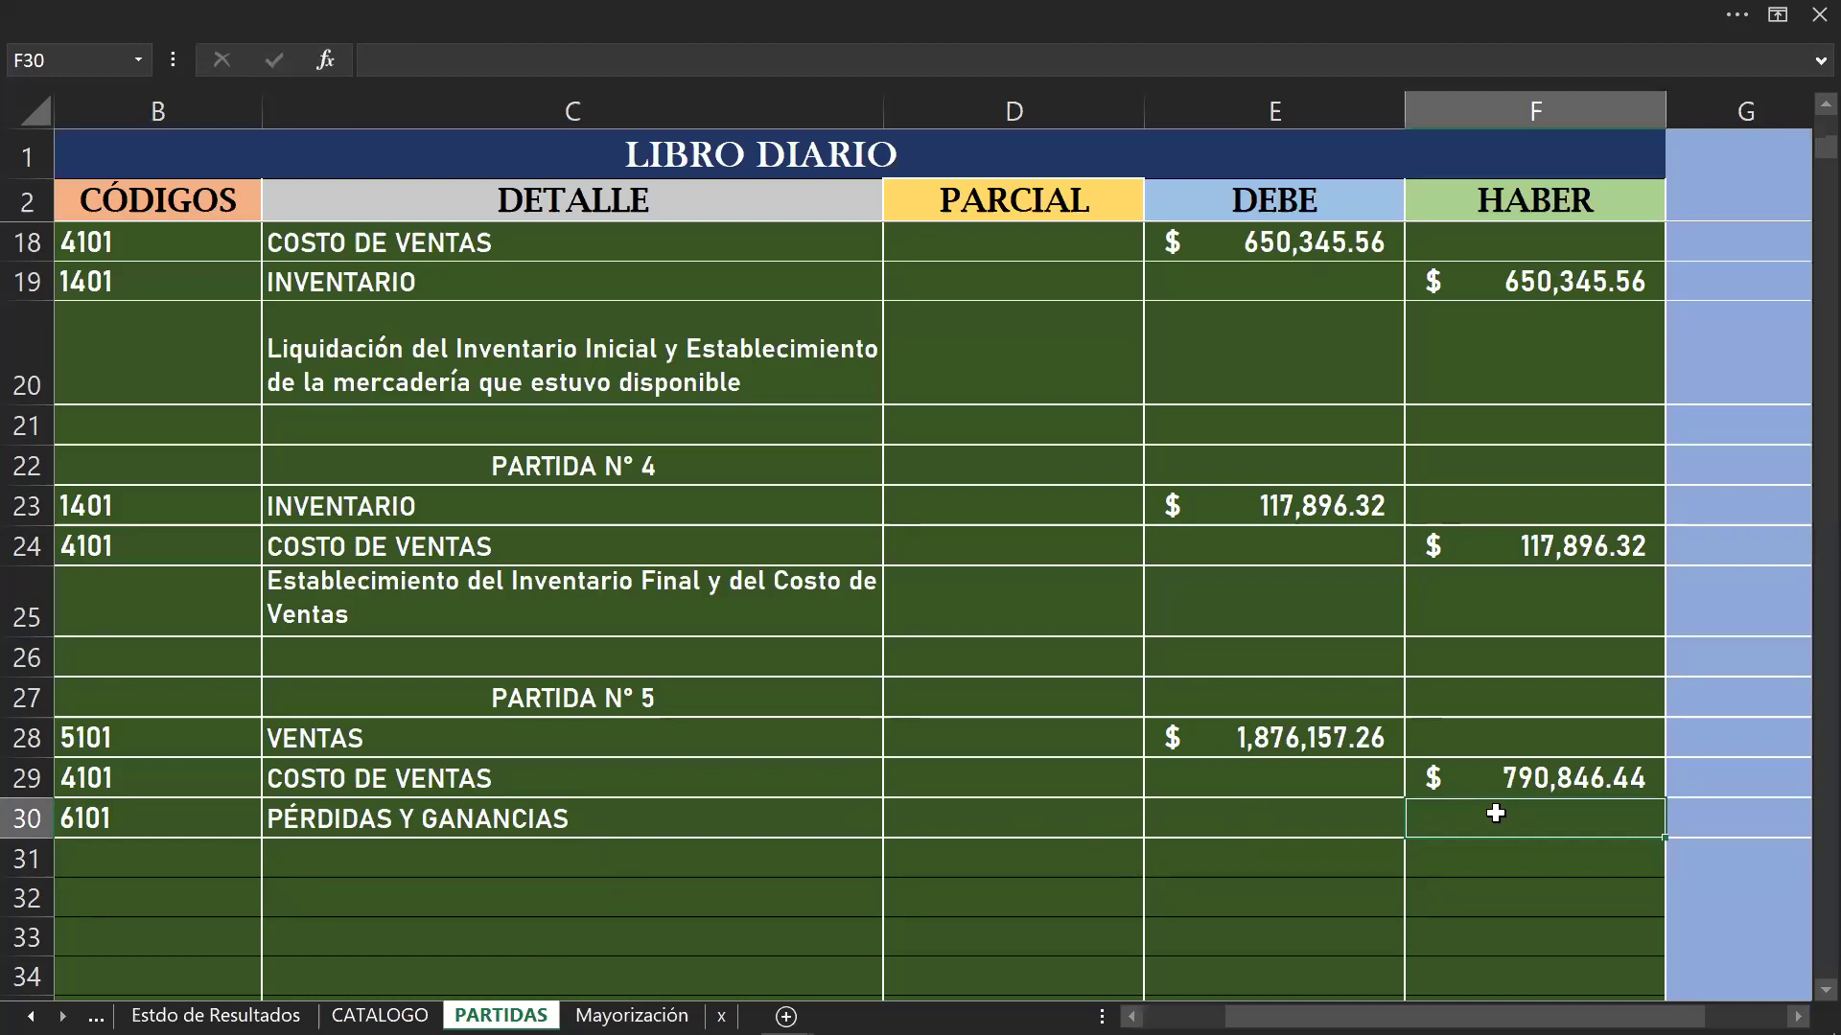
type("=")
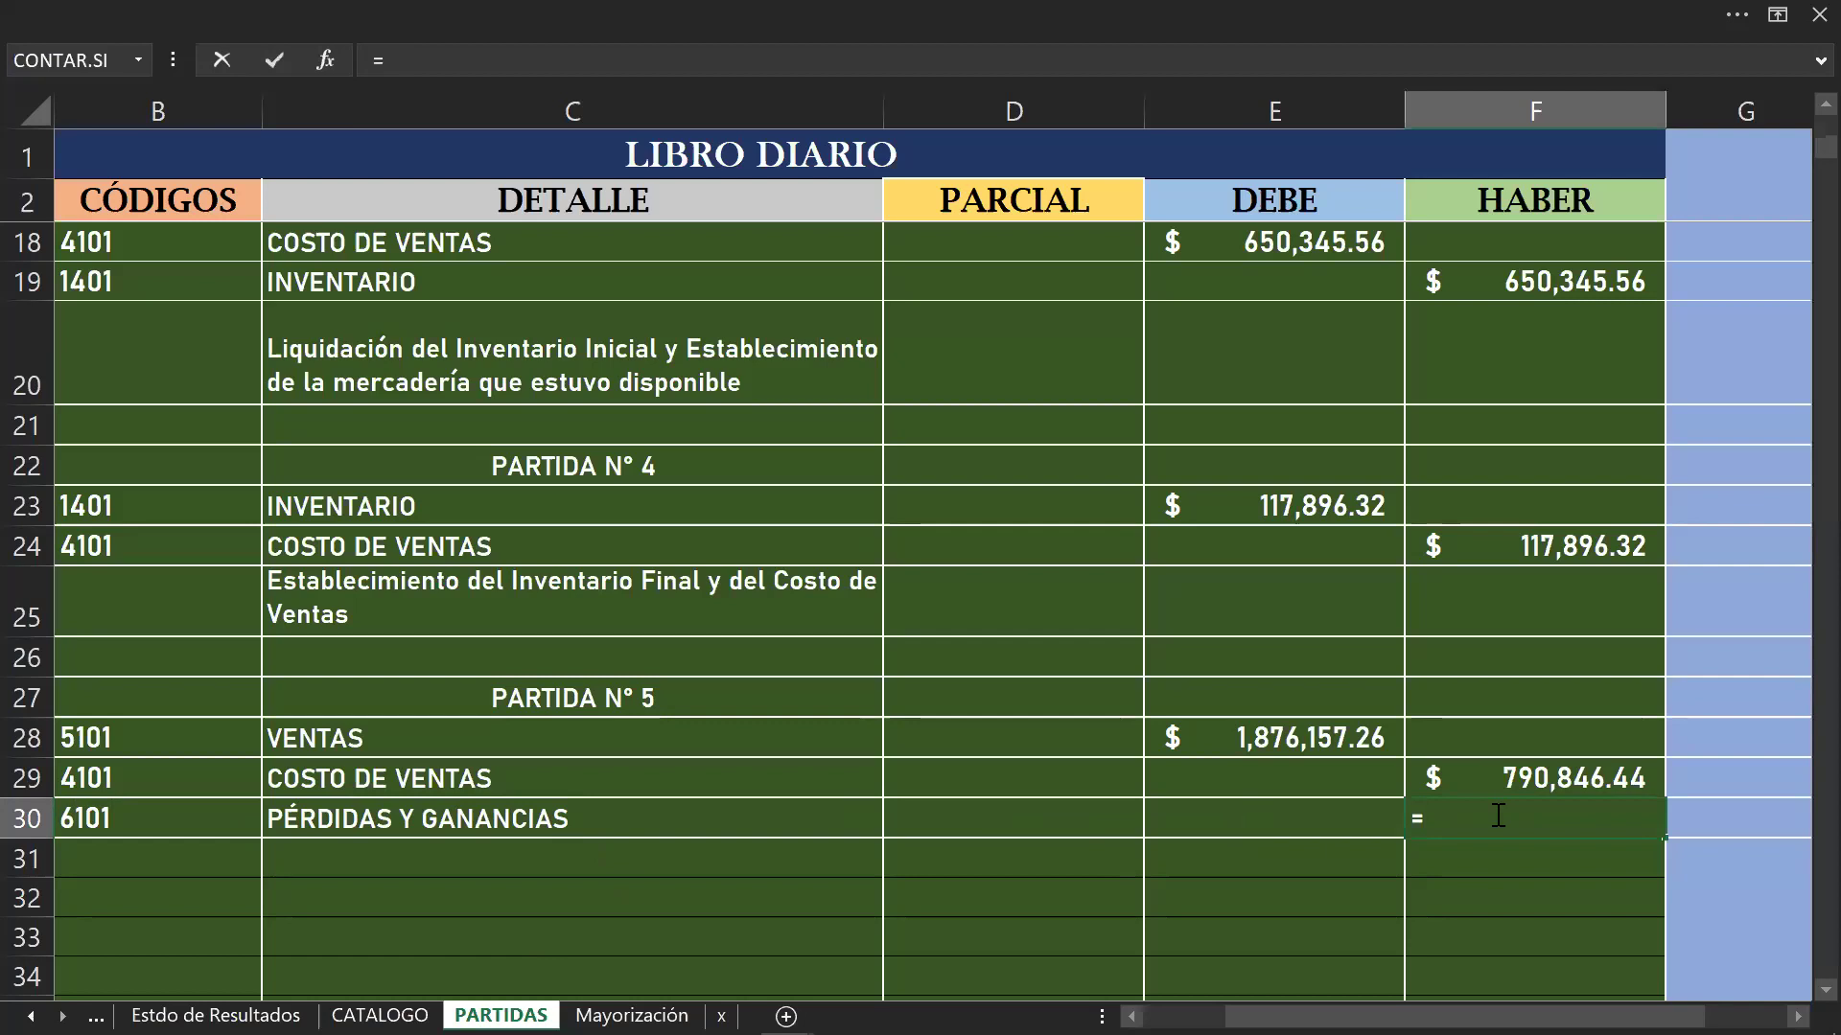
left_click(1300, 746)
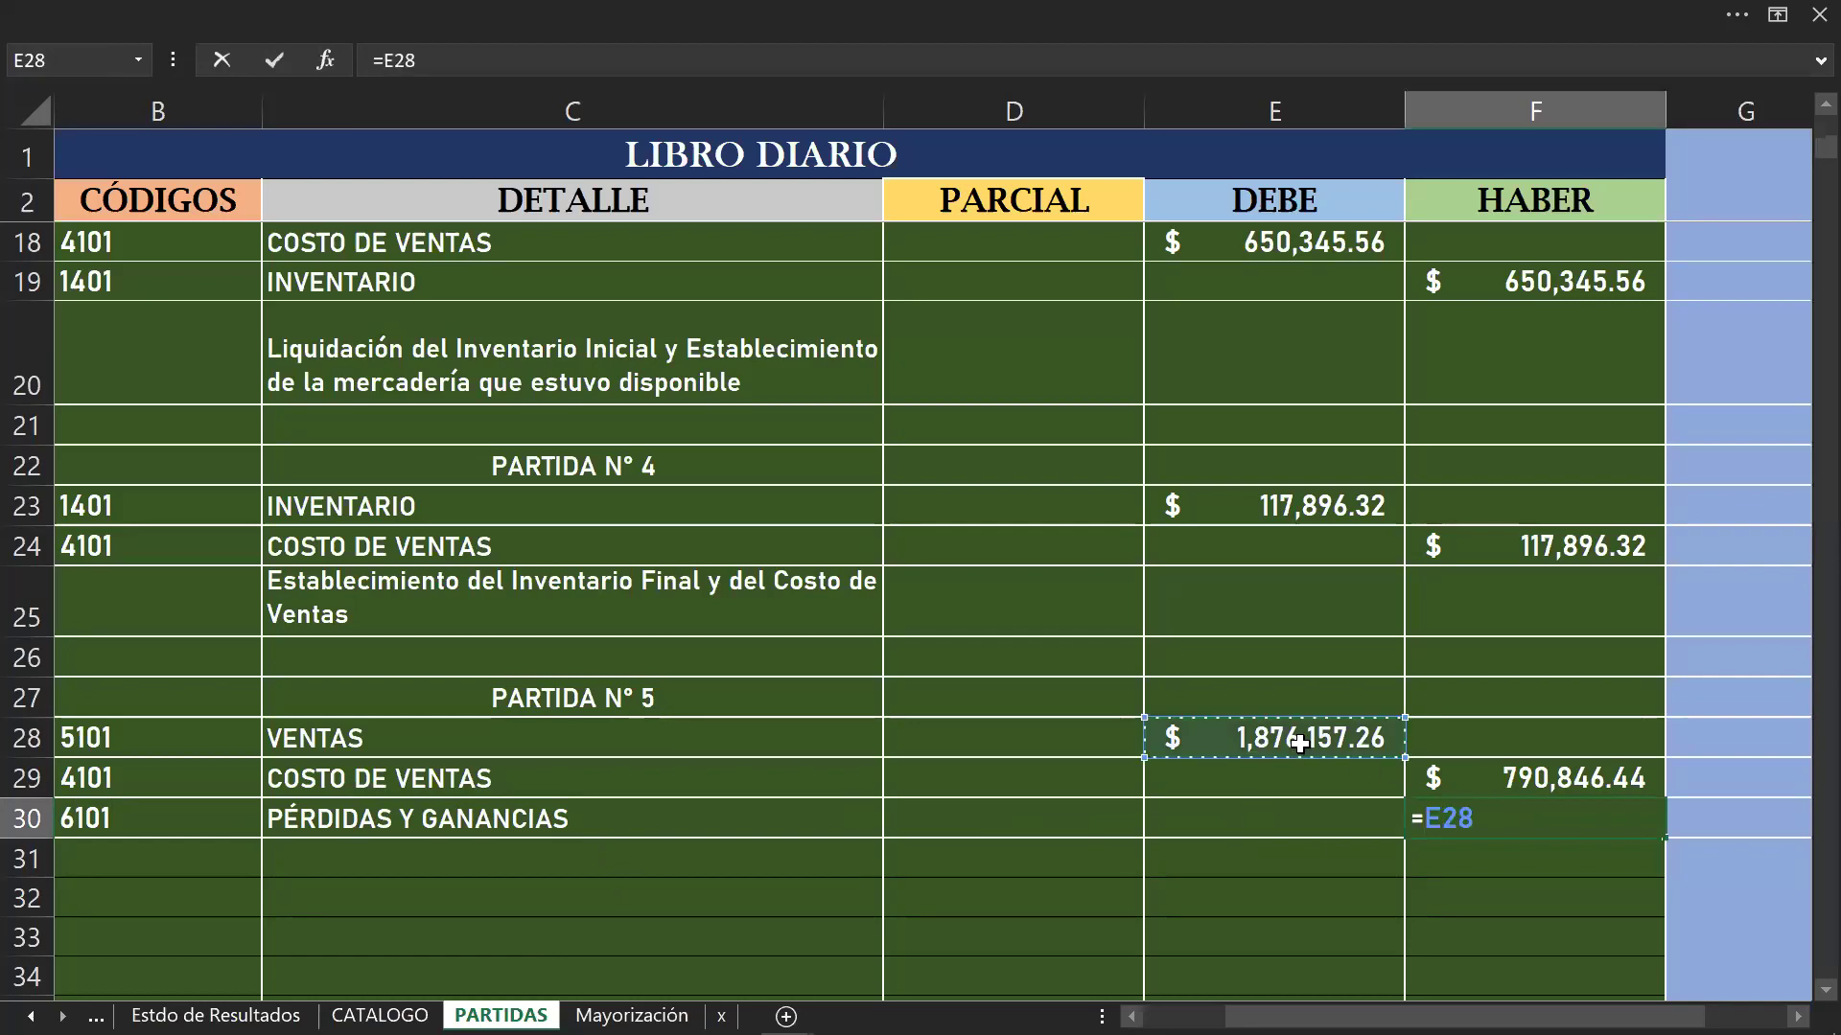
type("-")
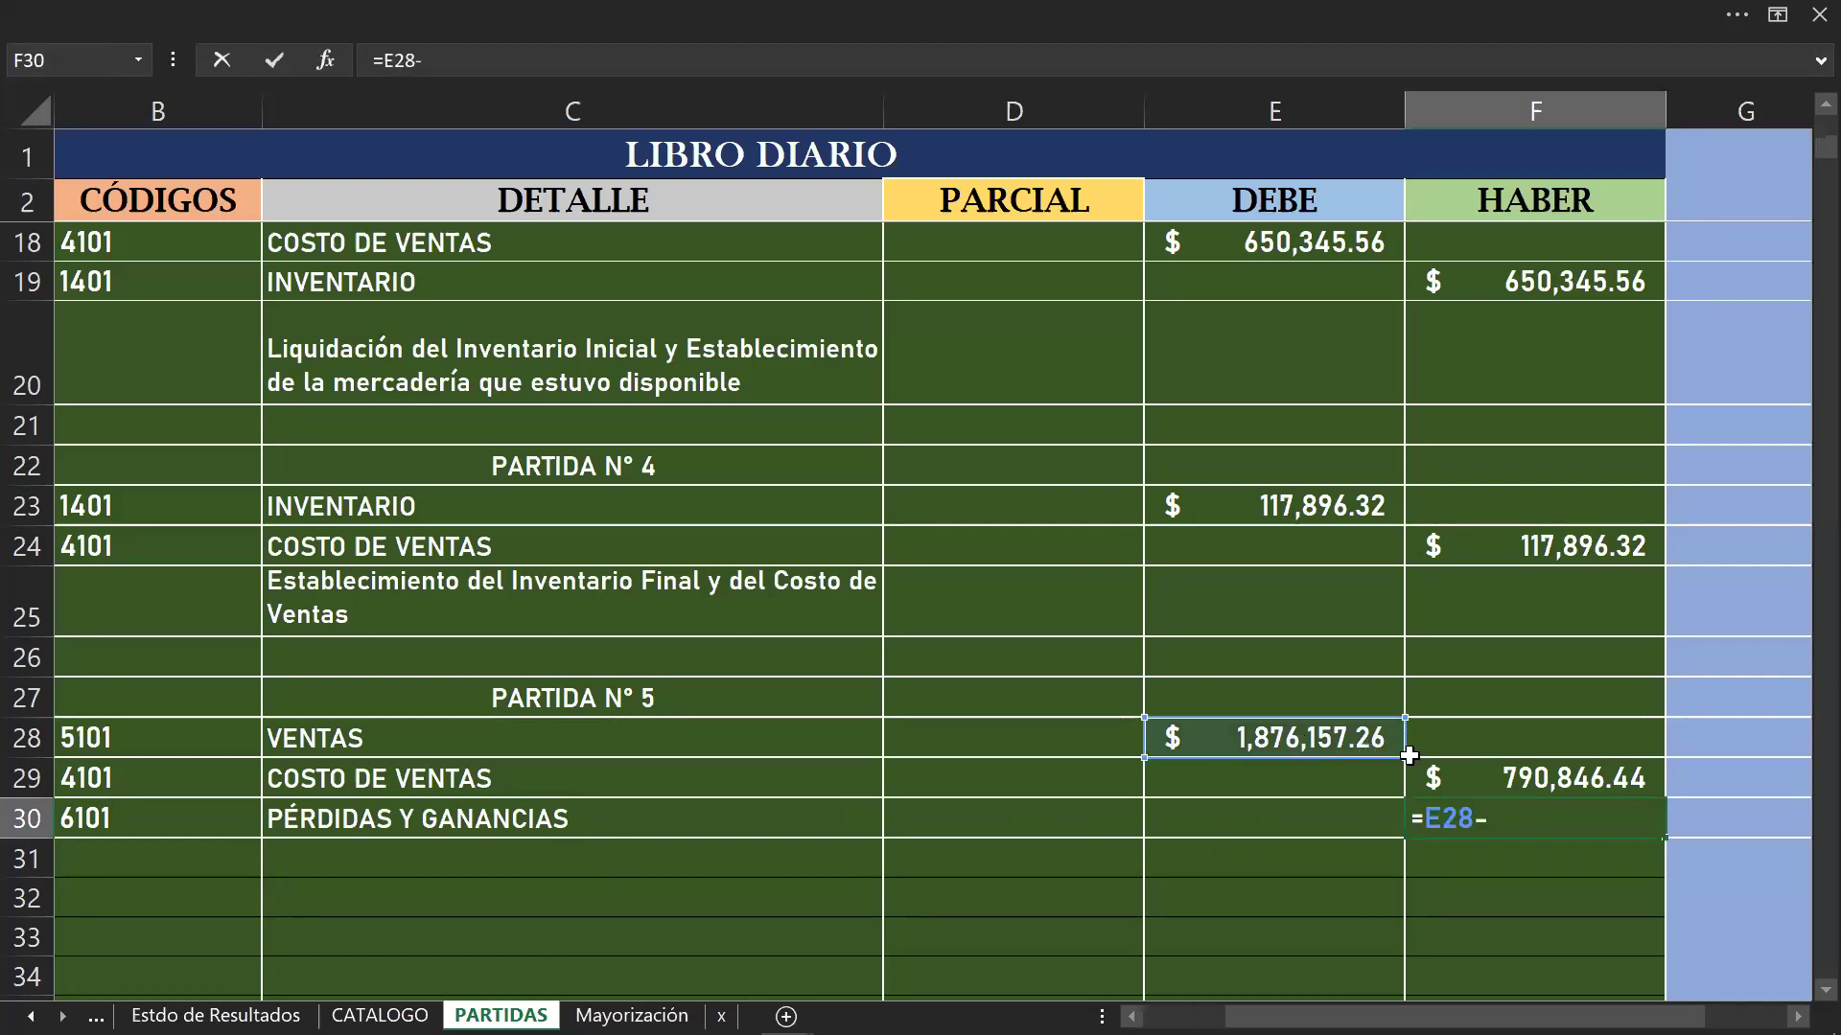
left_click(1442, 772)
key("Return")
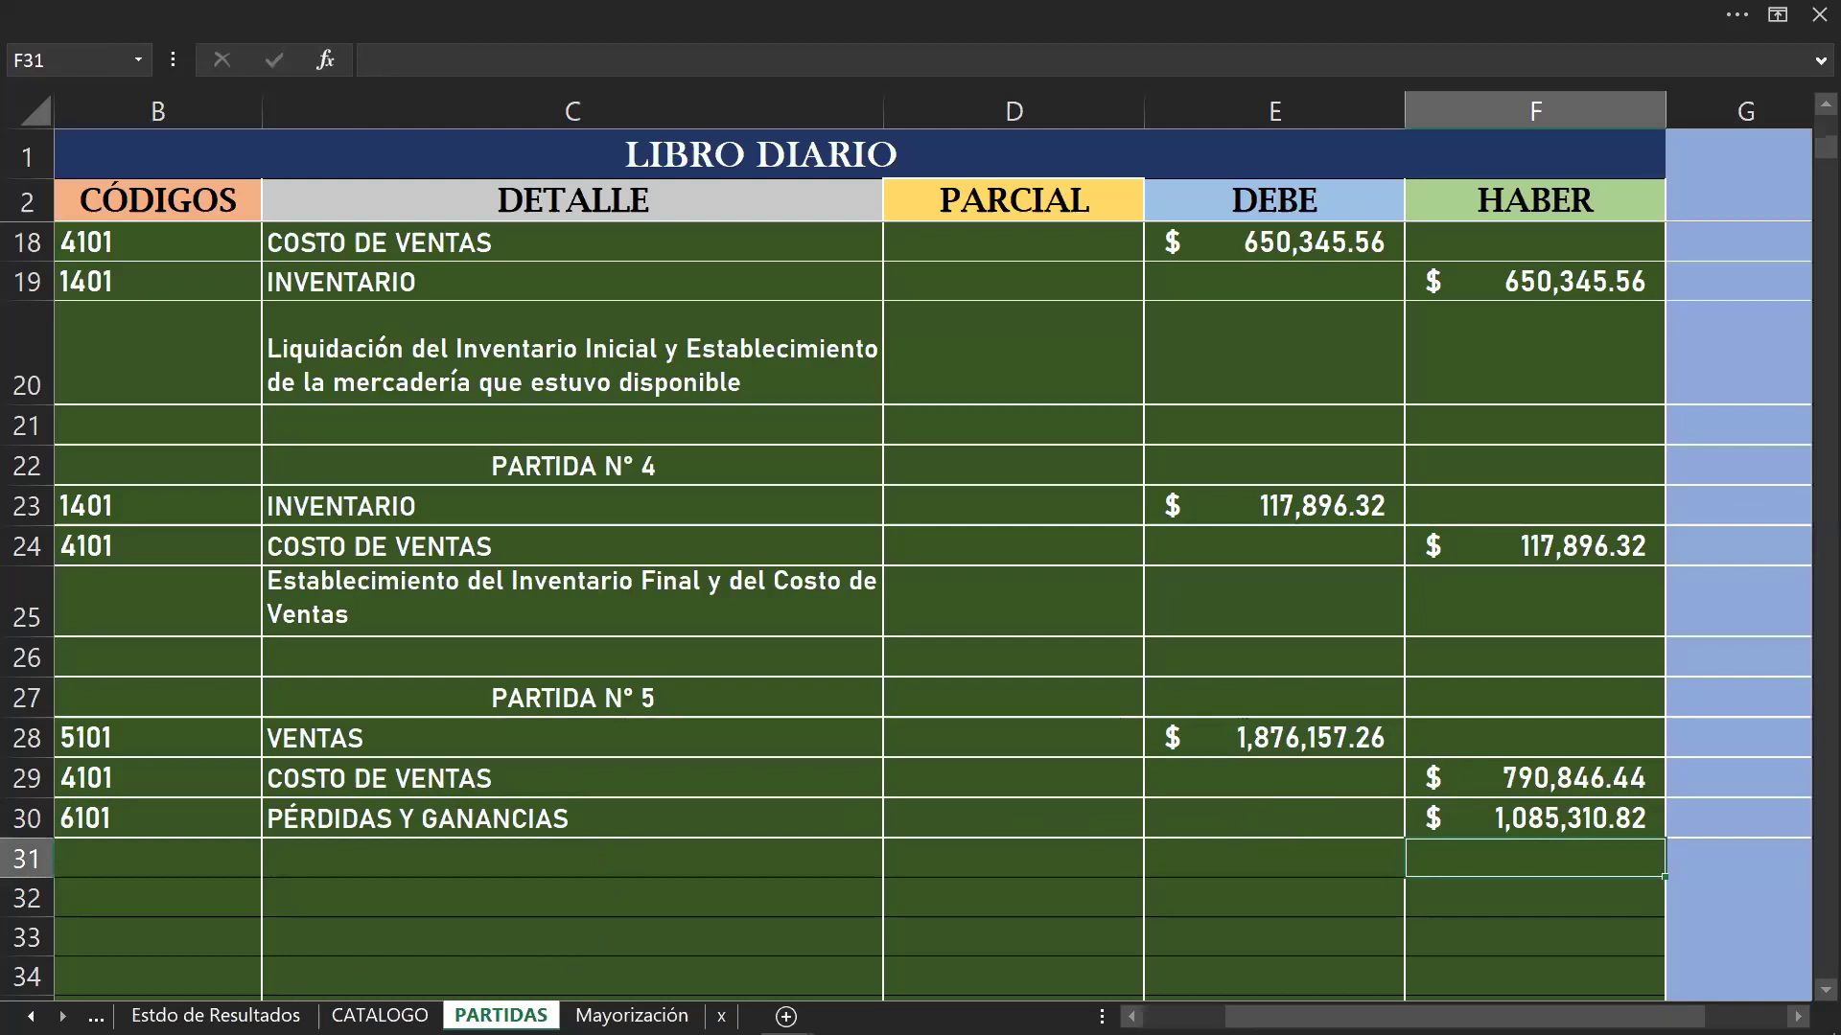
Step: Check the Utilidad en Ventas amount in cell E19 of the Estdo de Resultados sheet against the PÉRDIDAS Y GANANCIAS credit
left_click(215, 1015)
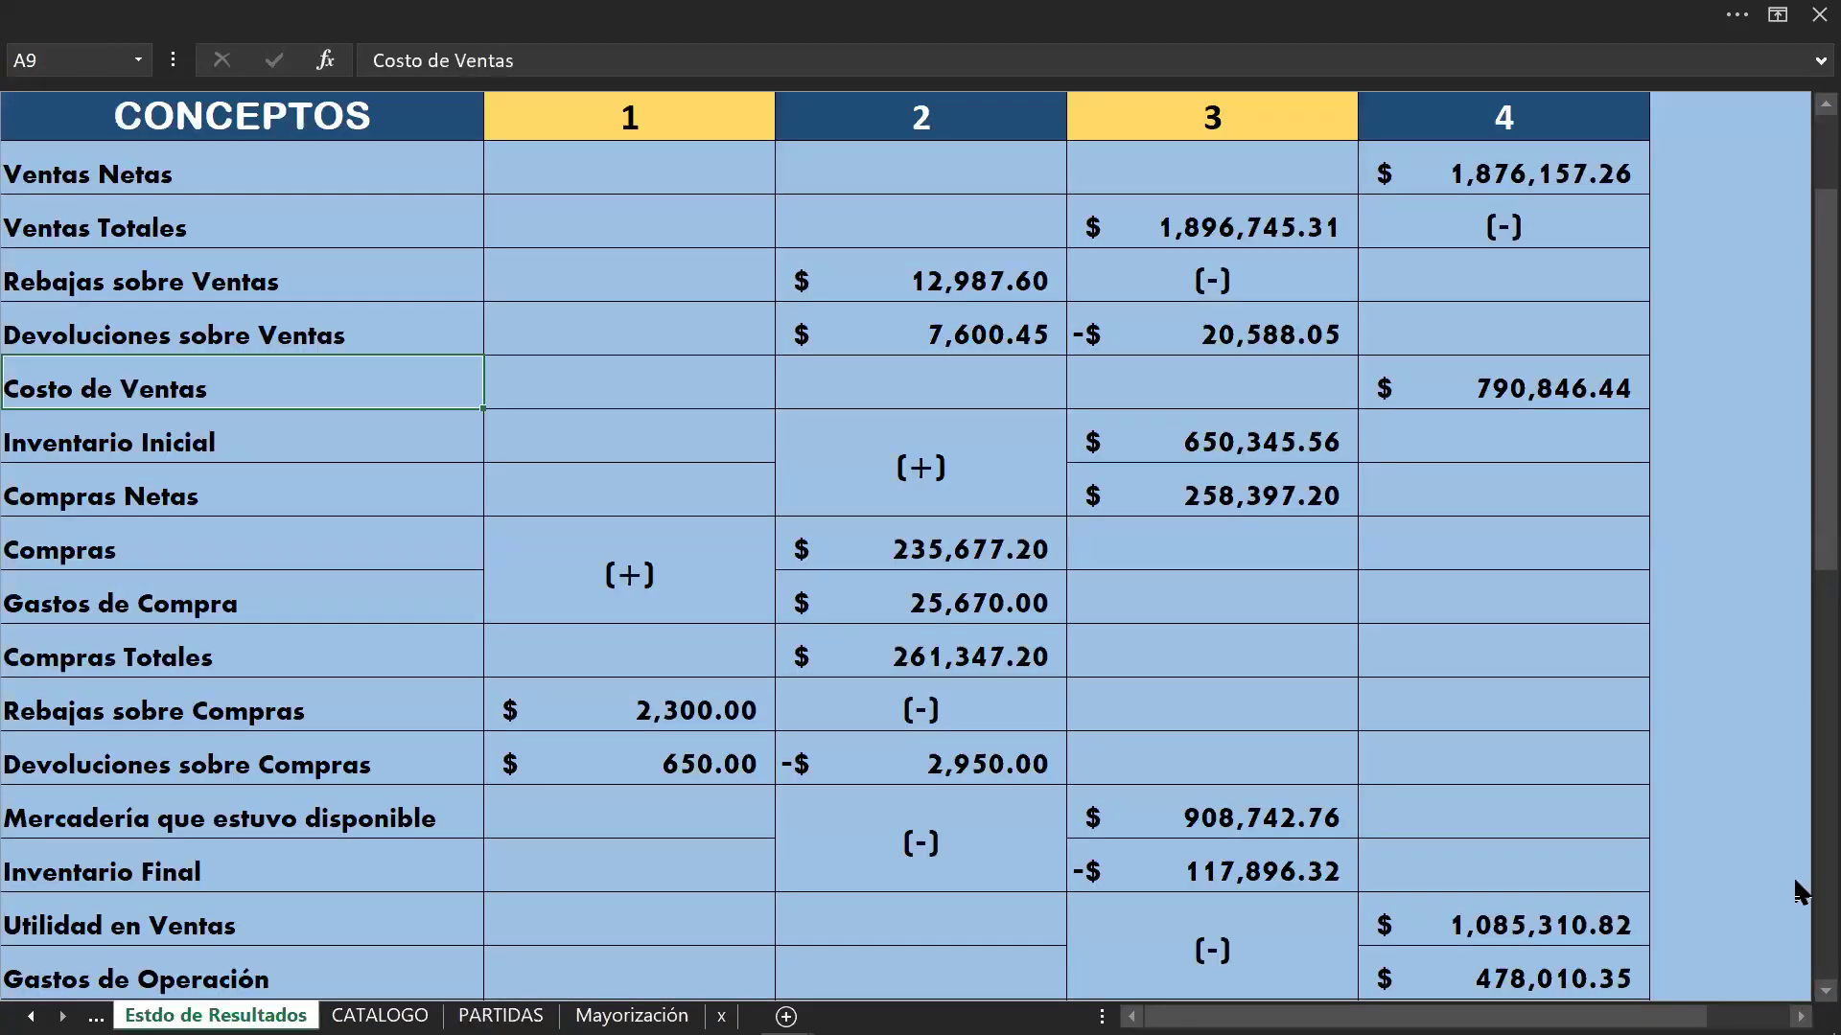
left_click(1451, 922)
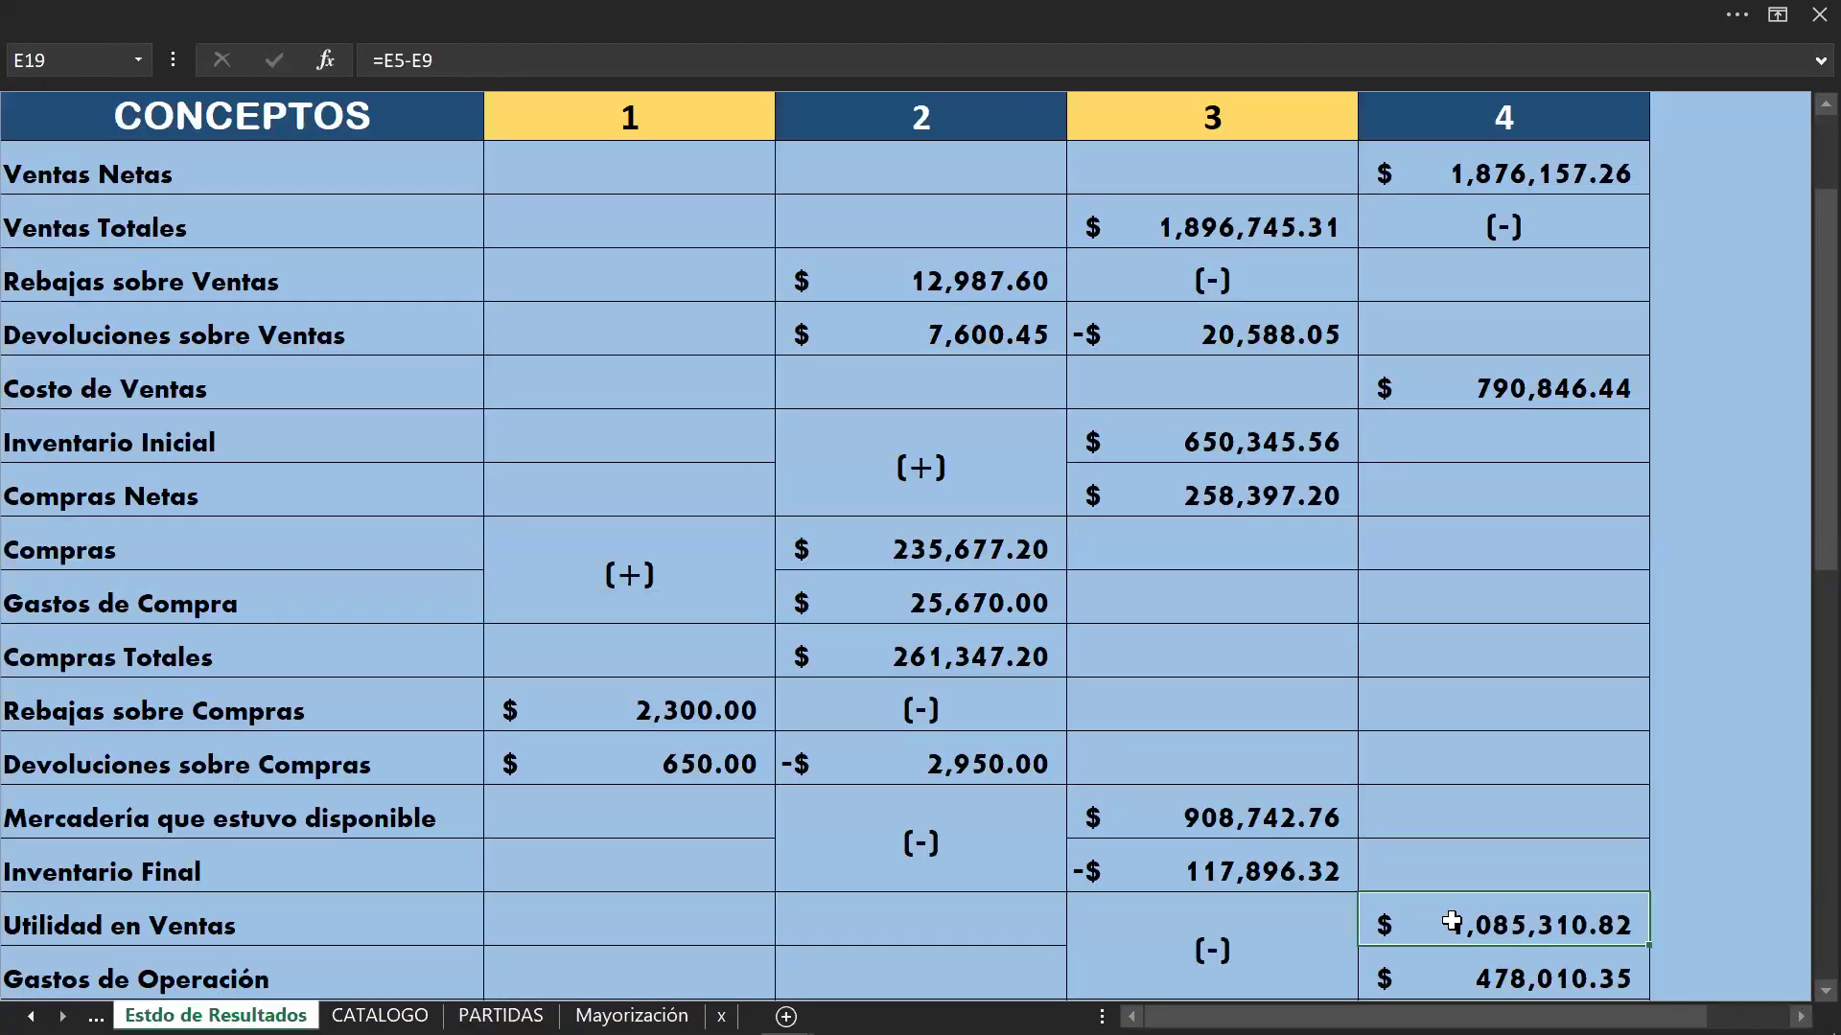
scroll(1451, 922, "down", 2)
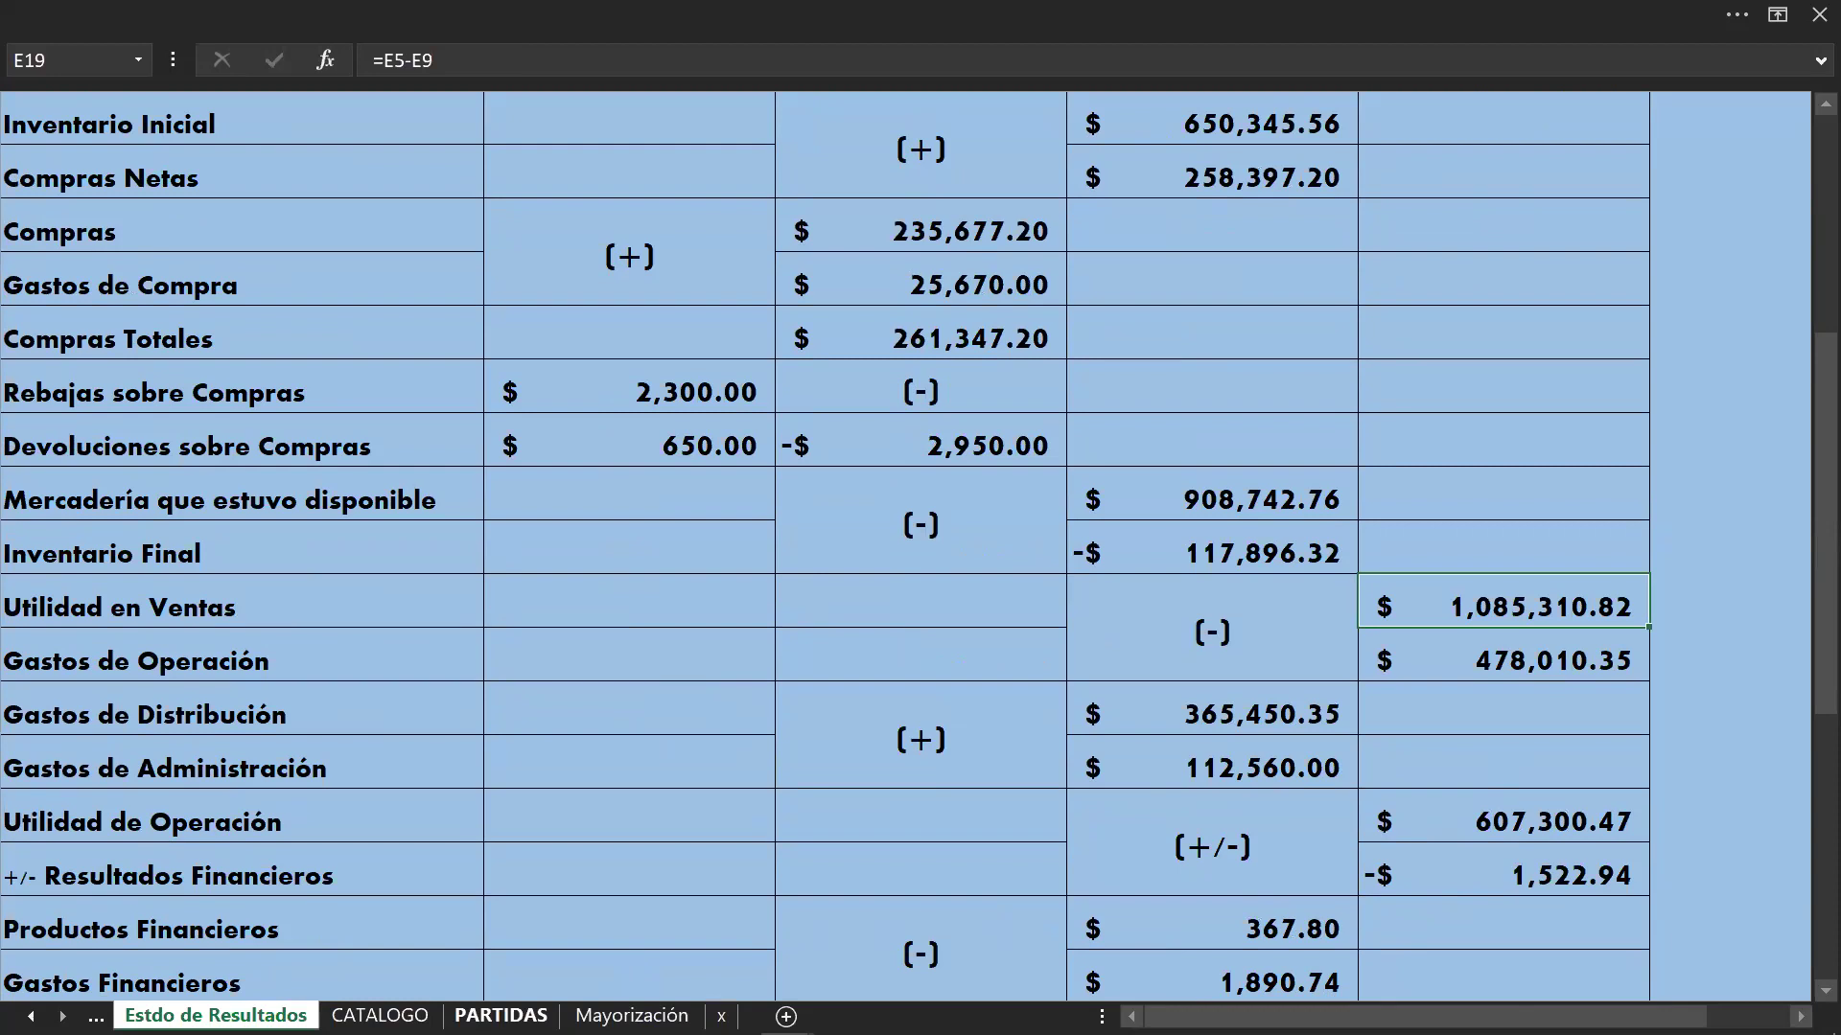
Step: Post entry 5's VENTAS debit of 1876157.26 in cell C6 of the VENTAS T-account on the Mayorización sheet
left_click(501, 1015)
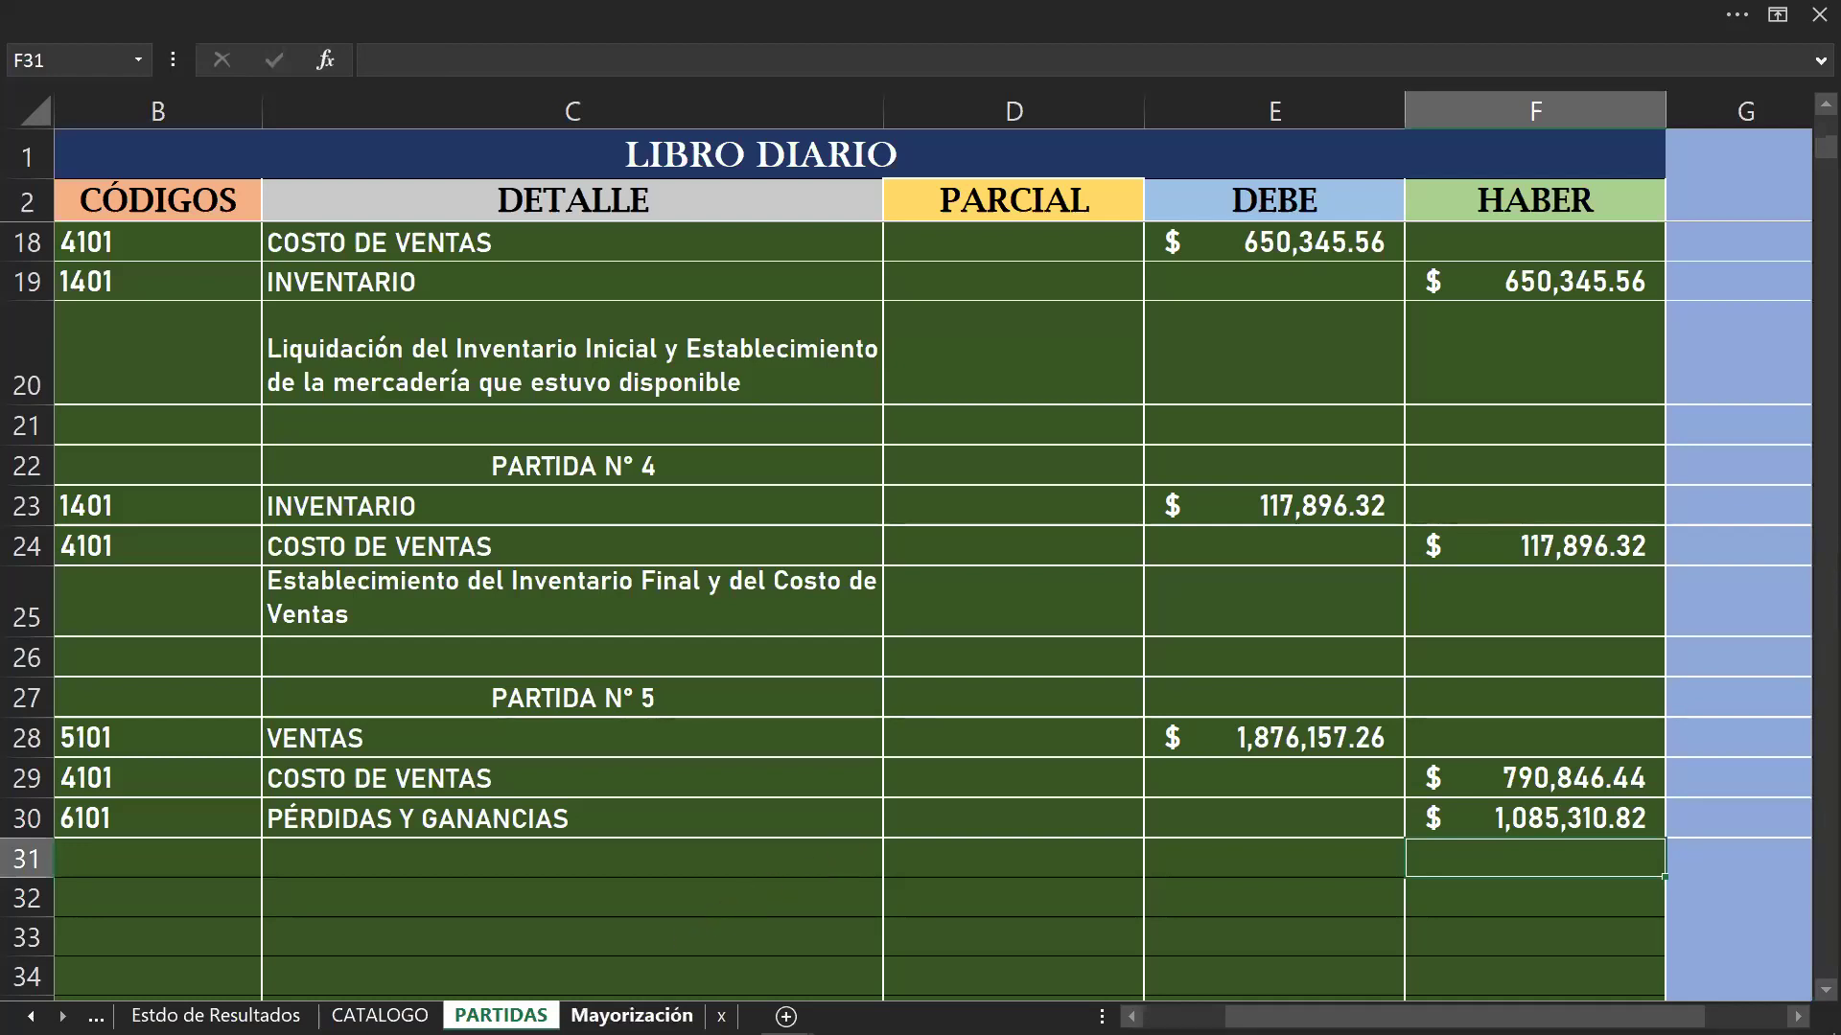
left_click(632, 1015)
scroll(527, 633, "up", 4)
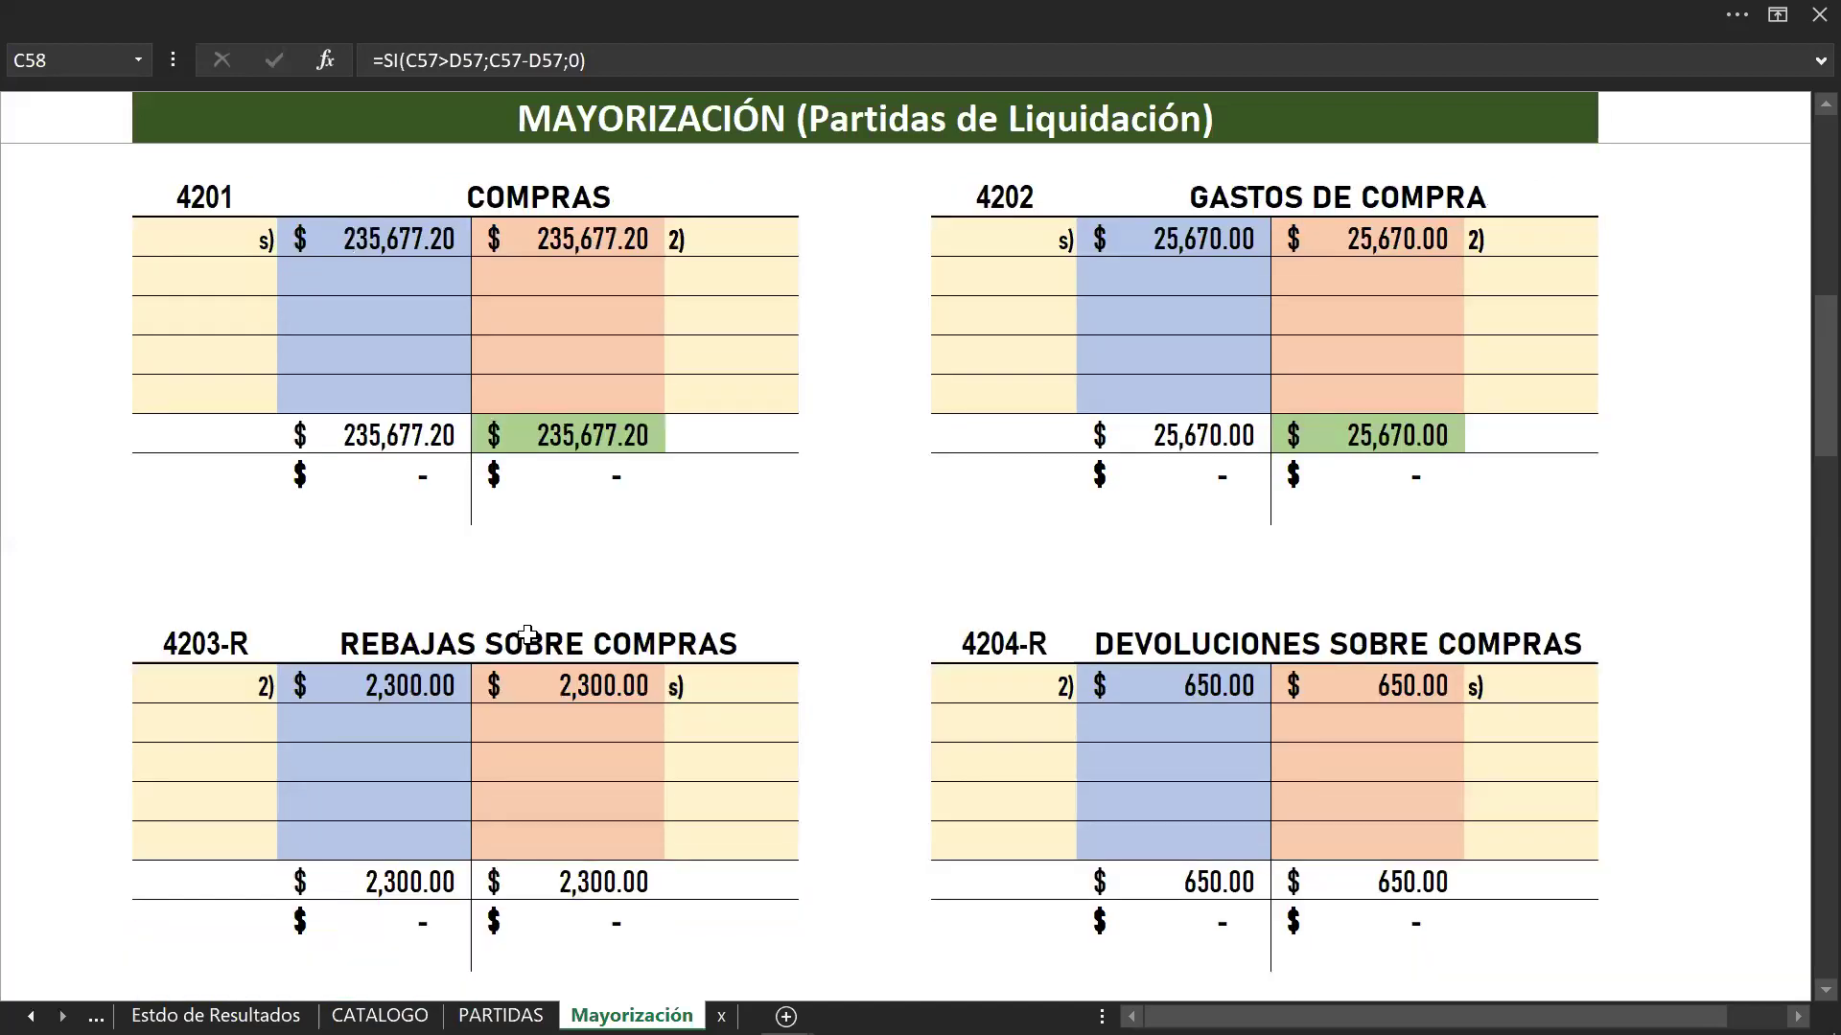
scroll(528, 633, "up", 8)
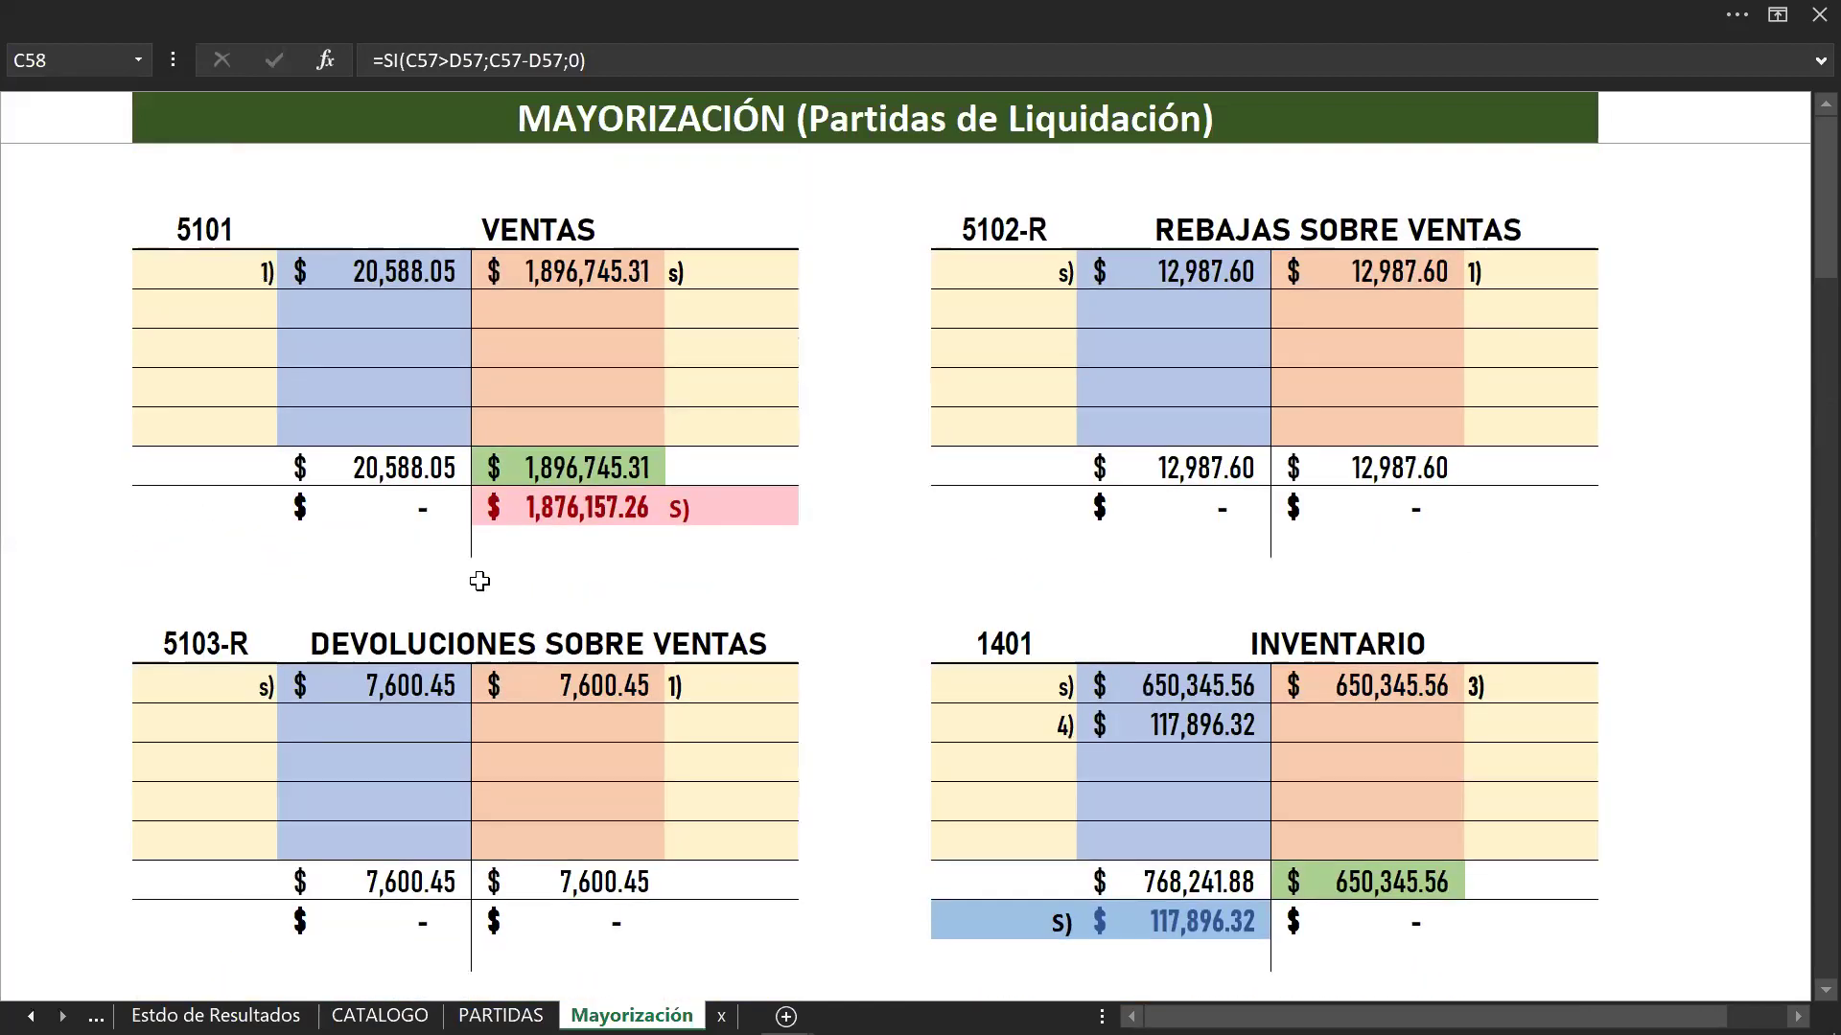
left_click(387, 316)
type("1,876,")
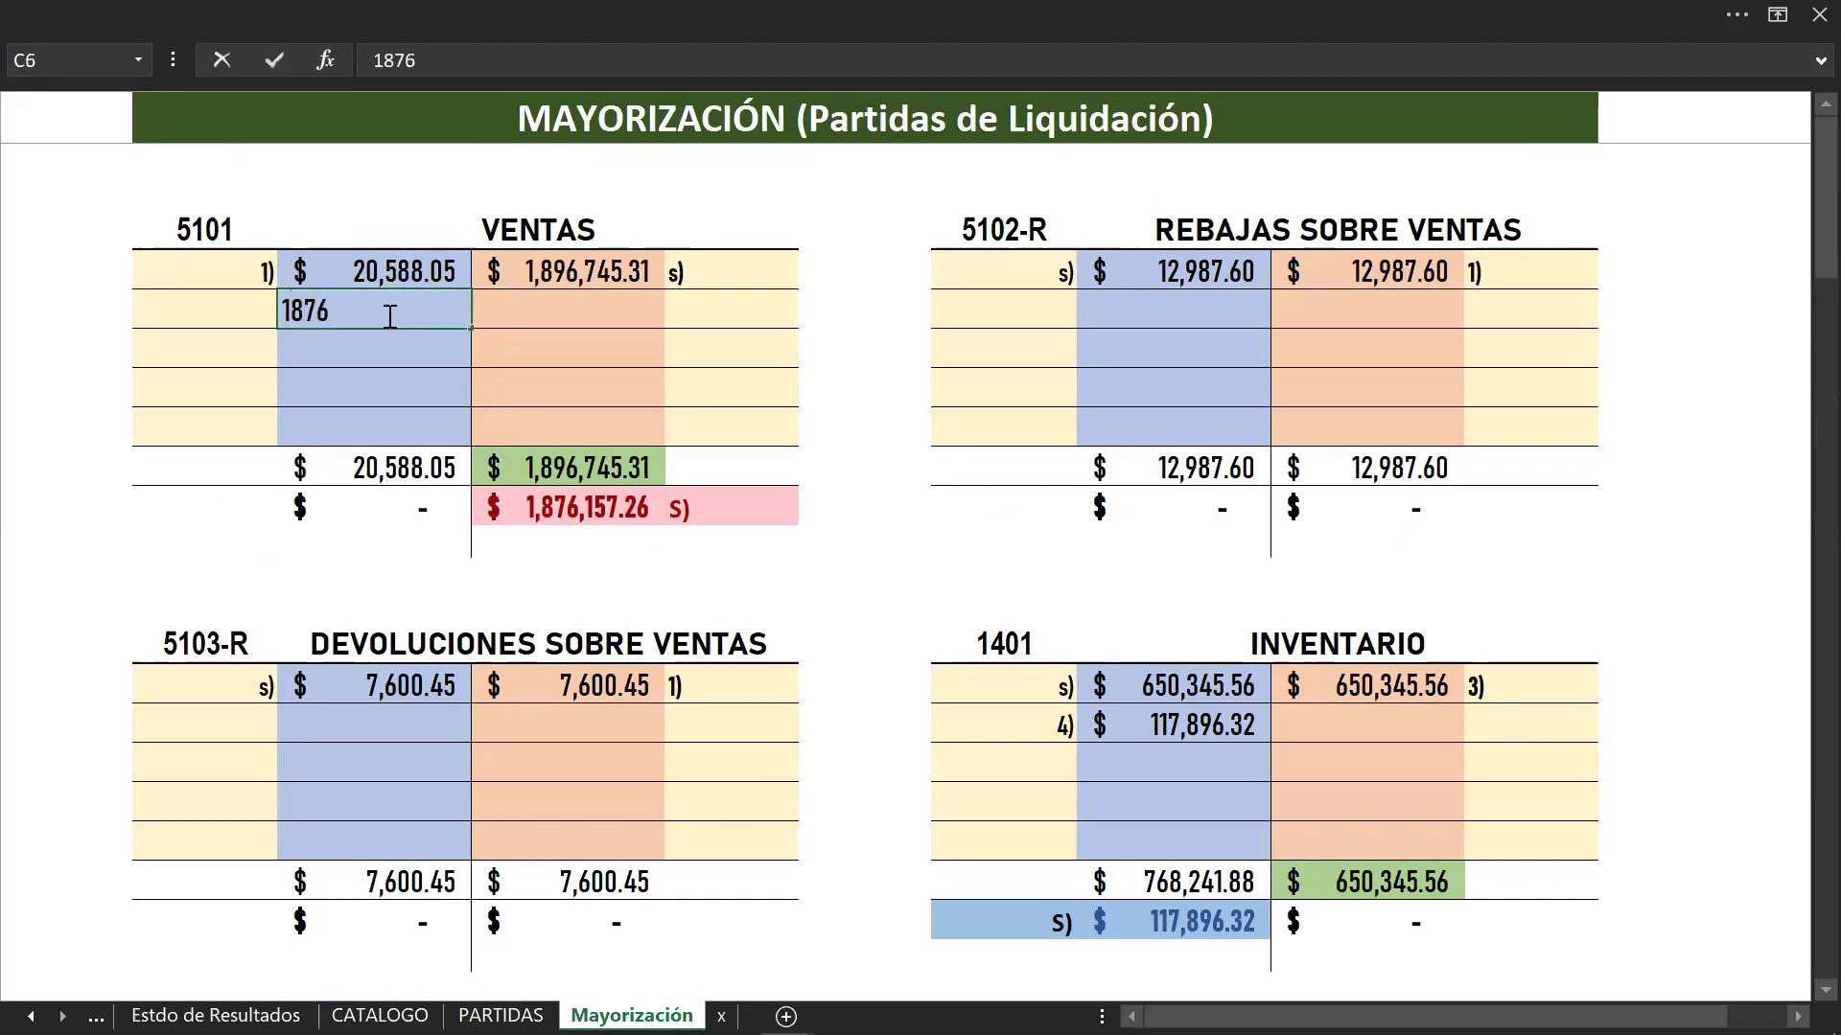
type("157")
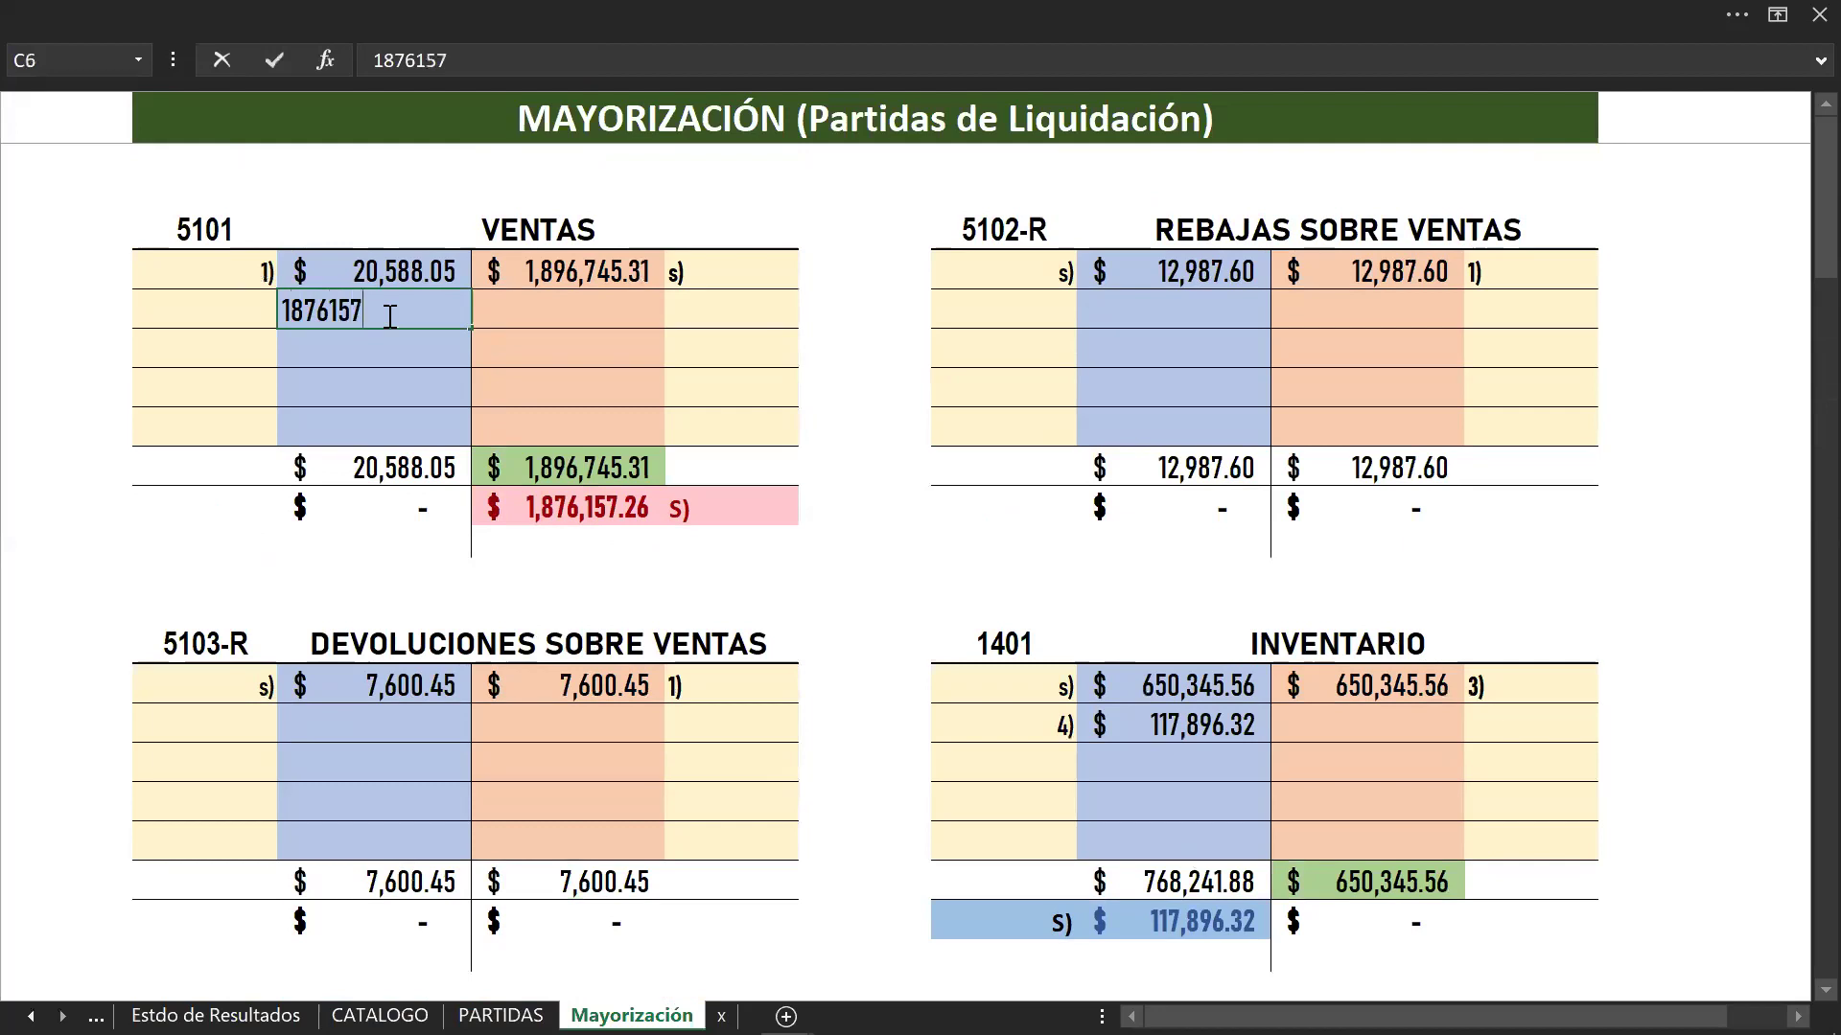
type(".26")
key("Return")
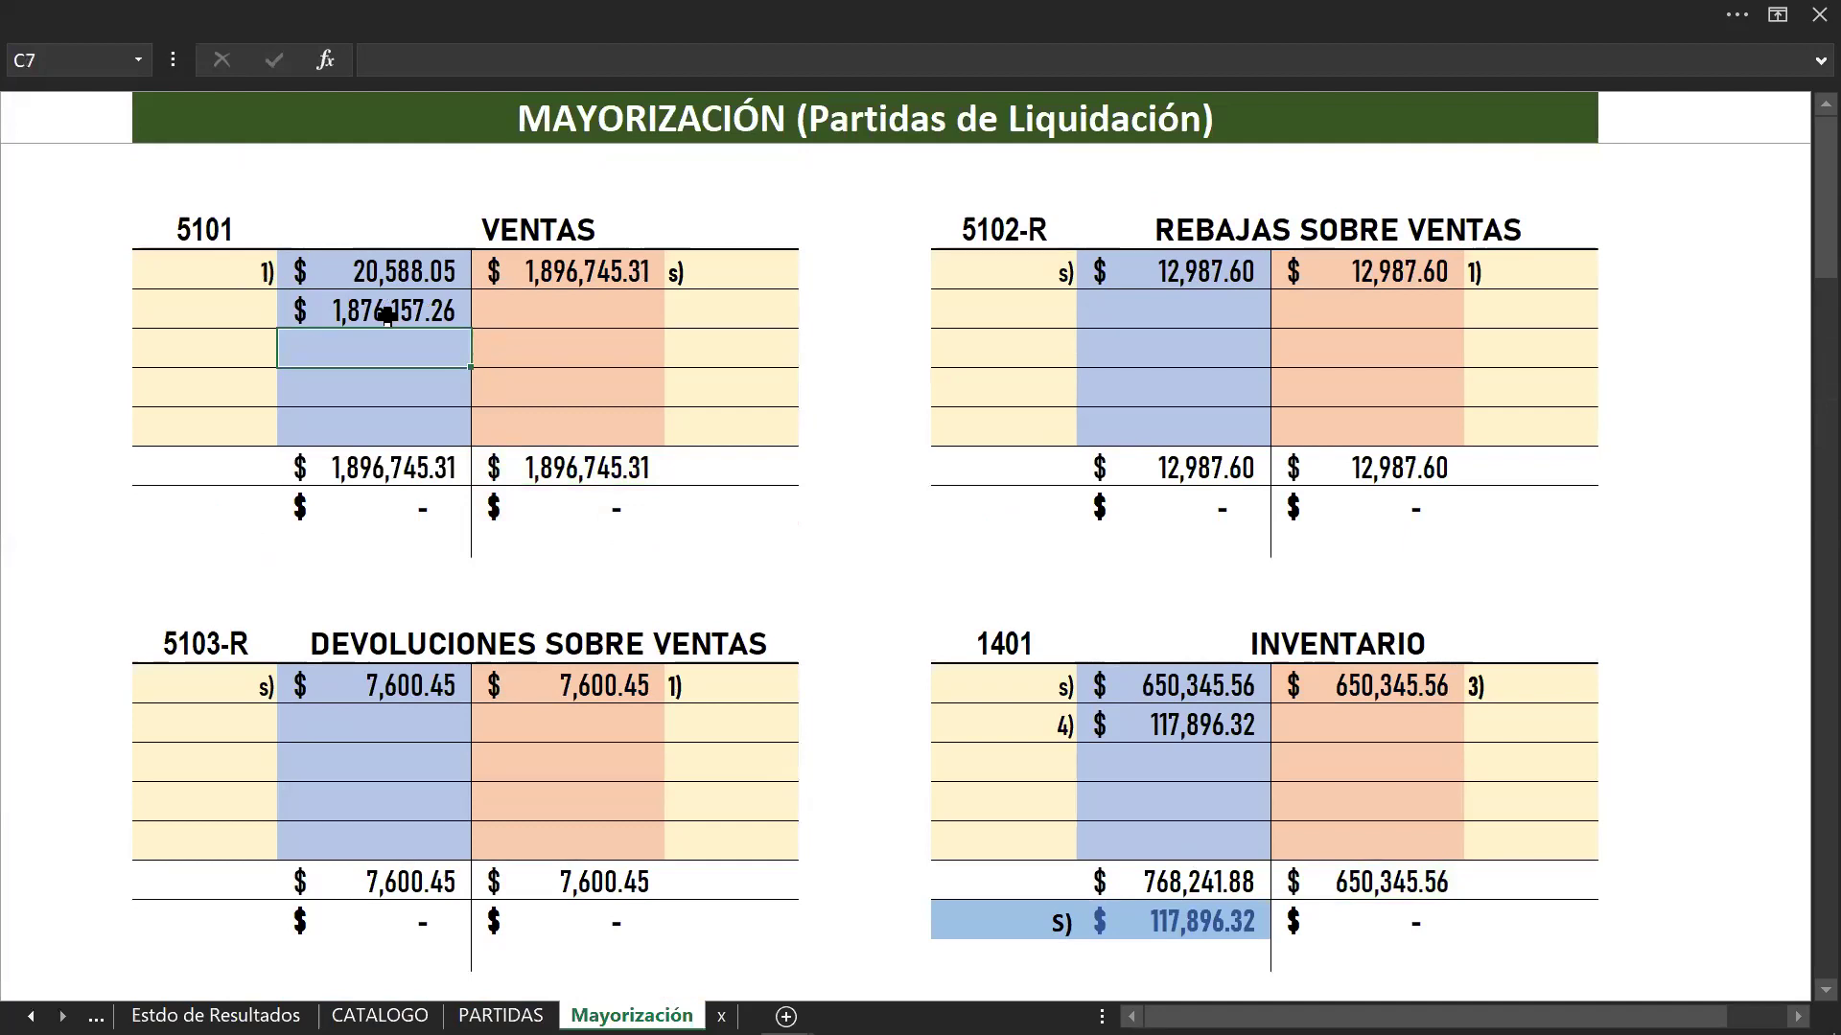
Step: Post entry 5's COSTO DE VENTAS credit of 790846.44 in cell D53 of the COSTO DE VENTAS T-account
scroll(387, 316, "down", 7)
scroll(387, 316, "down", 5)
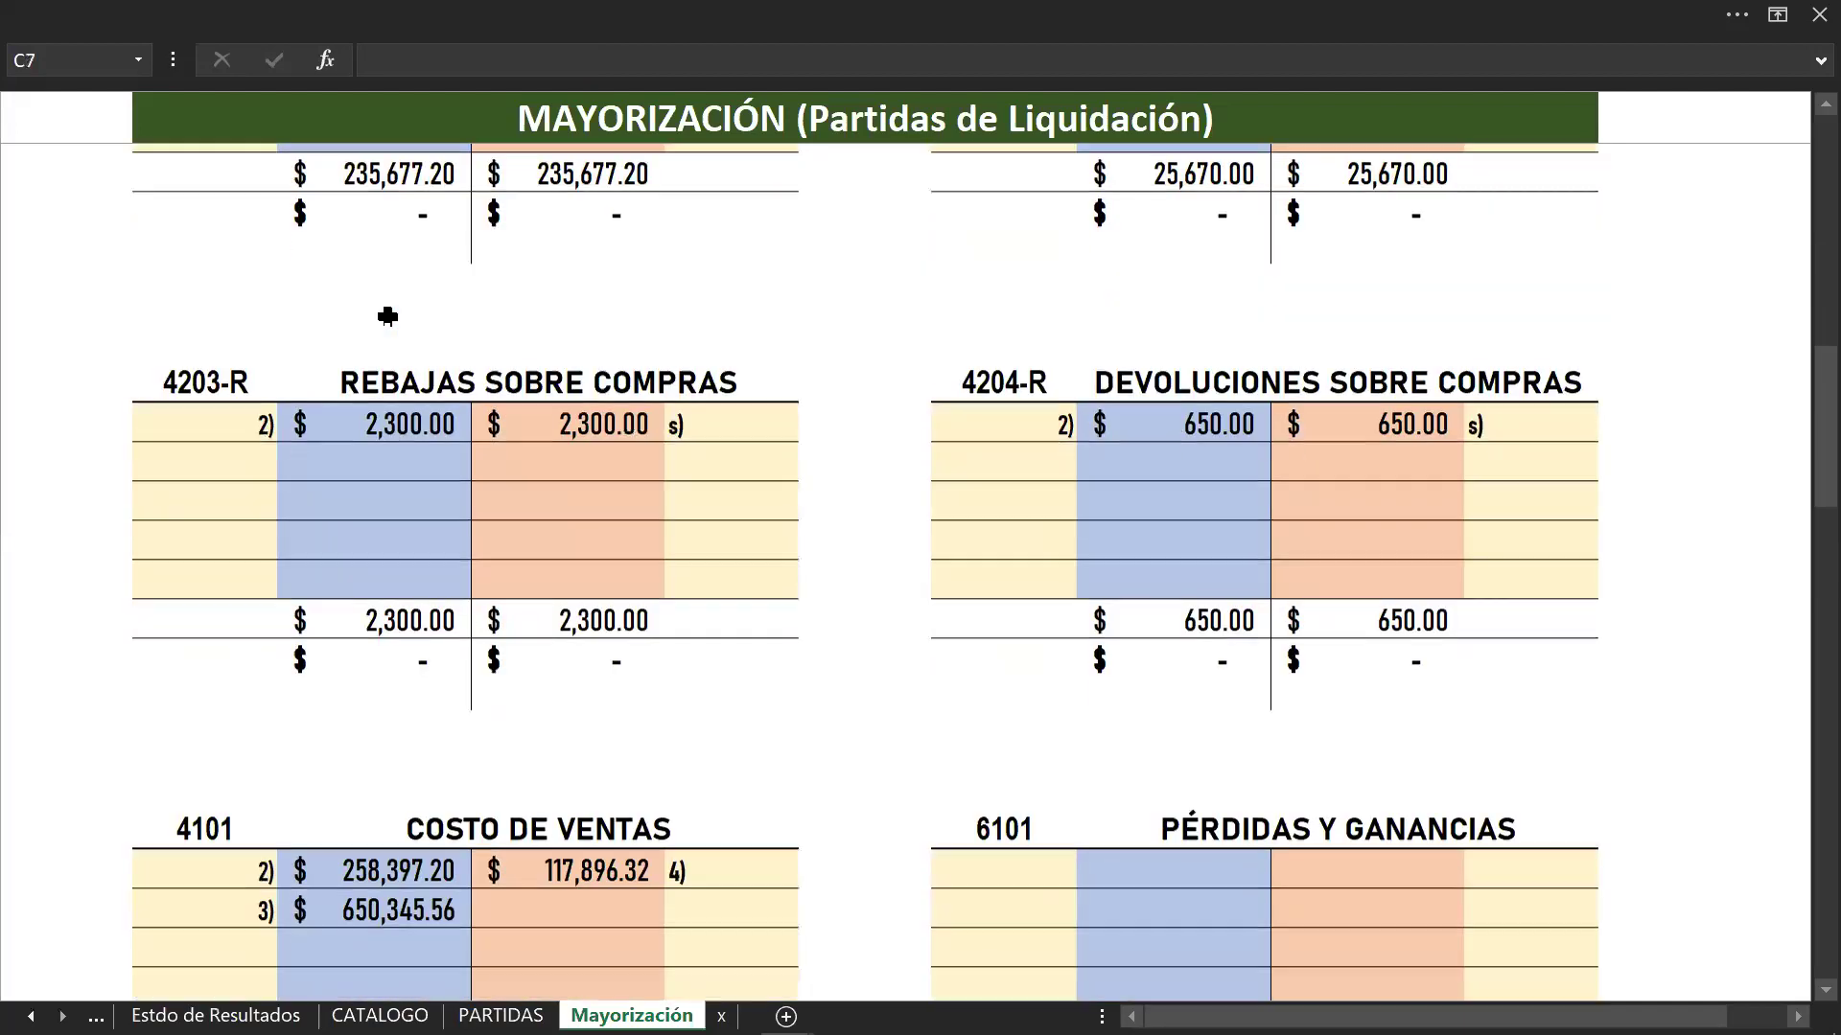
left_click(585, 607)
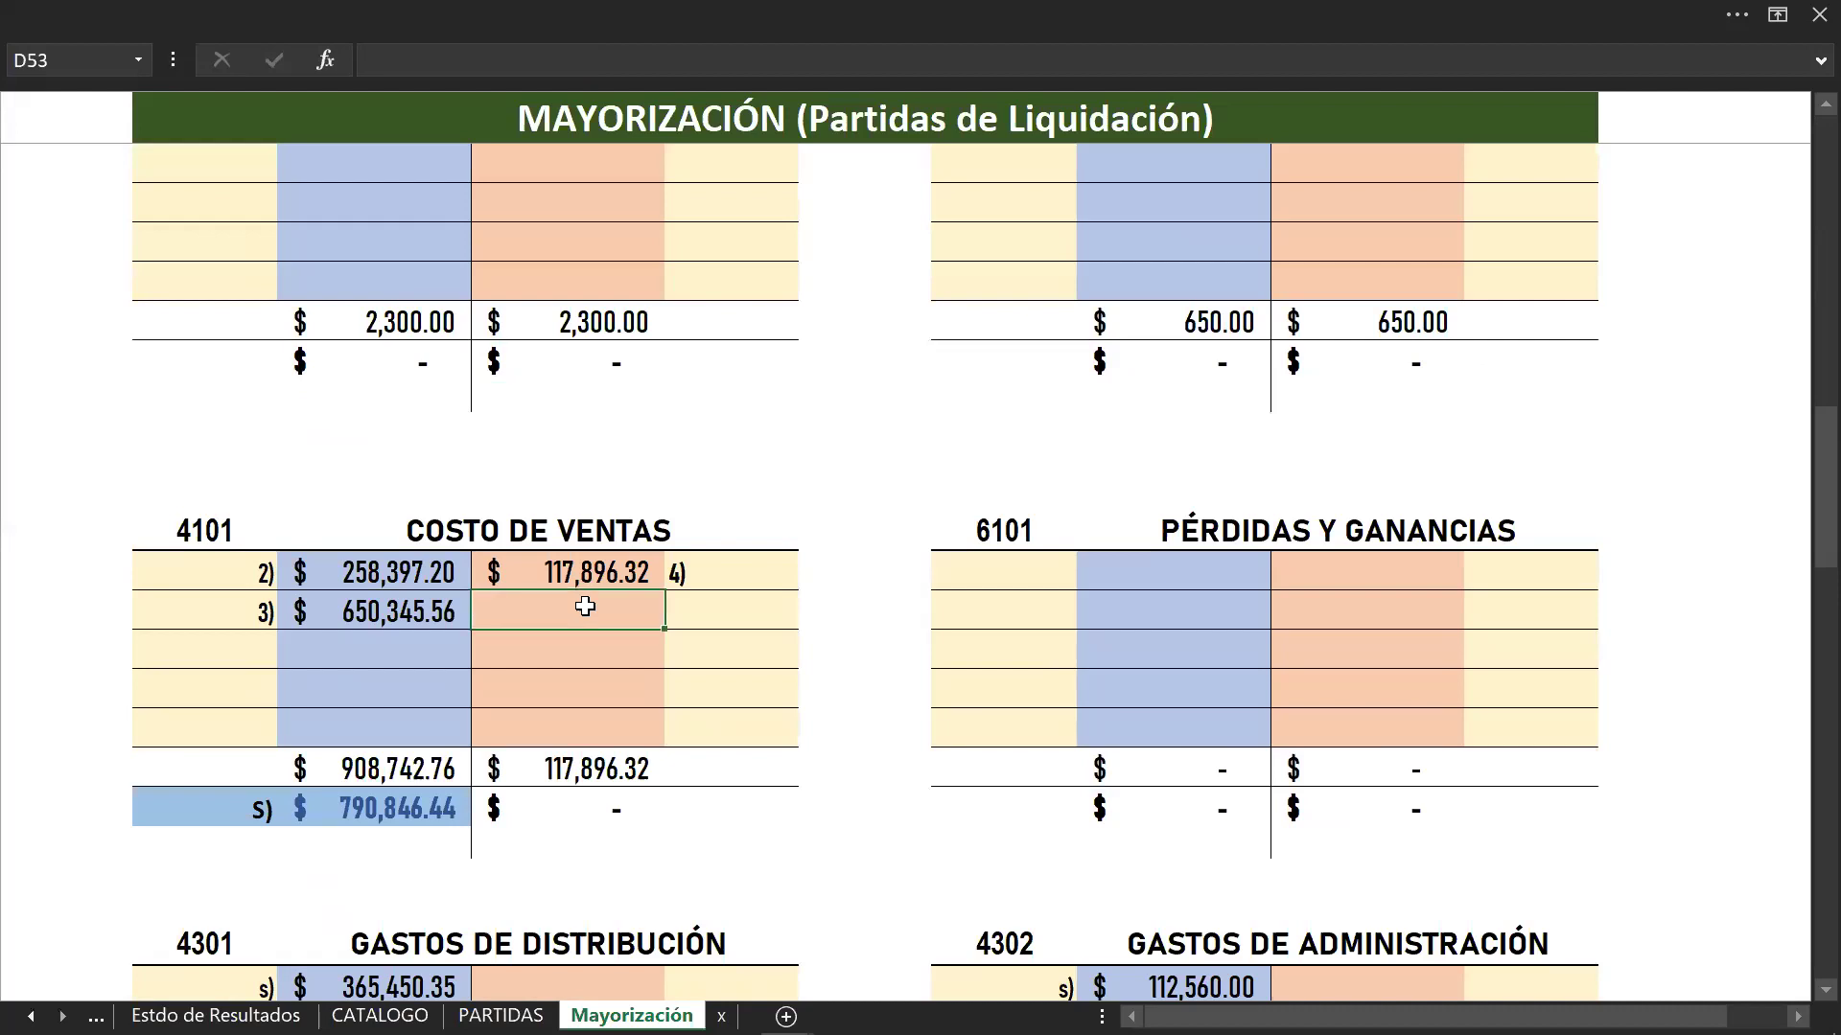
type("290")
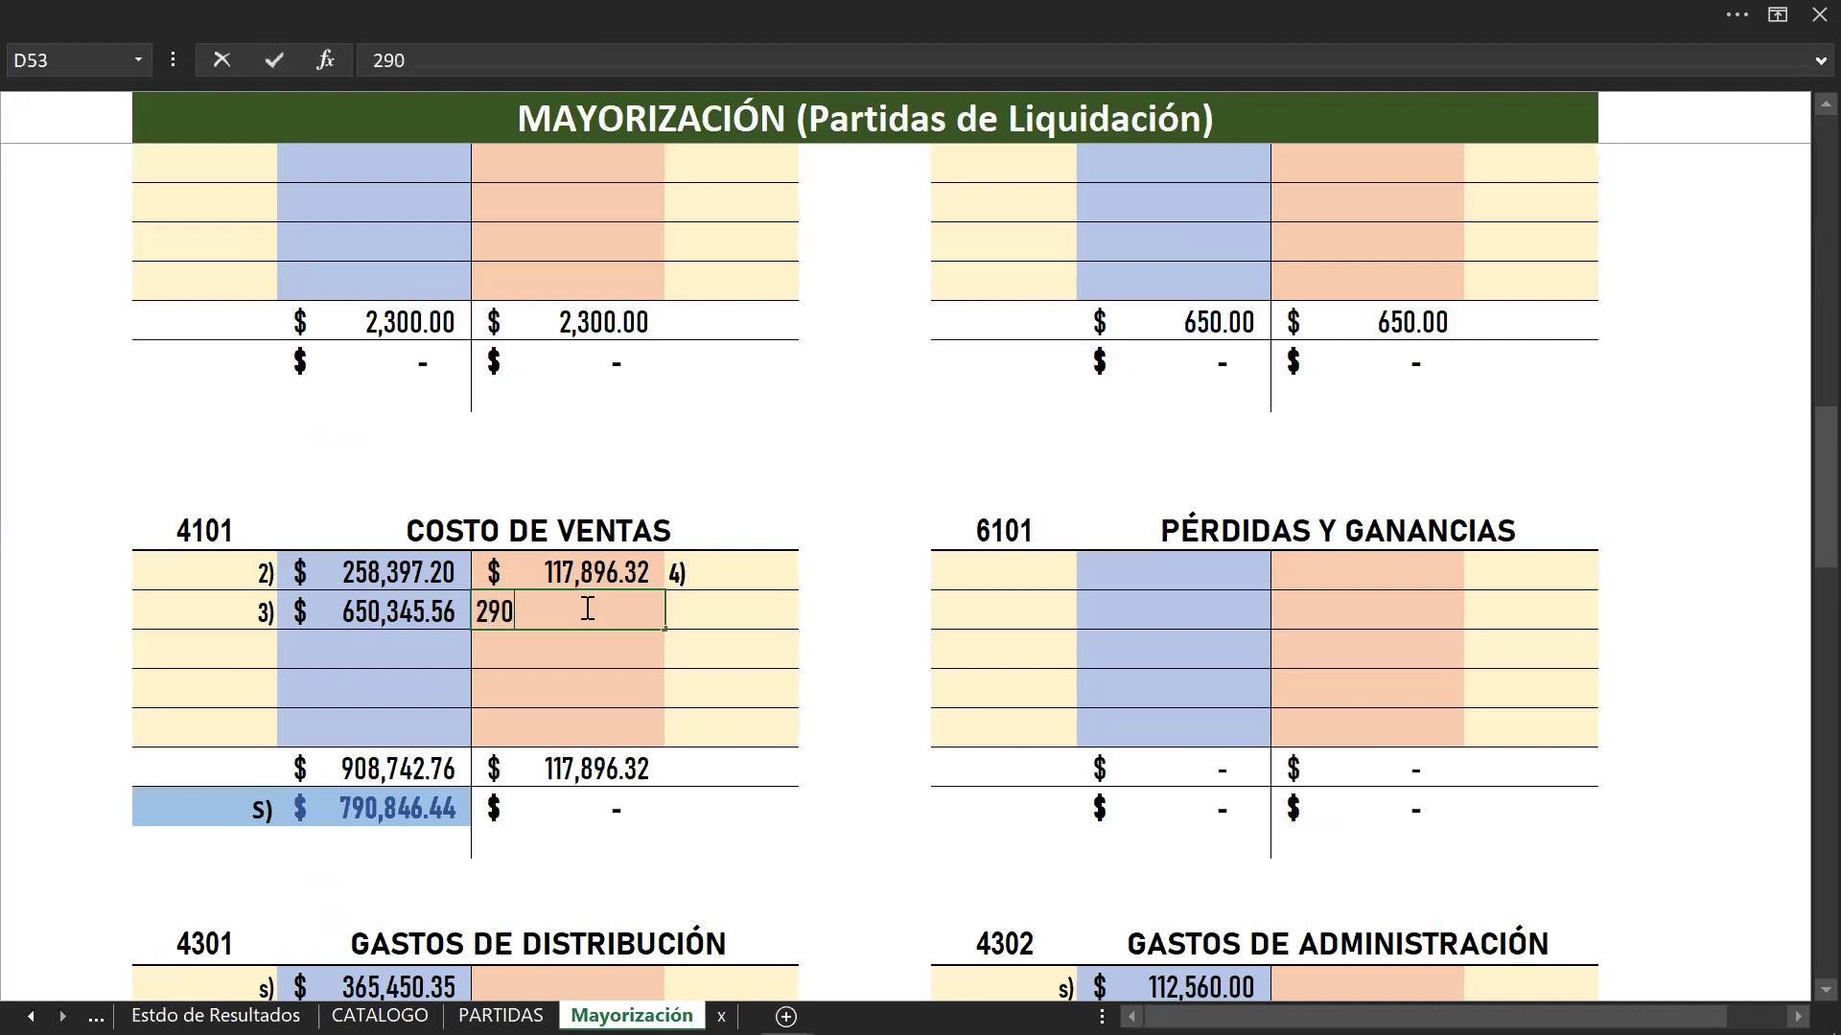
key("BackSpace")
key("BackSpace")
key("BackSpace")
type("790846.44")
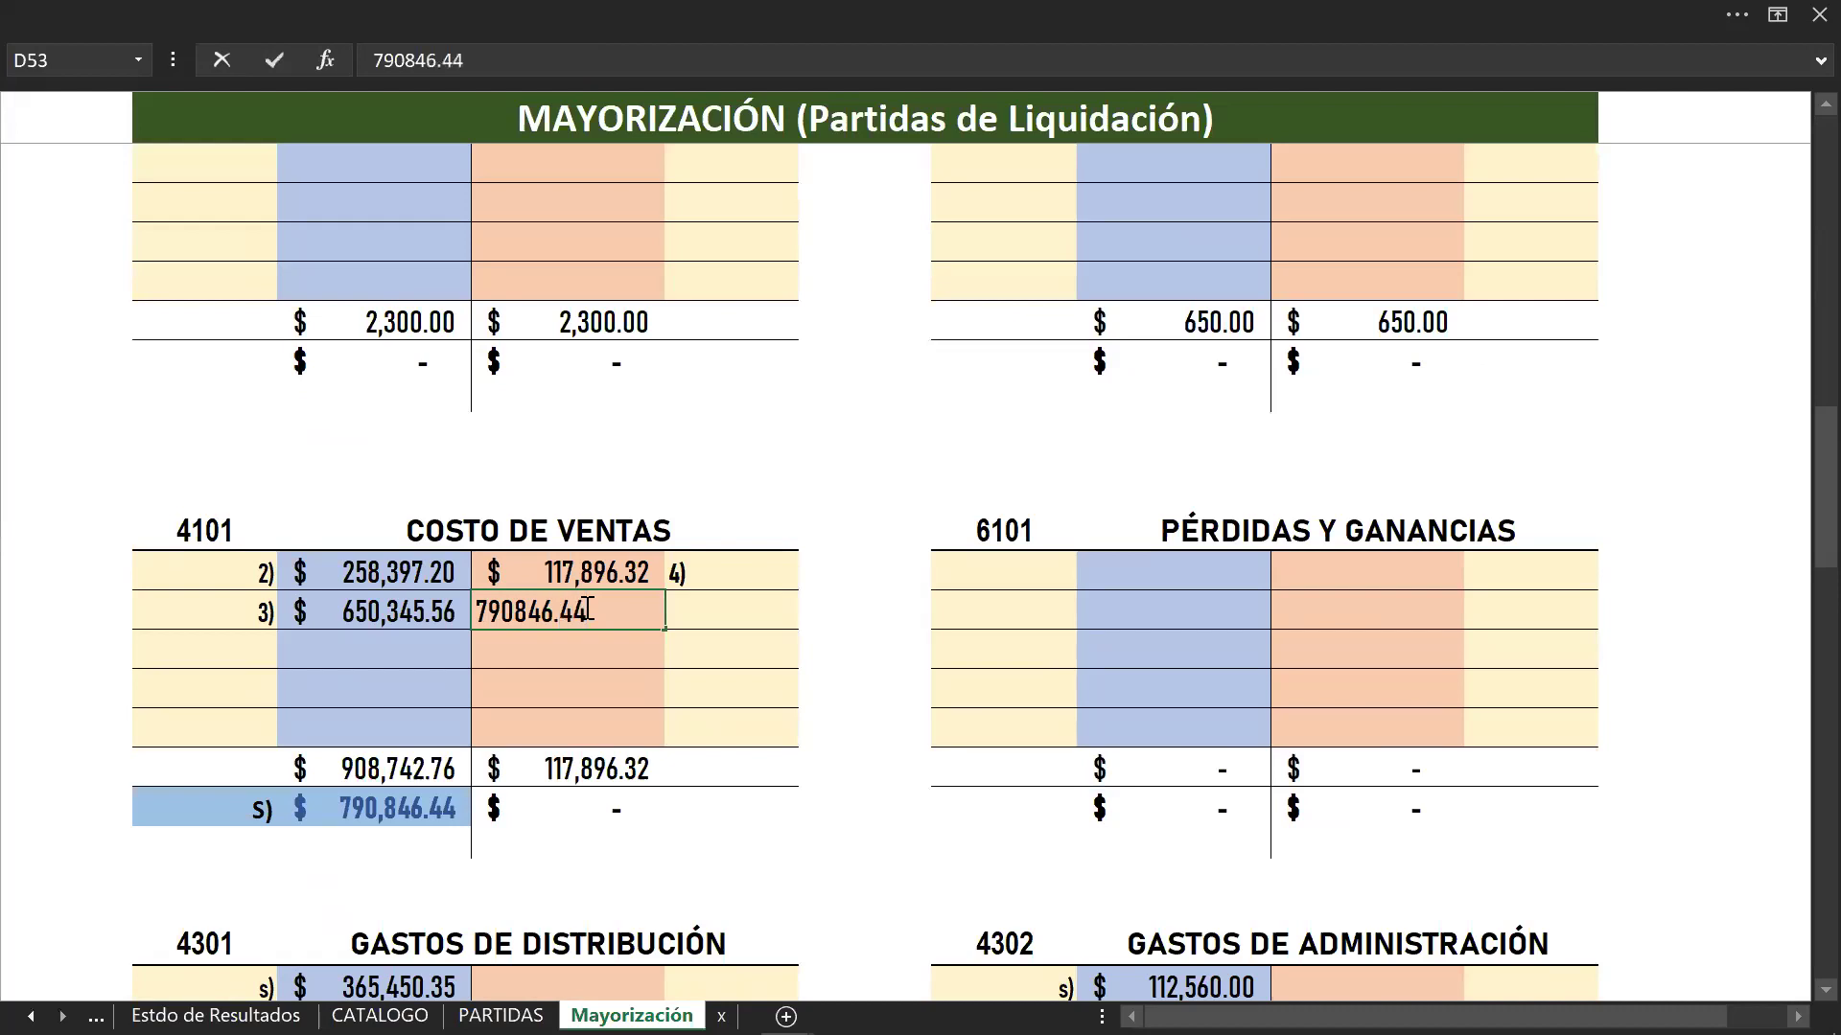
key("Return")
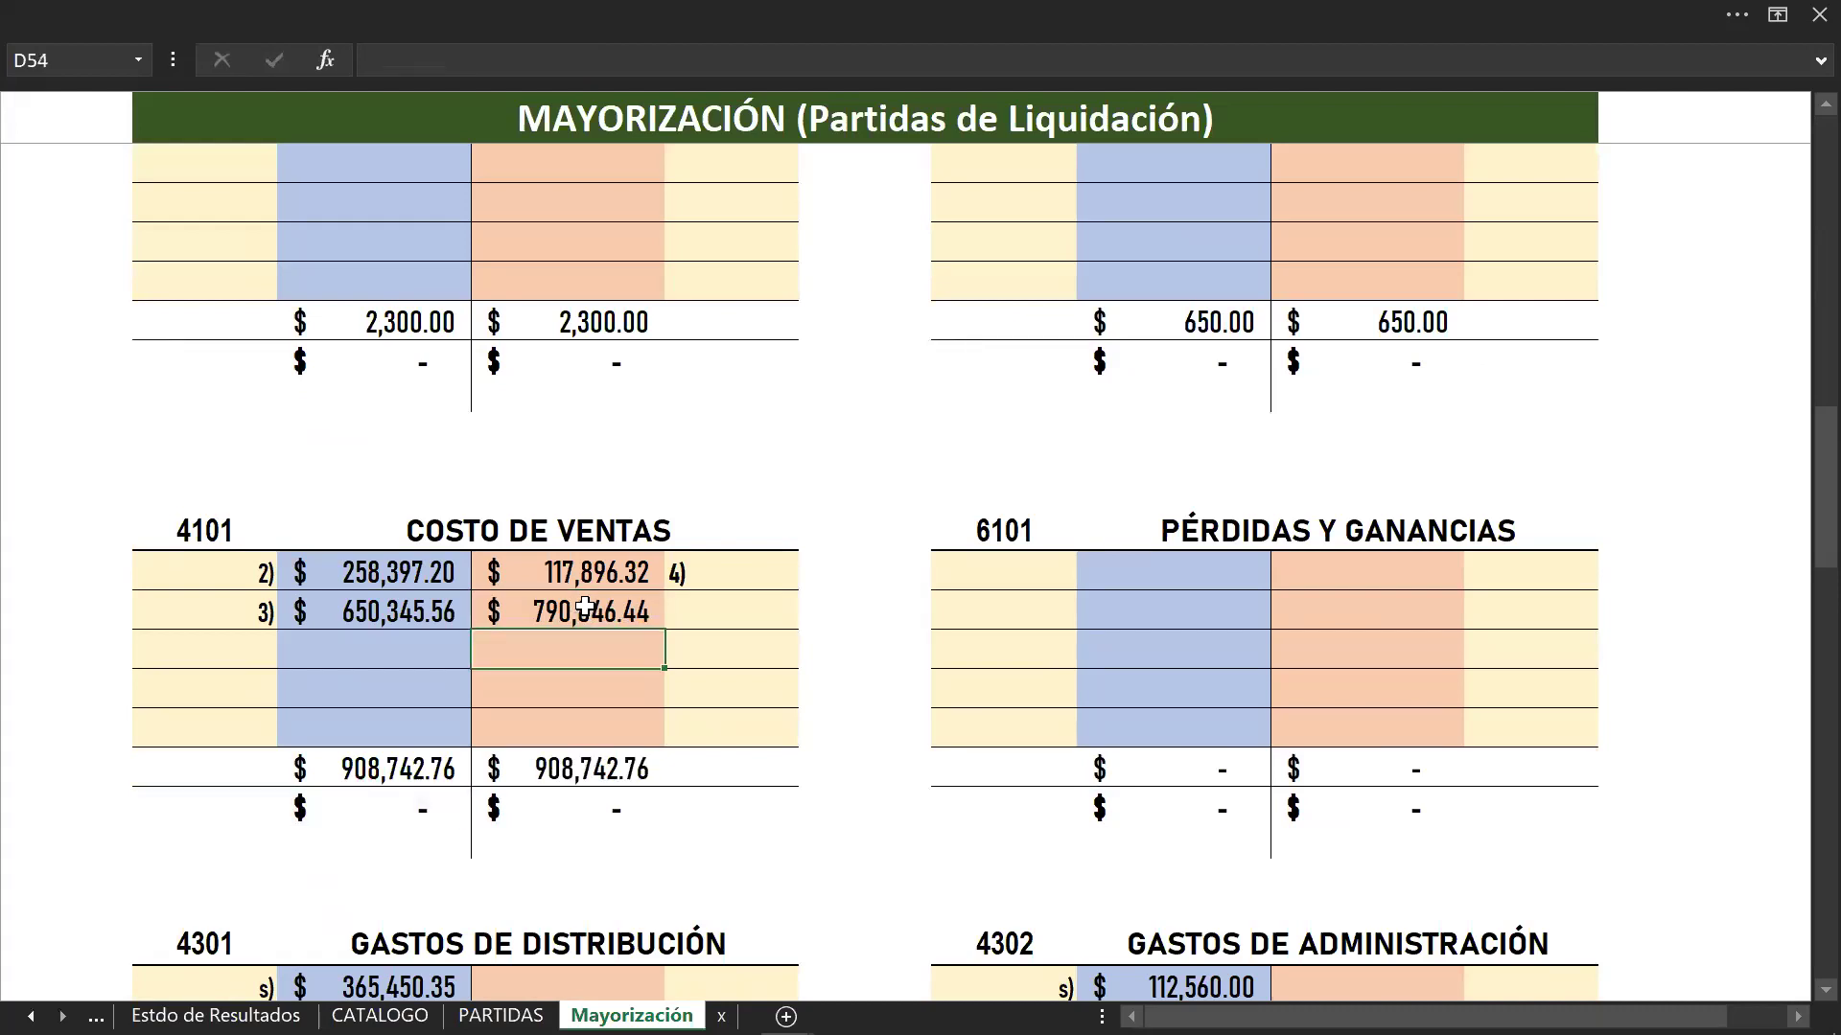